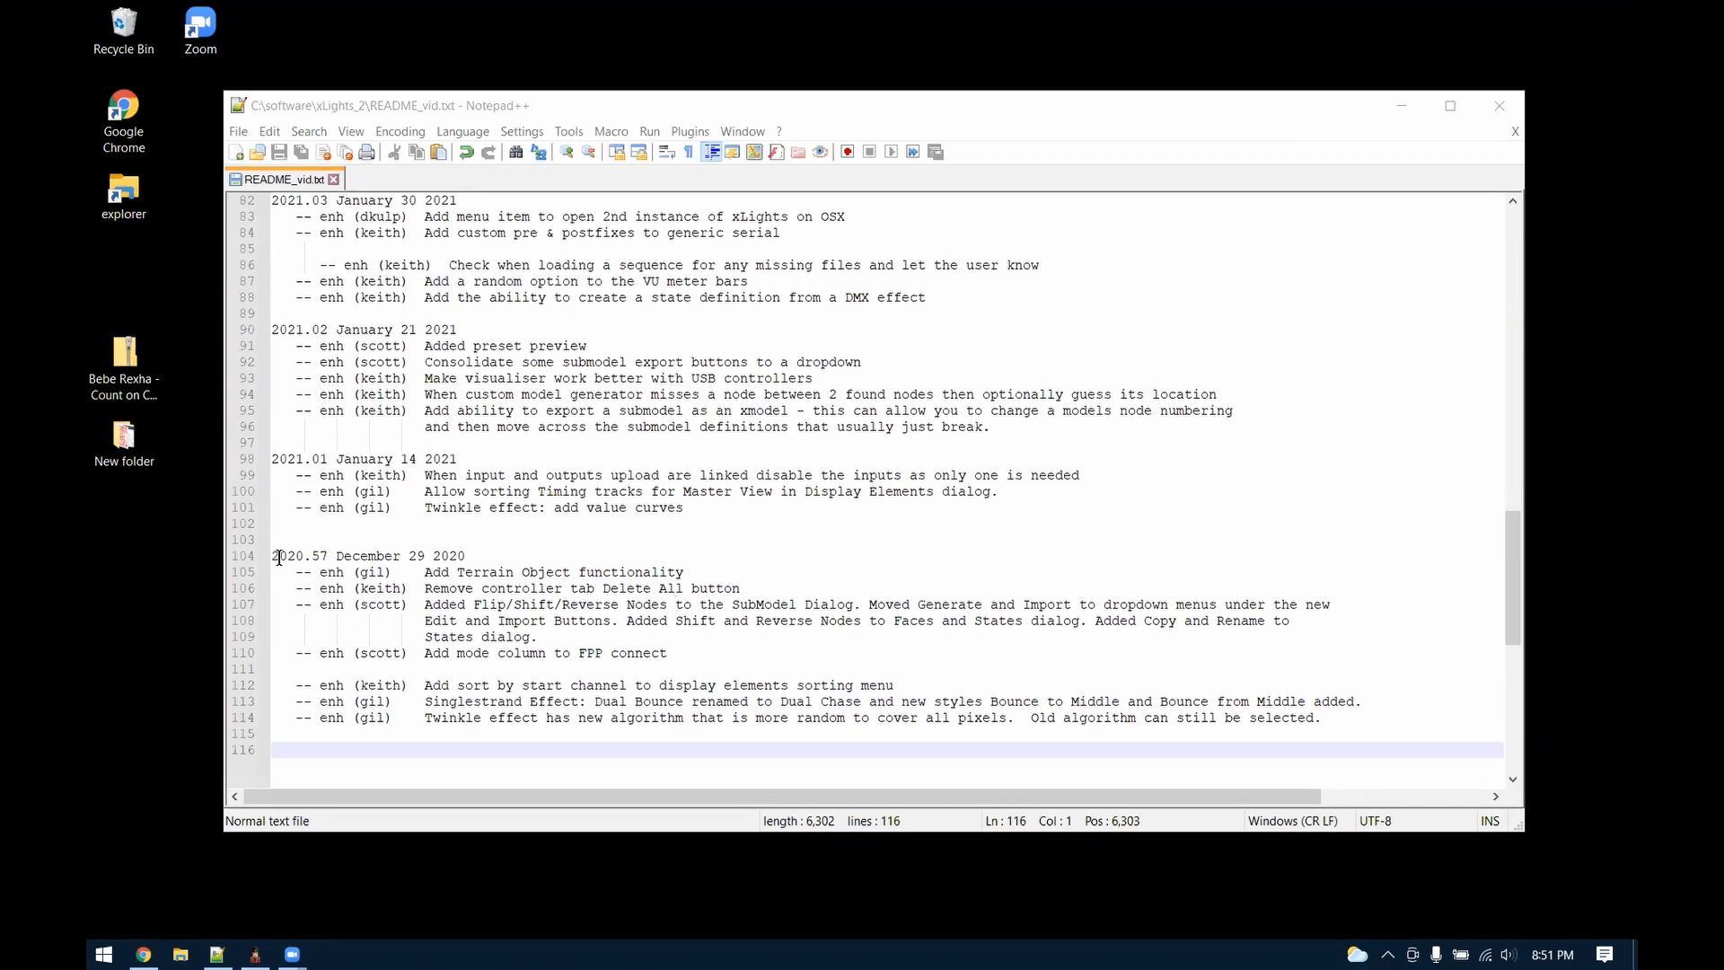
Point out the 2020.57 release heading and its Terrain Object entry in the release notes
left_click_drag(328, 555, 271, 555)
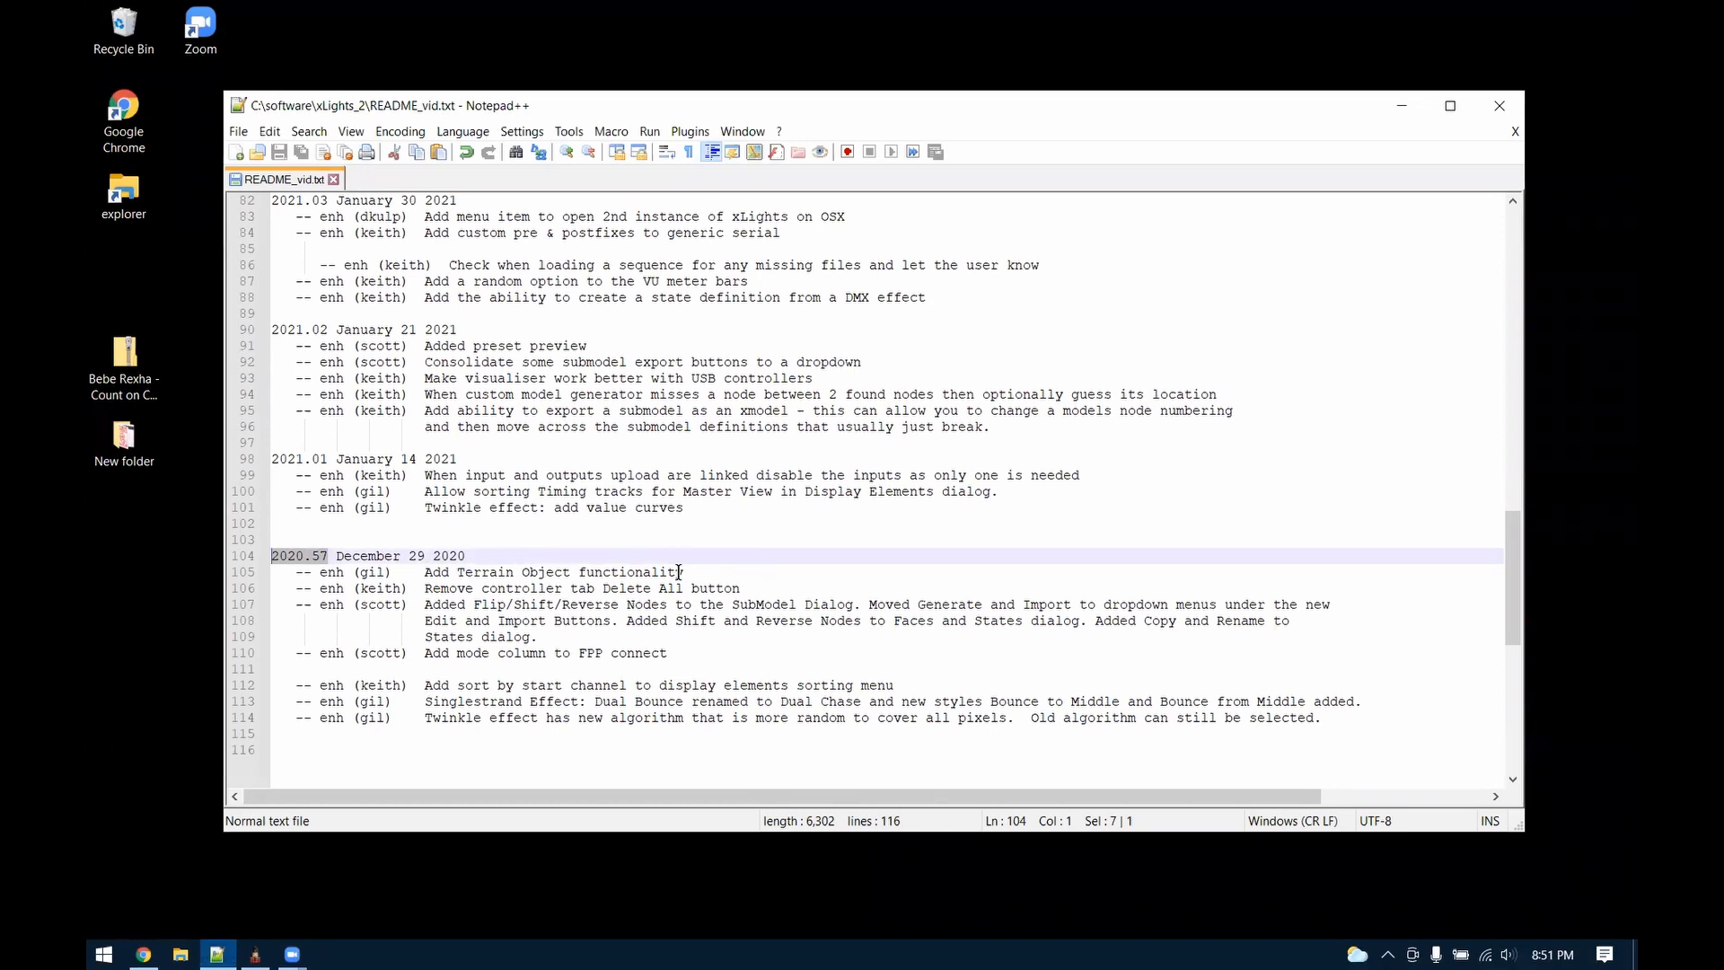
left_click(720, 572)
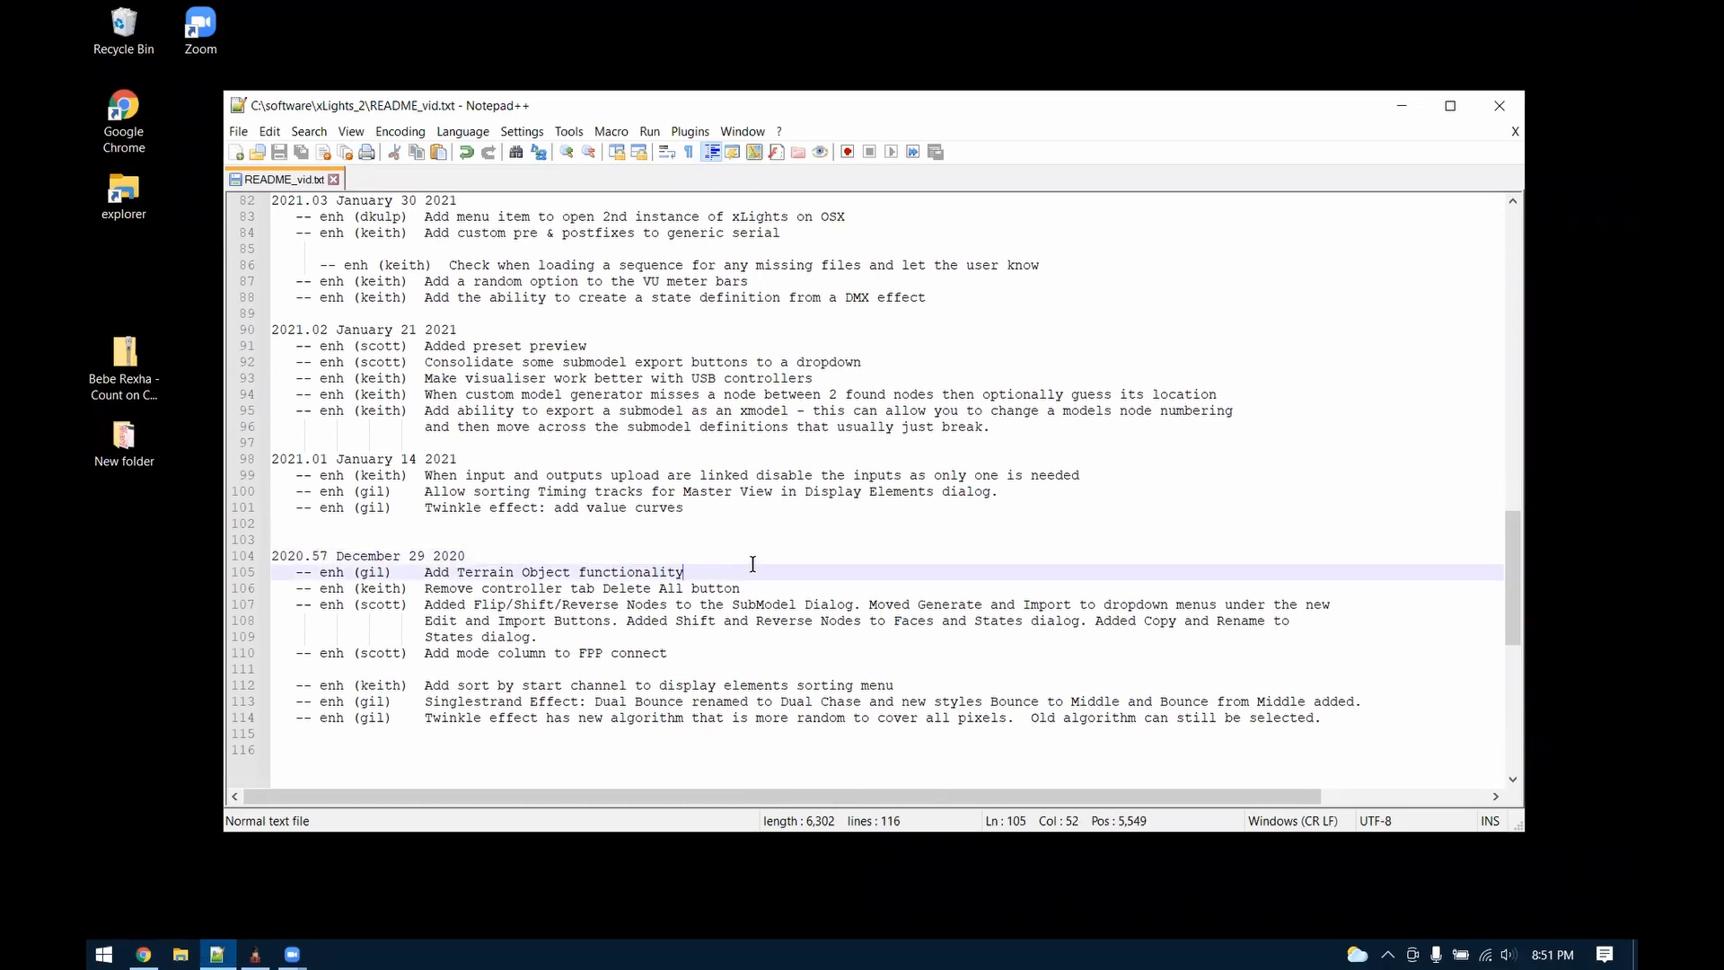
Switch to xLights, turn on the 3D layout preview and view the object types that can be added
left_click(255, 953)
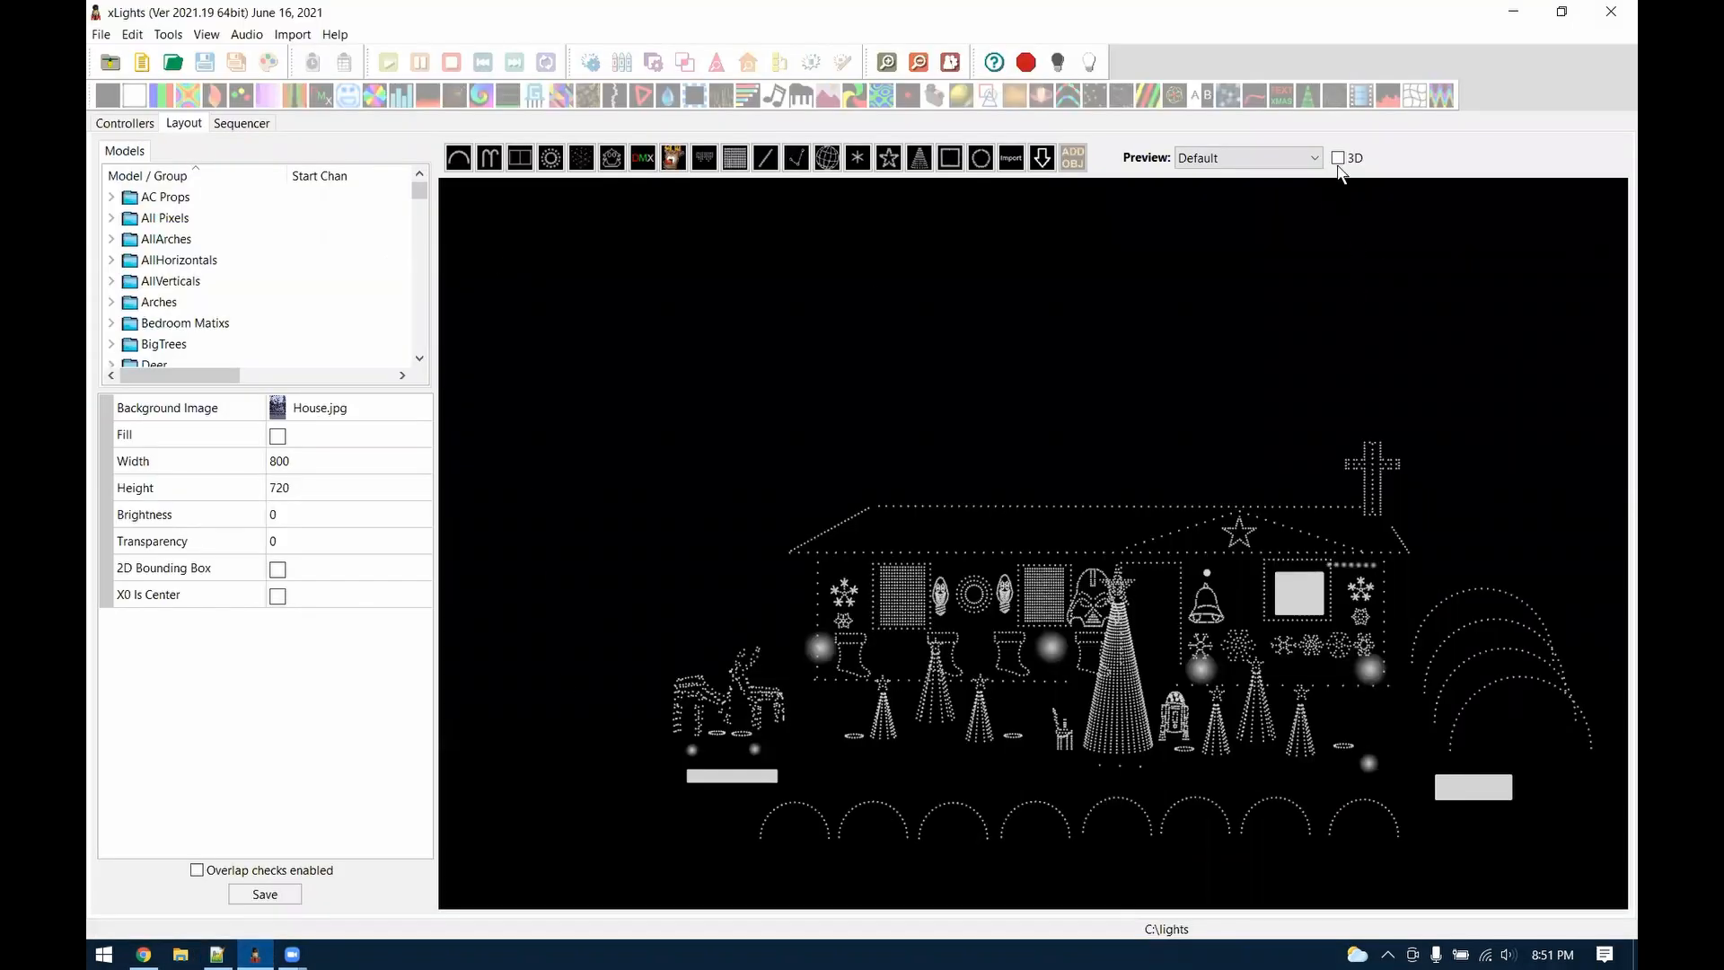
left_click(1337, 158)
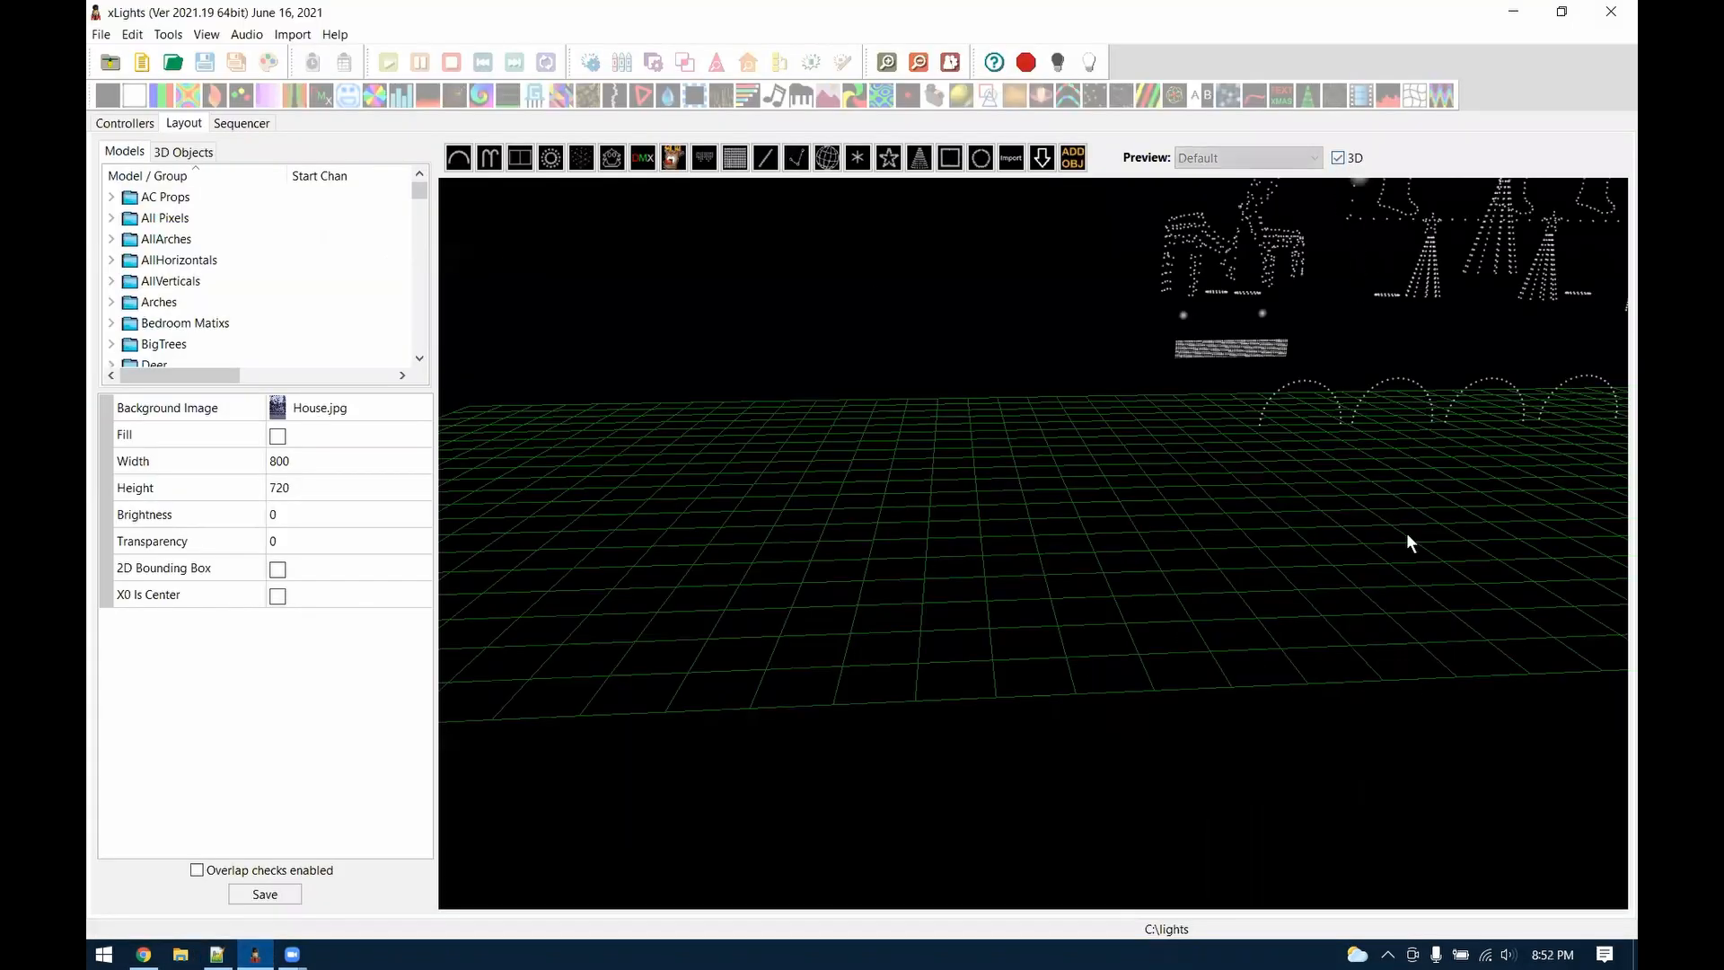
left_click(1073, 157)
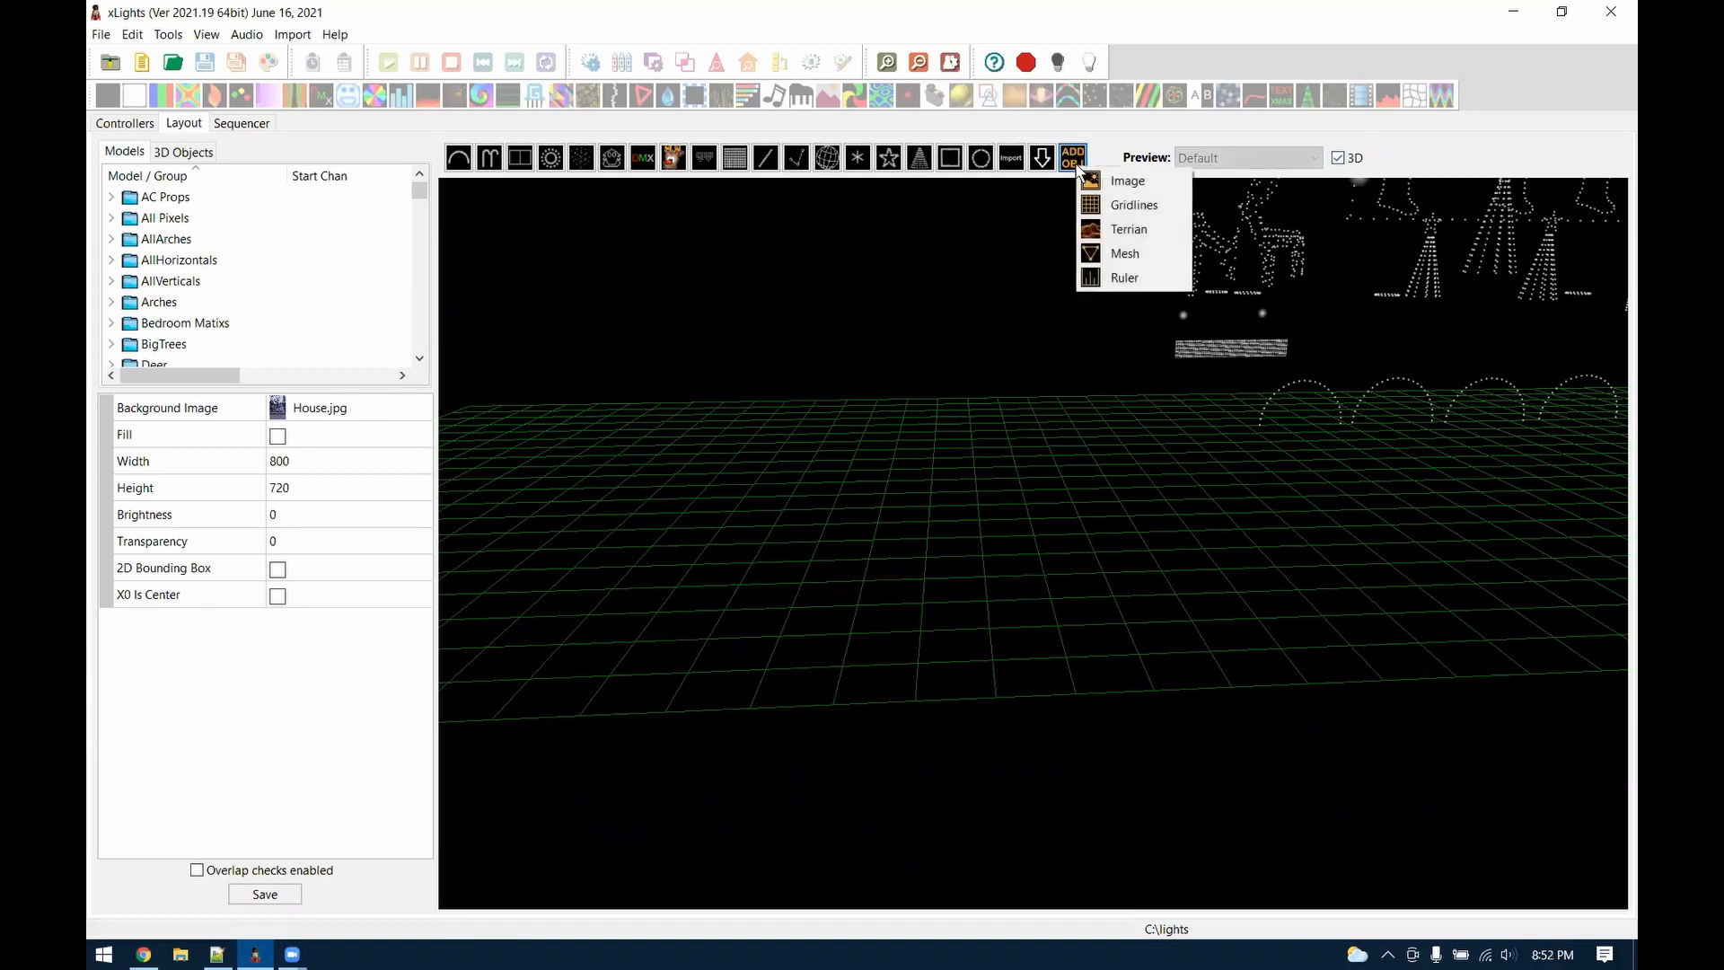
left_click(977, 238)
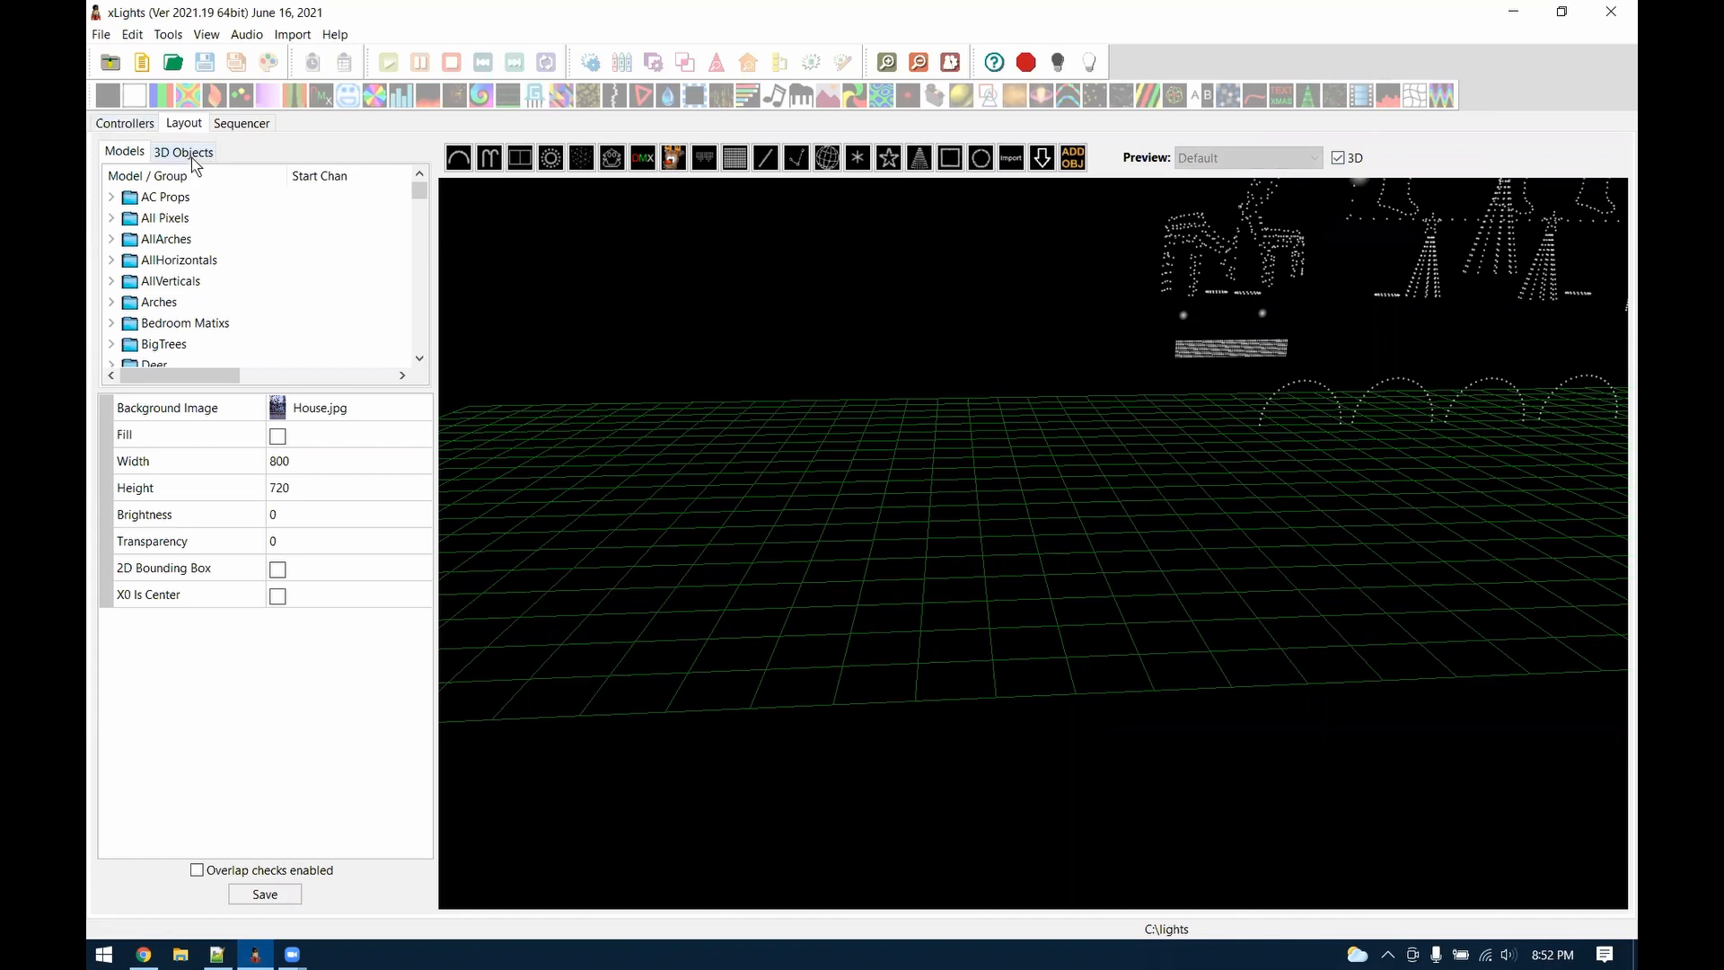
Deactivate the Gridlines object among the layout's 3D objects
left_click(191, 152)
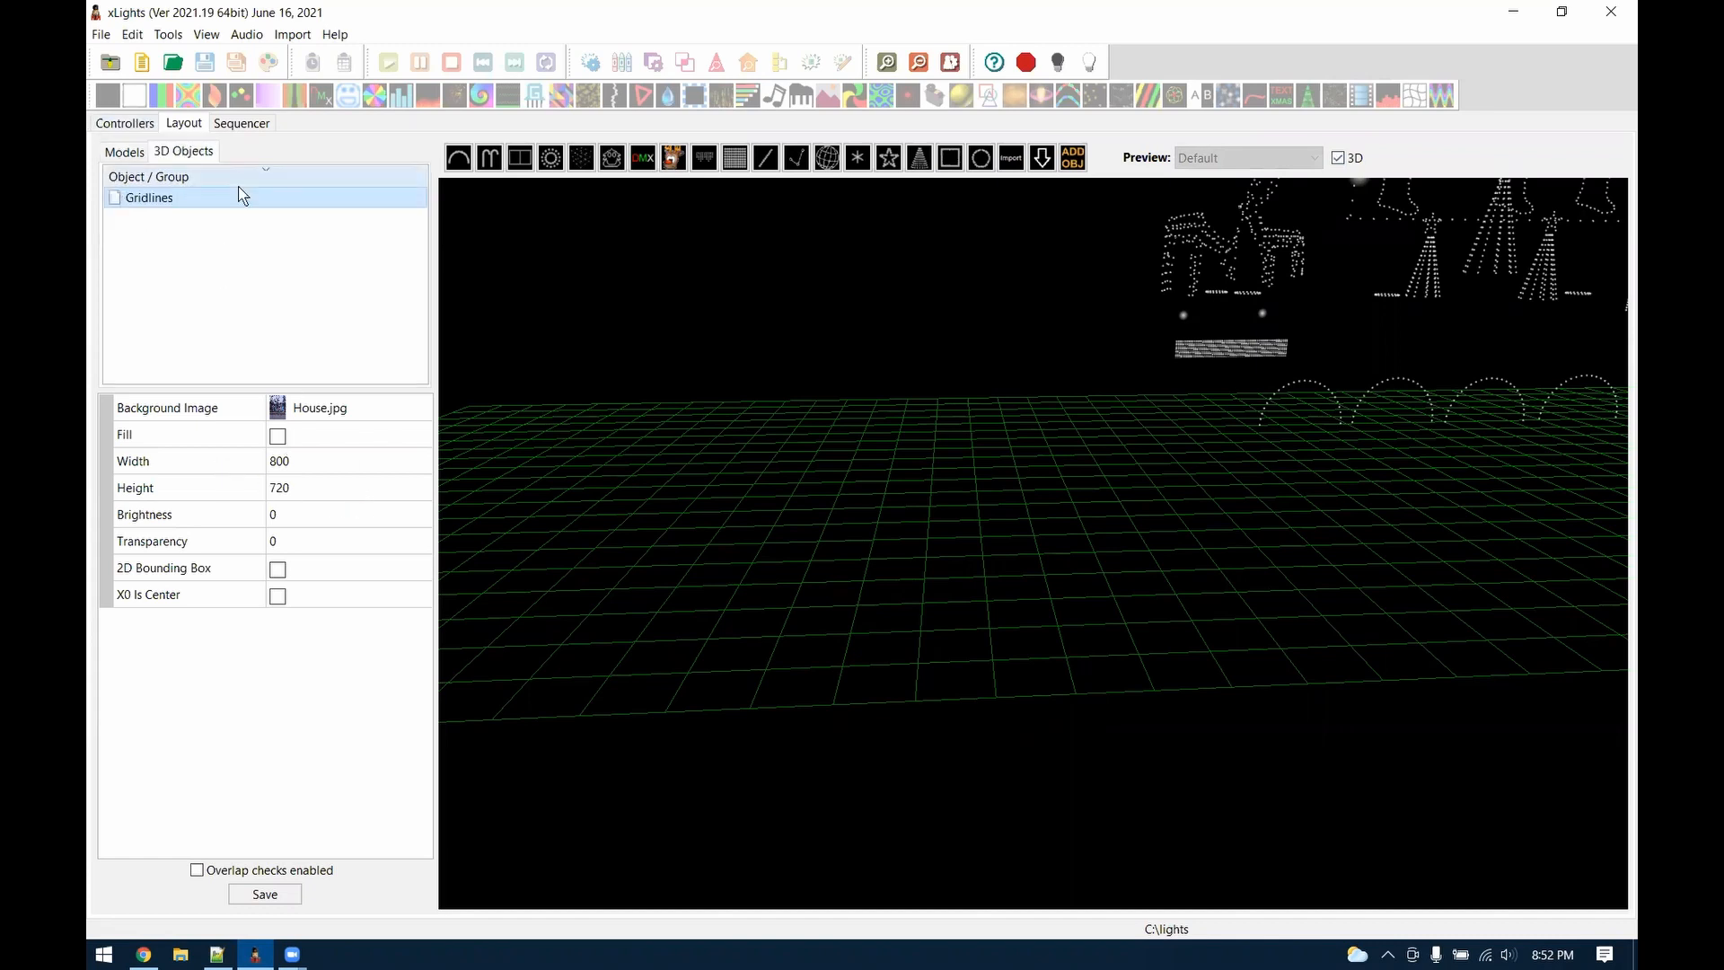
left_click(749, 521)
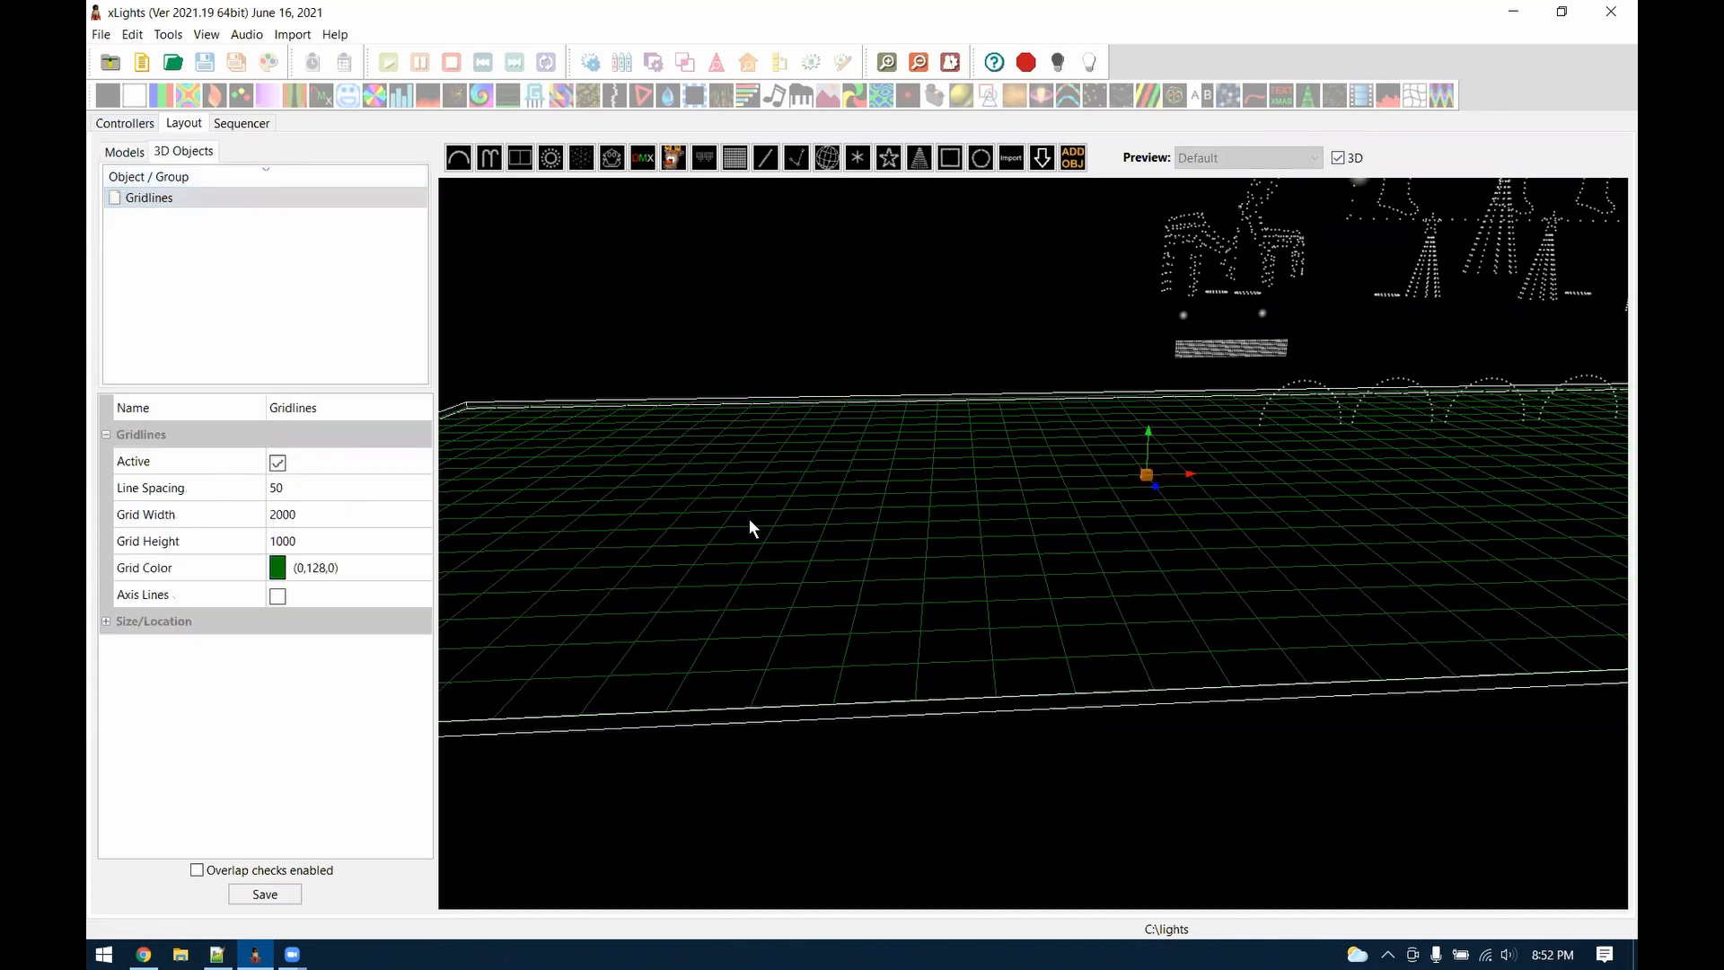
left_click(277, 462)
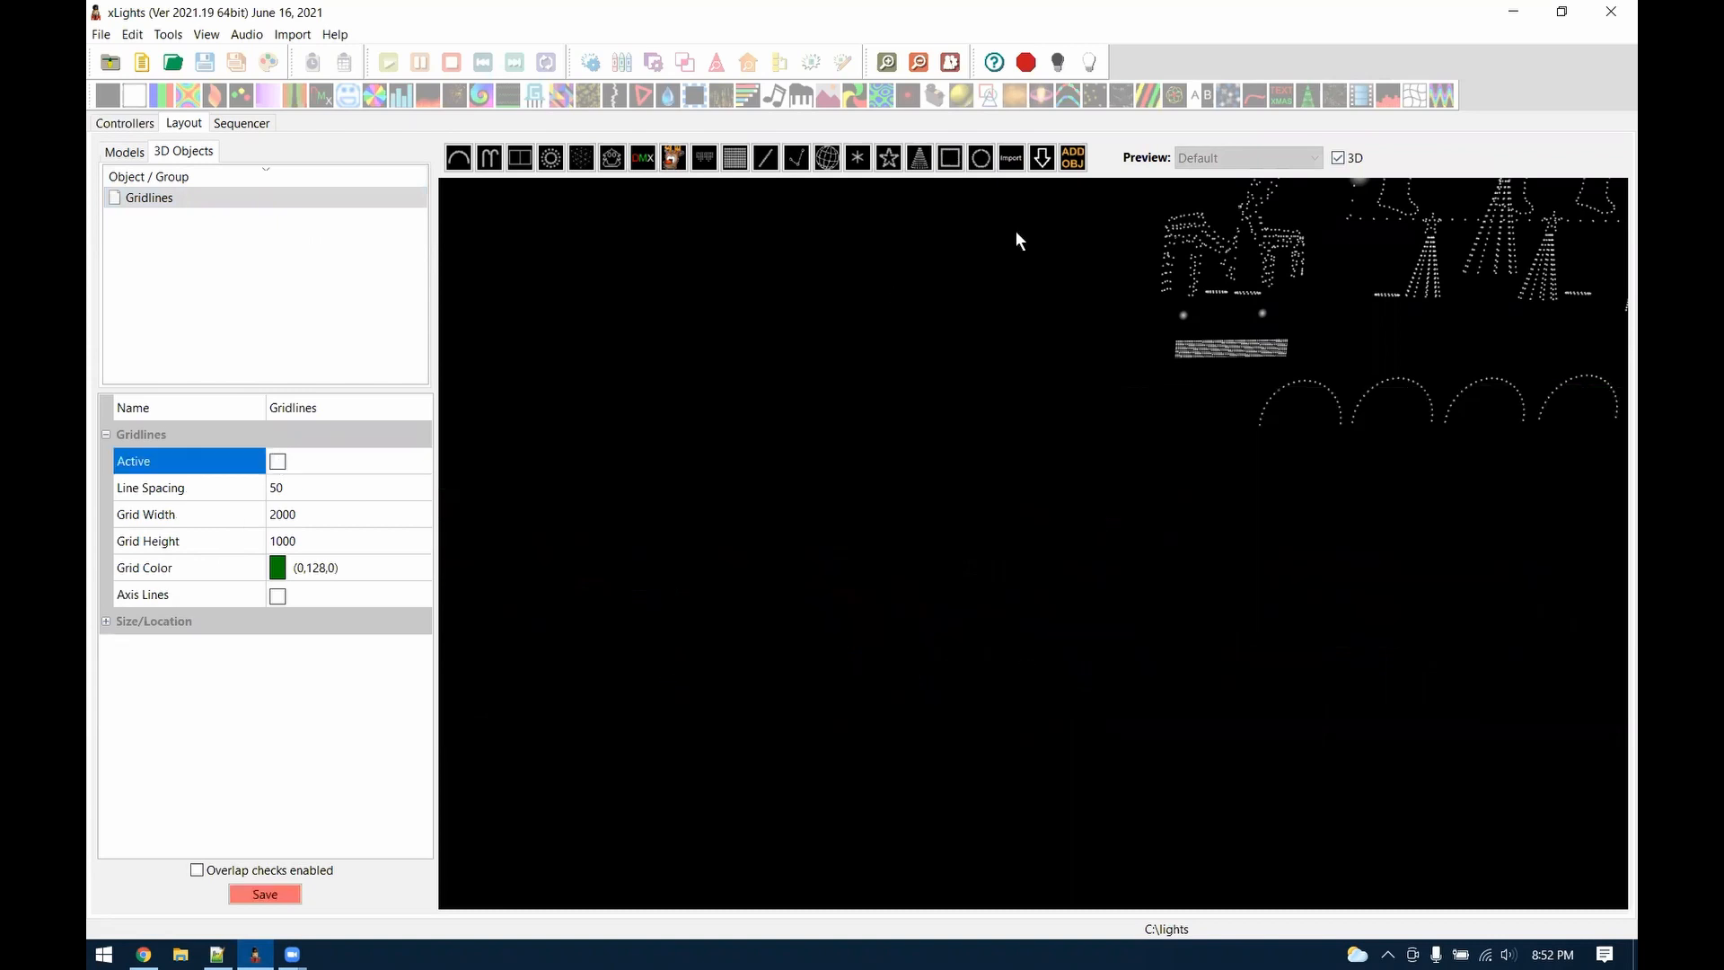
Add a Terrian object to the 3D layout
left_click(1072, 158)
left_click(1122, 214)
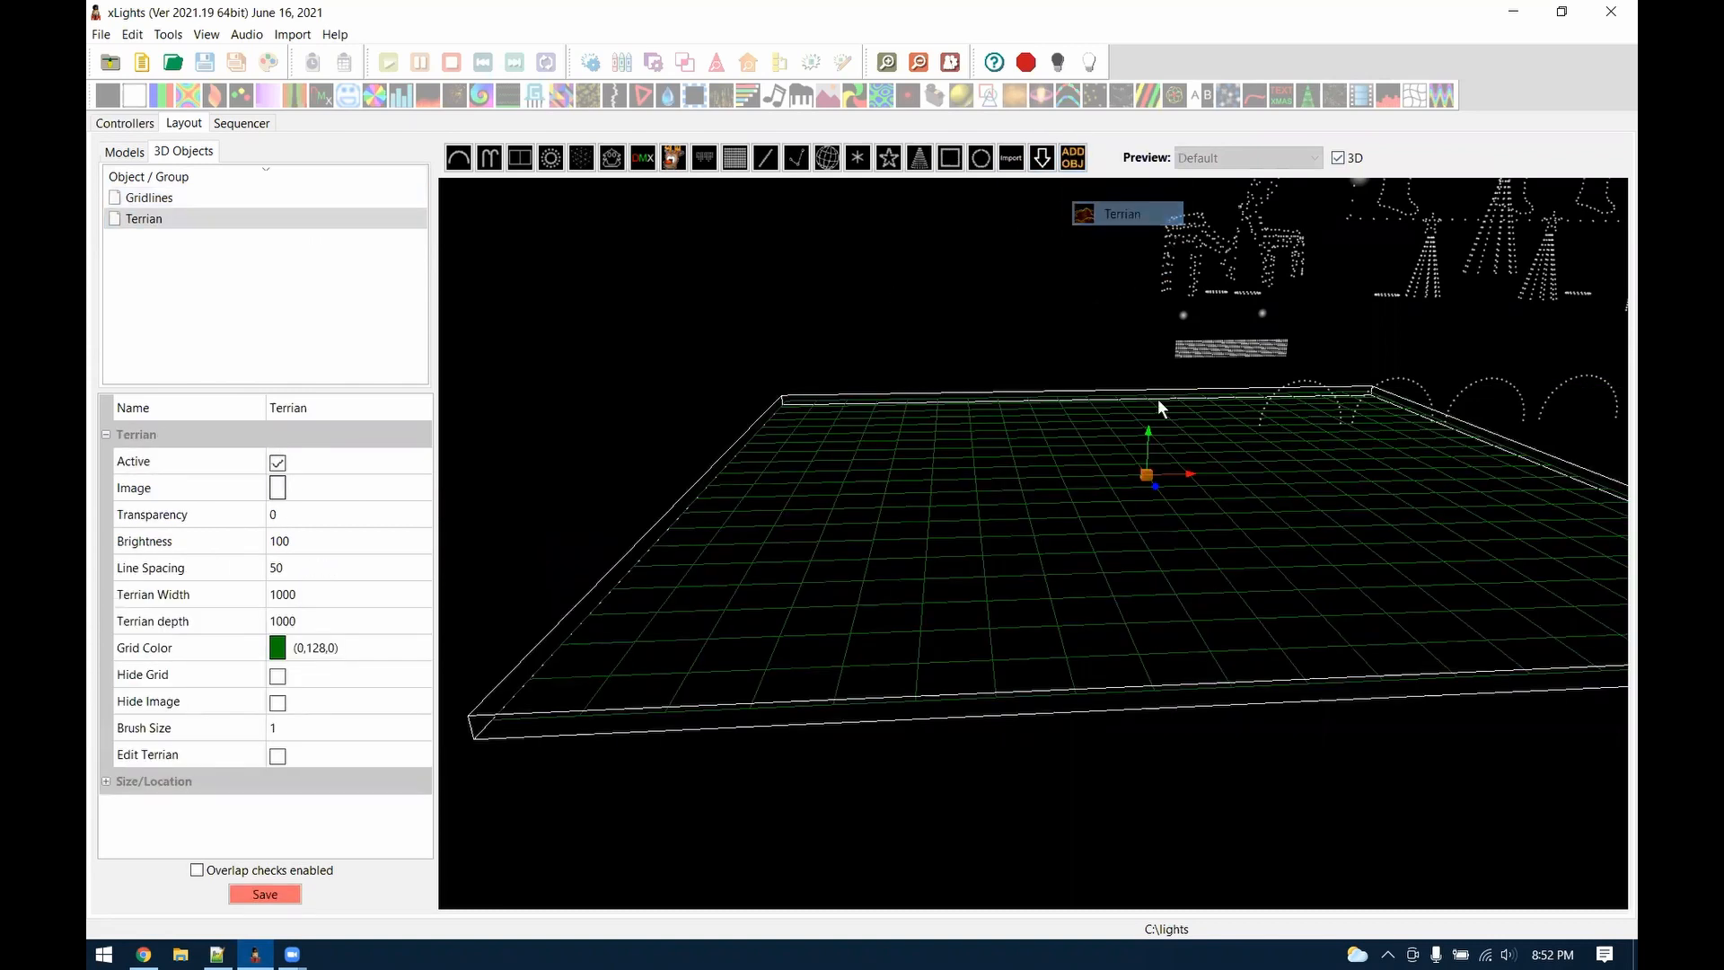
right_click(1301, 845)
mouse_move(1232, 827)
left_mouse_down()
mouse_move(1204, 822)
mouse_move(1218, 797)
mouse_move(1224, 835)
left_mouse_up()
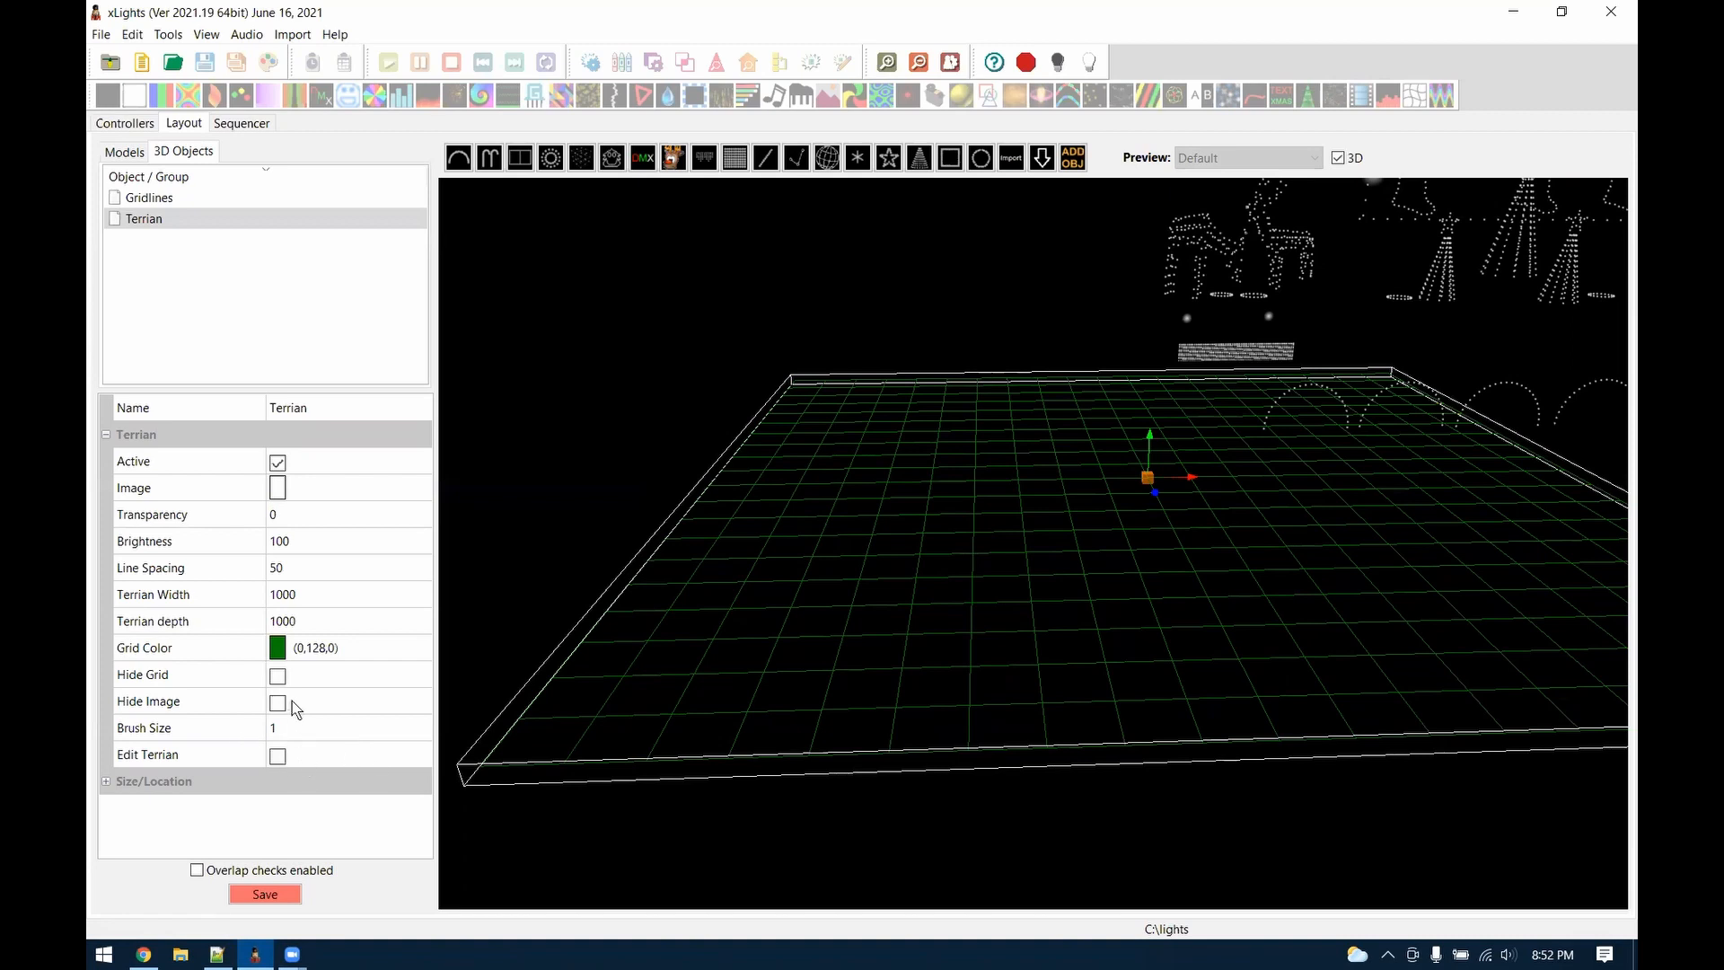
Enable terrain editing and raise two nearby grid points behind the centre to heights of about 50 and 33
left_click(278, 759)
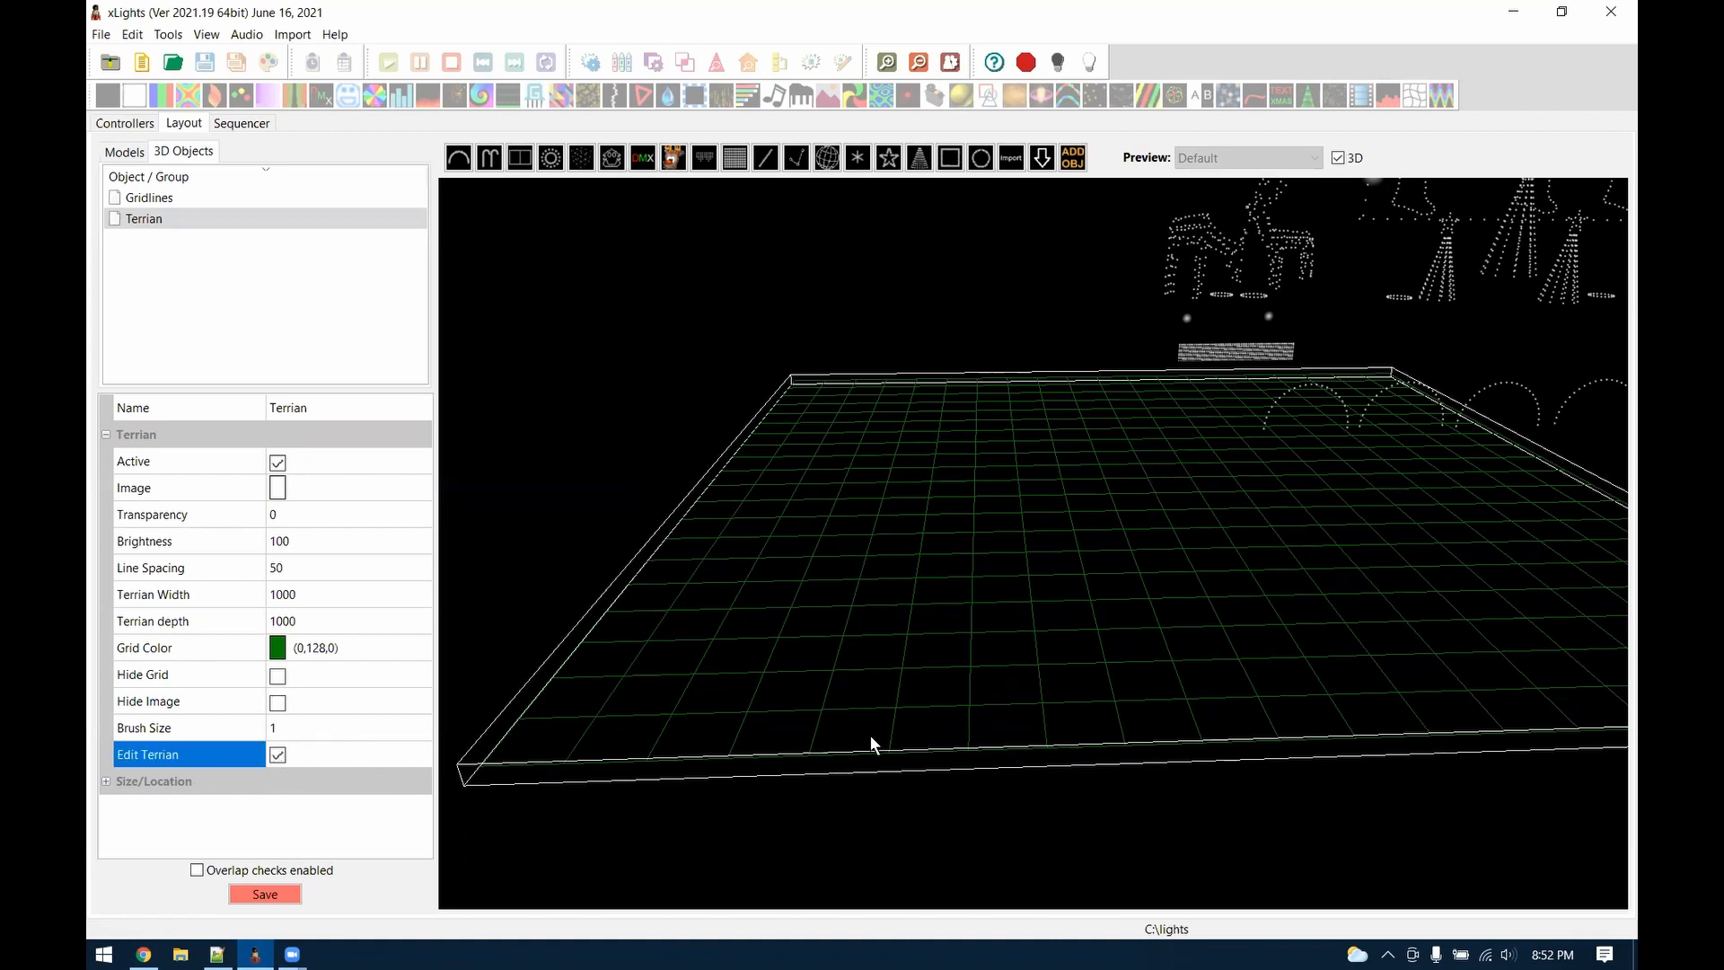
left_click(1105, 482)
left_click_drag(1107, 441, 1108, 388)
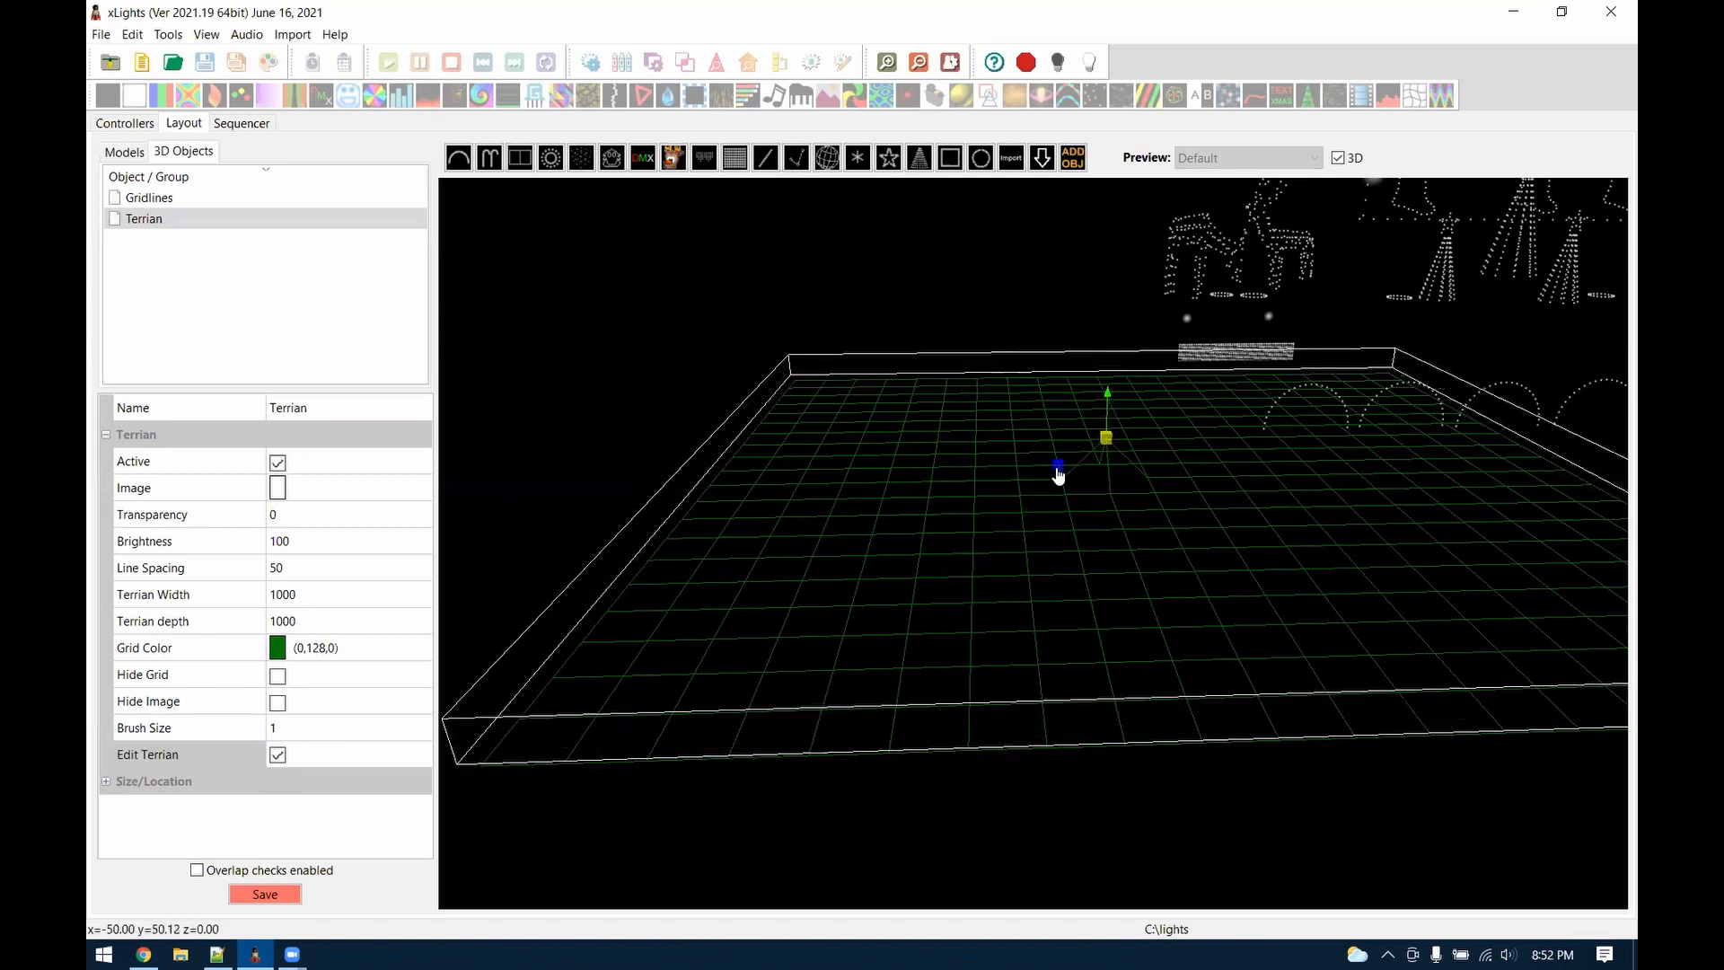
left_click(1058, 465)
left_click_drag(1061, 422, 1065, 400)
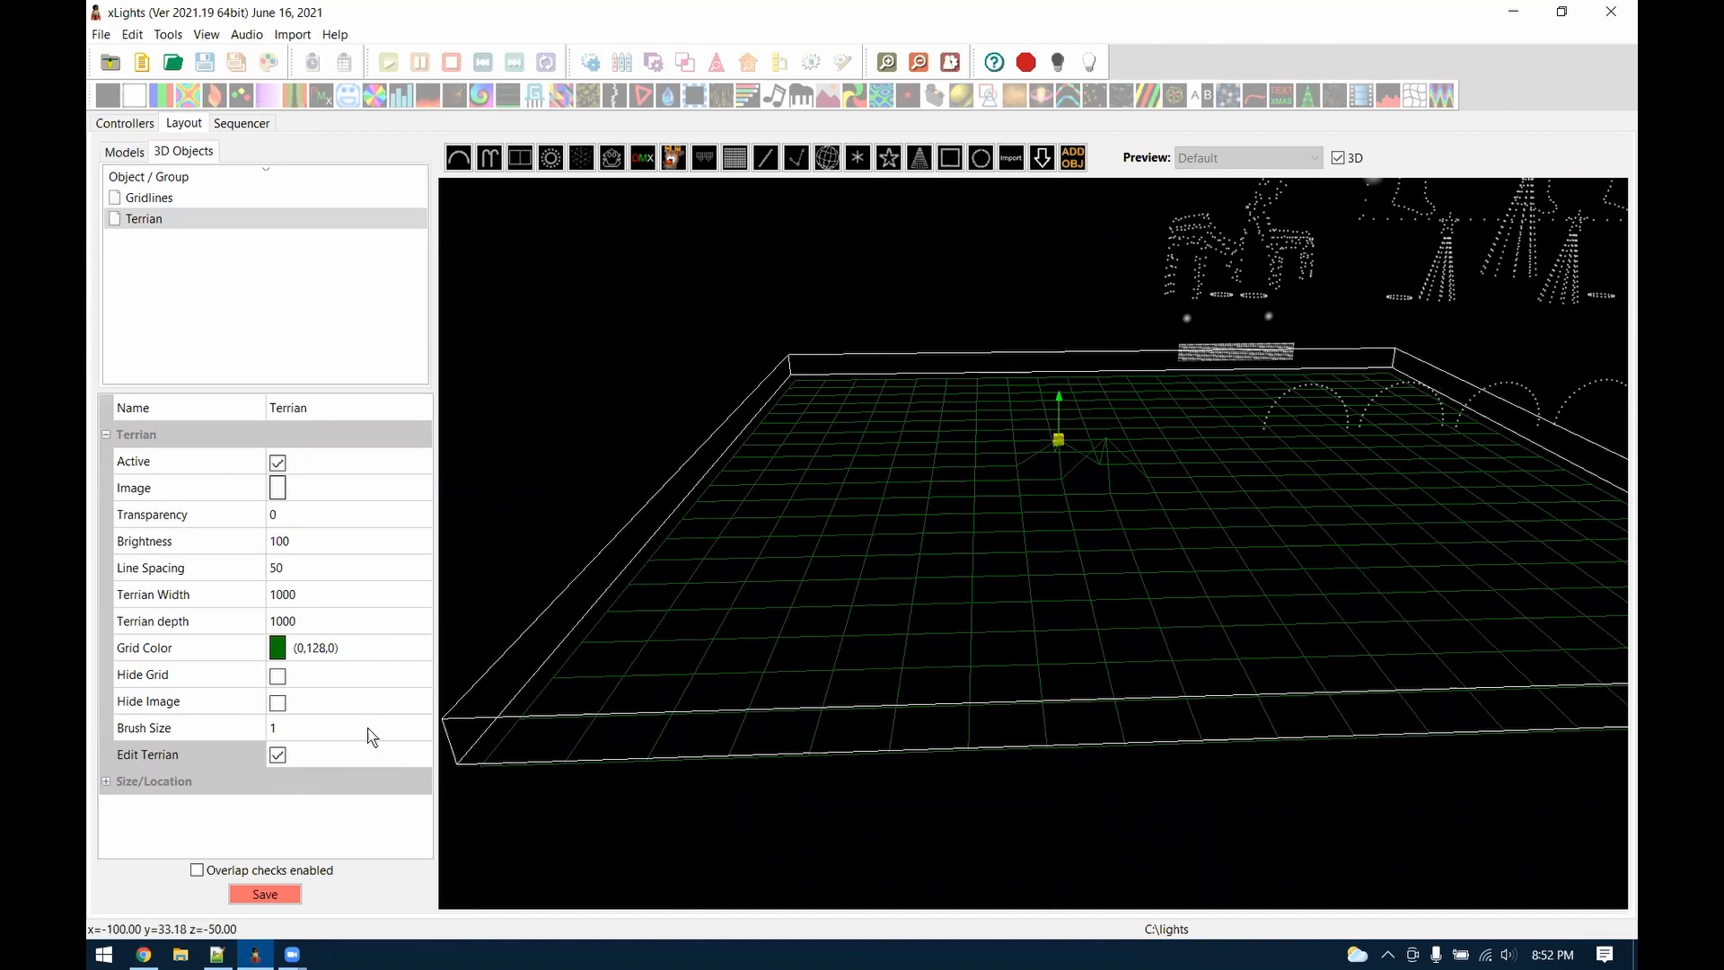
Set the terrain brush size to 5 and raise a broad plateau near the grid's centre to about 59
left_click(302, 731)
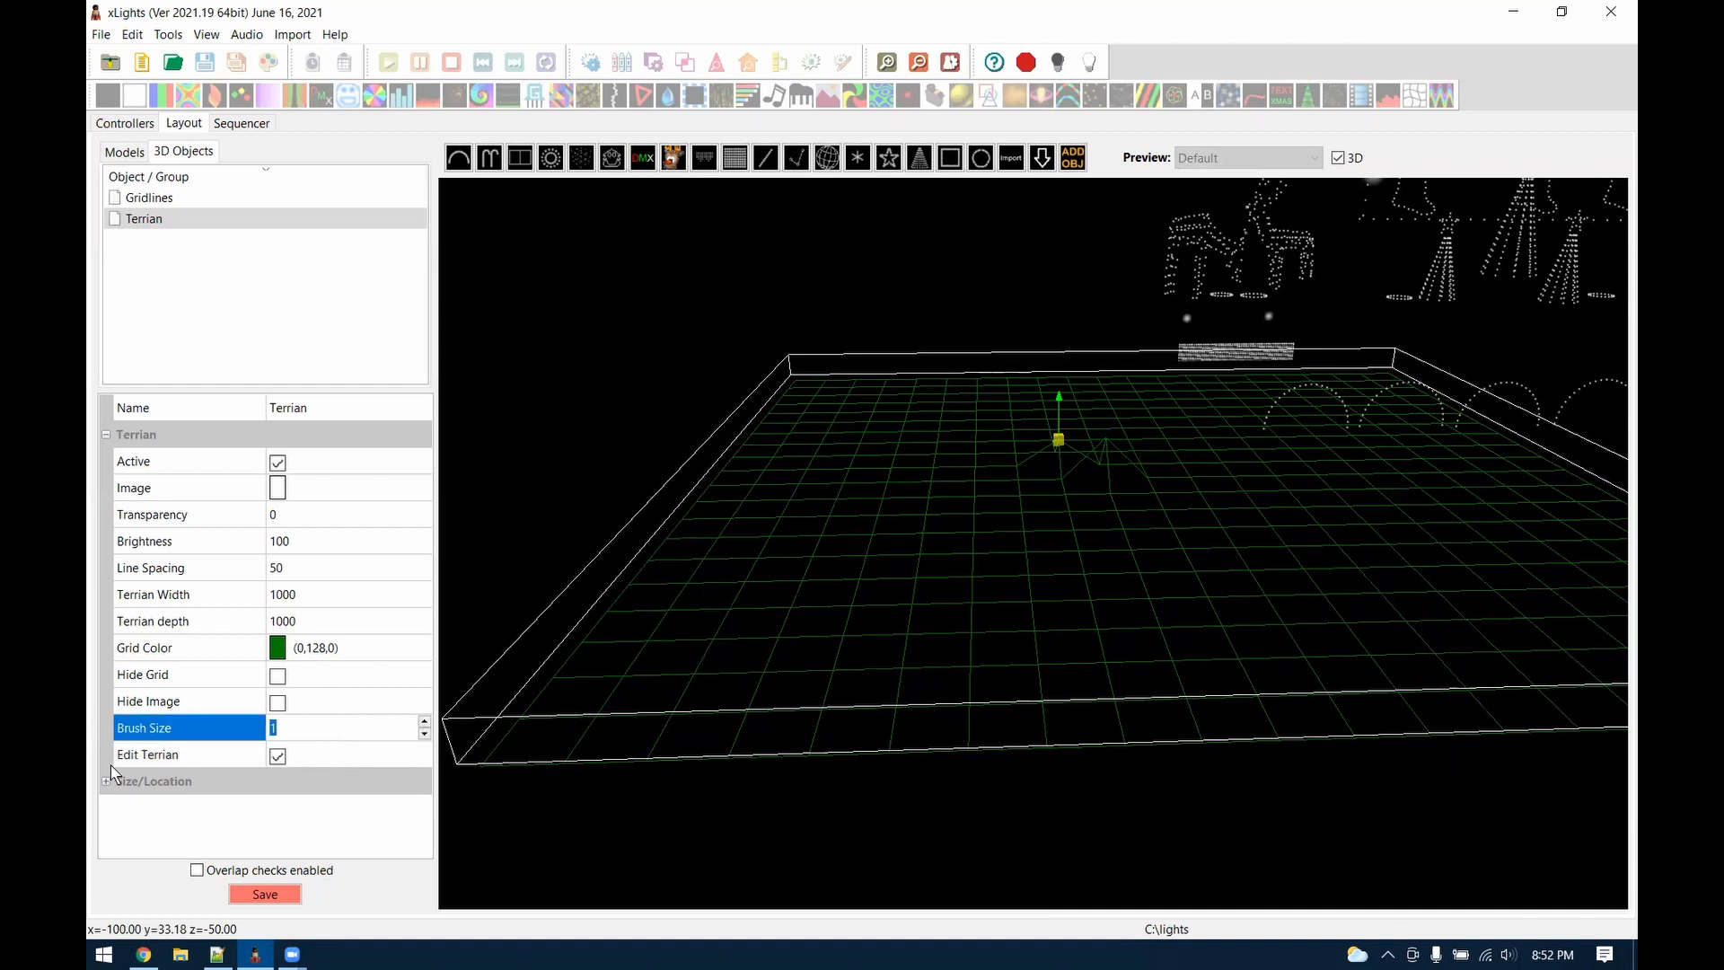
left_click(425, 721)
left_click(425, 721)
left_click(425, 721)
left_click(1079, 537)
left_click_drag(1068, 513, 1063, 412)
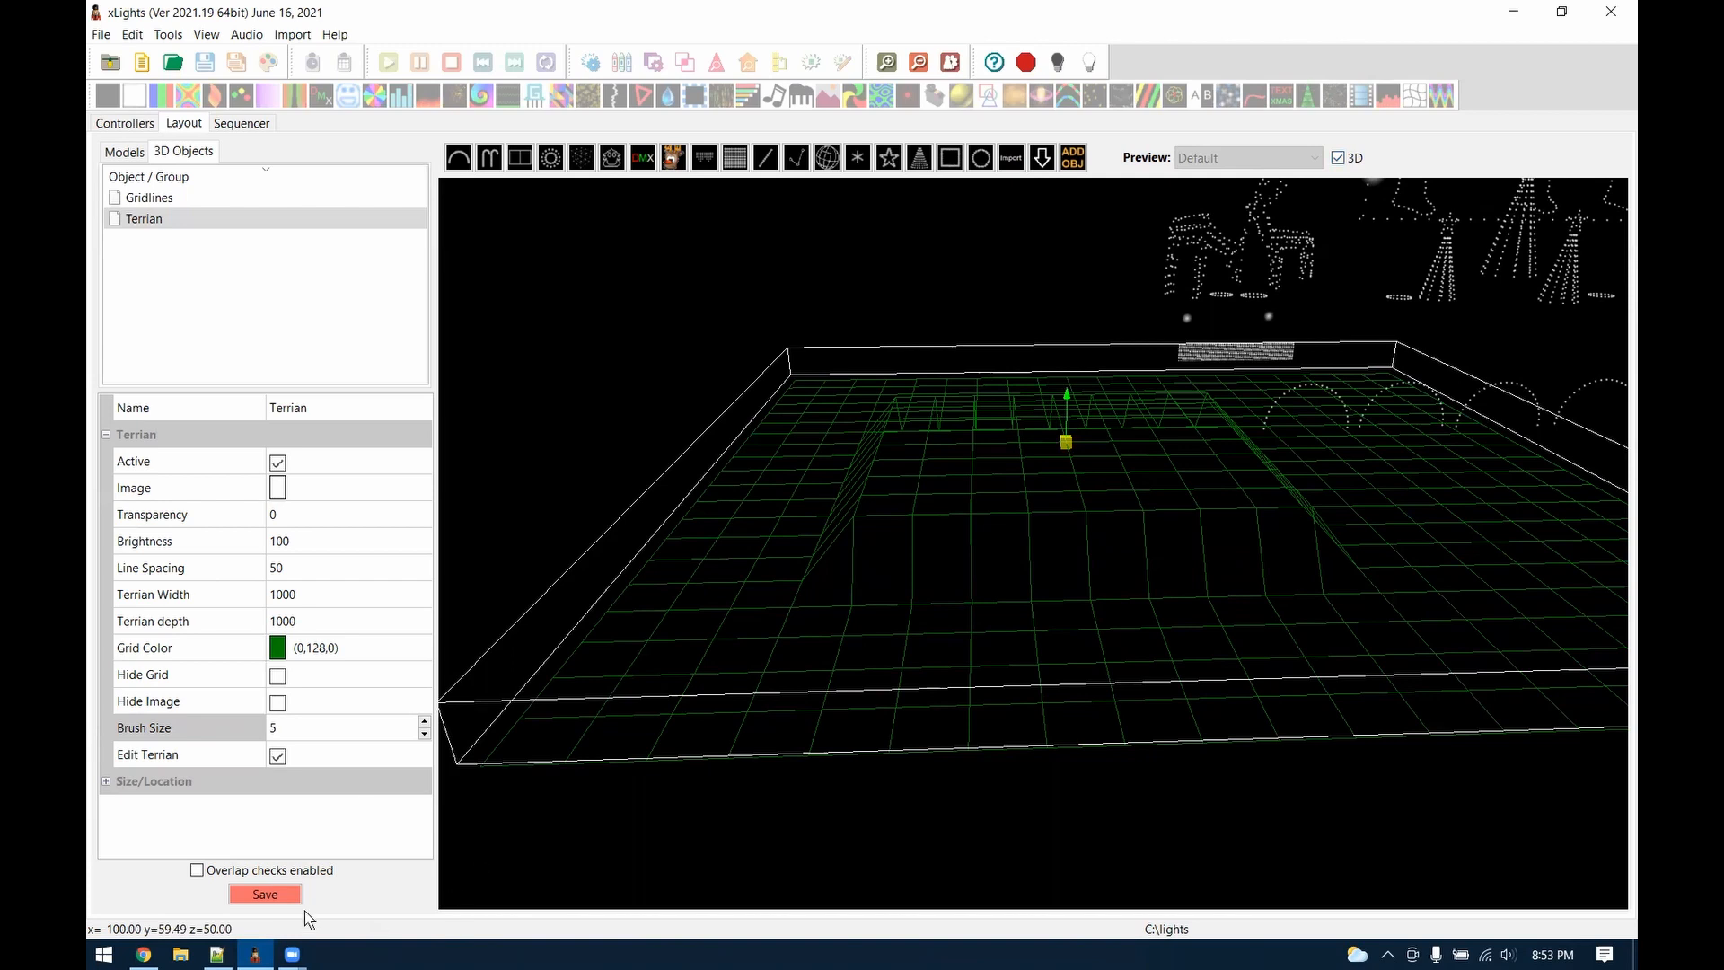
Switch to Notepad++ and highlight the note about removing the controller tab's Delete All button
left_click(216, 954)
left_click_drag(749, 590, 423, 589)
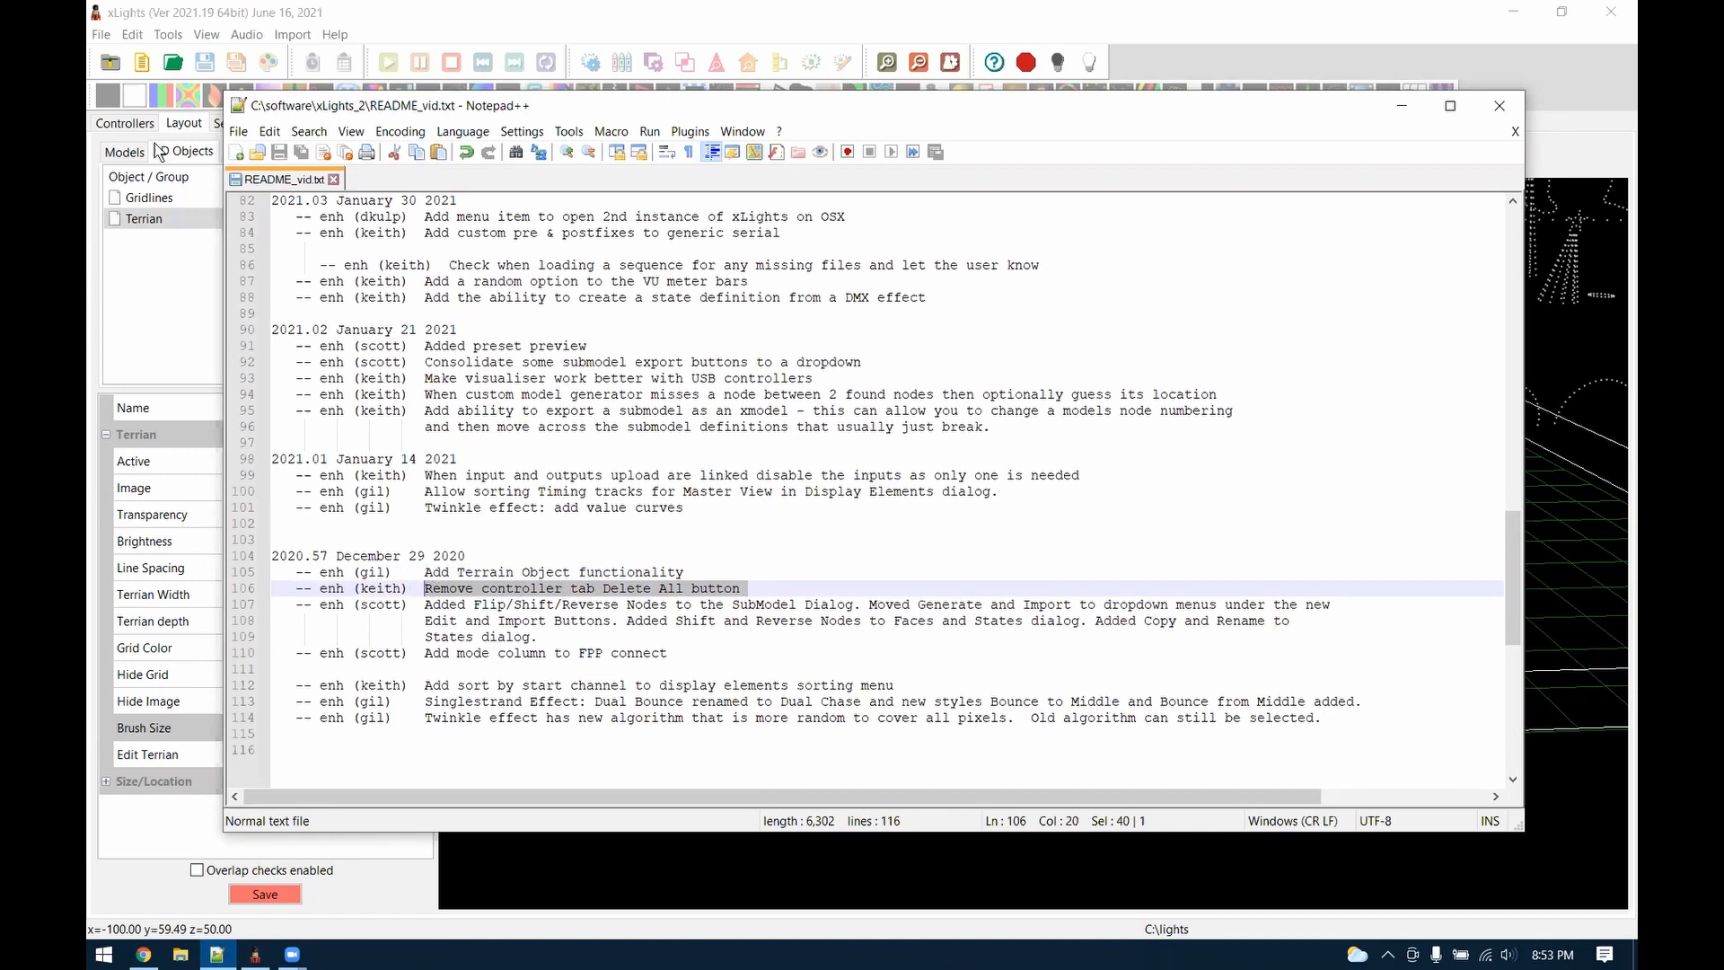
In xLights, select all controllers from FPPP5 to Serial and view the bulk operations available for them
left_click(123, 123)
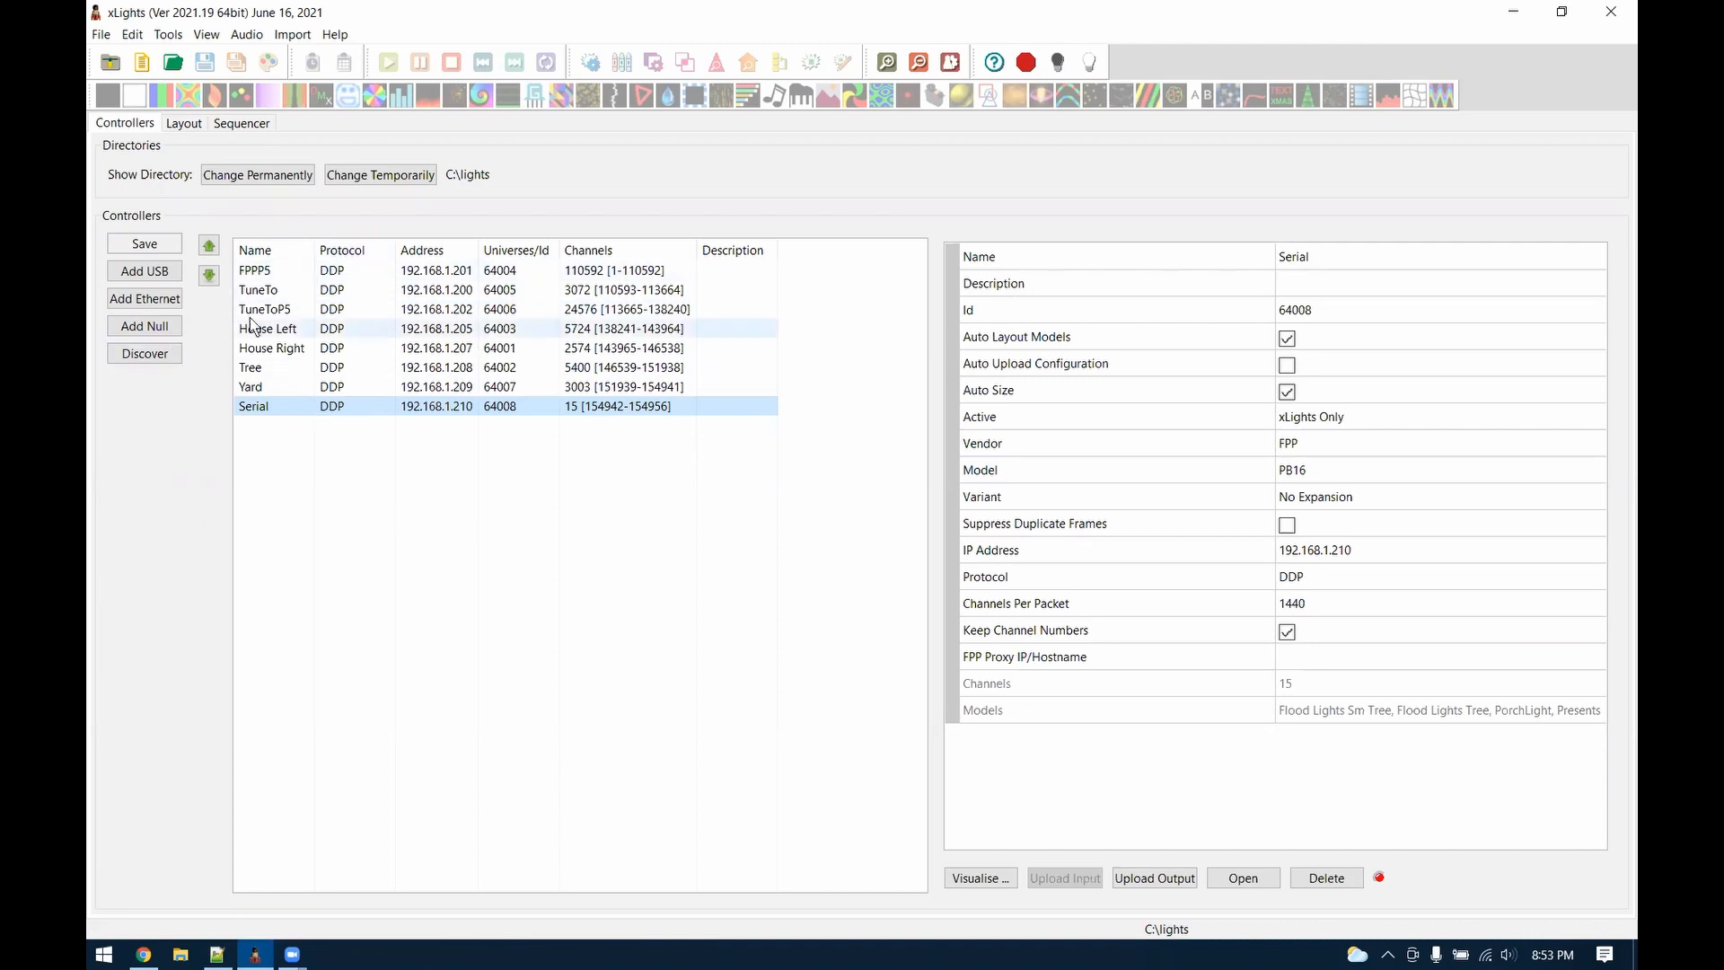
left_click(283, 271)
left_click(274, 416, "shift")
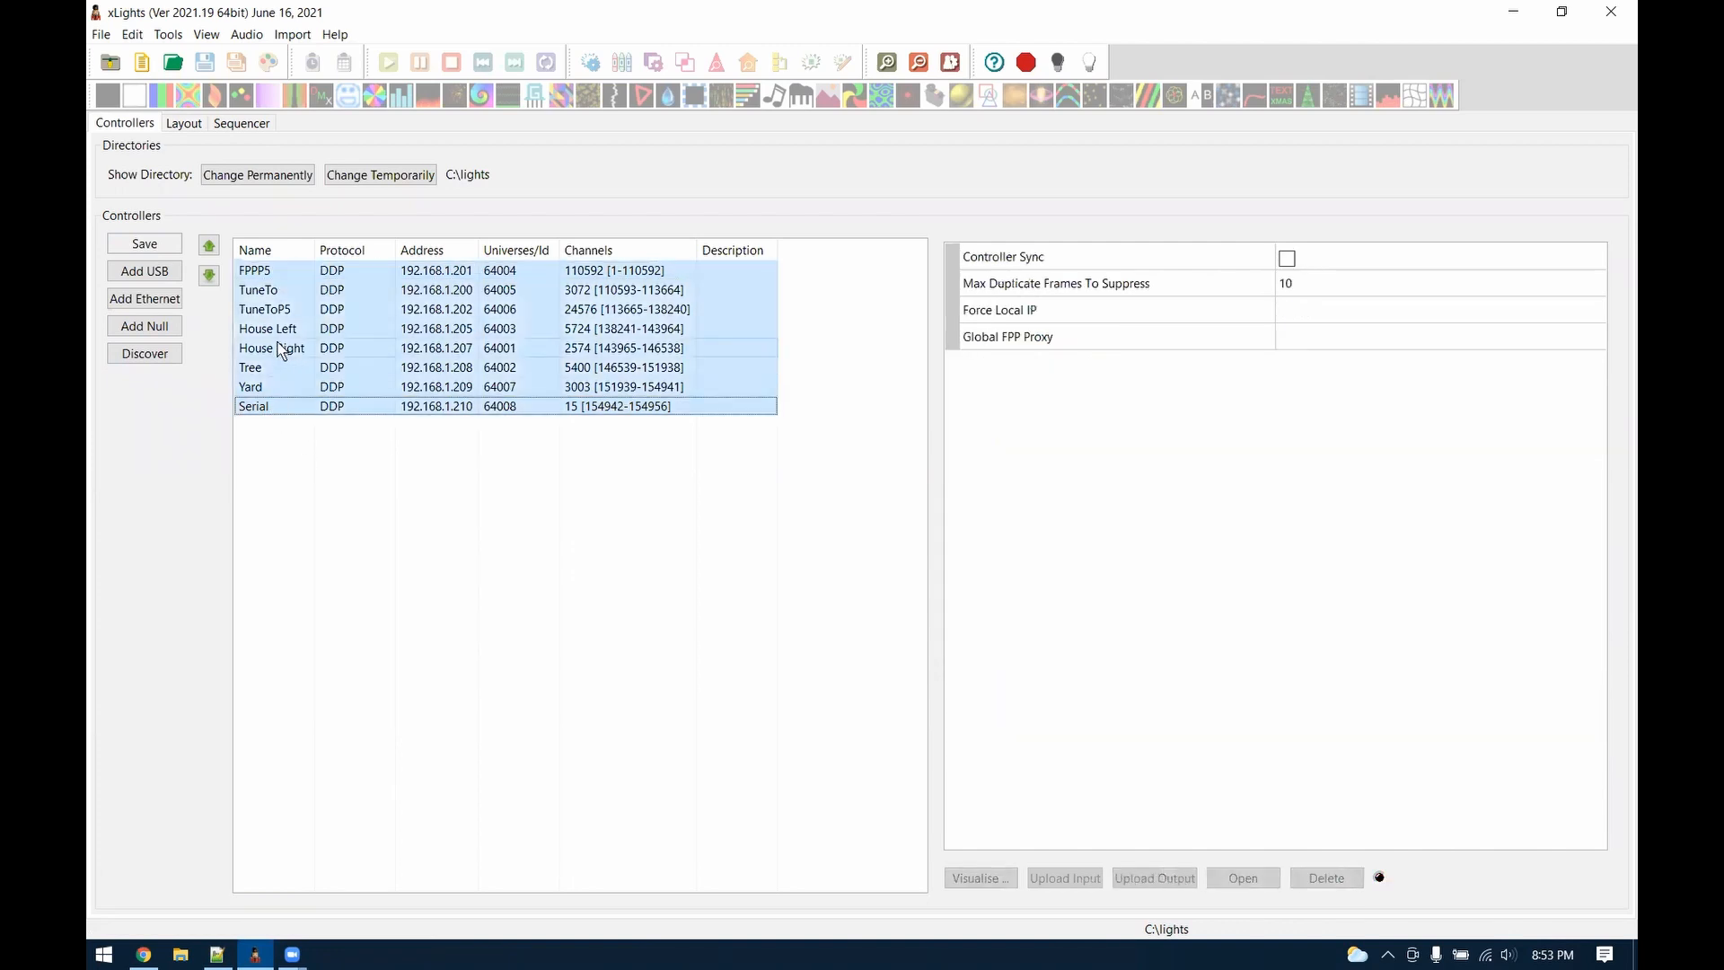
right_click(280, 347)
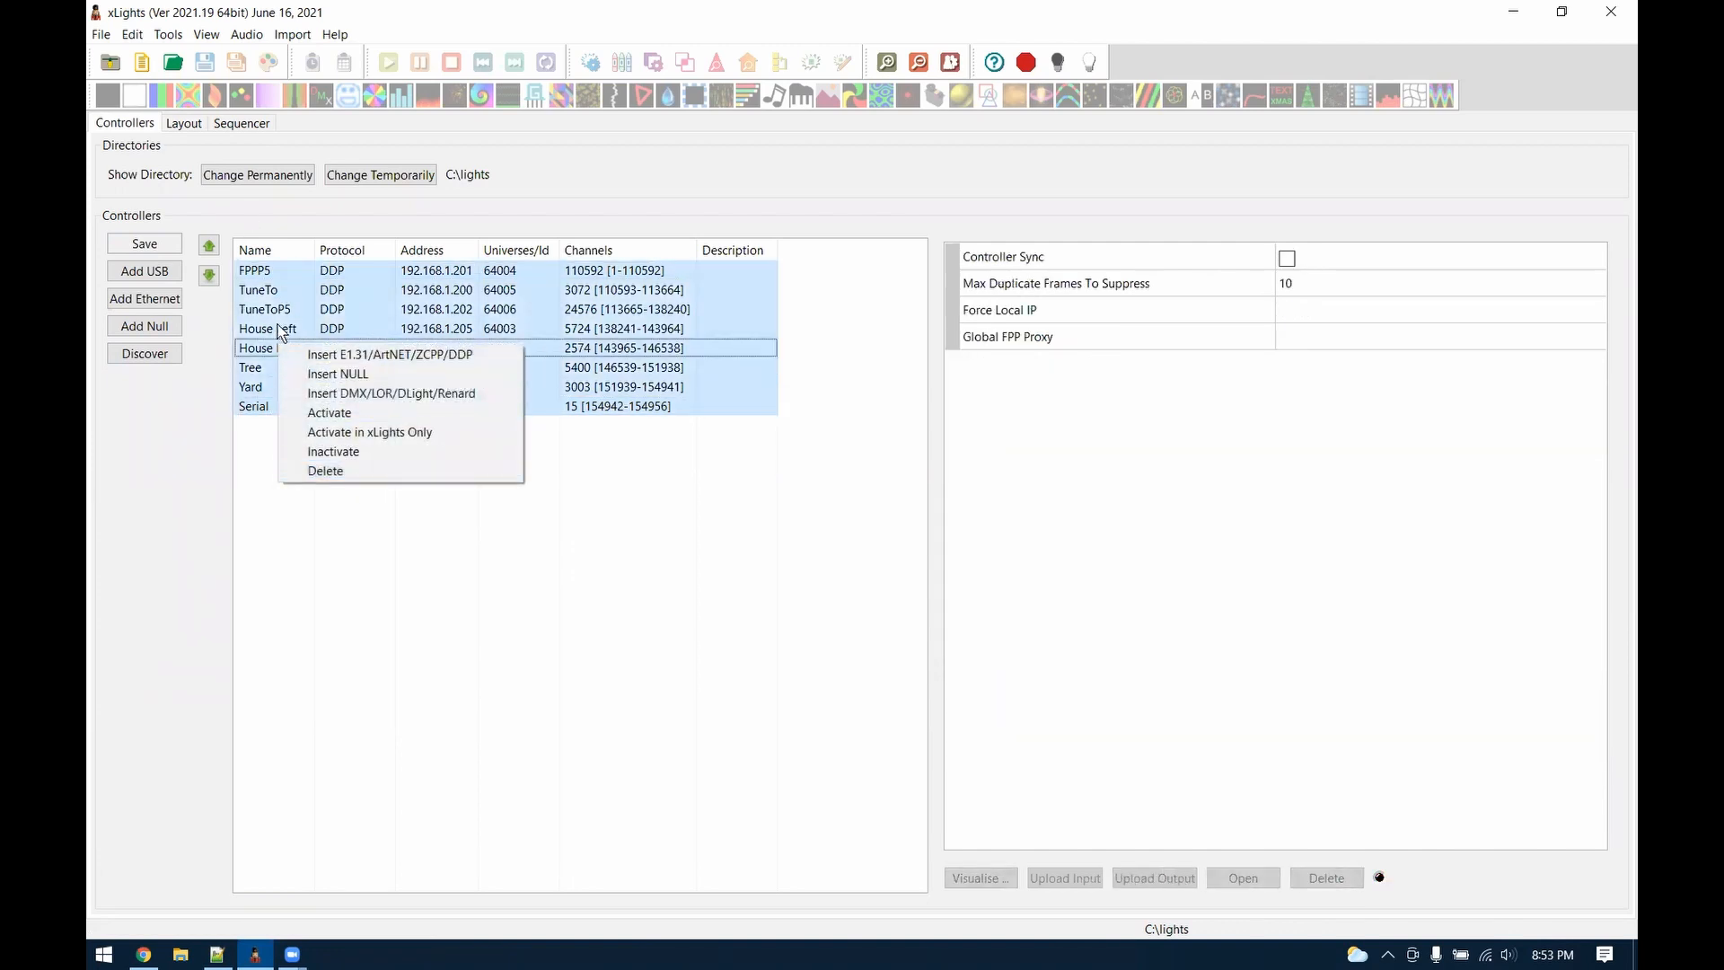
left_click(178, 440)
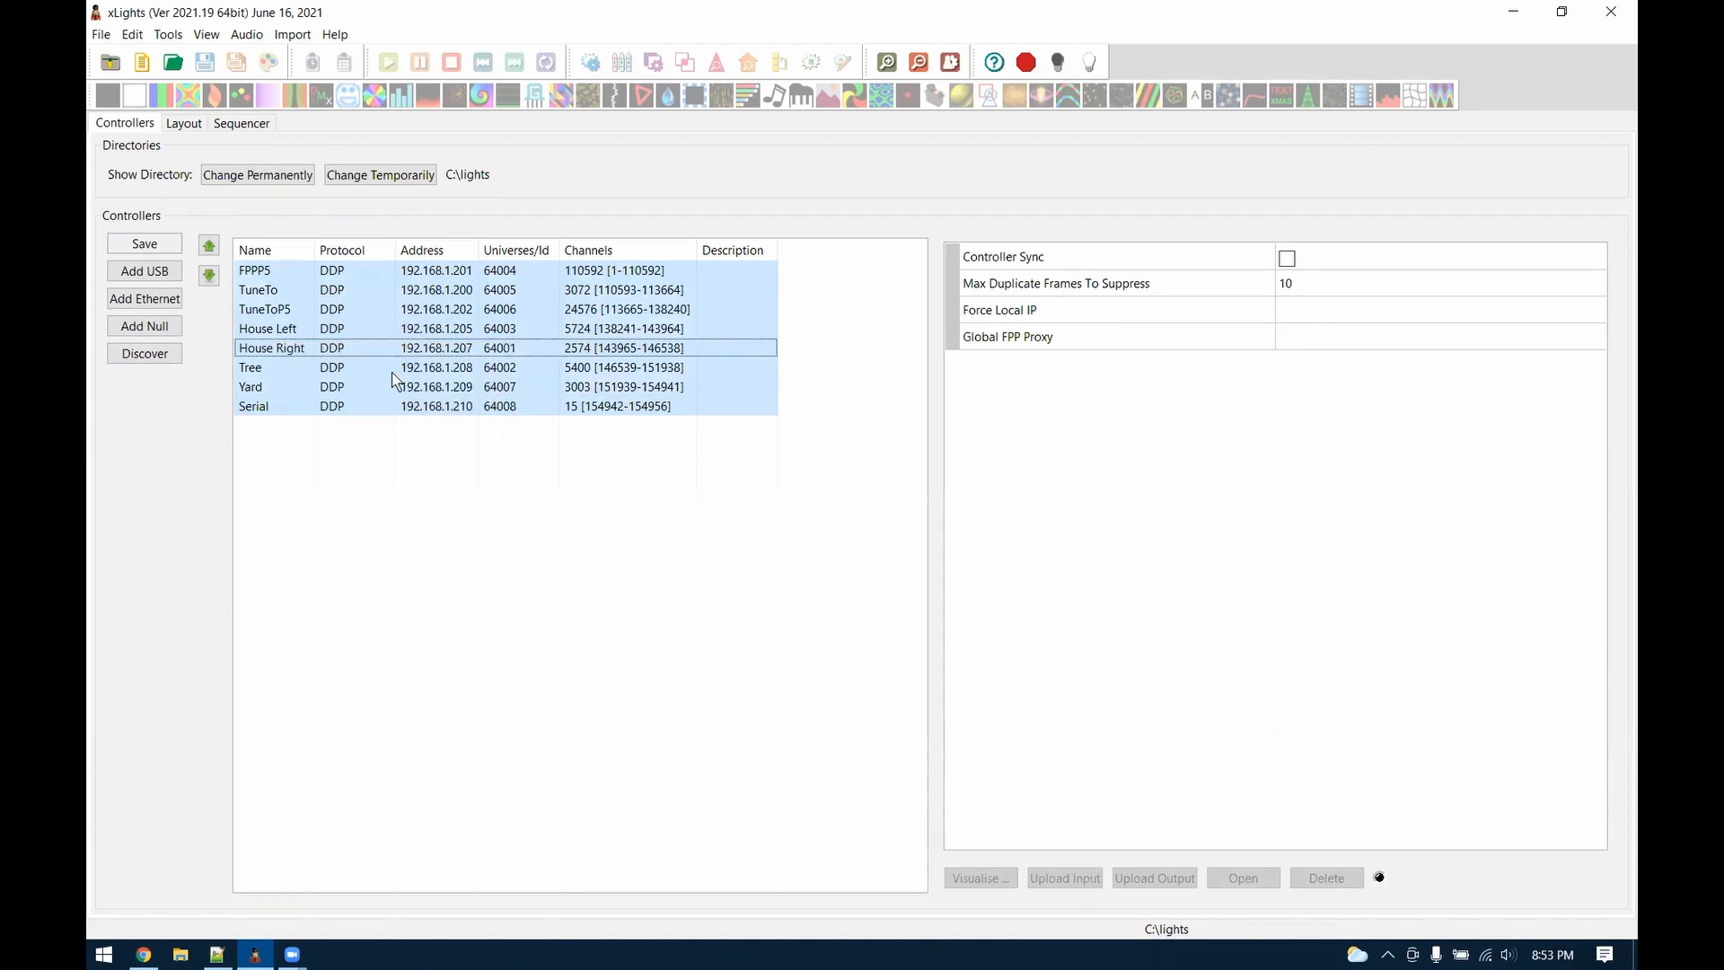
Switch to Notepad++ and highlight the word SubModel in the Flip/Shift/Reverse Nodes note
left_click(220, 954)
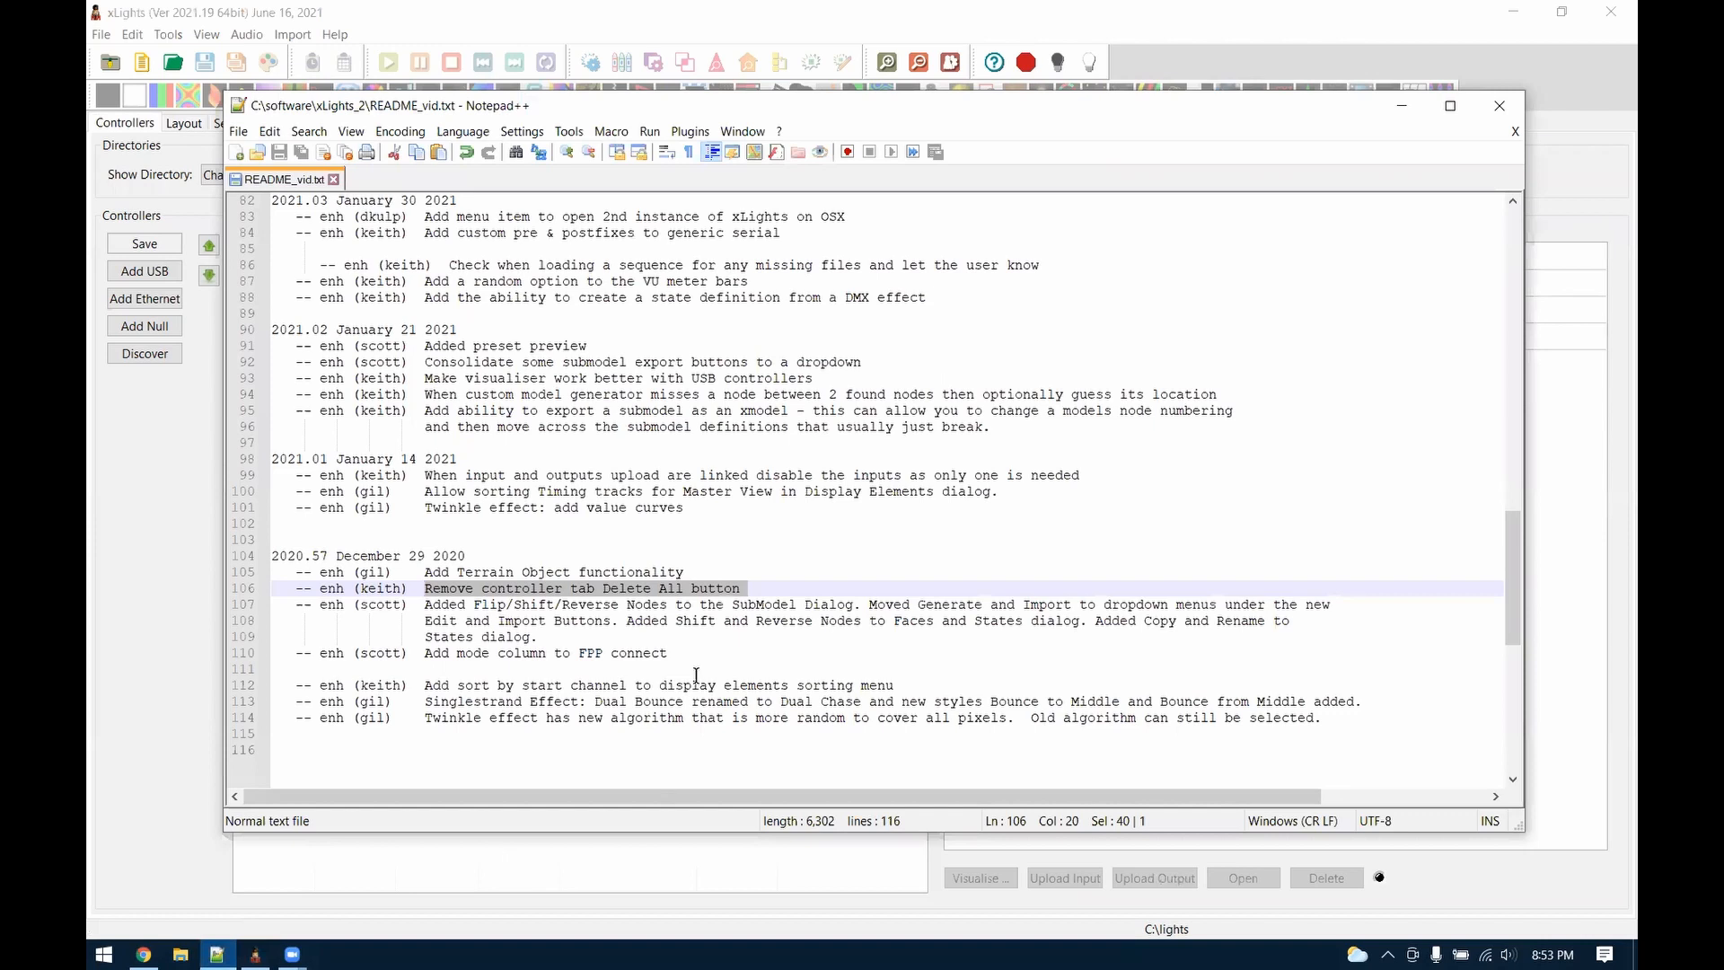
left_click_drag(425, 606, 451, 616)
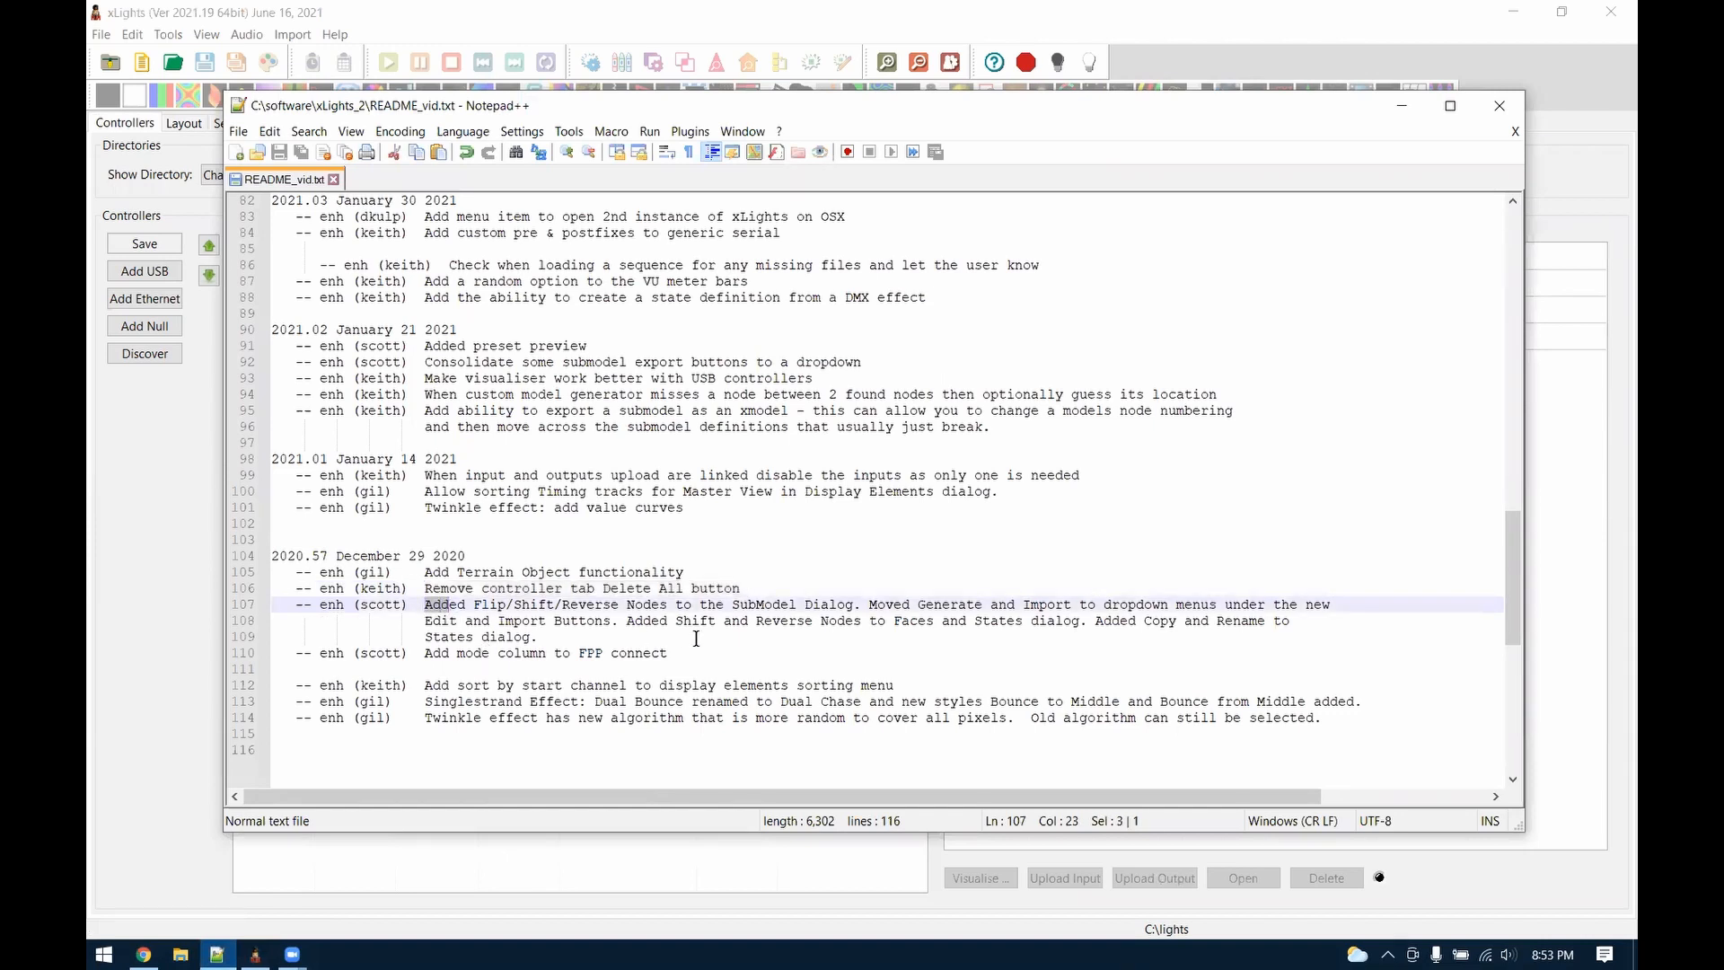
double_click(747, 604)
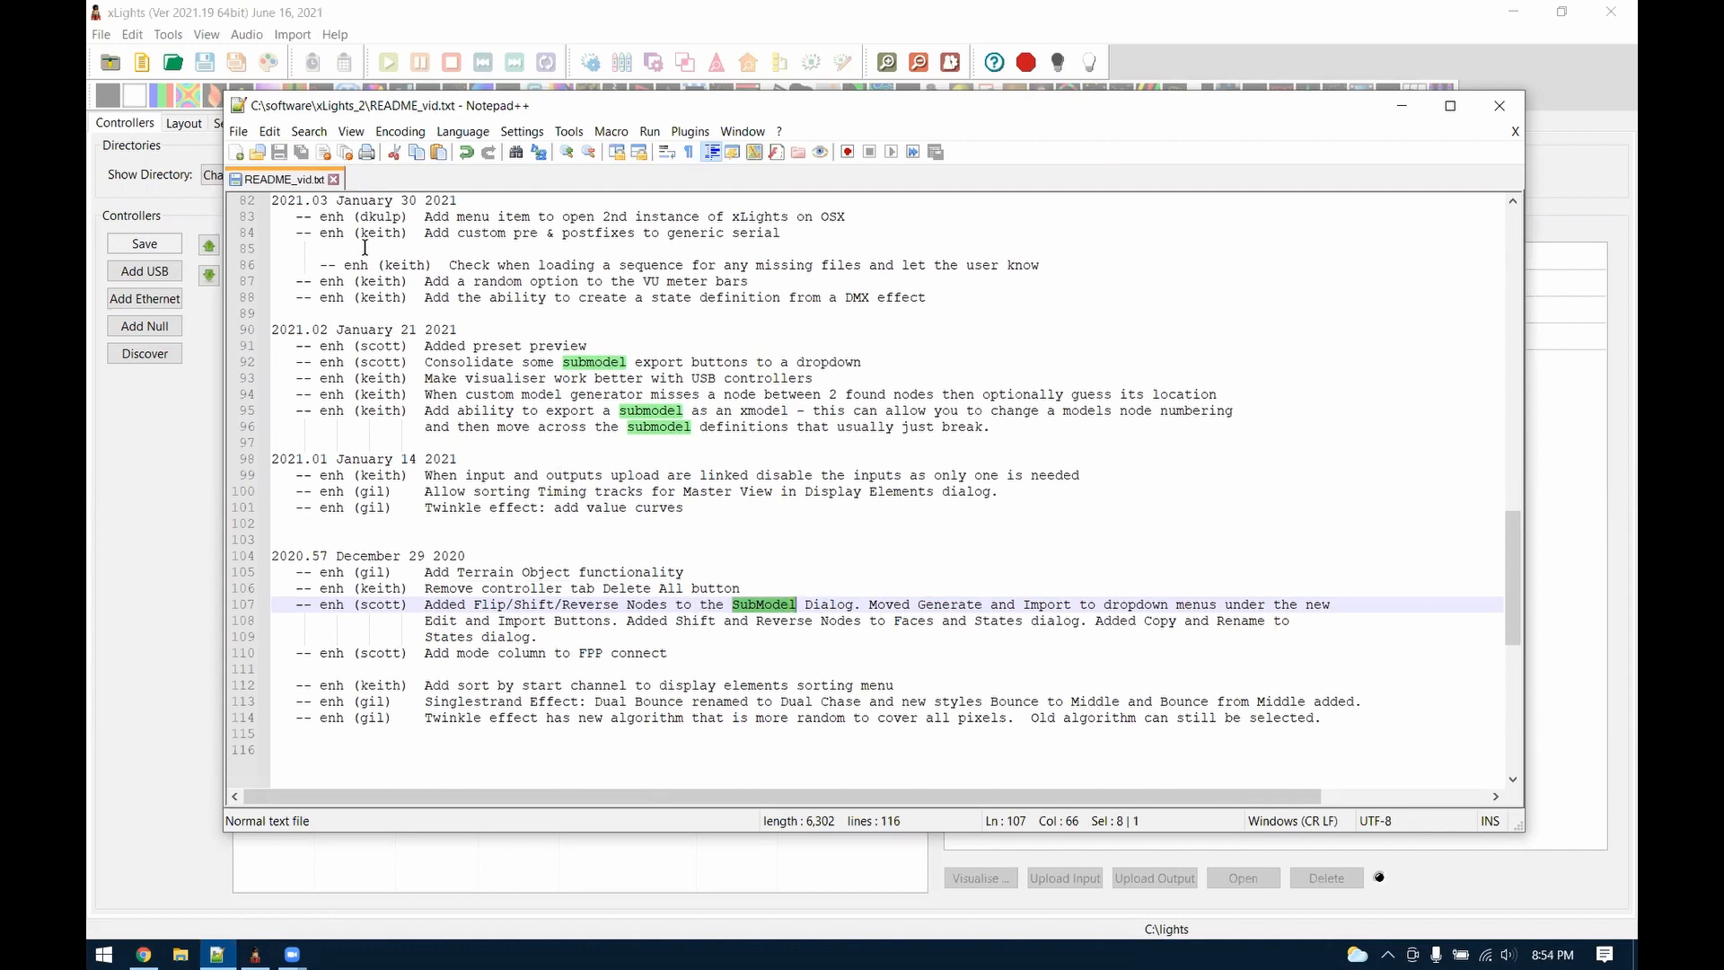
In the xLights layout, turn off the 3D preview and open the sub-model editor of the R2D2 model
left_click(362, 11)
left_click(176, 122)
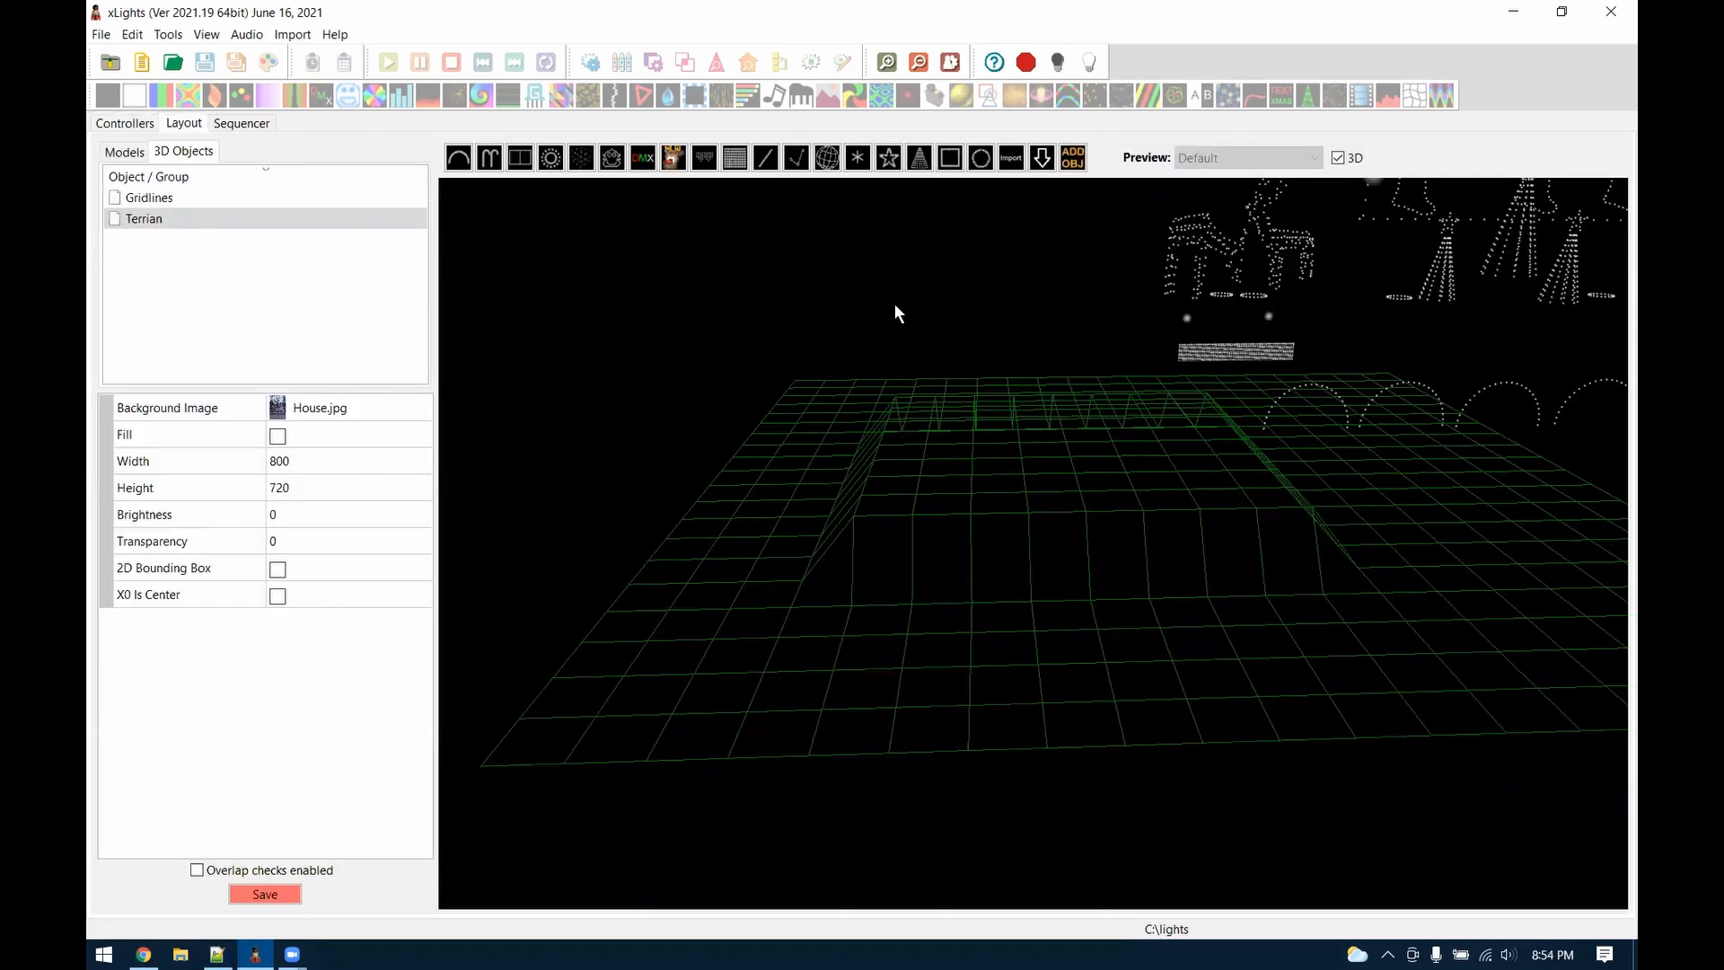
left_click(1338, 158)
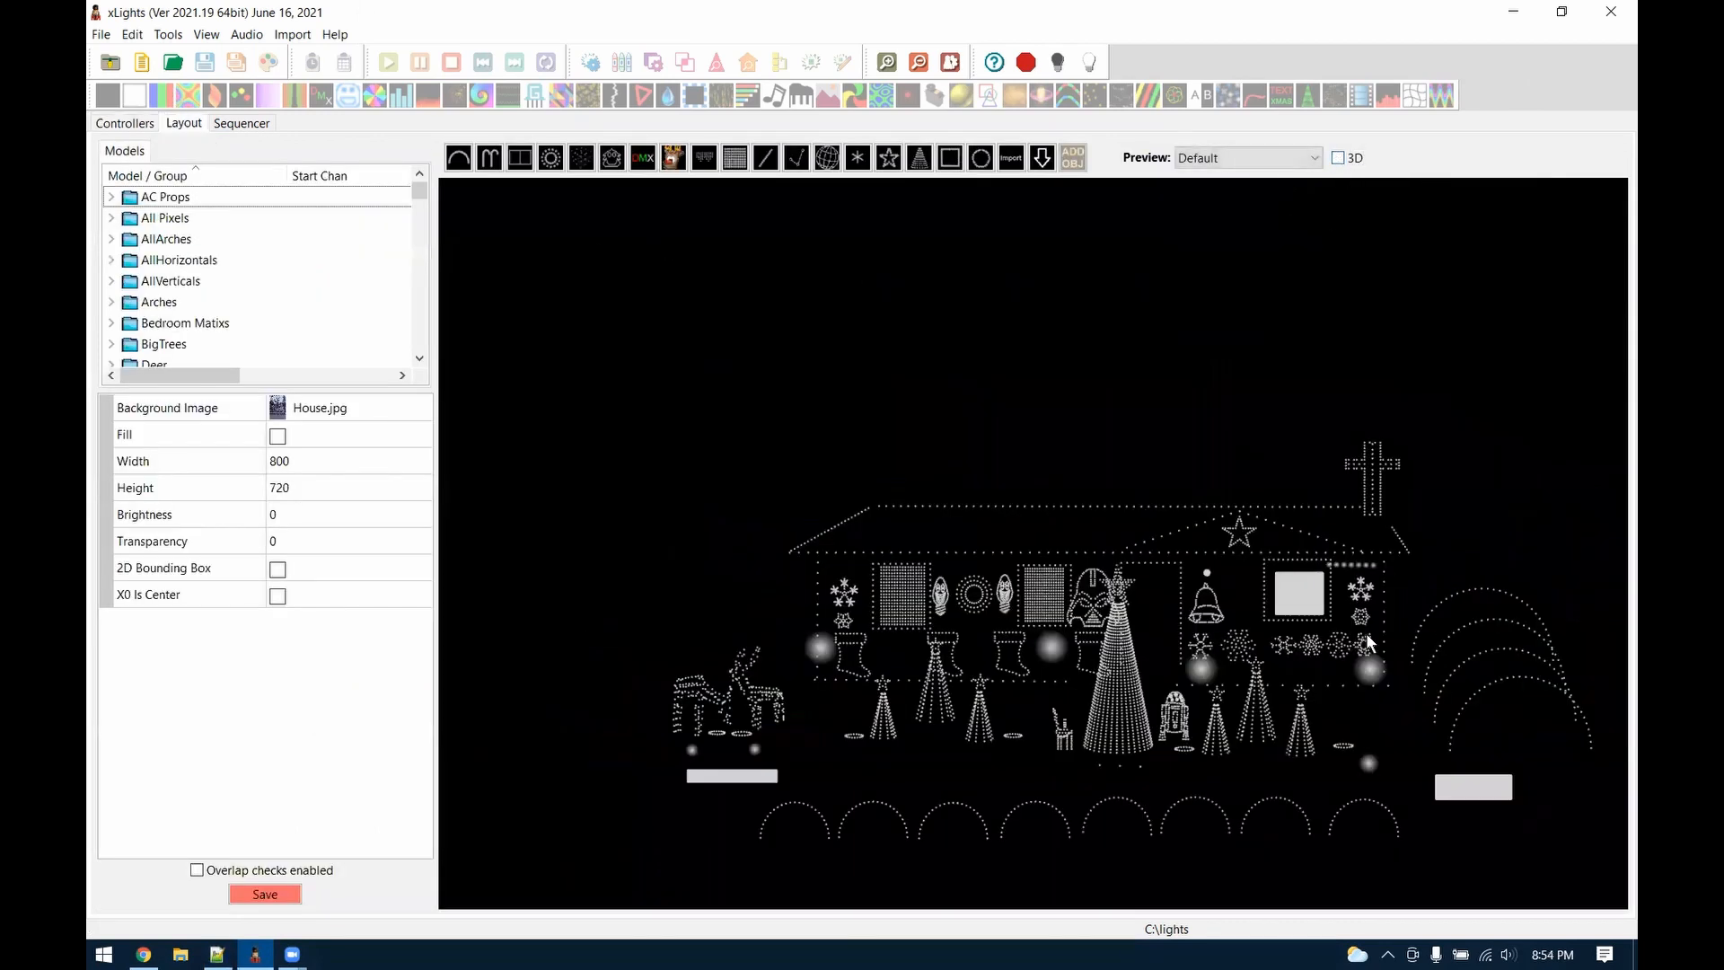
left_click(1169, 720)
scroll(375, 703, "down", 2)
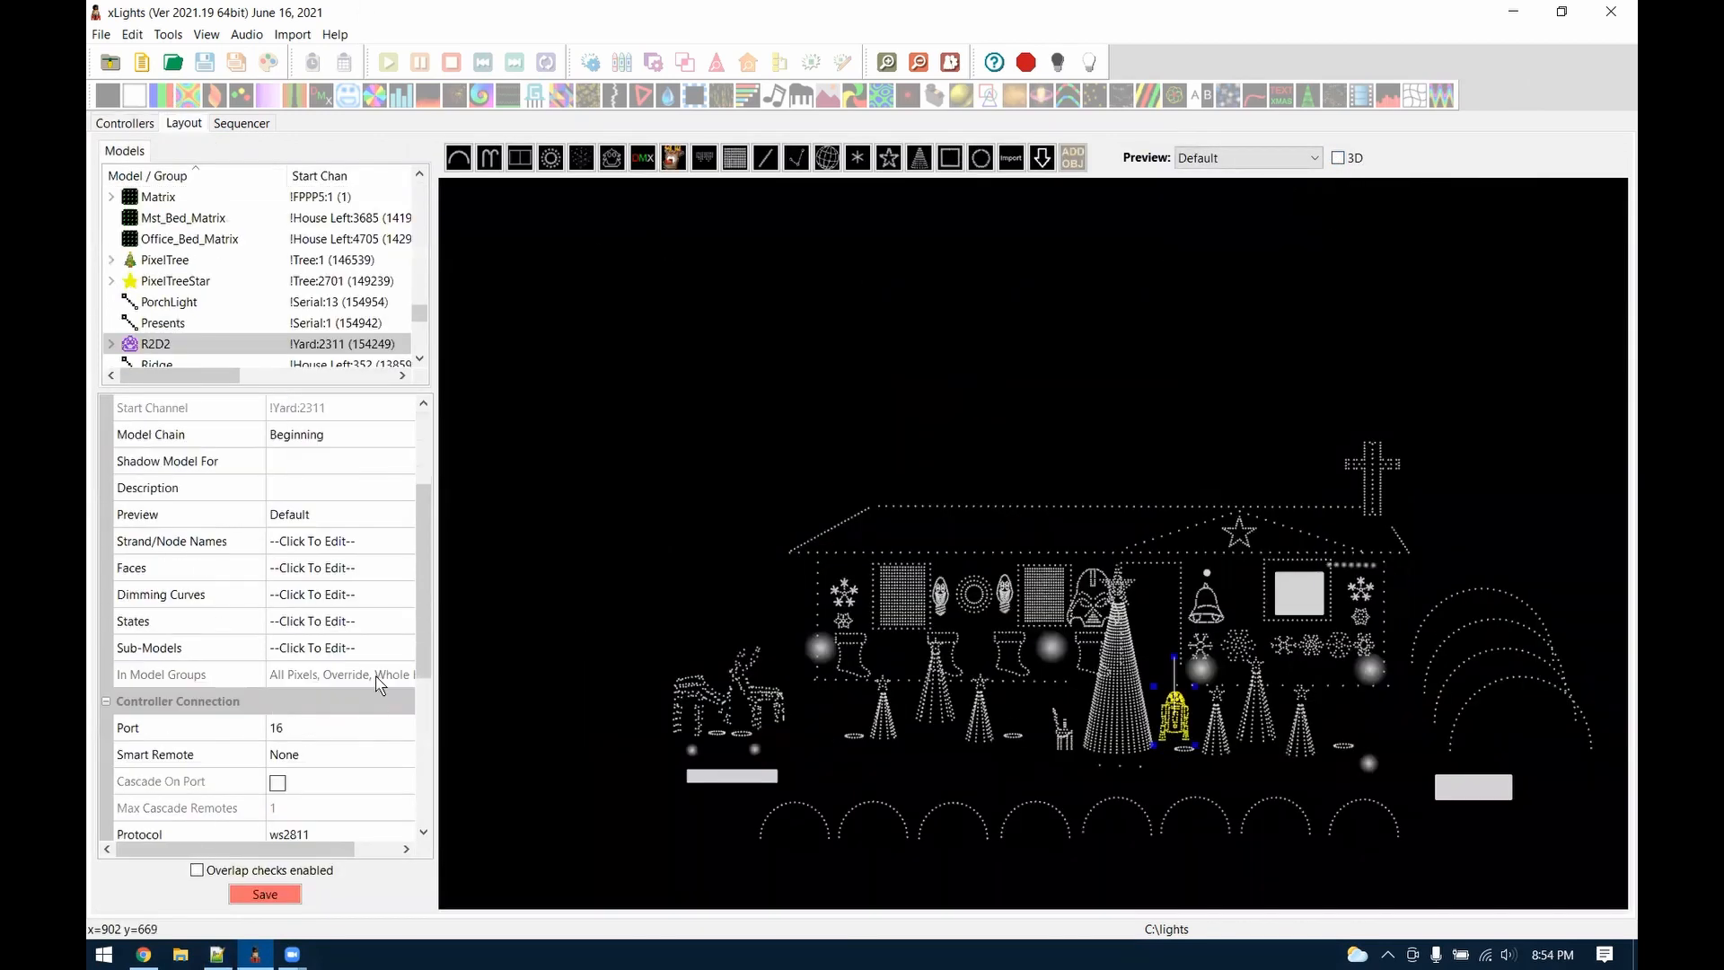
left_click(339, 647)
left_click(400, 648)
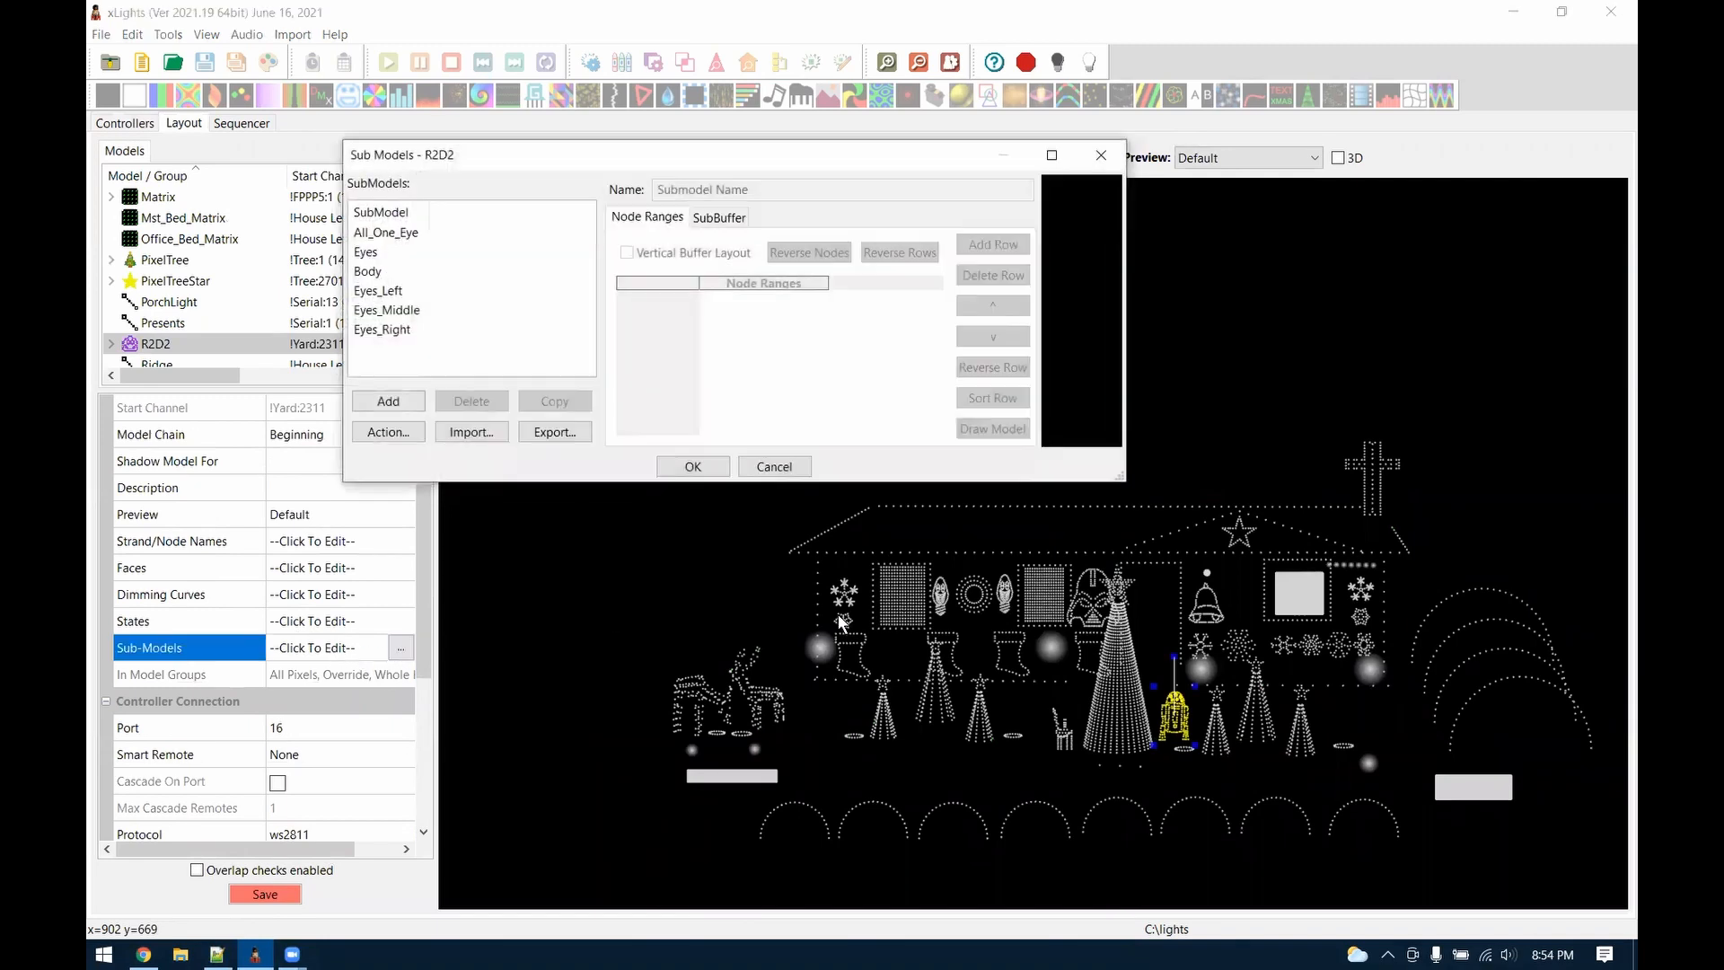
Enlarge the R2D2 Sub Models dialog and look through its action, import and export choices
left_click_drag(1128, 481, 1298, 687)
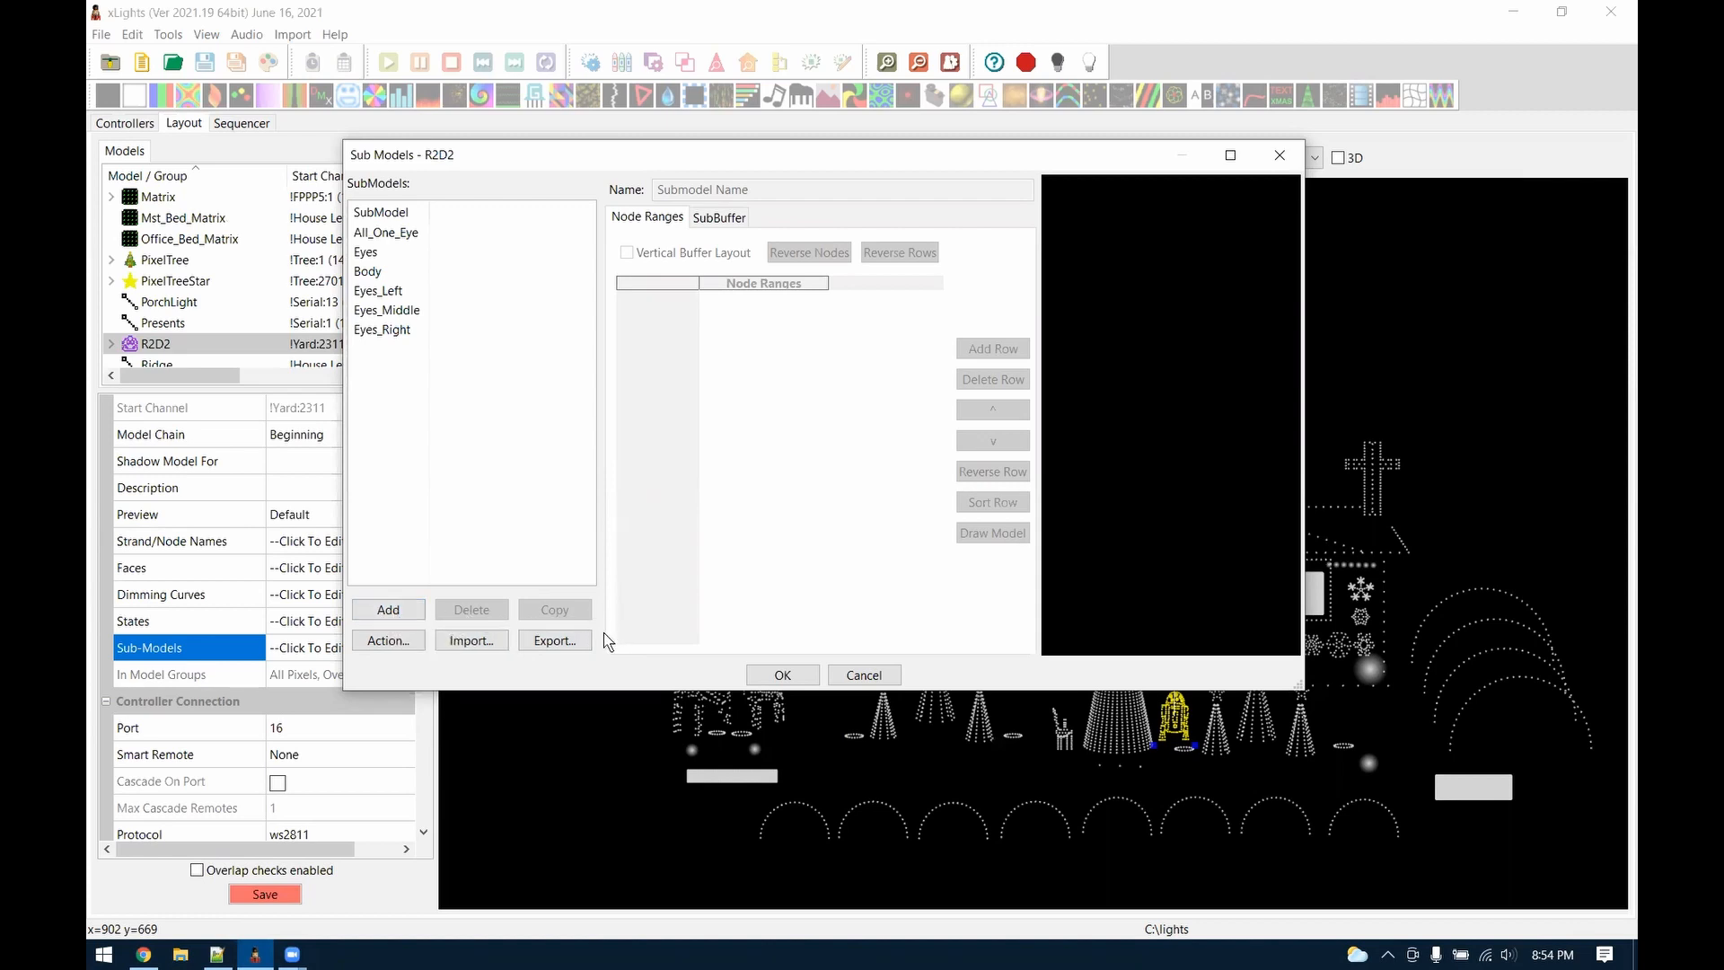
left_click(388, 640)
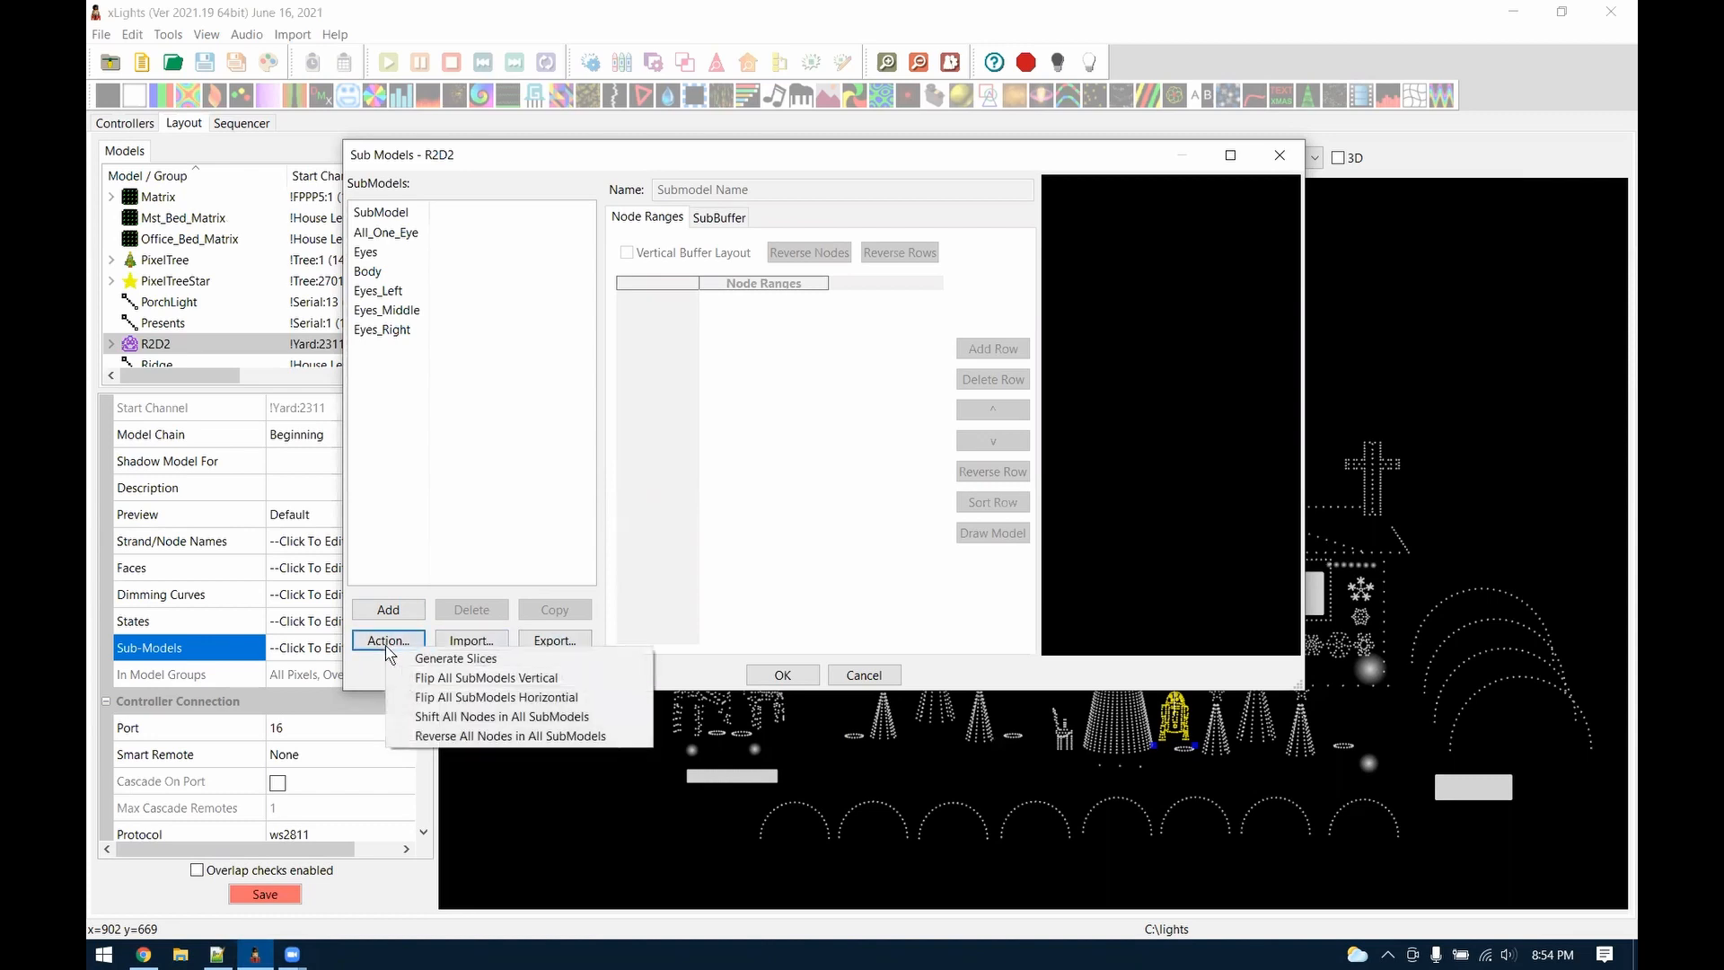
left_click(476, 653)
left_click(476, 653)
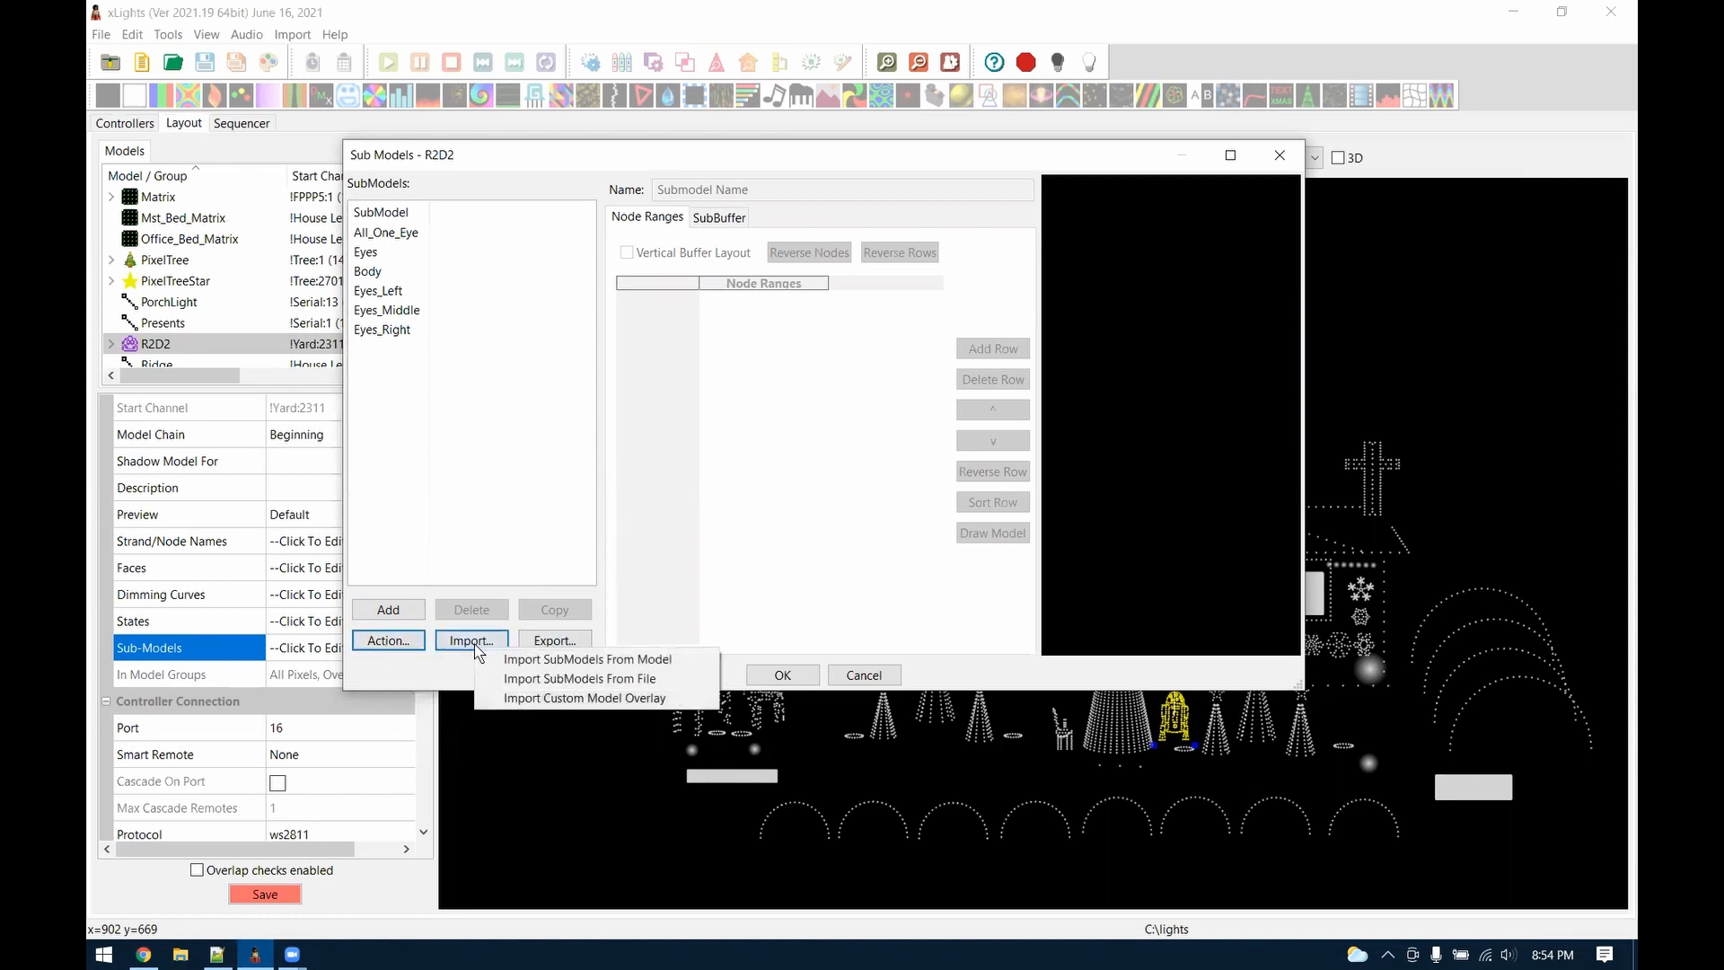
left_click(541, 641)
left_click(406, 671)
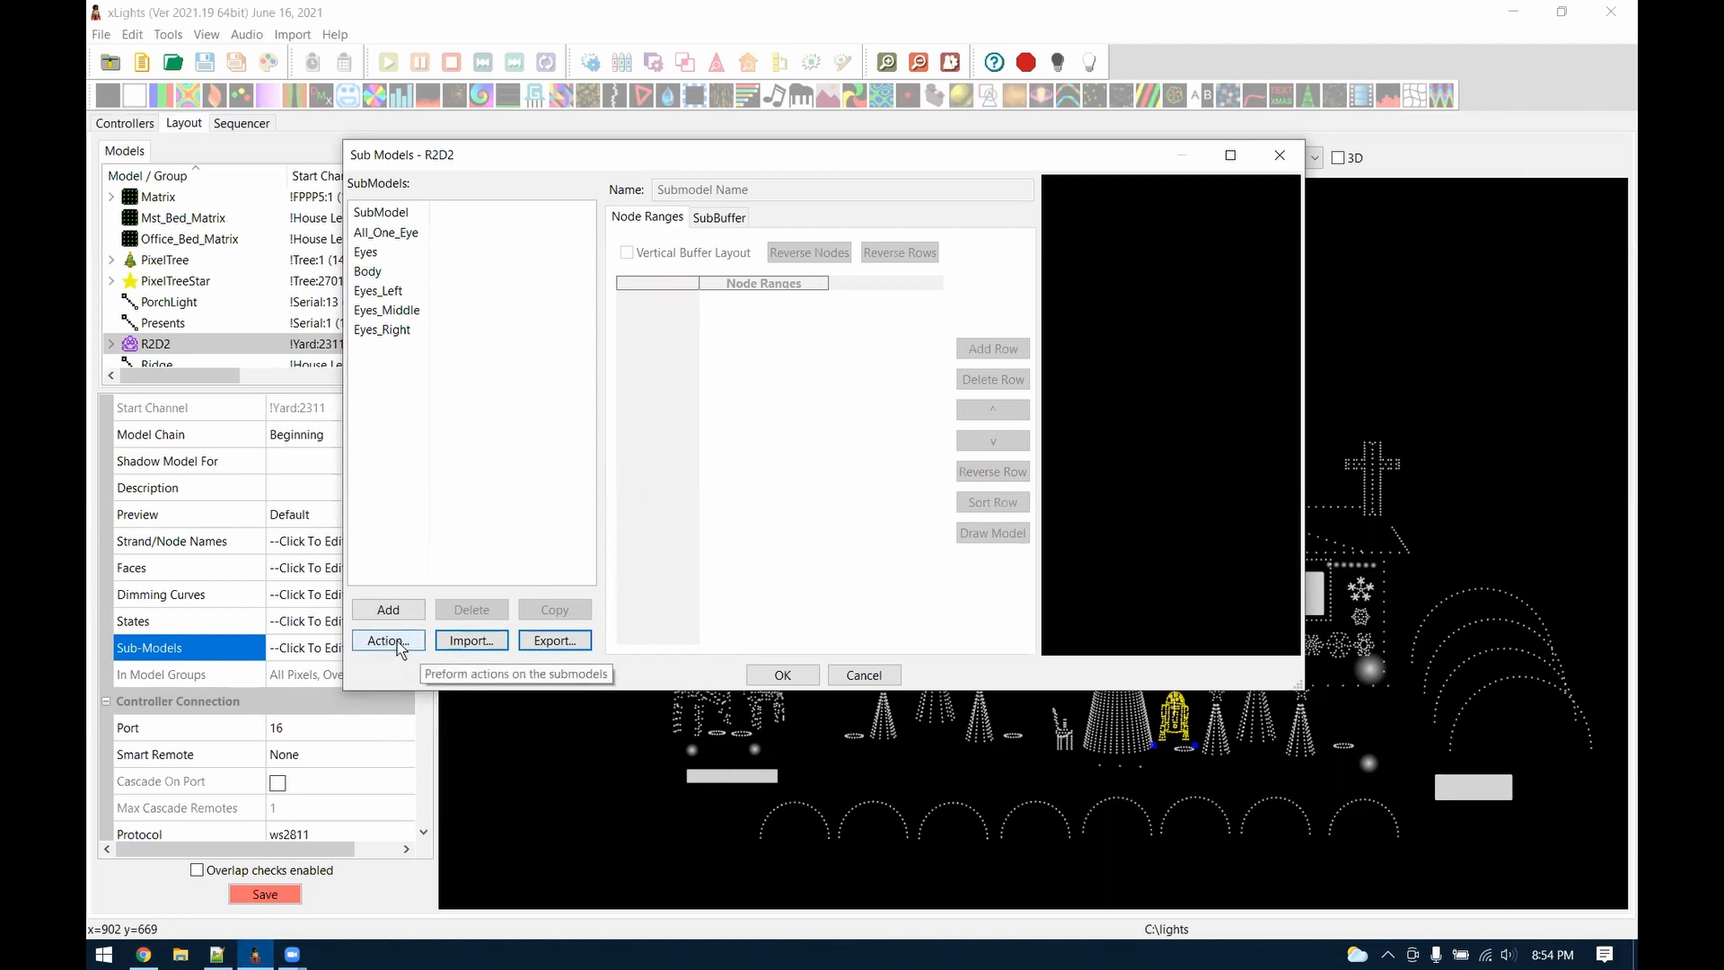
Review the bulk flip, shift and reverse actions for sub-models and the import choices without applying any
left_click(399, 644)
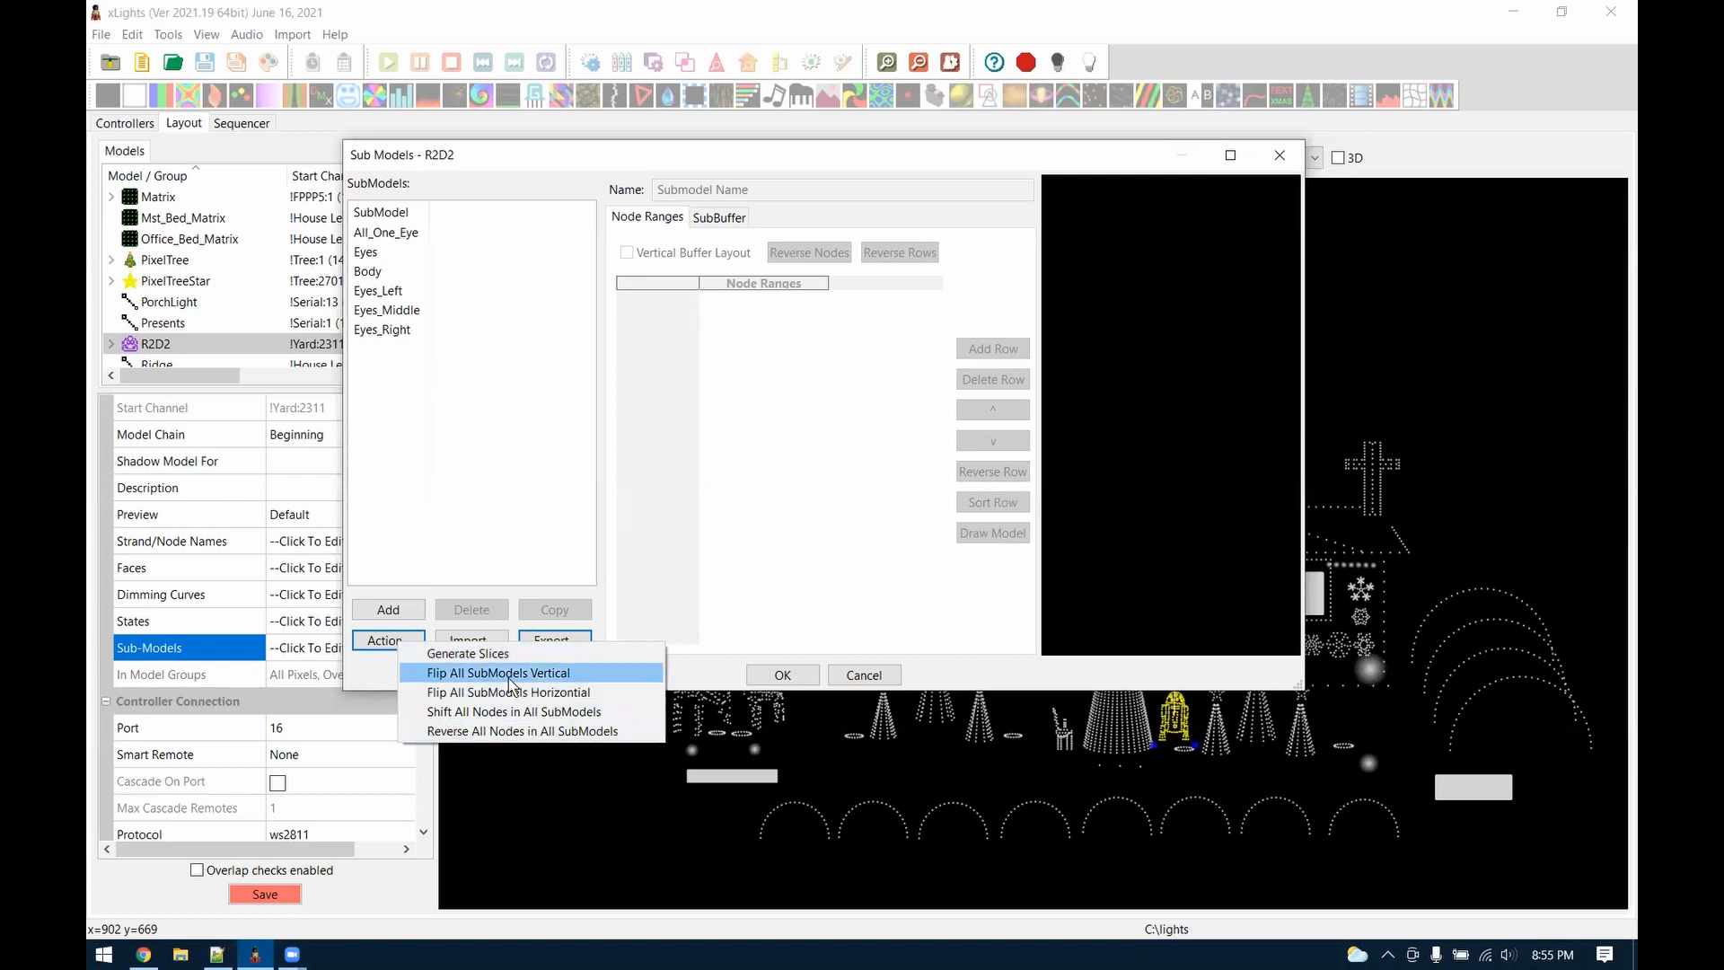
left_click(386, 682)
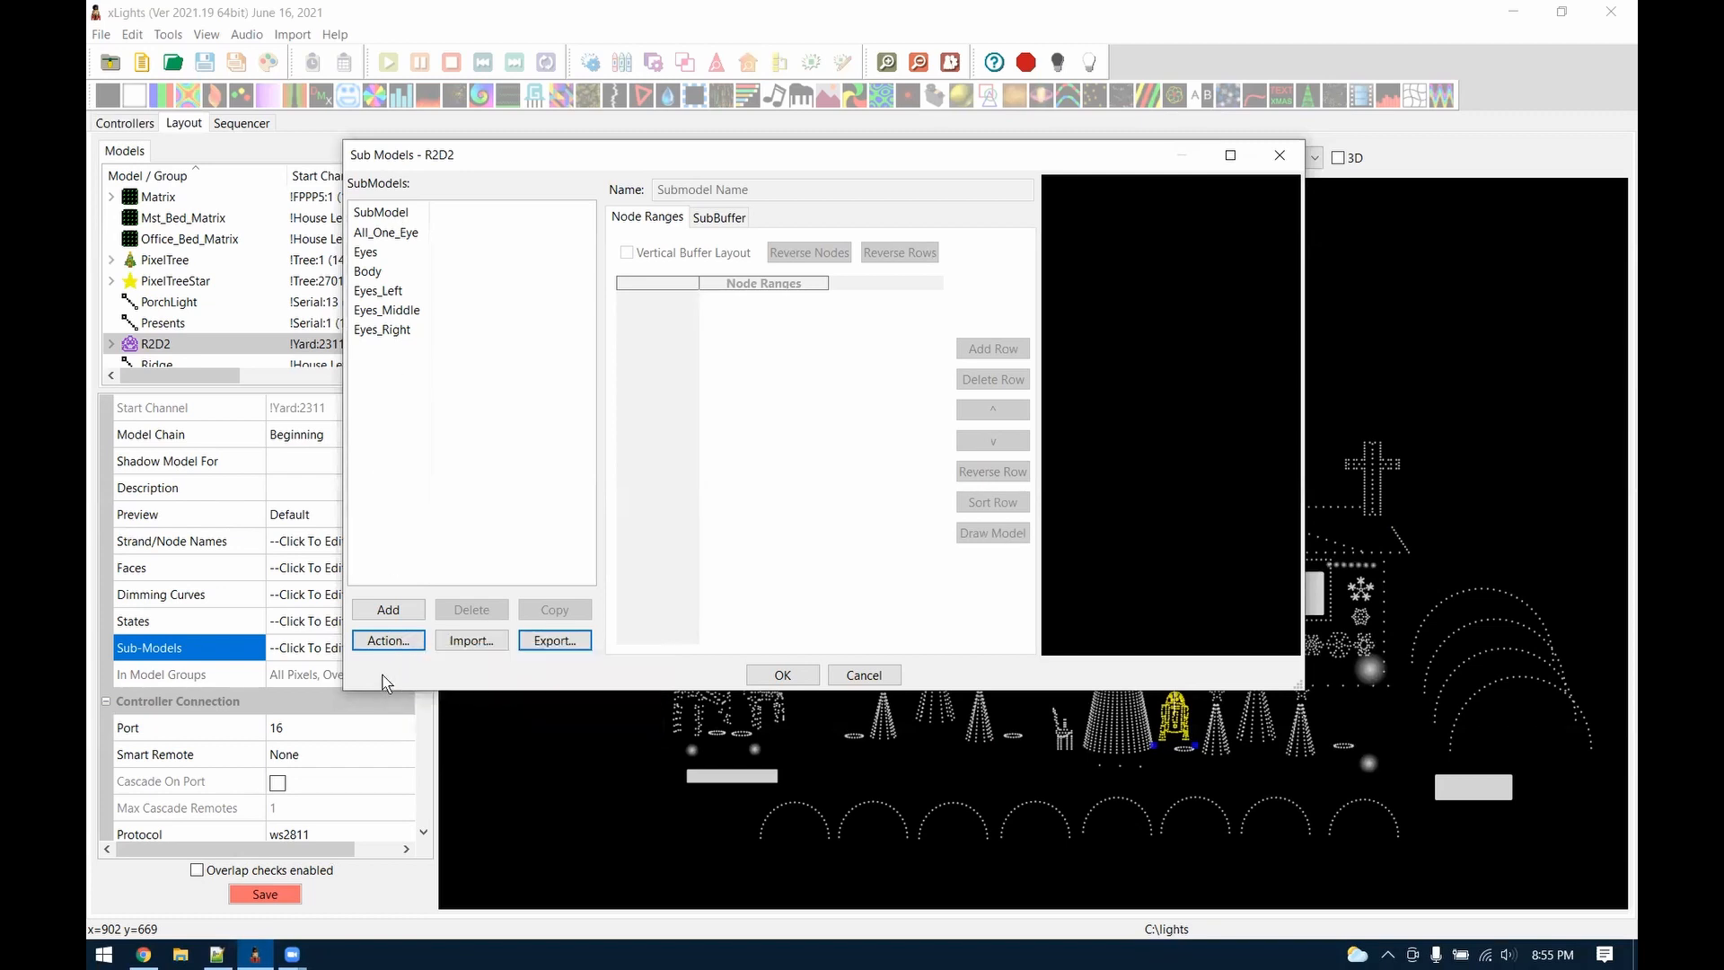
left_click(471, 640)
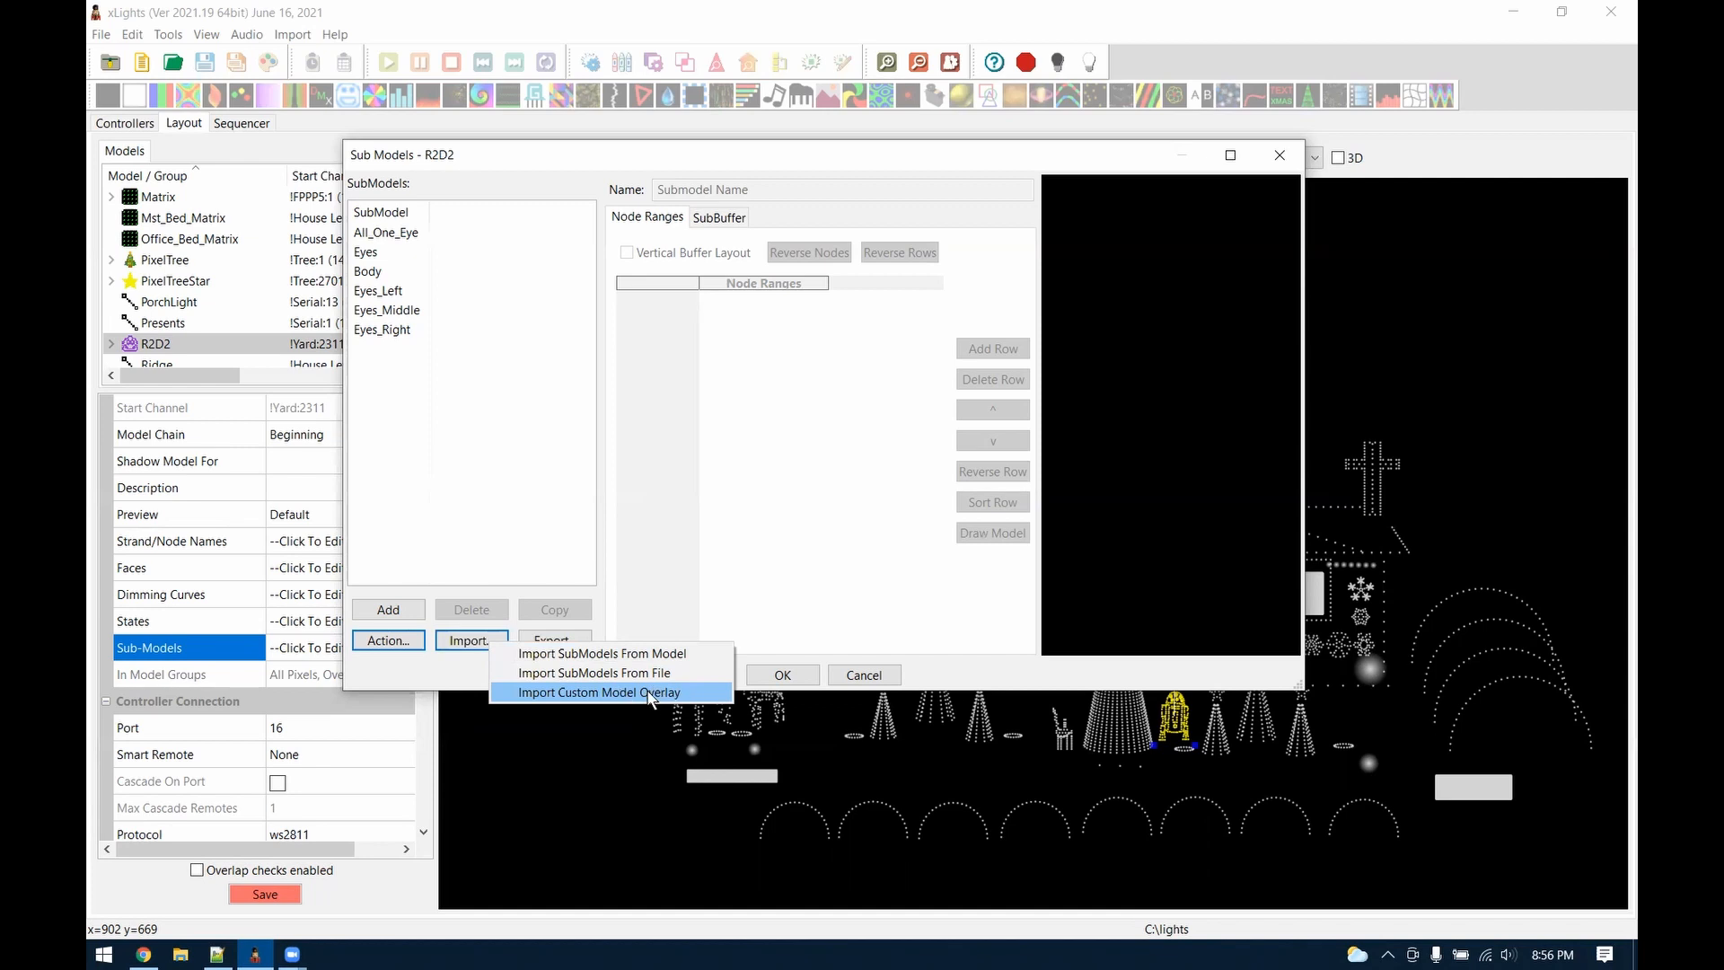
left_click(391, 669)
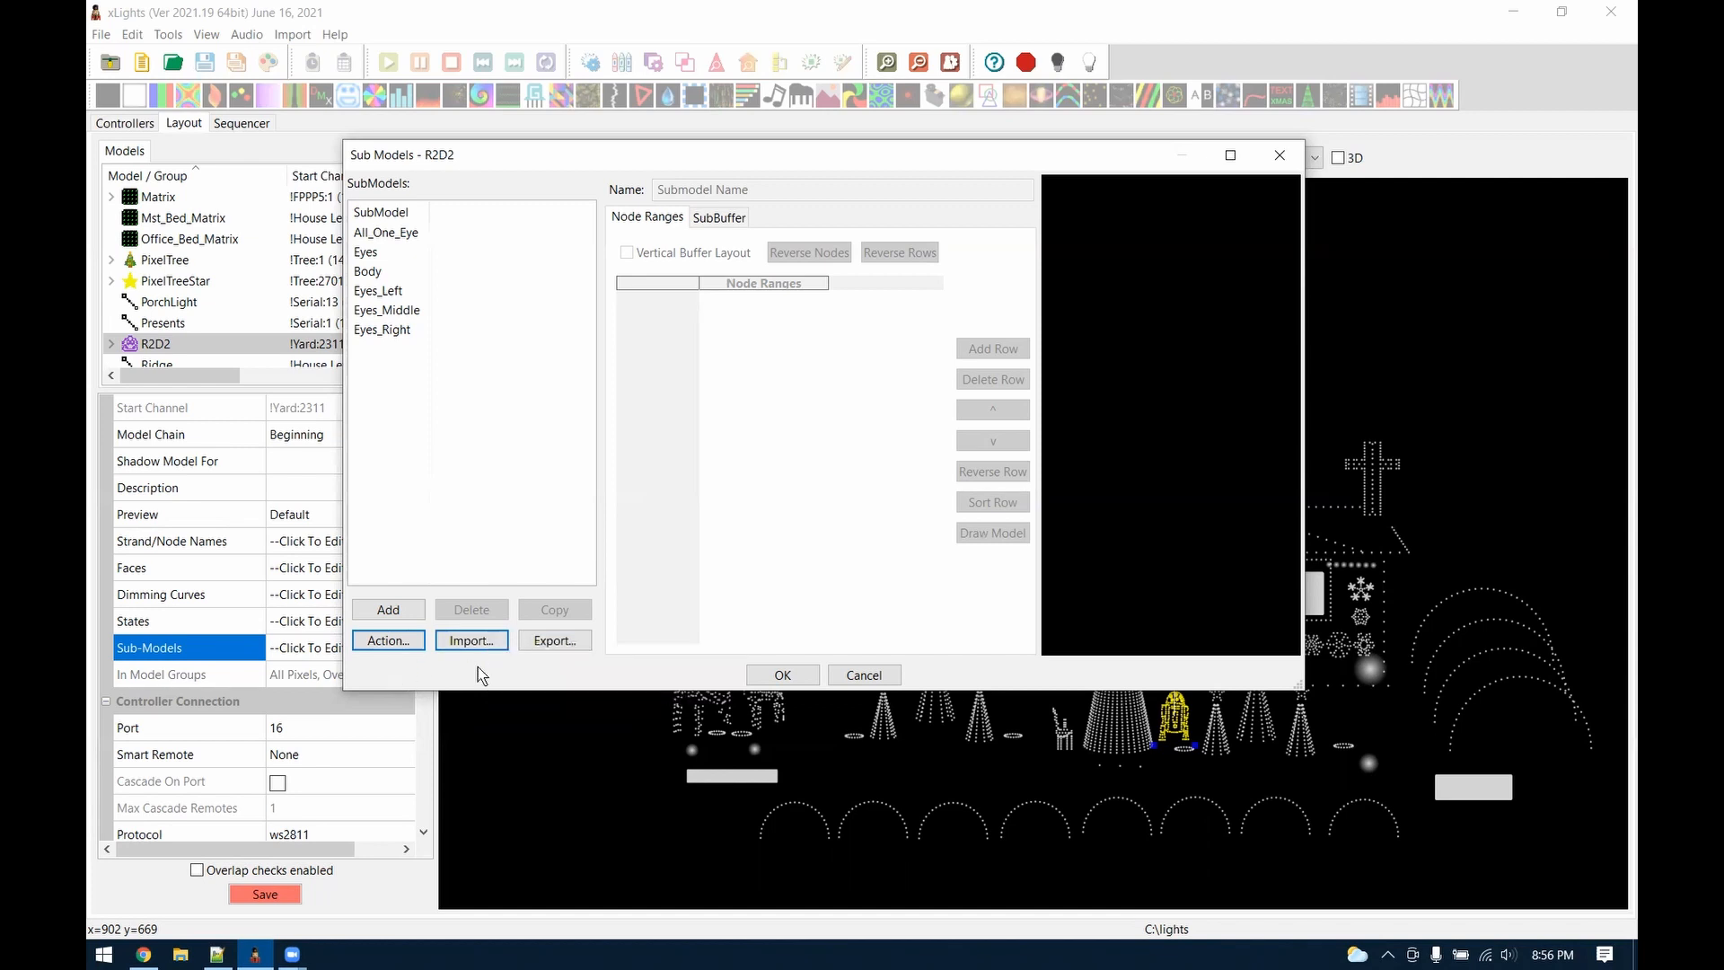
Preview the nodes of R2D2's Eyes_Right, Eyes_Middle, Eyes_Left and Body sub-models one after another
left_click(395, 339)
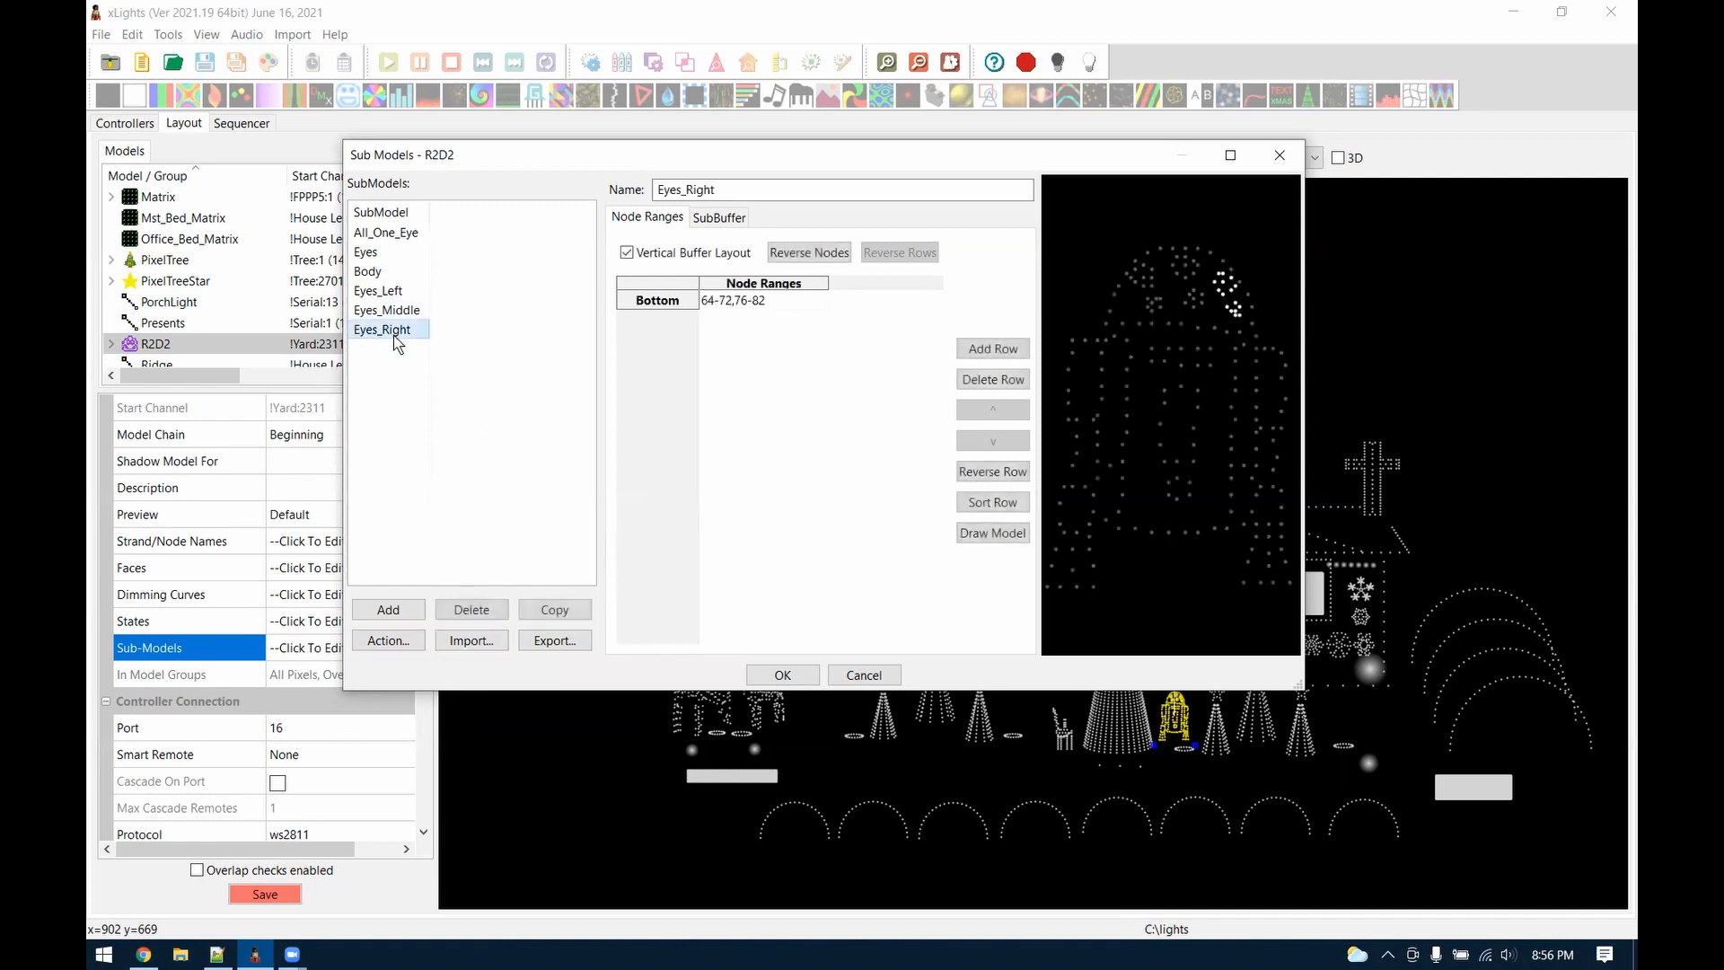
left_click(385, 311)
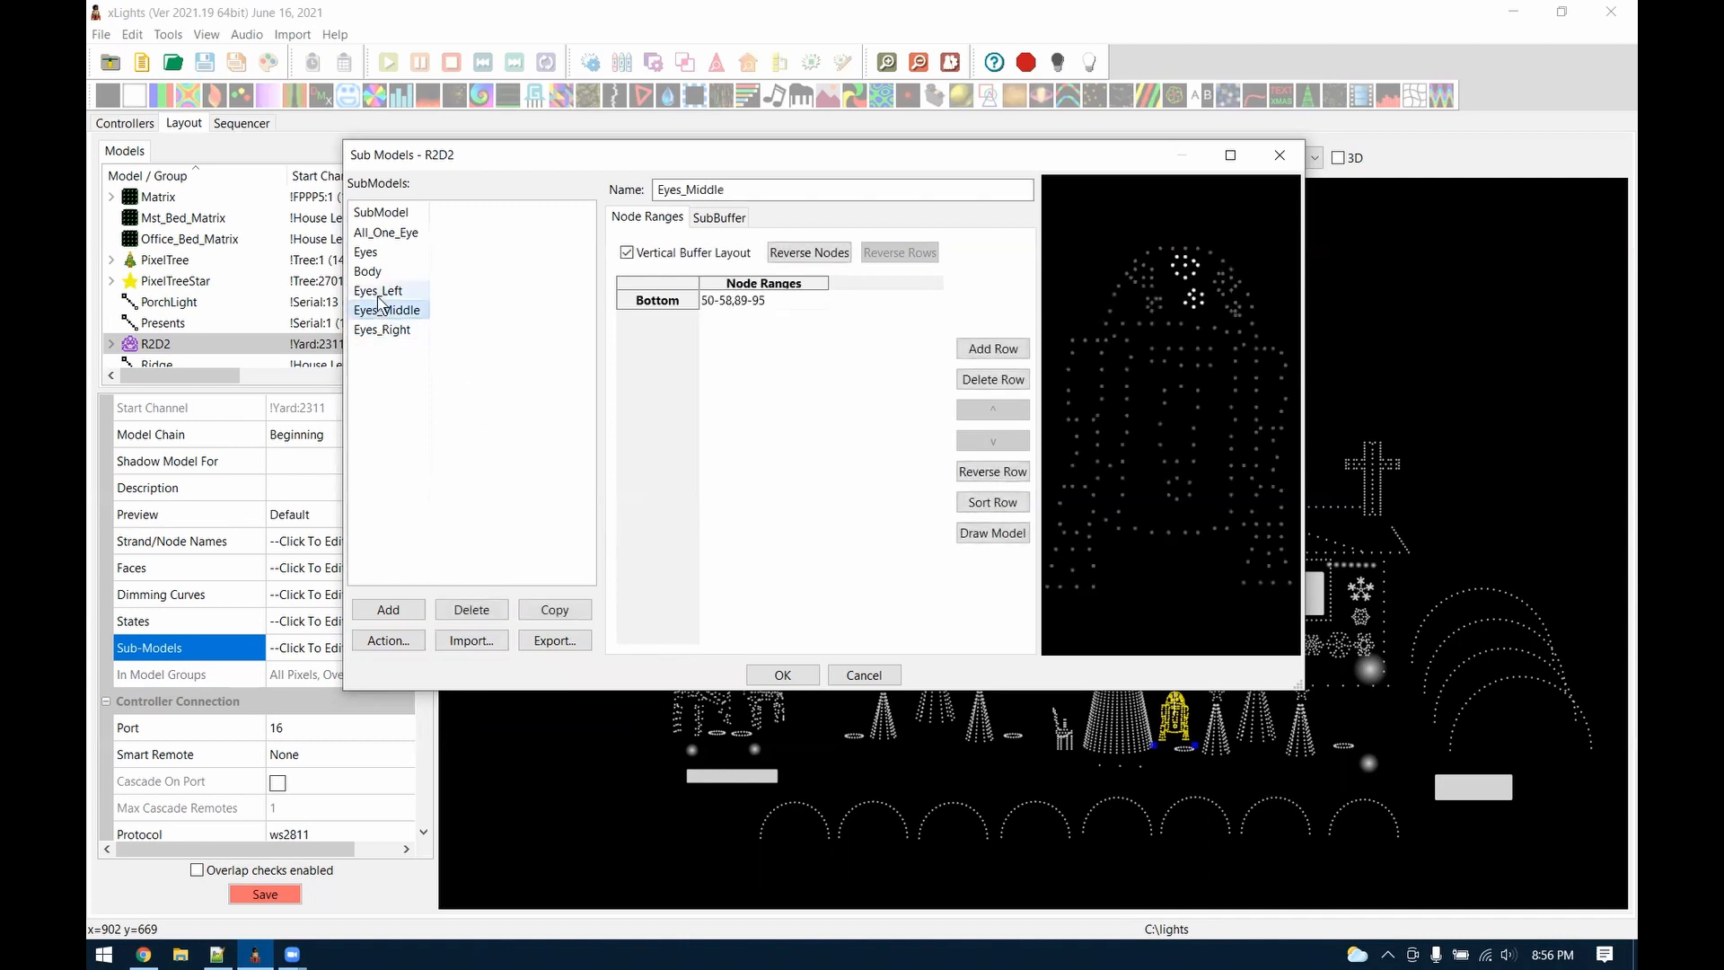
left_click(376, 293)
key("Up")
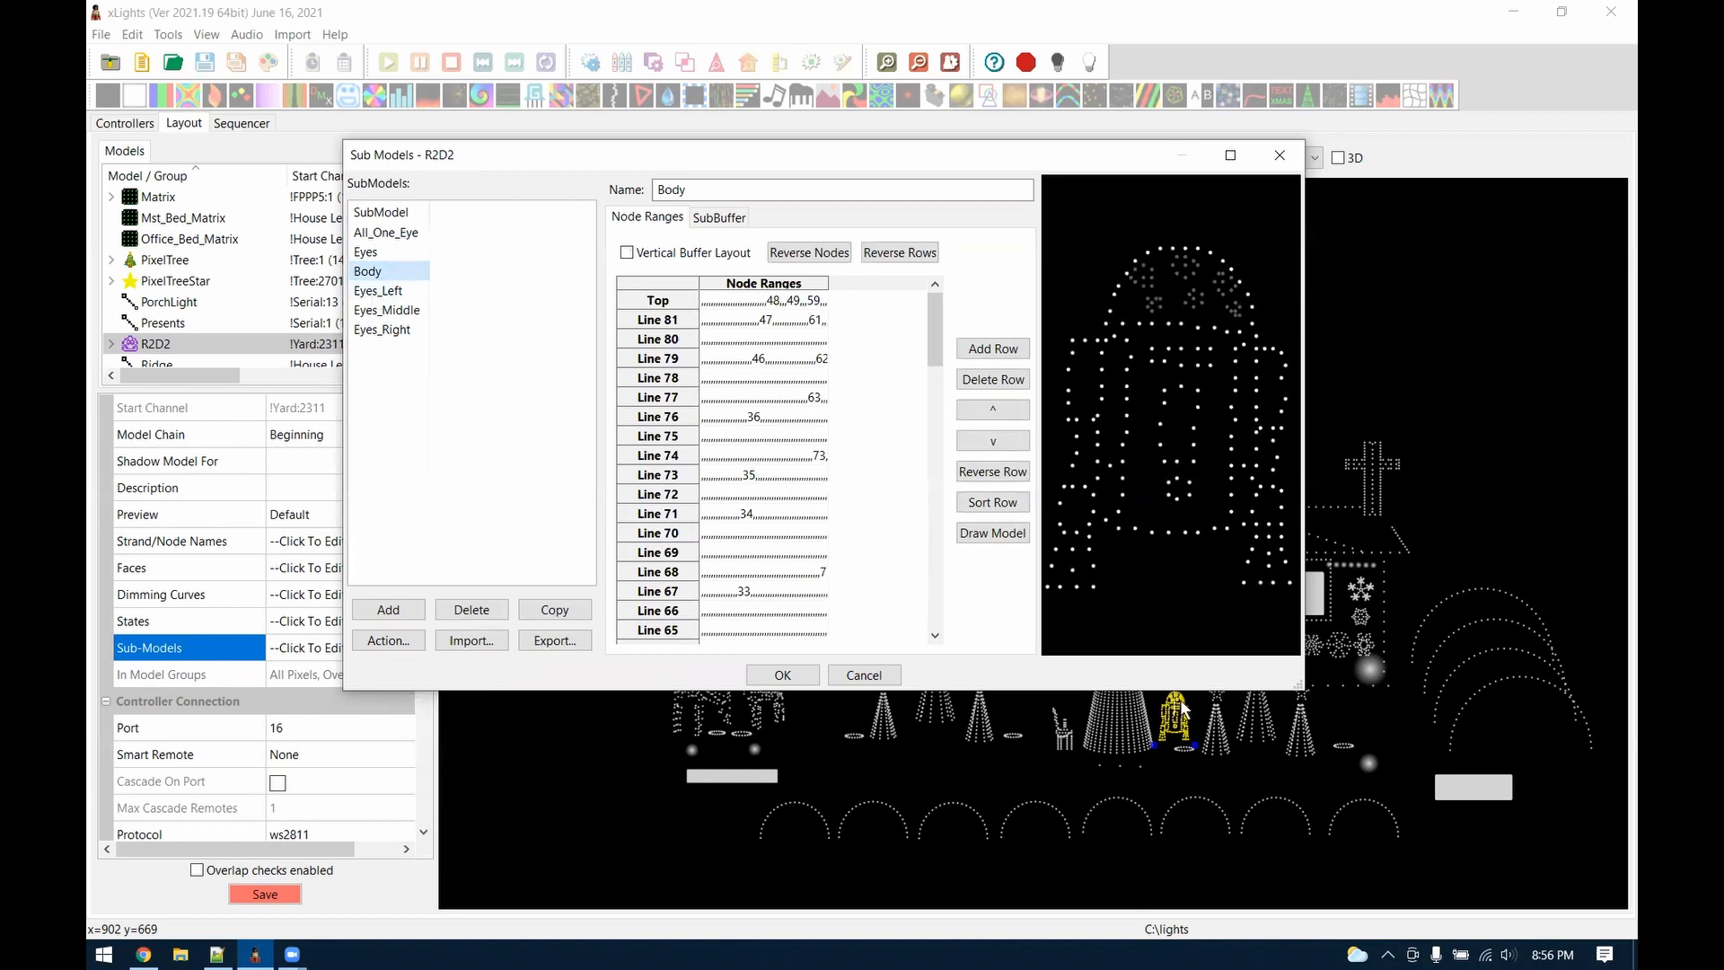
Join the Eyes_Left, Eyes_Middle and Eyes_Right sub-models into one new sub-model
left_click(401, 309)
left_click(401, 334)
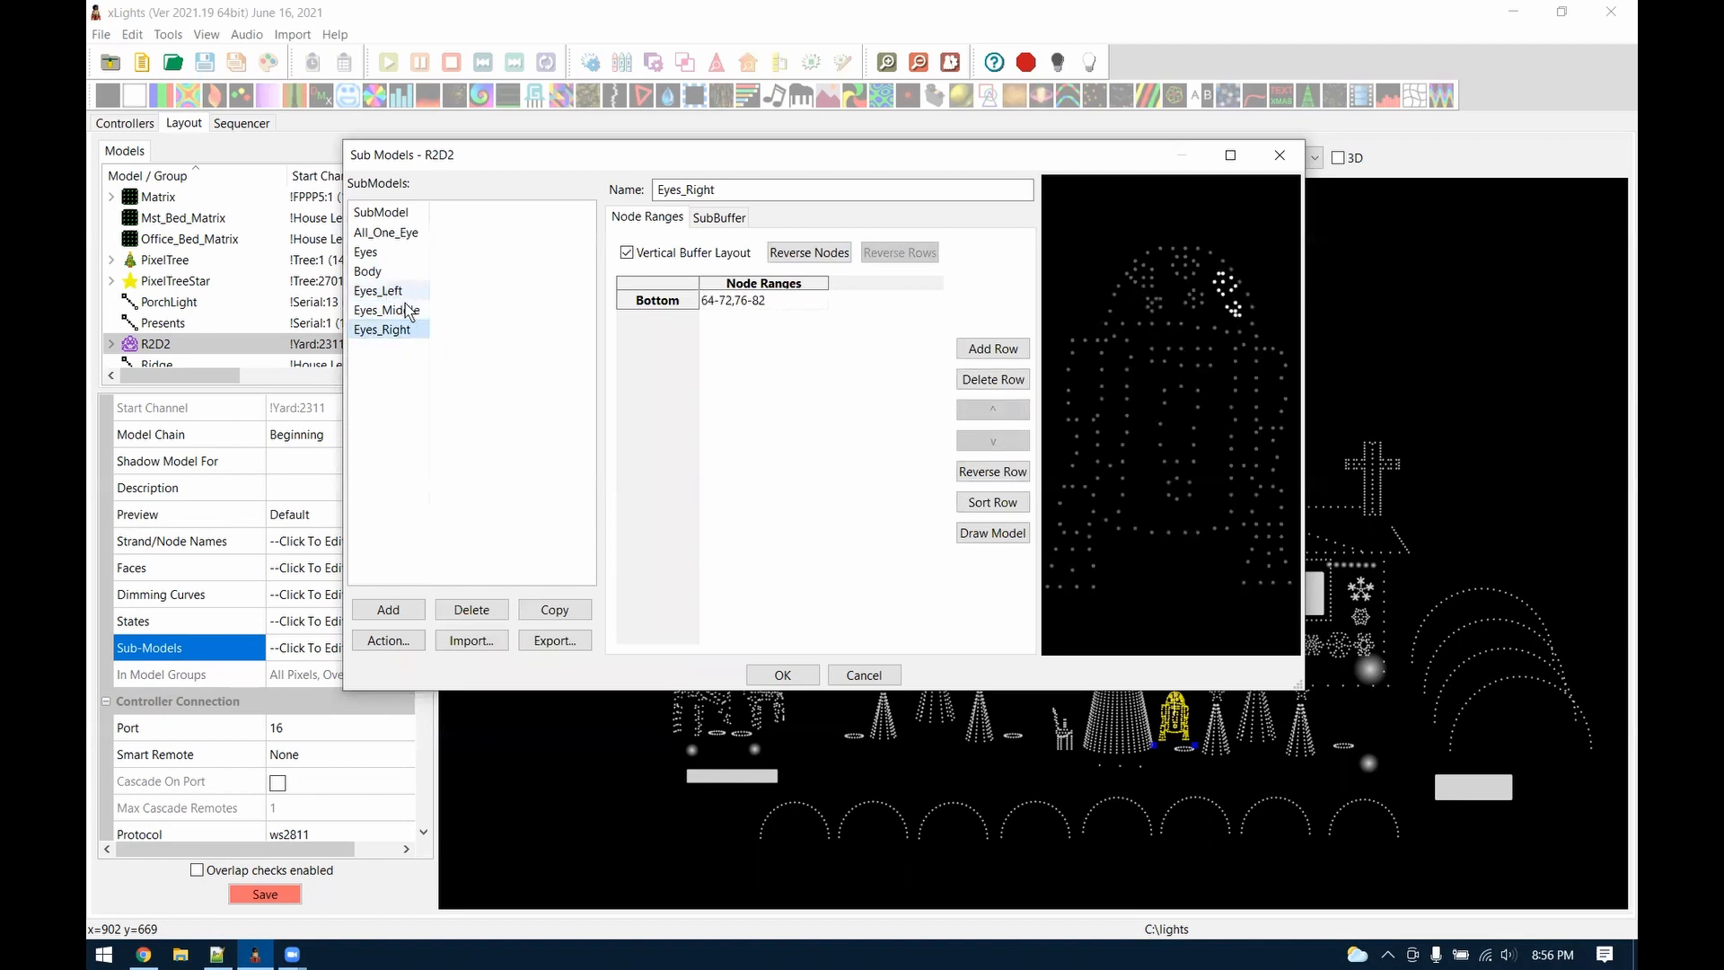
left_click(417, 294, "shift")
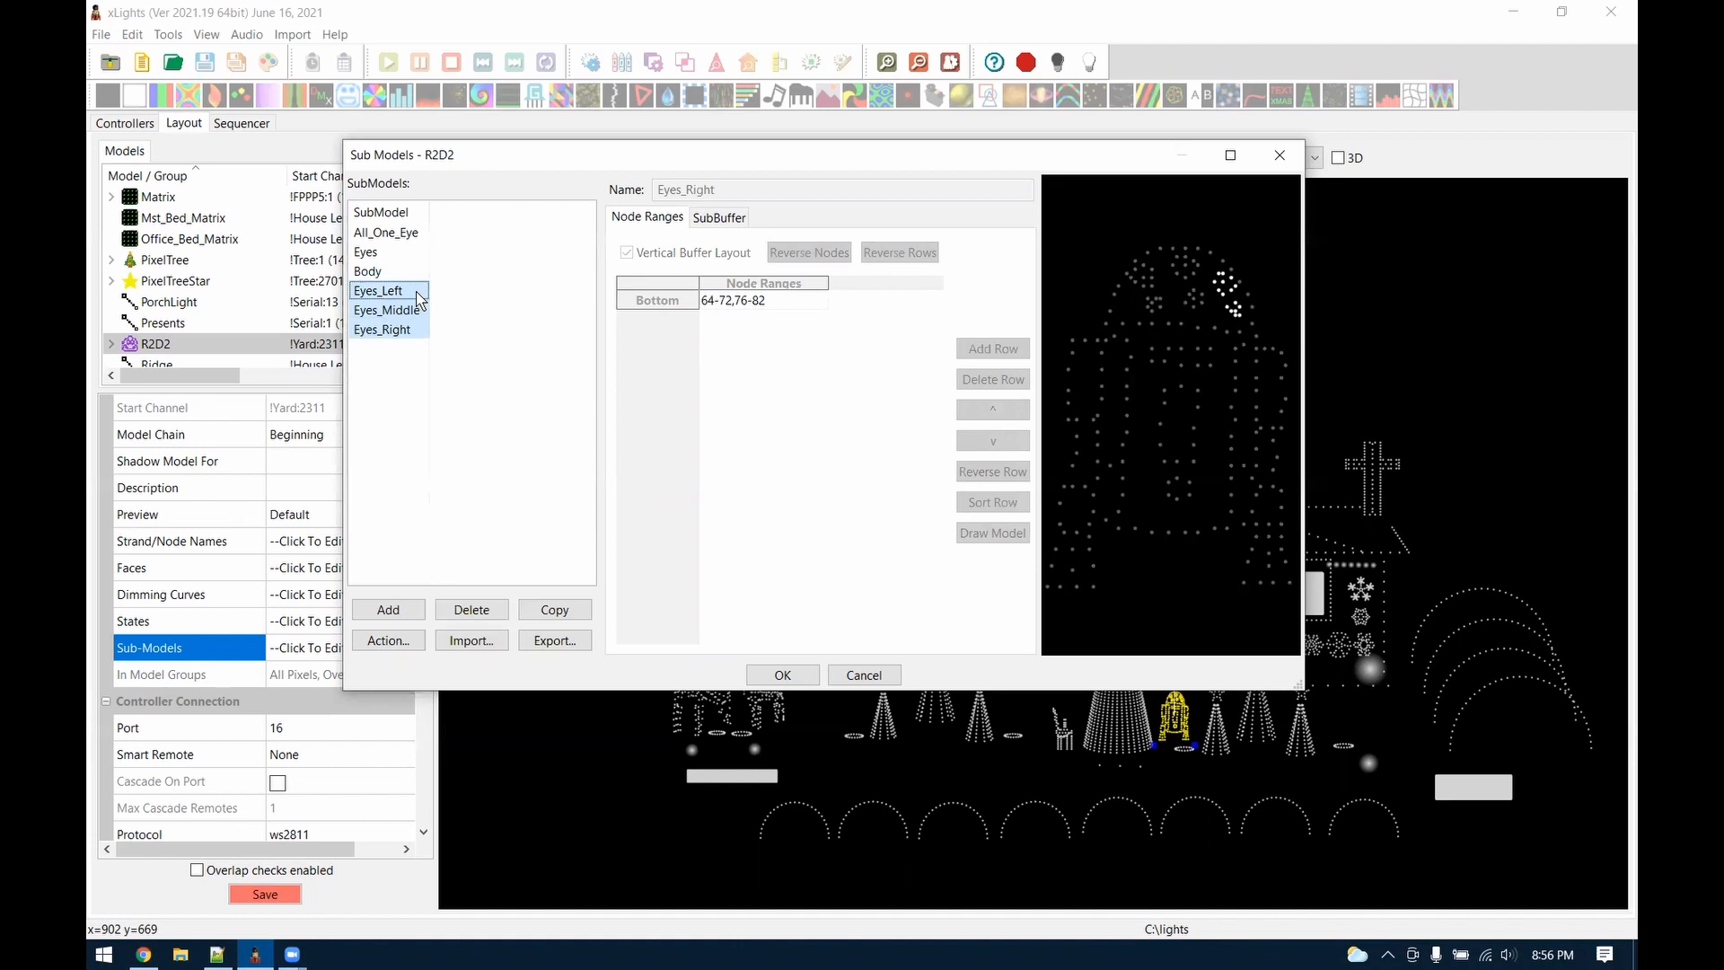
right_click(419, 296)
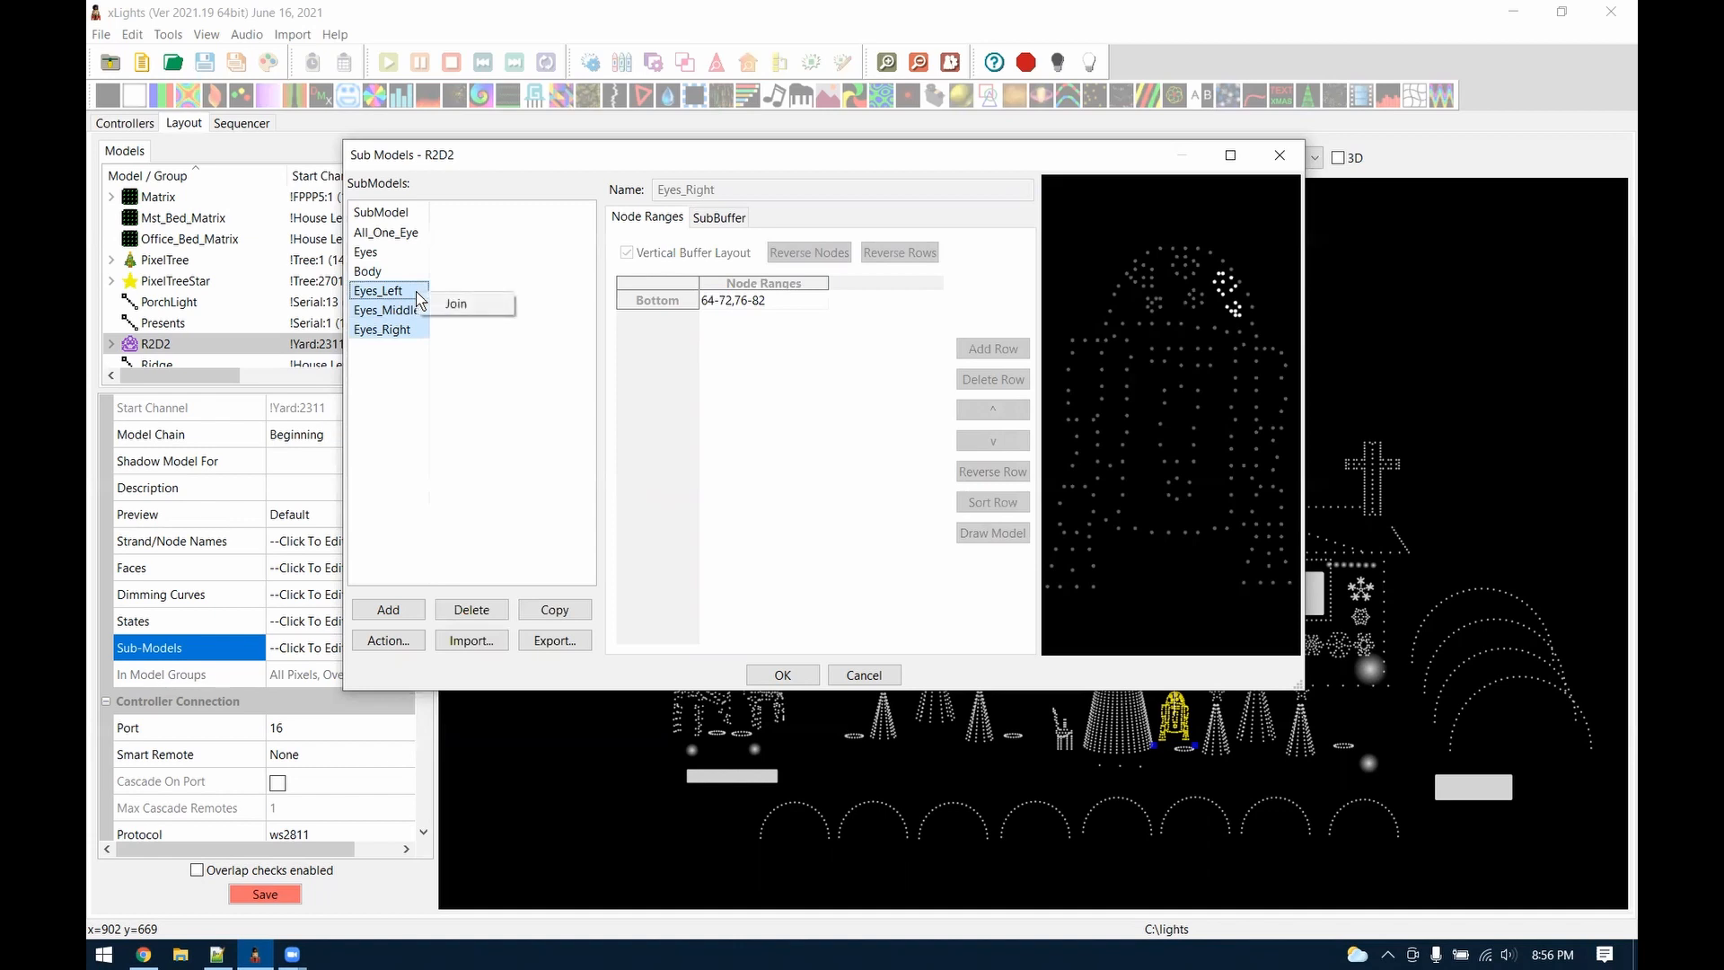
left_click(470, 303)
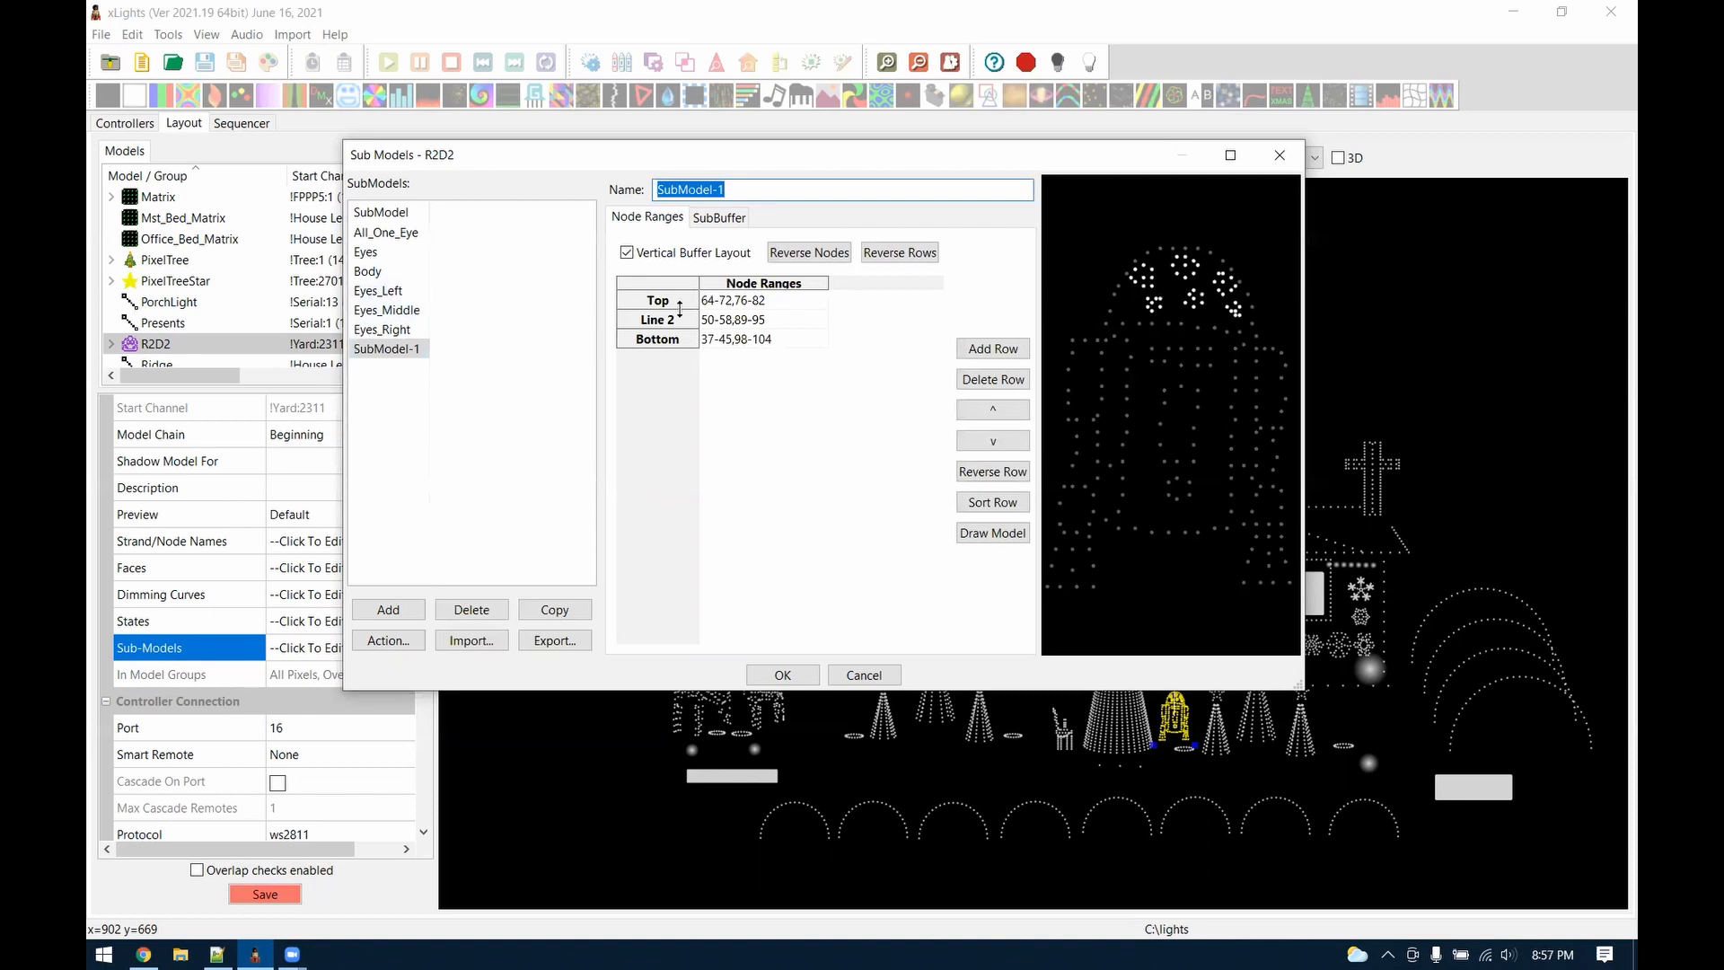
Check the node ranges of the individual Eyes_Left, Eyes_Middle and Eyes_Right sub-models
left_click(401, 298)
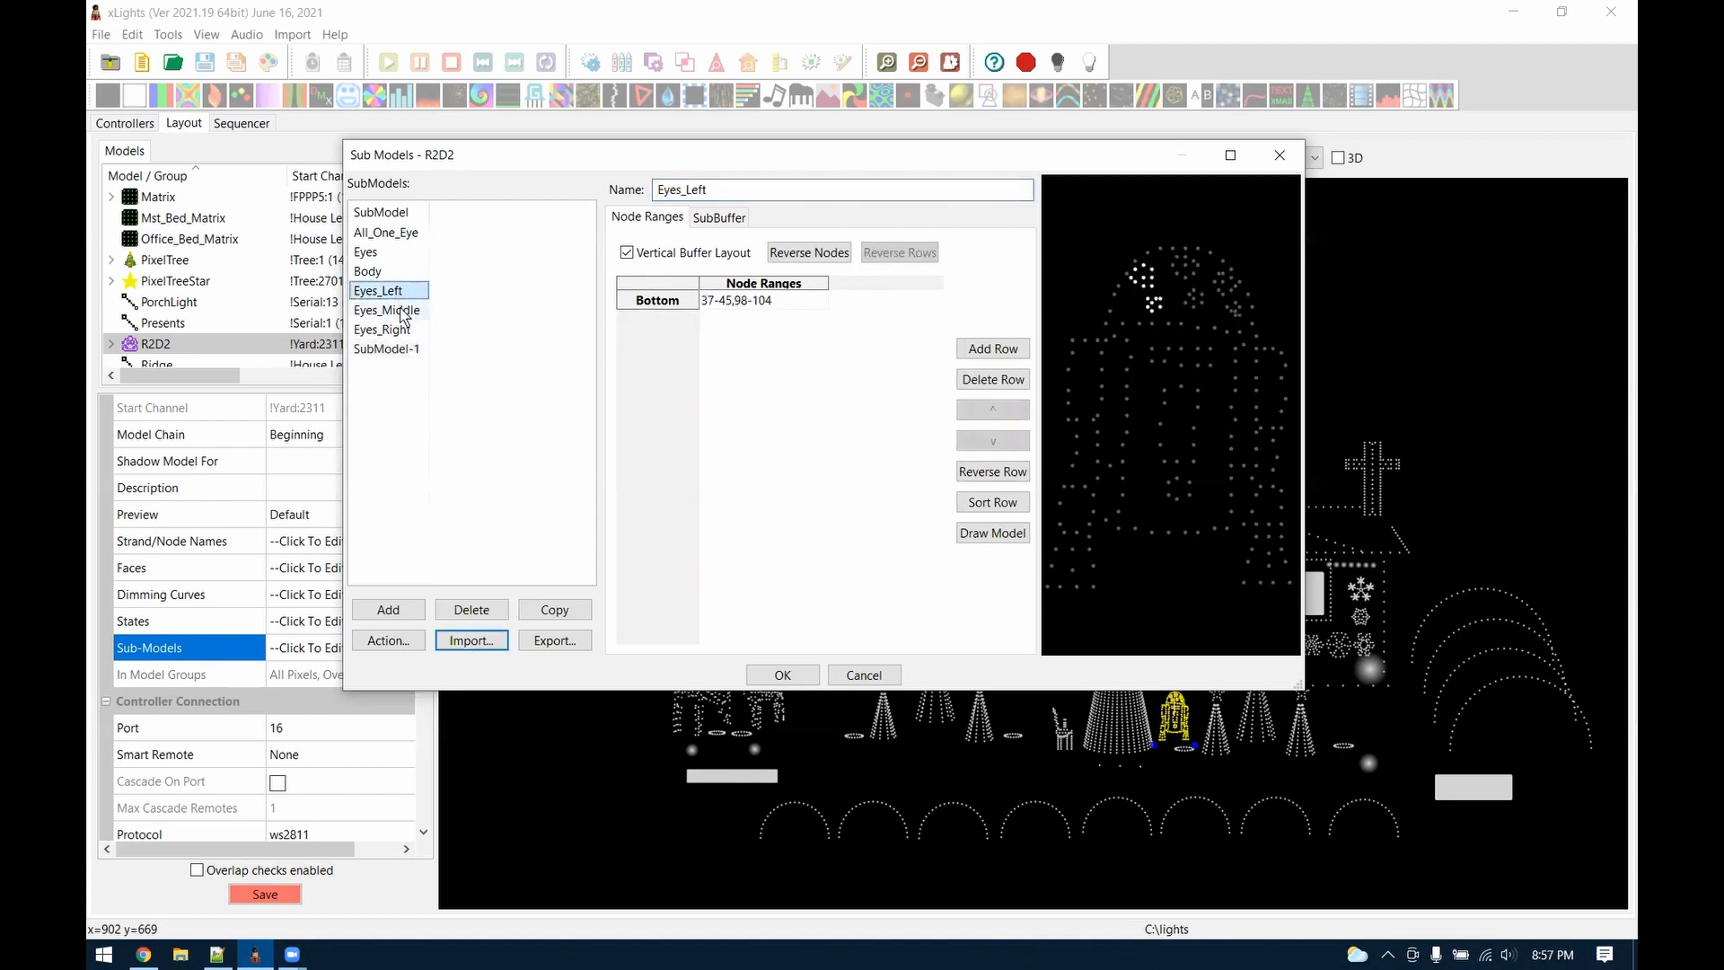
left_click(400, 309)
left_click(402, 331)
Rename the joined eyes sub-model to All Eyes
left_click(428, 350)
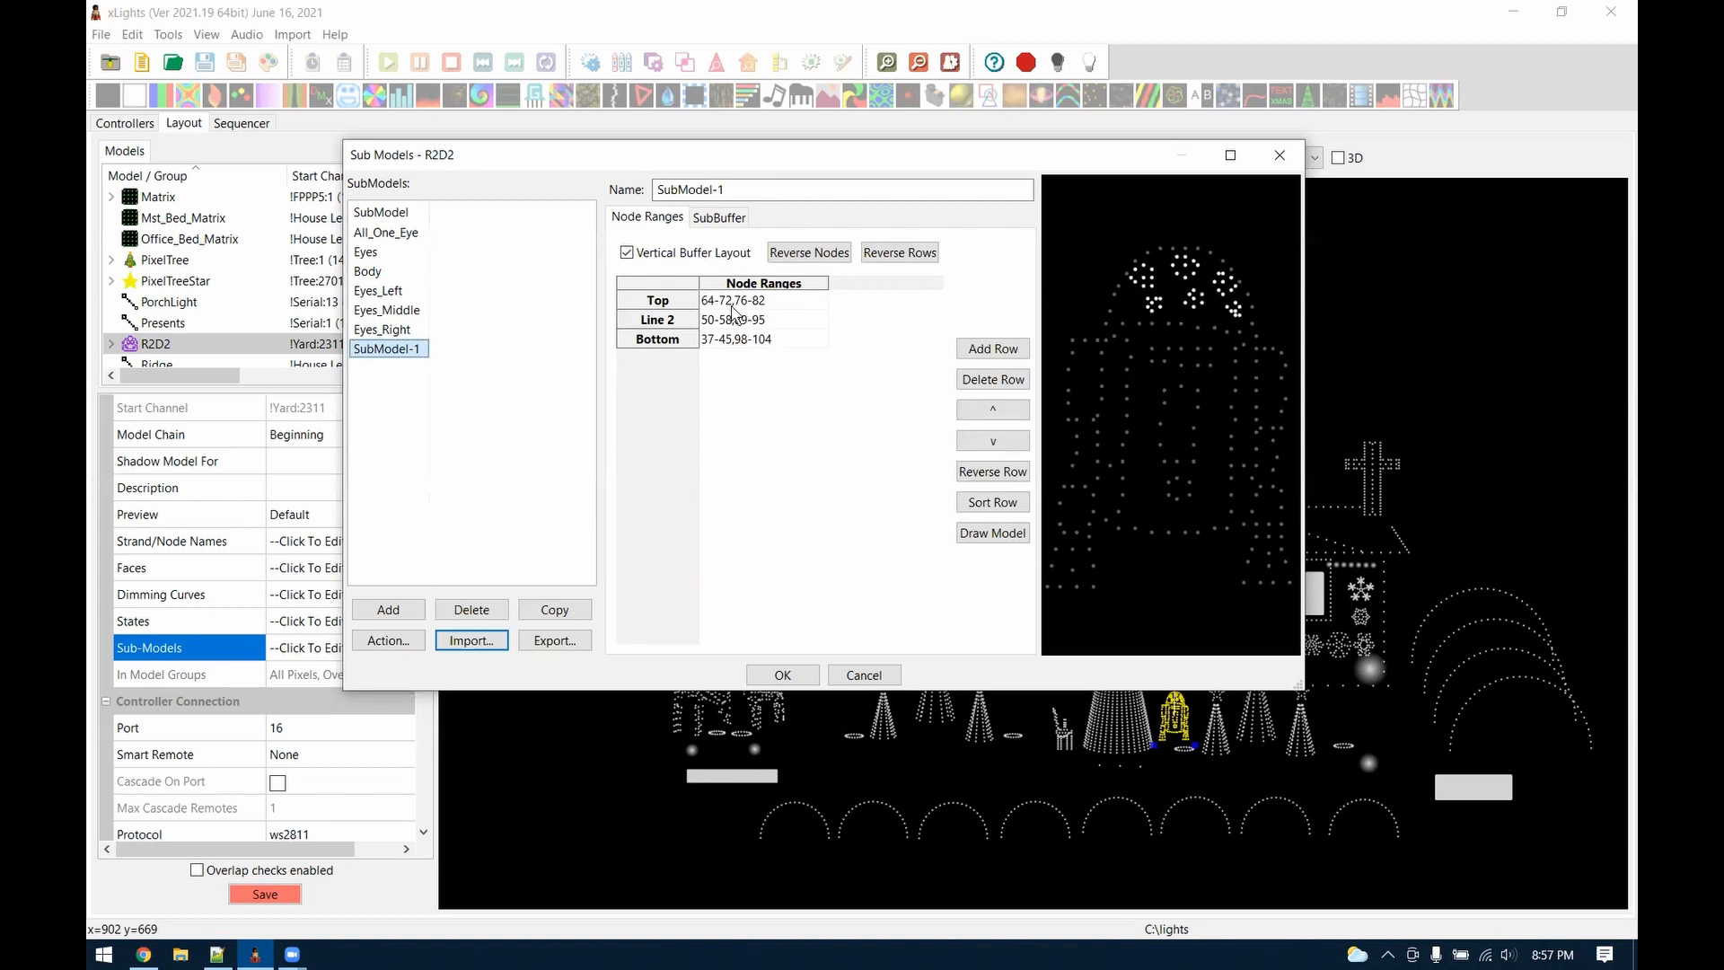
key("Tab")
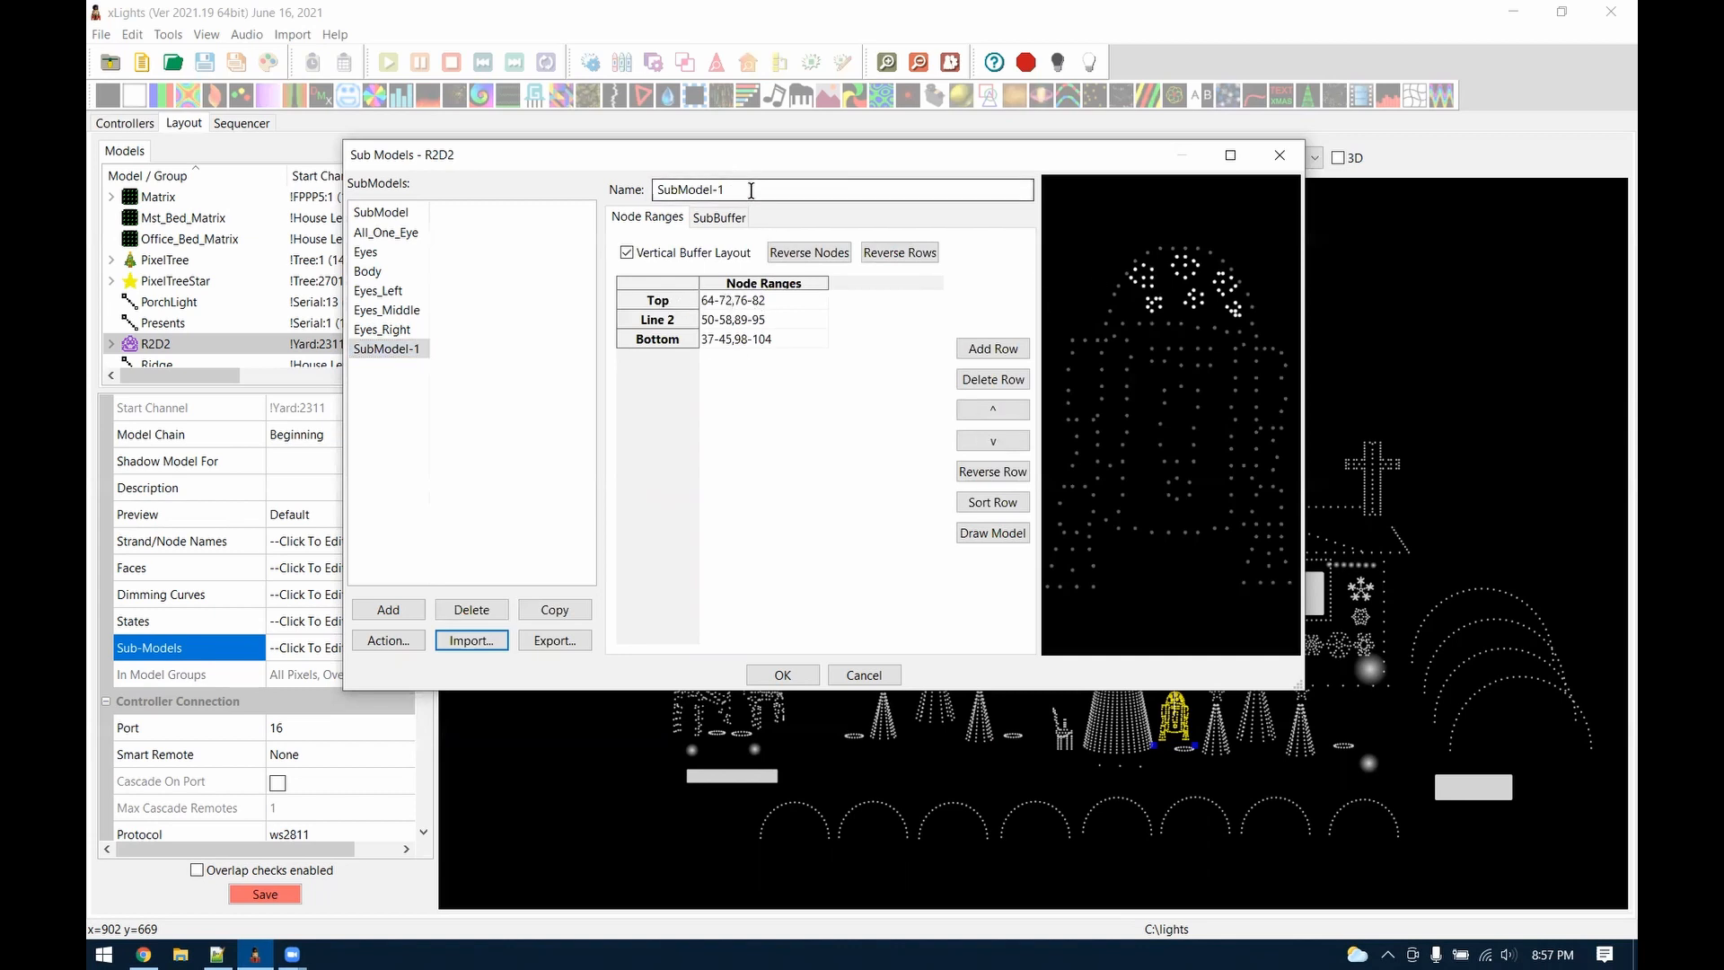
type("All Eyes")
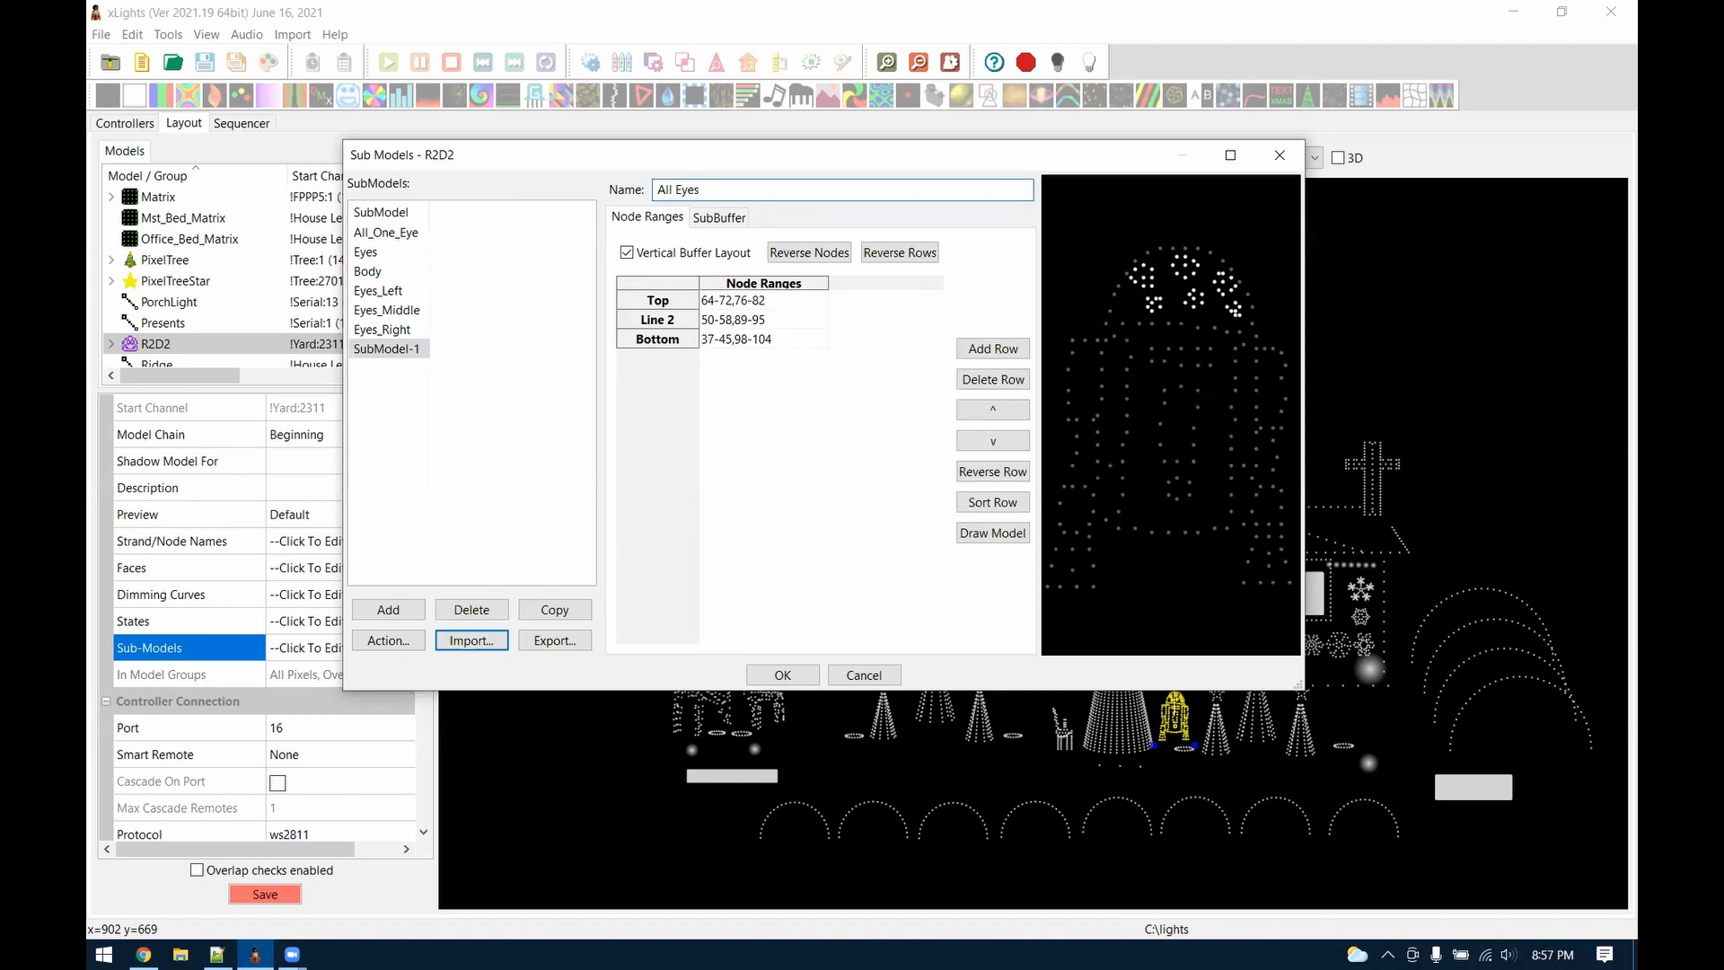
key("Tab")
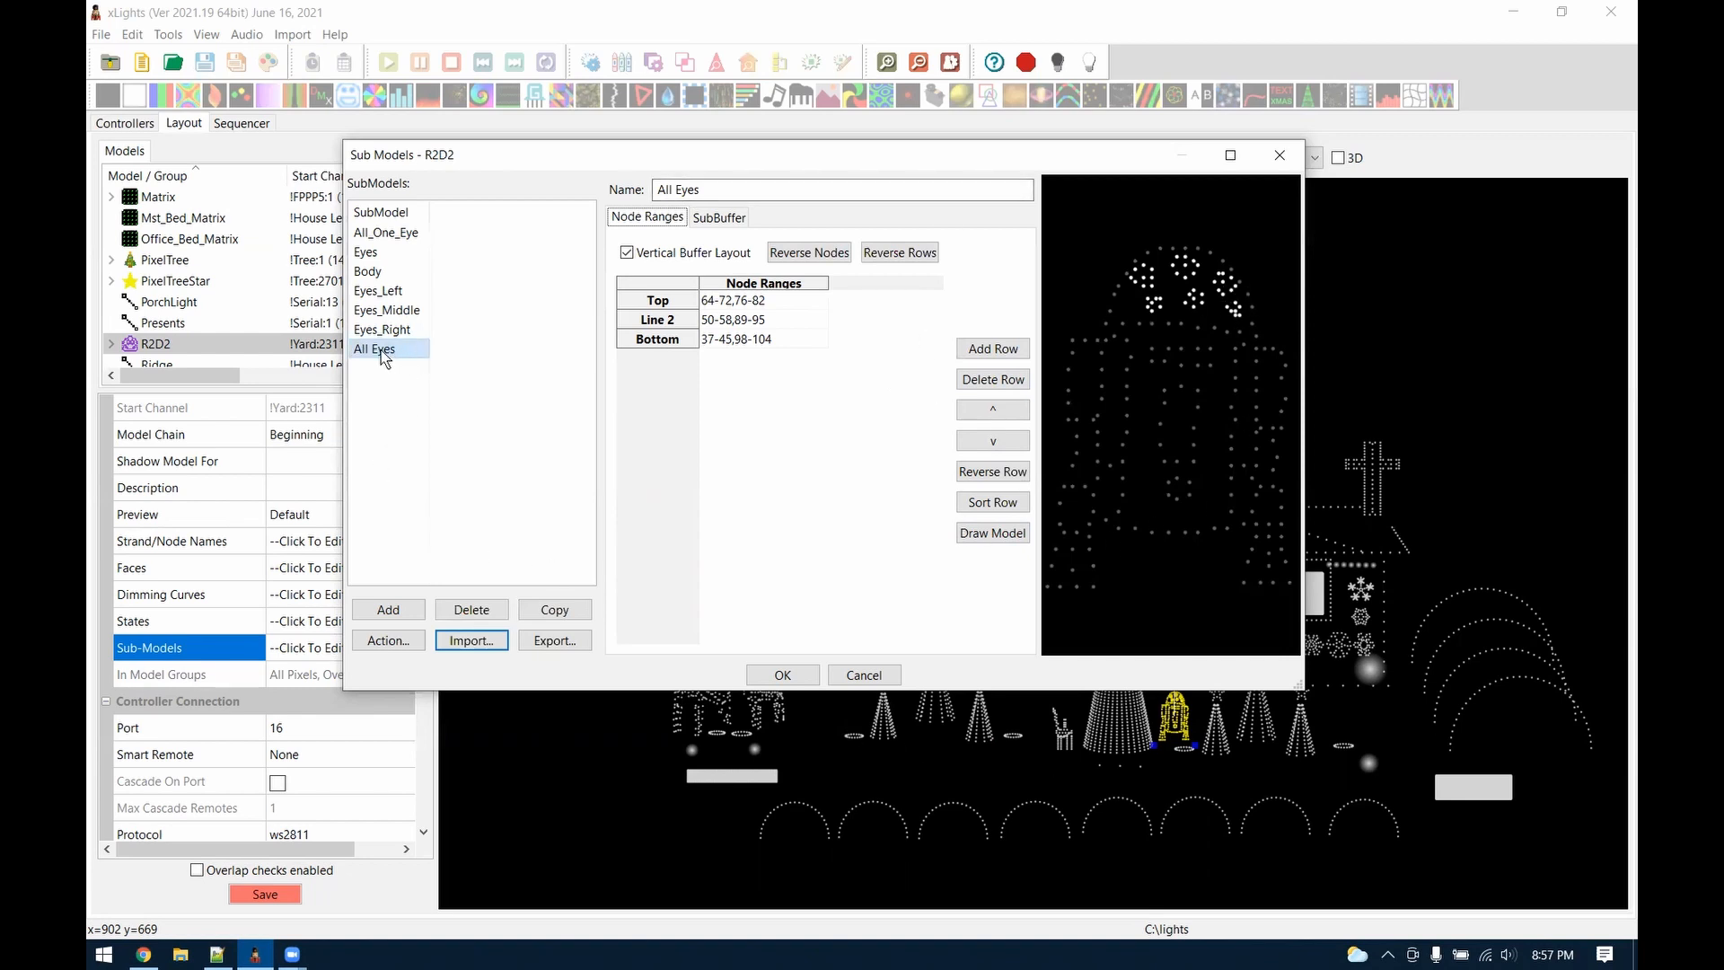
Copy the All Eyes sub-model and invert the copy's node selection in the Draw Model grid
left_click(574, 616)
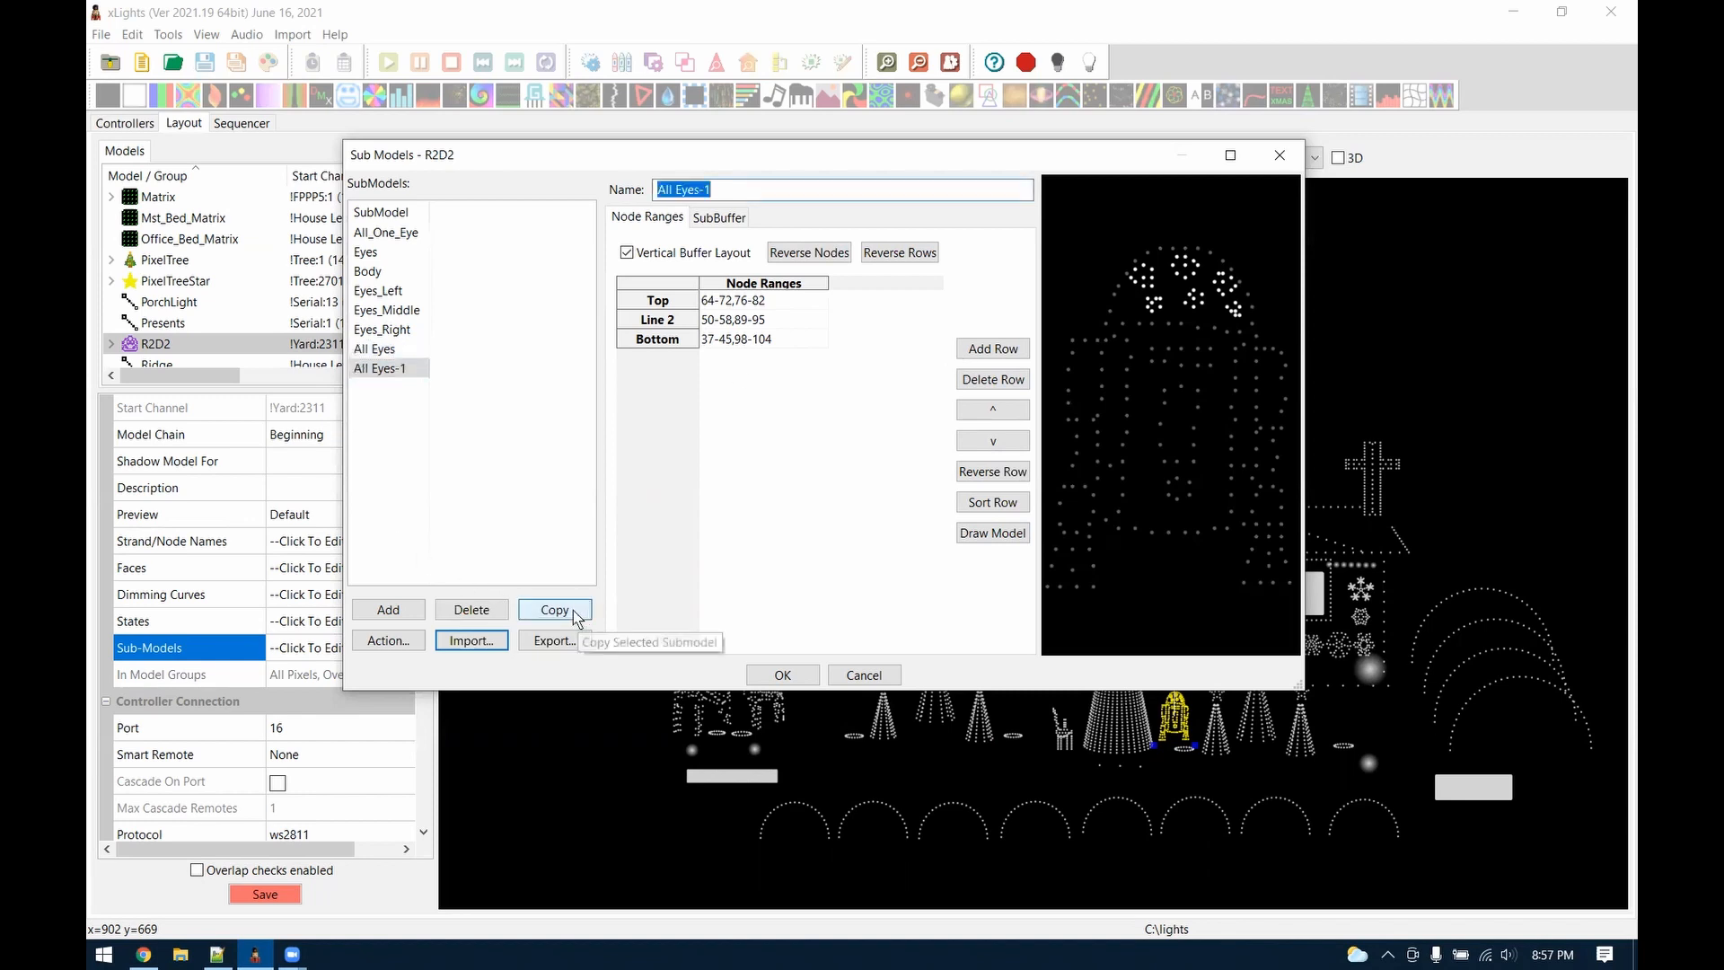
left_click(392, 369)
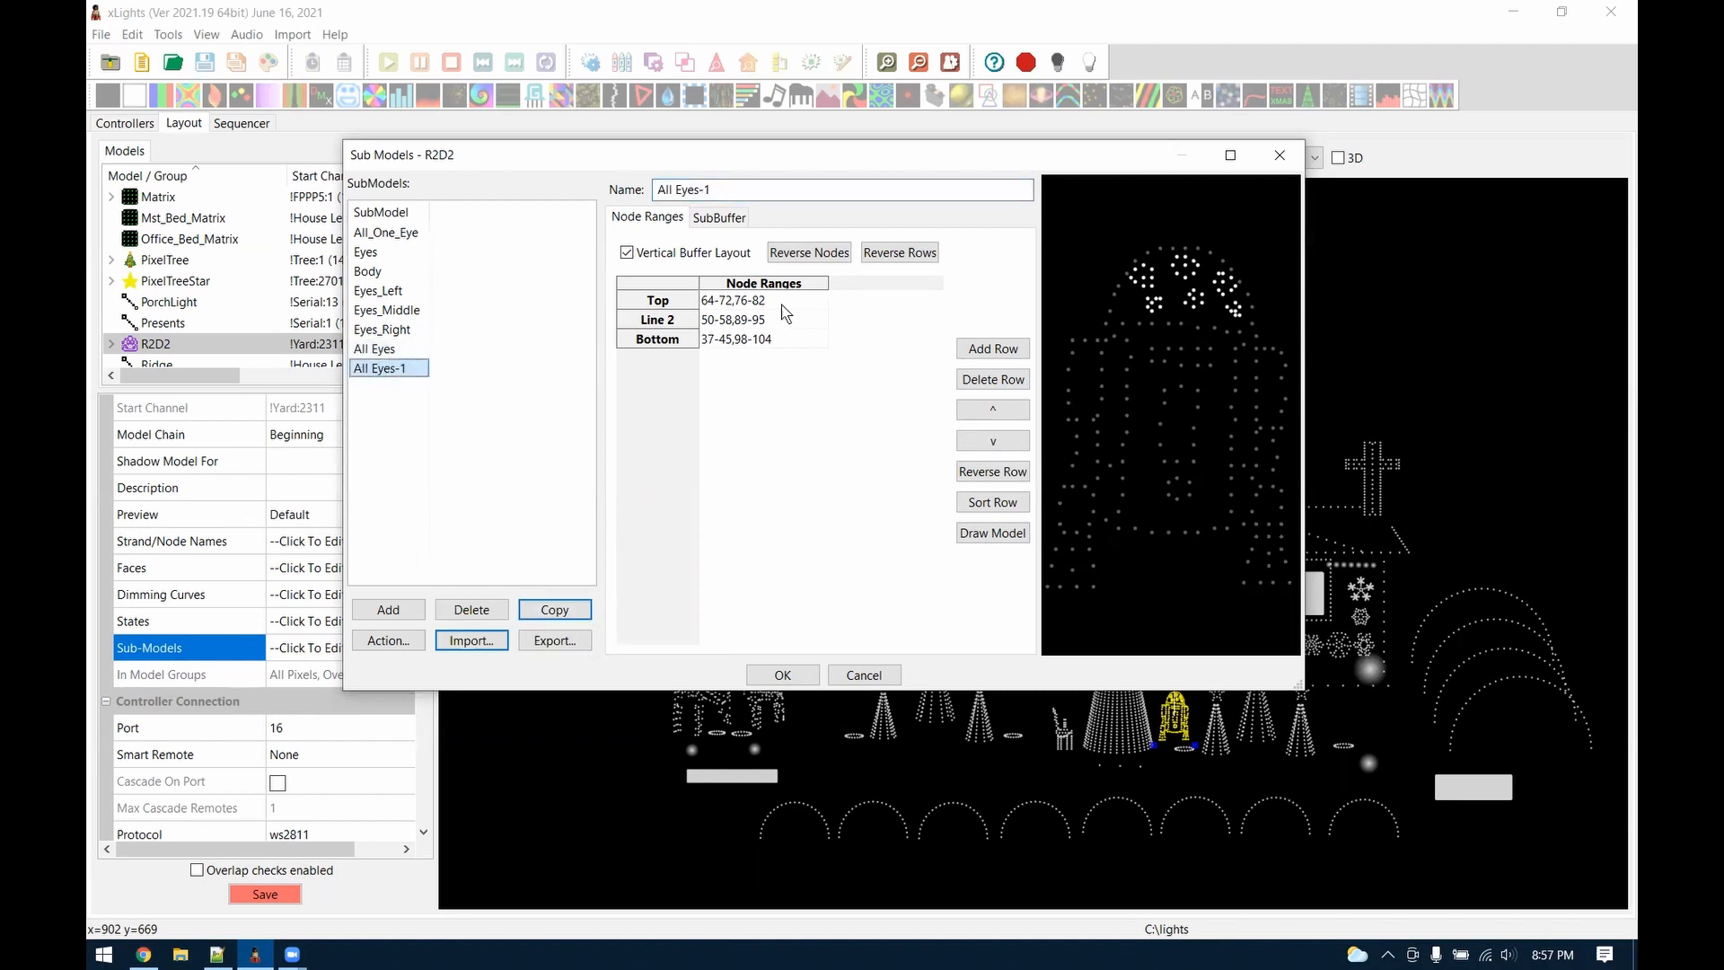
left_click(993, 532)
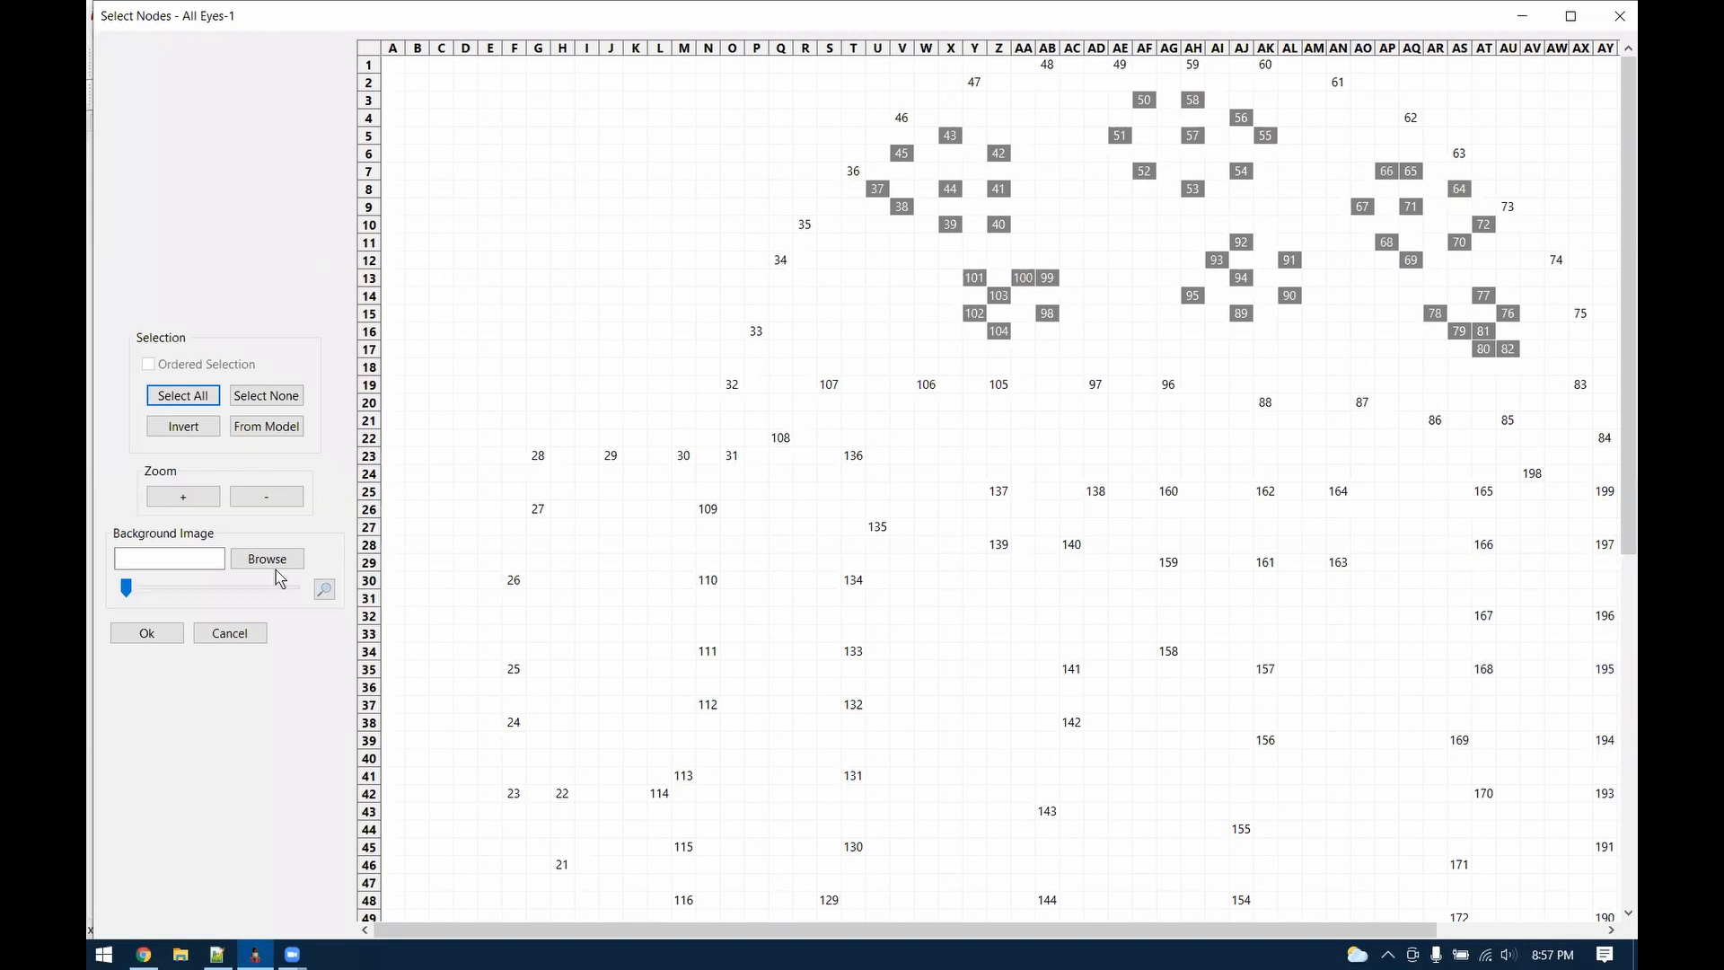
left_click(184, 427)
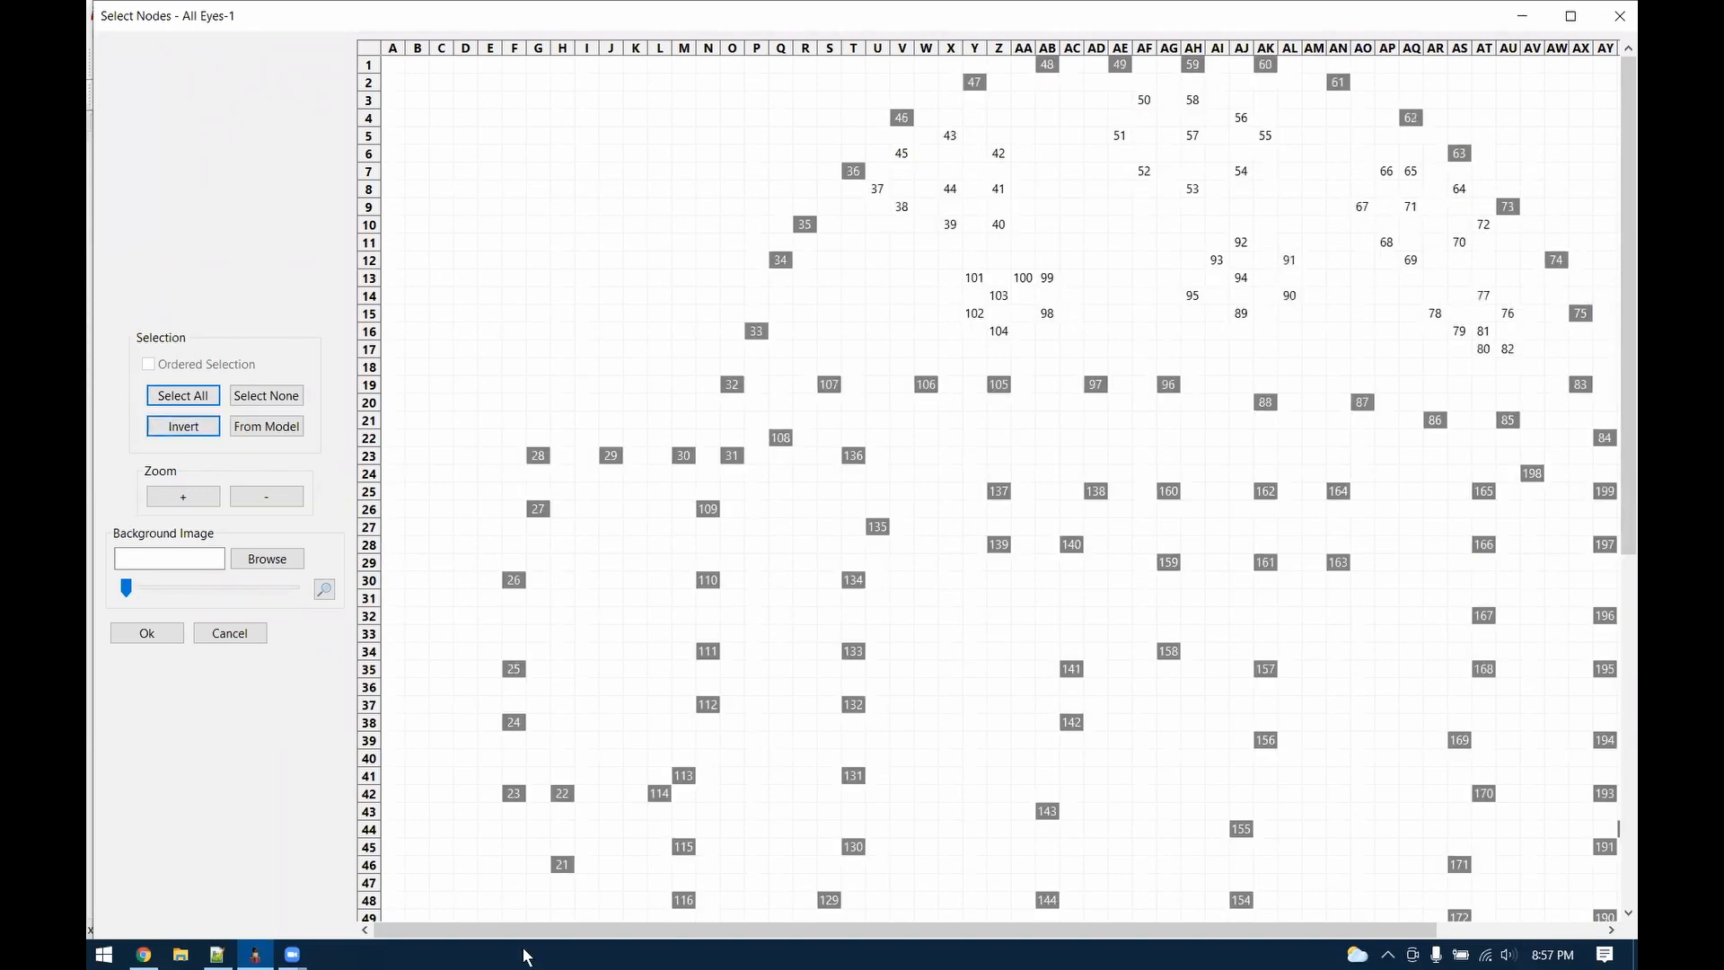
left_click(146, 633)
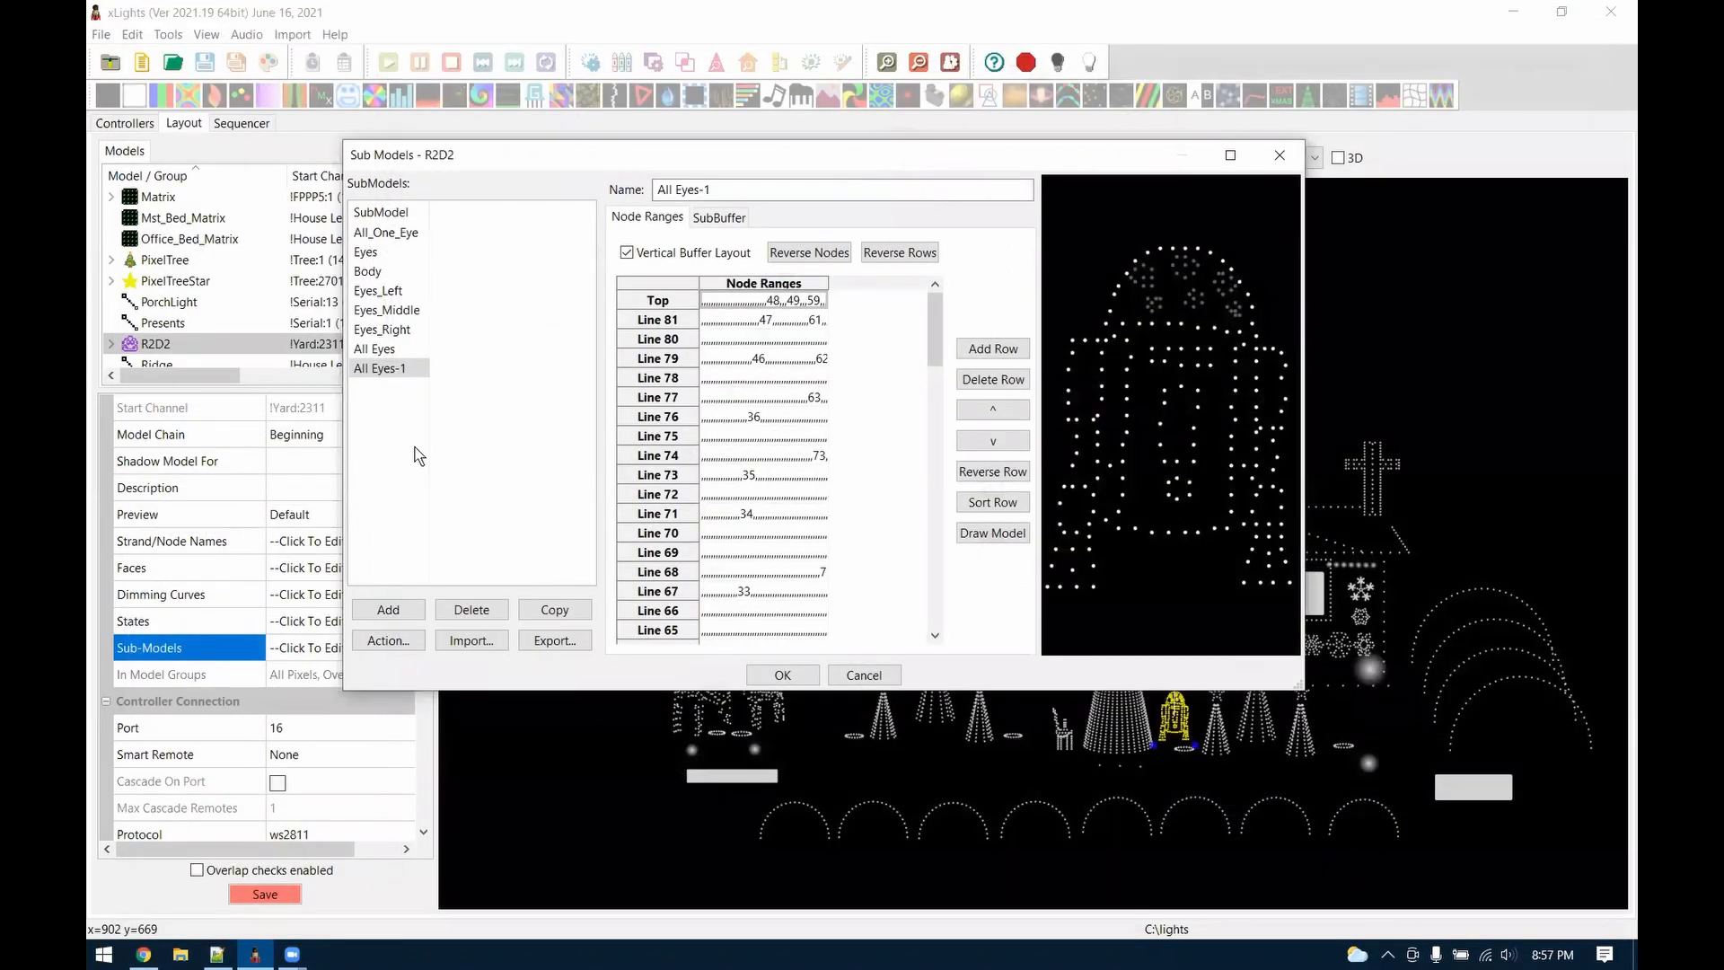
Rename the inverted copy of the All Eyes sub-model to All Not Eyes
left_click(374, 349)
left_click(377, 368)
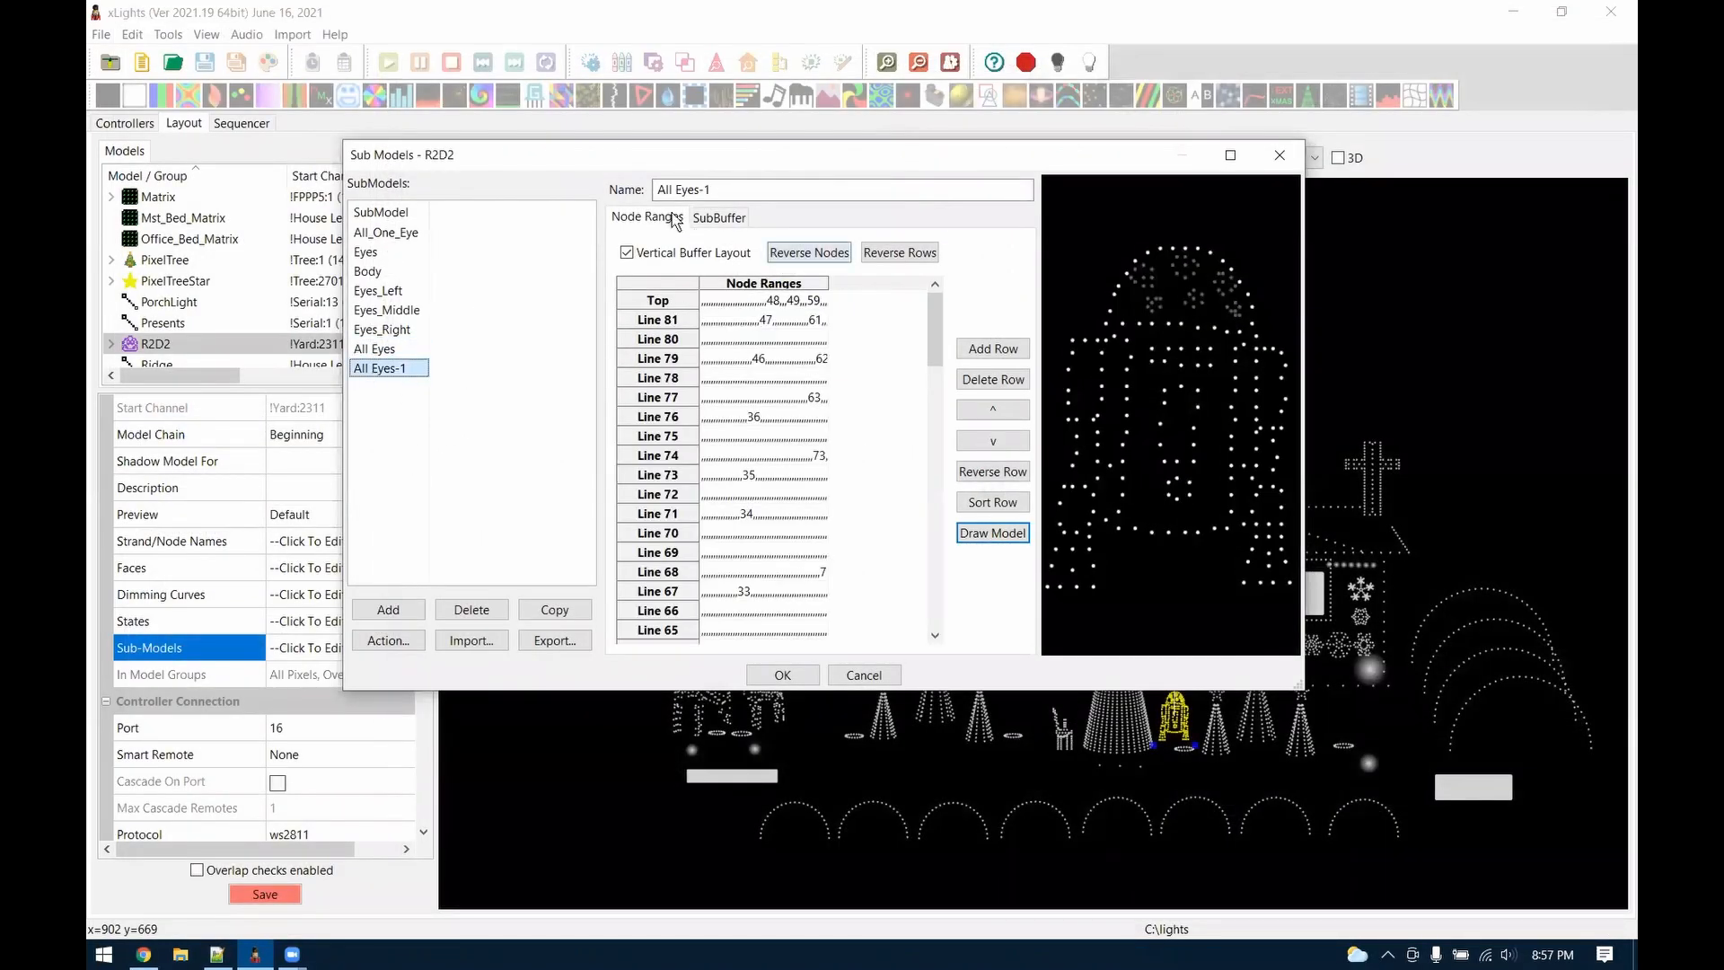
left_click_drag(724, 193, 690, 193)
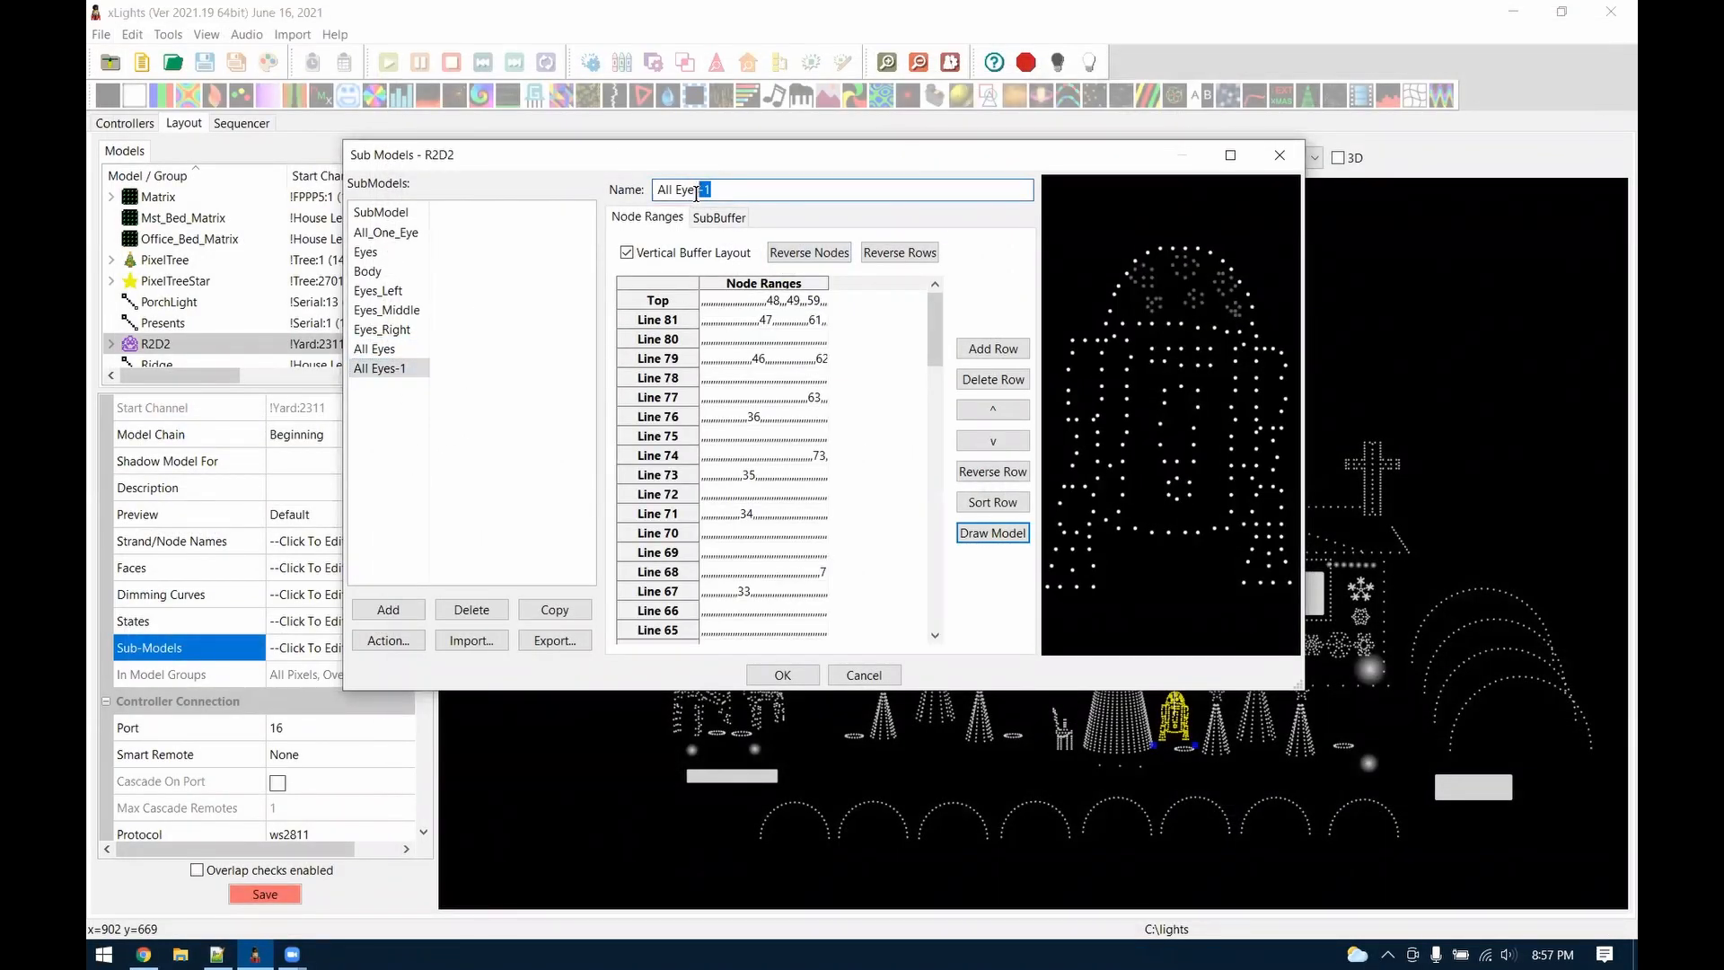
type("Not")
Compare the previews of the All Eyes and All Not Eyes sub-models by alternating between them
left_click(381, 349)
left_click(392, 368)
left_click(386, 350)
left_click(390, 369)
left_click(386, 350)
left_click(392, 369)
left_click(388, 350)
left_click(390, 369)
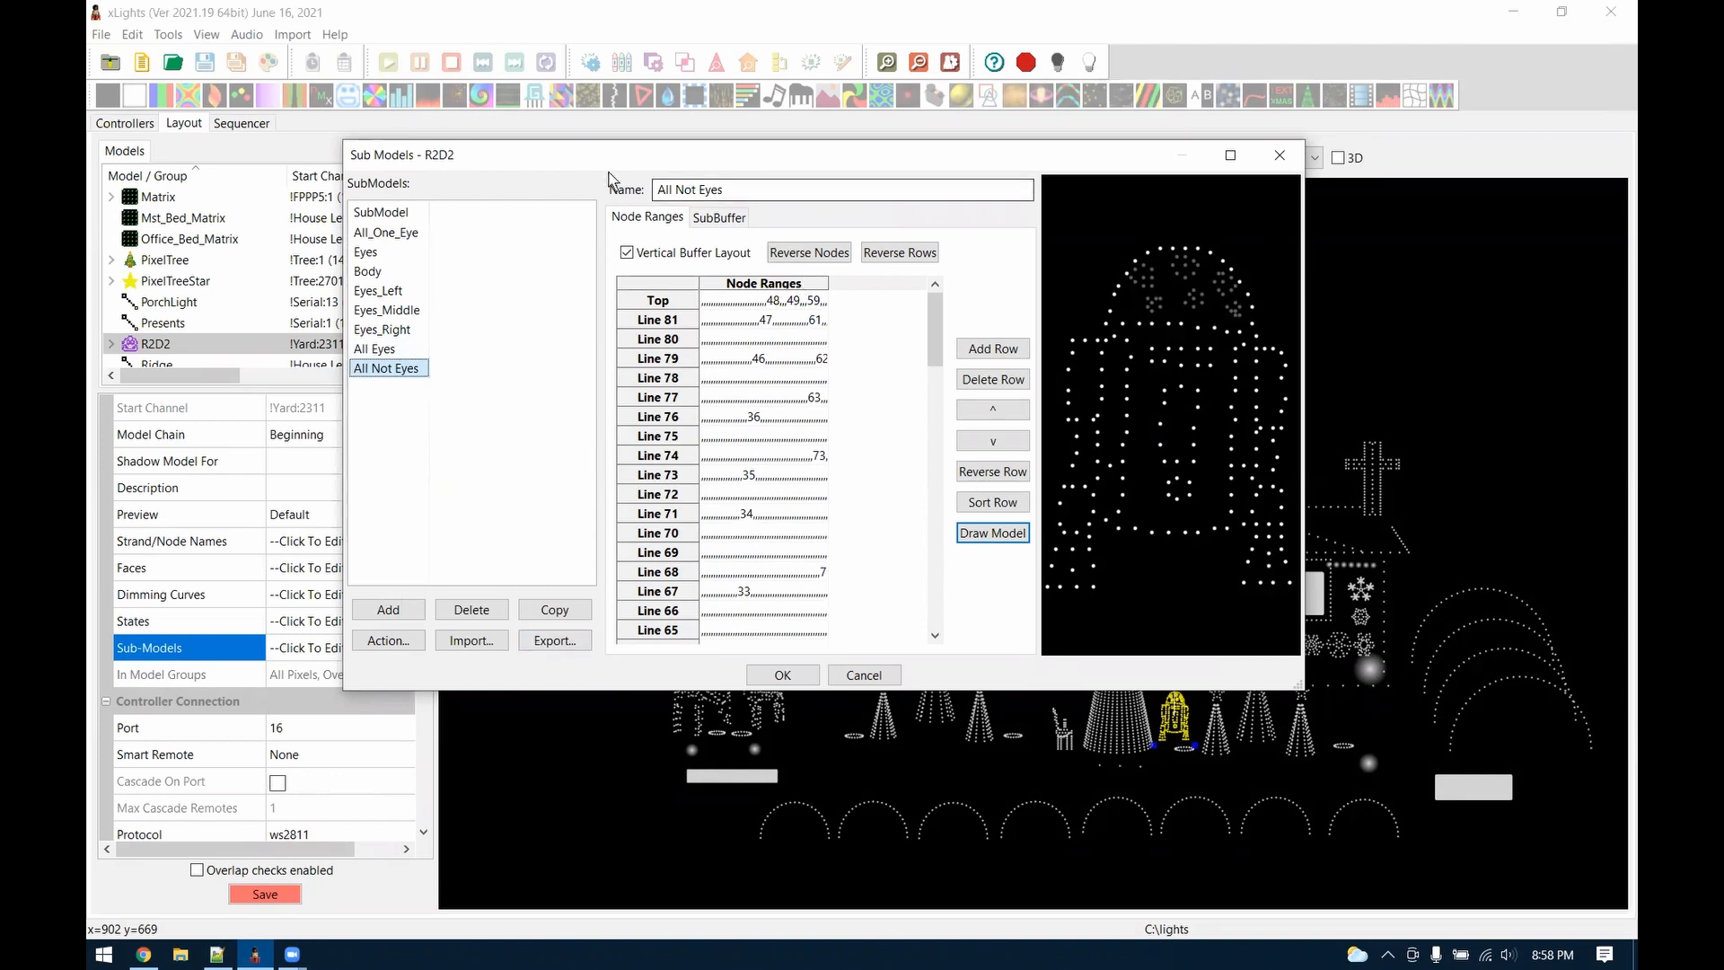
Accept the R2D2 sub-model changes and save the layout
left_click(782, 676)
left_click(265, 893)
Highlight the FPP connect mode column note in Notepad++ and examine the Mode column in xLights' FPP Upload window
left_click(216, 954)
left_click_drag(427, 652, 677, 649)
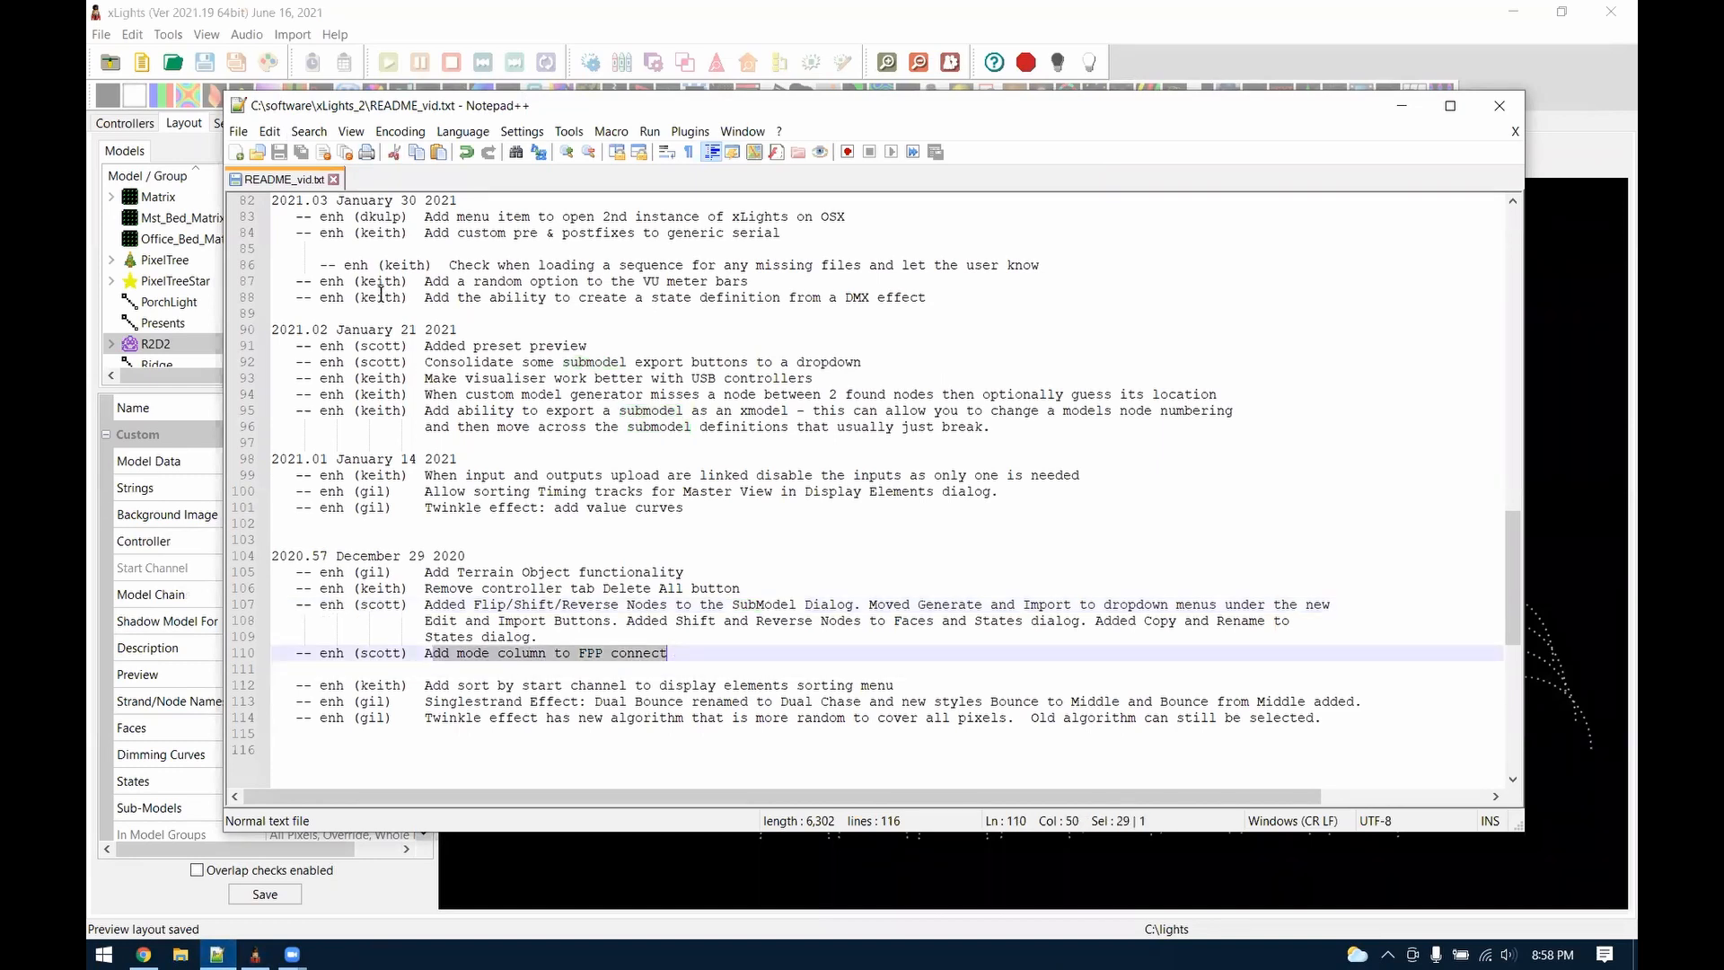
left_click(171, 35)
left_click(211, 183)
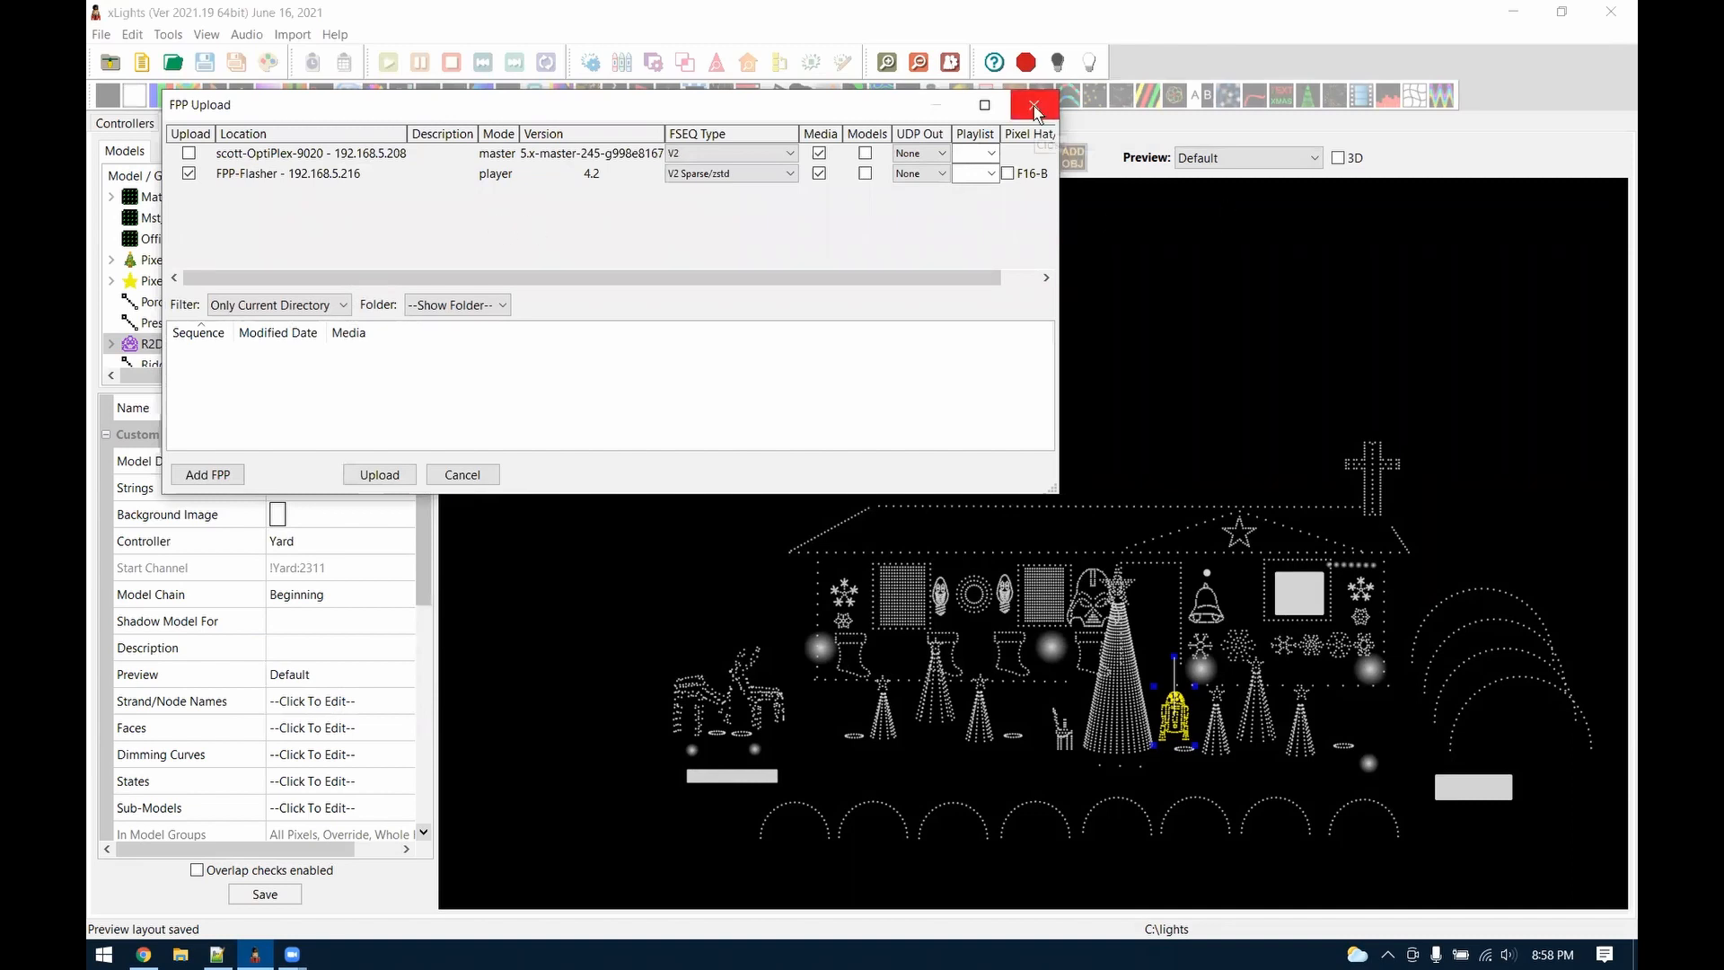
left_click(1034, 109)
Switch to Notepad++ and highlight the notes from the start channel sort down to the Twinkle effect
left_click(216, 954)
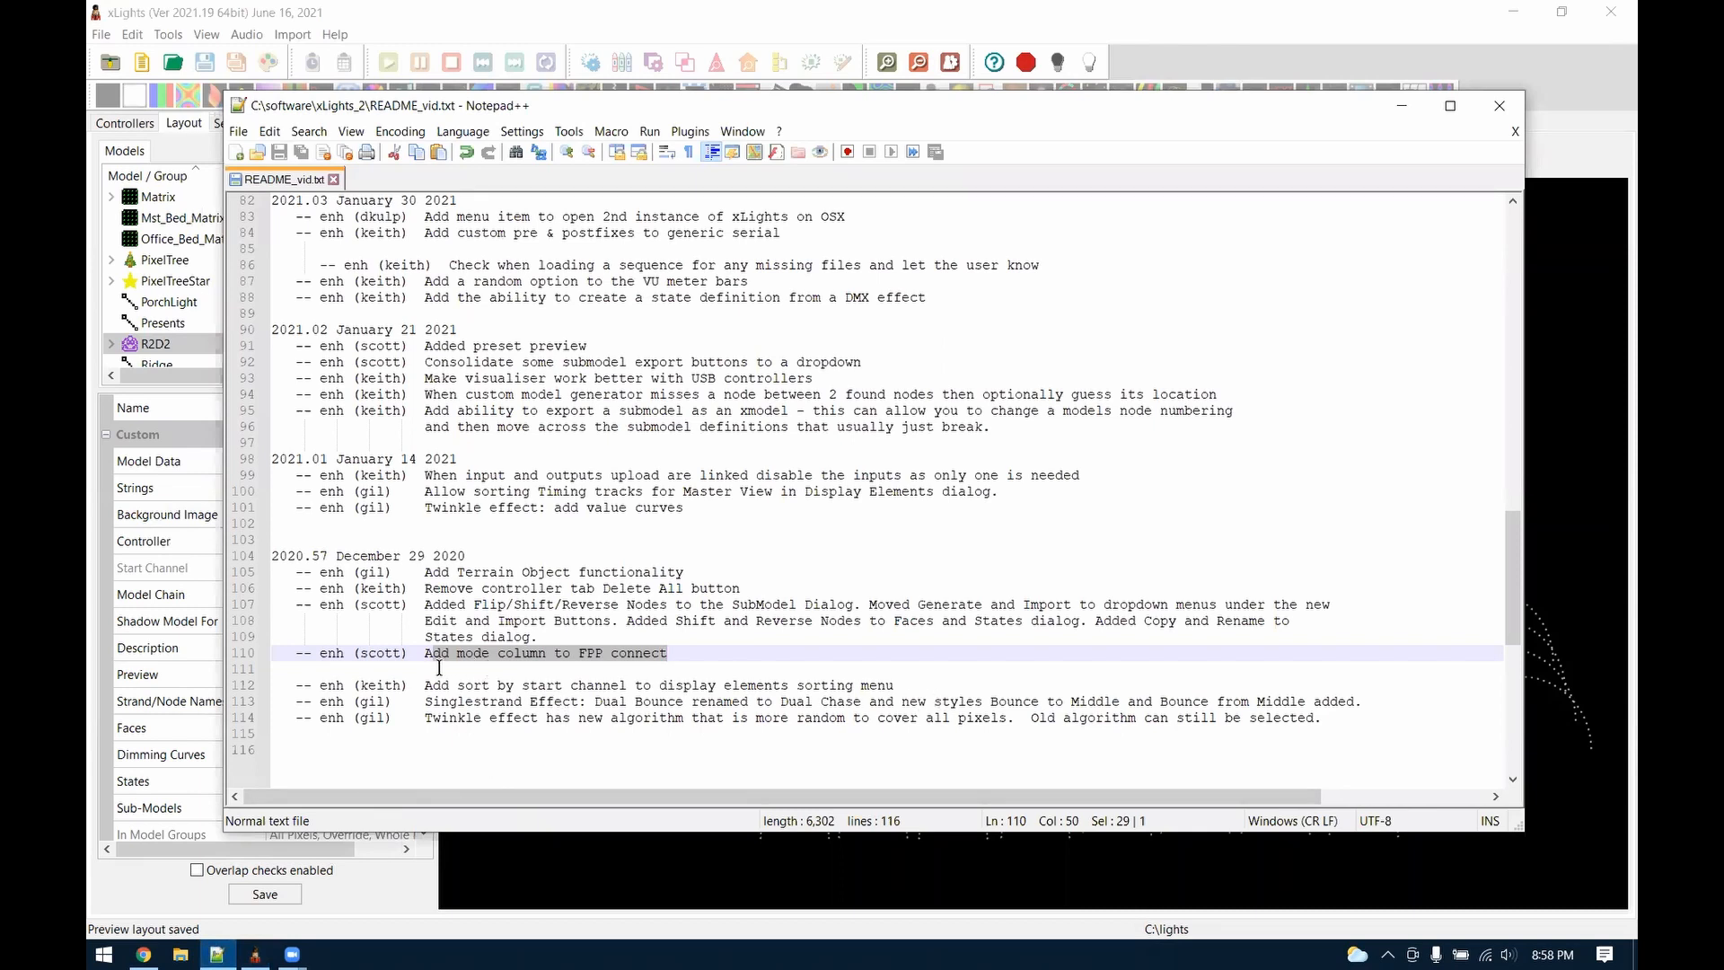
left_click_drag(424, 685, 475, 720)
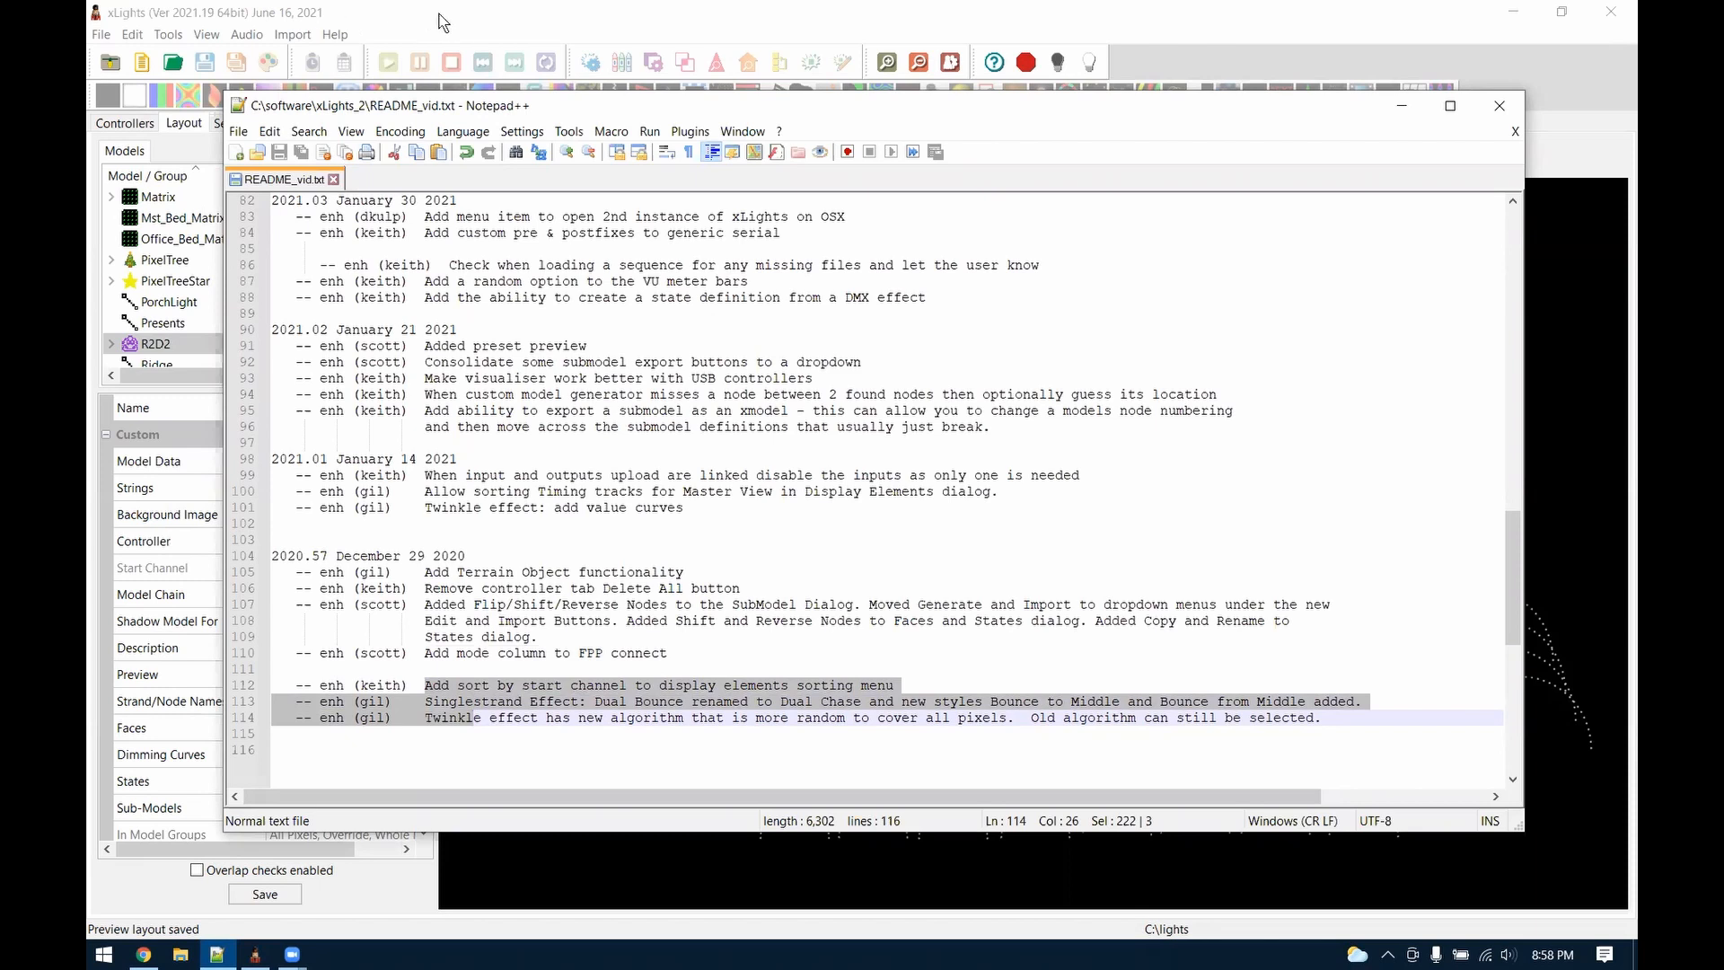
Return to xLights and create a new animation sequence in the sequencer
left_click(365, 13)
left_click(239, 126)
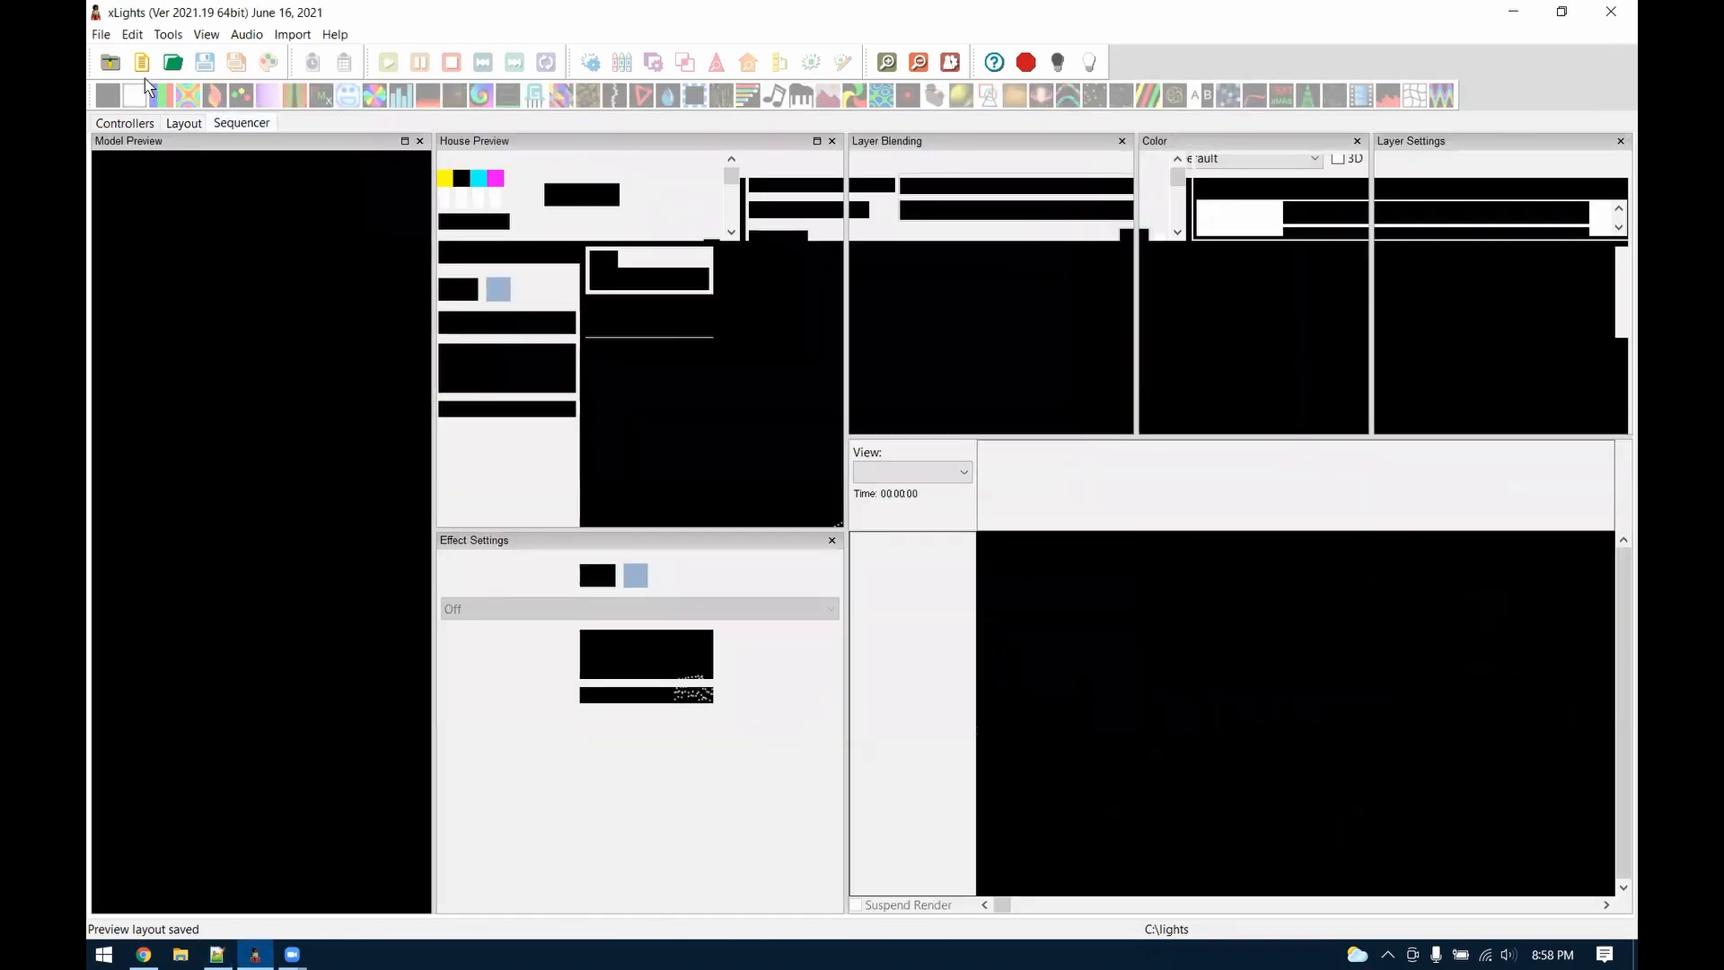
left_click(142, 62)
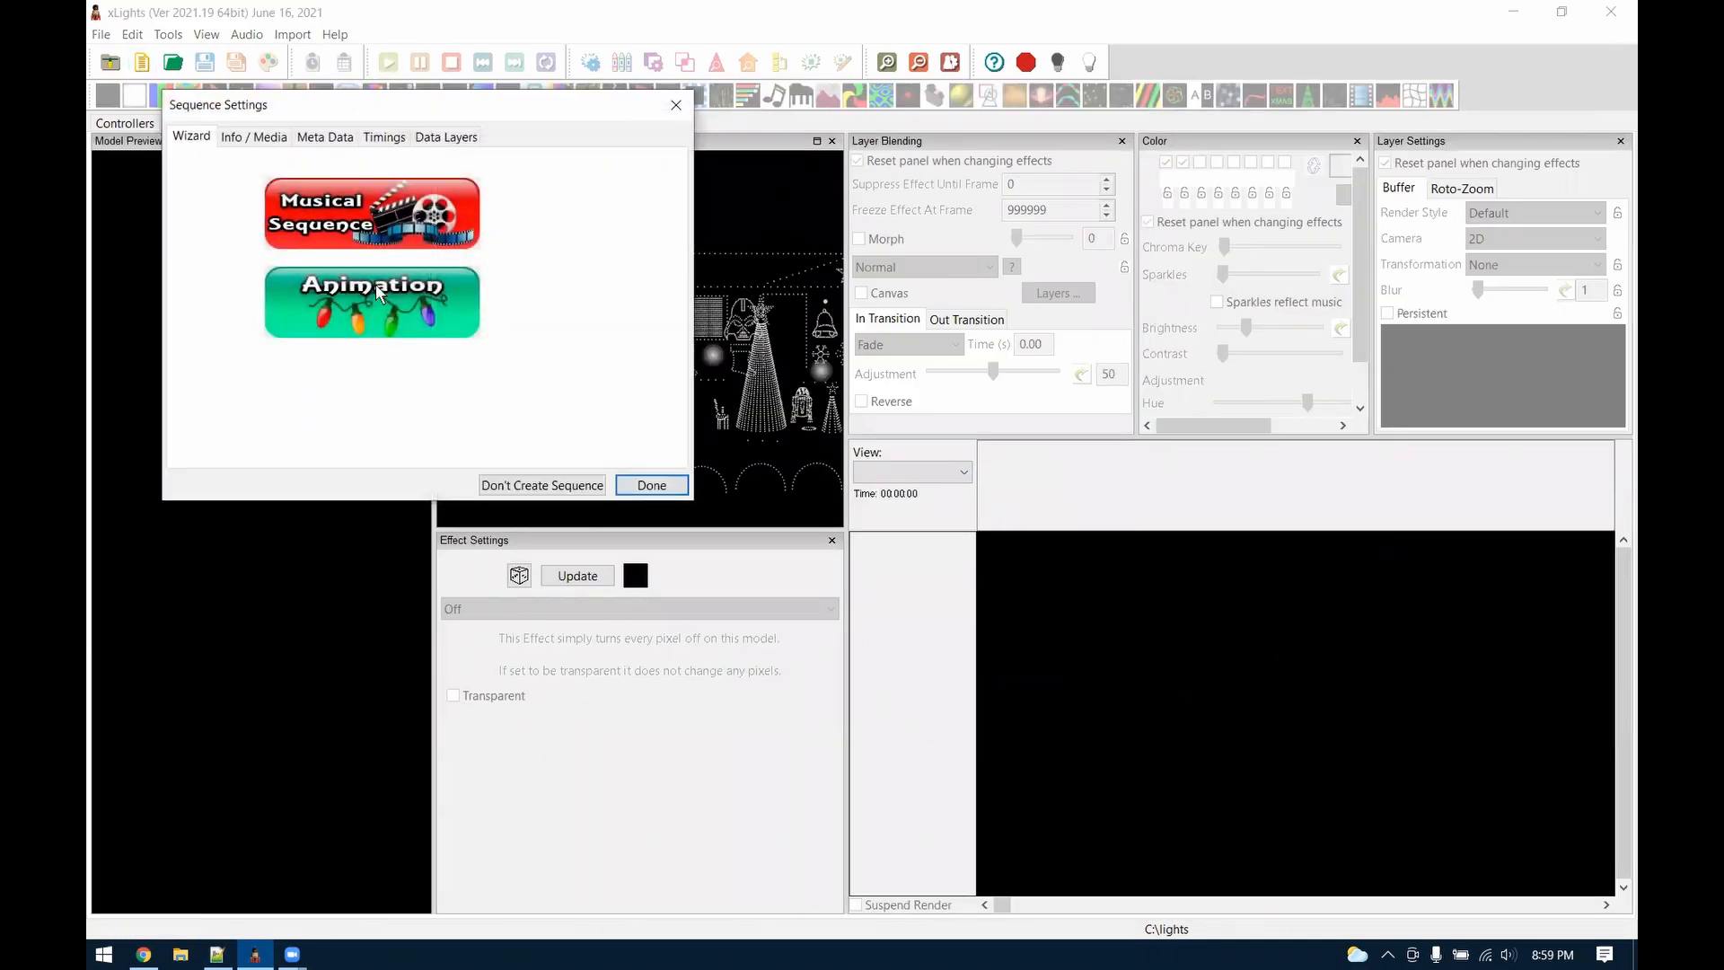
left_click(377, 294)
left_click(652, 523)
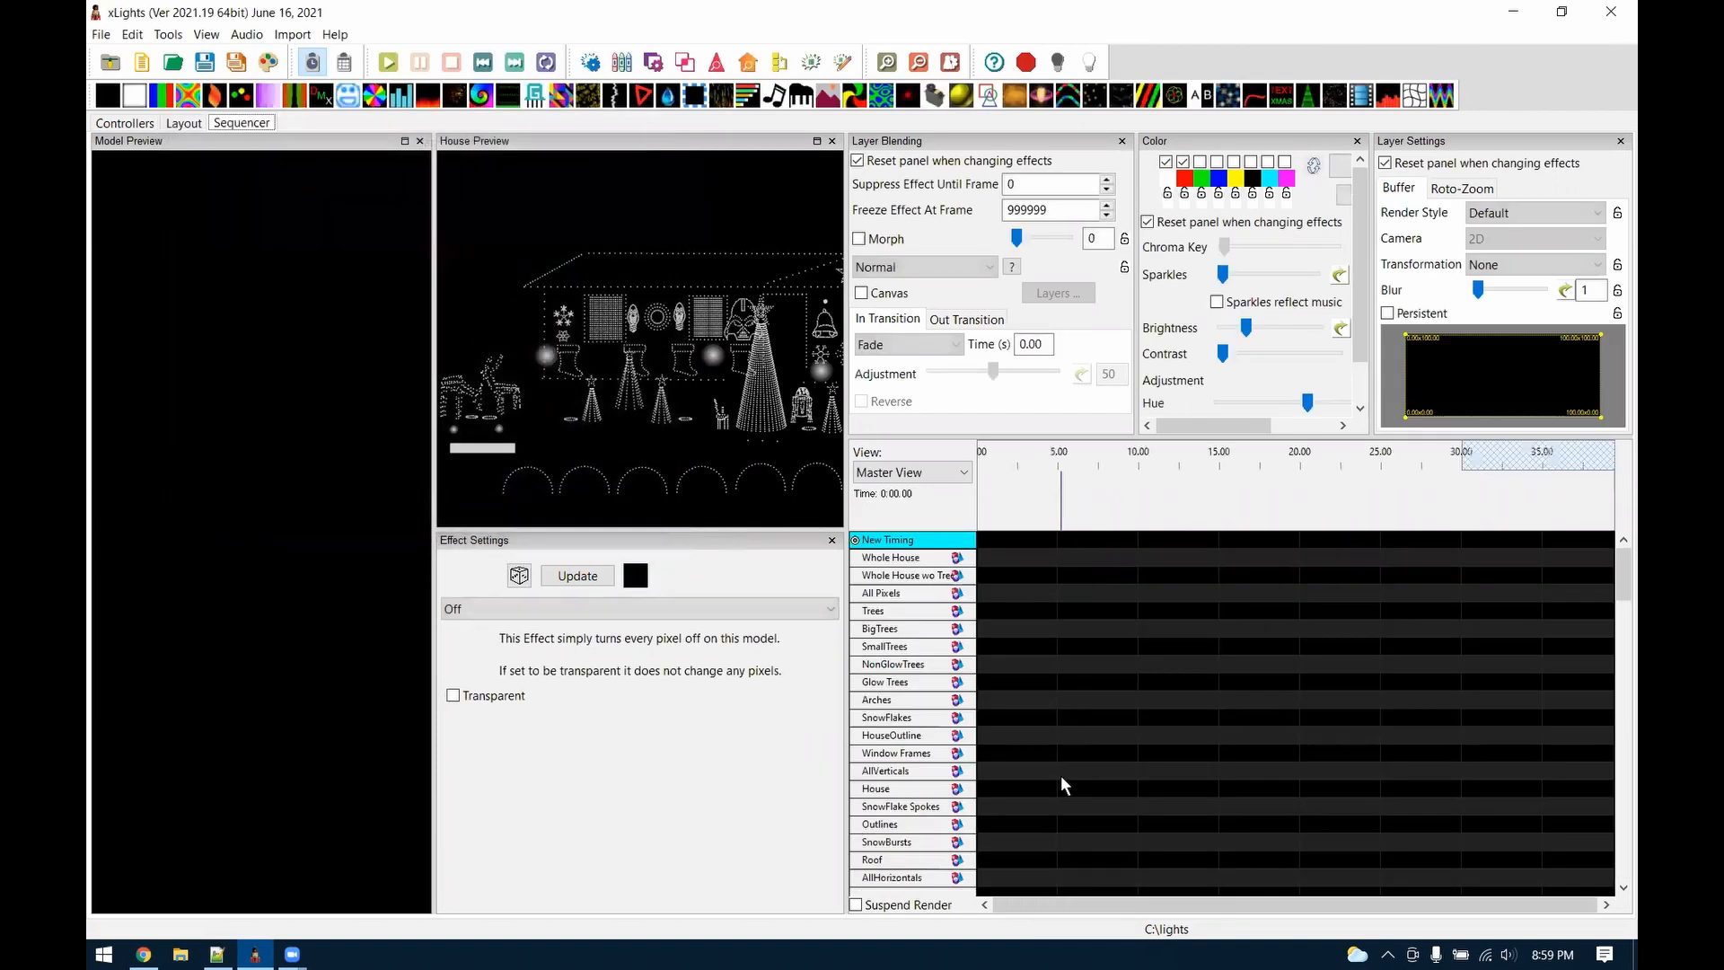
Switch to Notepad++ and highlight only the note about sorting display elements by start channel
left_click(216, 954)
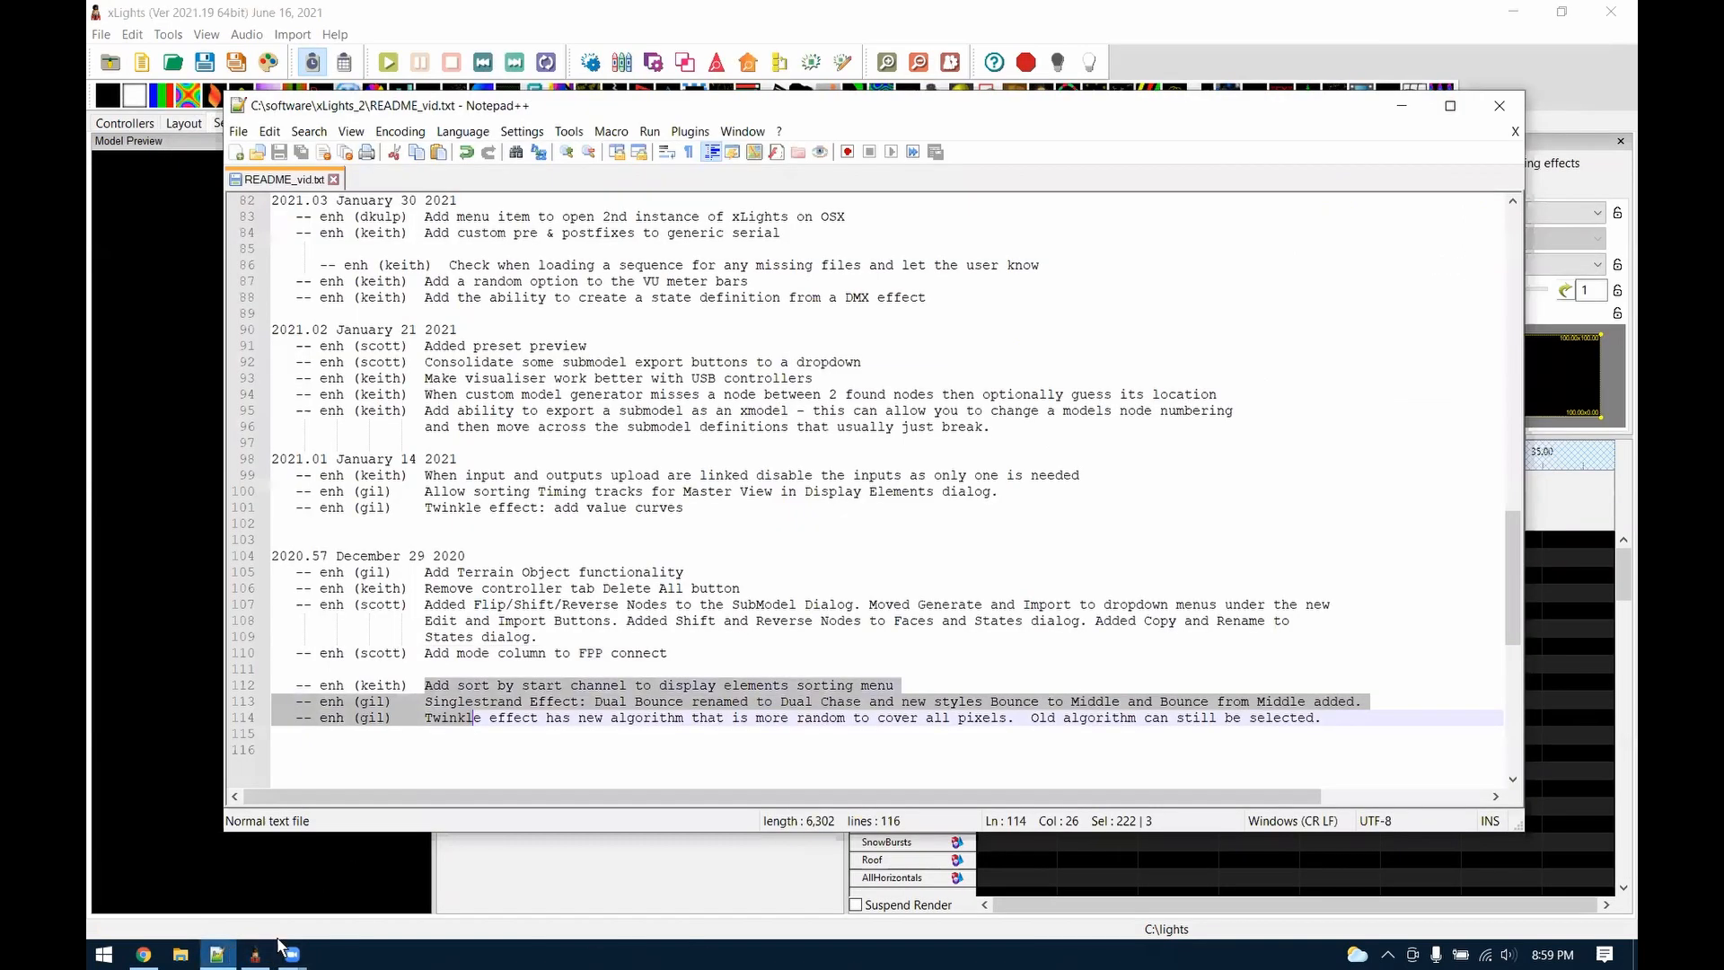
left_click(575, 671)
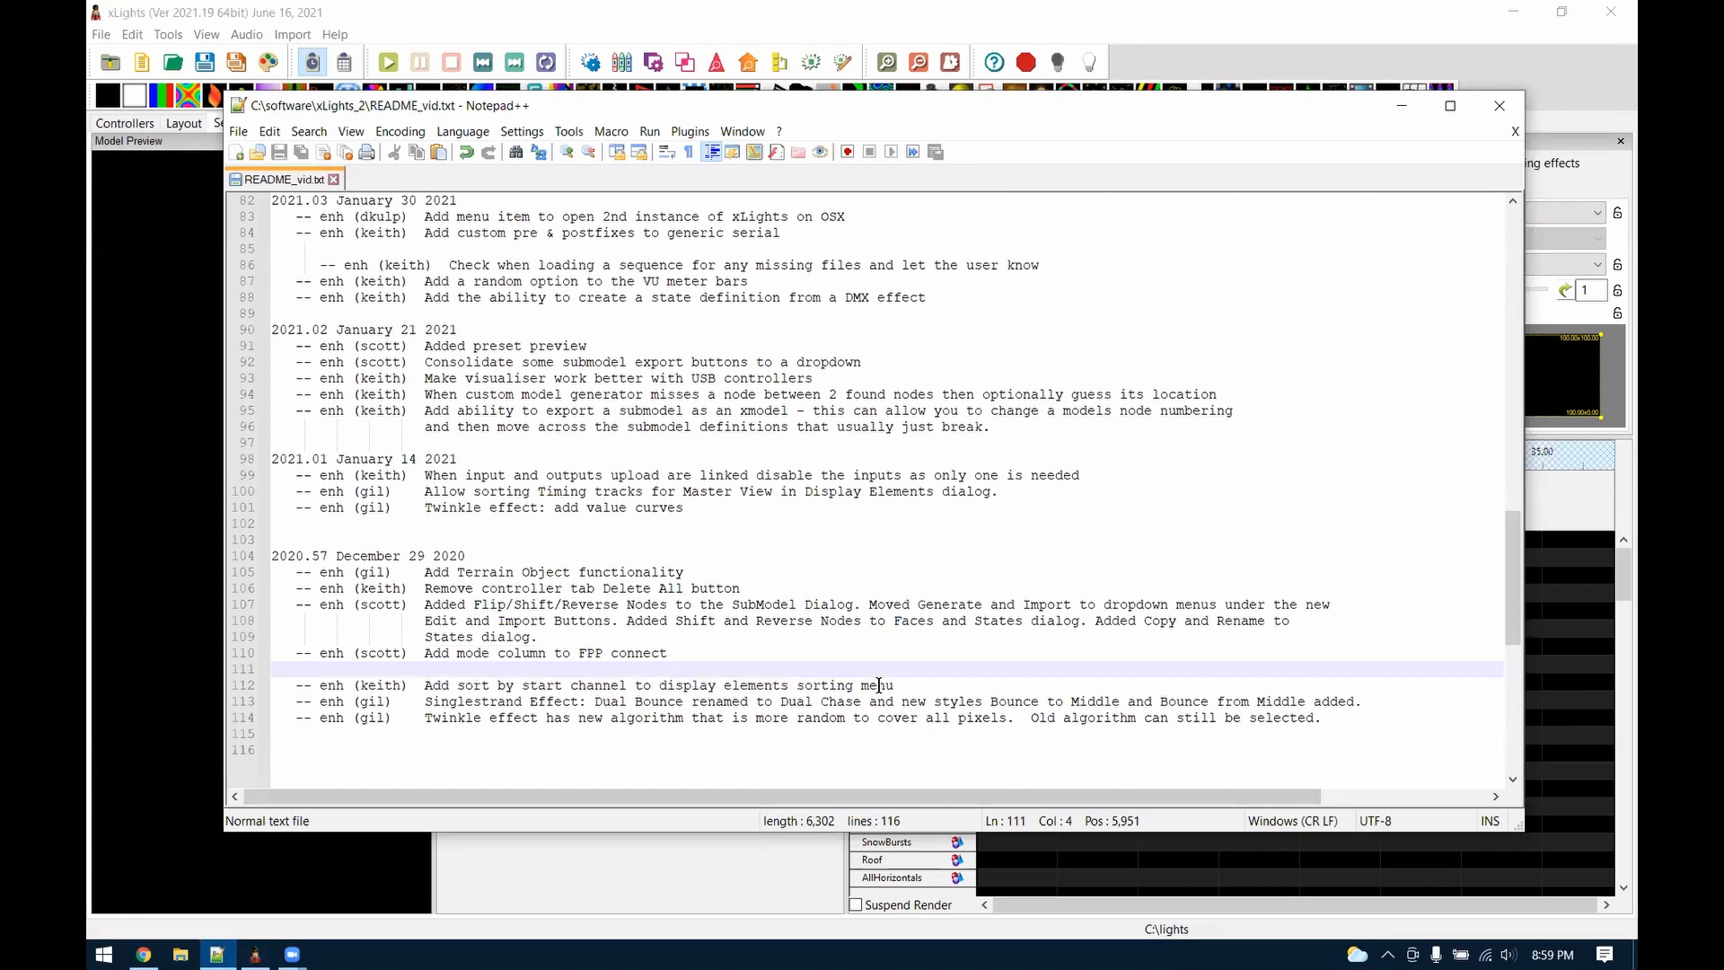
left_click_drag(916, 684, 521, 675)
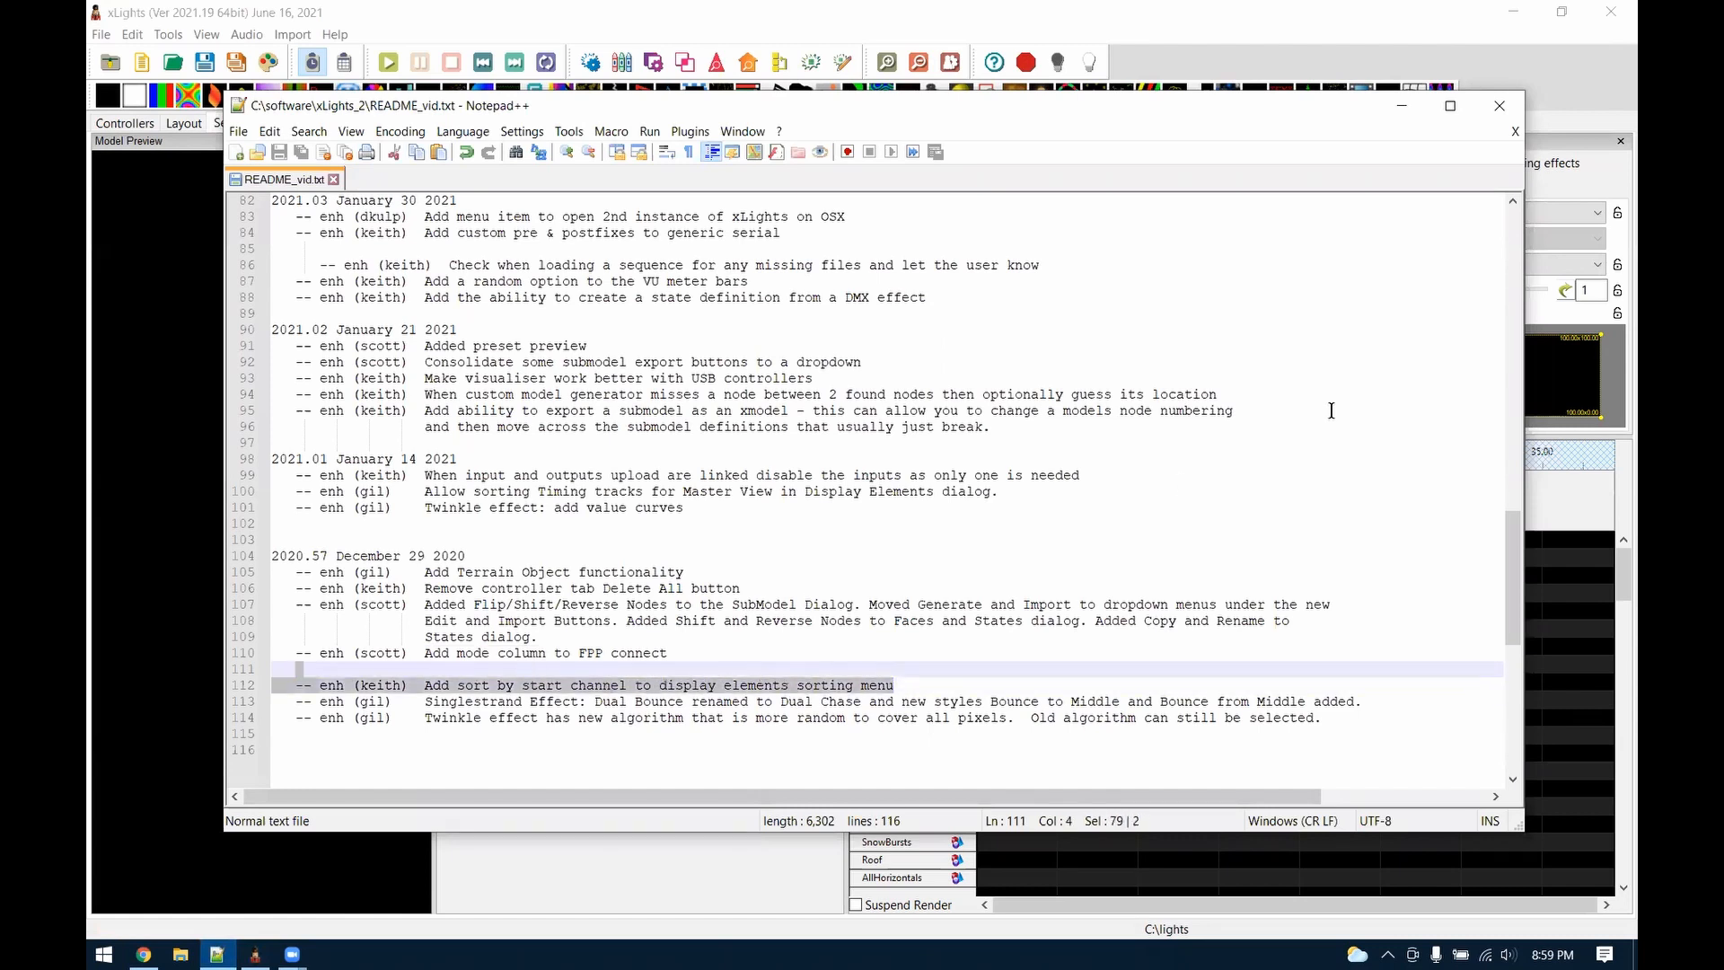
Return to xLights, open the Display Elements dialog and examine the sort options for the Master View's elements
left_click(1400, 106)
right_click(873, 540)
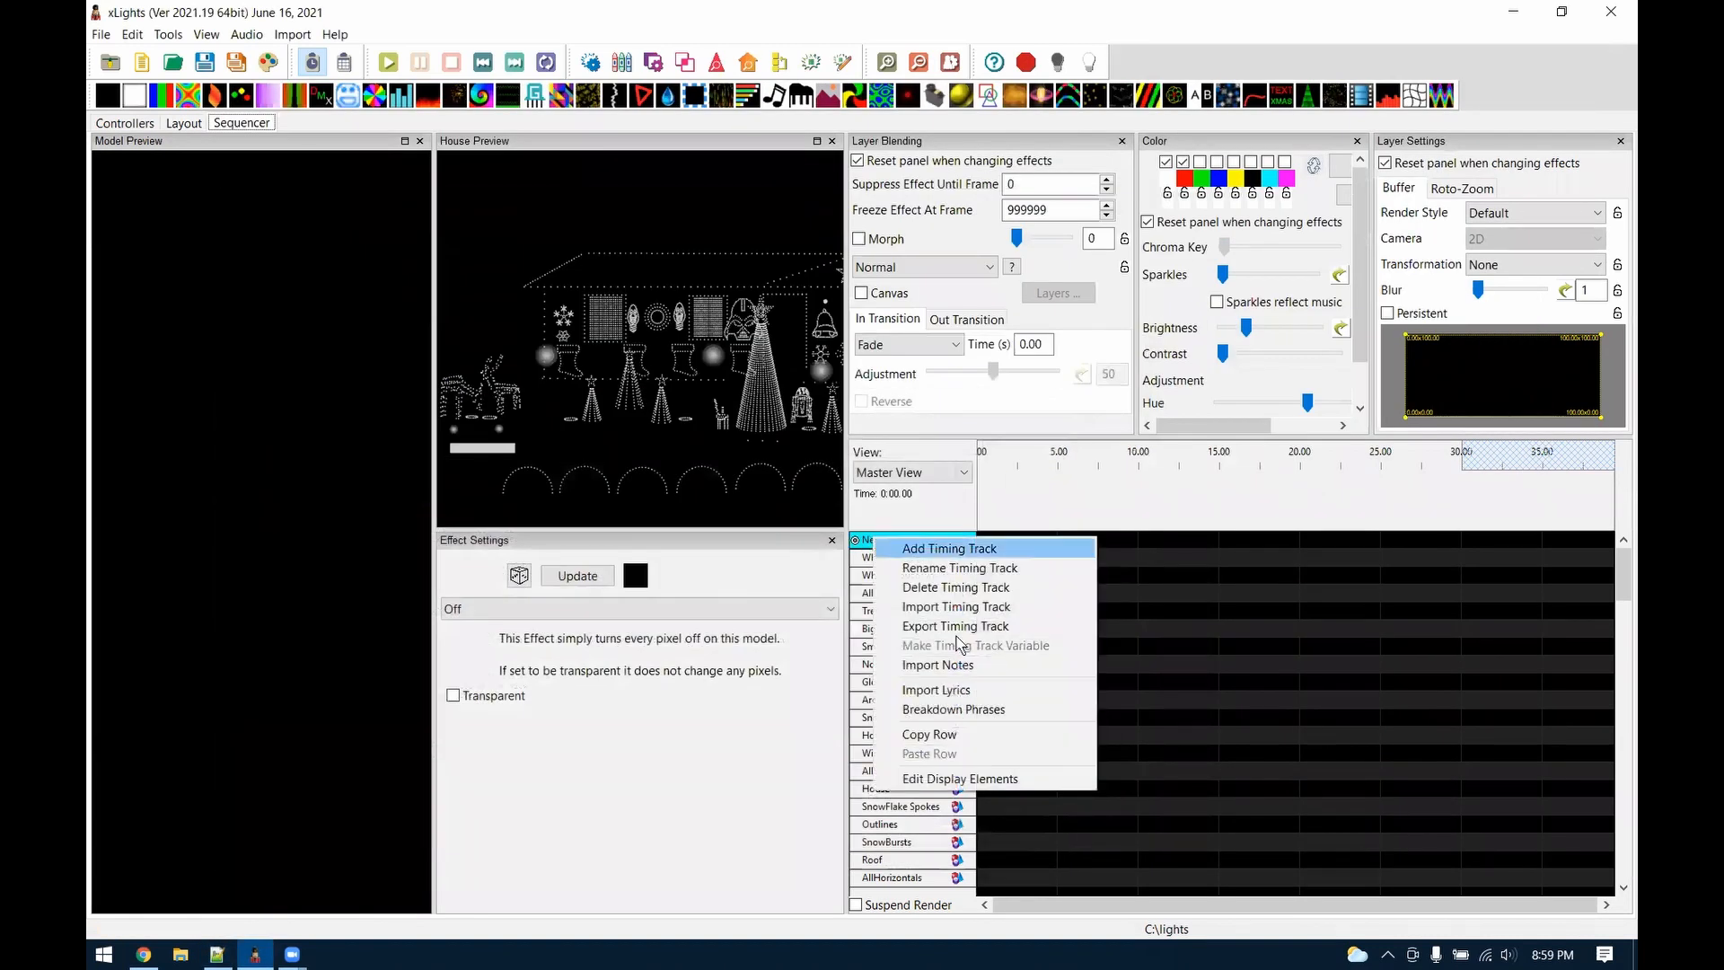
left_click(944, 779)
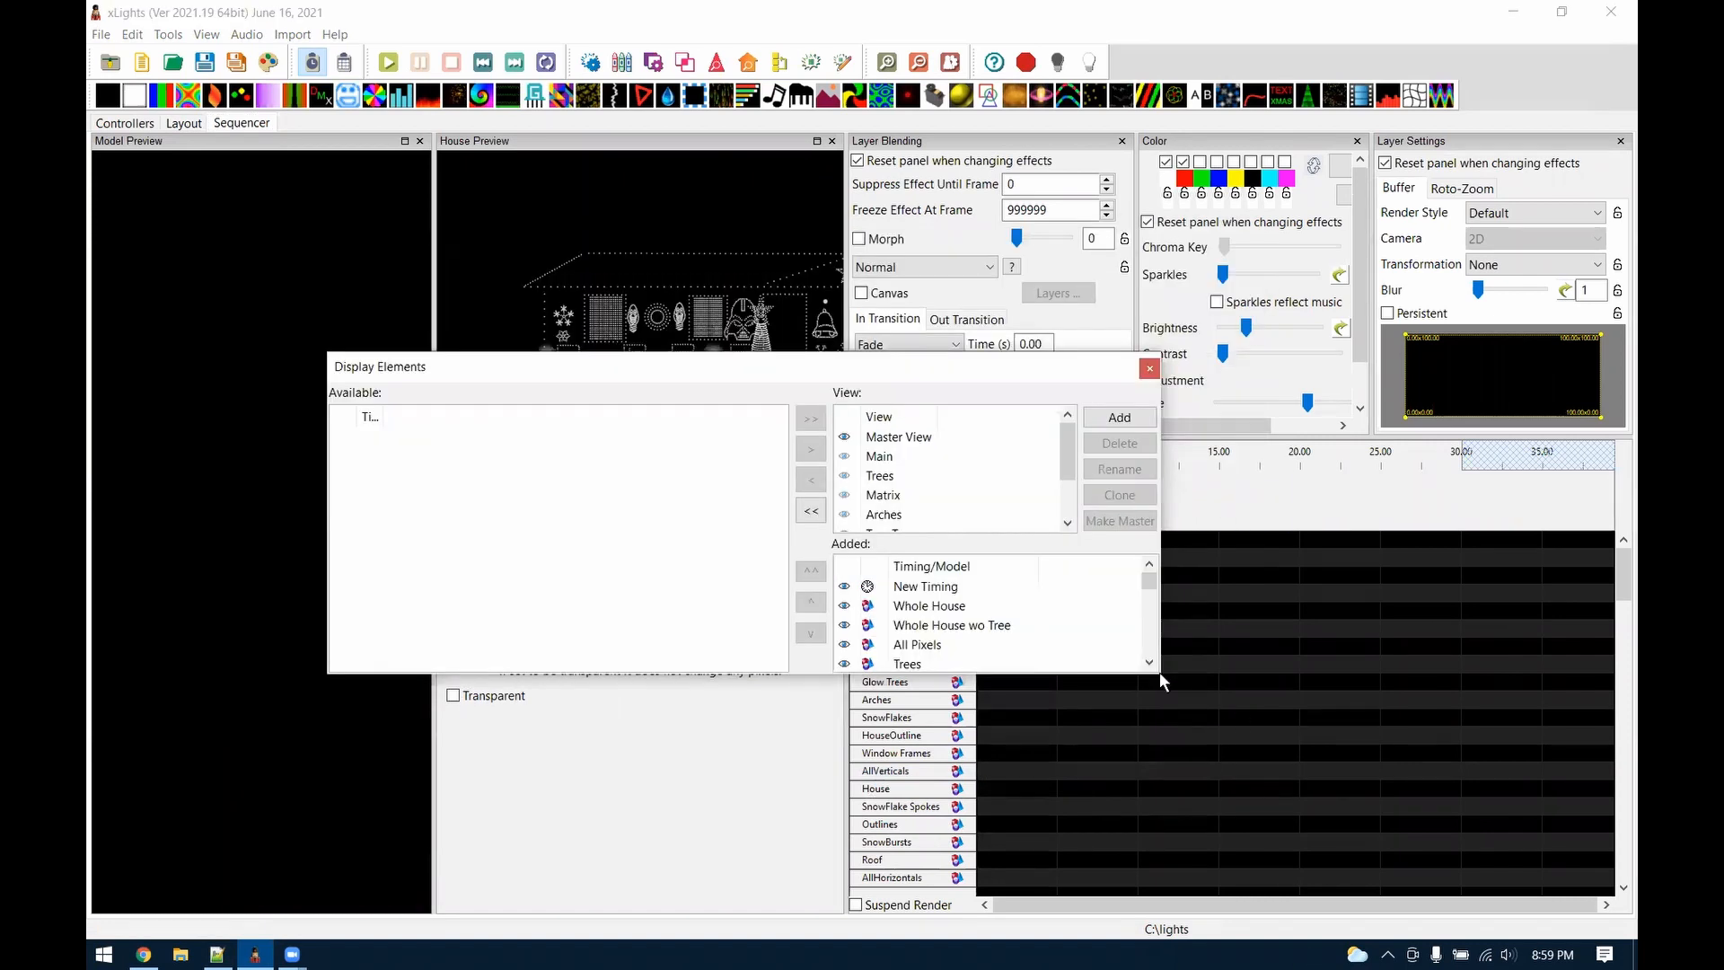
right_click(1033, 625)
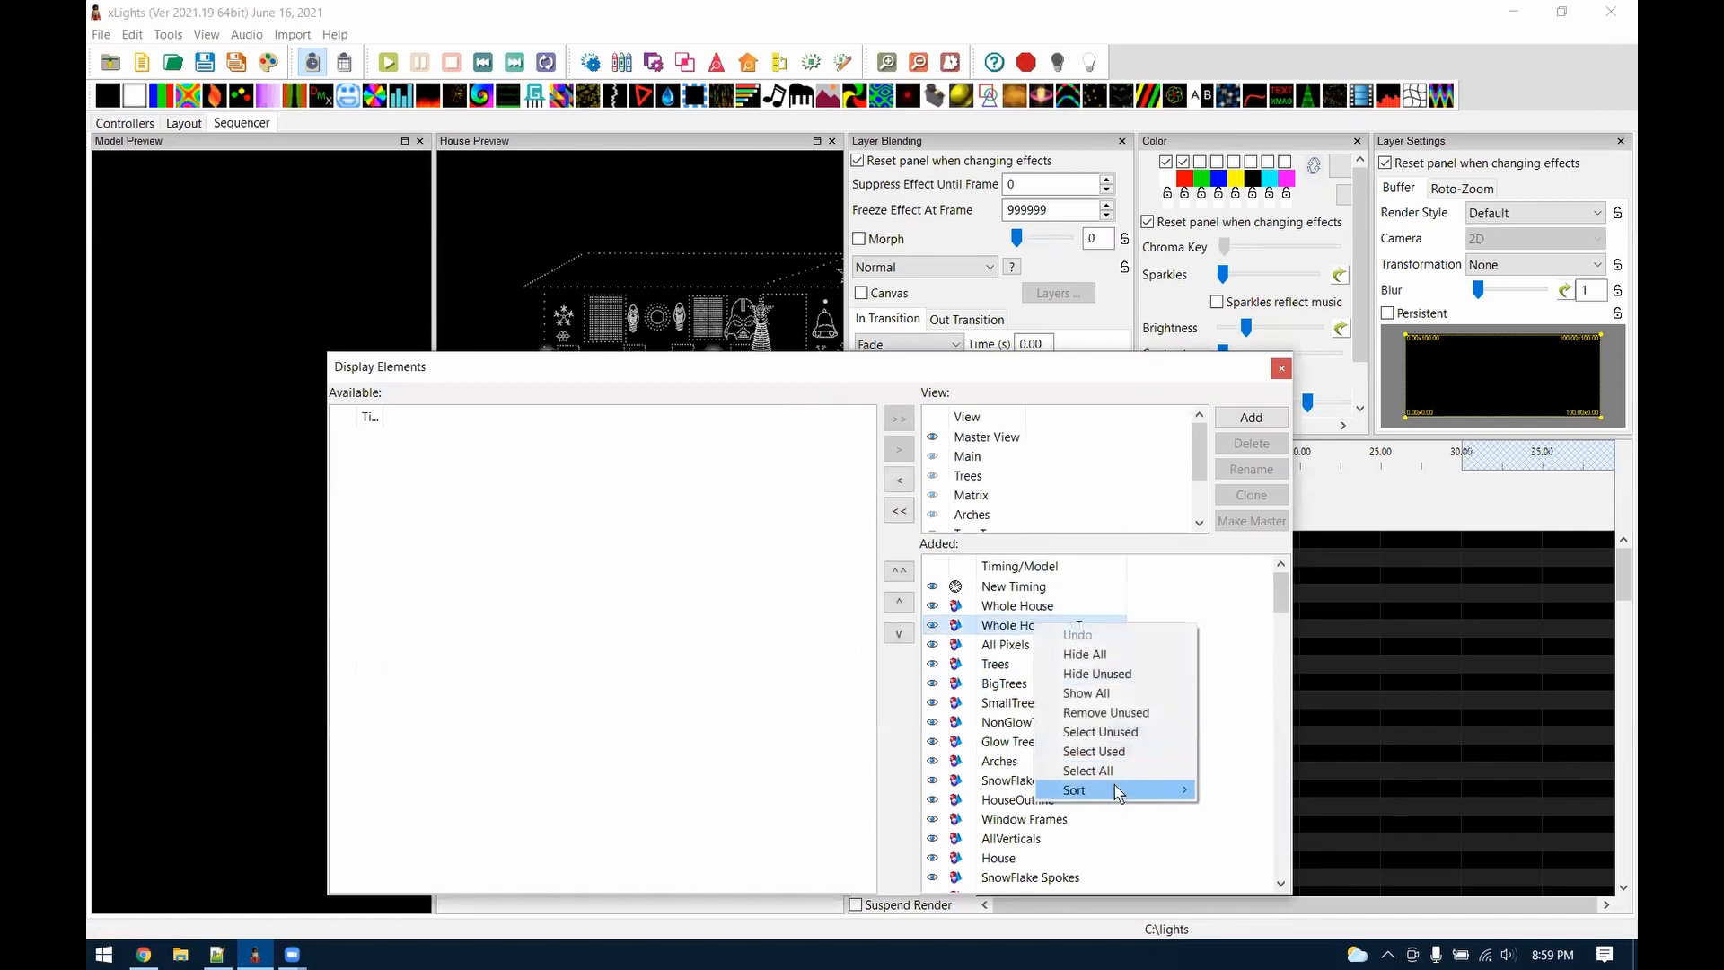
mouse_move(1116, 789)
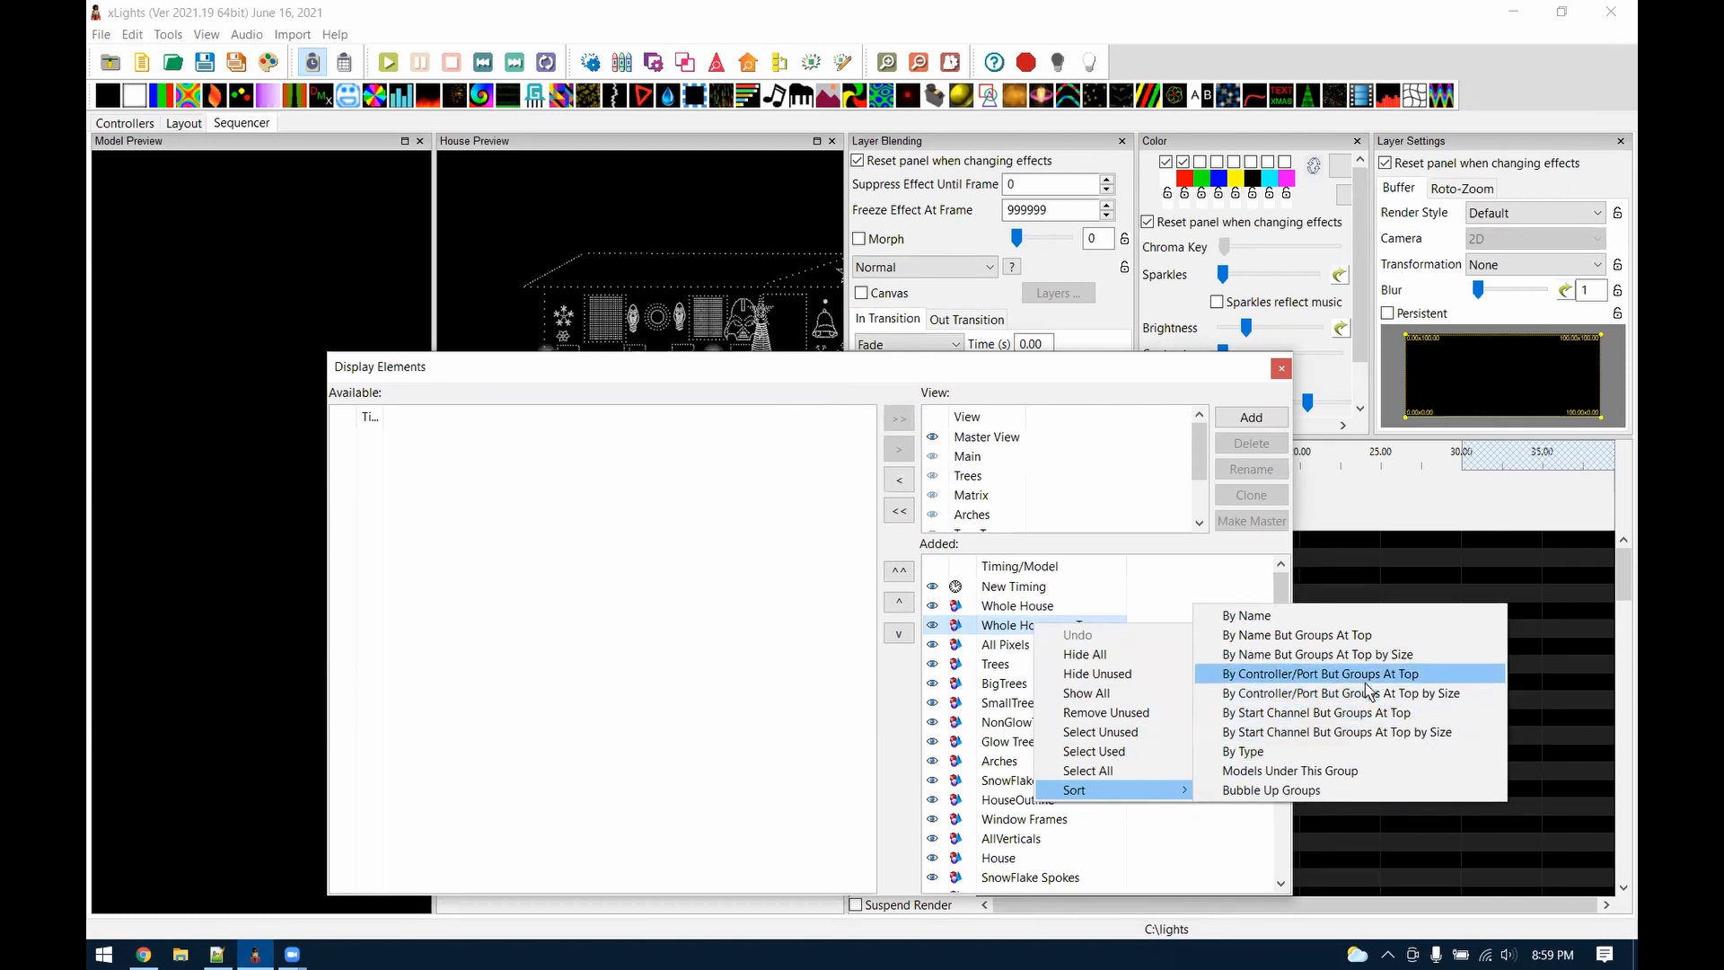
Select the Main view in Display Elements, review the sort options for its elements and close the dialog
left_click(967, 458)
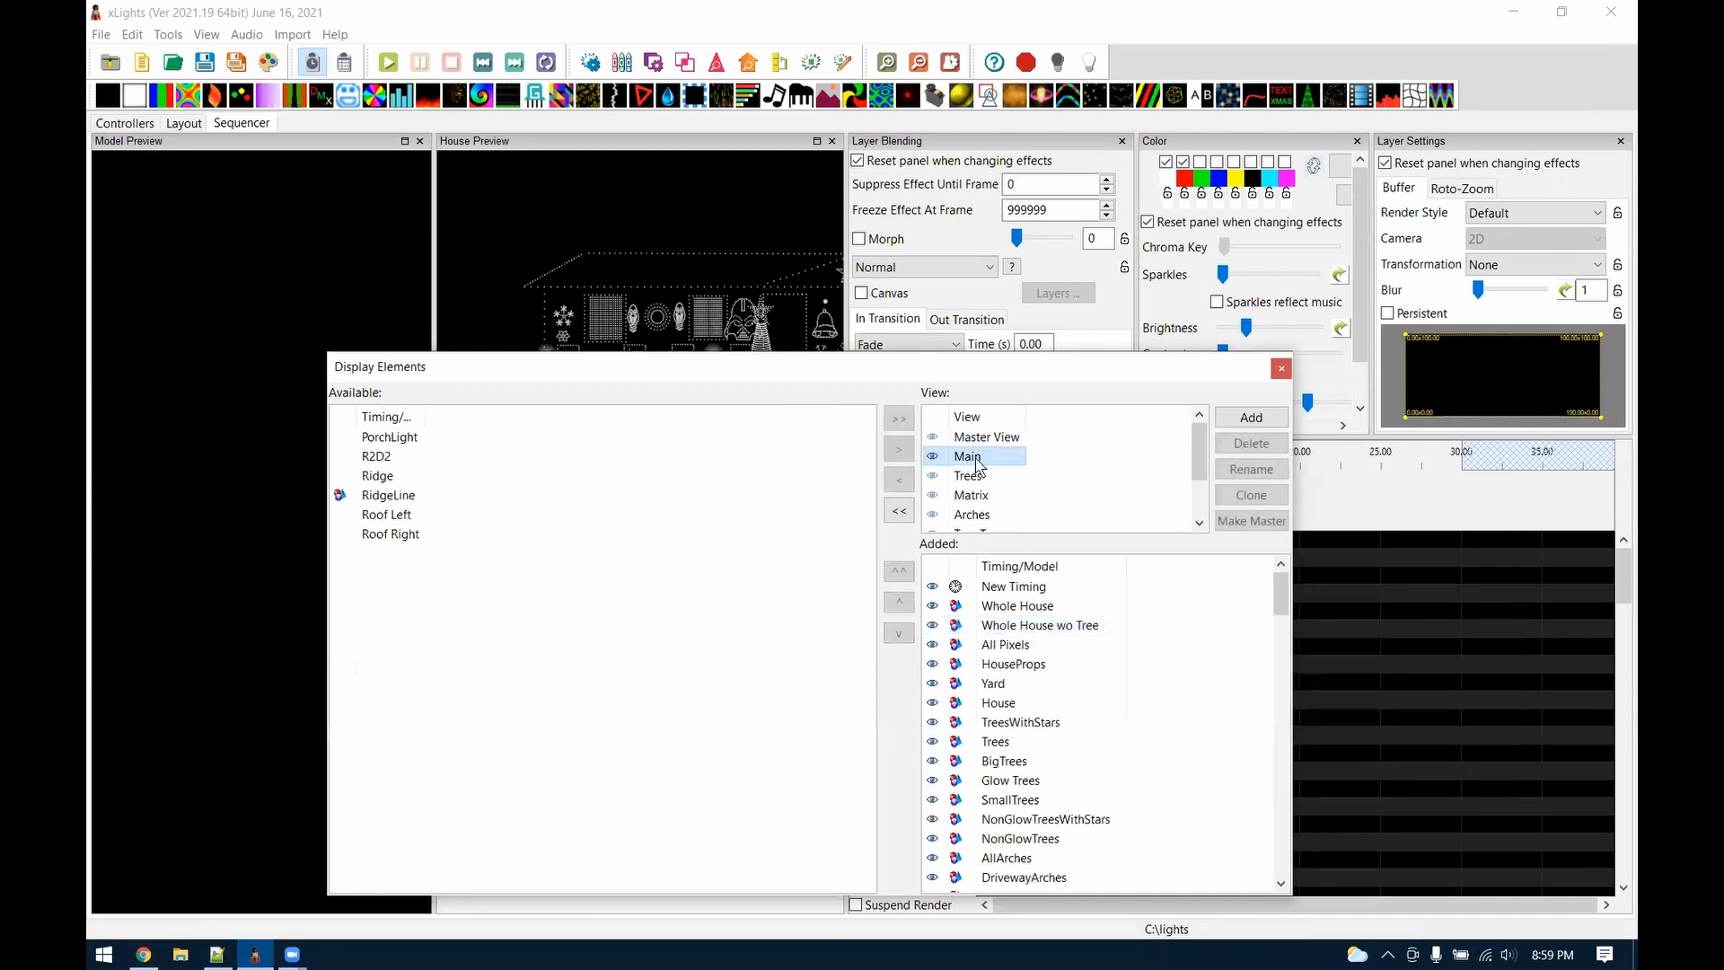
right_click(1005, 613)
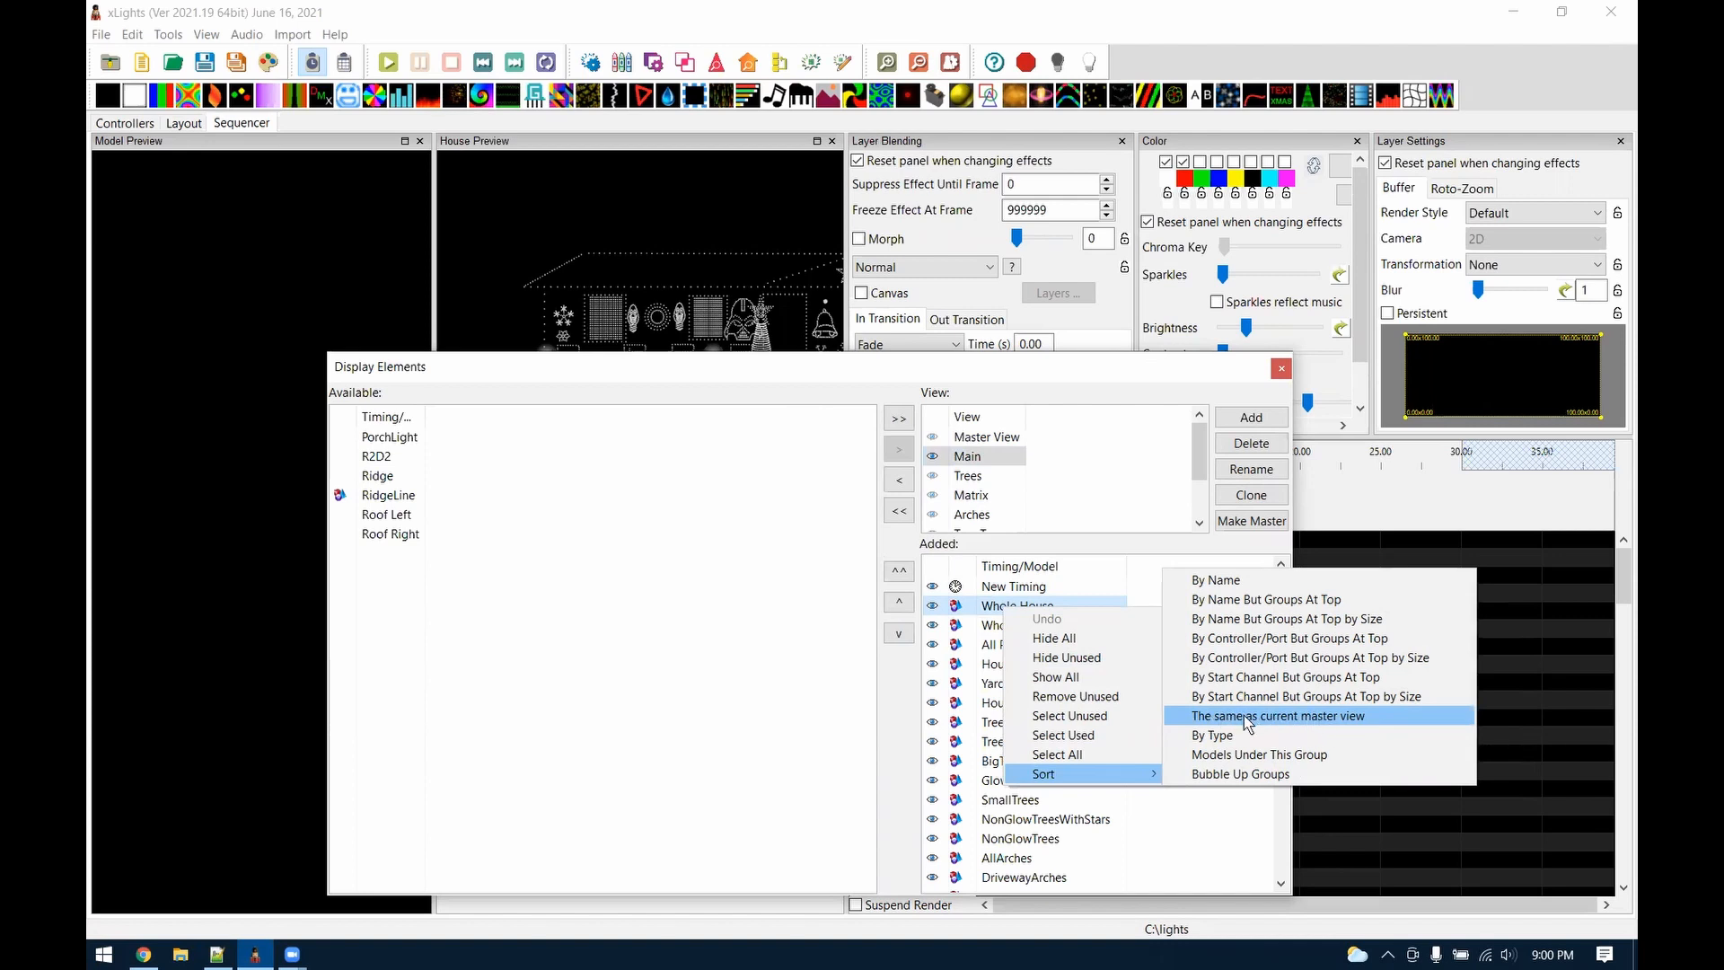
left_click(992, 375)
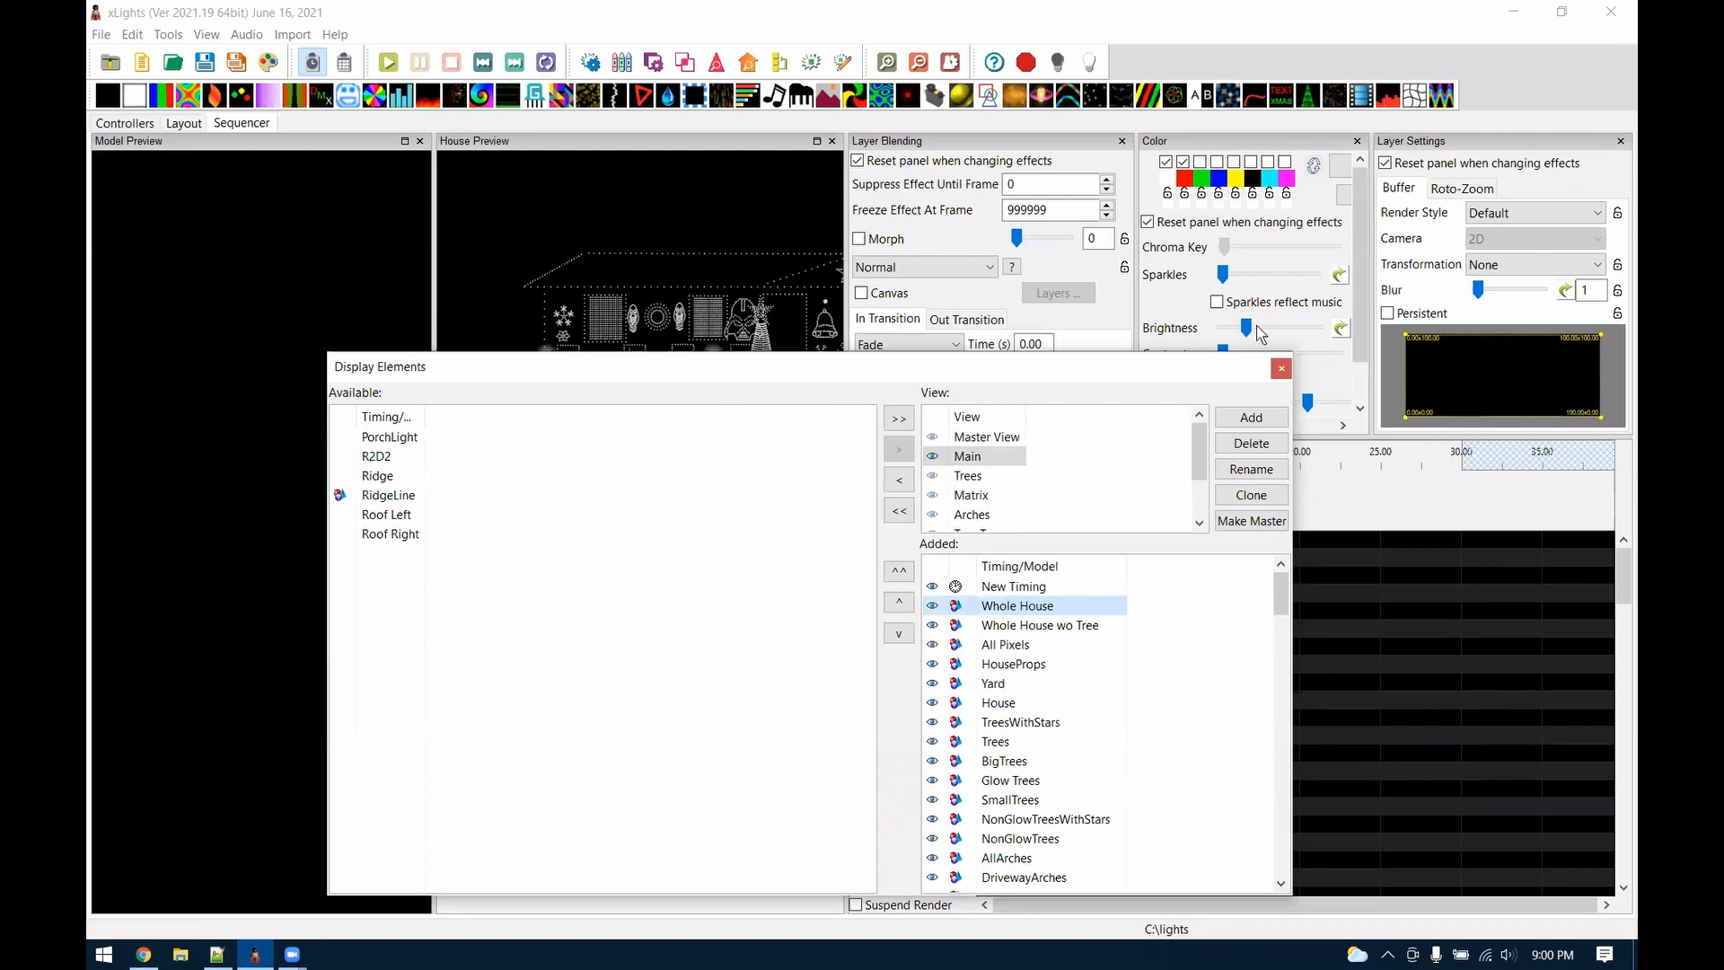
left_click(1281, 368)
Highlight the words "Singlestrand Effect" in the 2020.57 notes in Notepad++ and return to xLights
left_click(217, 954)
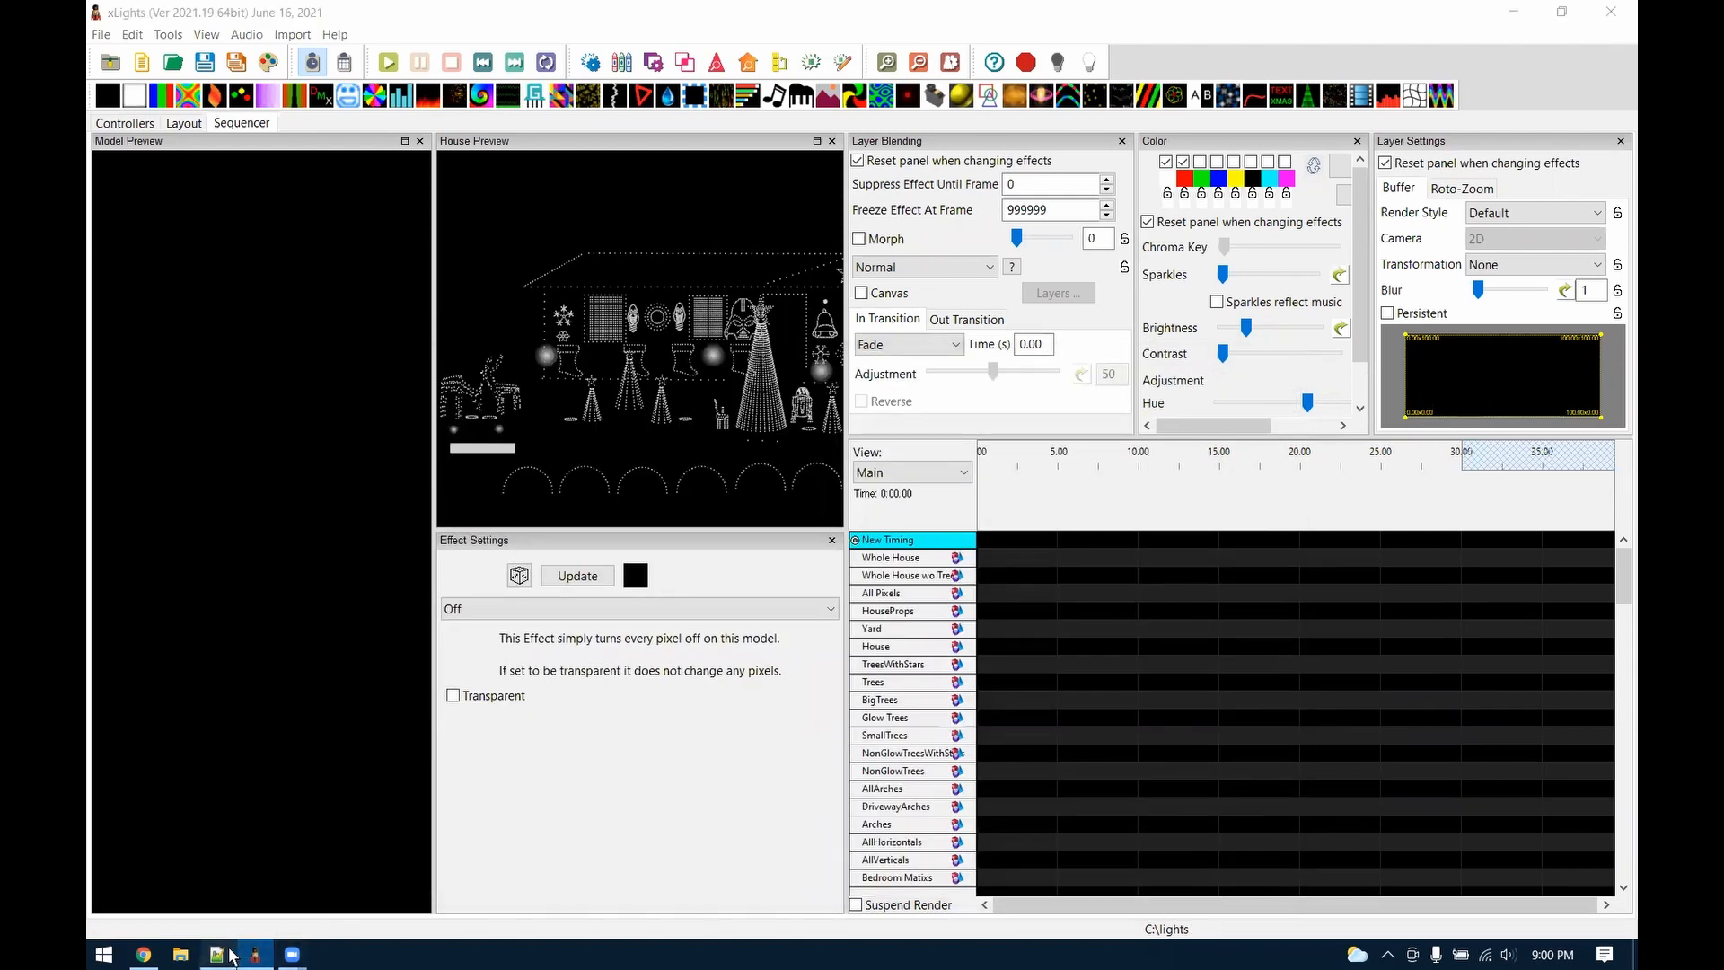
left_click_drag(425, 700, 580, 707)
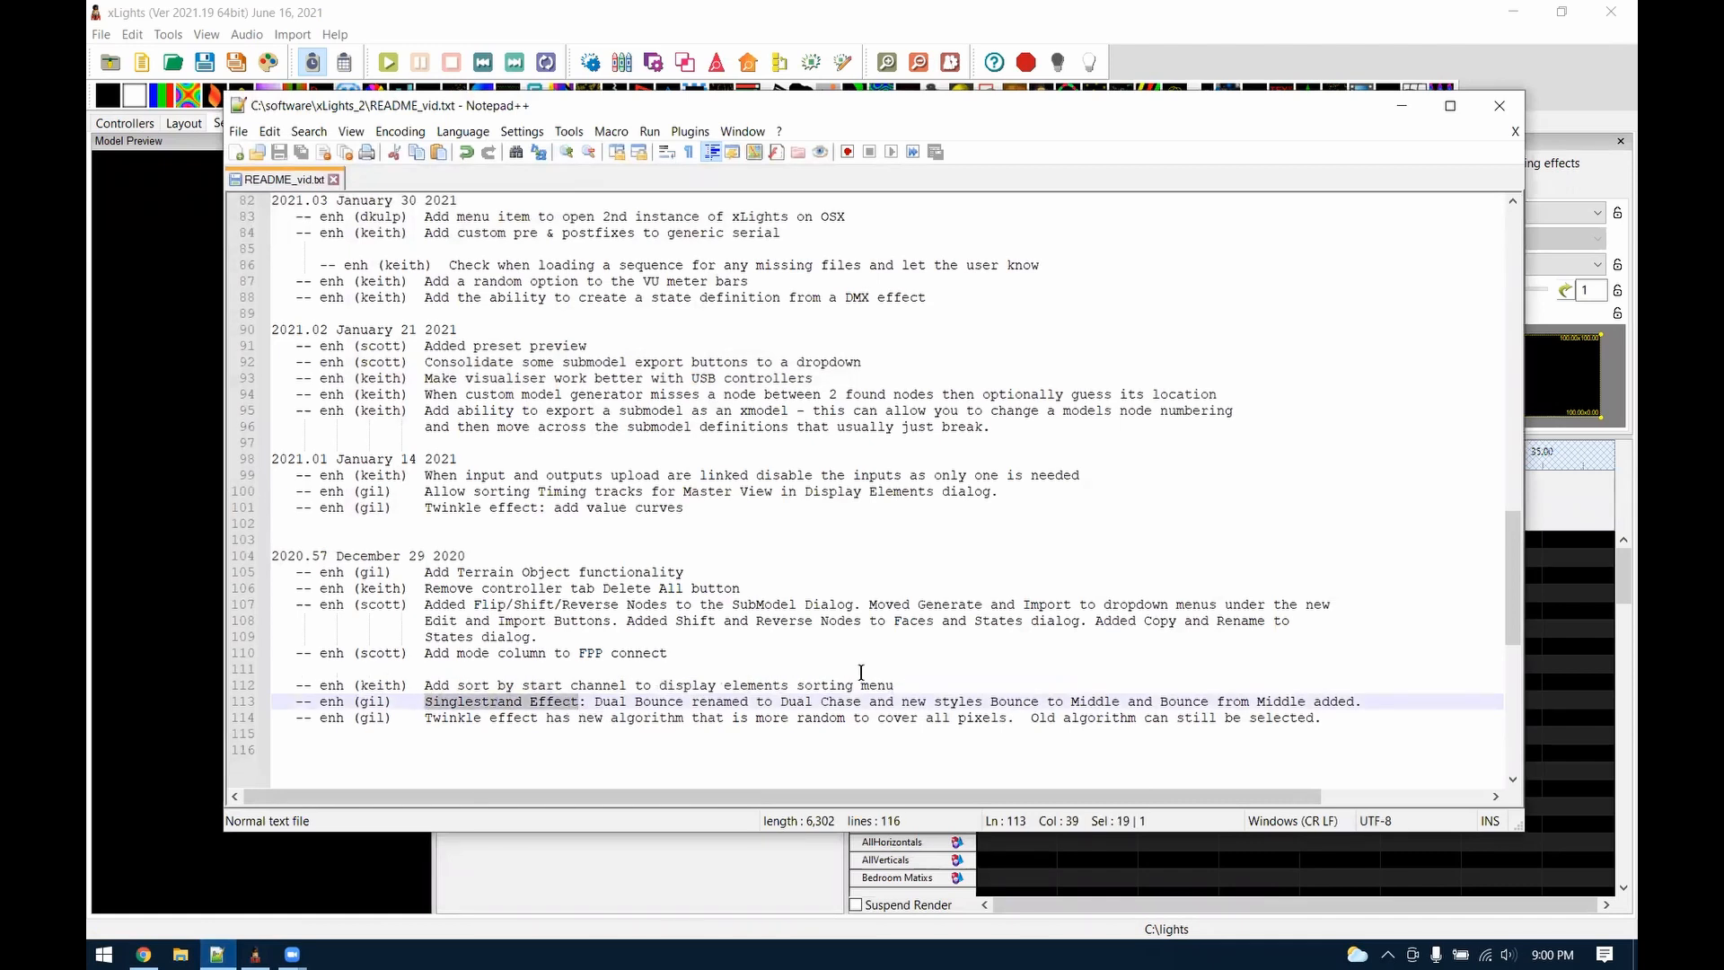
left_click(1401, 106)
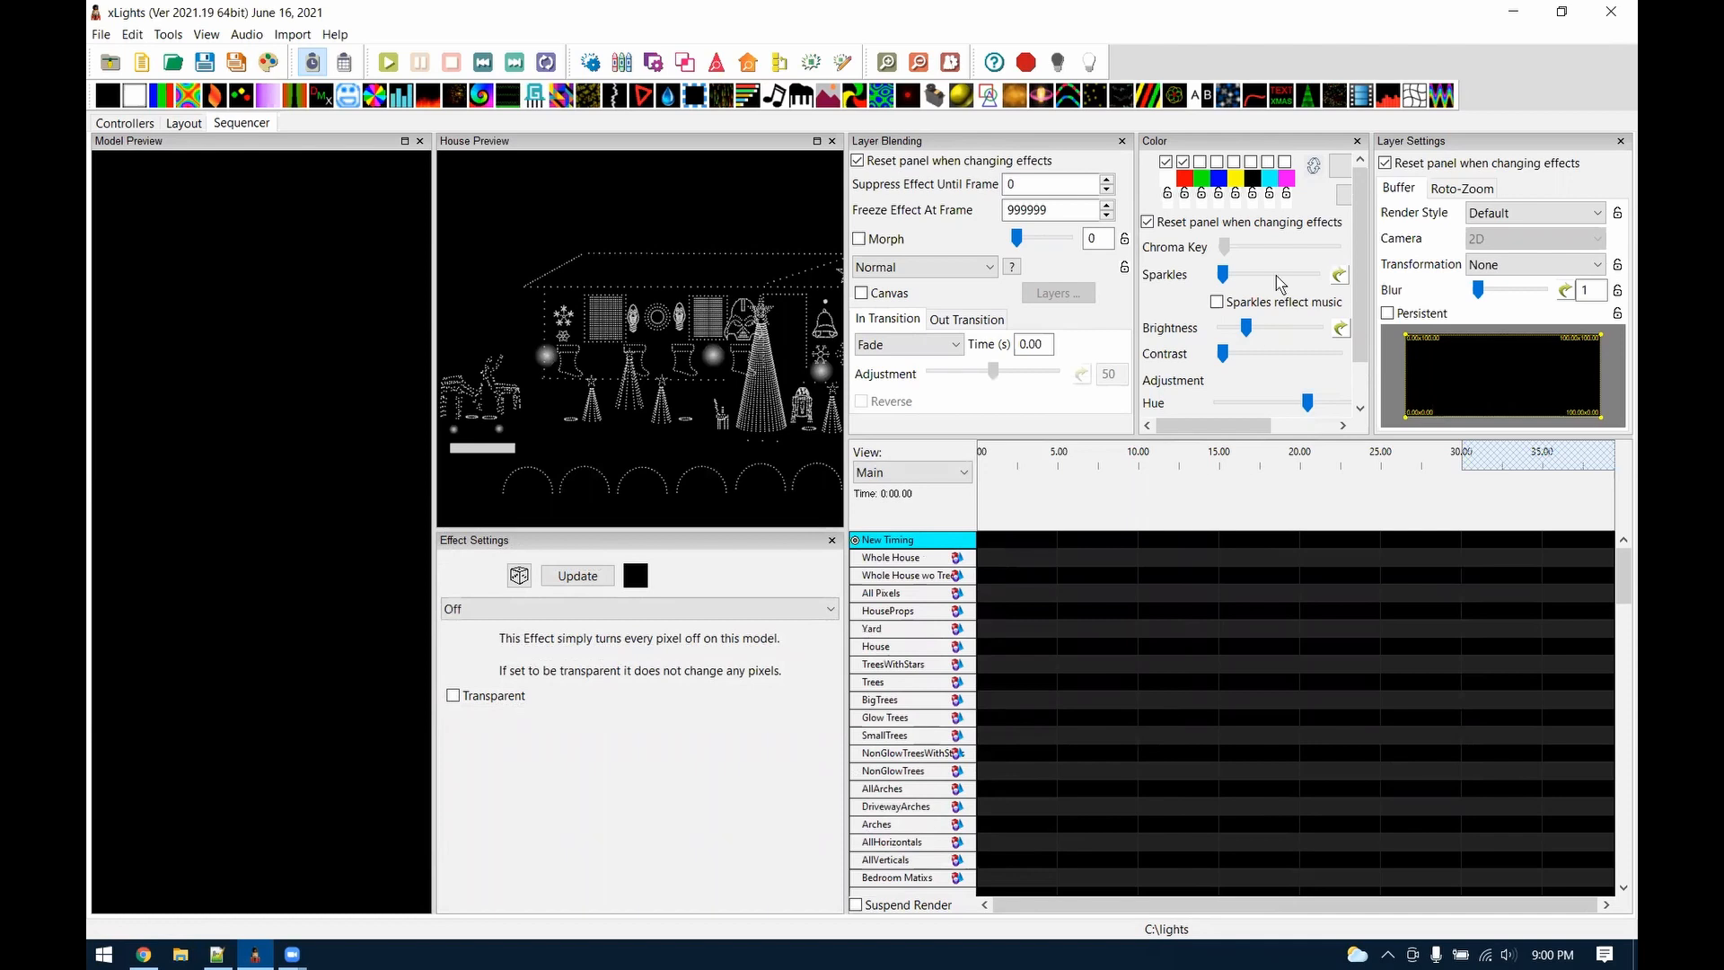
Place a Single Strand effect on the AllArches row with the Per Model Default render style, shortened to about 2.3 s
left_click_drag(1073, 93, 1116, 793)
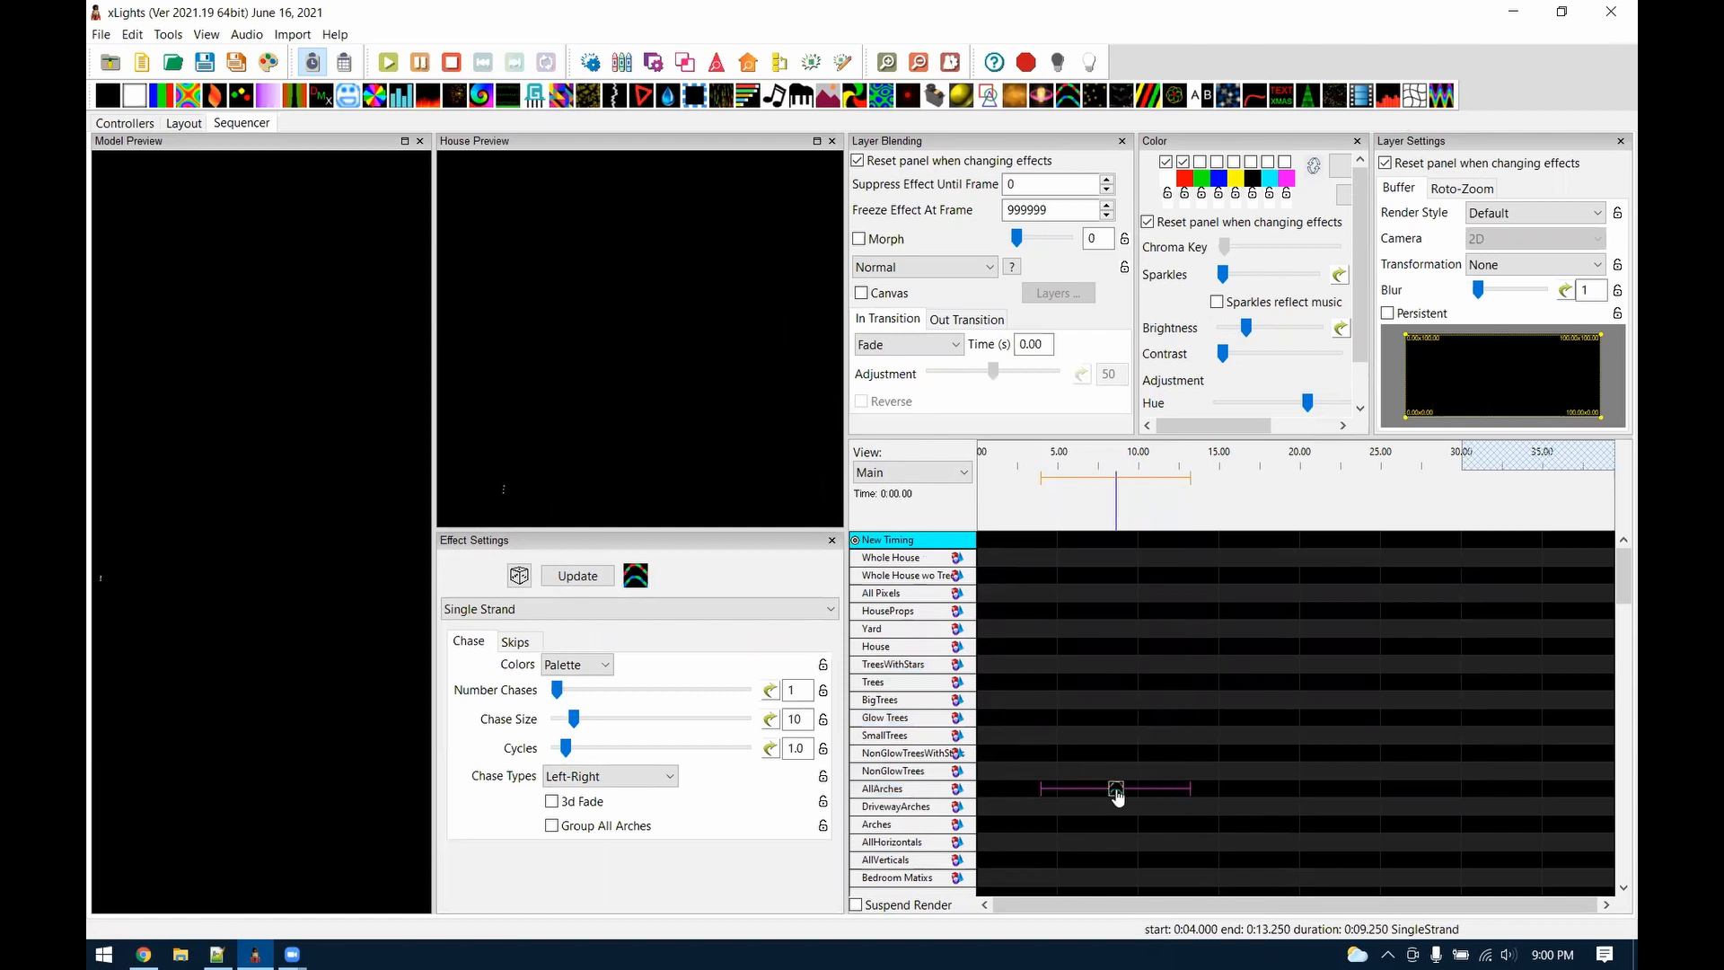
left_click(1488, 216)
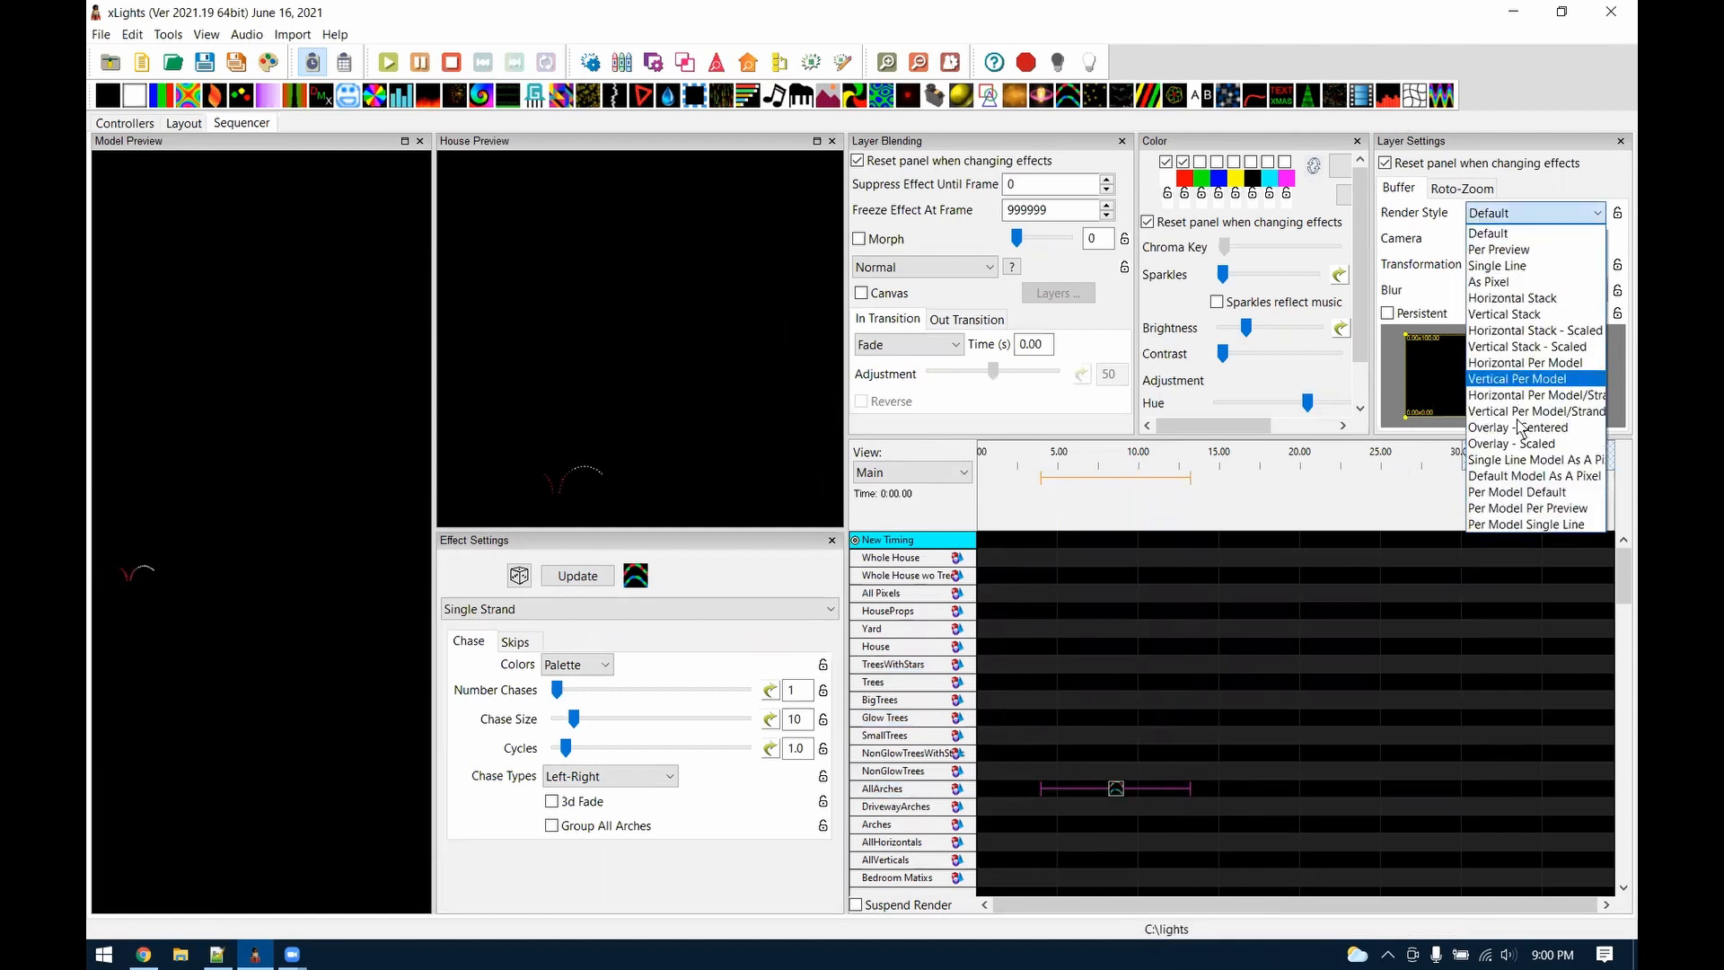
left_click(1566, 492)
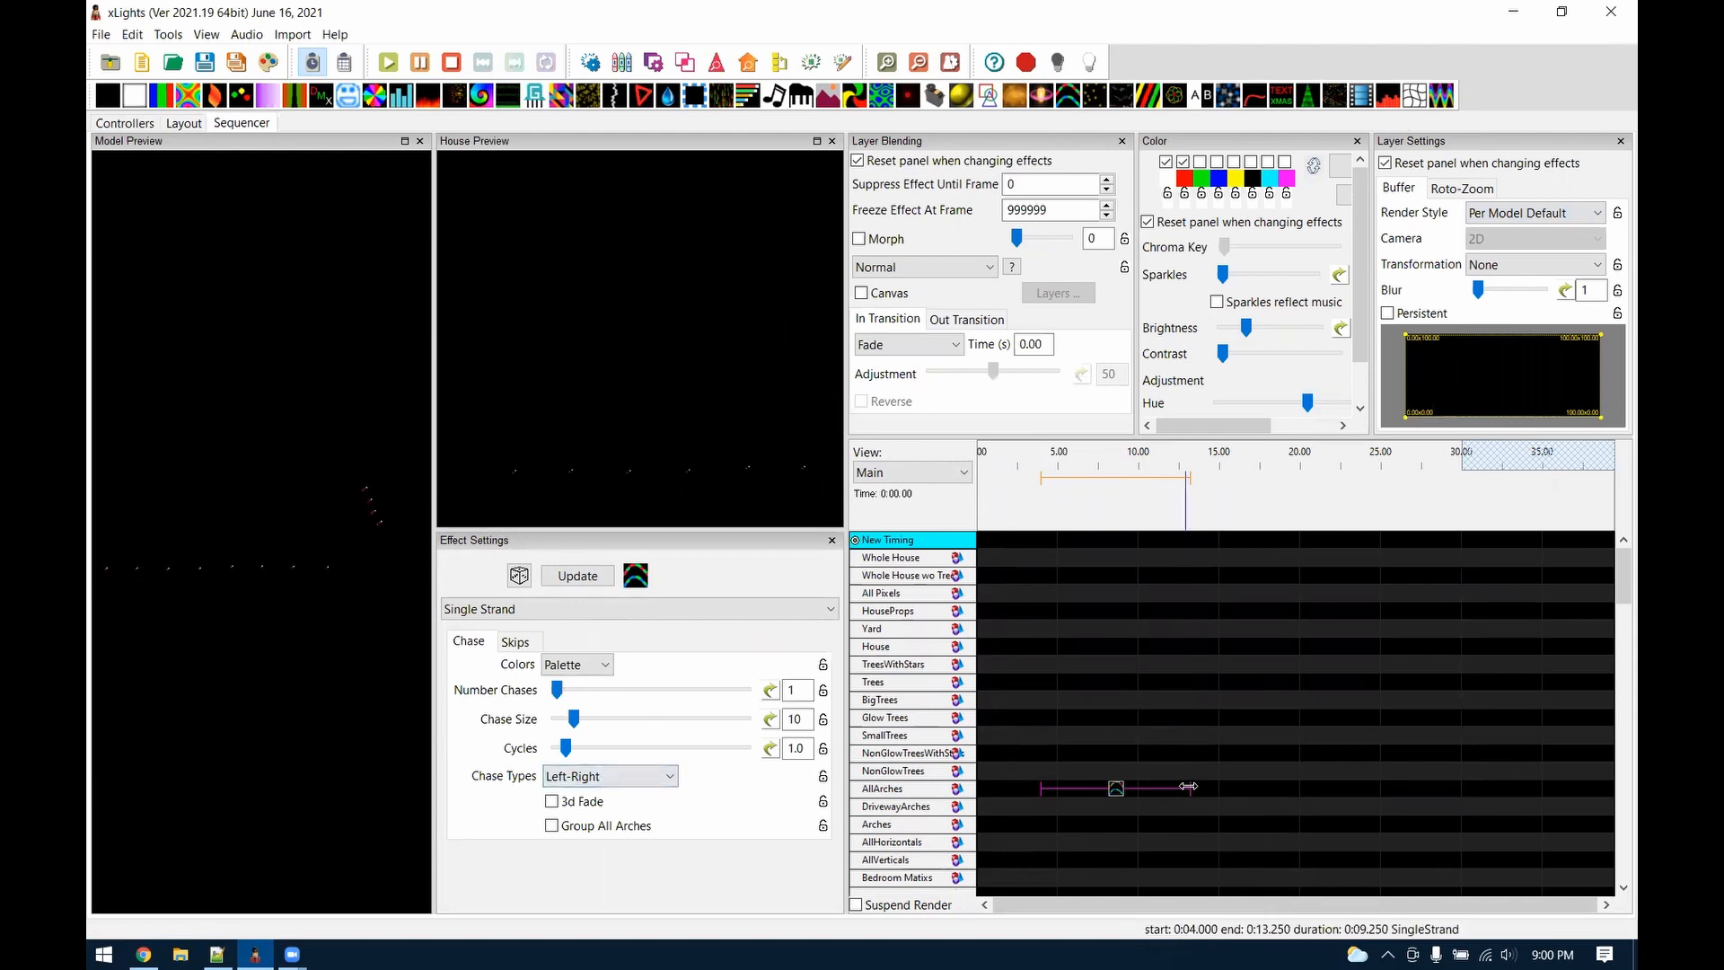
left_click_drag(1192, 790, 1078, 789)
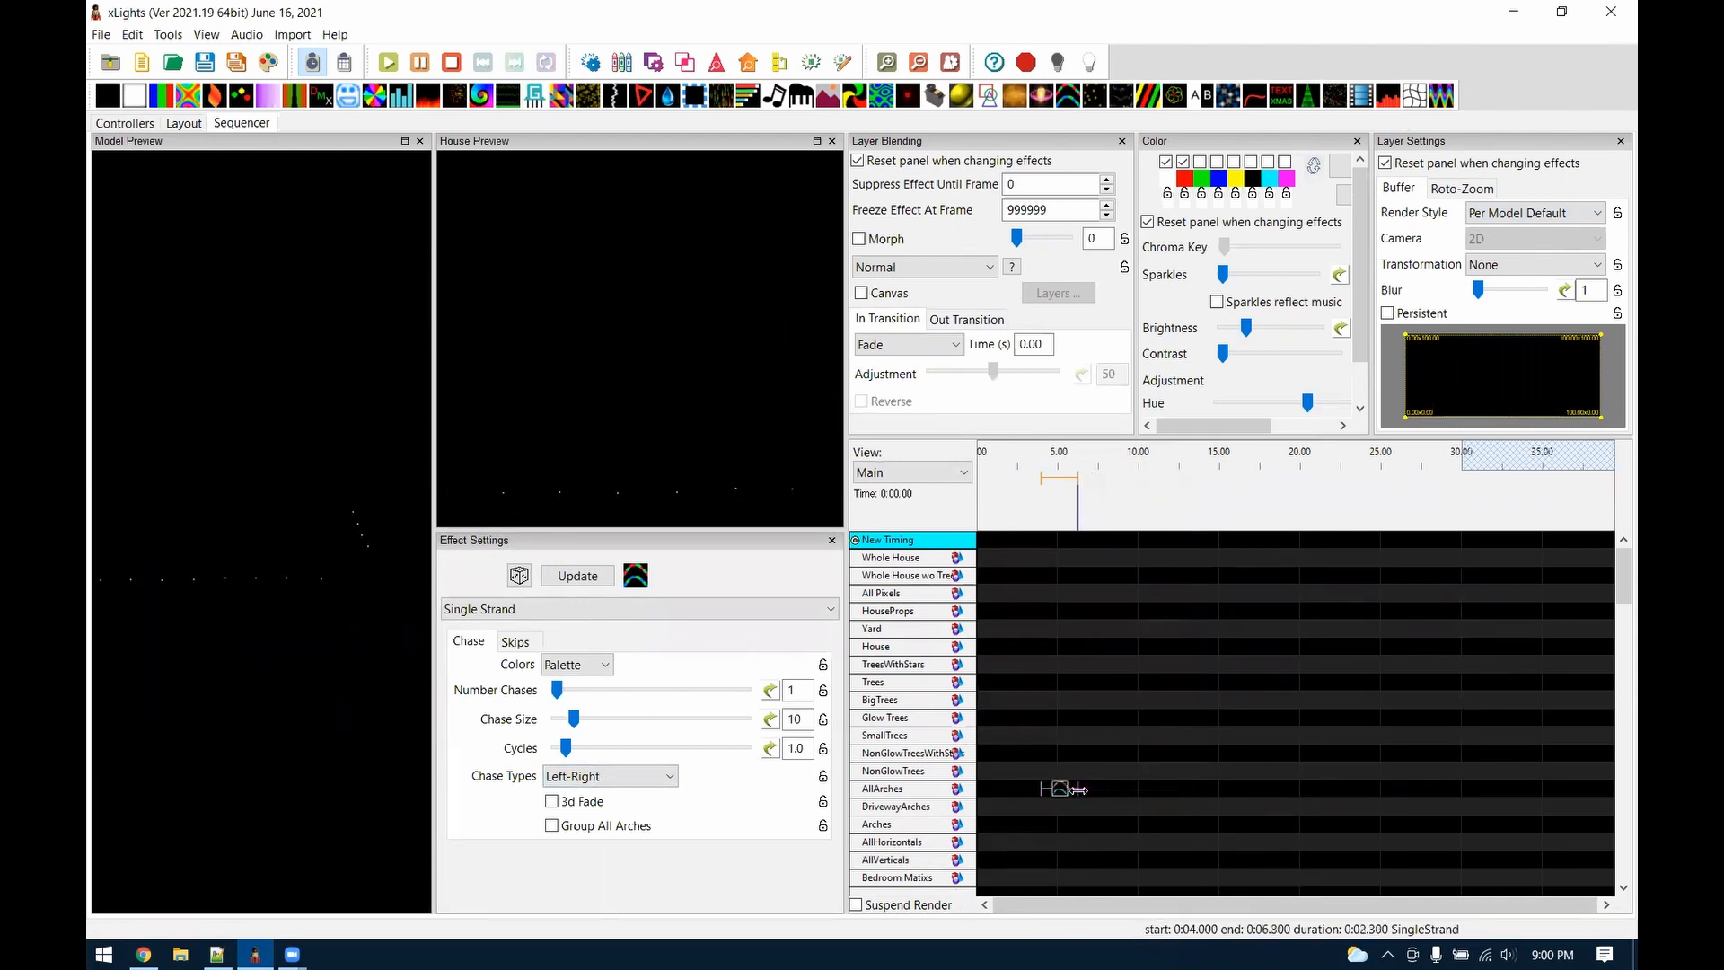
Set the Single Strand effect's chase type to Bounce to Middle, and switch it to Bounce from Middle
left_click(589, 776)
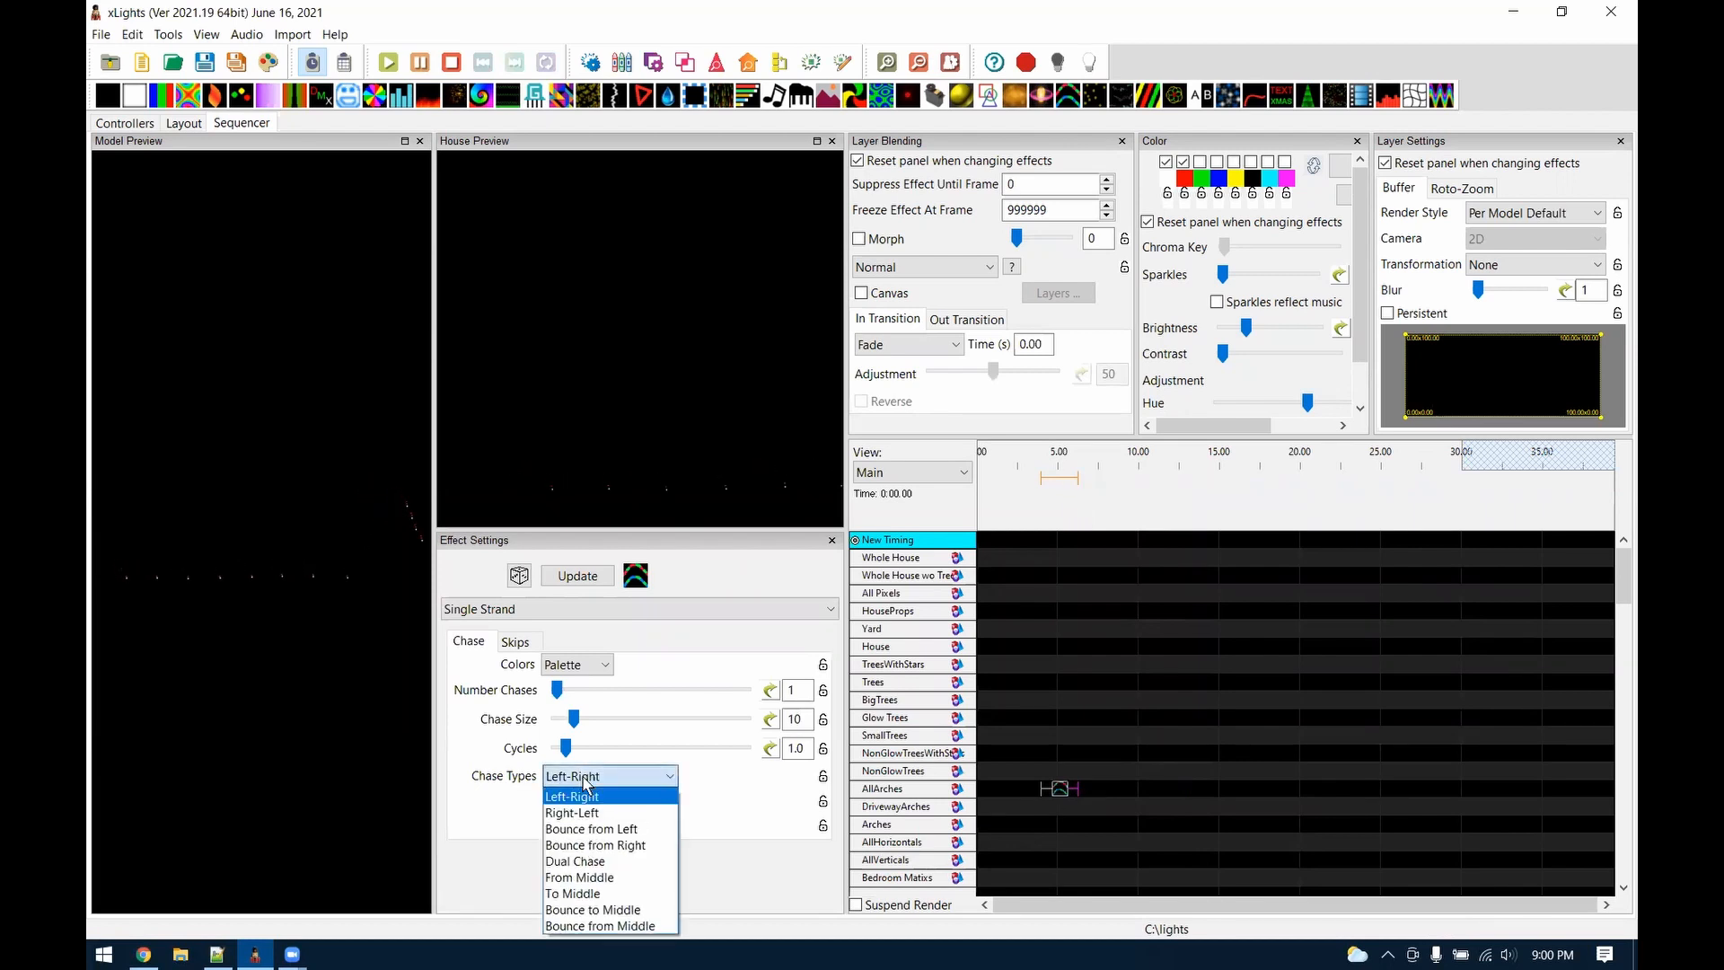
left_click(618, 909)
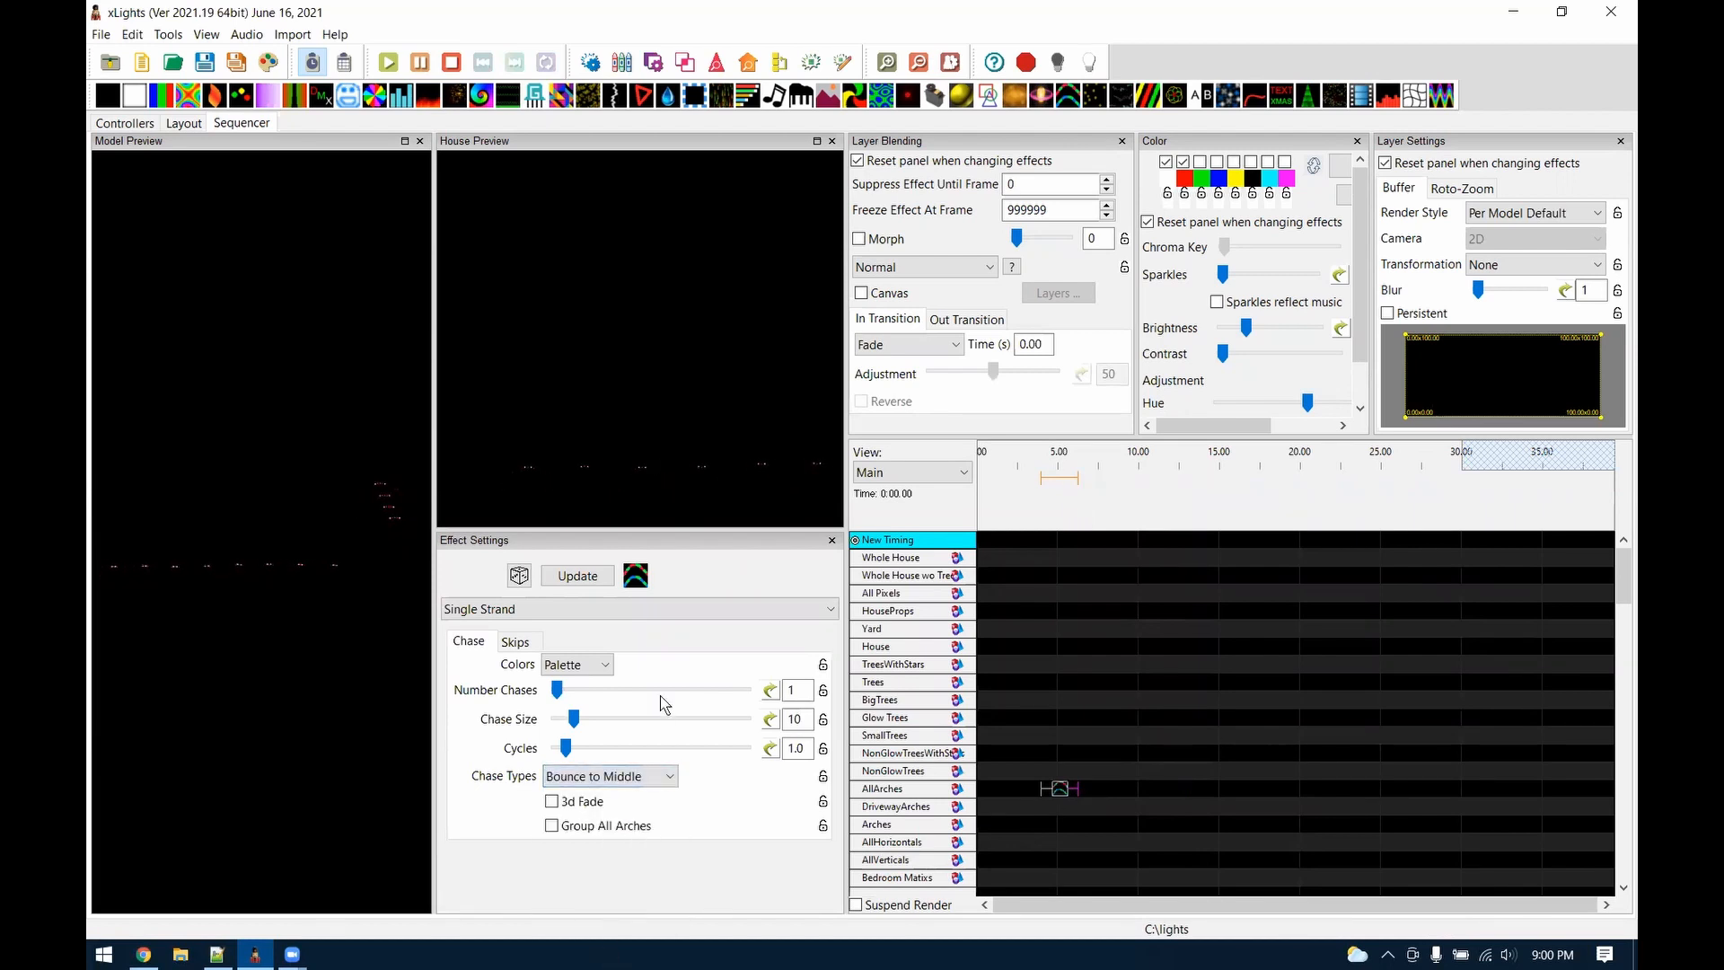
left_click(621, 777)
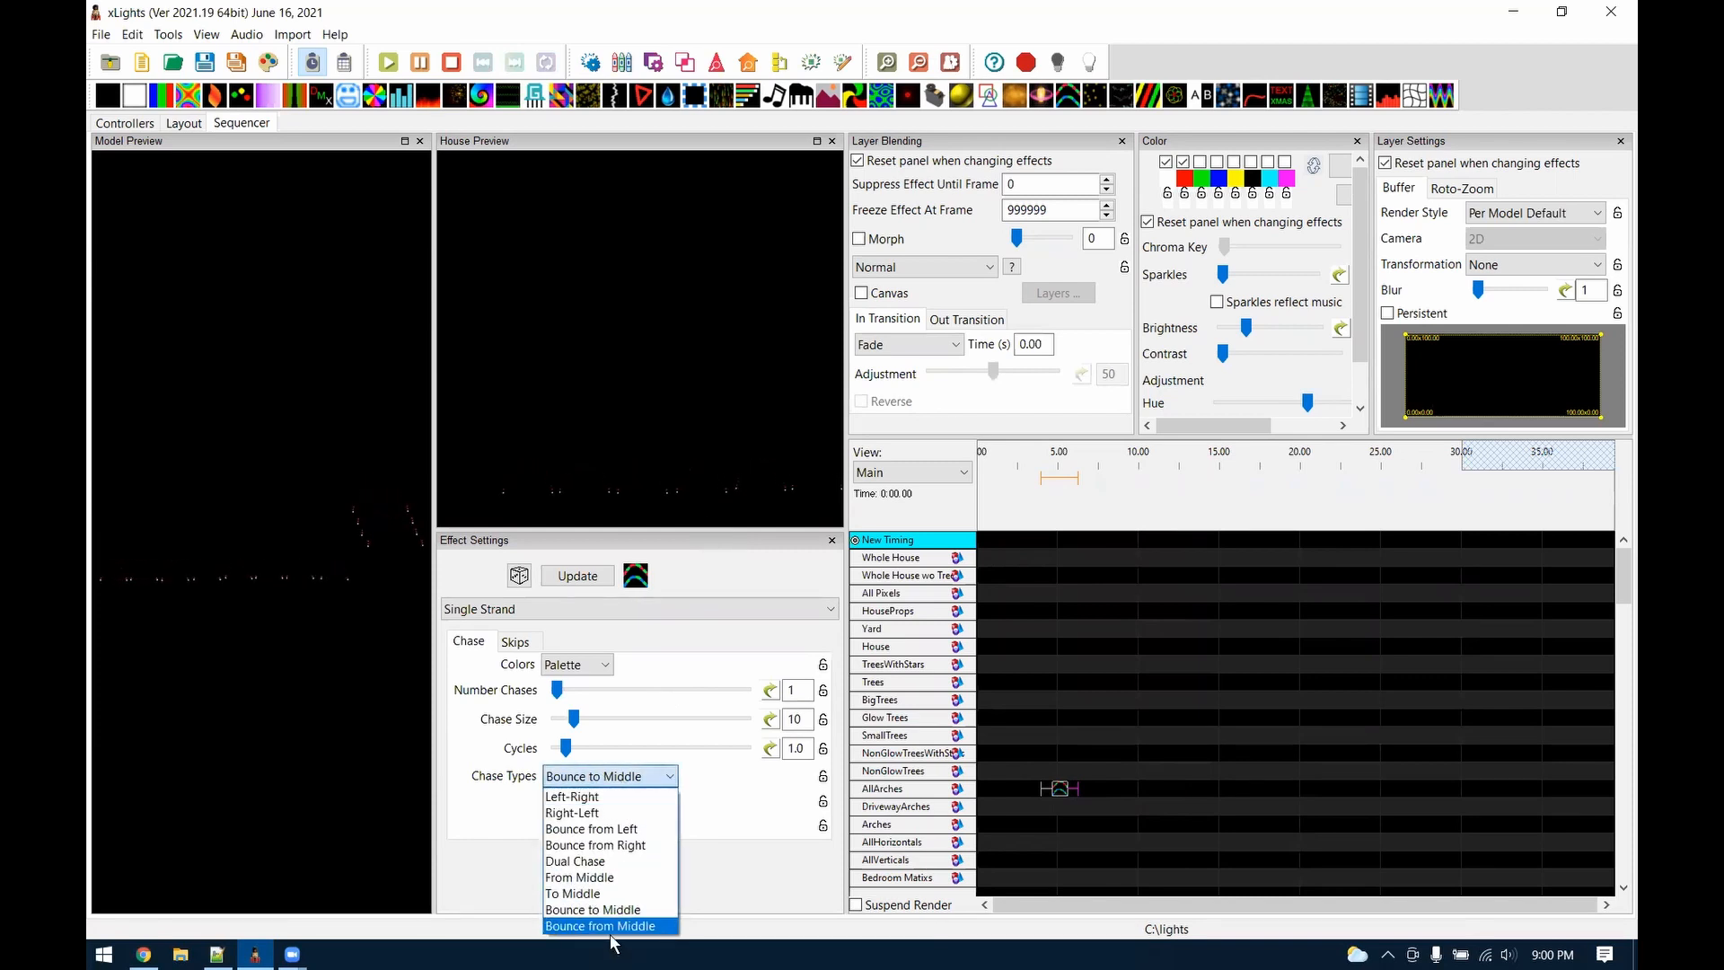
left_click(614, 930)
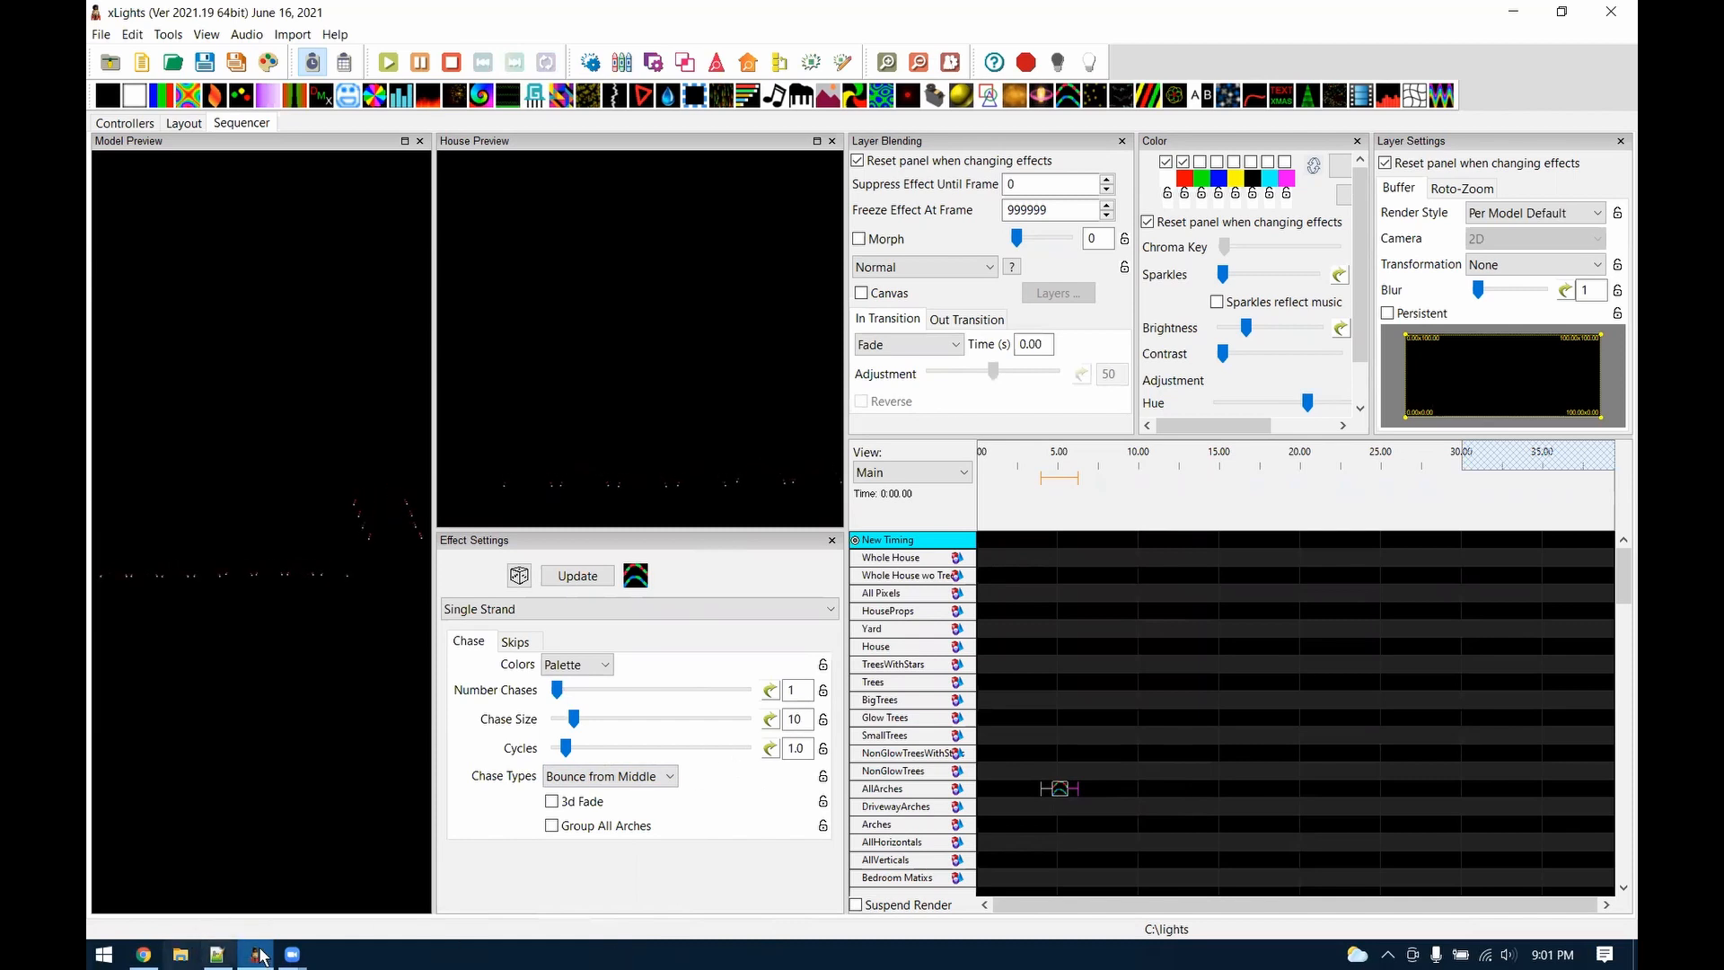
Switch to Notepad++ and put the cursor on the note about the Twinkle effect's new algorithm
left_click(216, 954)
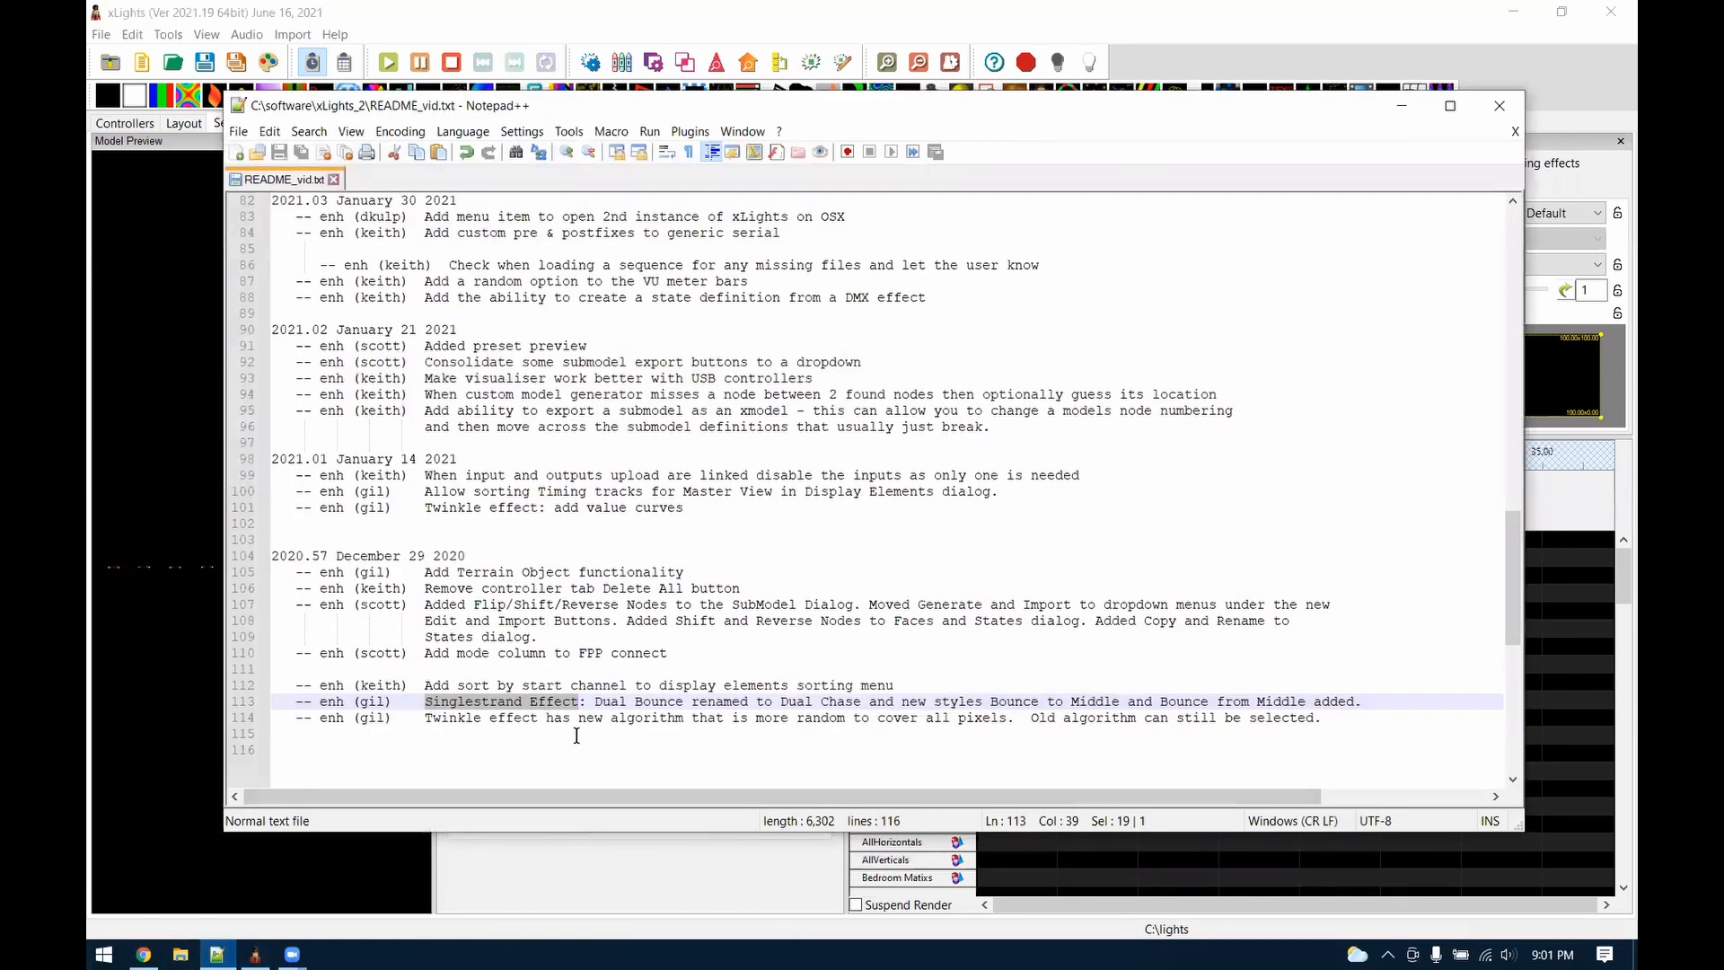
left_click(590, 718)
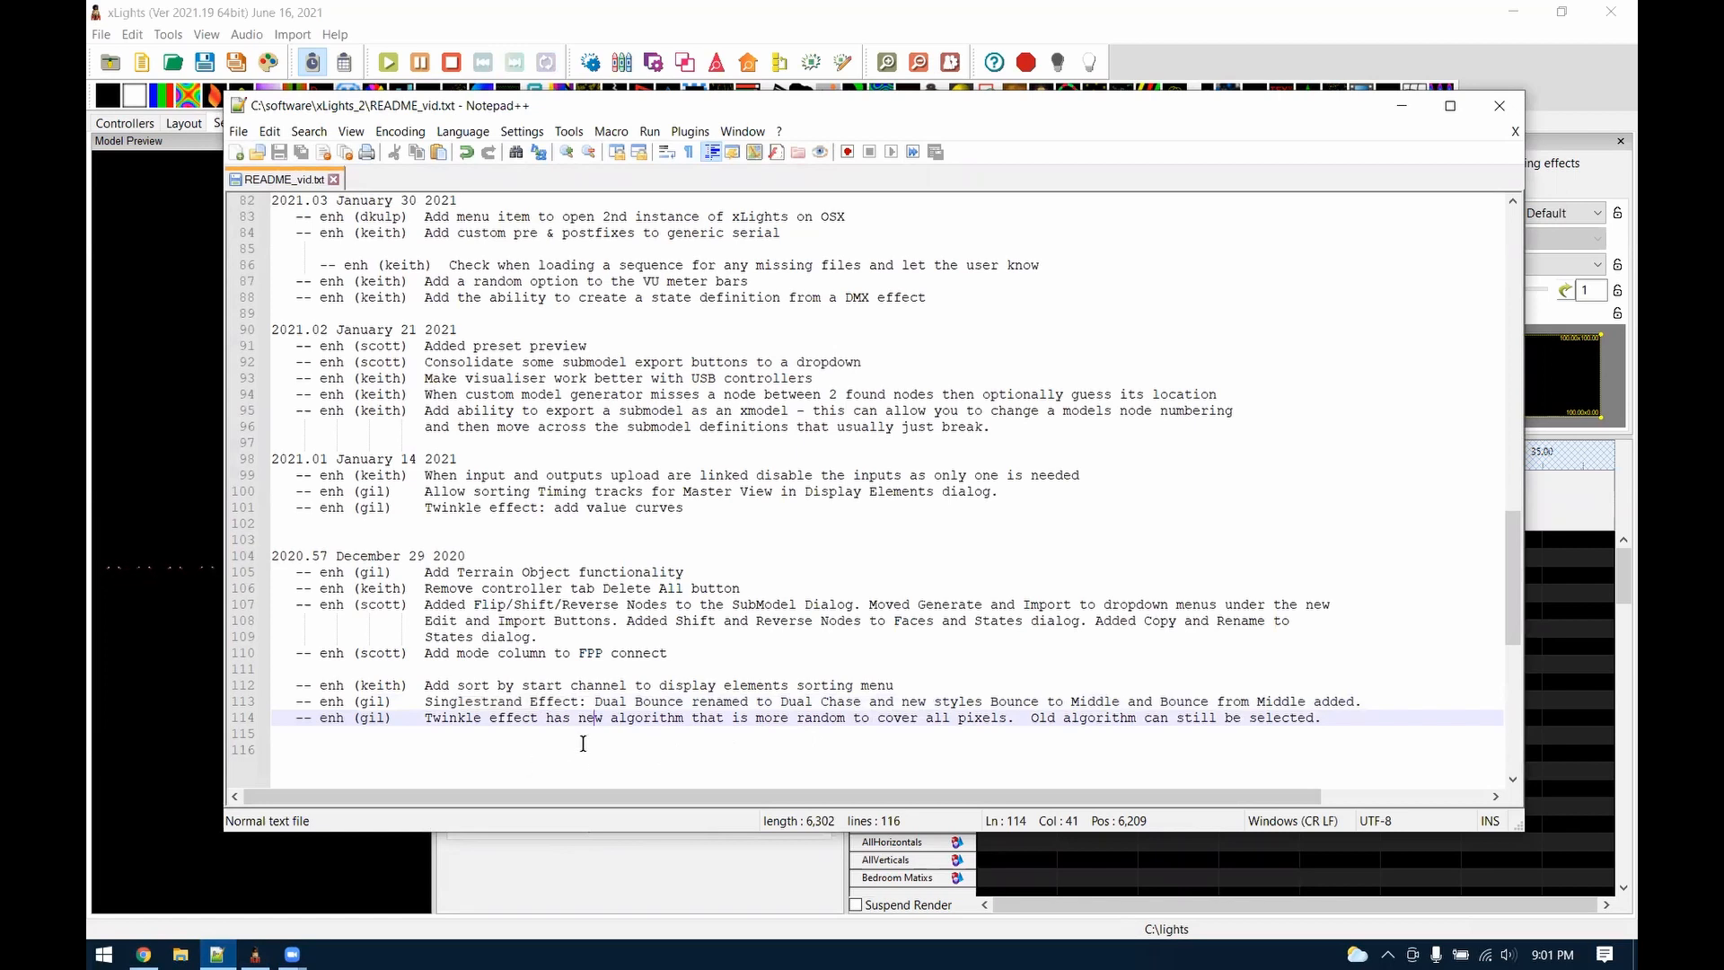
Return to xLights, delete the Single Strand effect and add a Twinkle effect to the Bedroom Matixs row
left_click(1400, 106)
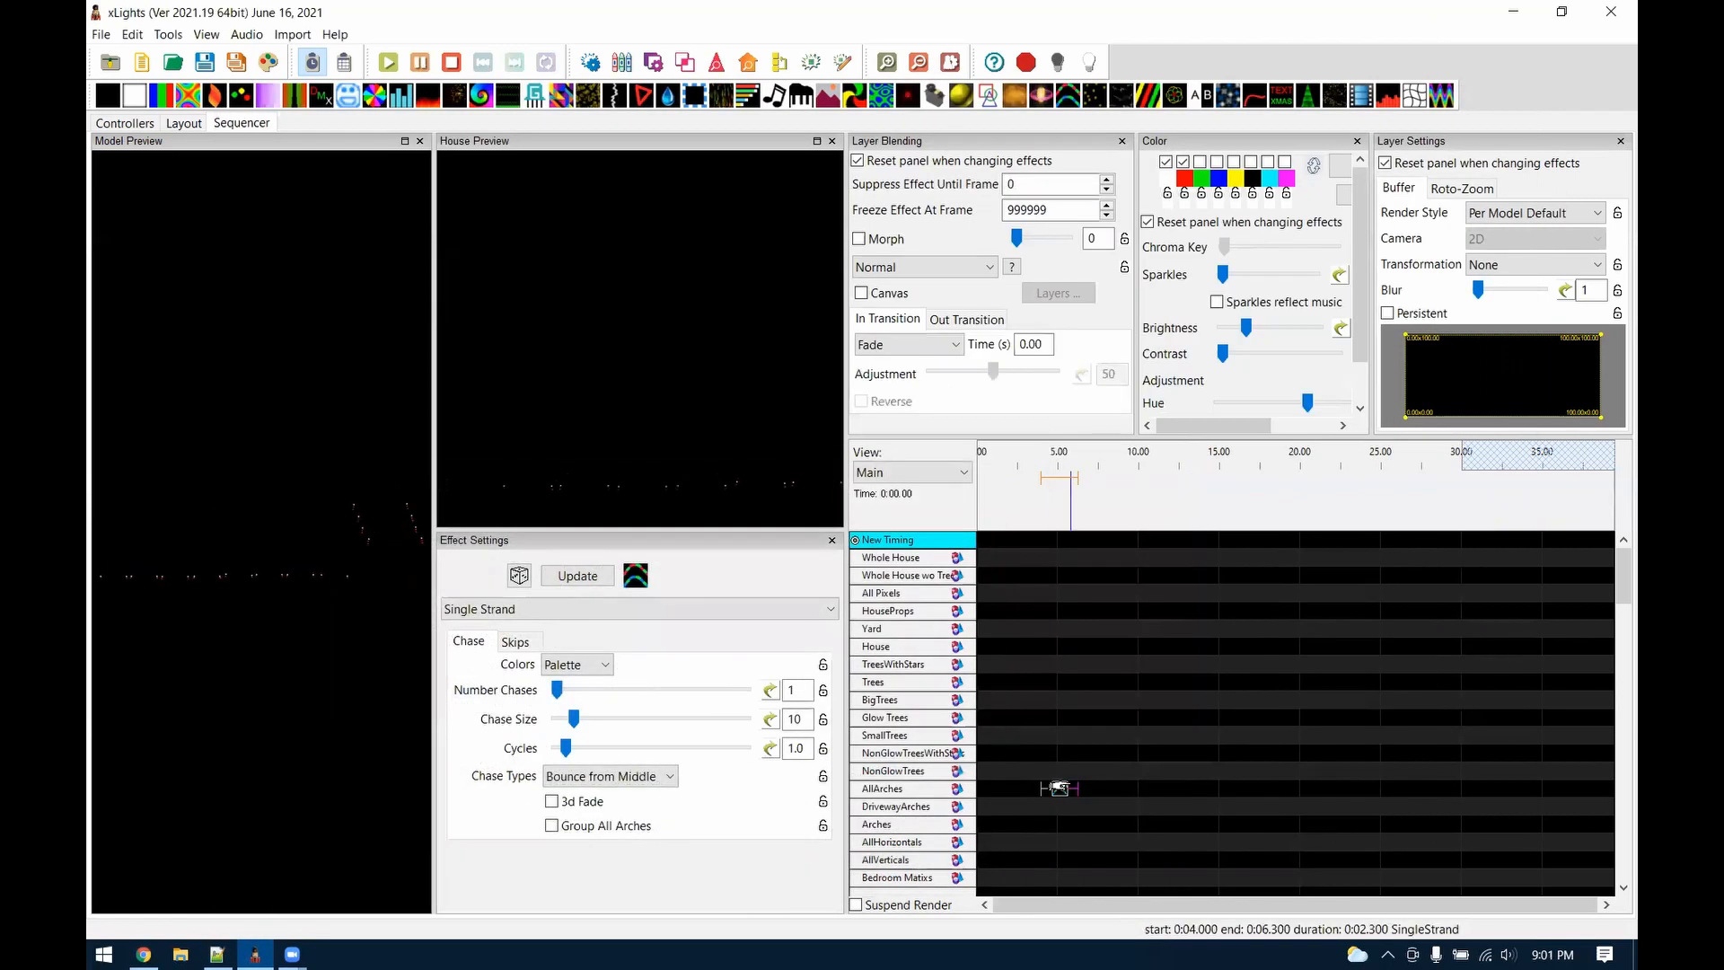
key("Delete")
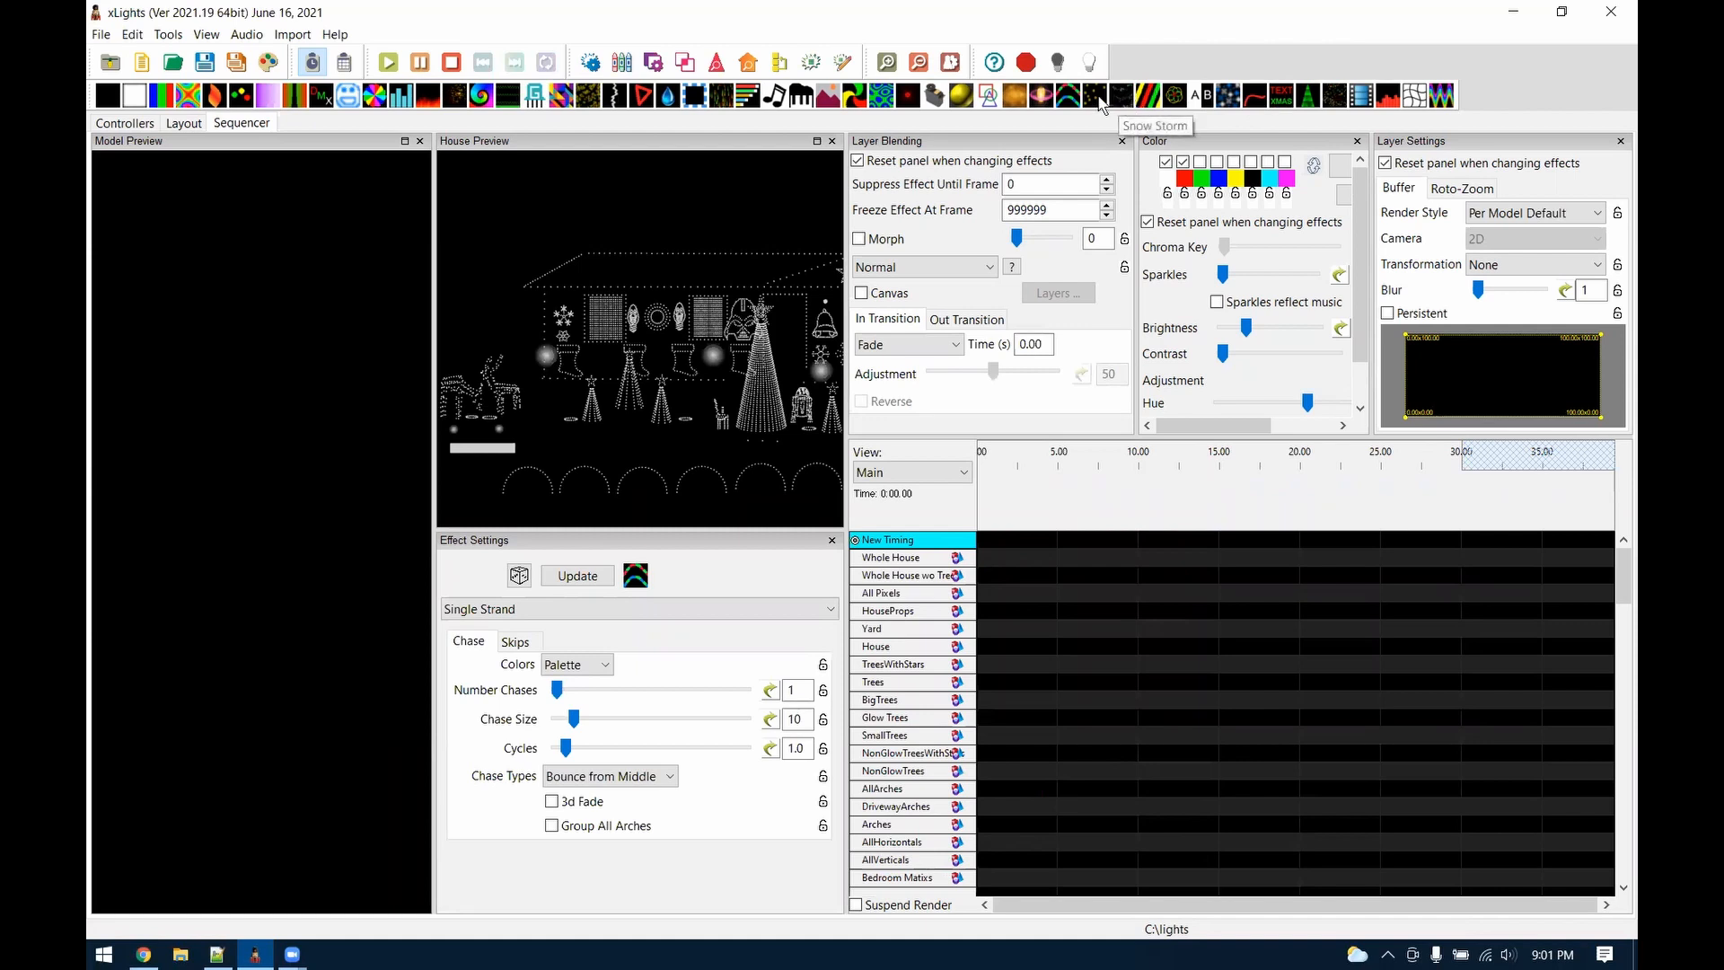
left_click_drag(1338, 97, 1085, 880)
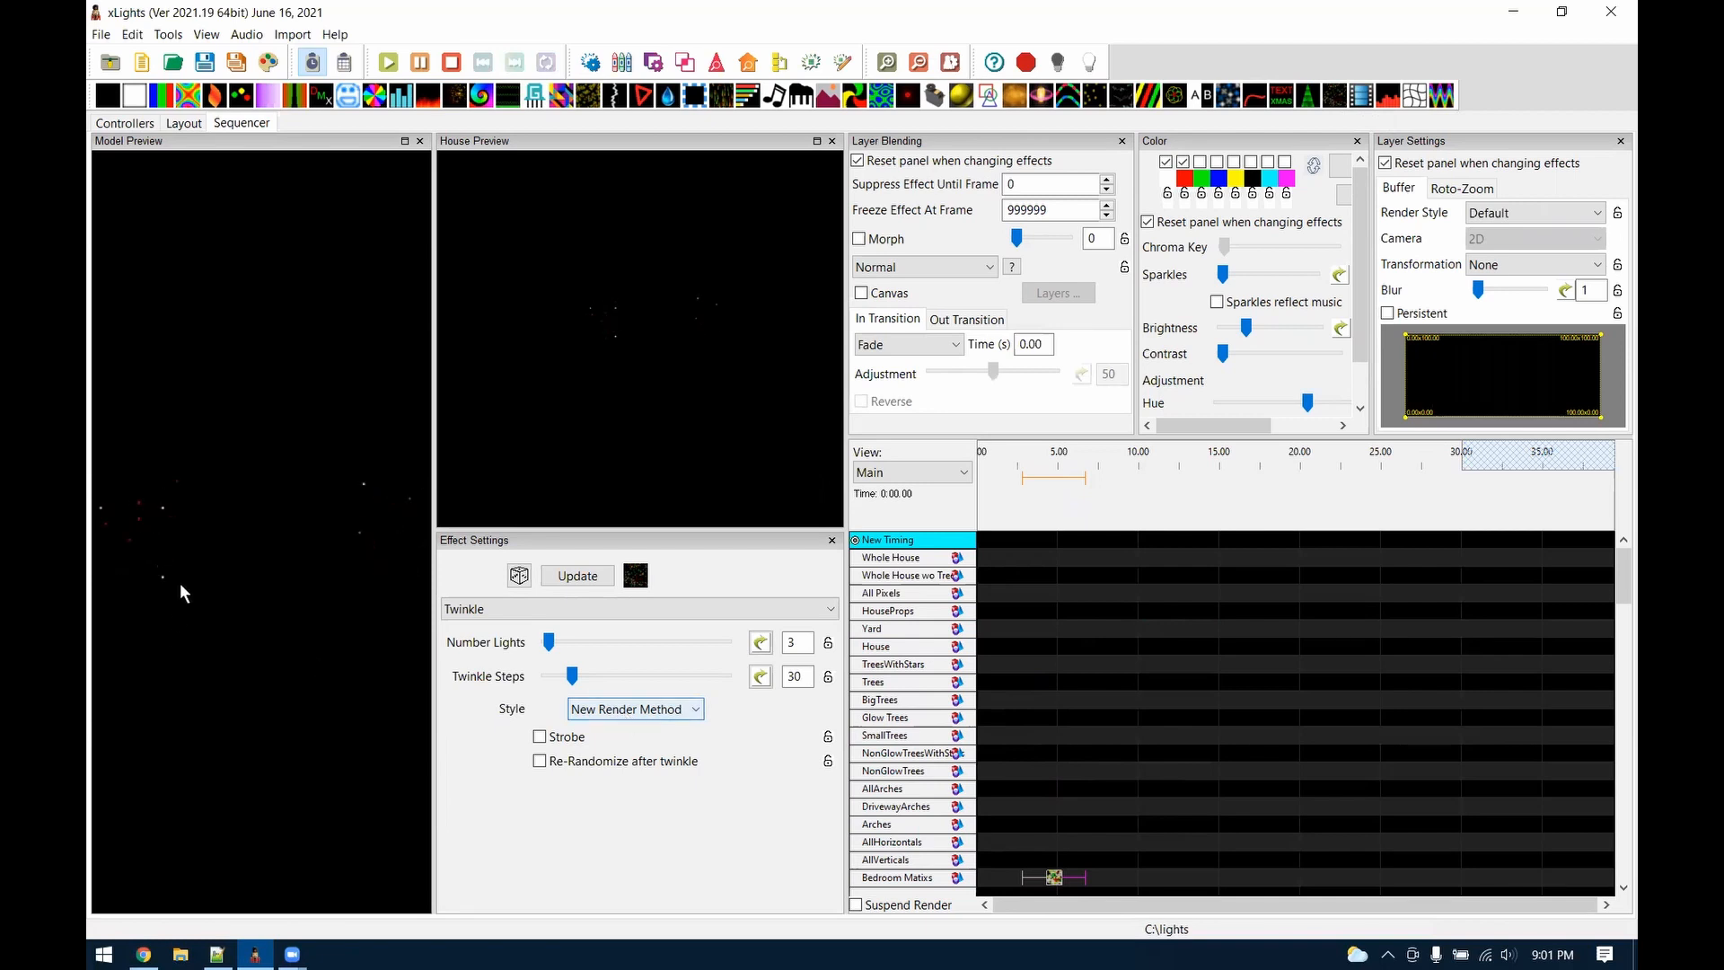
Try the Old Render Method style on the Twinkle effect and set it back to New Render Method
left_click(638, 711)
left_click(623, 745)
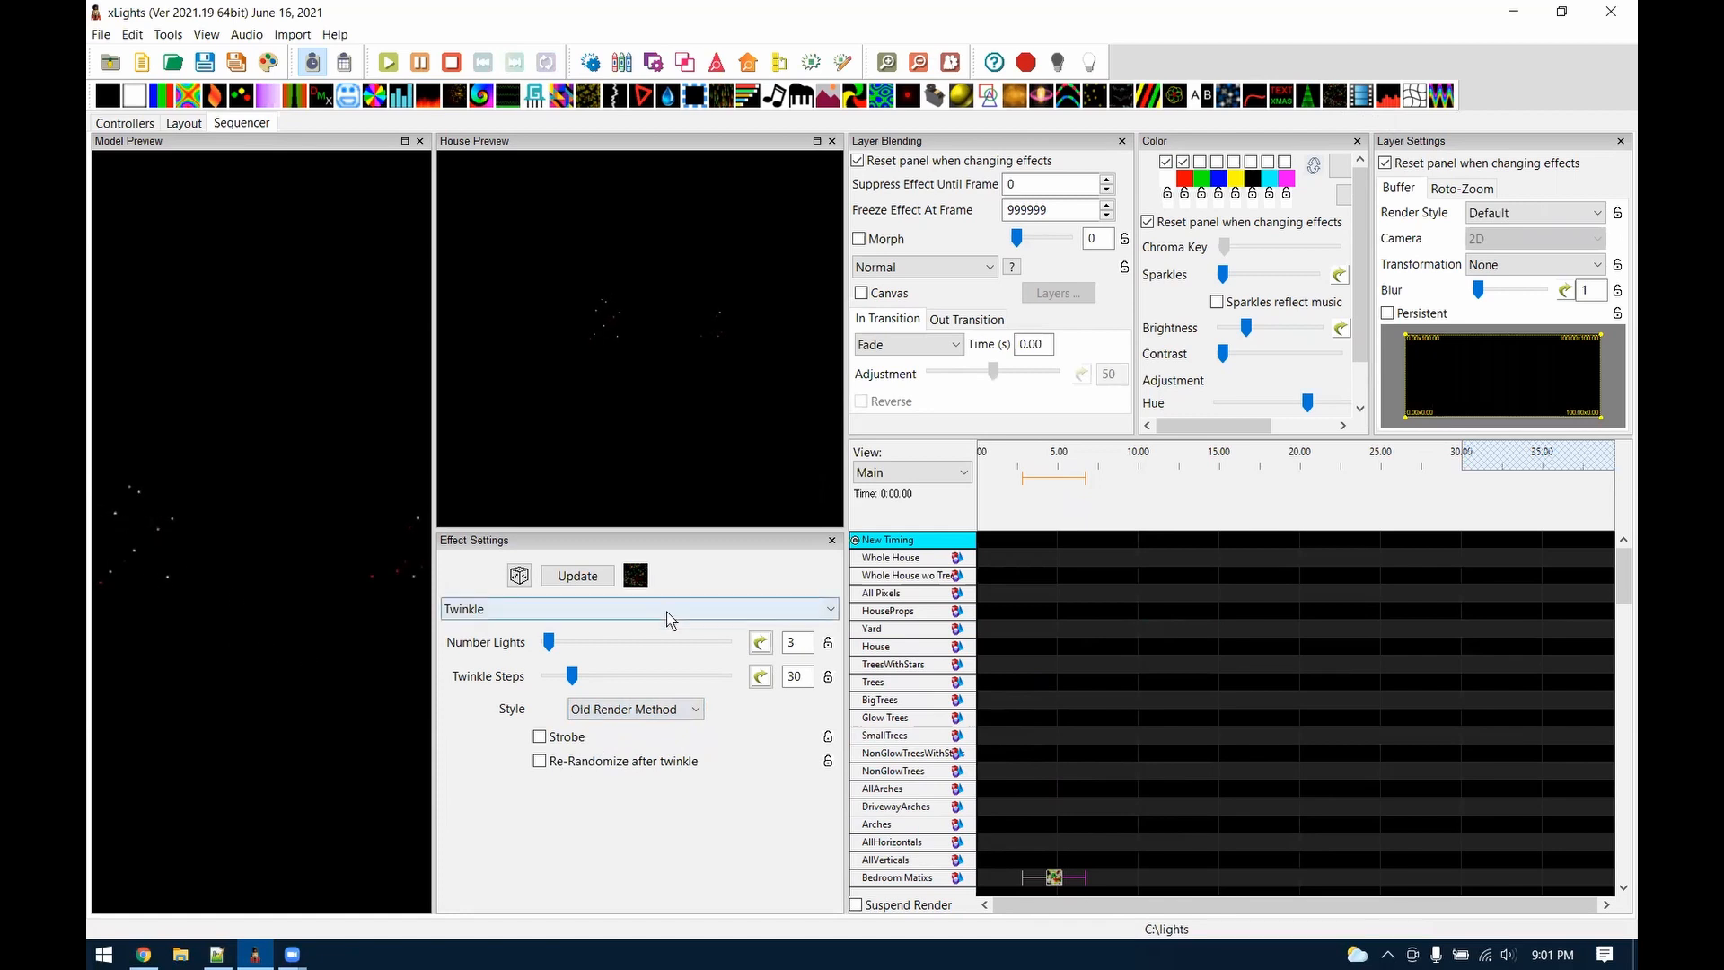
left_click(637, 710)
left_click(613, 747)
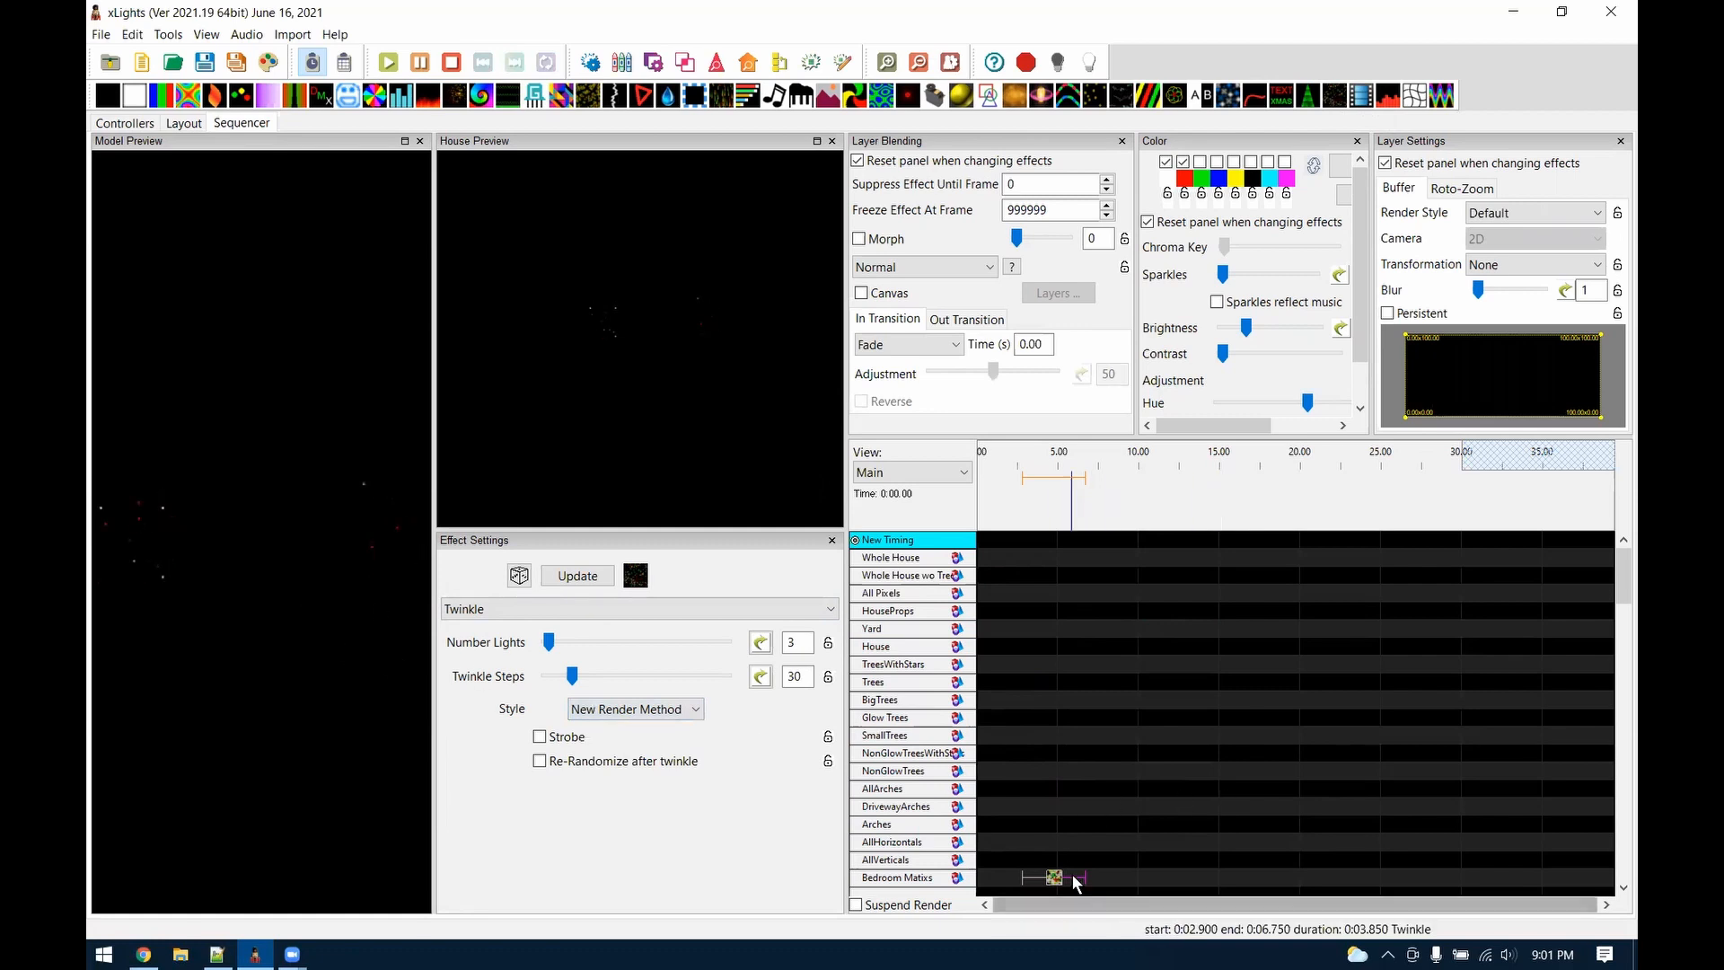
left_click(613, 717)
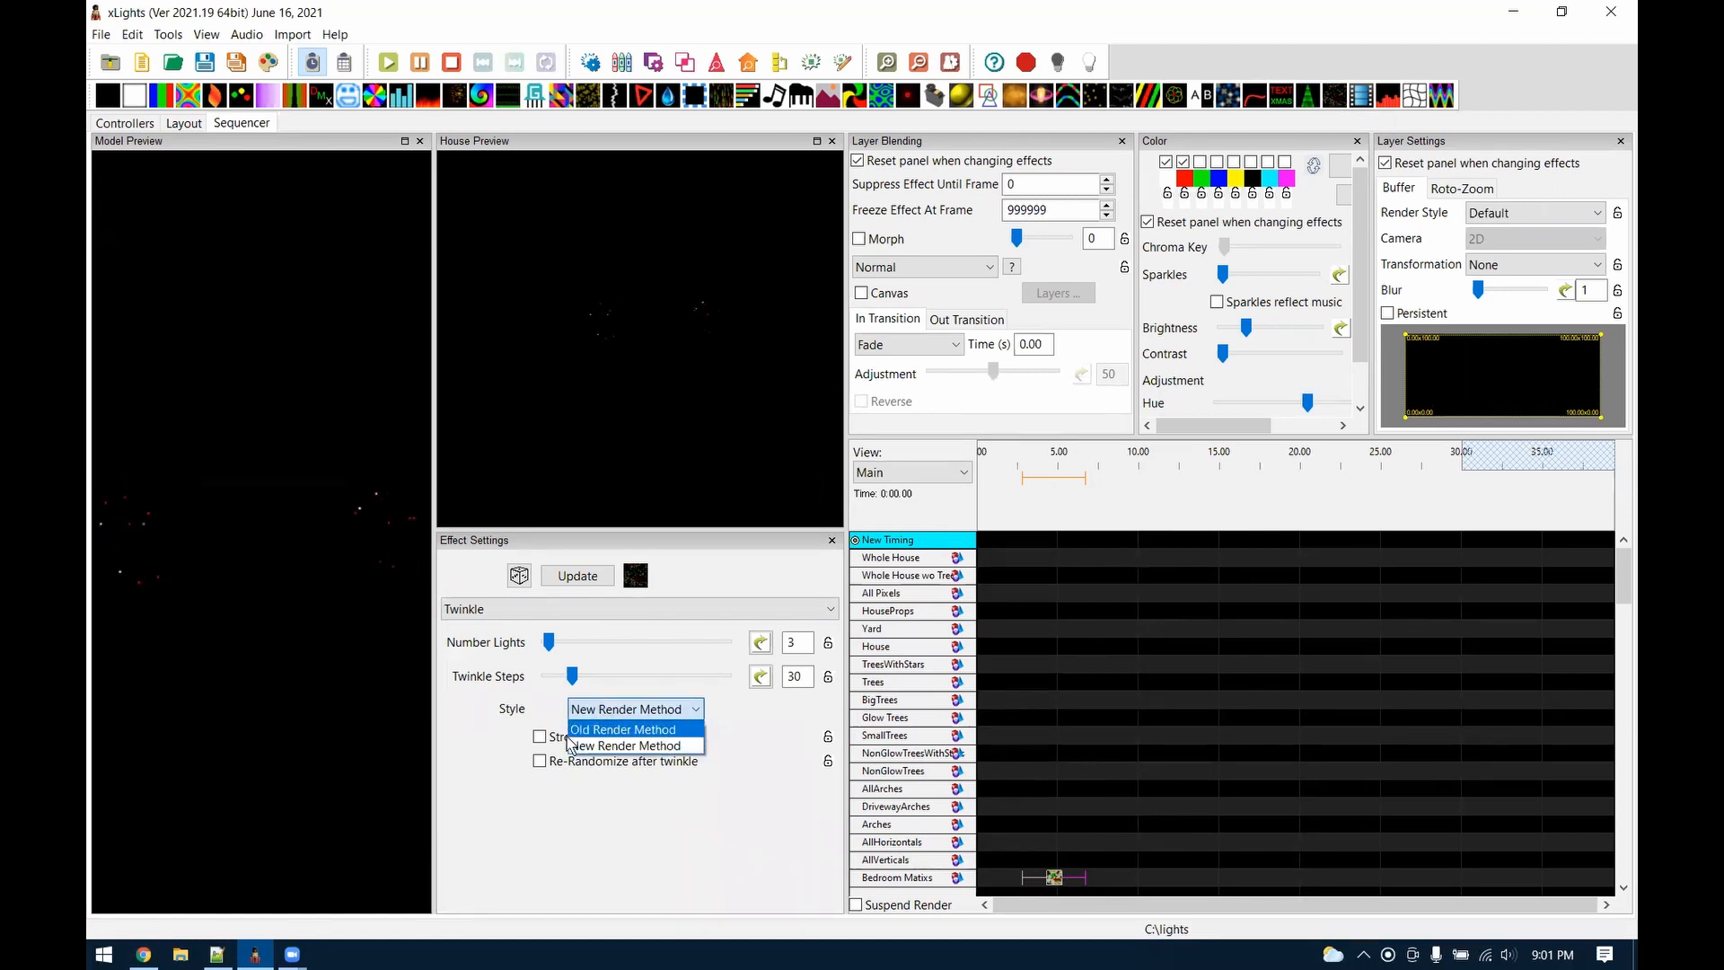
left_click(620, 714)
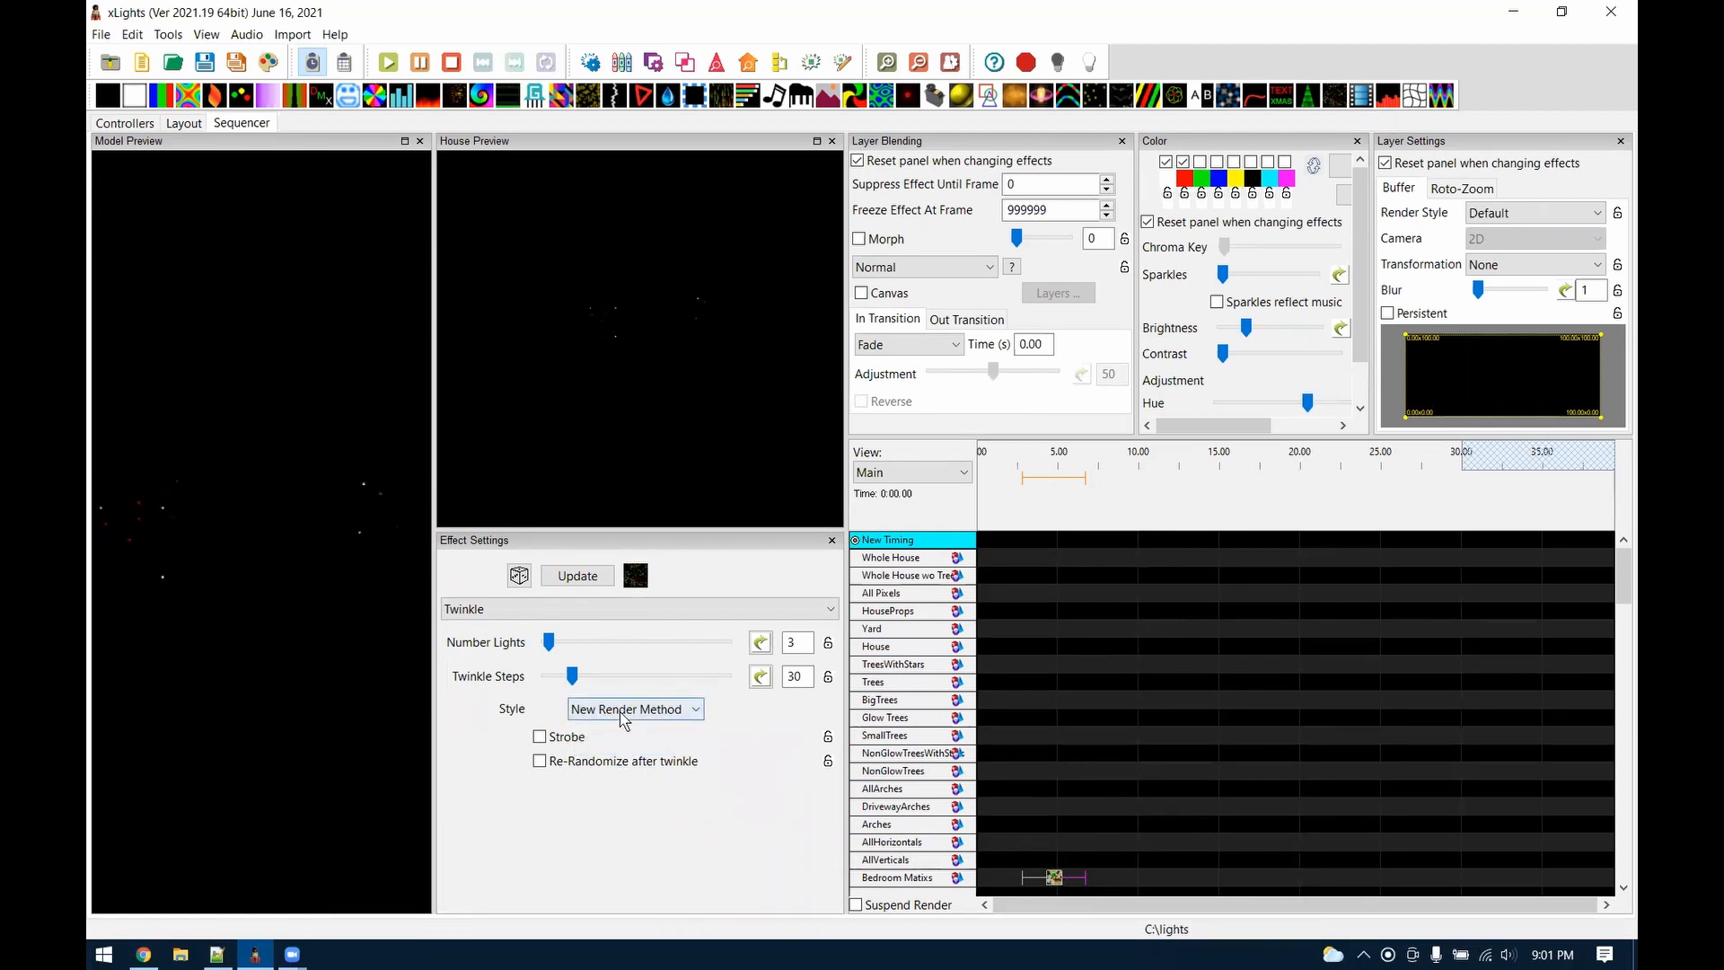
Switch to Notepad++ and highlight the 2021.01 notes, then only the note about disabling inputs when input and output uploads are linked
left_click(213, 954)
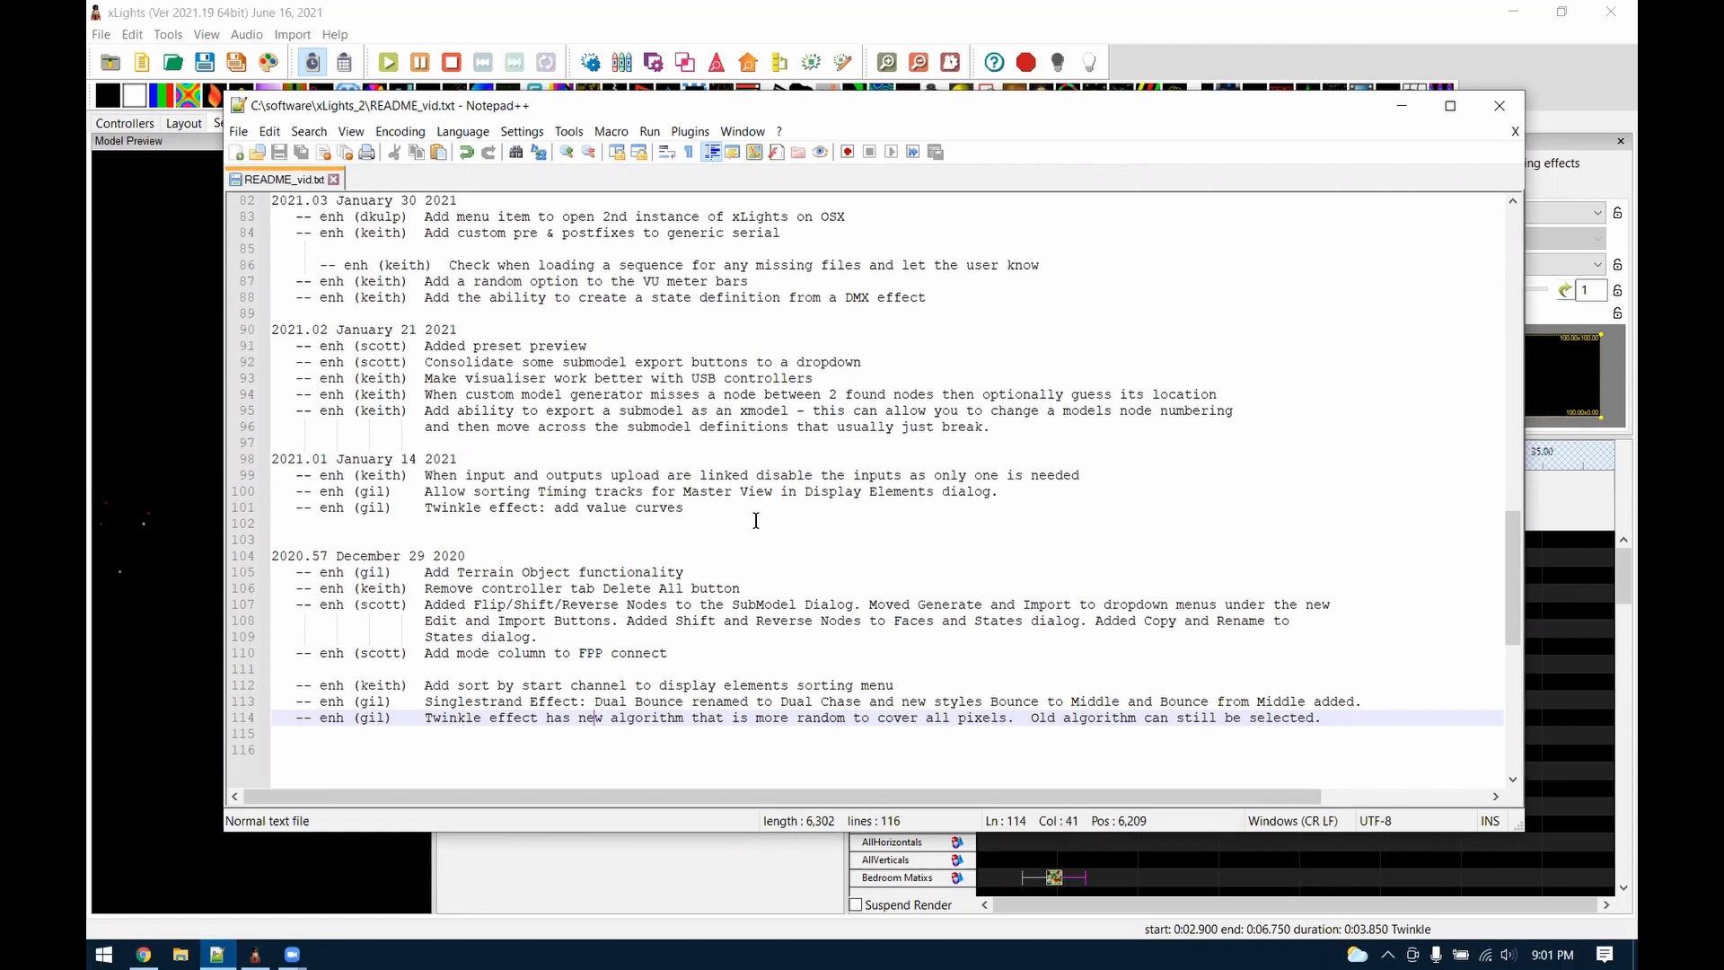
left_click_drag(703, 512, 287, 458)
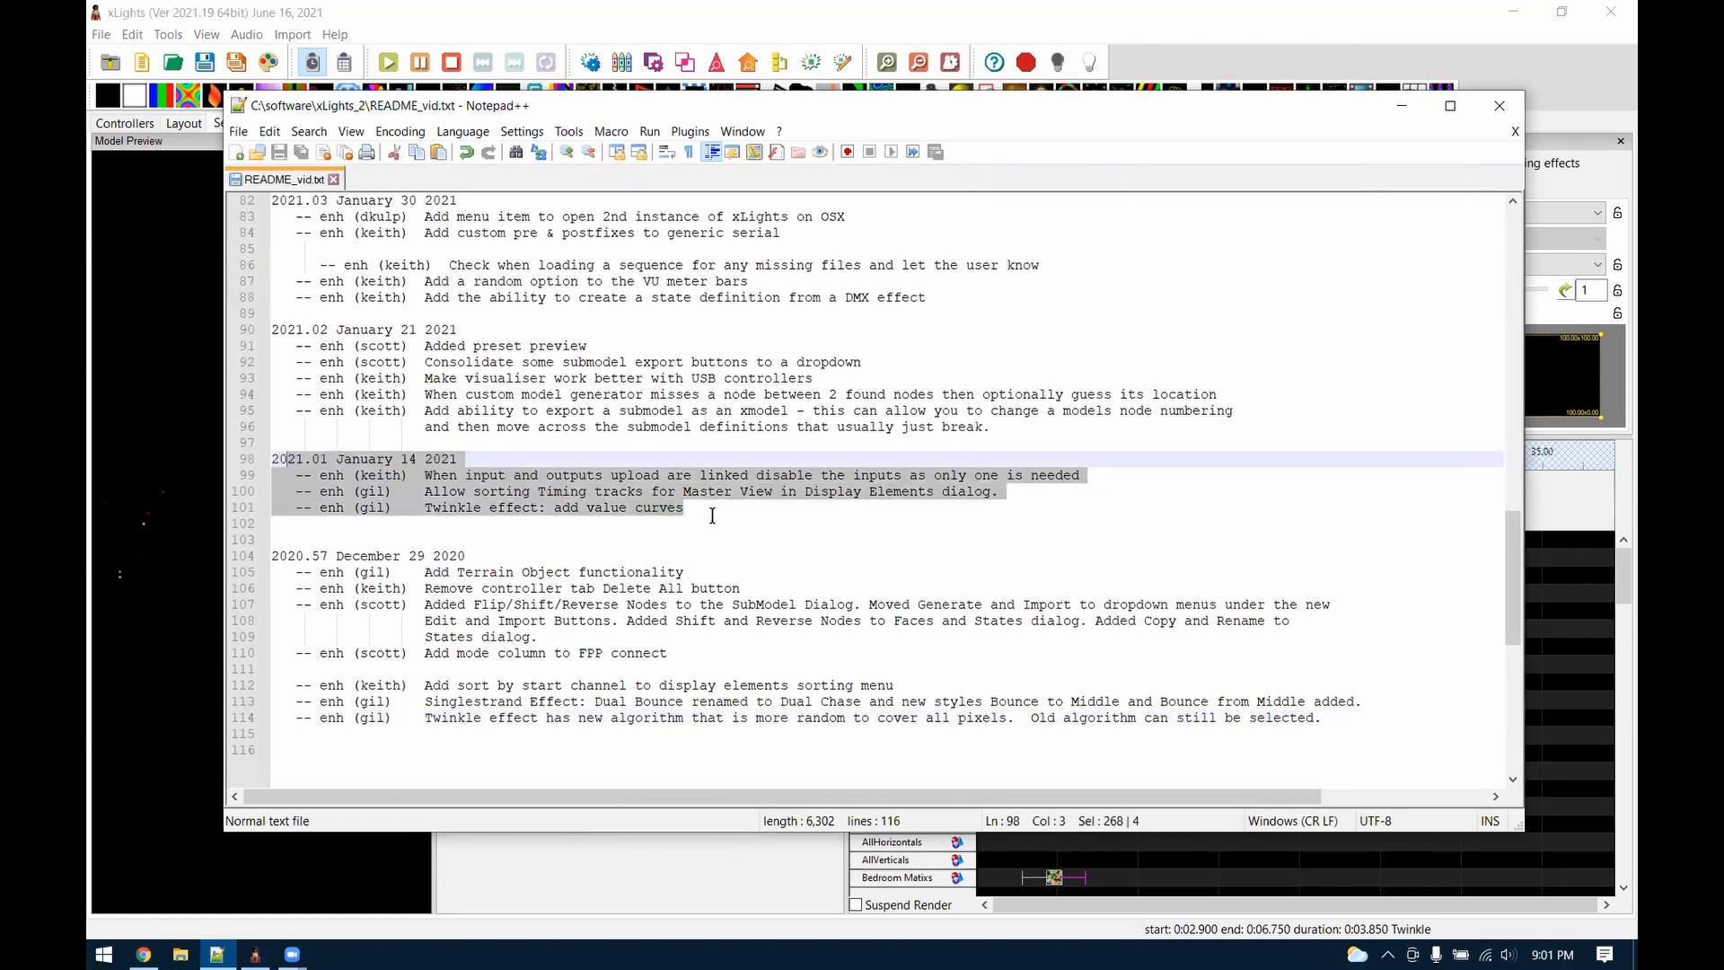
scroll(712, 515, "up", 2)
left_click(744, 607)
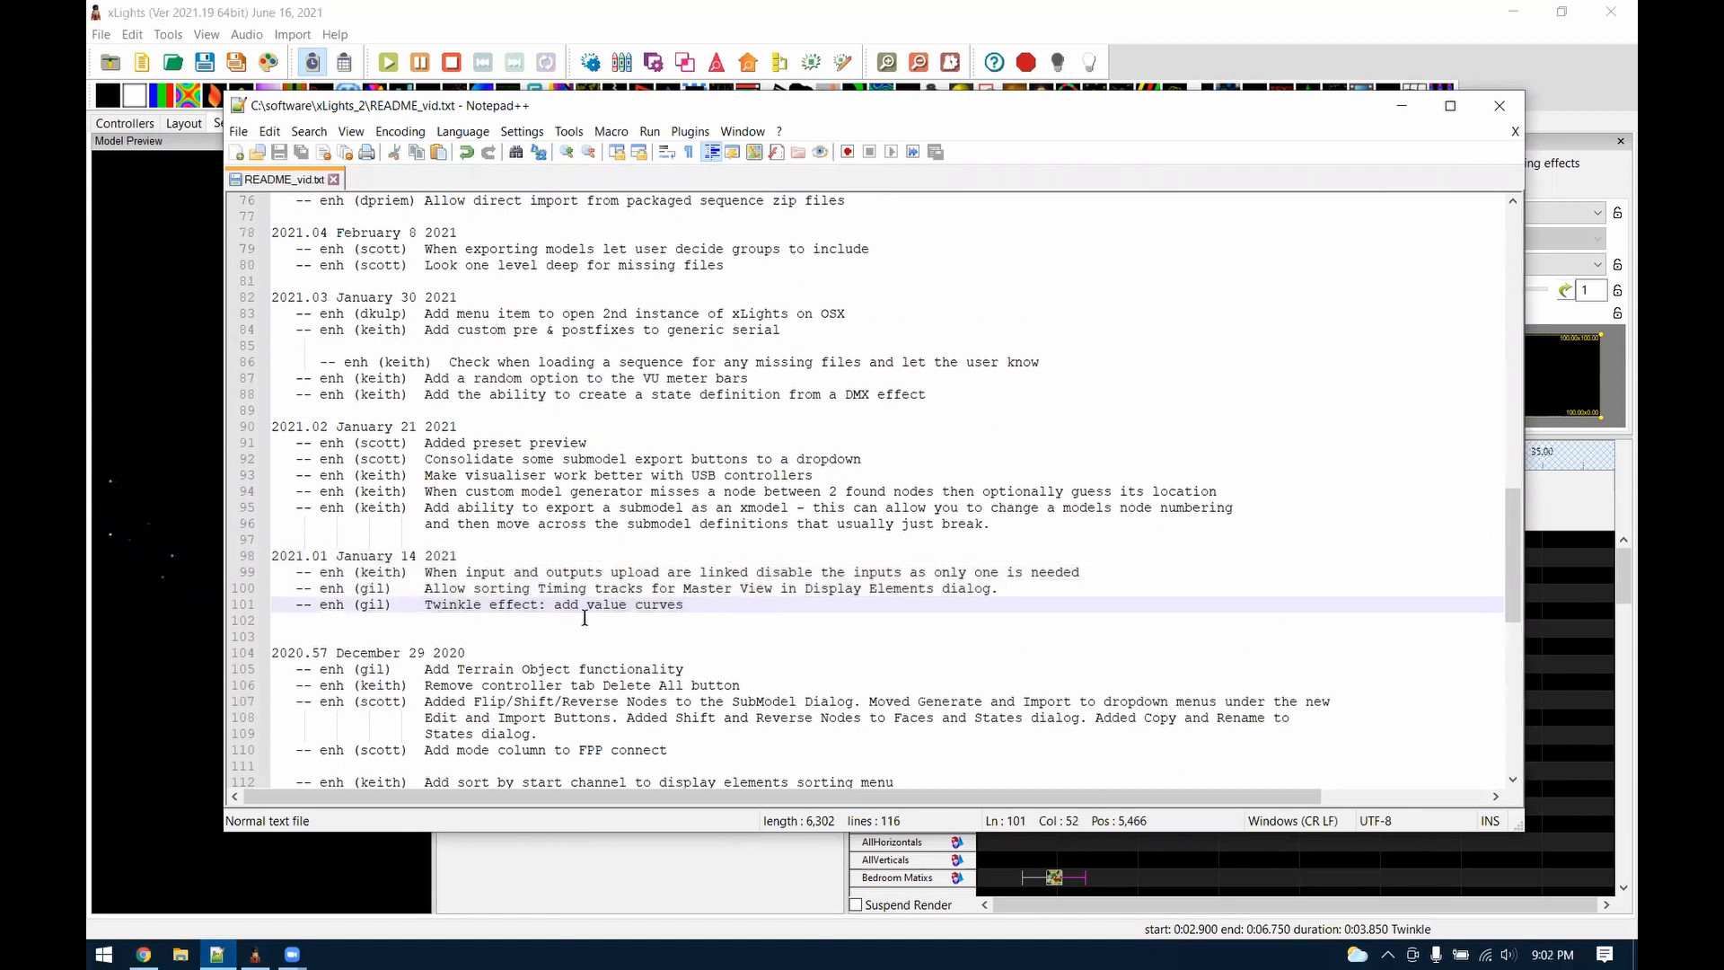
left_click_drag(1119, 572, 428, 569)
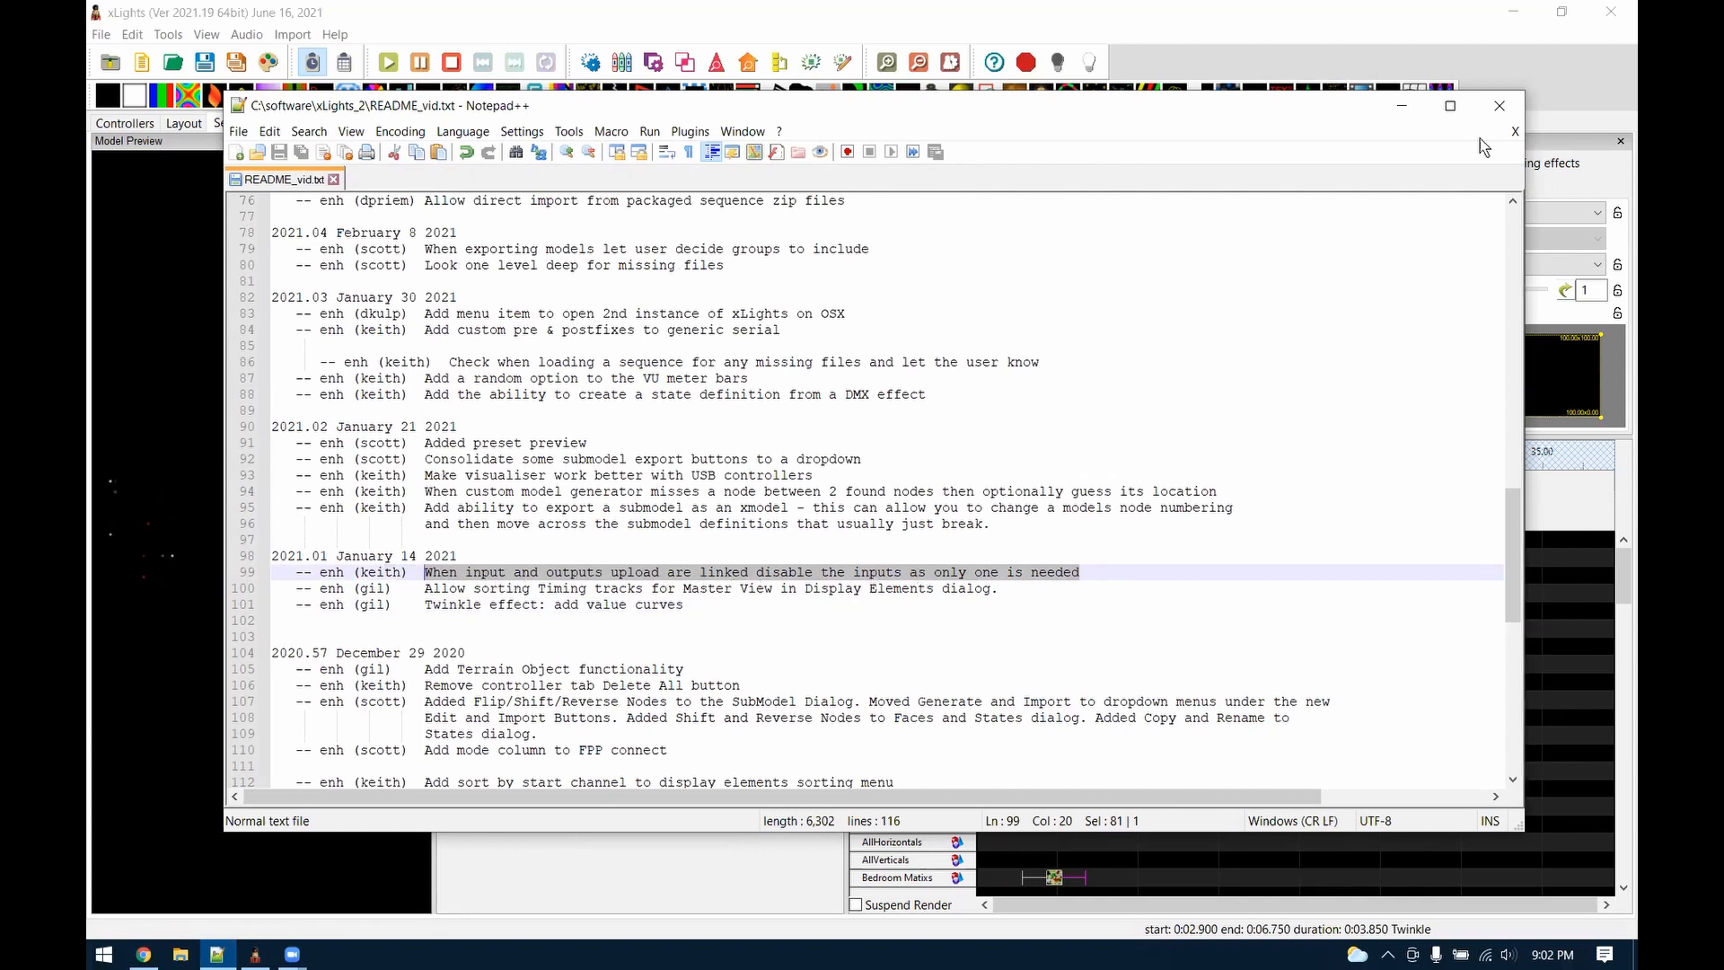
Return to xLights and inspect the upload options of the Tree and Yard controllers
left_click(1404, 103)
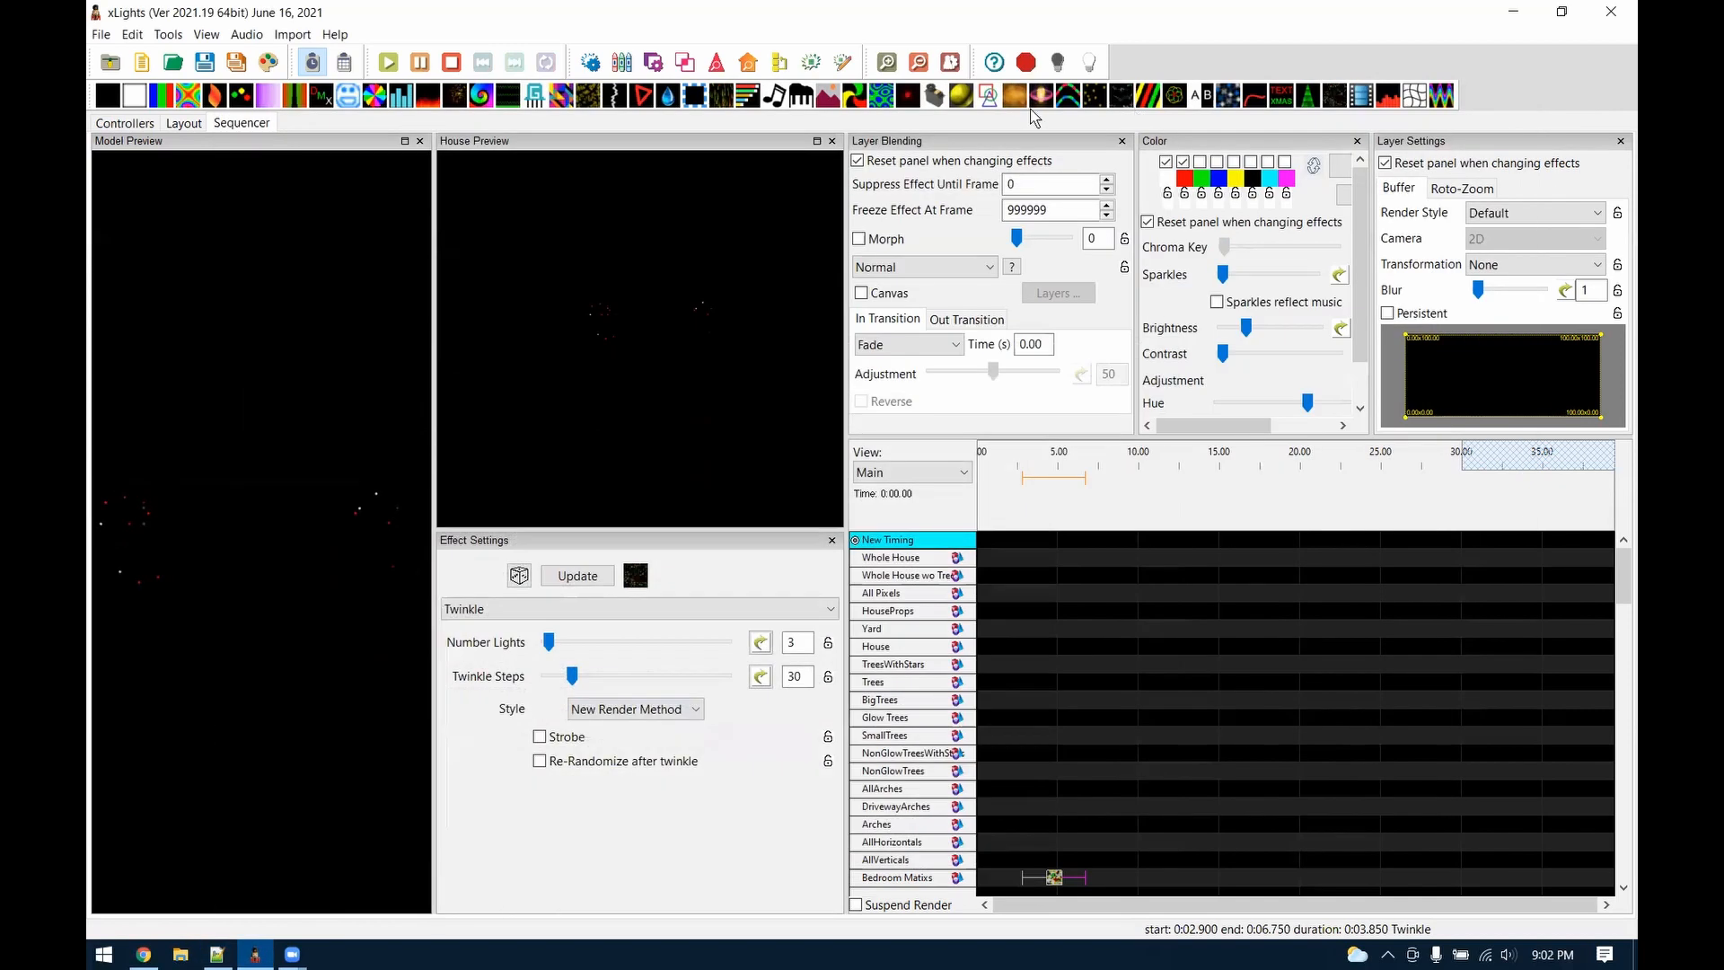
left_click(103, 123)
left_click(1000, 881)
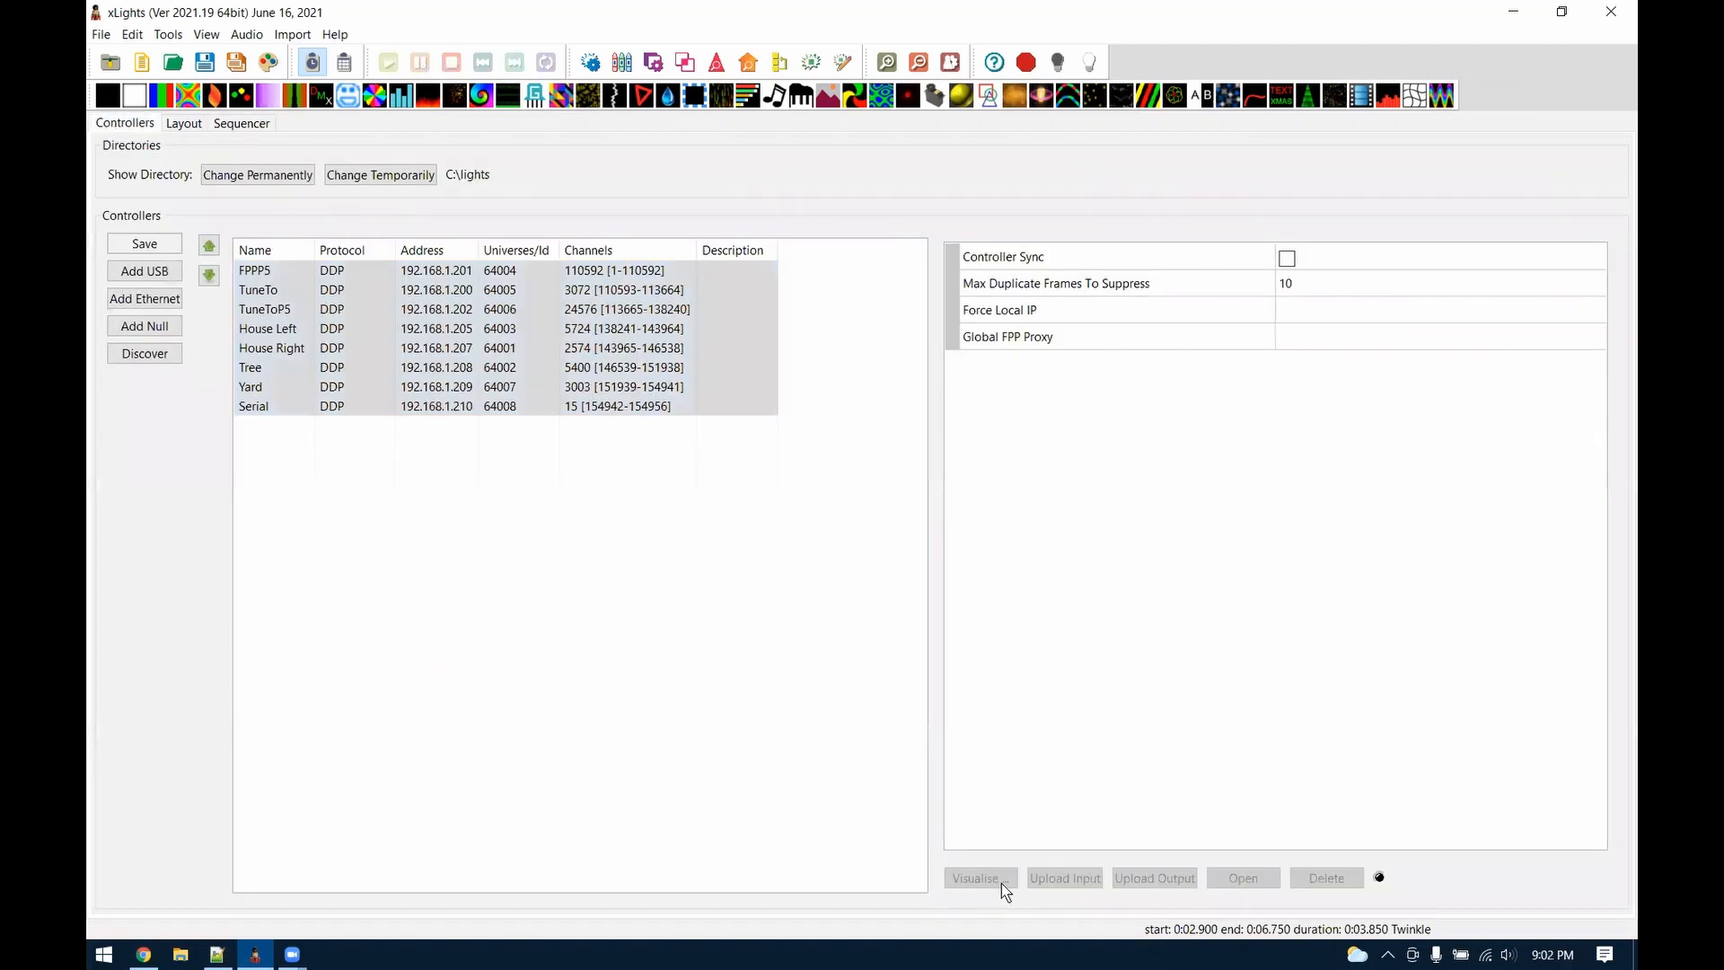
left_click(386, 367)
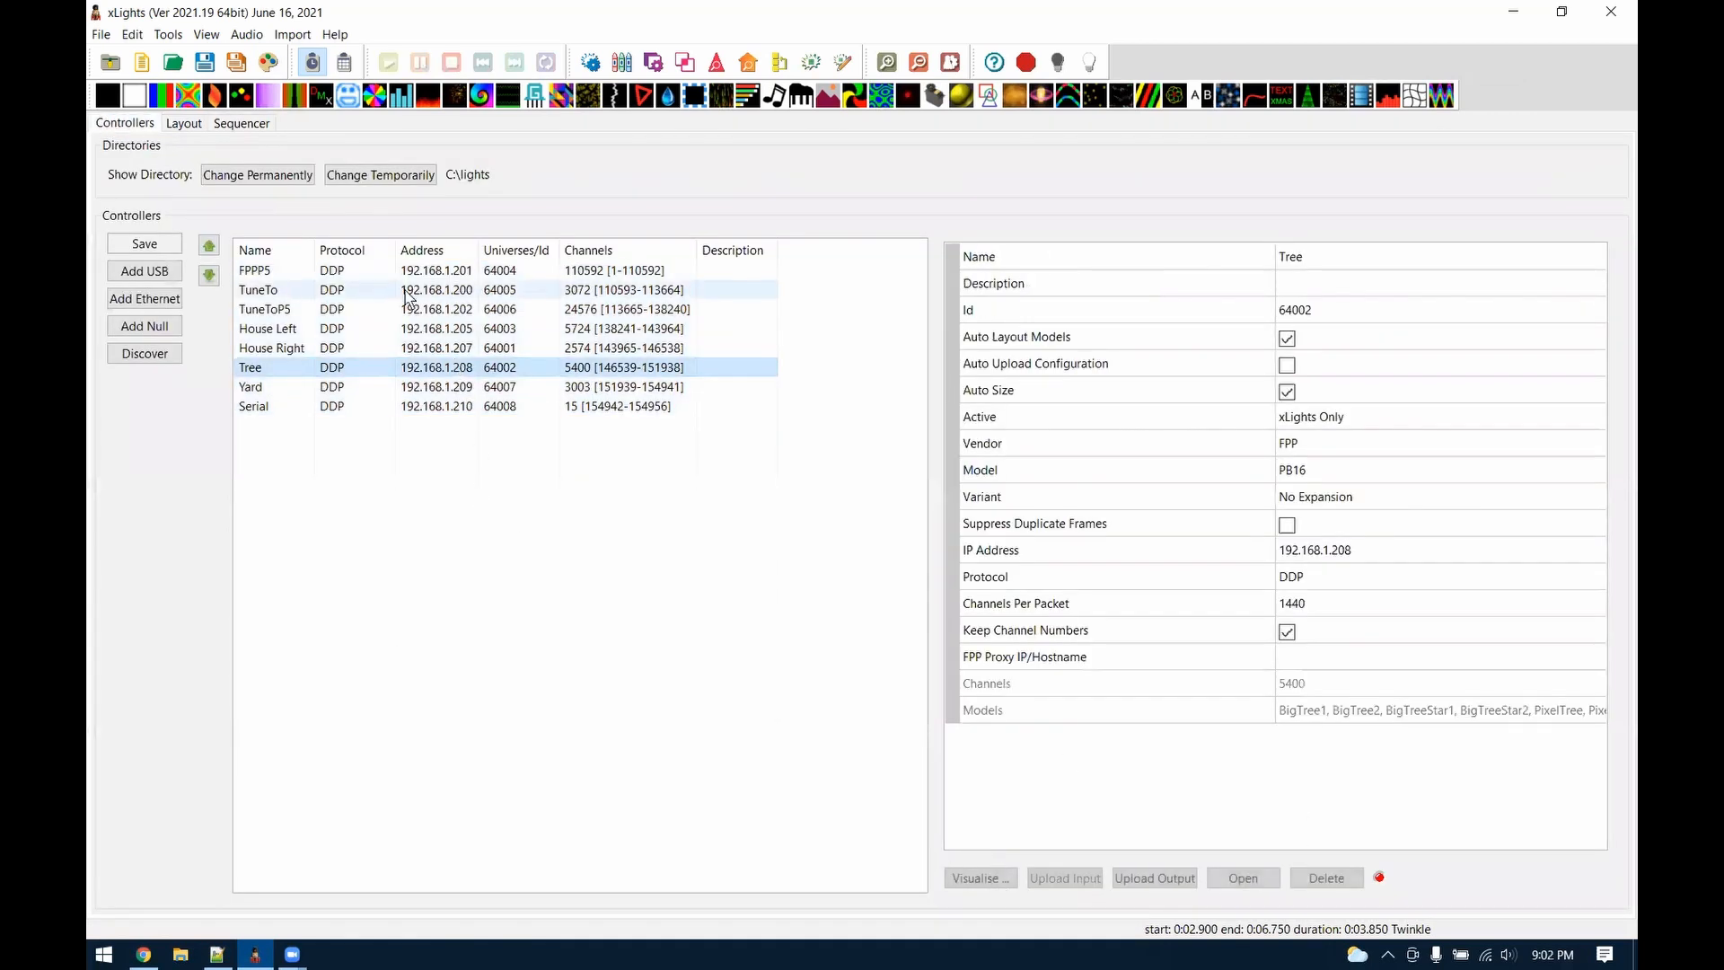
left_click(277, 387)
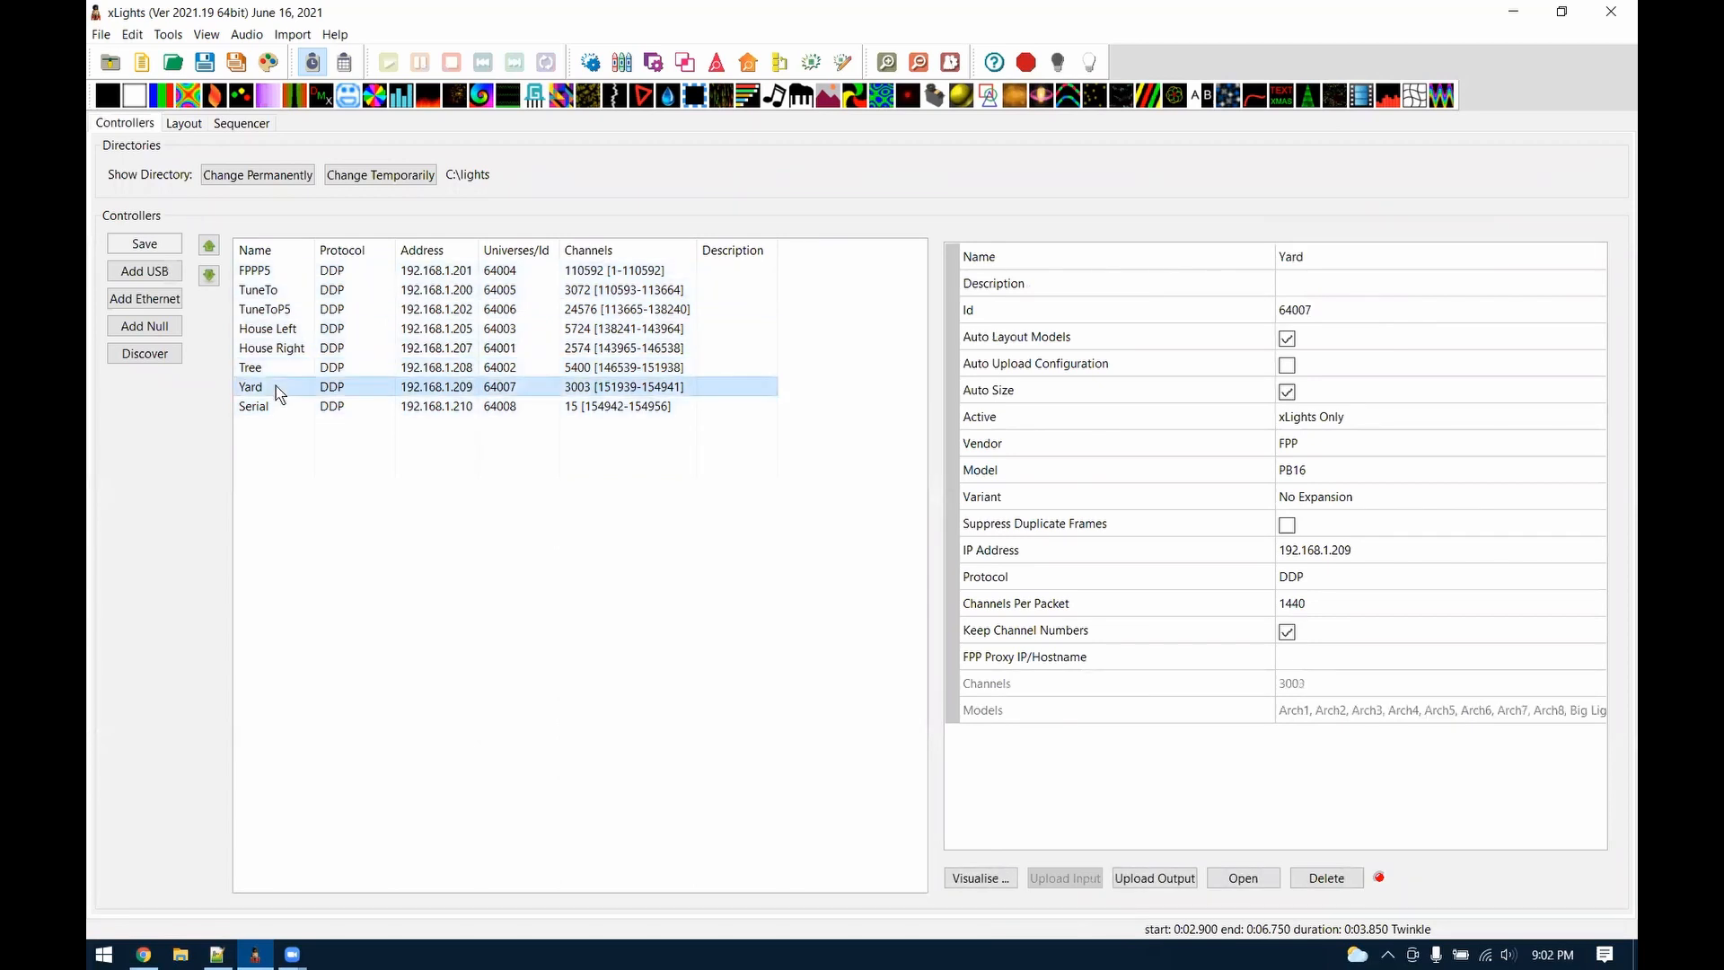
Check the Link controller upload setting among the Other preferences and leave the preferences without changes
key("alt+f")
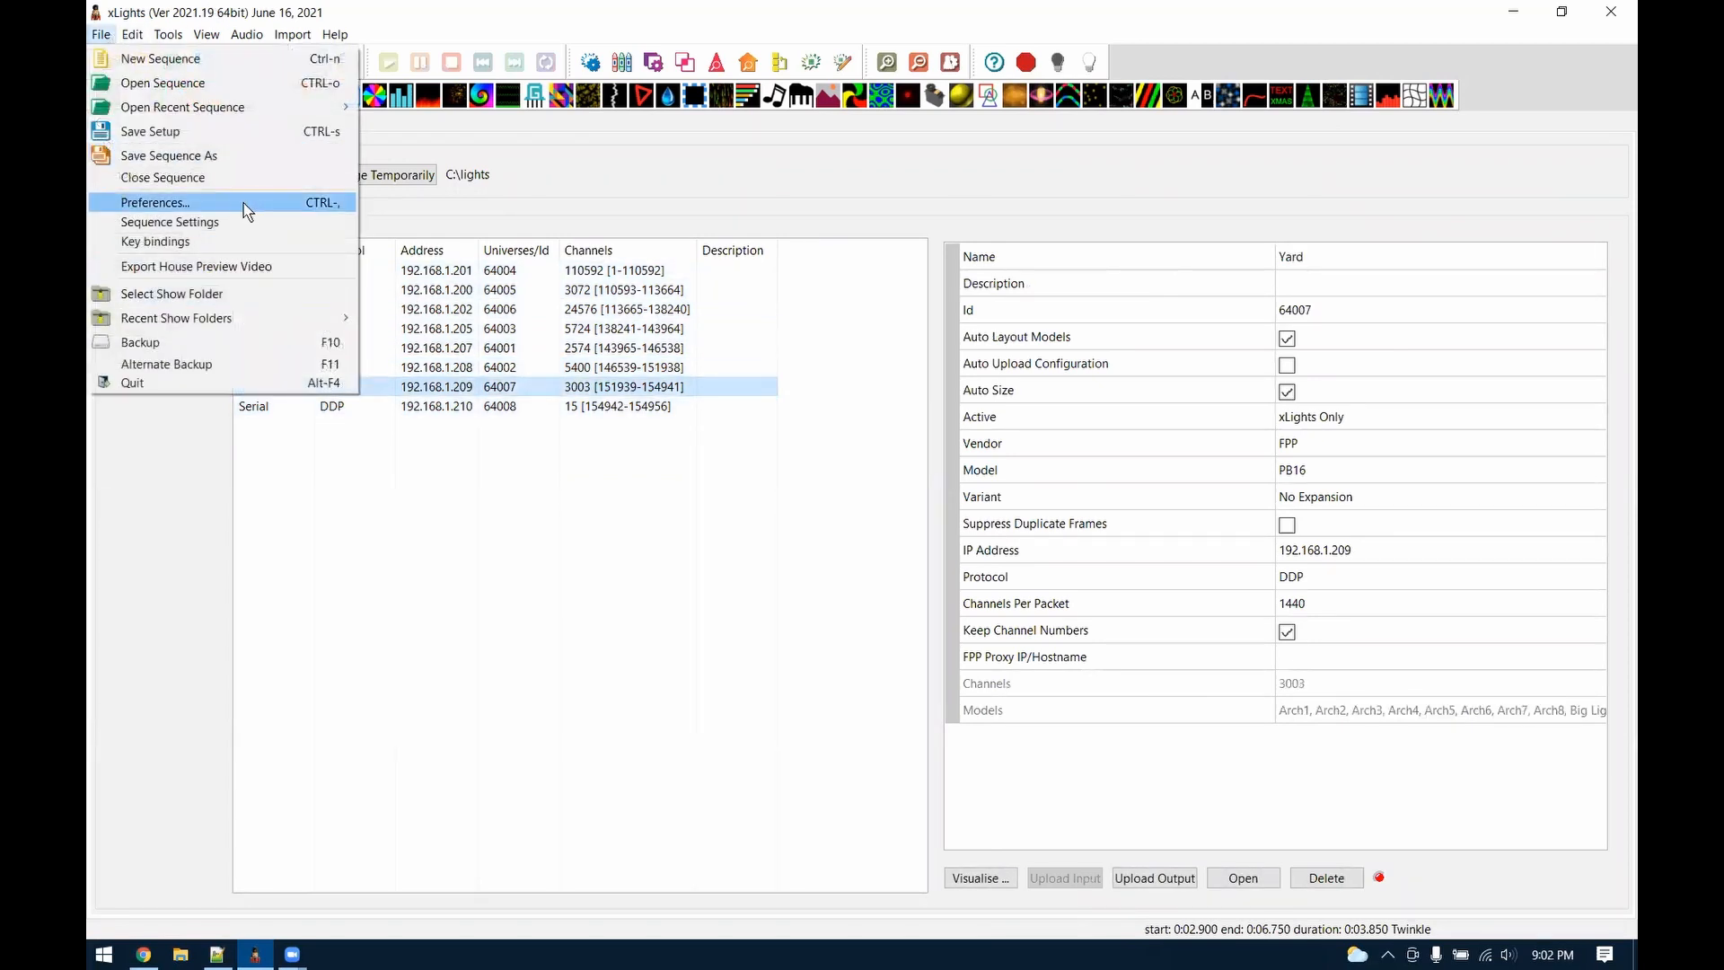
left_click(273, 204)
left_click(616, 146)
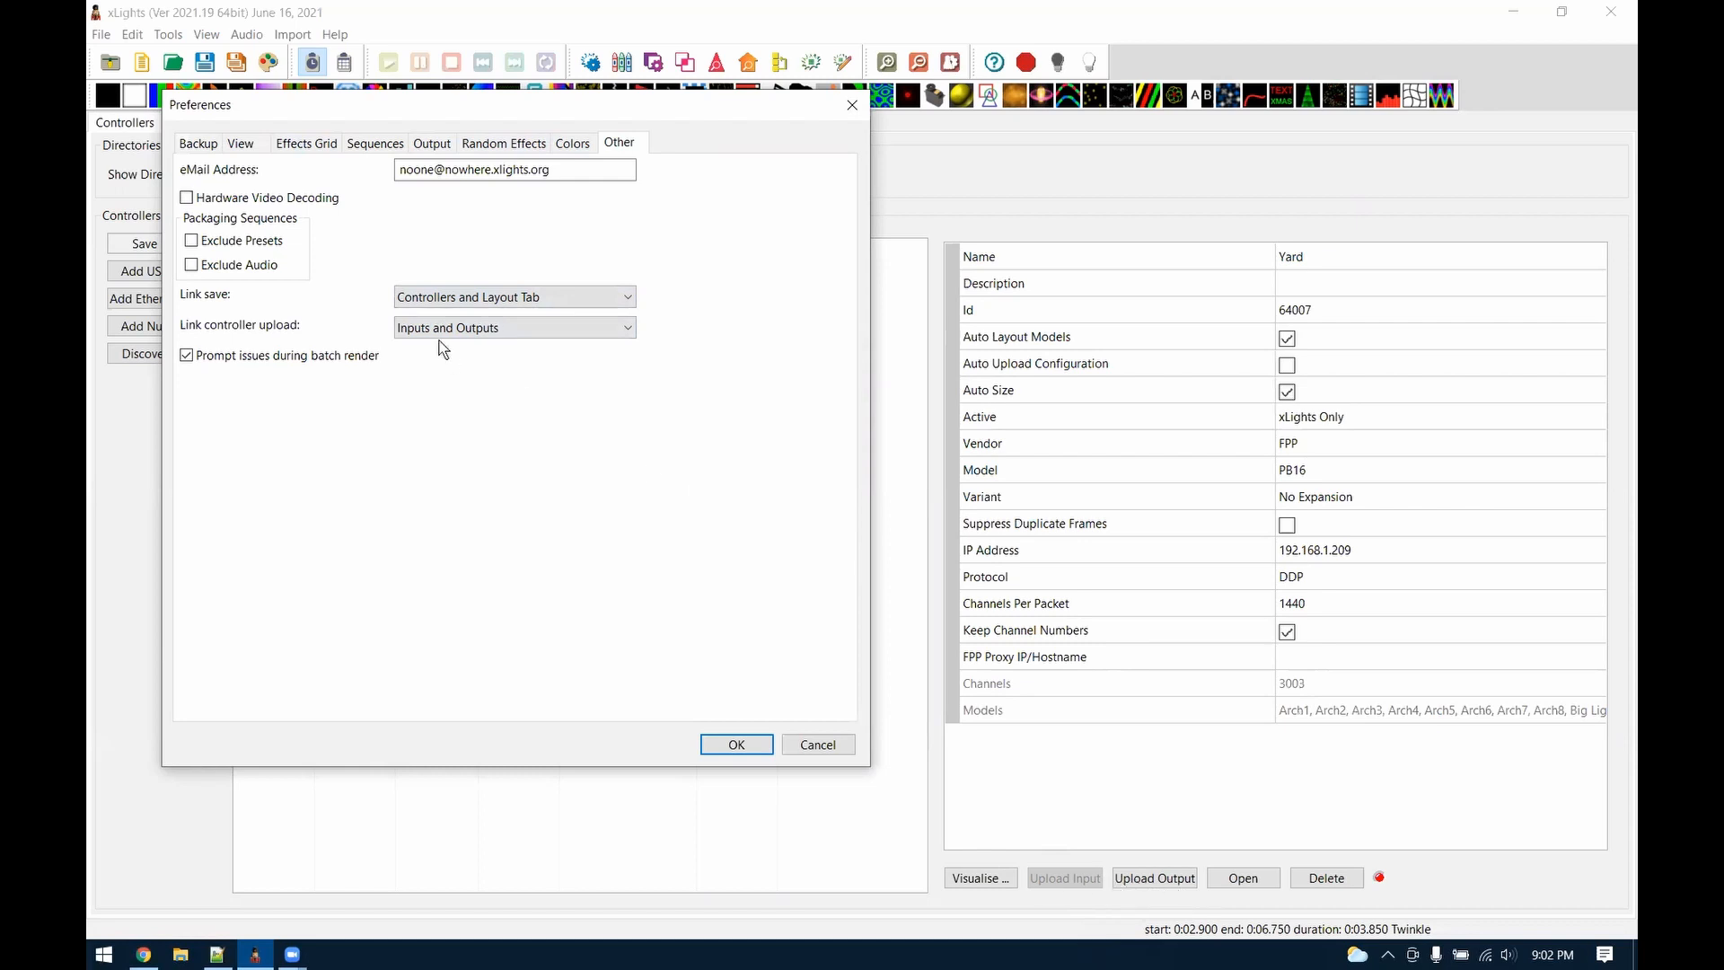
left_click(812, 748)
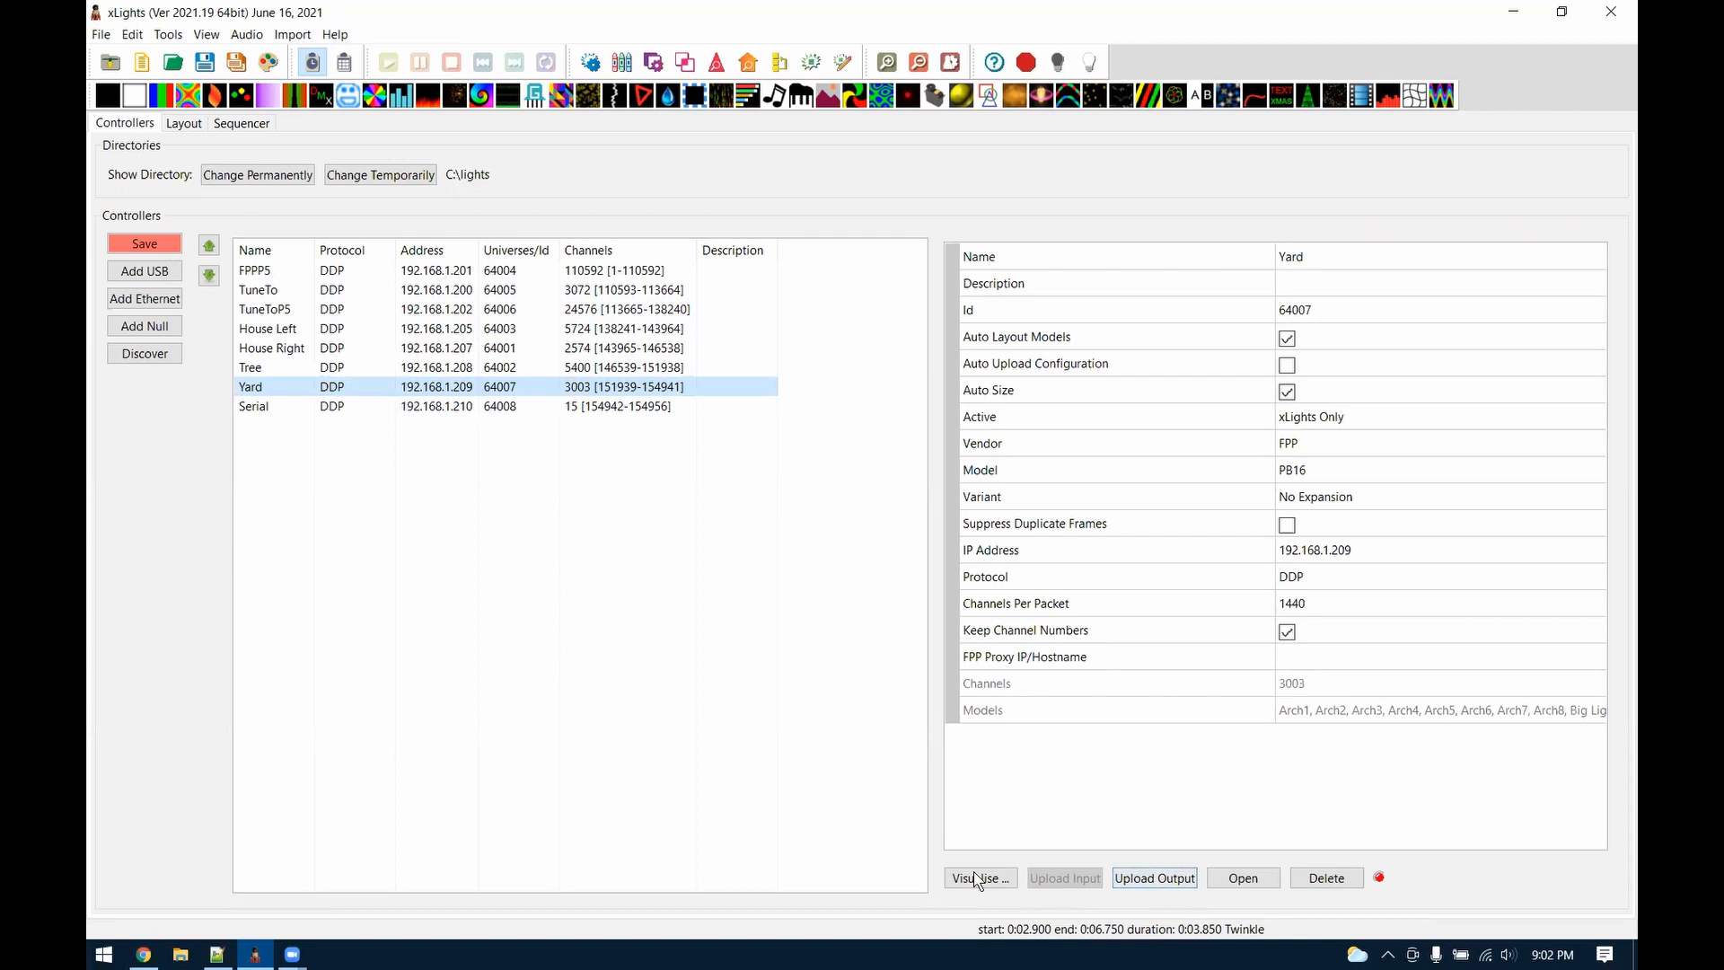
Switch to Notepad++ and highlight the 2021.01 note about sorting timing tracks for Master View
left_click(217, 954)
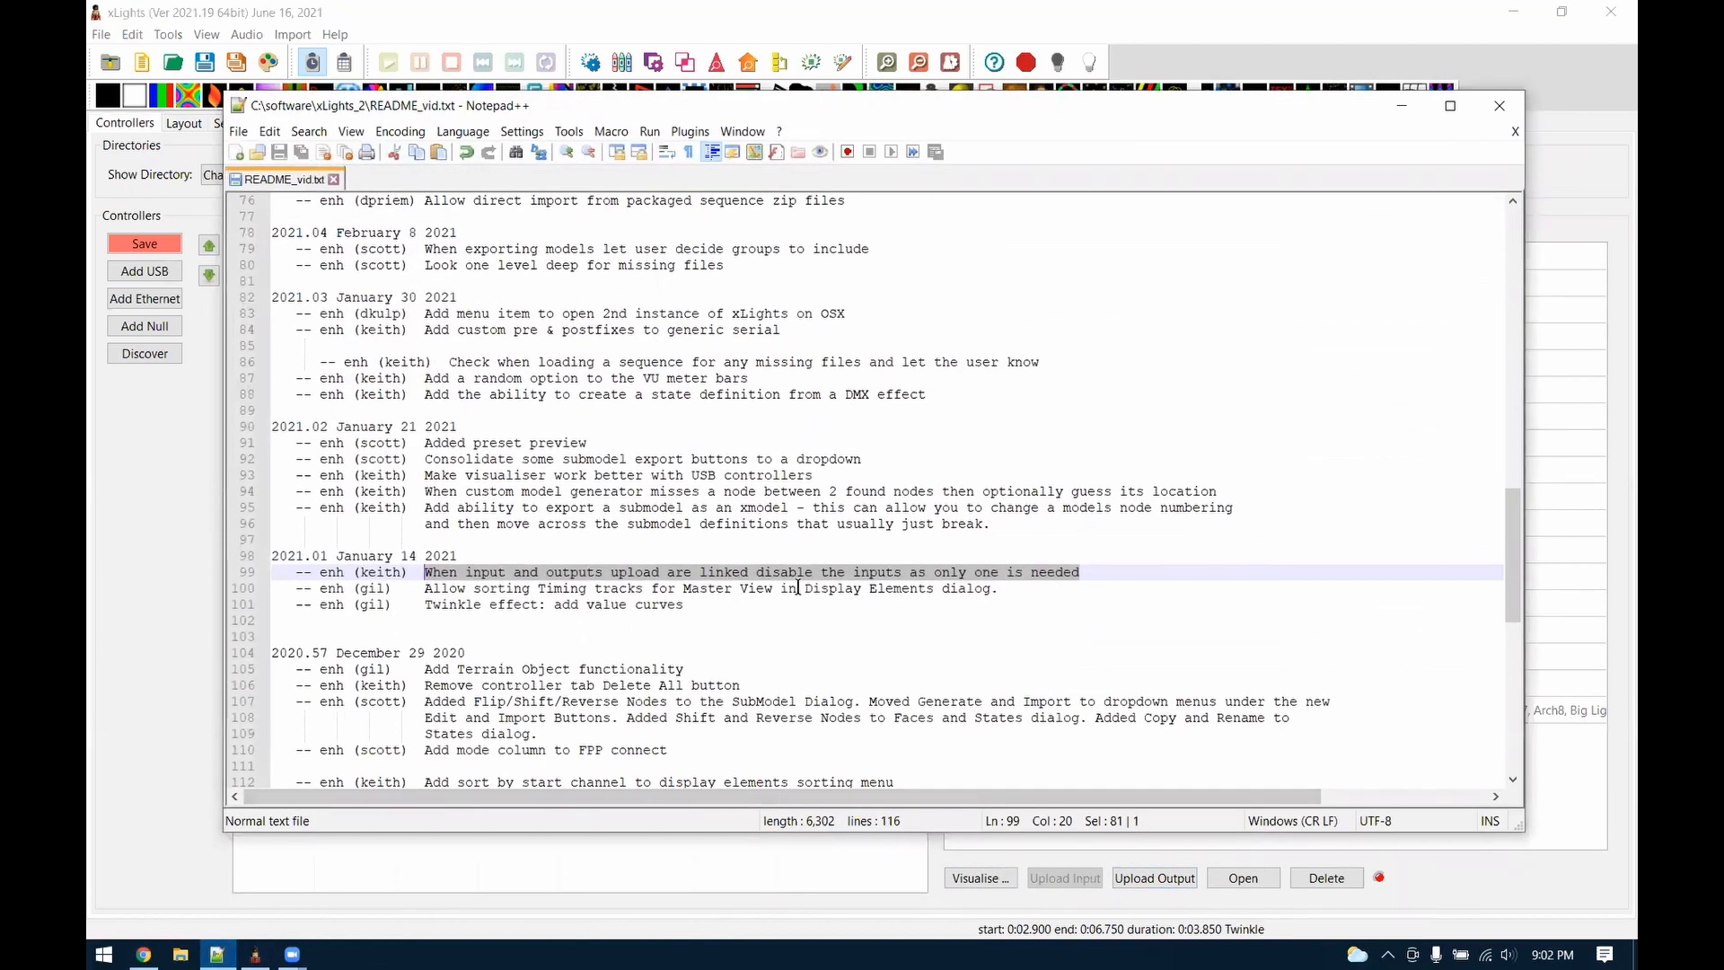
left_click(801, 588)
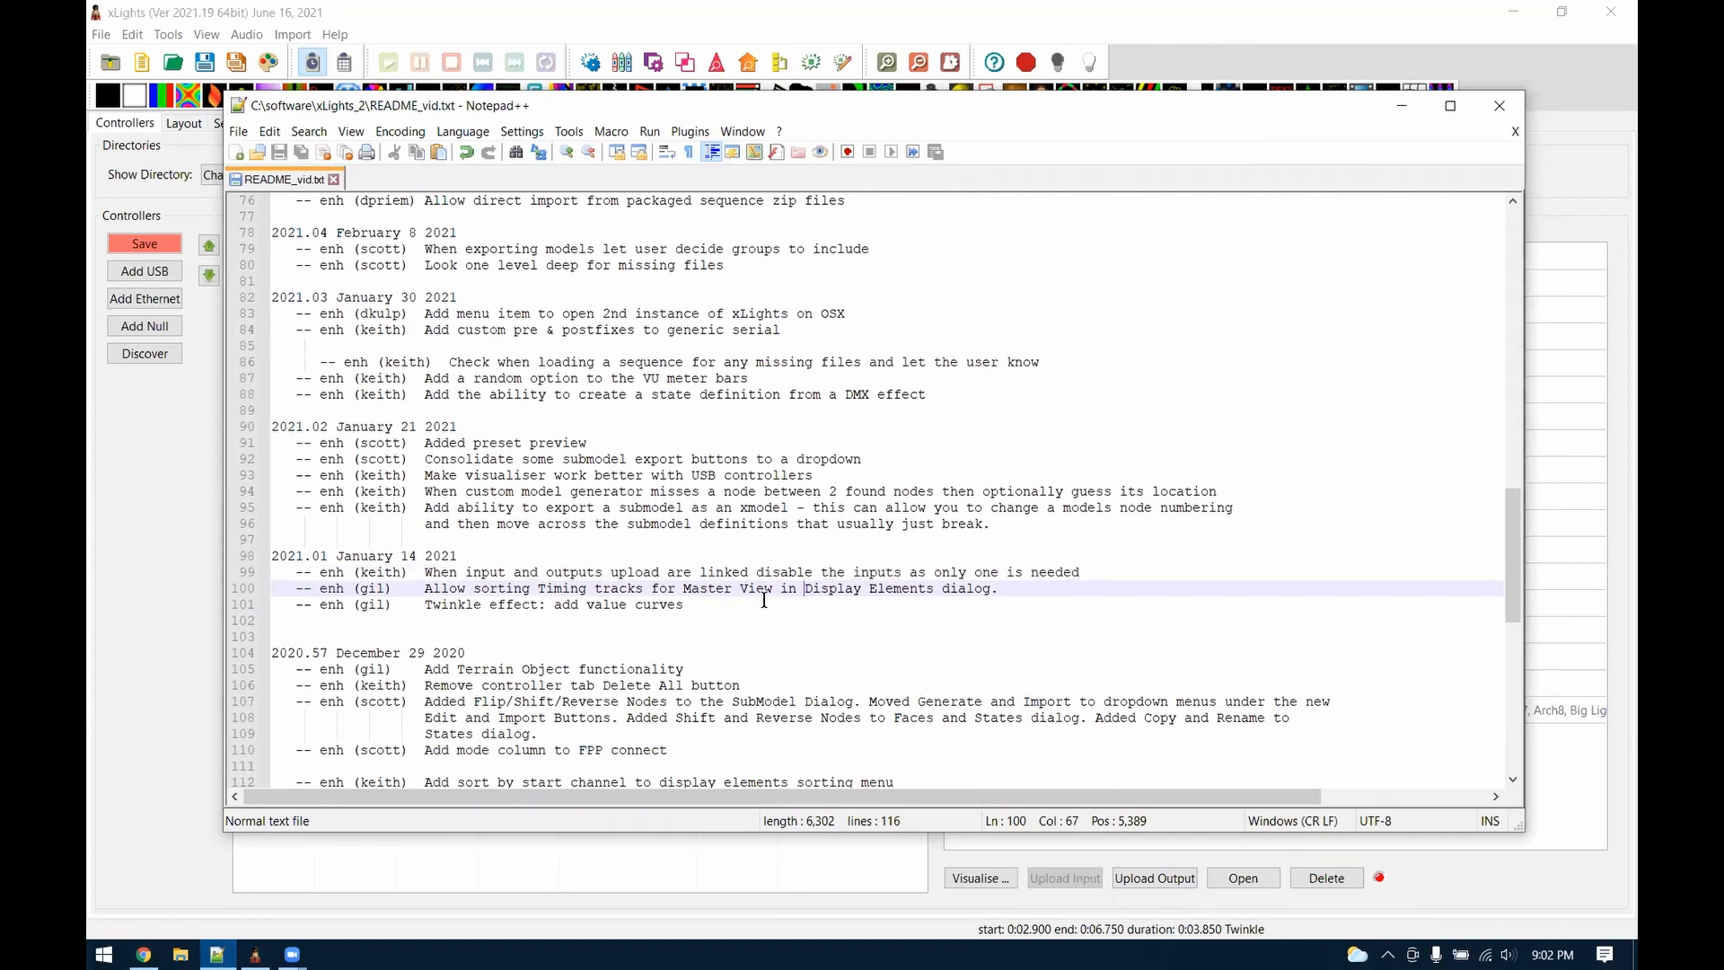
left_click_drag(425, 588, 997, 588)
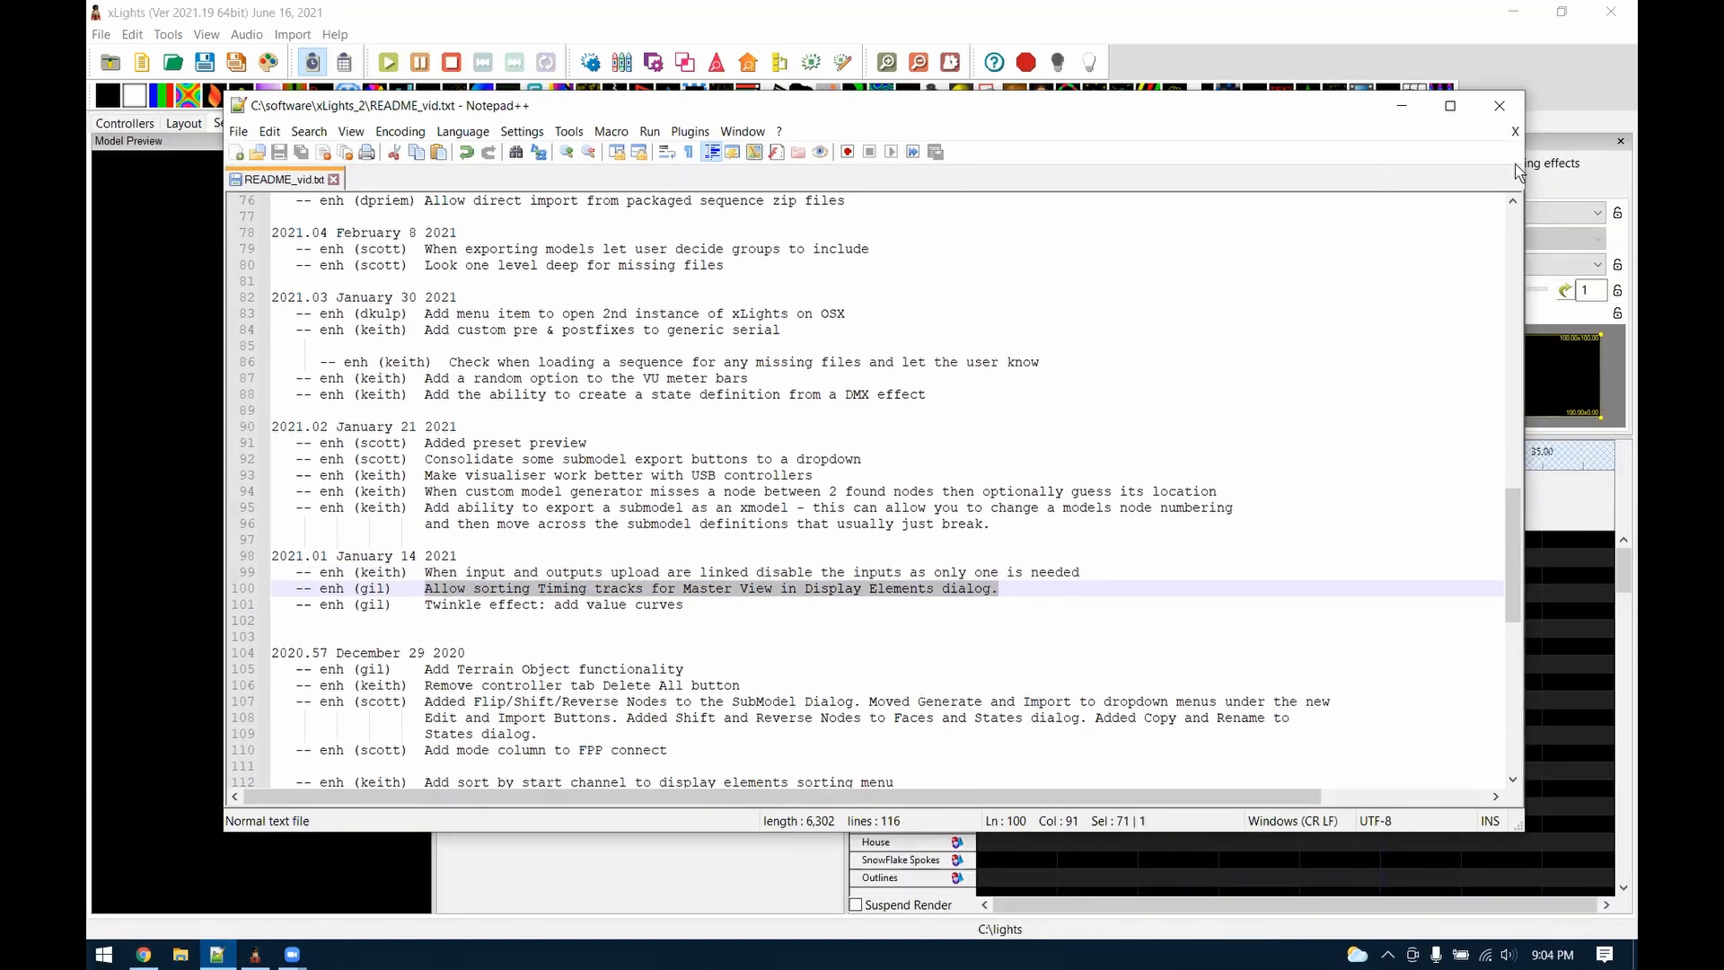
Return to xLights and reorder the Master View timing tracks in Display Elements, moving Empty down one place and 100ms to the top
left_click(1251, 25)
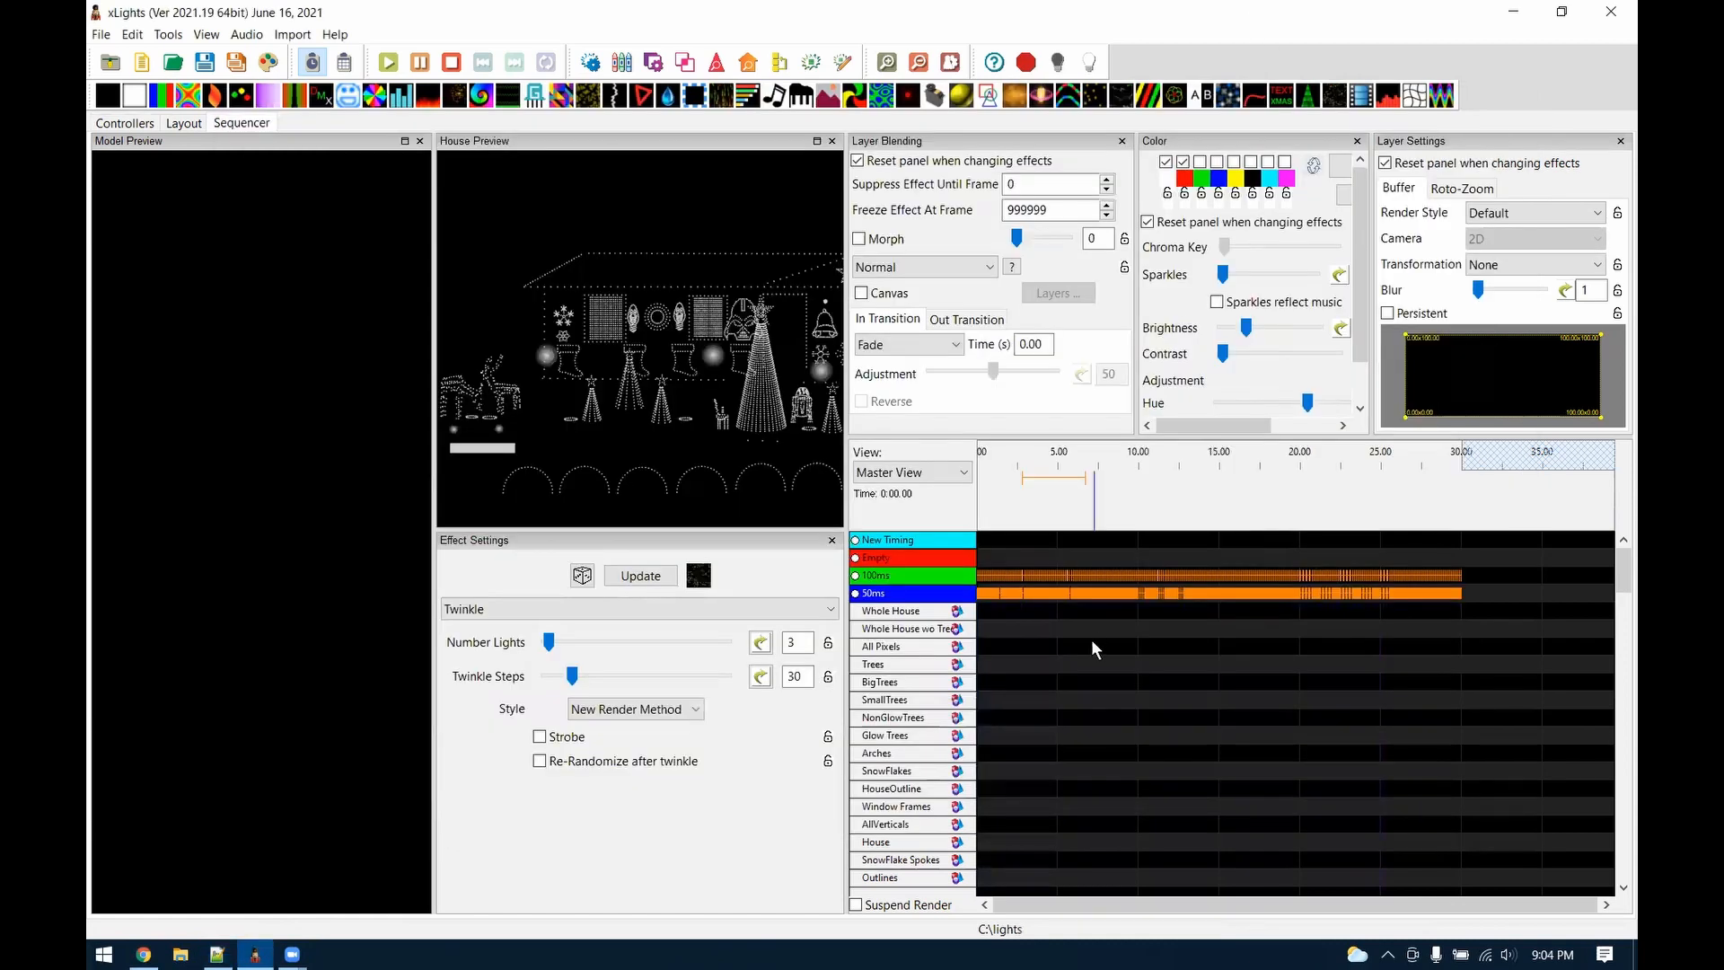
right_click(889, 586)
left_click(952, 821)
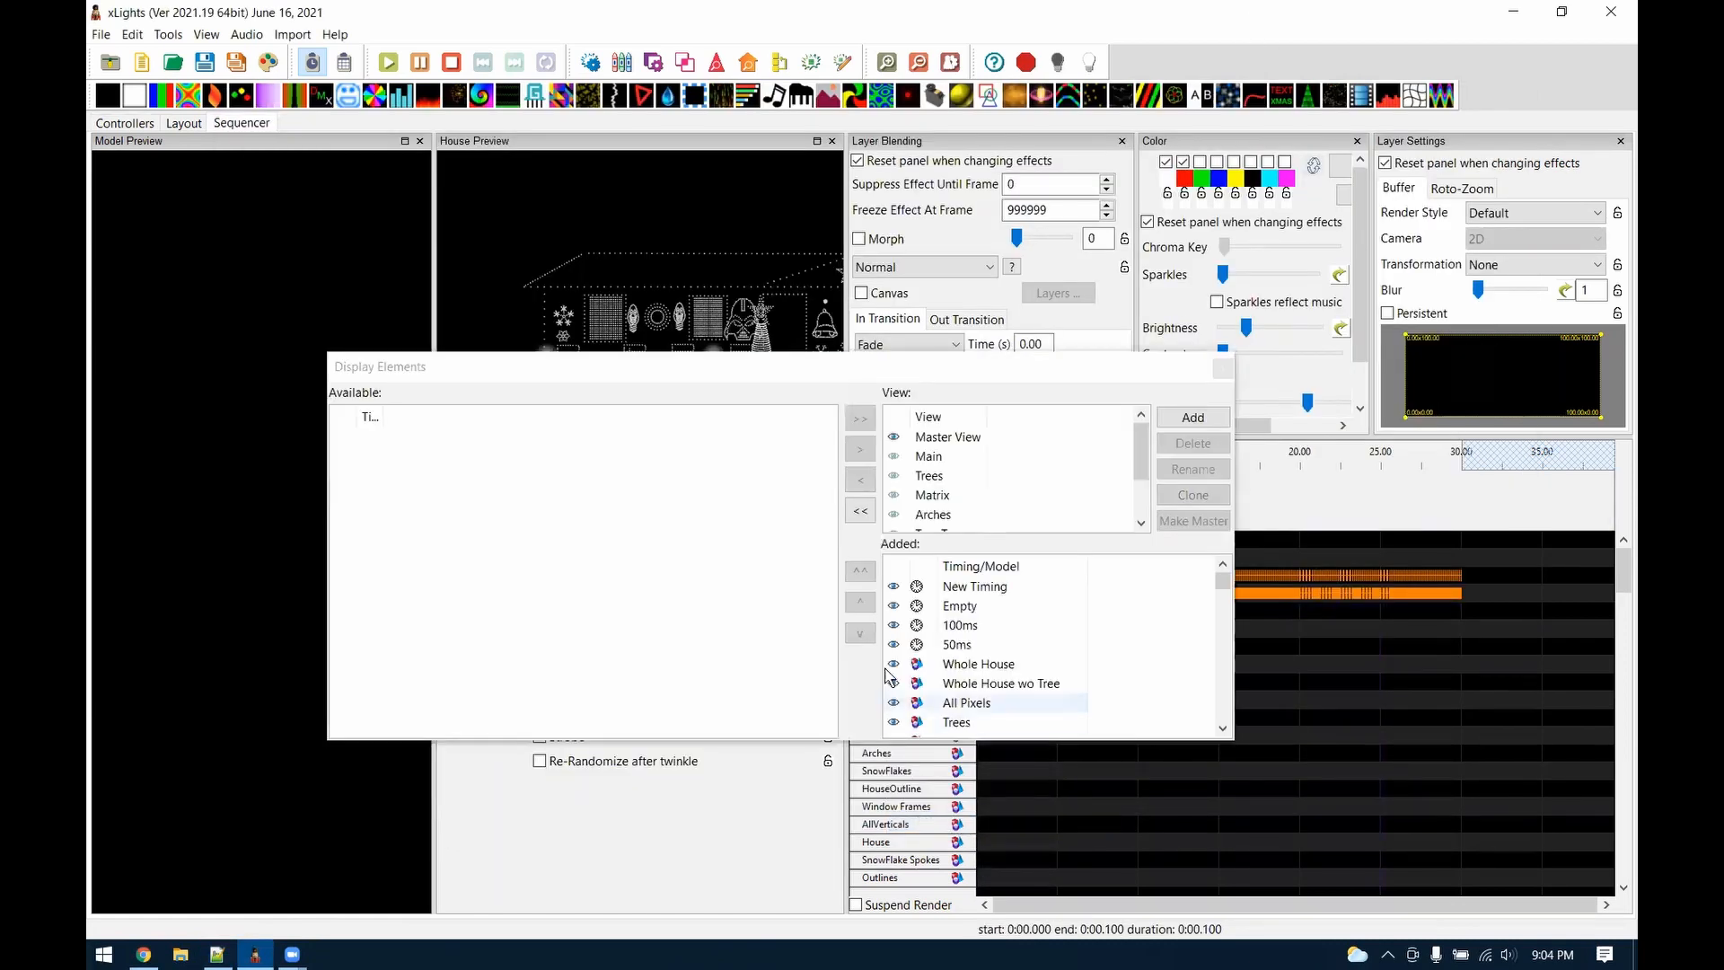
left_click(955, 439)
left_click(967, 608)
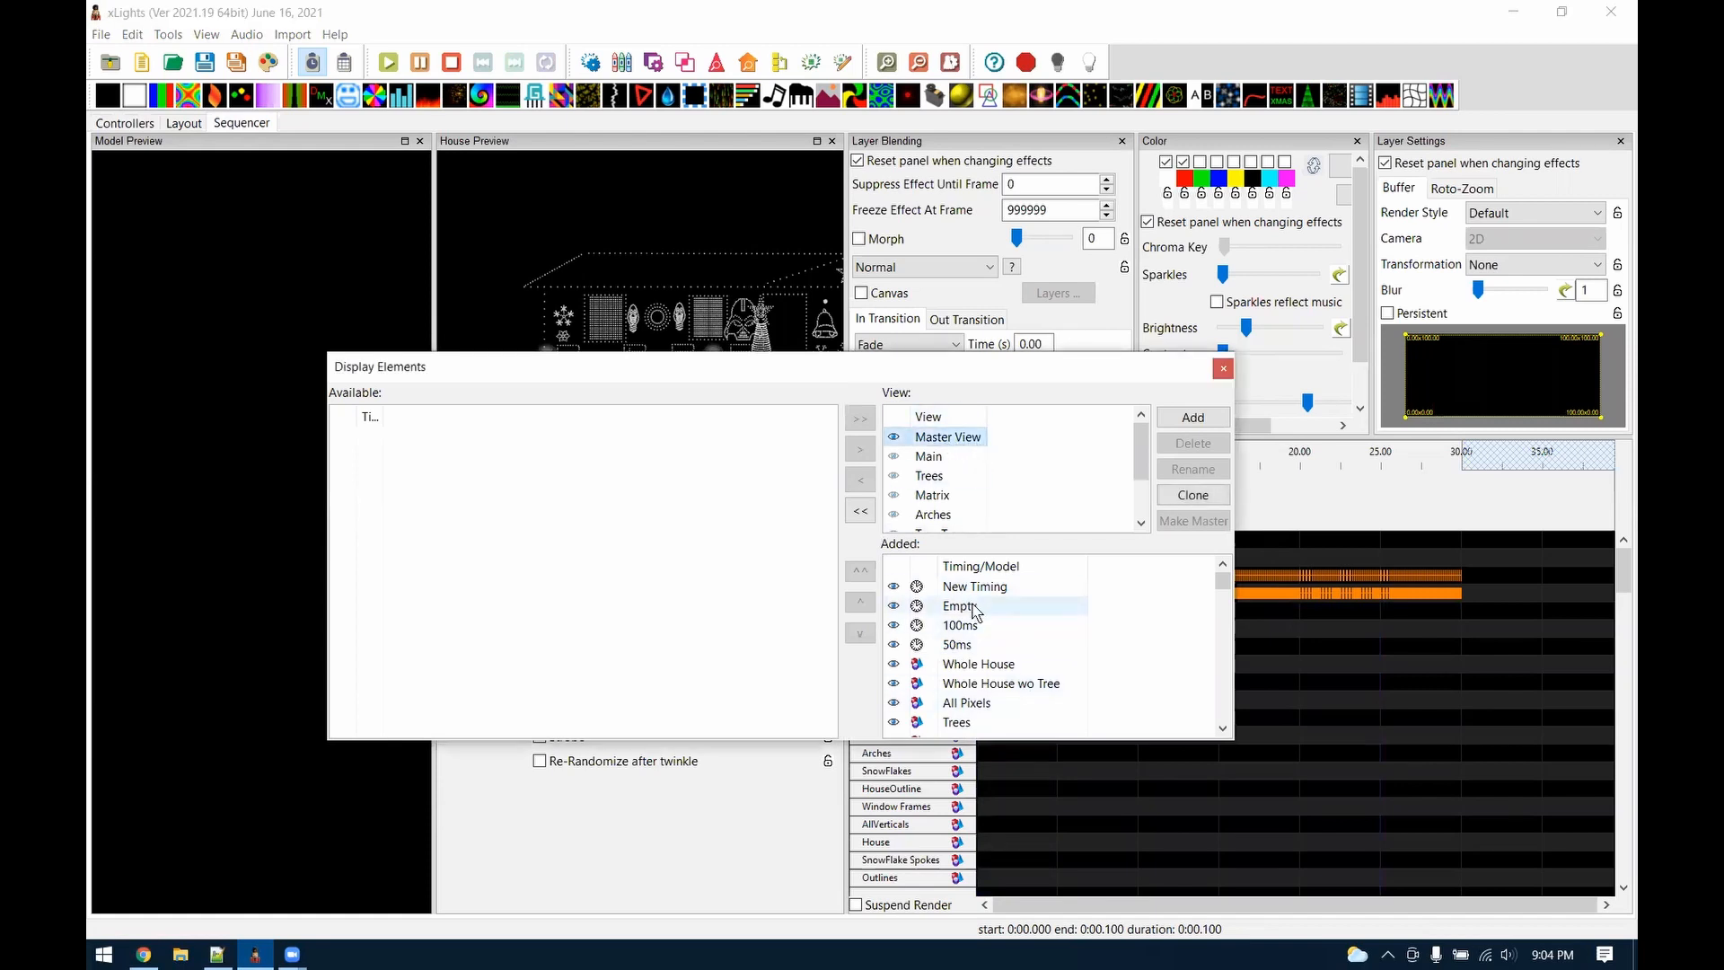
left_click(860, 634)
left_click(895, 607)
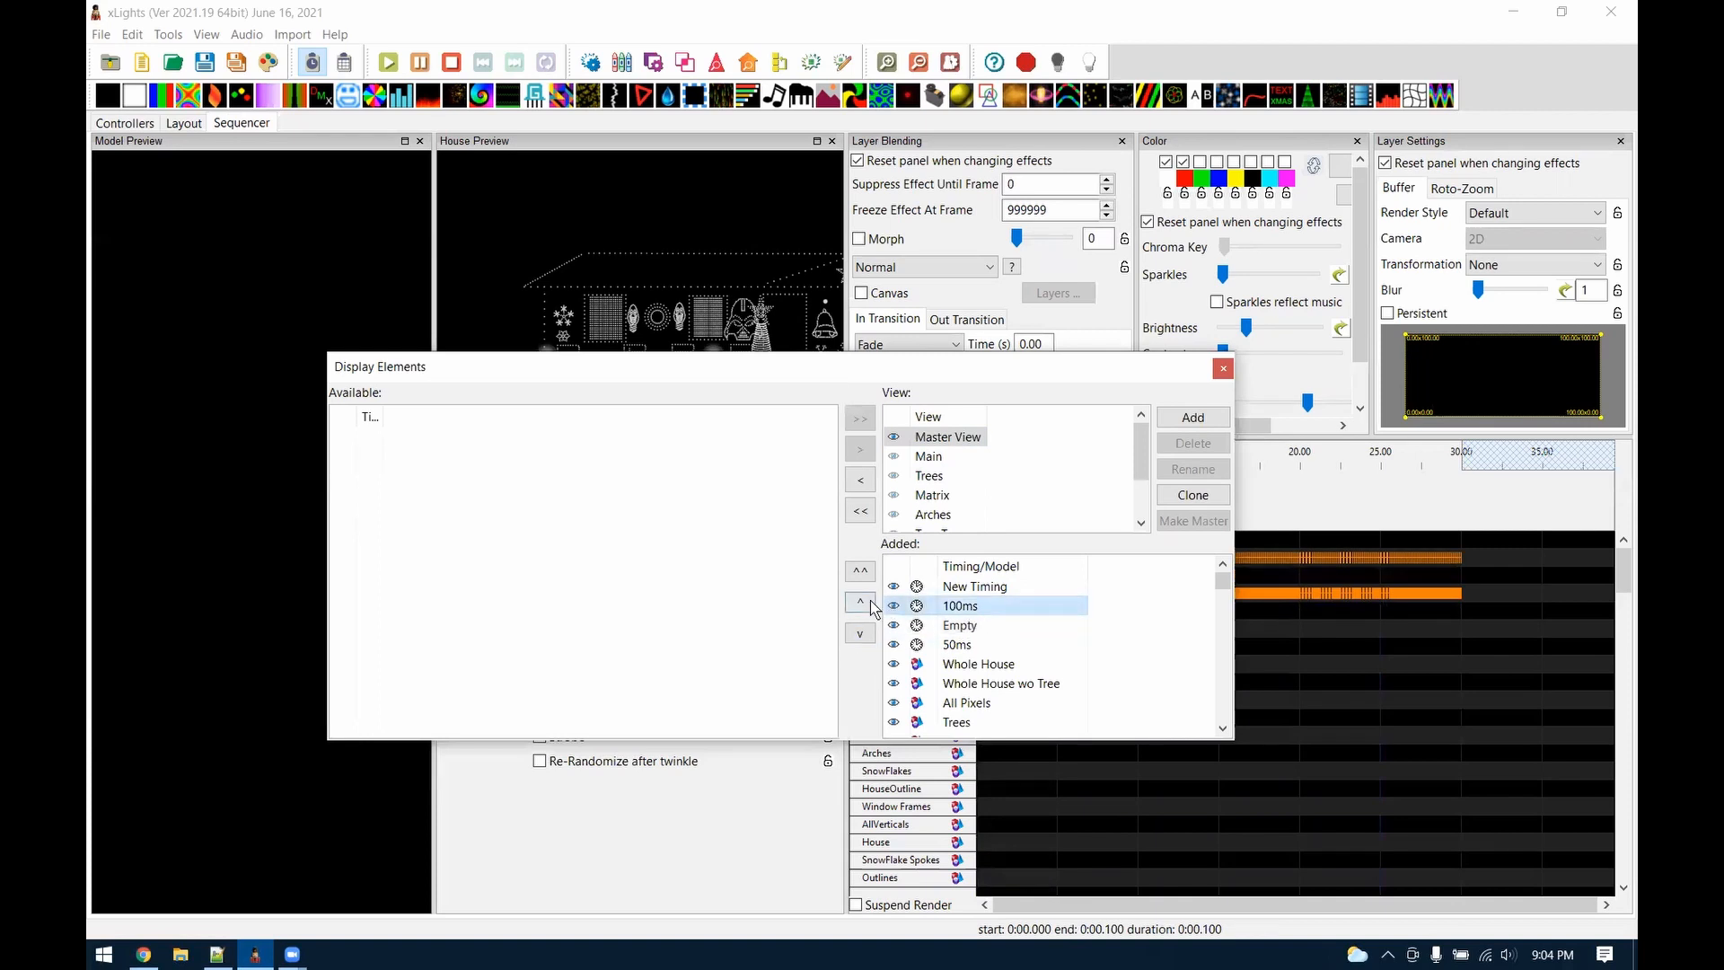
left_click(871, 603)
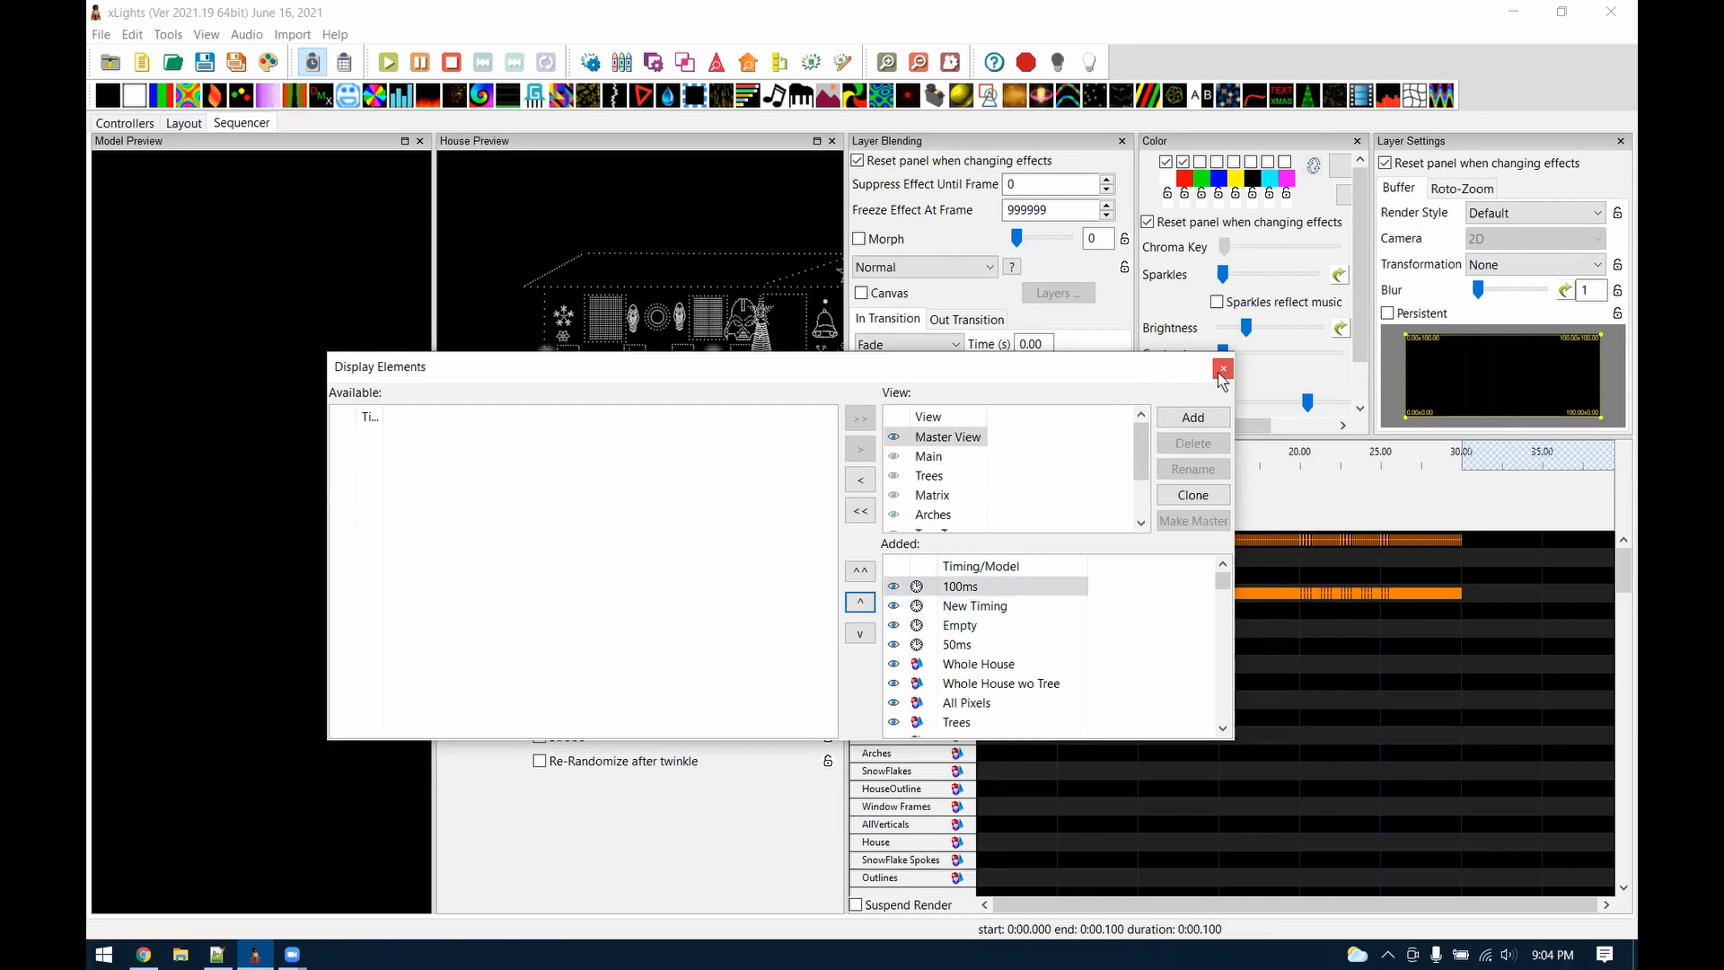
left_click(1221, 371)
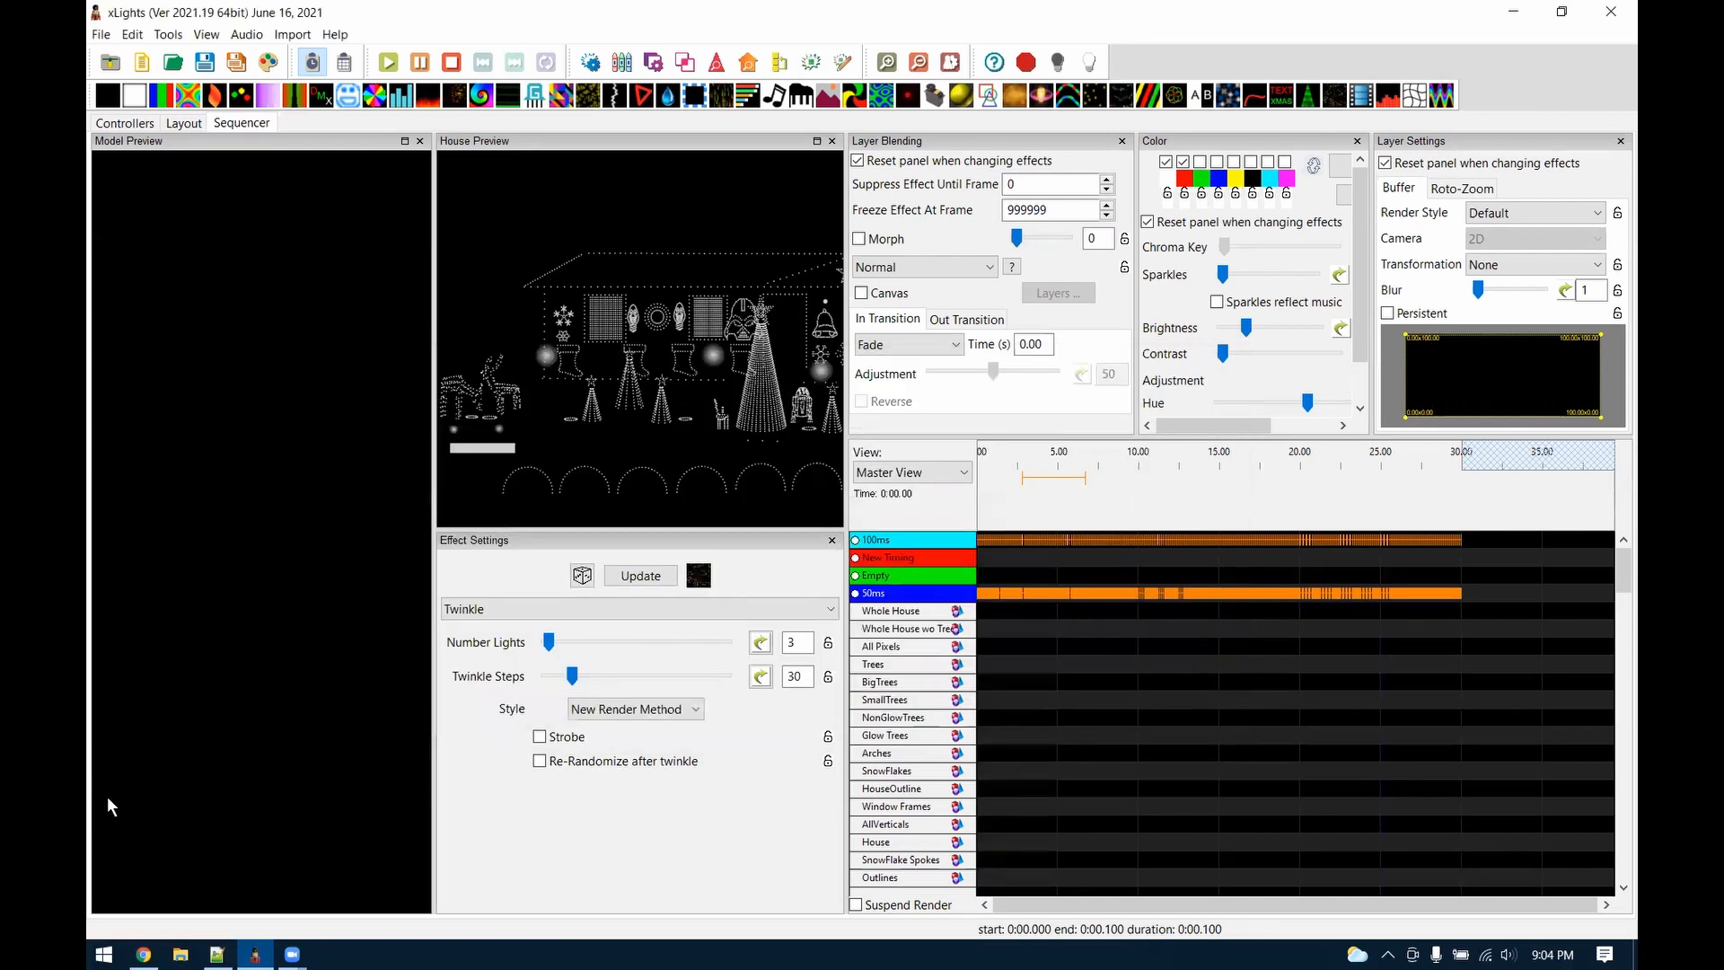
Check the Twinkle value curves note in Notepad++, return to xLights and add a Twinkle effect to the Trees row
left_click(216, 954)
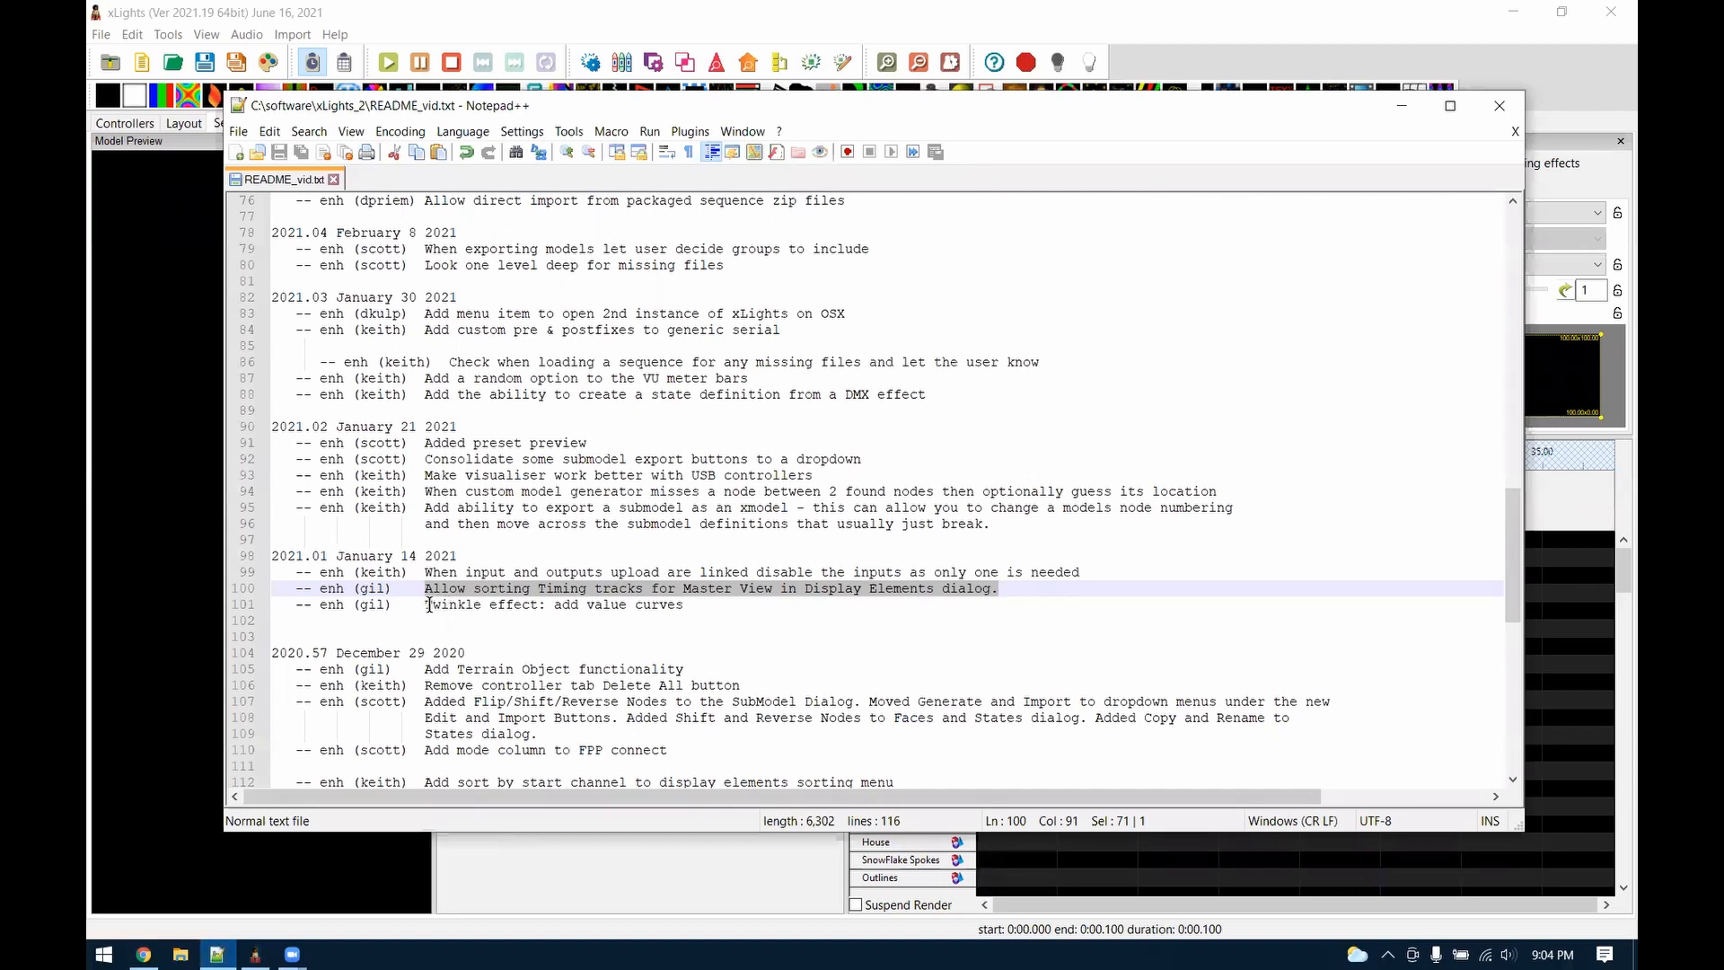
left_click(1225, 860)
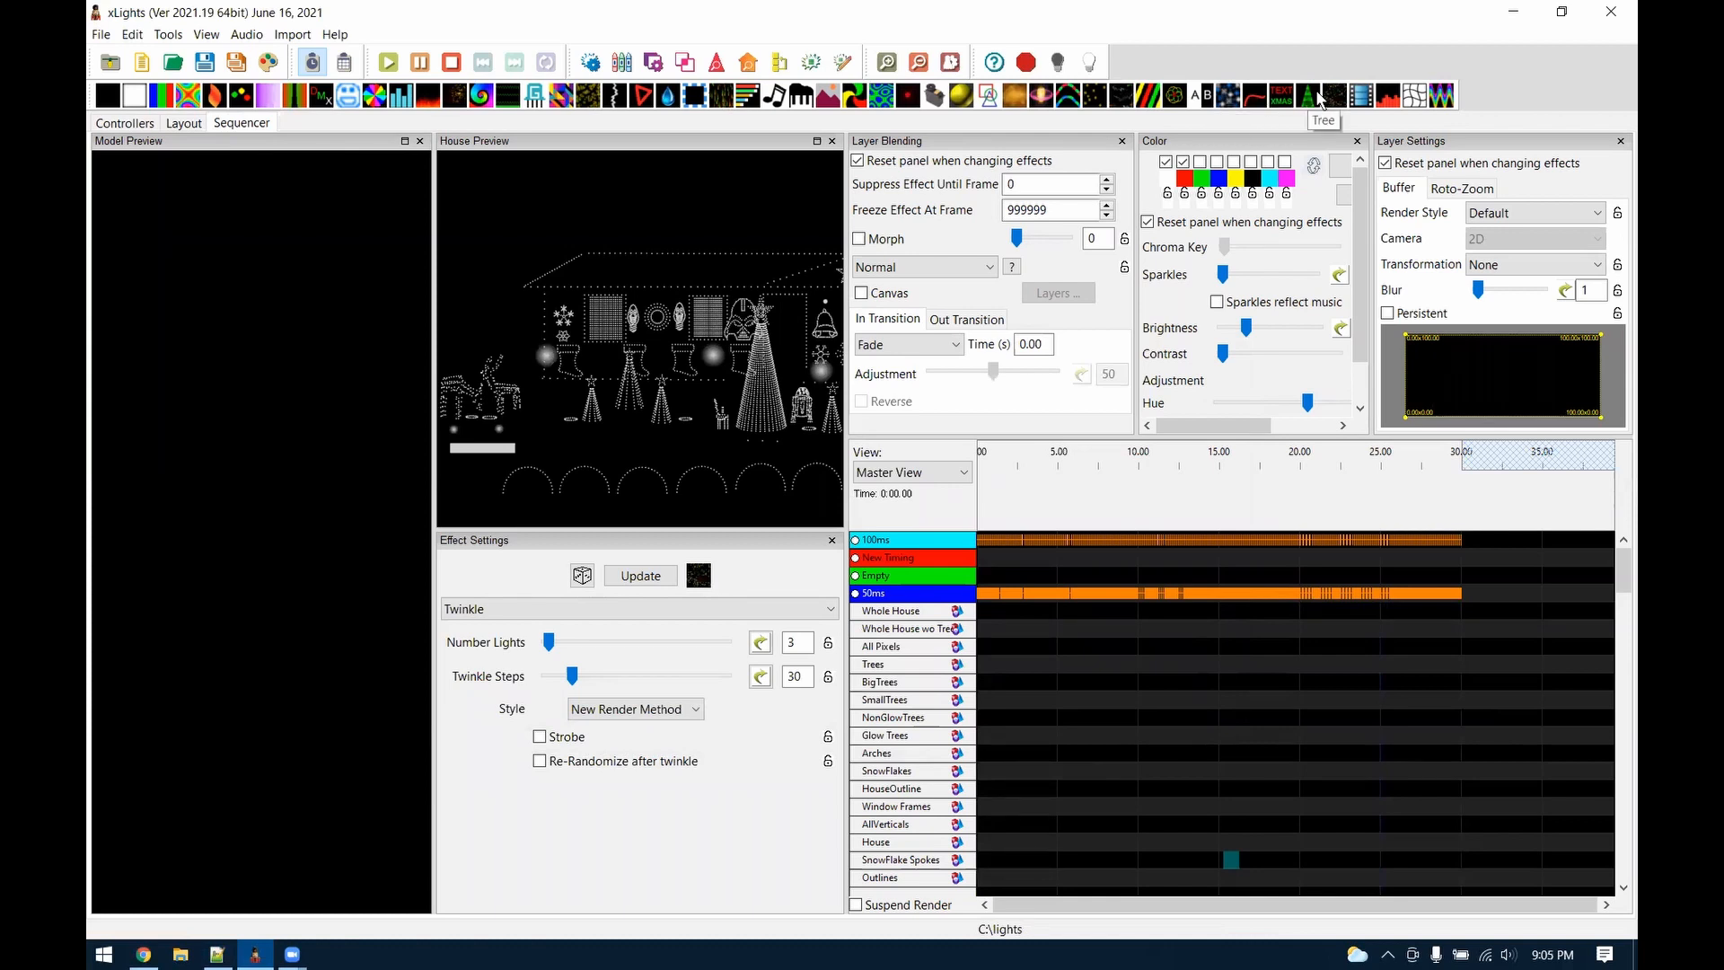
left_click_drag(1326, 96, 1010, 664)
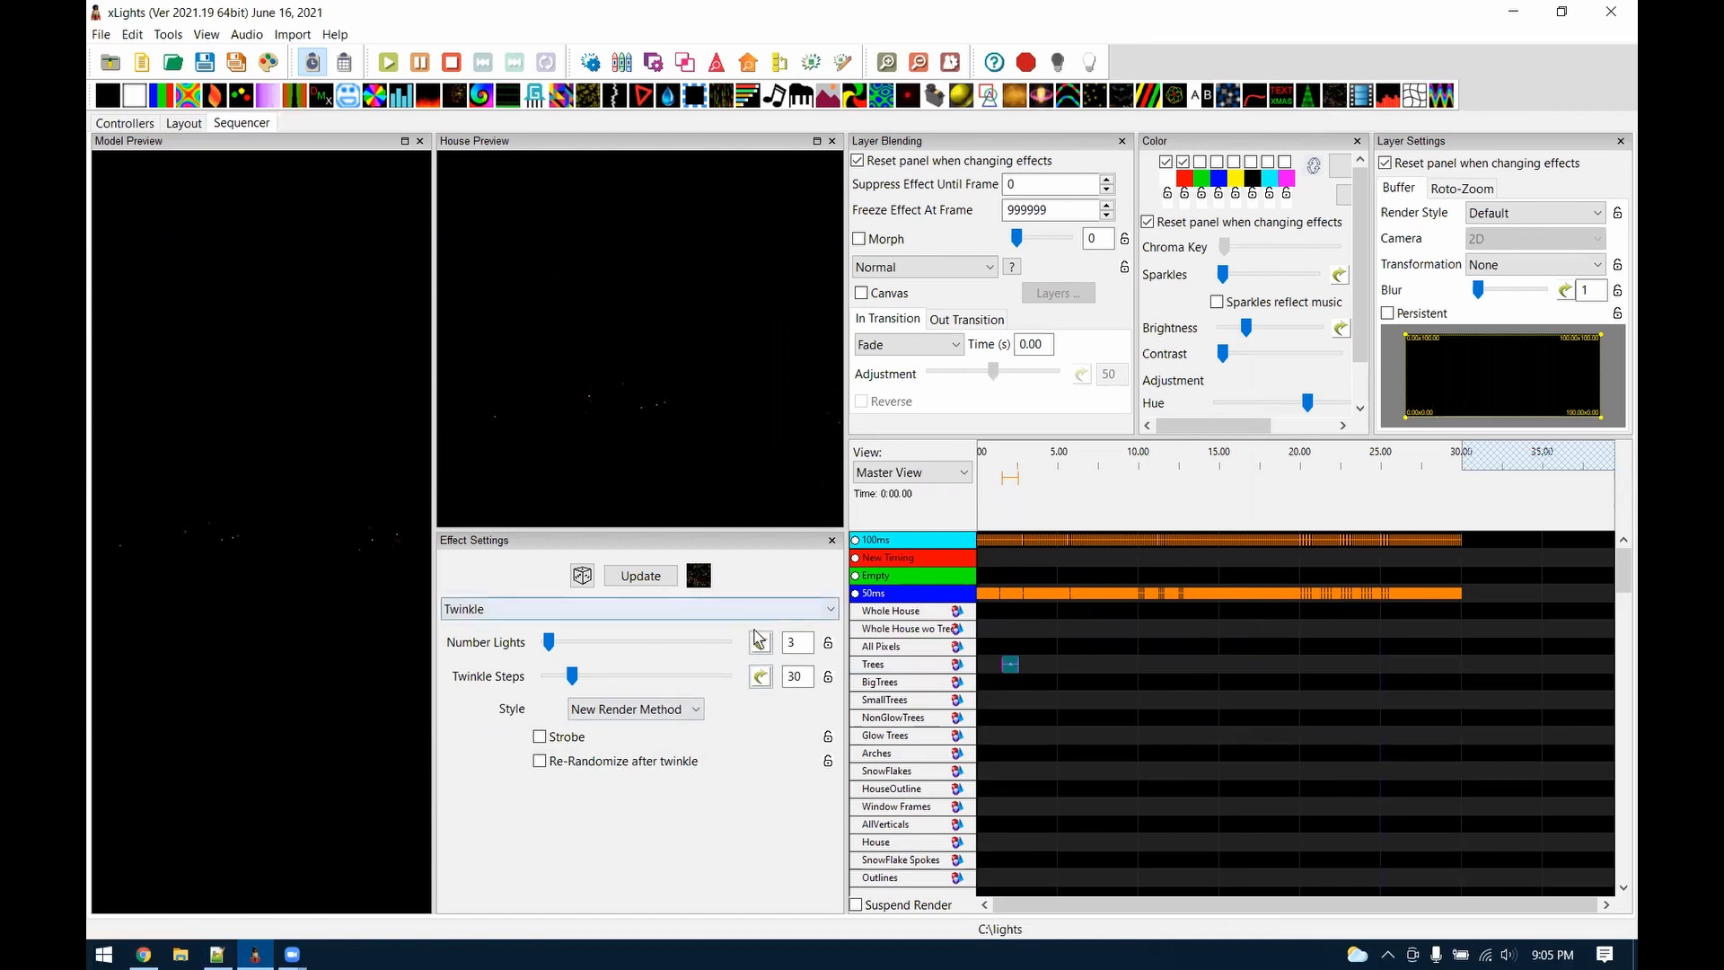
Apply a Ramp value curve from 3 to 100 to the Twinkle effect's Number Lights
left_click(760, 643)
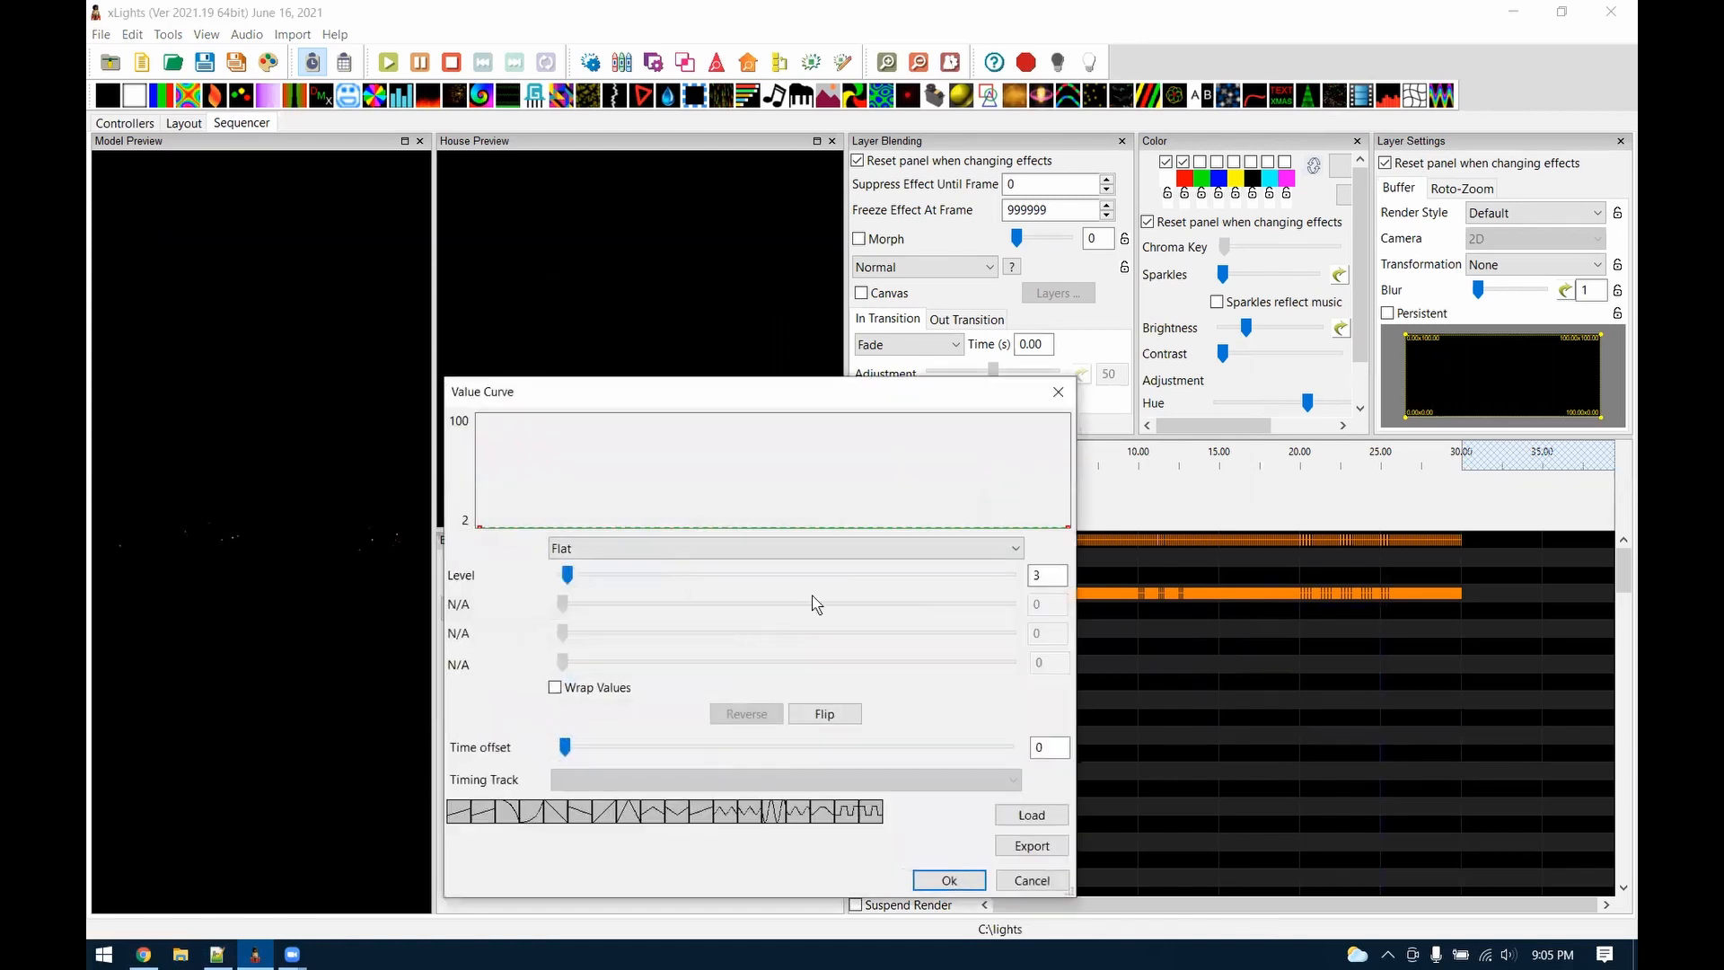
left_click(608, 547)
left_click(608, 591)
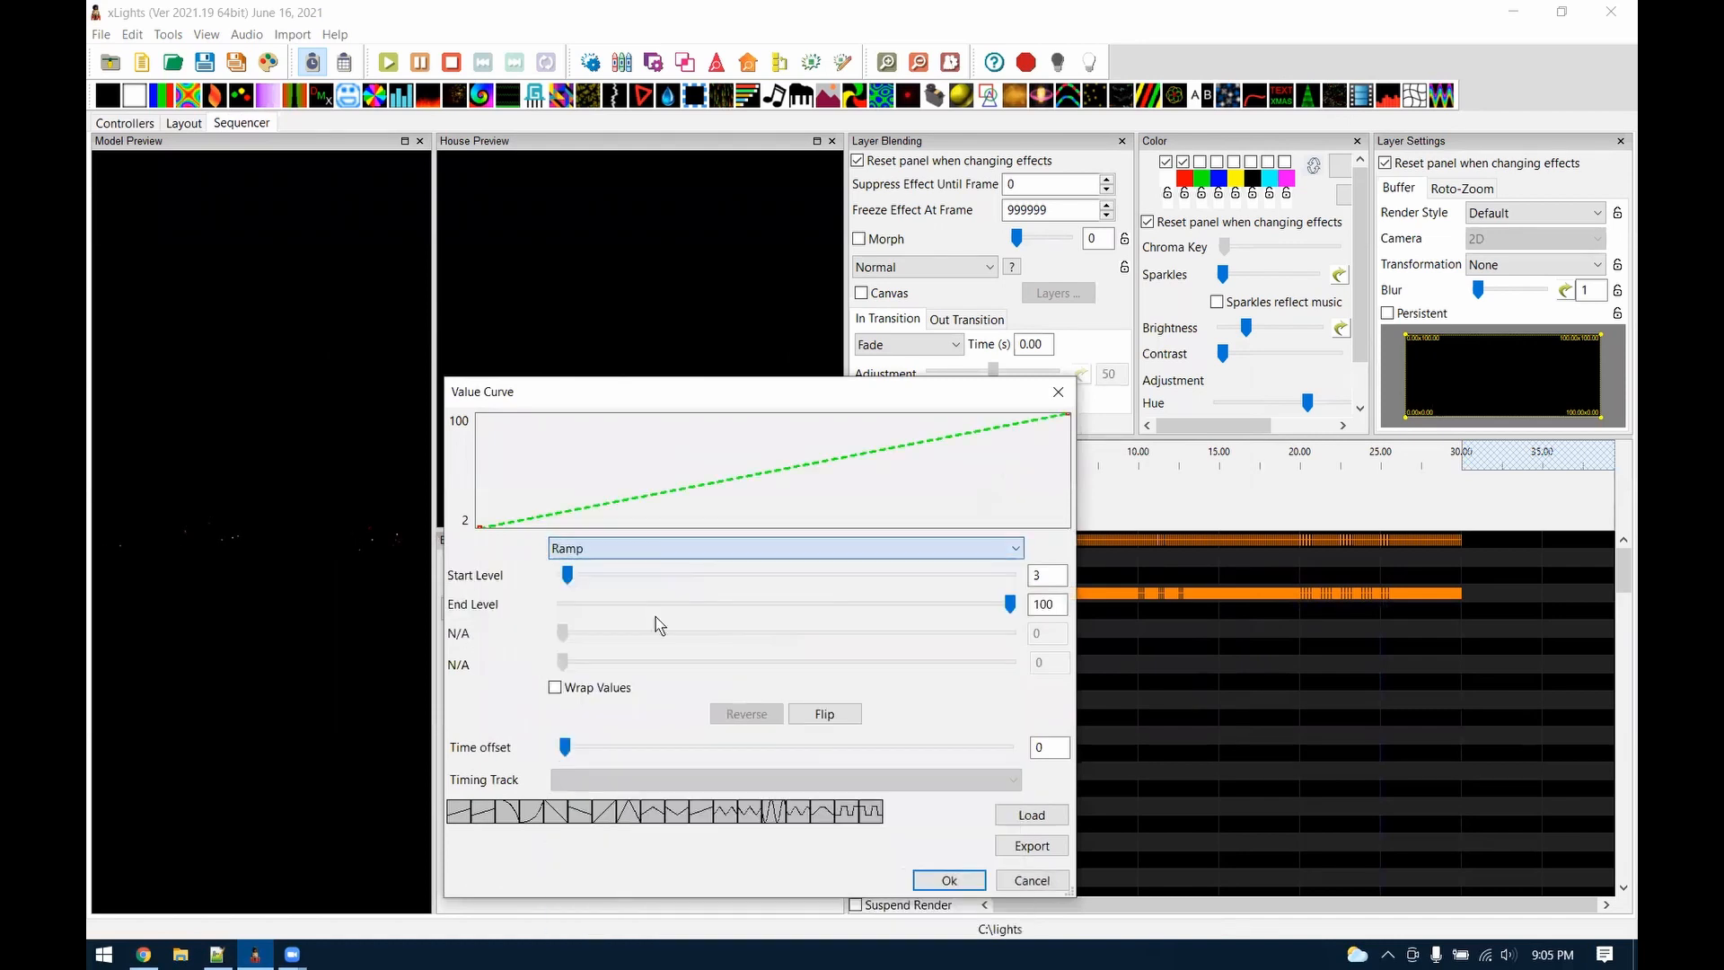
left_click(948, 879)
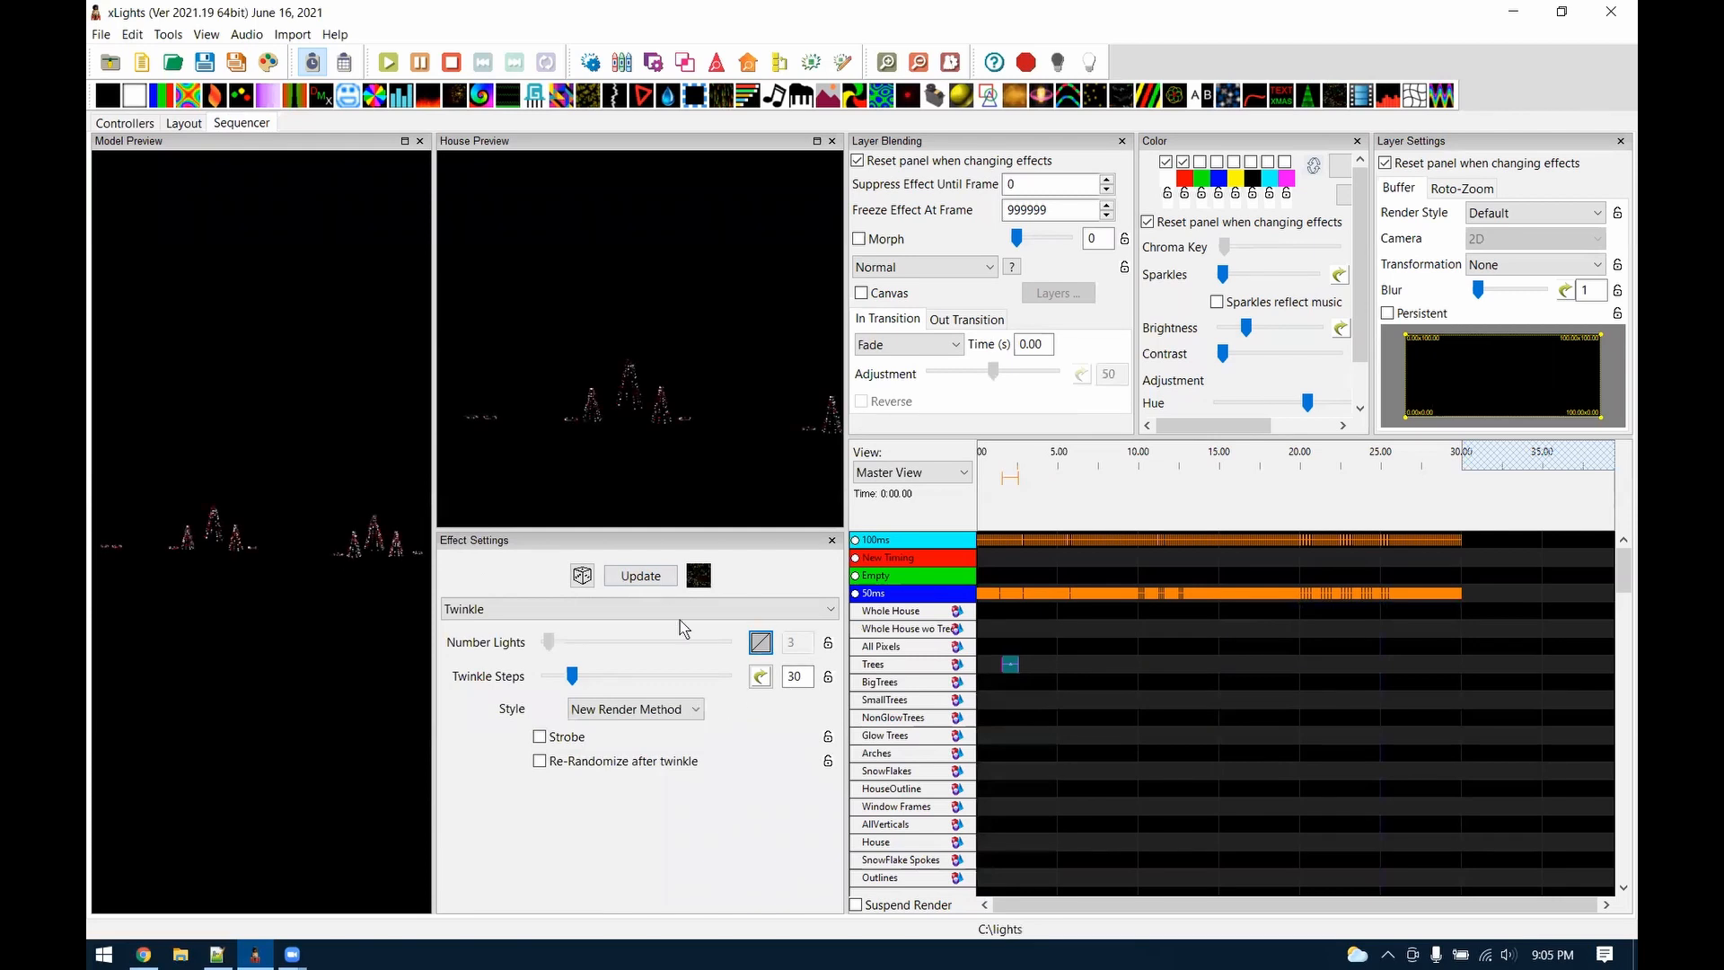
Switch to Notepad++ and highlight the 2021.02 note "Added preset preview"
left_click(216, 954)
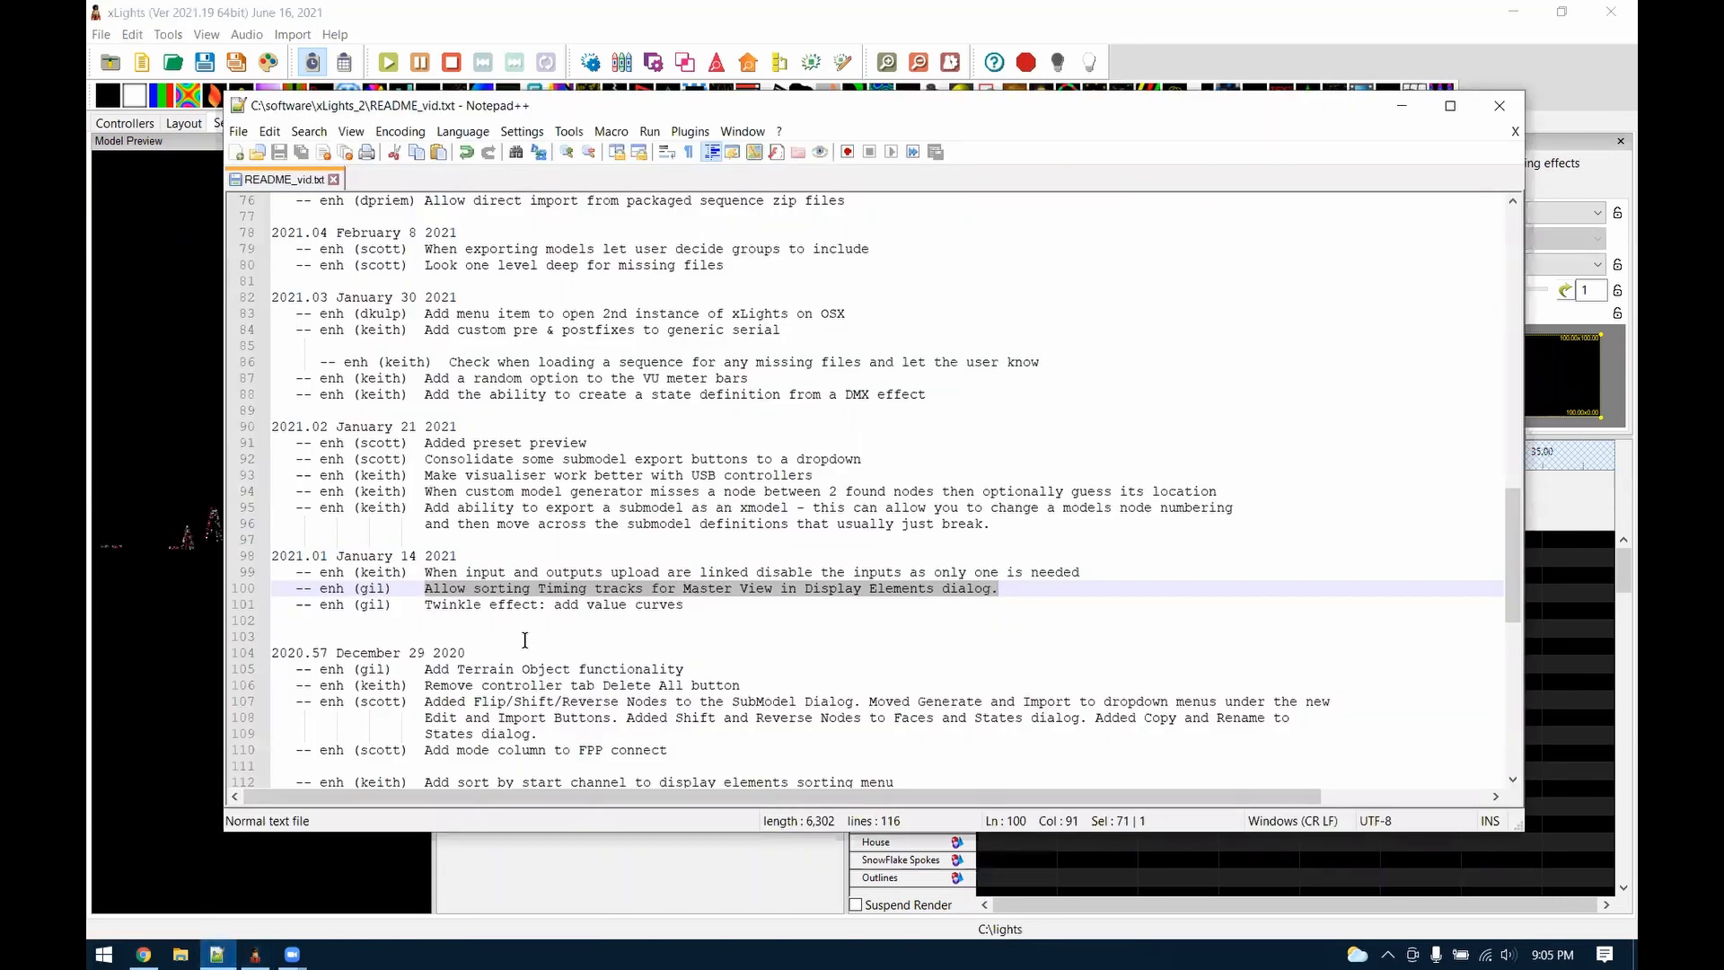
left_click(432, 441)
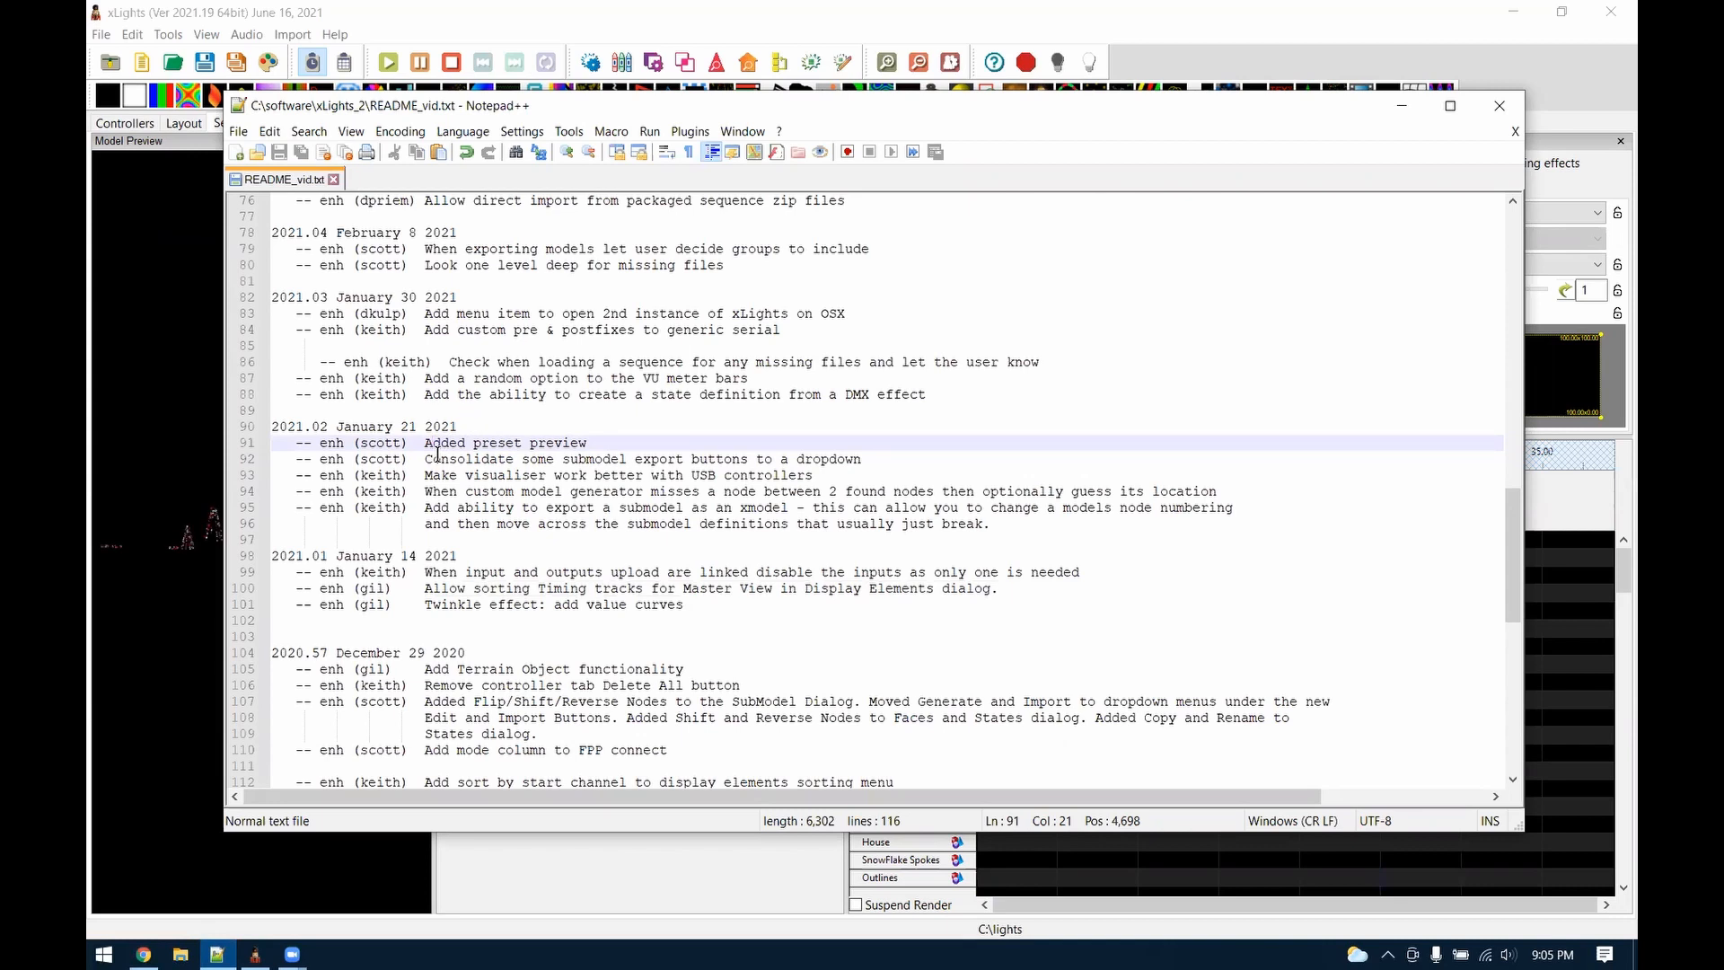
left_click_drag(419, 444, 599, 441)
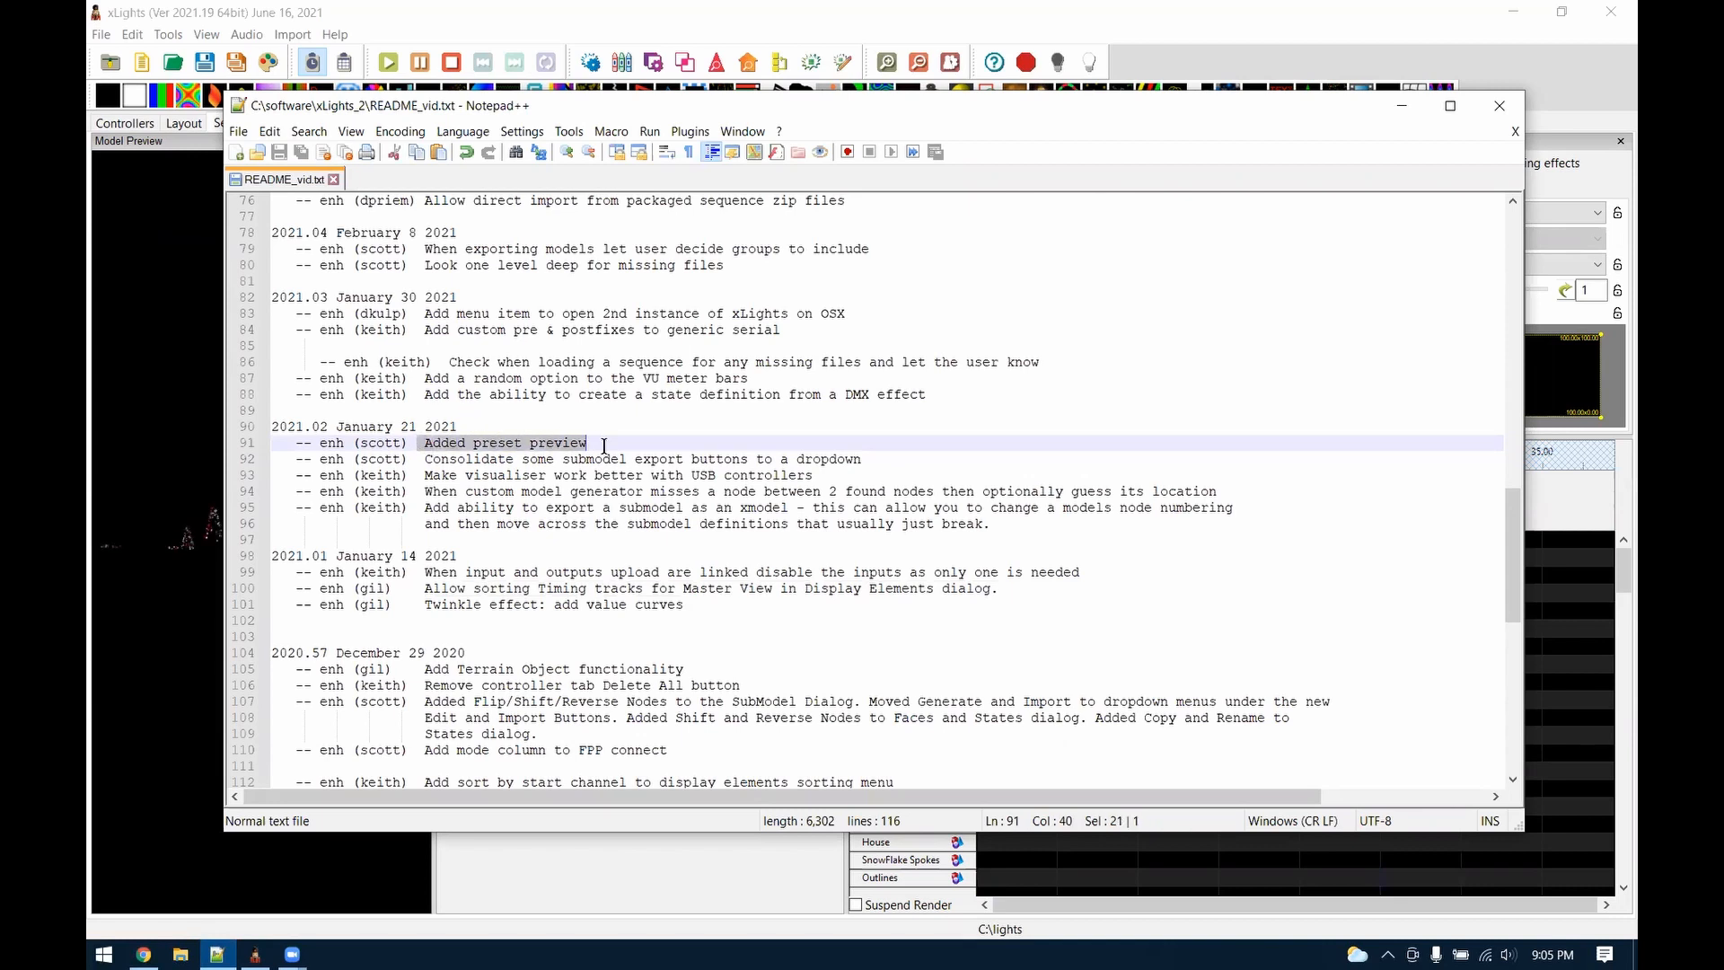
left_click(593, 440)
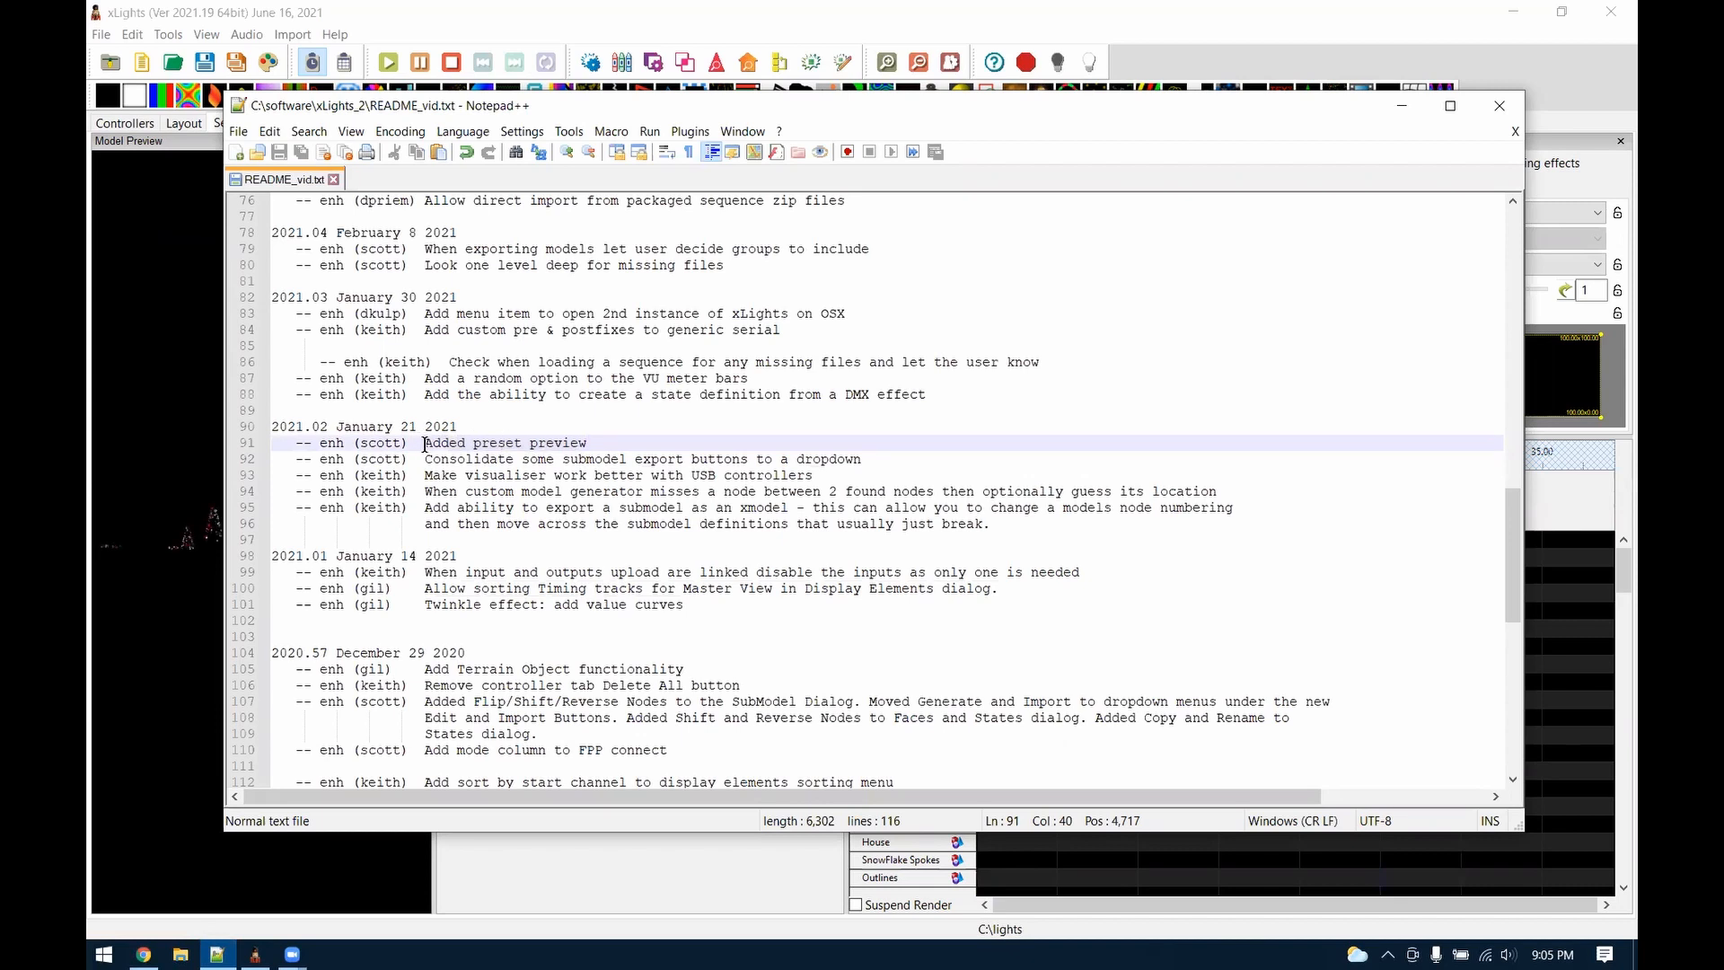
left_click_drag(596, 444, 420, 444)
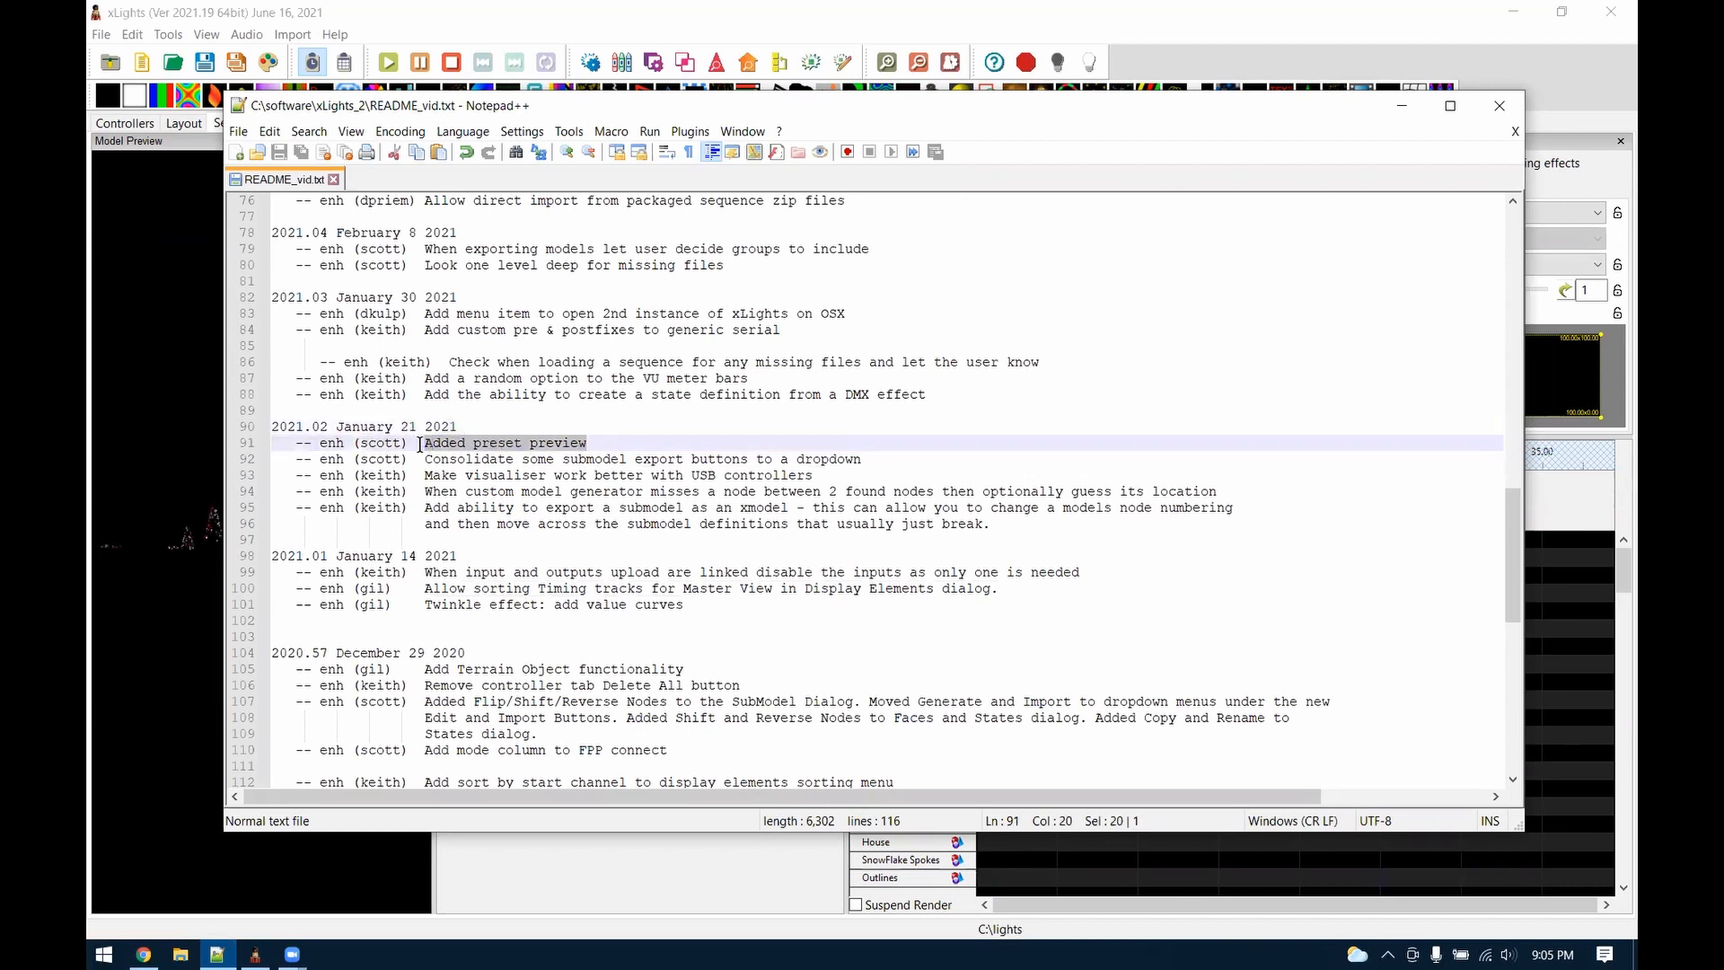
Return to xLights, open the Effect Presets window and move it clear of the Trees row's Twinkle effect
left_click(1401, 106)
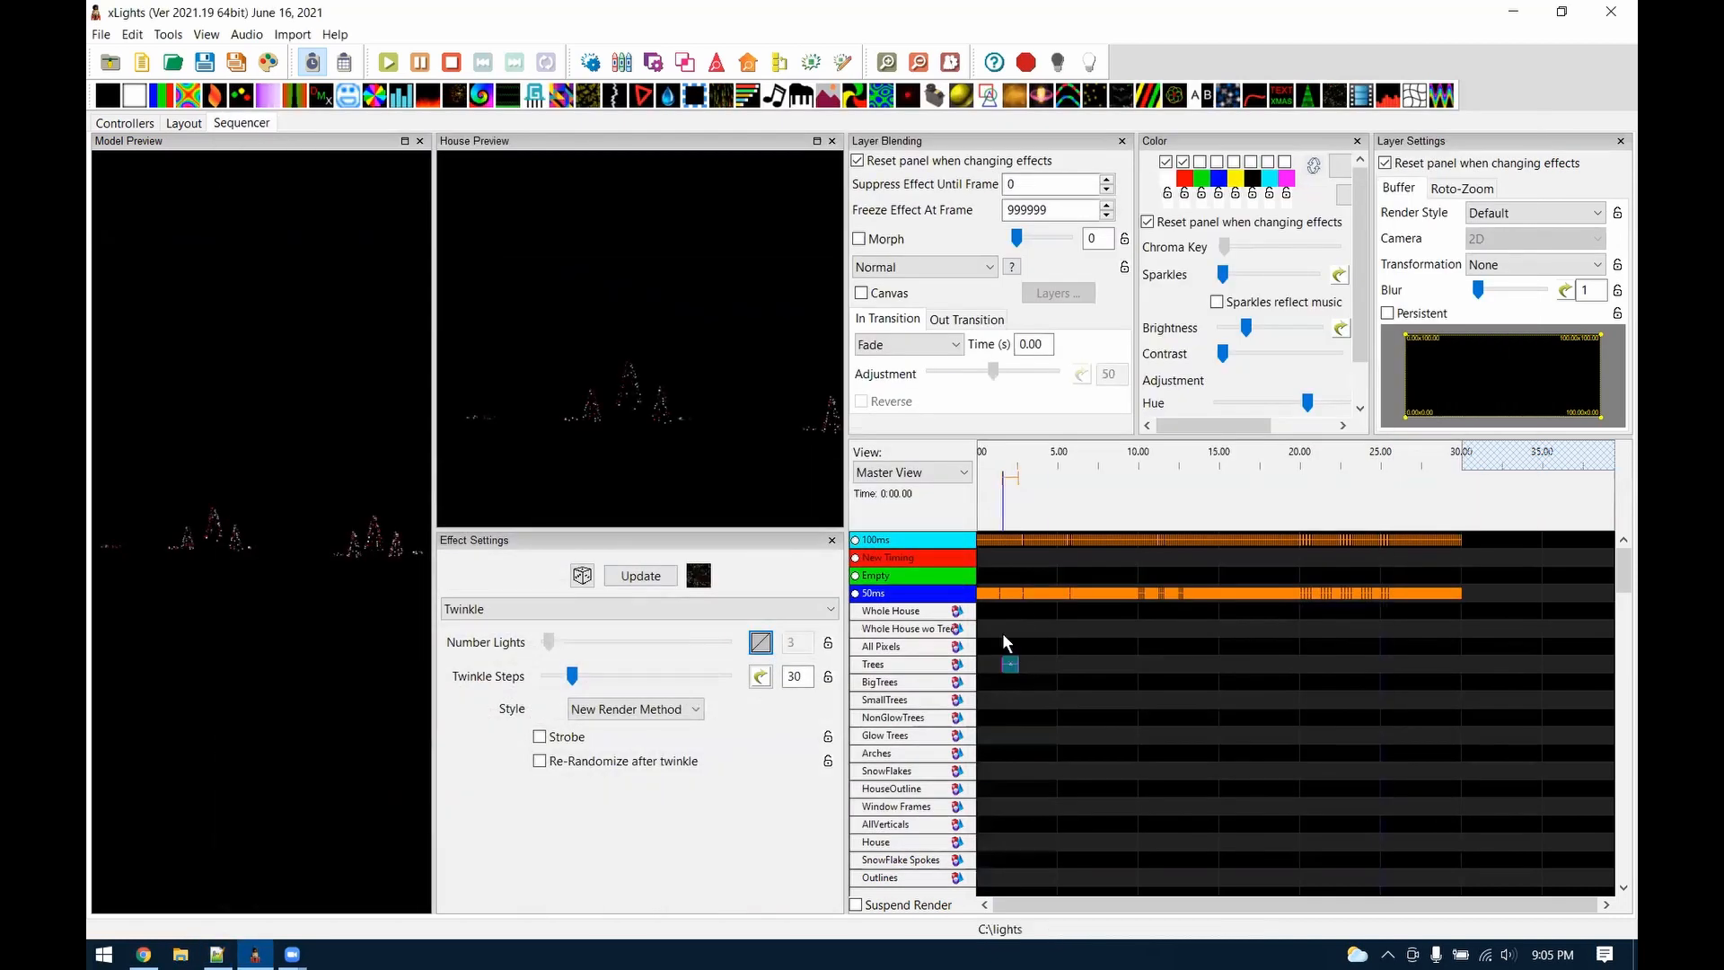
right_click(1050, 664)
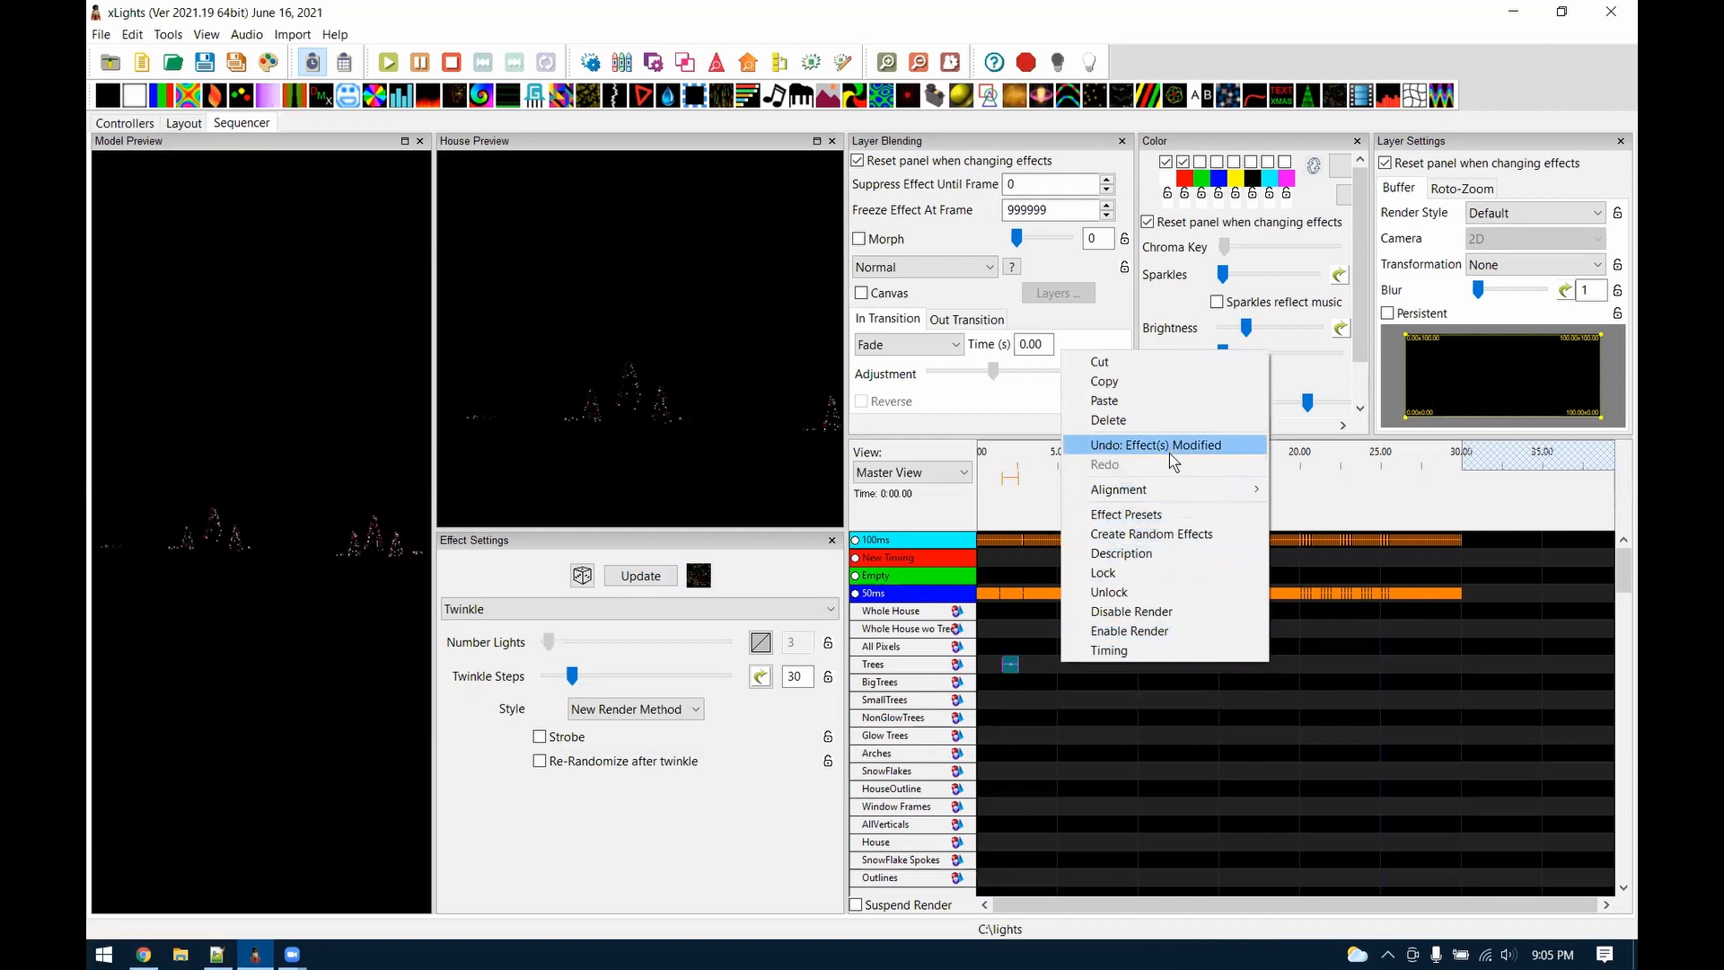
left_click(1172, 515)
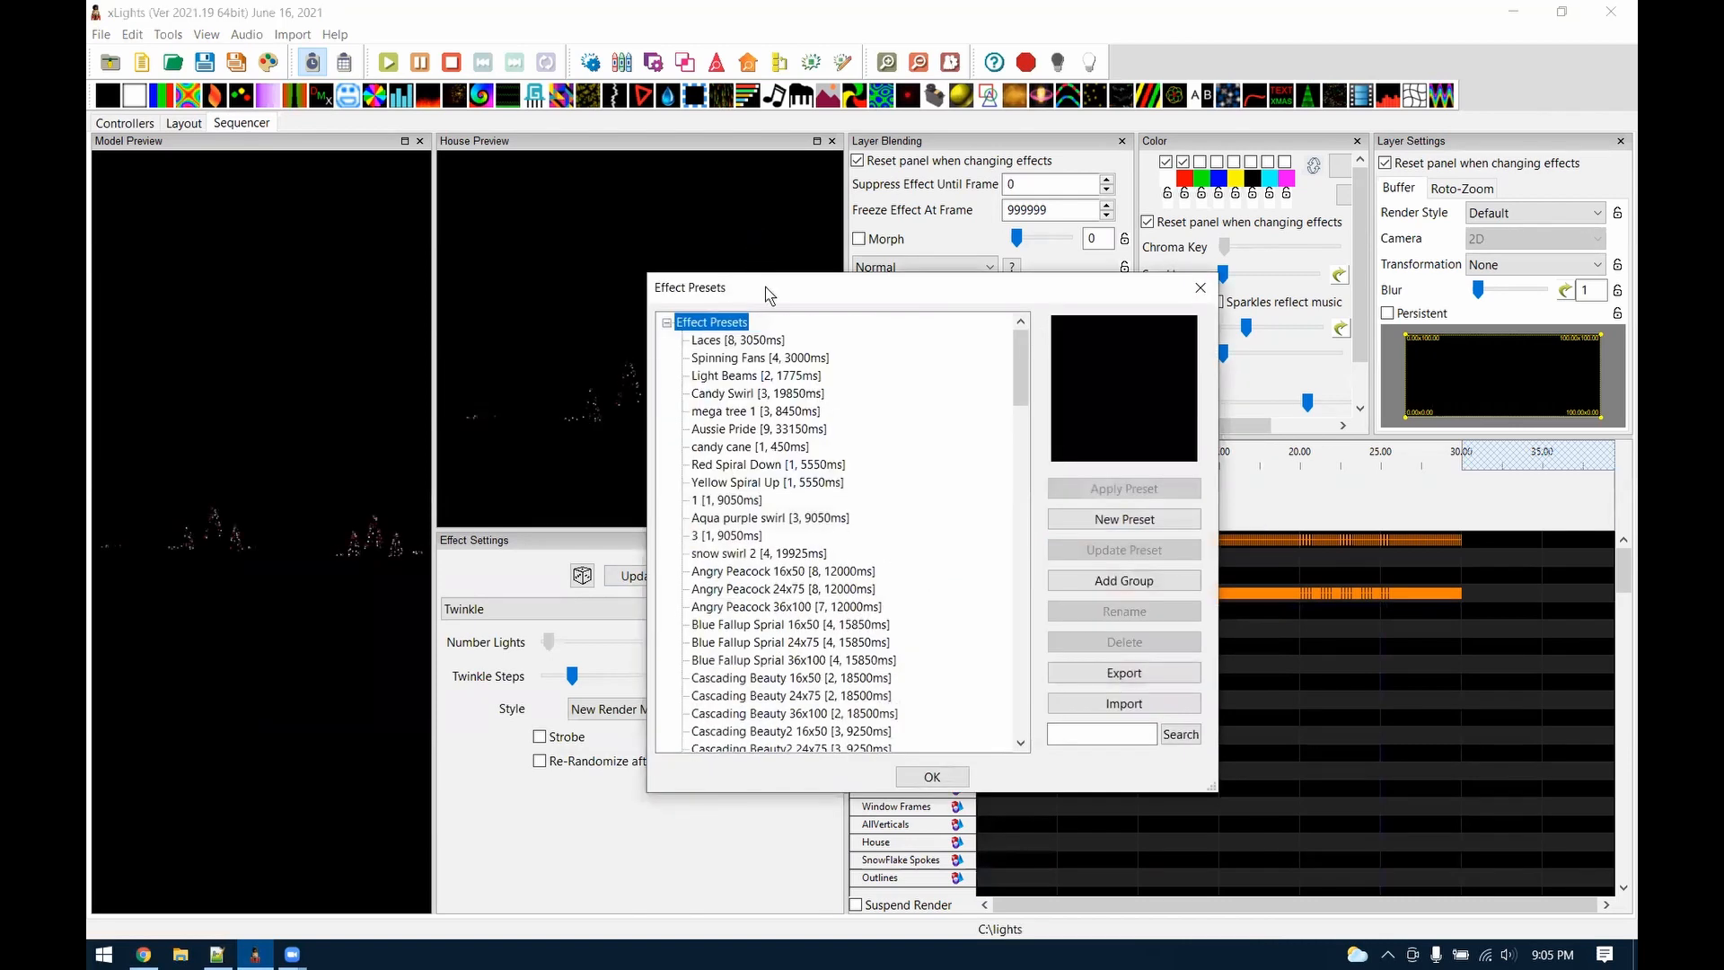
left_click_drag(762, 287, 531, 237)
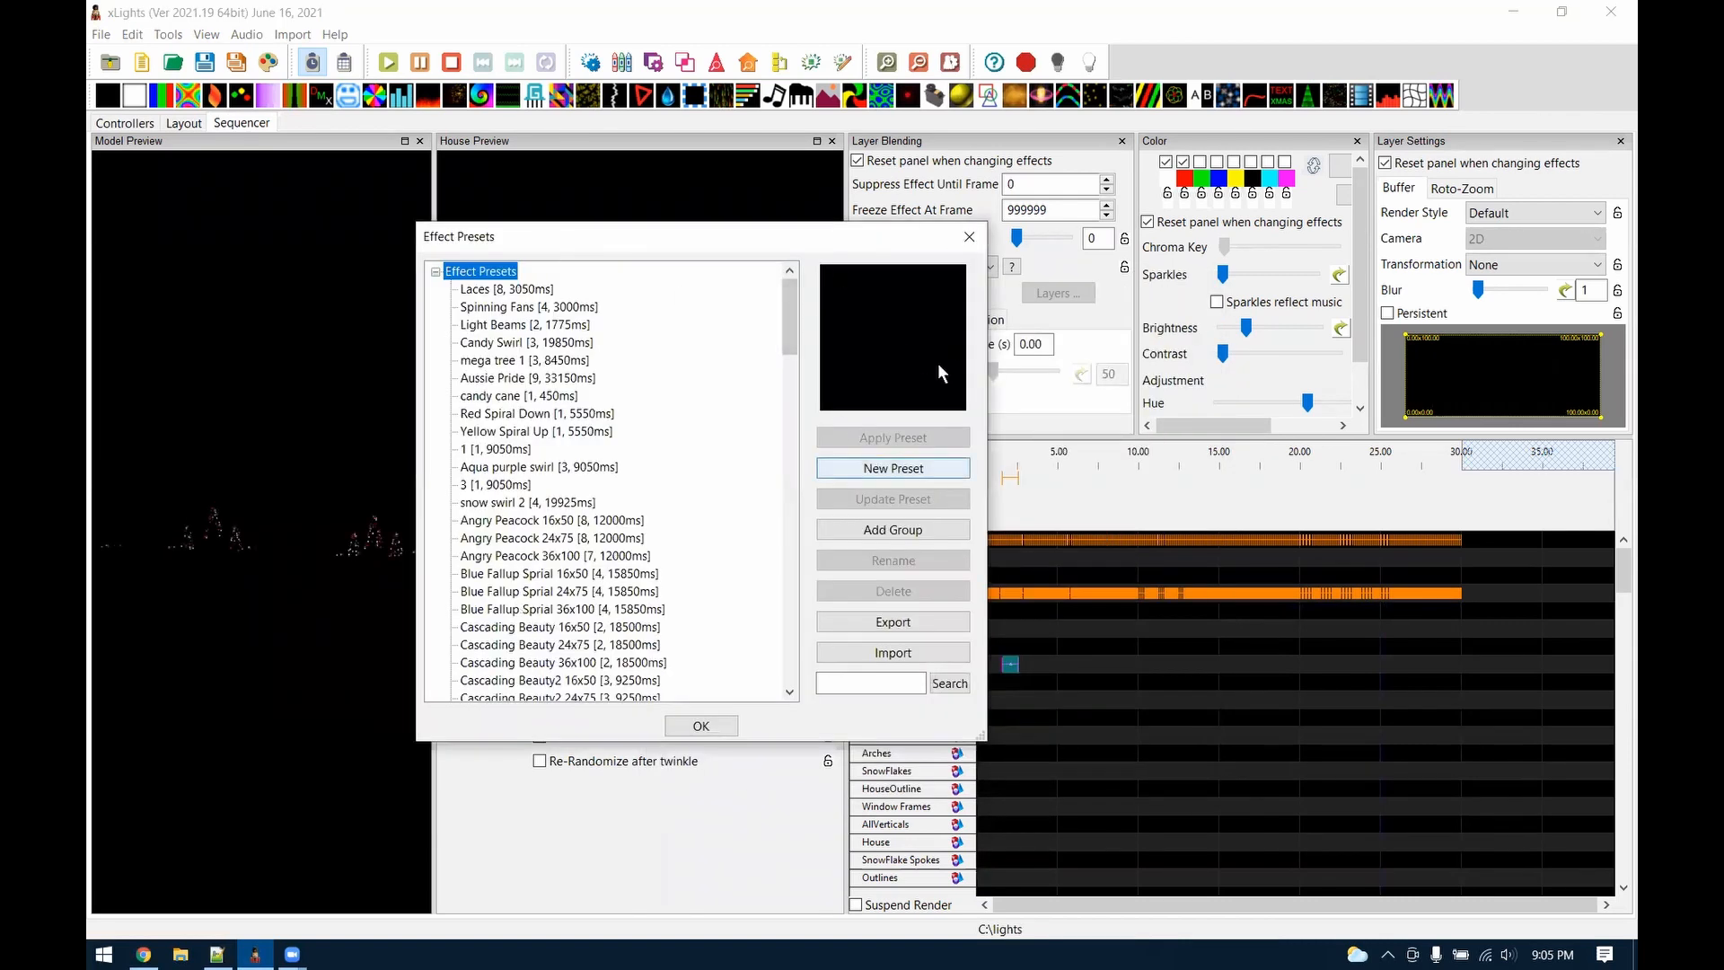
Preview the Laces, Spinning Fans, Light Beams, mega tree 1 and Angry Peacock 24x75 effect presets
left_click(506, 291)
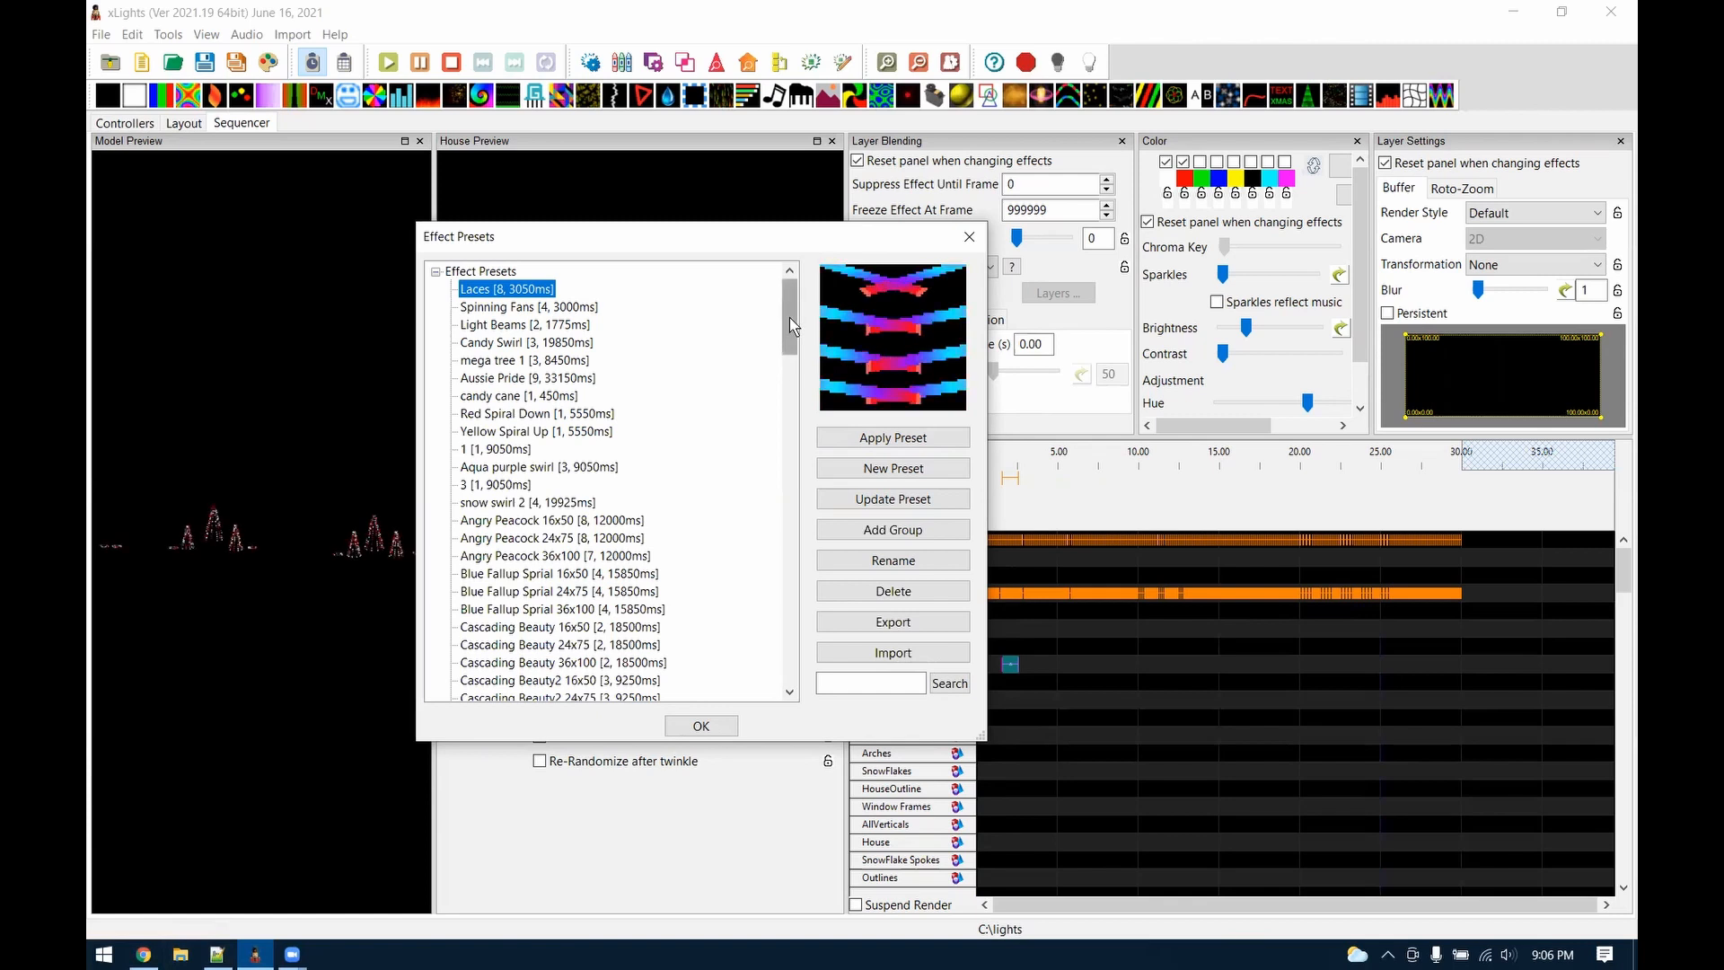
left_click(539, 307)
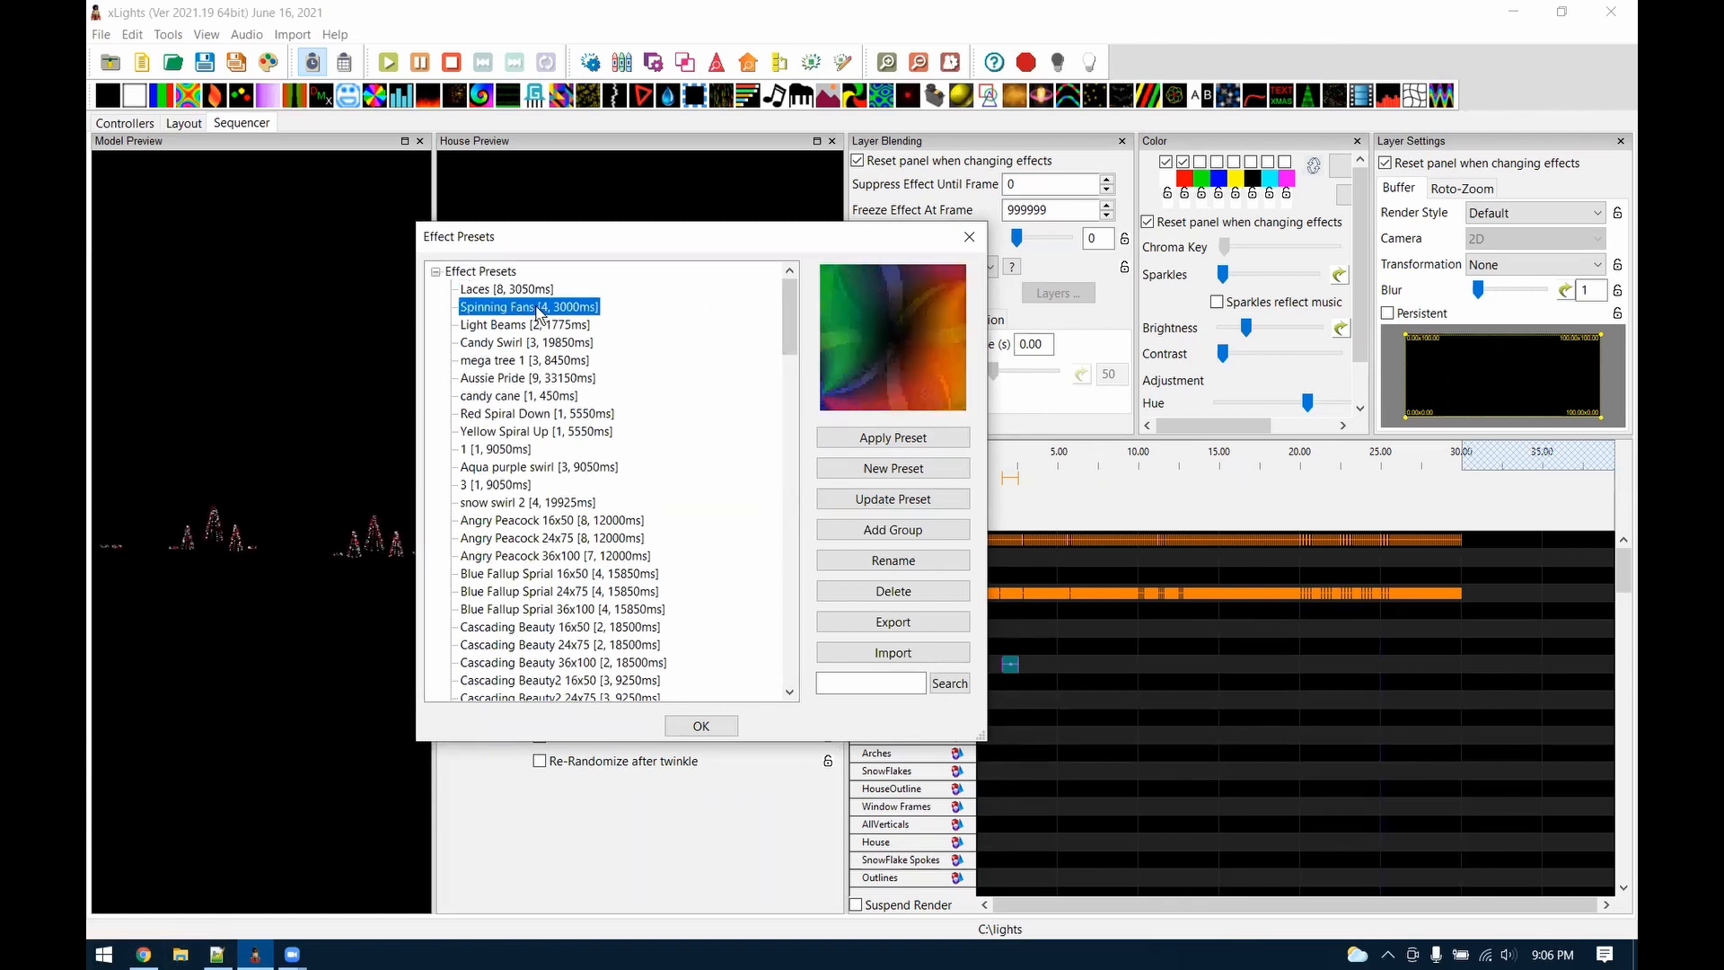
left_click(537, 326)
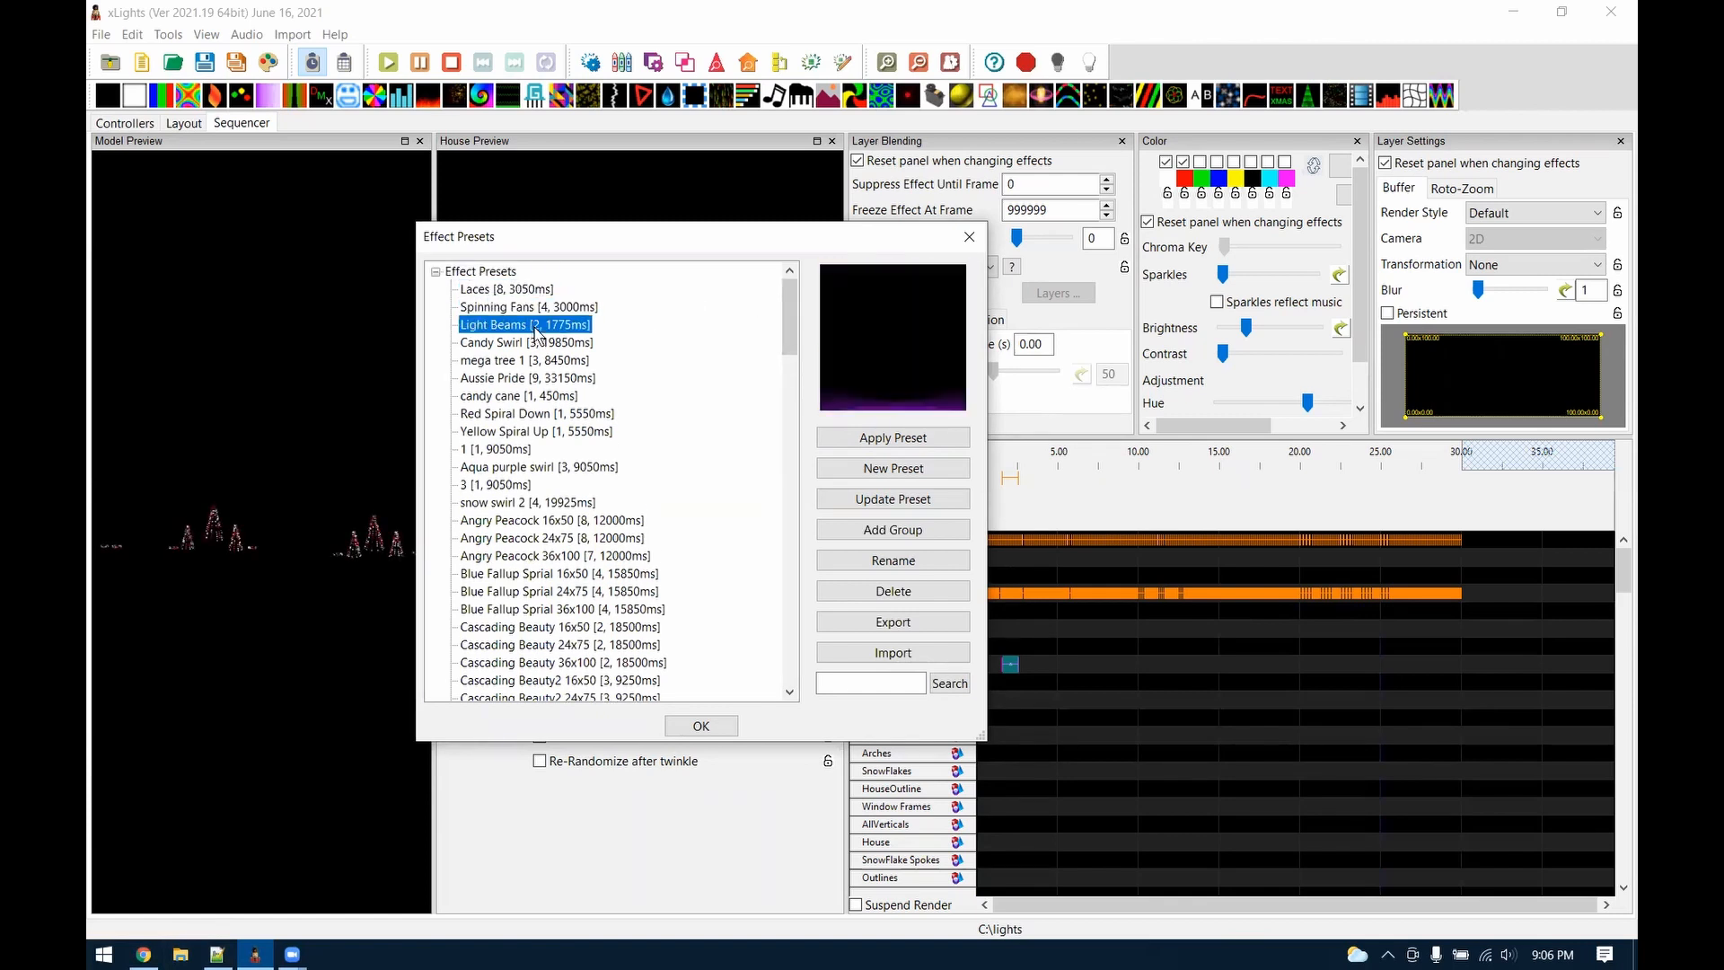
left_click(539, 361)
left_click(540, 539)
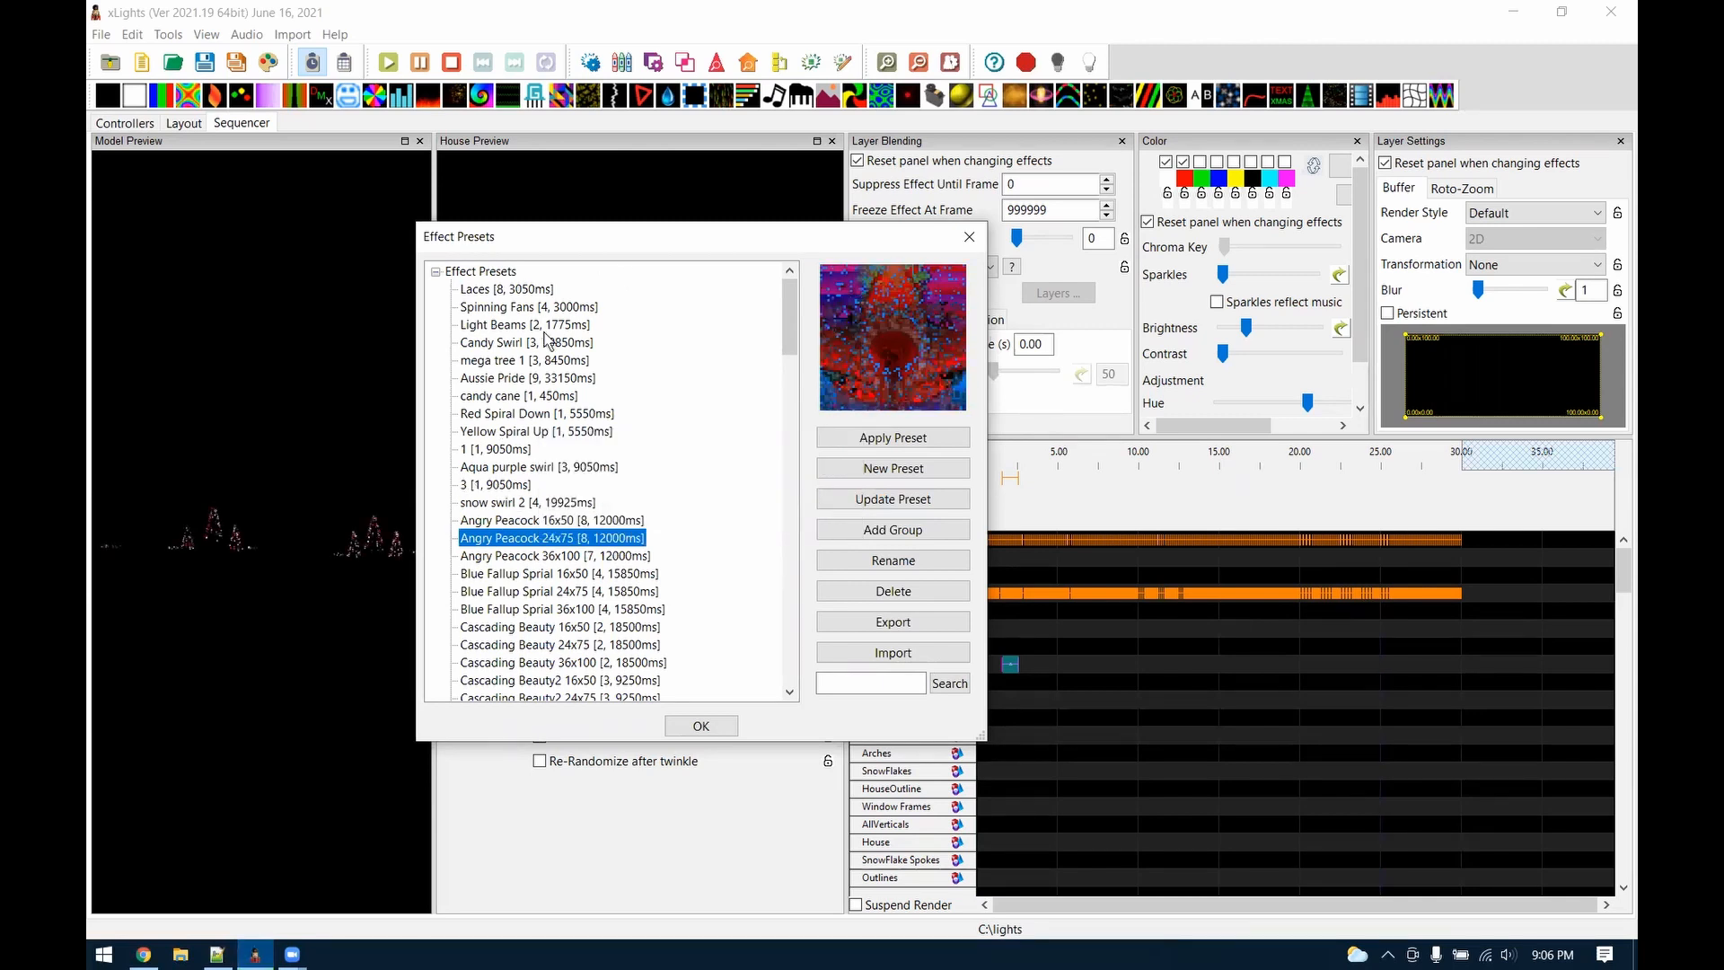
Preview the Laces, Spinning Fans, Candy Swirl, Aussie Pride and mega tree 1 effect presets
left_click(530, 289)
left_click(533, 307)
left_click(534, 342)
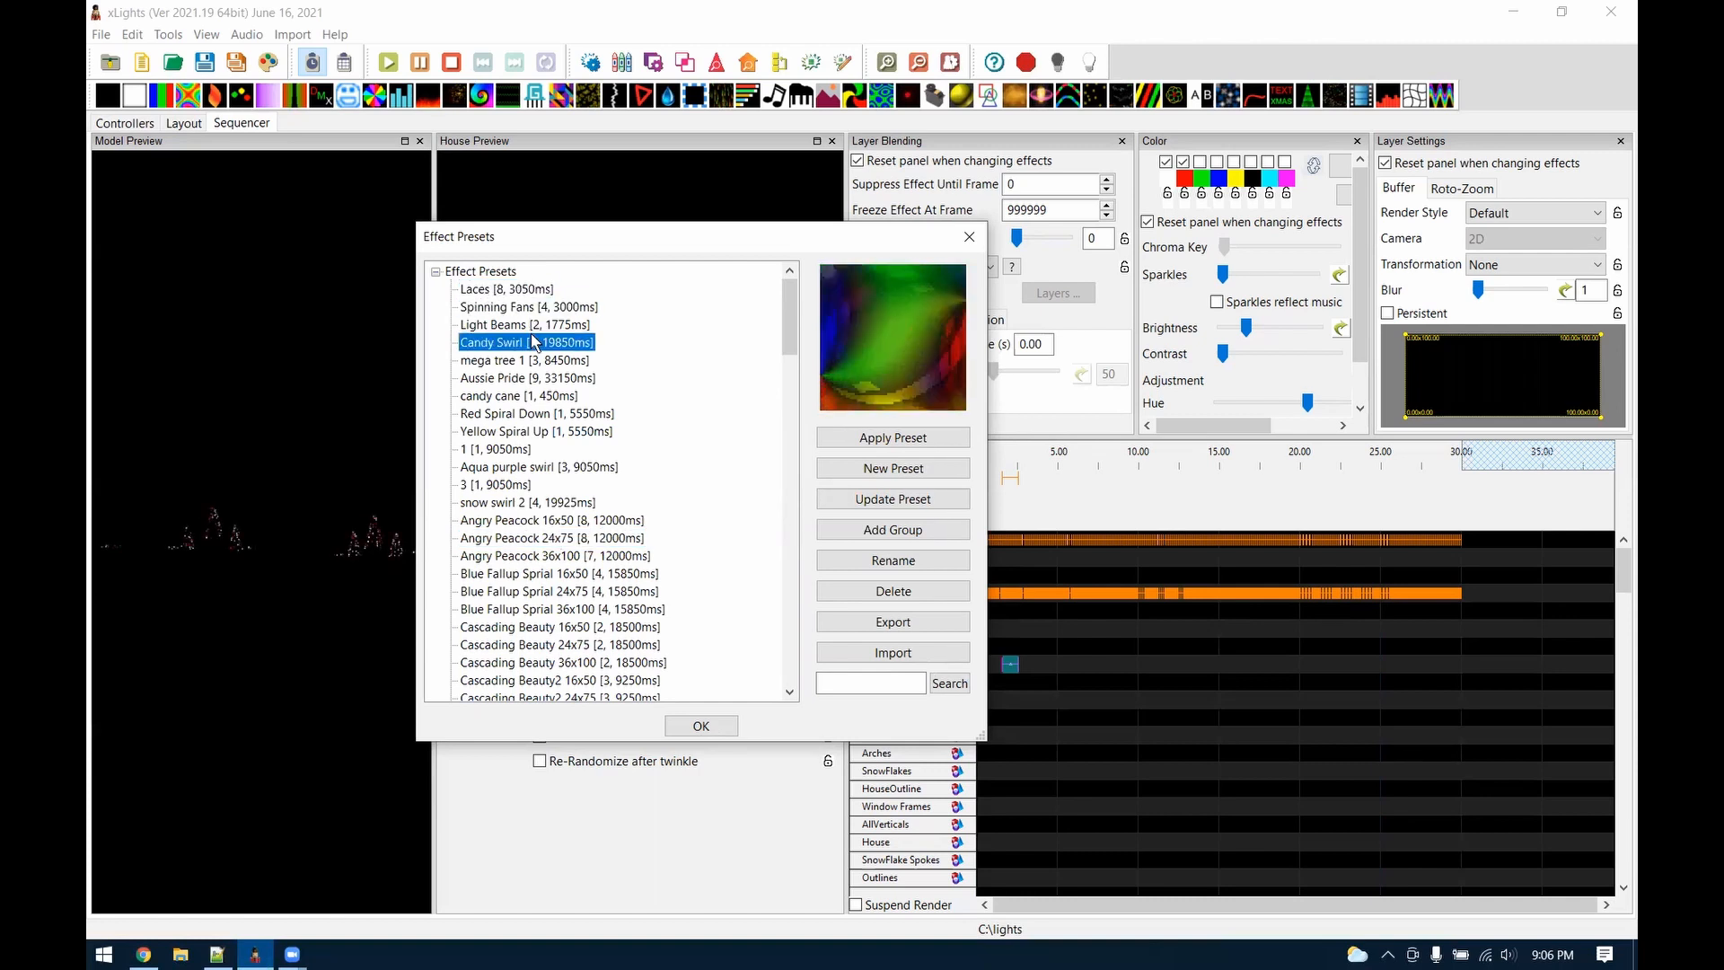
left_click(531, 378)
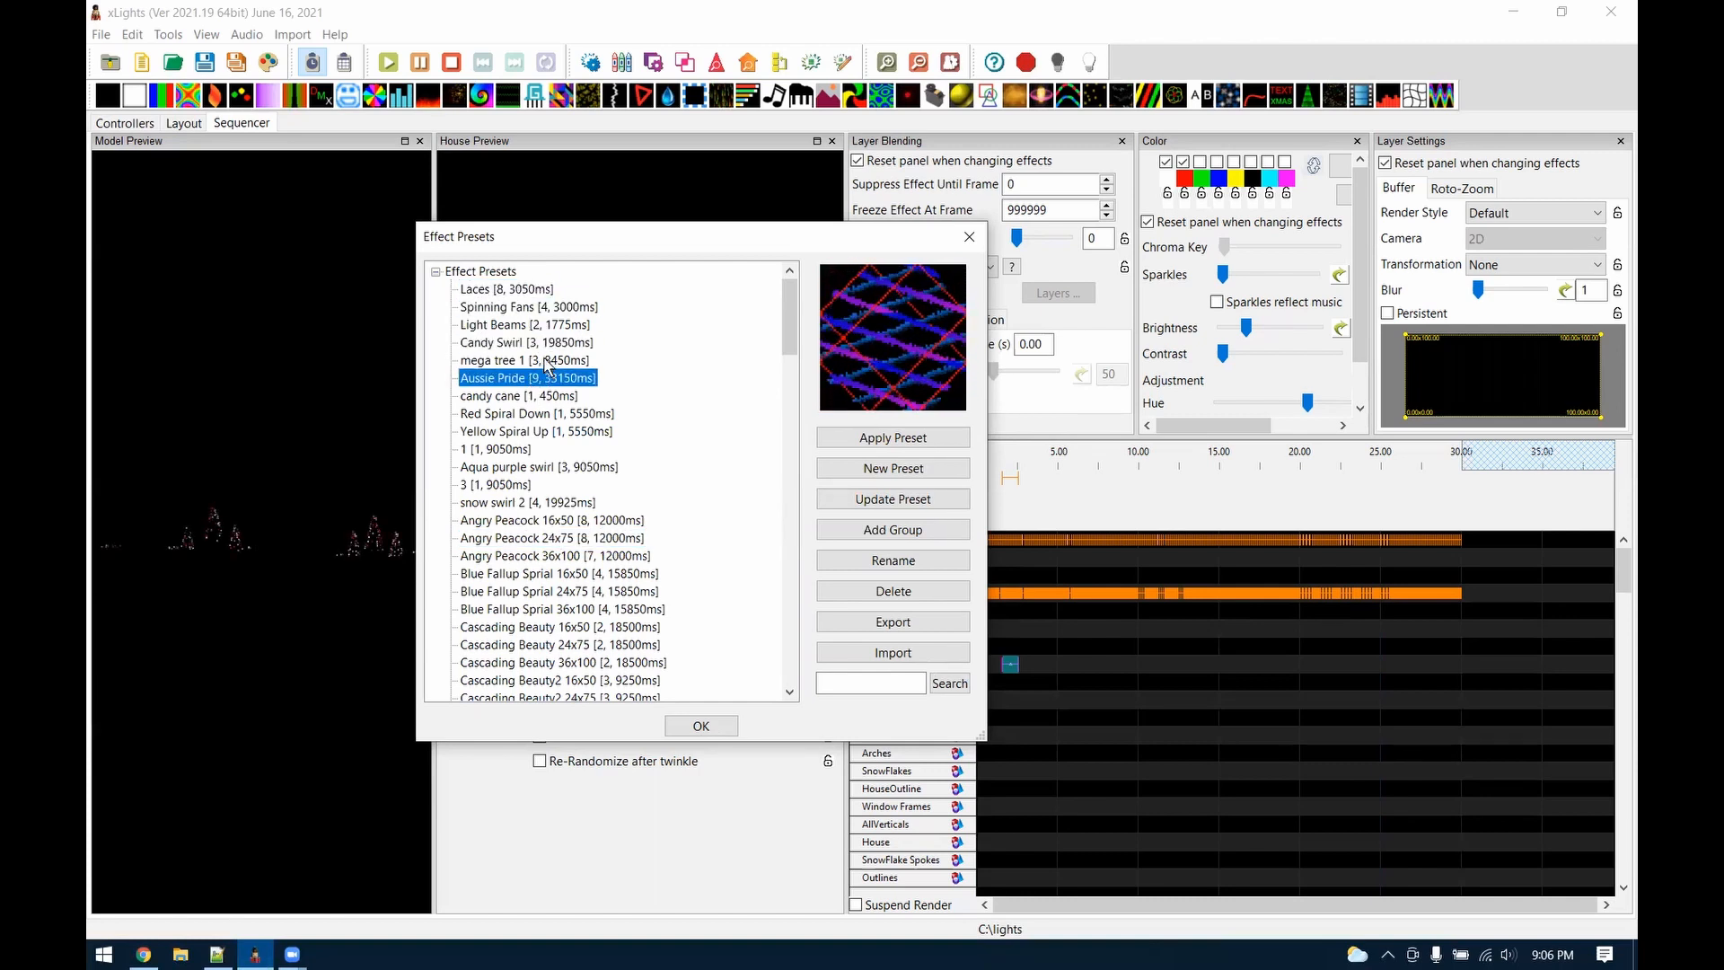
left_click(545, 361)
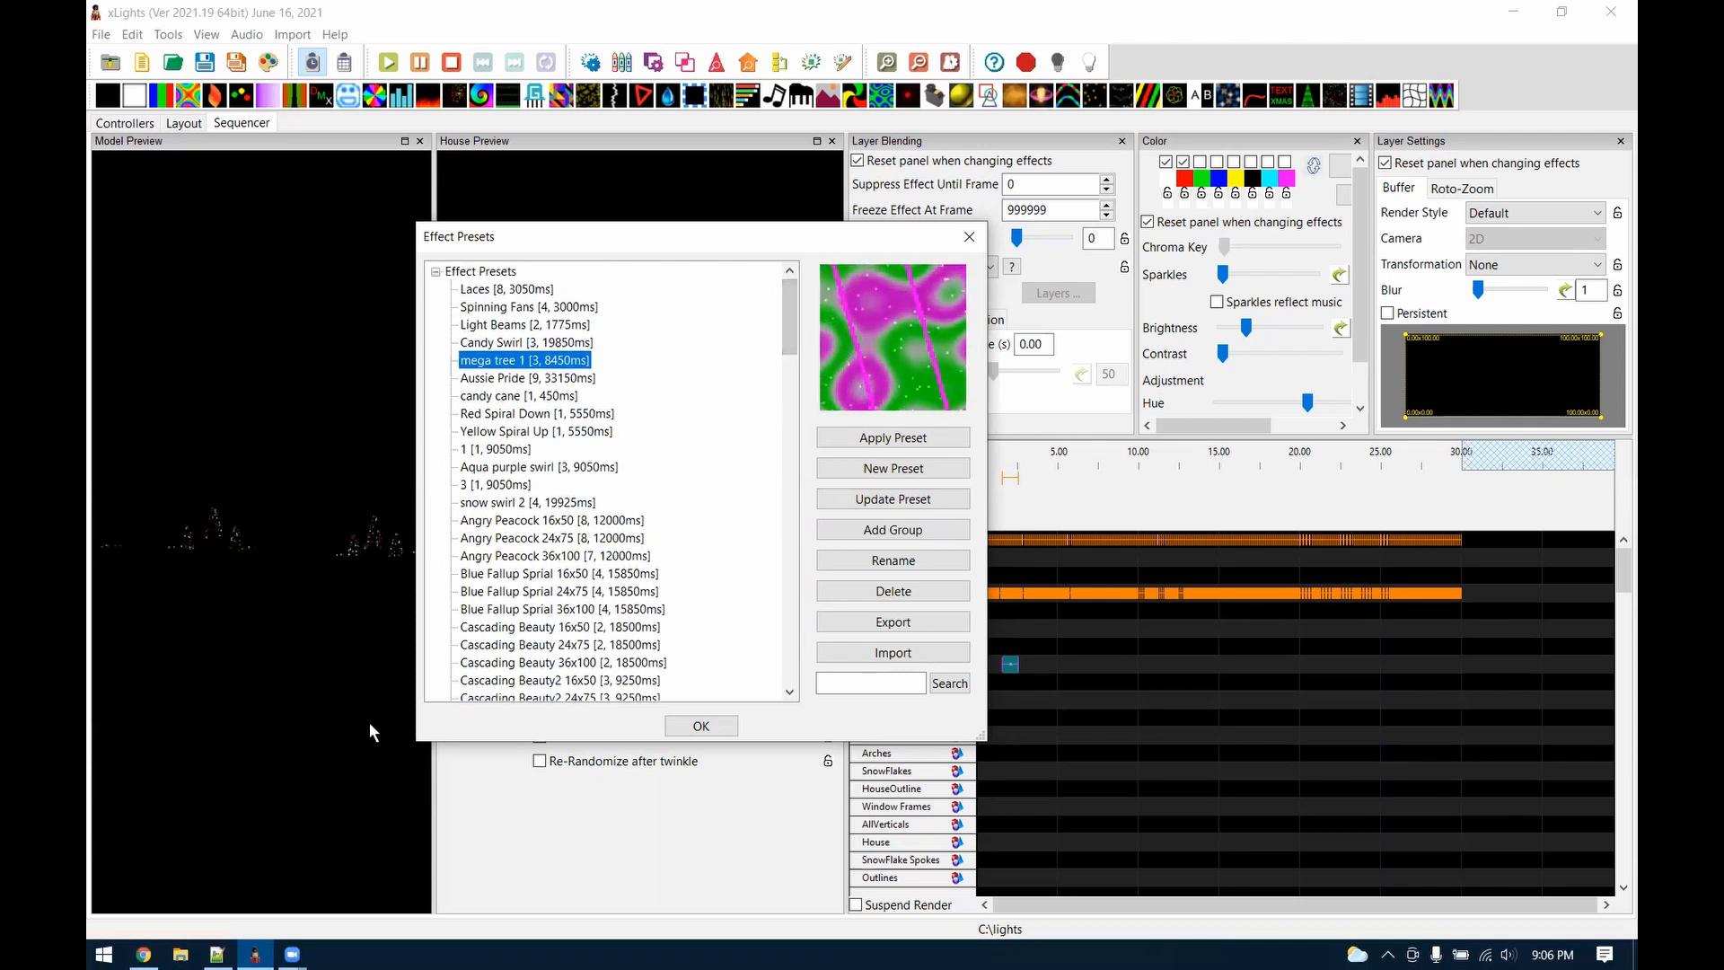
Reorder the Laces preset to sit just below Light Beams, and look through the rest of the preset list
left_click(518, 291)
left_click_drag(518, 291, 507, 277)
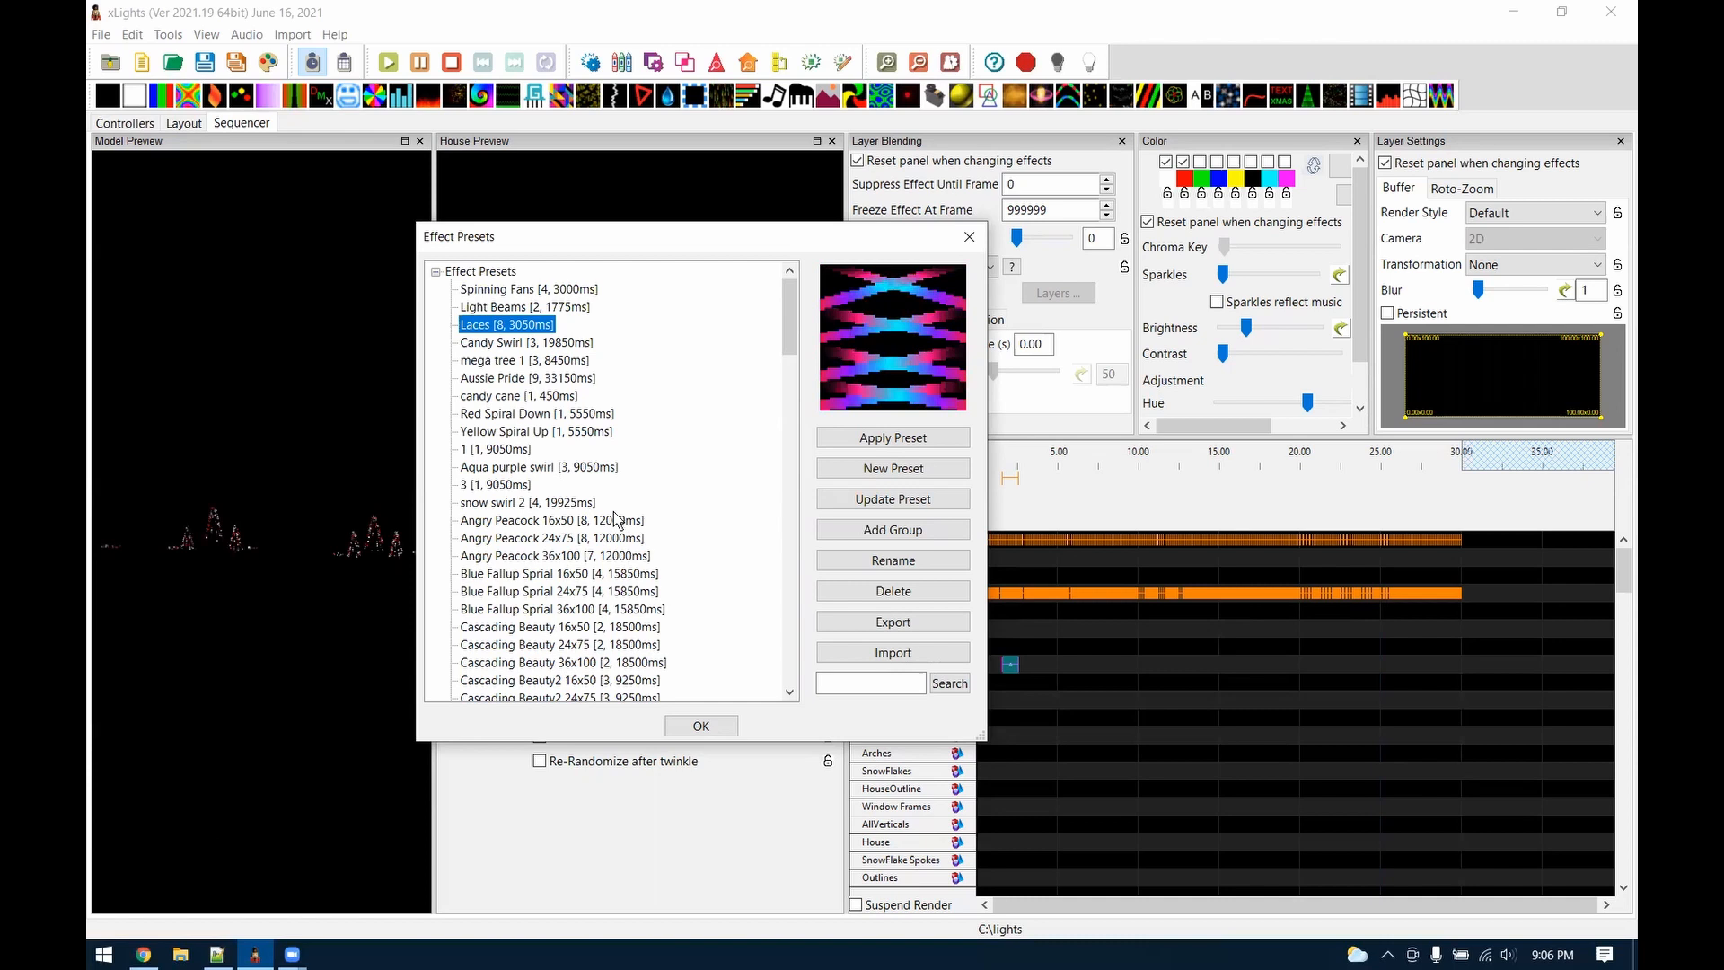
scroll(617, 520, "down", 5)
scroll(616, 521, "down", 20)
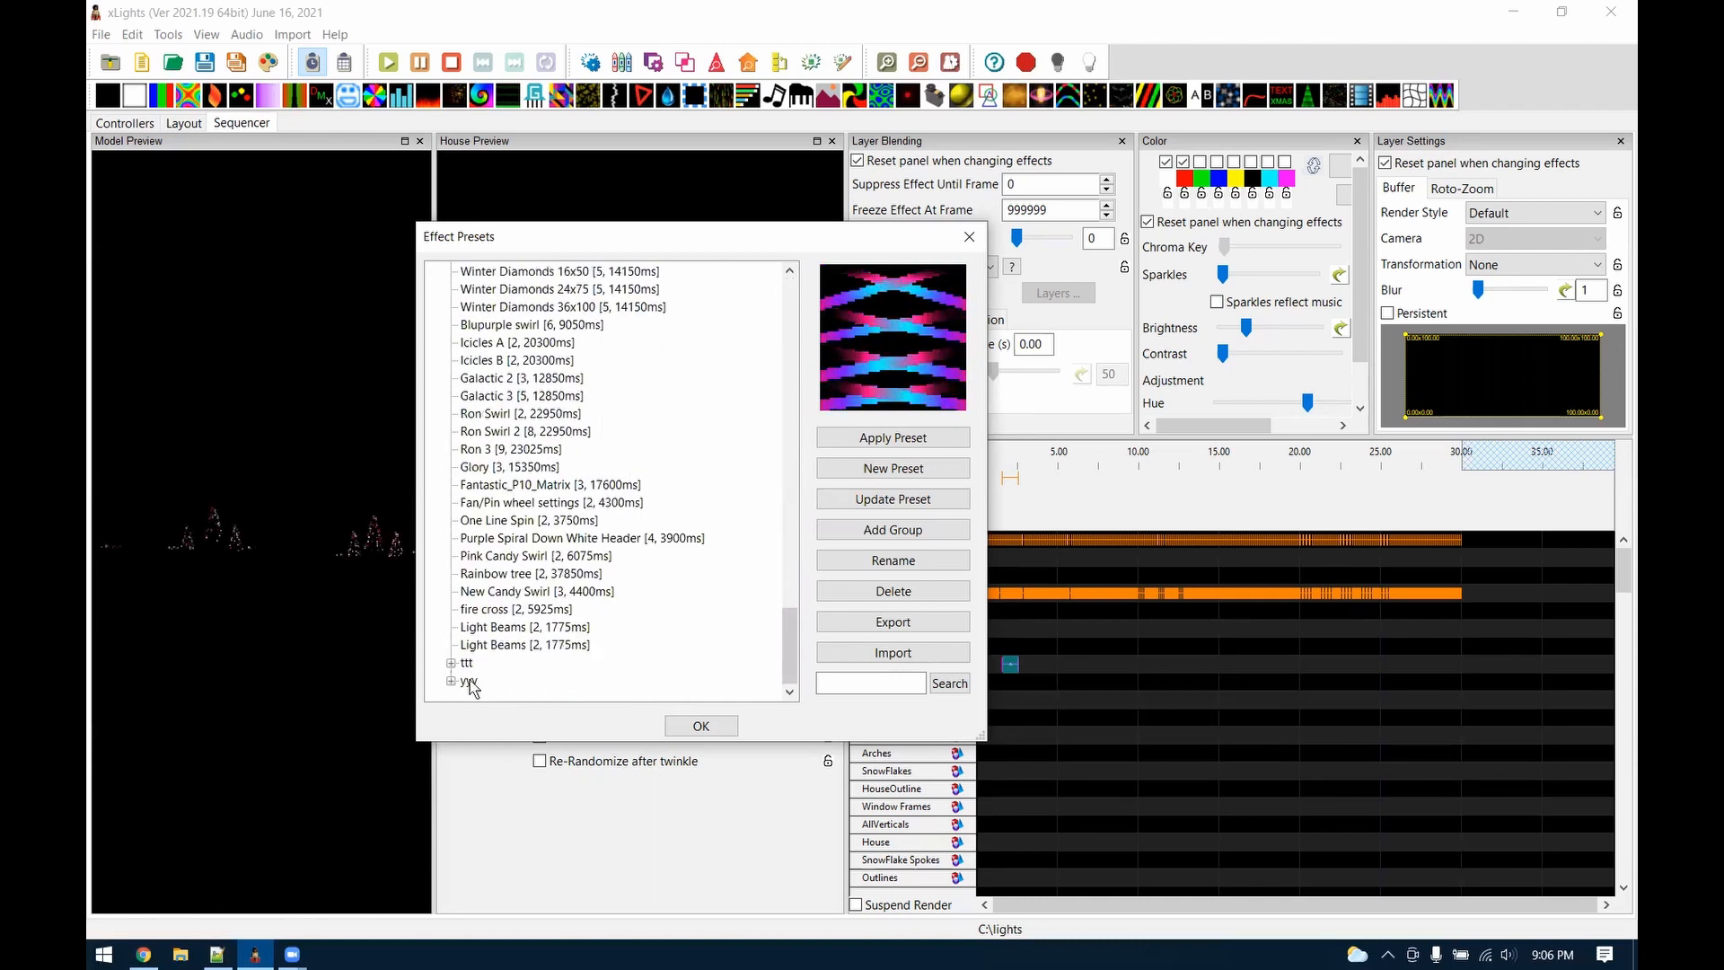
scroll(579, 622, "up", 20)
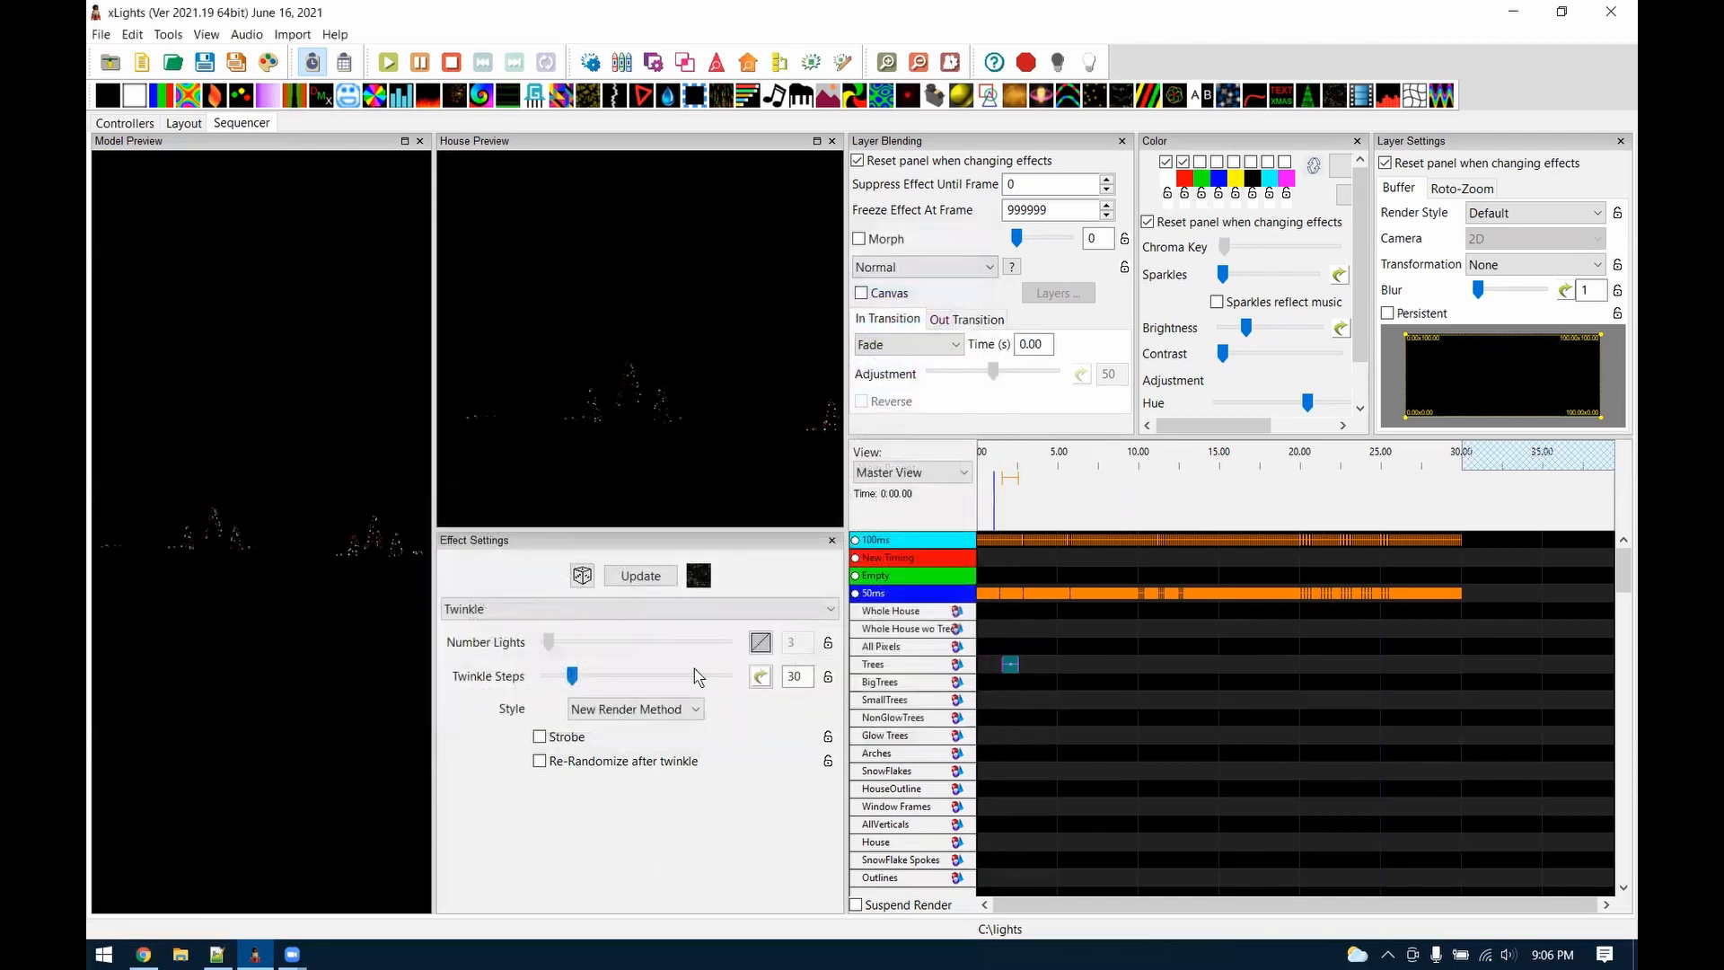
Switch to Notepad++ and highlight the 2021.02 notes on the submodel export dropdown and the visualiser with USB controllers
left_click(216, 954)
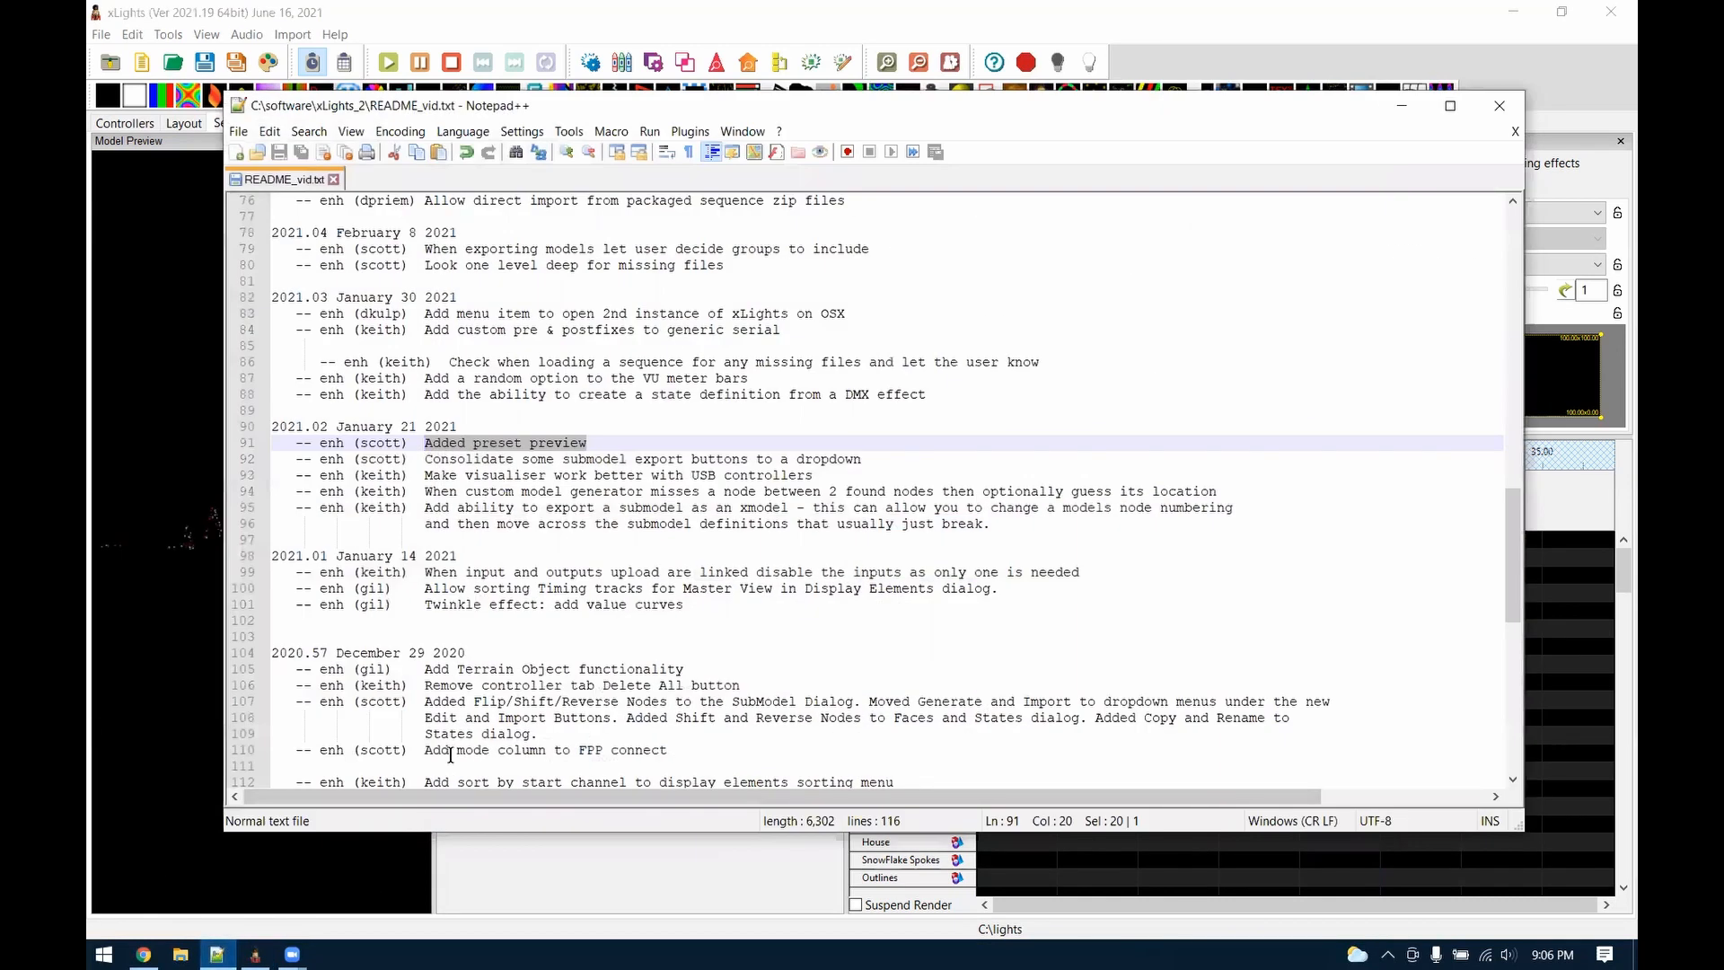
left_click_drag(888, 456, 428, 458)
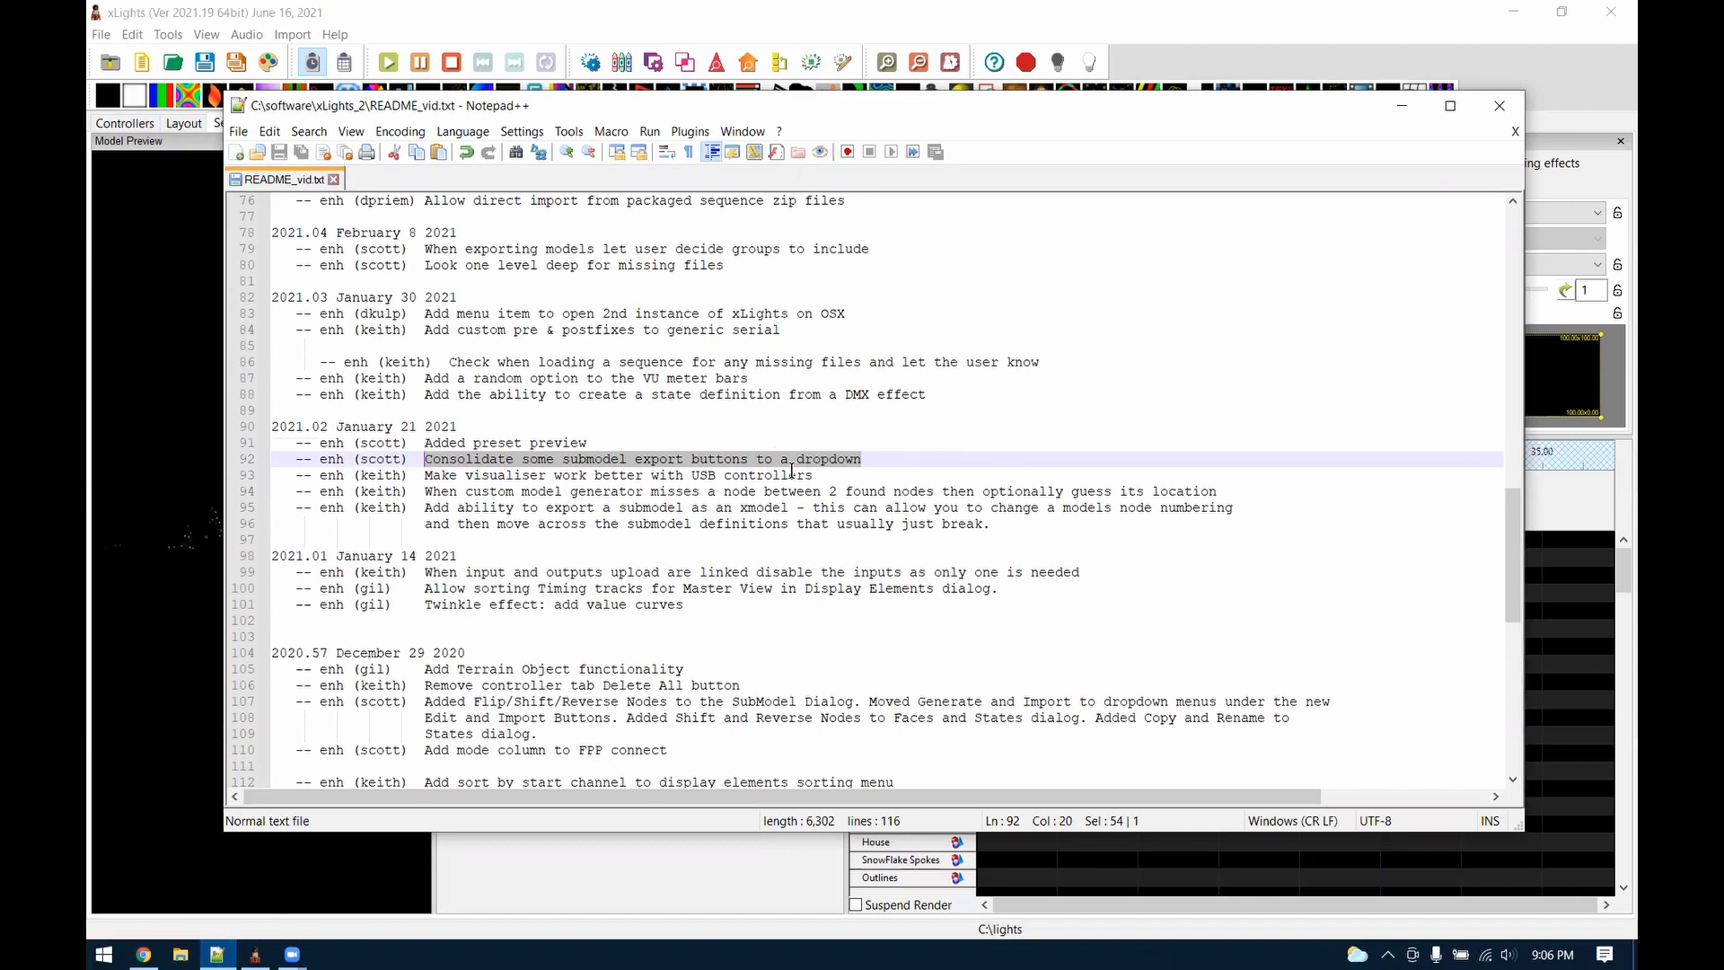
left_click_drag(428, 478, 821, 471)
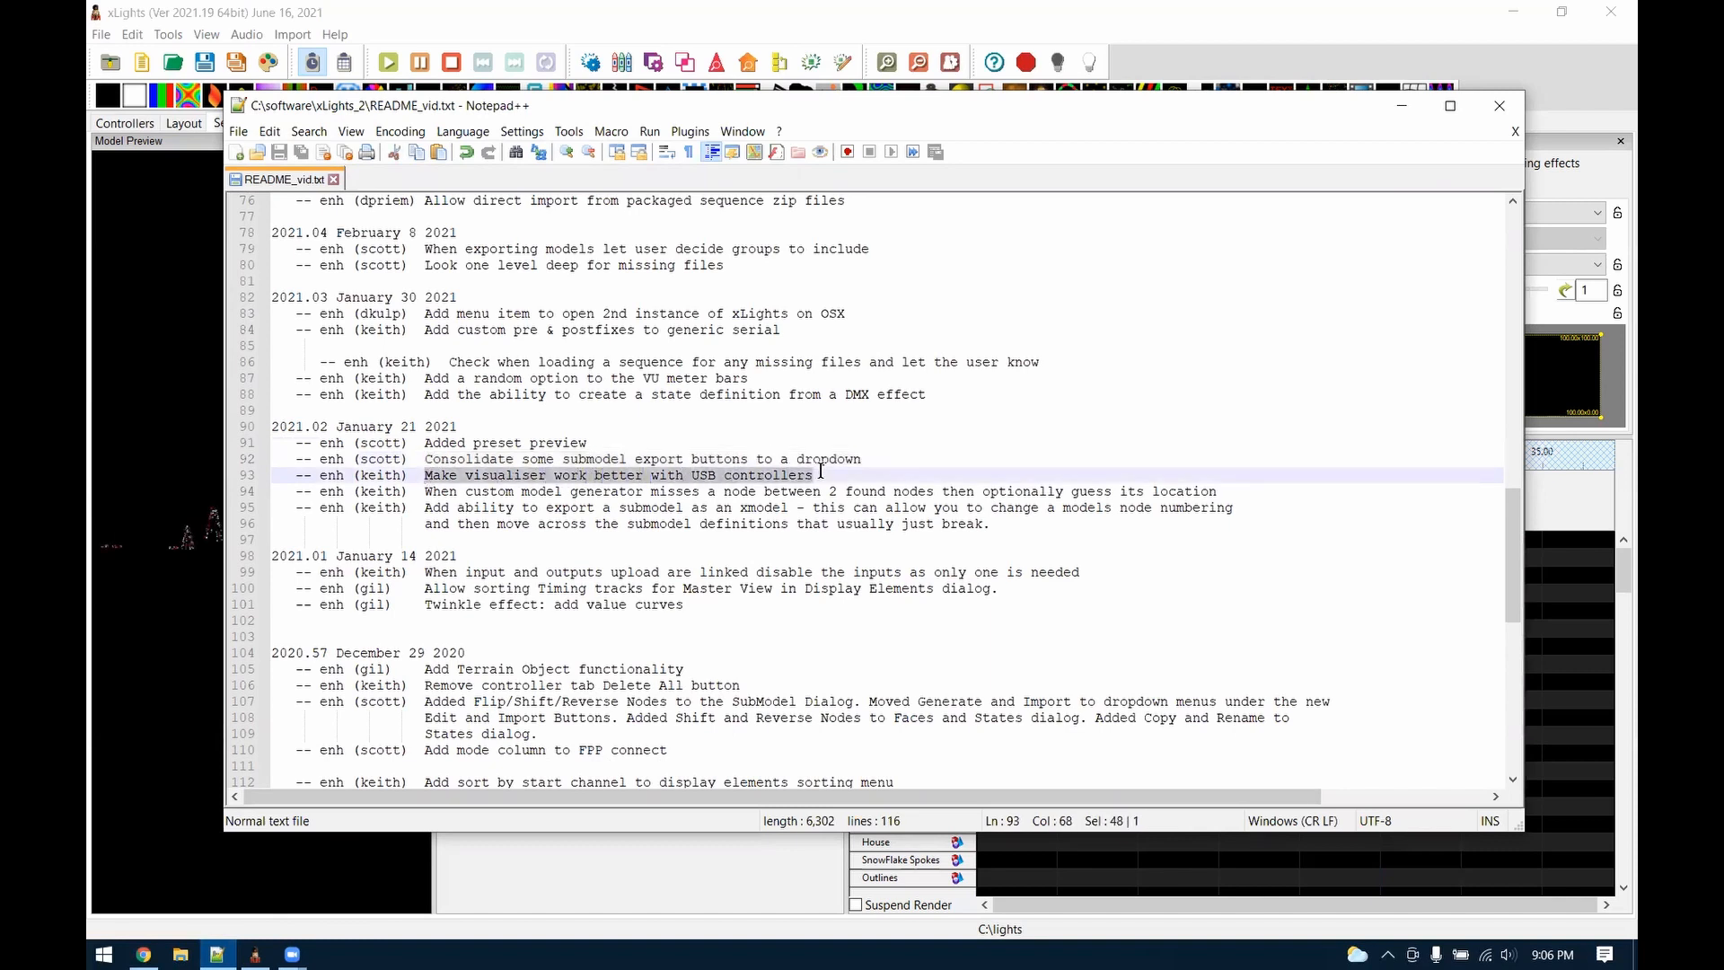
Return to xLights and add a USB controller with vendor LOR and model CTB04PC
left_click(1402, 107)
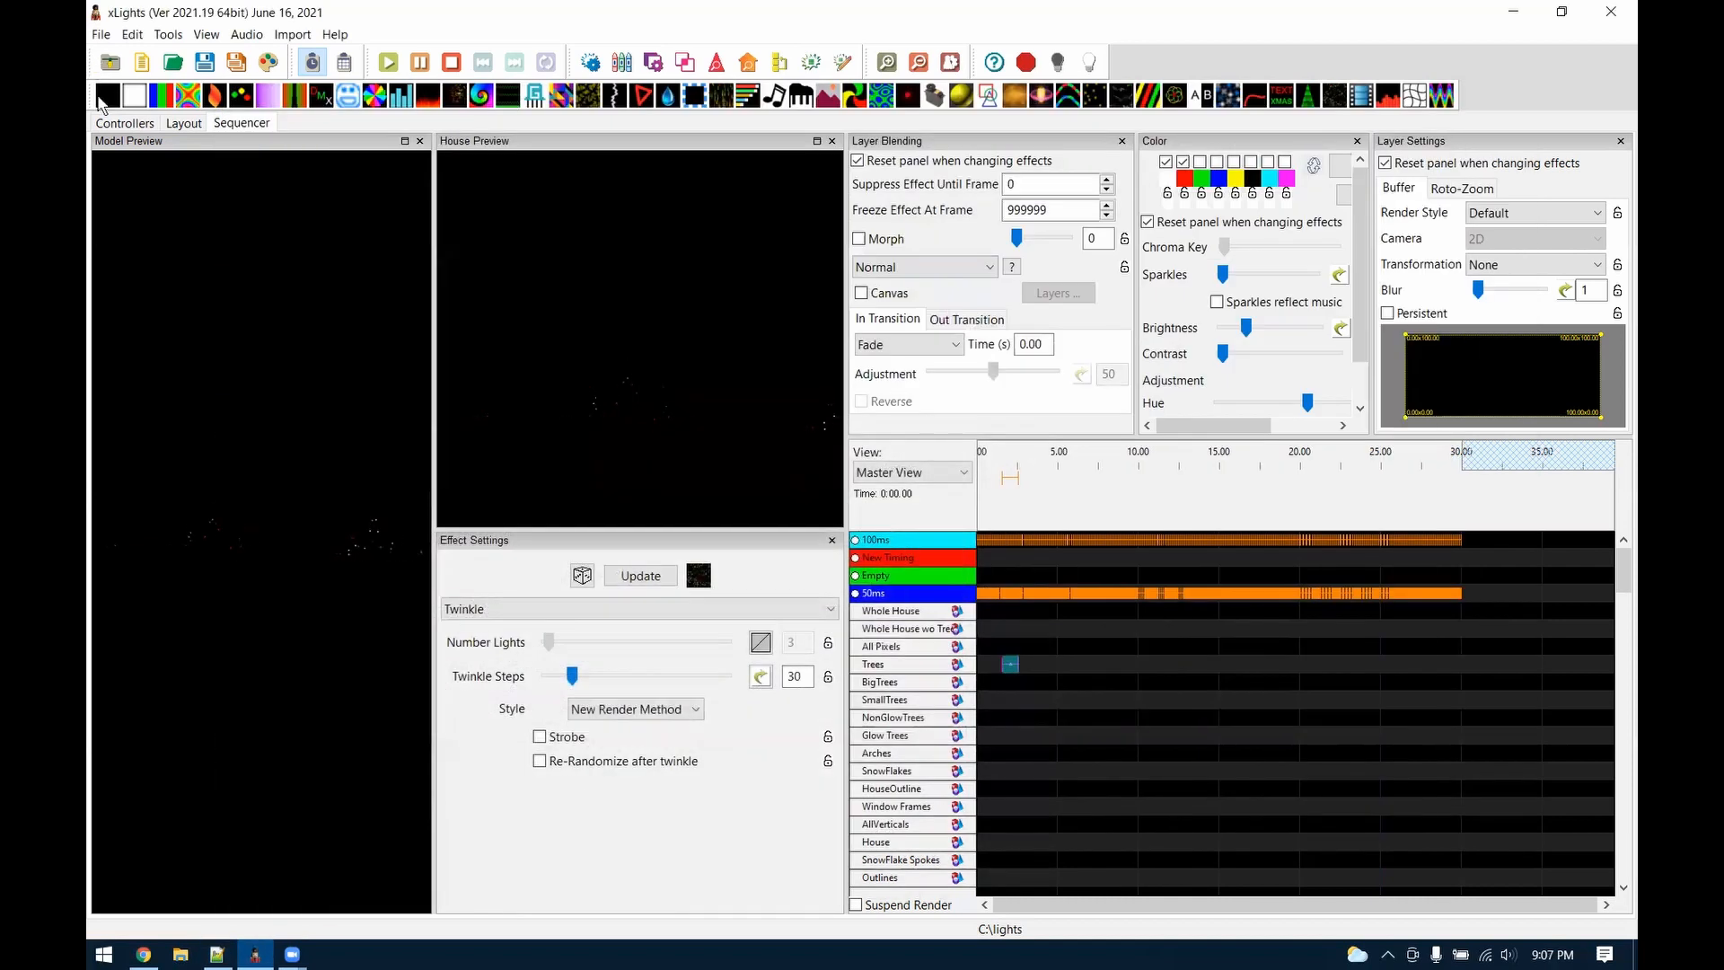
left_click(126, 123)
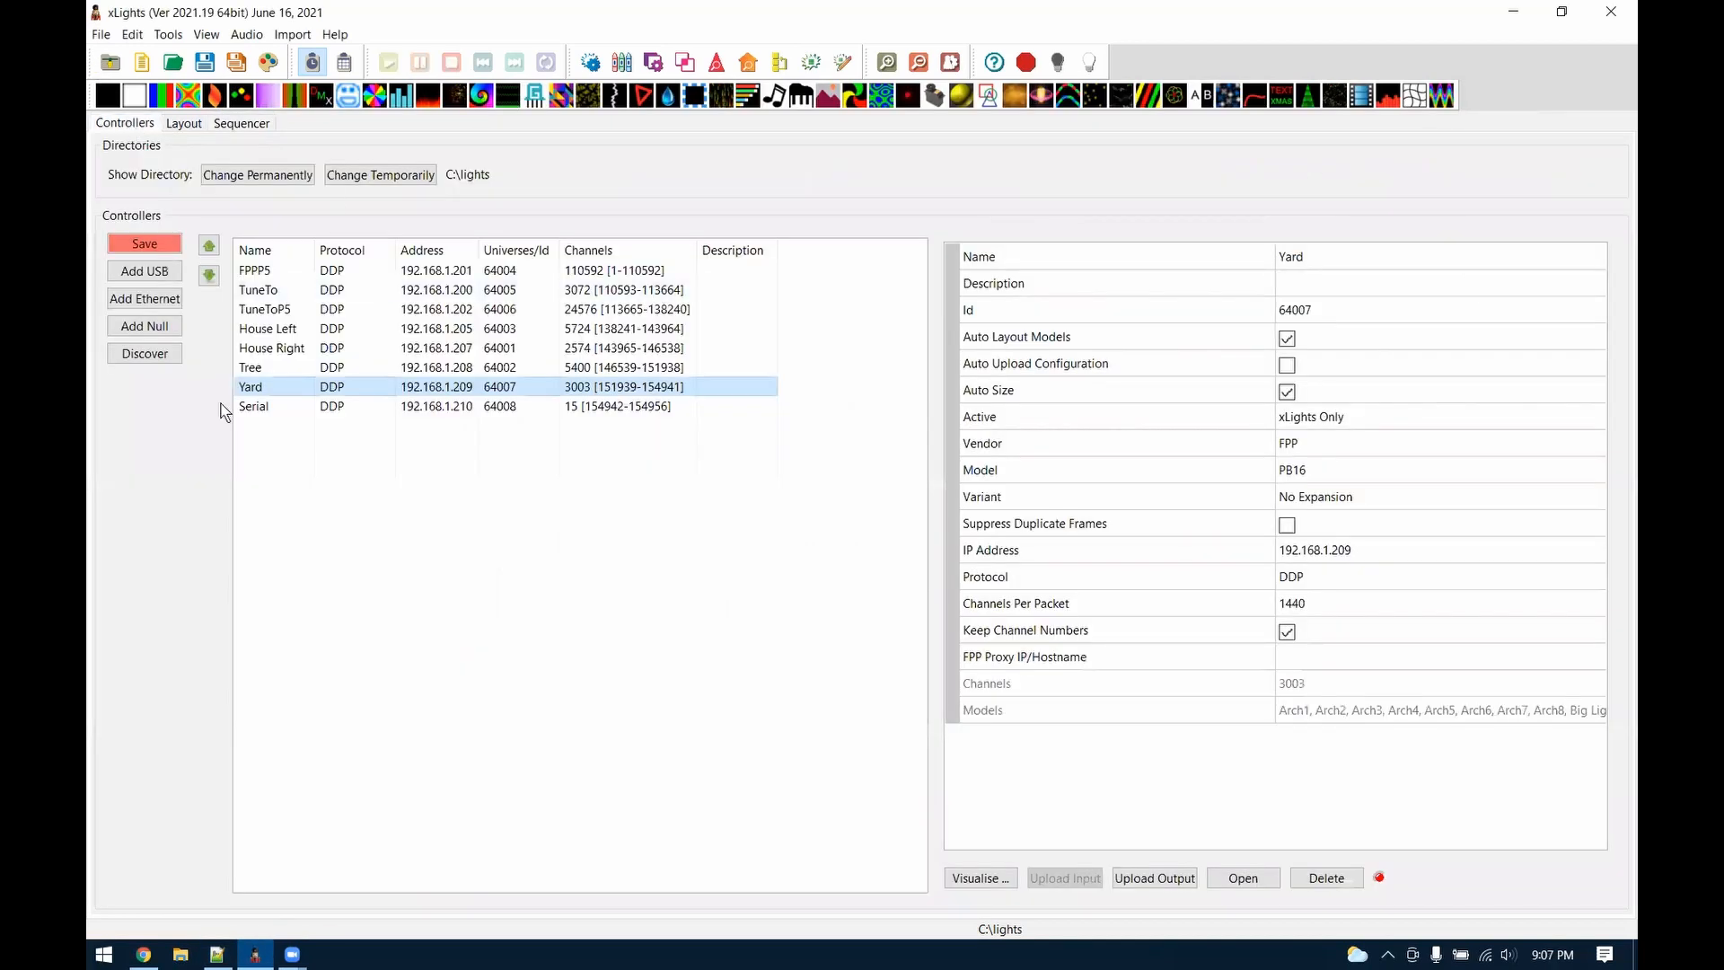
left_click(154, 271)
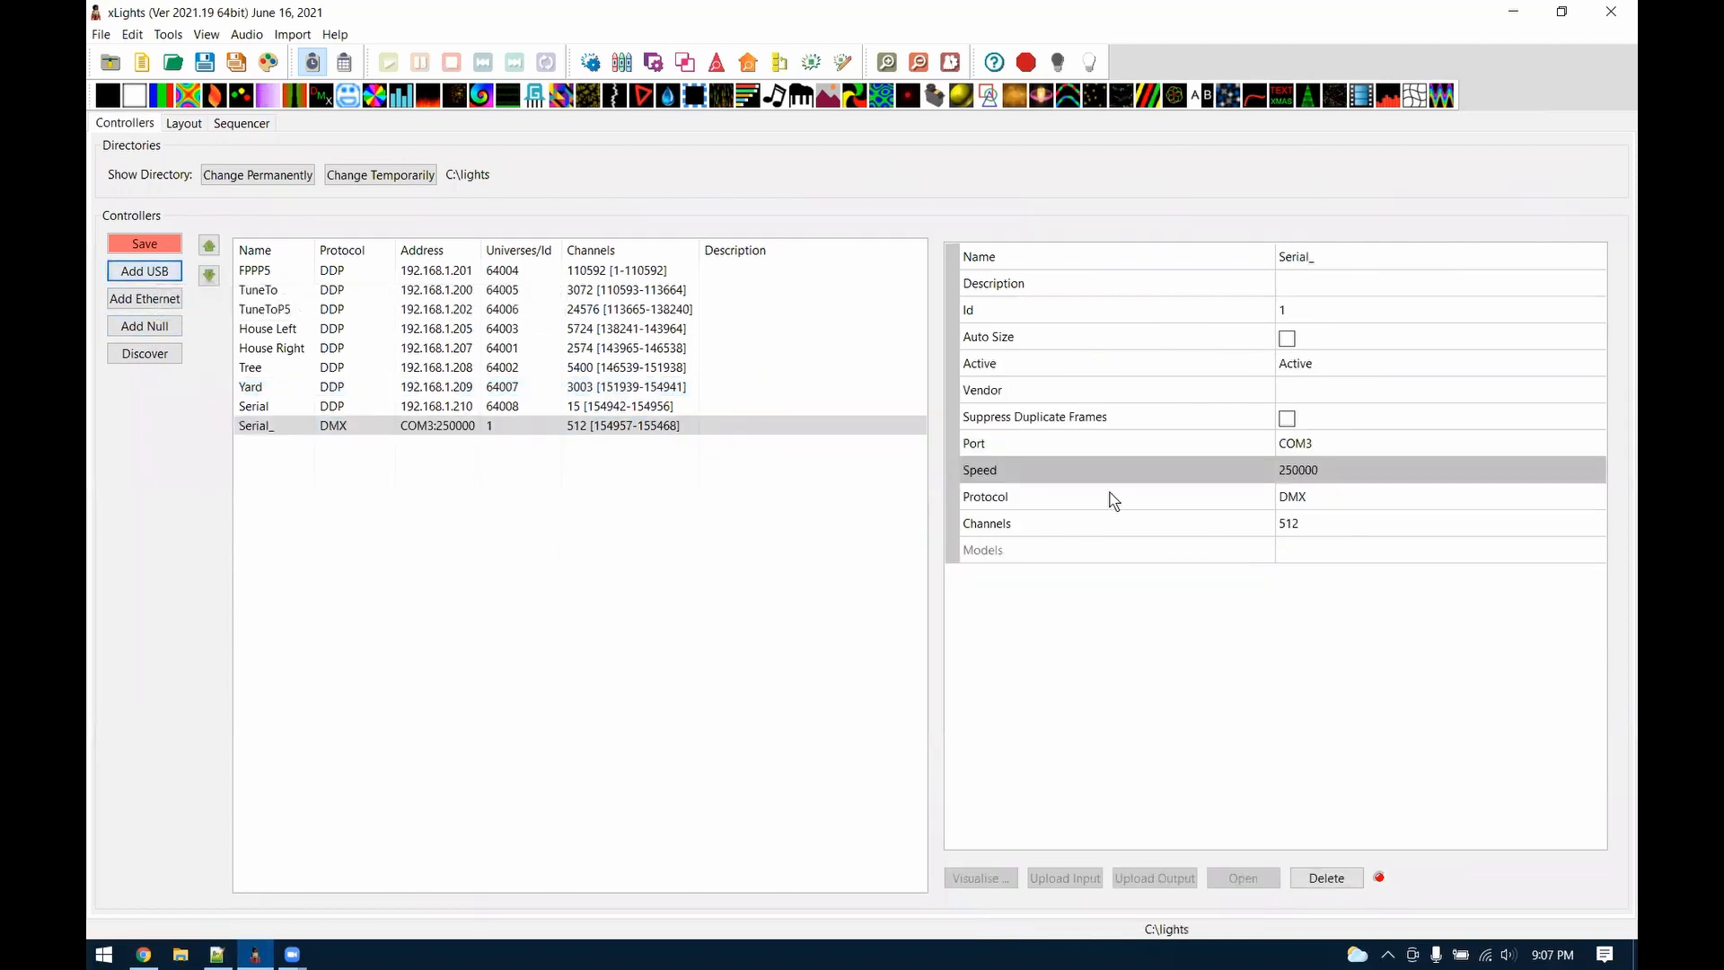
left_click(1313, 401)
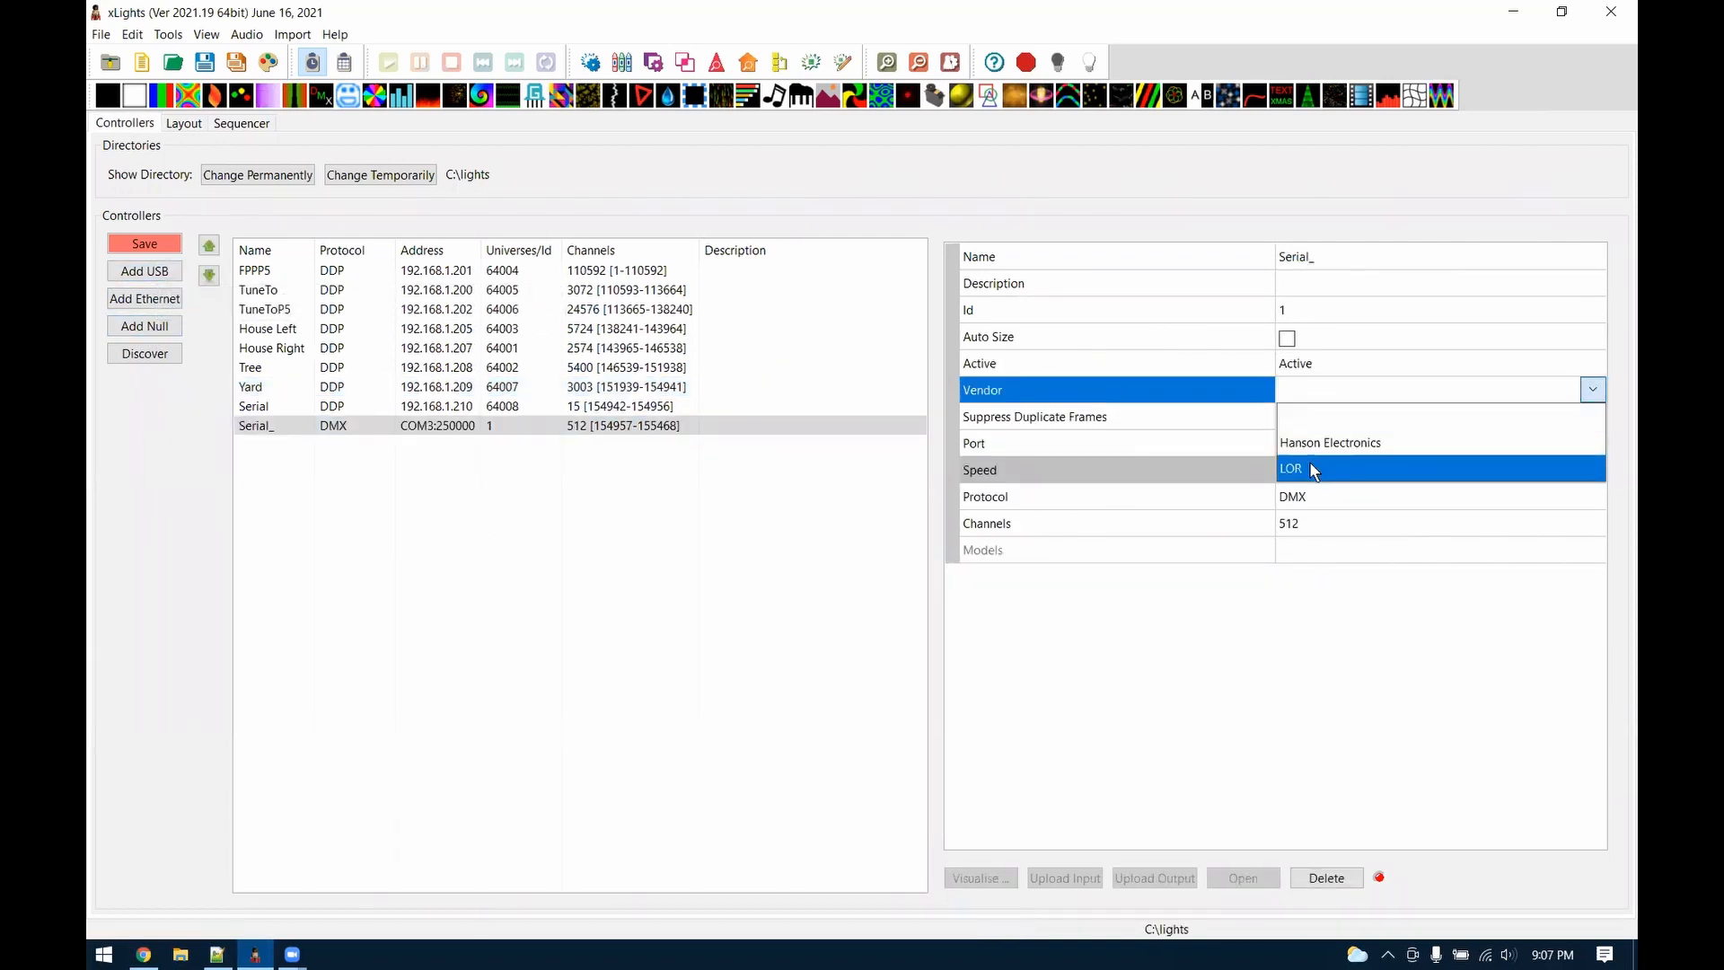
left_click(1309, 461)
left_click(1303, 418)
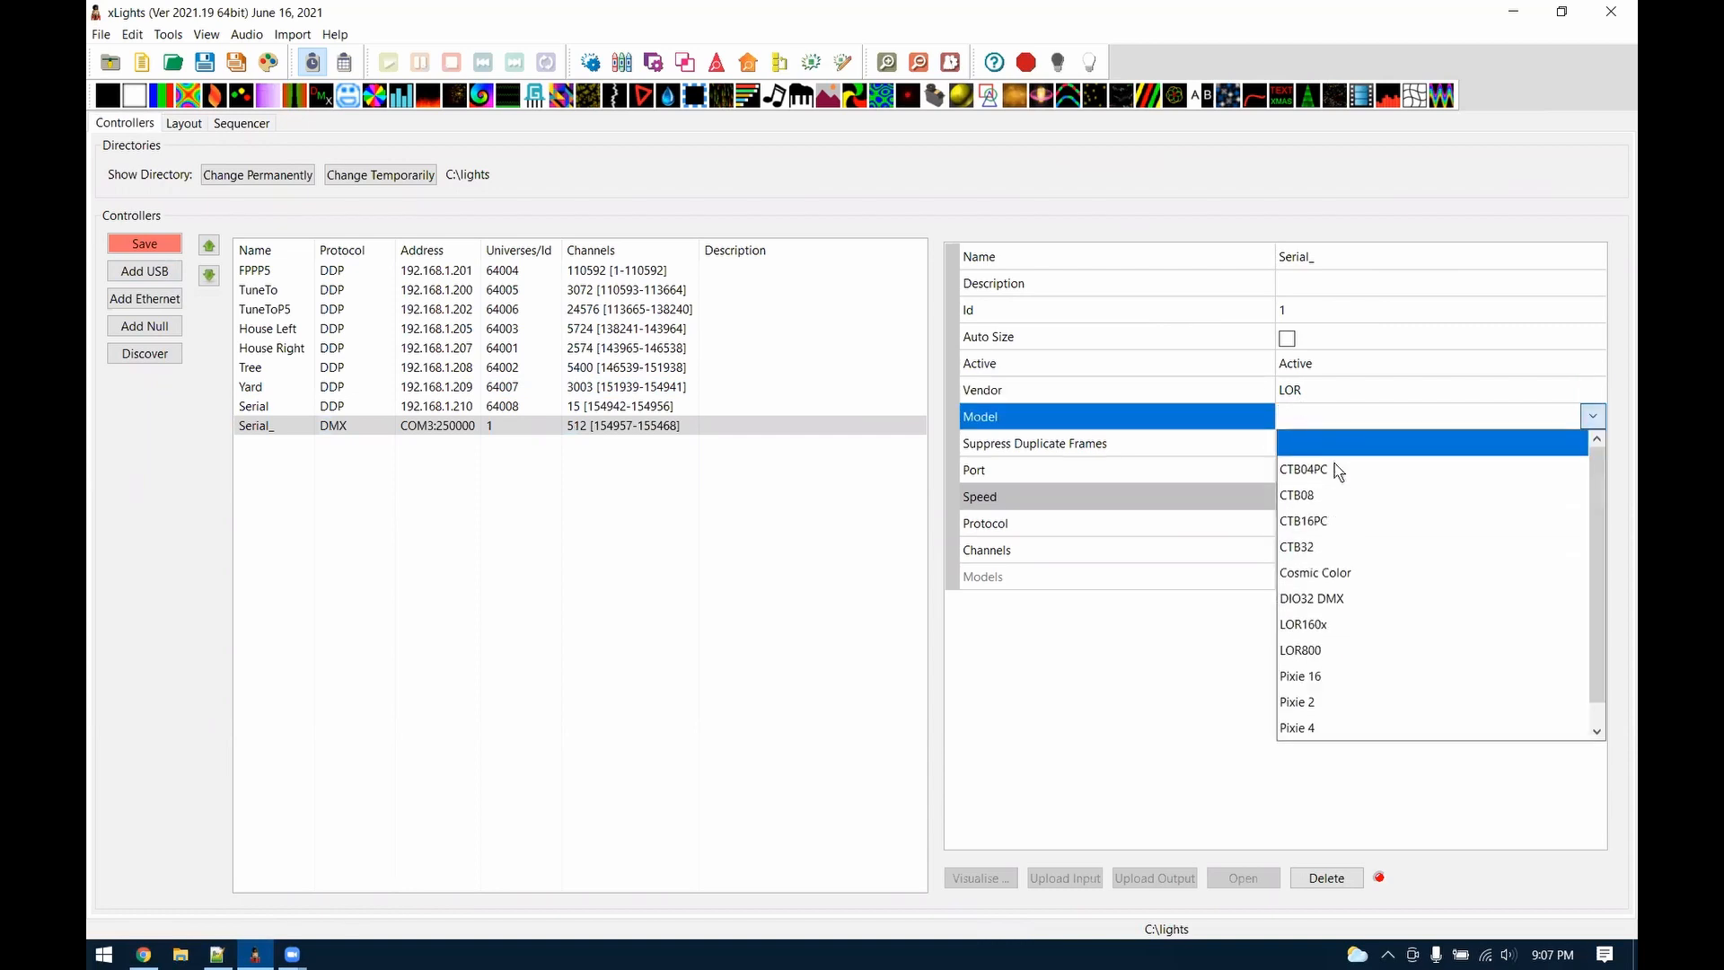
left_click(1336, 466)
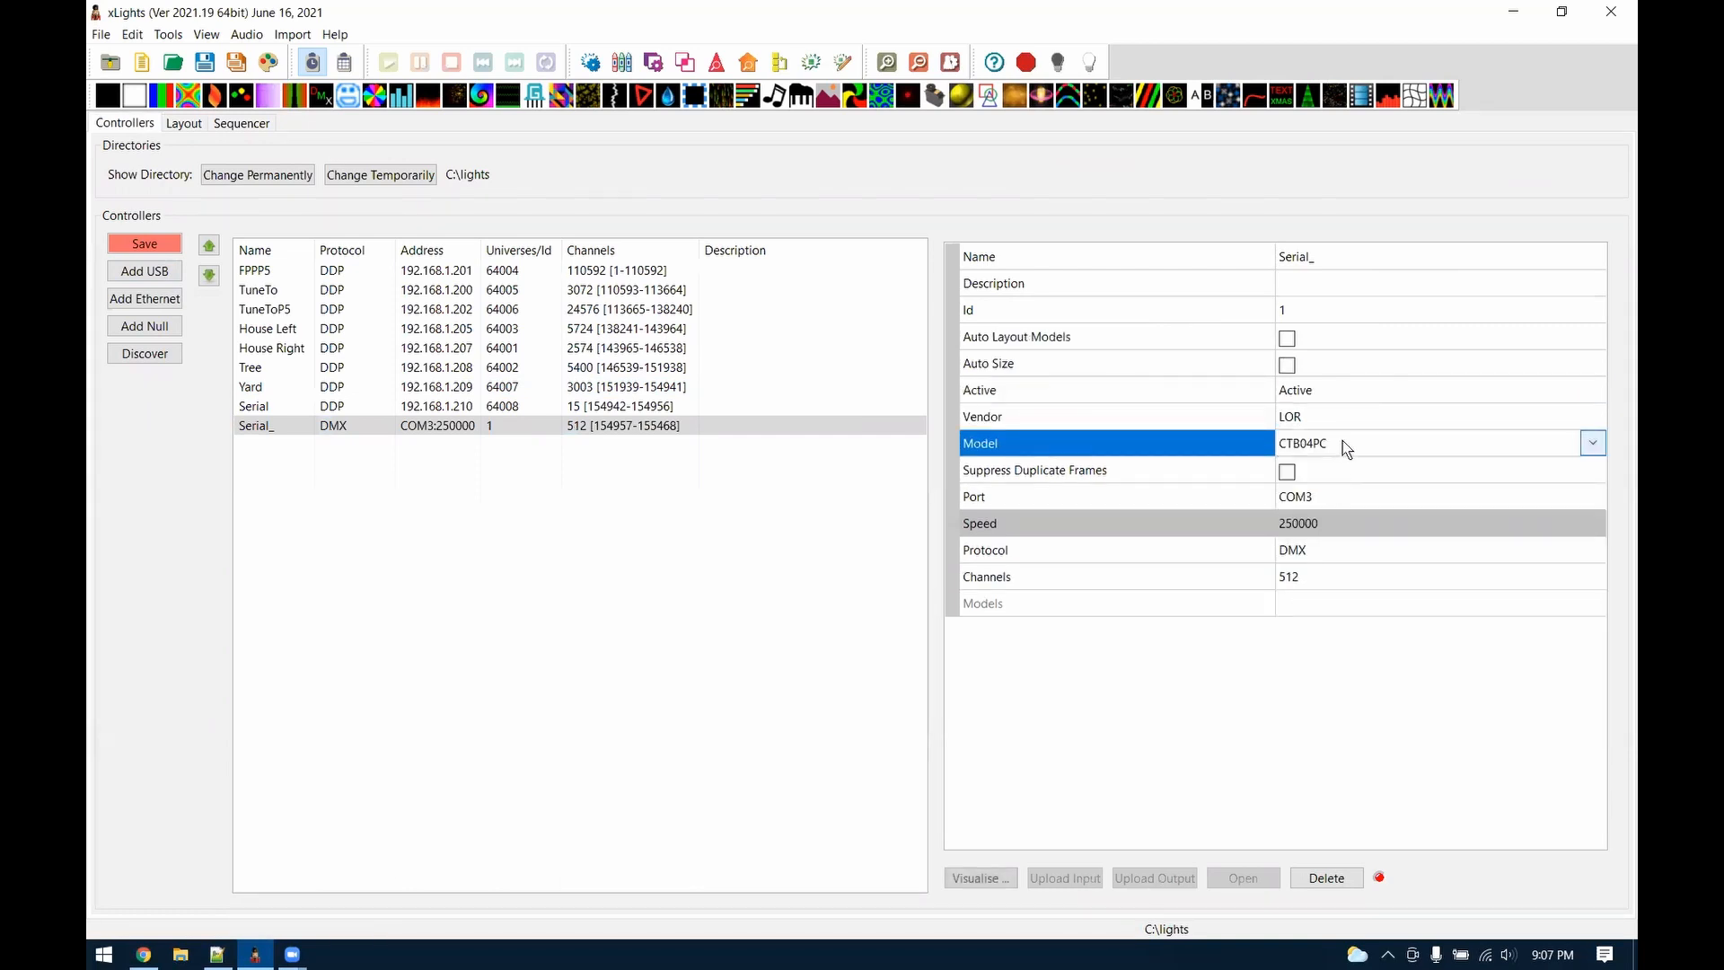
Enable Auto Layout Models and Auto Size for the new USB controller, and assign Front Door WF to Serial Port 1 in the visualiser
left_click(1287, 338)
left_click(1288, 364)
left_click(976, 878)
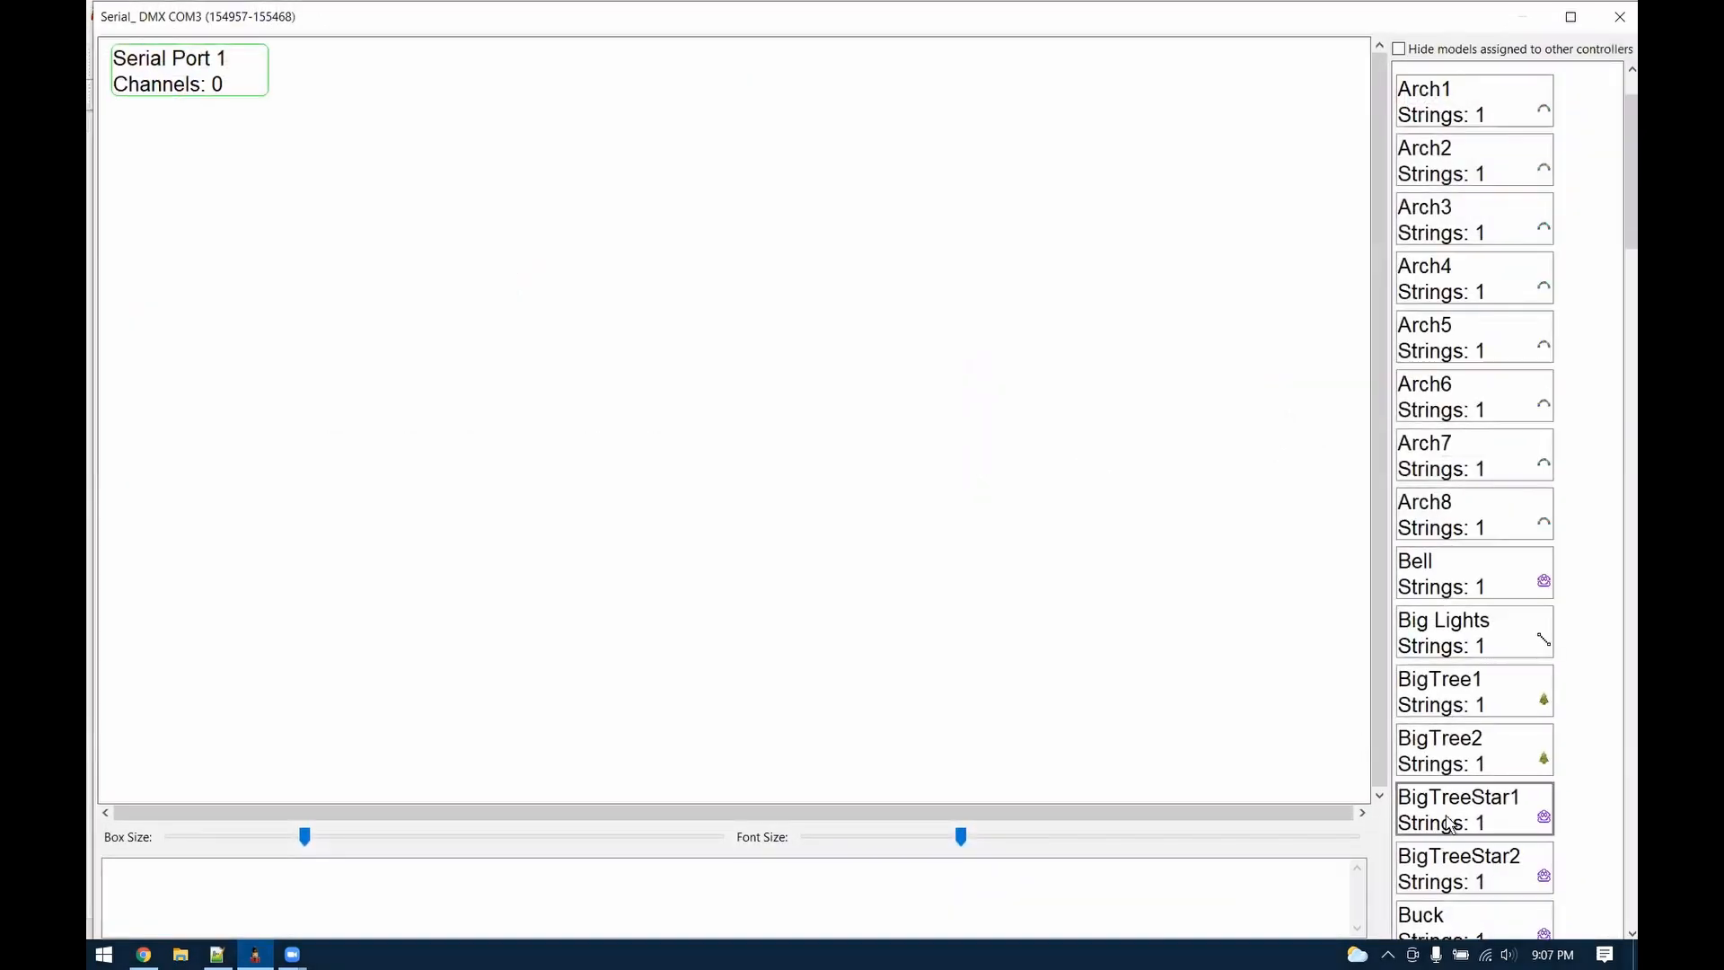
scroll(1472, 813, "down", 10)
left_click_drag(1463, 831, 197, 78)
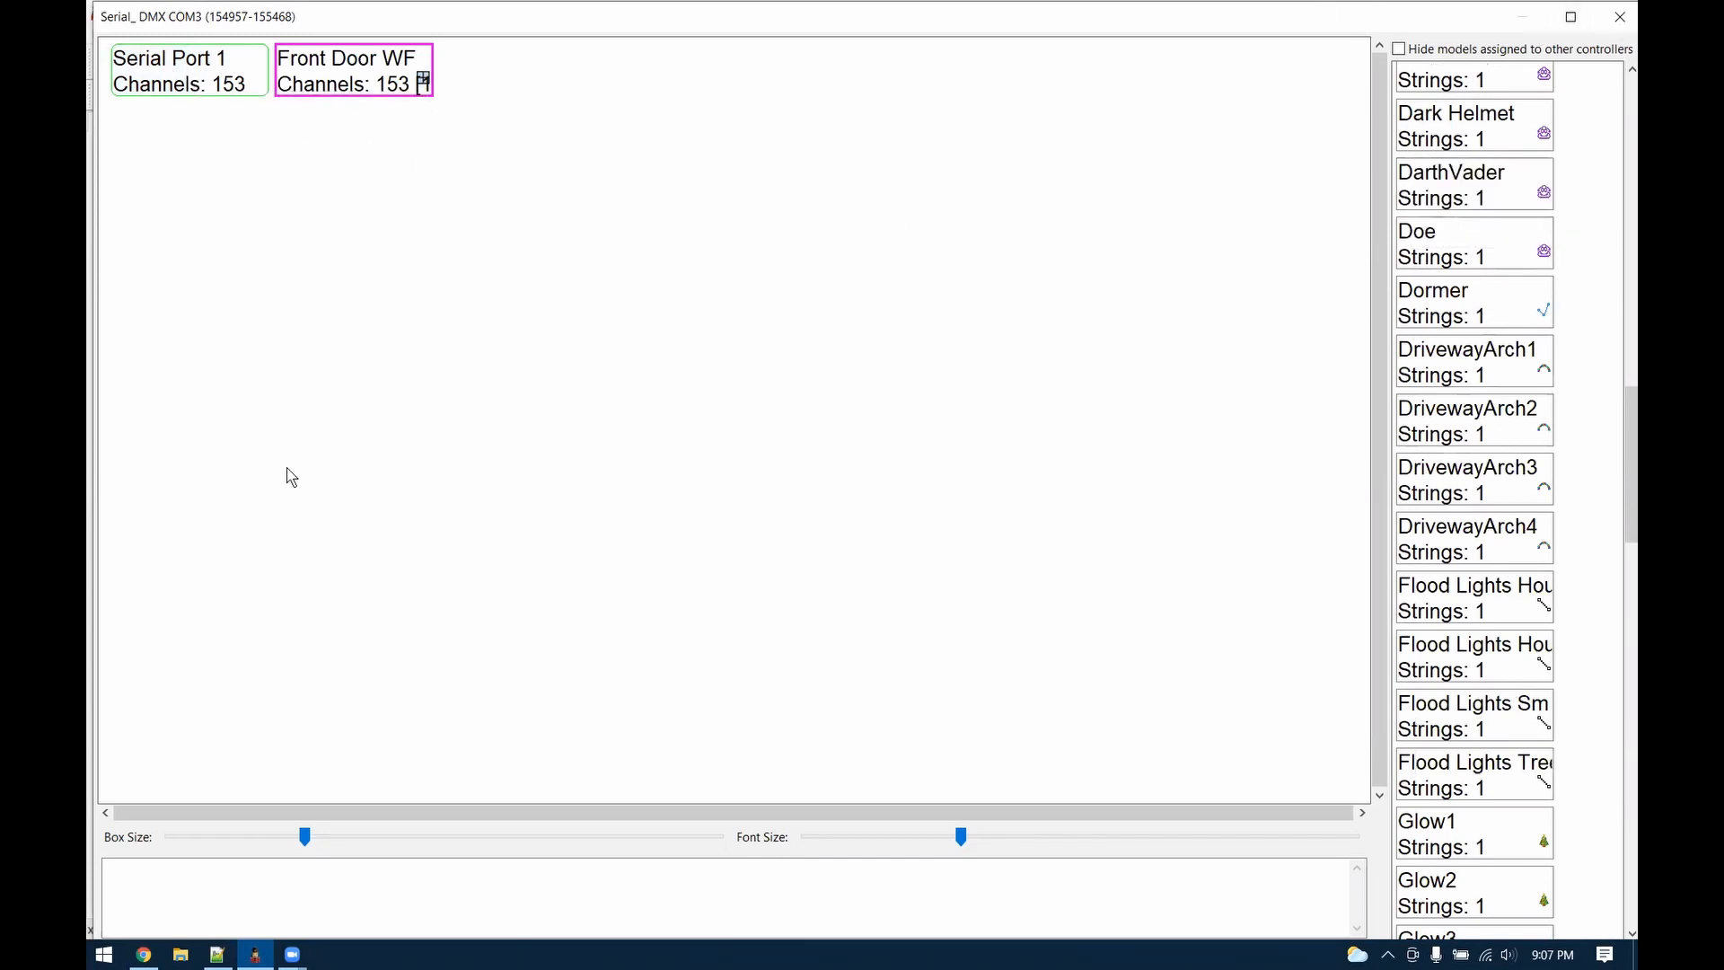
left_click(1618, 18)
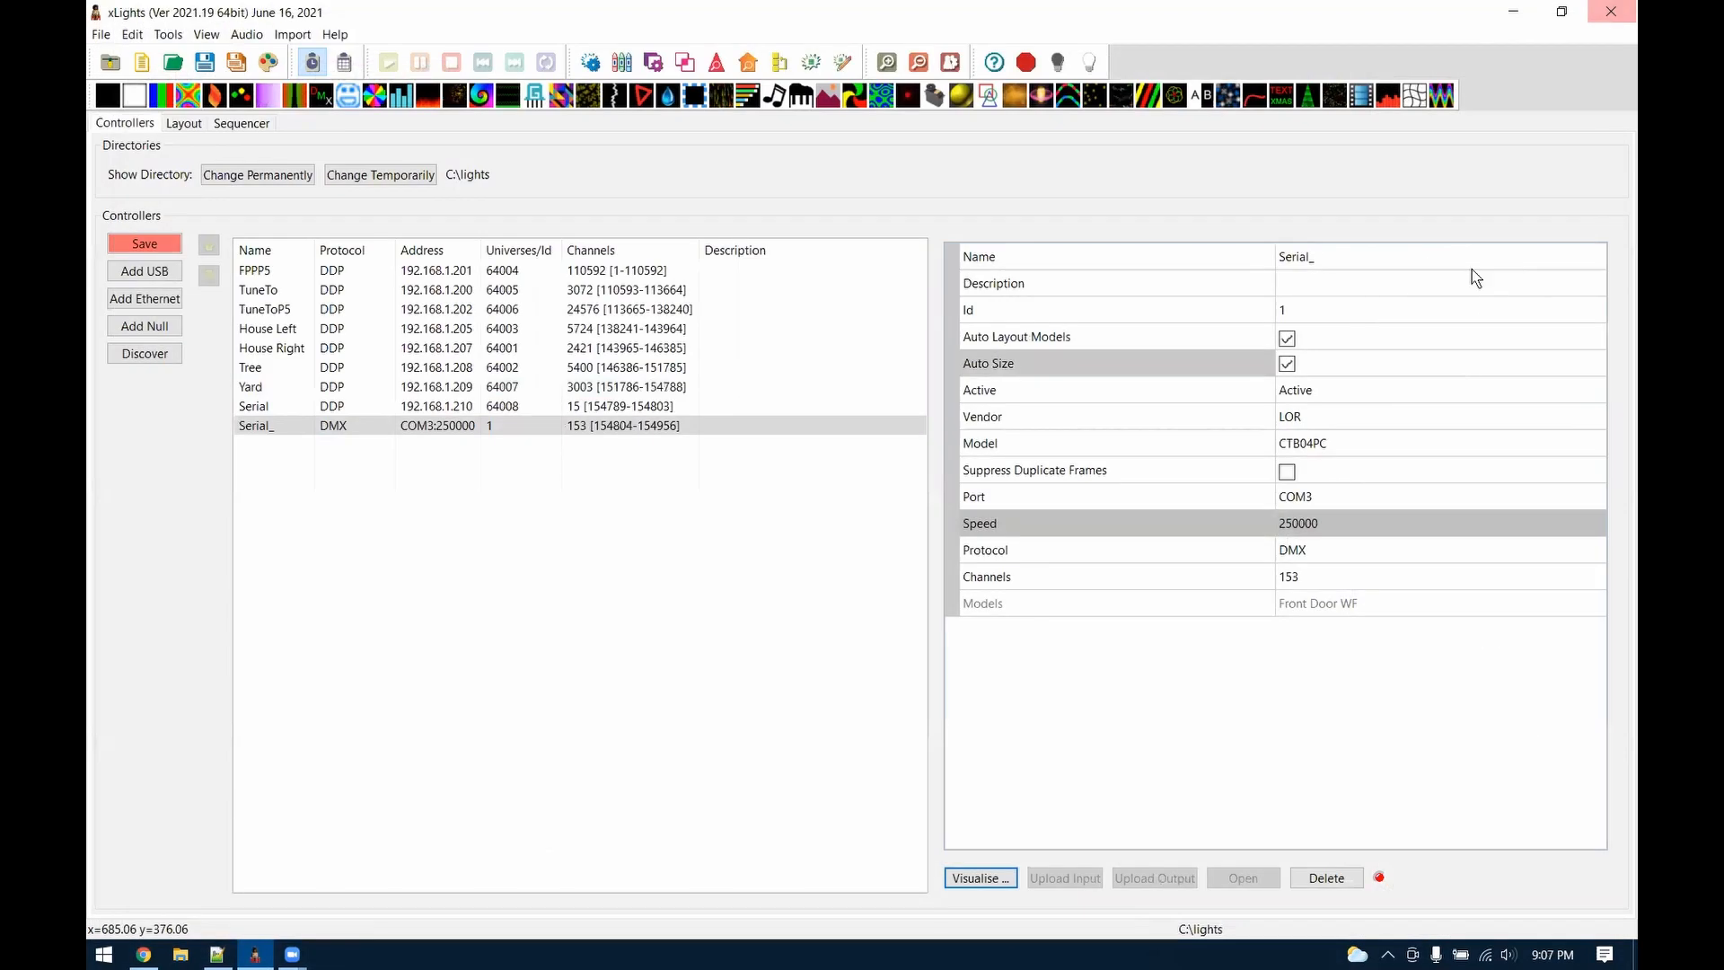
Switch to Notepad++ and highlight the custom model generator note and the words "submodel as an xmodel" in the 2021.02 notes
left_click(216, 956)
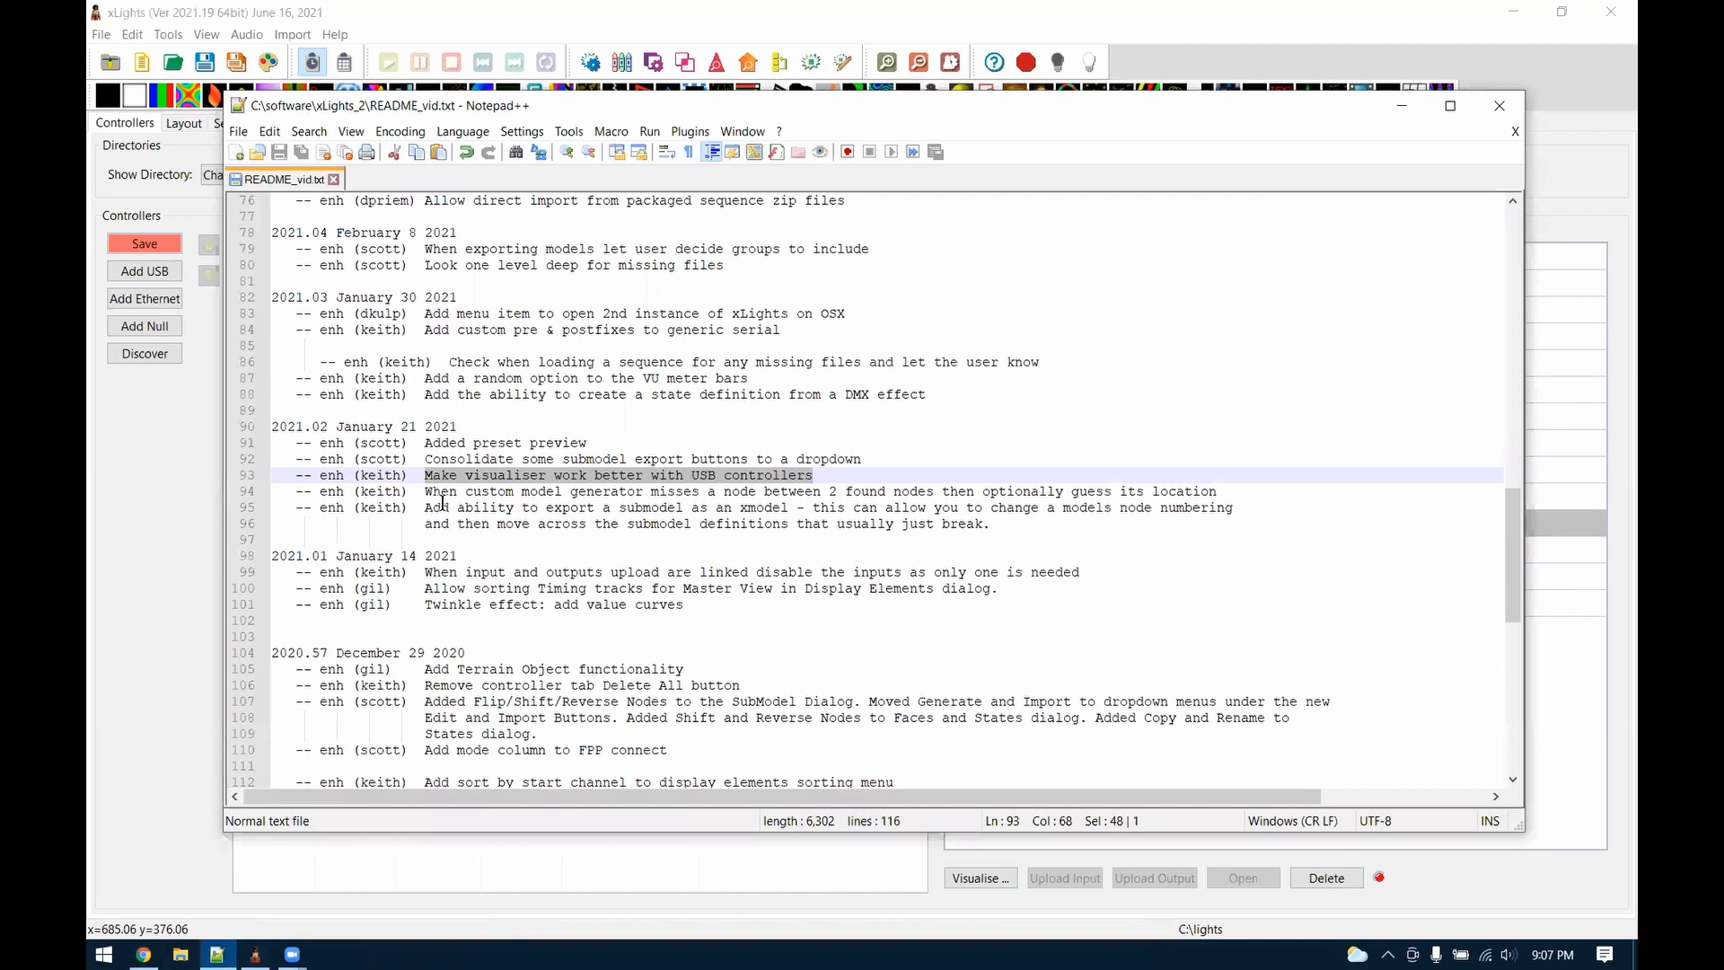
left_click_drag(426, 493, 1225, 491)
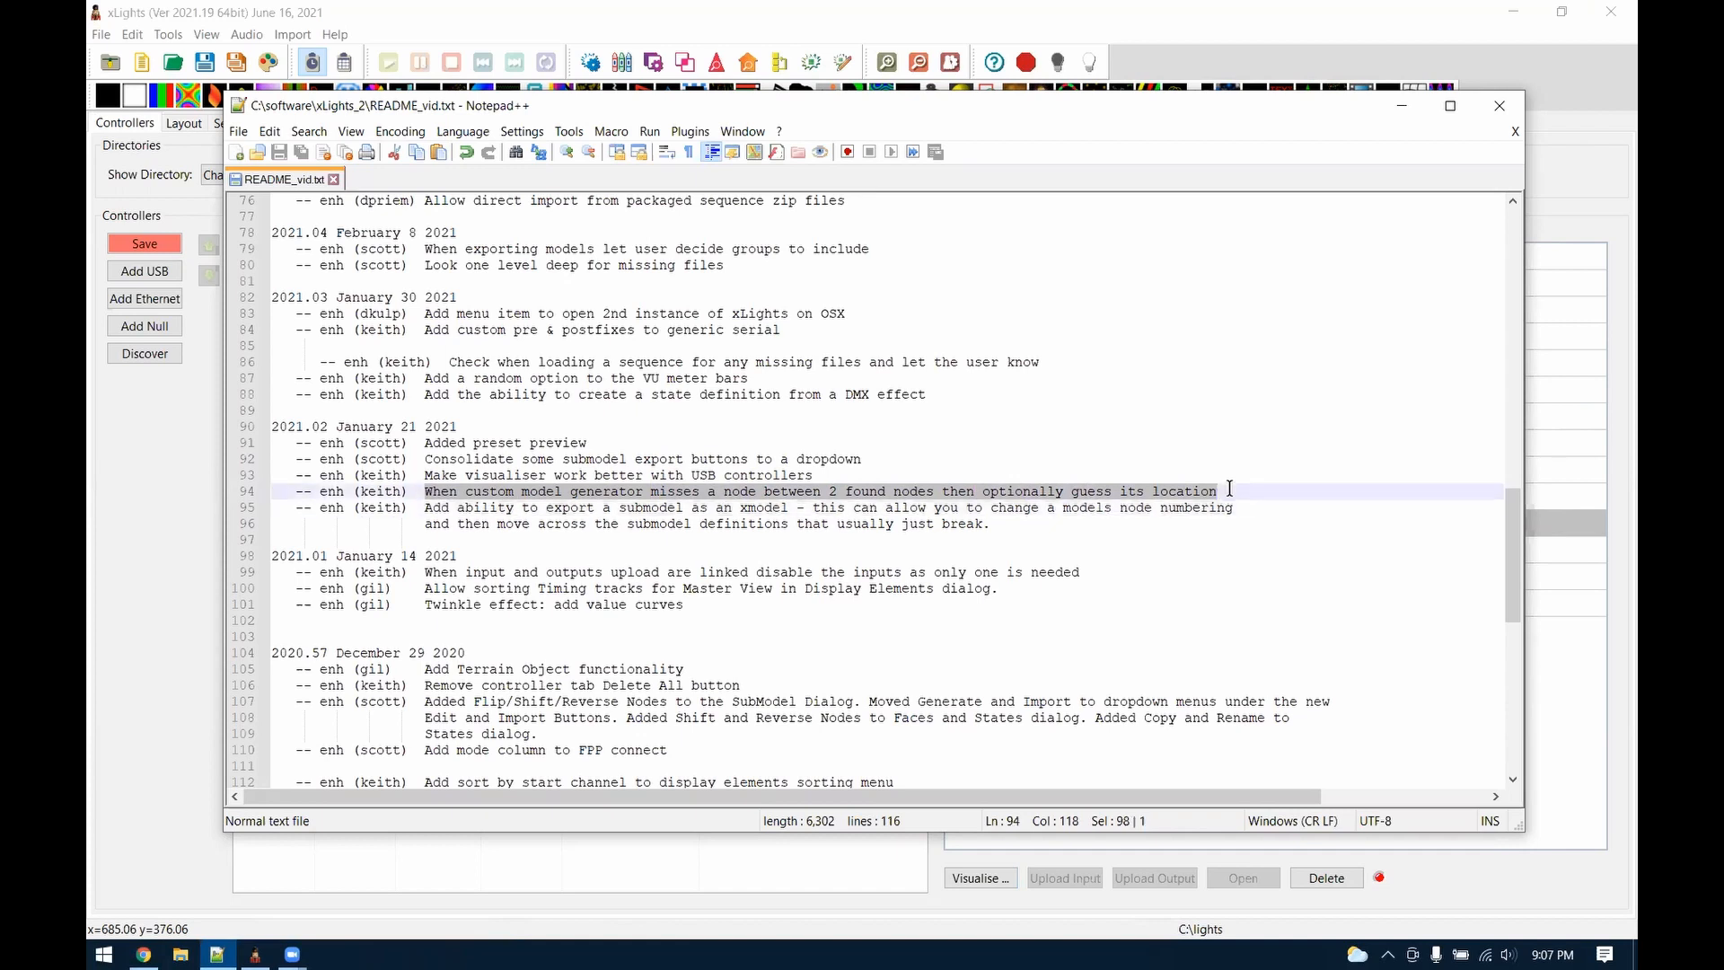
mouse_move(1234, 488)
left_mouse_down()
mouse_move(1109, 491)
mouse_move(1231, 490)
mouse_move(1150, 492)
mouse_move(1221, 505)
mouse_move(1216, 486)
left_mouse_up()
left_click_drag(426, 508, 620, 508)
left_click(633, 509)
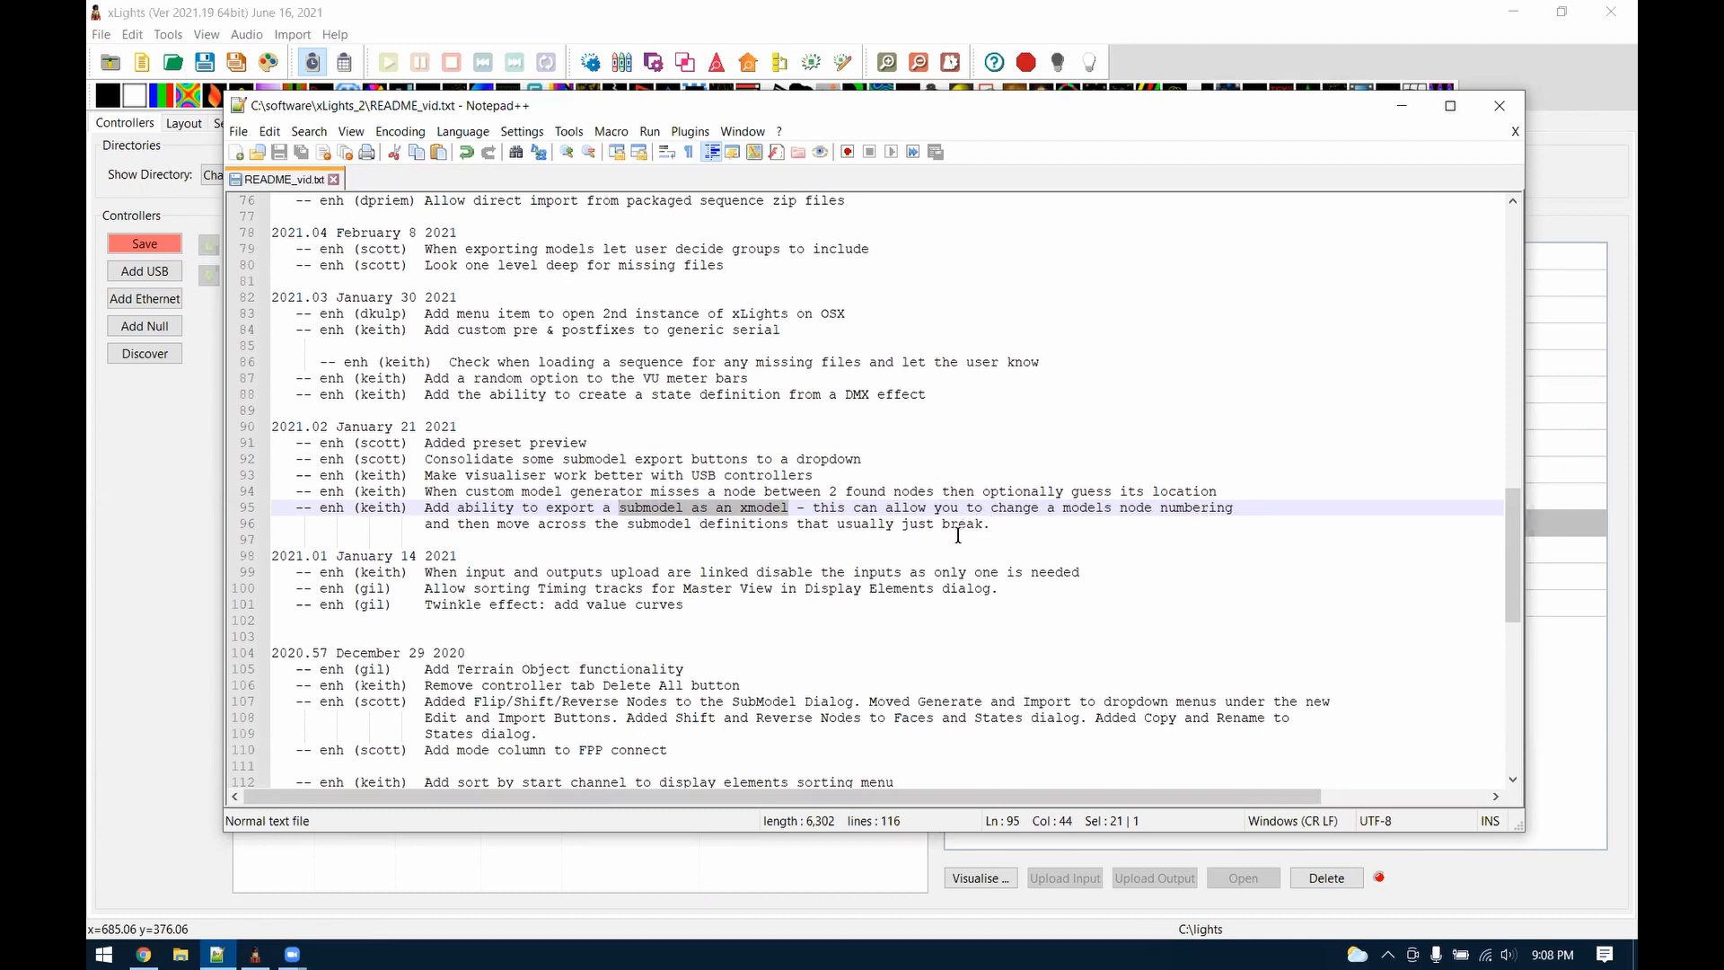
Highlight the 2021.03 note about opening a 2nd instance of xLights on OSX
scroll(958, 535, "up", 1)
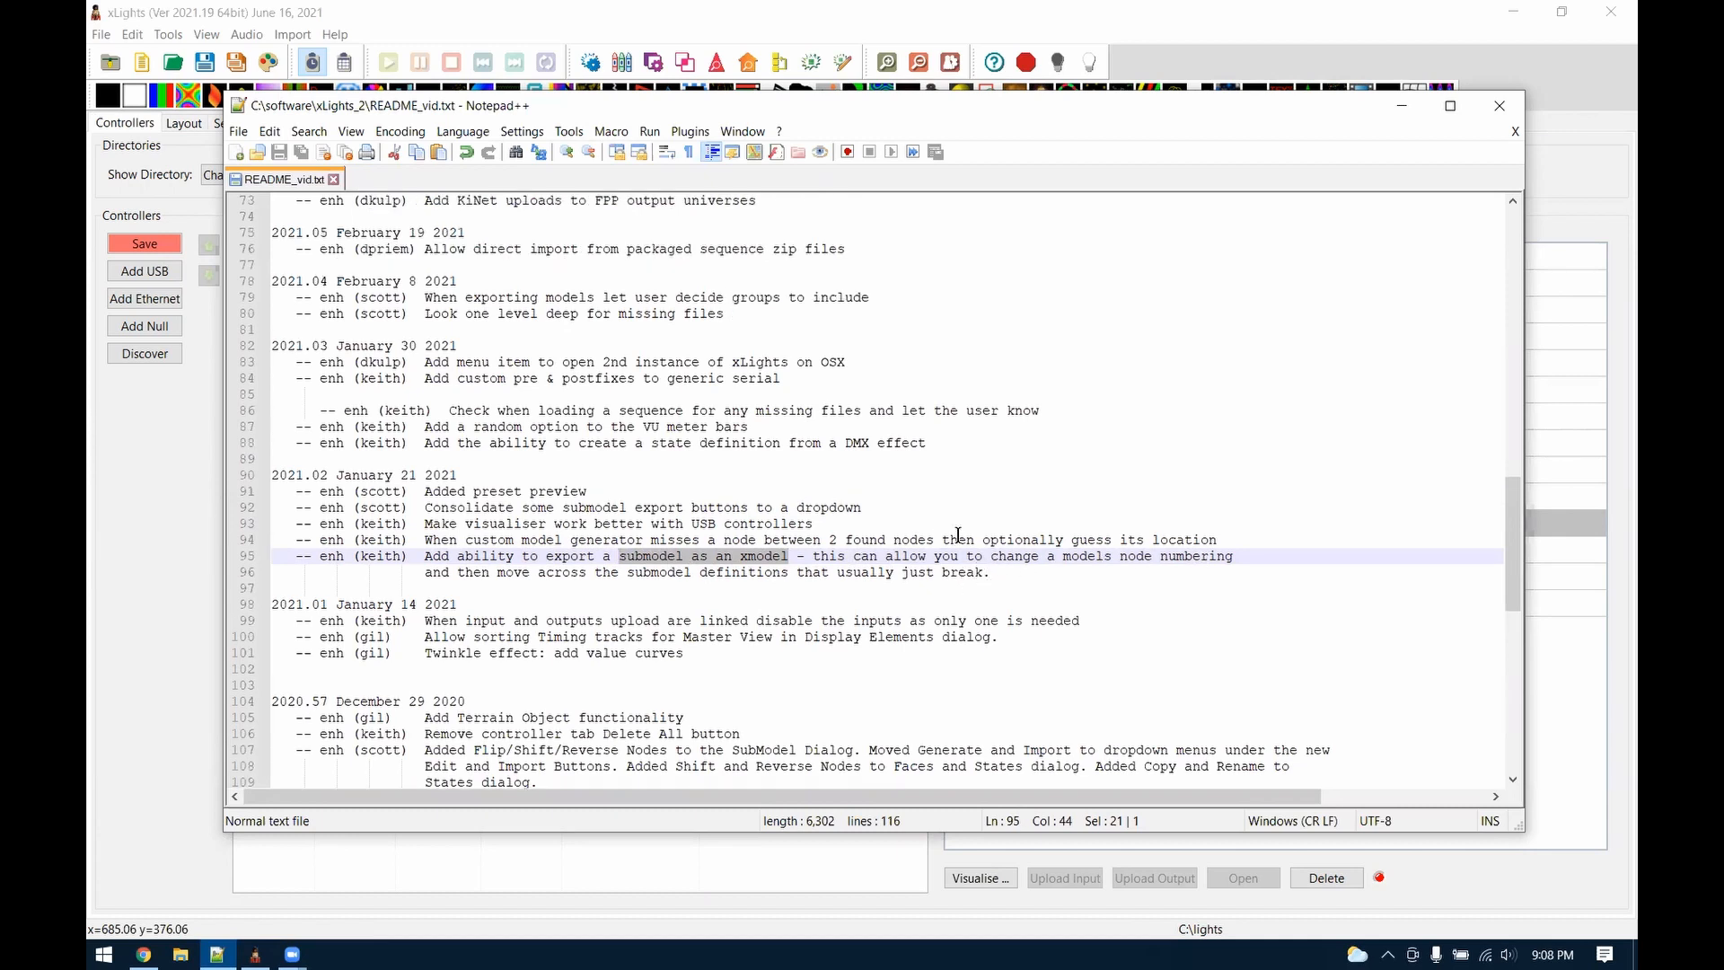
scroll(958, 535, "up", 1)
left_click(420, 410)
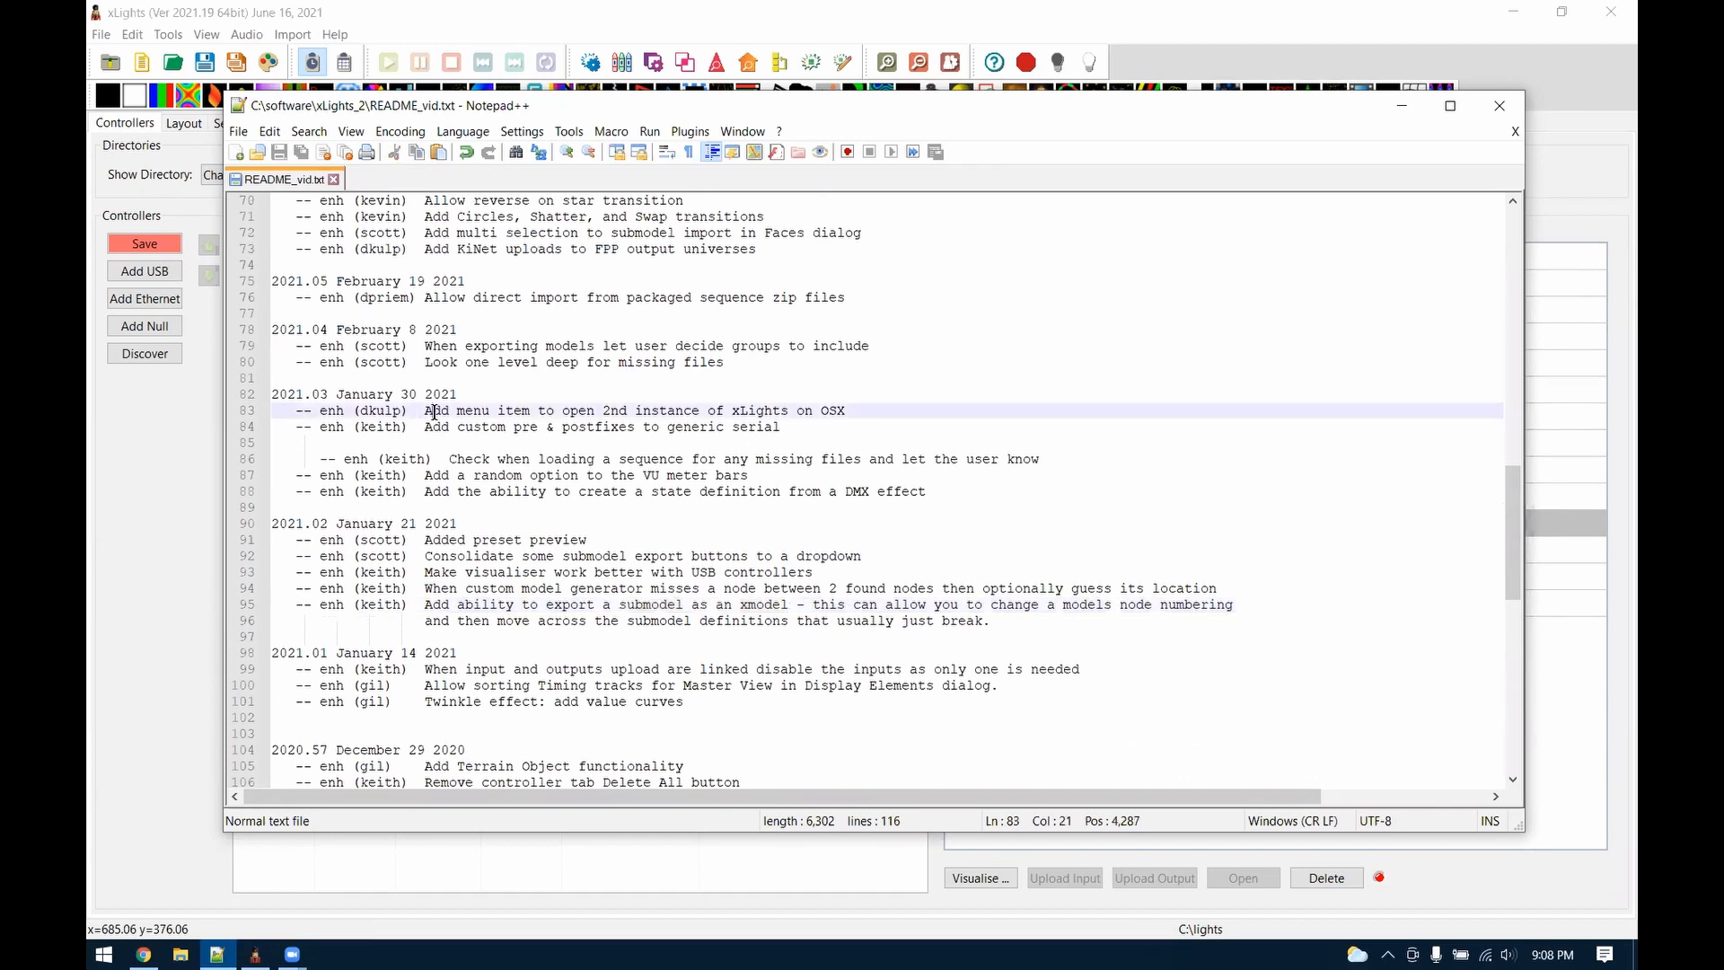
left_click_drag(421, 412, 475, 413)
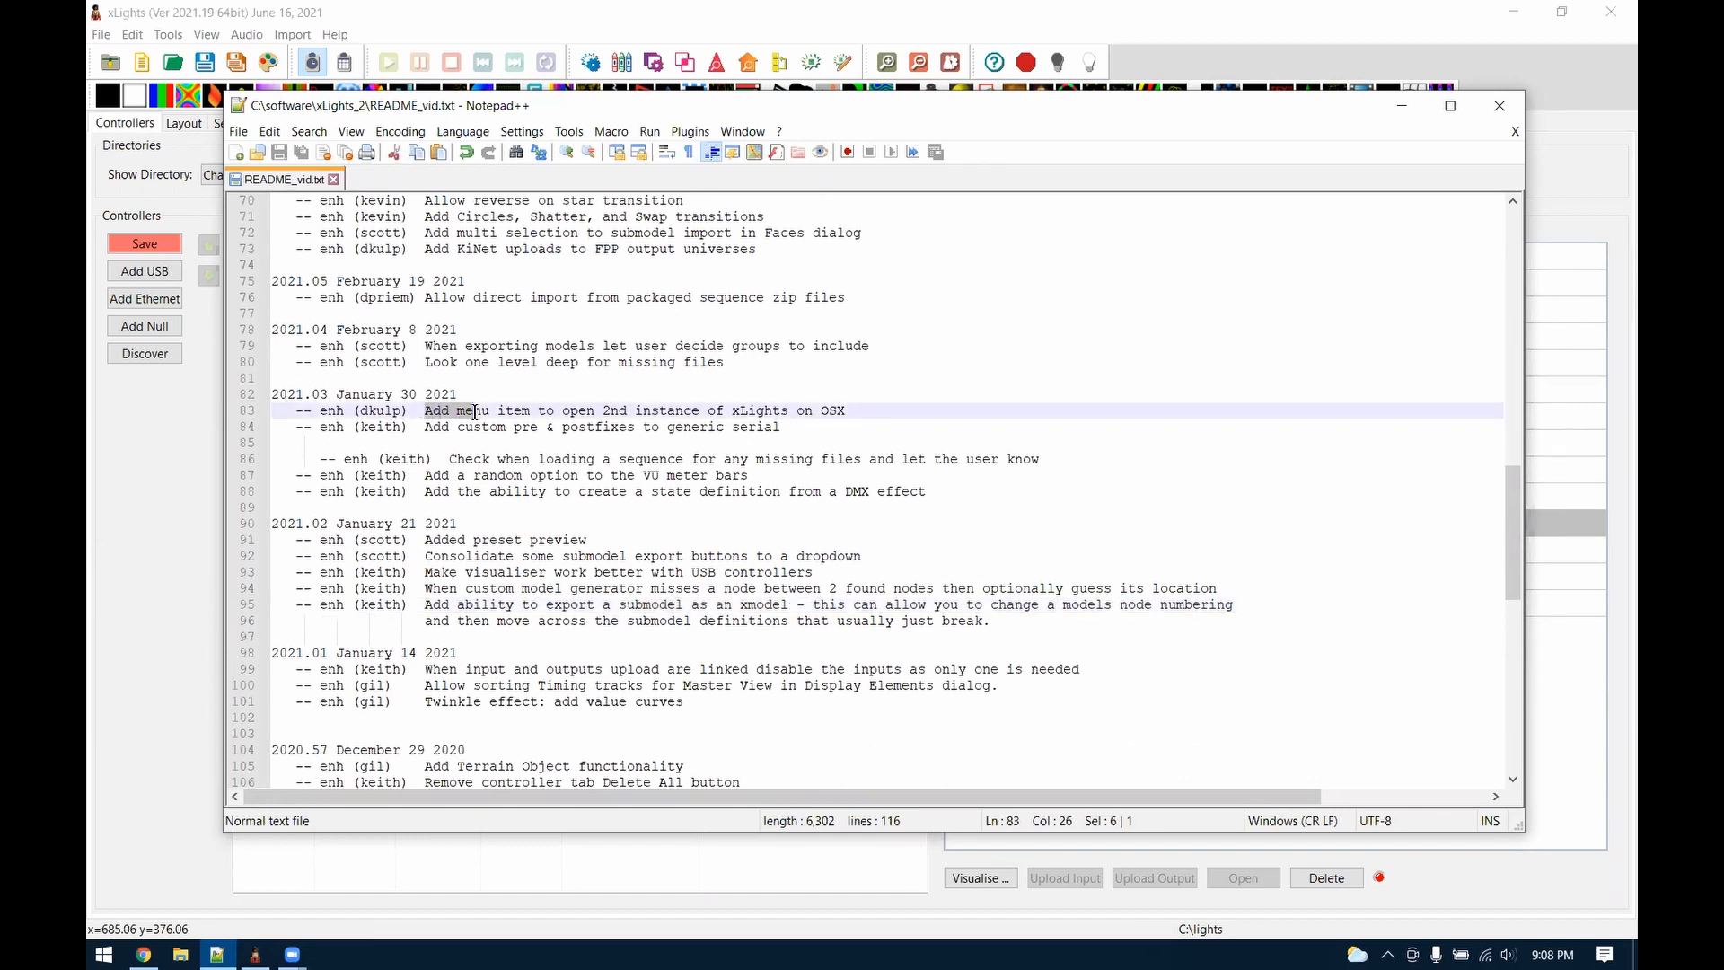
left_click_drag(853, 413, 626, 412)
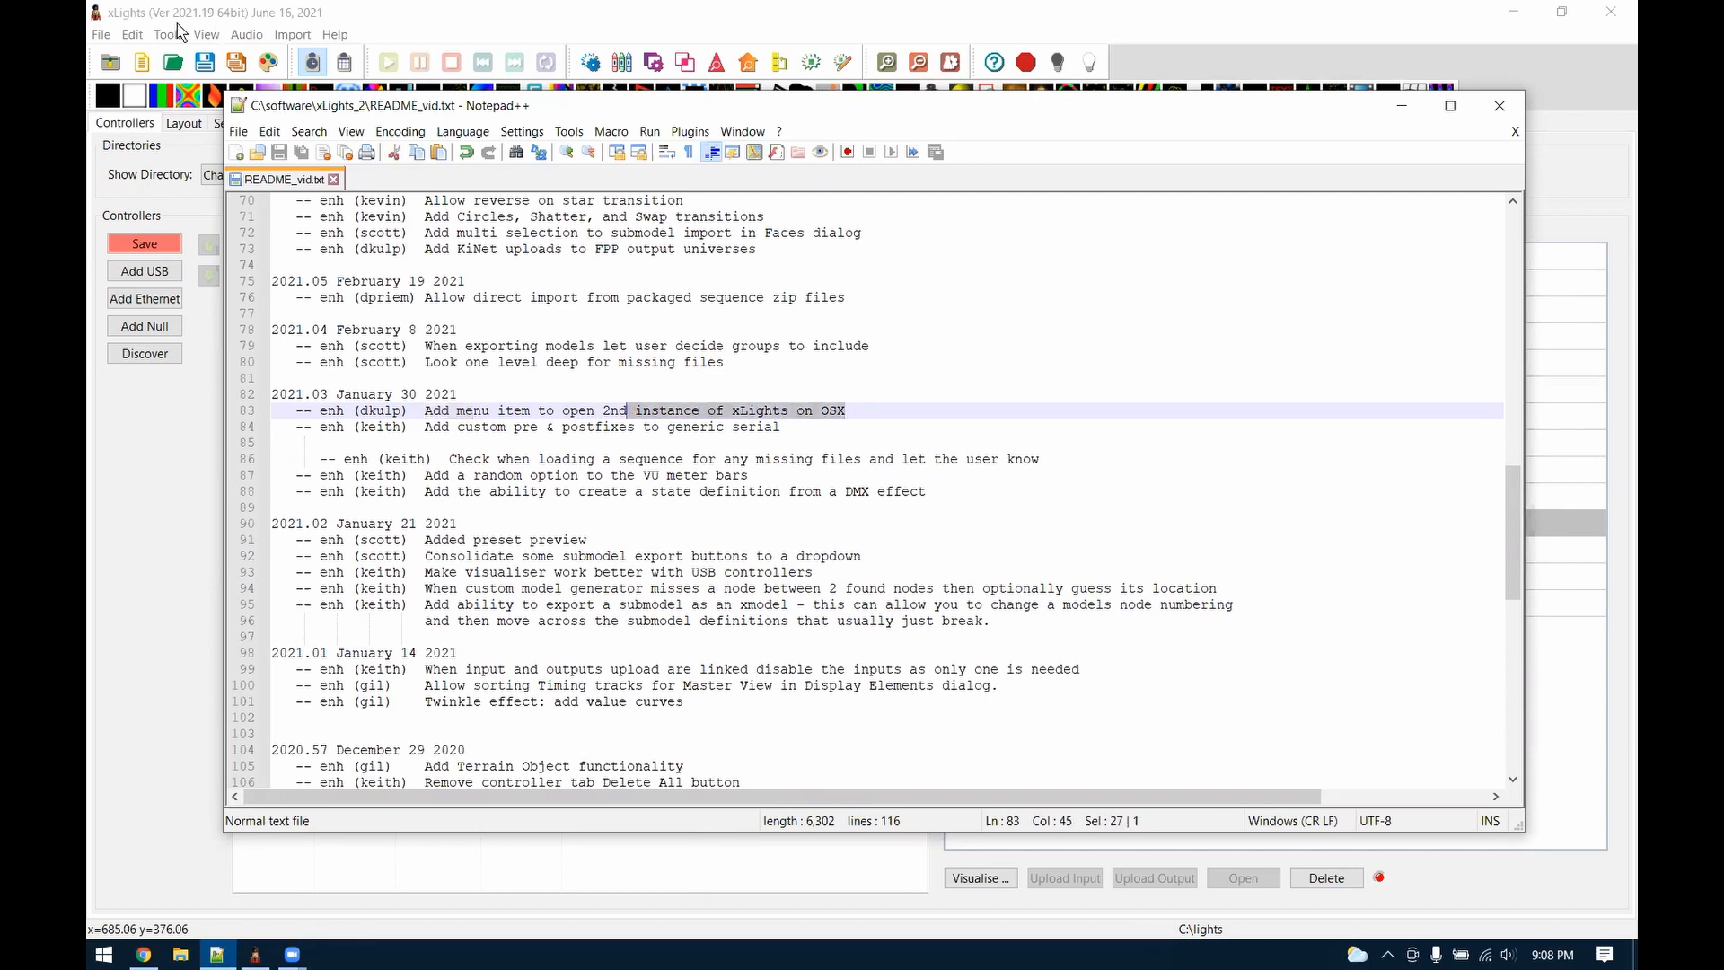
Check the xLights tool commands, and return to Notepad++ at the 2021.03 note on custom pre & postfixes for generic serial
left_click(178, 34)
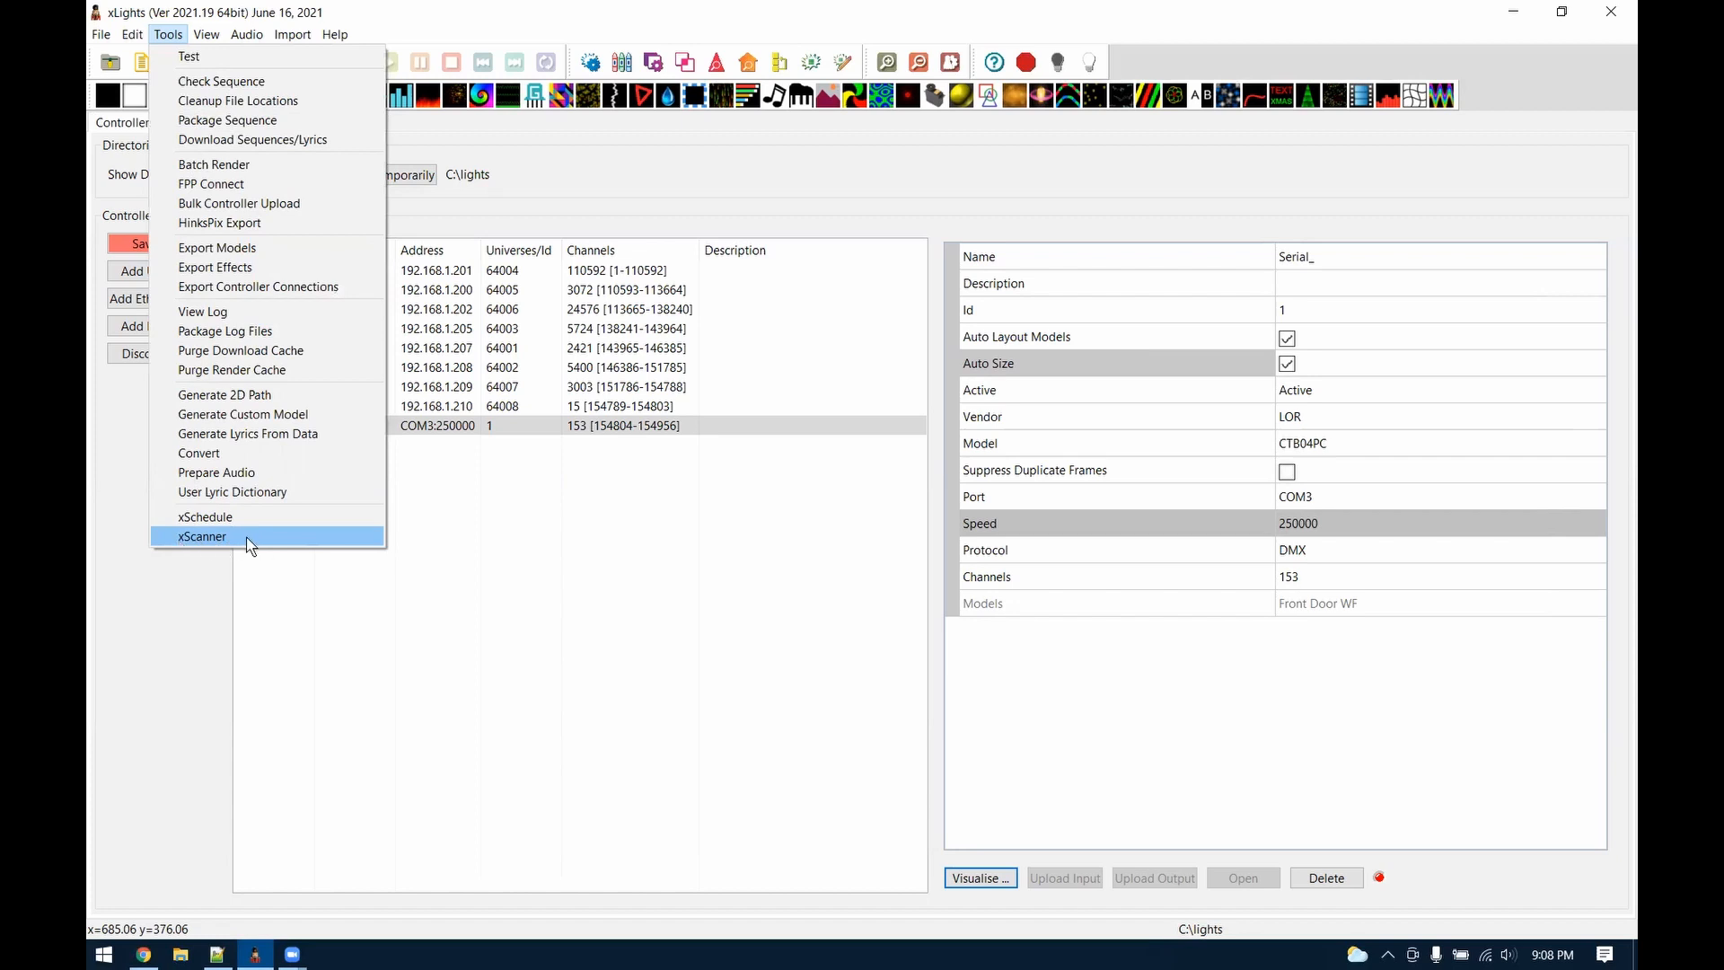
left_click(218, 955)
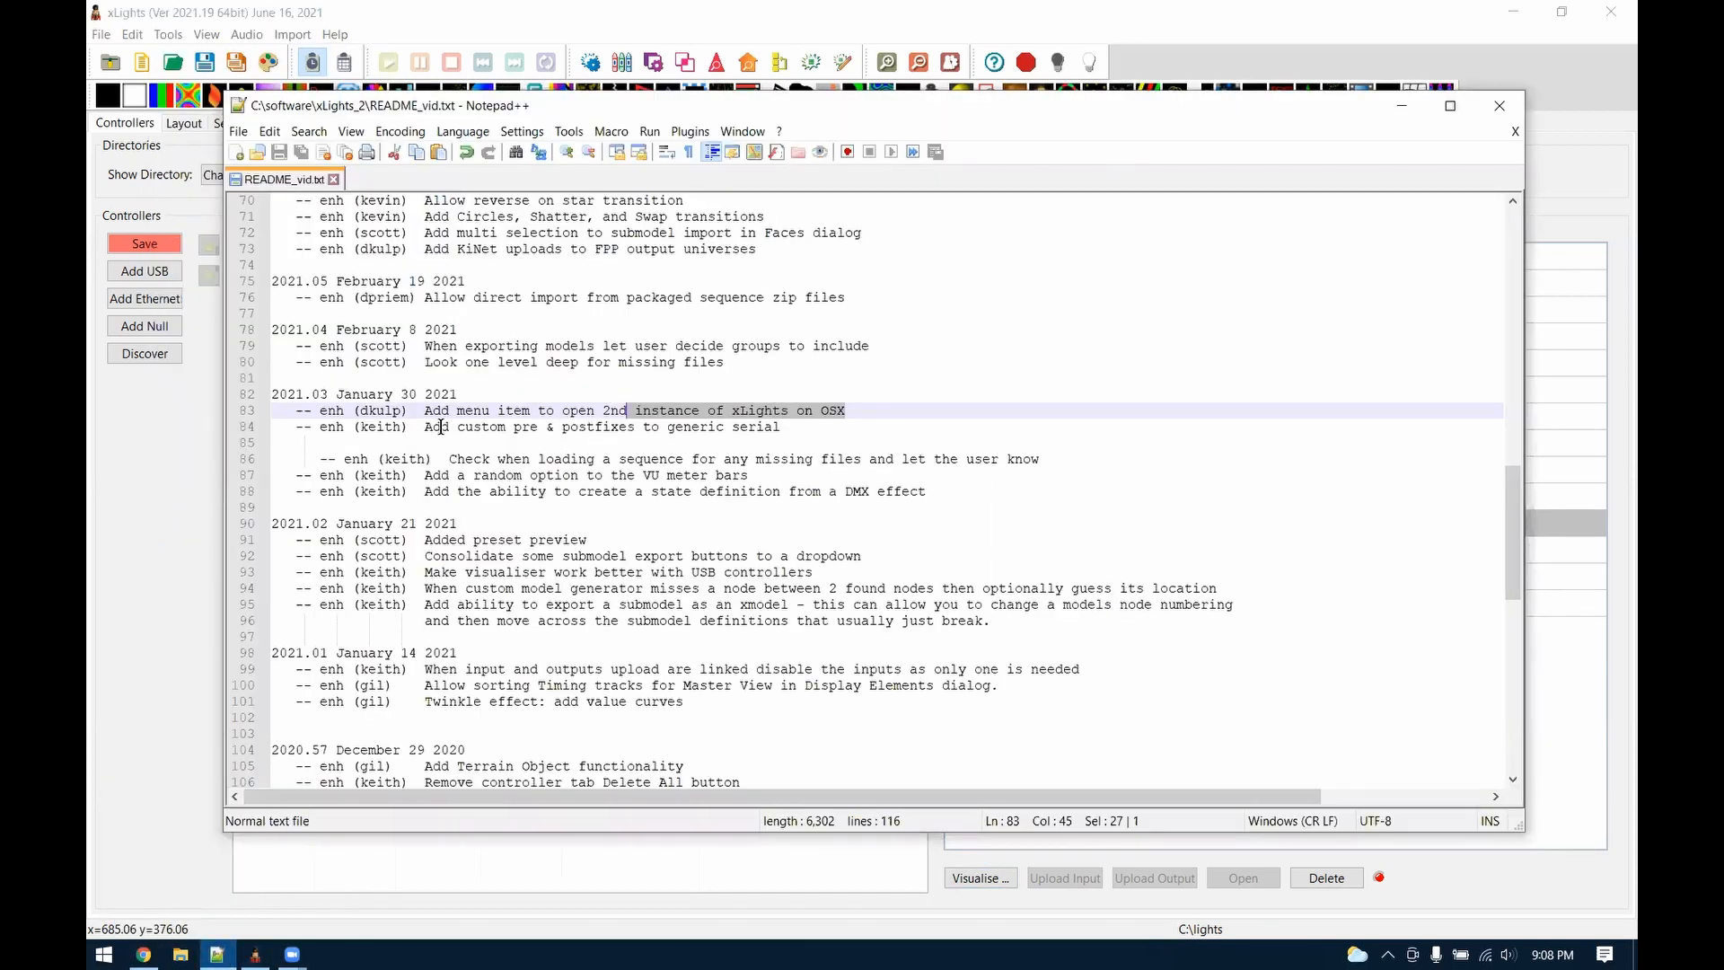
left_click_drag(417, 427, 428, 436)
left_click(507, 427)
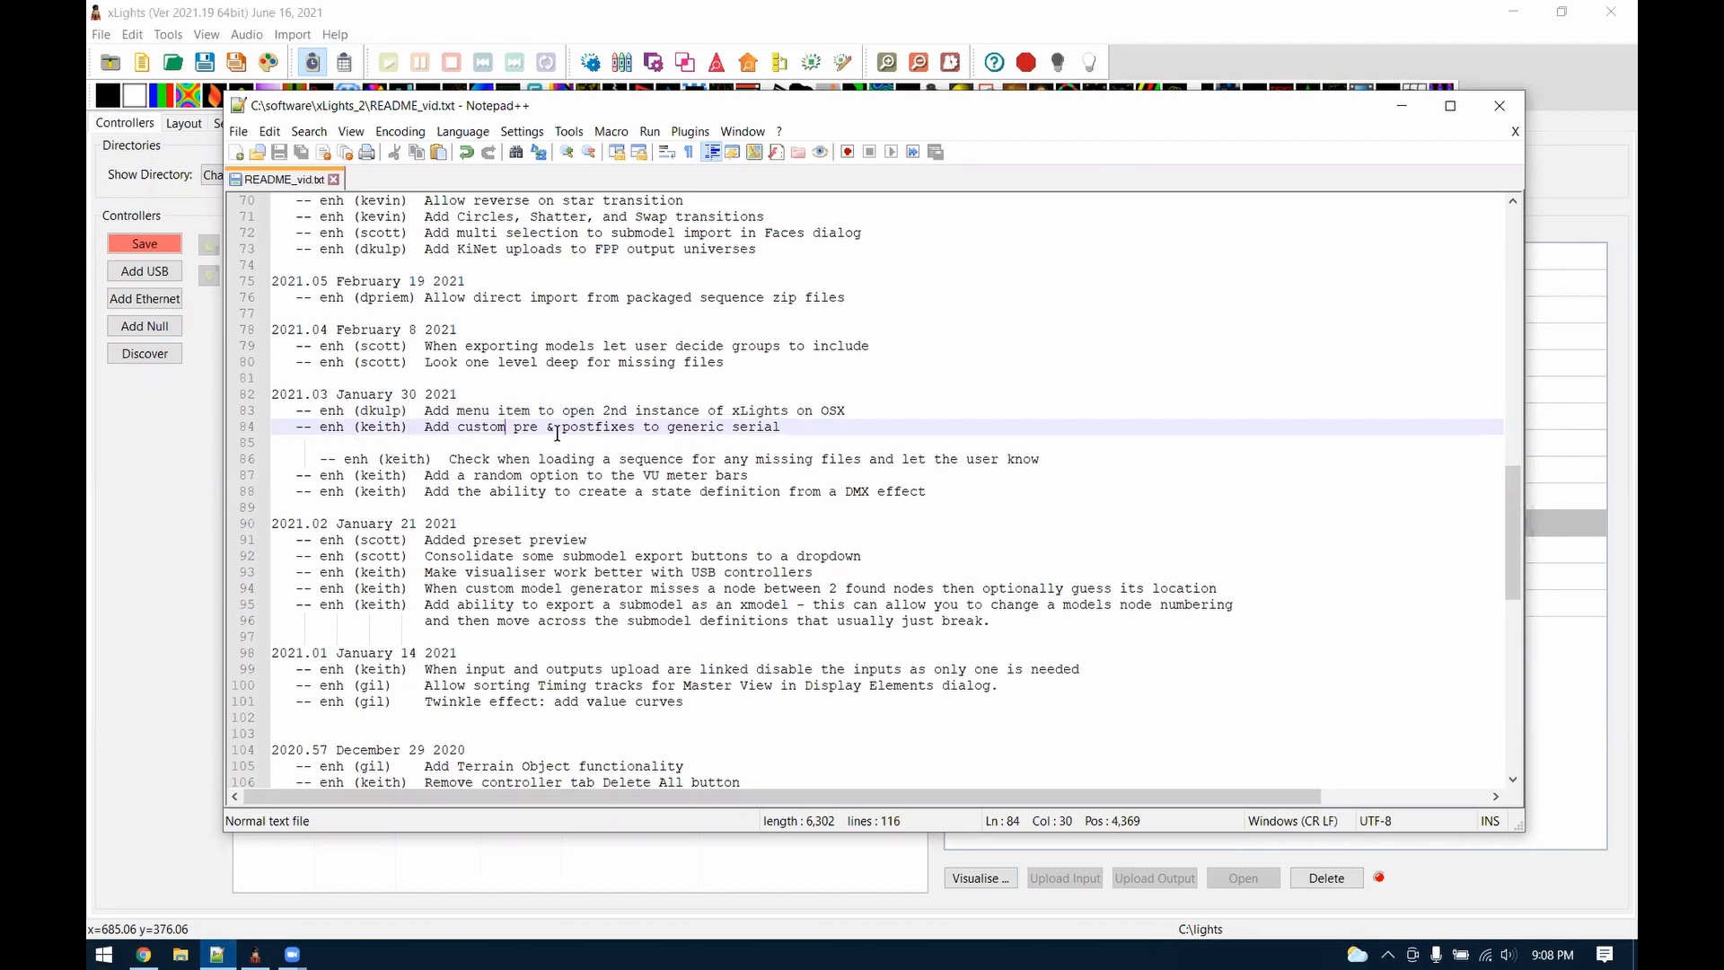
Return to xLights, check the USB controller's available protocols and set its vendor to blank
left_click(1400, 105)
left_click(1298, 551)
left_click(1300, 551)
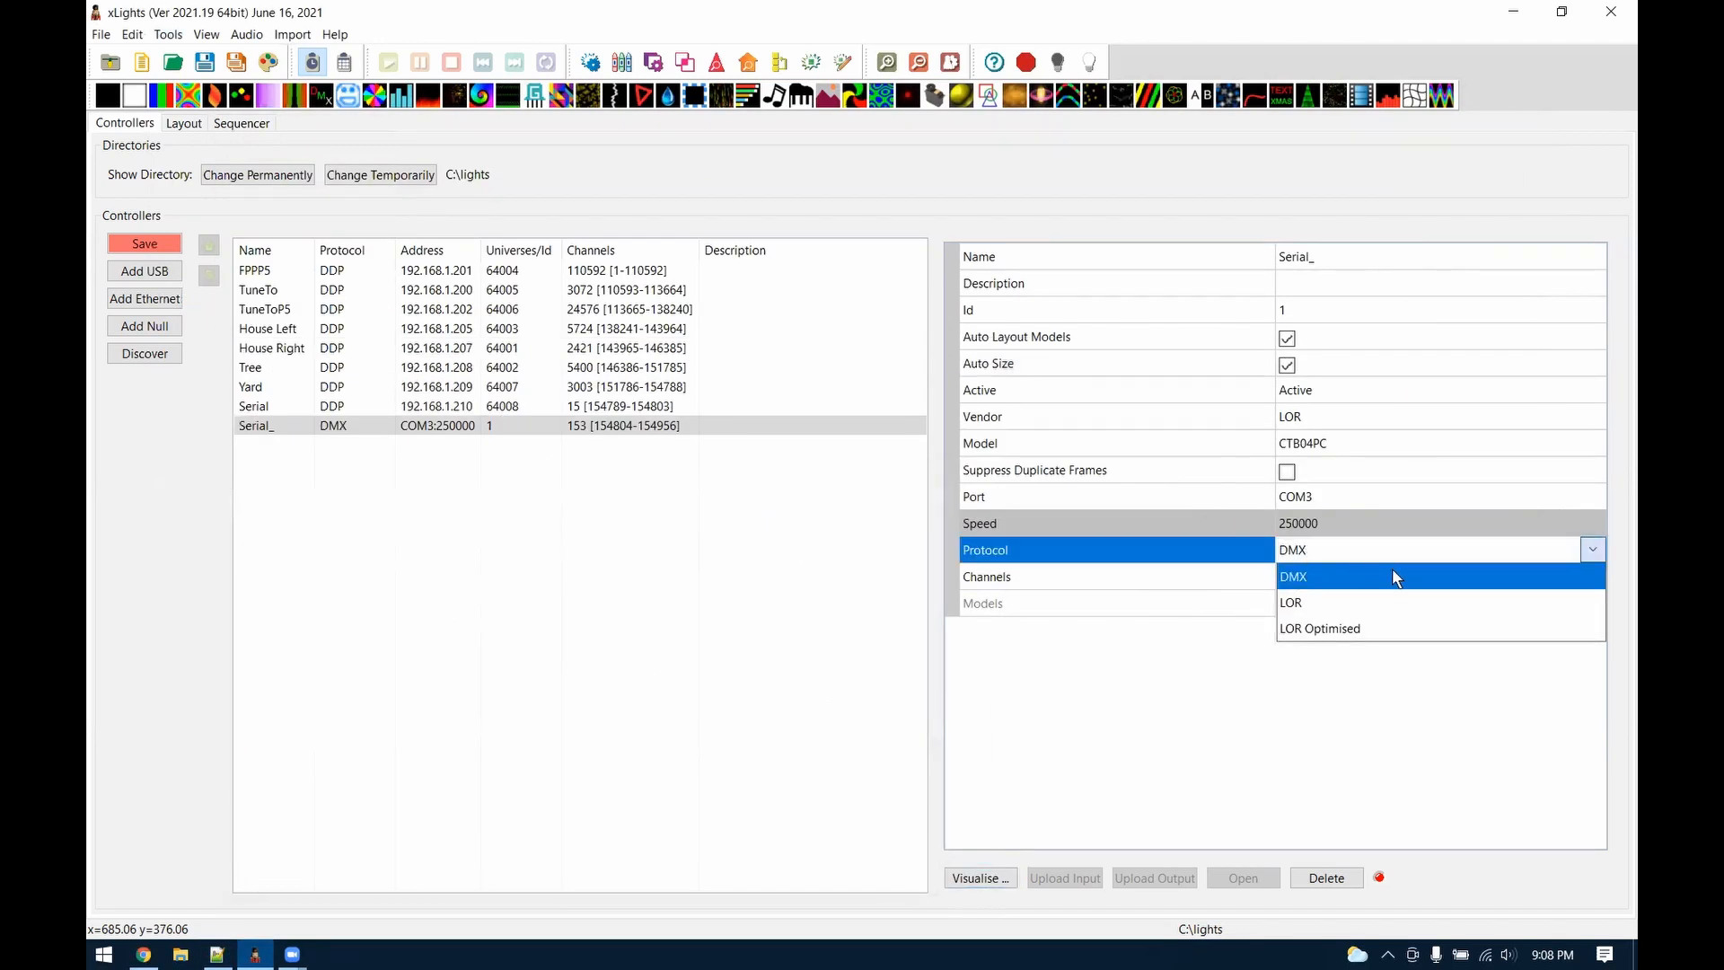
left_click(1338, 556)
left_click(1294, 386)
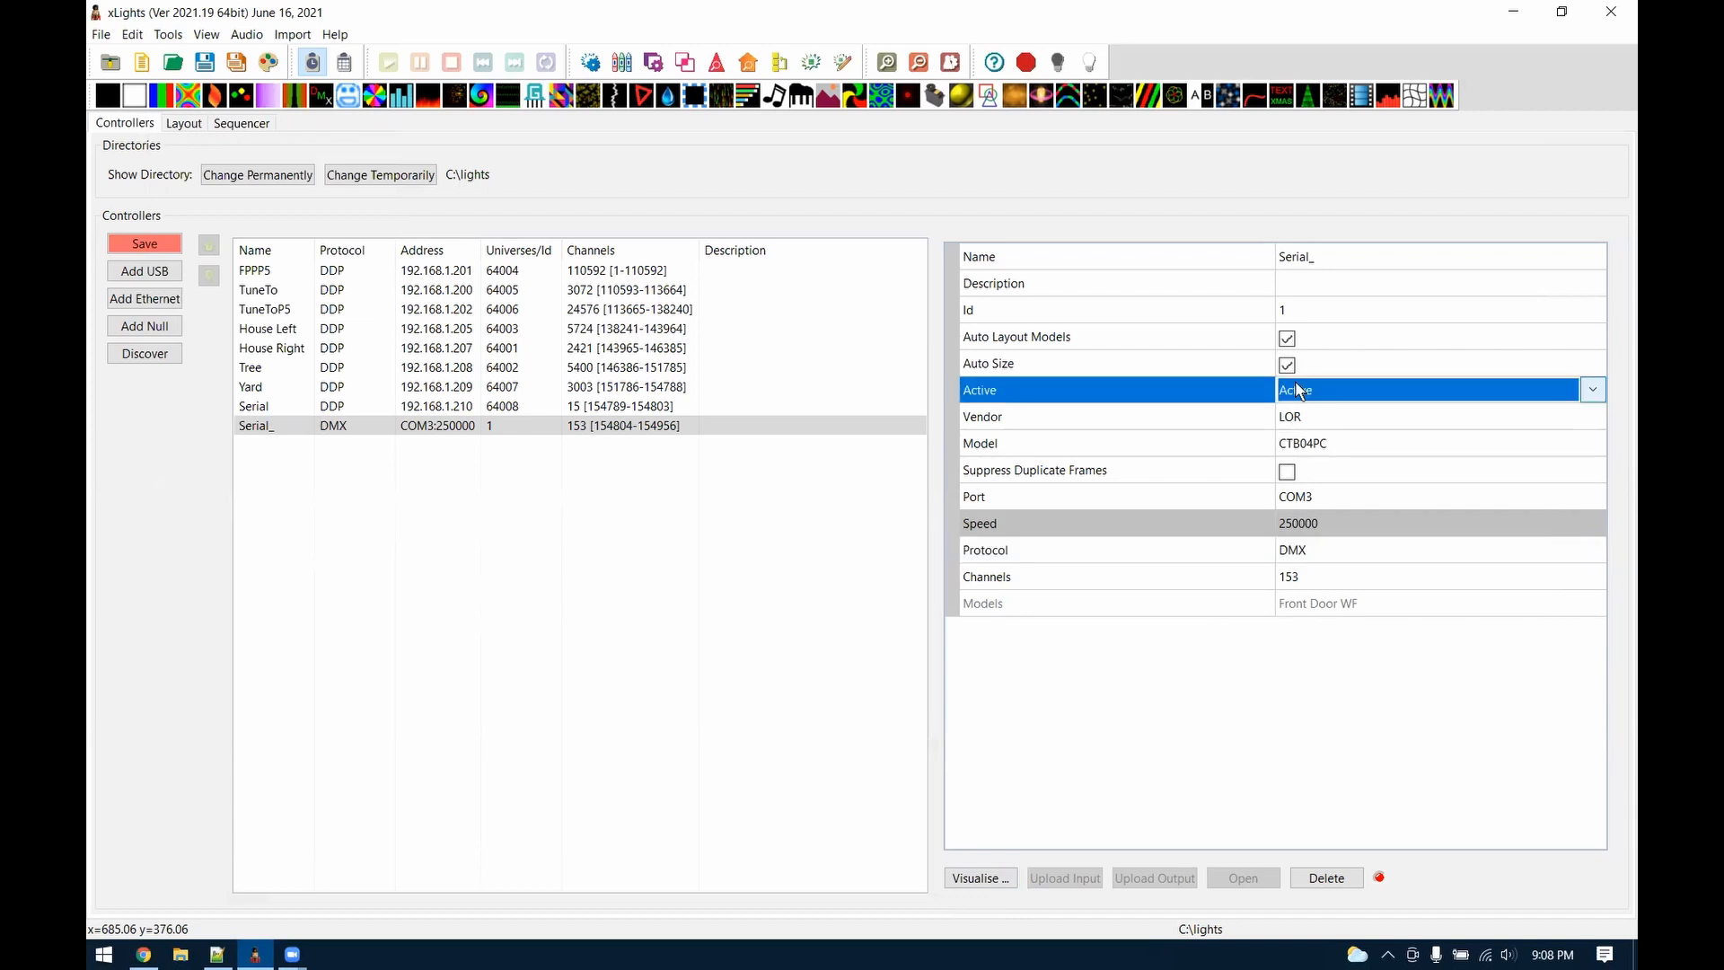
left_click(1300, 417)
left_click(1301, 420)
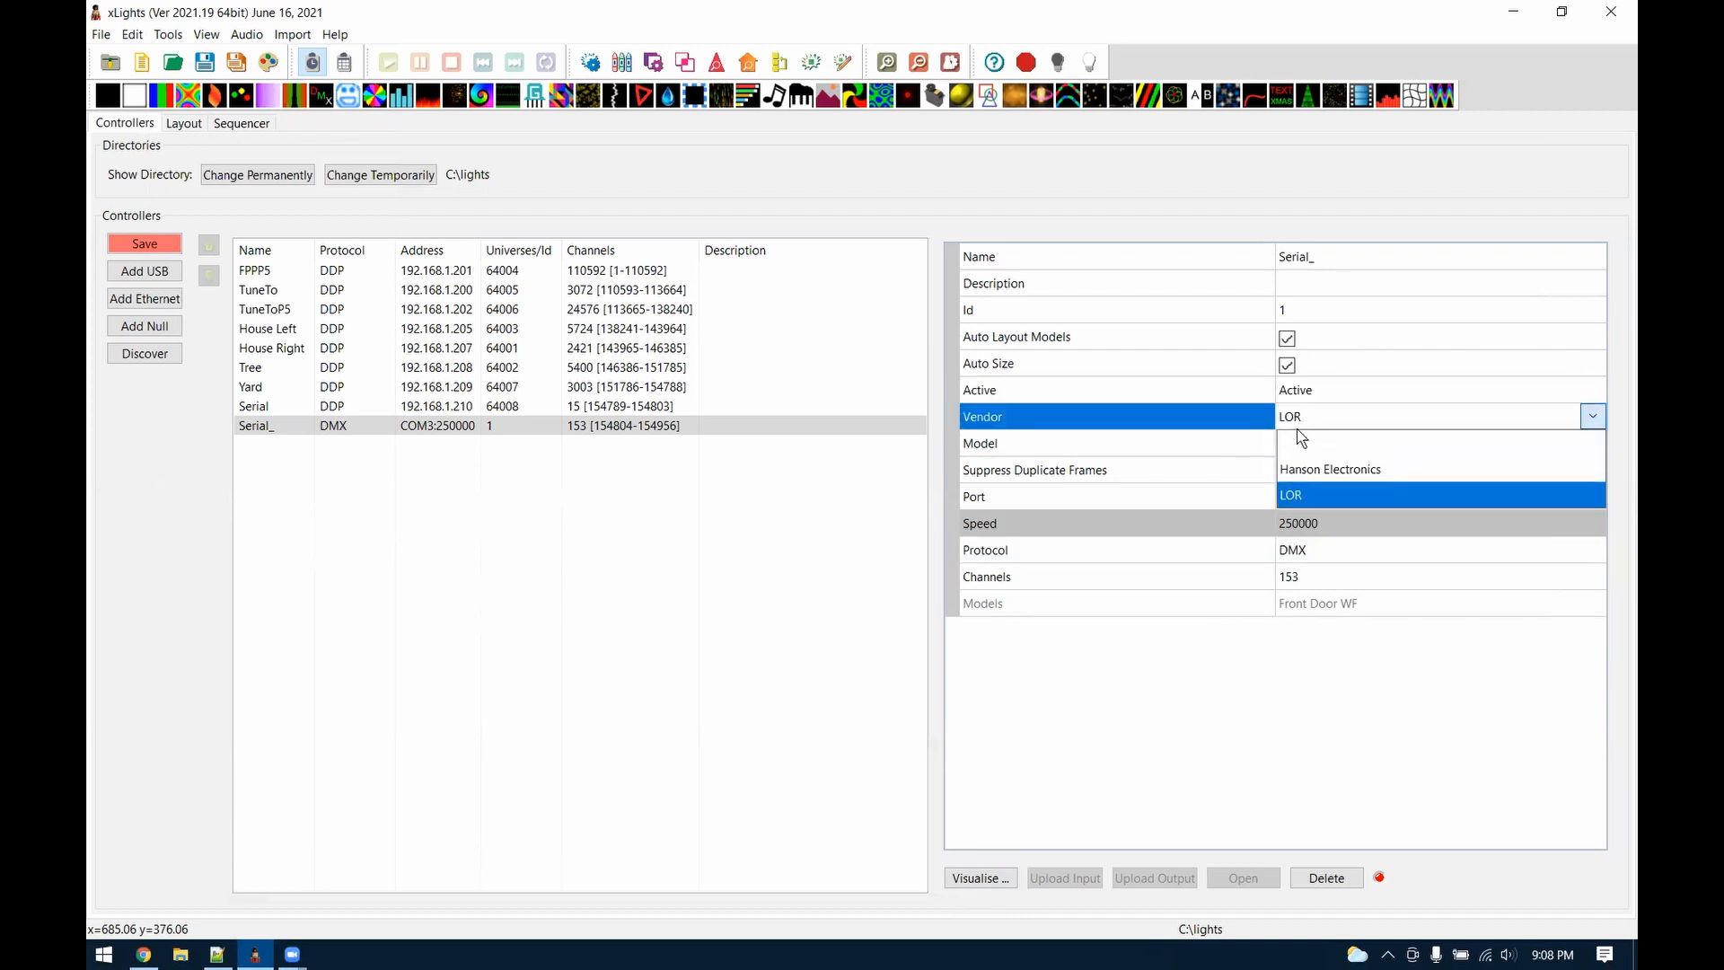
left_click(1305, 441)
Set the USB controller's protocol to Generic Serial and open its Prefix value for editing
left_click(1310, 499)
left_click(1312, 499)
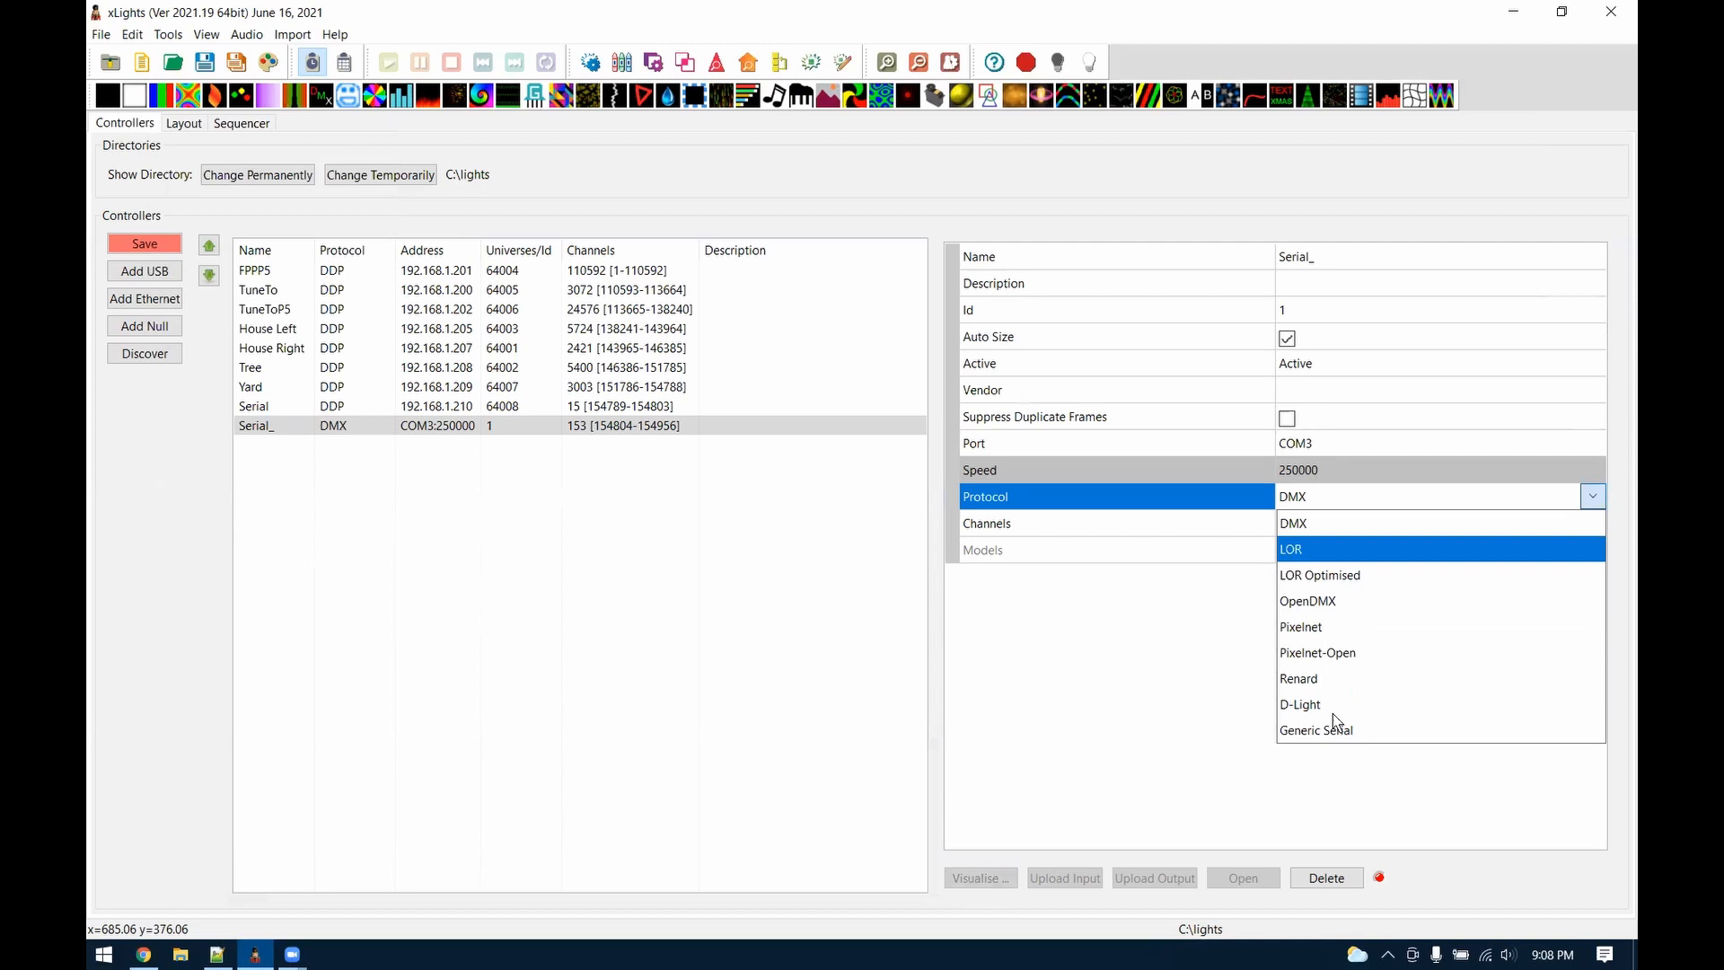
left_click(1293, 732)
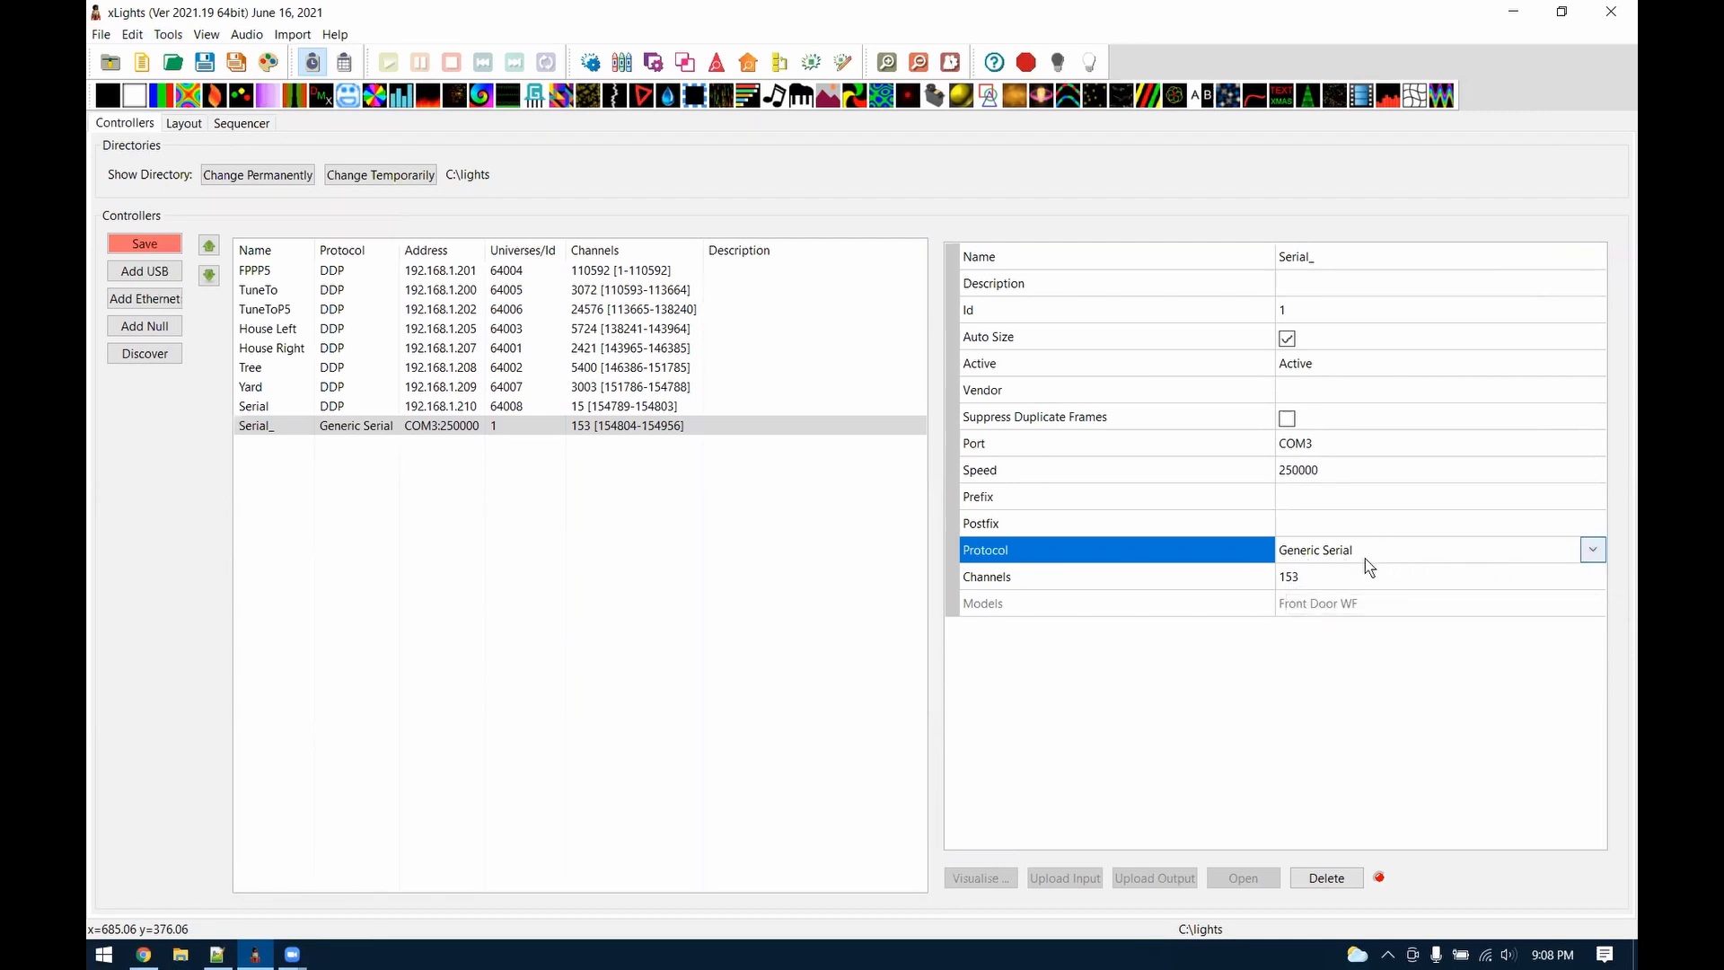
left_click(1302, 492)
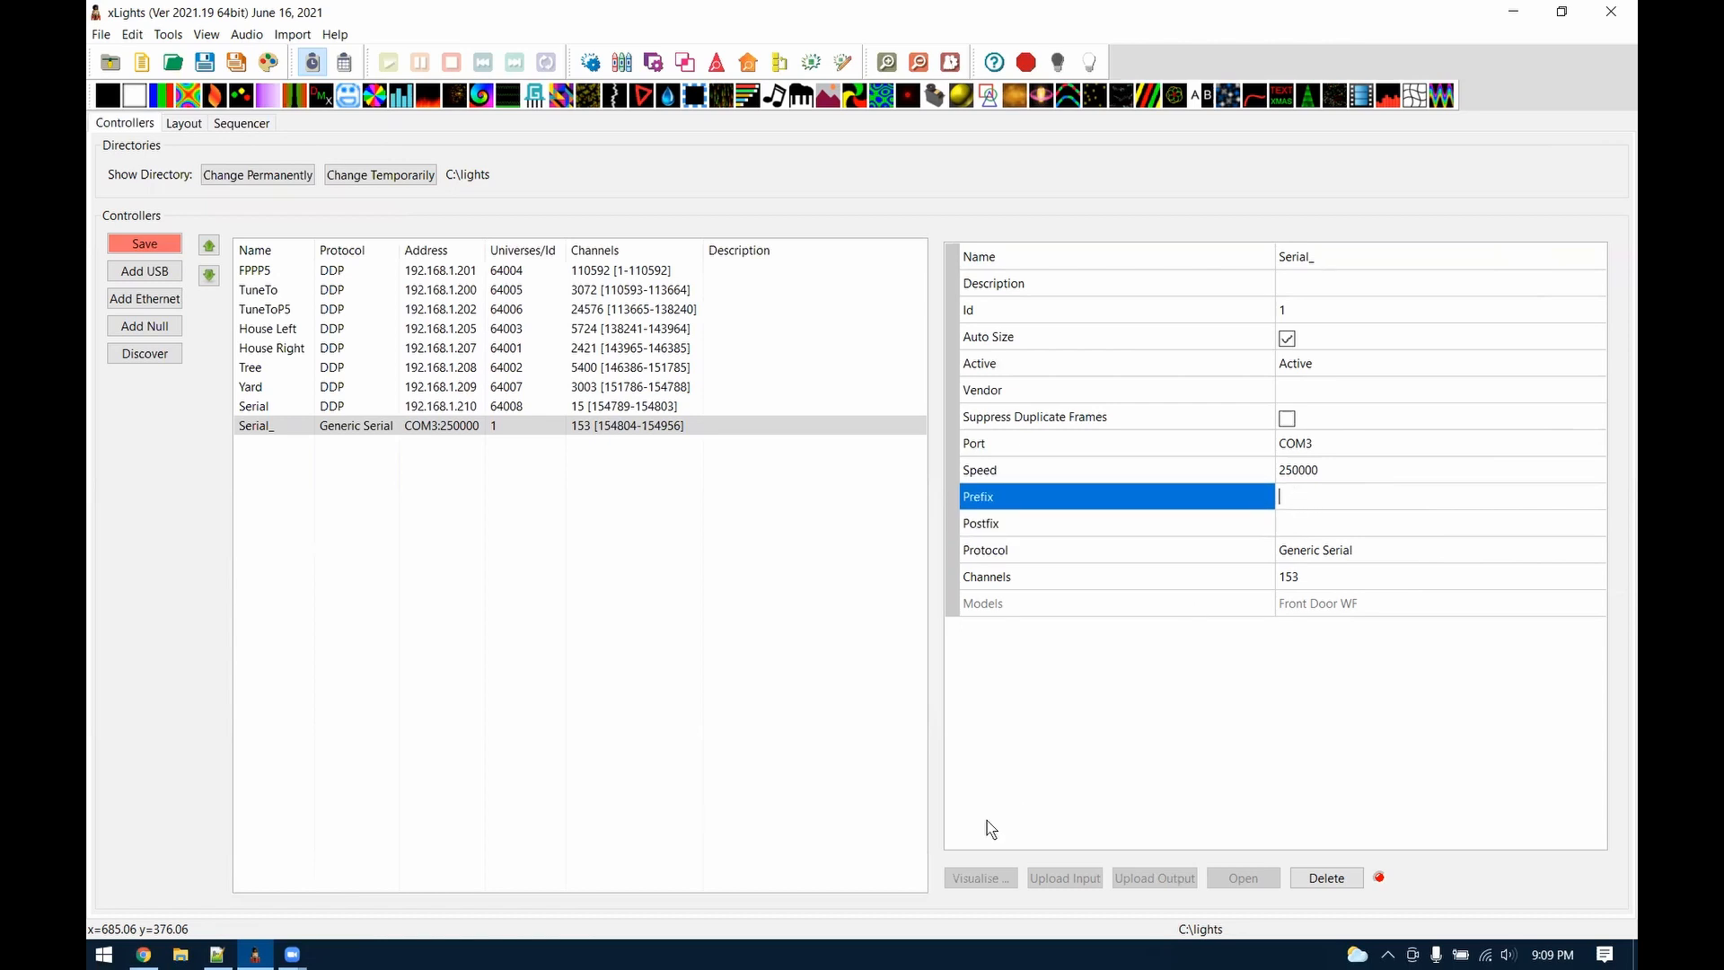
Switch to Notepad++ and highlight the 2021.03 note about checking for missing files when loading a sequence
left_click(216, 953)
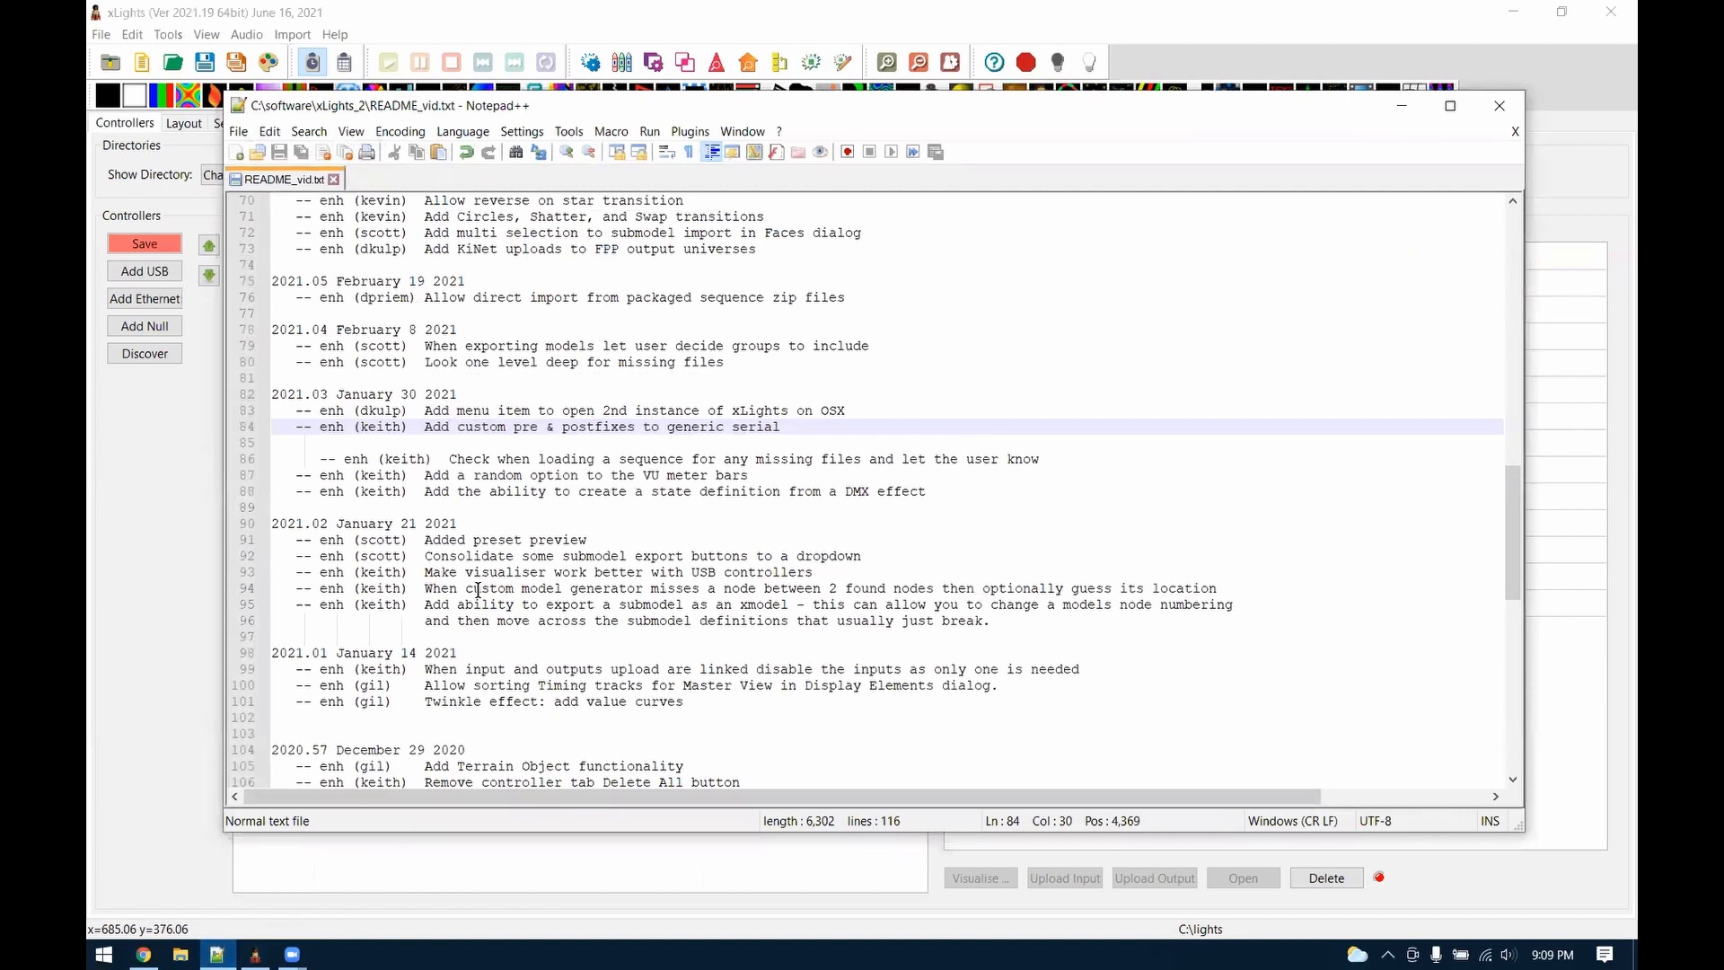
left_click_drag(447, 457, 1018, 459)
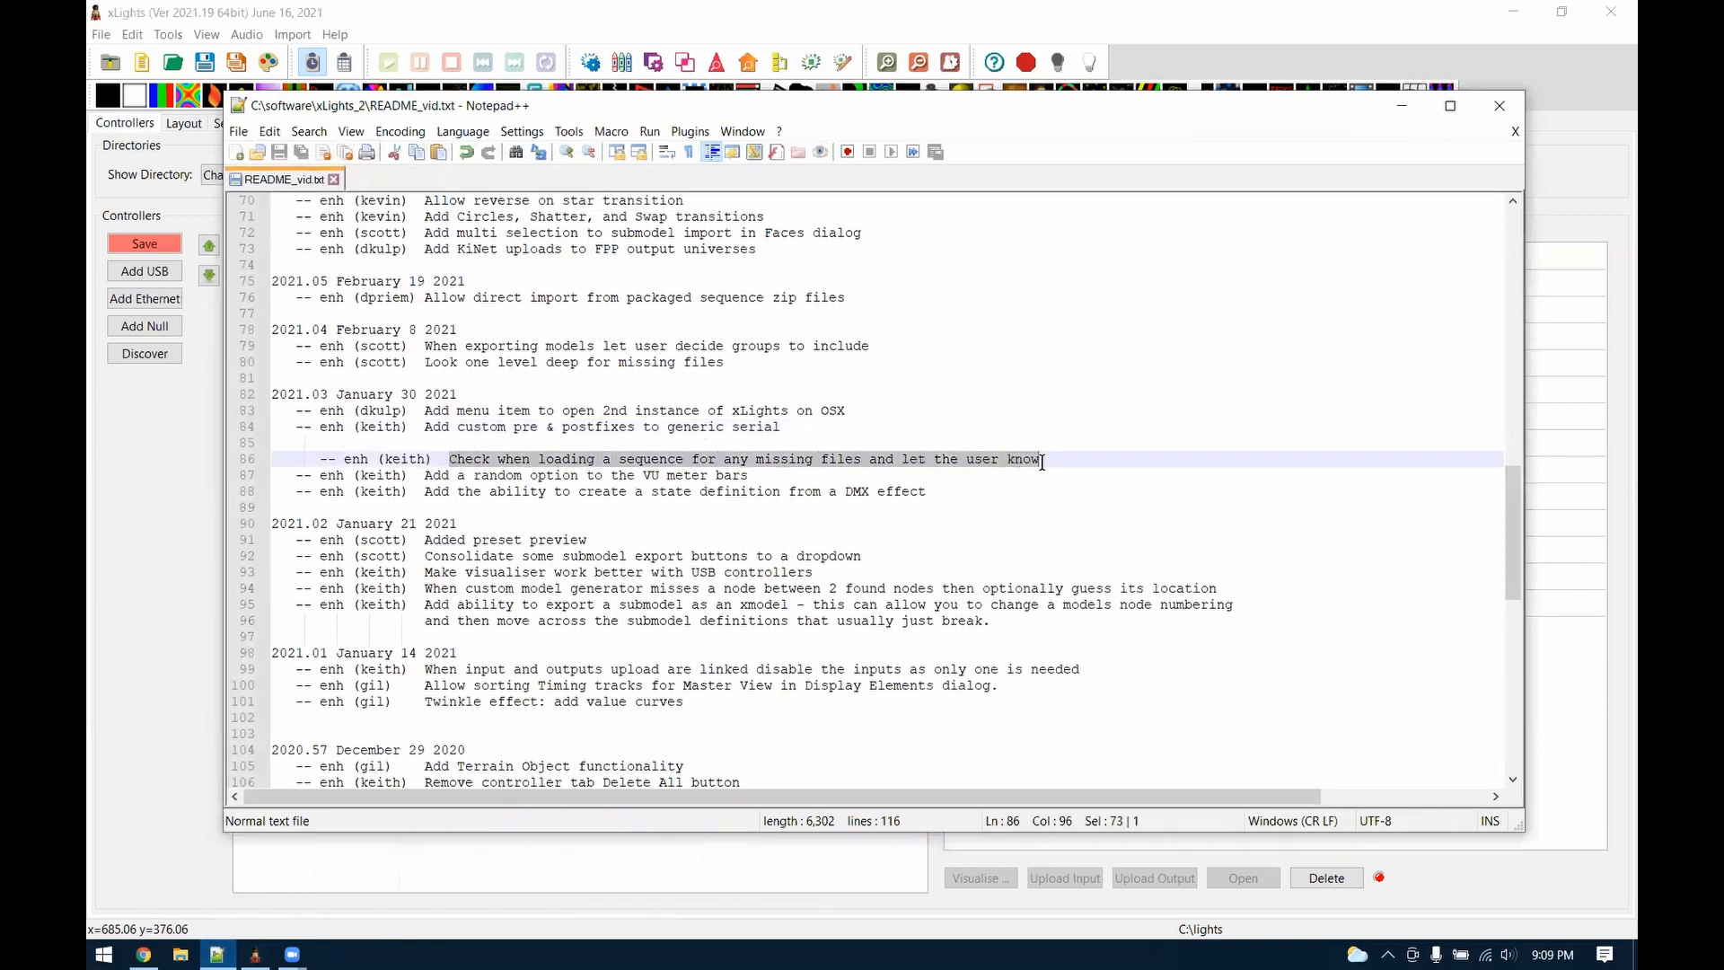
left_click_drag(1067, 466, 934, 446)
left_click_drag(767, 458, 416, 460)
Return to xLights and open the sequence Raining Tacos (On Christmas Eve).xsq from the Sequences2020 folder
left_click(339, 18)
left_click(172, 62)
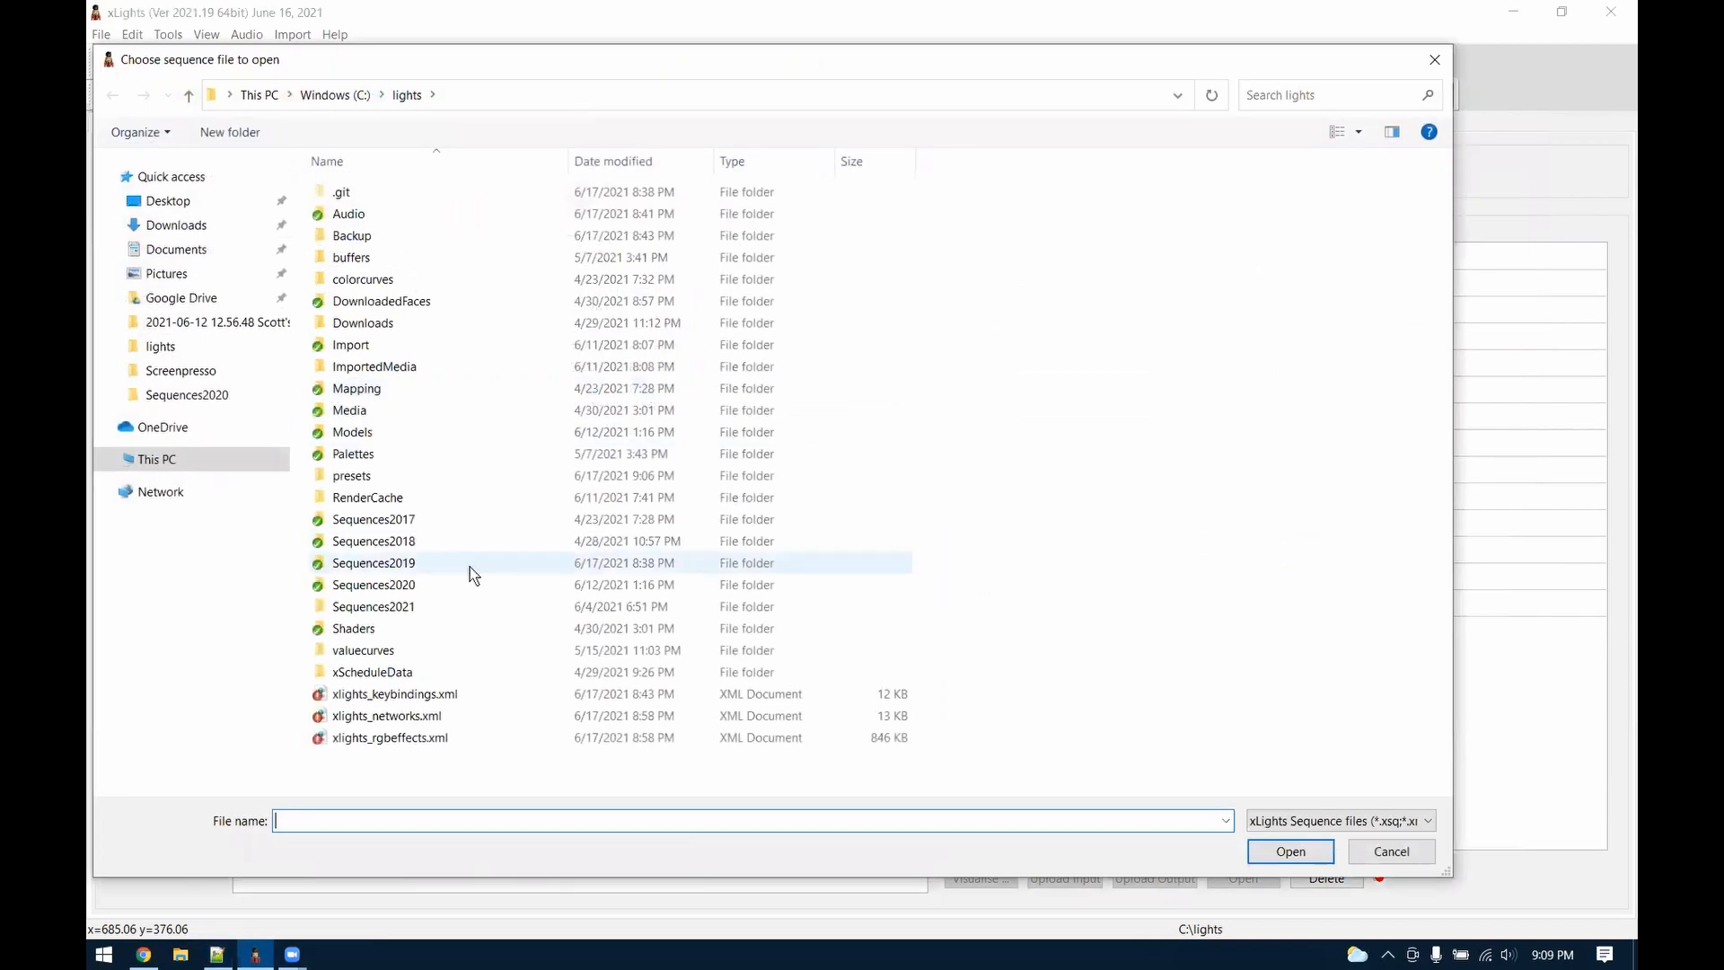
double_click(376, 585)
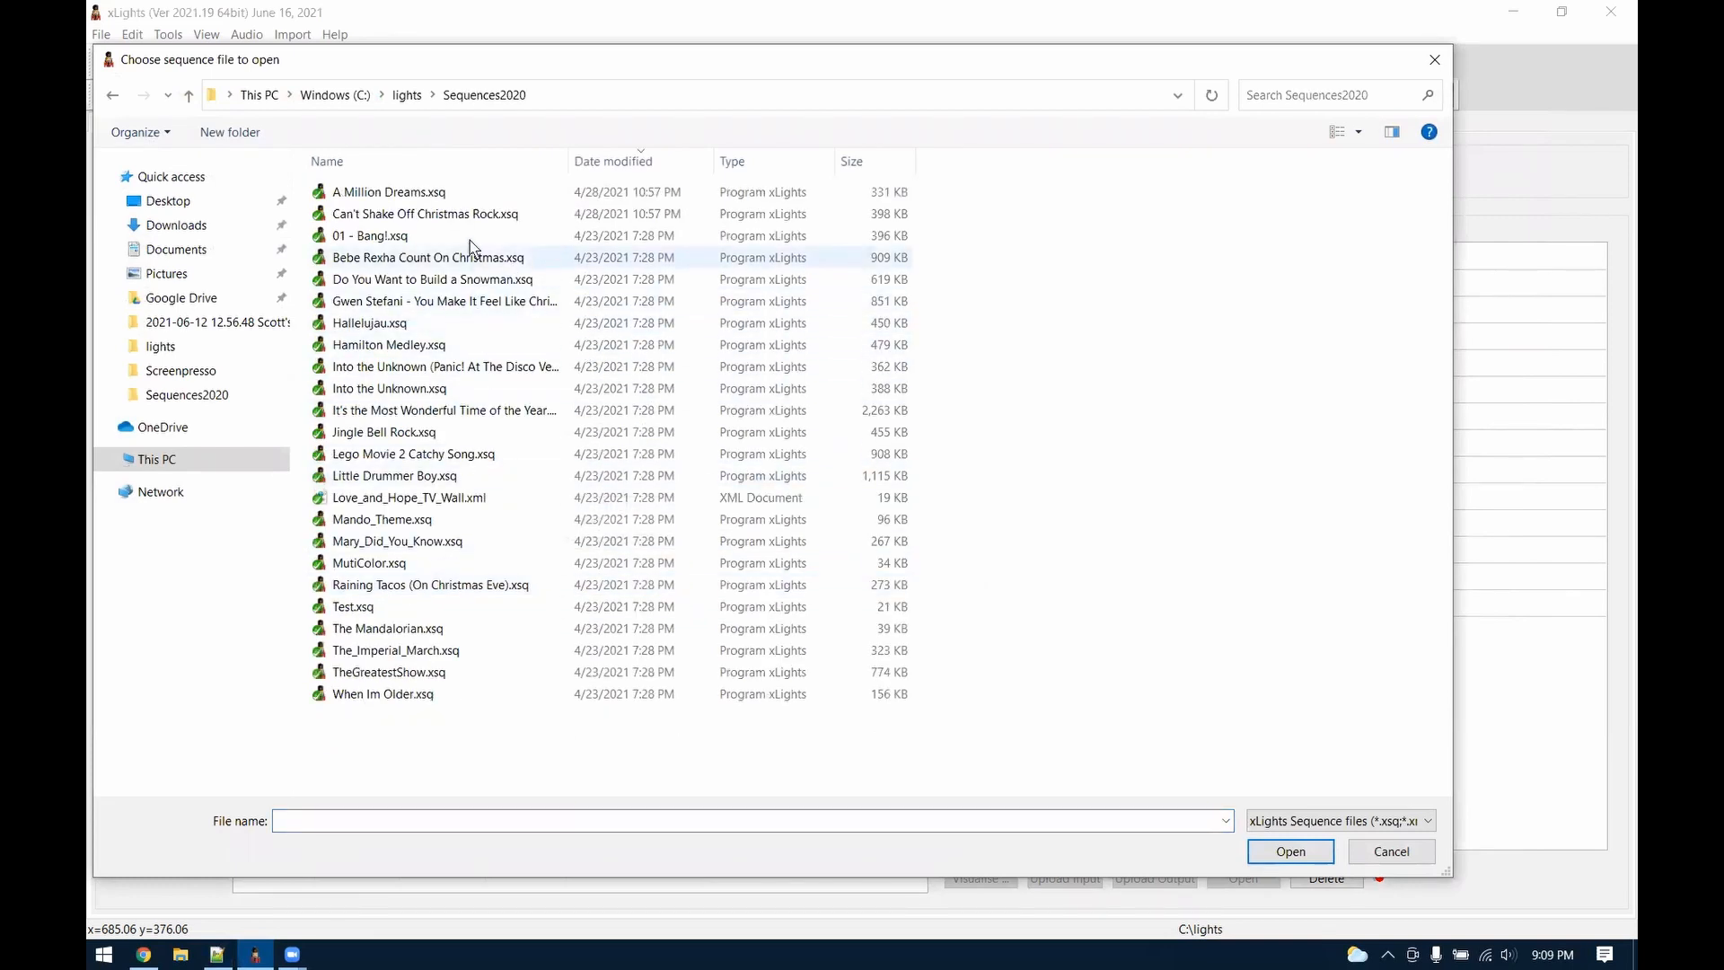
double_click(449, 585)
left_click(862, 523)
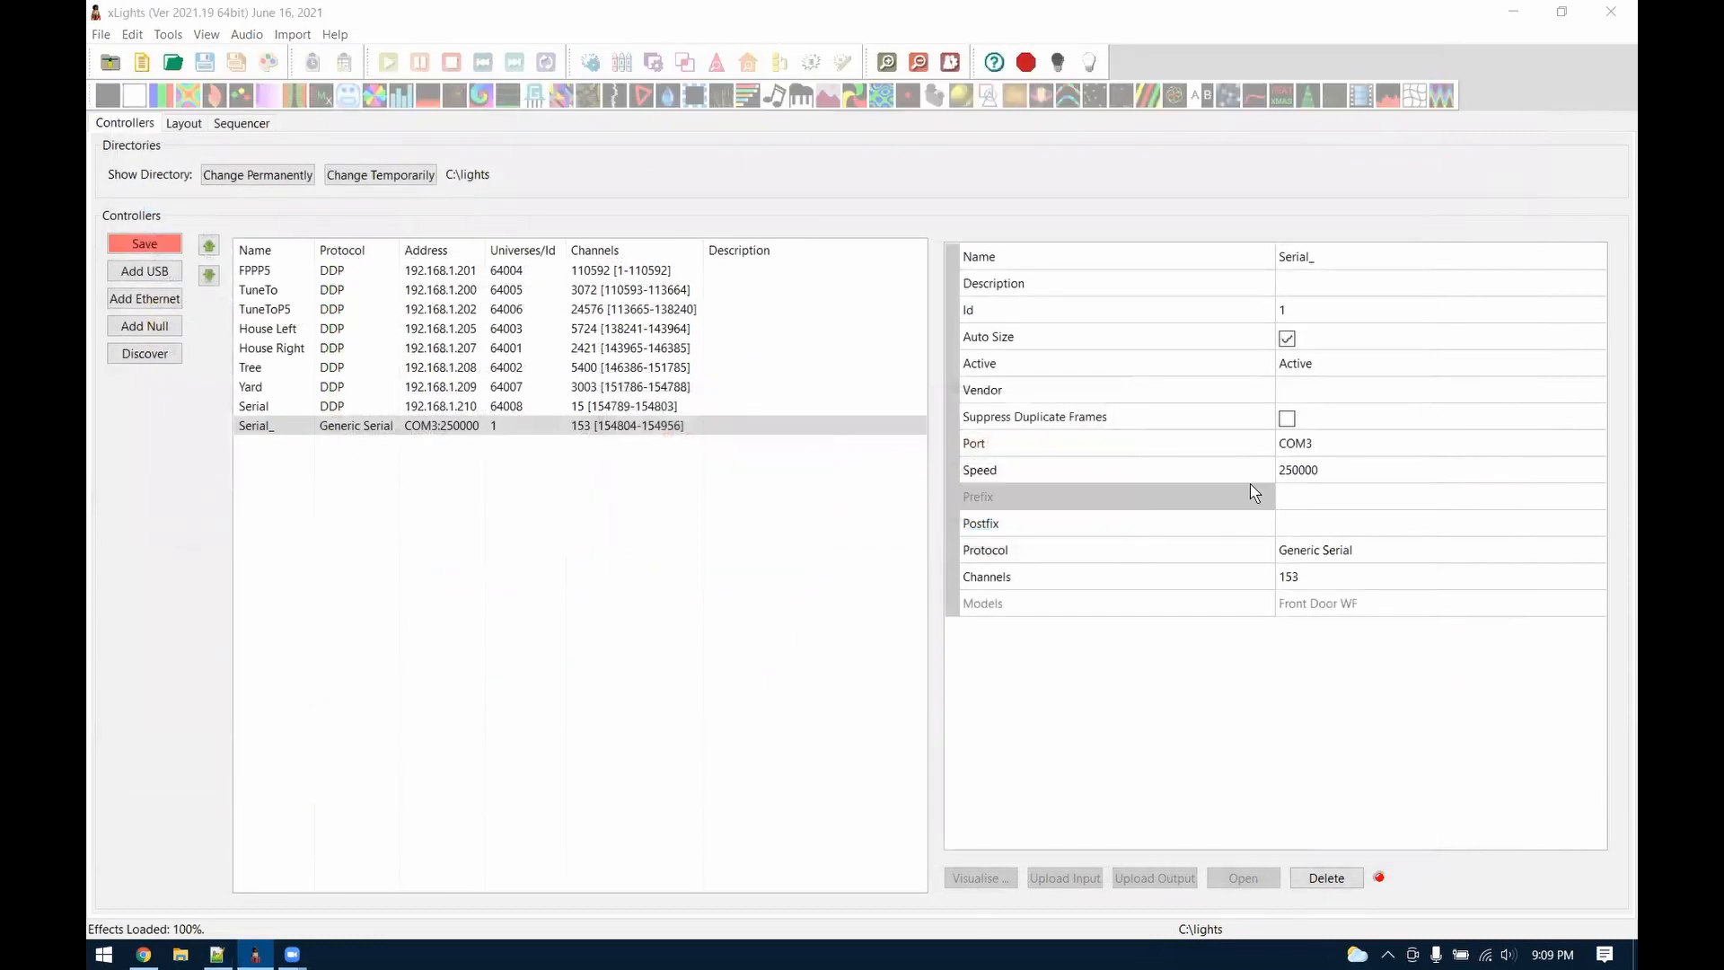
left_click(783, 525)
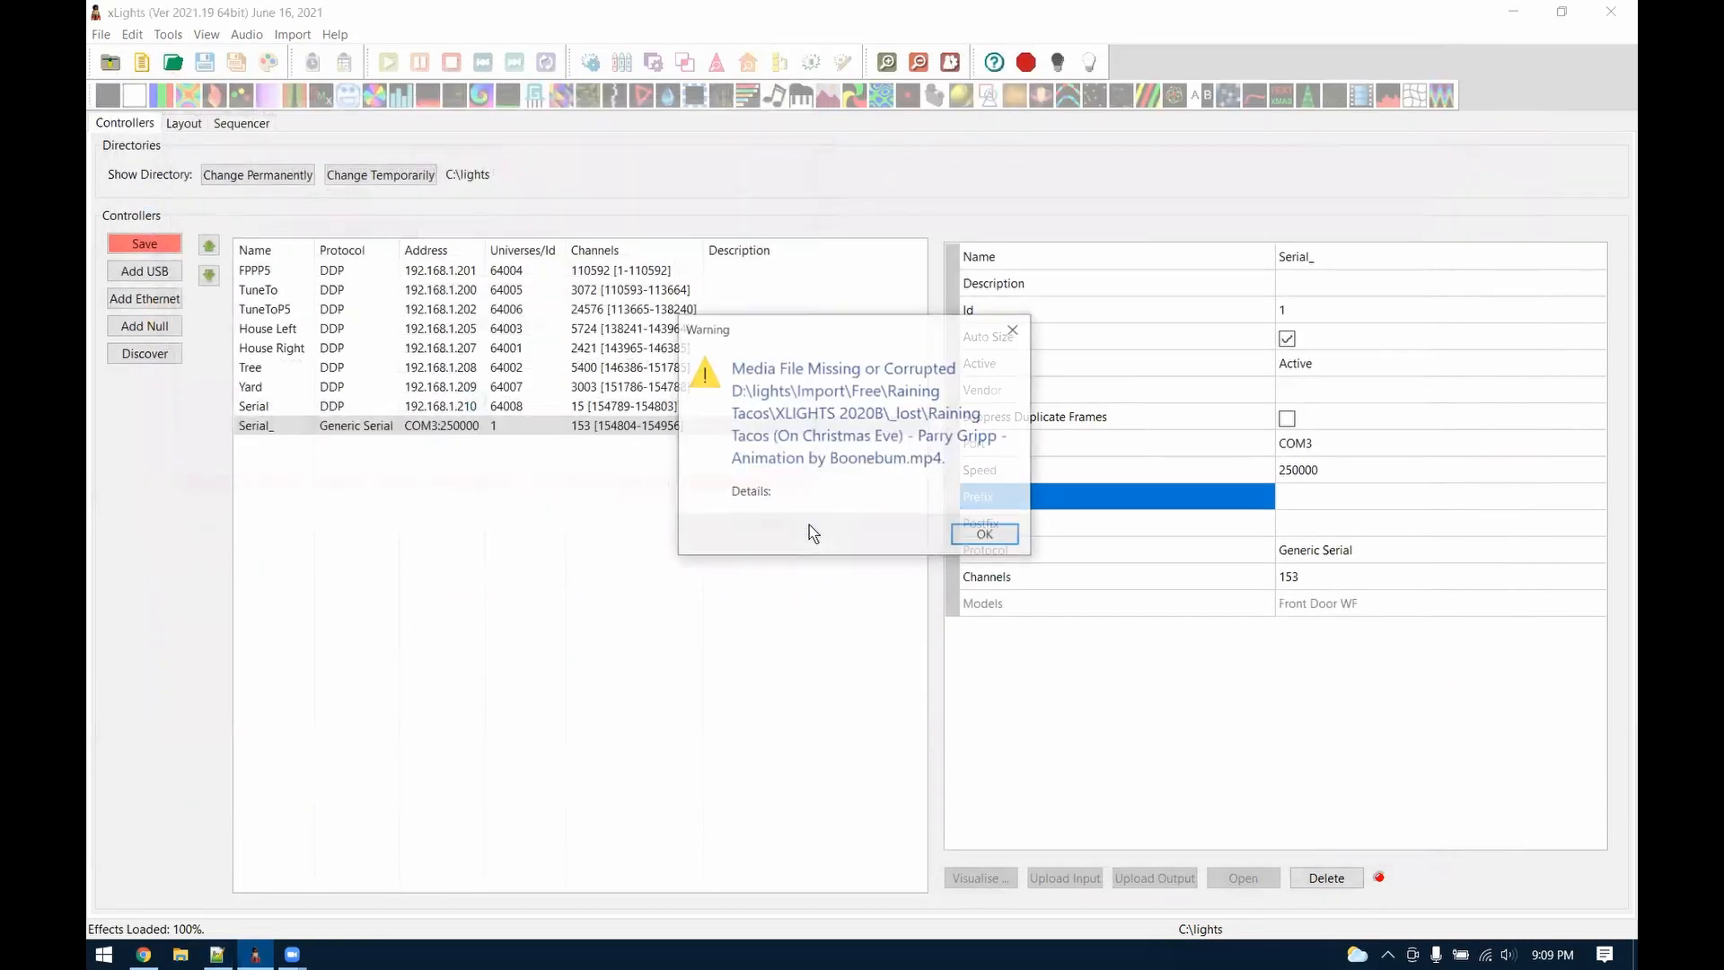
Dismiss the missing media warning, review and close the missing assets list, and select a Pictures effect on the Matrix row
left_click(985, 535)
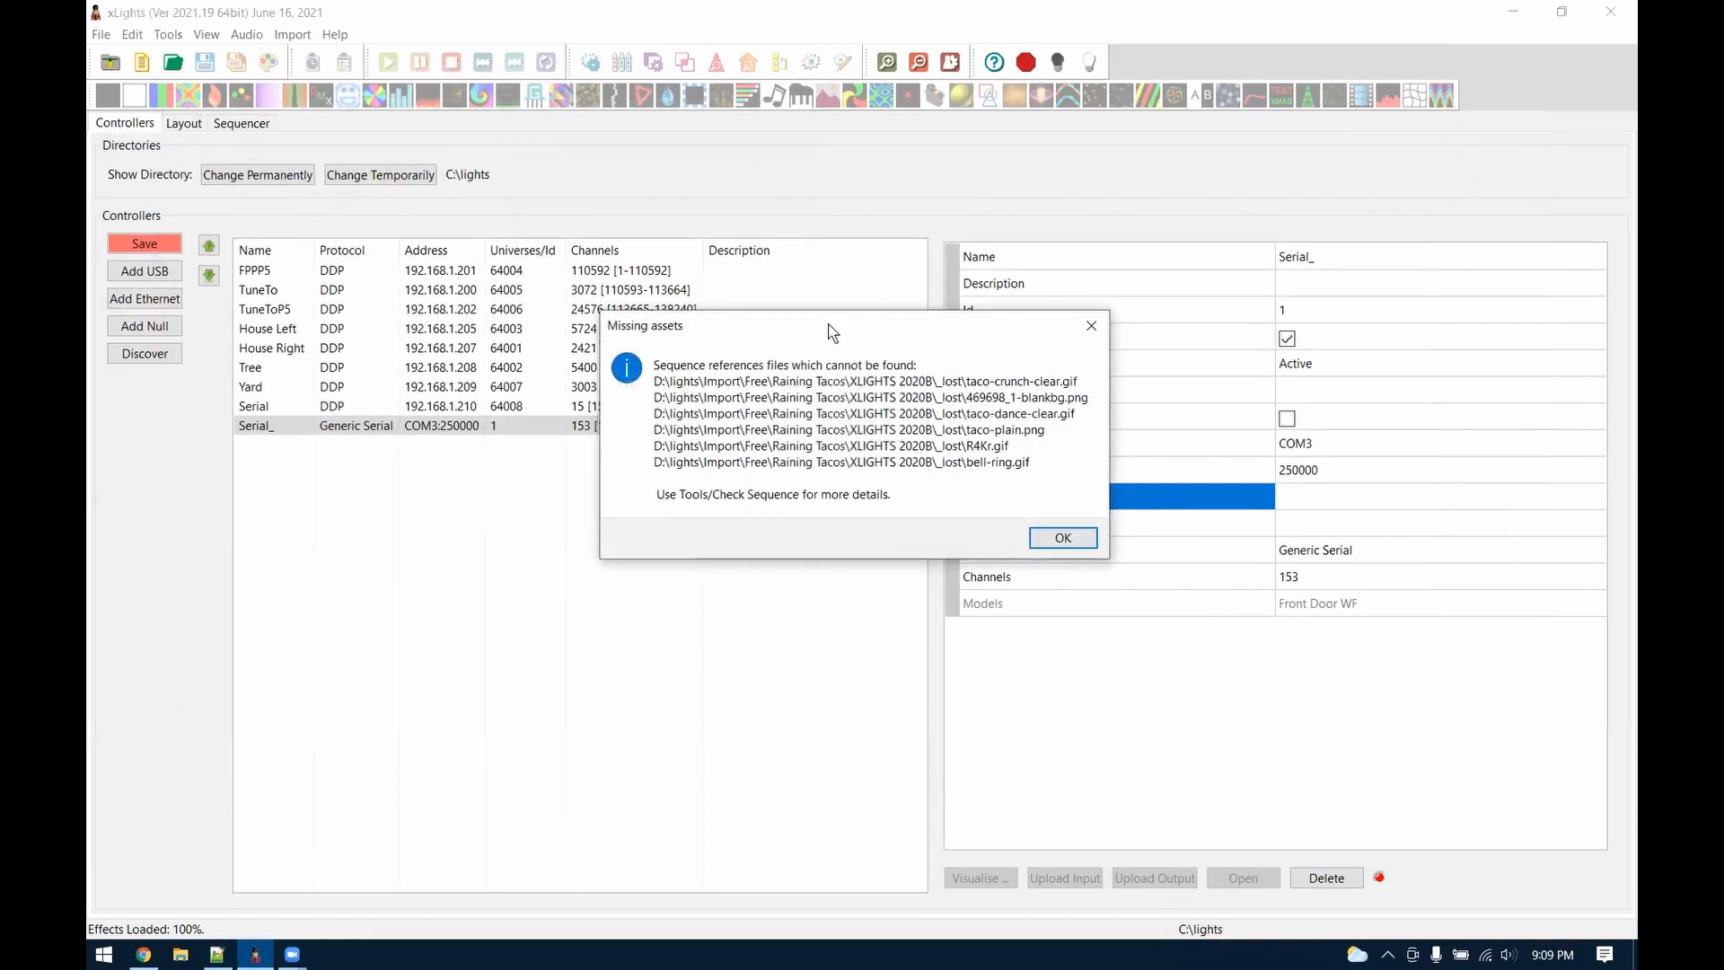
left_click_drag(825, 328, 833, 418)
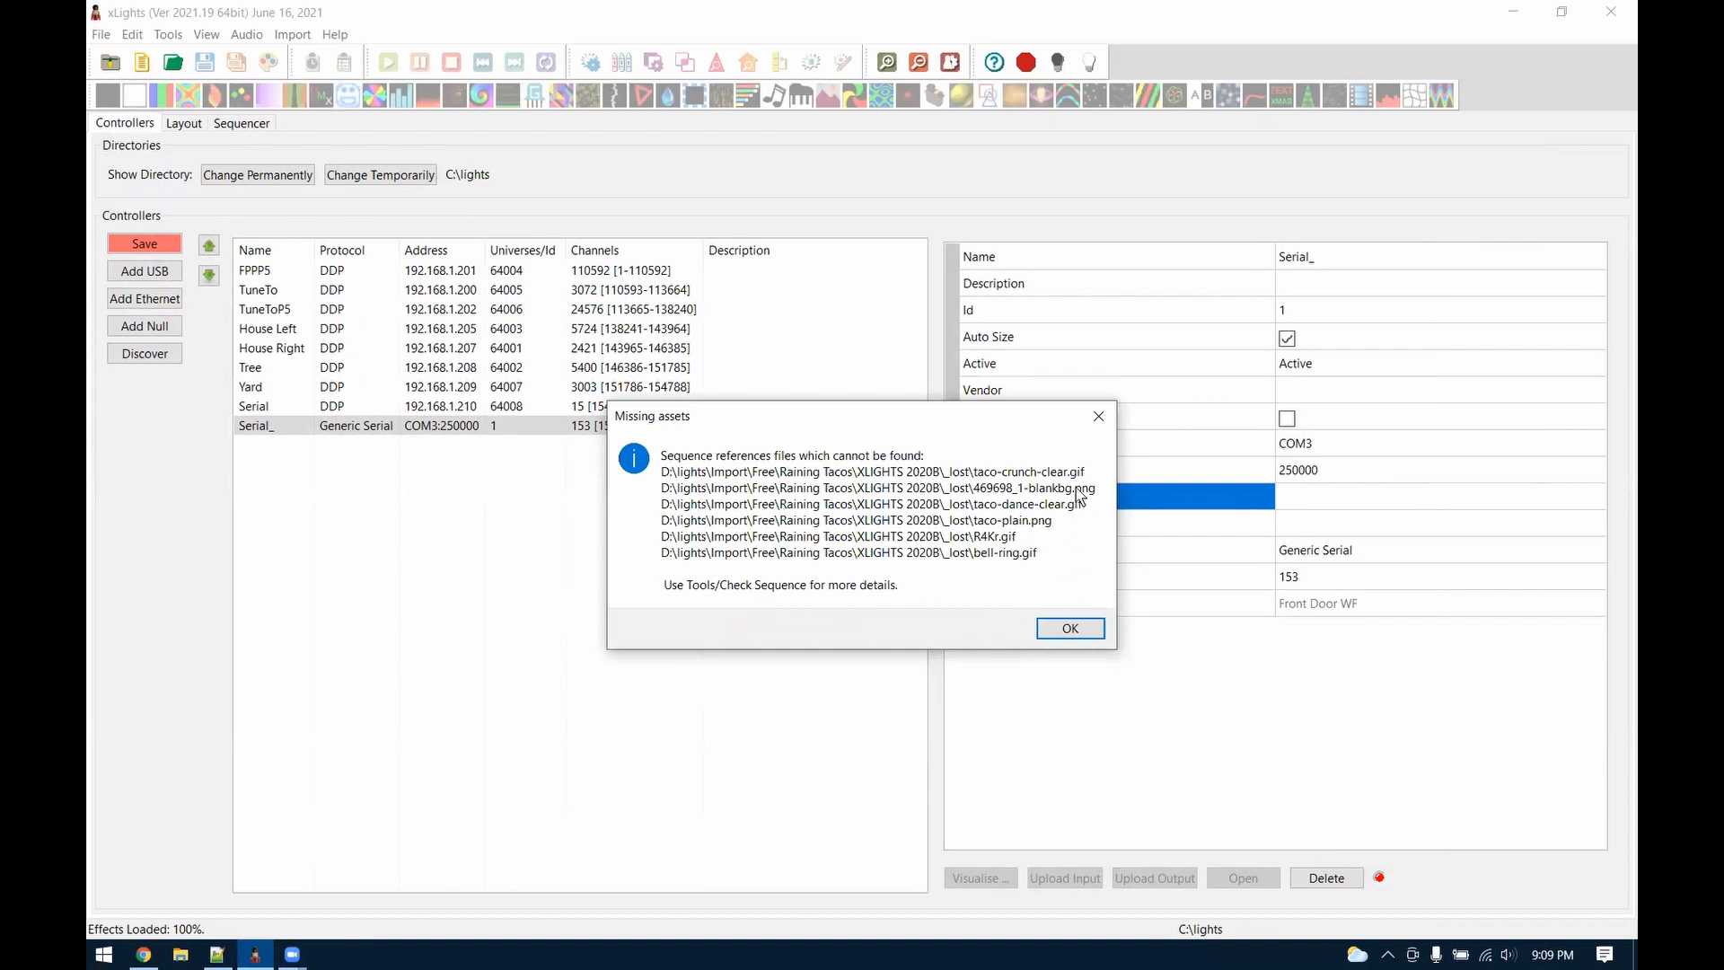
left_click(1086, 626)
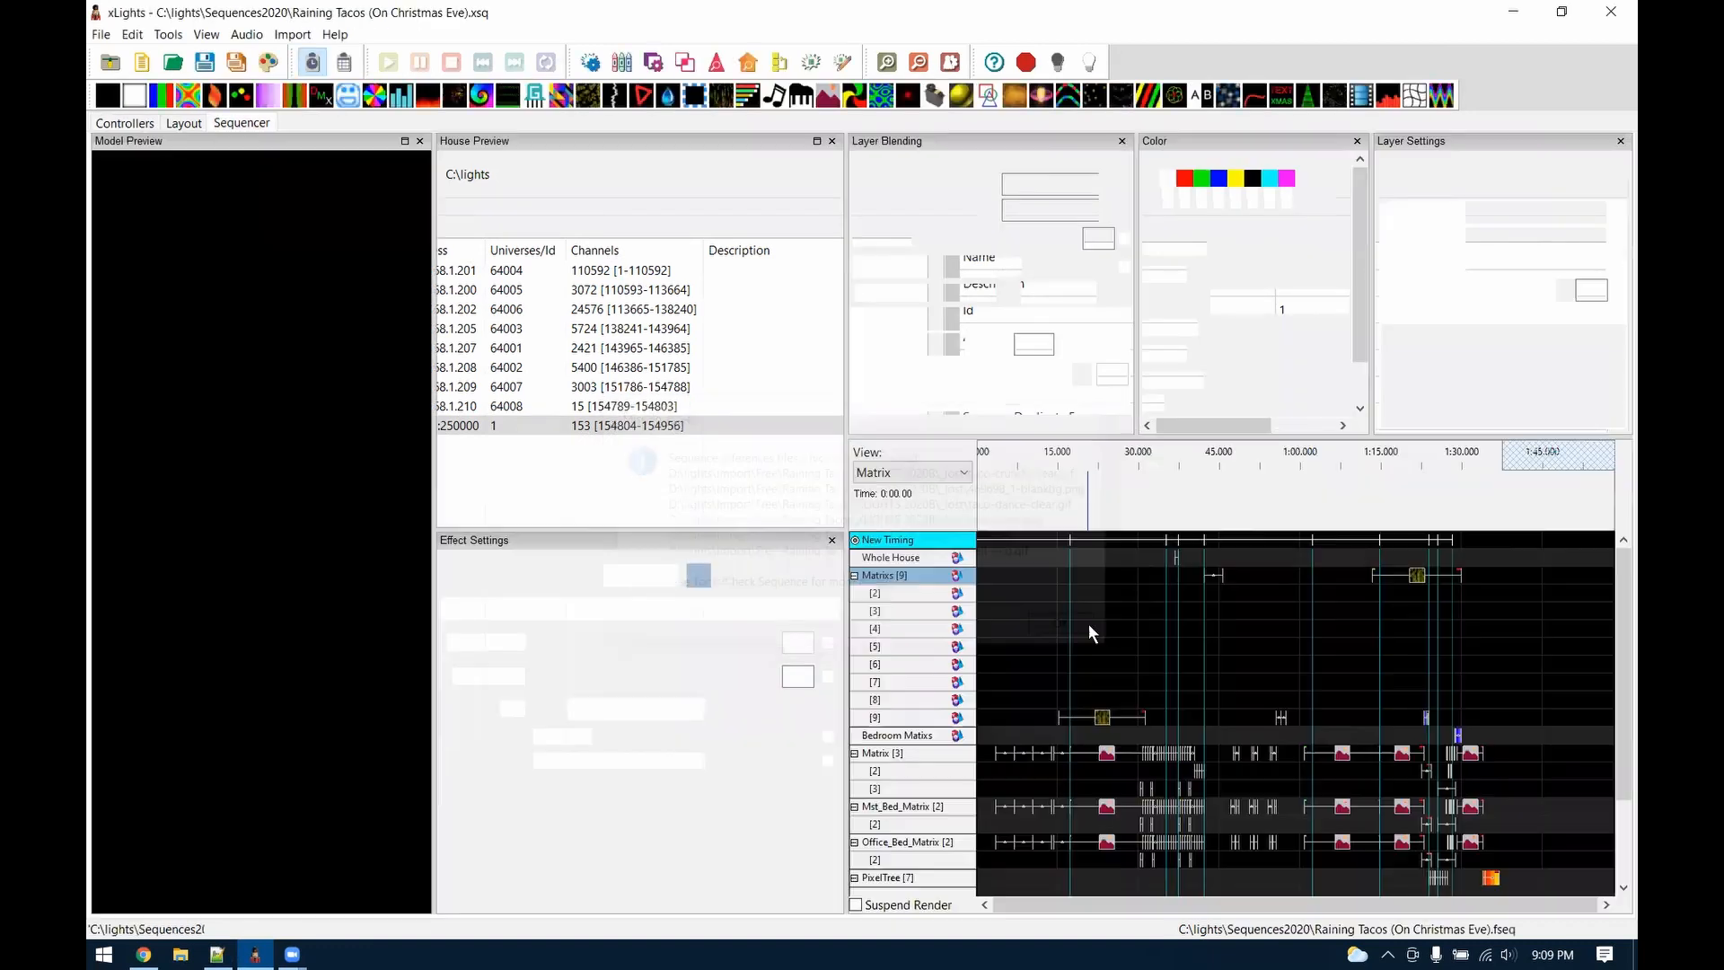
left_click(1107, 753)
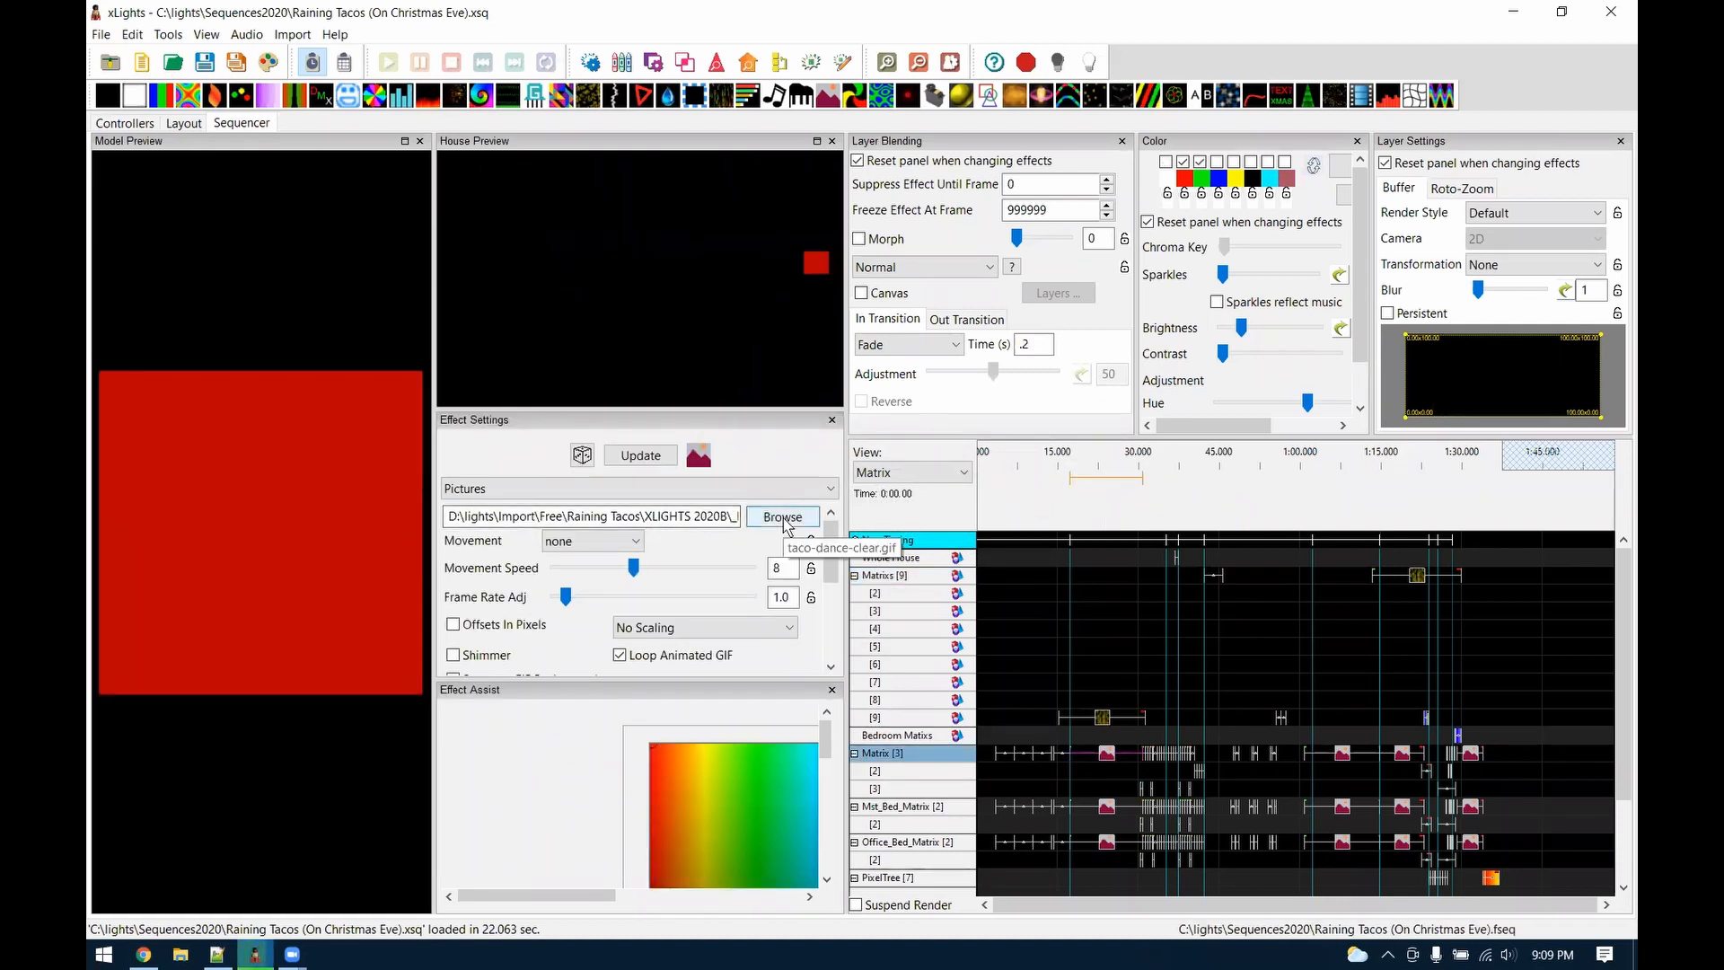
Switch to Notepad++, highlight the 2021.03 note about a random option for the VU meter bars, and close the program
left_click(230, 955)
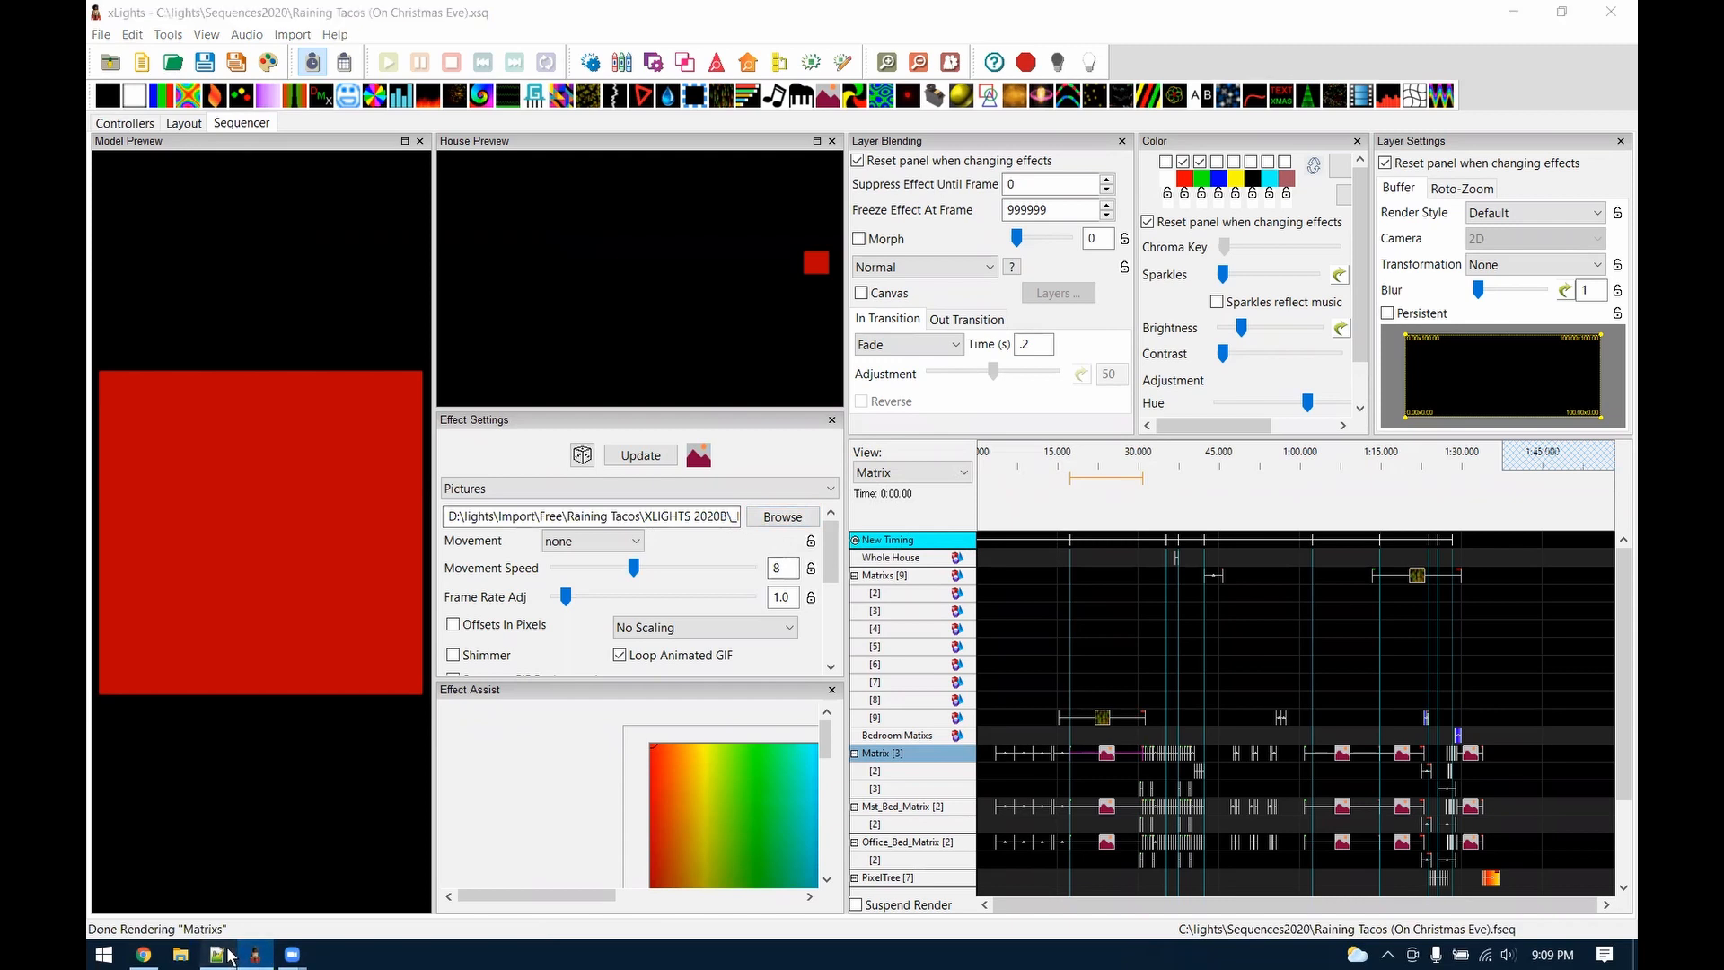
left_click_drag(429, 474, 961, 498)
left_click(595, 476)
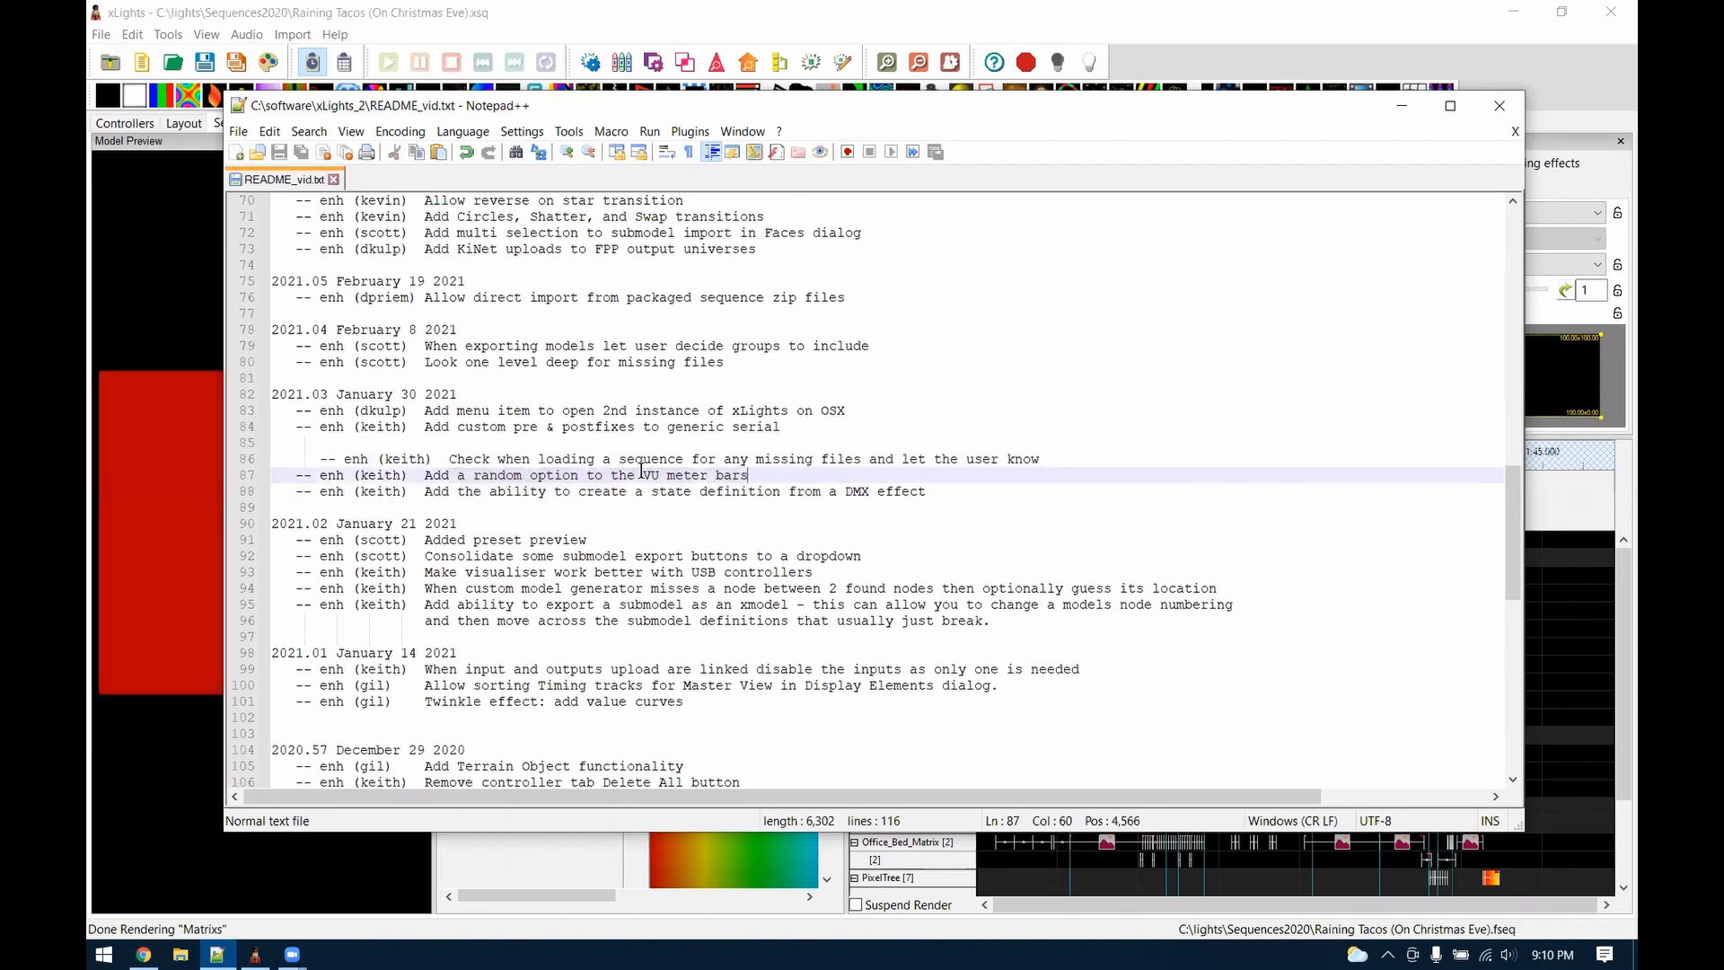
left_click_drag(744, 476, 418, 477)
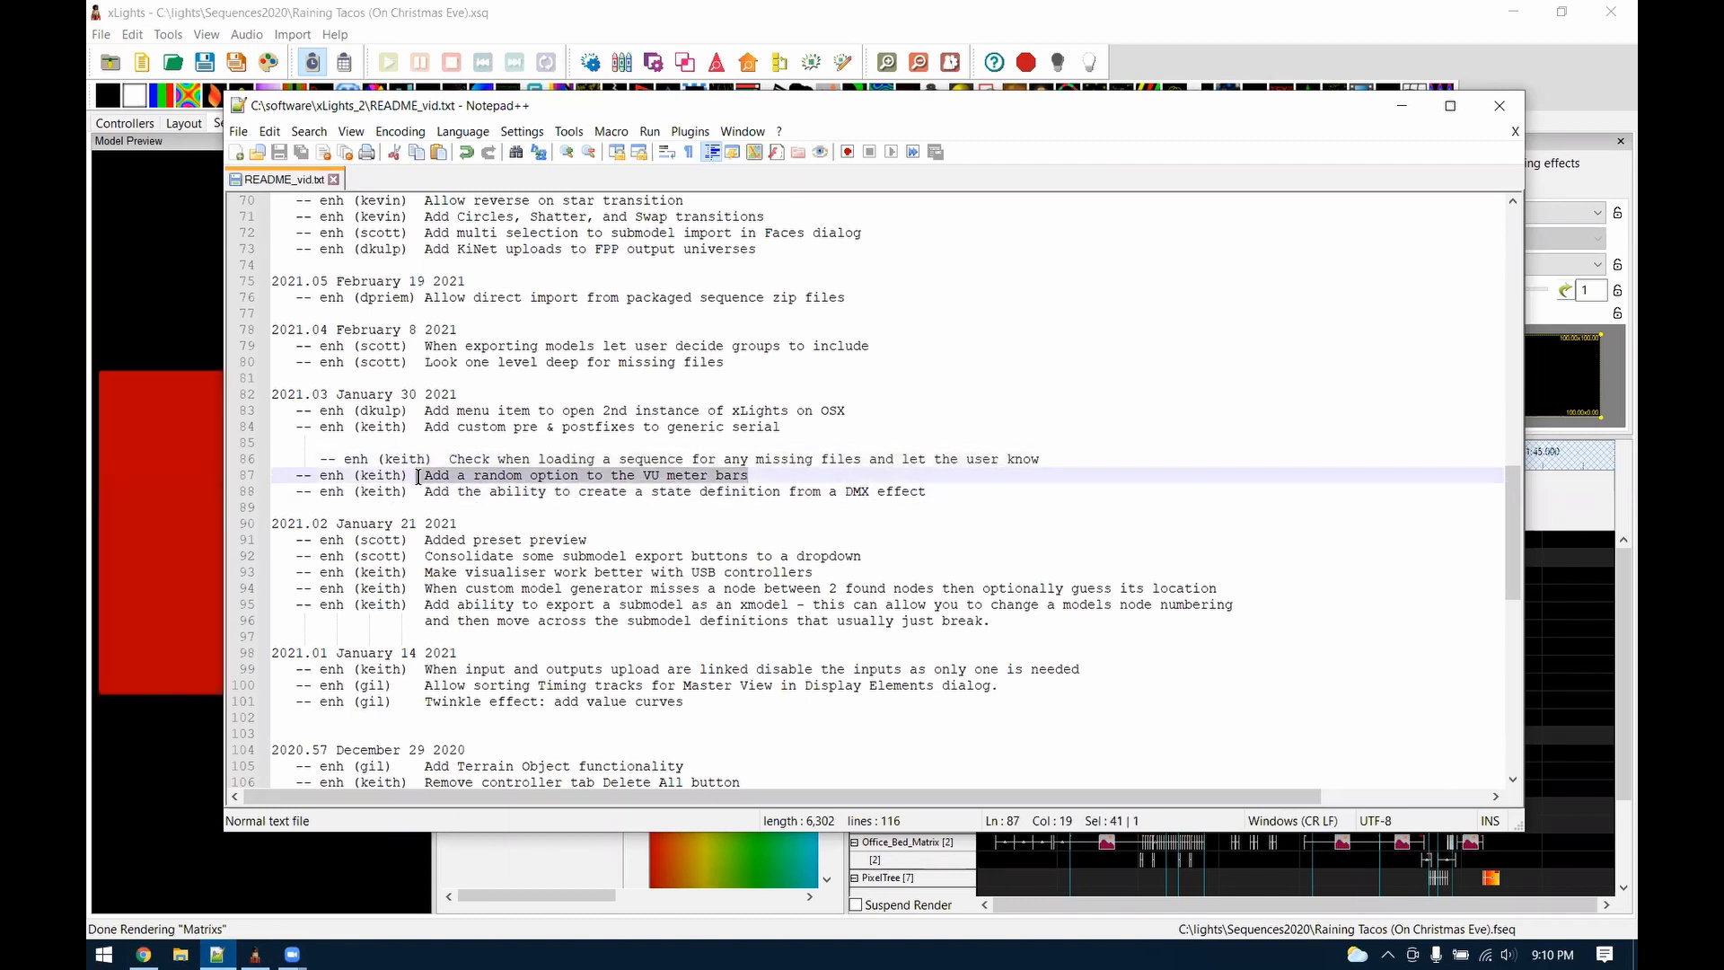
left_click(1499, 105)
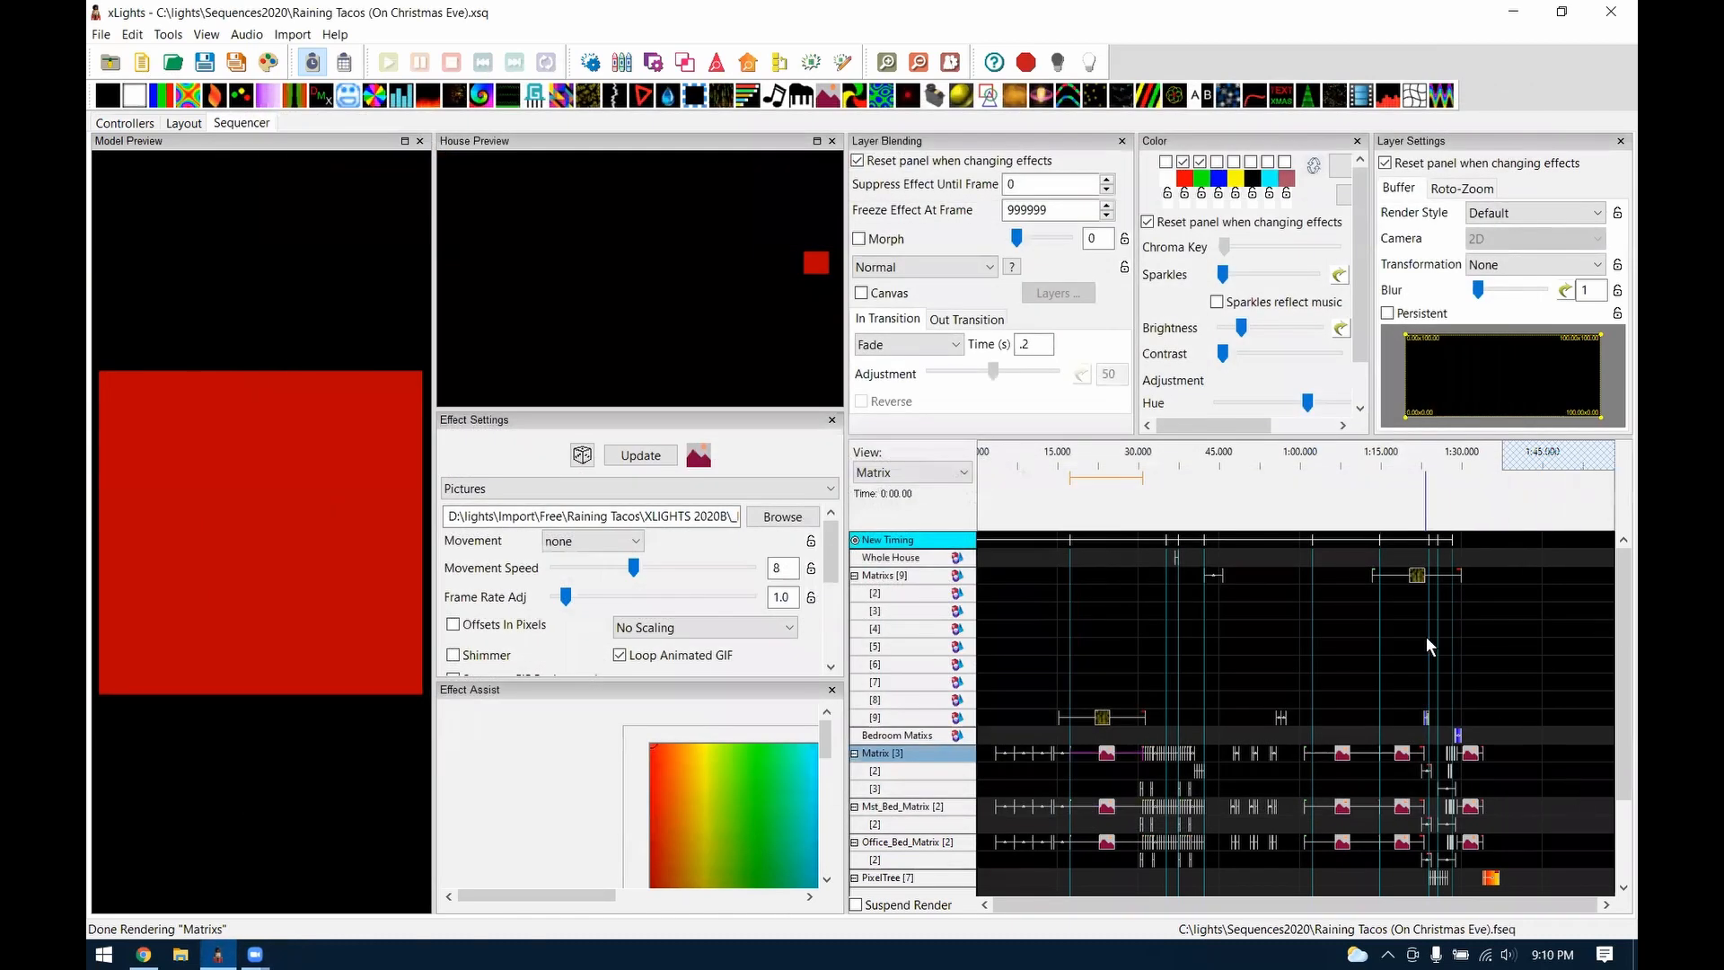
Create a new animation sequence and add a VU Meter effect on the Trees row from about 1.3 s to 7.85 s
left_click(141, 62)
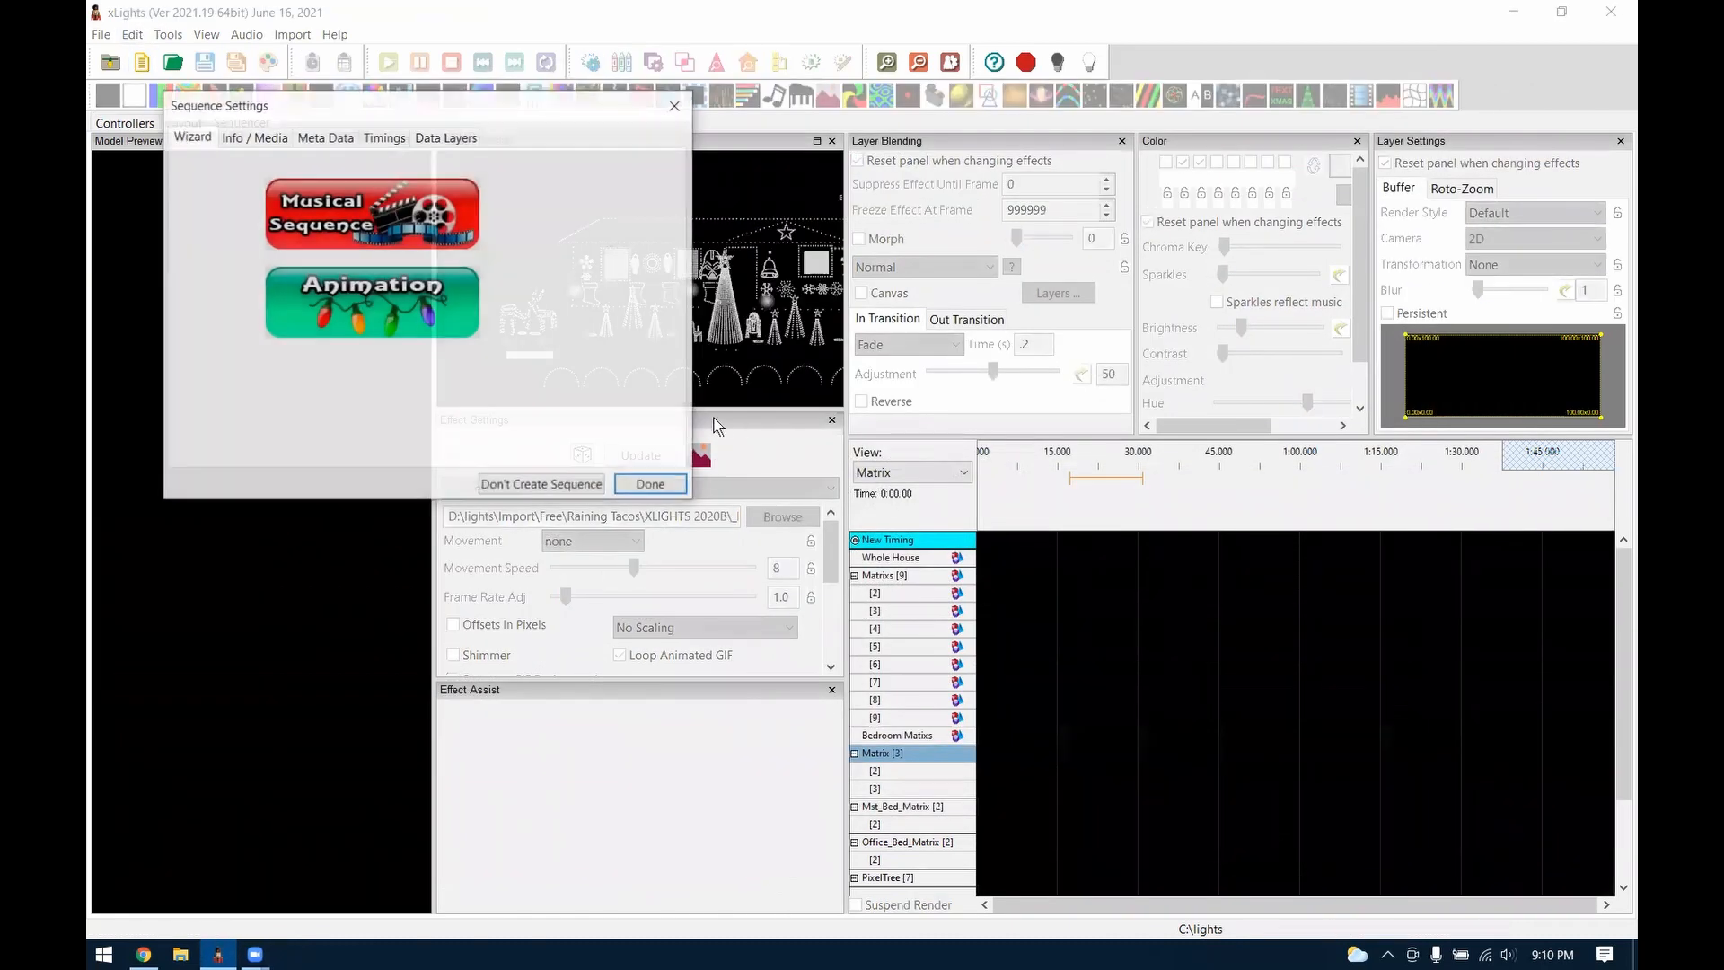
left_click(427, 310)
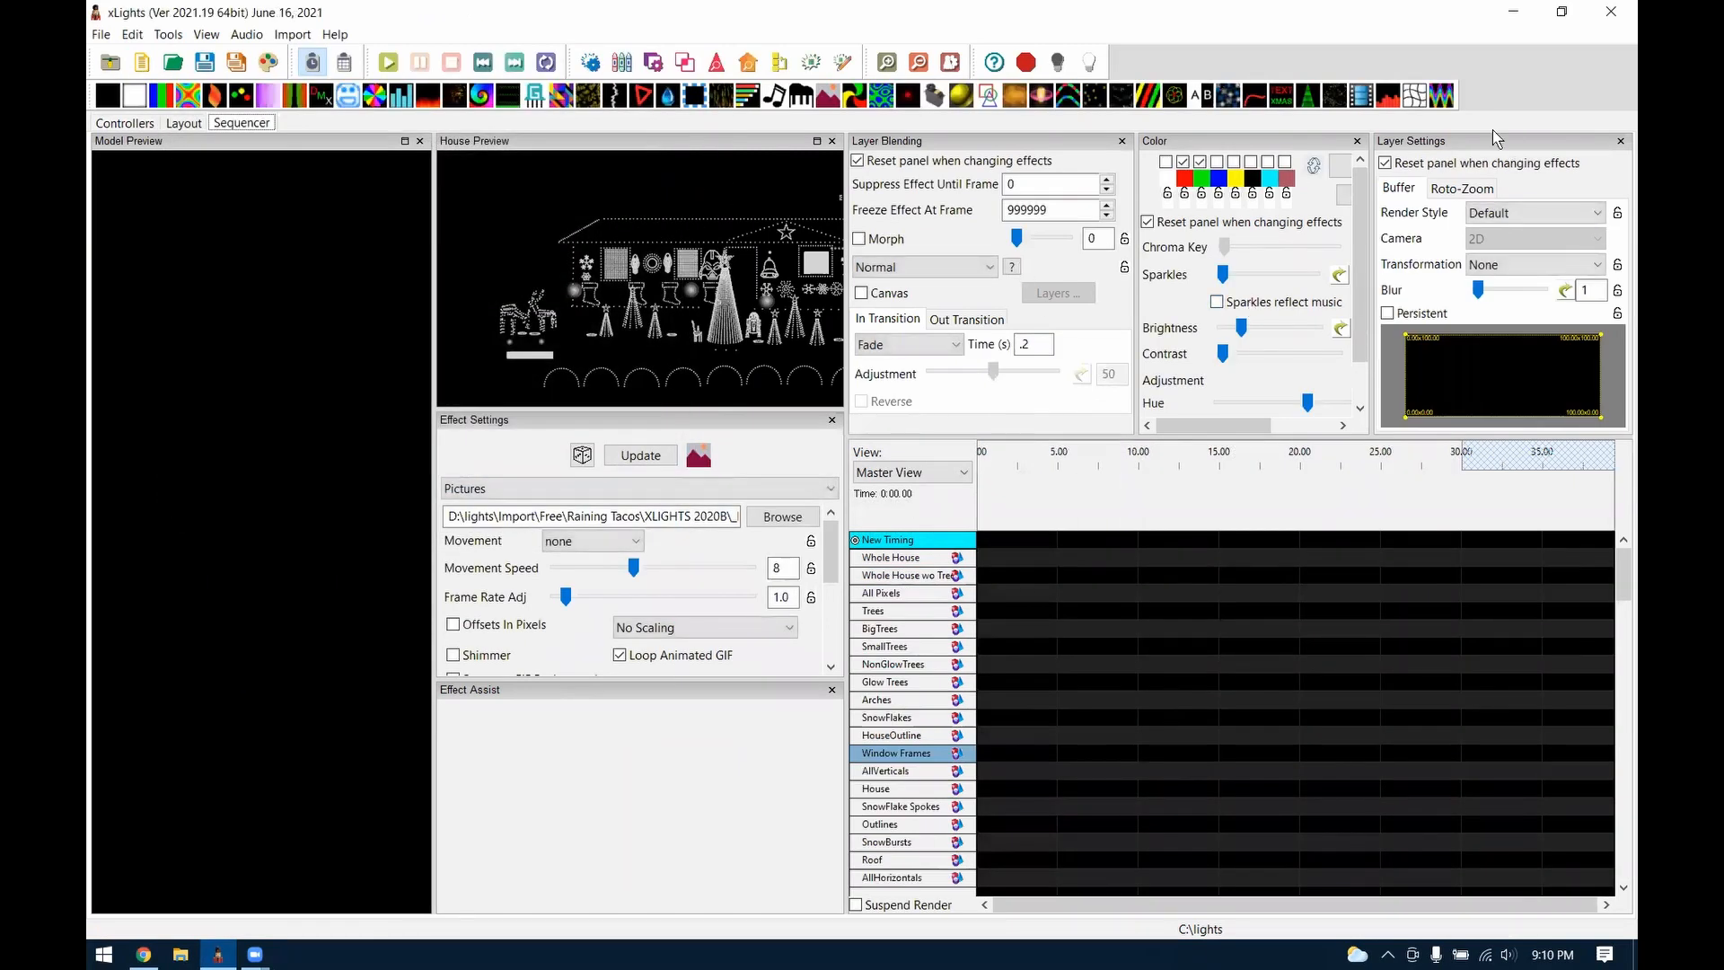
left_click_drag(1387, 97, 1007, 613)
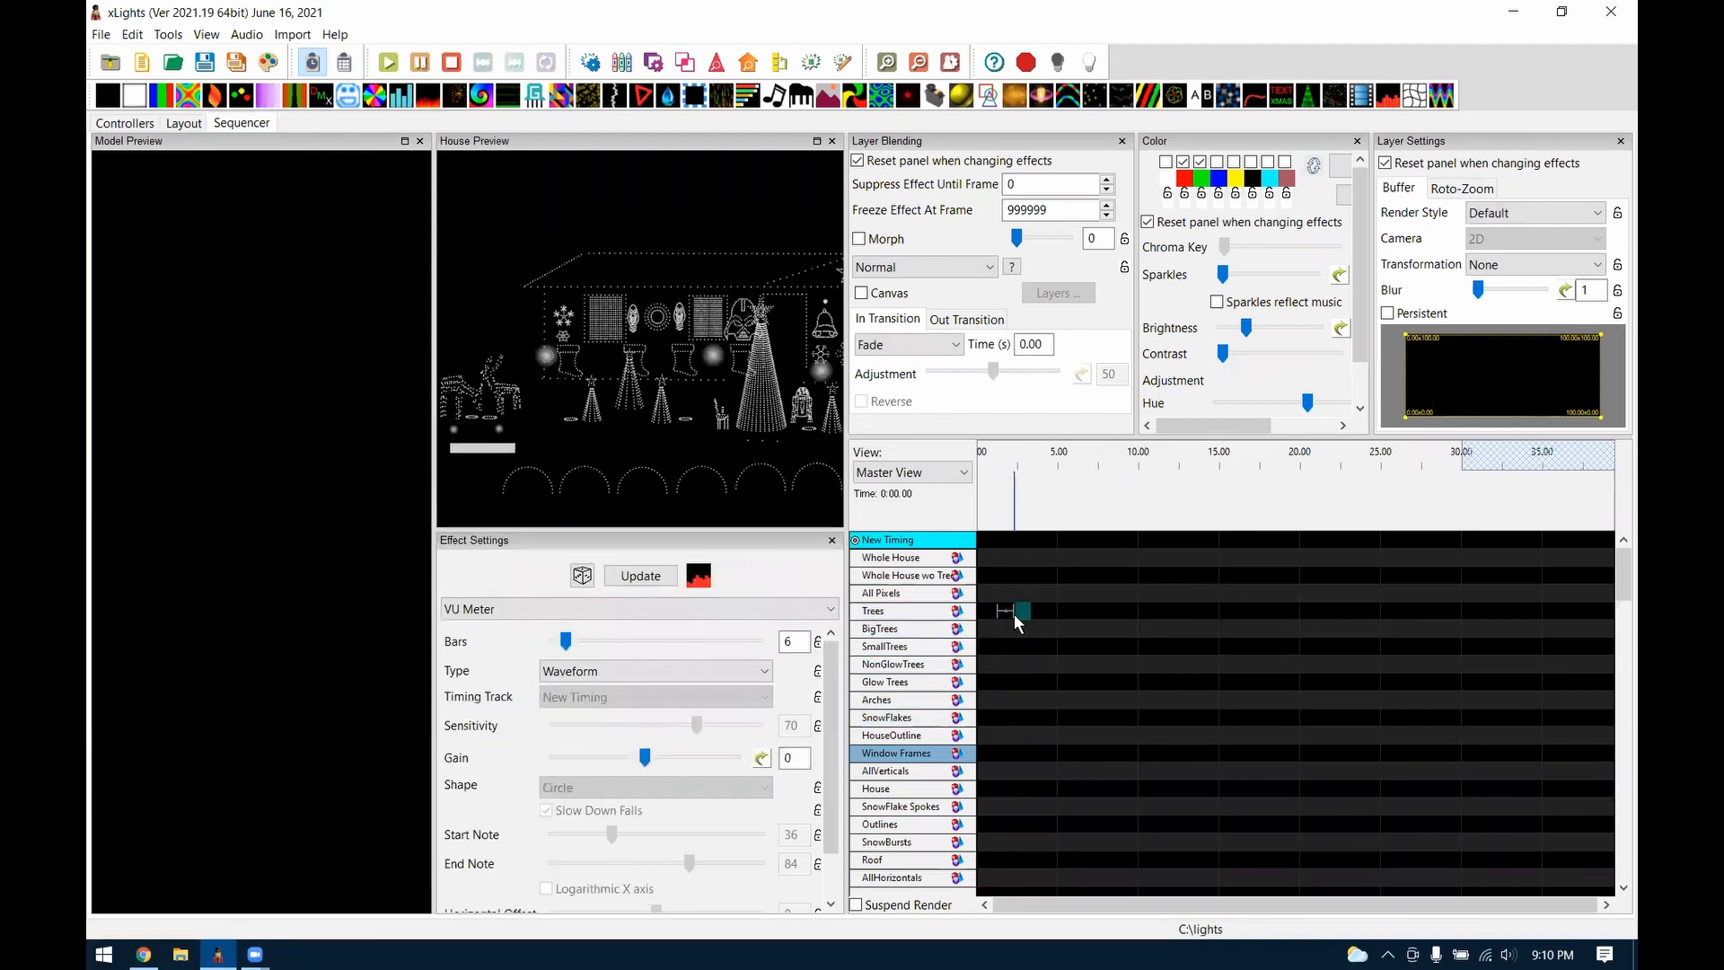
Set the VU Meter type to Timing Event Bar and add six marks to the New Timing track within the first 8 seconds
left_click(590, 673)
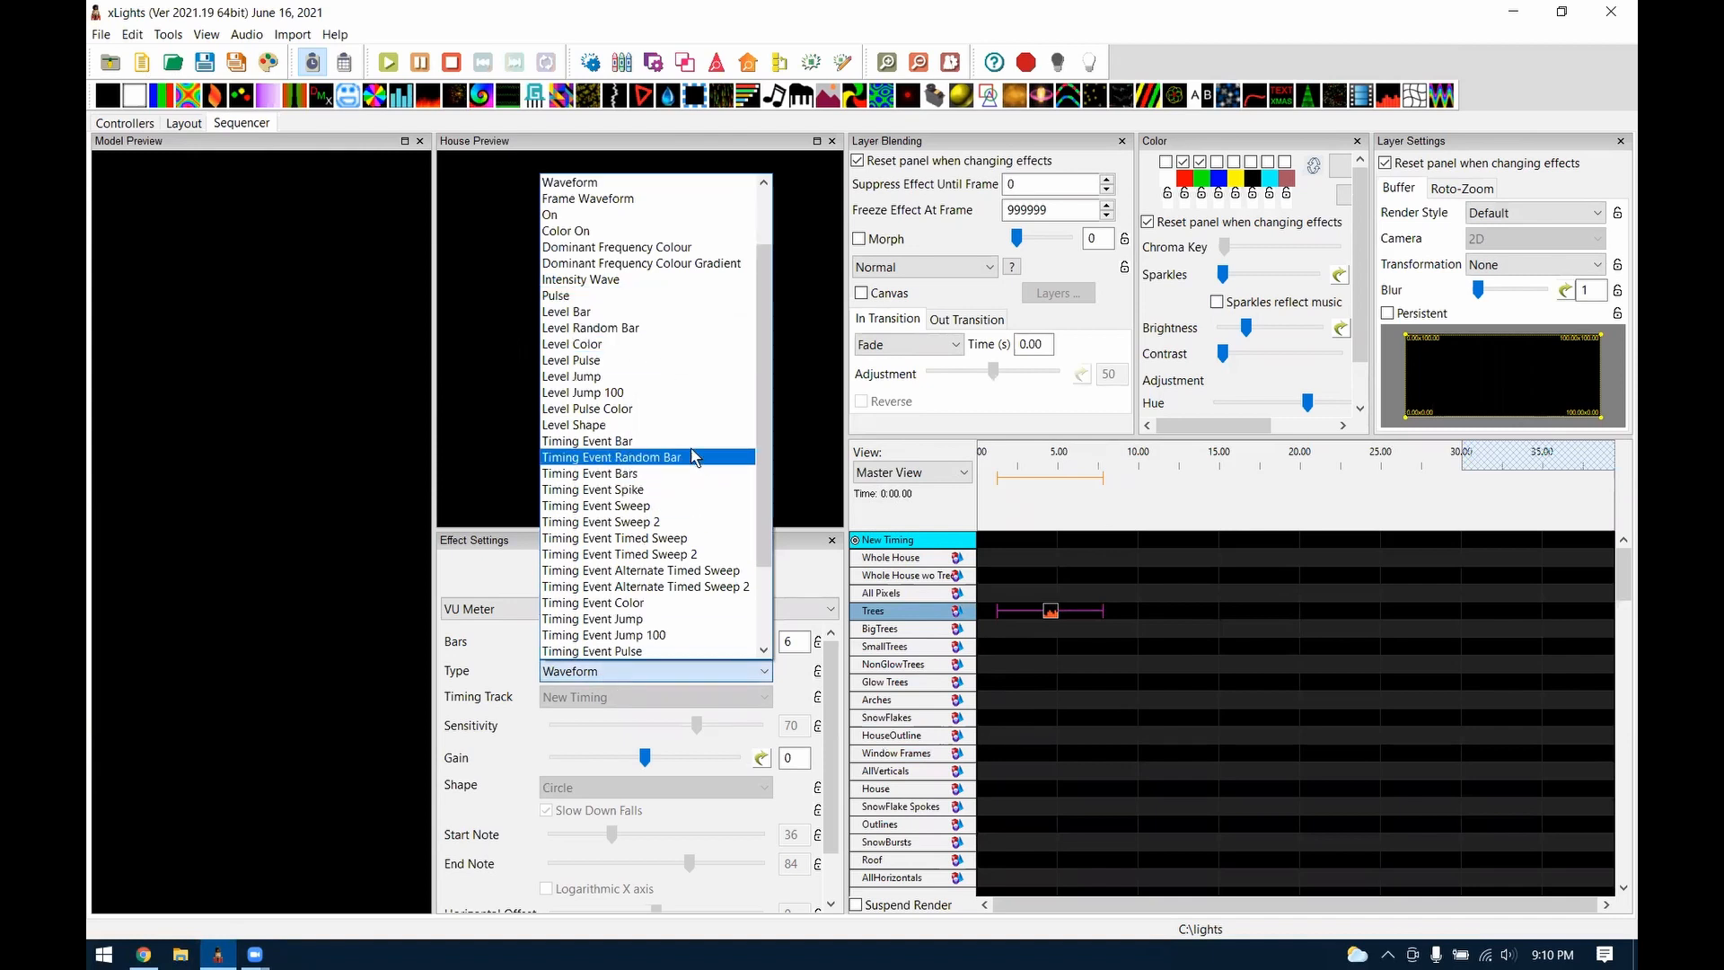
left_click(645, 442)
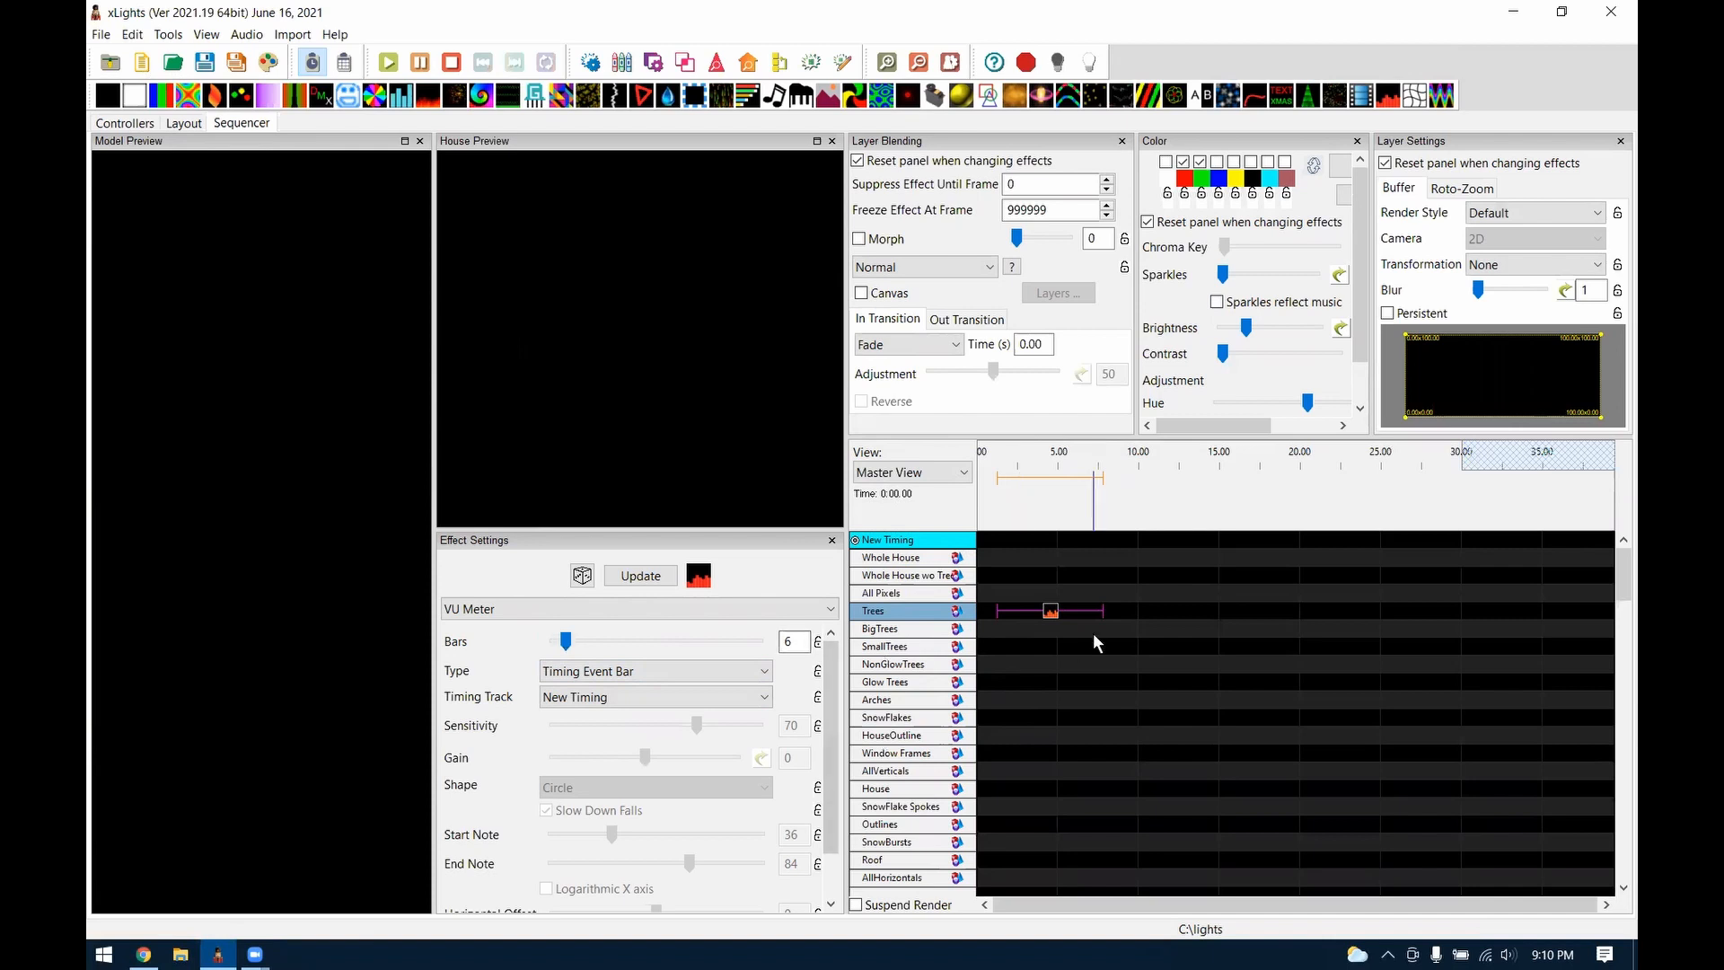
key("t")
key("t")
key("t")
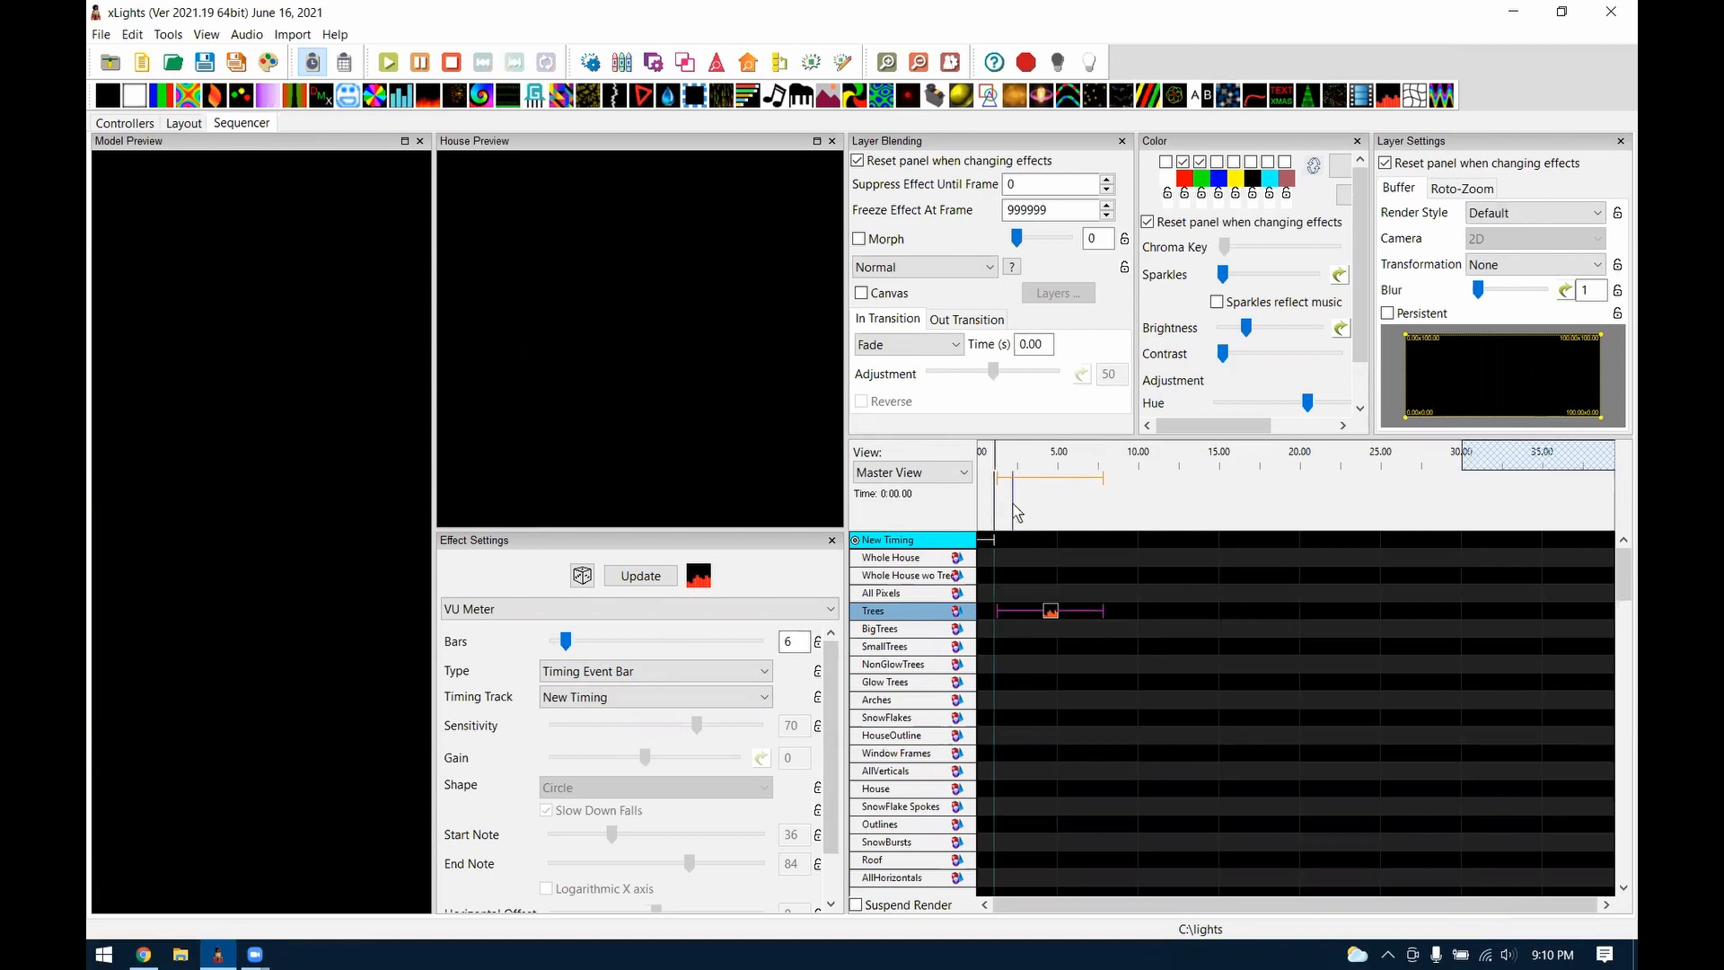
key("t")
key("t")
key("t")
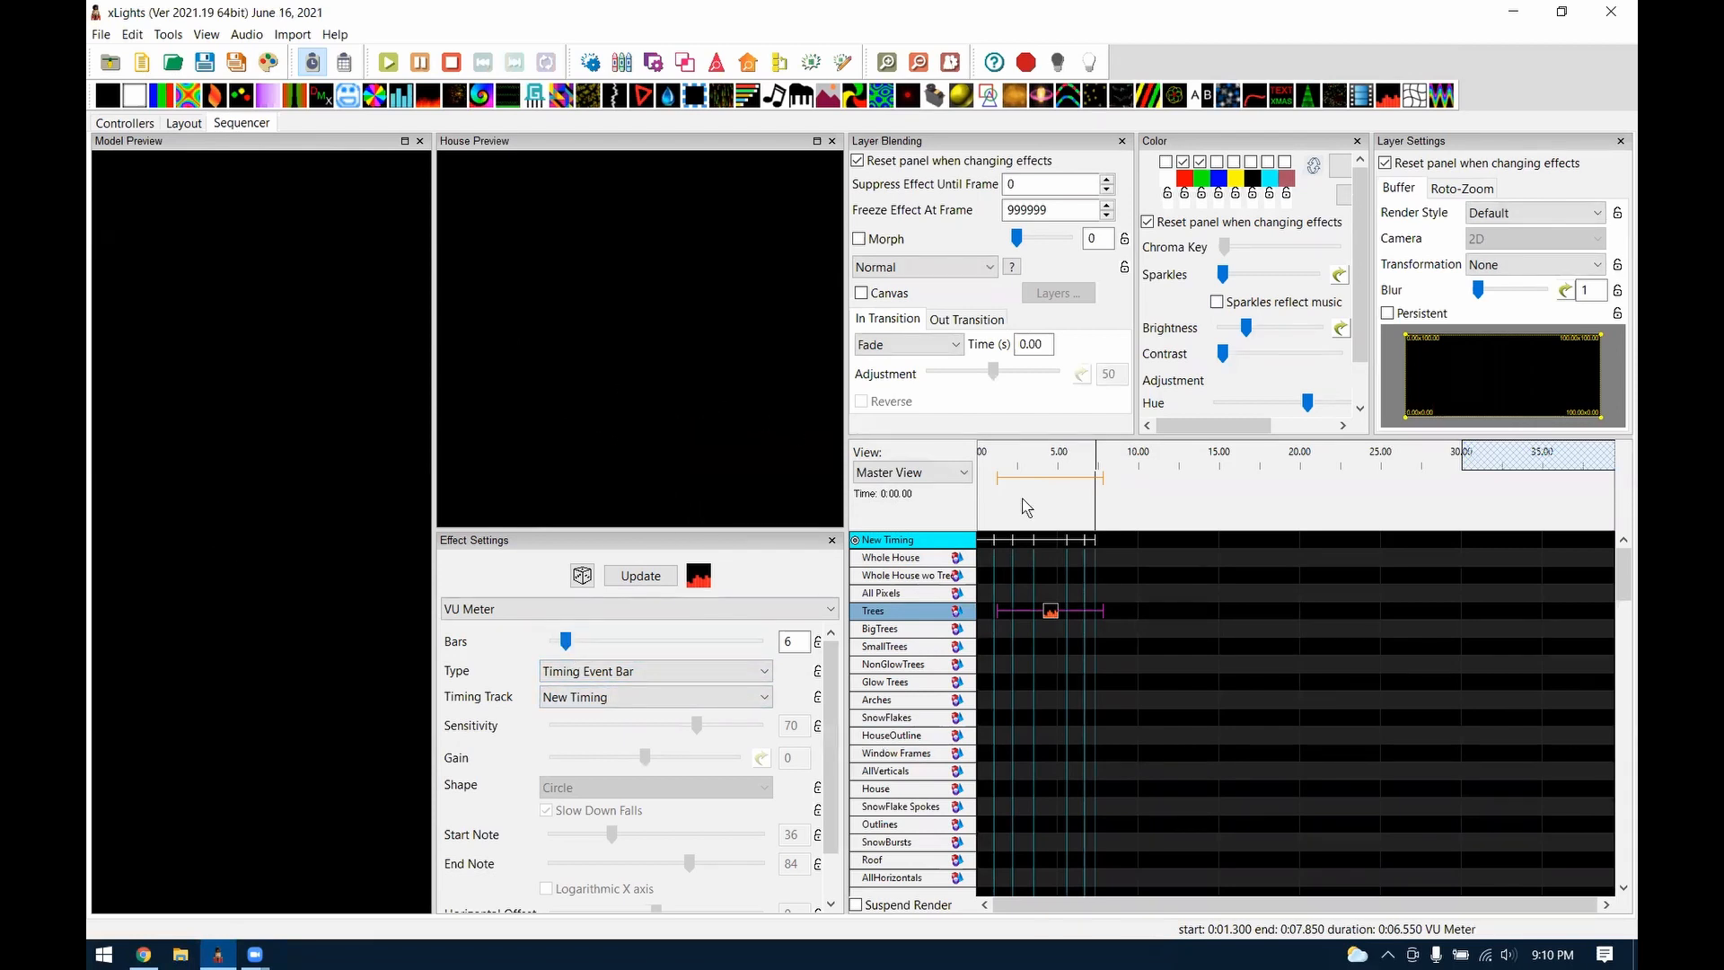
Try the Timing Event Random Bar type on the VU Meter effect and change it to Level Random Bar
left_click(690, 684)
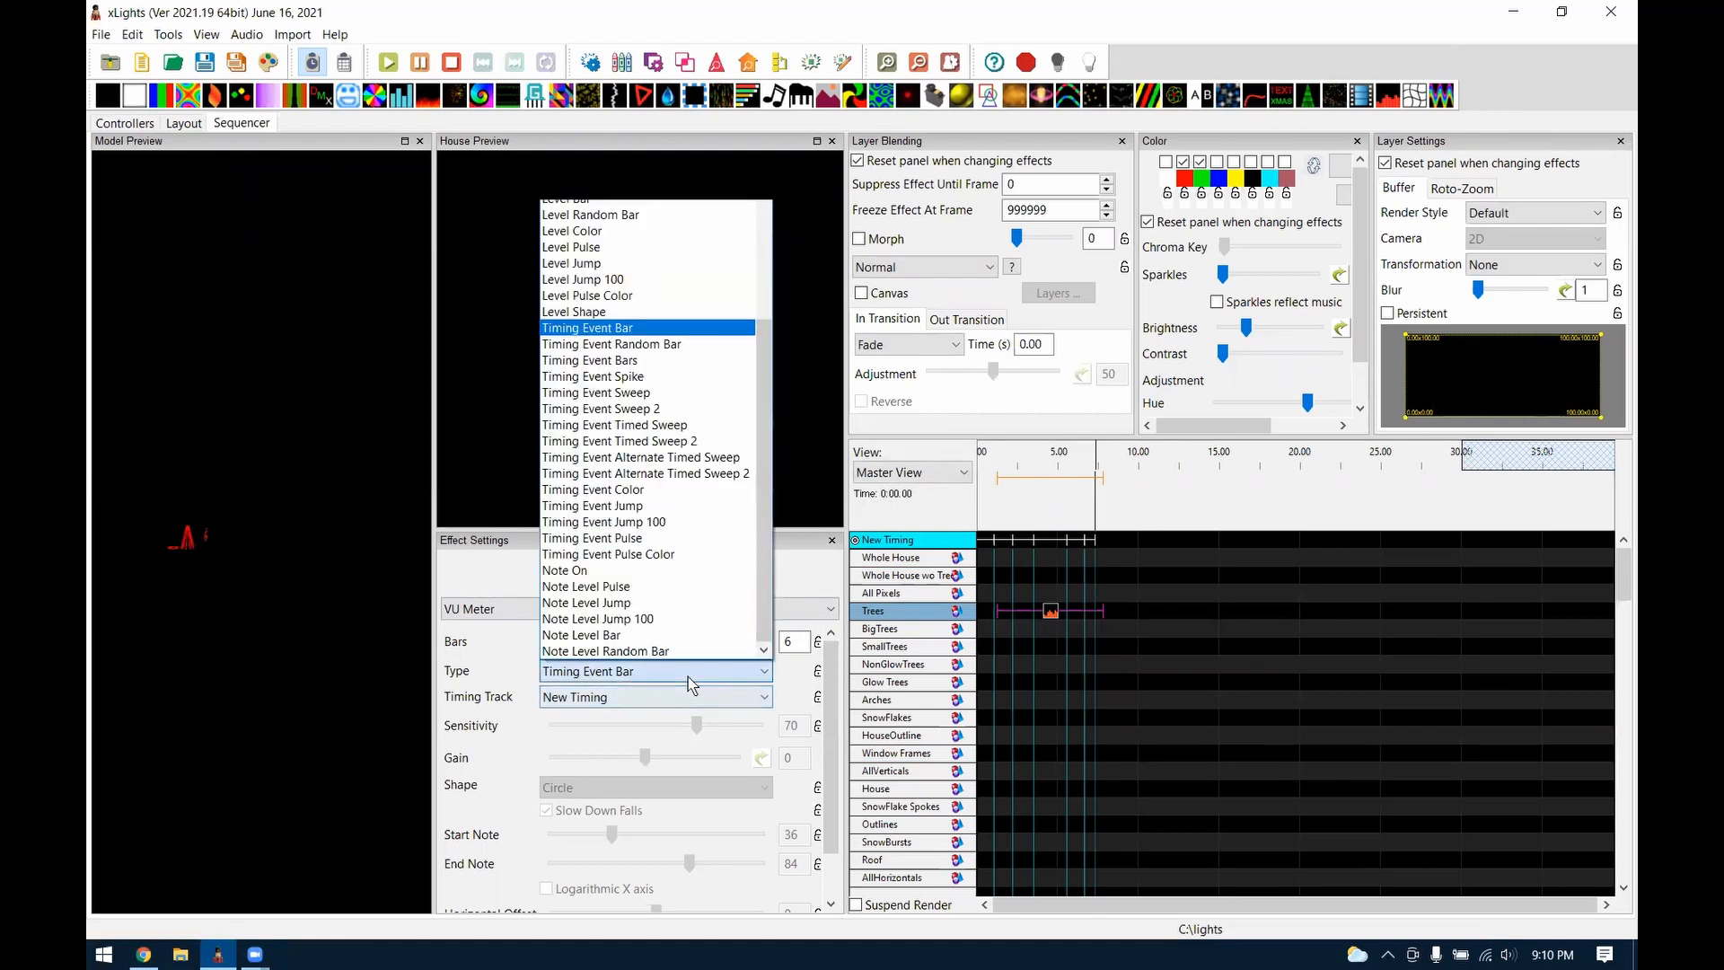
left_click(692, 344)
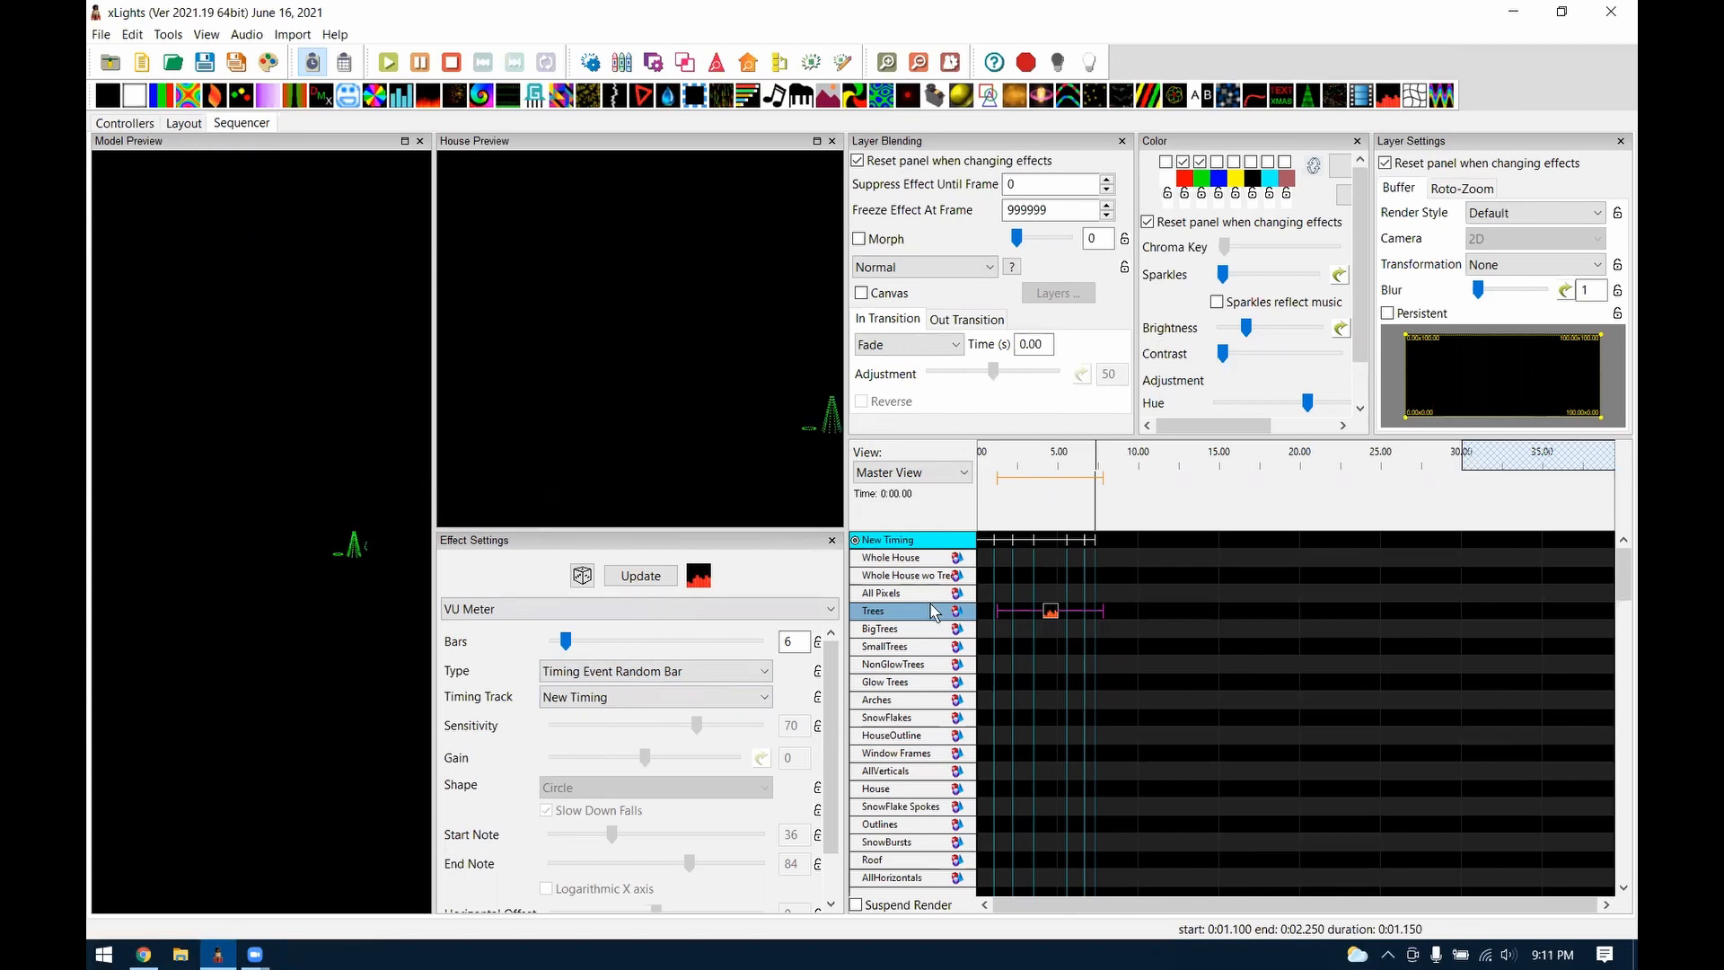
left_click(680, 672)
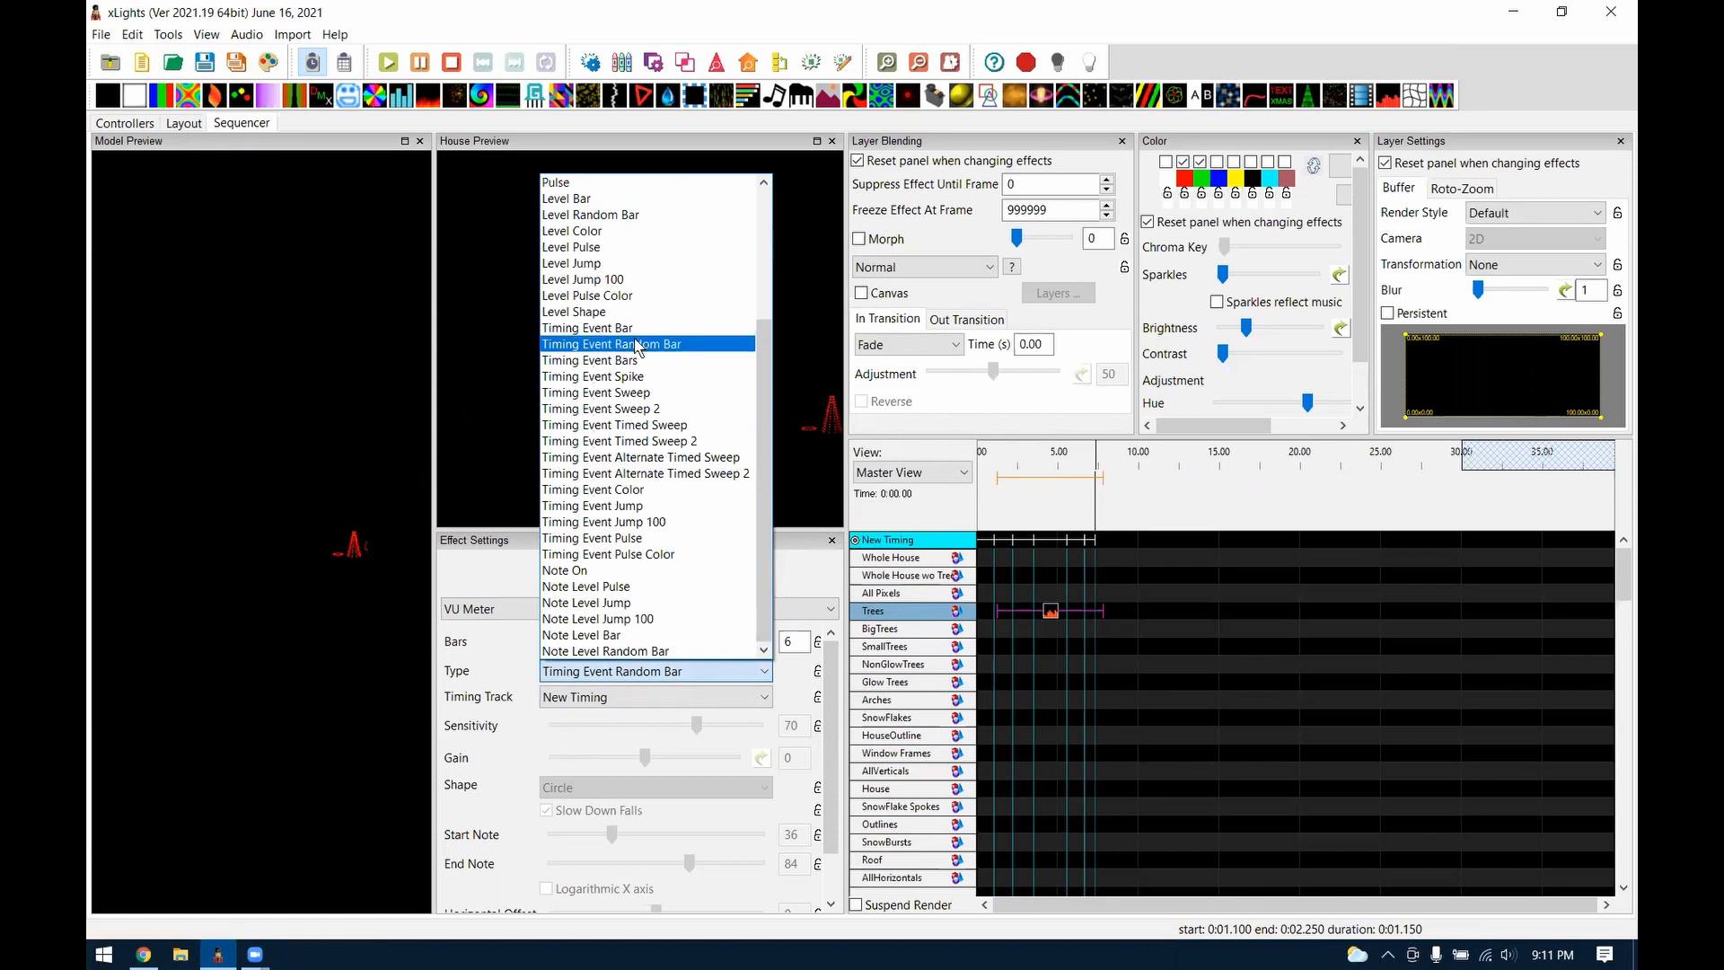
left_click(642, 215)
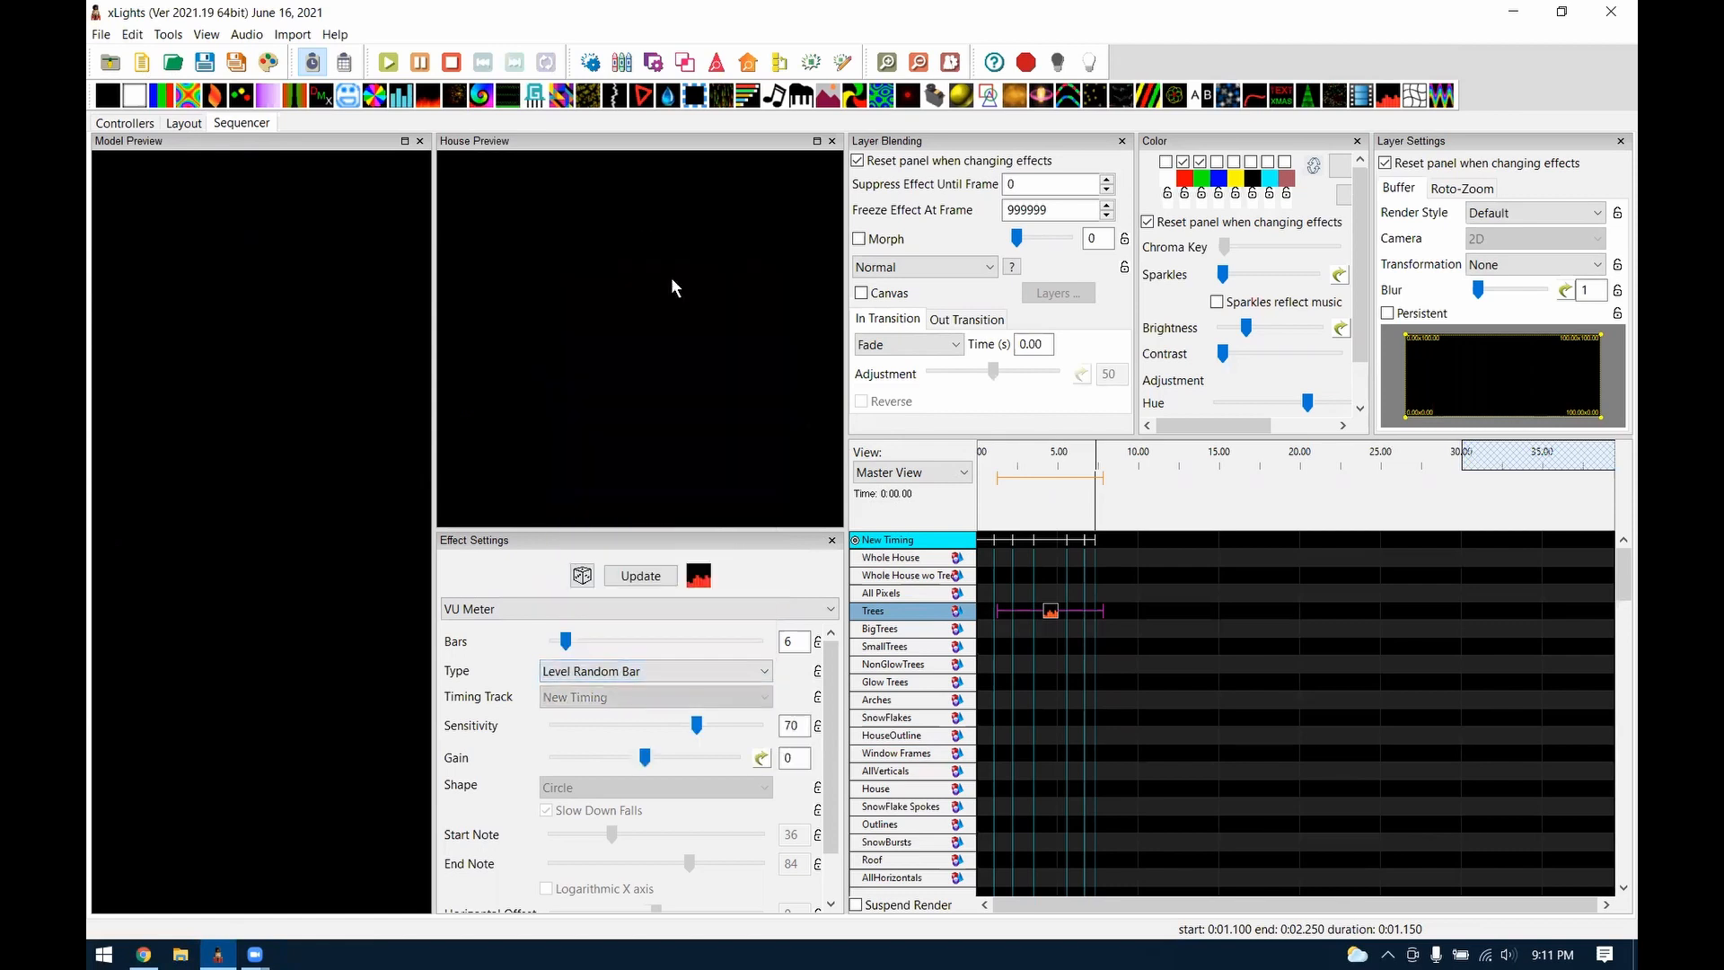
left_click(685, 680)
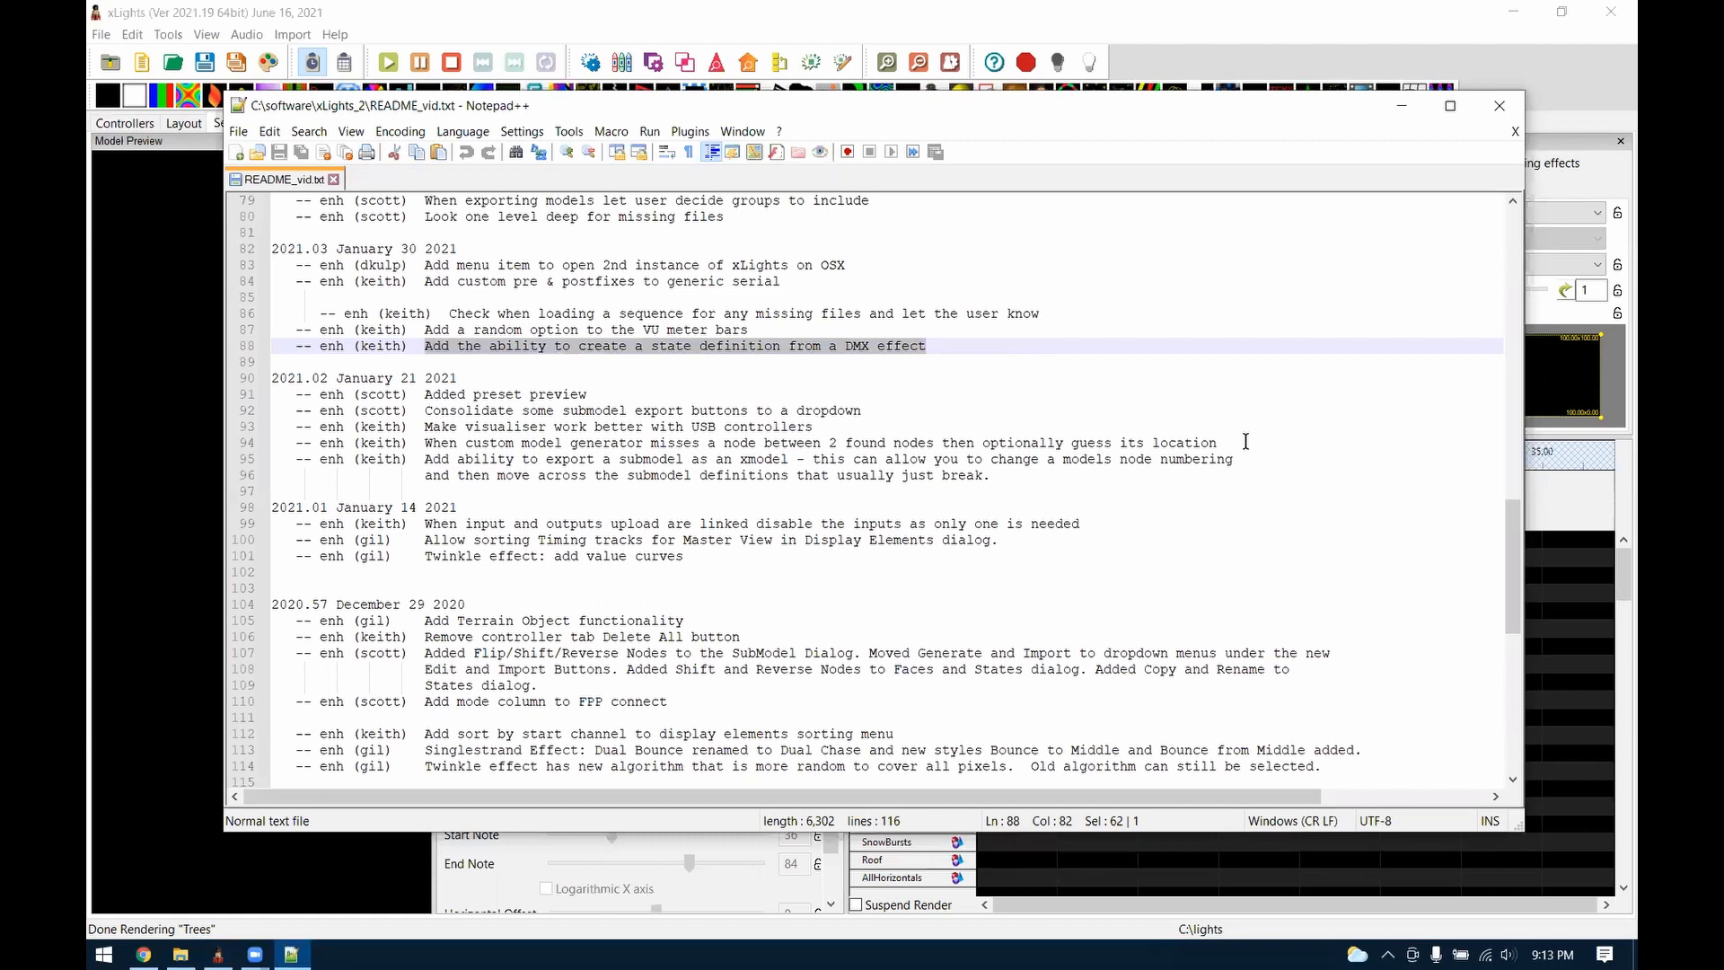
Add a DMX effect on the R2D2 row and set Nodes 1, 2 and 3 to 76, 78 and 89
left_click_drag(1618, 599, 1604, 674)
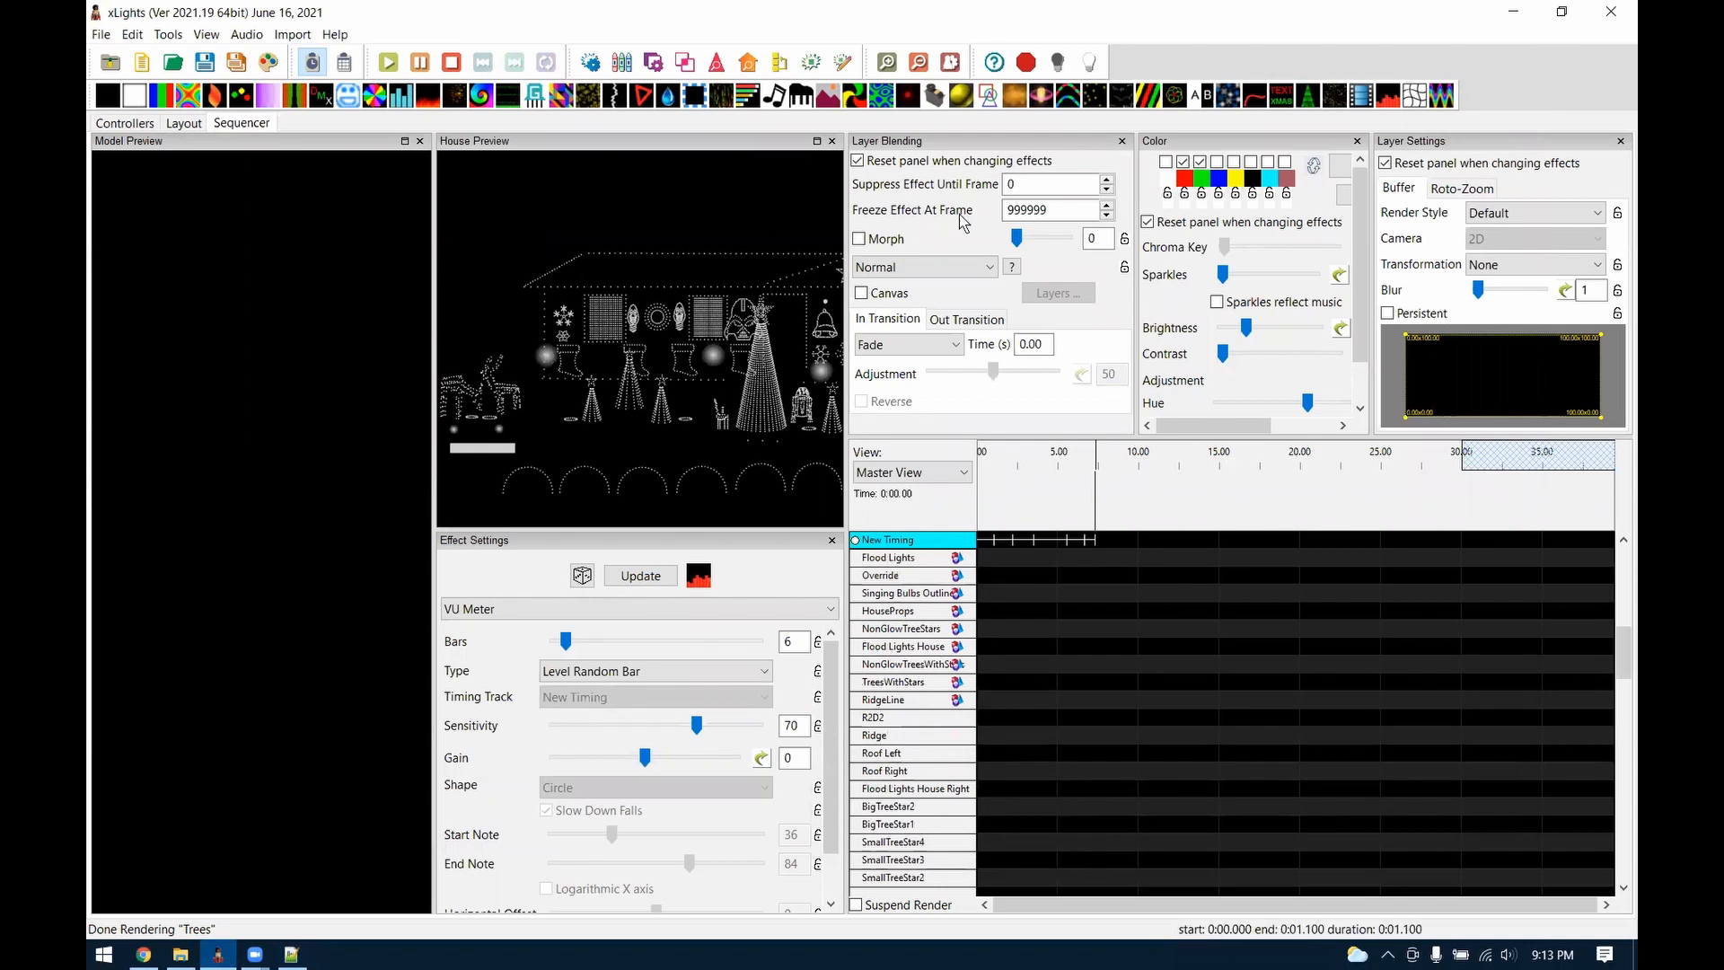
mouse_move(322, 96)
left_mouse_down()
mouse_move(1009, 717)
mouse_move(1091, 717)
left_mouse_up()
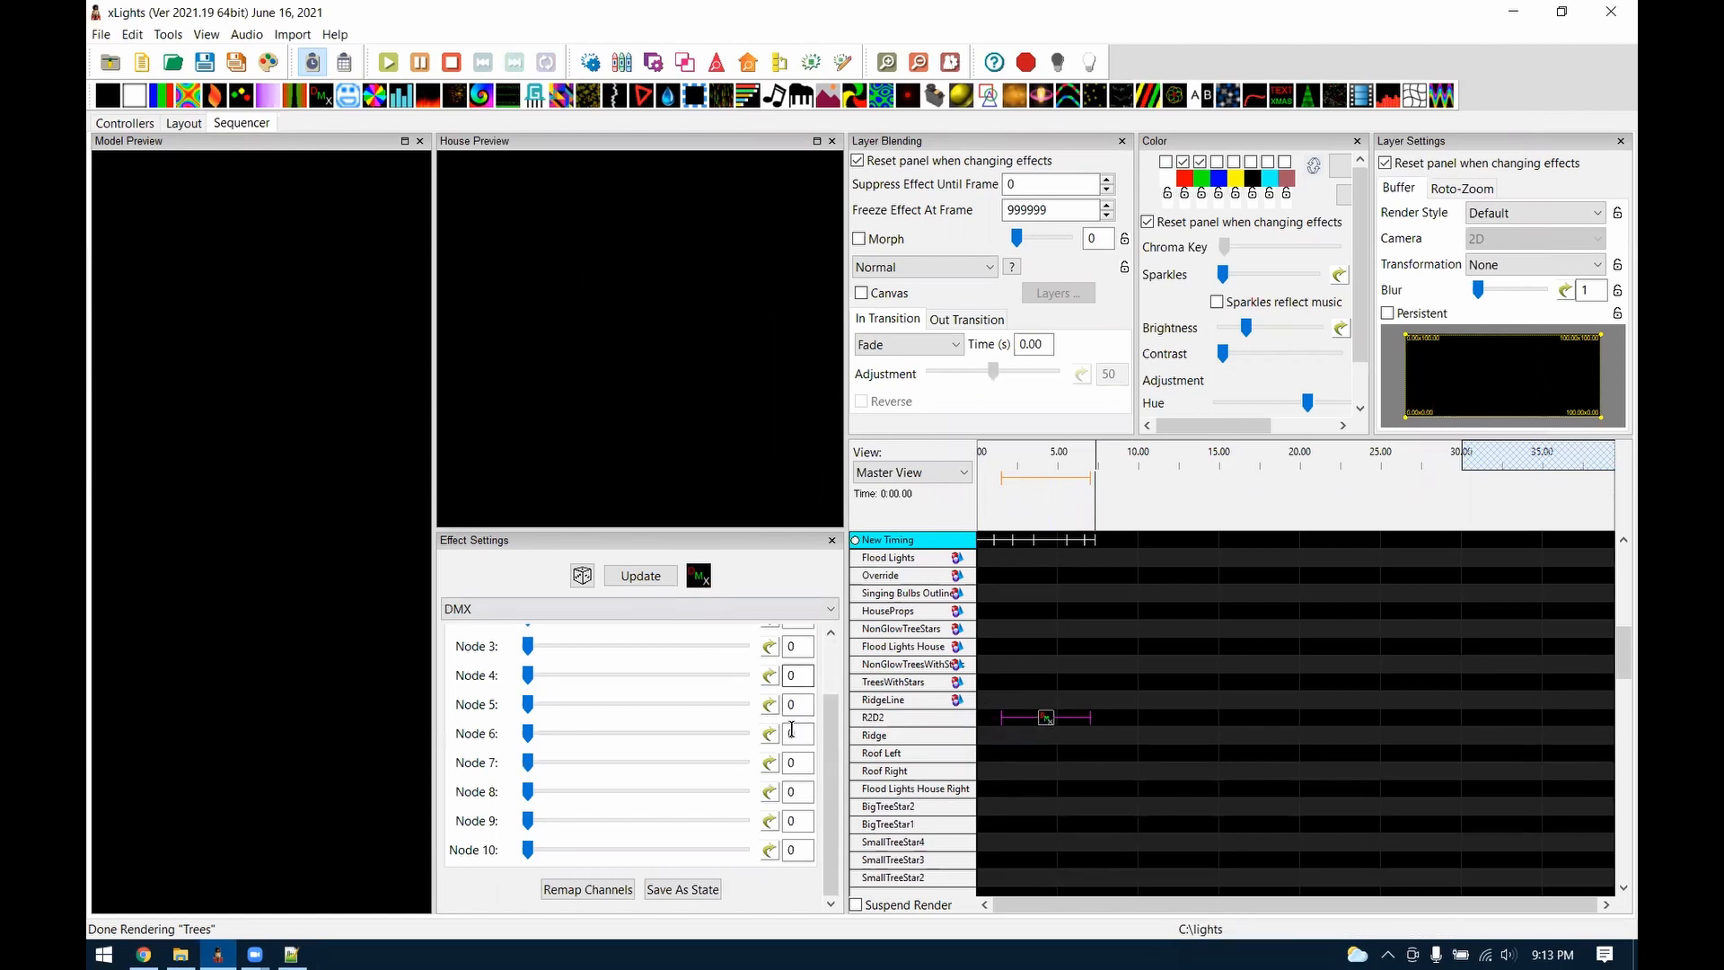
scroll(837, 745, "up", 2)
left_click_drag(527, 664, 605, 726)
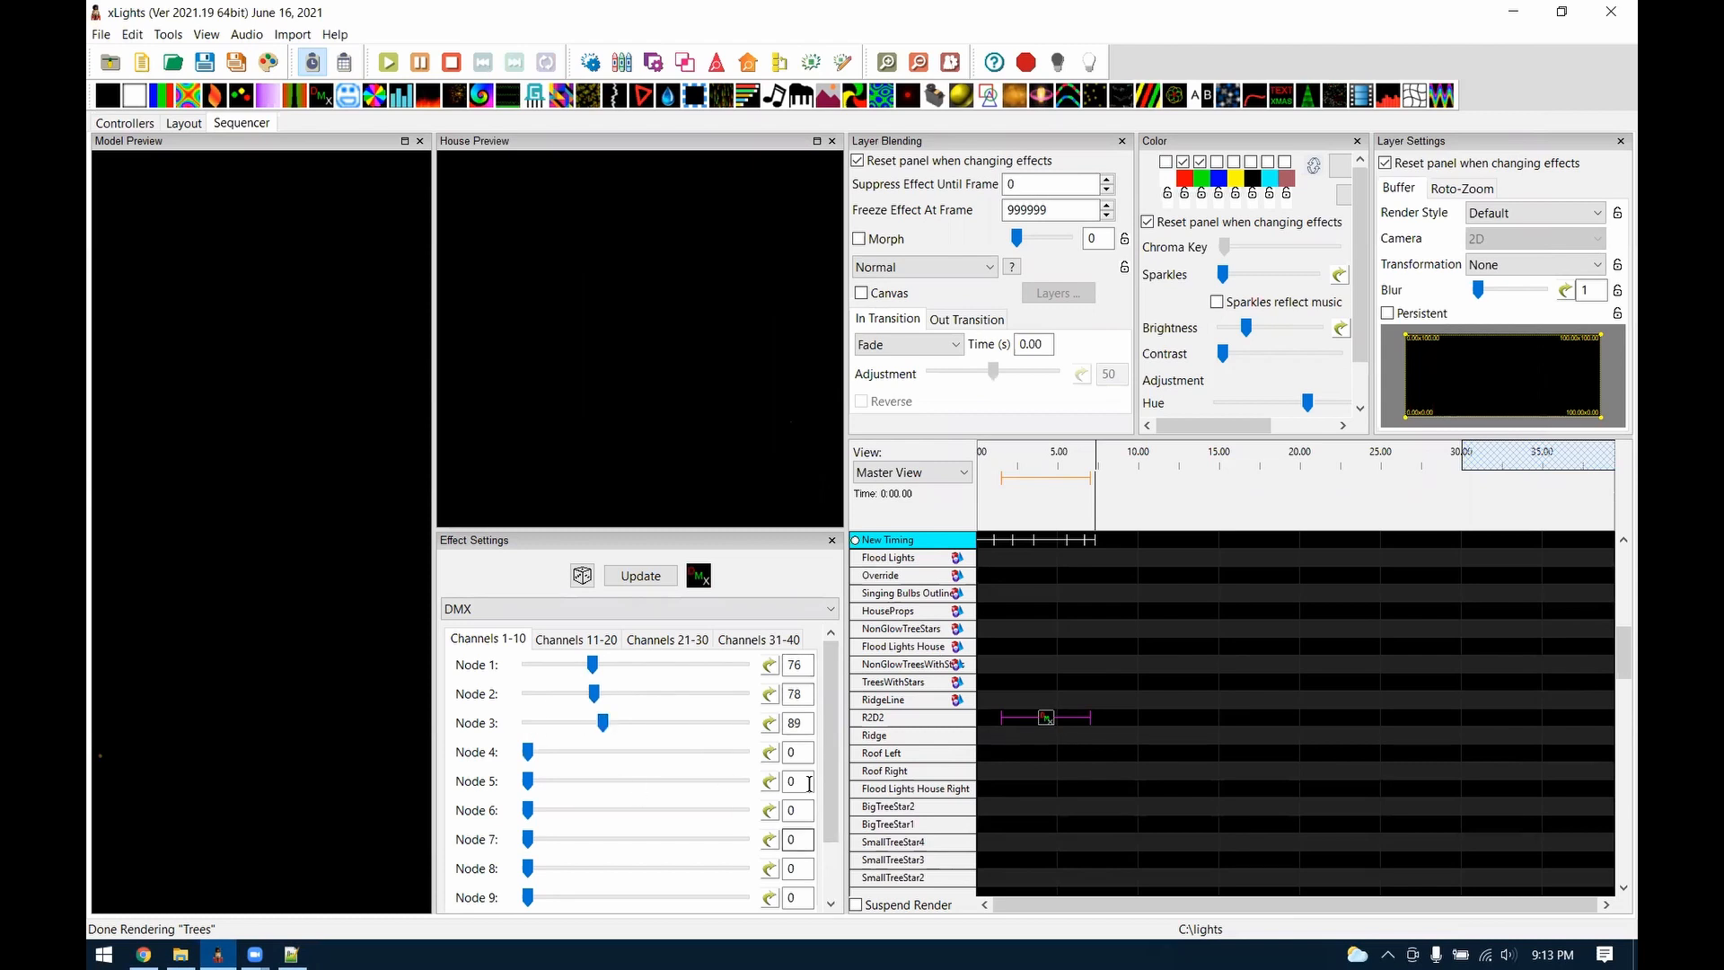
Save the R2D2 DMX effect as a state named Test
scroll(808, 783, "down", 2)
left_click(692, 889)
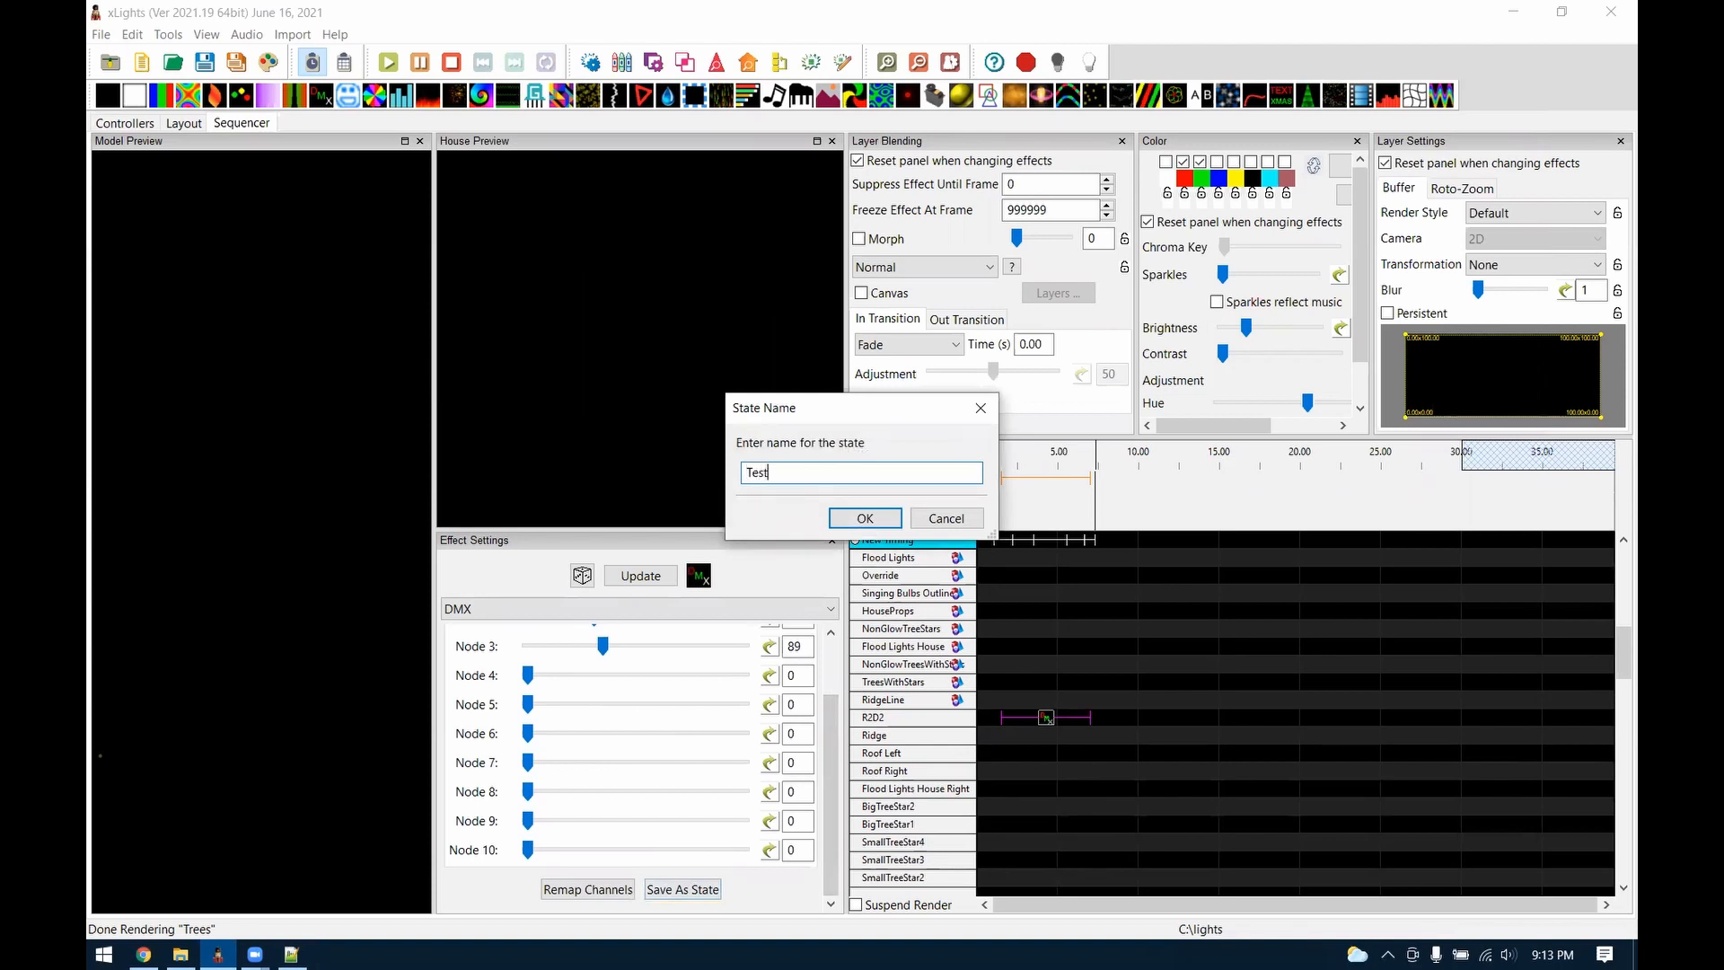
left_click(867, 518)
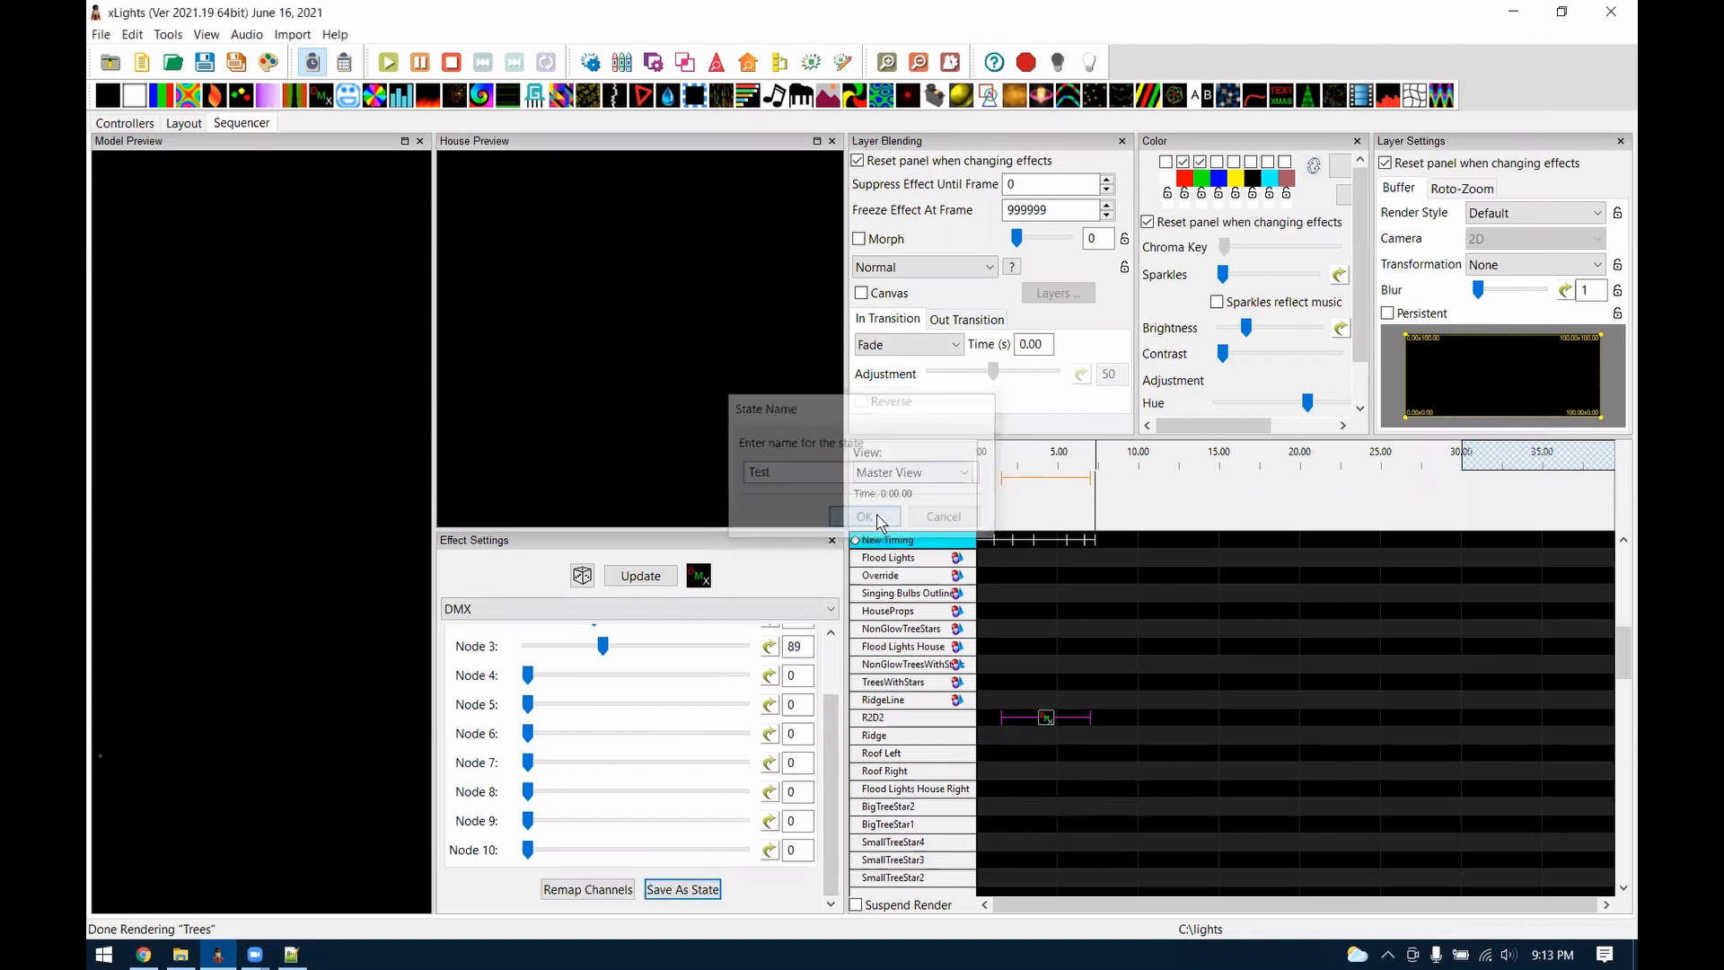
Open the R2D2 model's state definitions in the layout and show the Test state
left_click(184, 124)
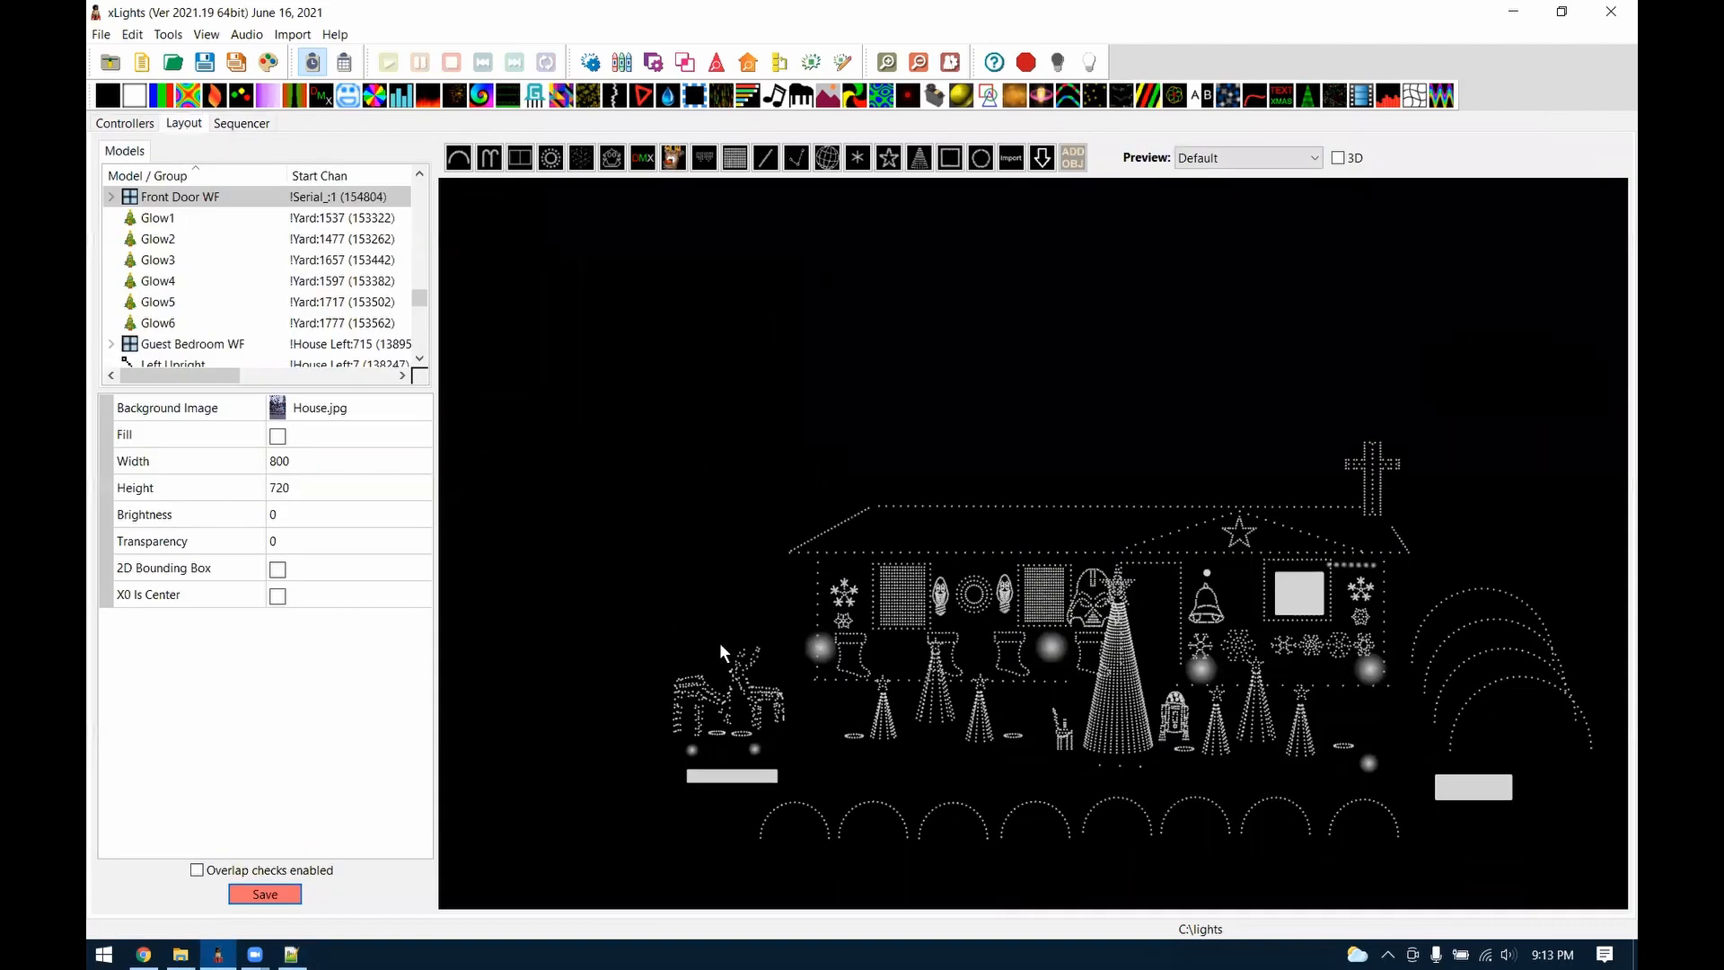
left_click(1172, 722)
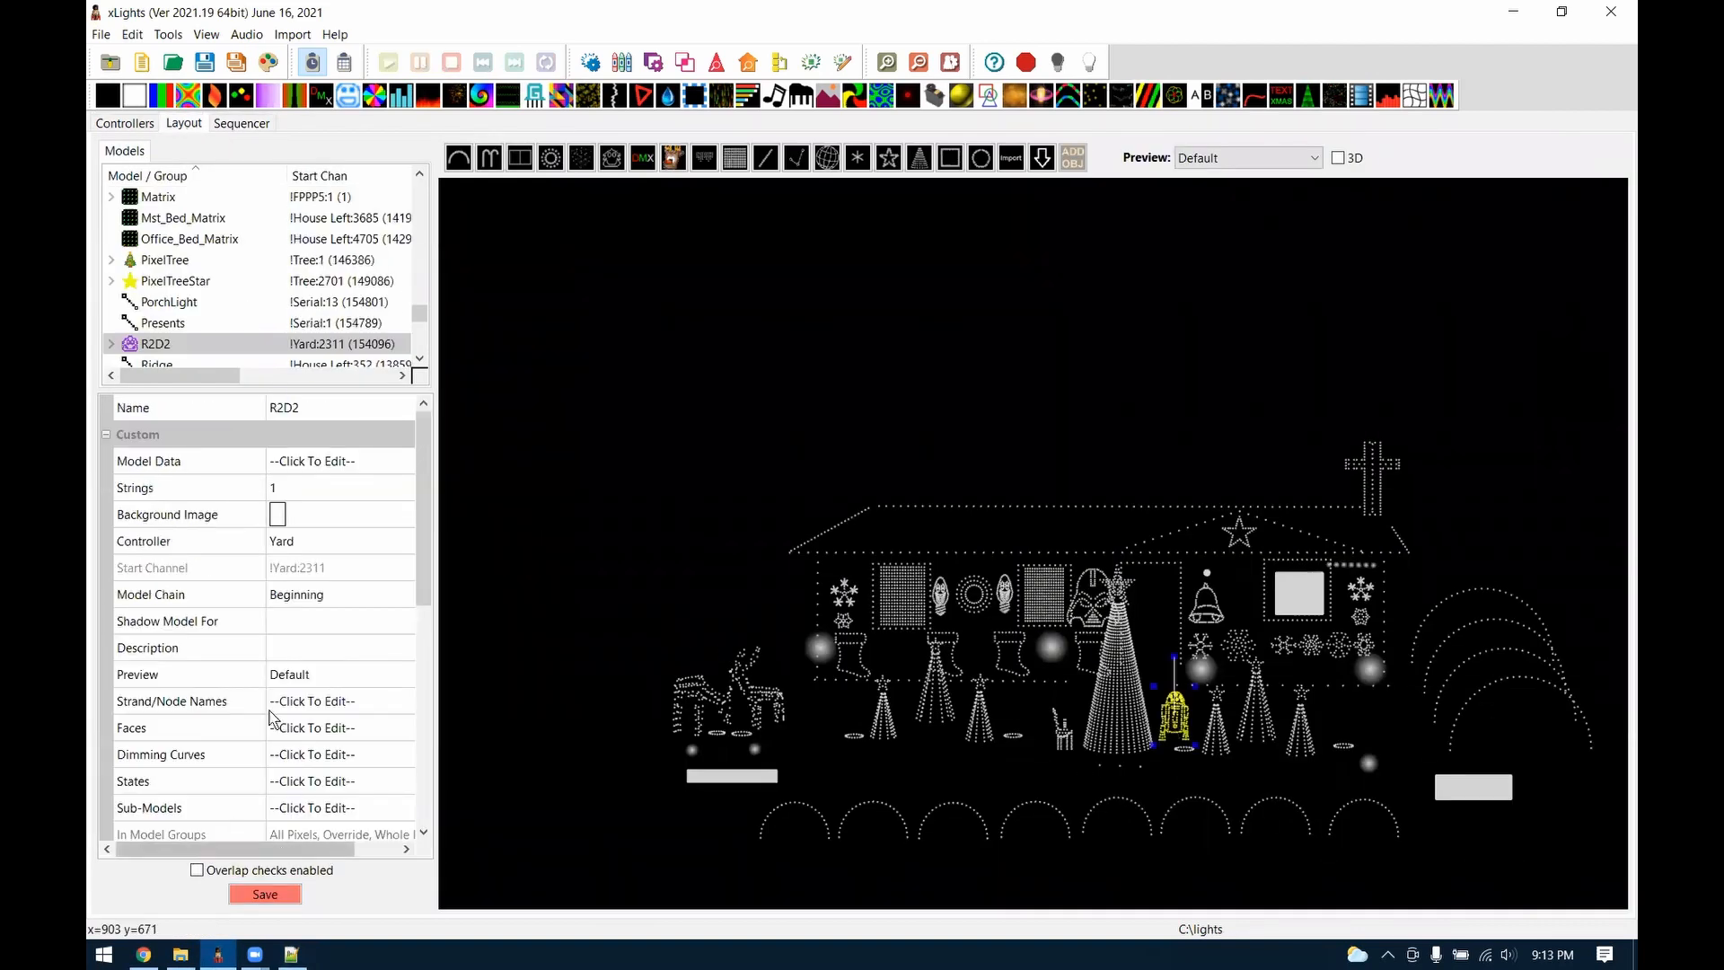
left_click(392, 793)
left_click(411, 790)
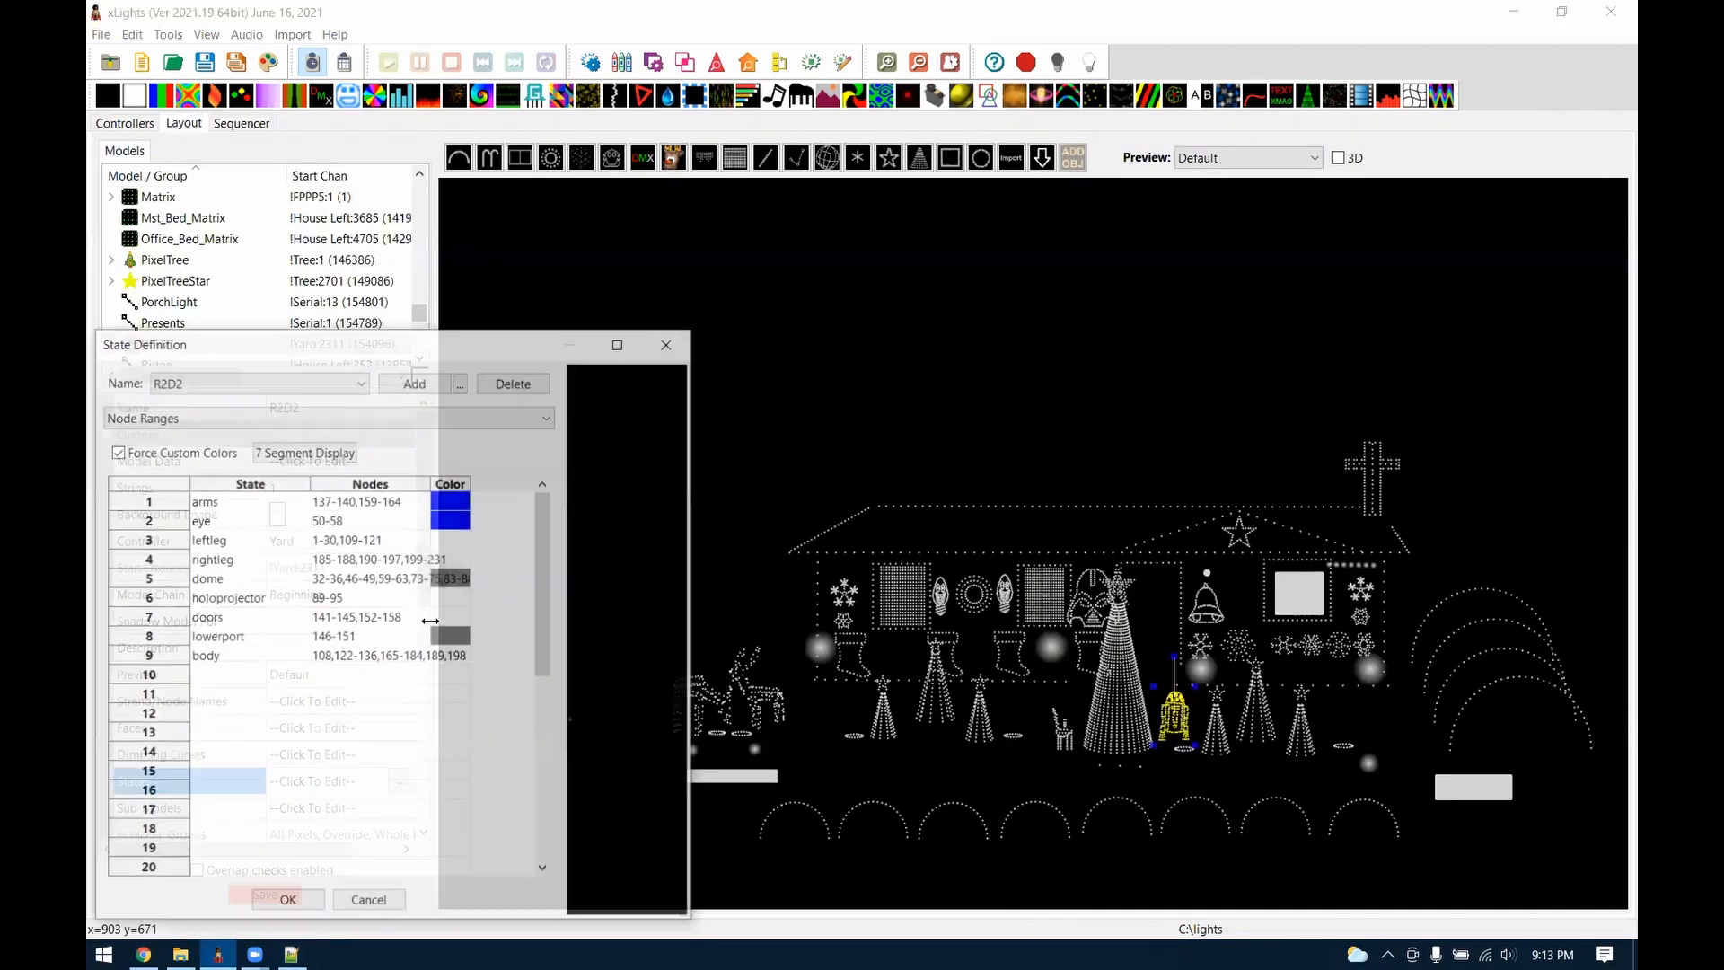
left_click(208, 383)
left_click(191, 422)
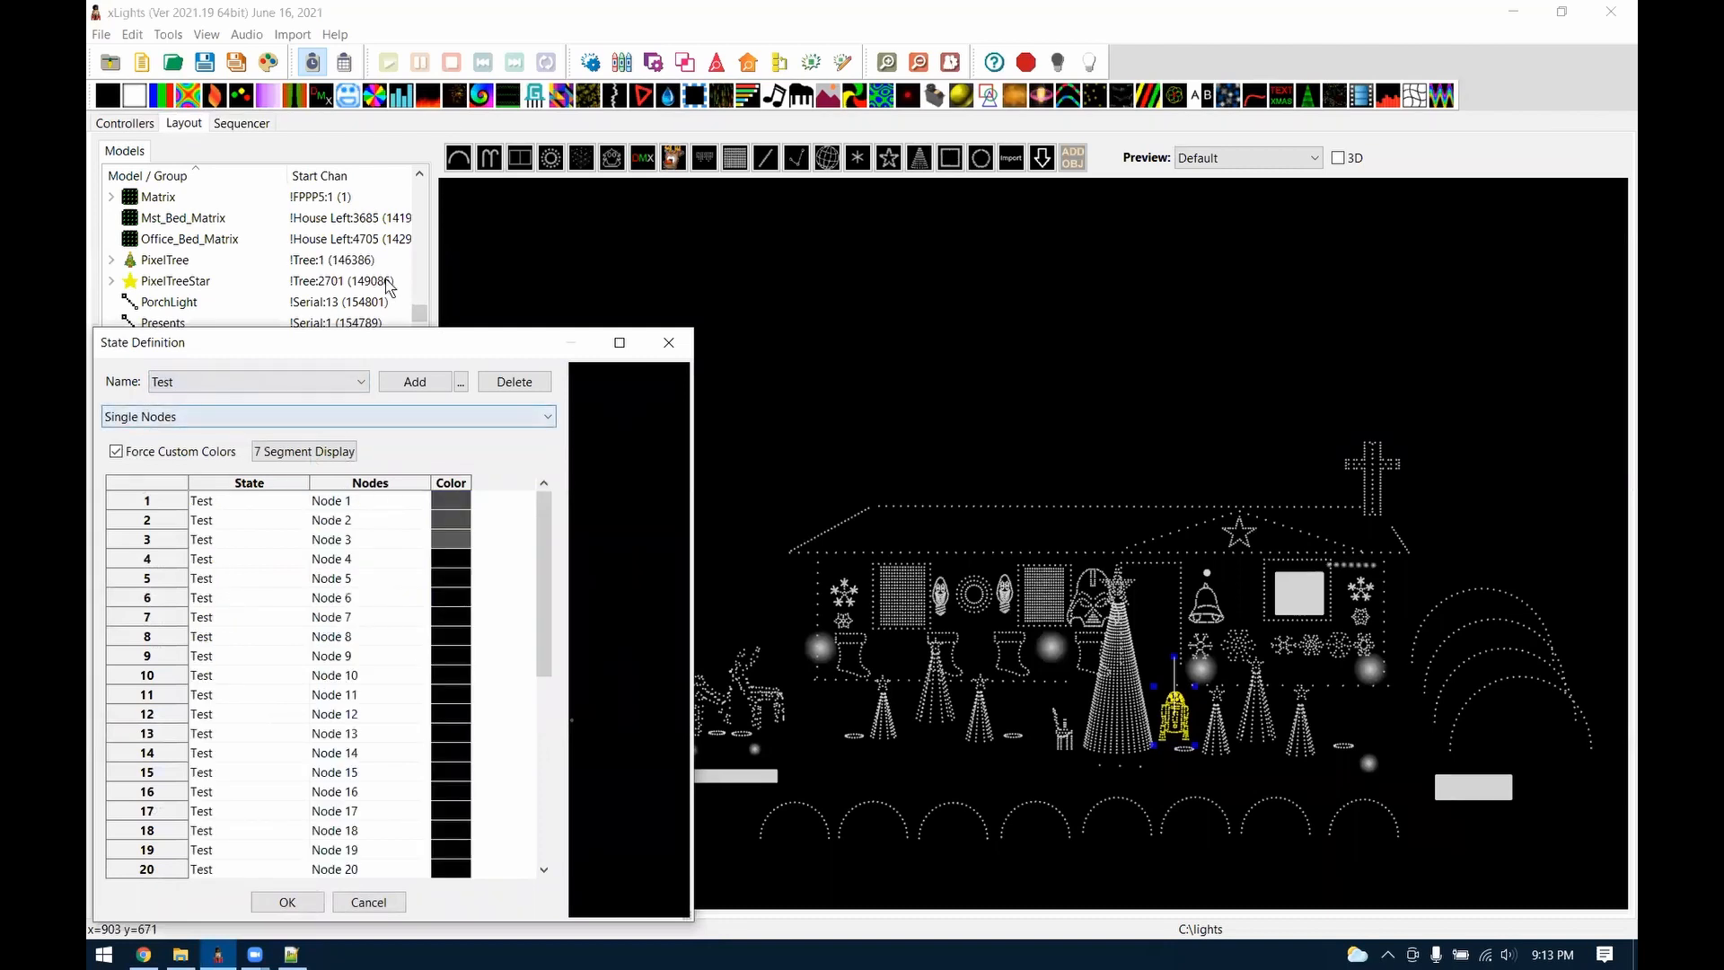
Inspect the custom RGB colour values assigned to Node 1 in the Test state without changing them
left_click_drag(367, 338, 446, 192)
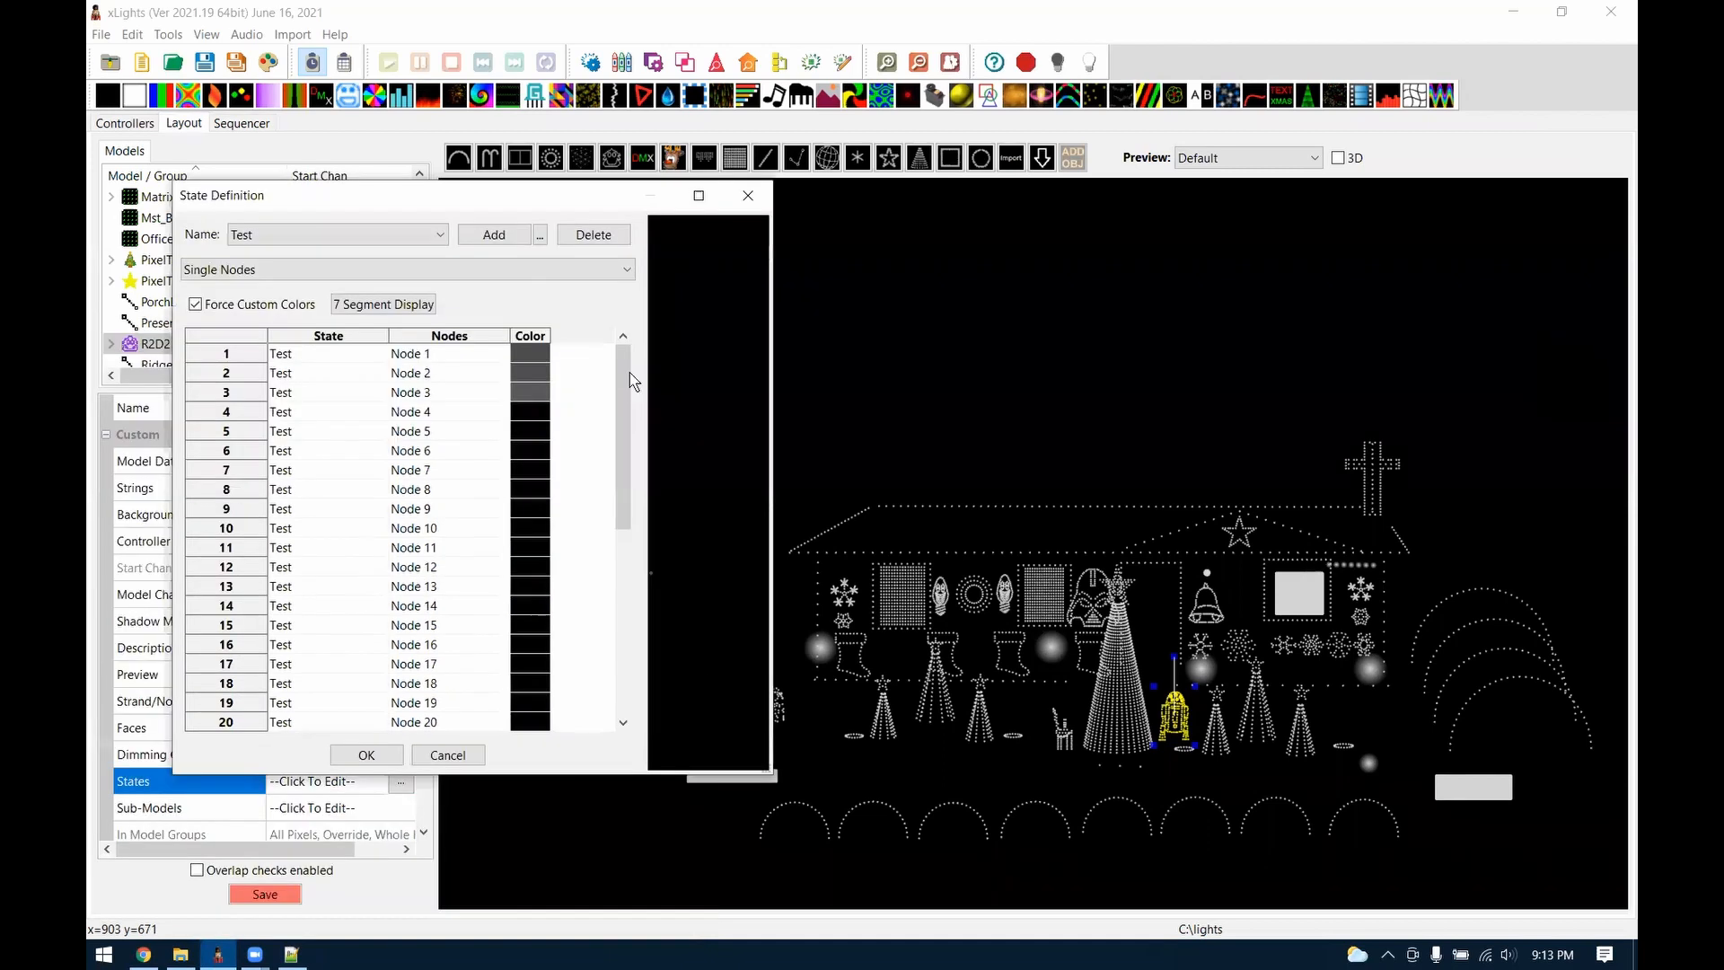
left_click_drag(633, 446, 574, 373)
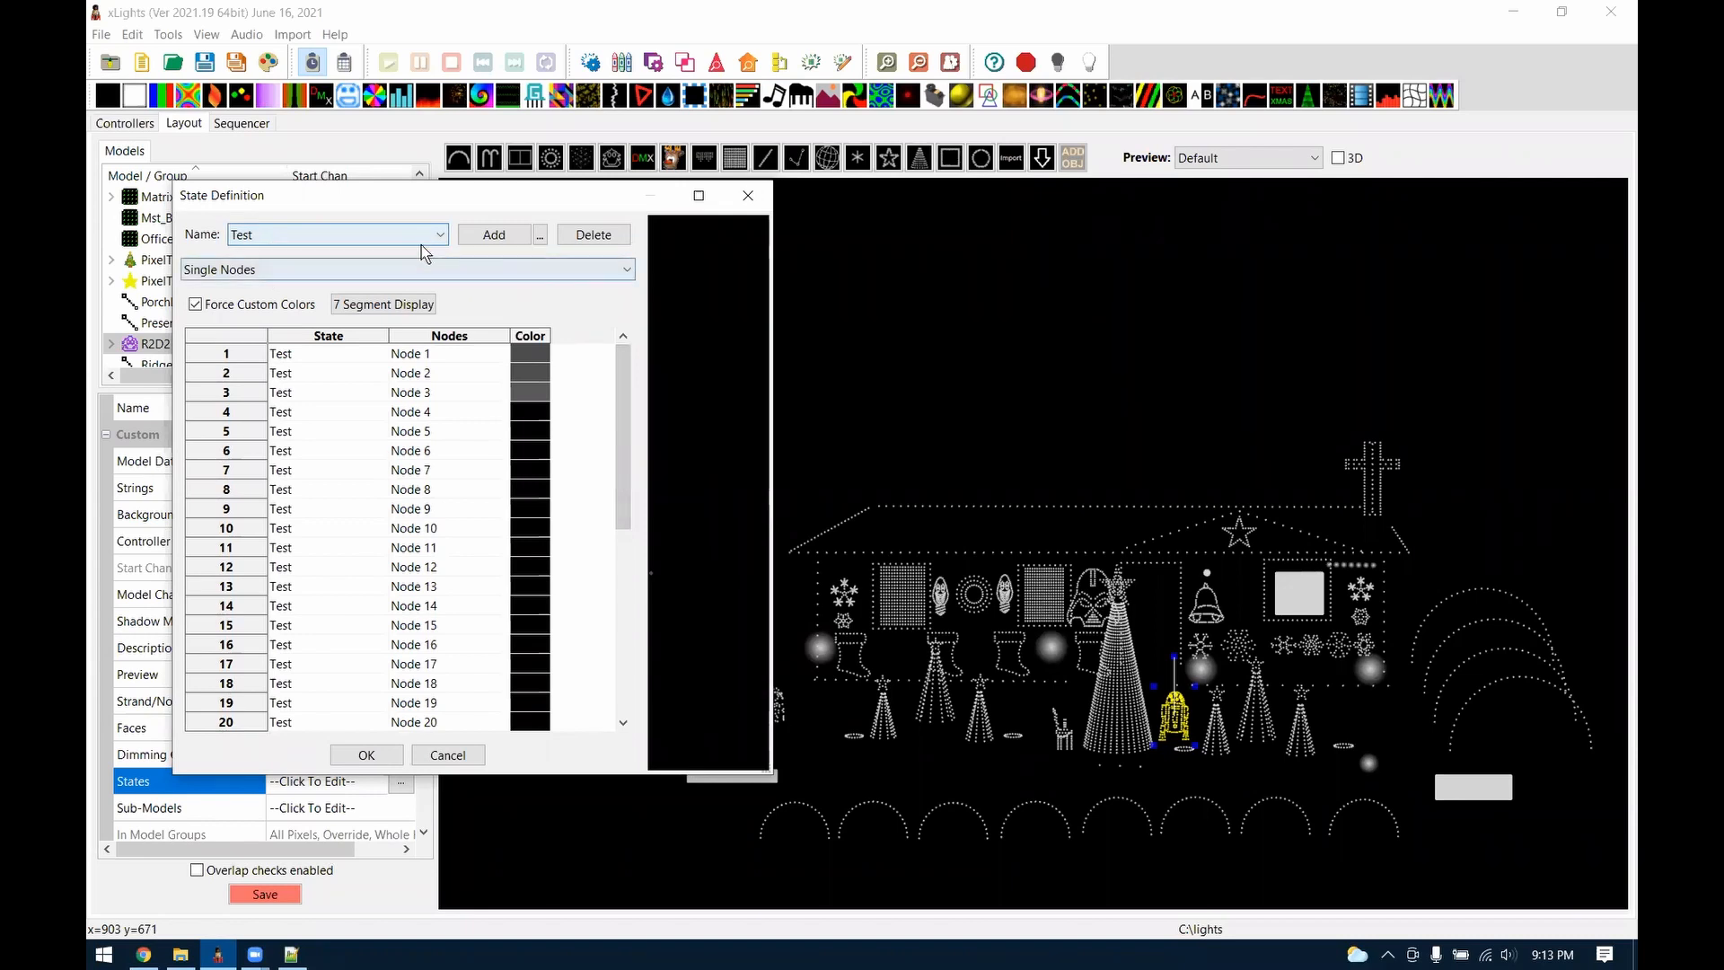
left_click(528, 354)
left_click(529, 363)
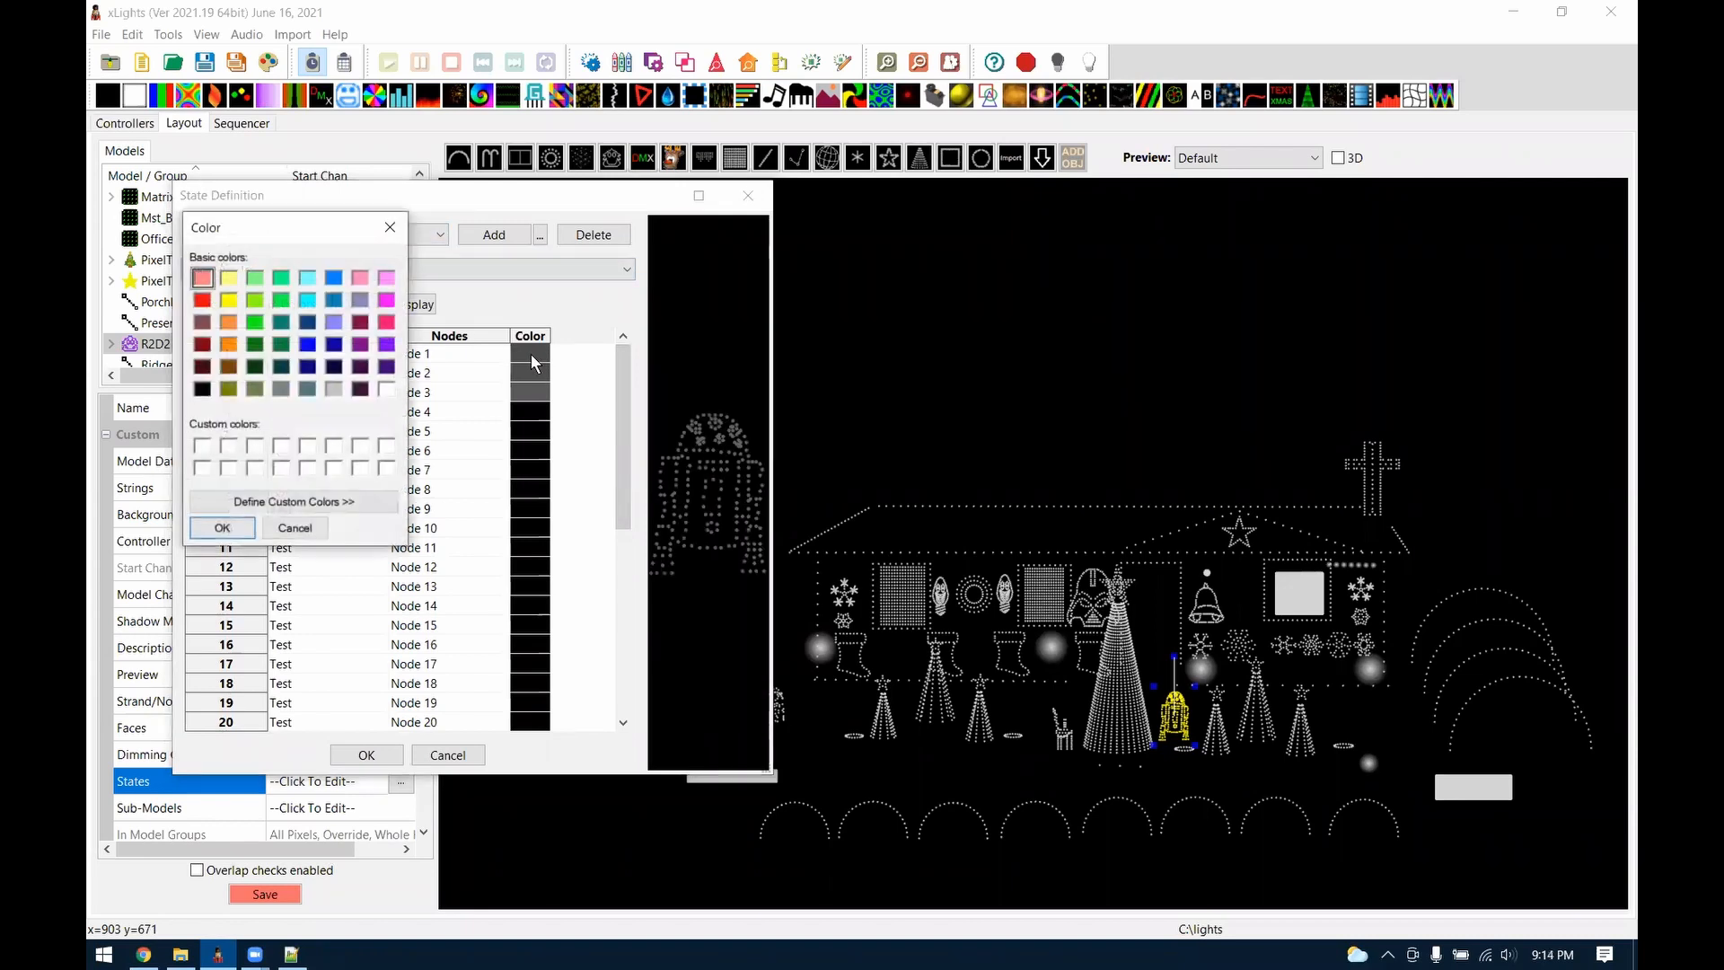
left_click(354, 503)
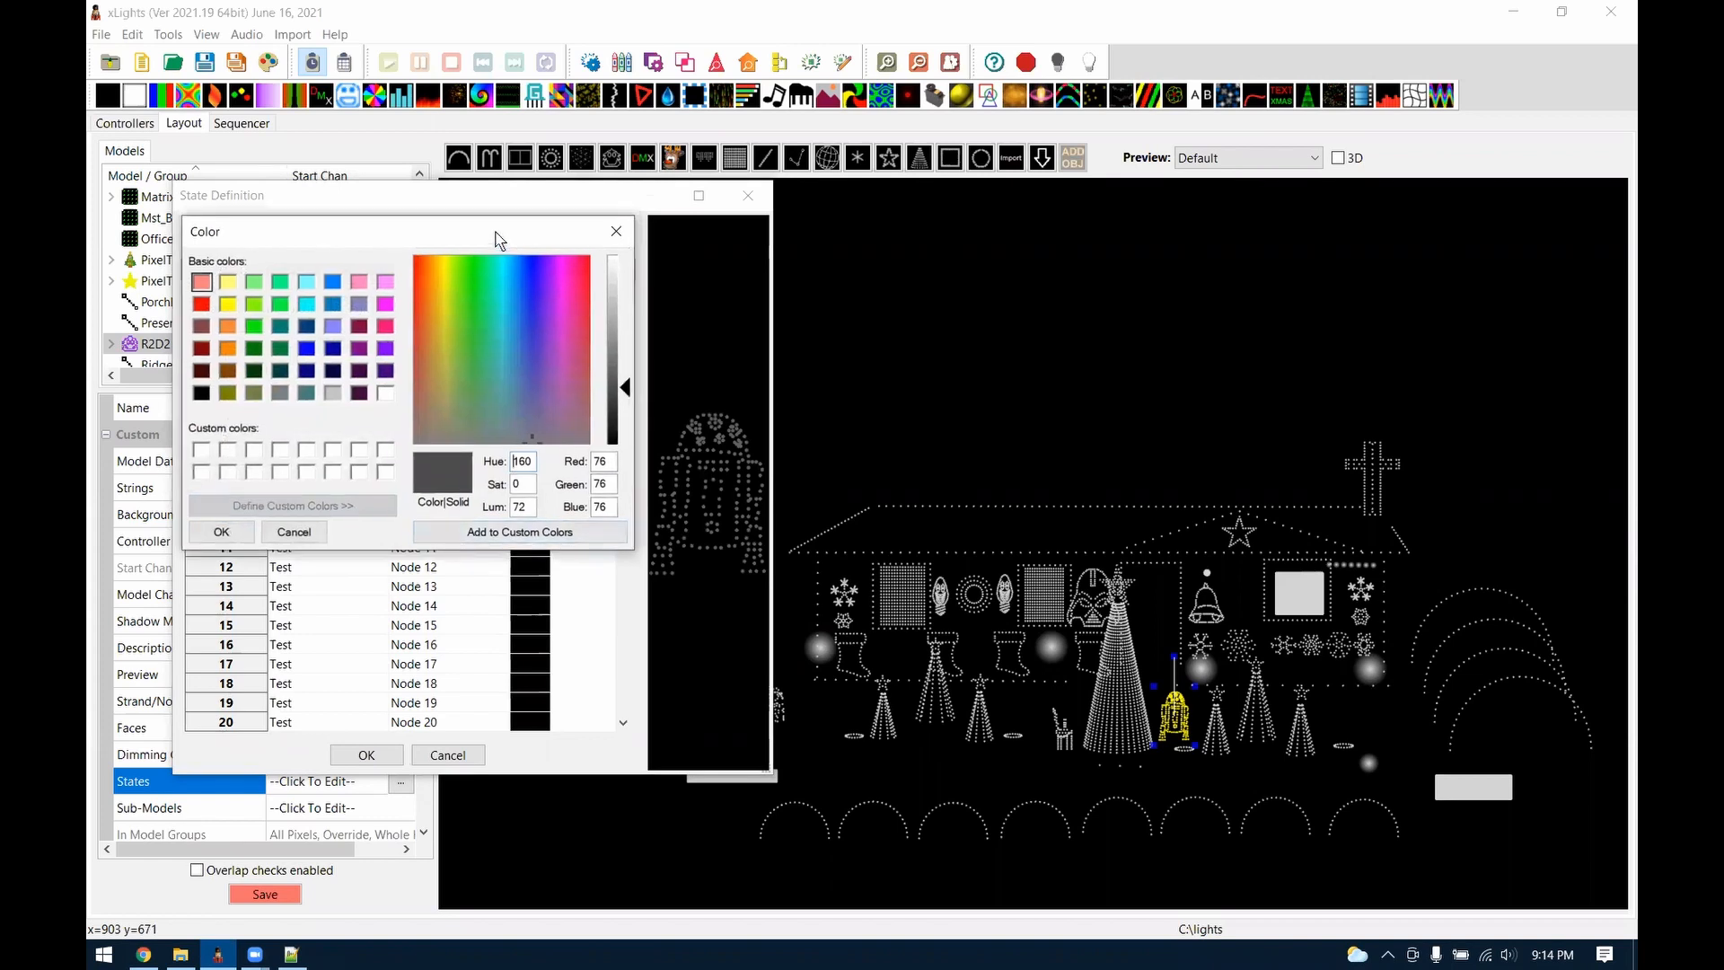
left_click_drag(498, 241, 479, 410)
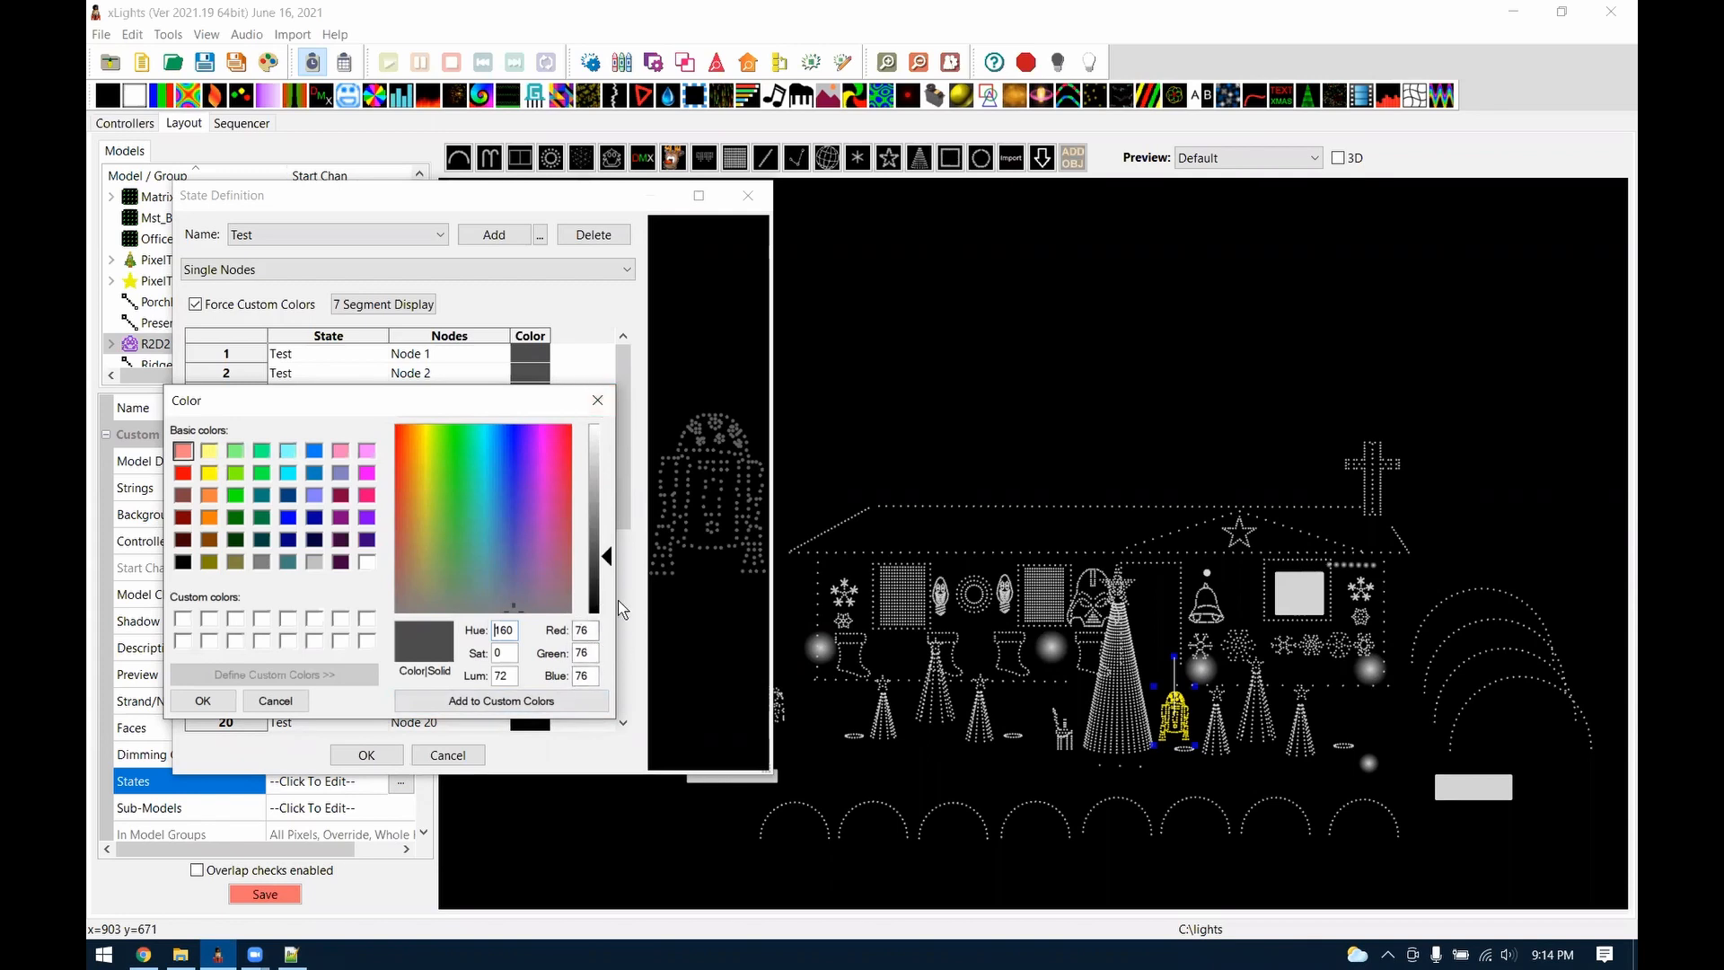
left_click(597, 399)
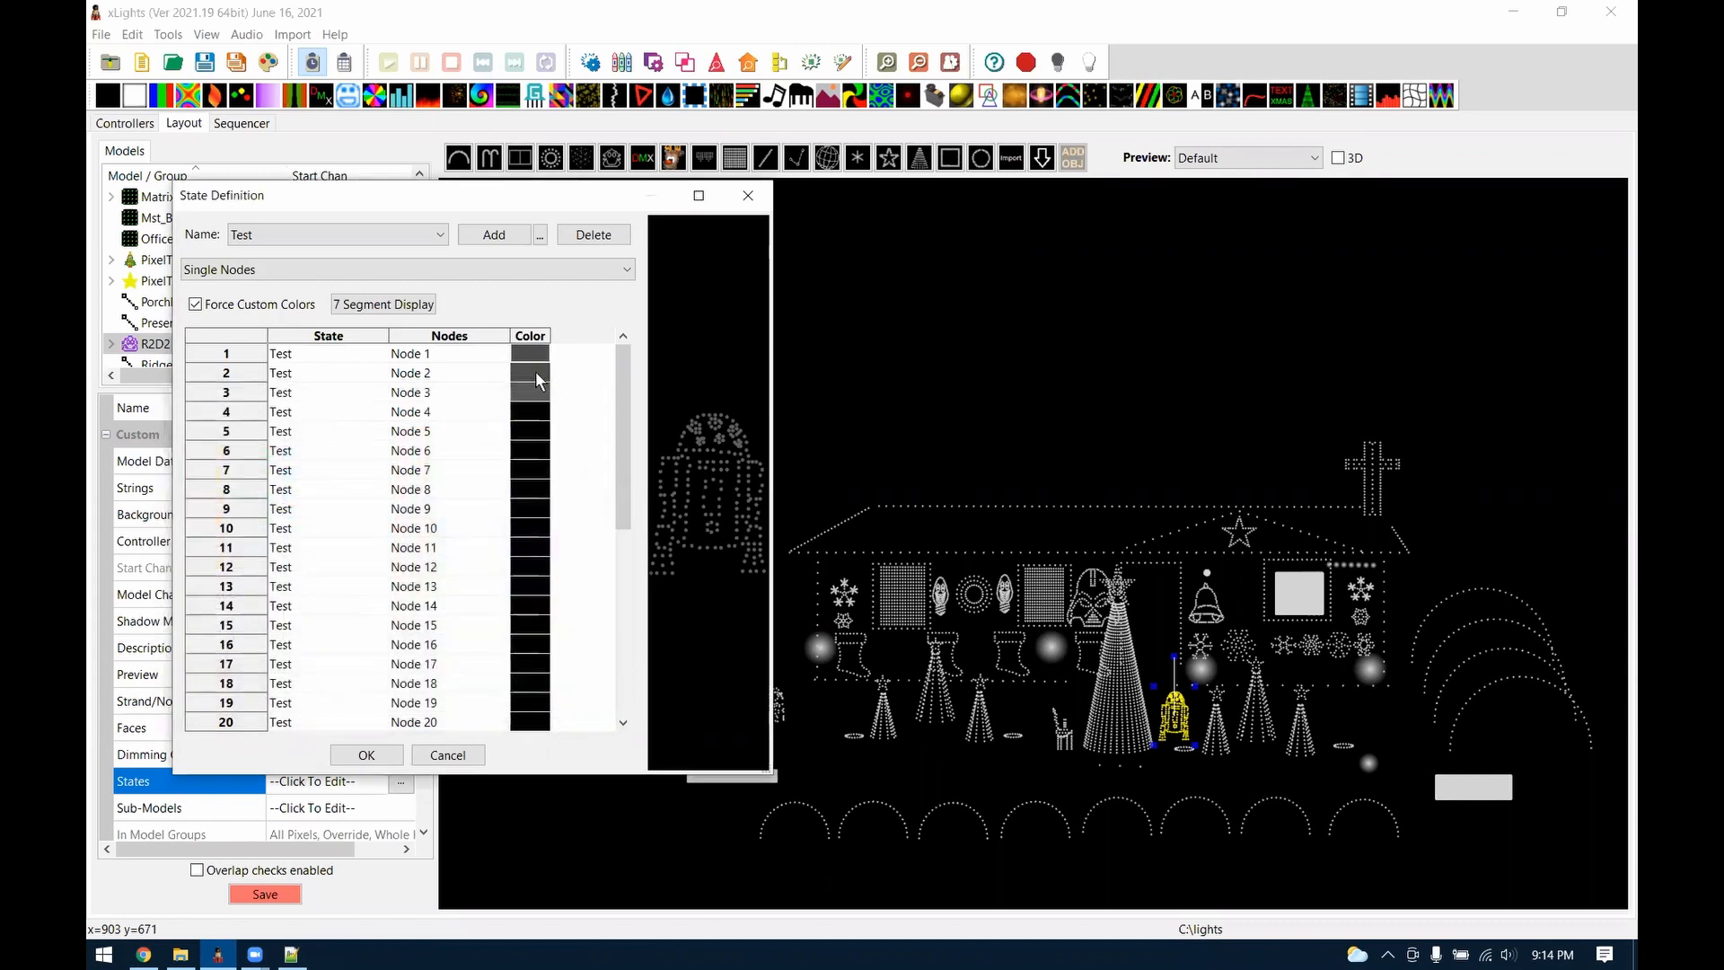
Inspect the custom colour values of Node 2 in the Test state and close the state definitions without changes
left_click(539, 382)
left_click(339, 500)
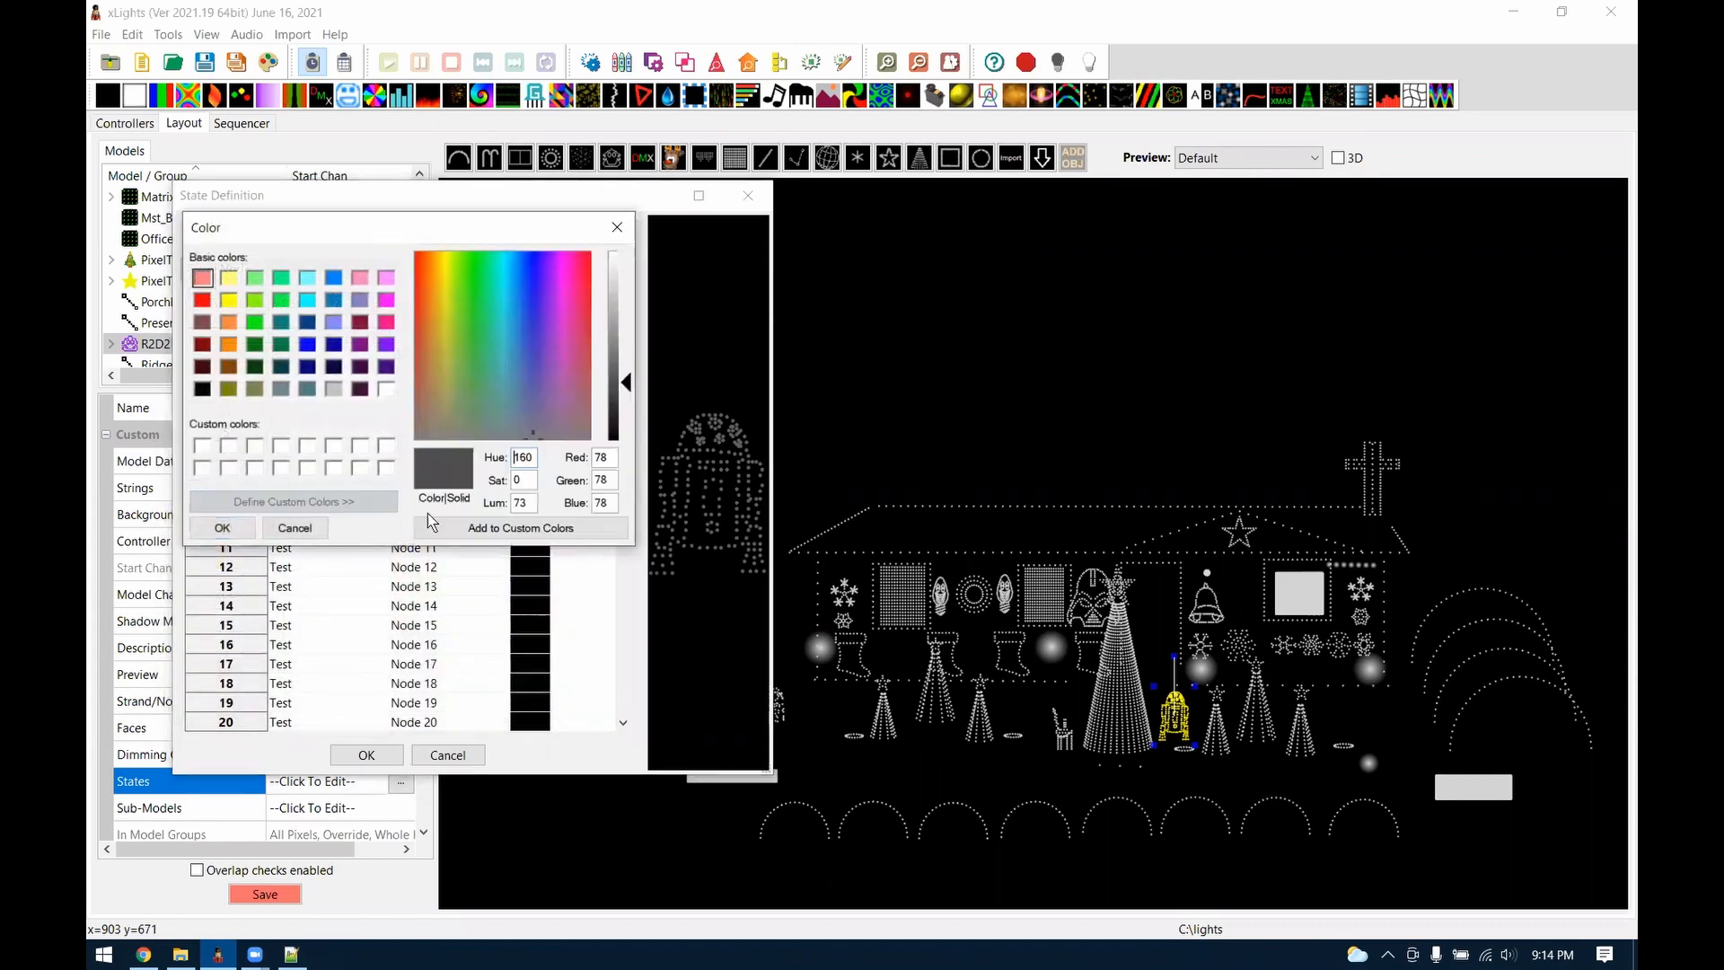
left_click(619, 226)
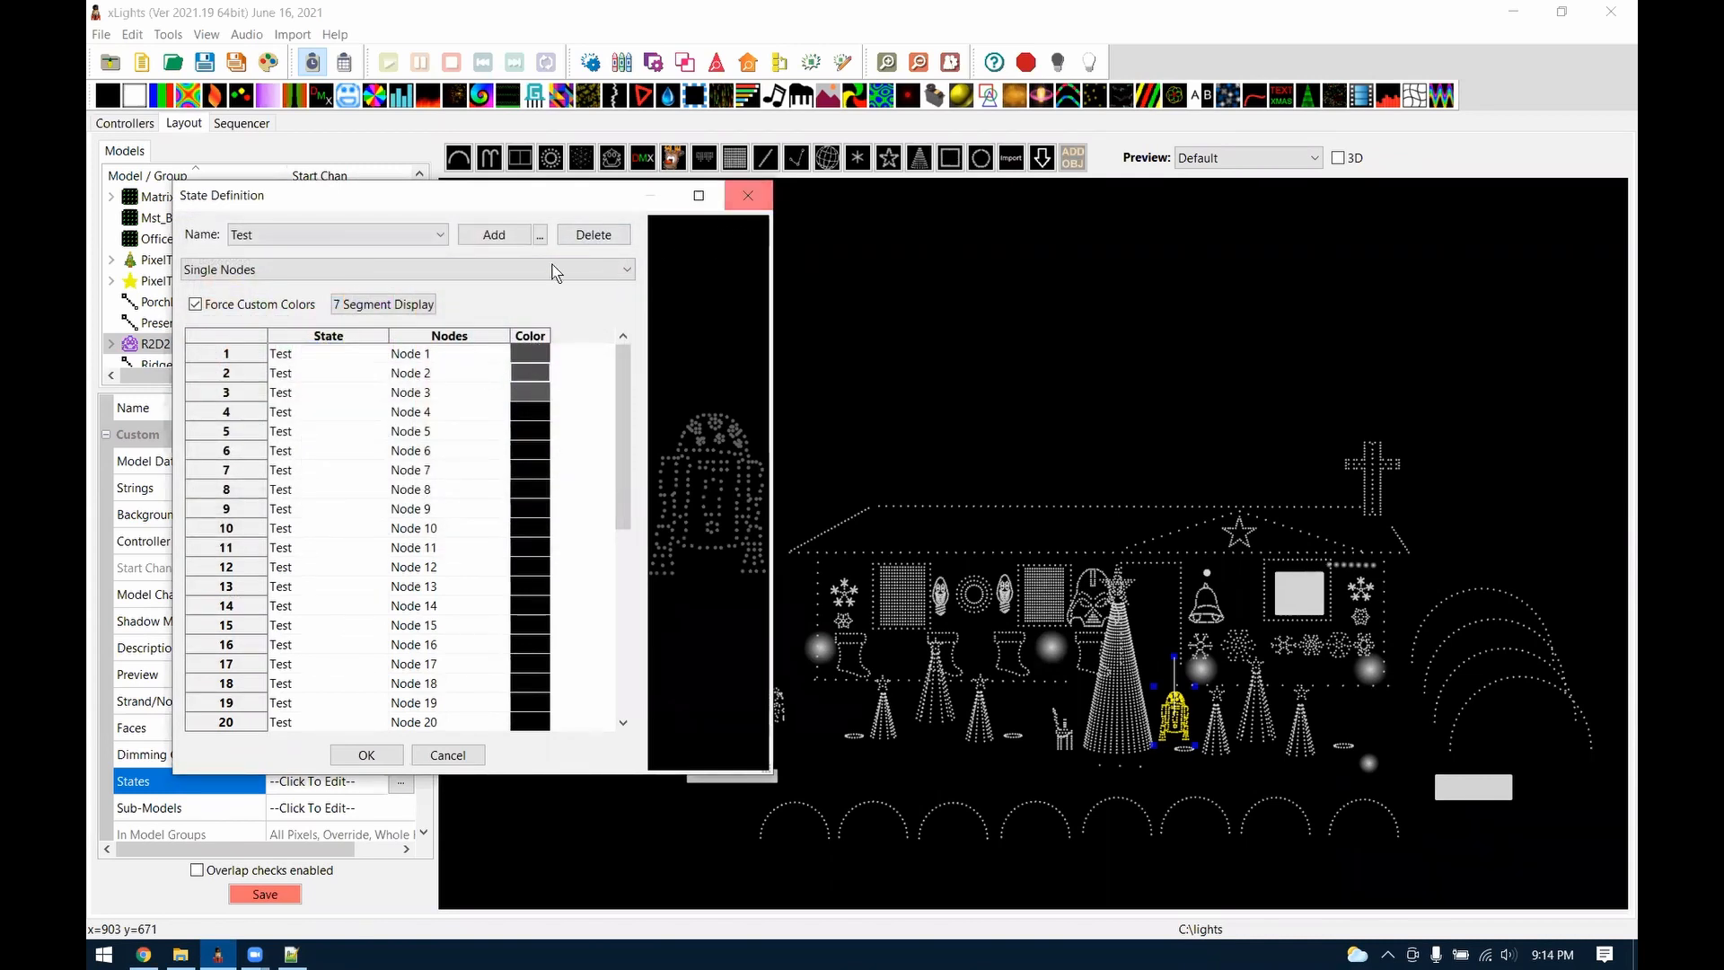
left_click(748, 197)
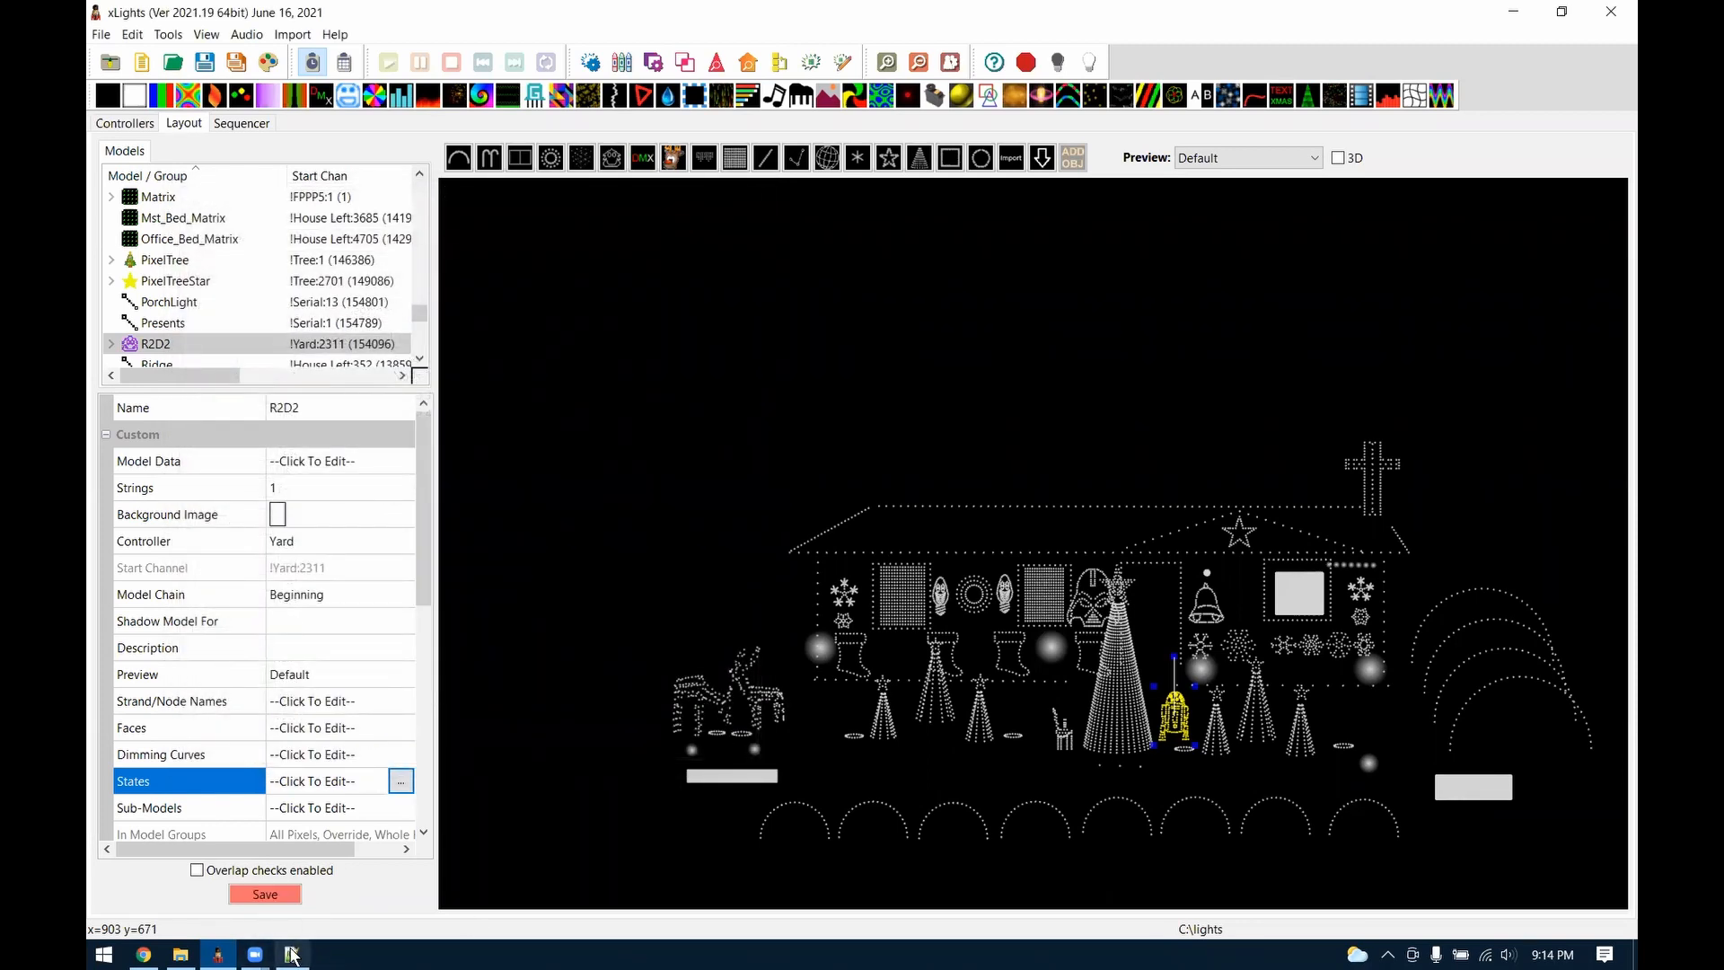
In the sequencer, add a State effect after the DMX effect on the R2D2 row and make it use a state instead of a timing track
left_click(242, 125)
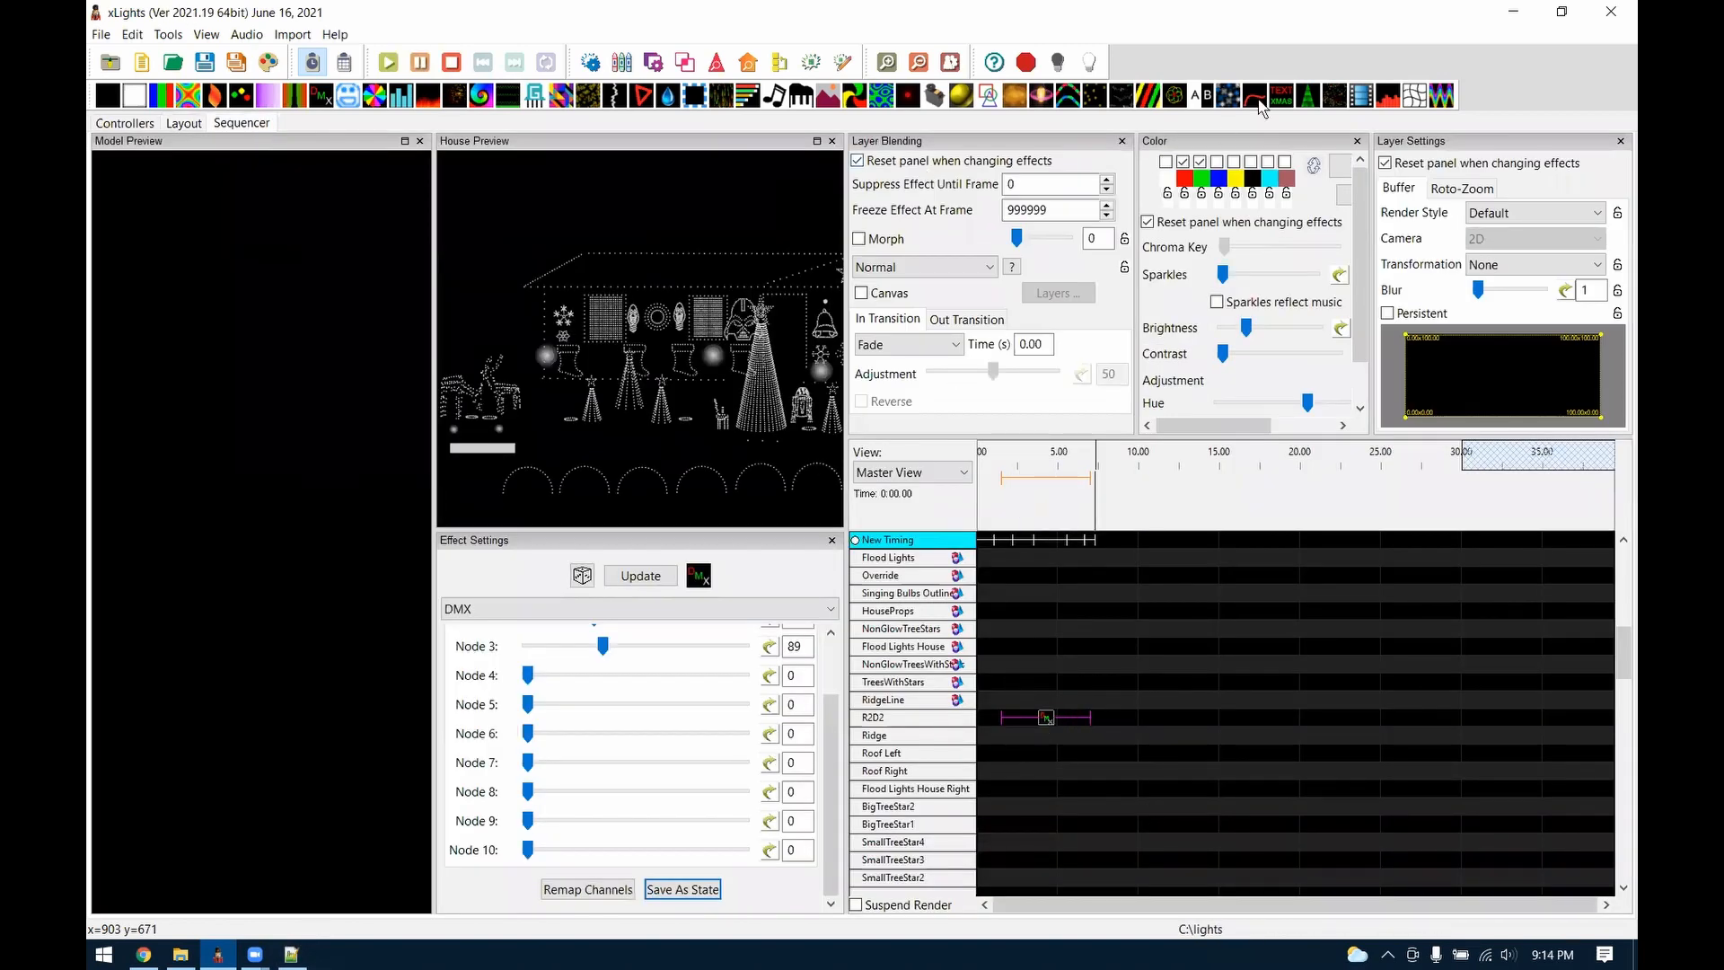
left_click_drag(1203, 95, 1130, 724)
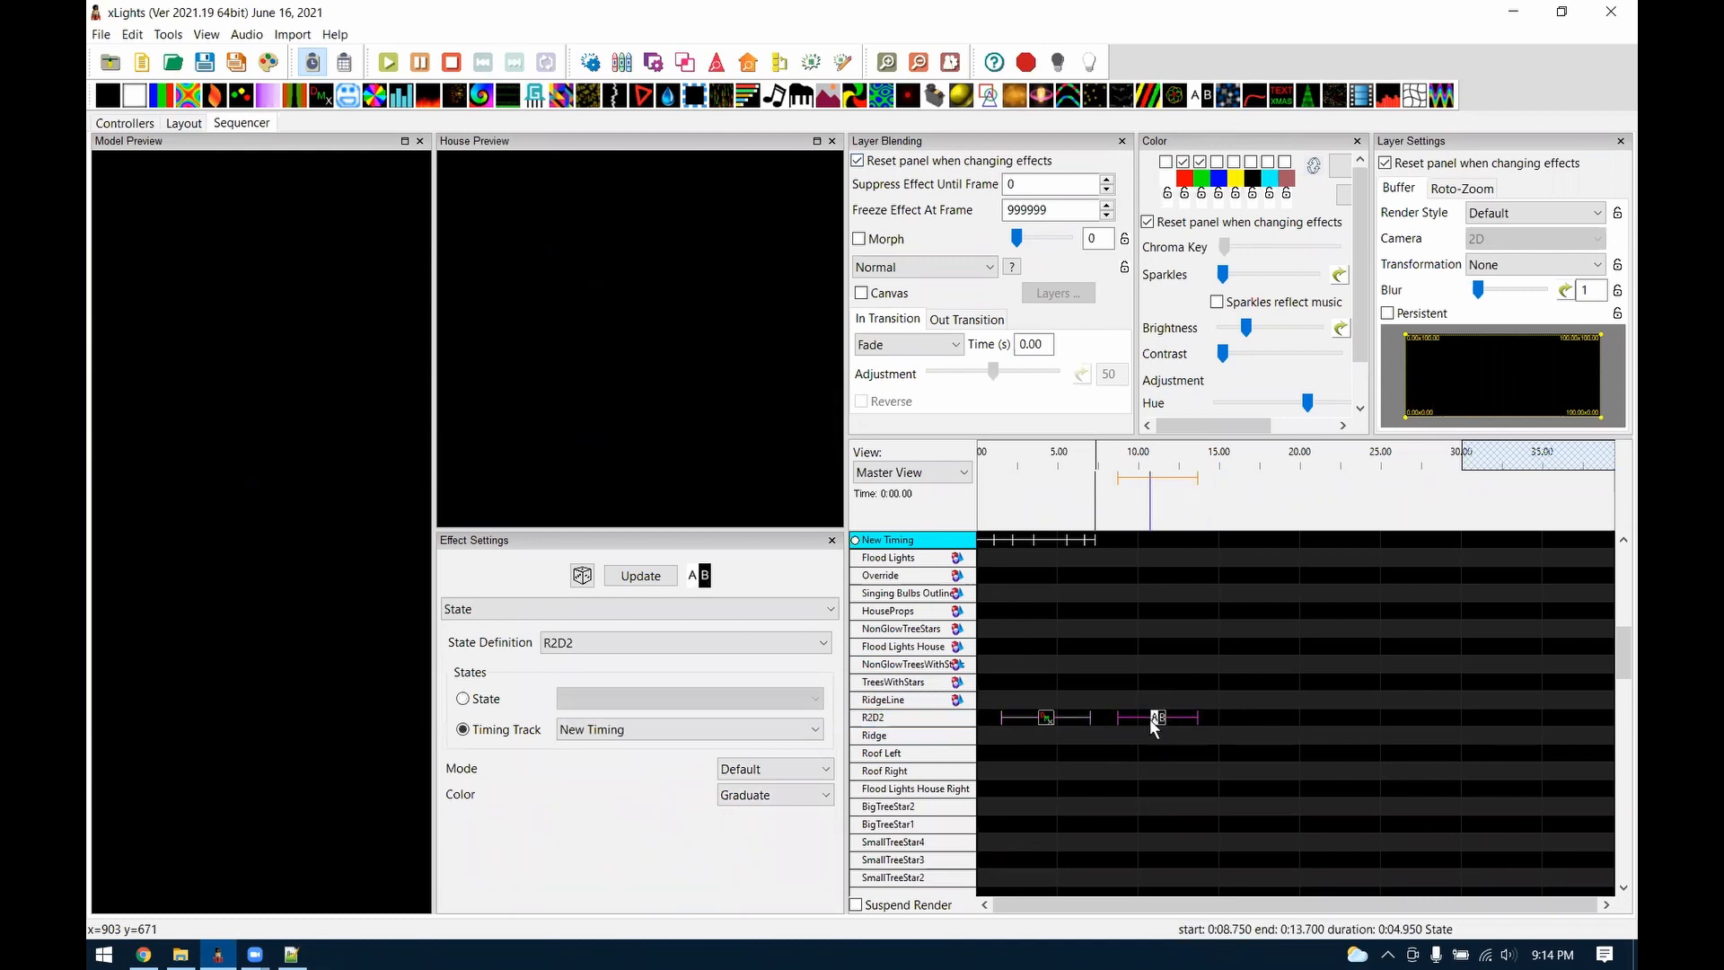
left_click(690, 728)
left_click(682, 731)
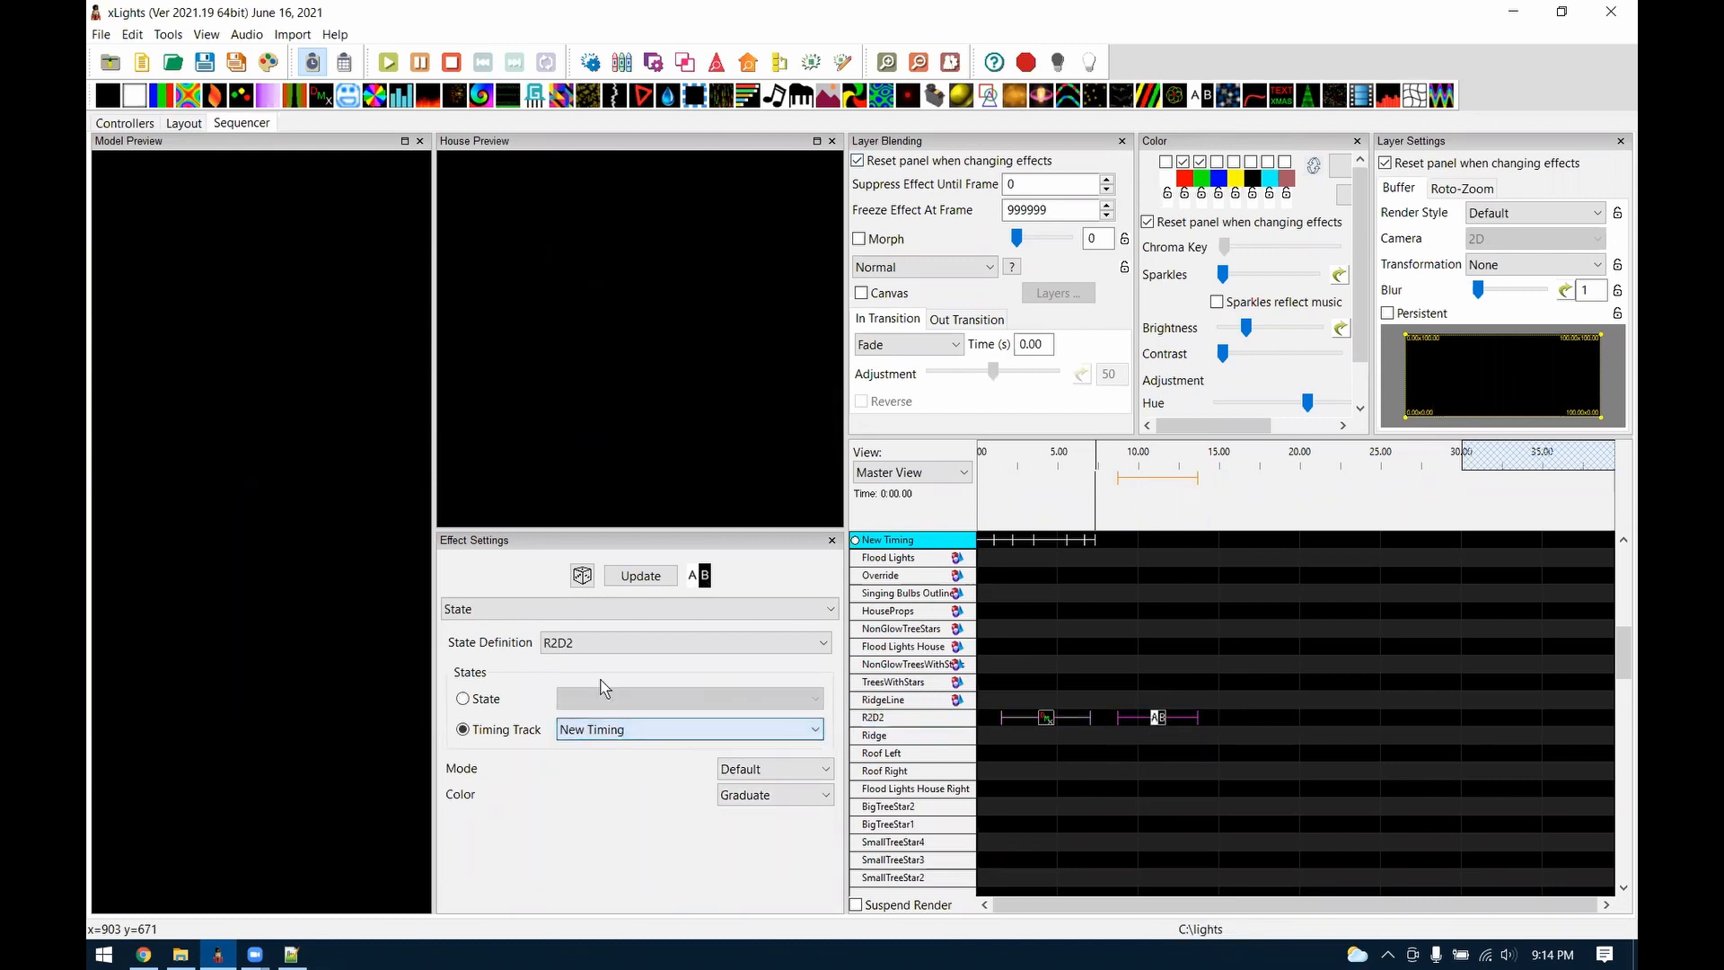
left_click(464, 700)
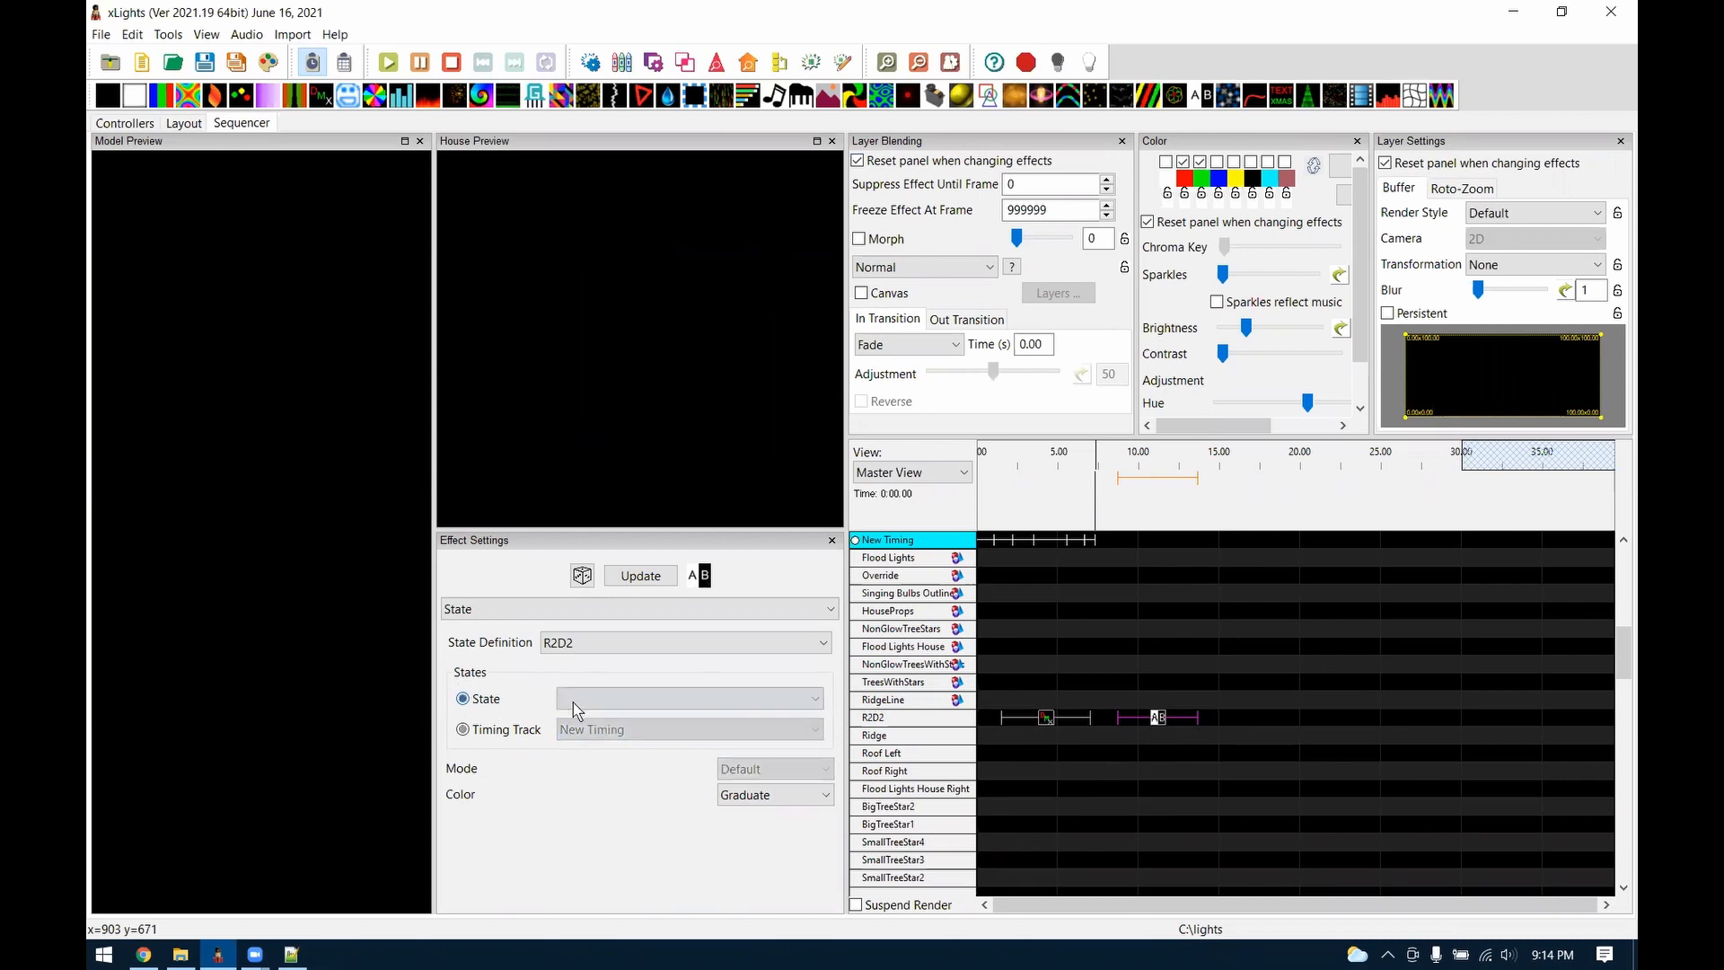
Set the State effect's definition to Test and its state to <ALL>, and shift the effect slightly later on the R2D2 row
left_click(606, 698)
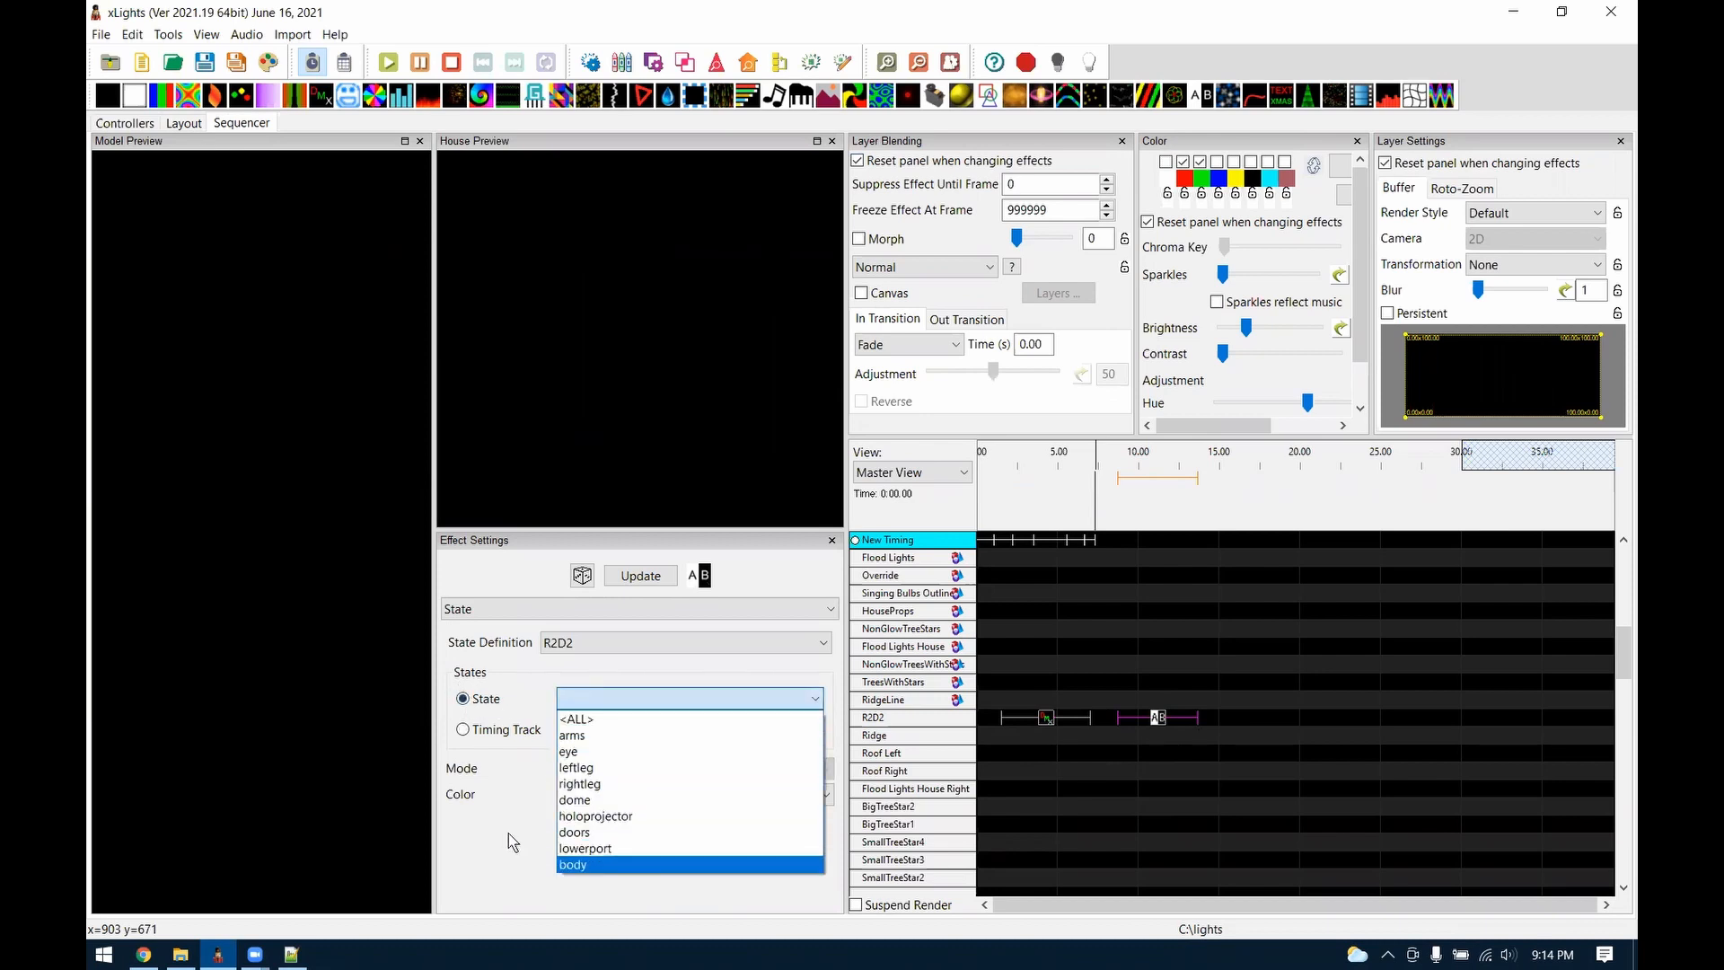
left_click(526, 822)
left_click(591, 645)
left_click(554, 680)
left_click(592, 698)
left_click(589, 718)
left_click_drag(1164, 716, 1176, 716)
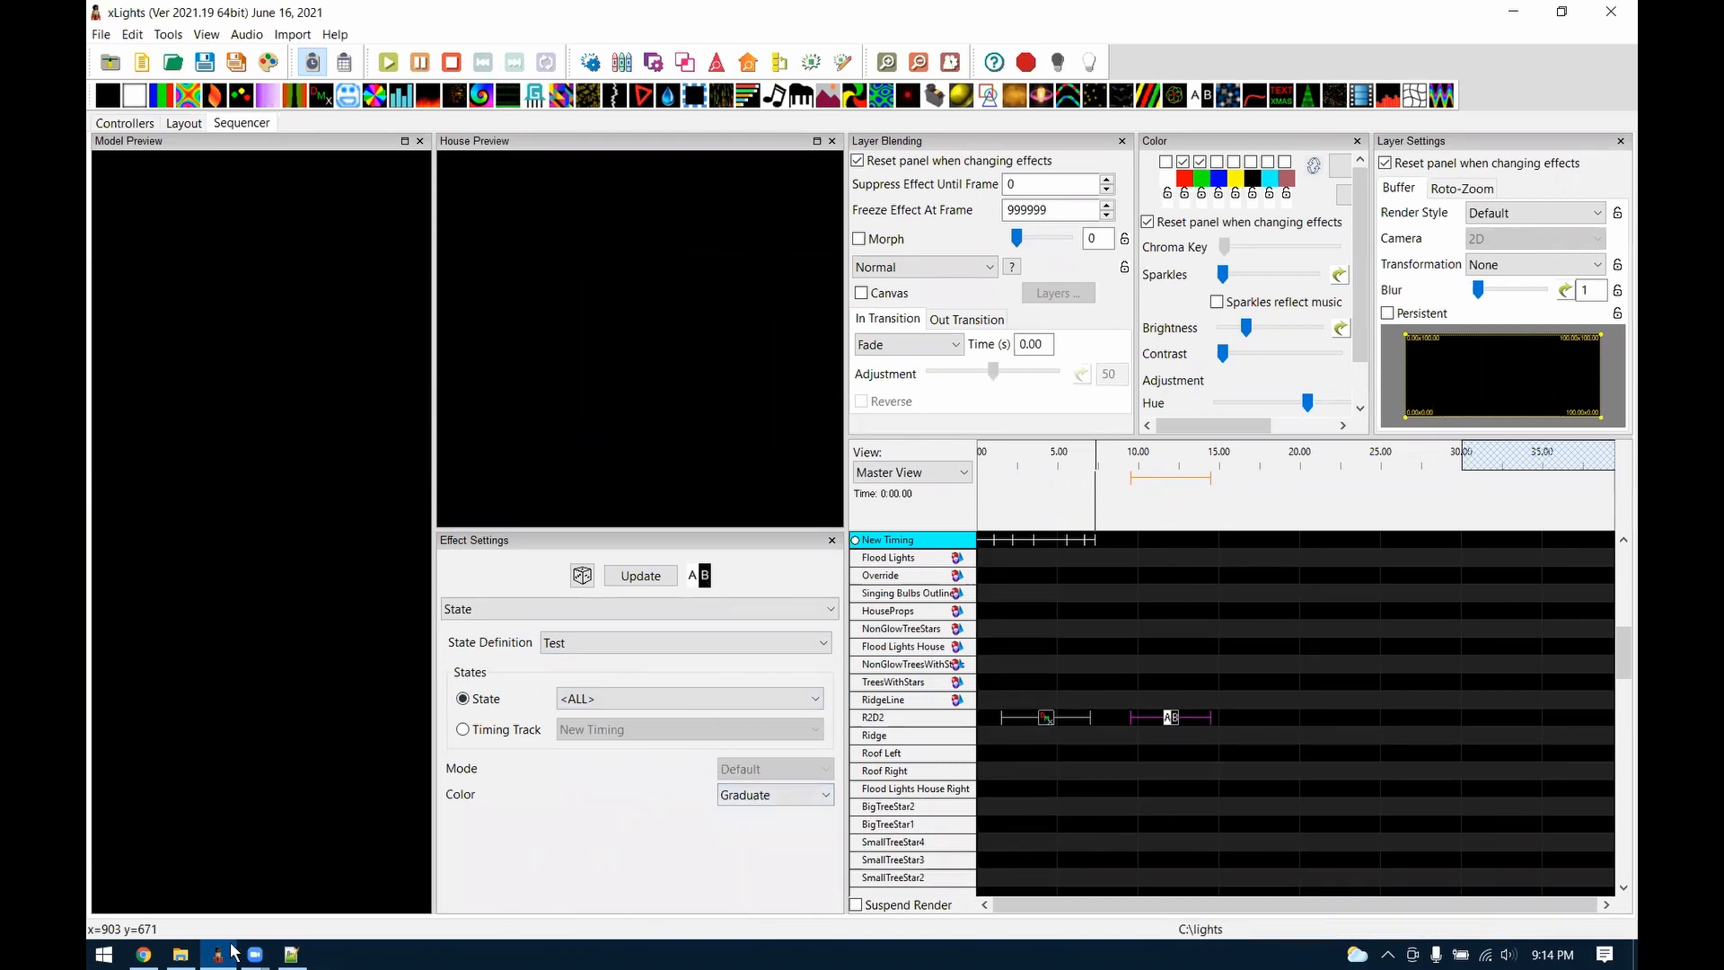
Switch to the release notes in Notepad++ and highlight the 2021.04 entry "When exporting models let user decide groups to include"
left_click(291, 954)
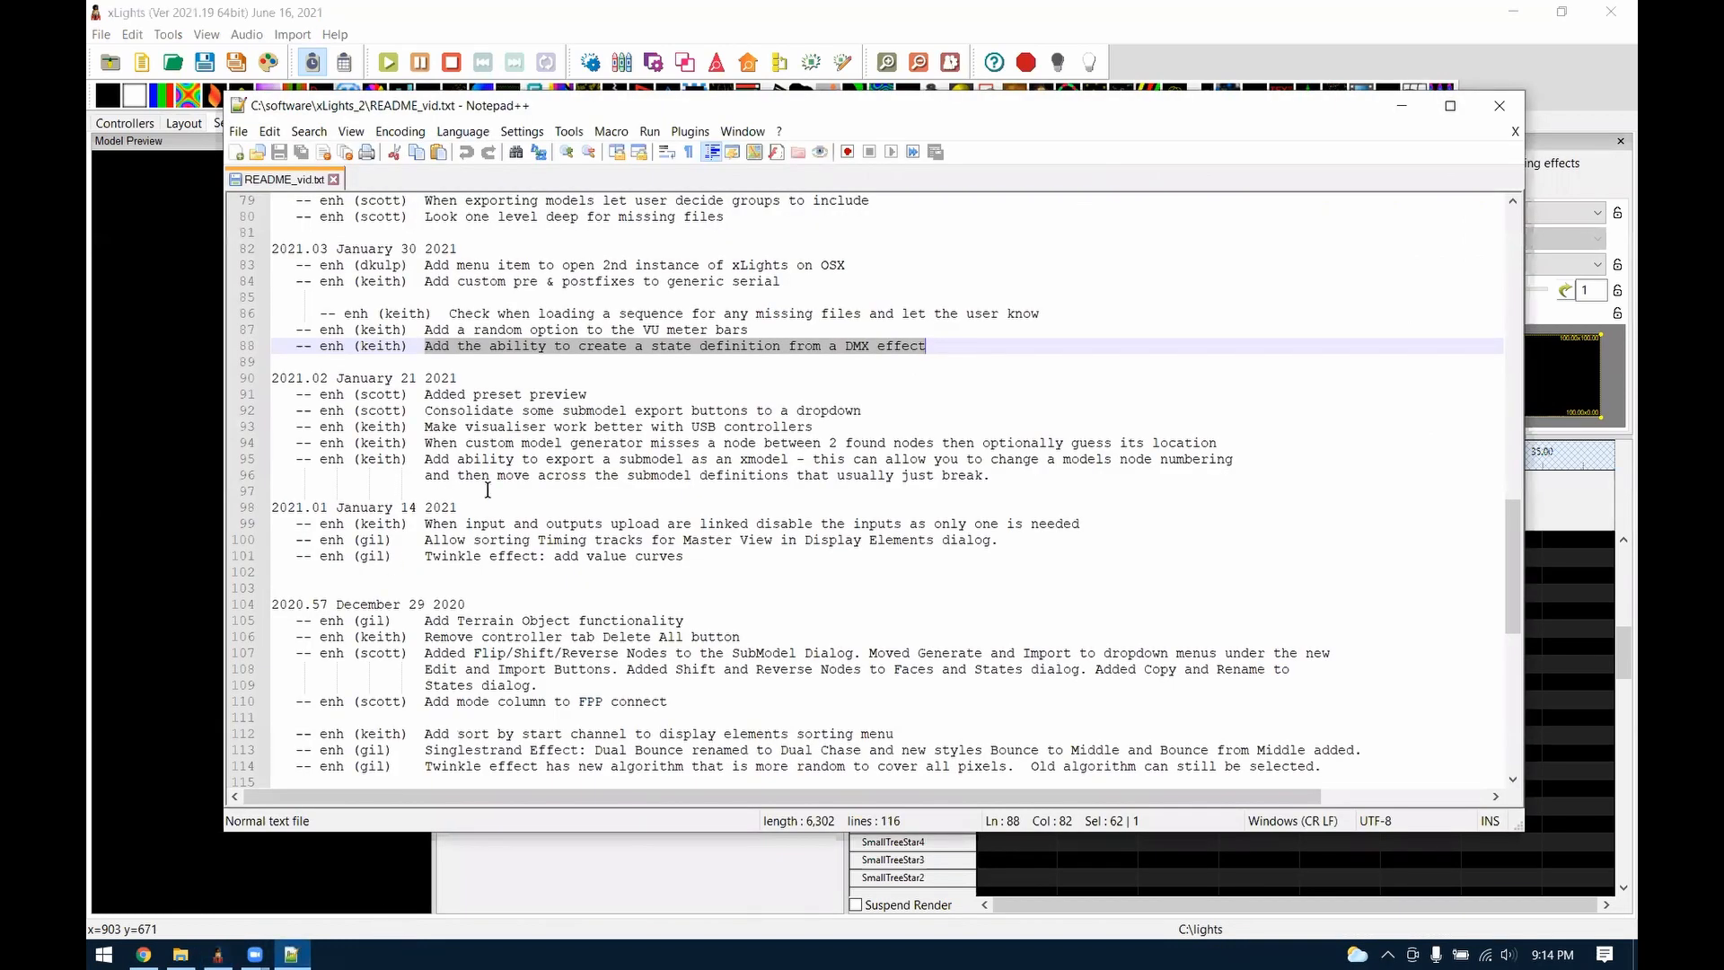
scroll(537, 446, "up", 4)
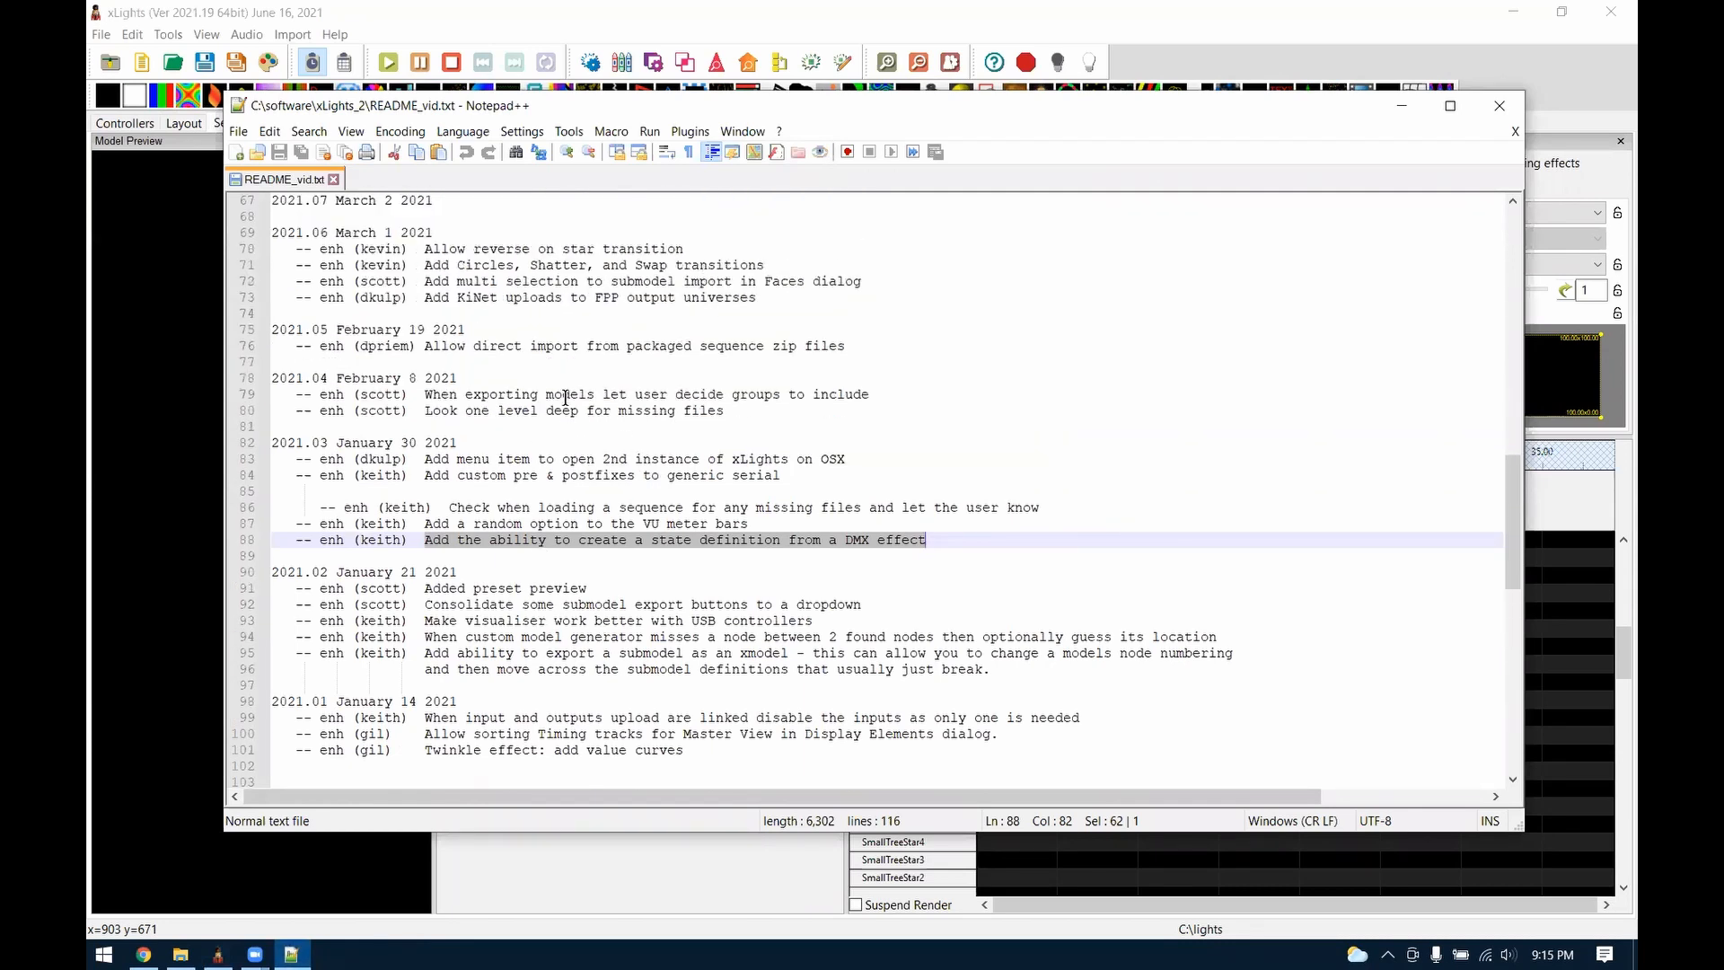
left_click_drag(423, 394, 859, 399)
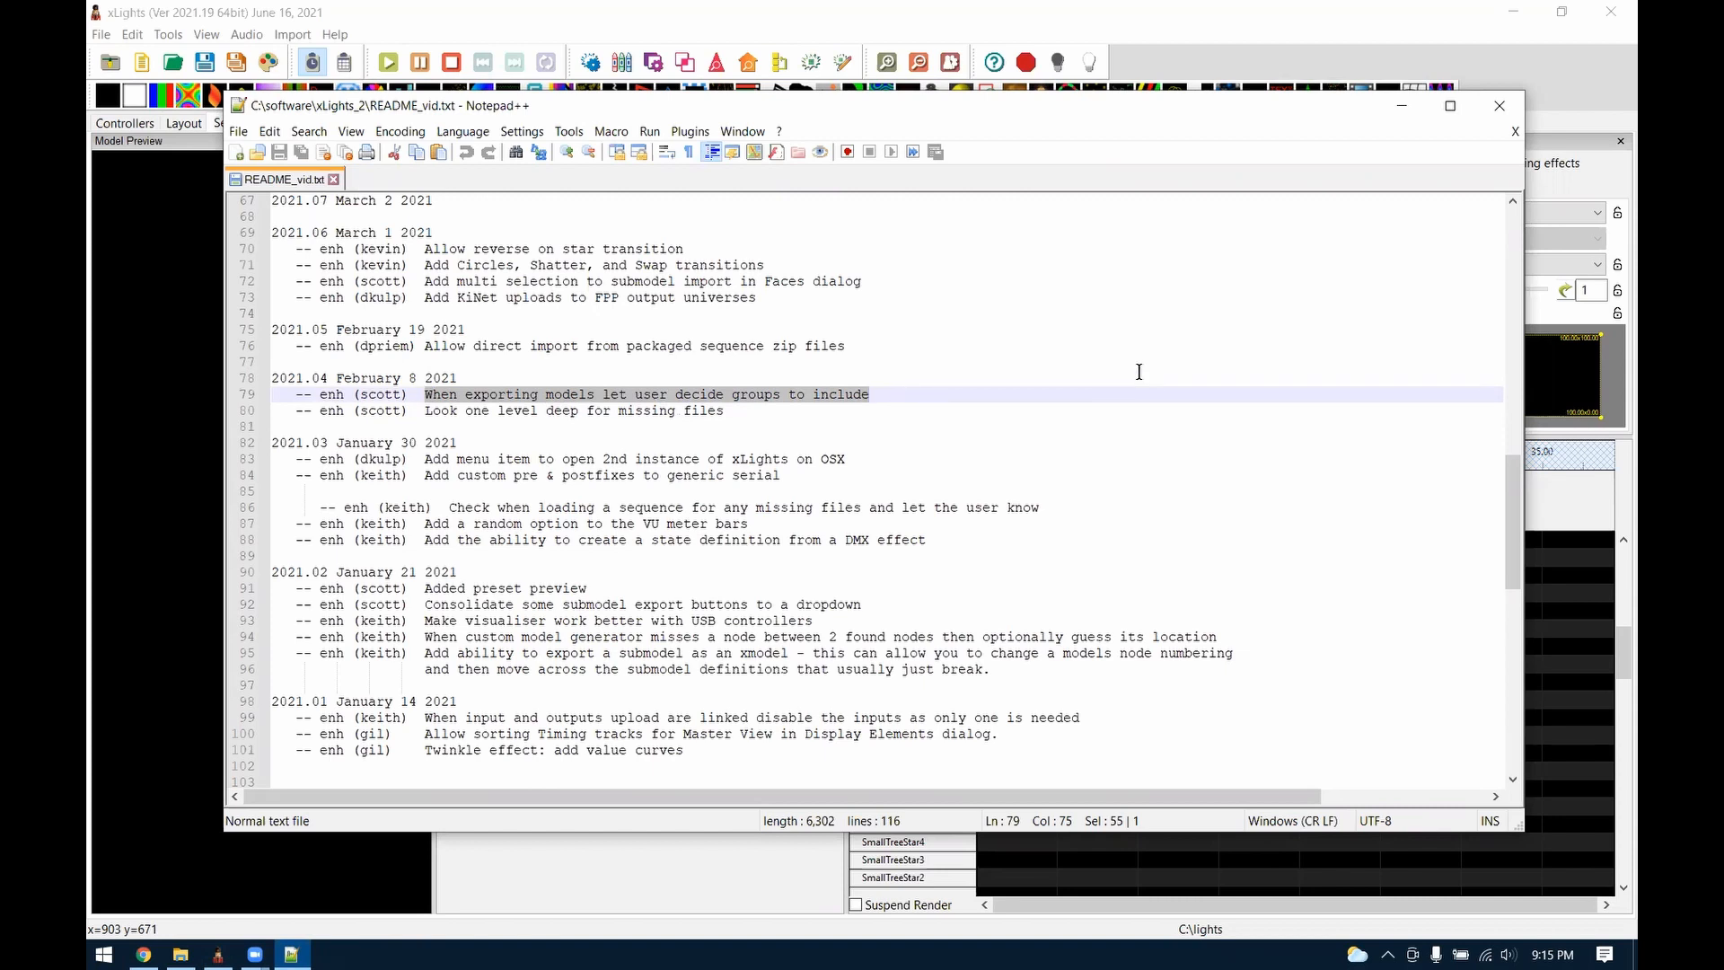
Back in the xLights layout, export the R2D2 model as R2D22.xmodel into the C:\lights\Models folder
left_click(1398, 108)
left_click(182, 123)
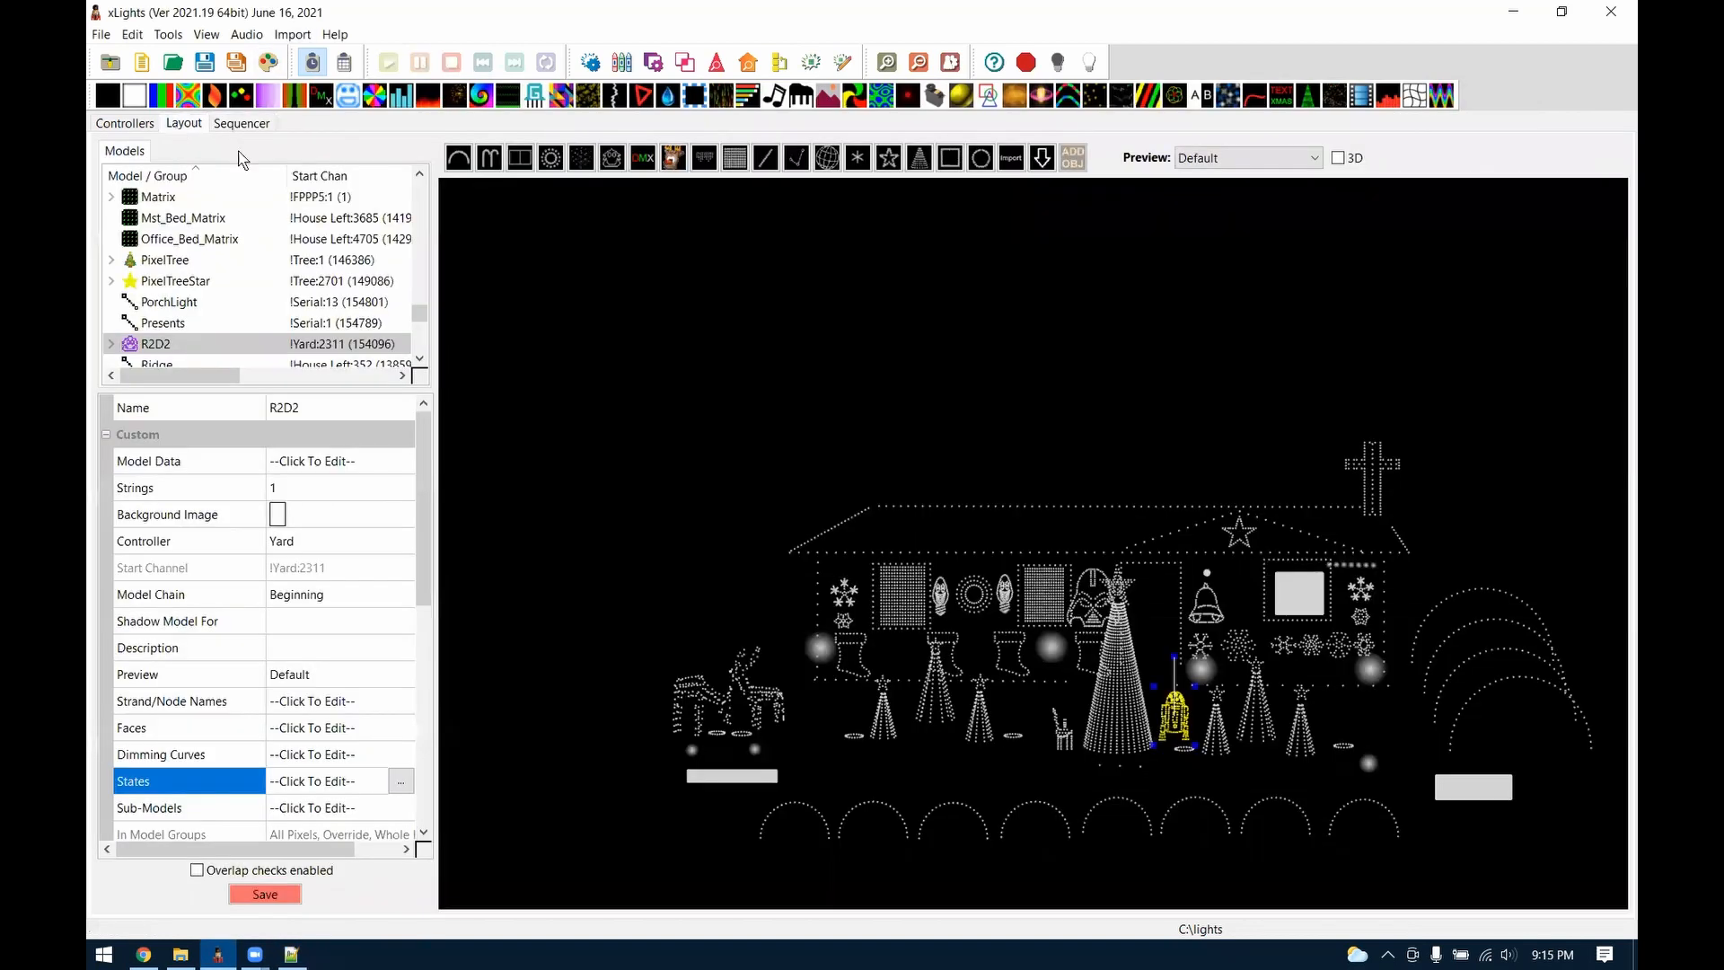
right_click(1181, 726)
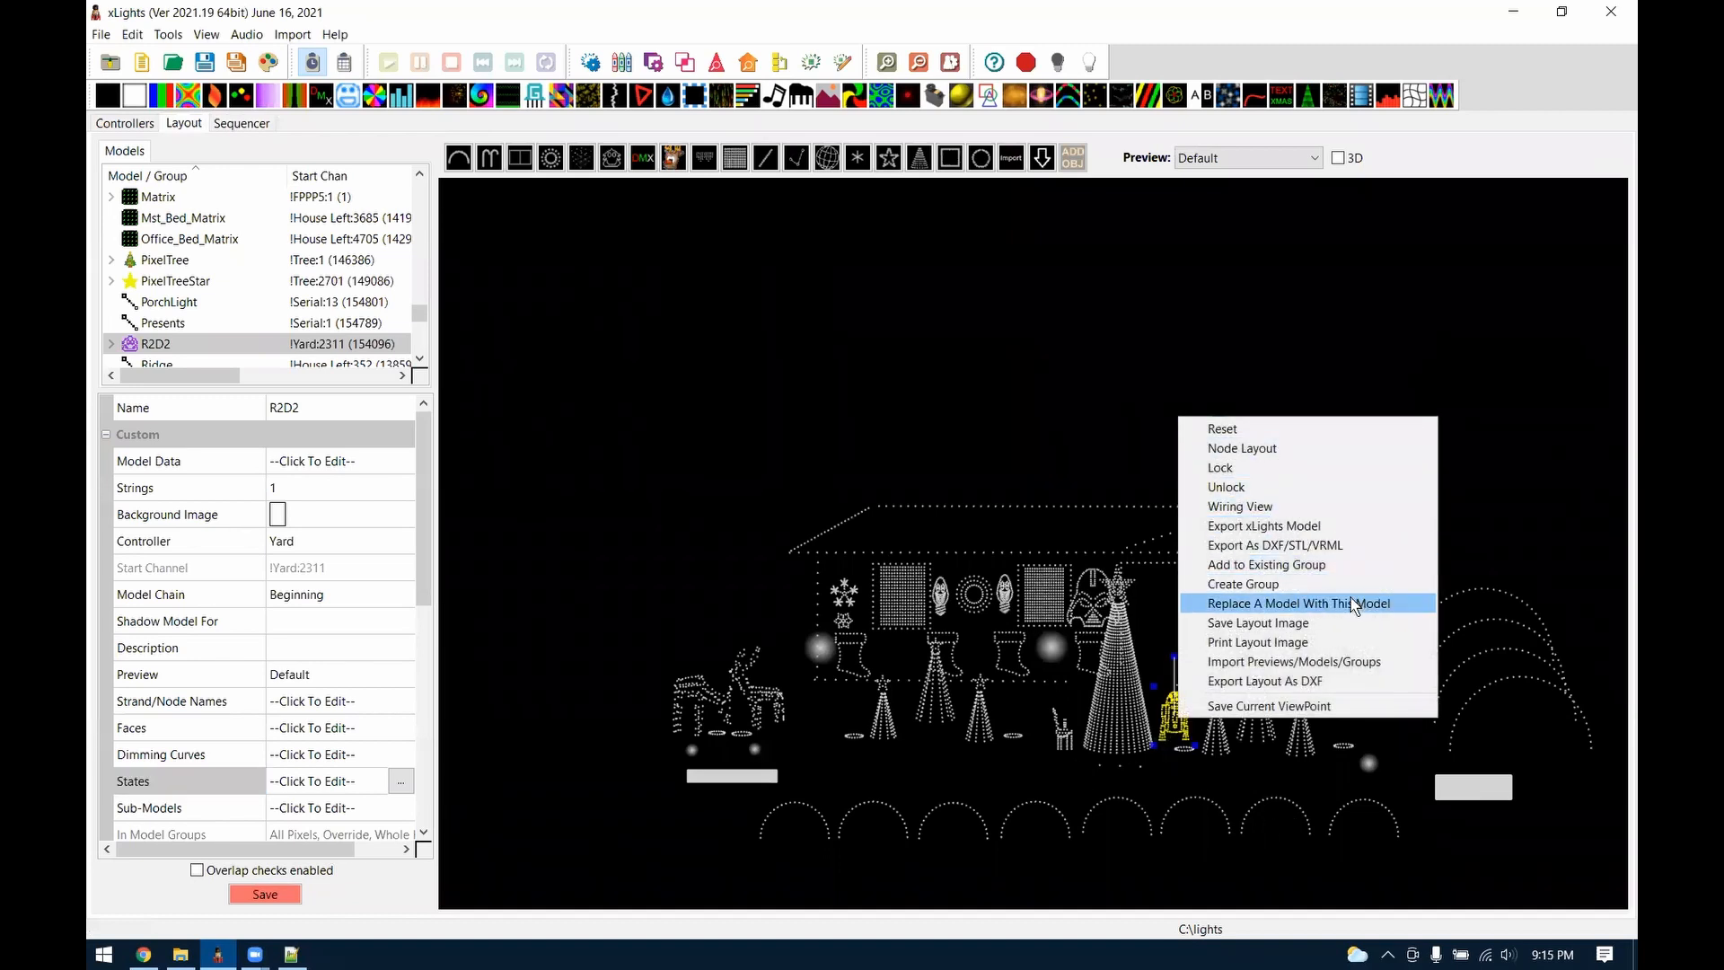
left_click(1338, 531)
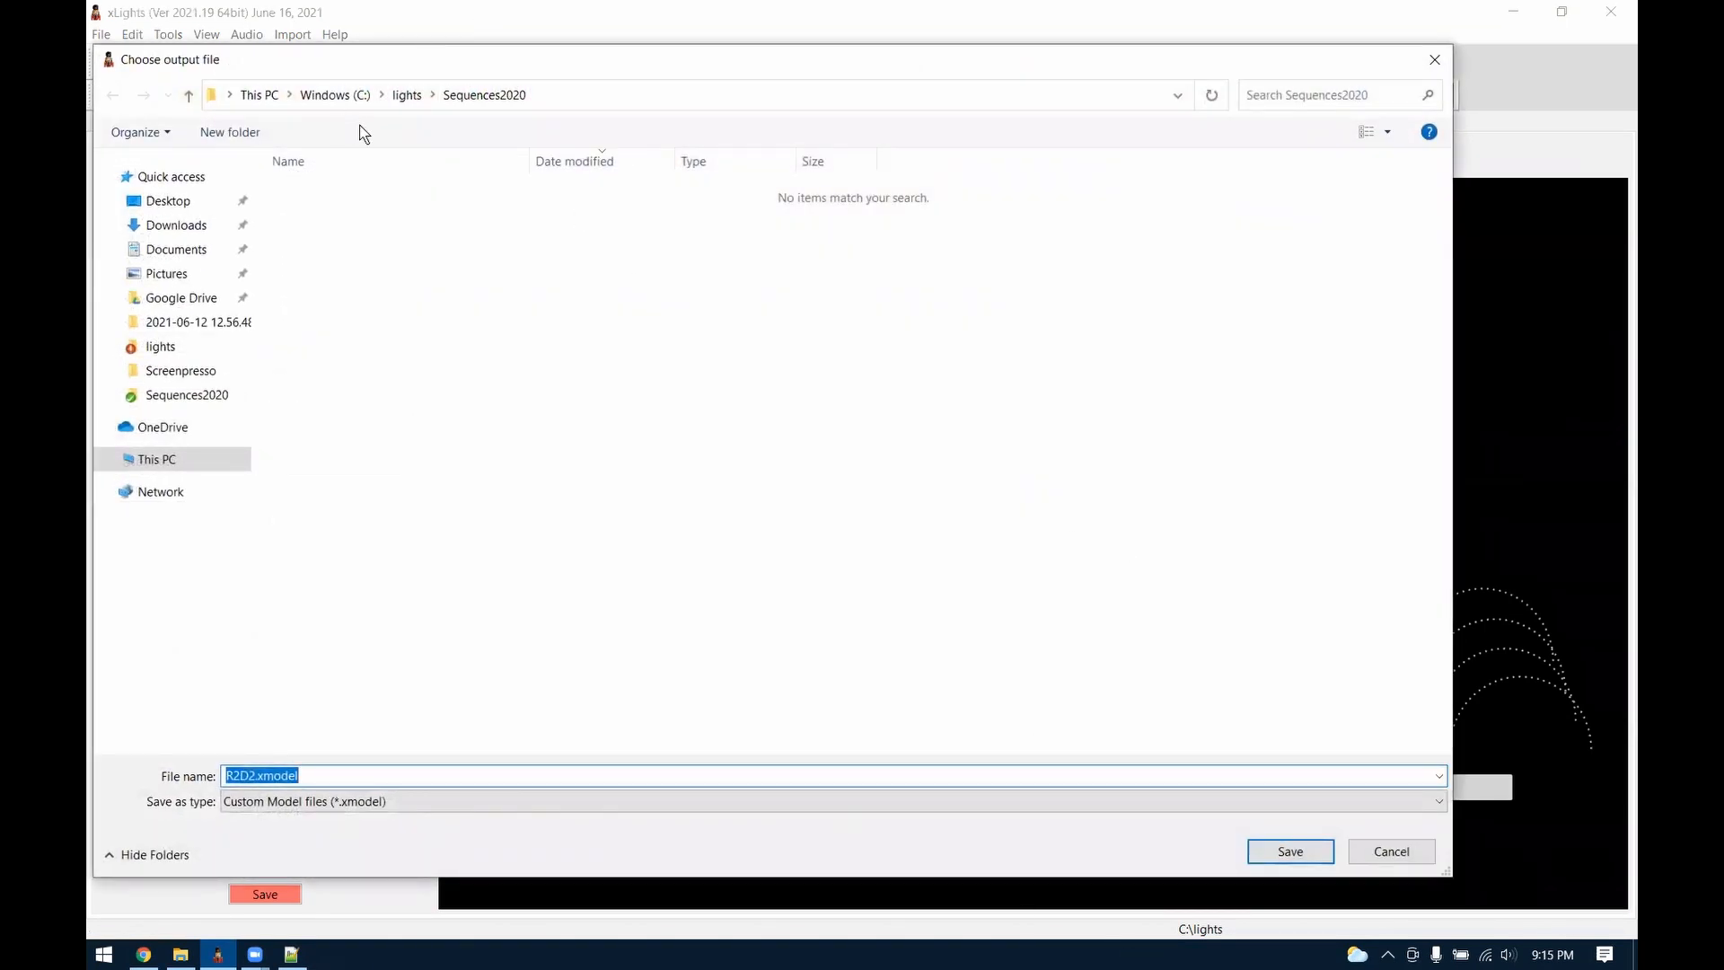
left_click(414, 96)
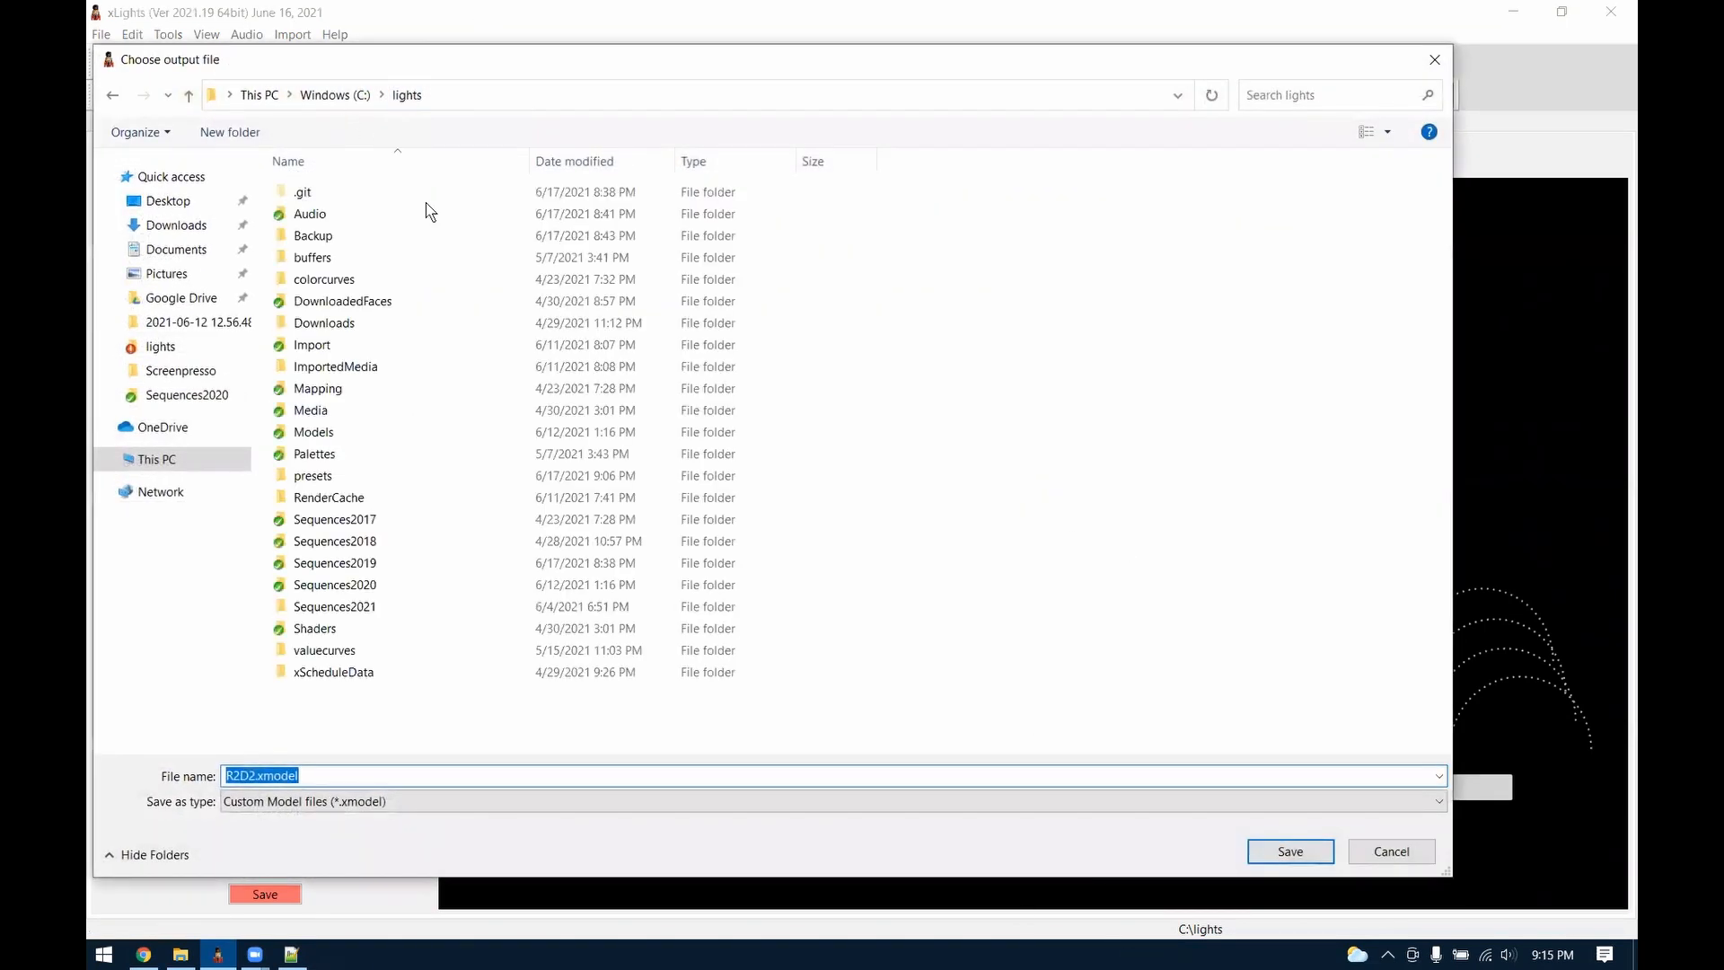
double_click(323, 432)
left_click(256, 773)
left_click(256, 772)
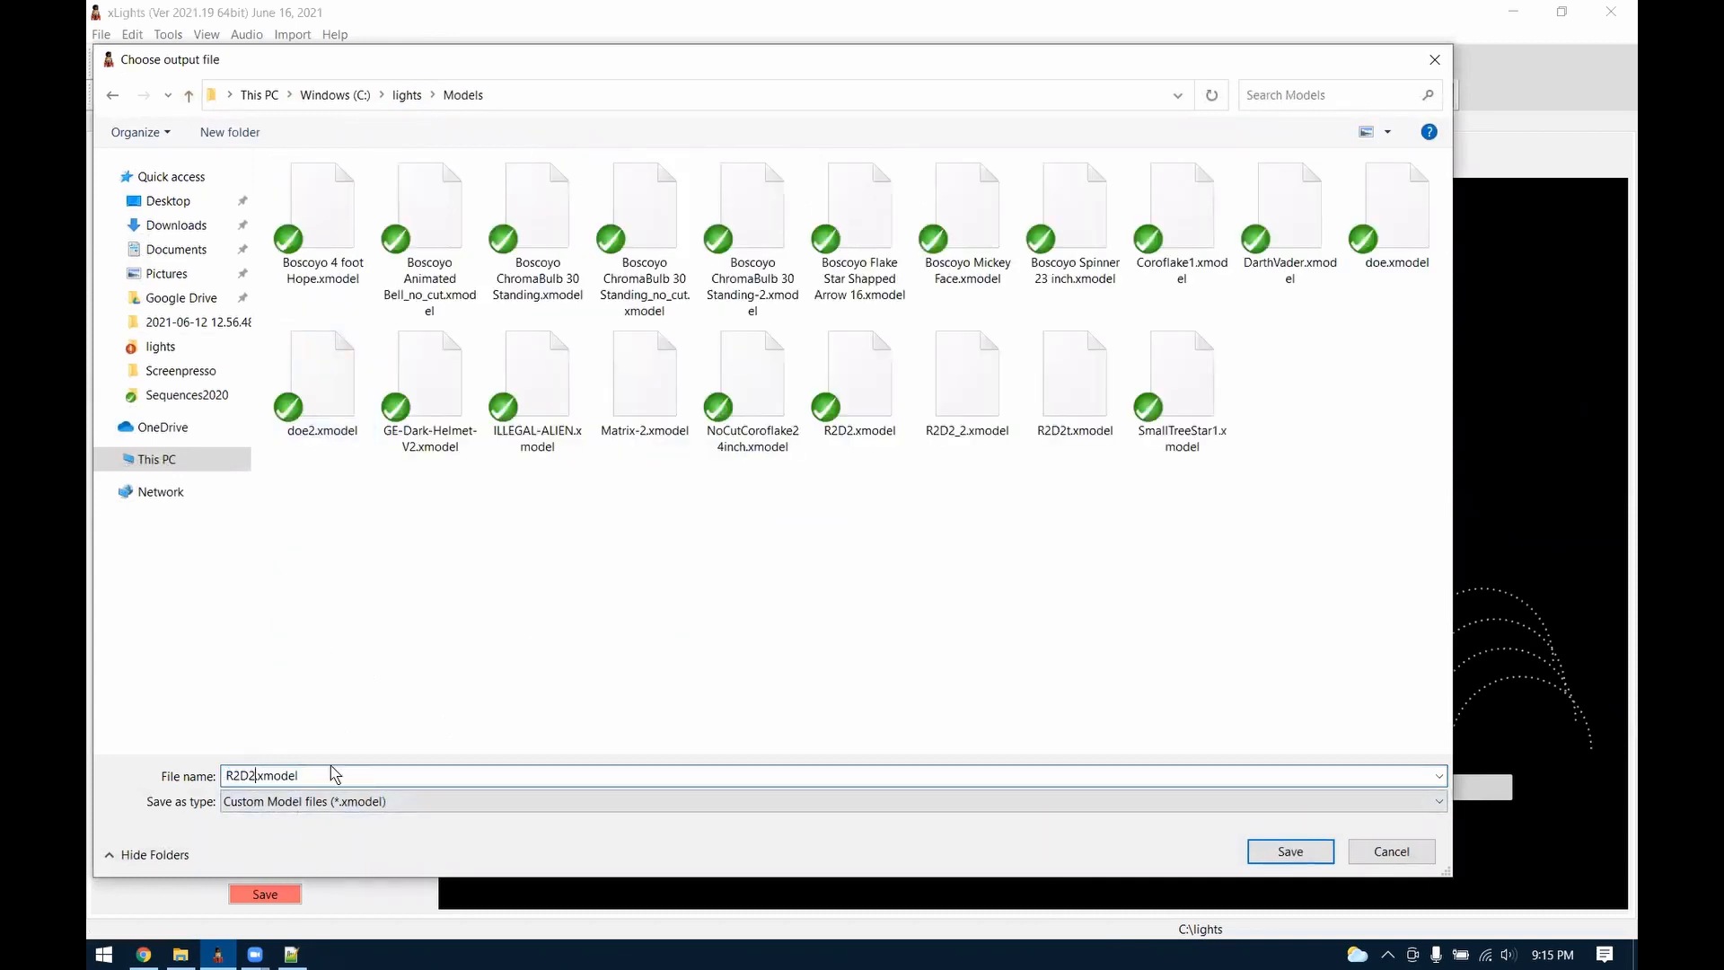
type("2")
left_click(1306, 853)
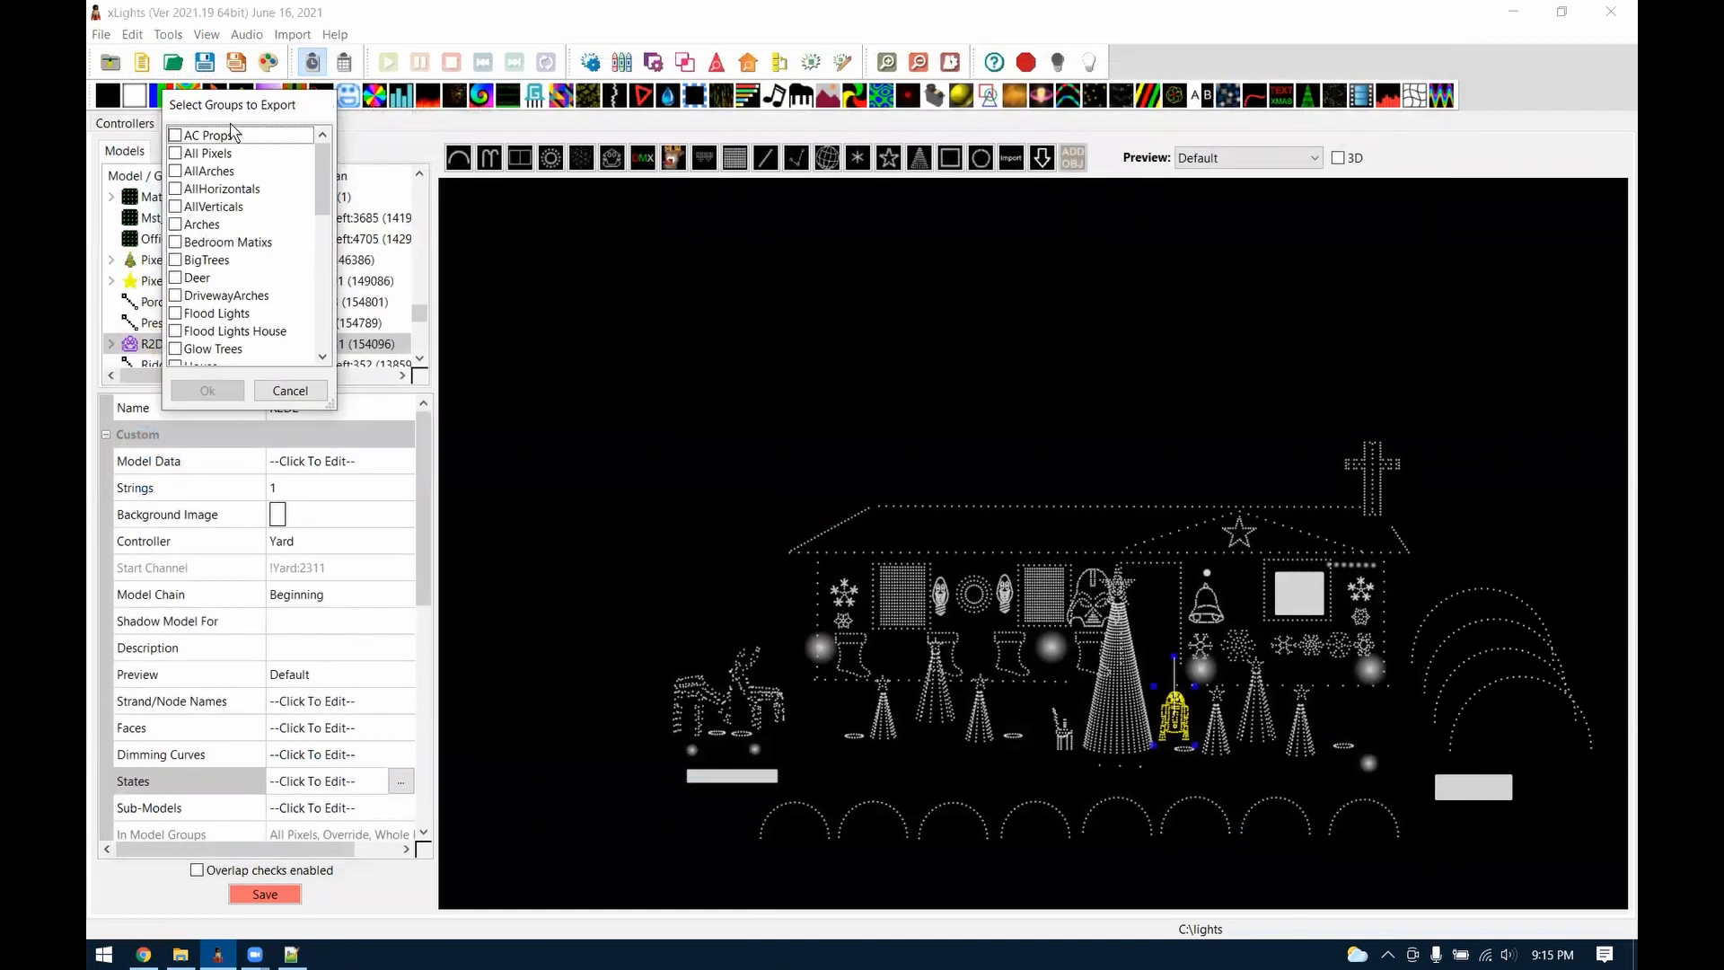
Include the Arches, Bedroom Matixs and BigTrees groups in the model export and confirm the selection
left_click_drag(754, 359, 777, 333)
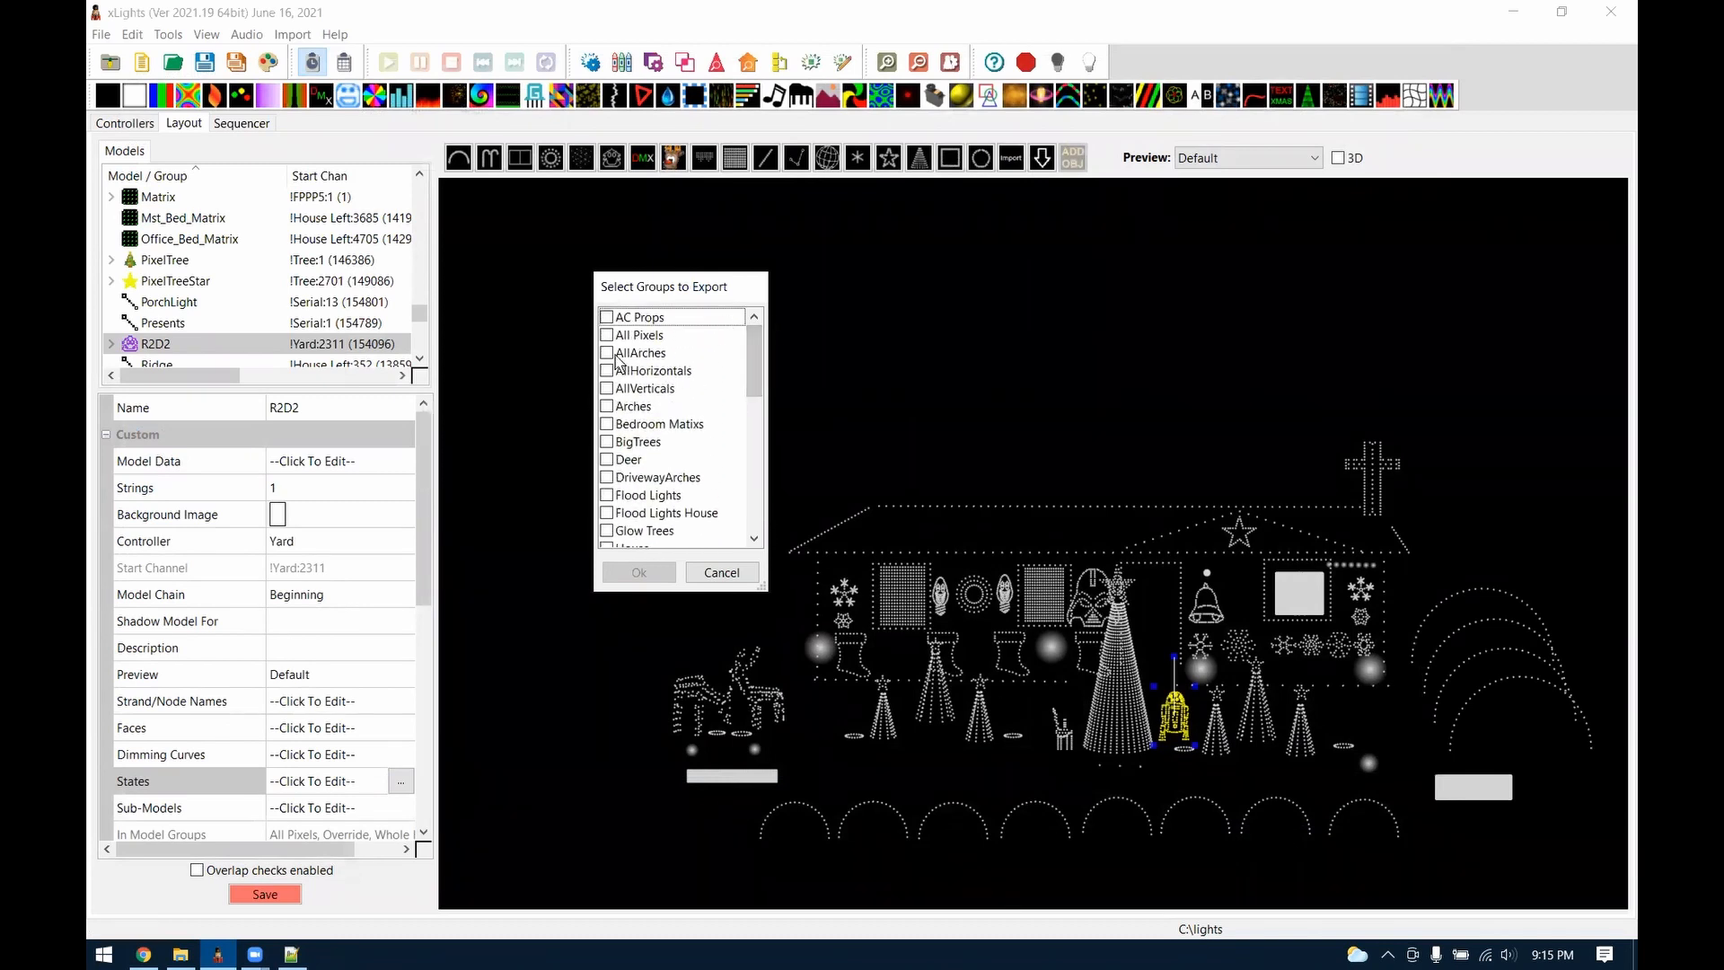
left_click(606, 423)
left_click(606, 442)
right_click(610, 419)
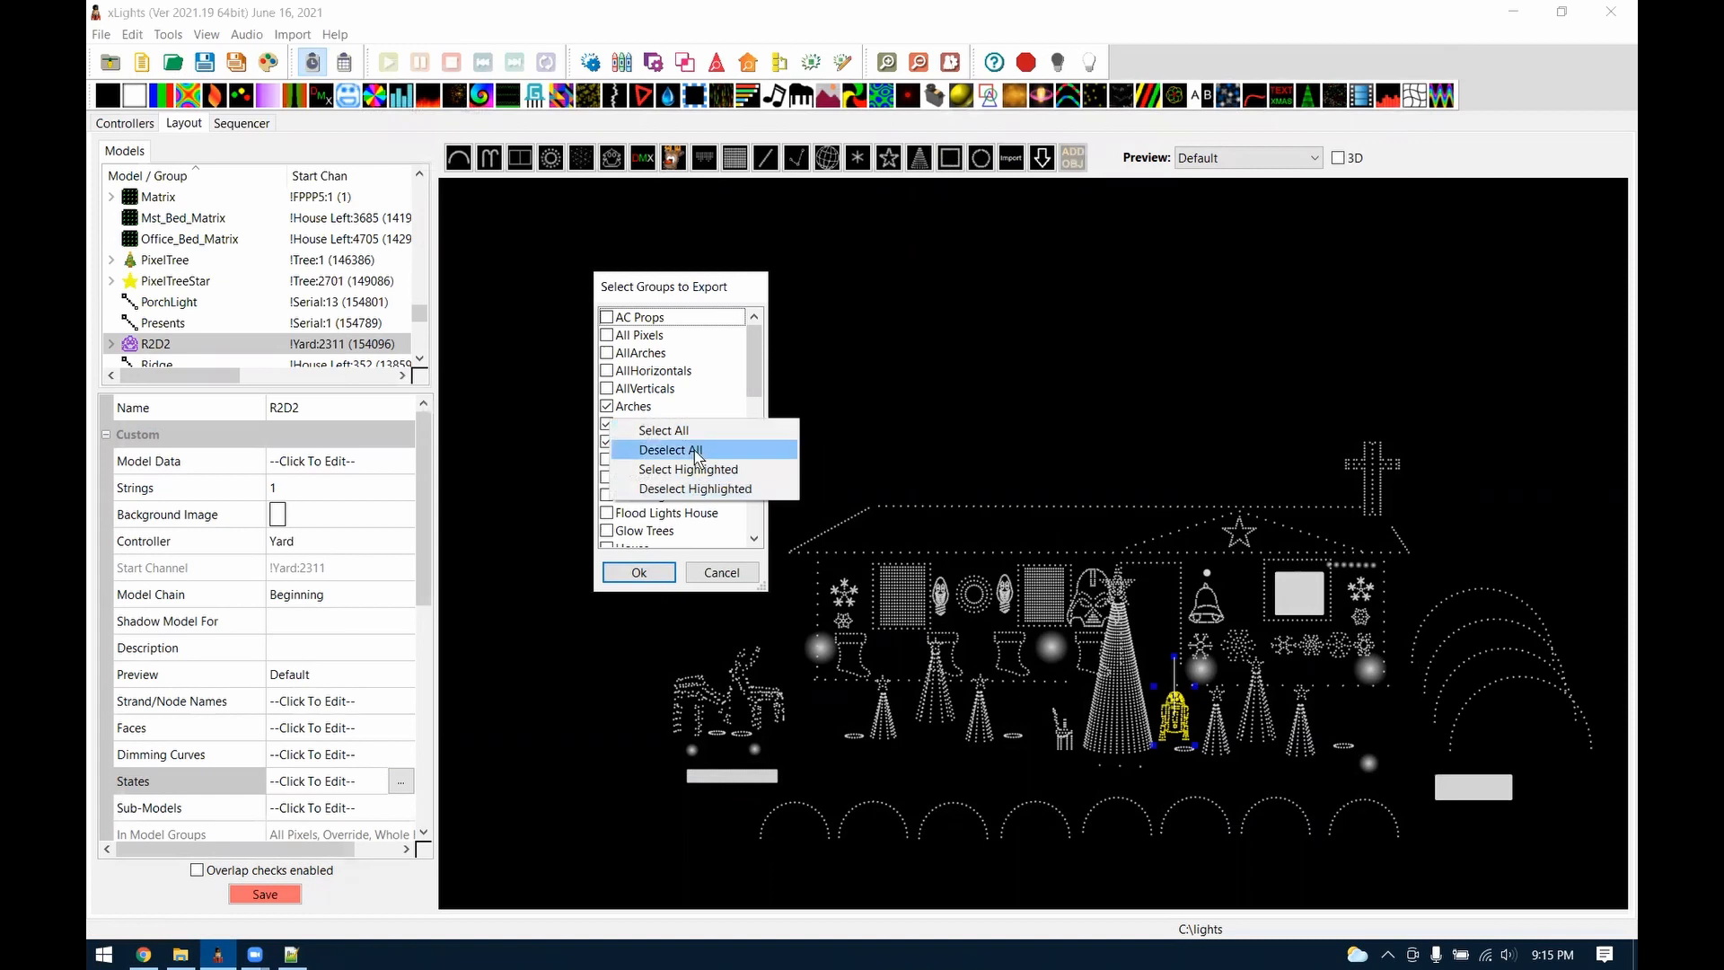
left_click(691, 353)
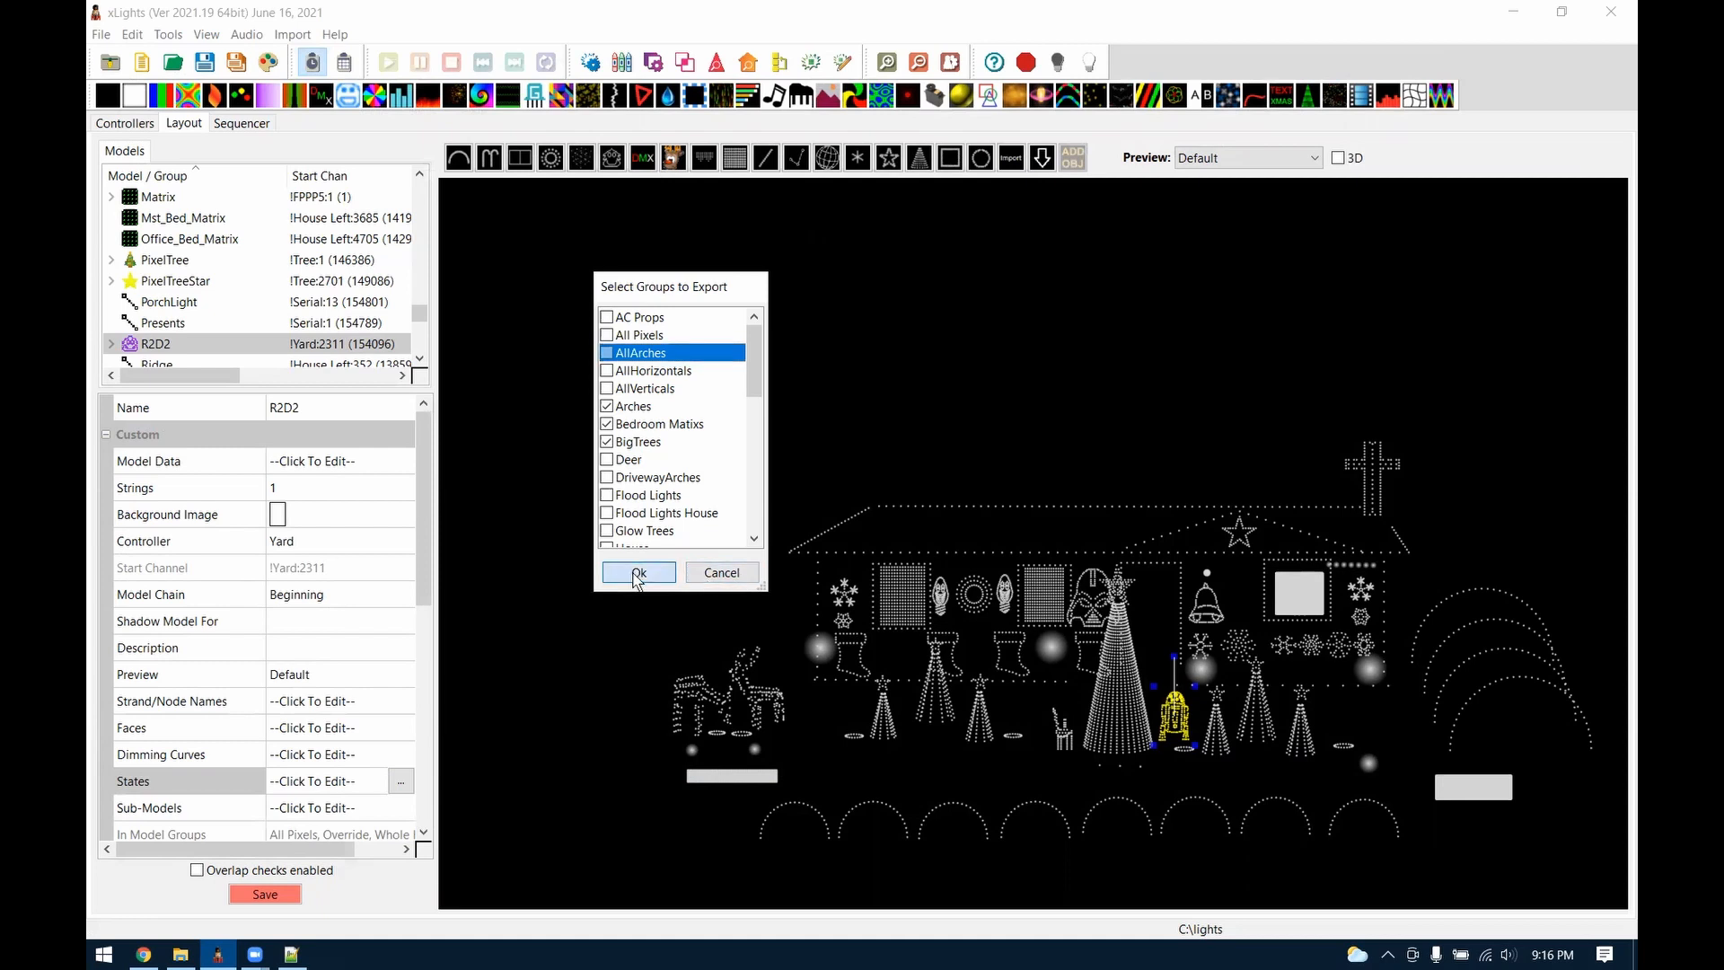
left_click(654, 579)
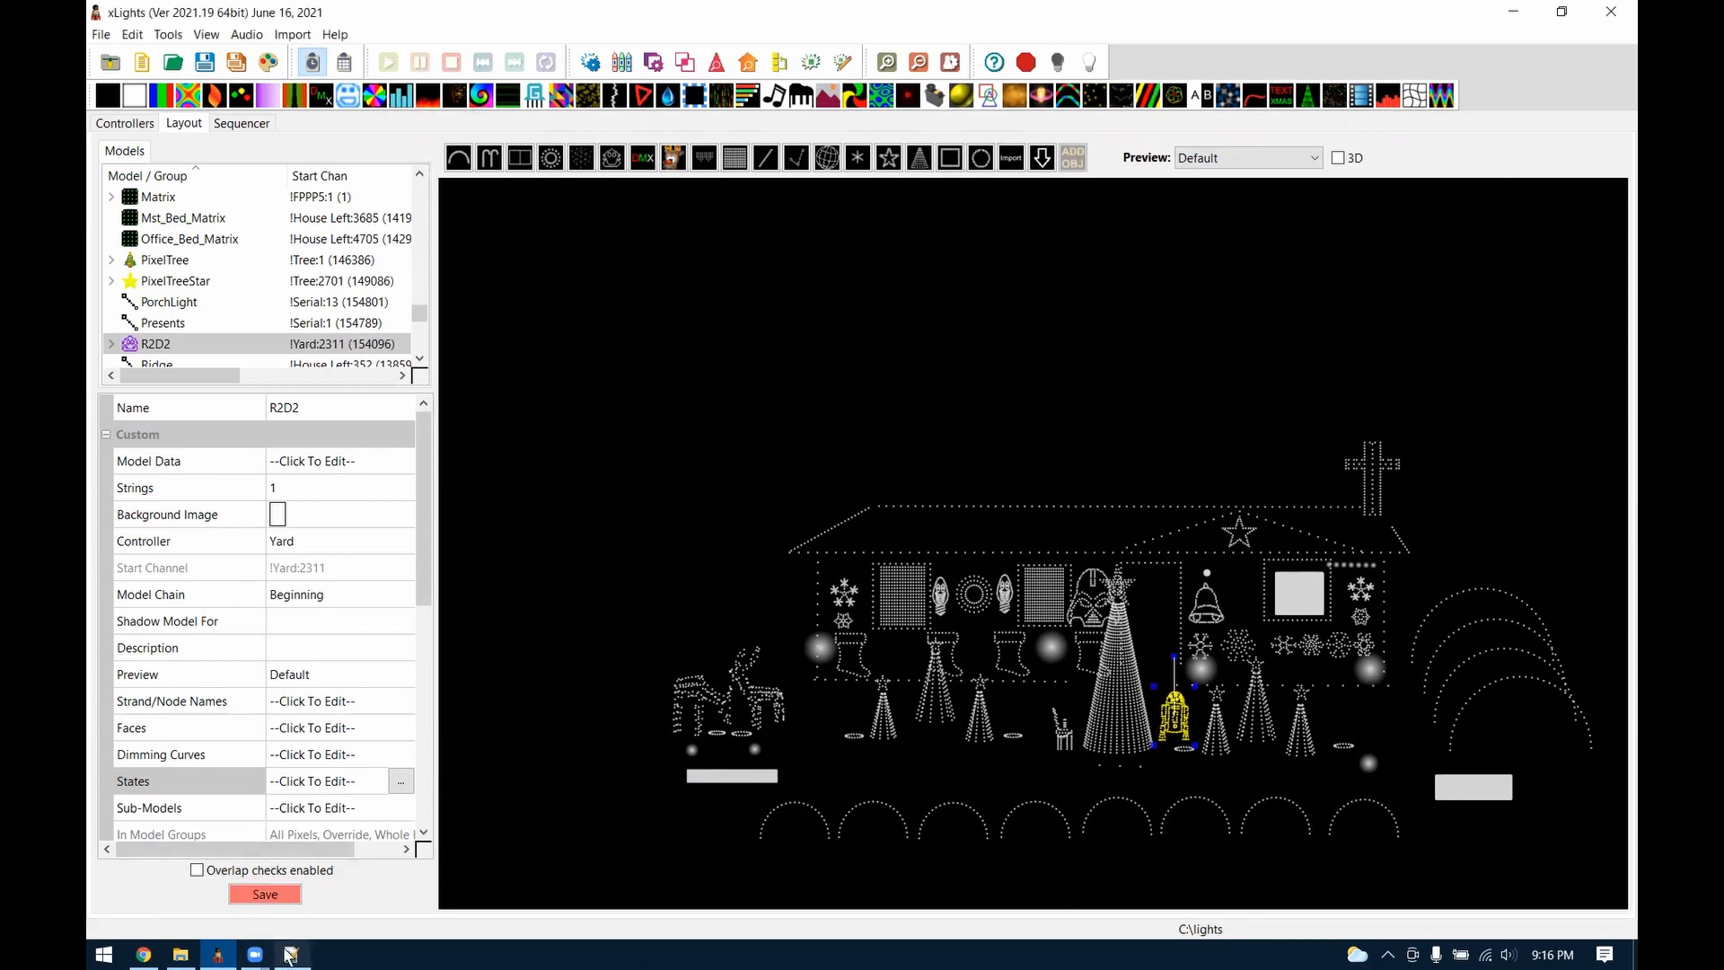
Open the C:\lights\Models folder in a new File Explorer window and locate the exported R2D22.xmodel file
left_click(193, 951)
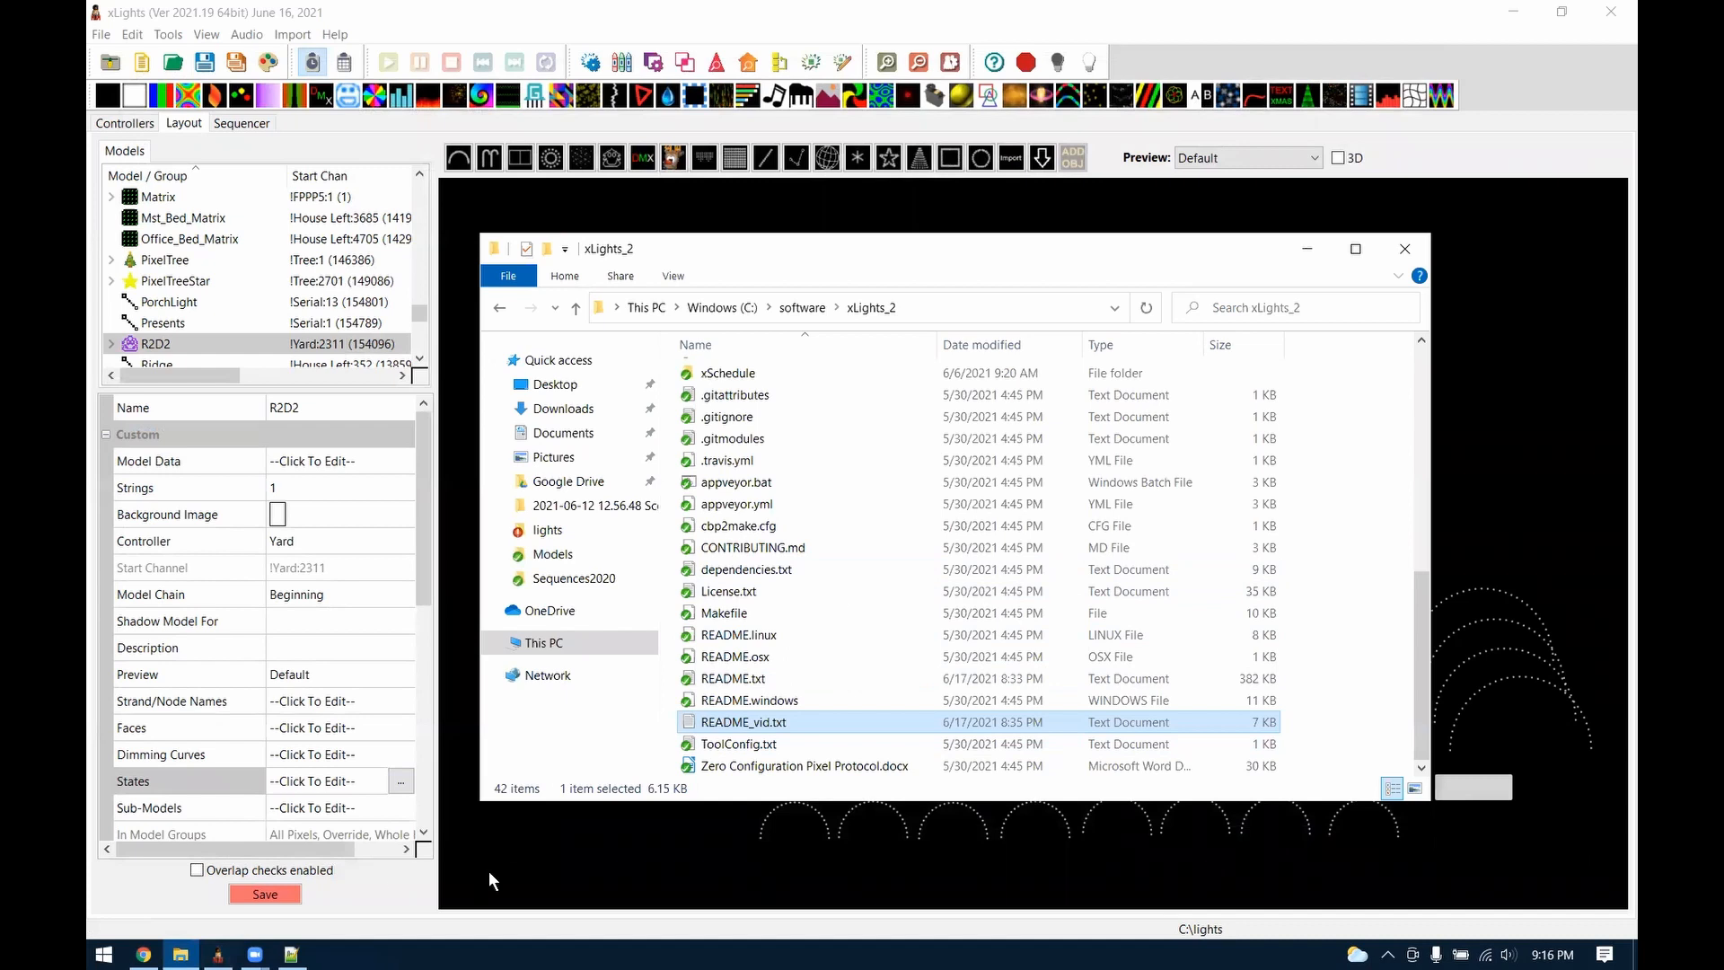
left_click(291, 954)
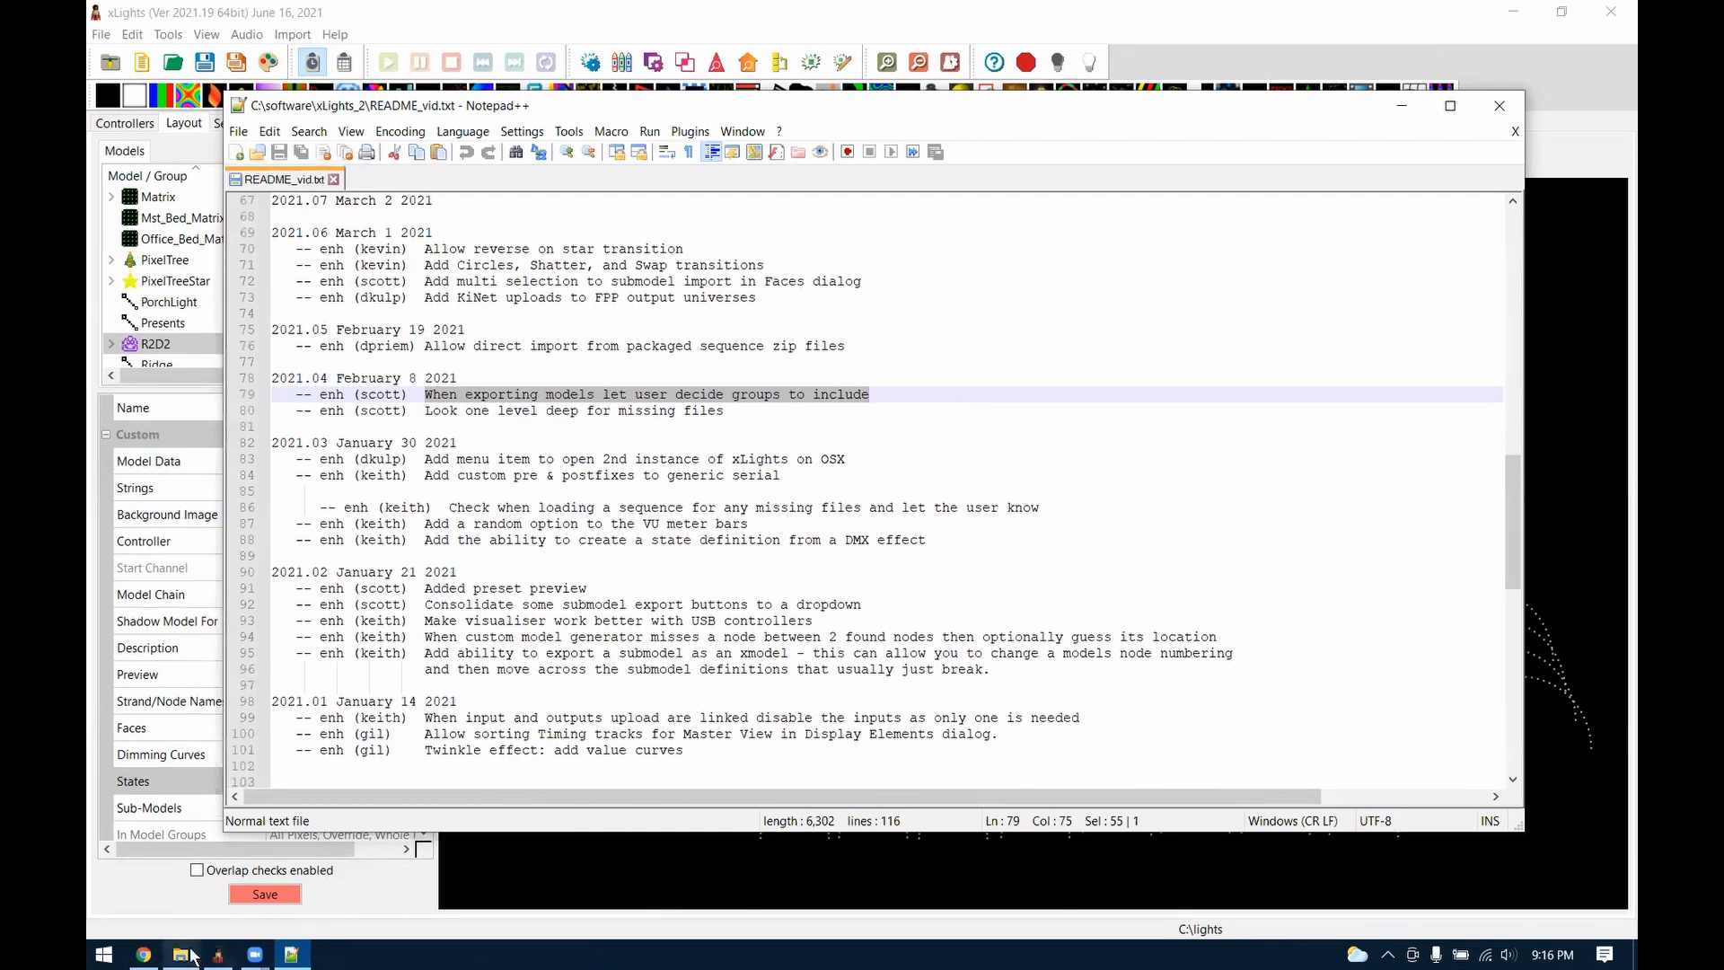
left_click(193, 866)
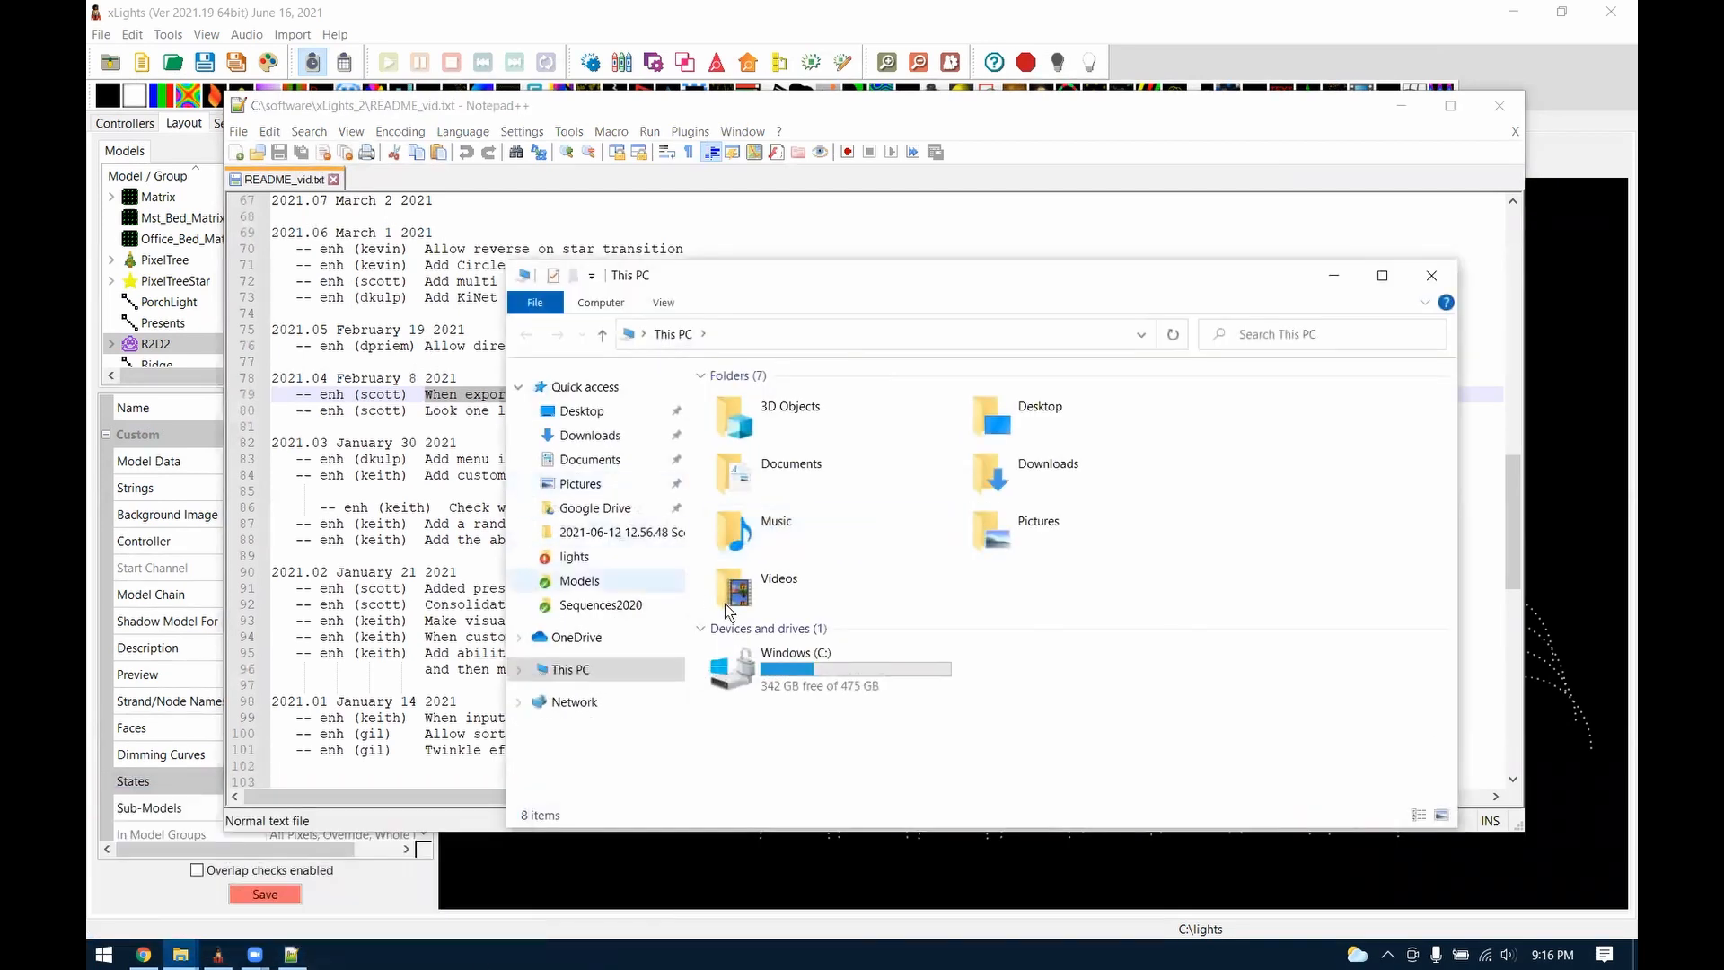
double_click(797, 662)
double_click(790, 468)
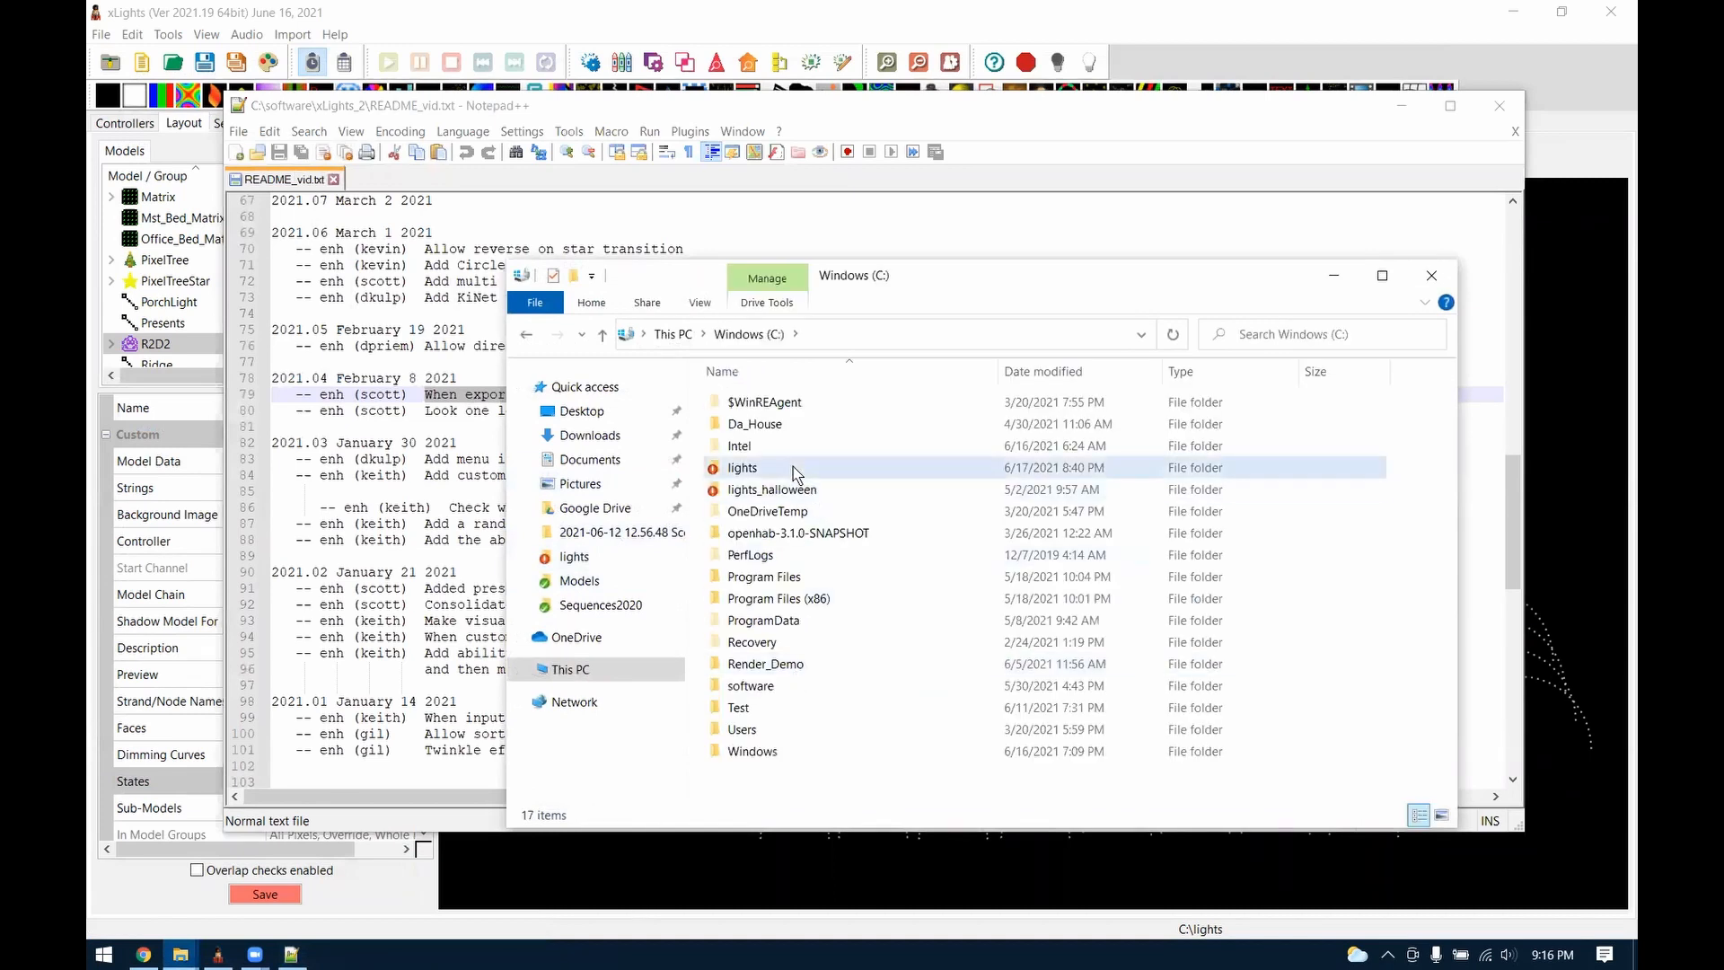
scroll(788, 704, "down", 1)
double_click(748, 596)
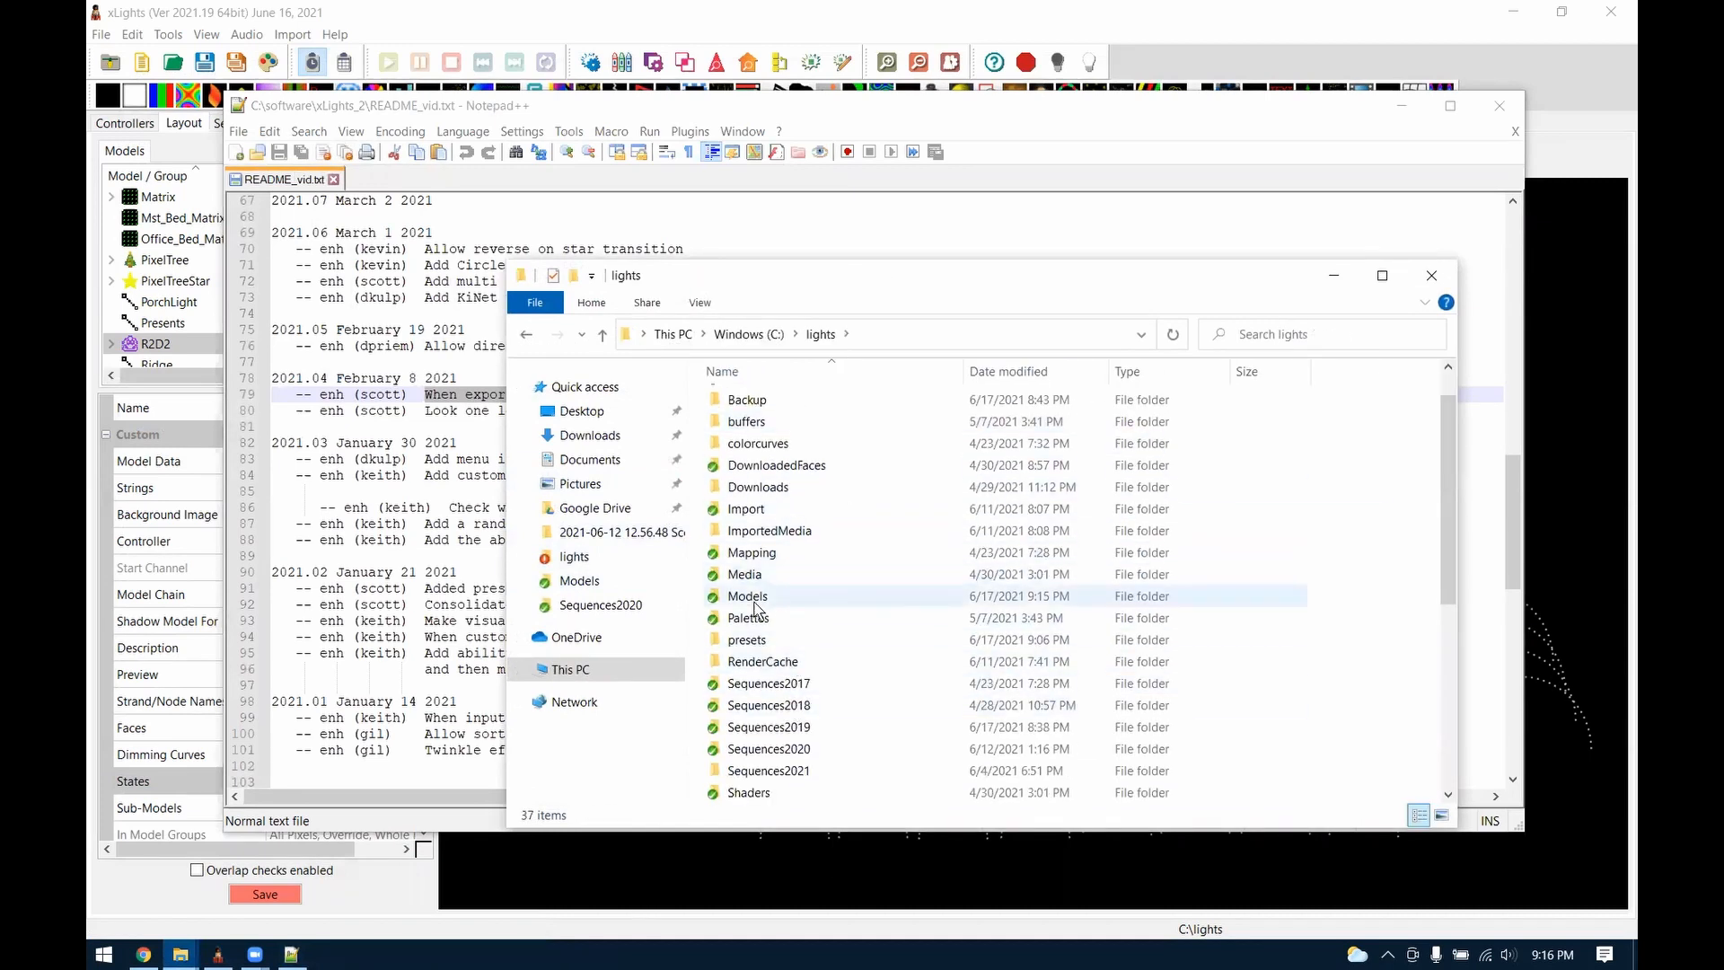
scroll(1214, 759, "down", 1)
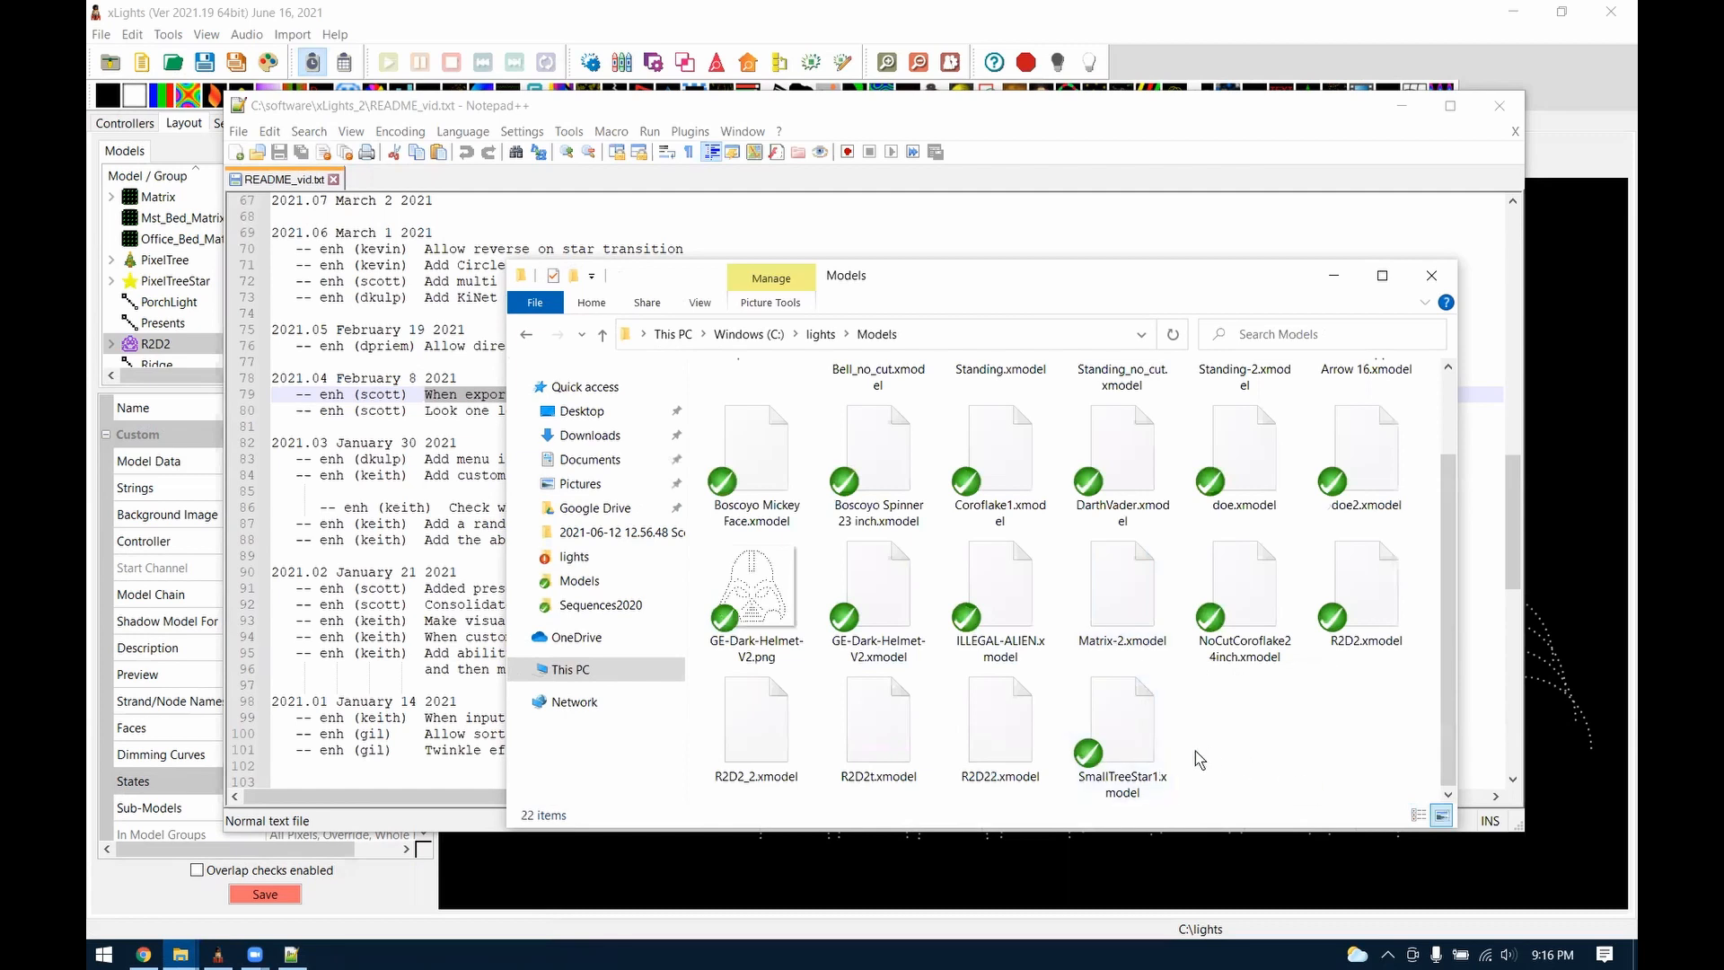
scroll(1198, 759, "up", 1)
scroll(1364, 635, "down", 1)
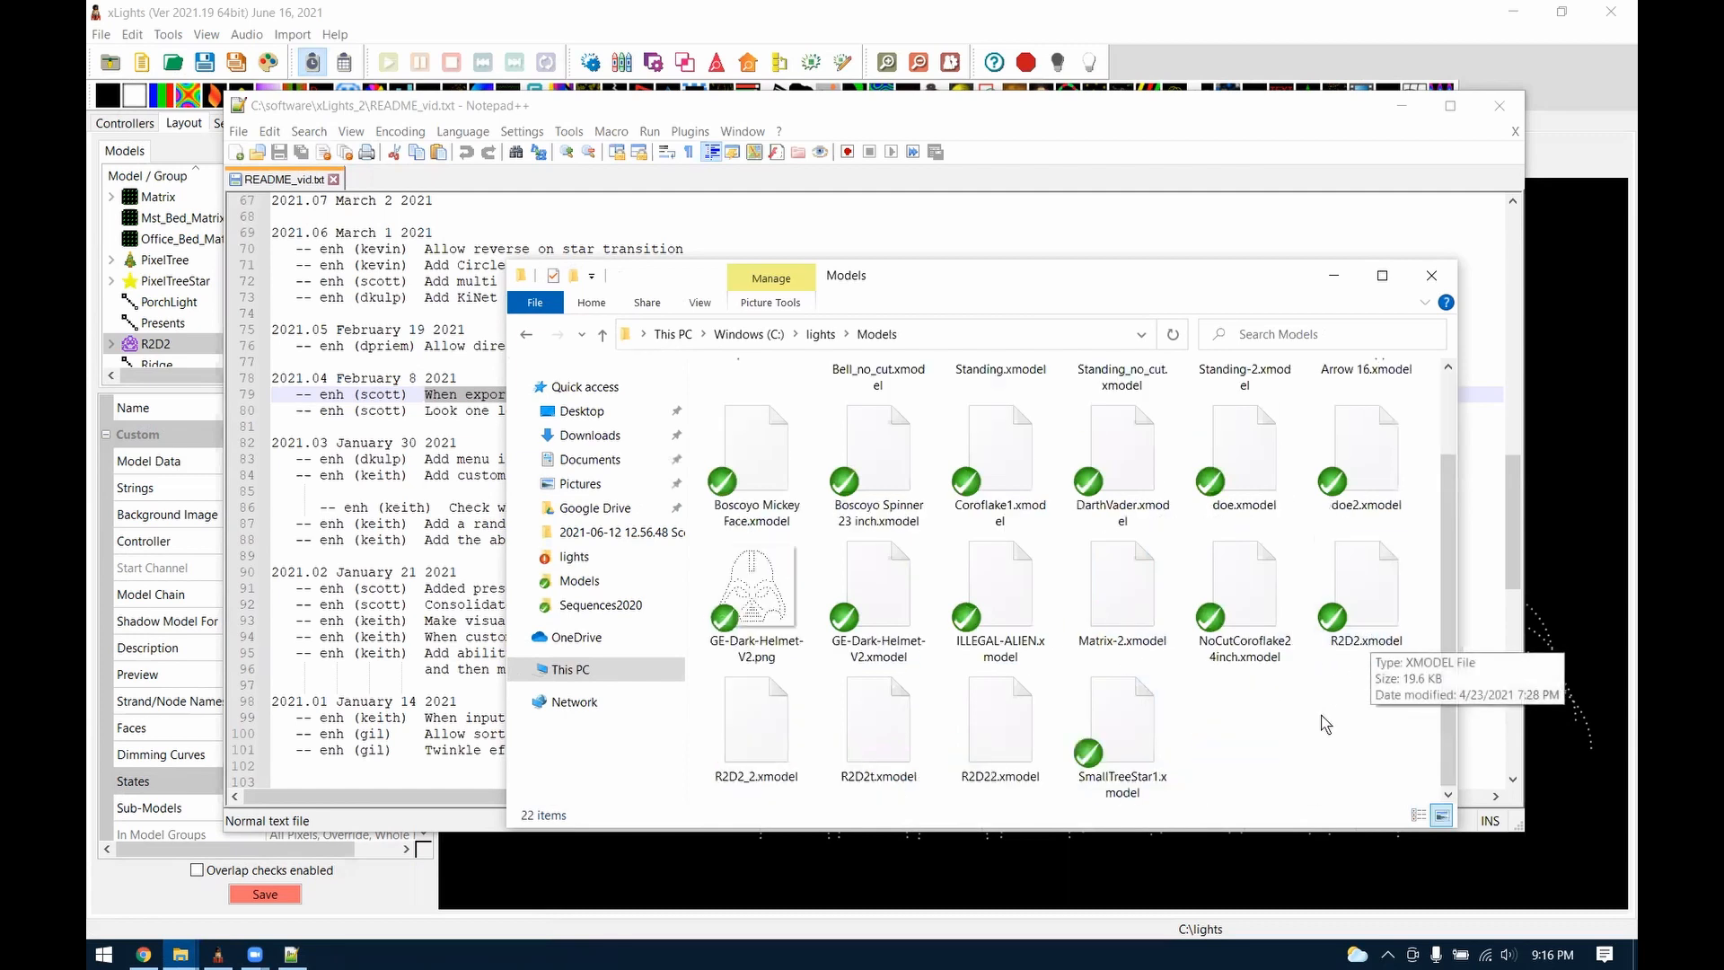
Open R2D2_2.xmodel from the Models folder in Notepad++ and highlight the modelGroup tag of the SnowFlake Spokes group
right_click(768, 728)
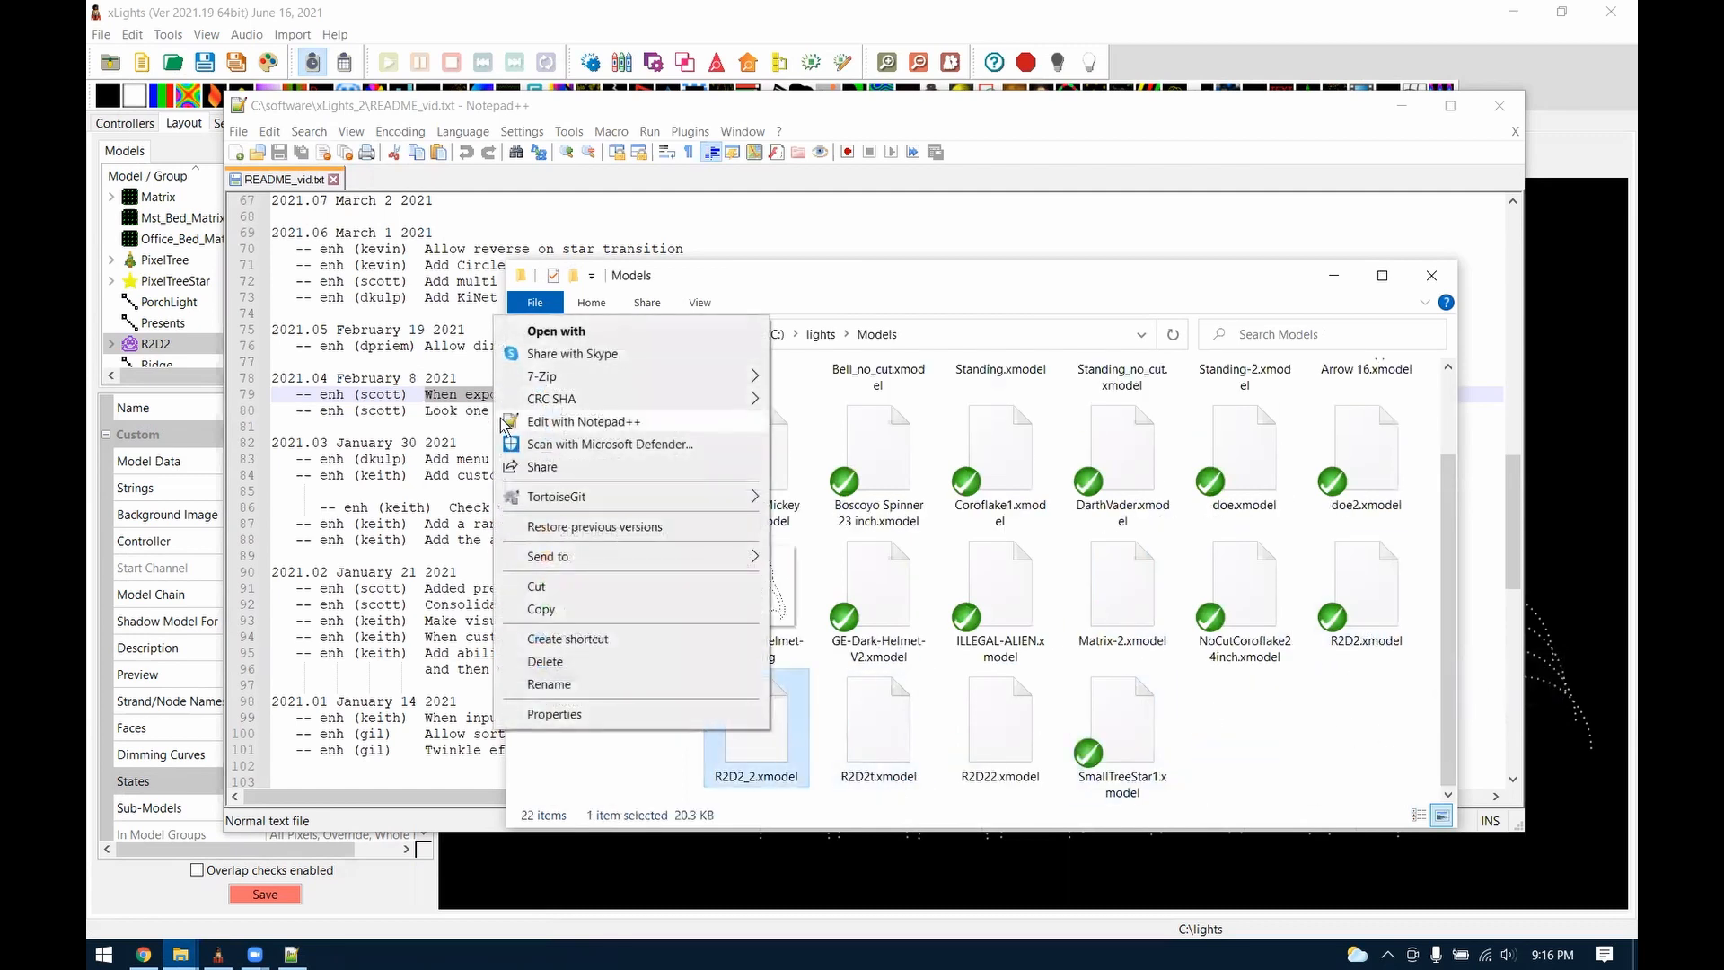
left_click(628, 421)
left_click(1102, 415)
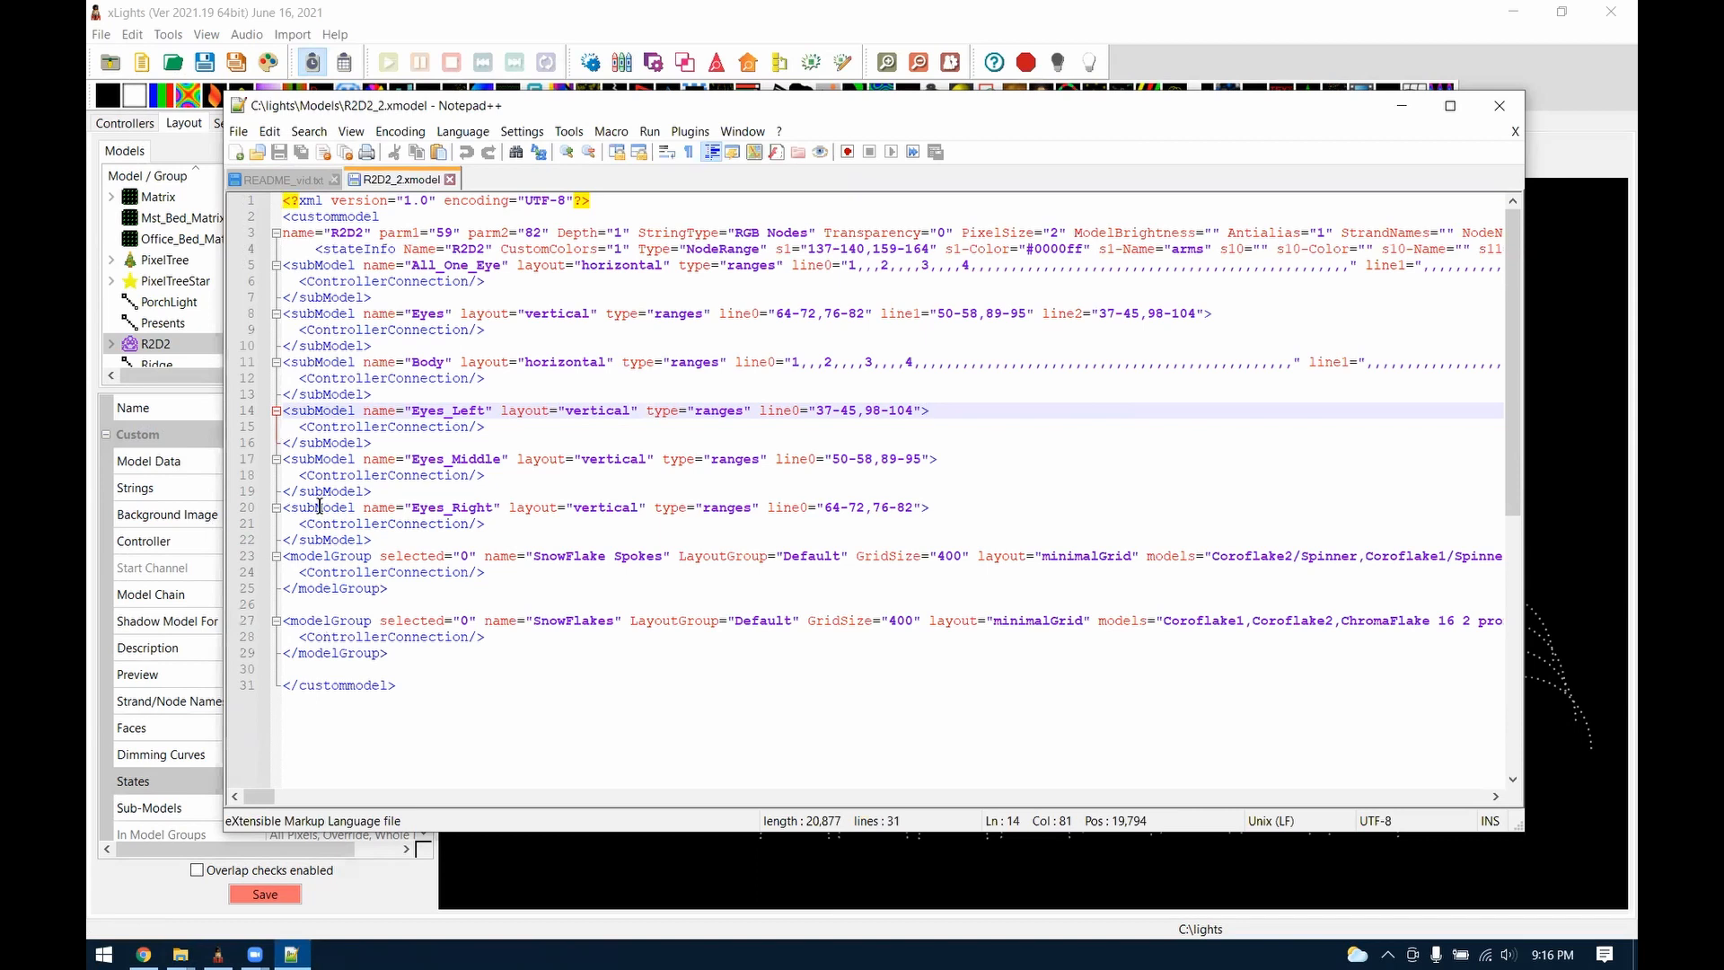
double_click(326, 556)
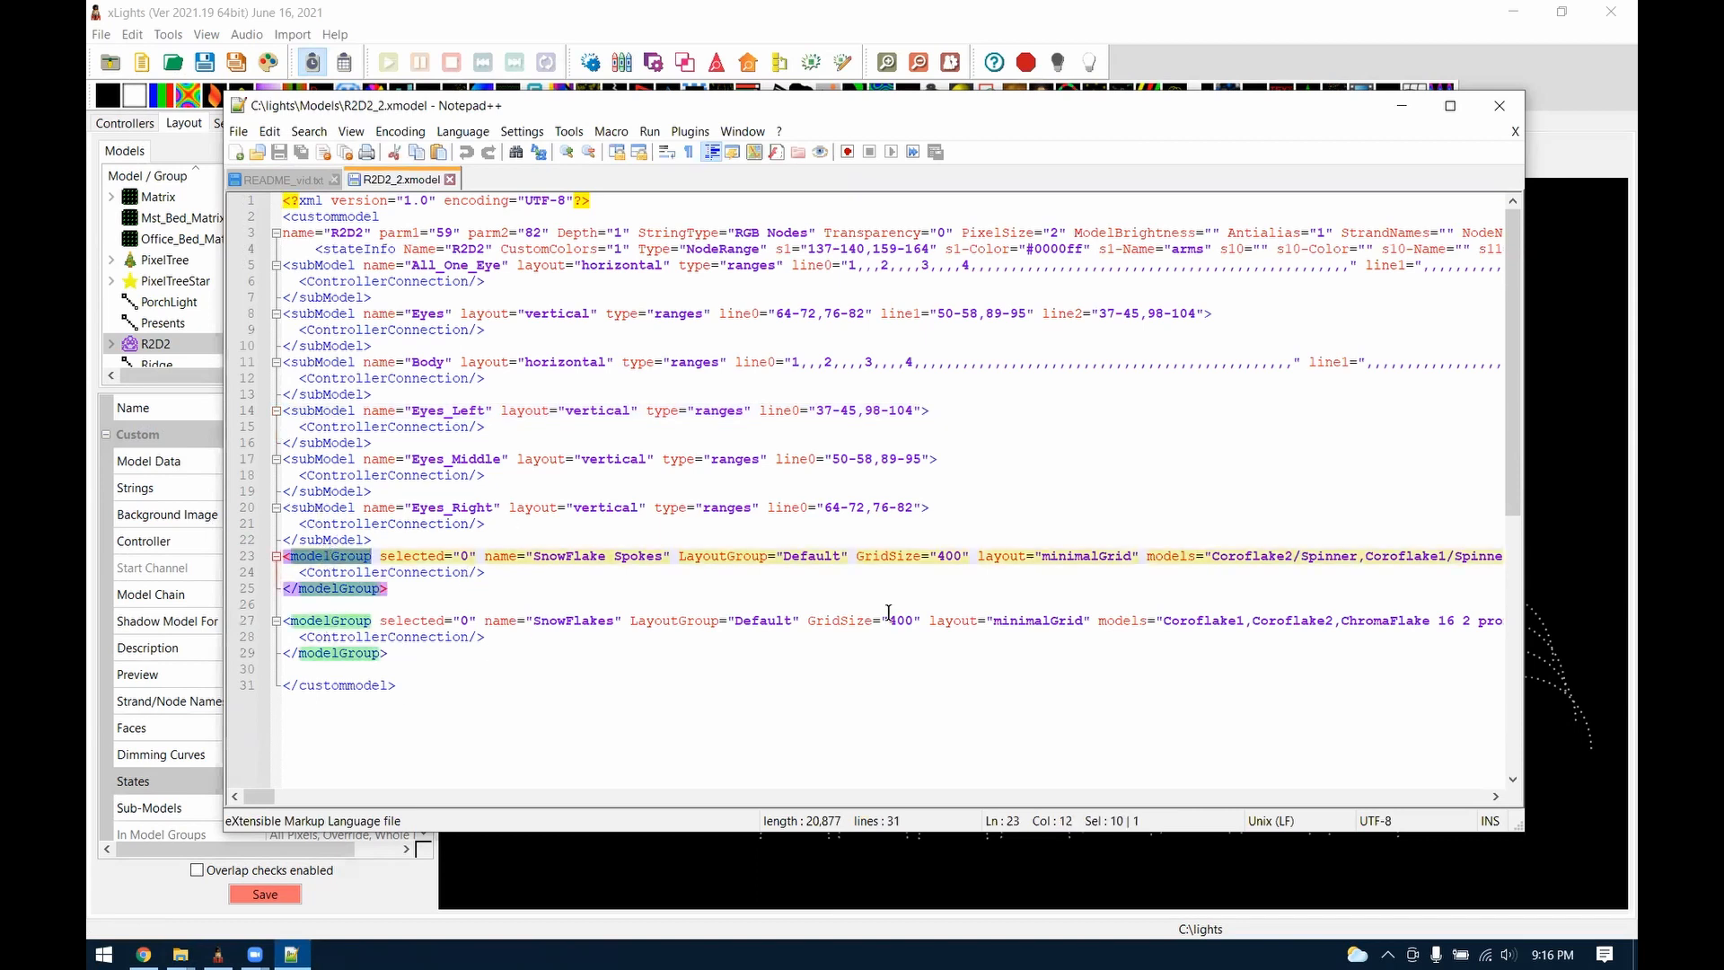
Return to README_vid.txt and highlight the 2021.05 entry "Allow direct import from packaged sequence zip files"
left_click(1400, 106)
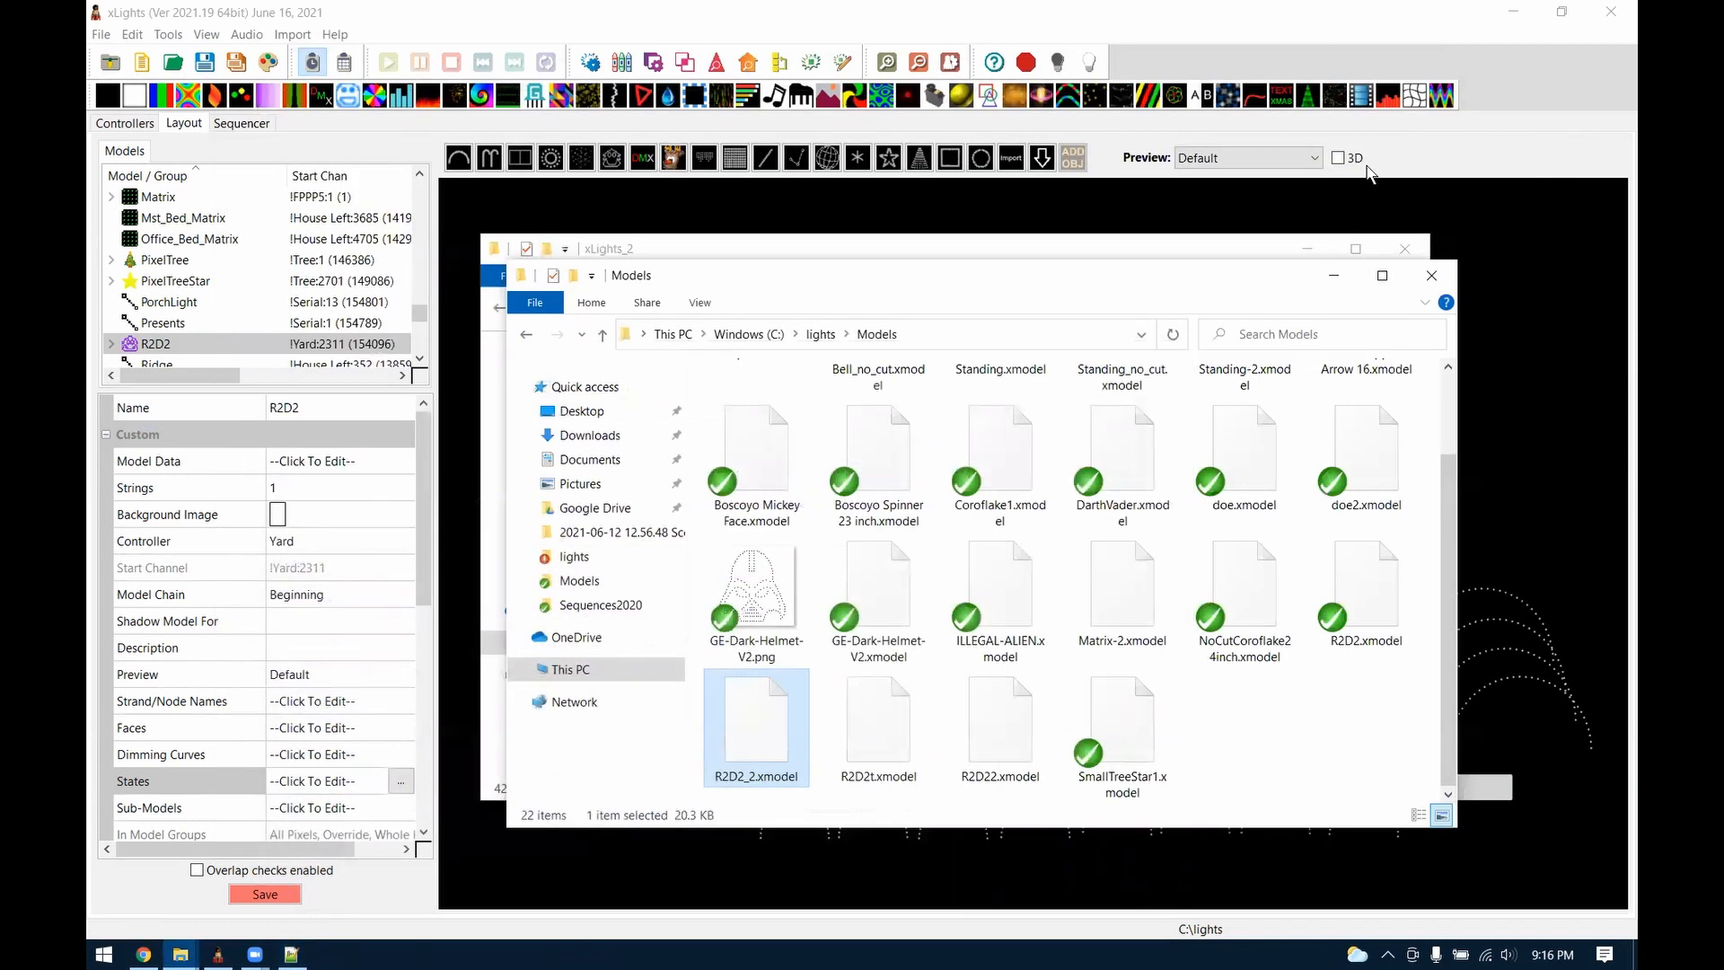
left_click(294, 954)
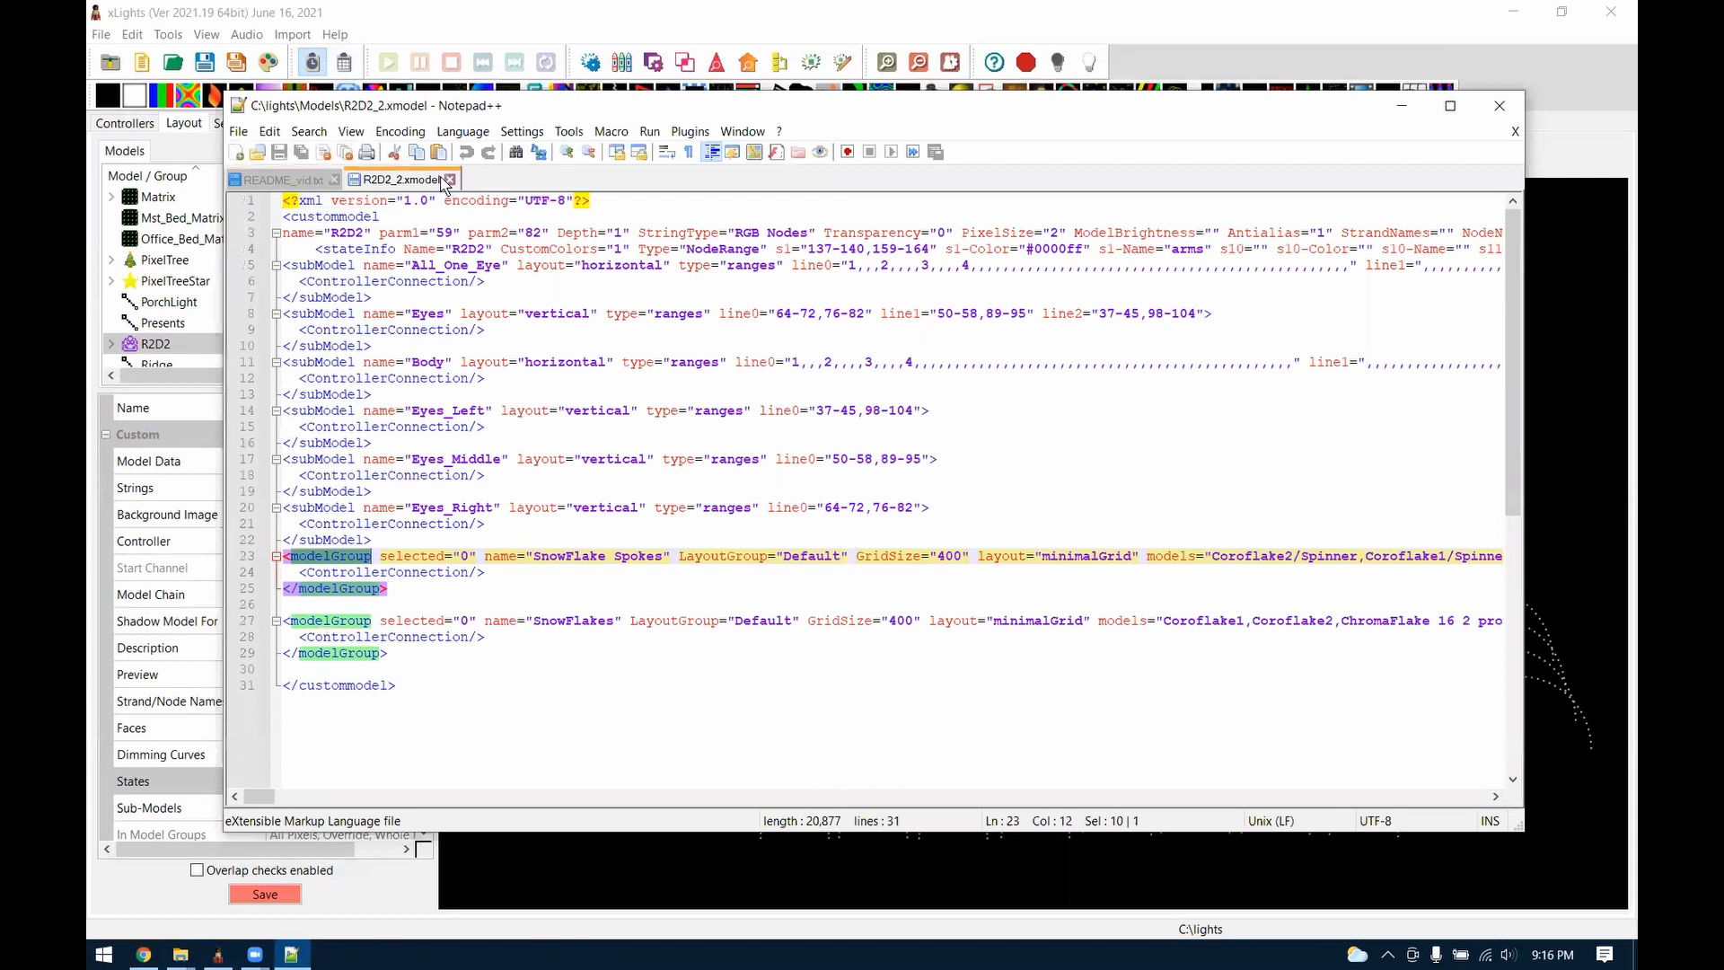
left_click(302, 179)
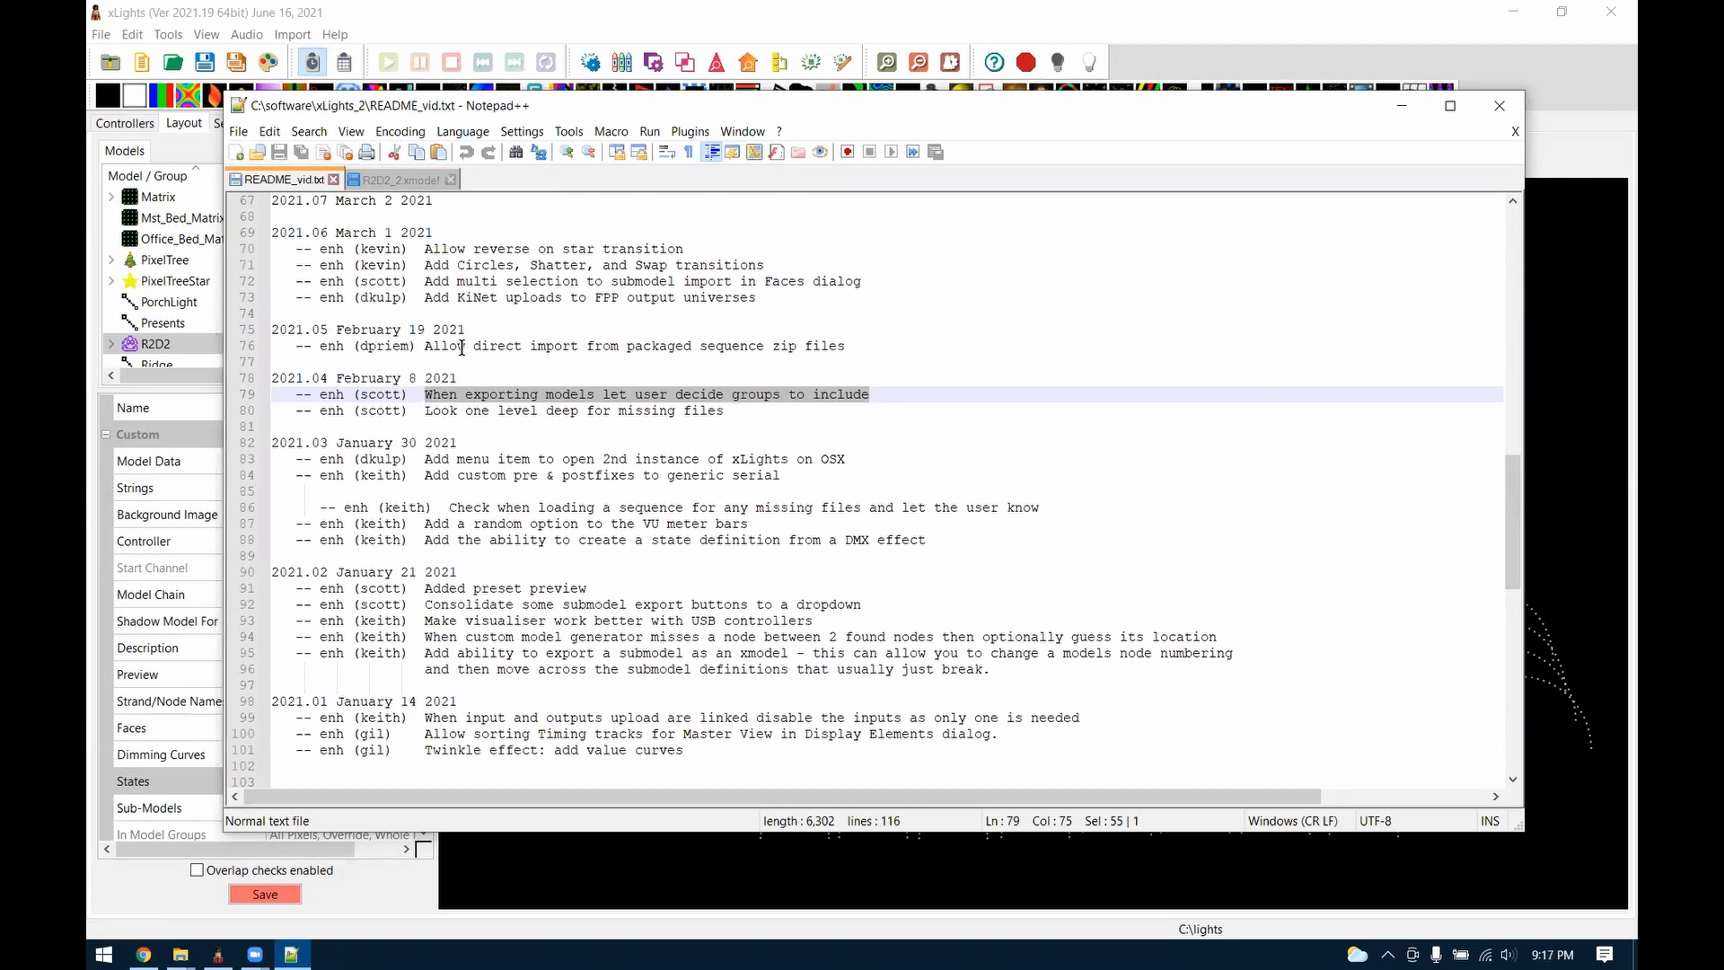
left_click_drag(865, 345, 415, 345)
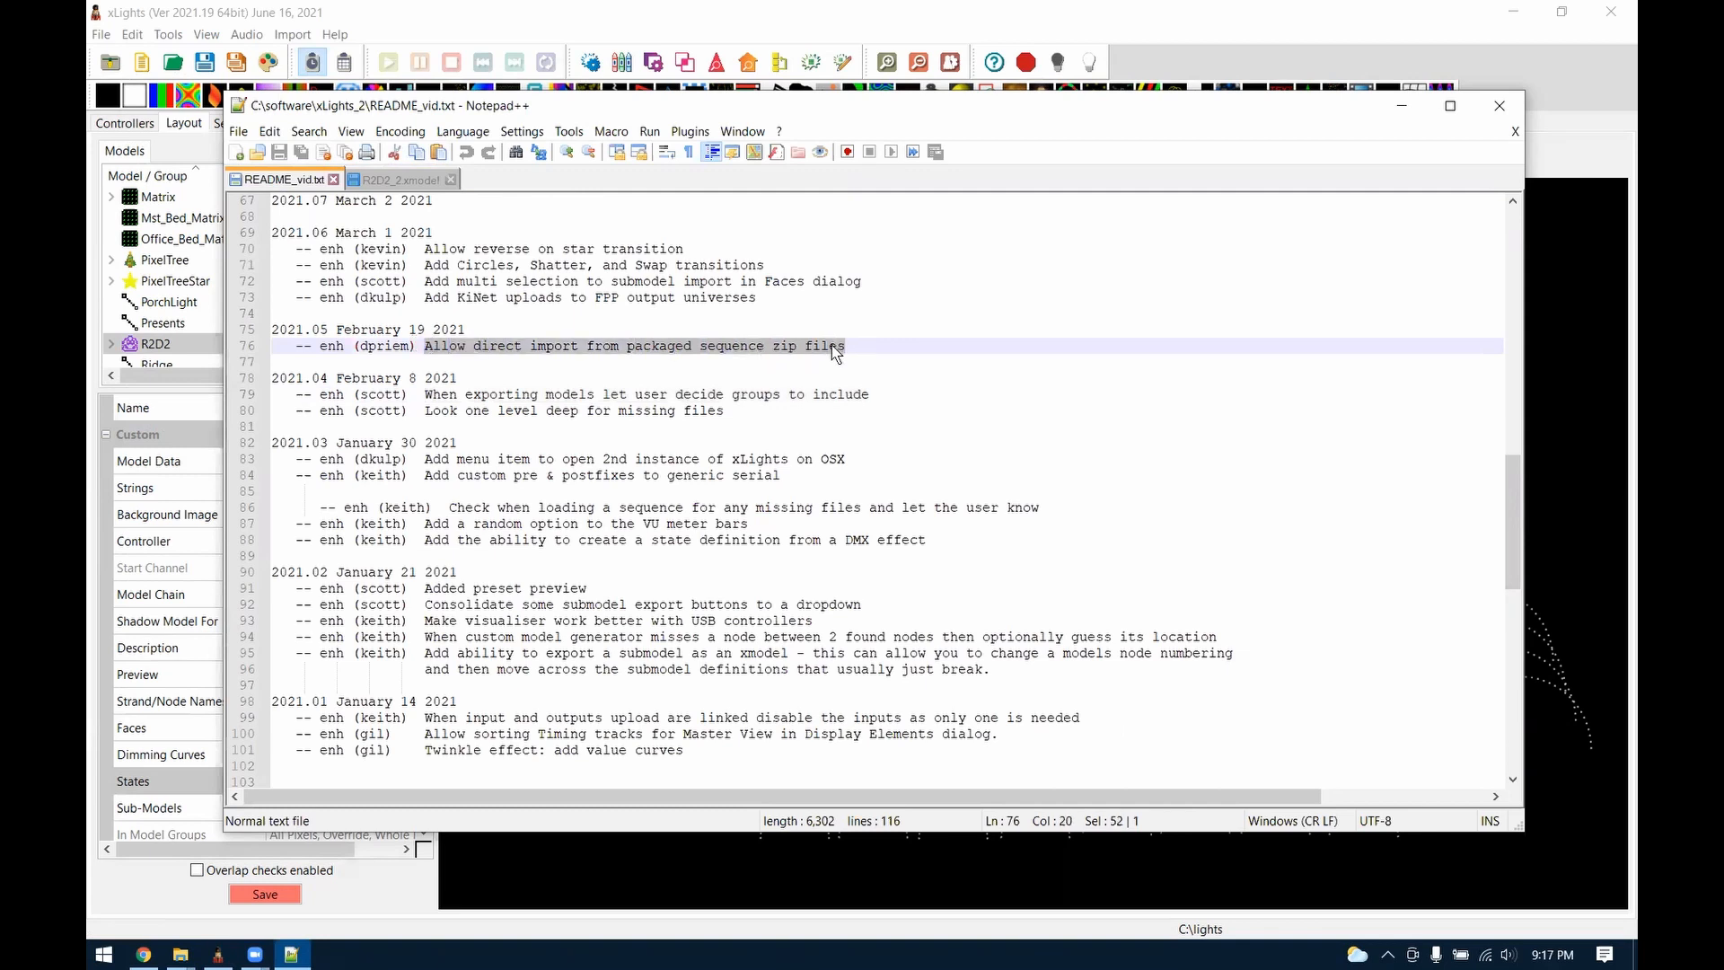
Switch to the xLights sequencer and start a new sequence, discarding the unsaved changes of the open one
left_click(1401, 105)
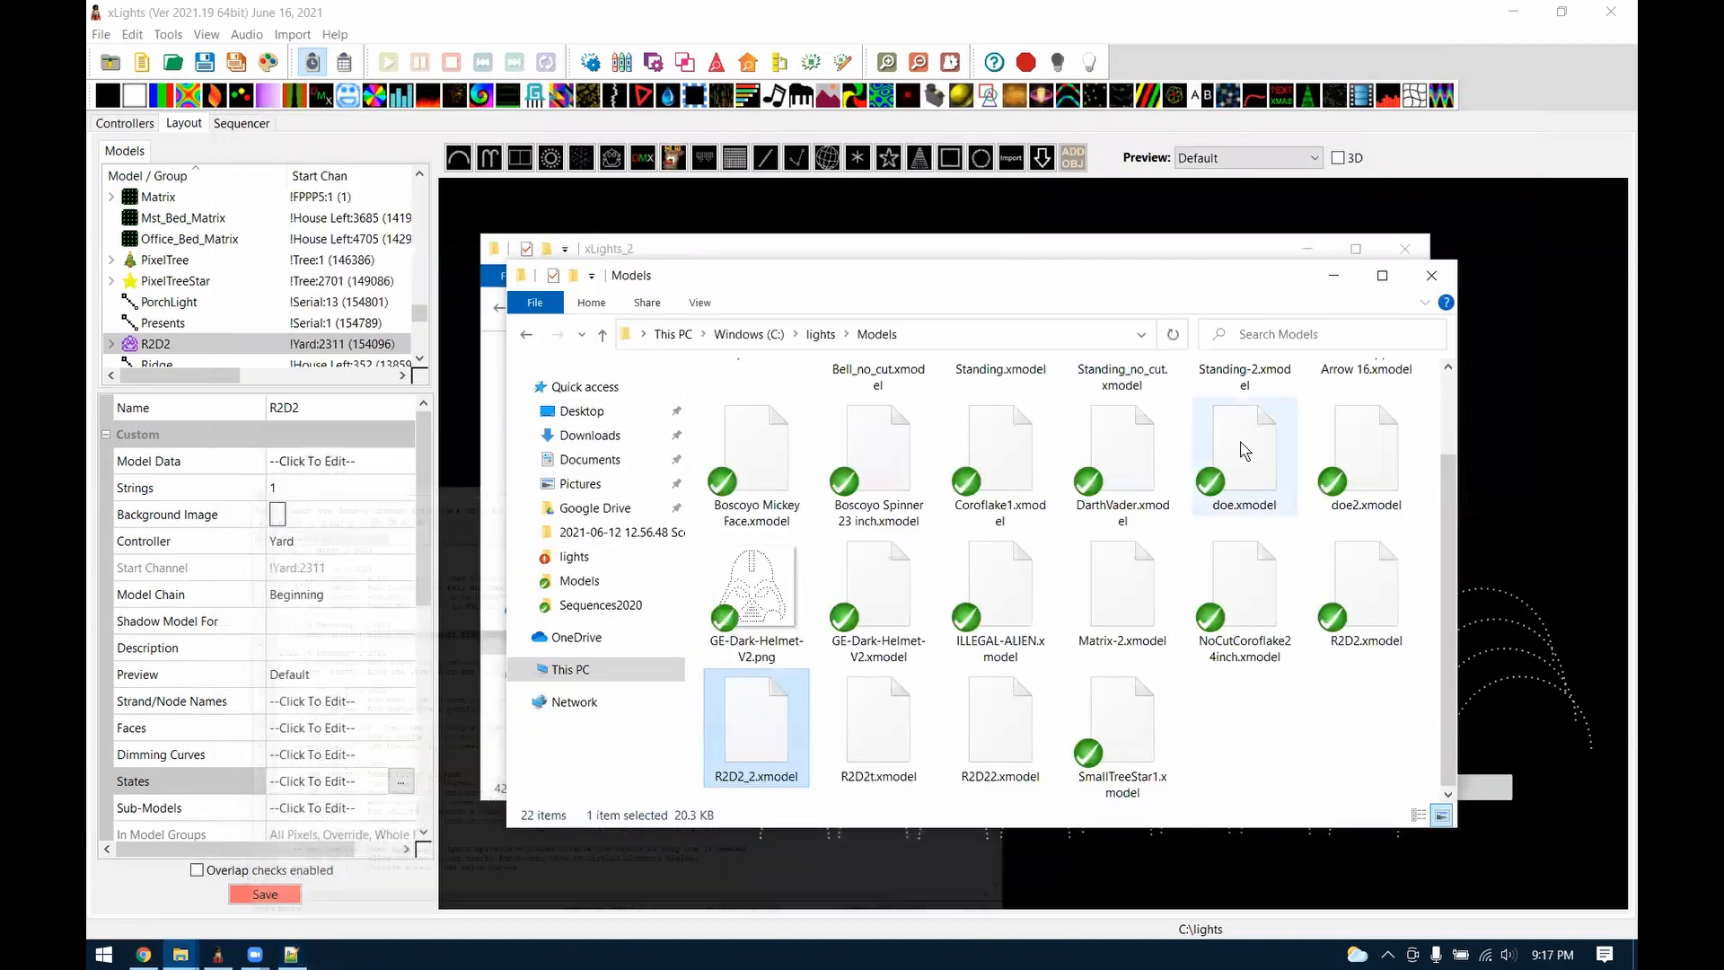
left_click(241, 123)
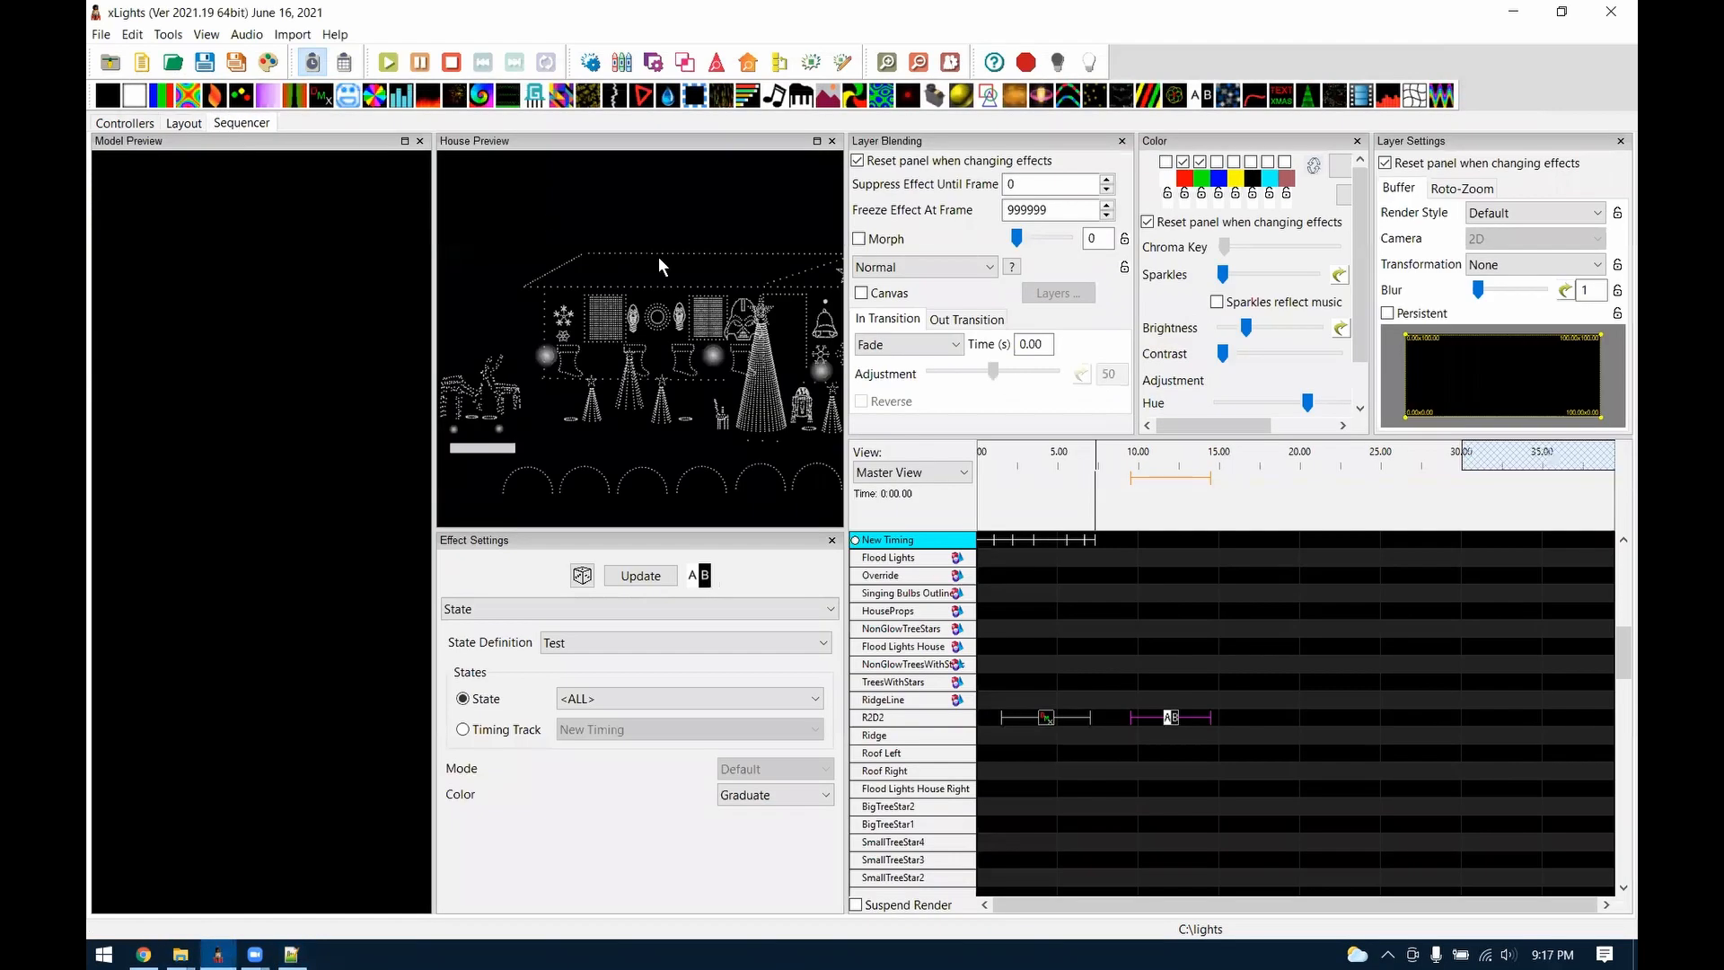
left_click(101, 34)
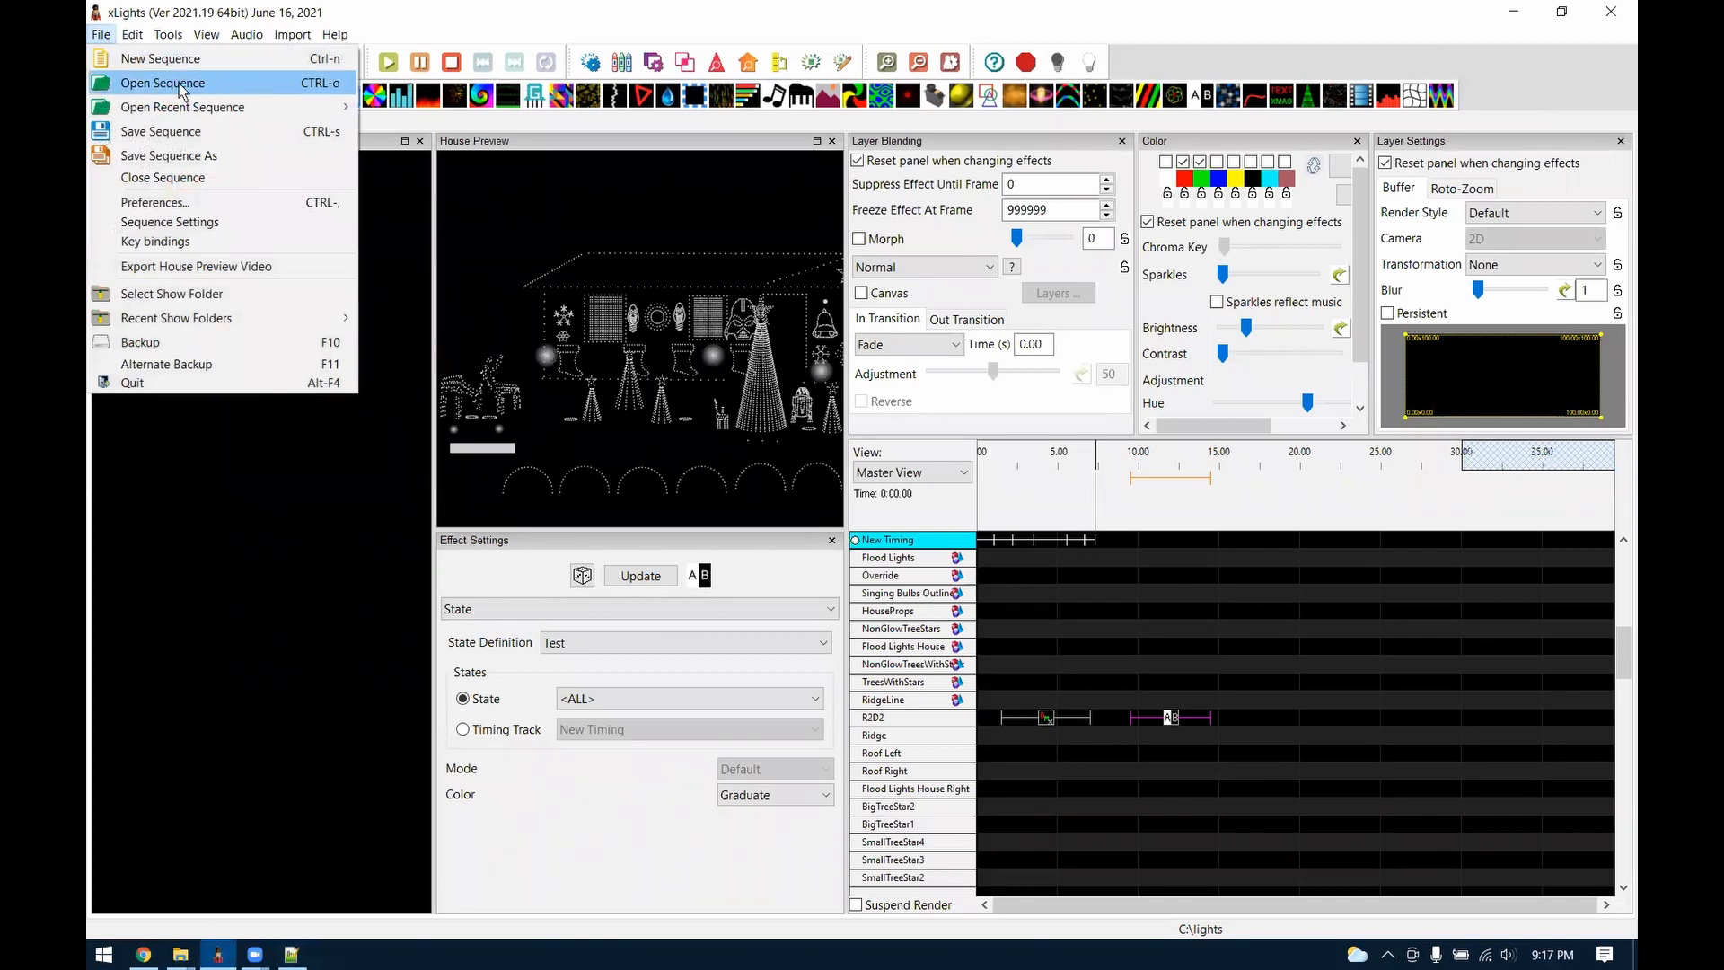
left_click(161, 59)
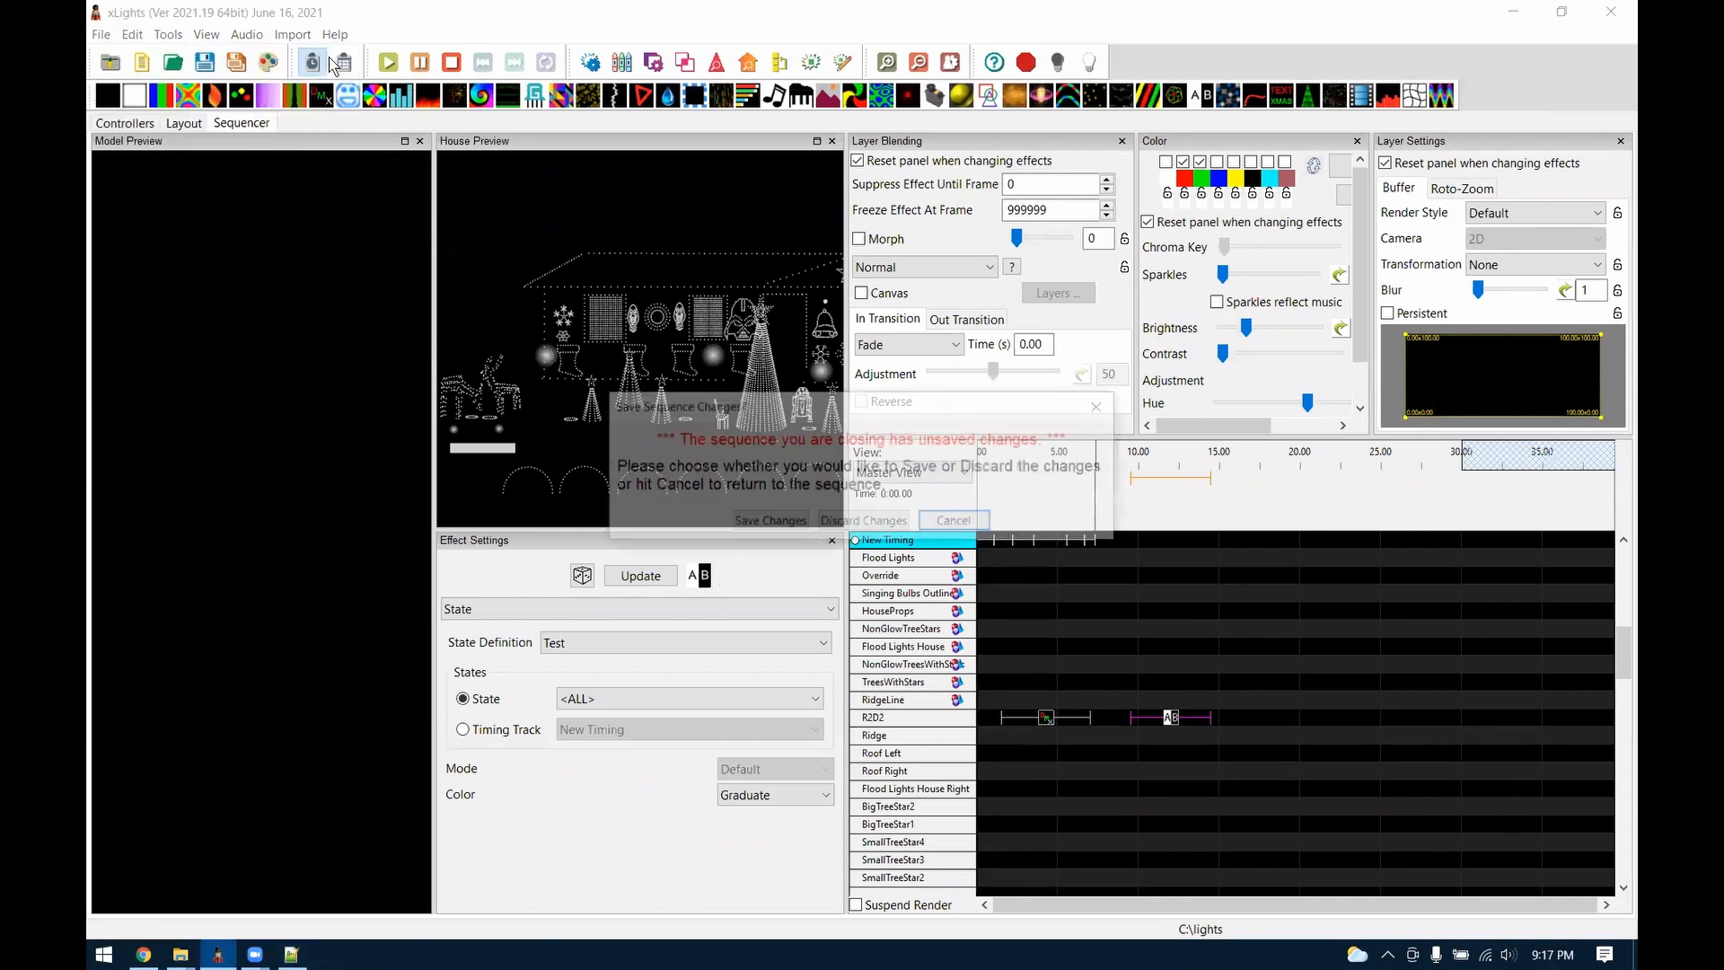
left_click(864, 524)
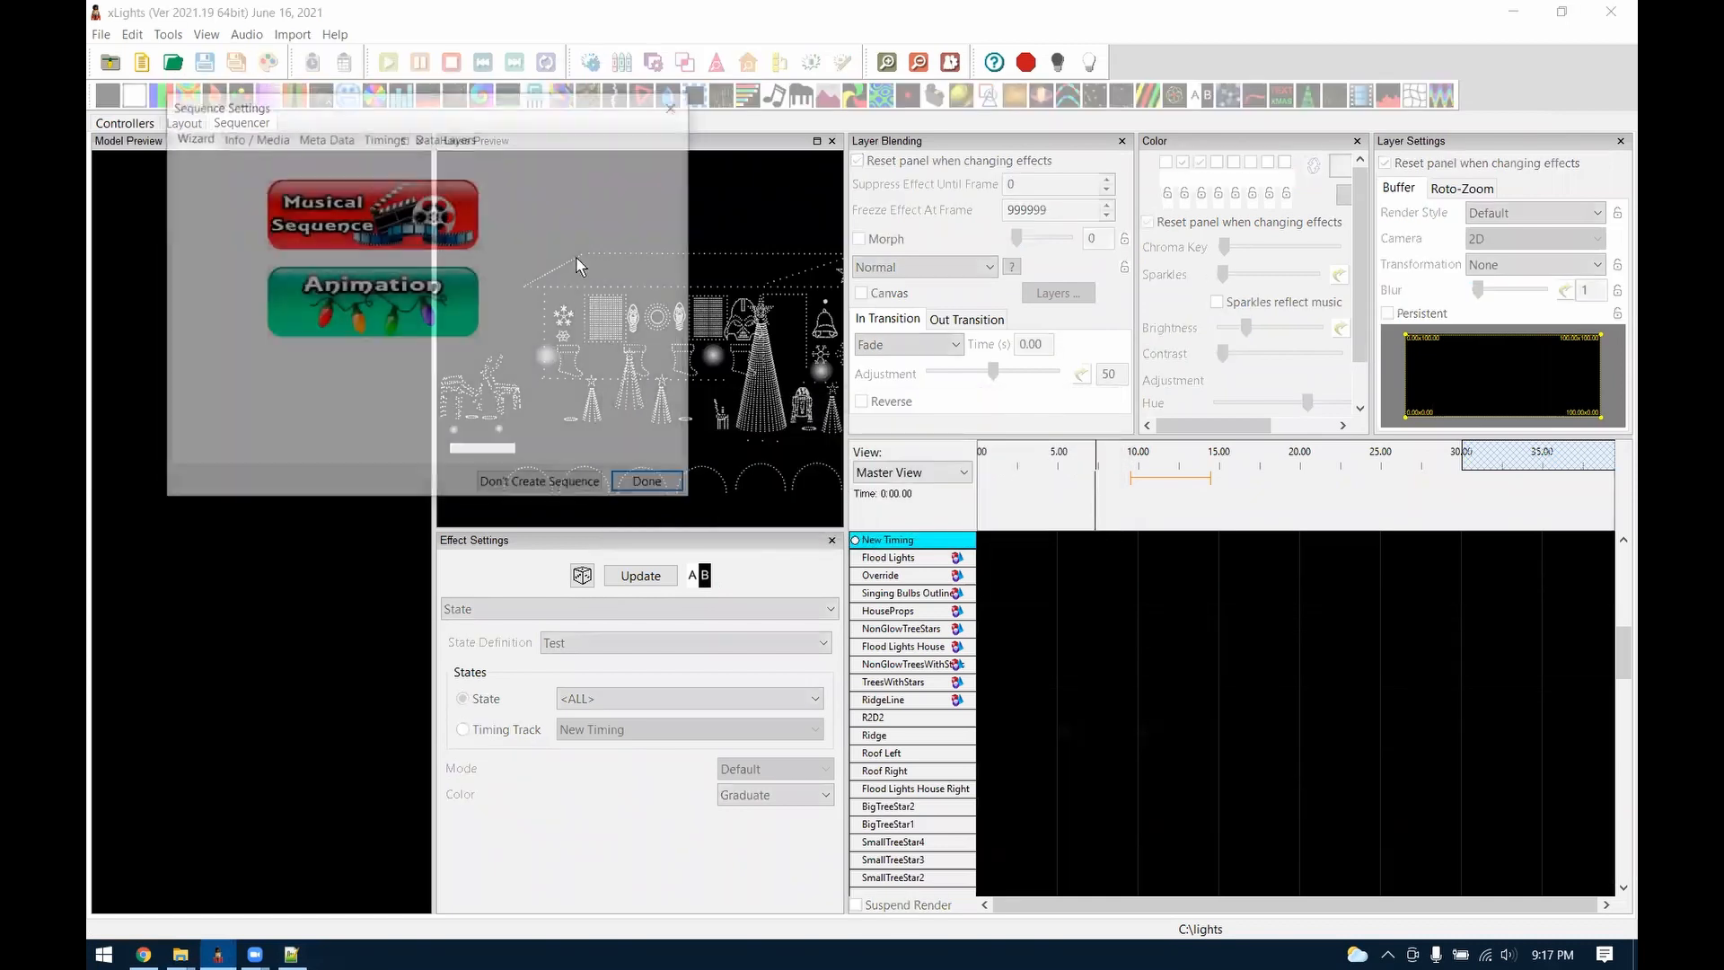
Create a musical sequence using _Bebe Rexha Count On Christmas.mp3 from the C:\lights\Audio folder and finish the sequence setup
left_click(376, 242)
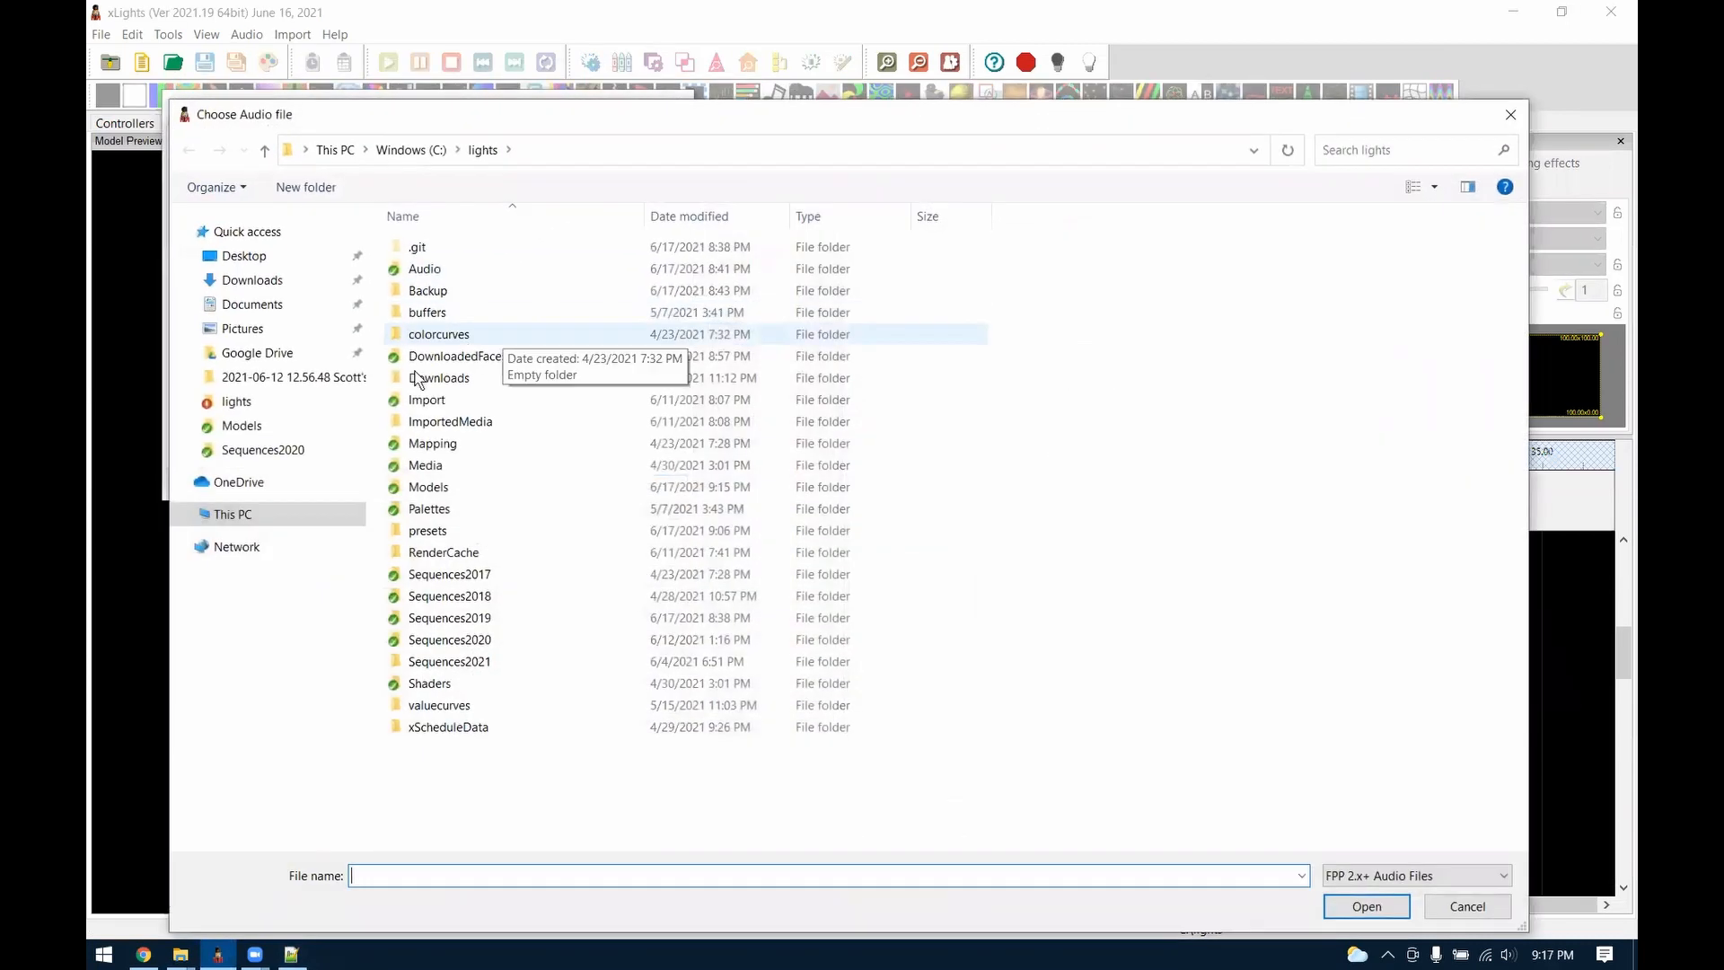
double_click(426, 269)
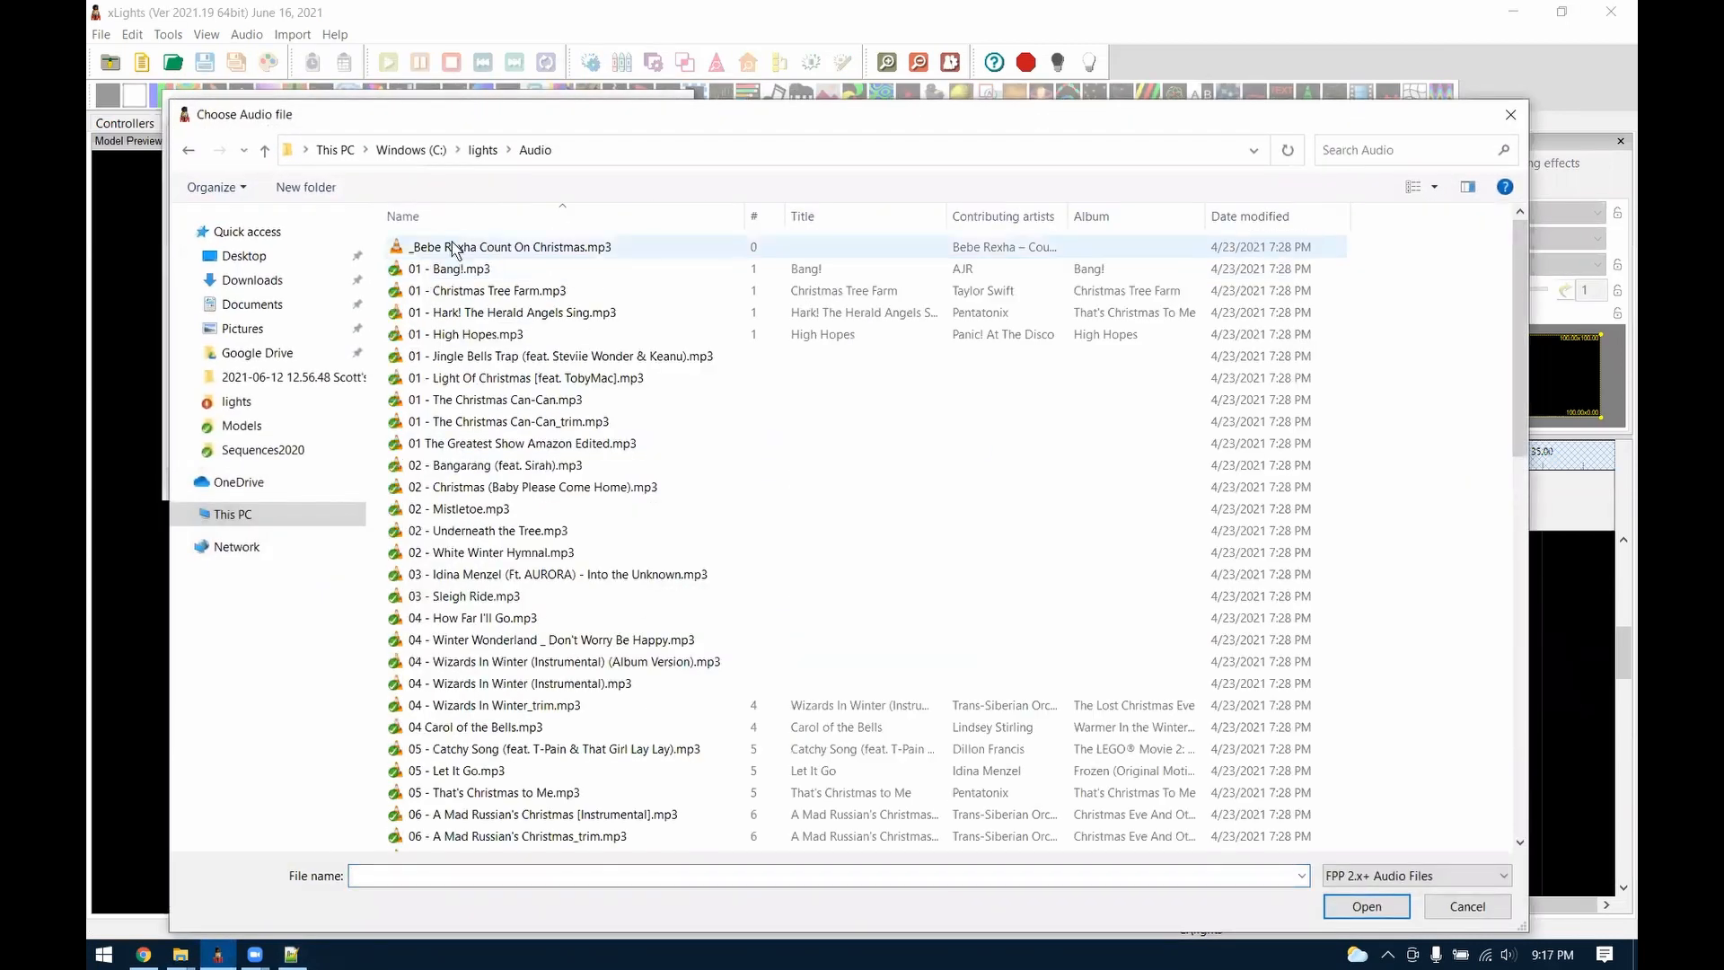
left_click(628, 247)
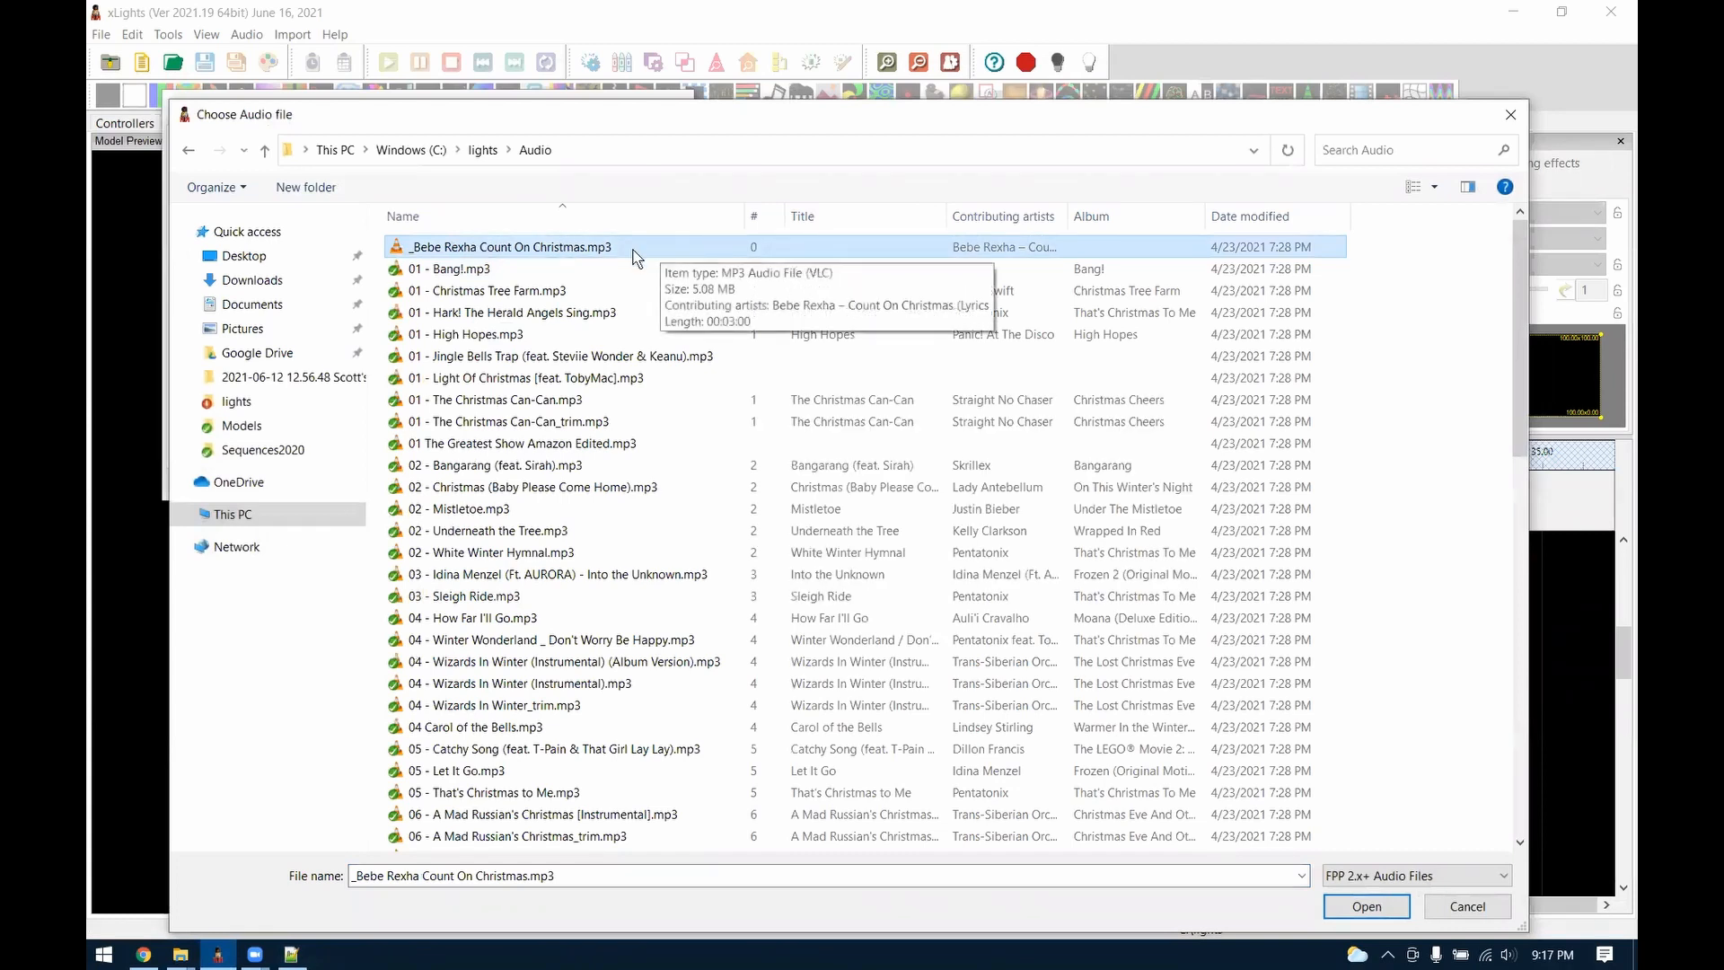
double_click(546, 248)
left_click(370, 196)
left_click(651, 522)
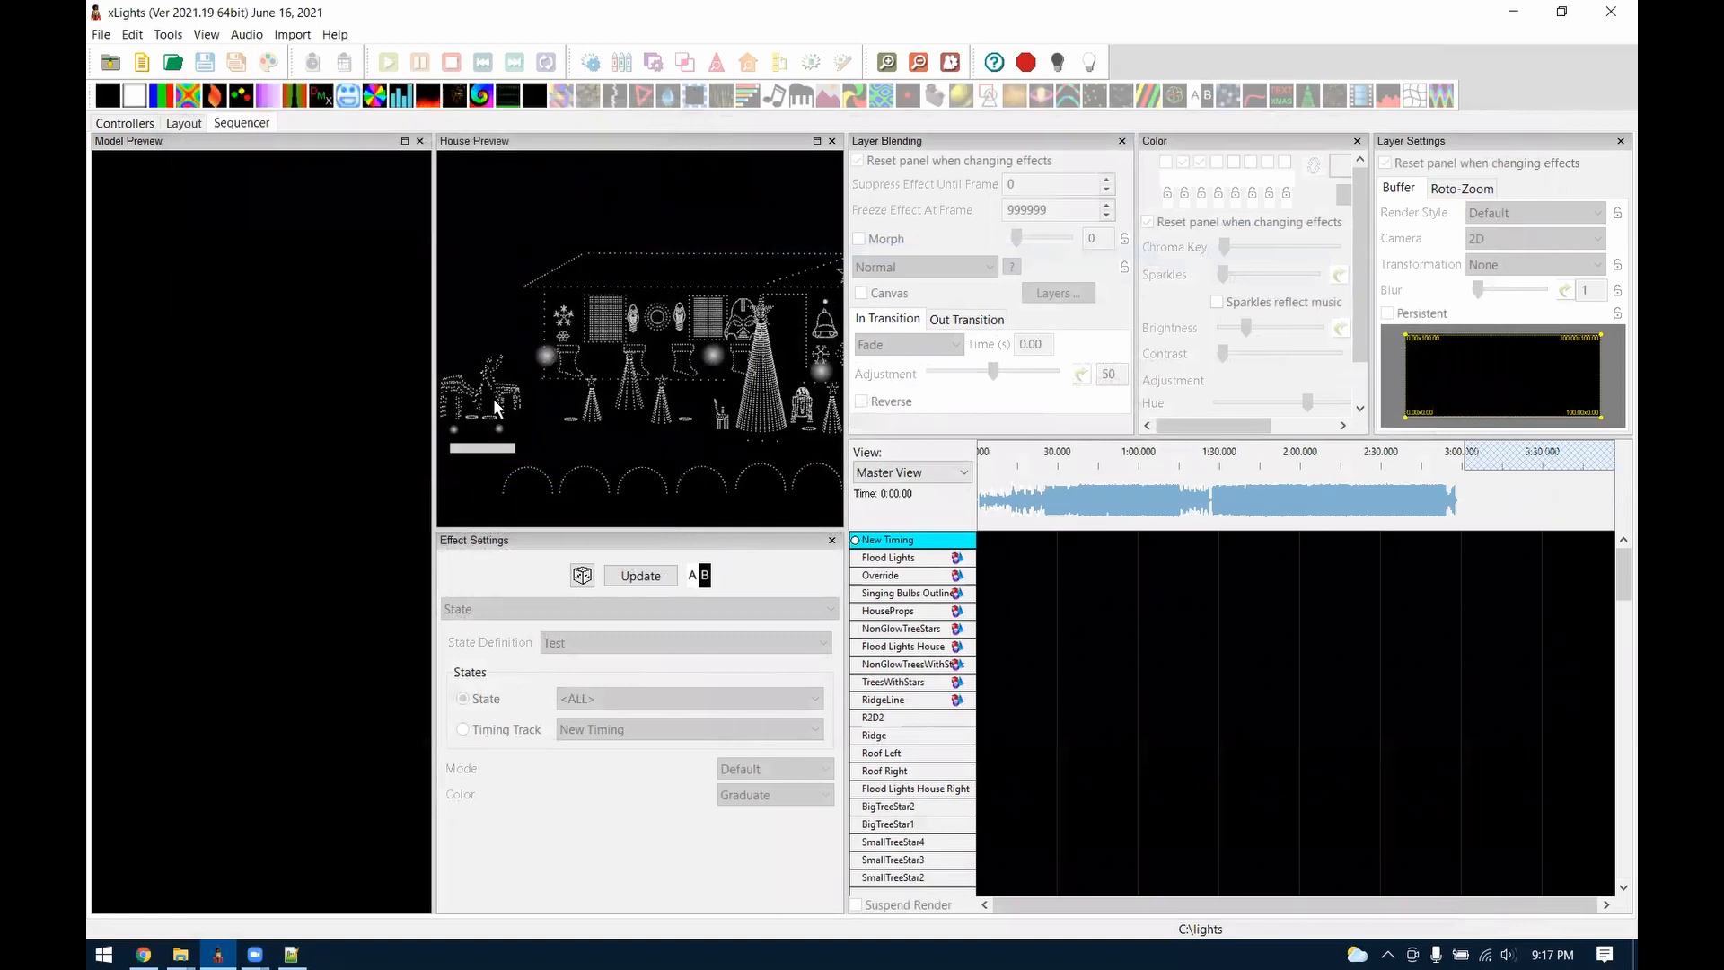
Import effects from the package Bebe Rexha - Count on Christmas_Pro Layout.zip in the C:\lights\Import folder
left_click(293, 34)
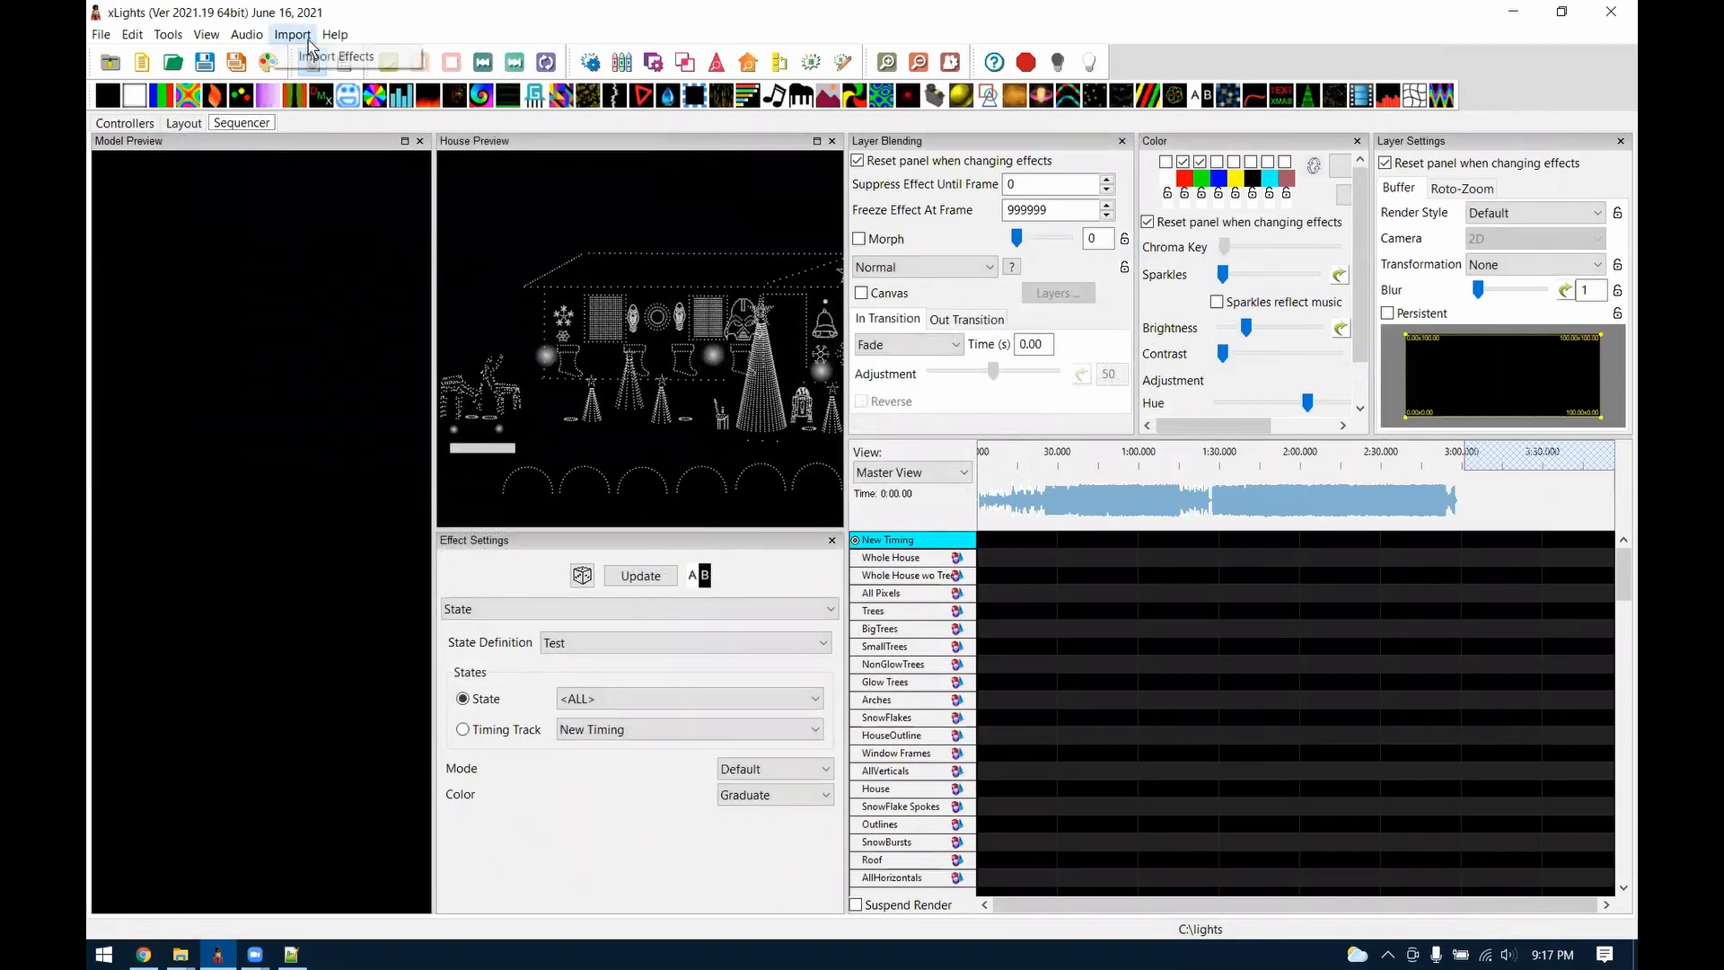
left_click(341, 55)
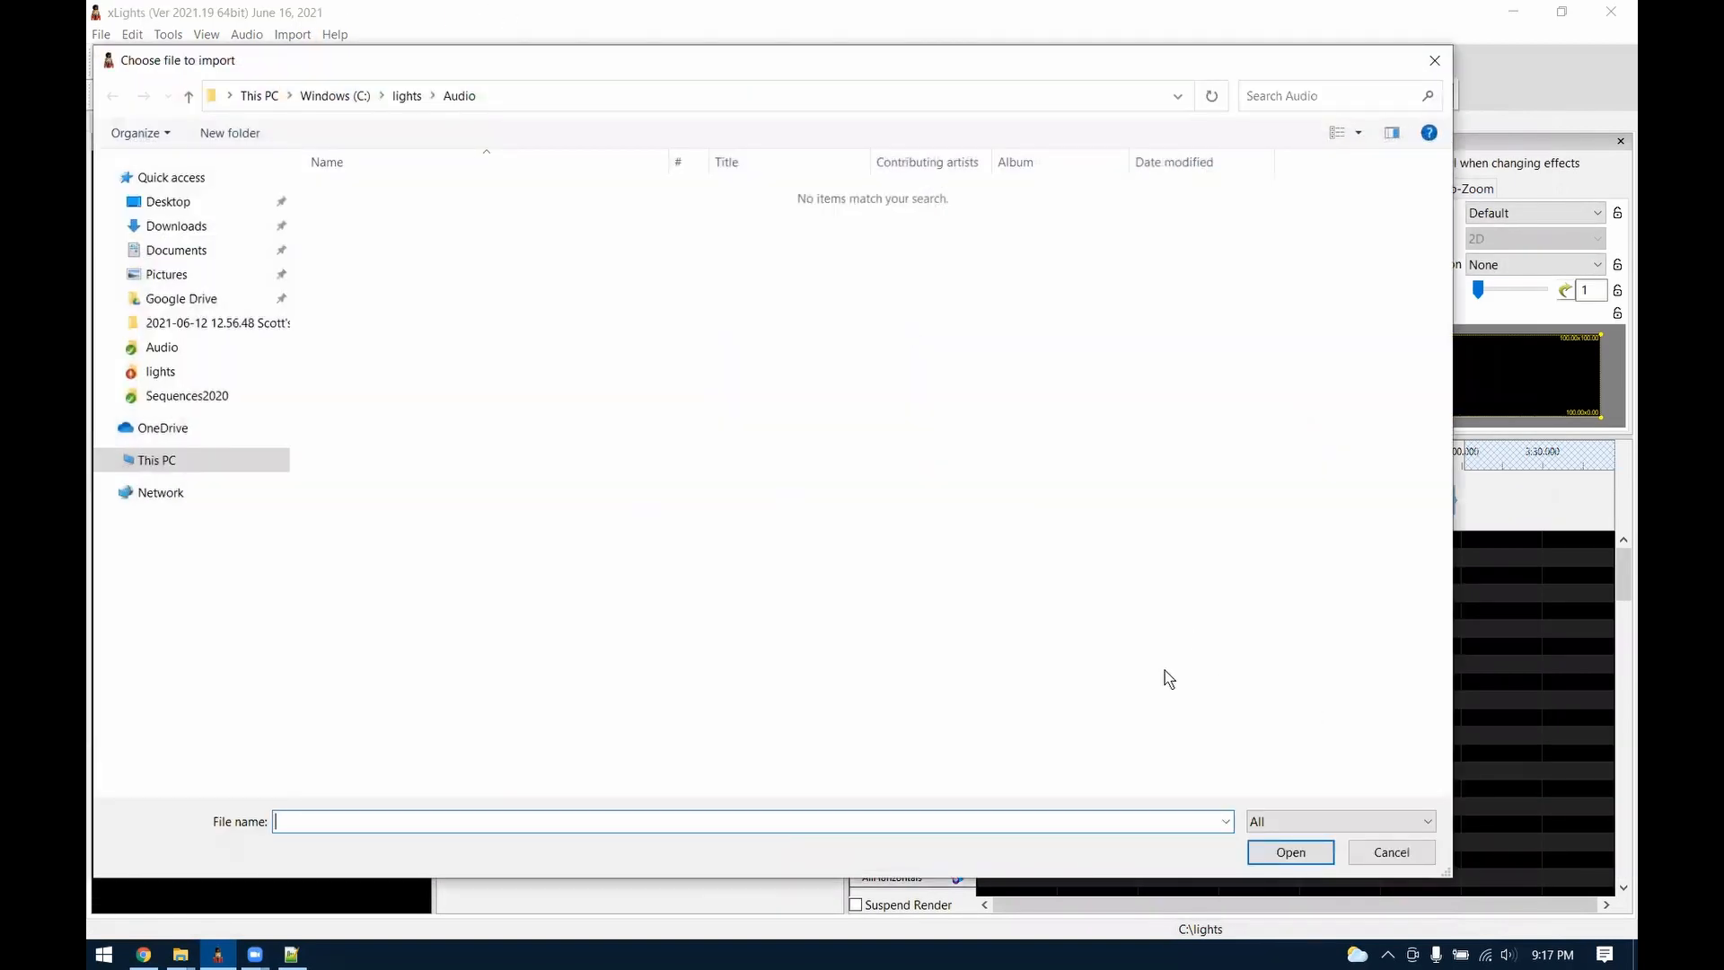
left_click(1311, 822)
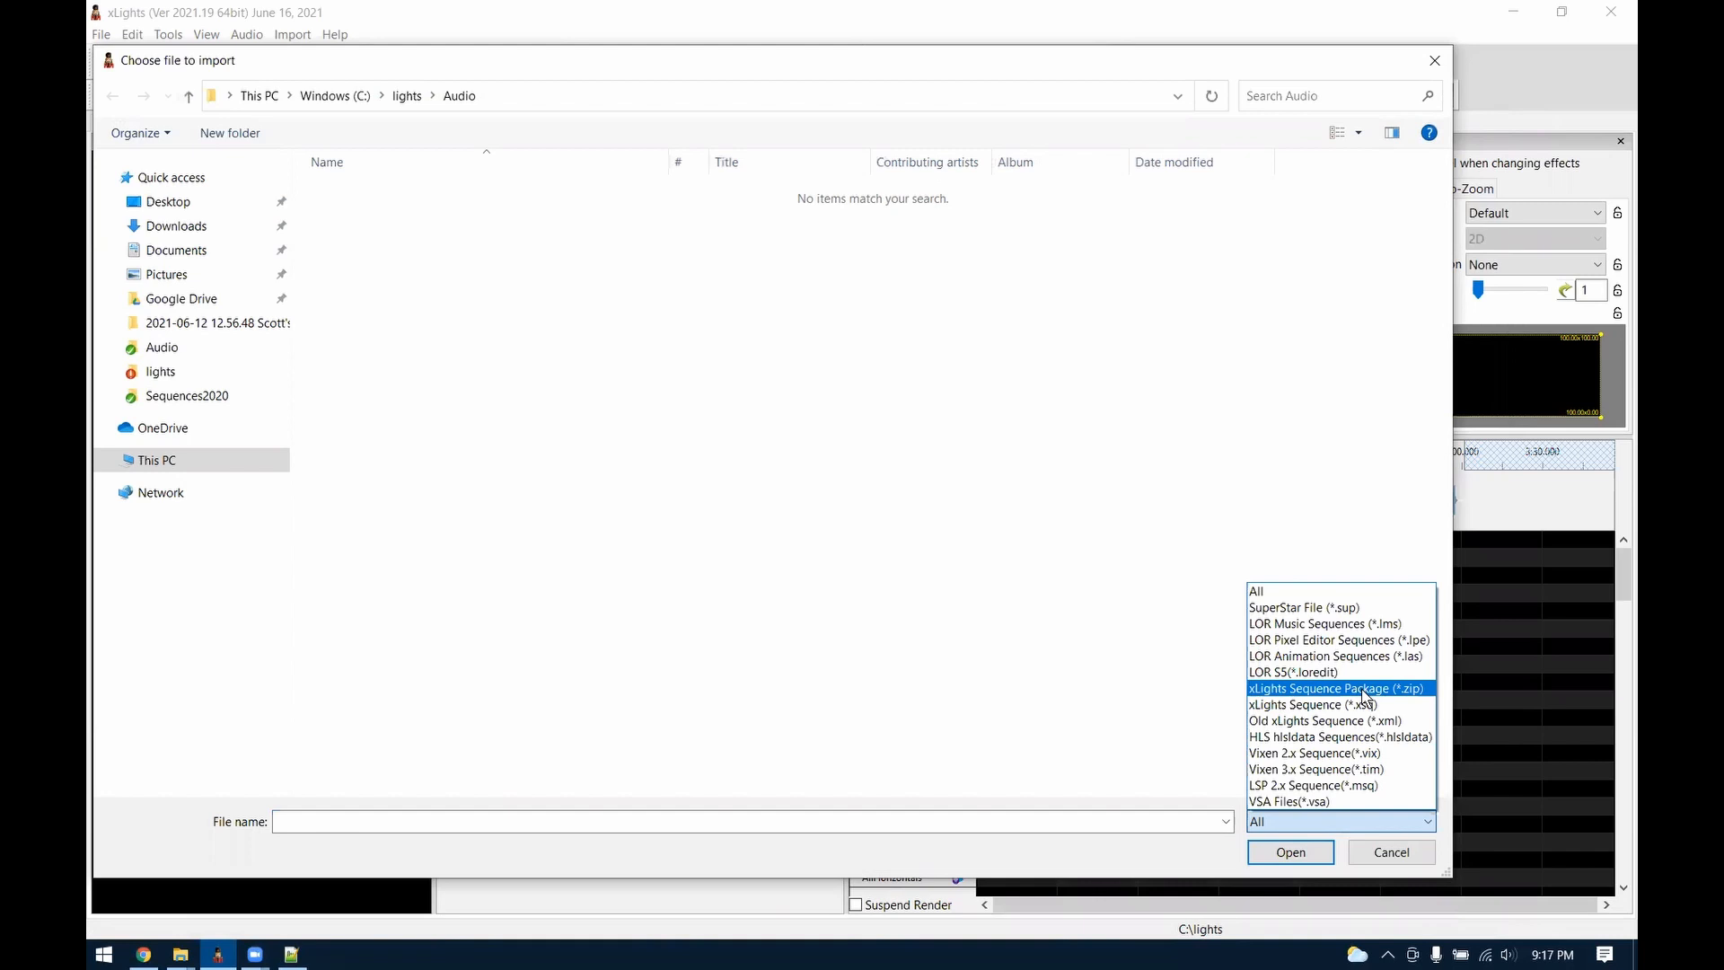
left_click(1346, 824)
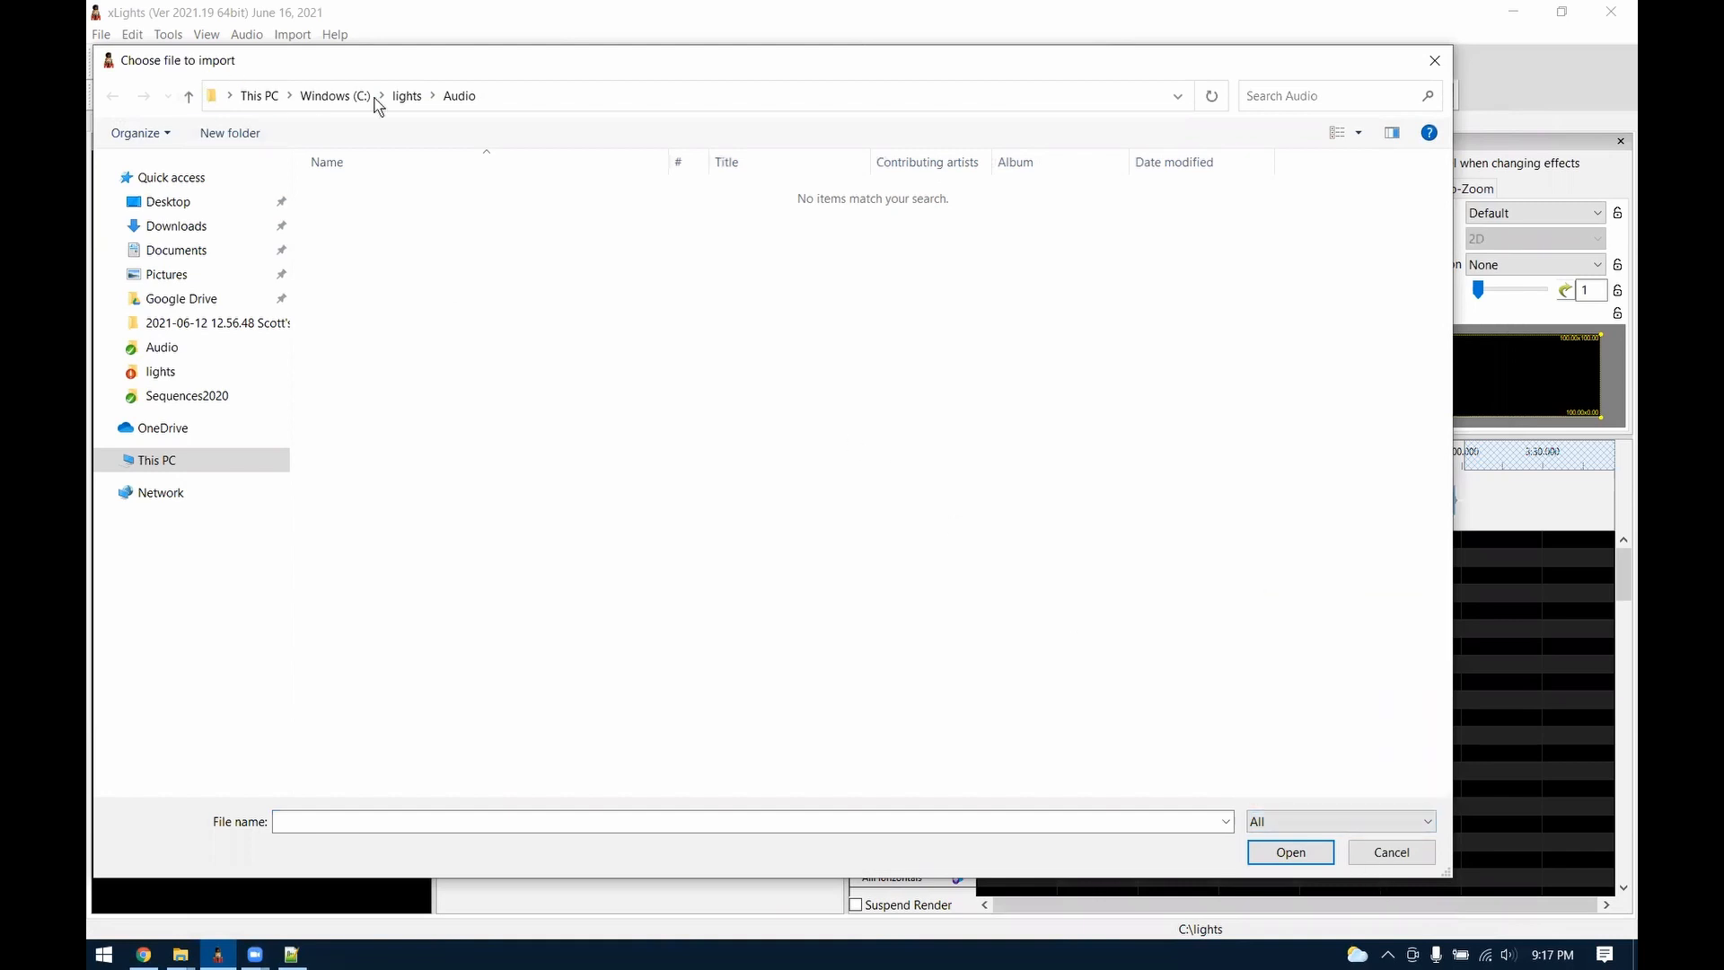
left_click(404, 96)
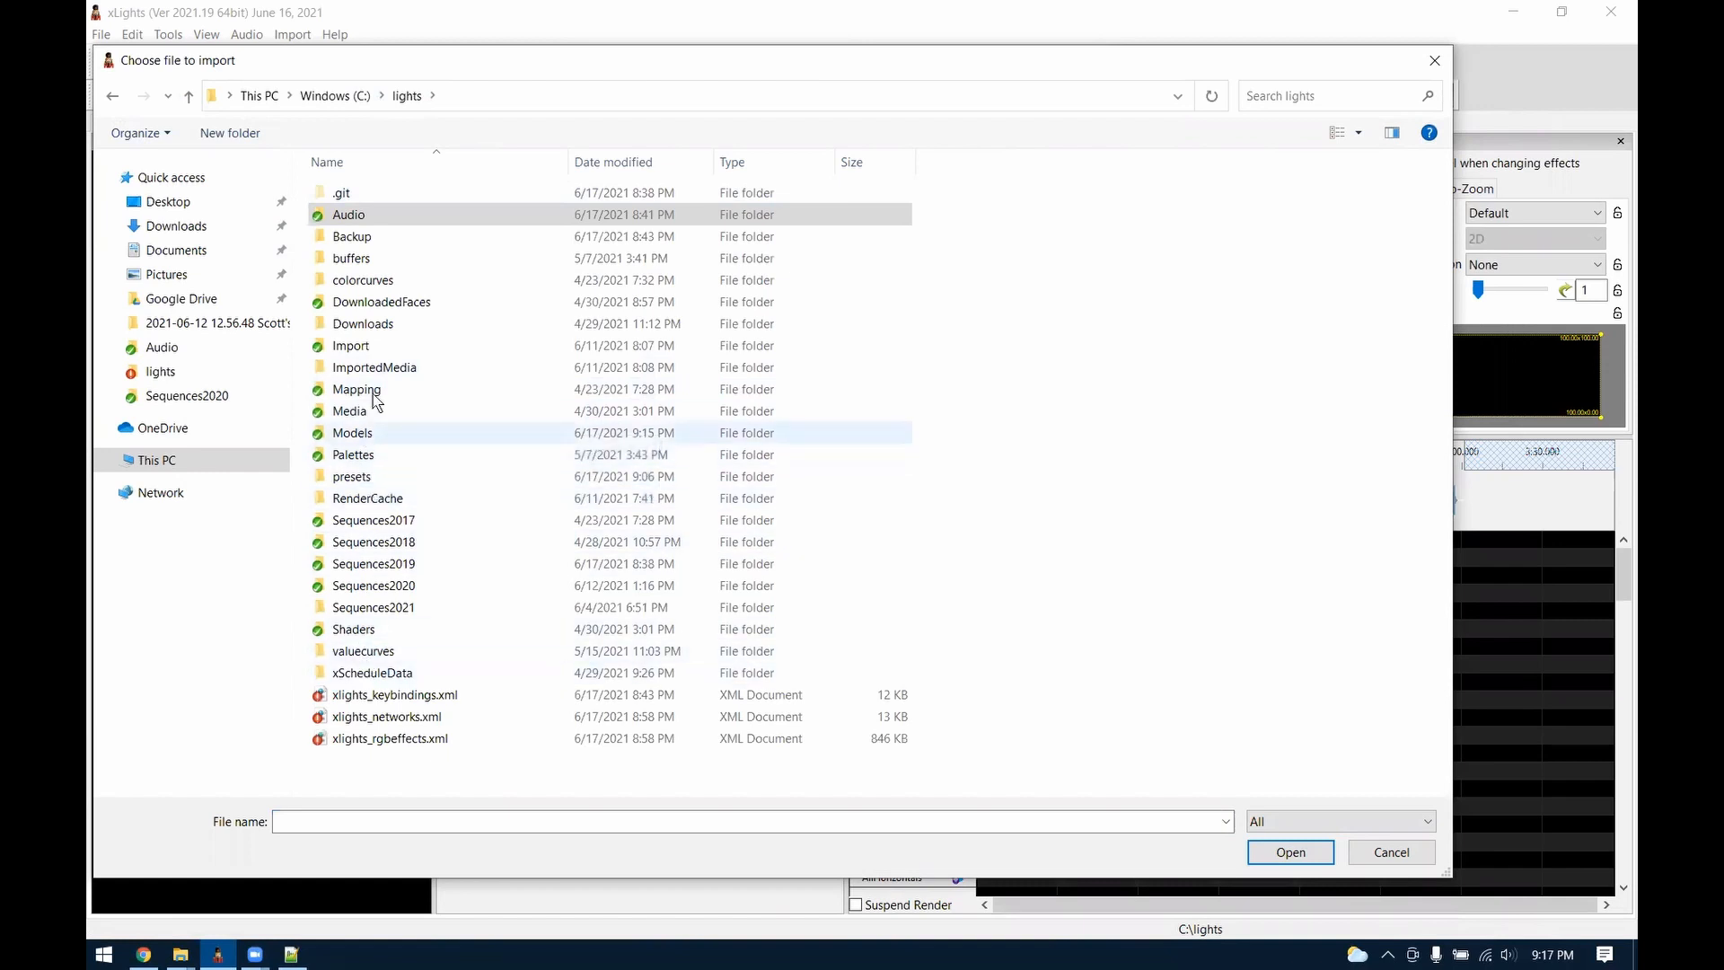
double_click(375, 346)
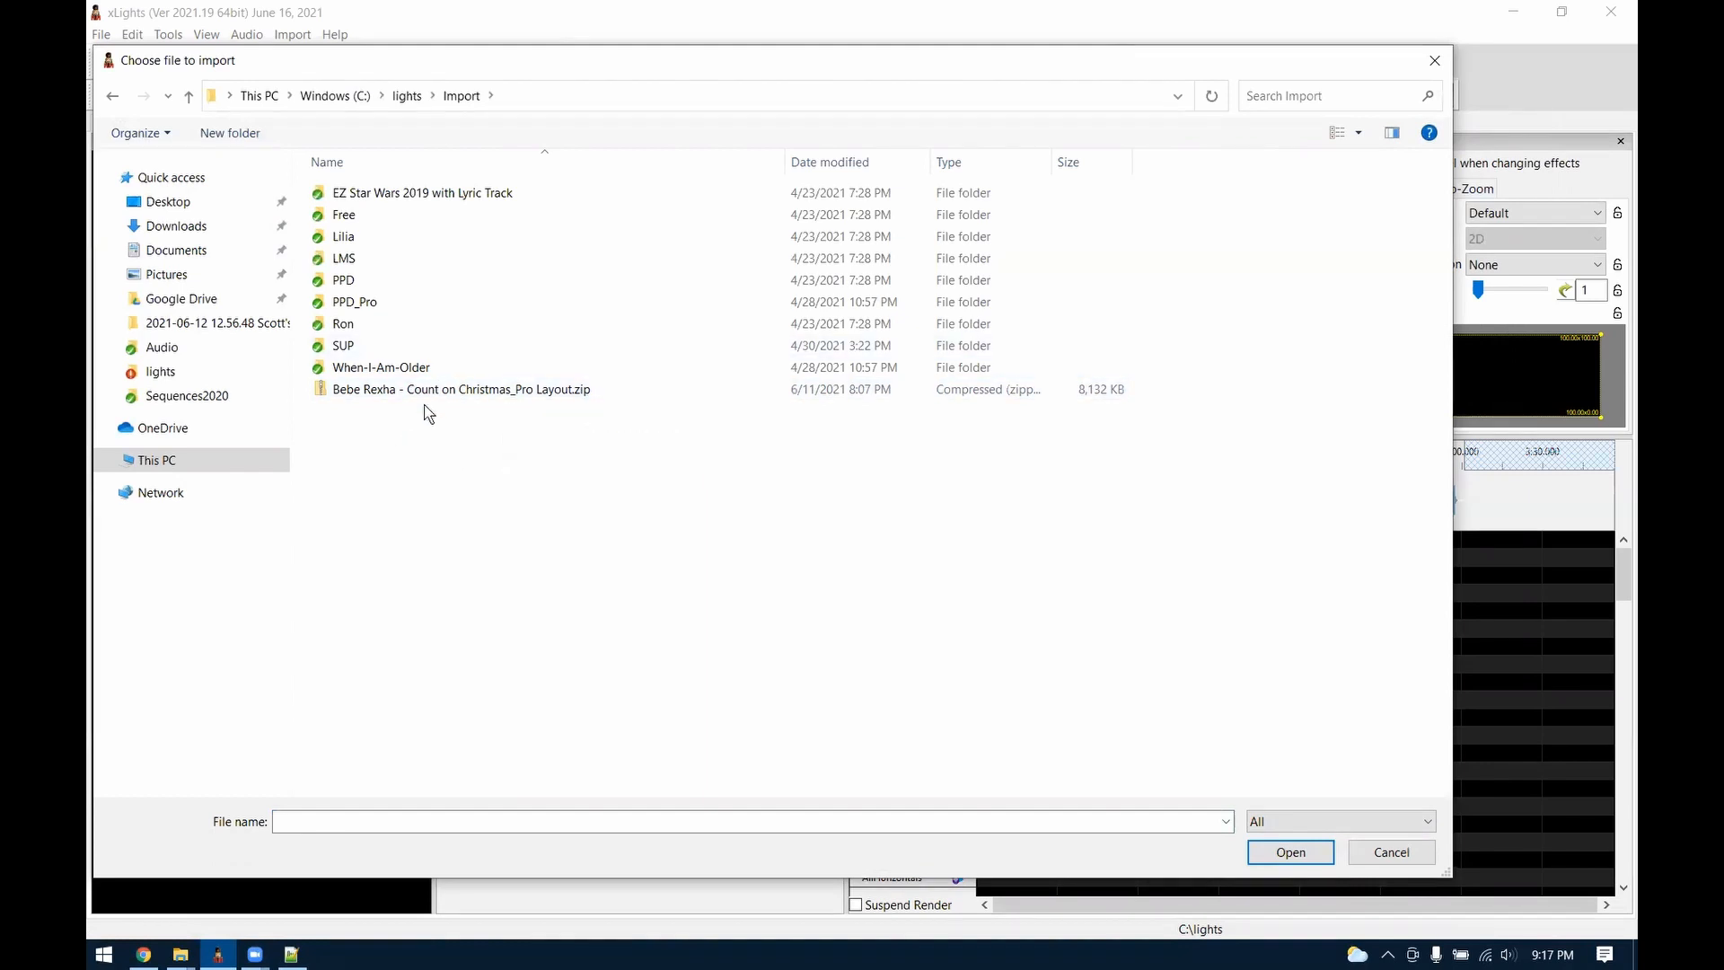
double_click(401, 390)
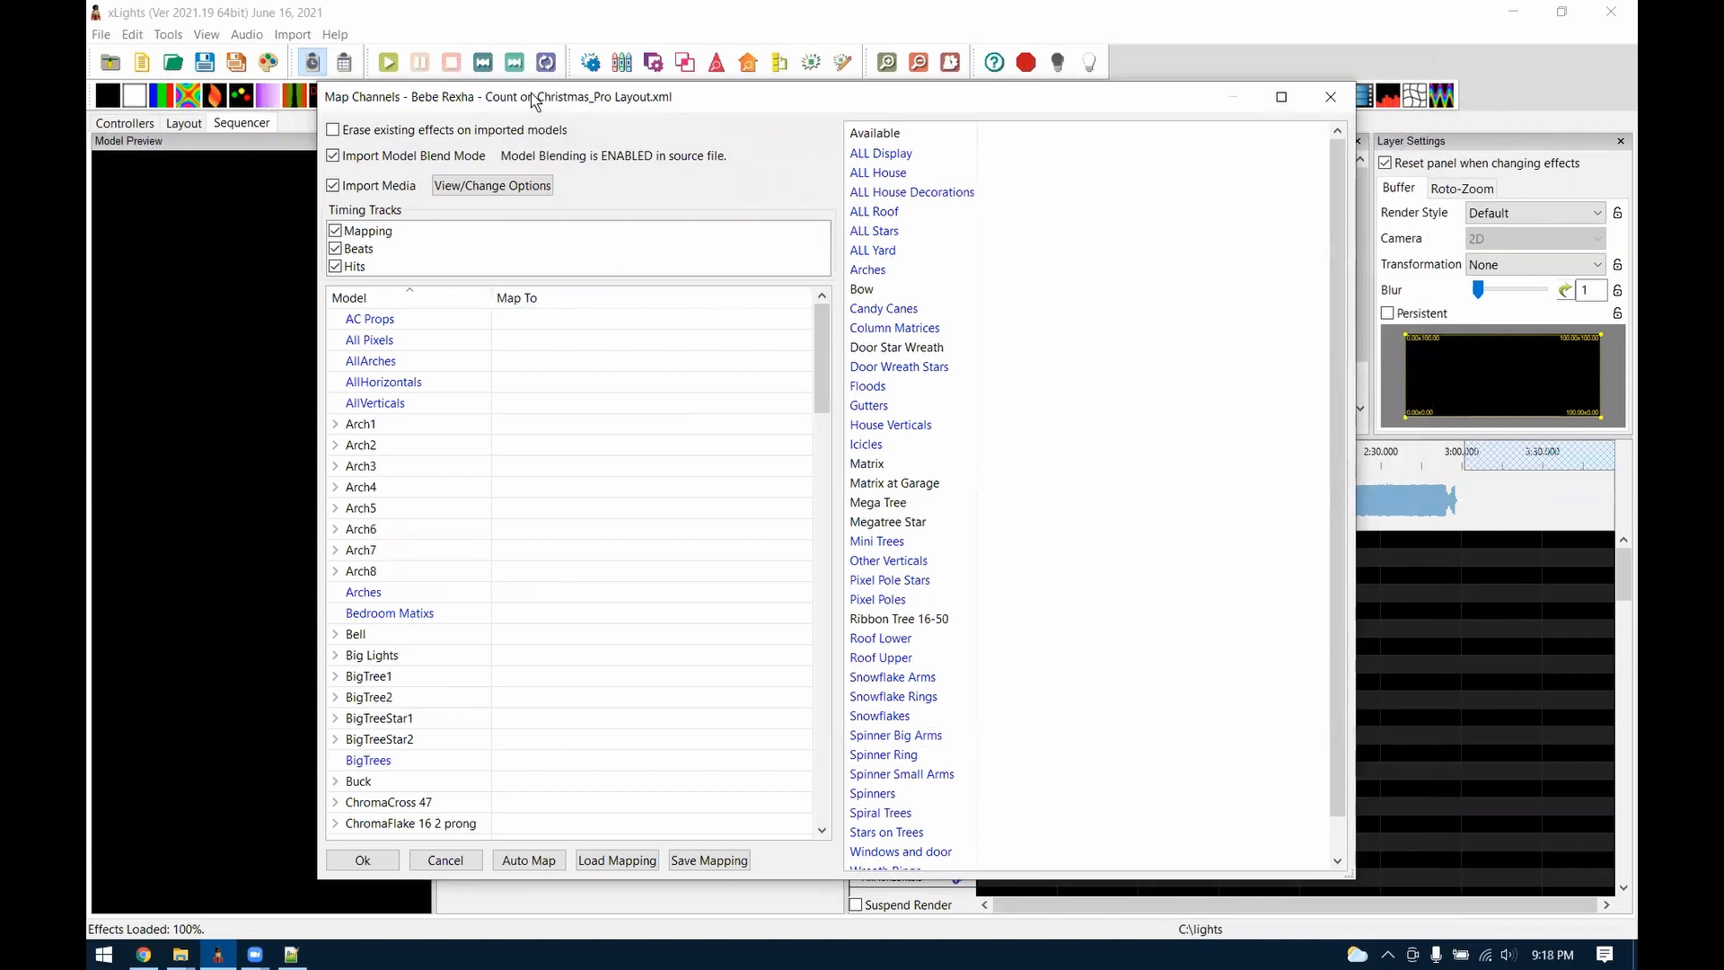
Examine the target directories for images, videos and shaders in the media import options, then close them without changes
left_click_drag(535, 100, 517, 106)
mouse_move(449, 193)
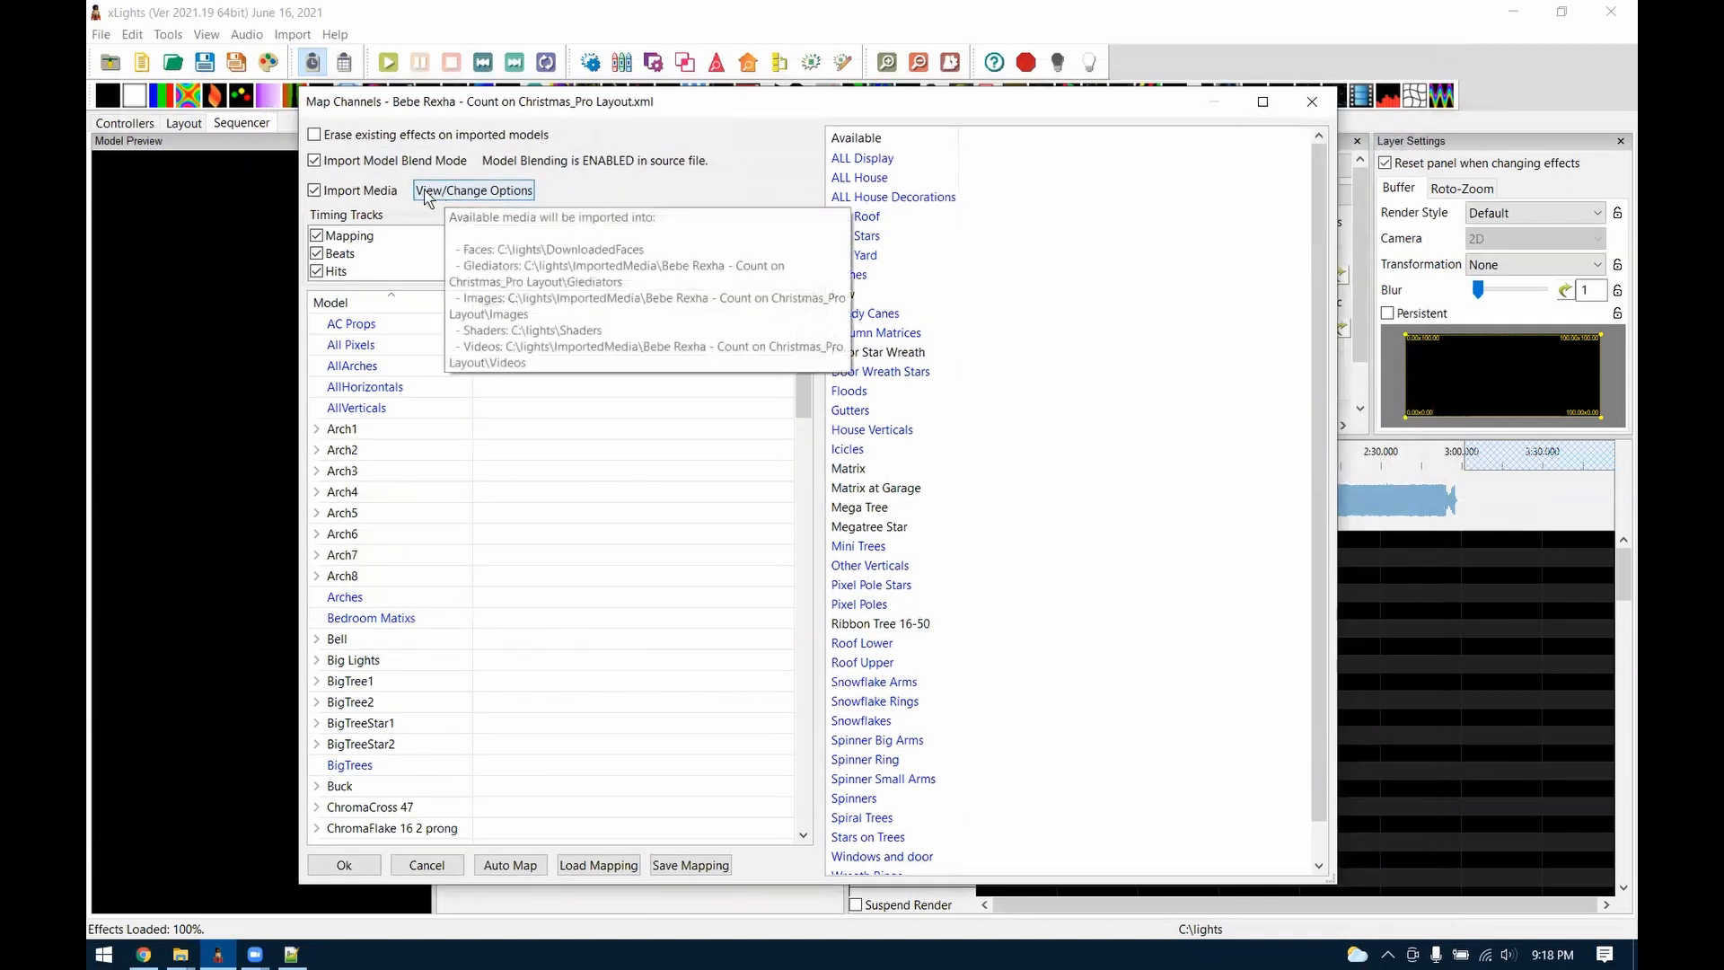
left_click(489, 191)
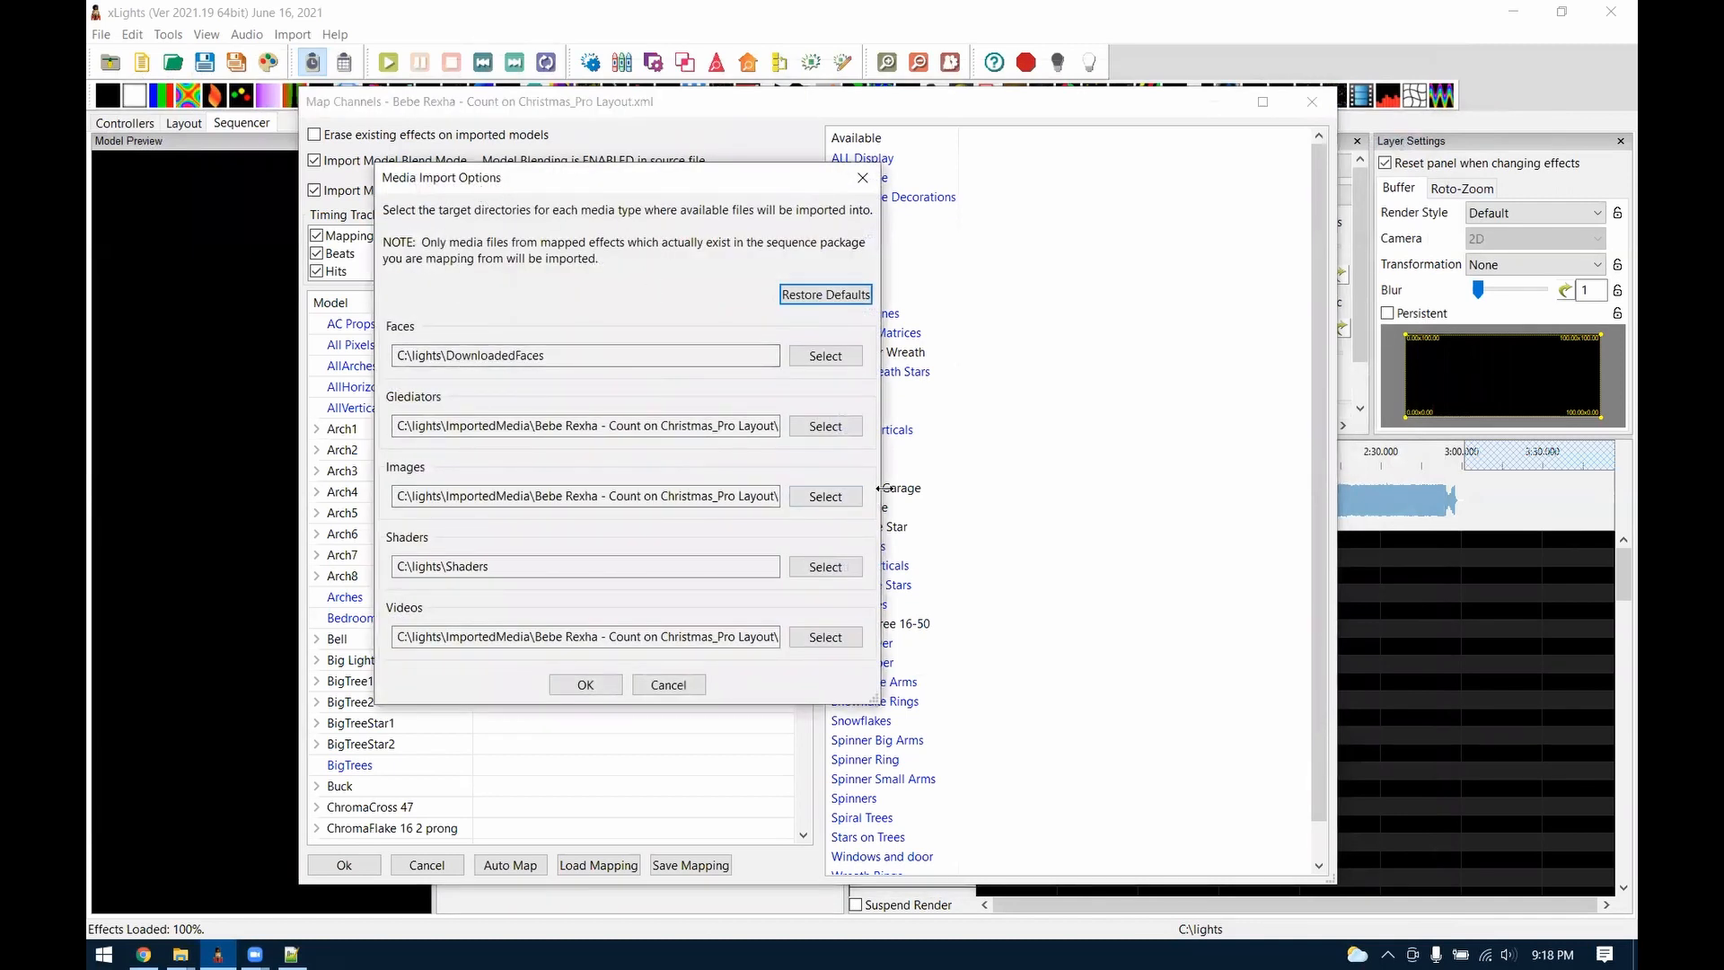
left_click_drag(879, 487, 1224, 507)
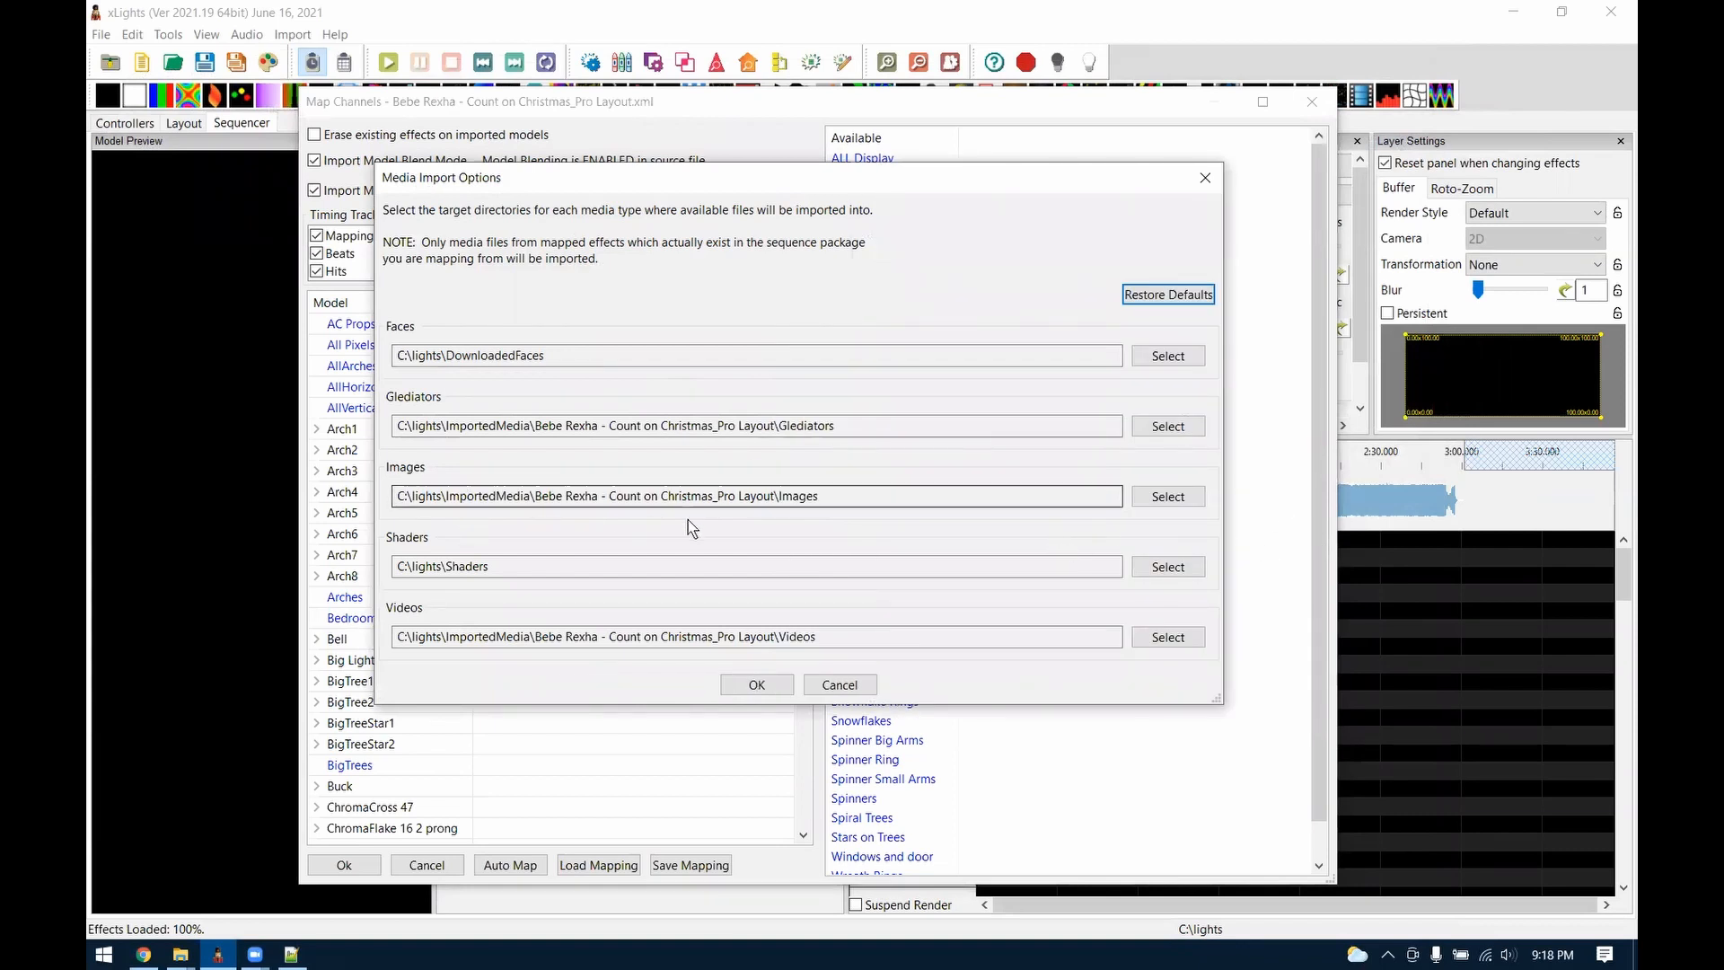
left_click_drag(823, 496, 261, 493)
left_click_drag(840, 635, 355, 621)
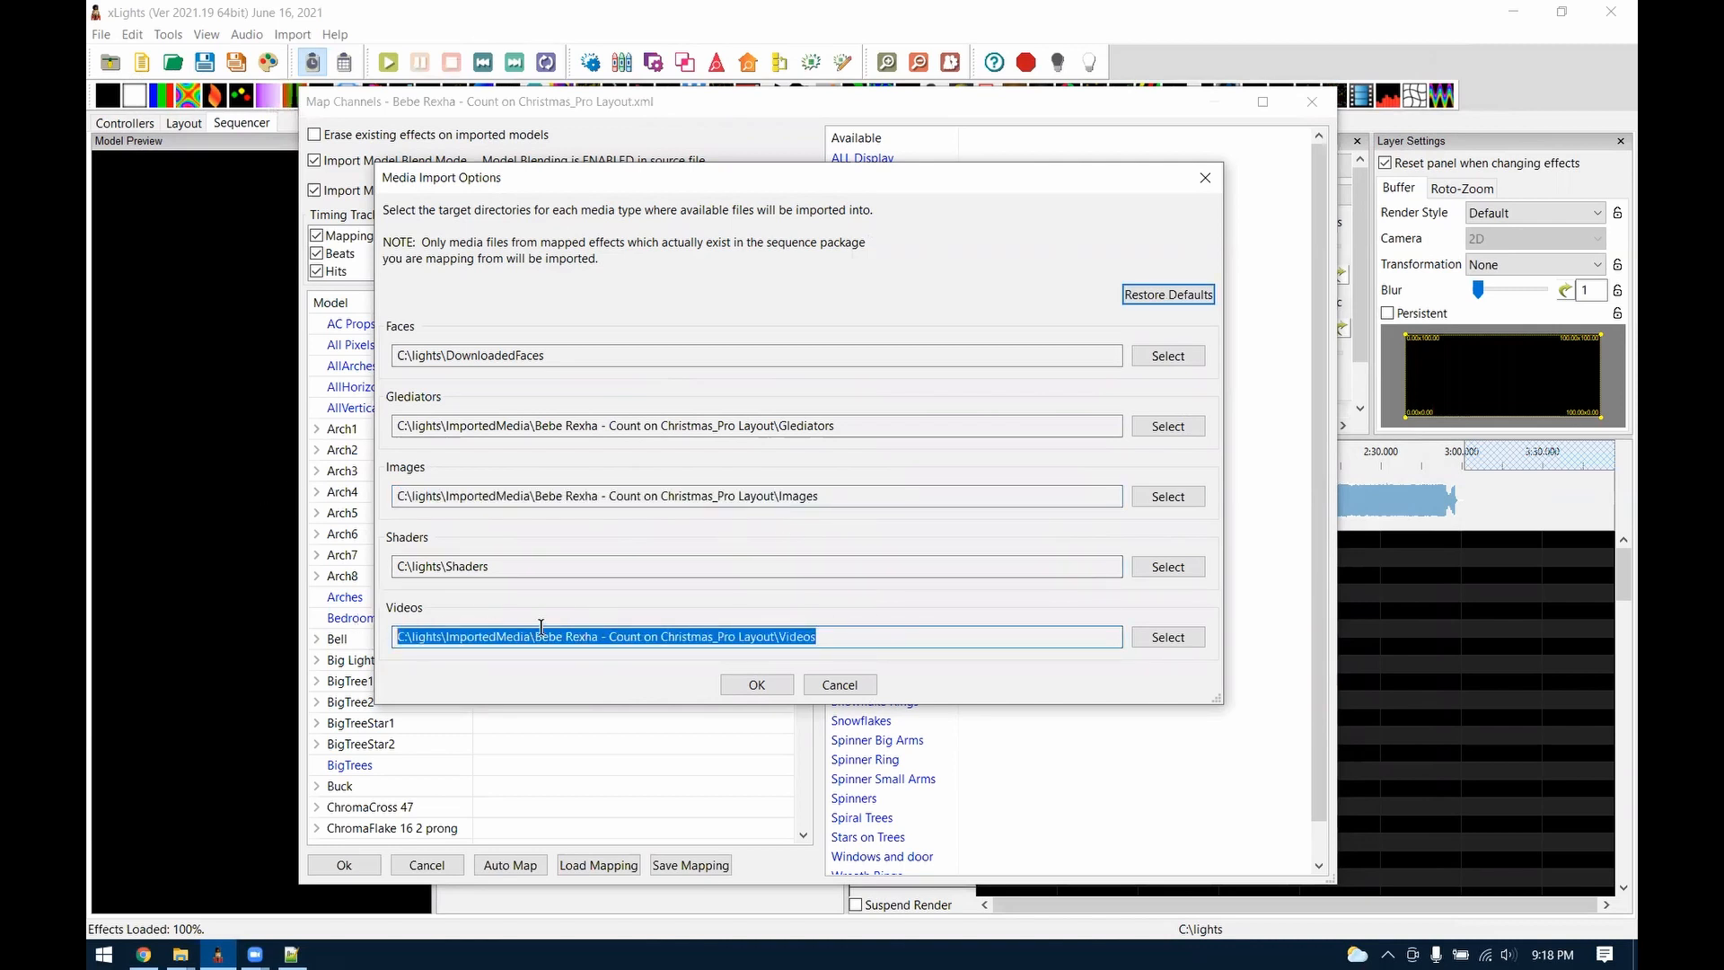
left_click_drag(497, 571, 381, 569)
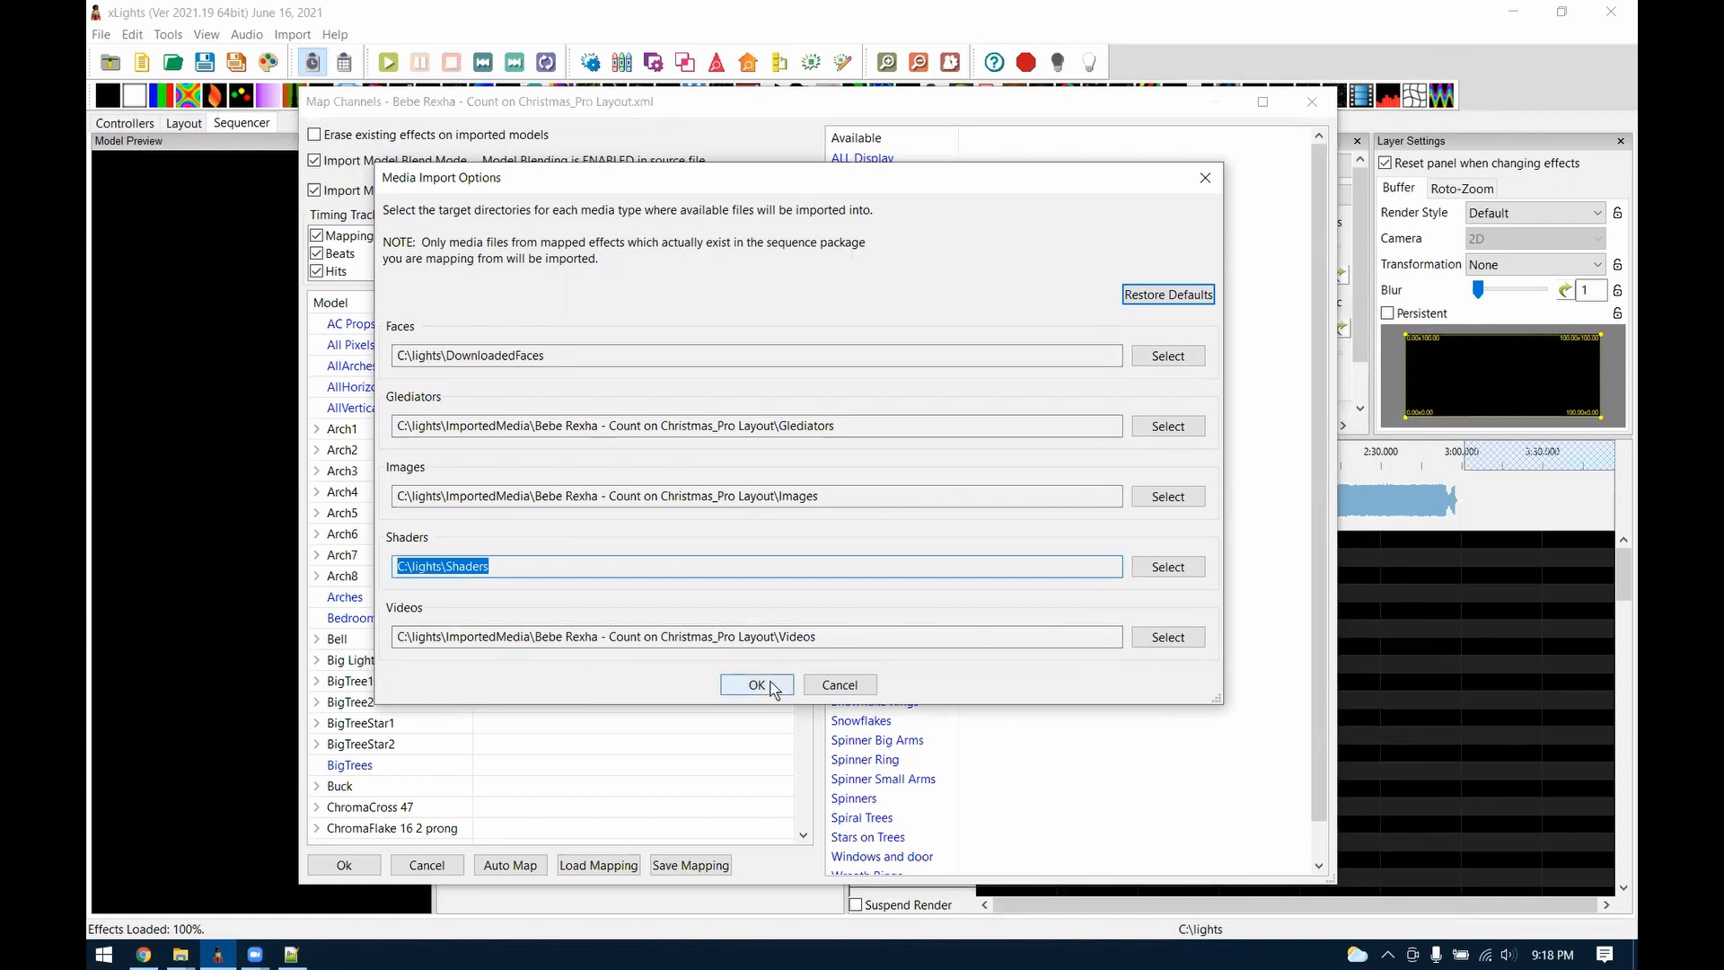
left_click(838, 685)
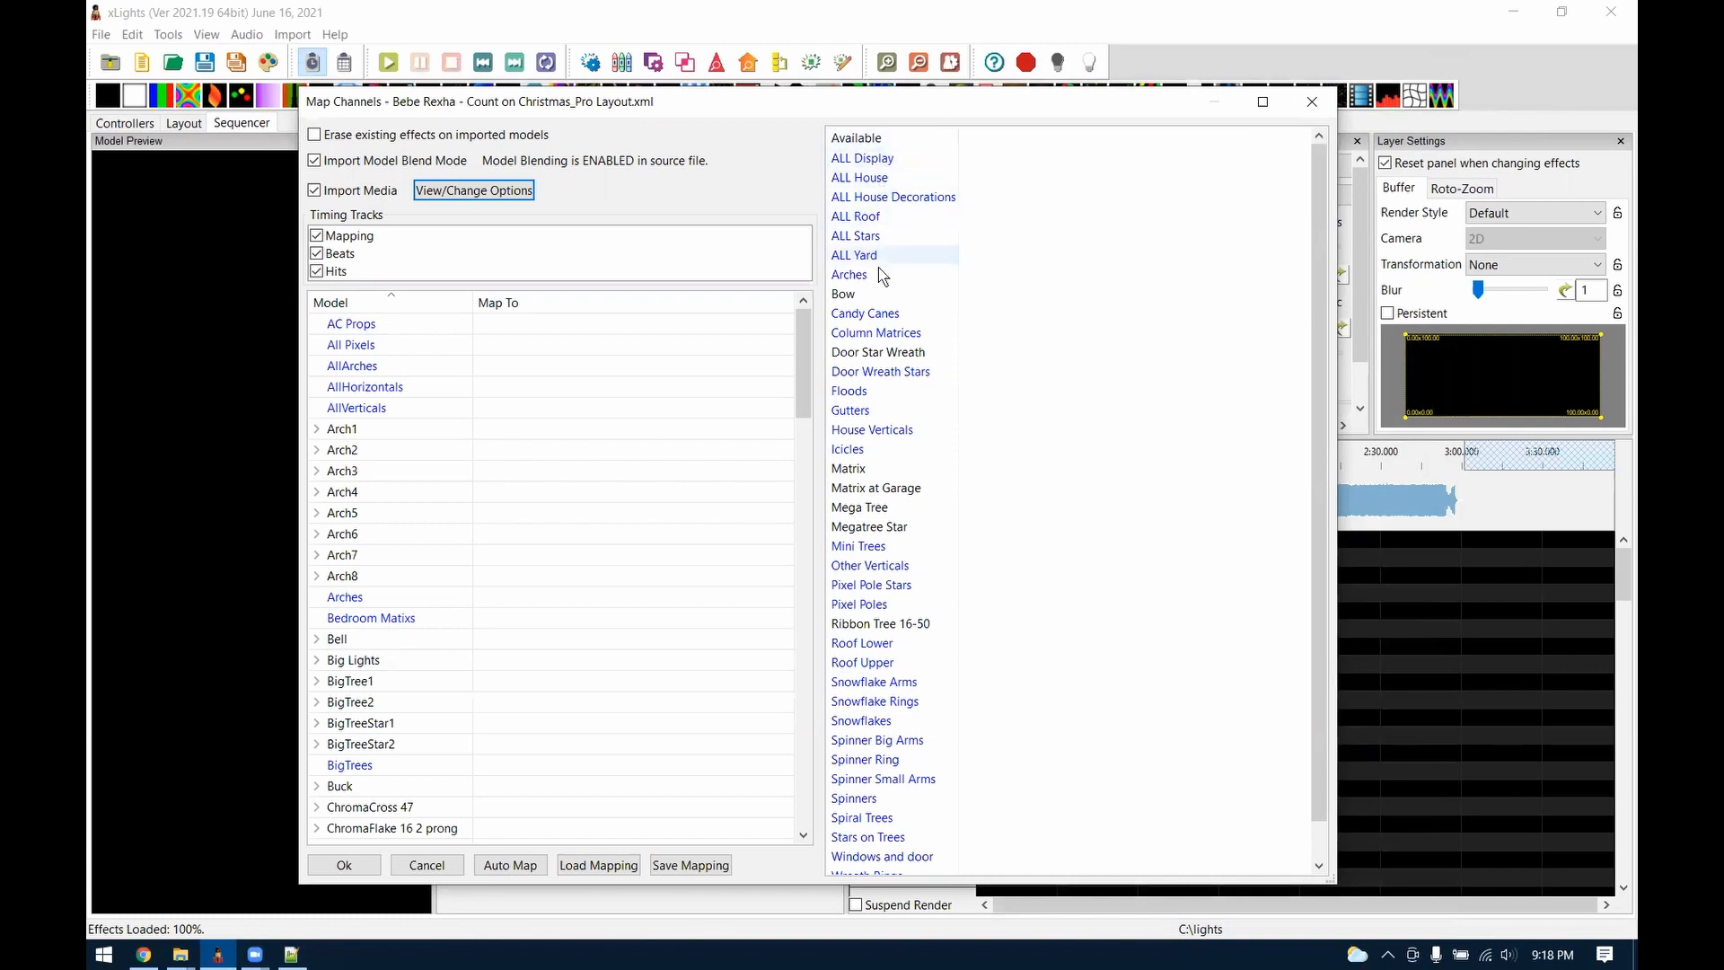
Map the available ALL Roof group to AC Props, All Pixels and AllArches in one multi-selection
scroll(784, 440, "down", 15)
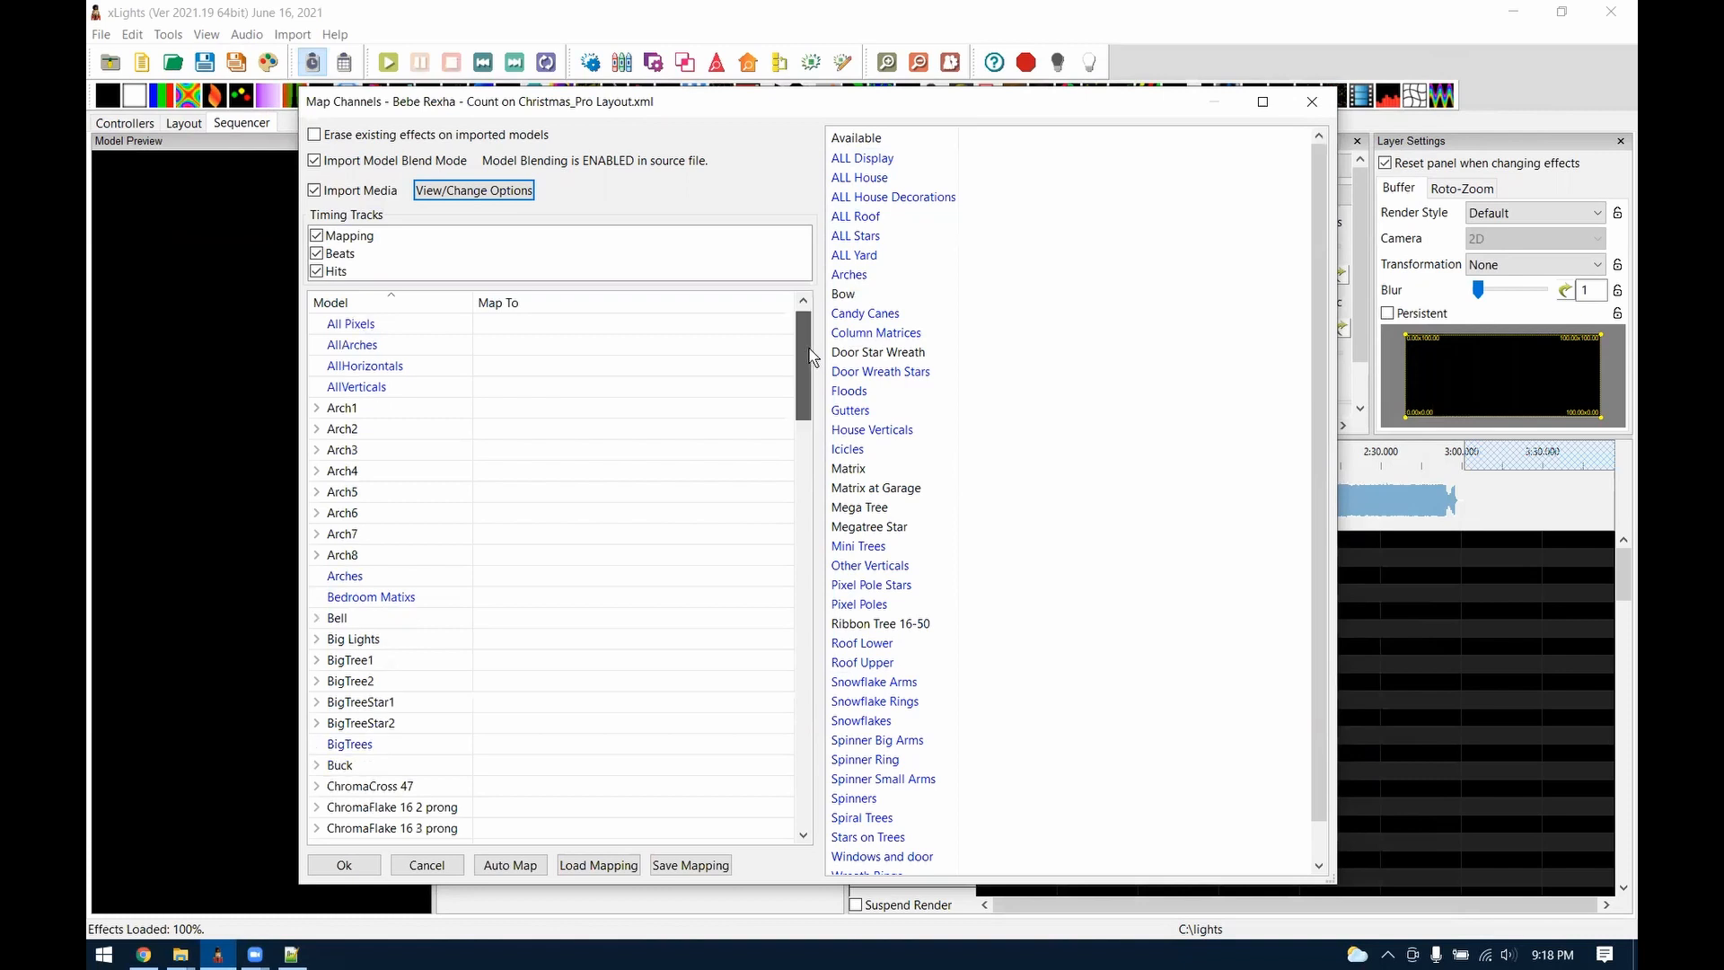
scroll(784, 440, "up", 15)
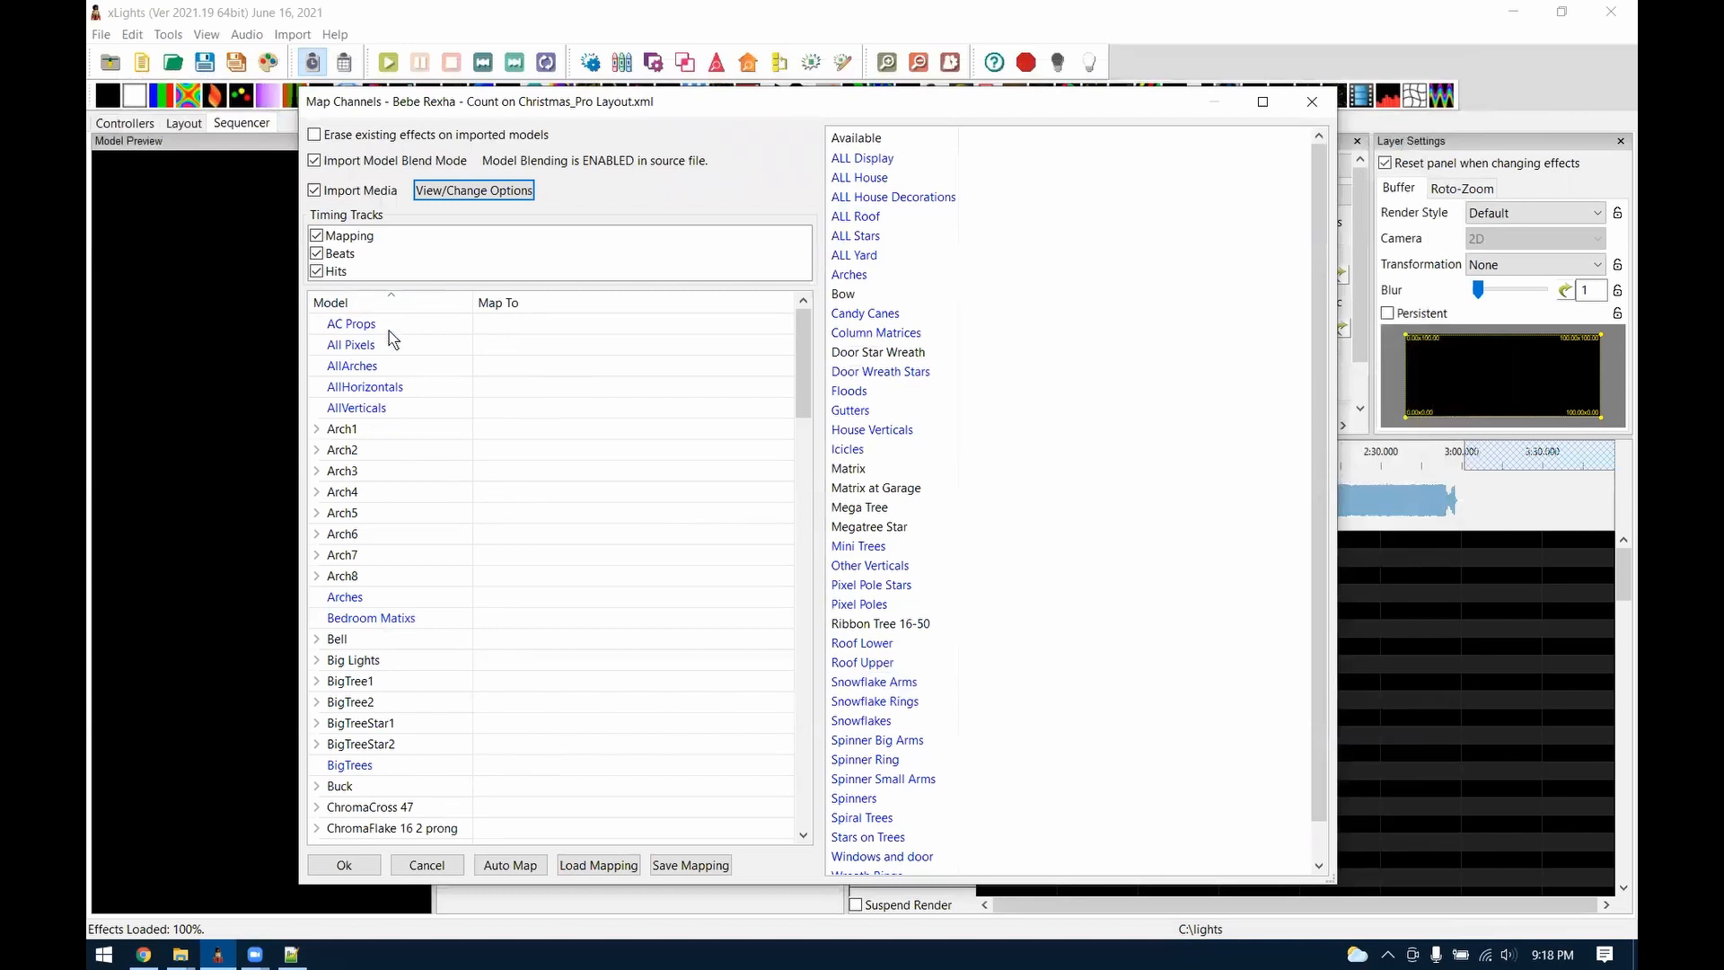
left_click(907, 163)
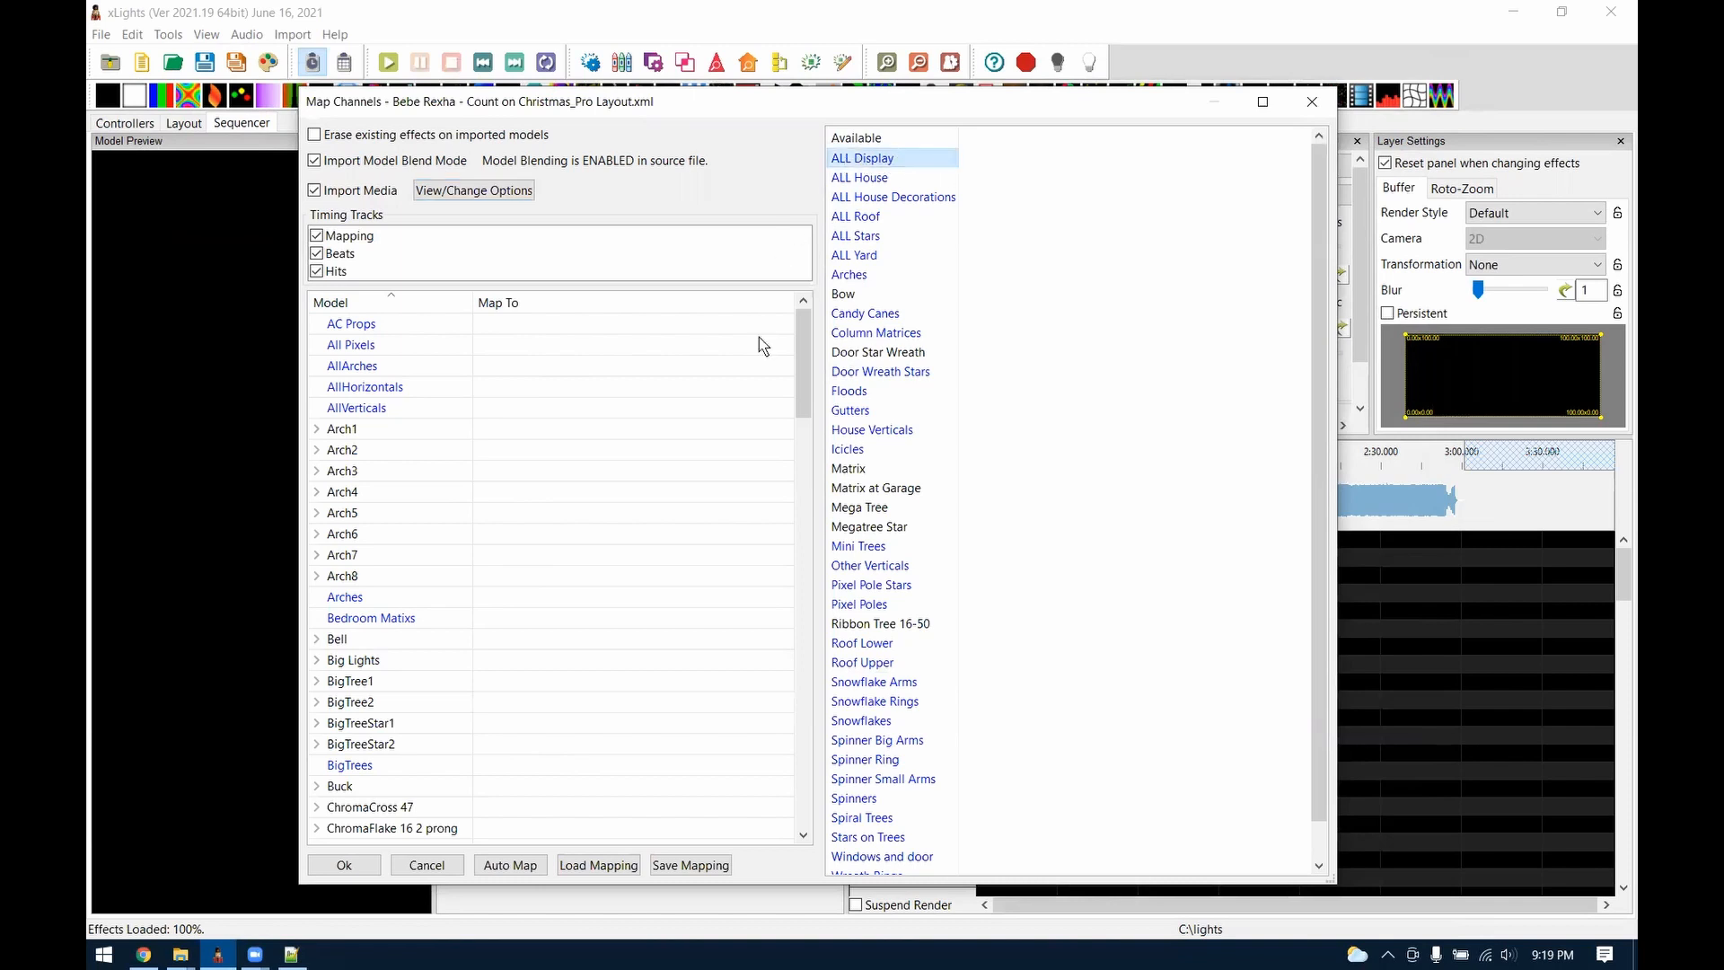
left_click(898, 223)
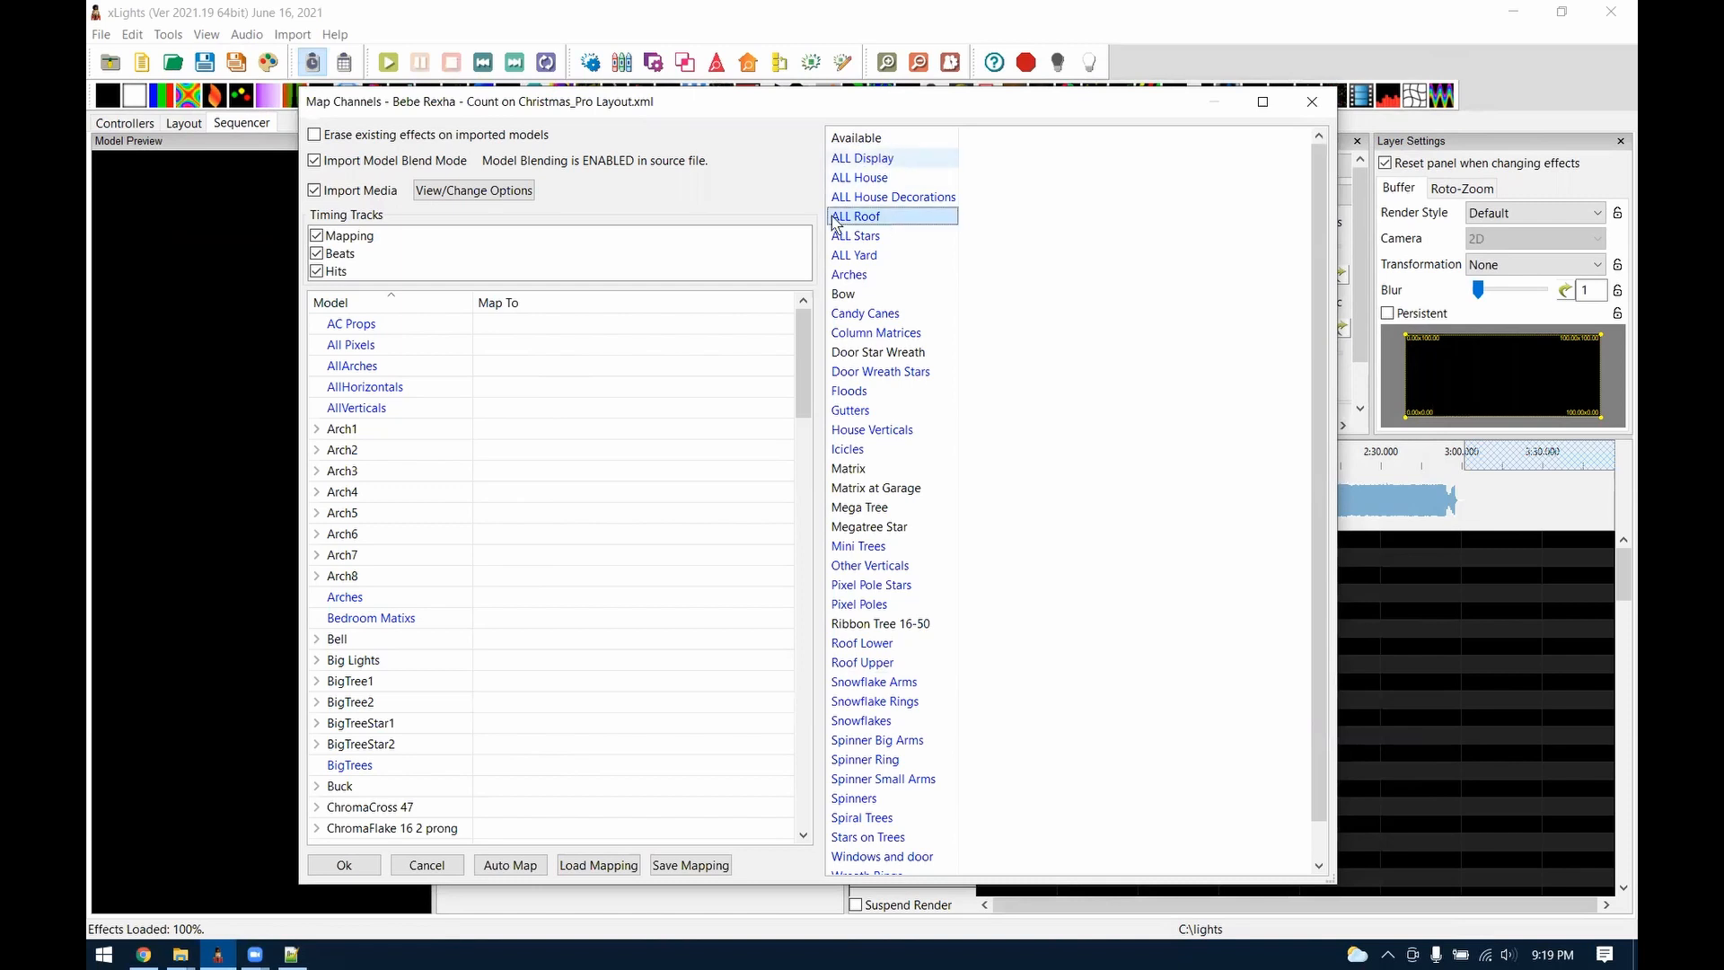
left_click(565, 323)
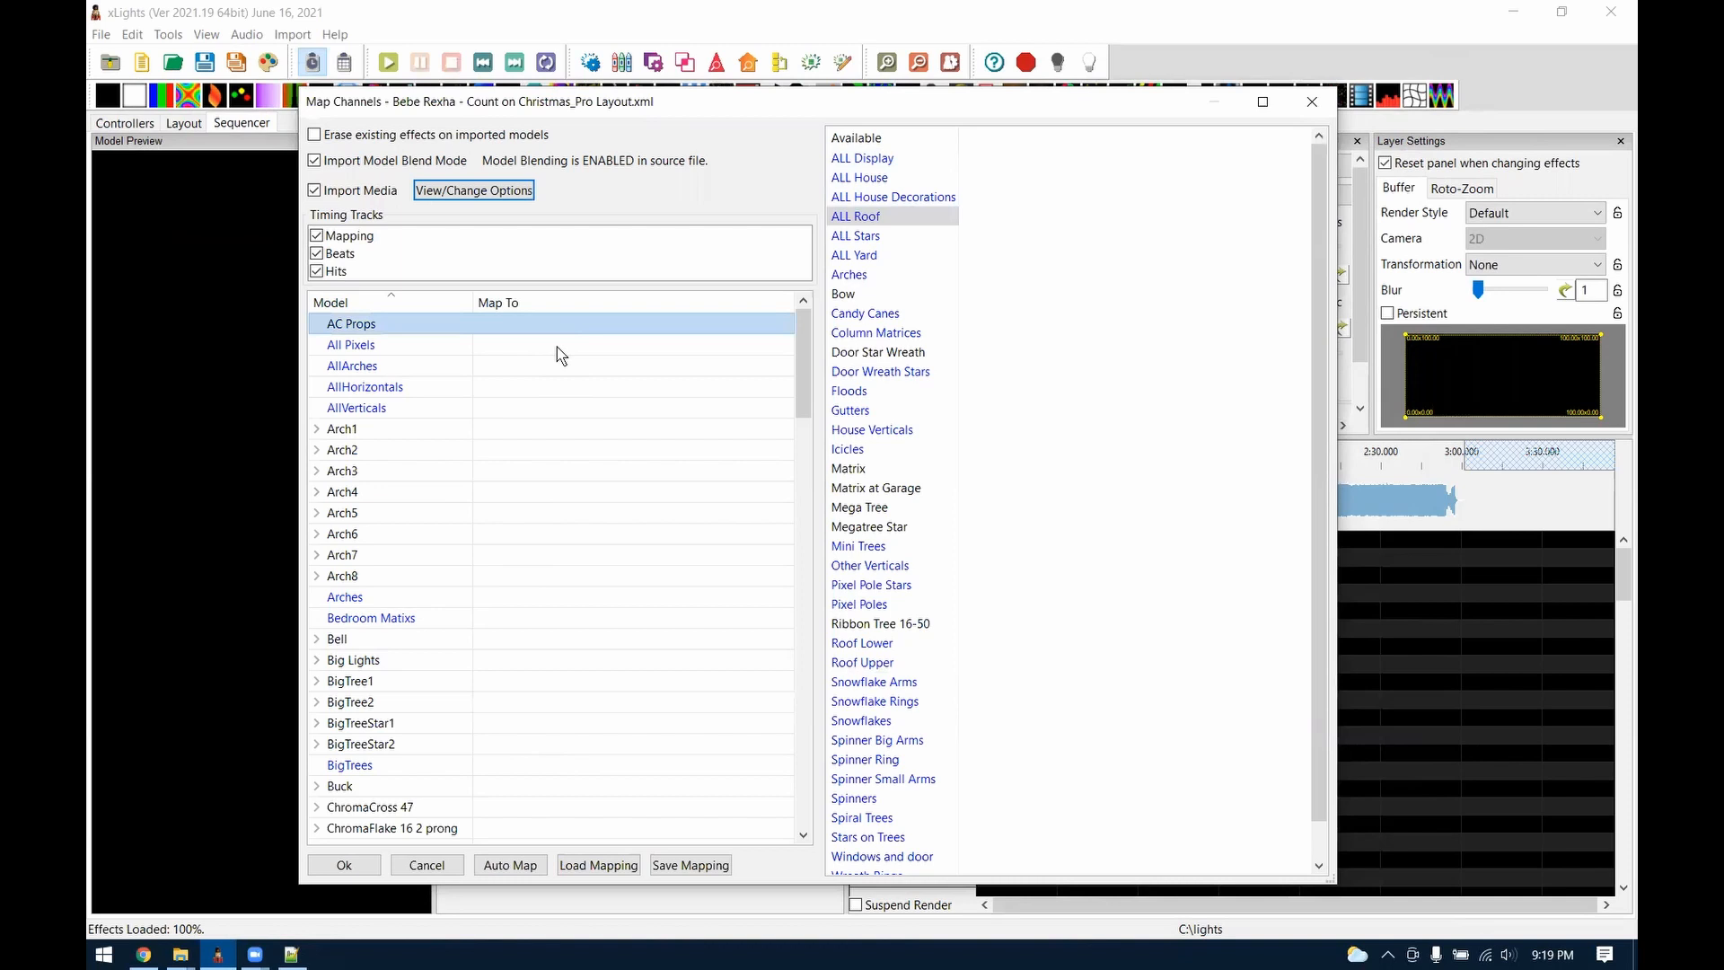
left_click(548, 346, "ctrl")
left_click(548, 365, "ctrl")
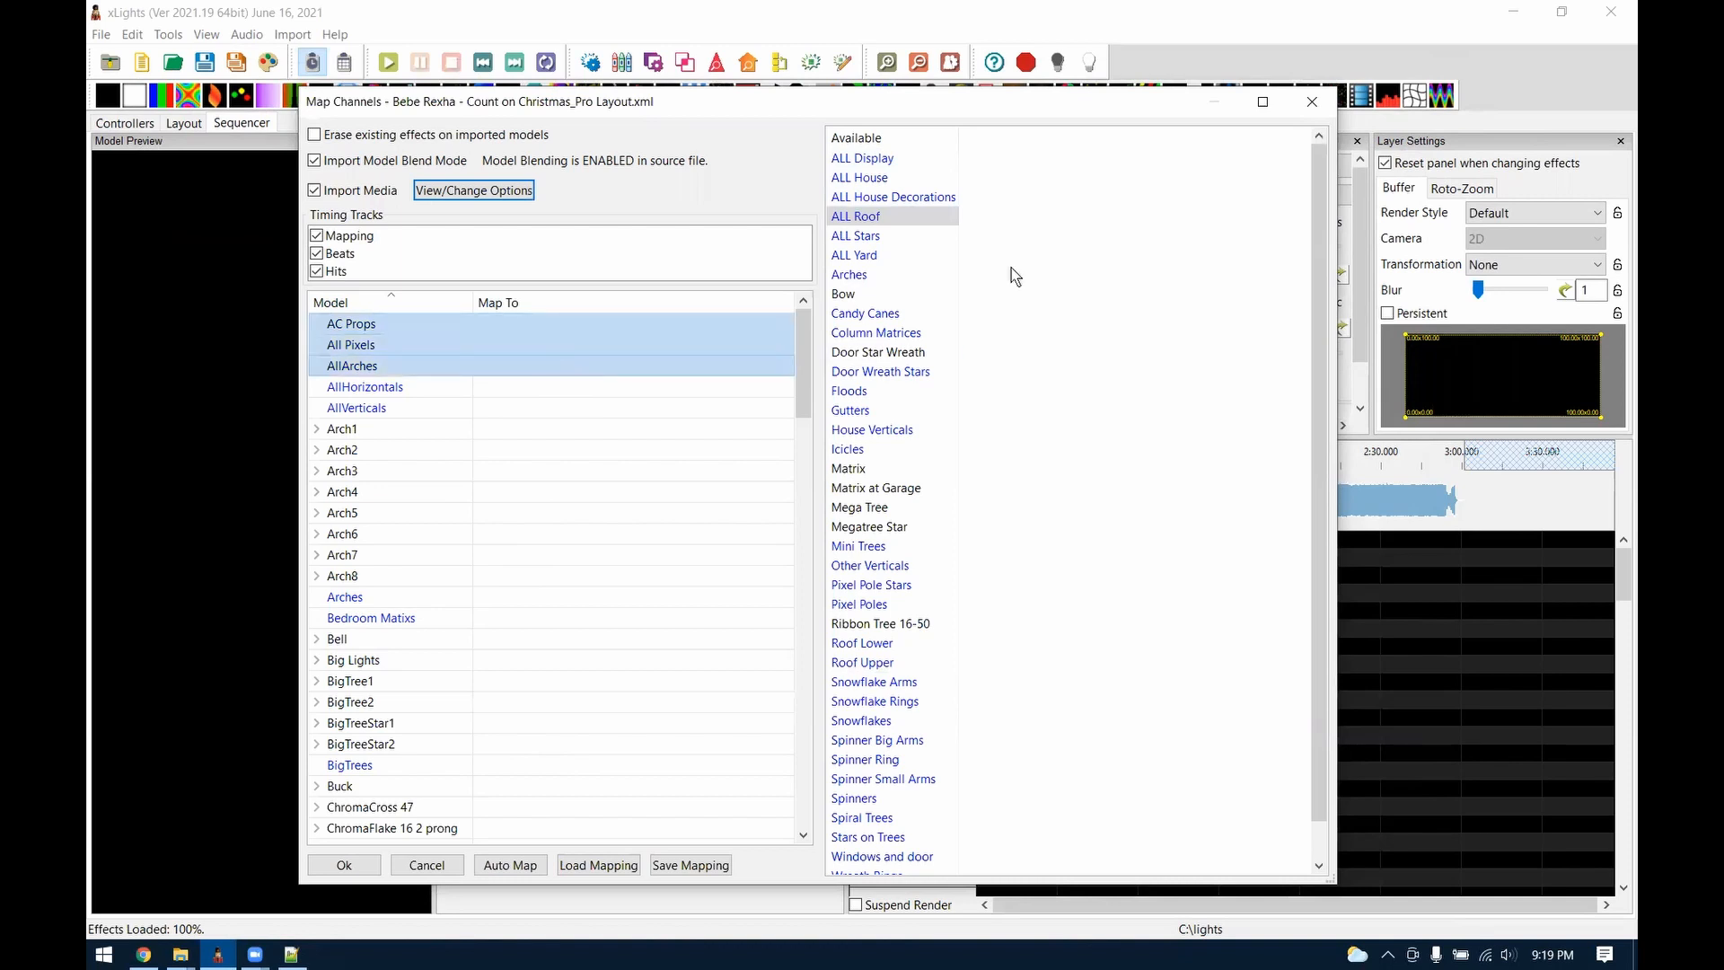
double_click(869, 218)
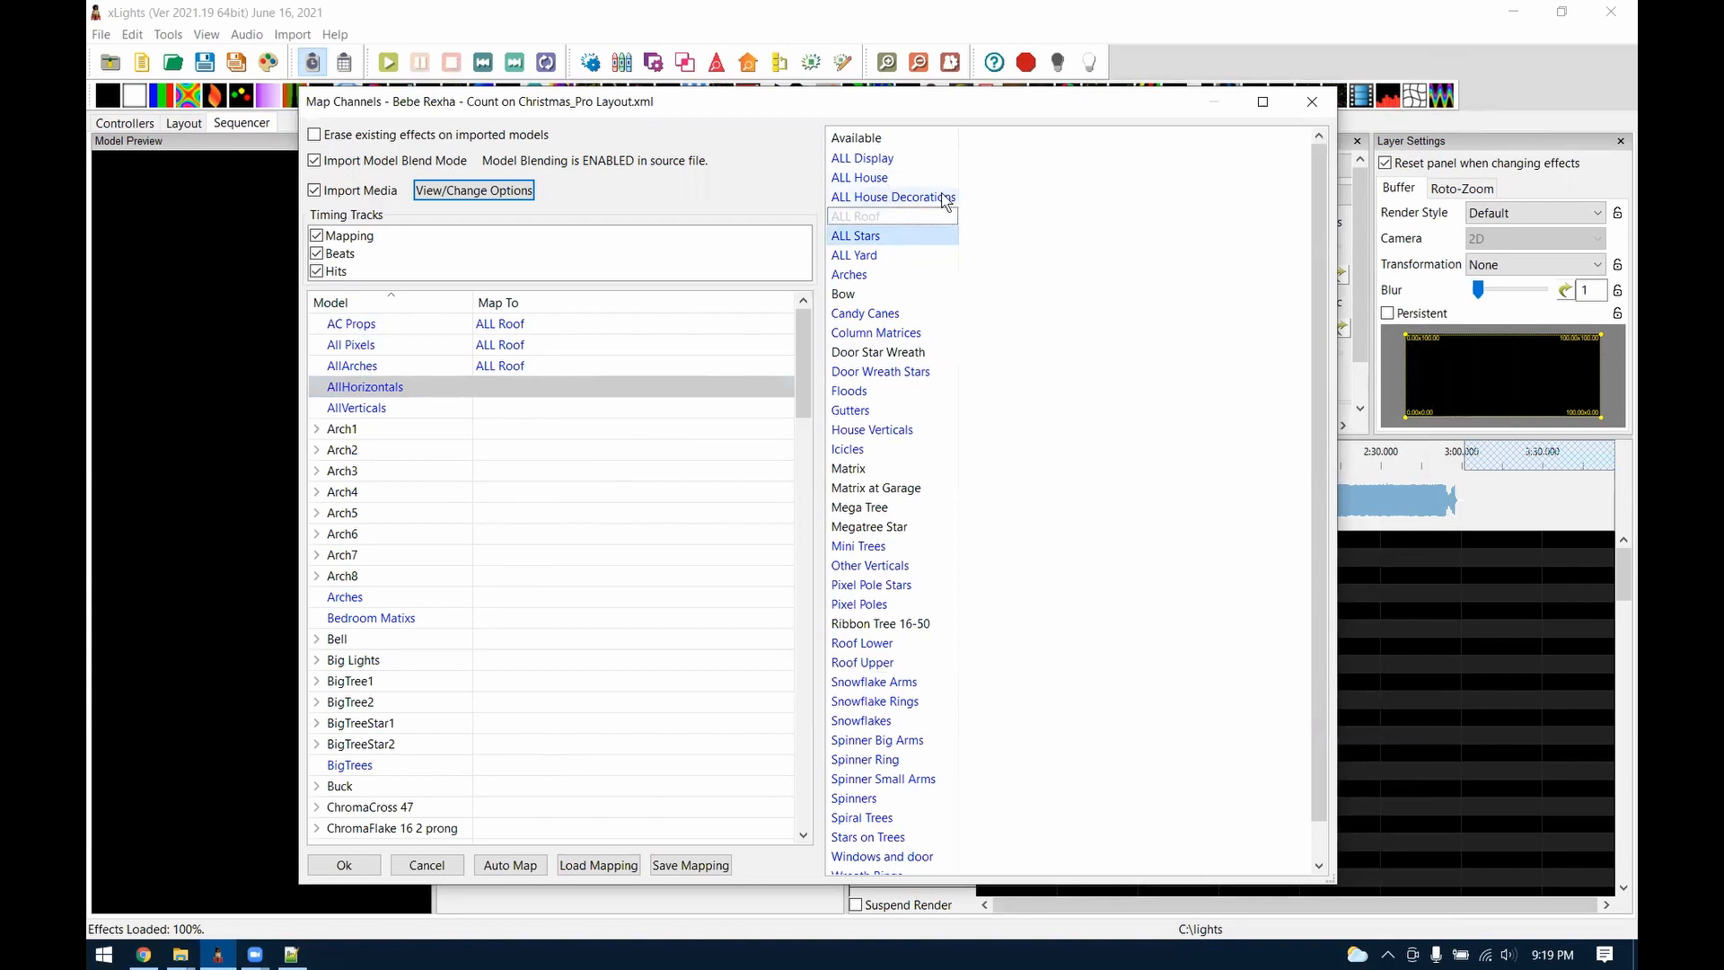
Select Arch1, Arch8 and Big Lights together in the model list, and check the target folders for imported media
left_click(516, 395)
left_click(521, 431)
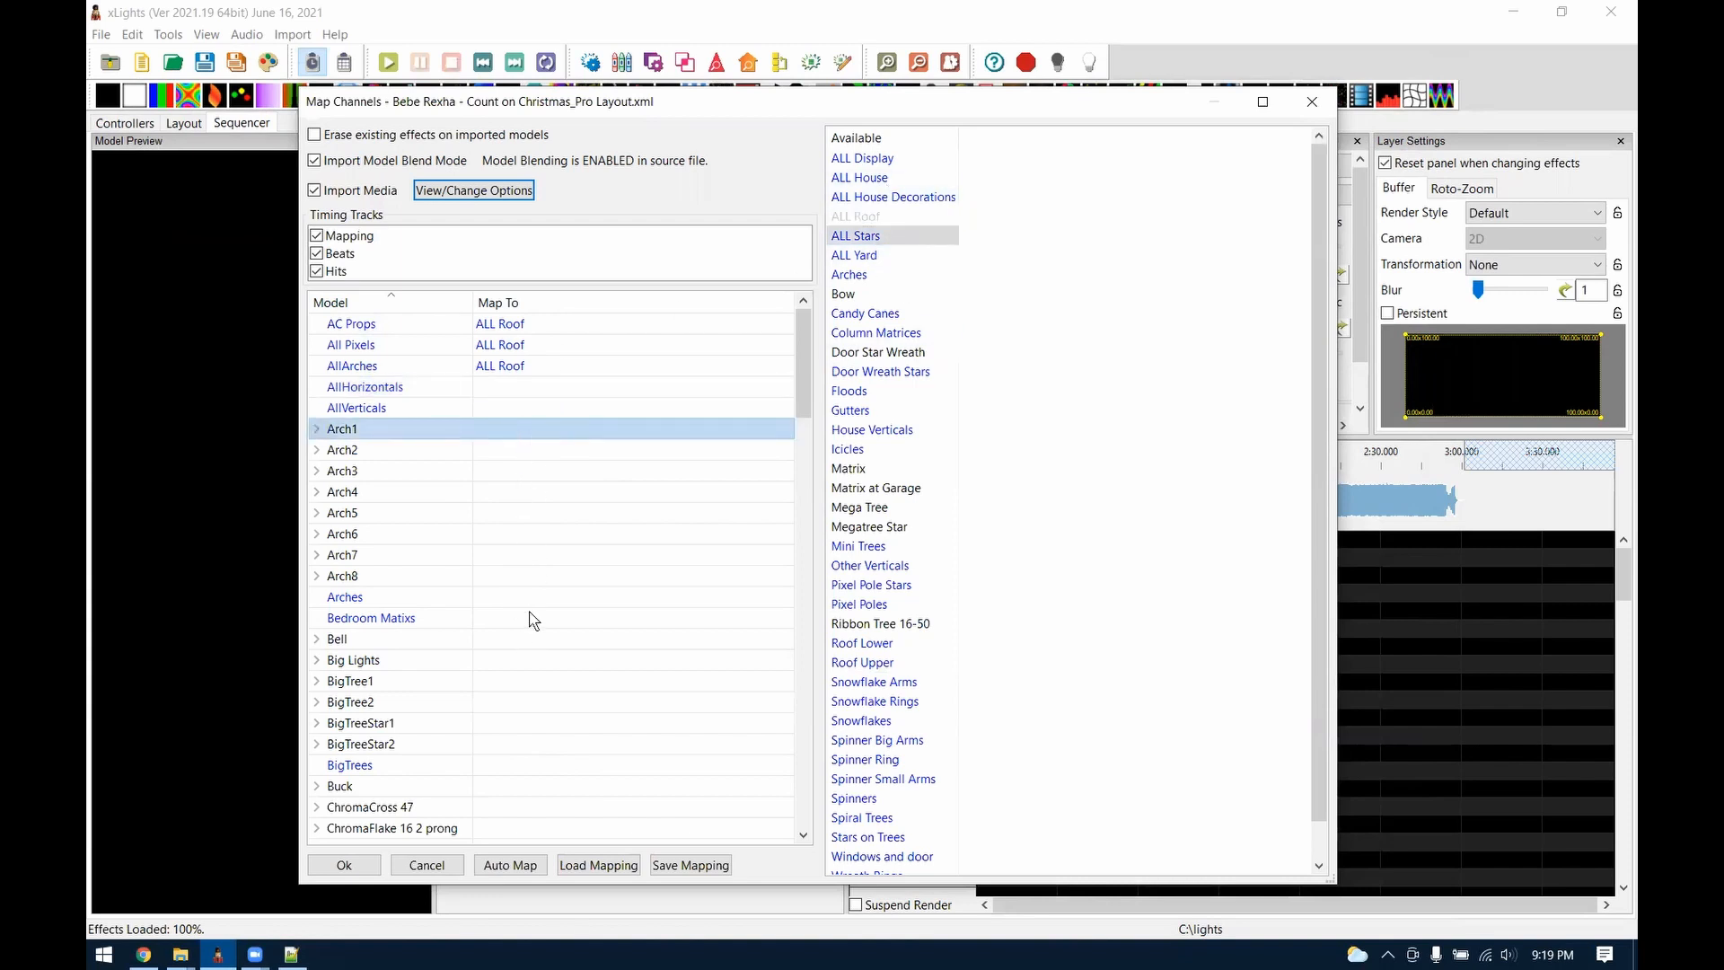
left_click(534, 664, "ctrl")
left_click(541, 579, "ctrl")
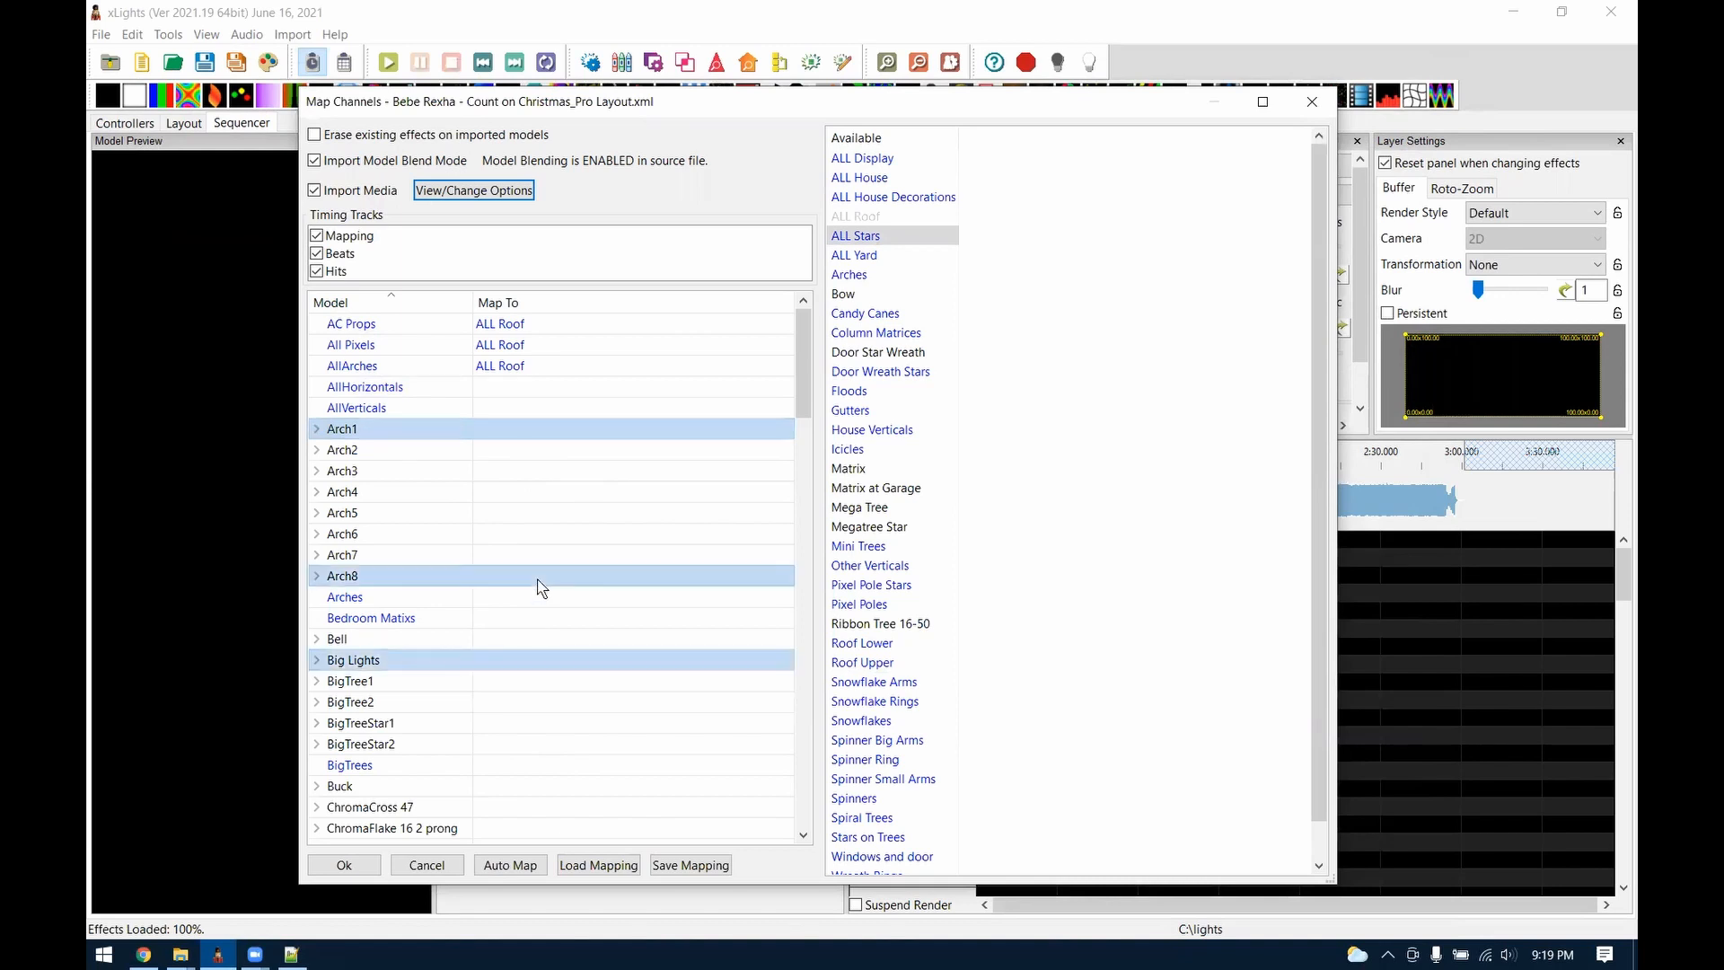
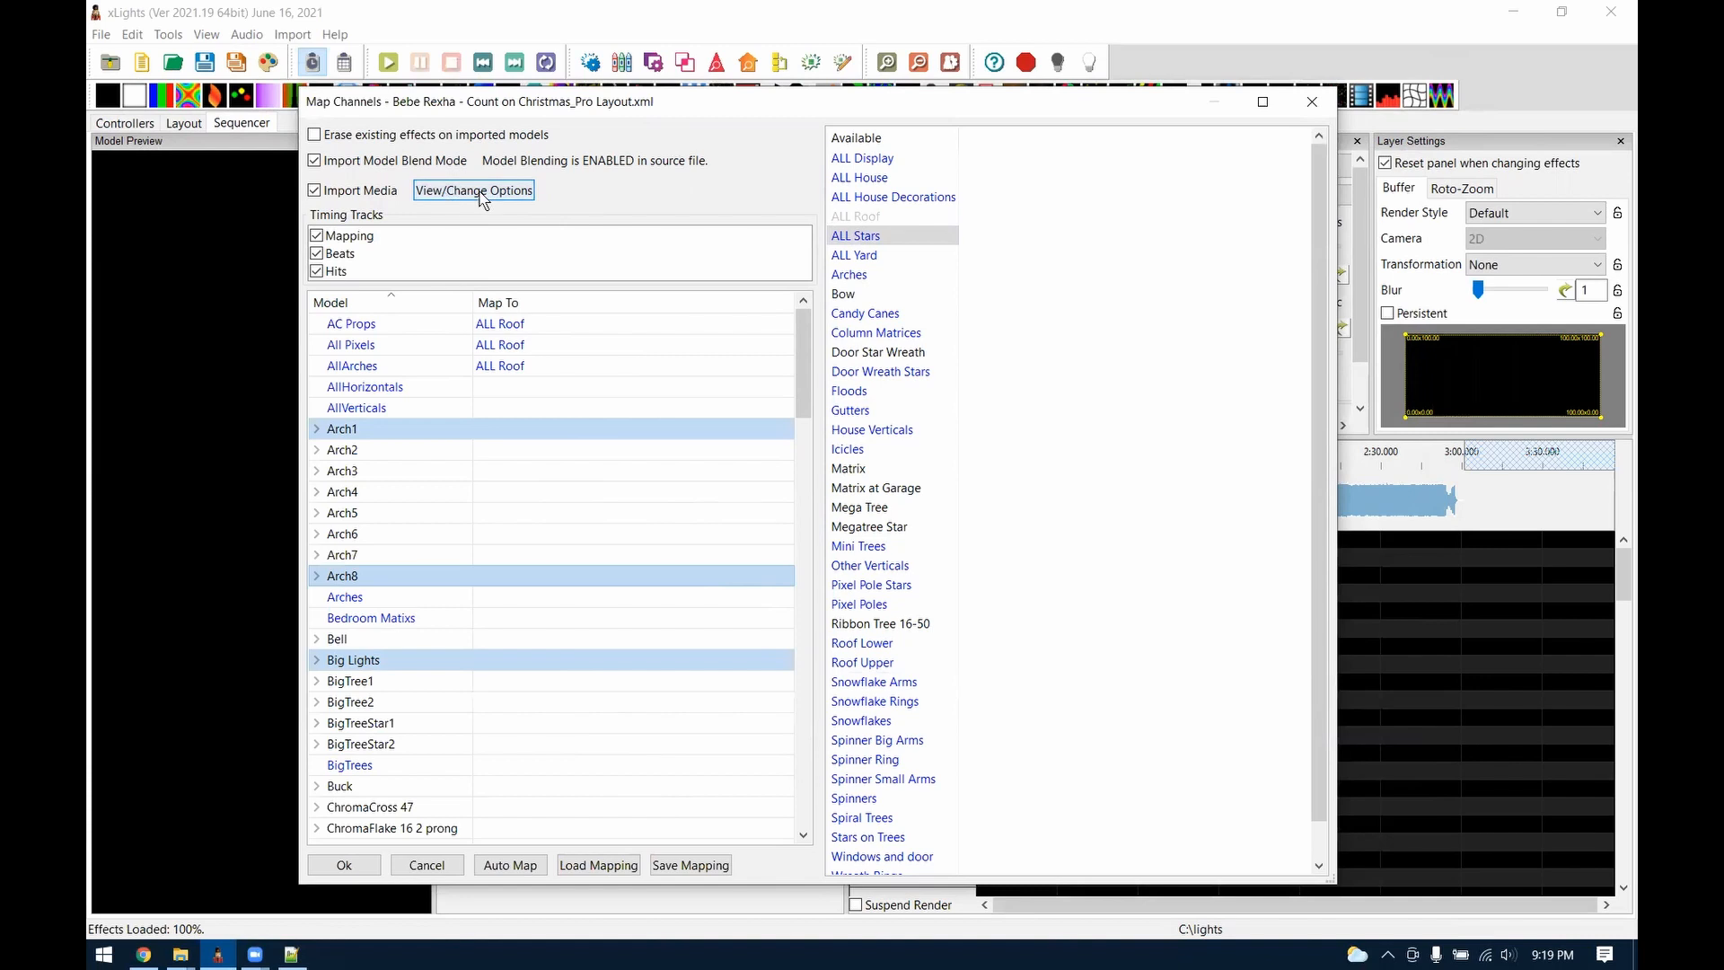
mouse_move(466, 199)
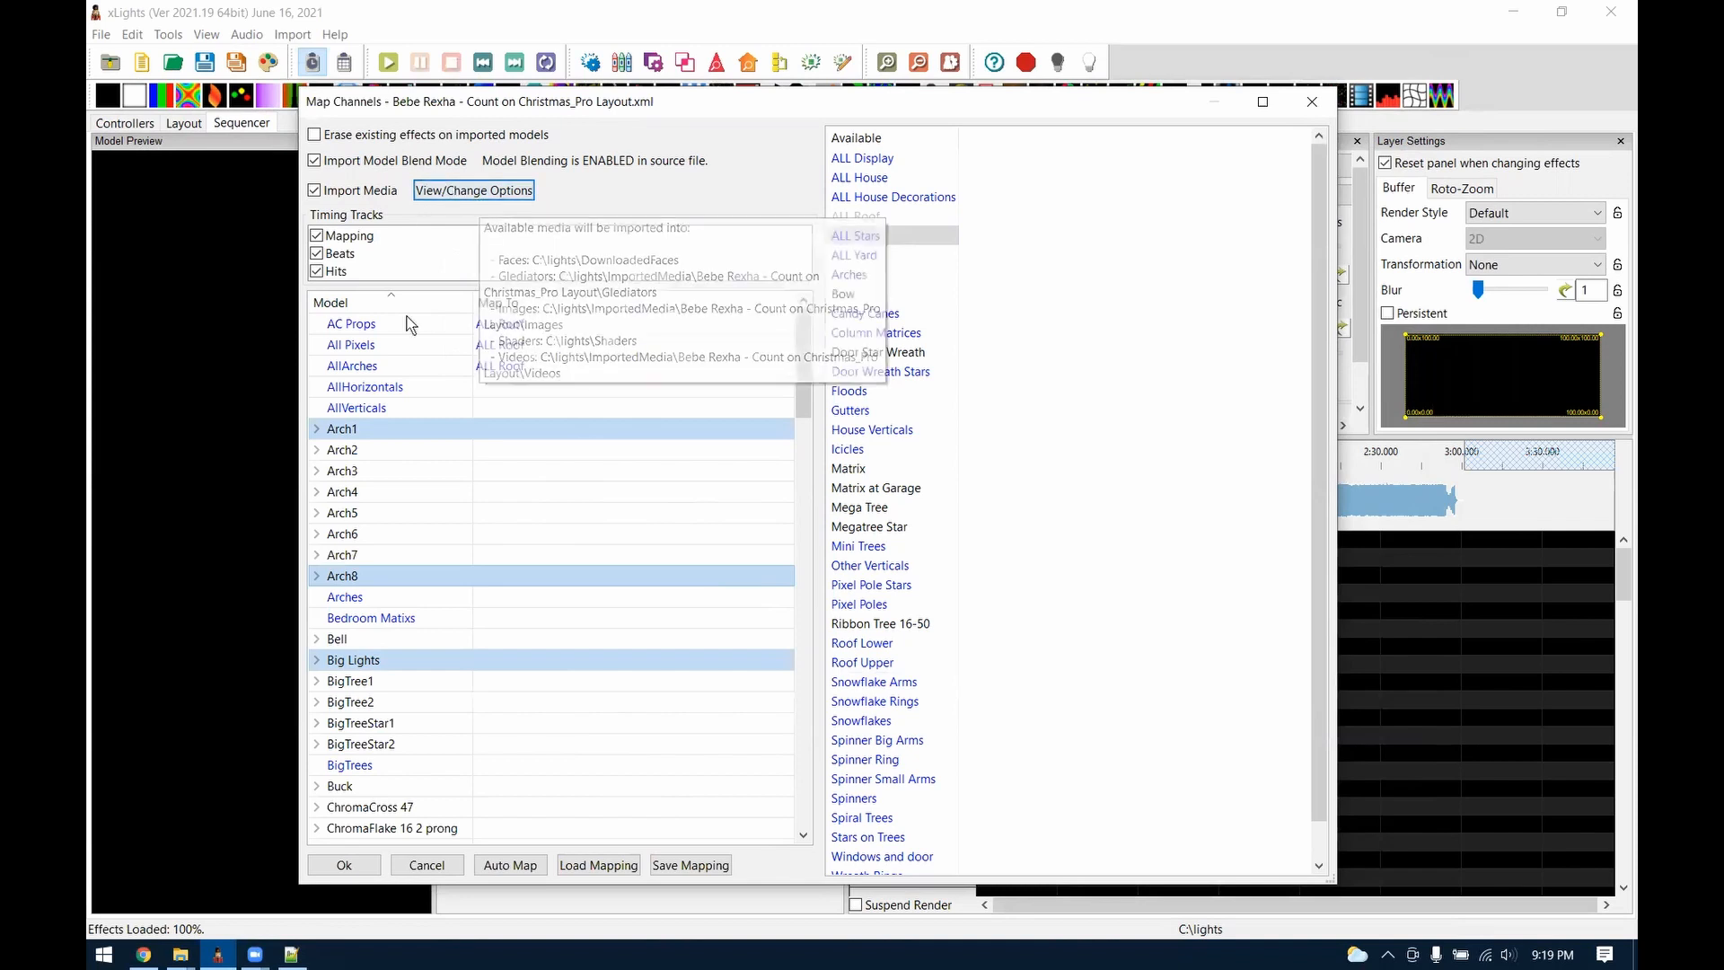
Load the mapping file new_mapping.xmap from the PPD_Pro folder and run the effect import with it
left_click(598, 865)
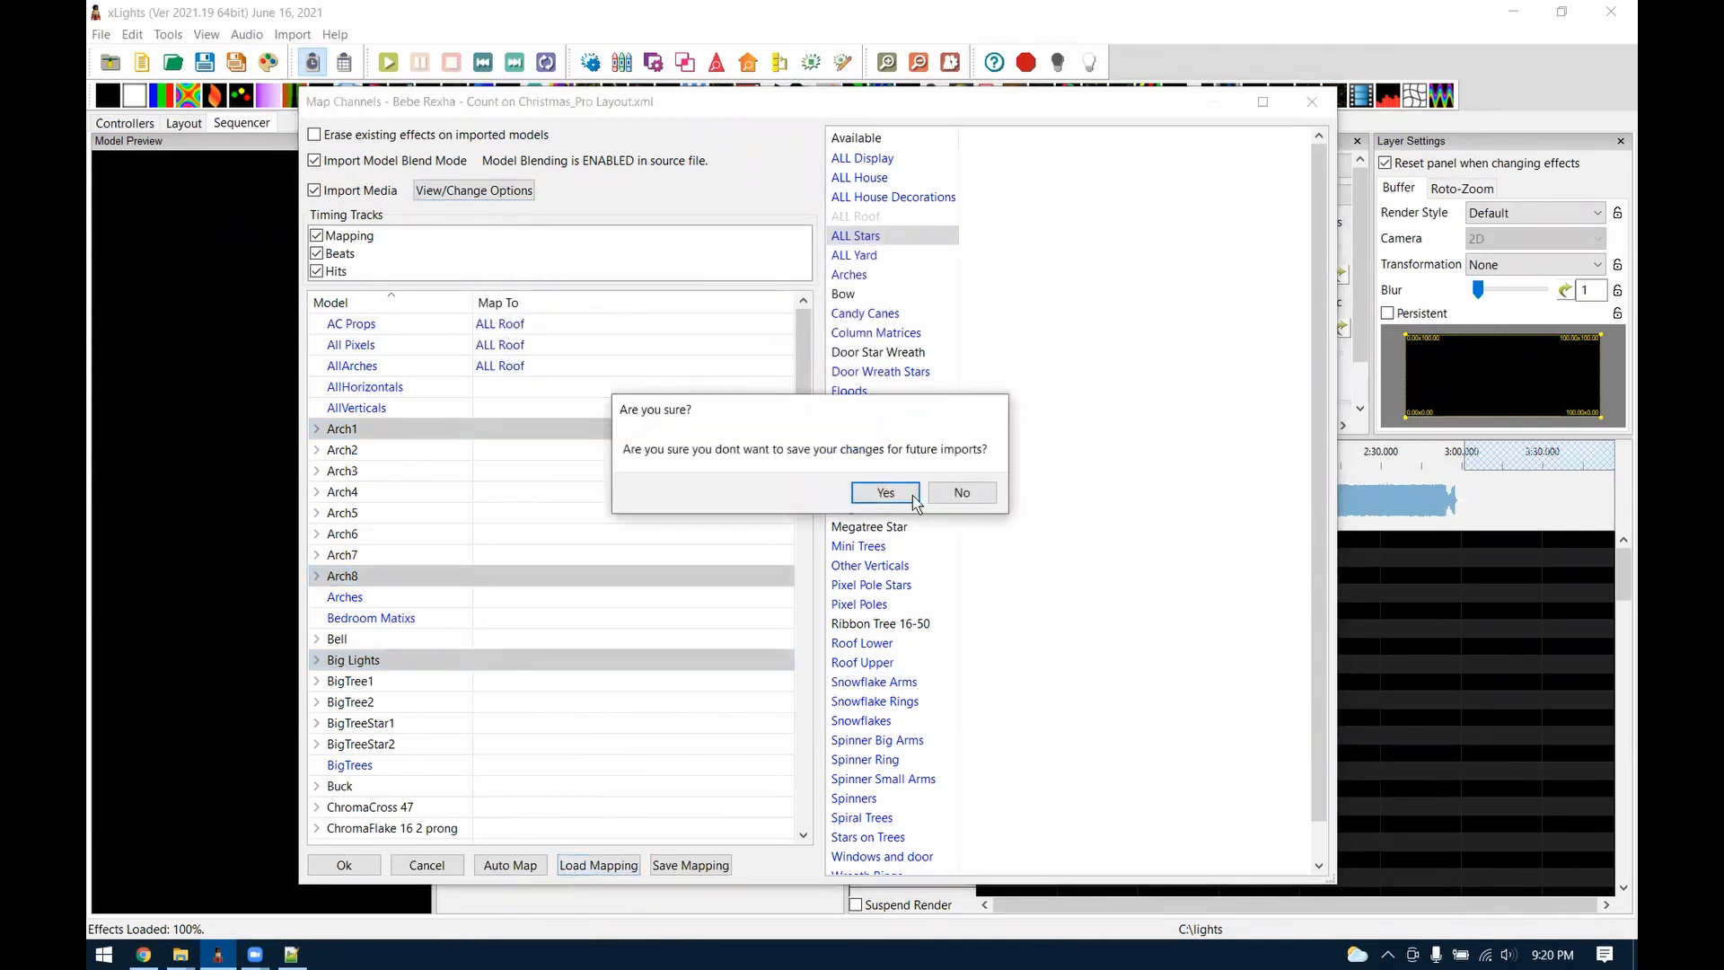
left_click(961, 494)
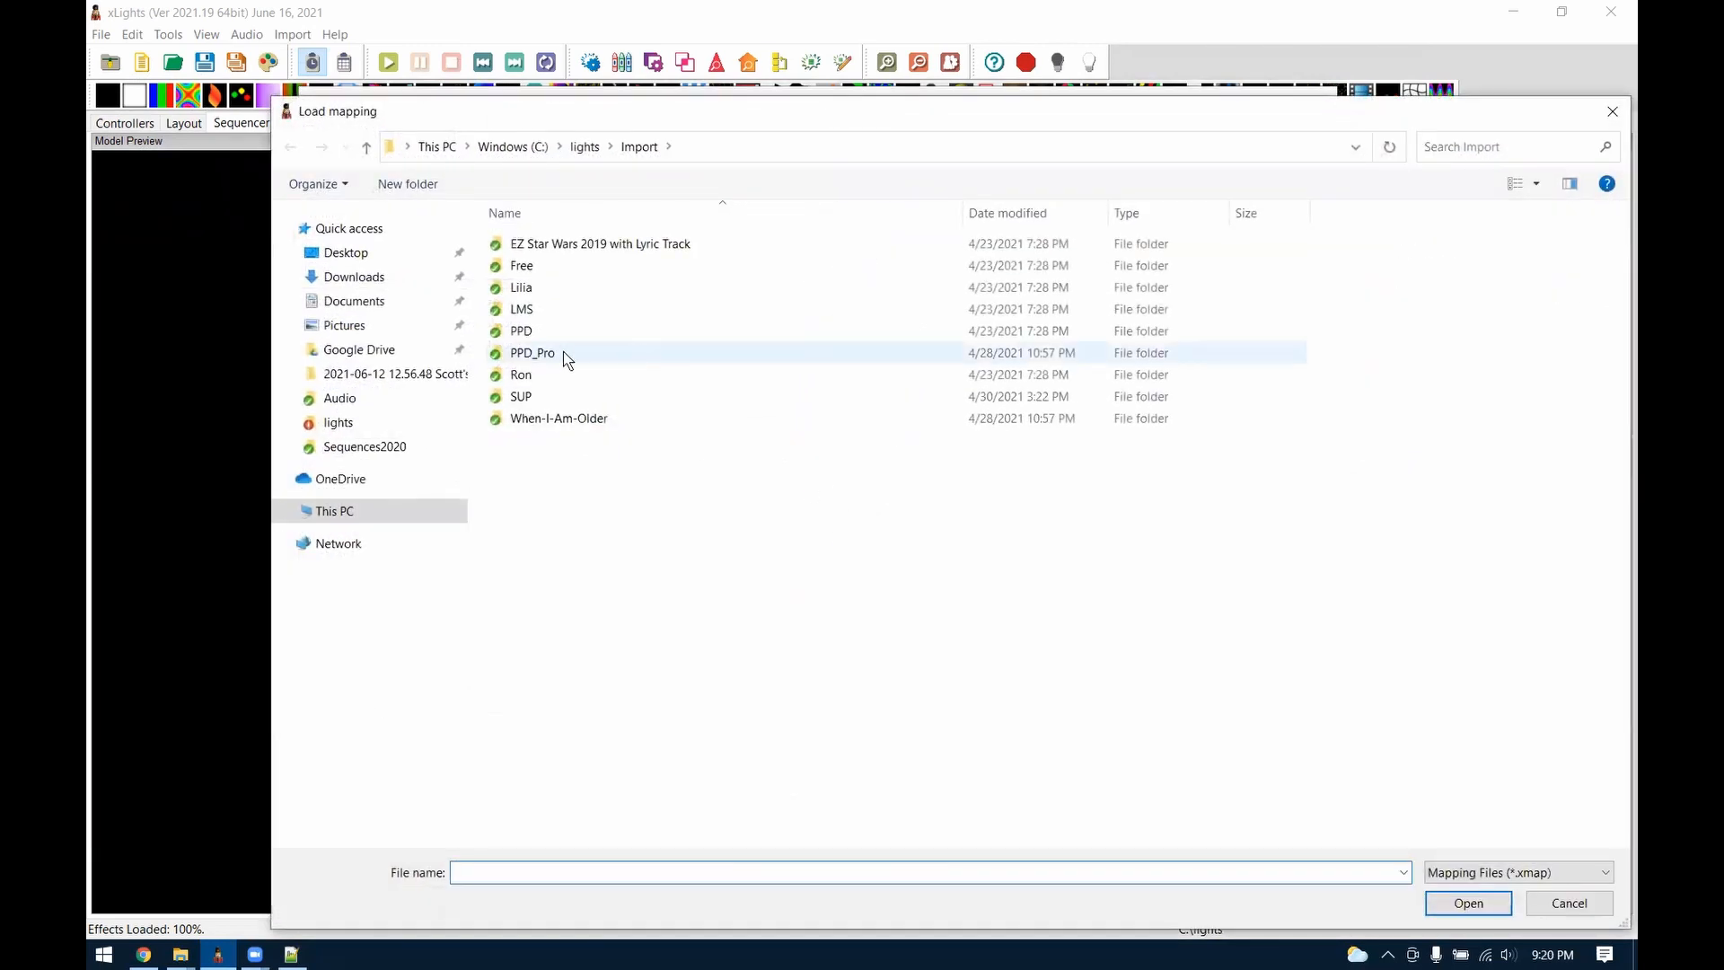
double_click(538, 352)
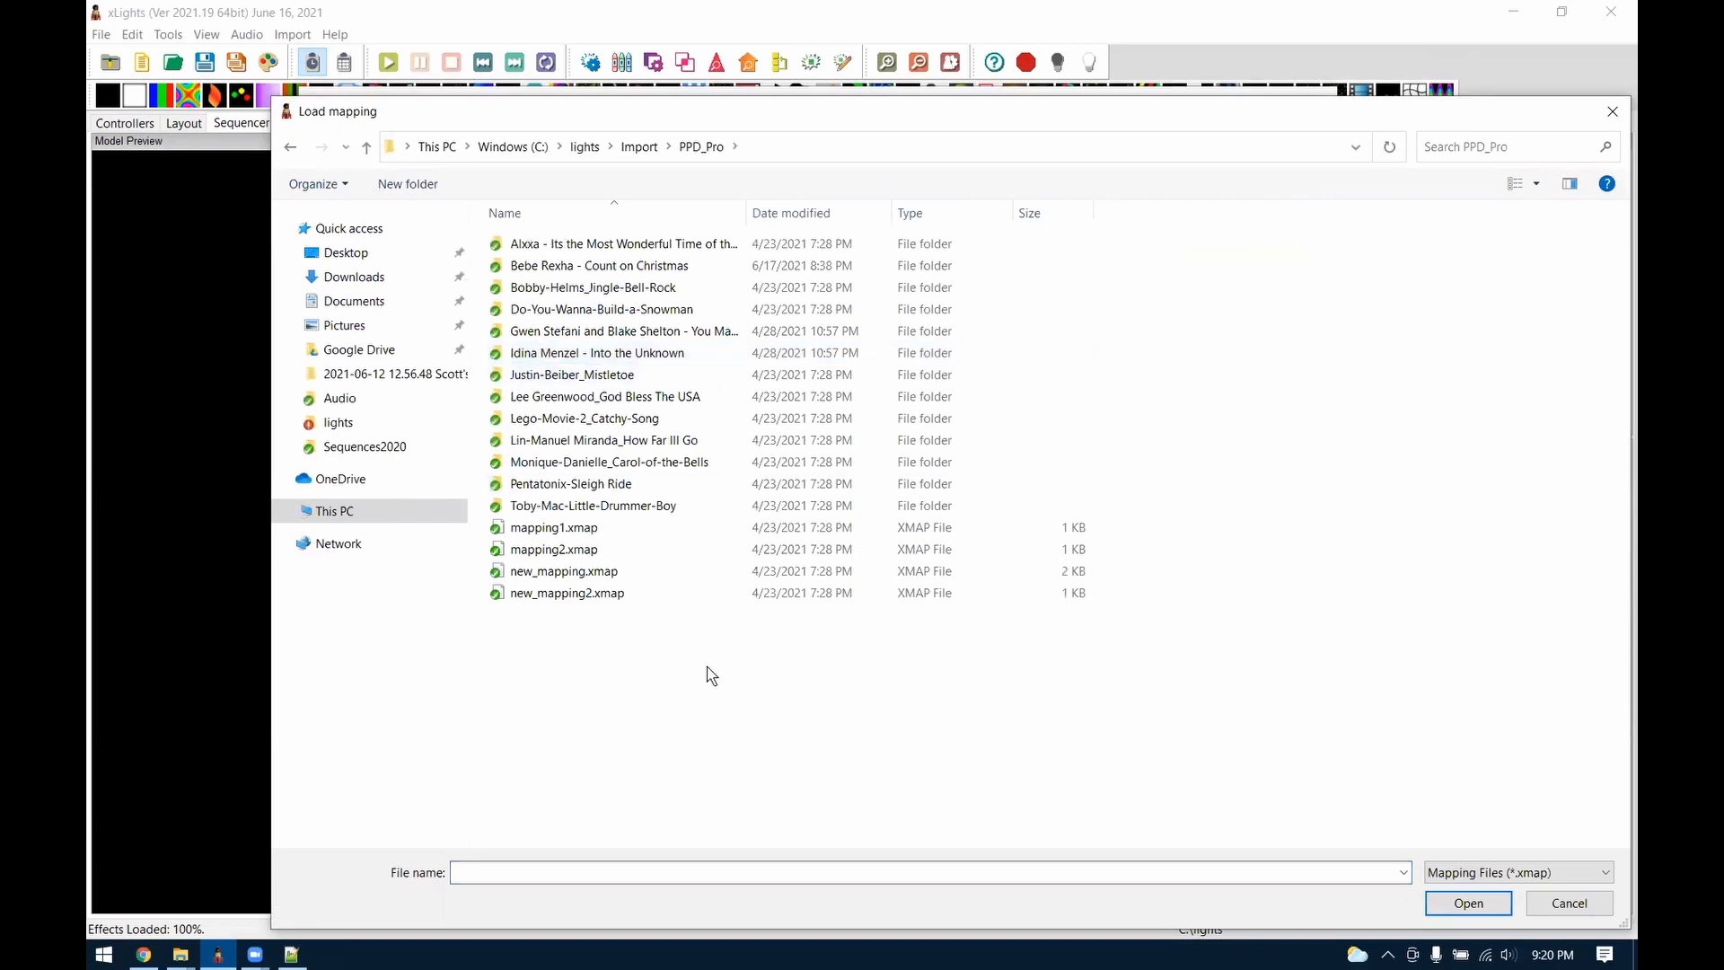
left_click(609, 575)
double_click(609, 575)
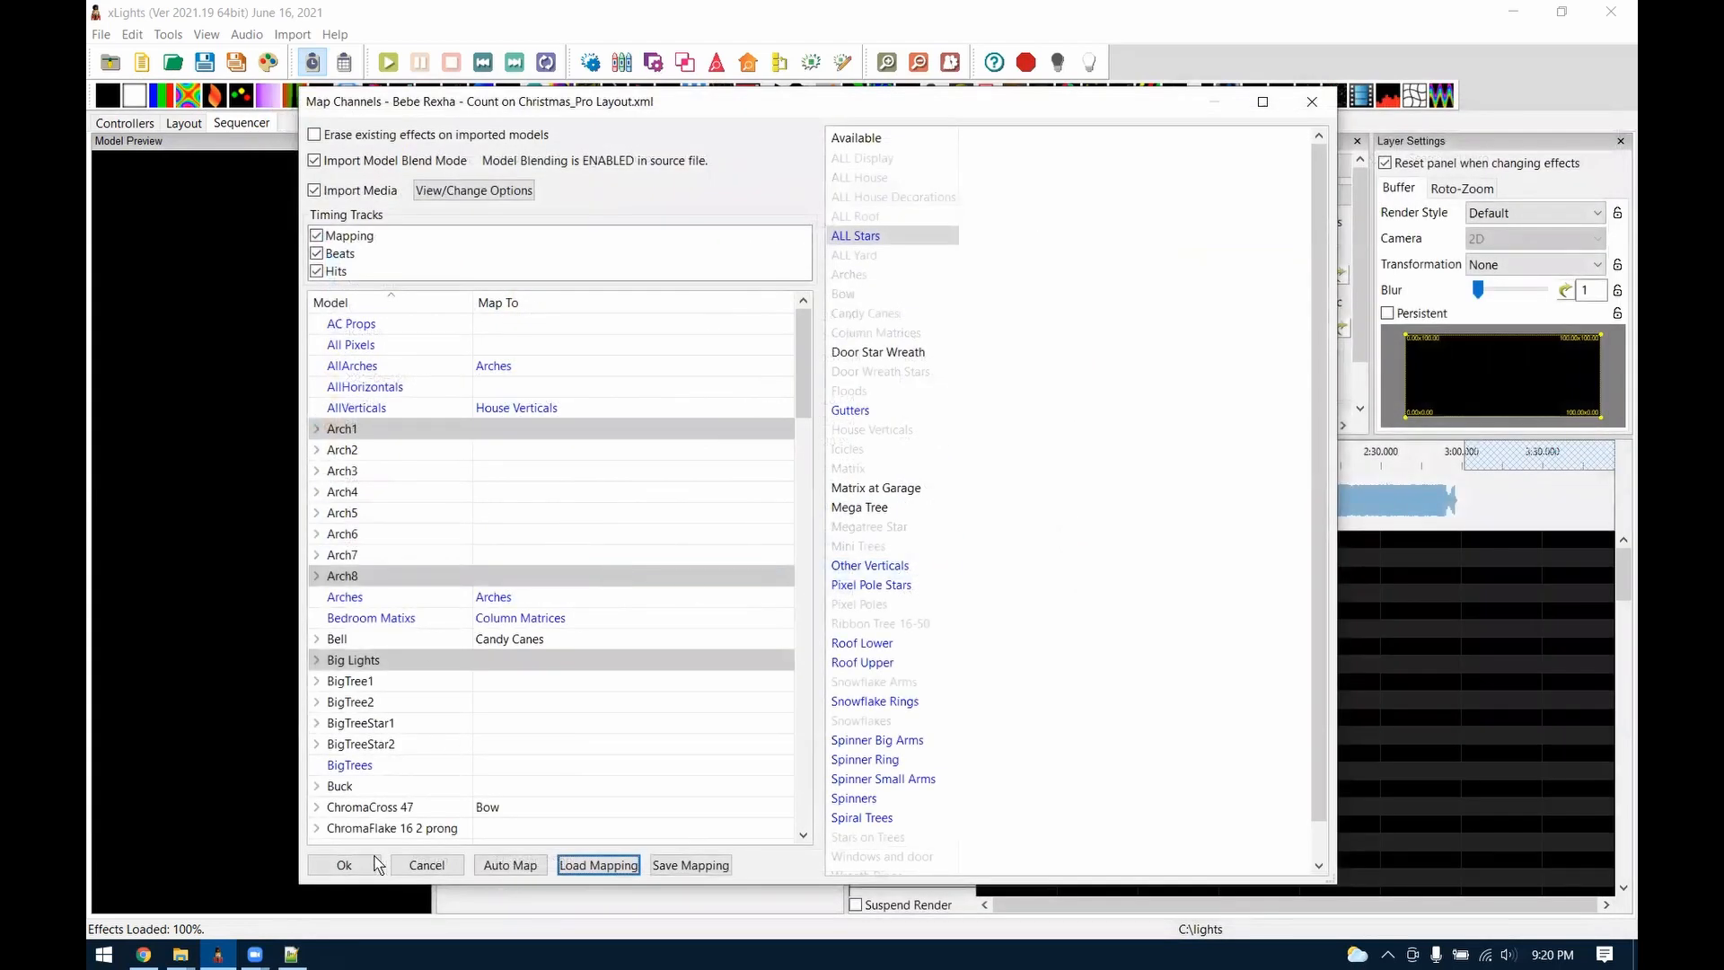
left_click(346, 865)
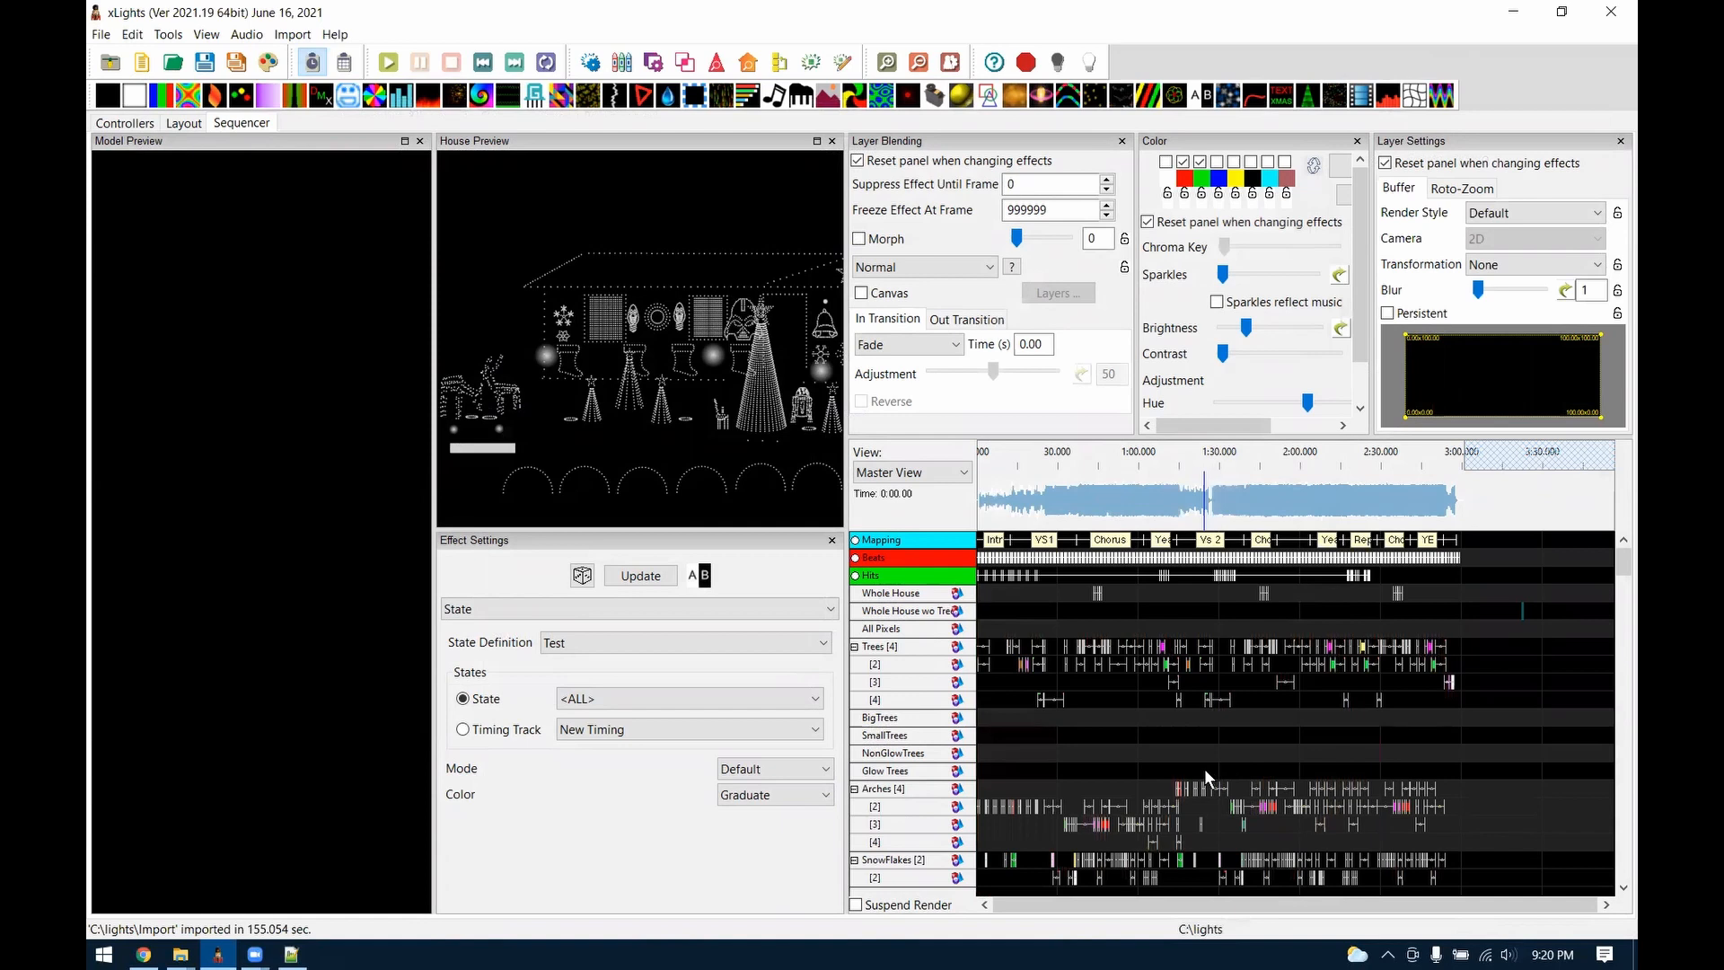
Examine the imported effects across the sequence's timeline and model rows
scroll(1204, 769, "up", 3)
left_click_drag(1505, 916, 1196, 917)
scroll(1208, 682, "down", 8)
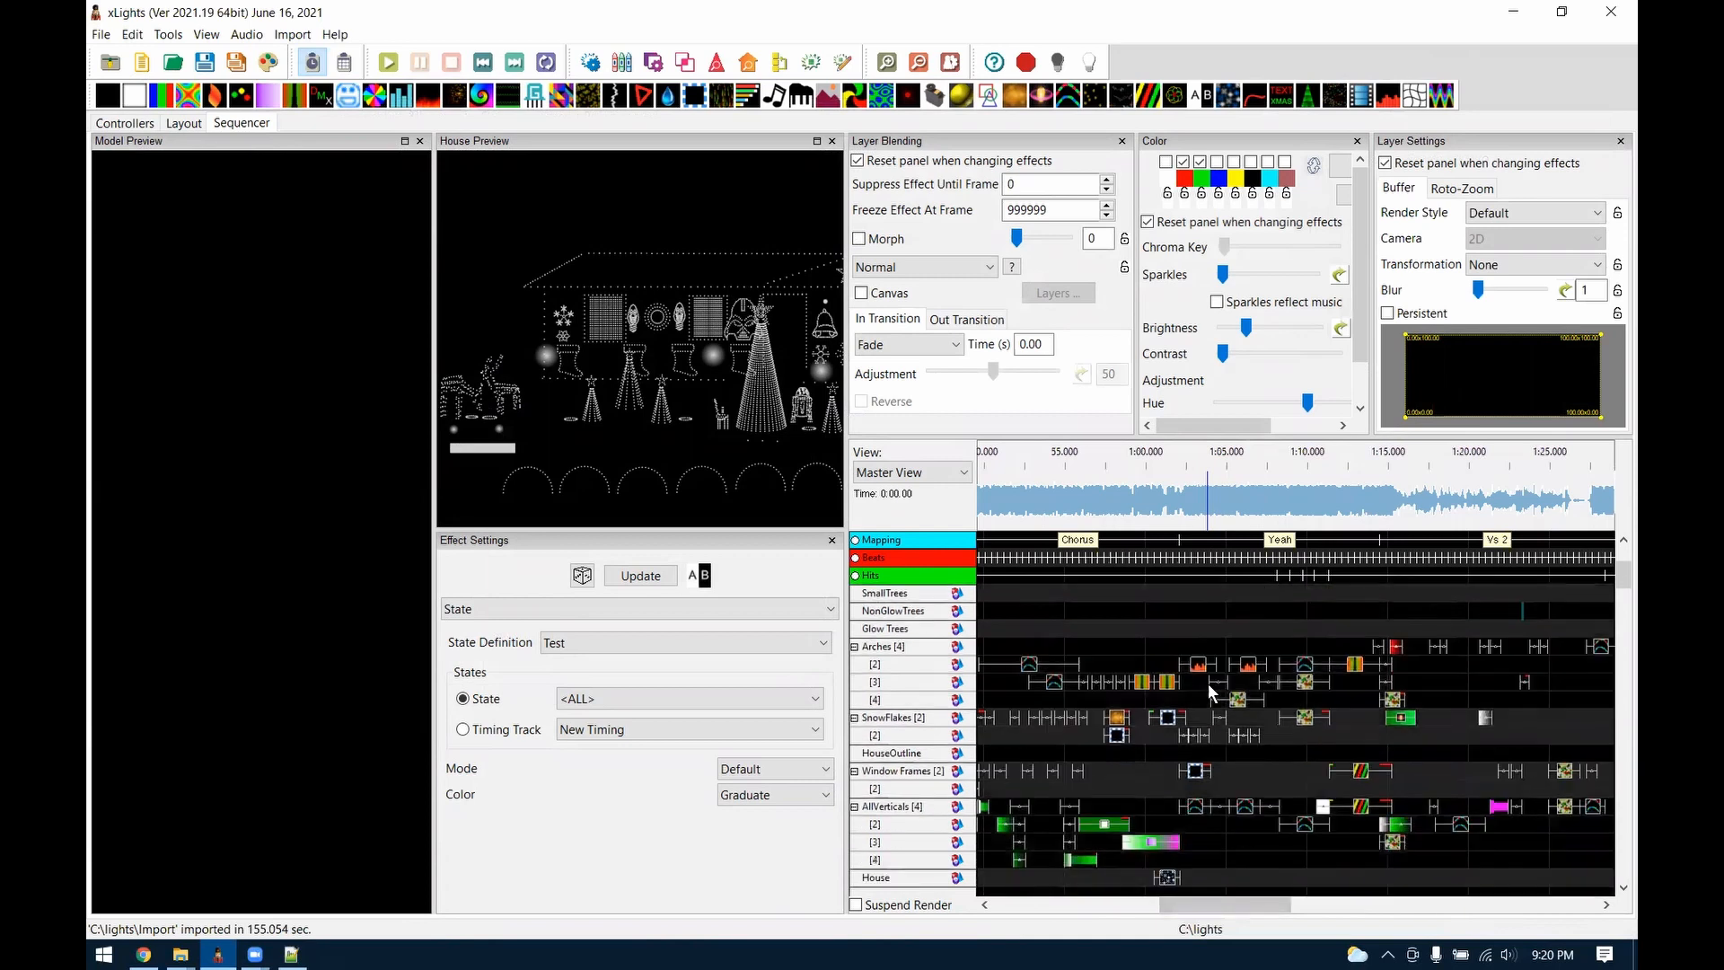
scroll(1237, 764, "down", 10)
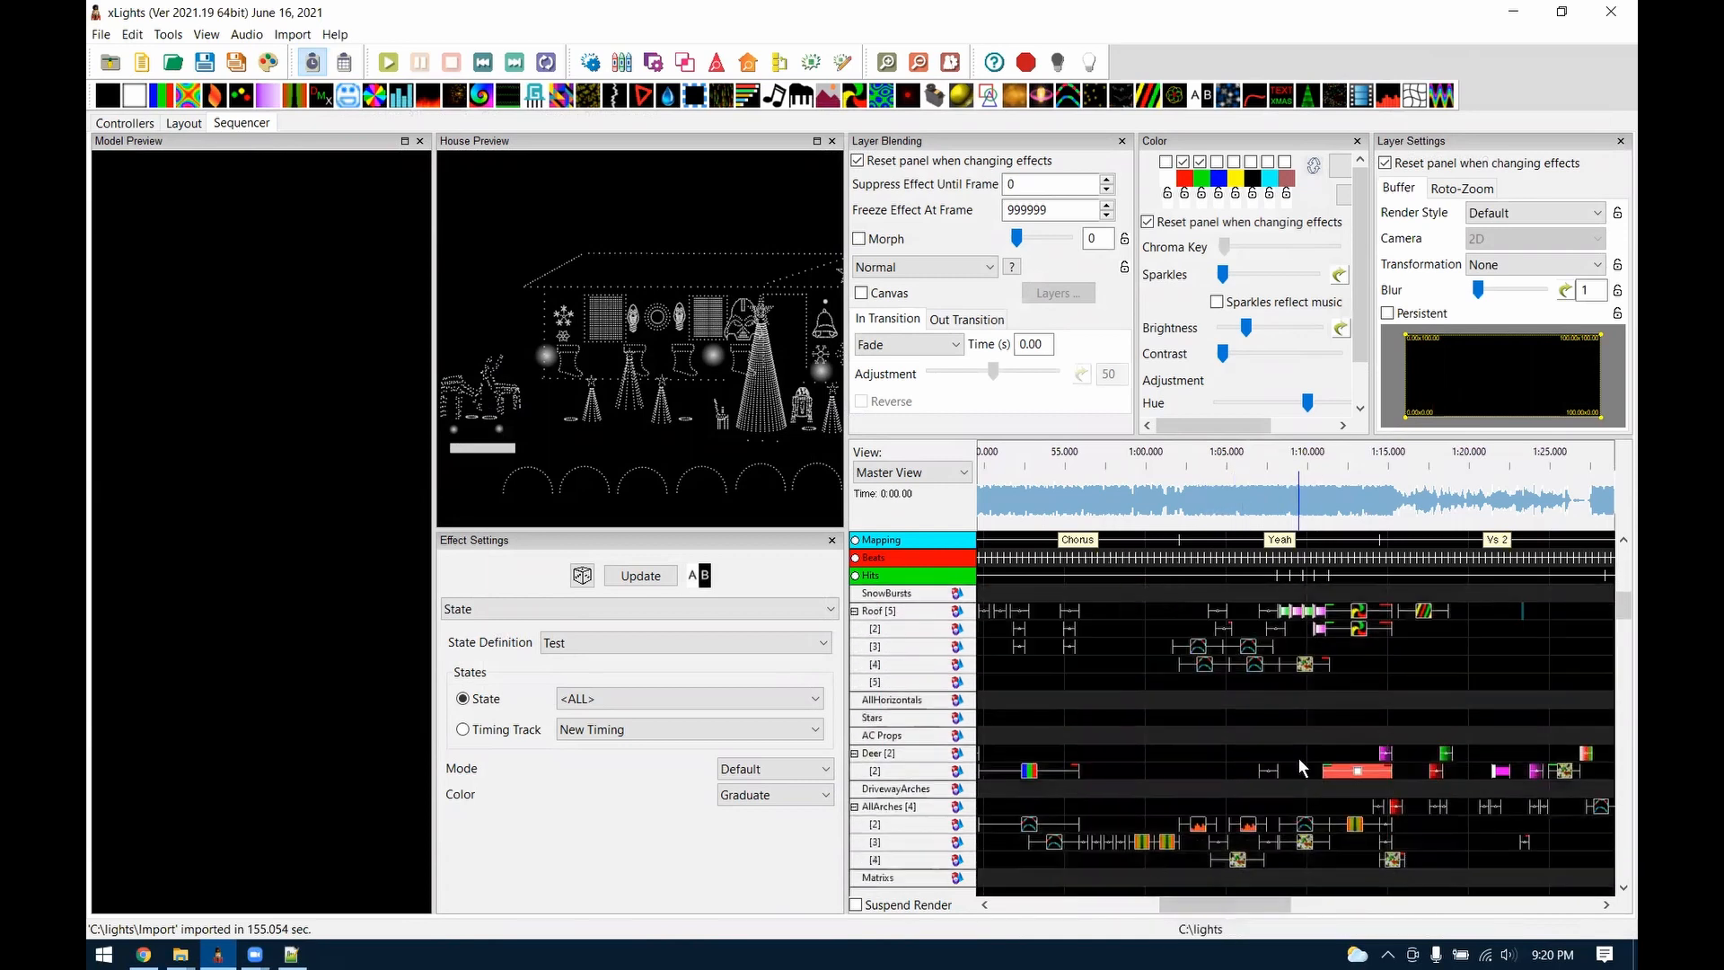
left_click_drag(1224, 907, 1023, 907)
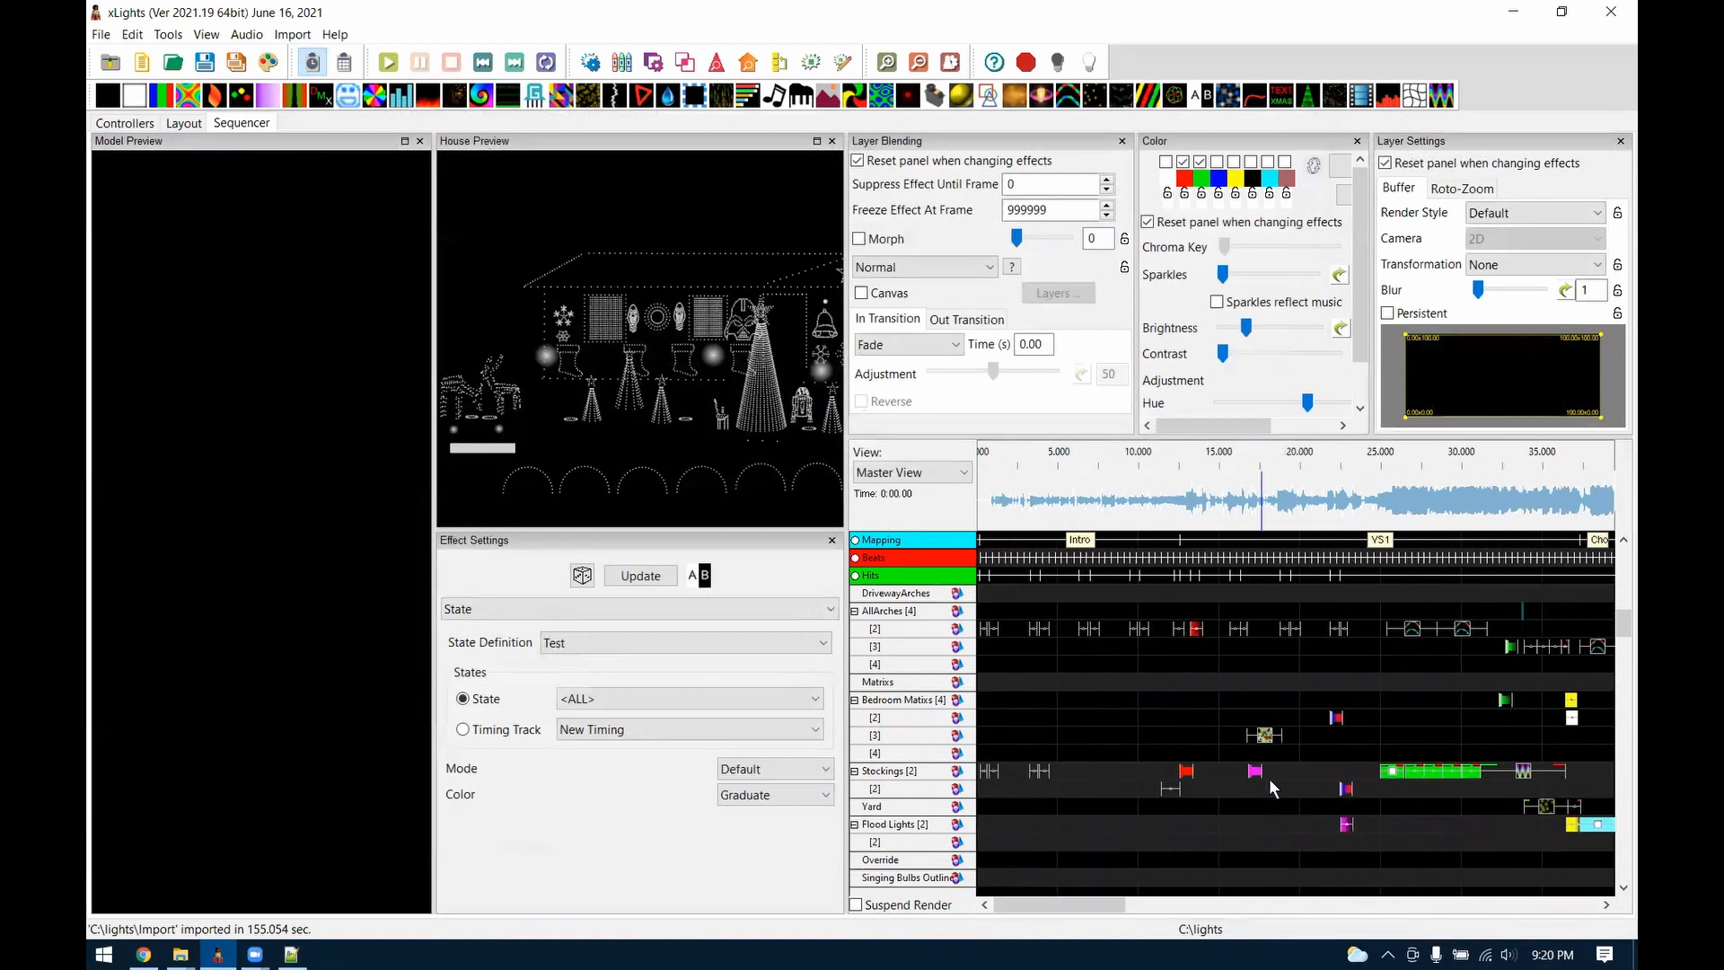
scroll(1270, 778, "down", 5)
scroll(1269, 781, "down", 8)
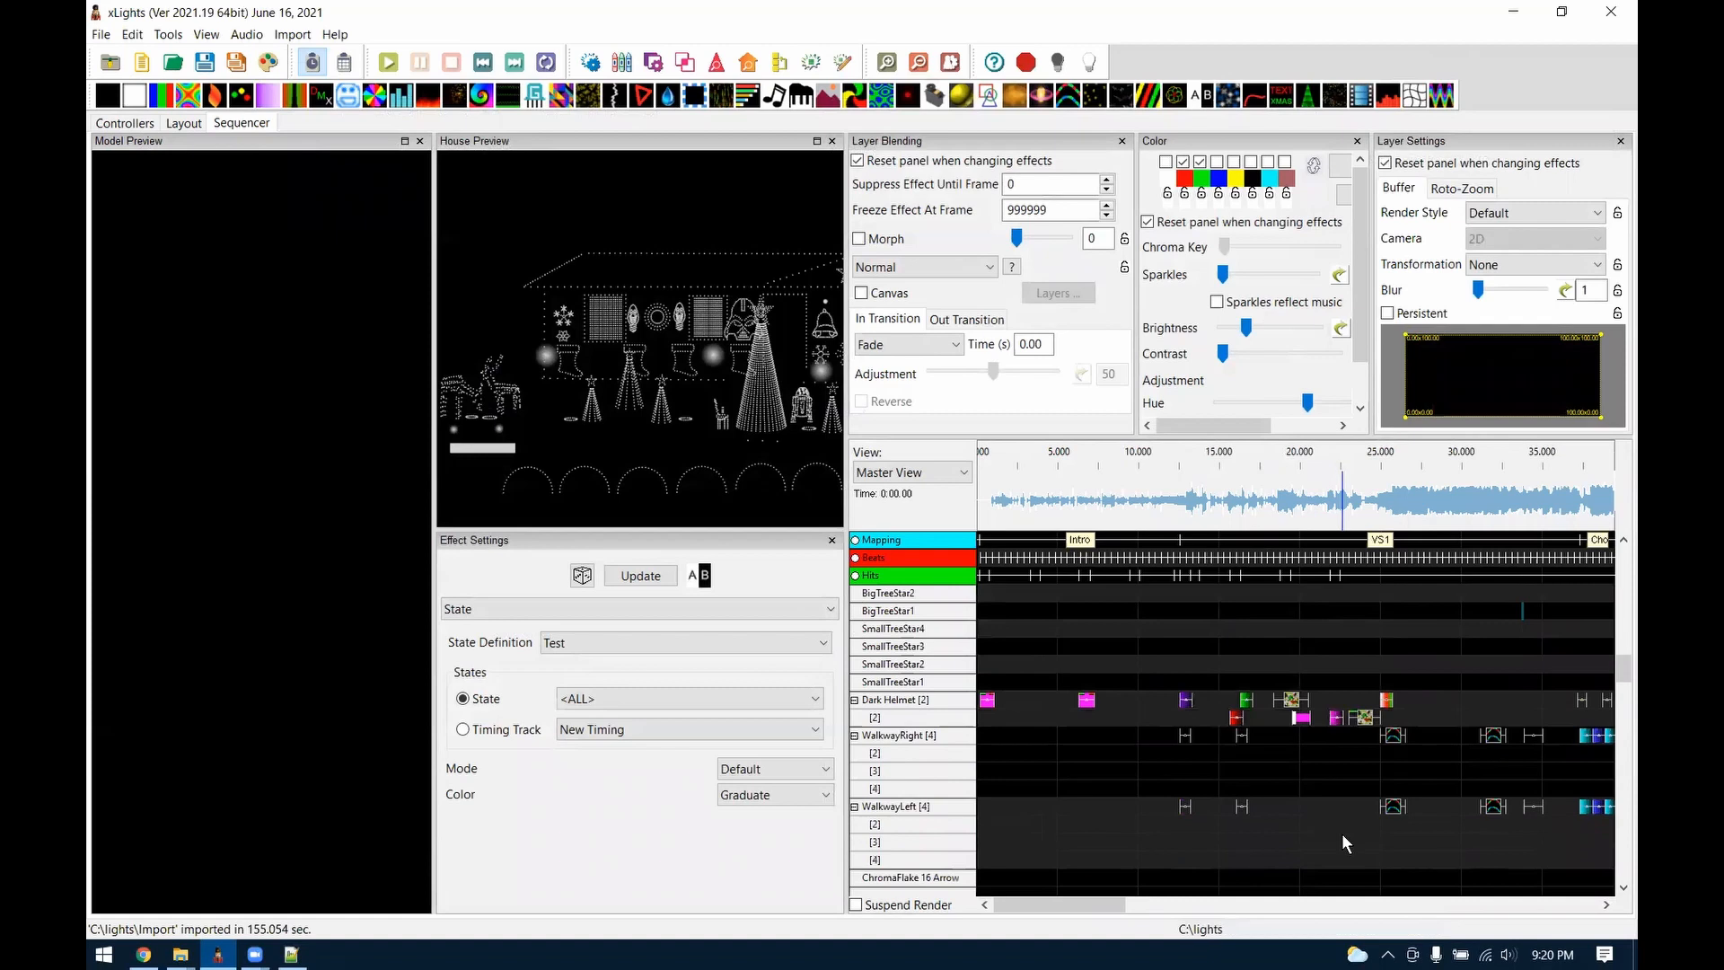
scroll(1341, 834, "down", 10)
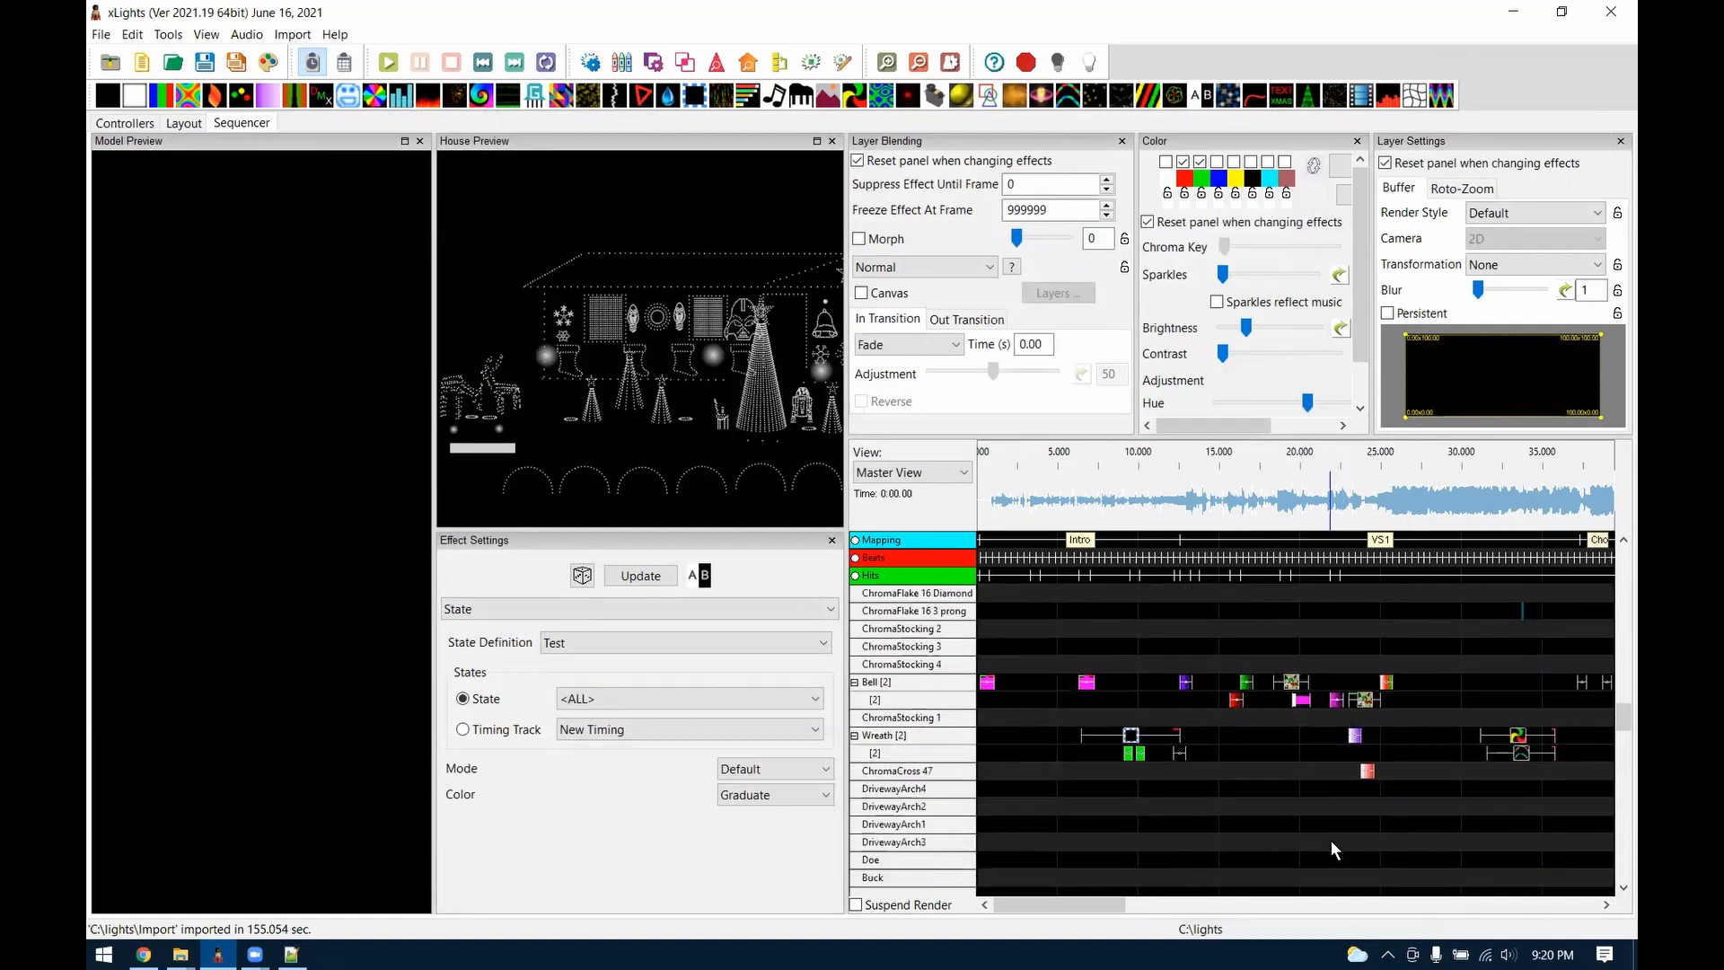
Inspect the Pictures effect on the PixelTree row and check the ImportedMedia folder in its image path
scroll(1320, 835, "down", 1)
left_click(1281, 774)
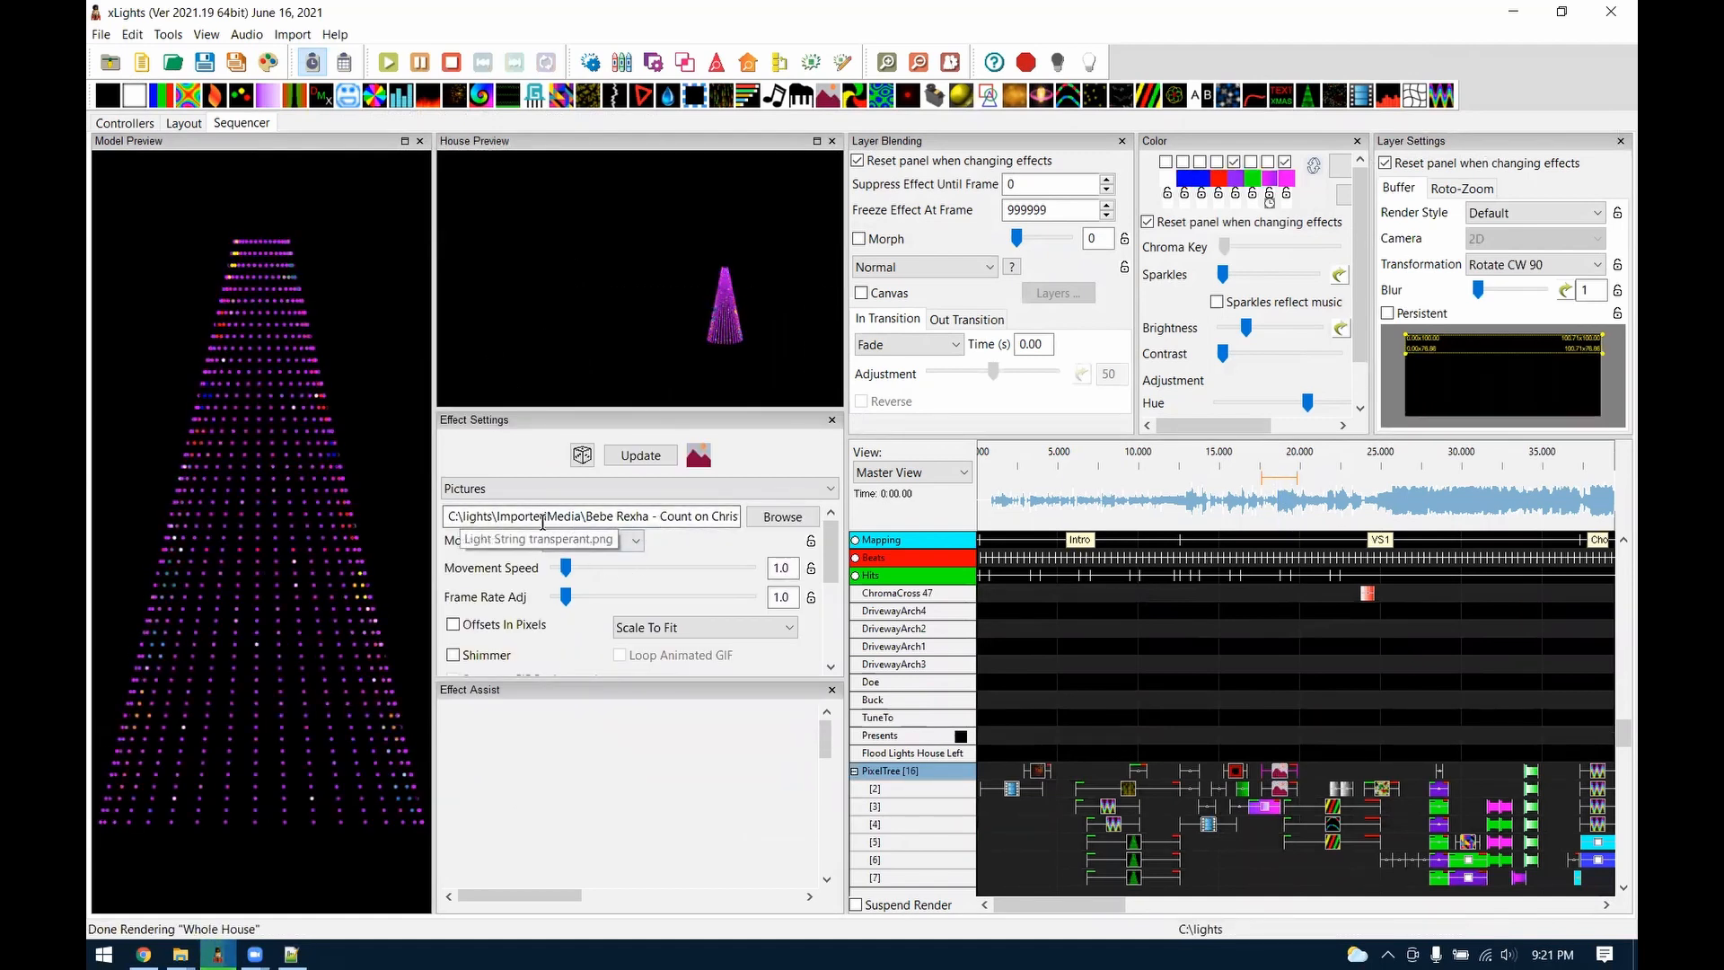
left_click_drag(500, 518, 597, 521)
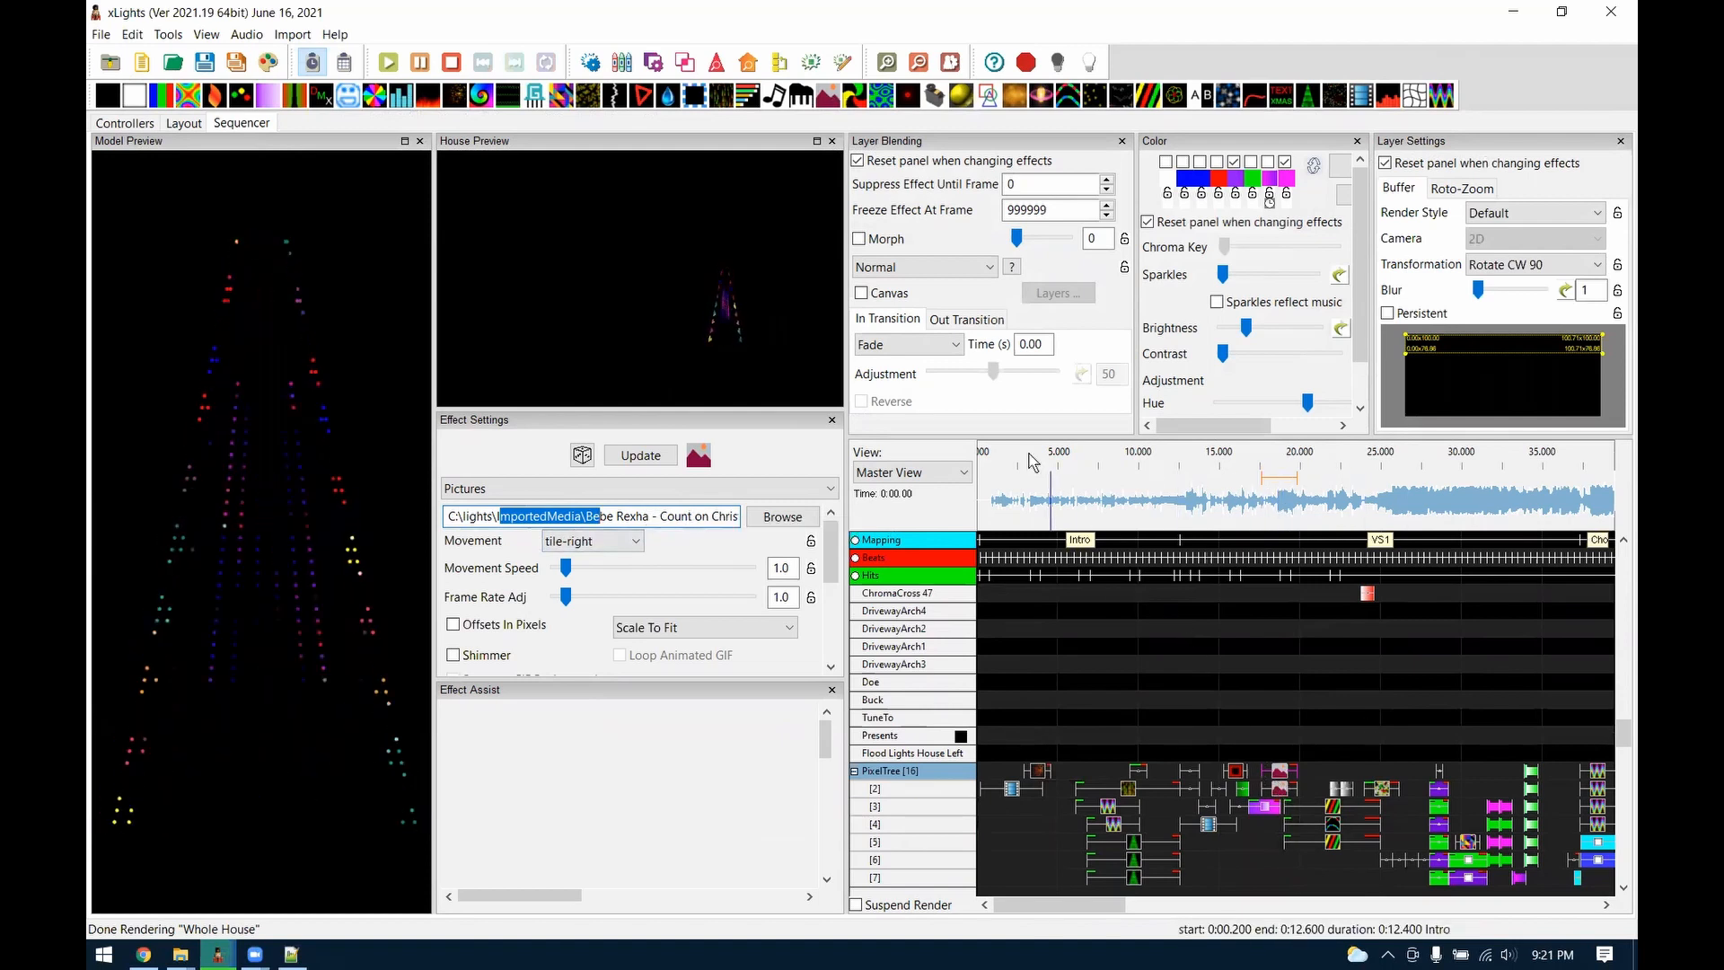
Switch to the release notes in Notepad++ and read the 2021.06 entries on the star transition reverse and the new transitions
left_click(293, 953)
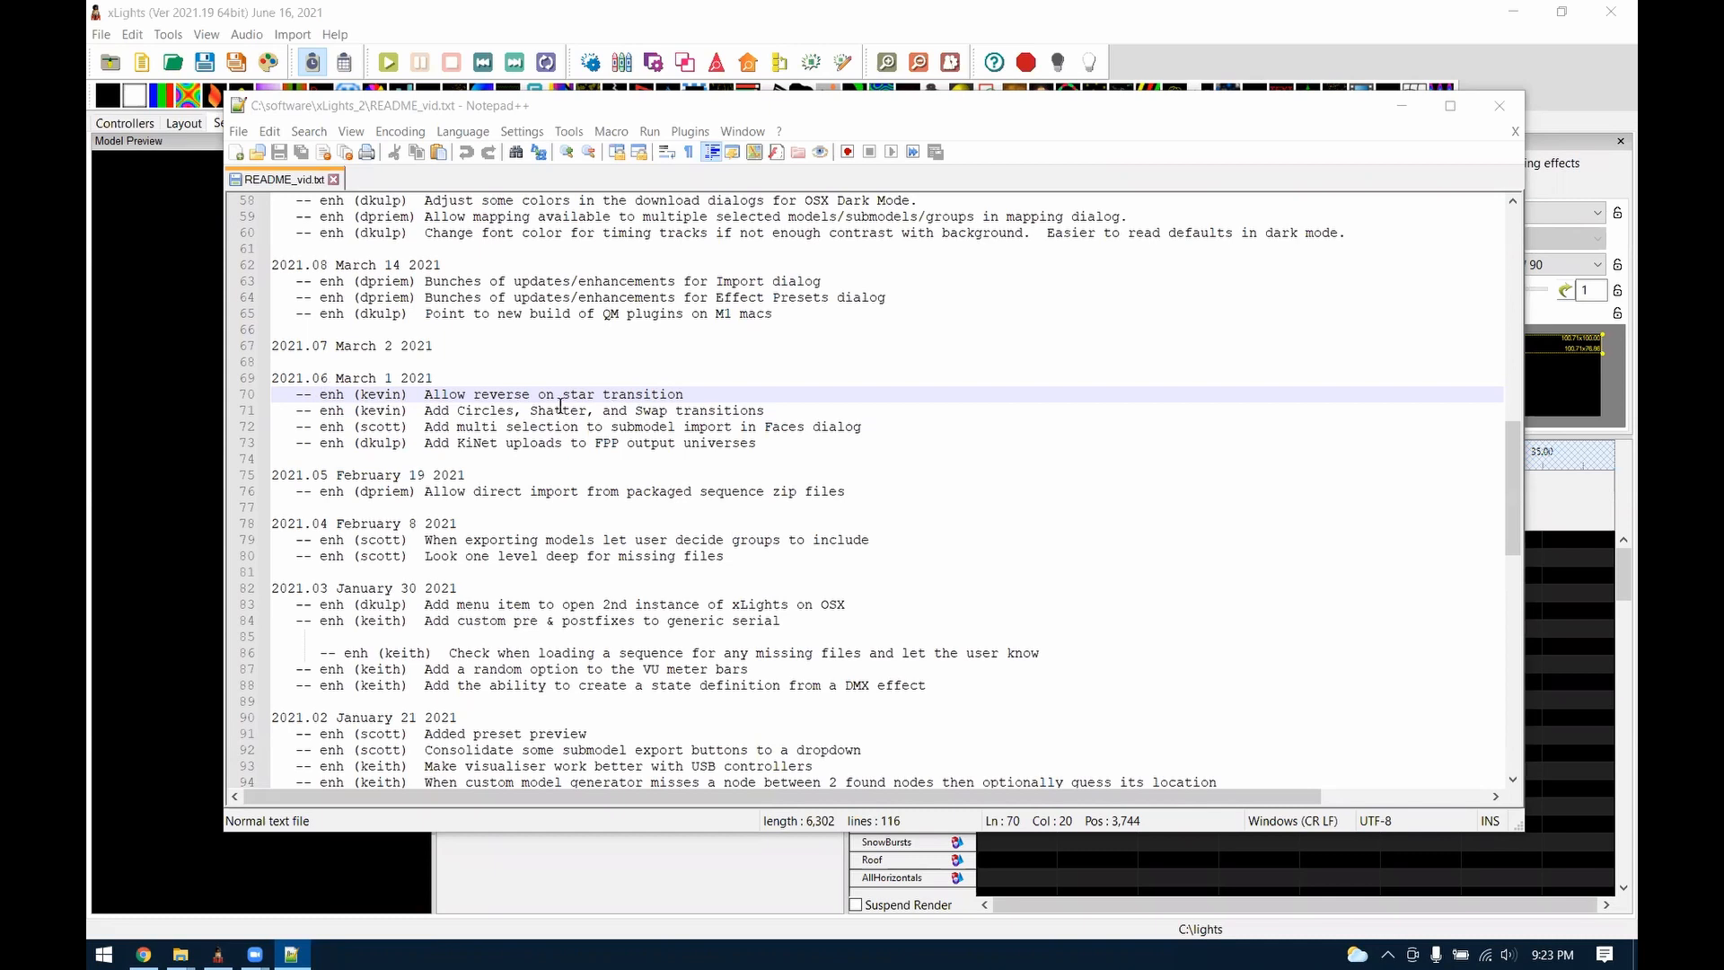
left_click_drag(425, 395, 754, 396)
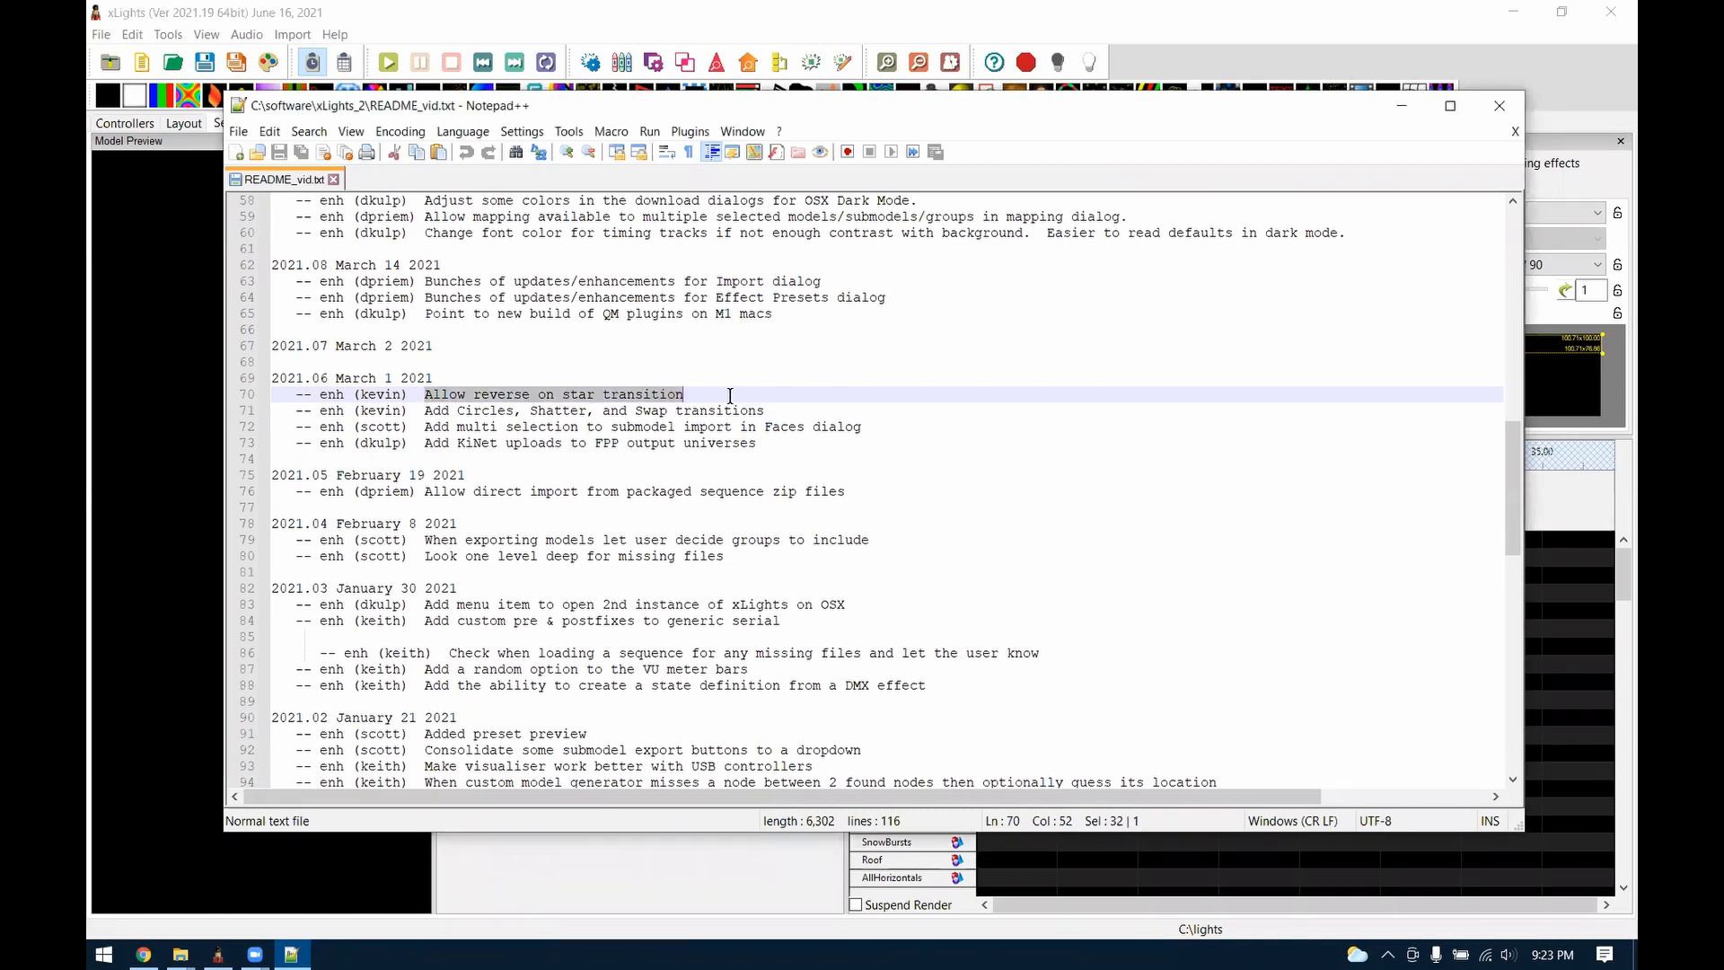
left_click(795, 413)
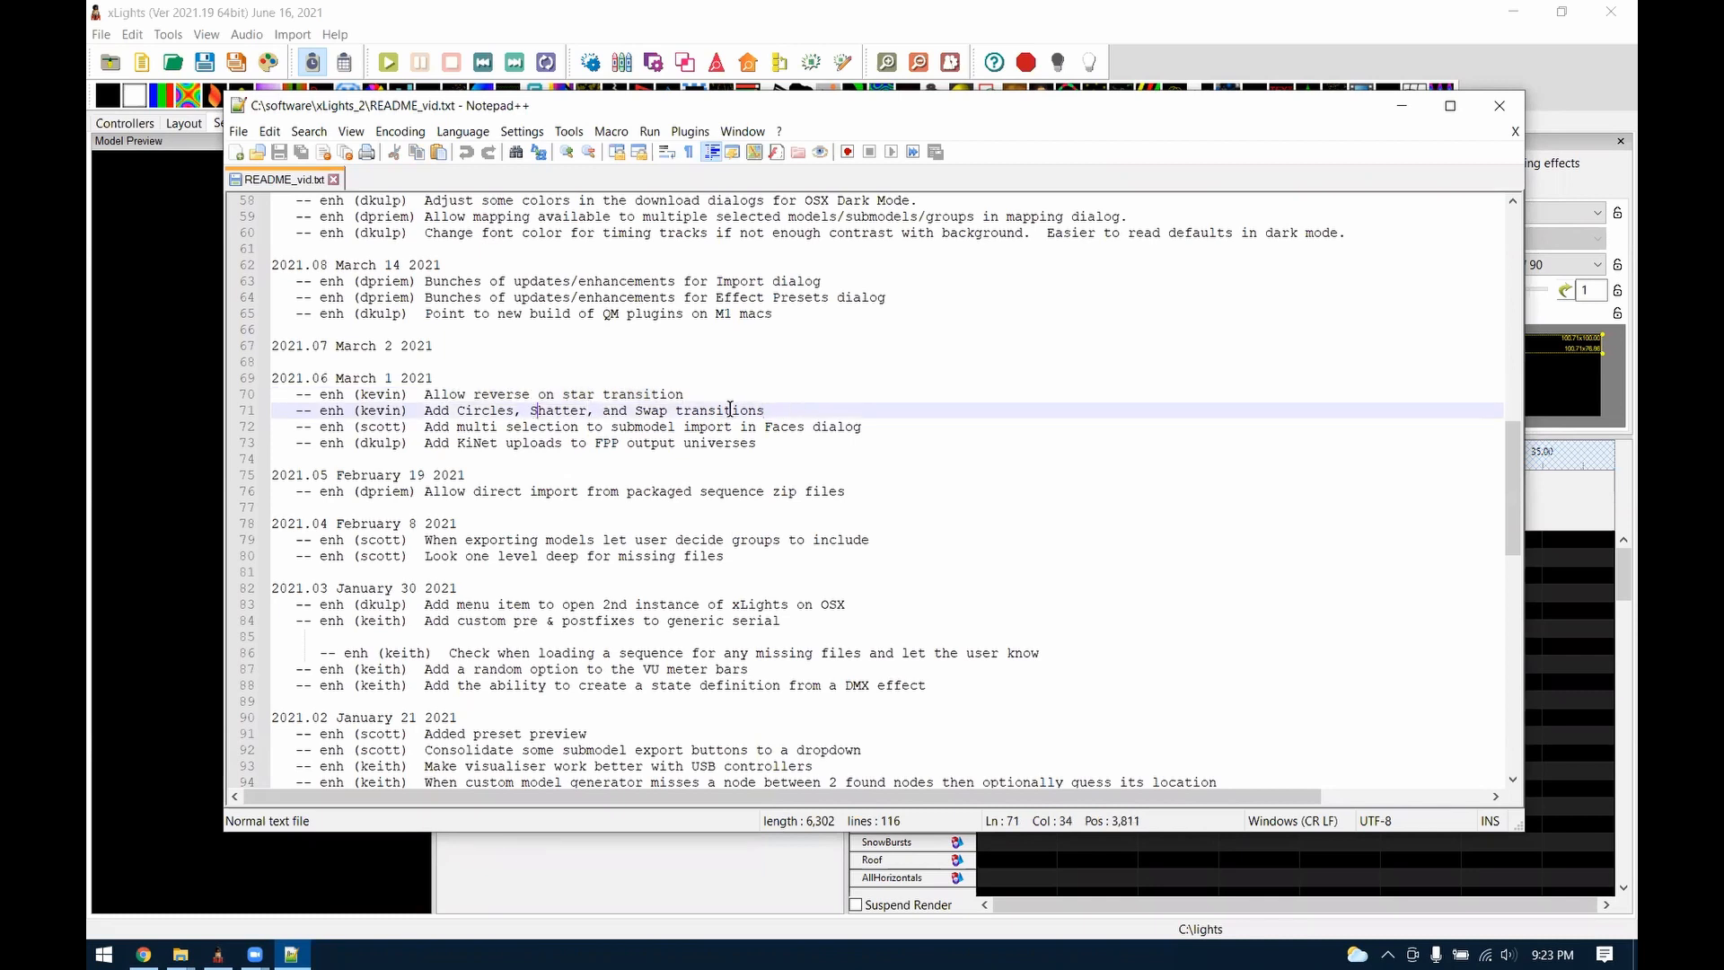
left_click_drag(720, 393, 429, 386)
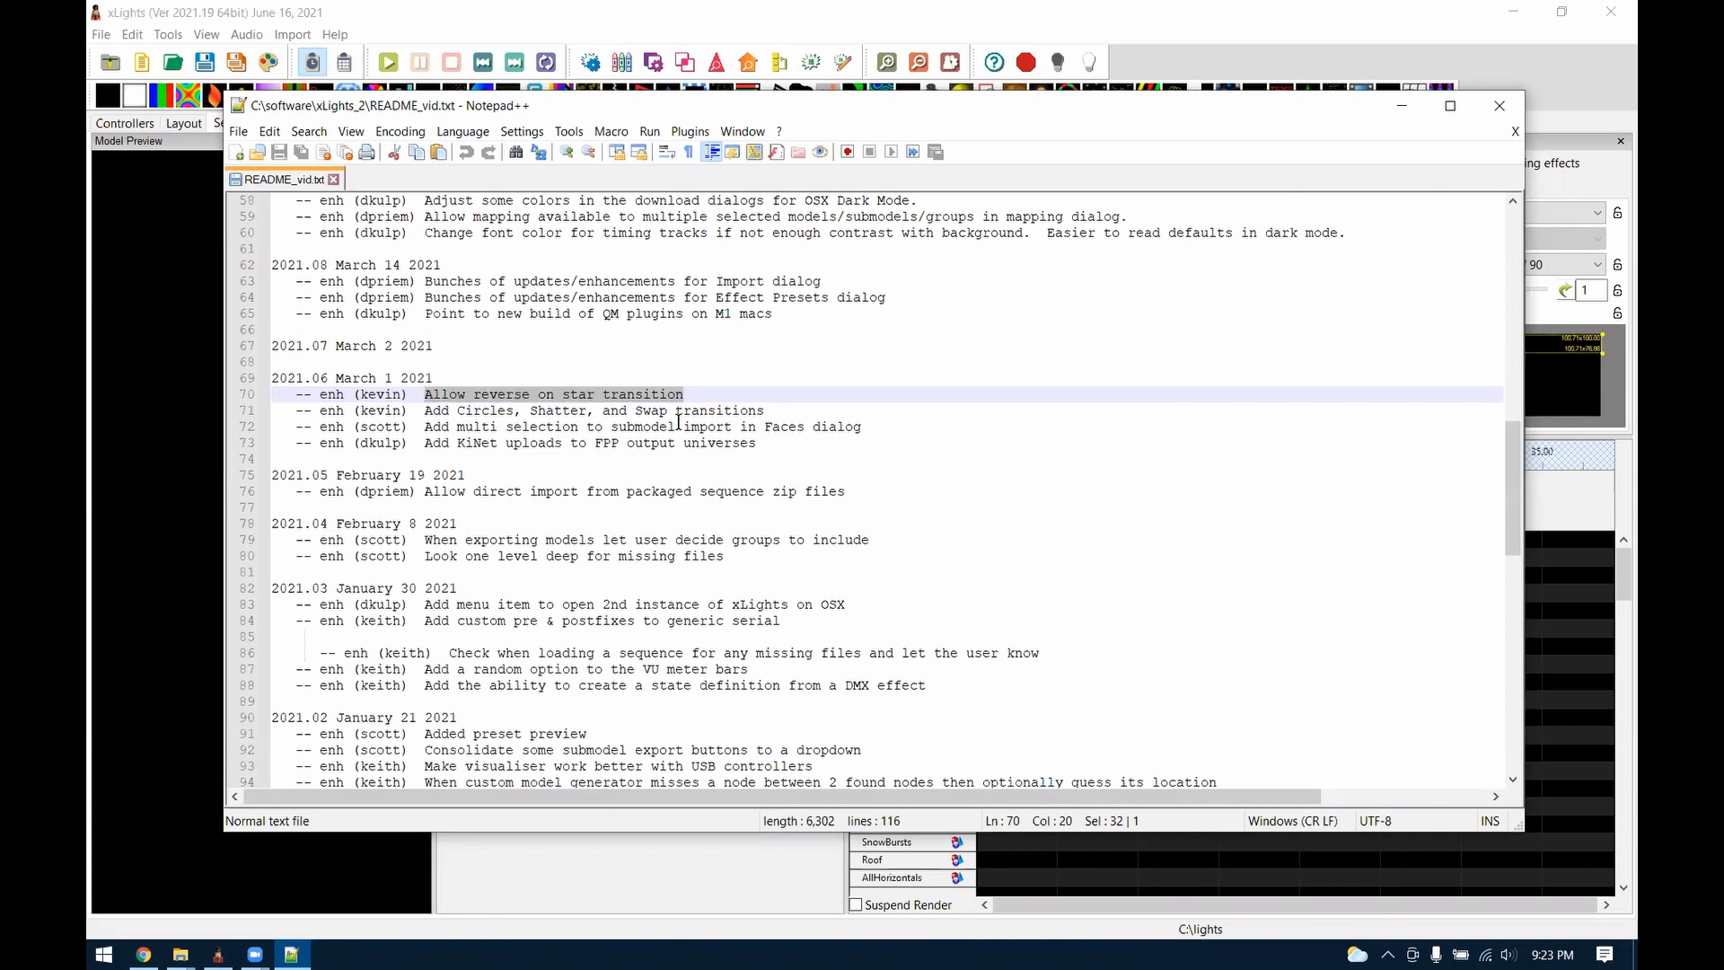
Switch back to xLights, show the Matrix view and place a Butterfly effect from about 1 to 9.5 s on the Matrix row
left_click(1566, 589)
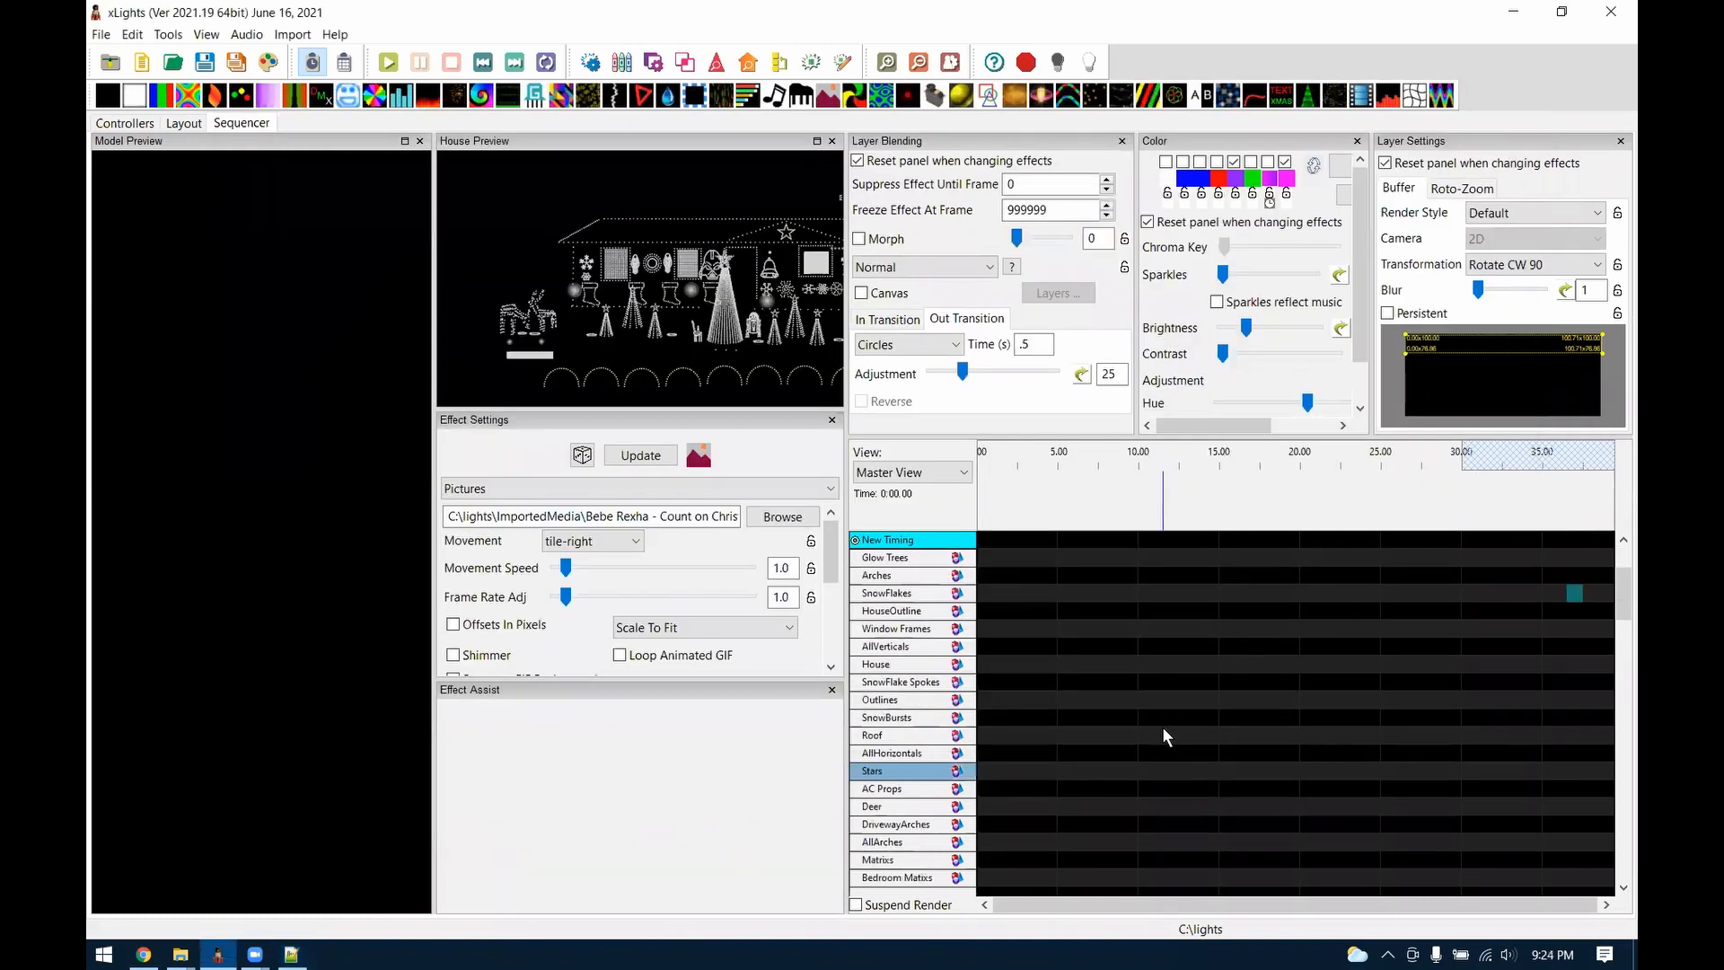
left_click(922, 473)
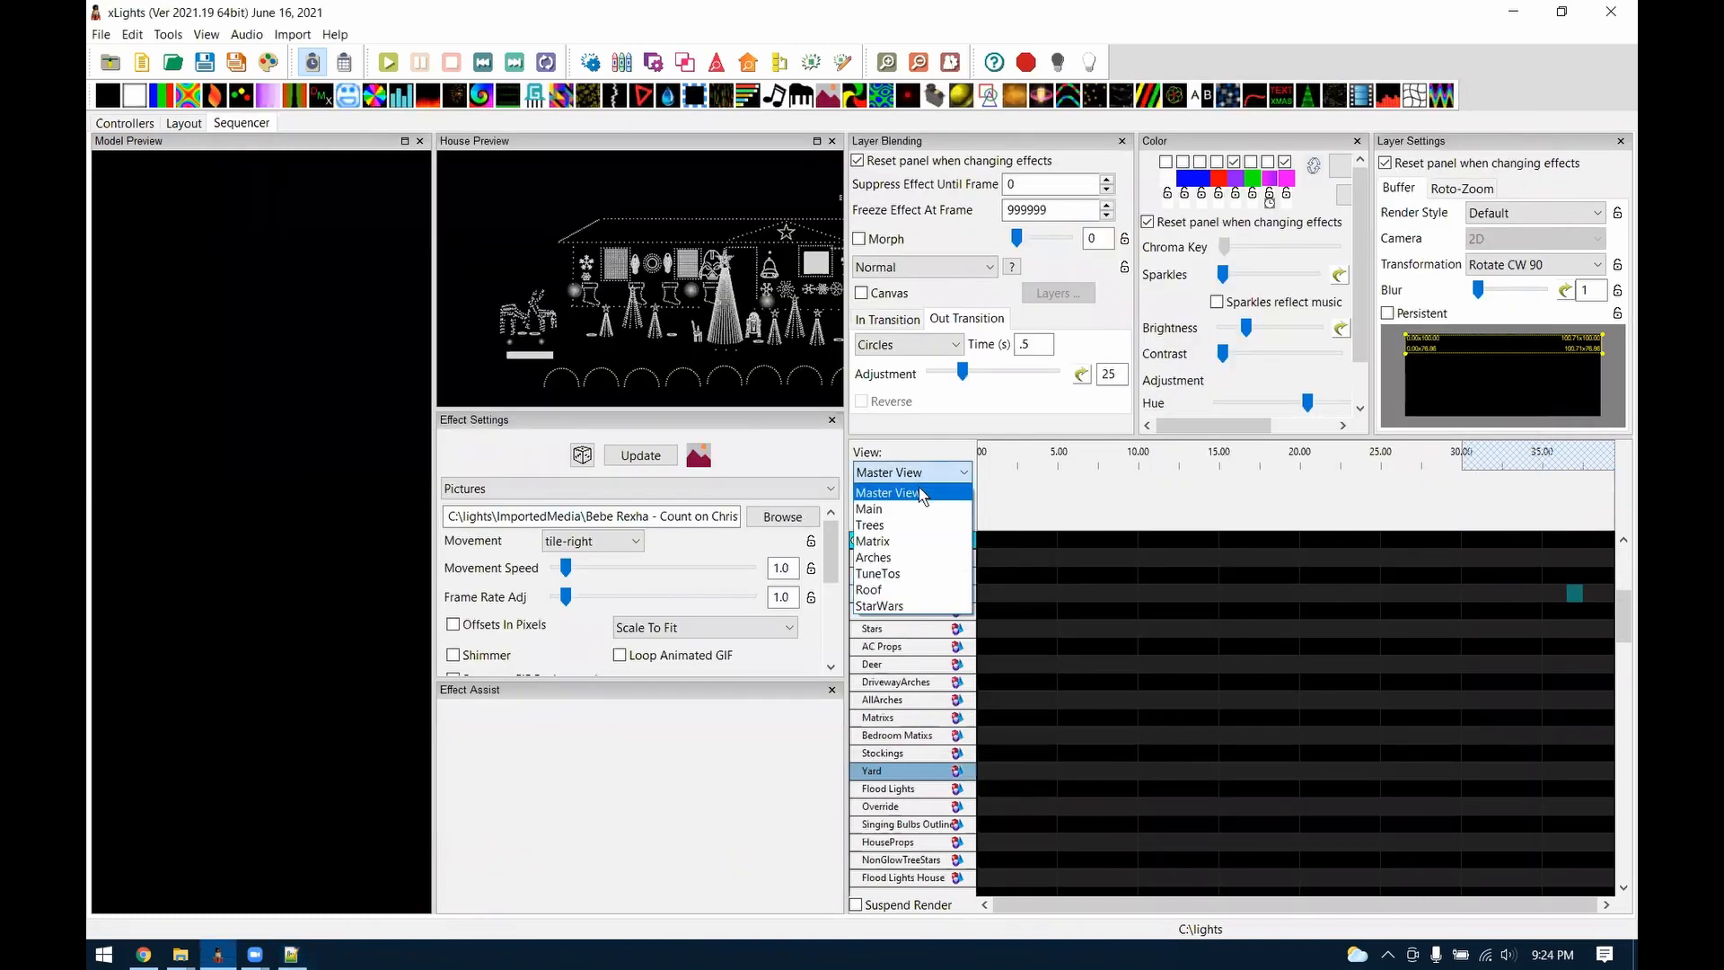
left_click(916, 541)
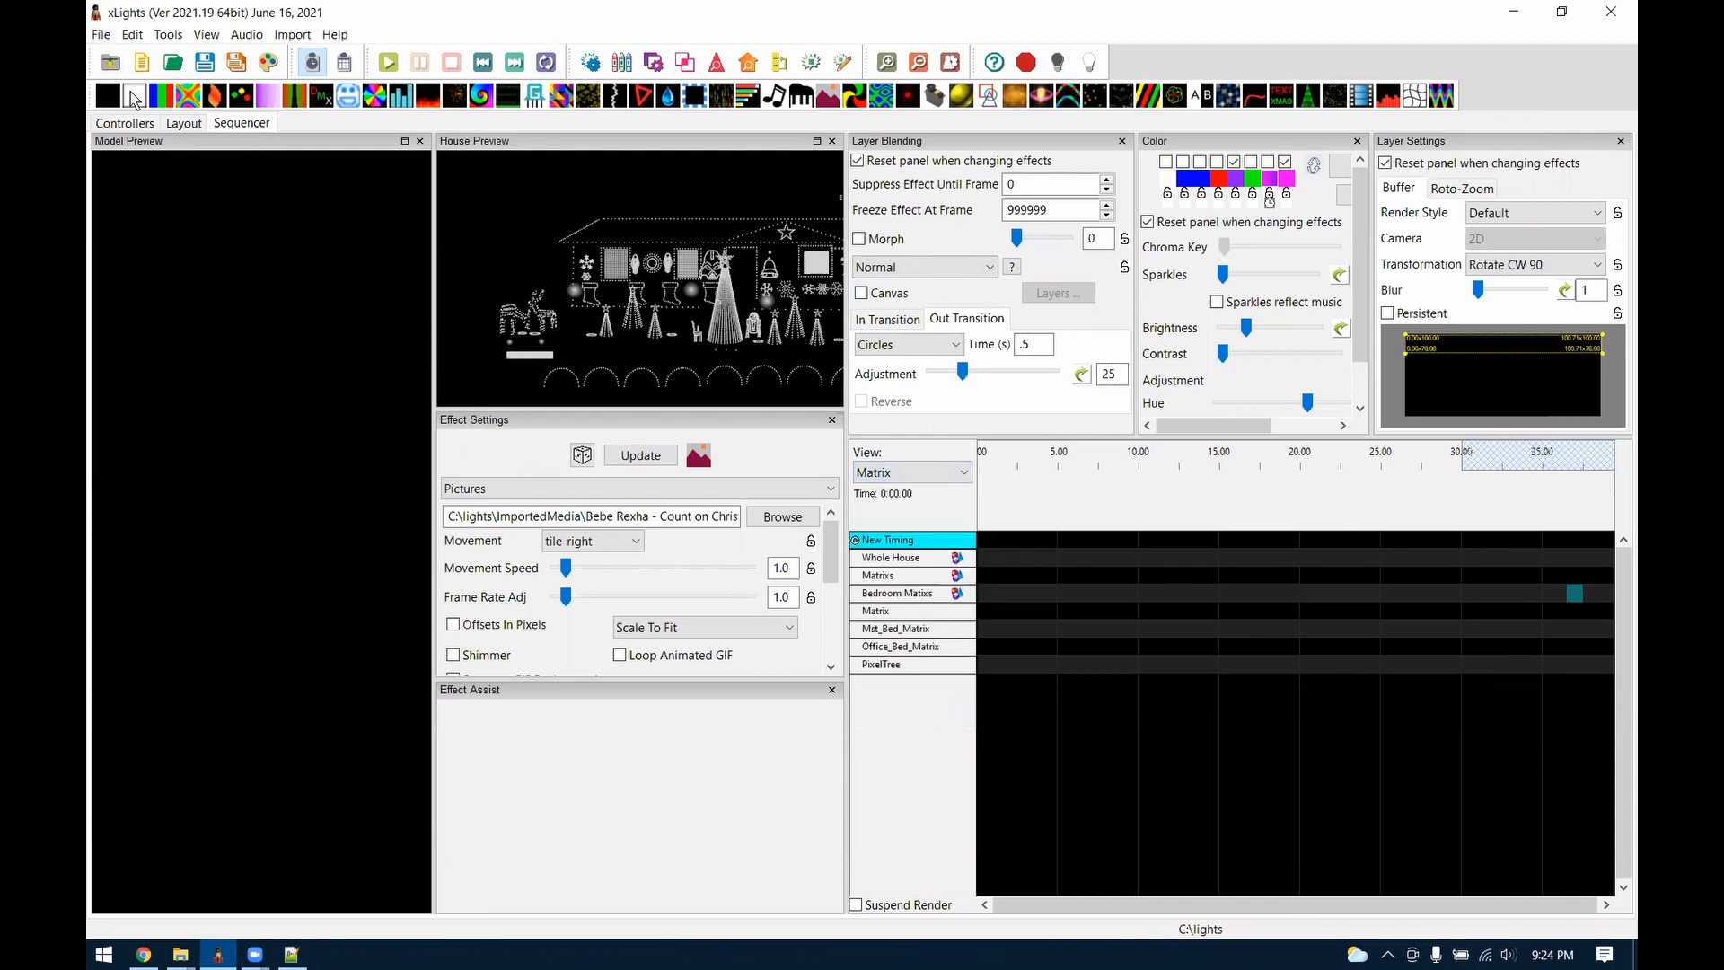
left_click_drag(188, 102, 1130, 611)
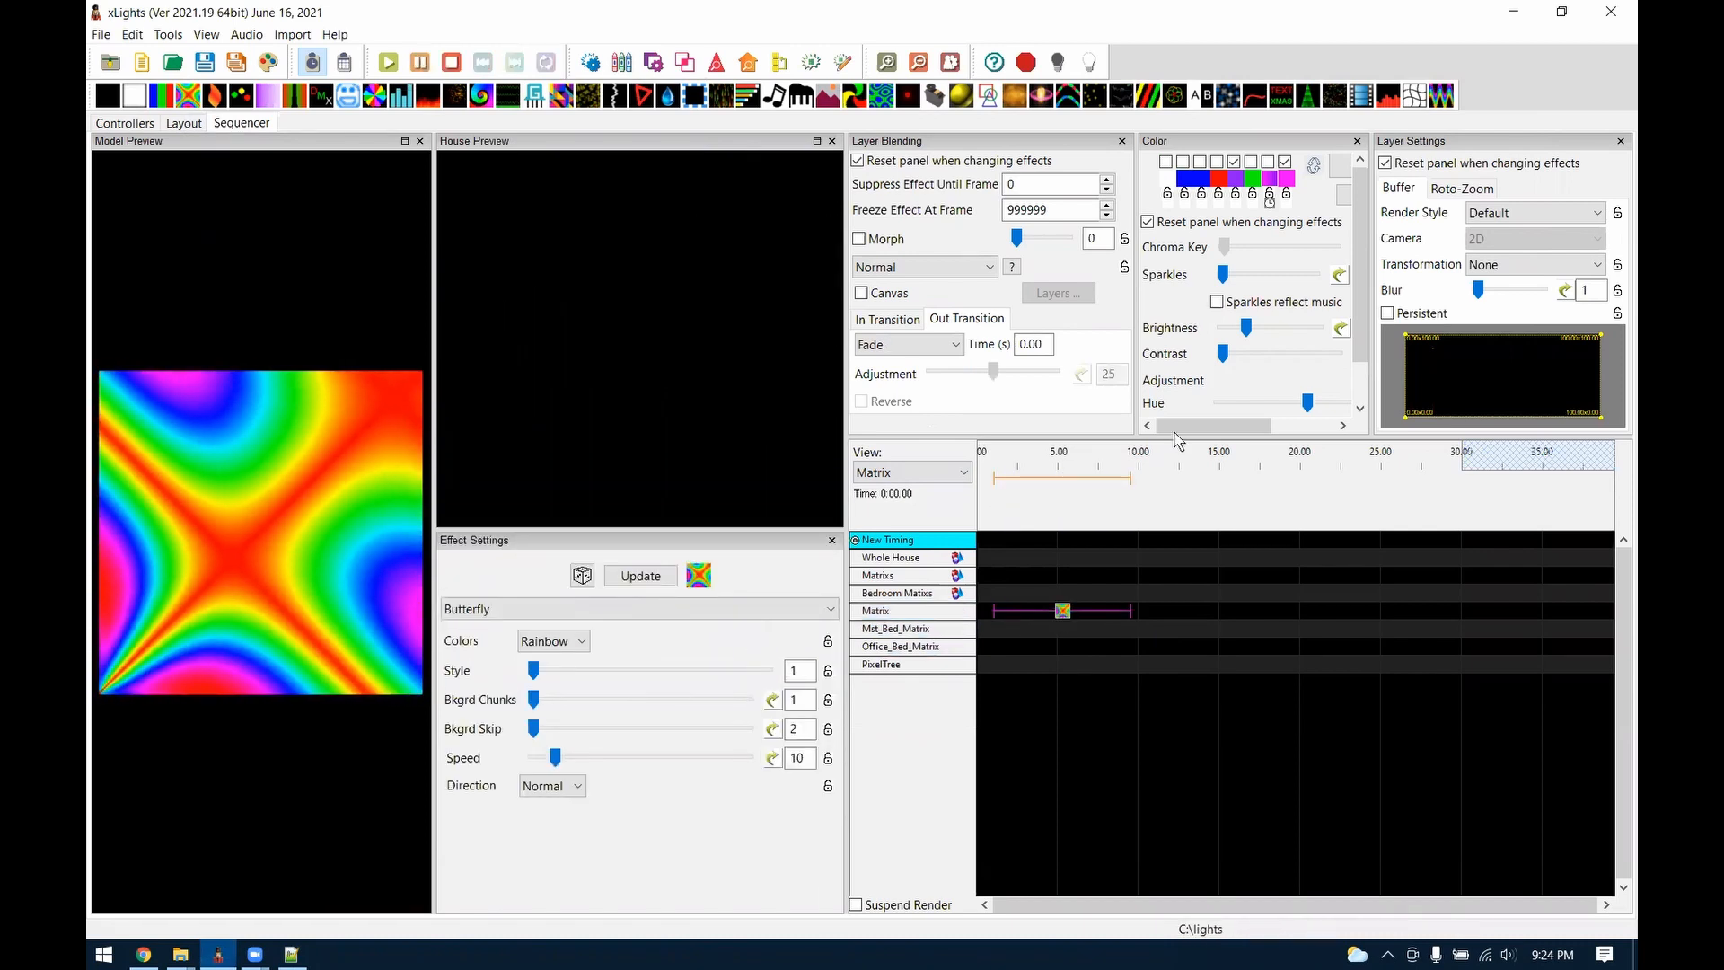
Give the Butterfly effect a 1.00 s Swap out transition and shorten it to start at about 8.1 s
left_click(936, 344)
left_click(935, 344)
left_click(1021, 345)
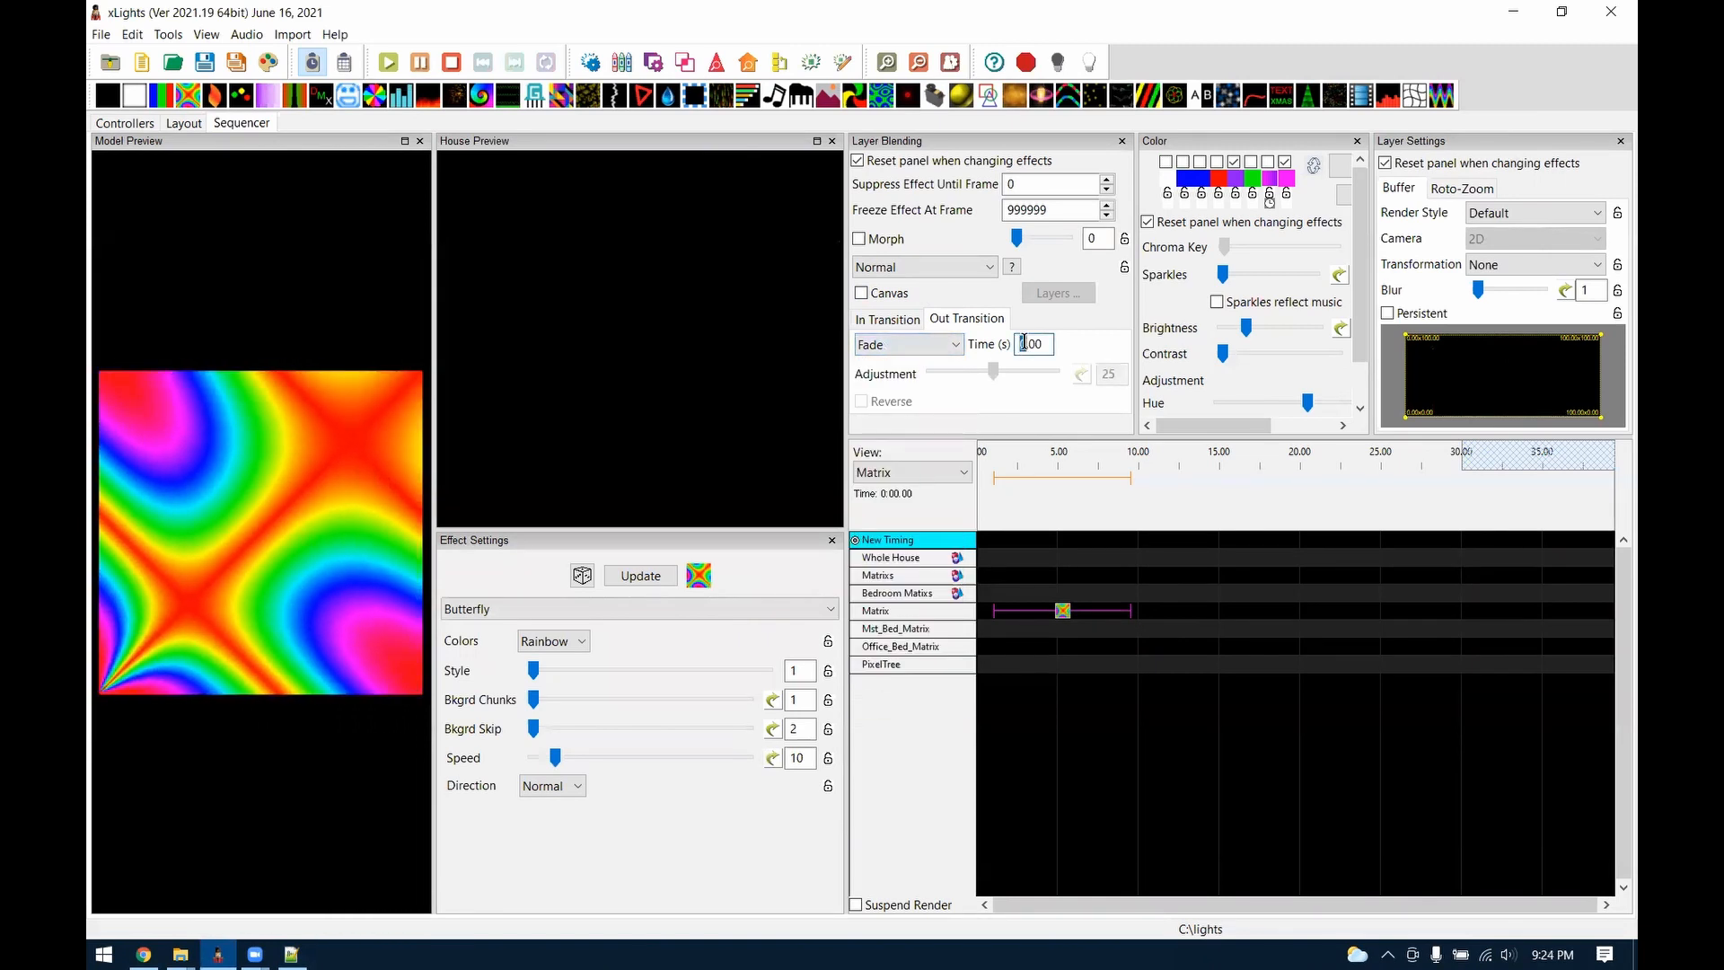
left_click(913, 346)
left_click(882, 679)
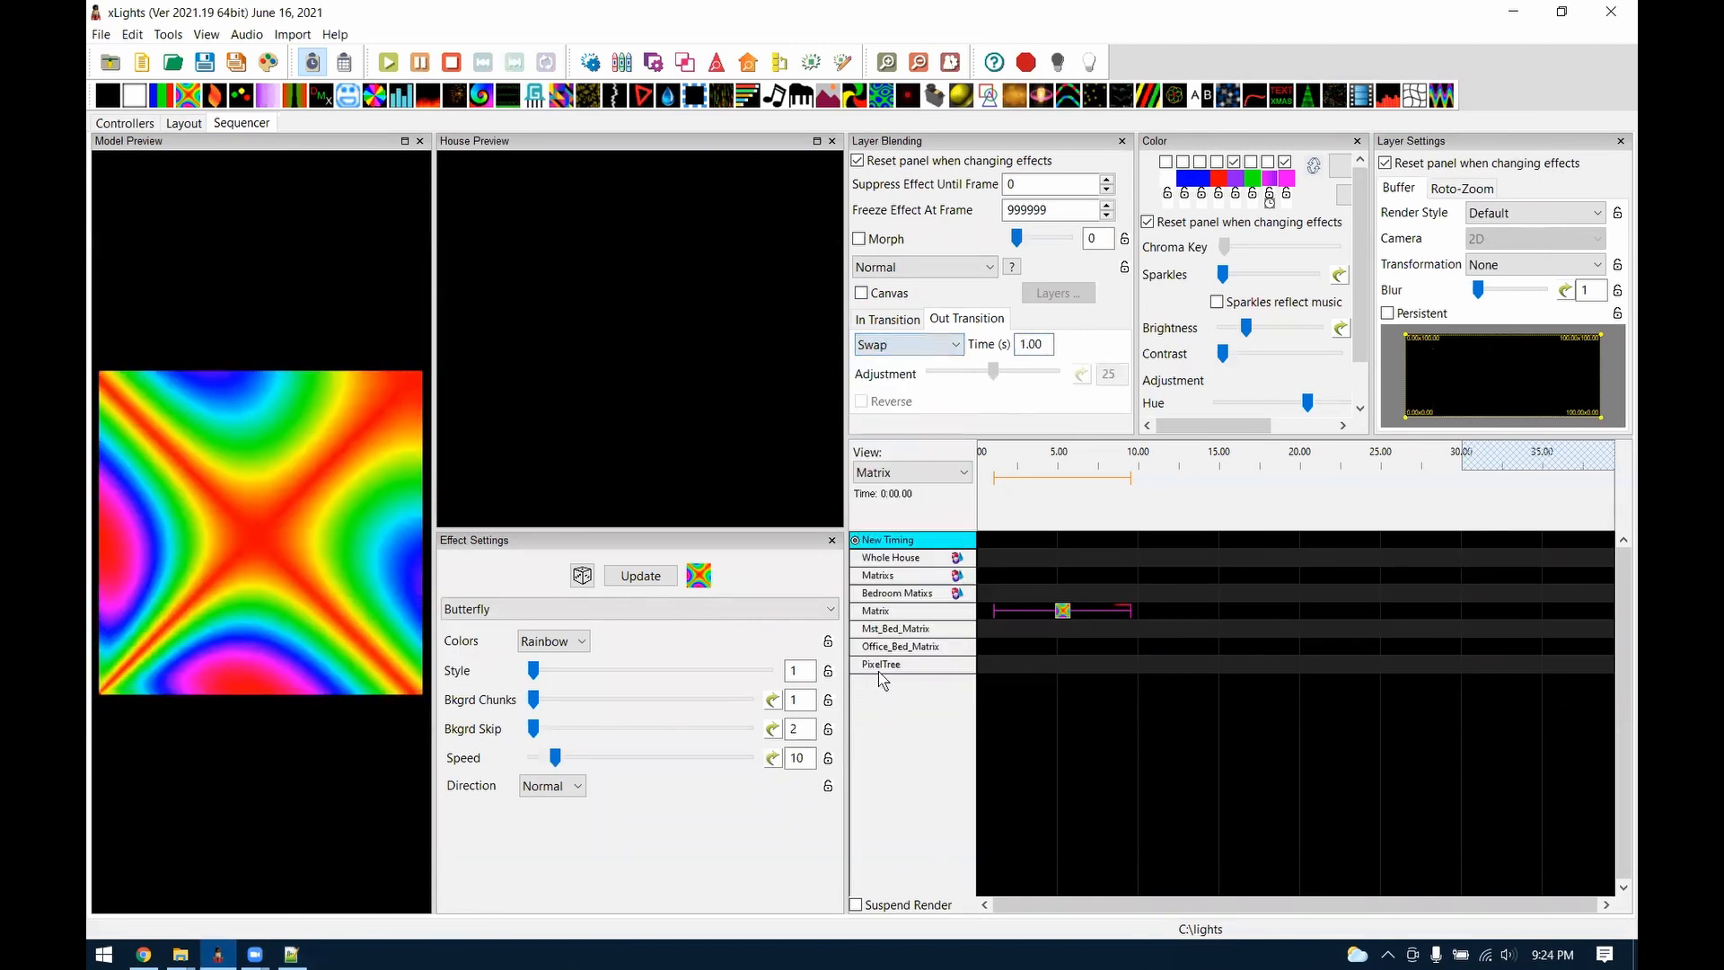
left_click_drag(994, 611, 1107, 613)
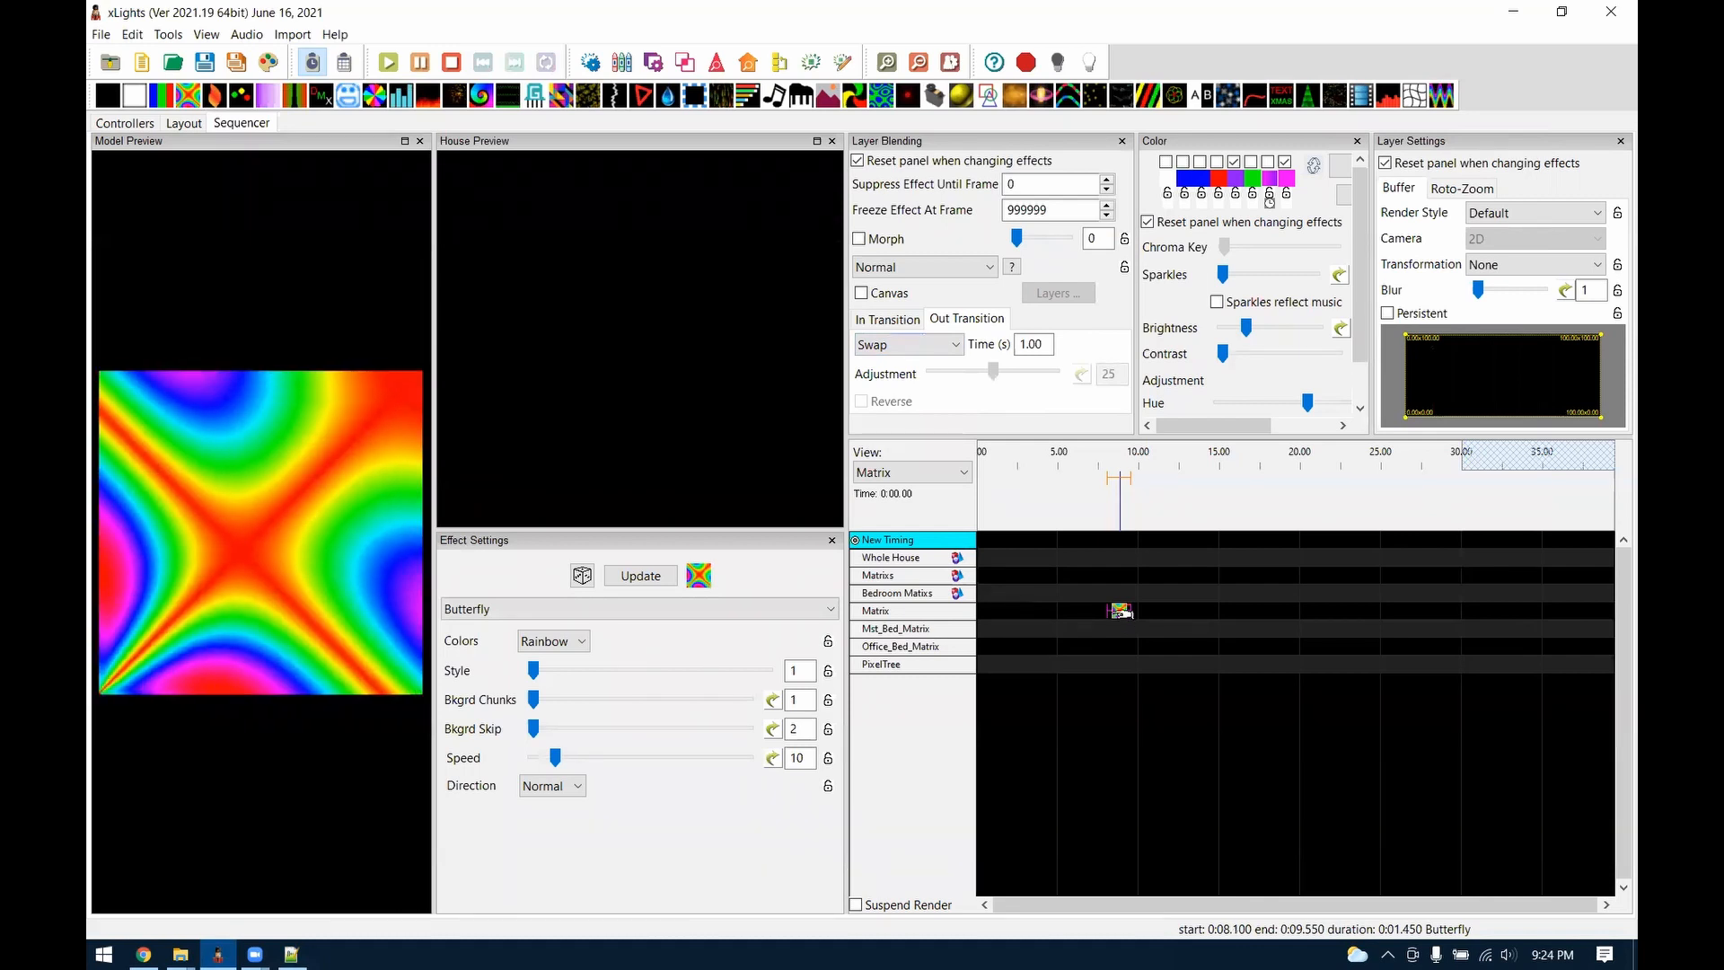
Insert a layer below the Matrix row's first layer and place a Bars effect on it at about 9.4 to 10.4 s
right_click(945, 611)
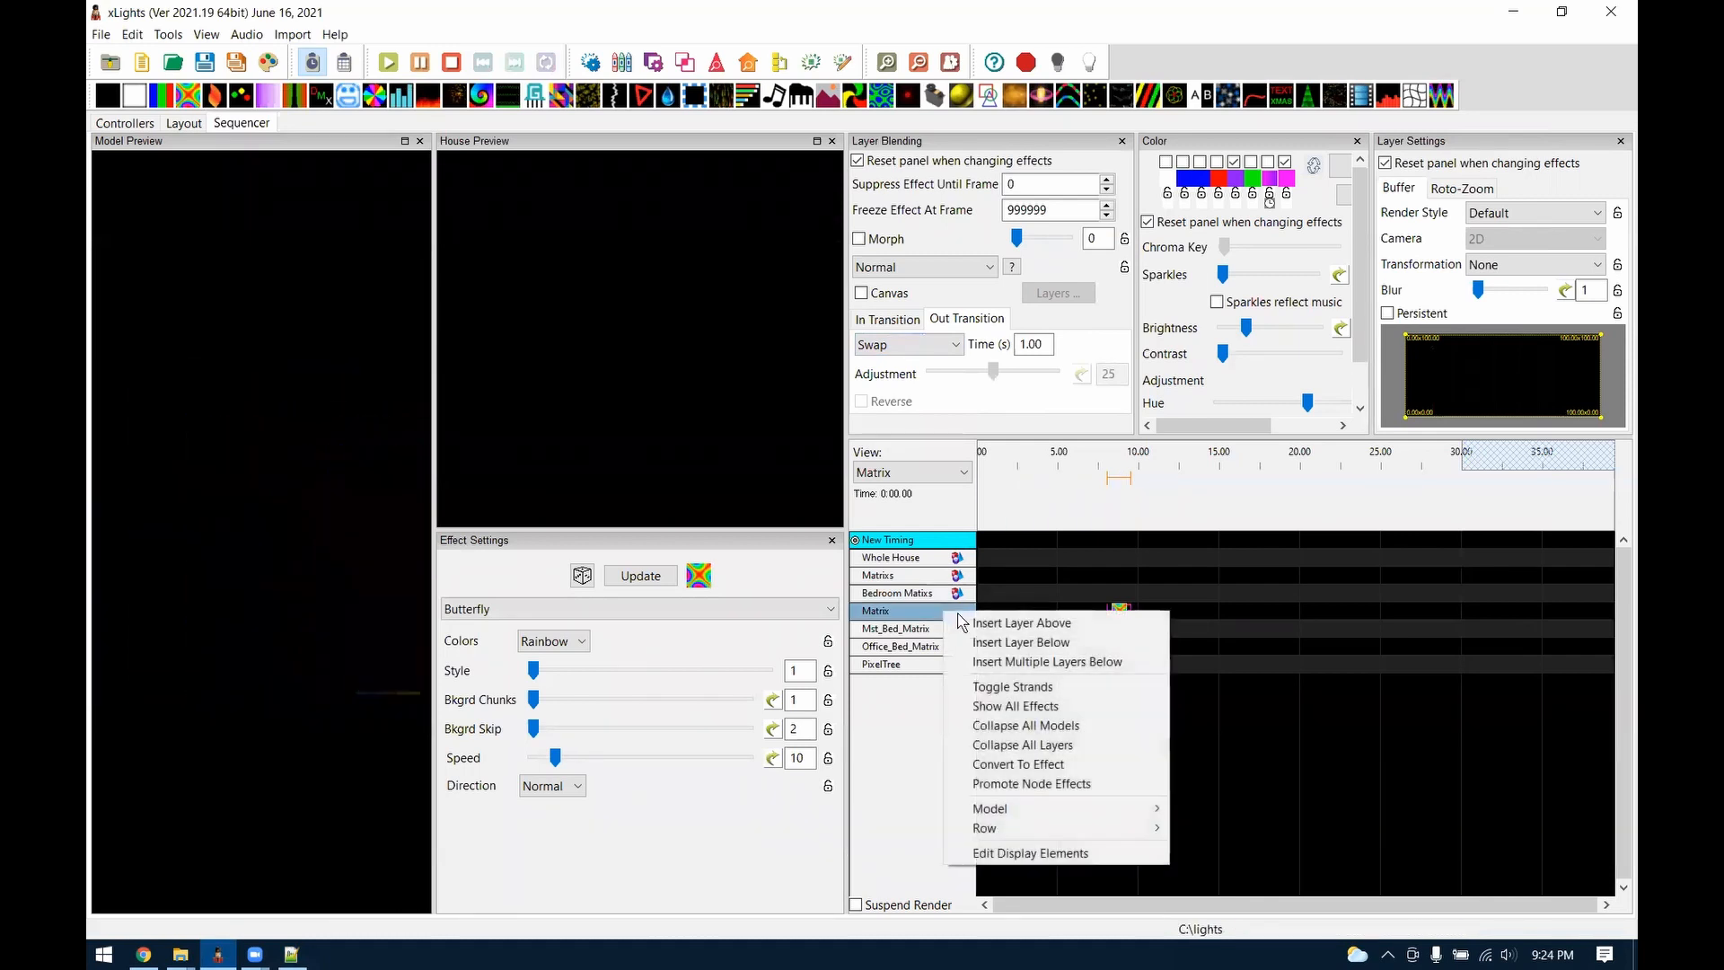
left_click(1007, 643)
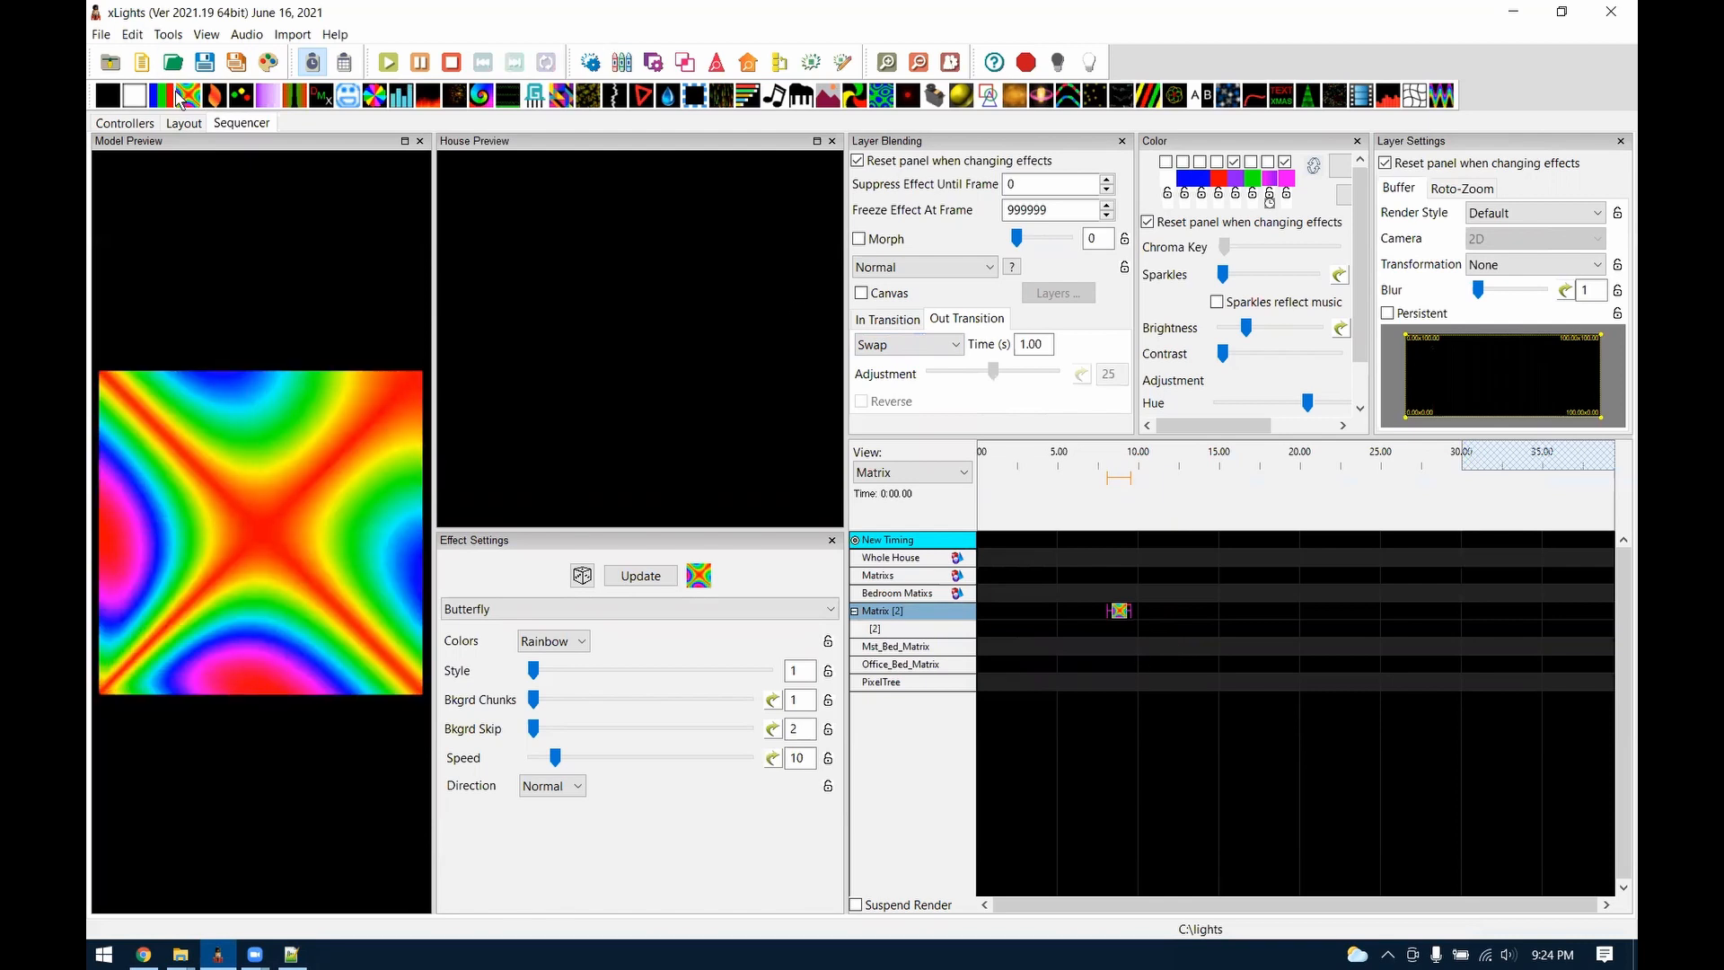
left_click_drag(158, 98, 1137, 629)
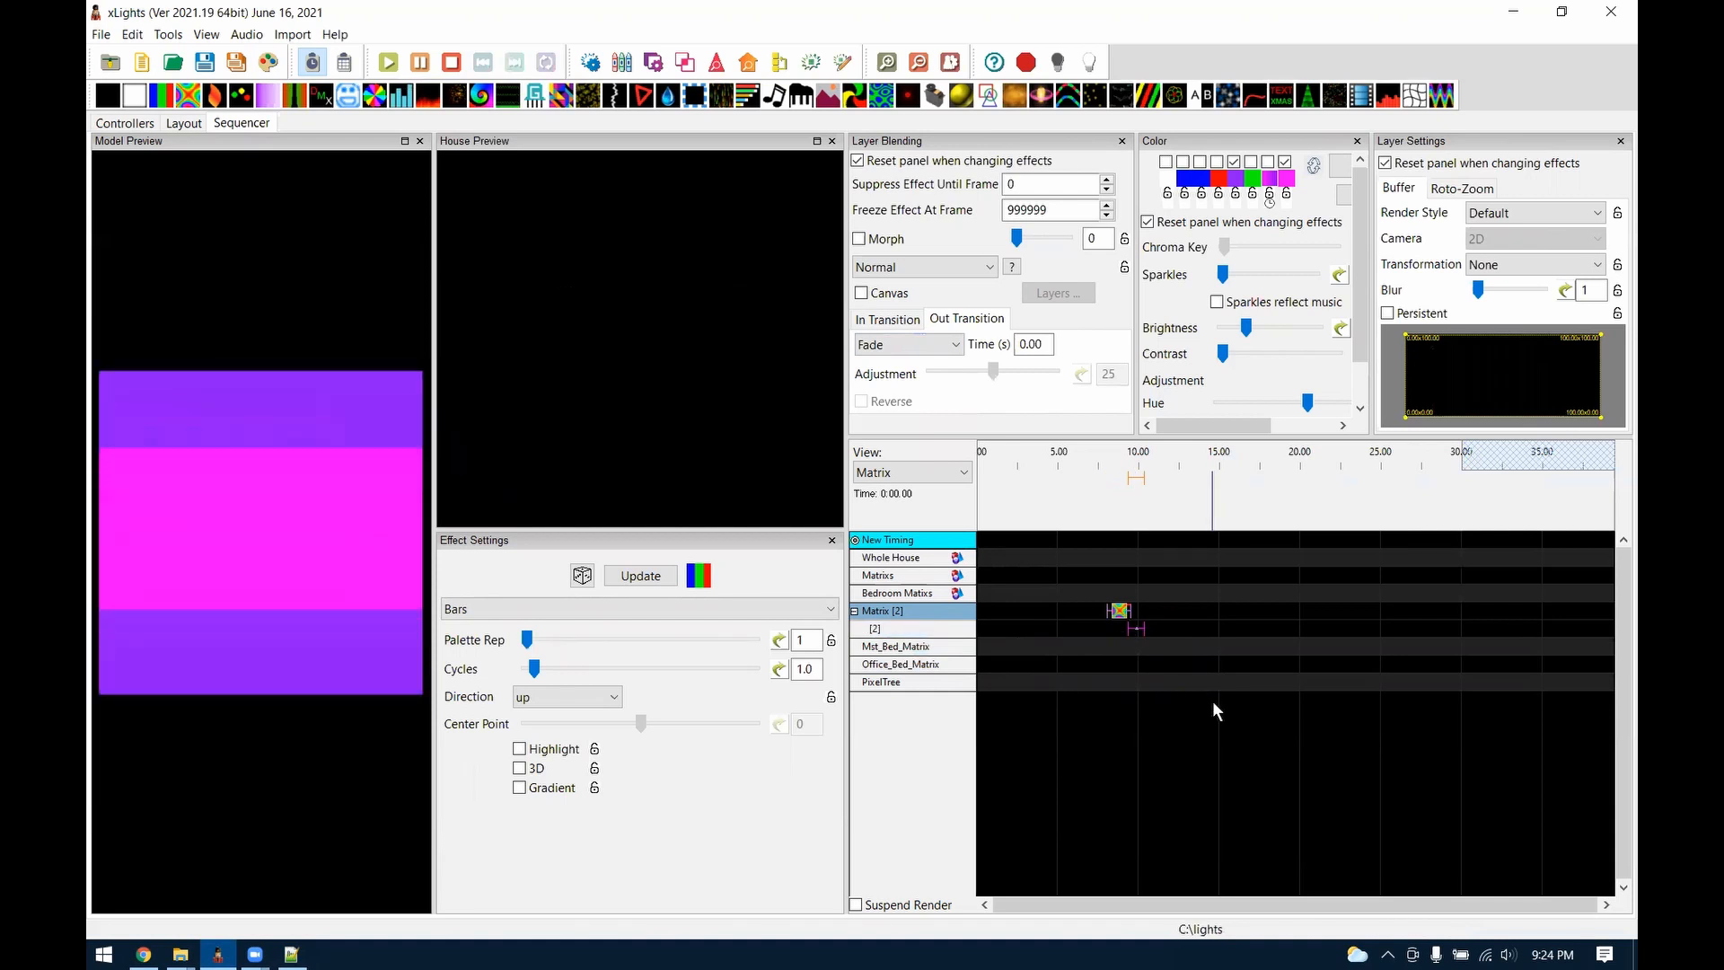
Change the Butterfly effect's out transition to Shatter and stretch the Bars effect to run from 9.2 to 10.55 s
left_click(1118, 611)
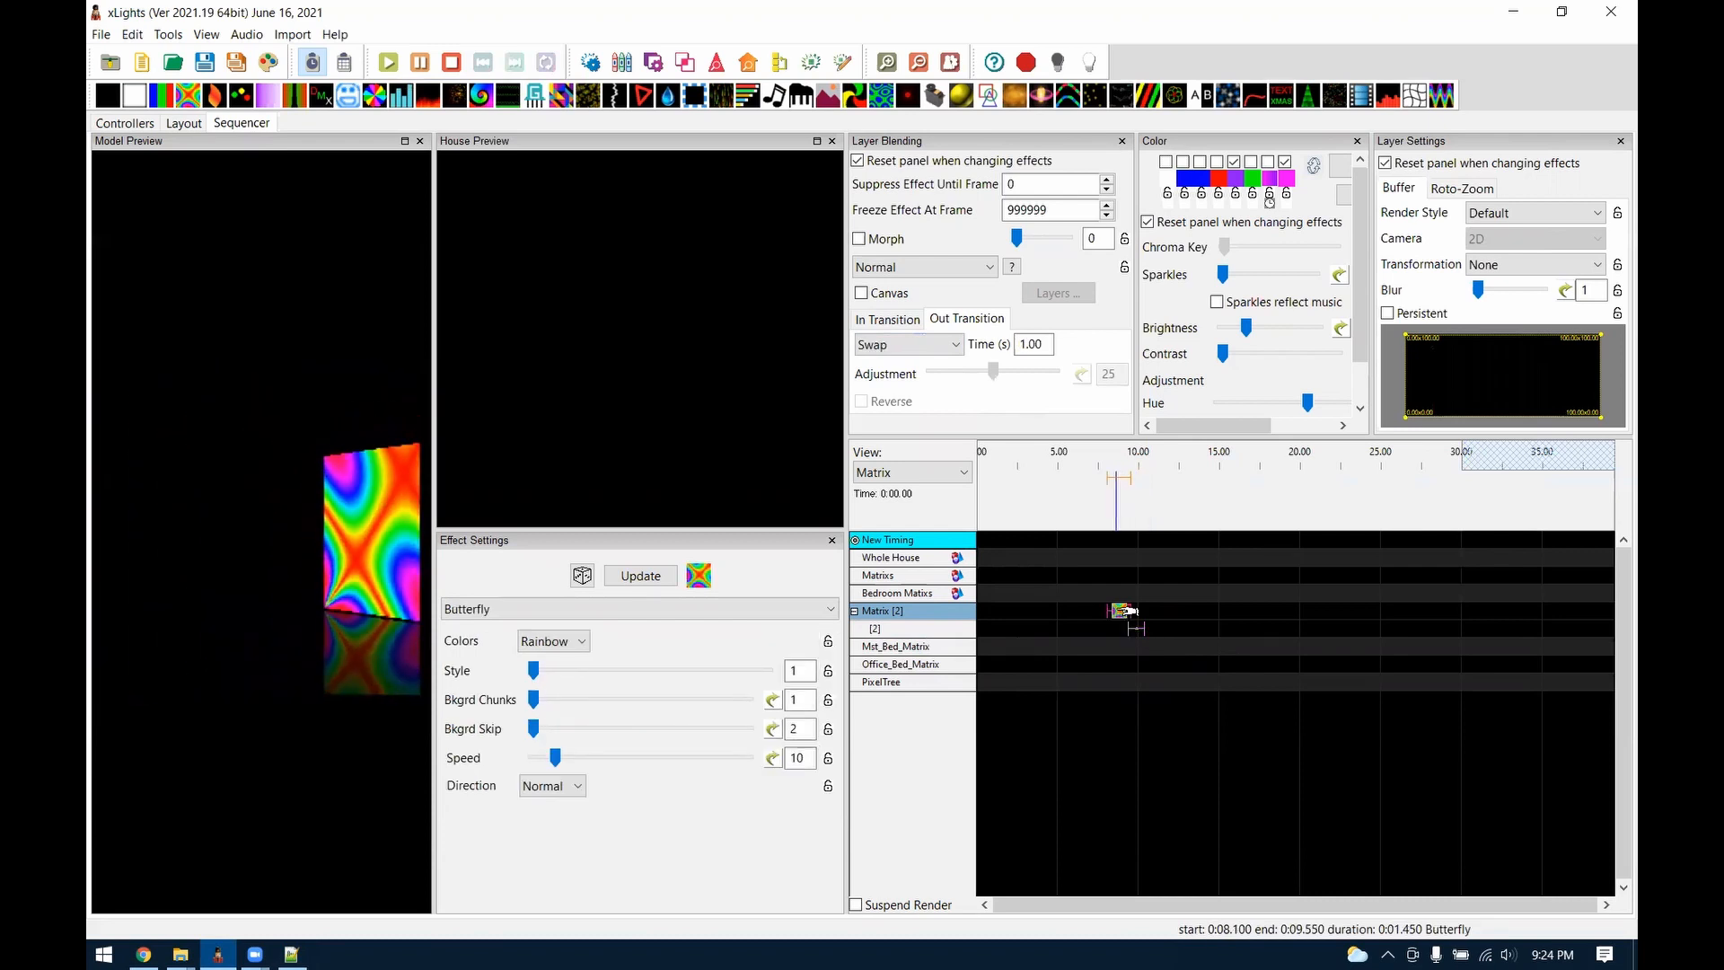
left_click(882, 352)
left_click(951, 690)
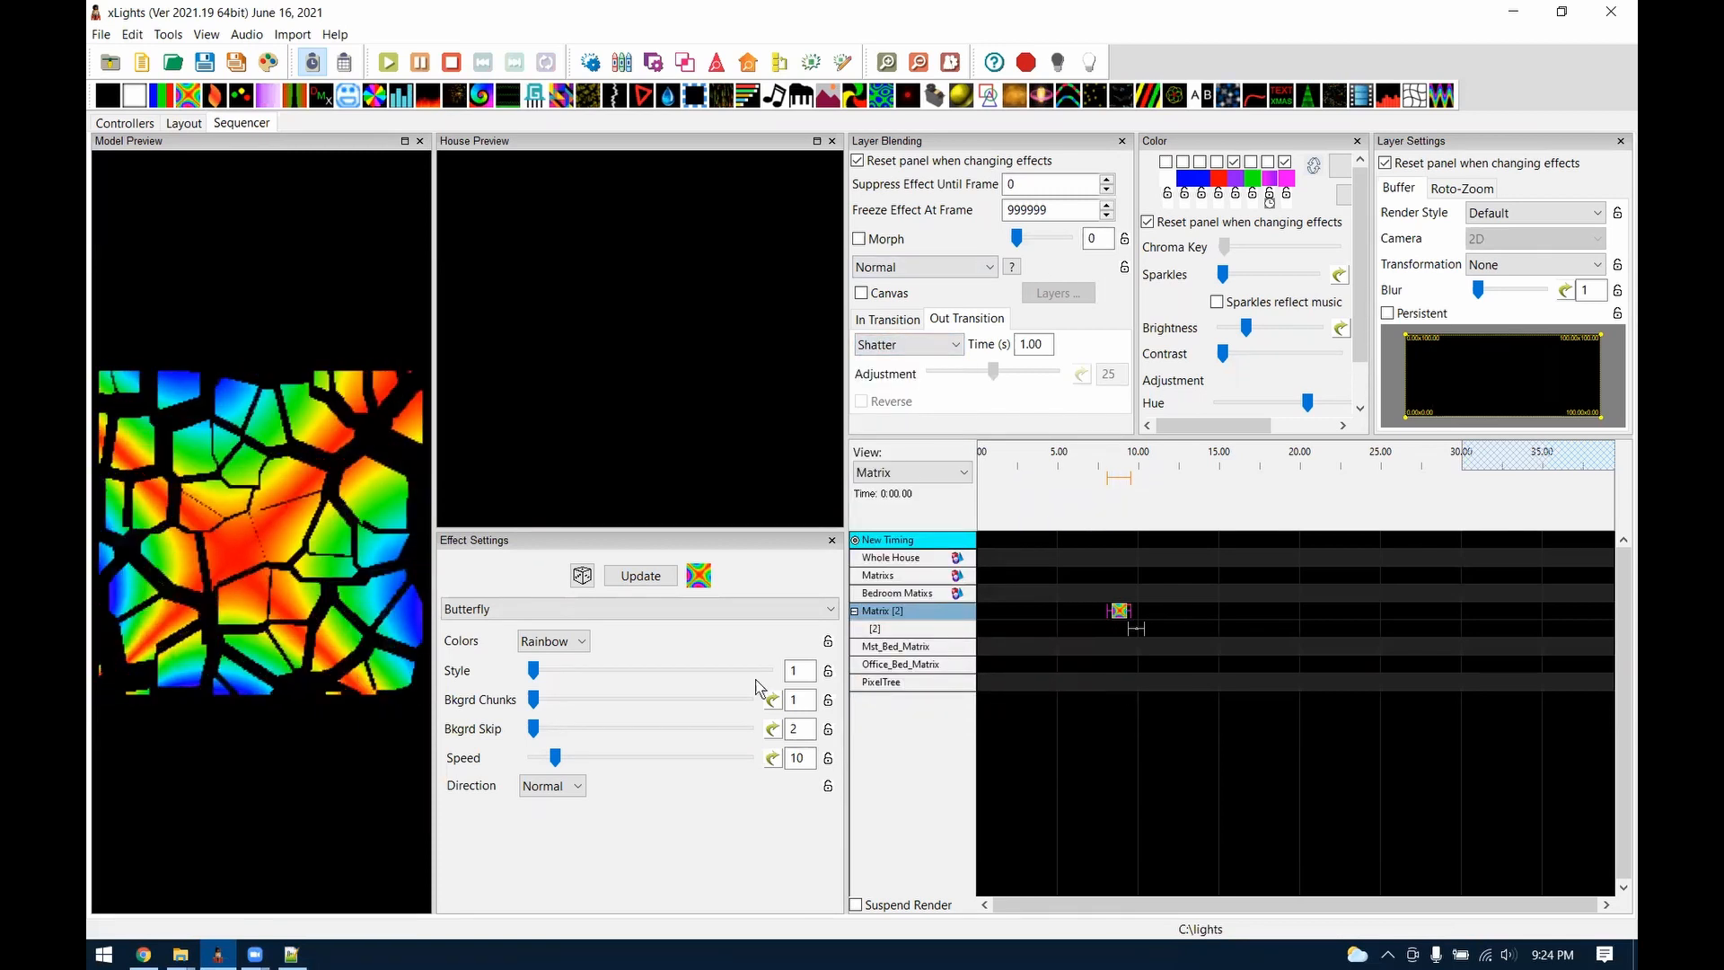
left_click(1132, 628)
left_click_drag(1126, 629, 1124, 628)
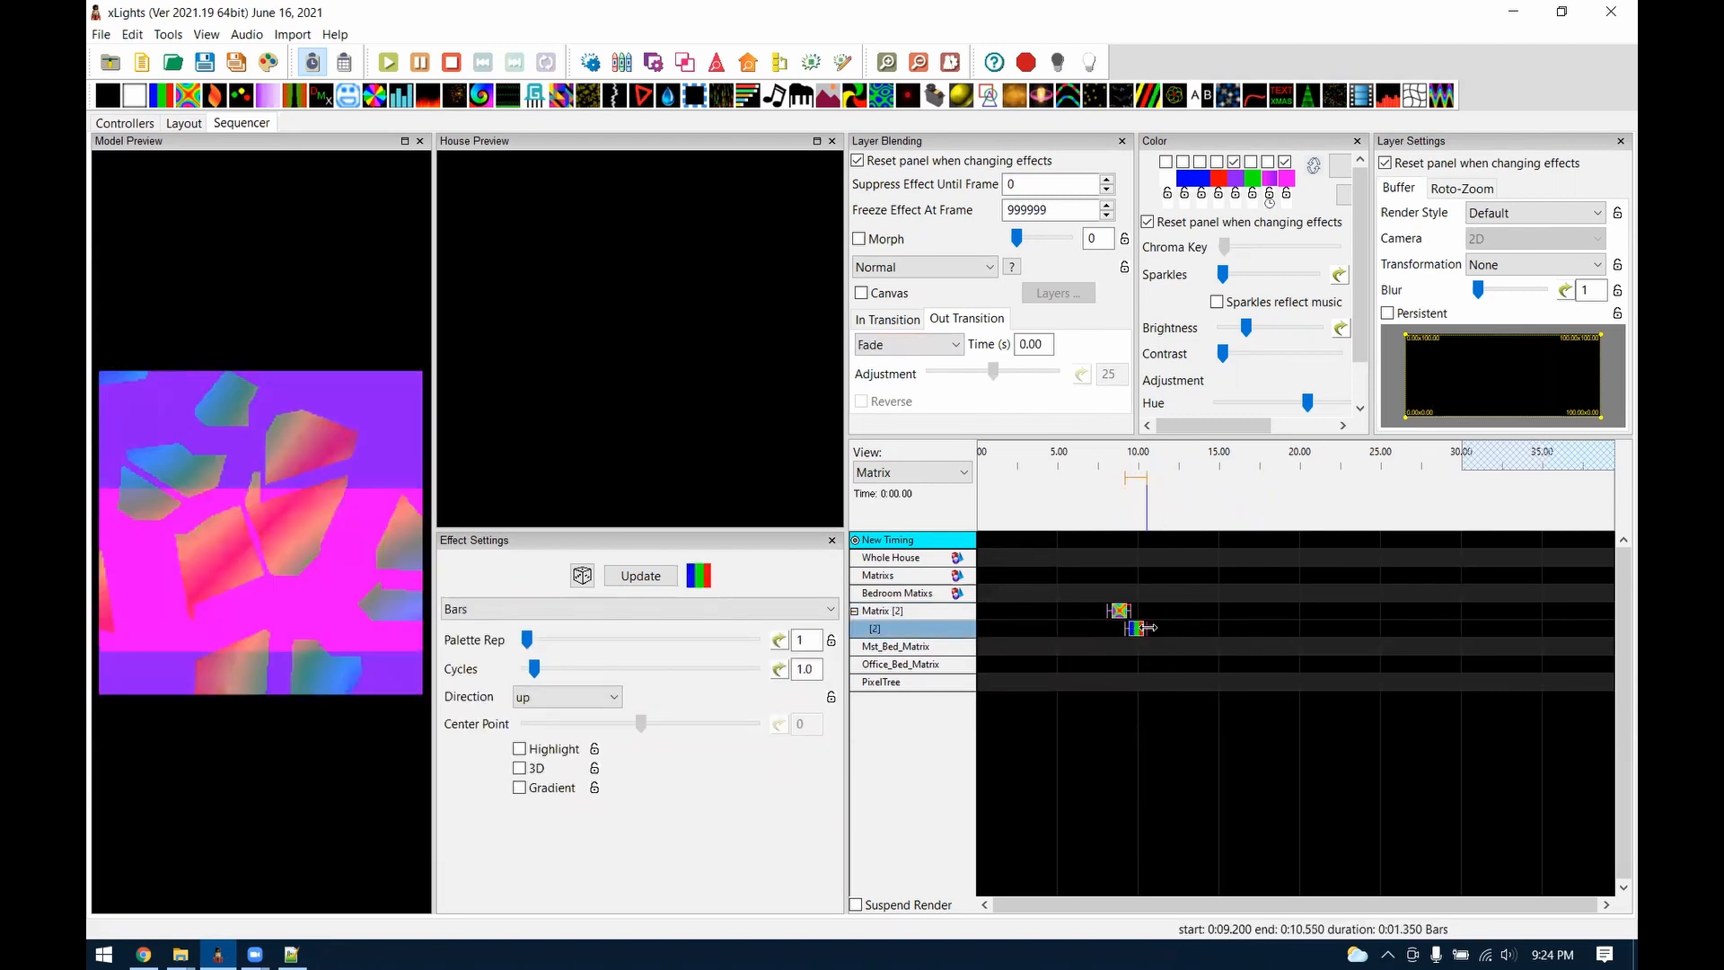
Change the Butterfly effect's out transition to Circles
left_click(1119, 611)
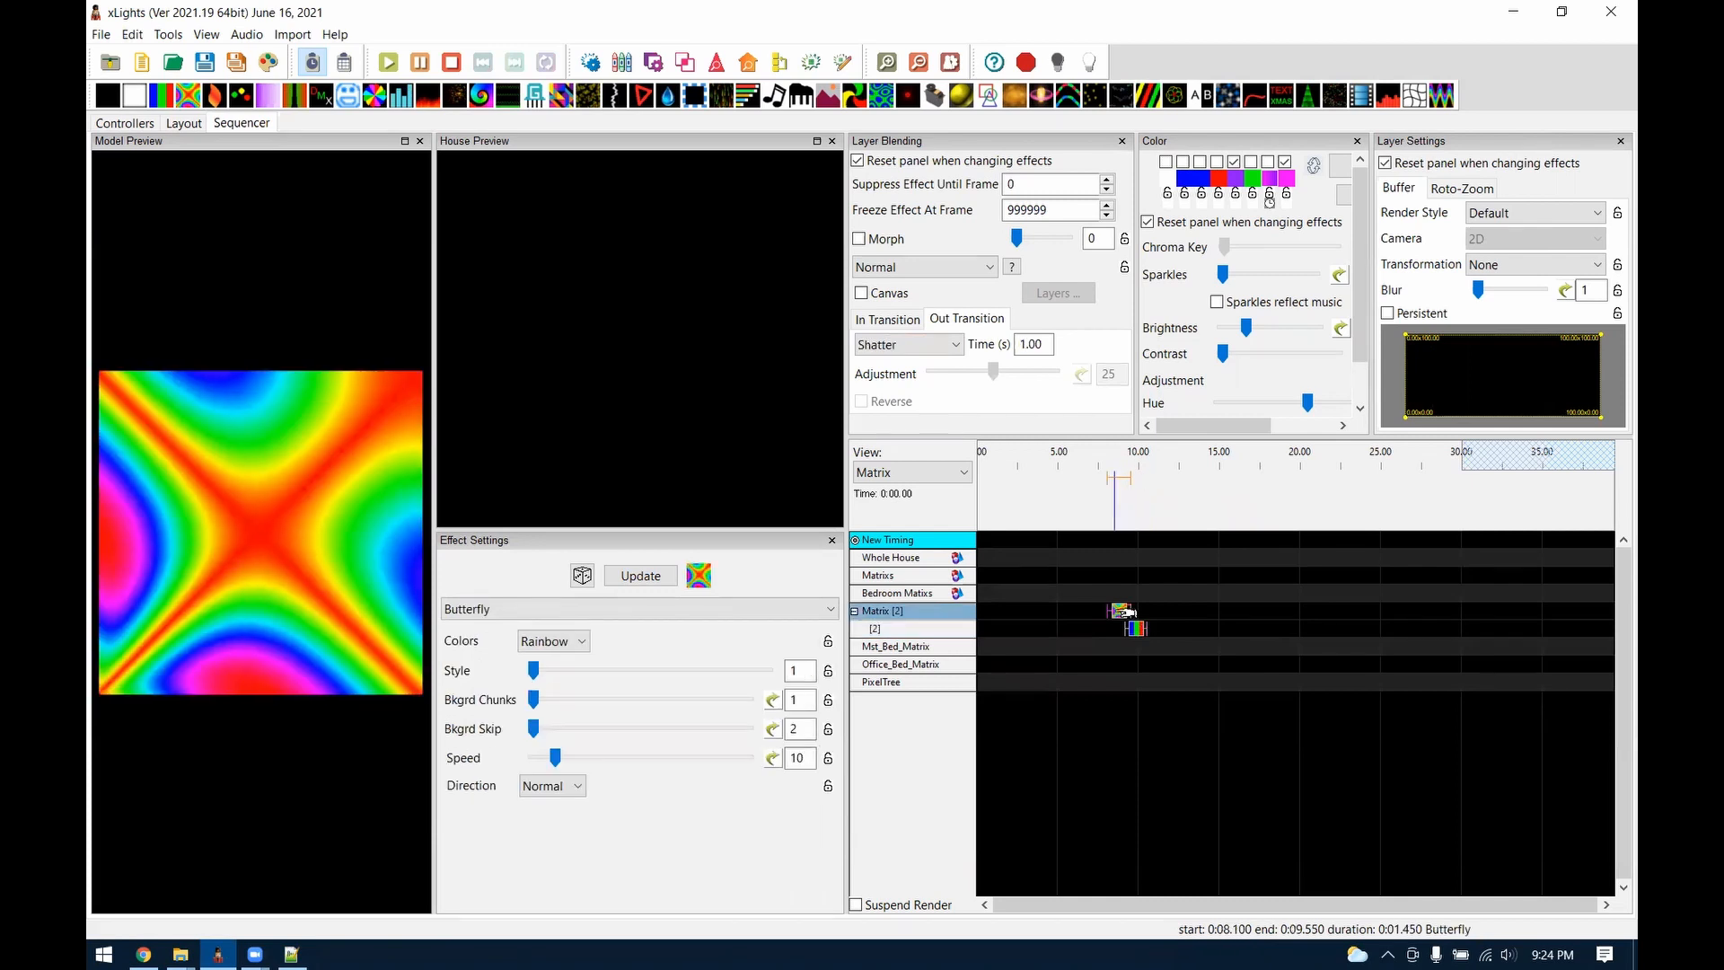
left_click(909, 345)
left_click(870, 705)
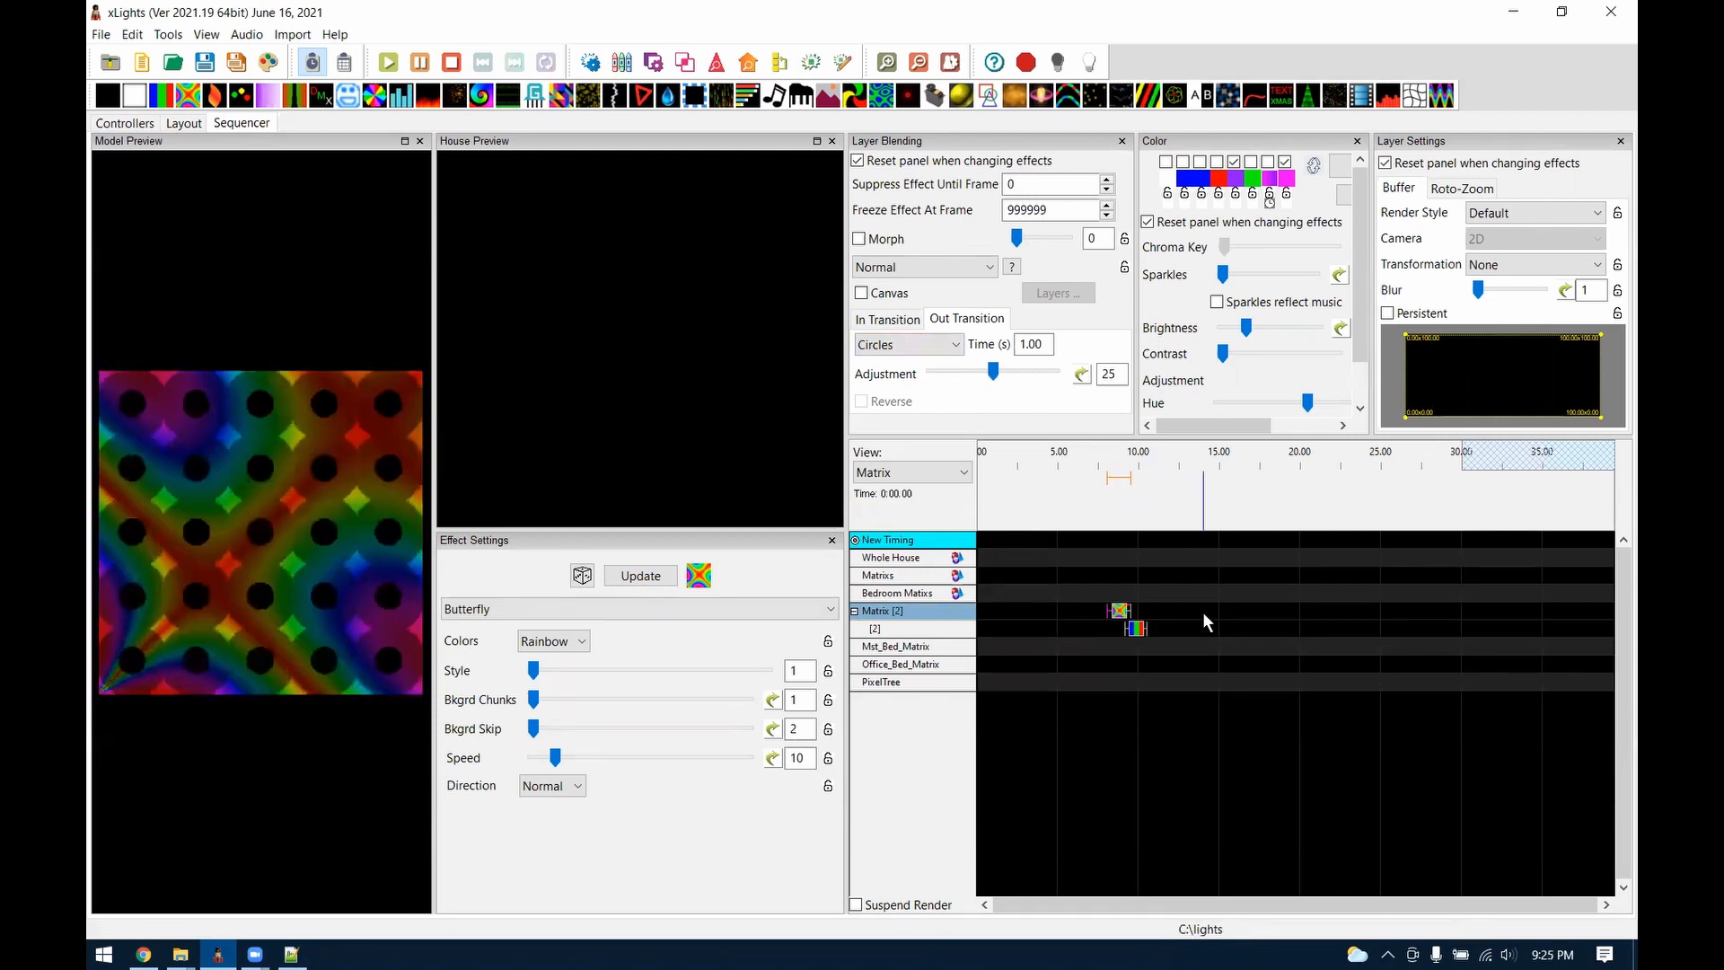
Check the release notes briefly, set the Butterfly effect's out transition to Star and enable Reverse on it
left_click(935, 347)
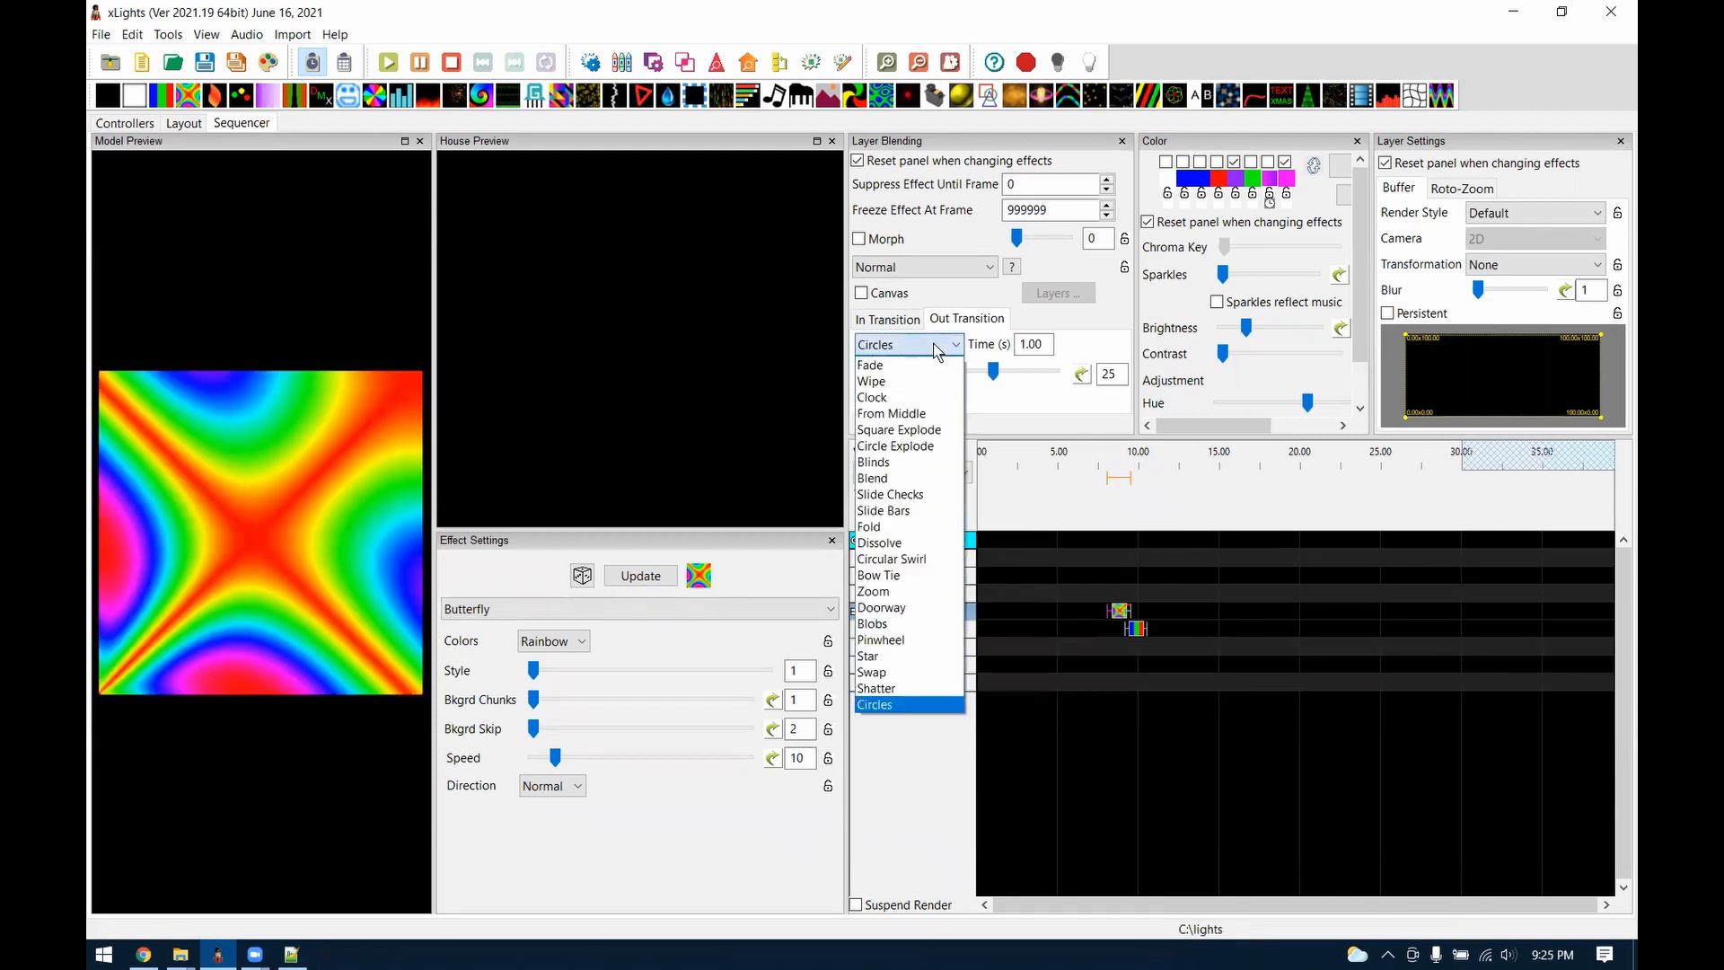
left_click(935, 347)
left_click(291, 954)
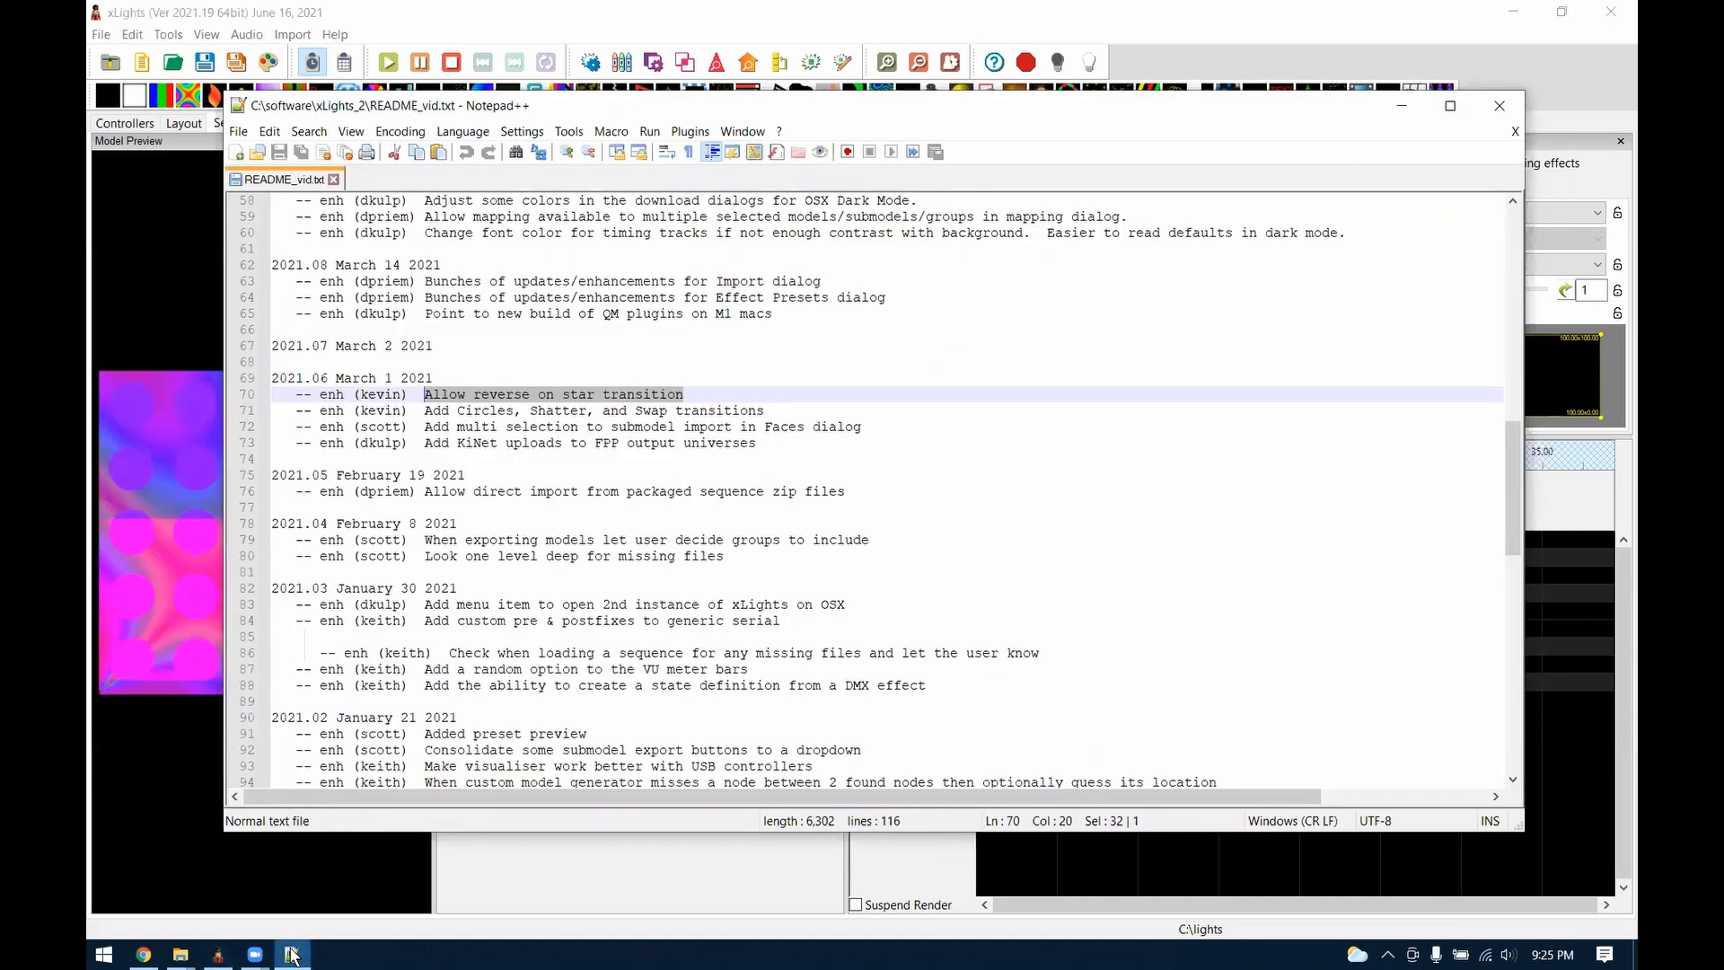
left_click(290, 953)
left_click(935, 345)
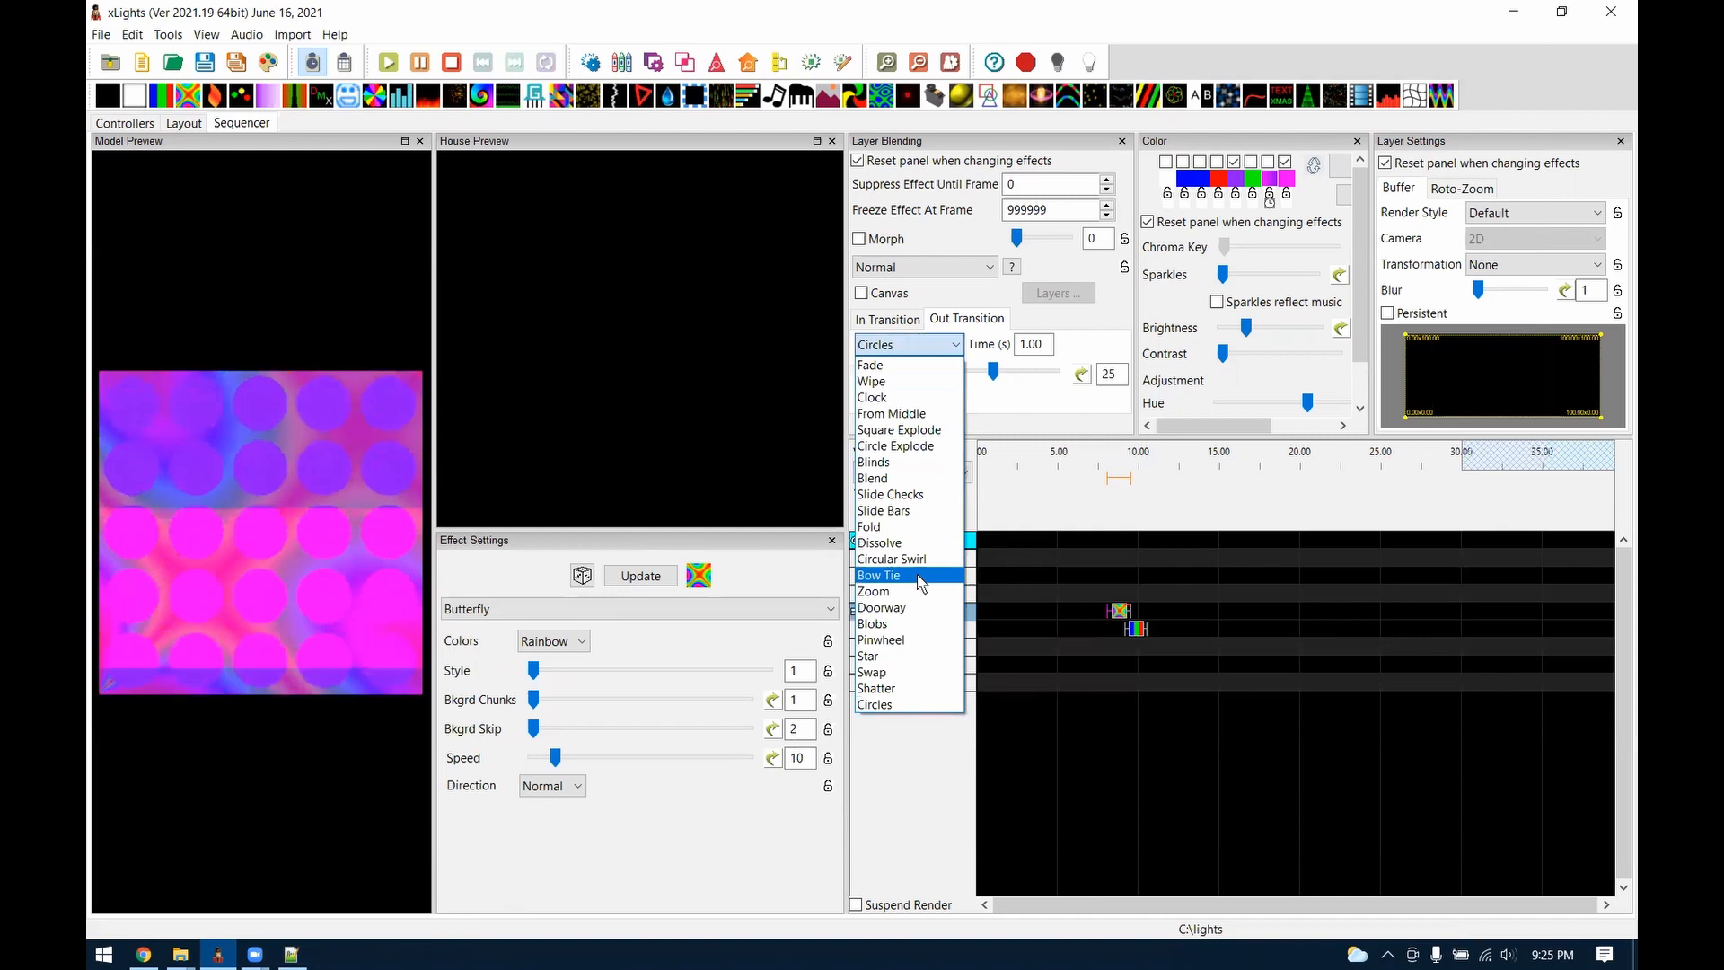
left_click(911, 655)
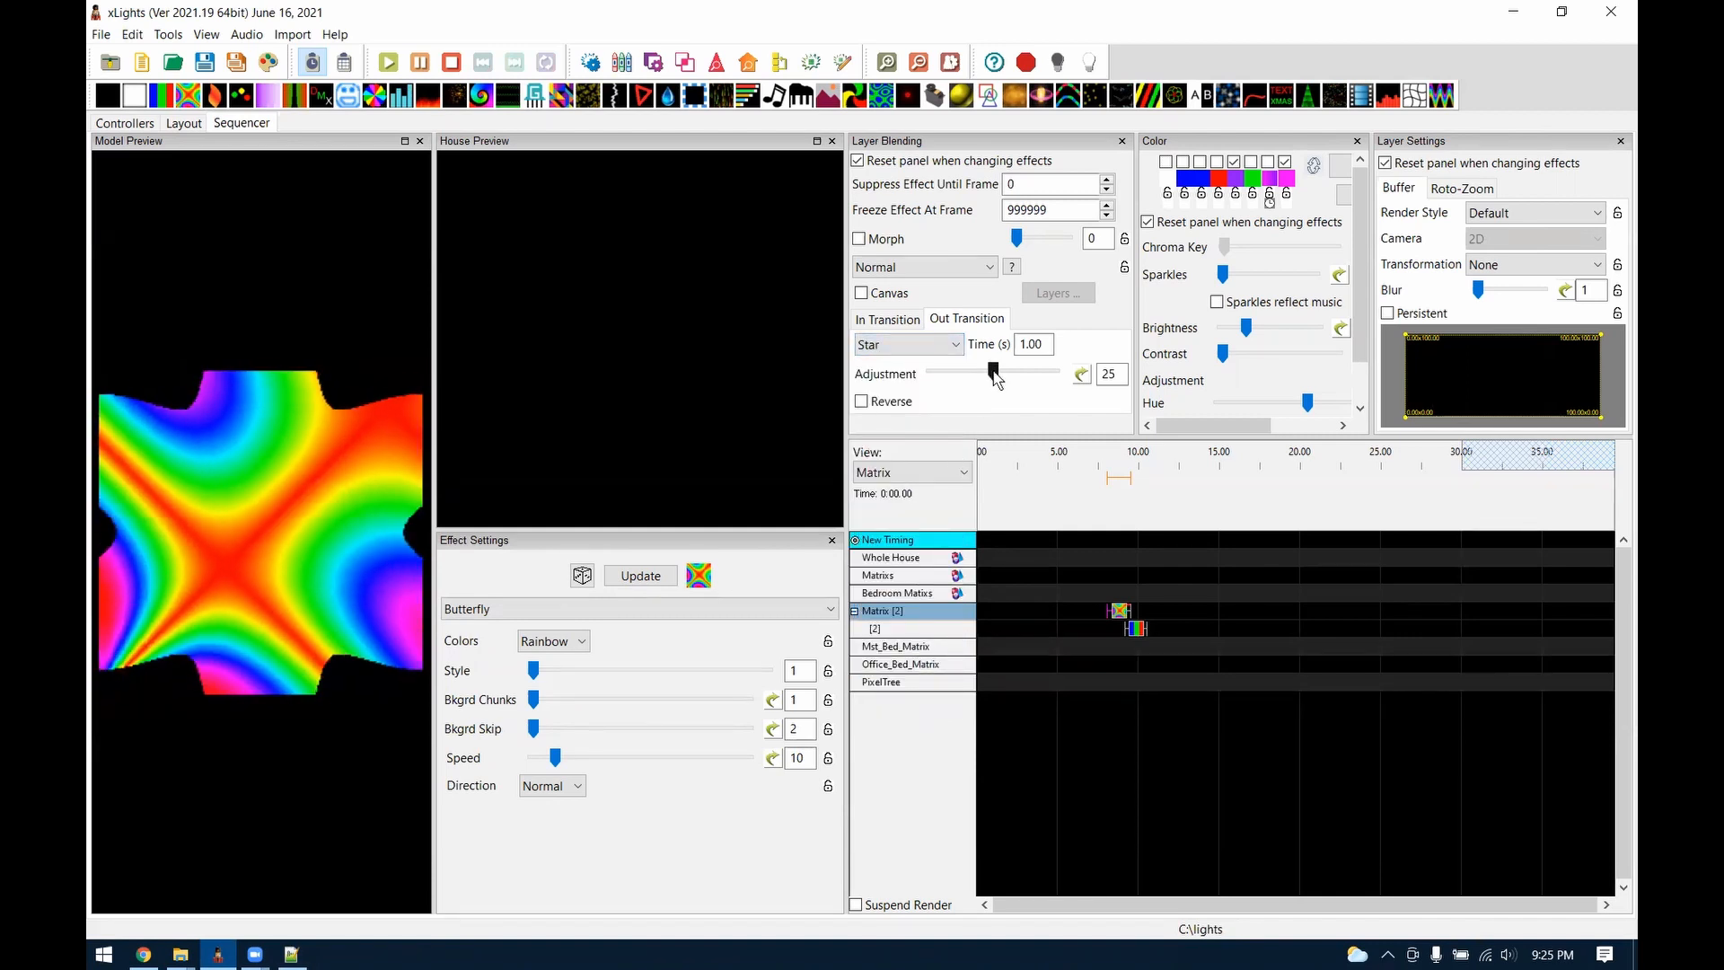
left_click(863, 400)
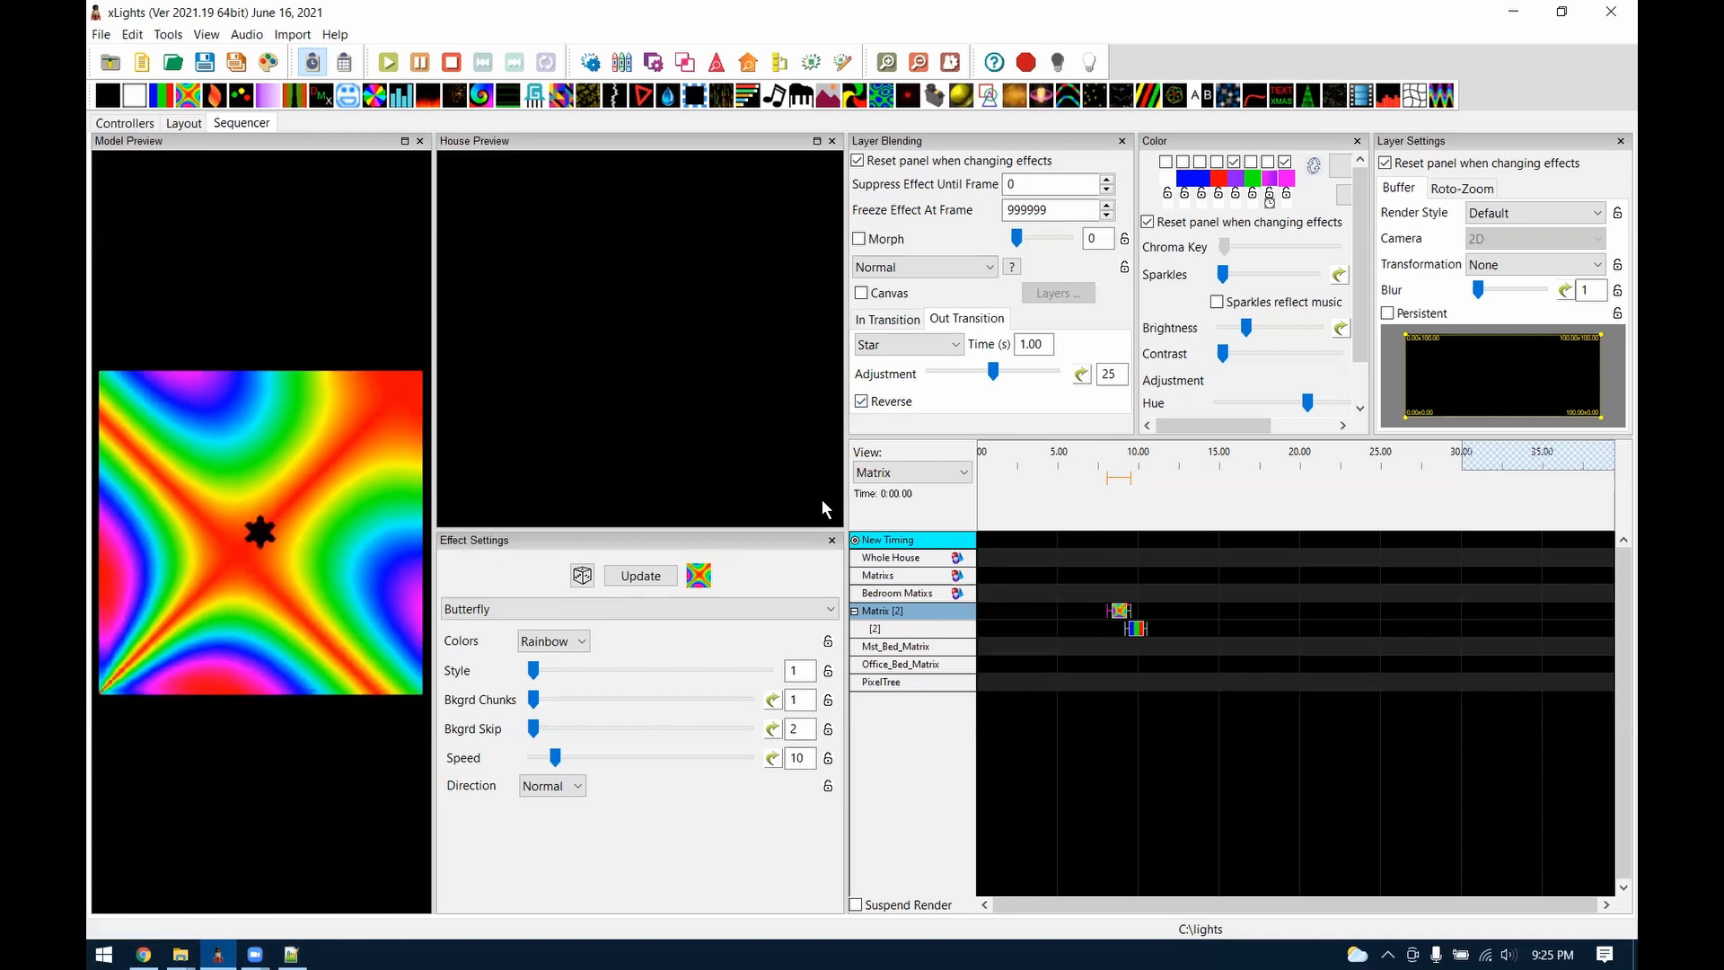
left_click(861, 401)
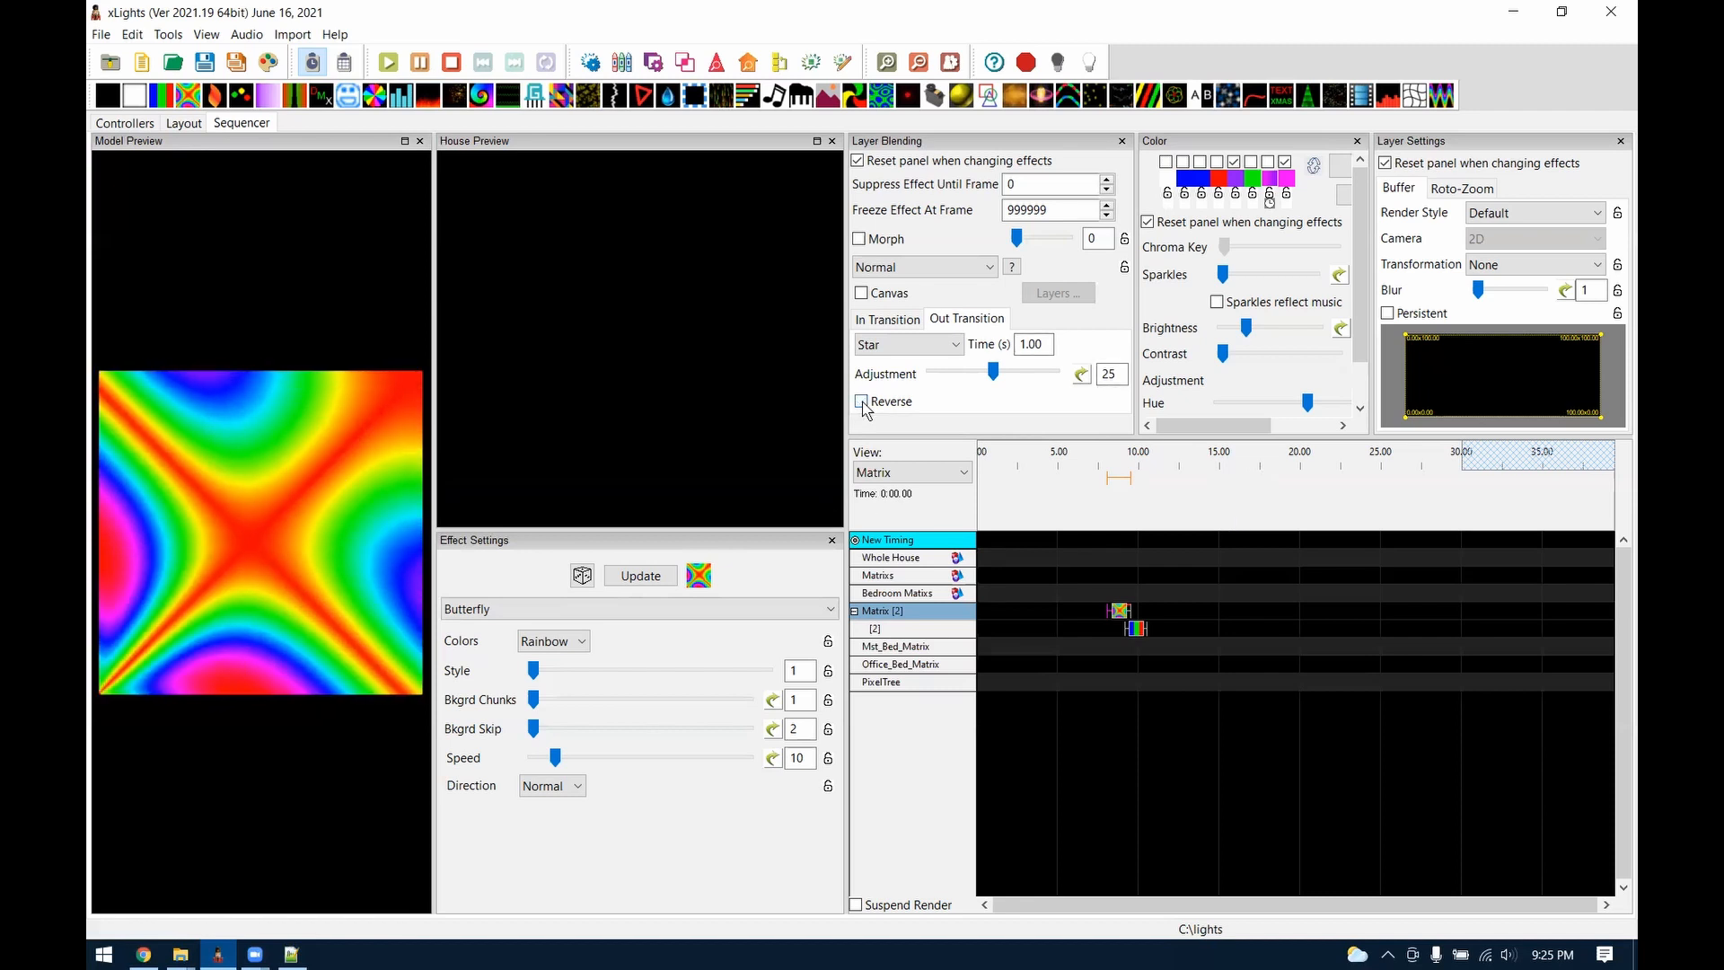
left_click(860, 402)
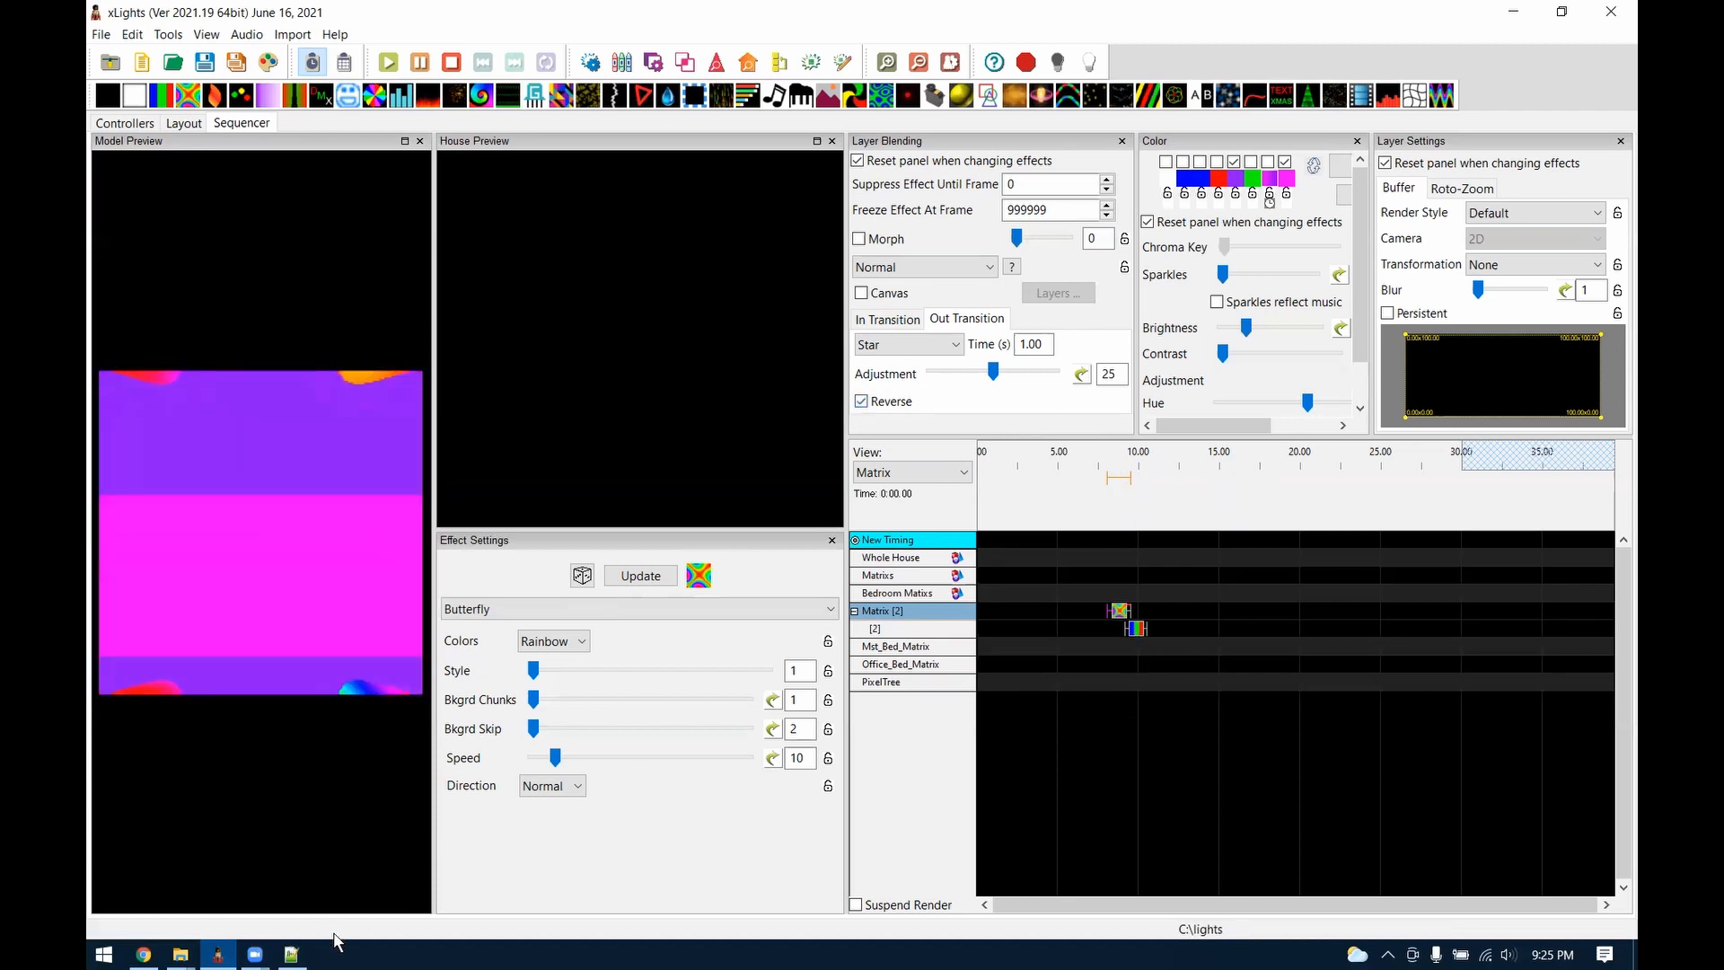
Read the 2021.06 release note on multi selection for submodel import in the Faces dialog, and return to xLights
left_click(291, 953)
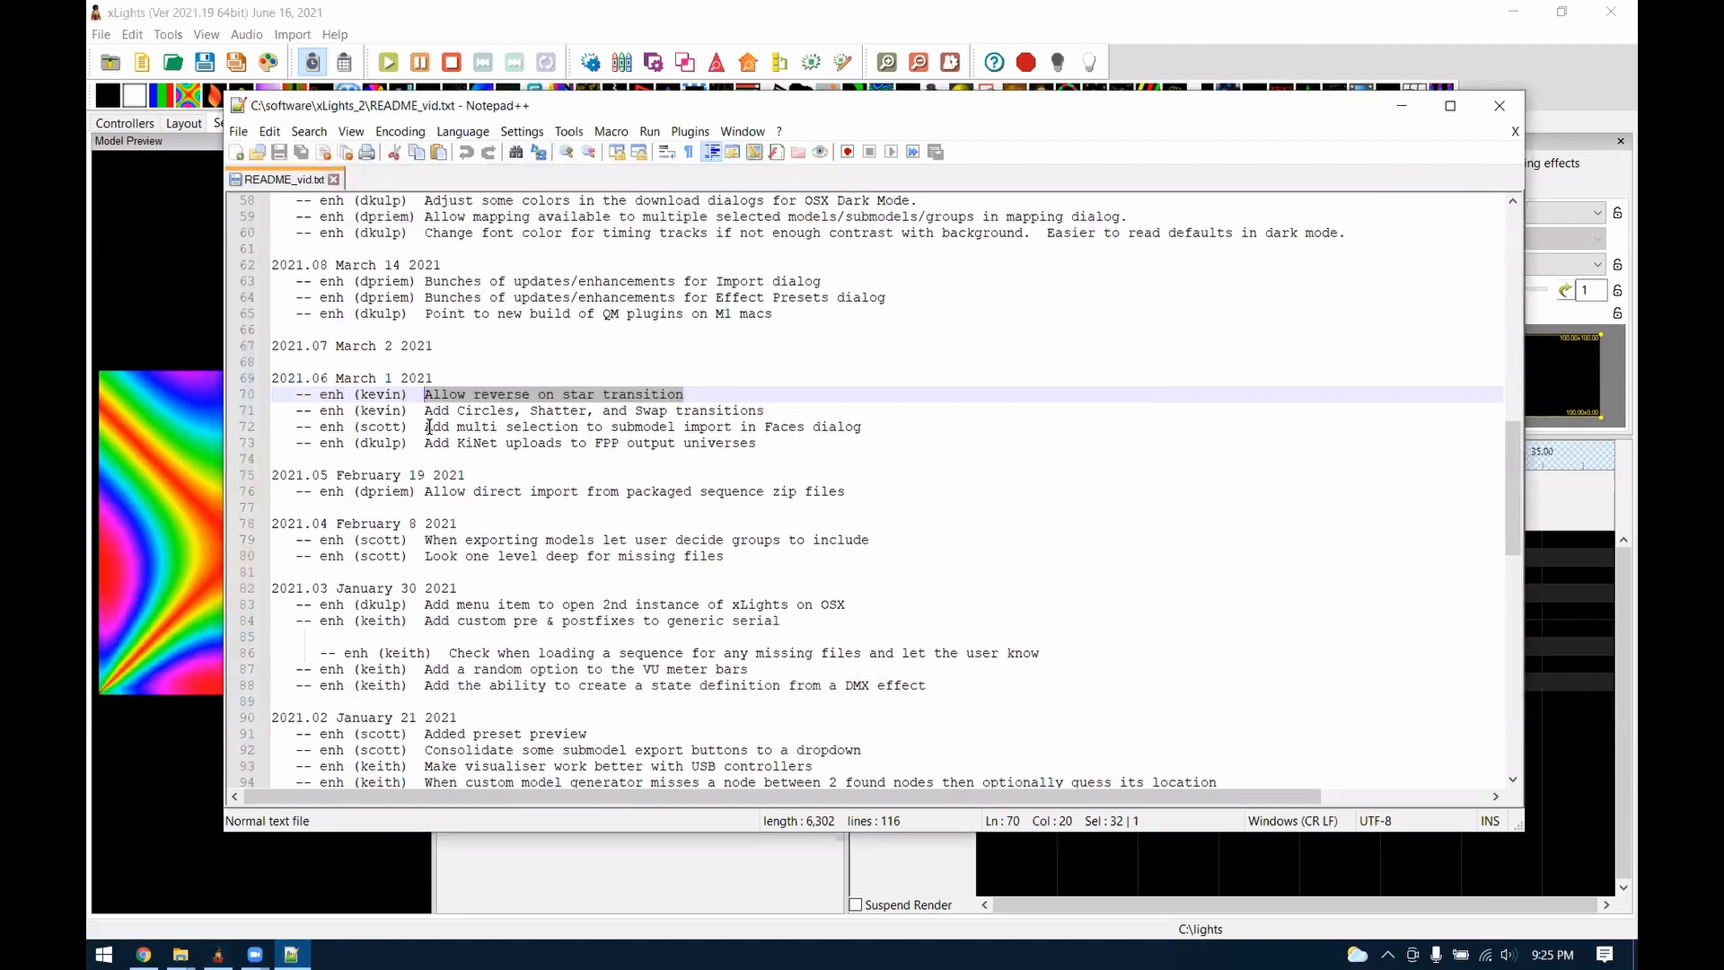
left_click_drag(425, 426, 652, 425)
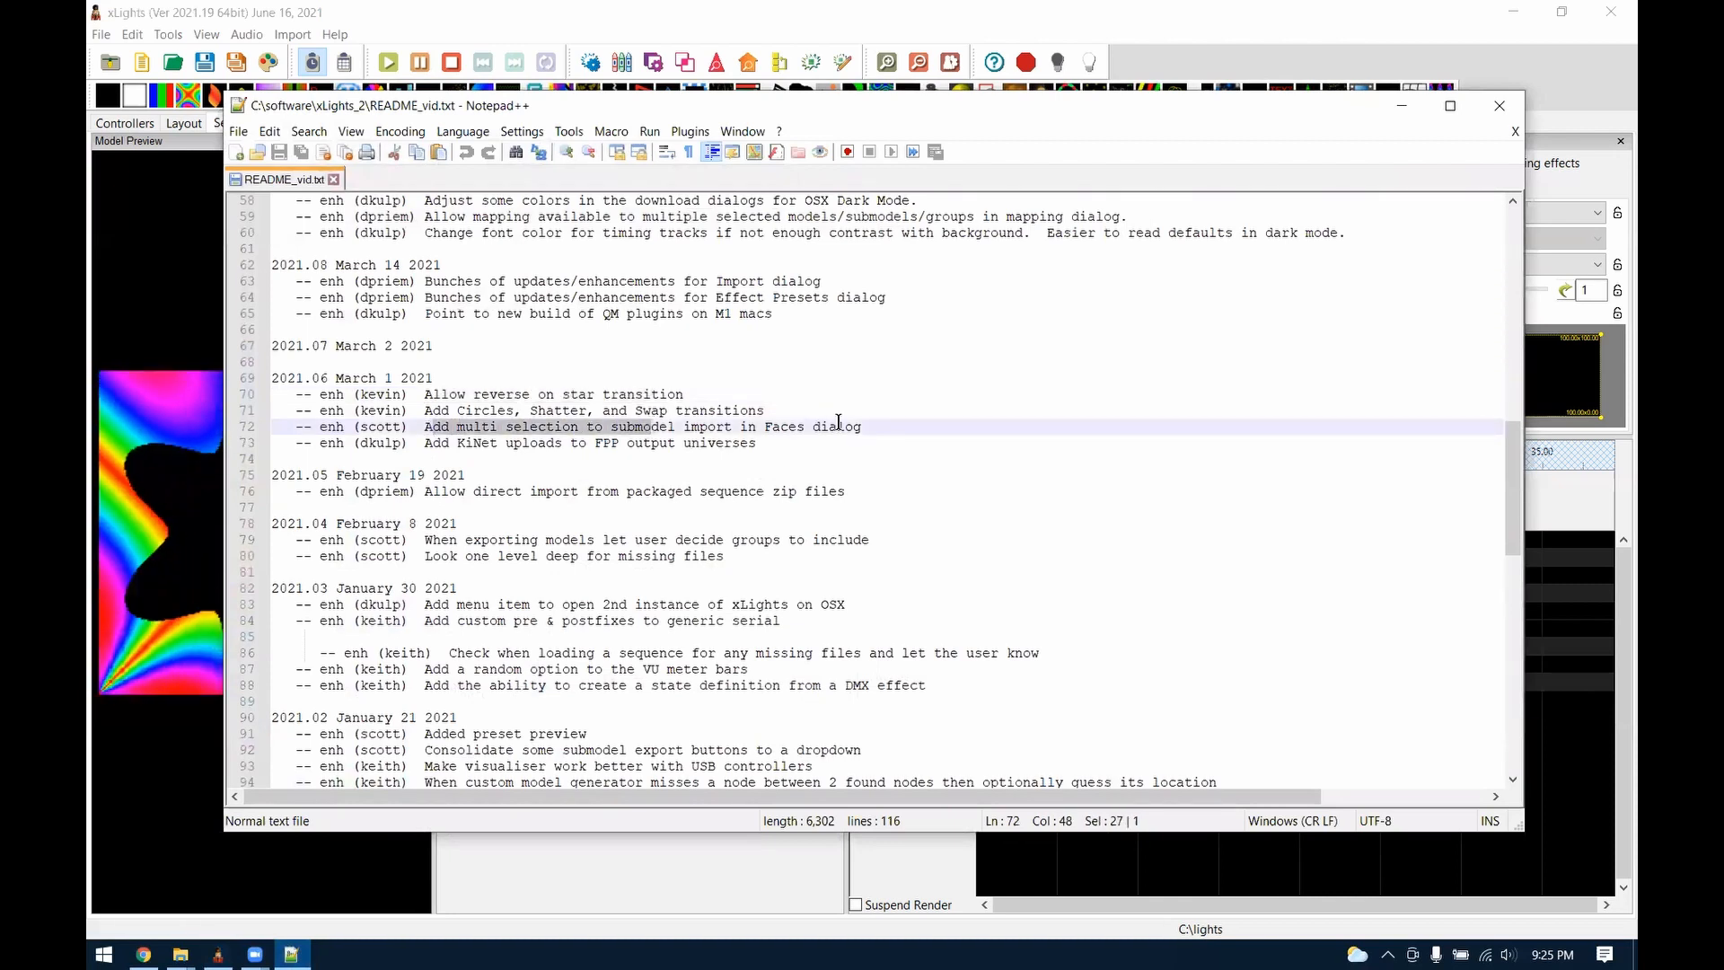
left_click_drag(875, 427, 424, 426)
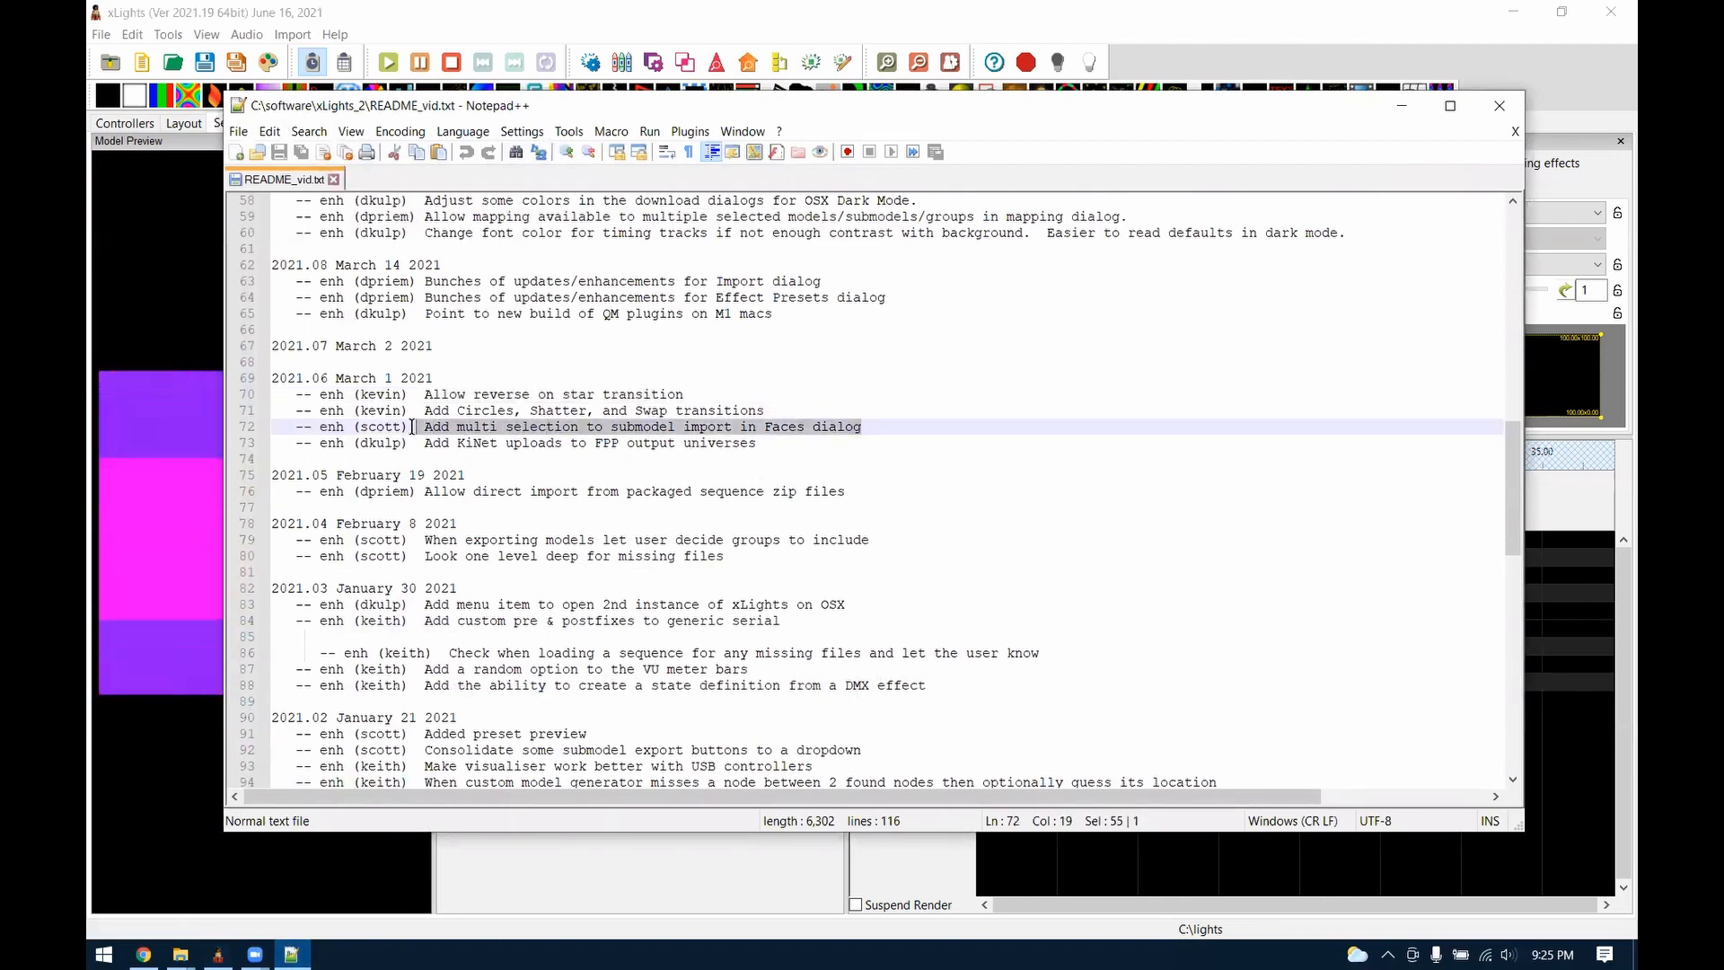
left_click(1407, 107)
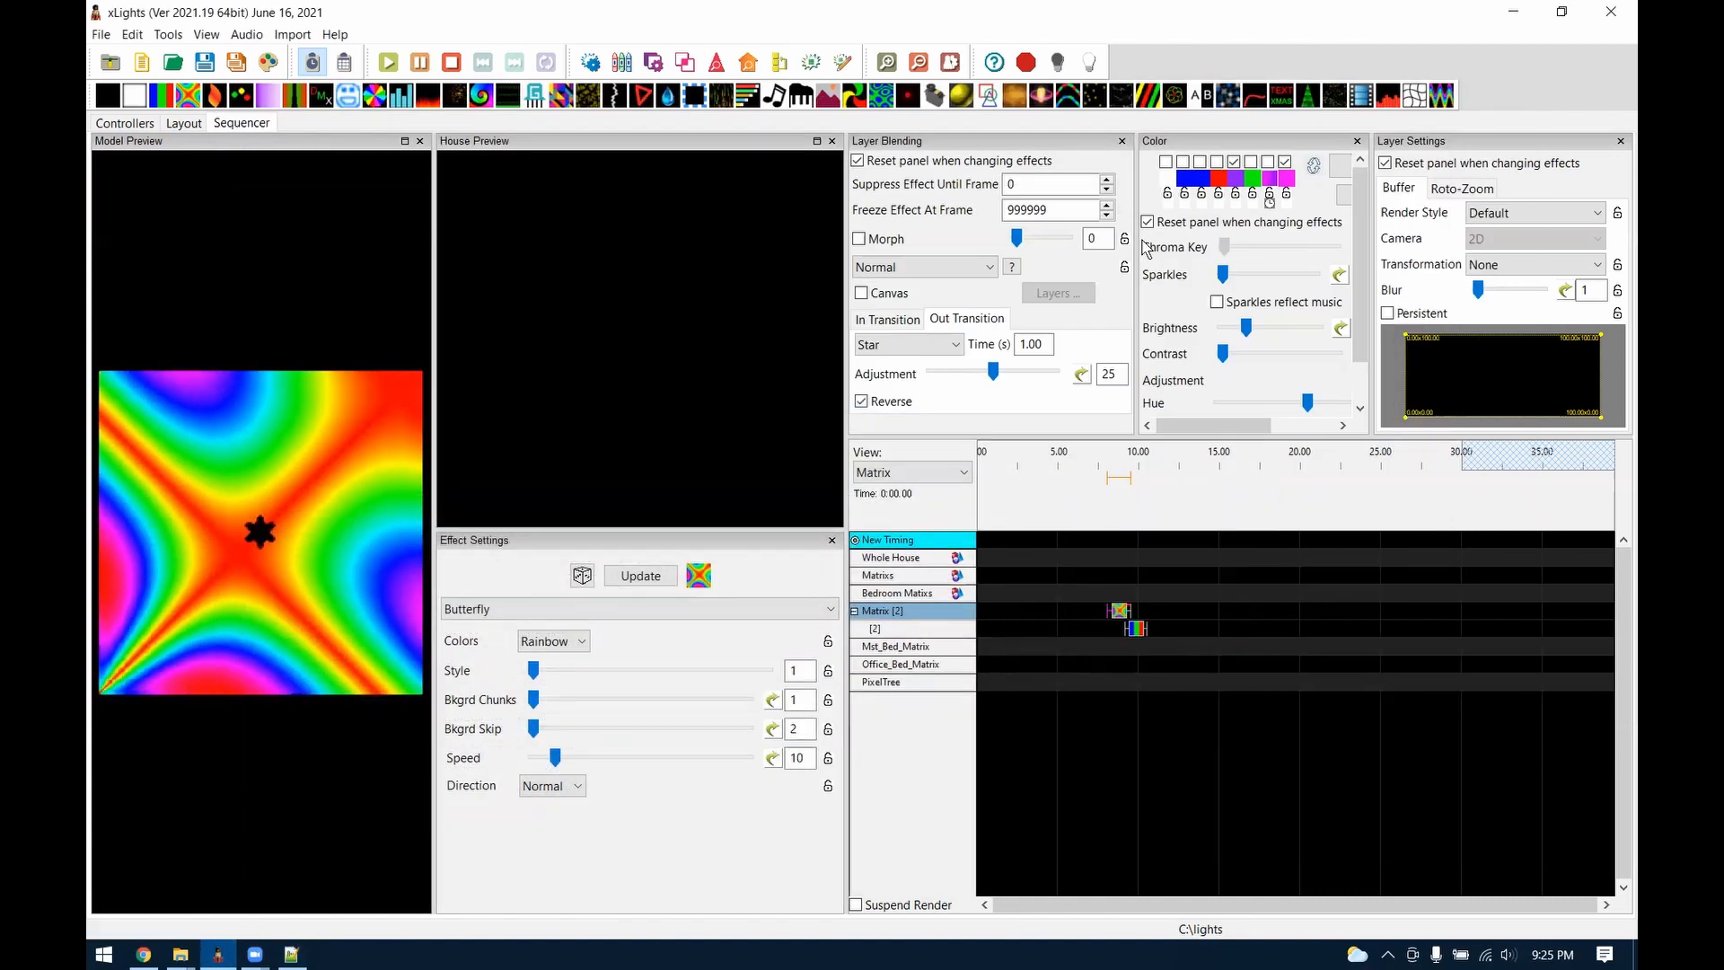
In the layout, select the singing bulb beside the house's window and add a face definition named ttt to it
left_click(184, 123)
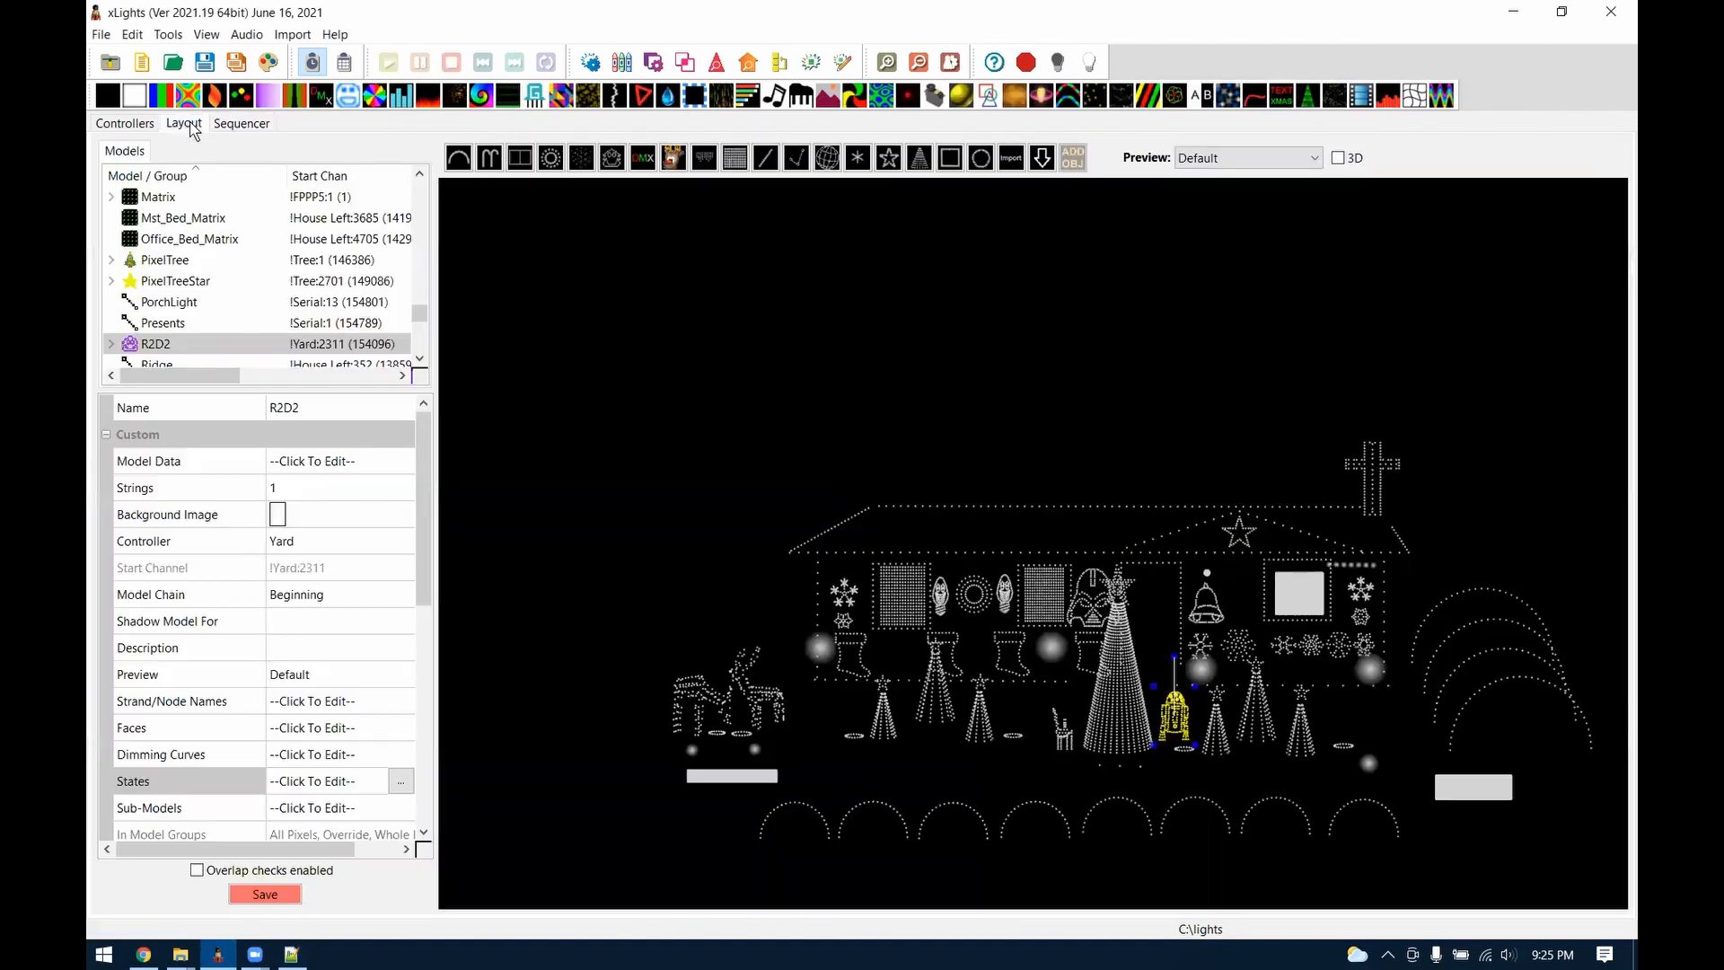
left_click(950, 611)
left_click(363, 701)
left_click(364, 727)
left_click(402, 727)
left_click(435, 385)
type("ttt")
left_click(403, 675)
Set the face definition's type to Node Ranges and bring up the submodel import option for Face Outline
left_click(316, 499)
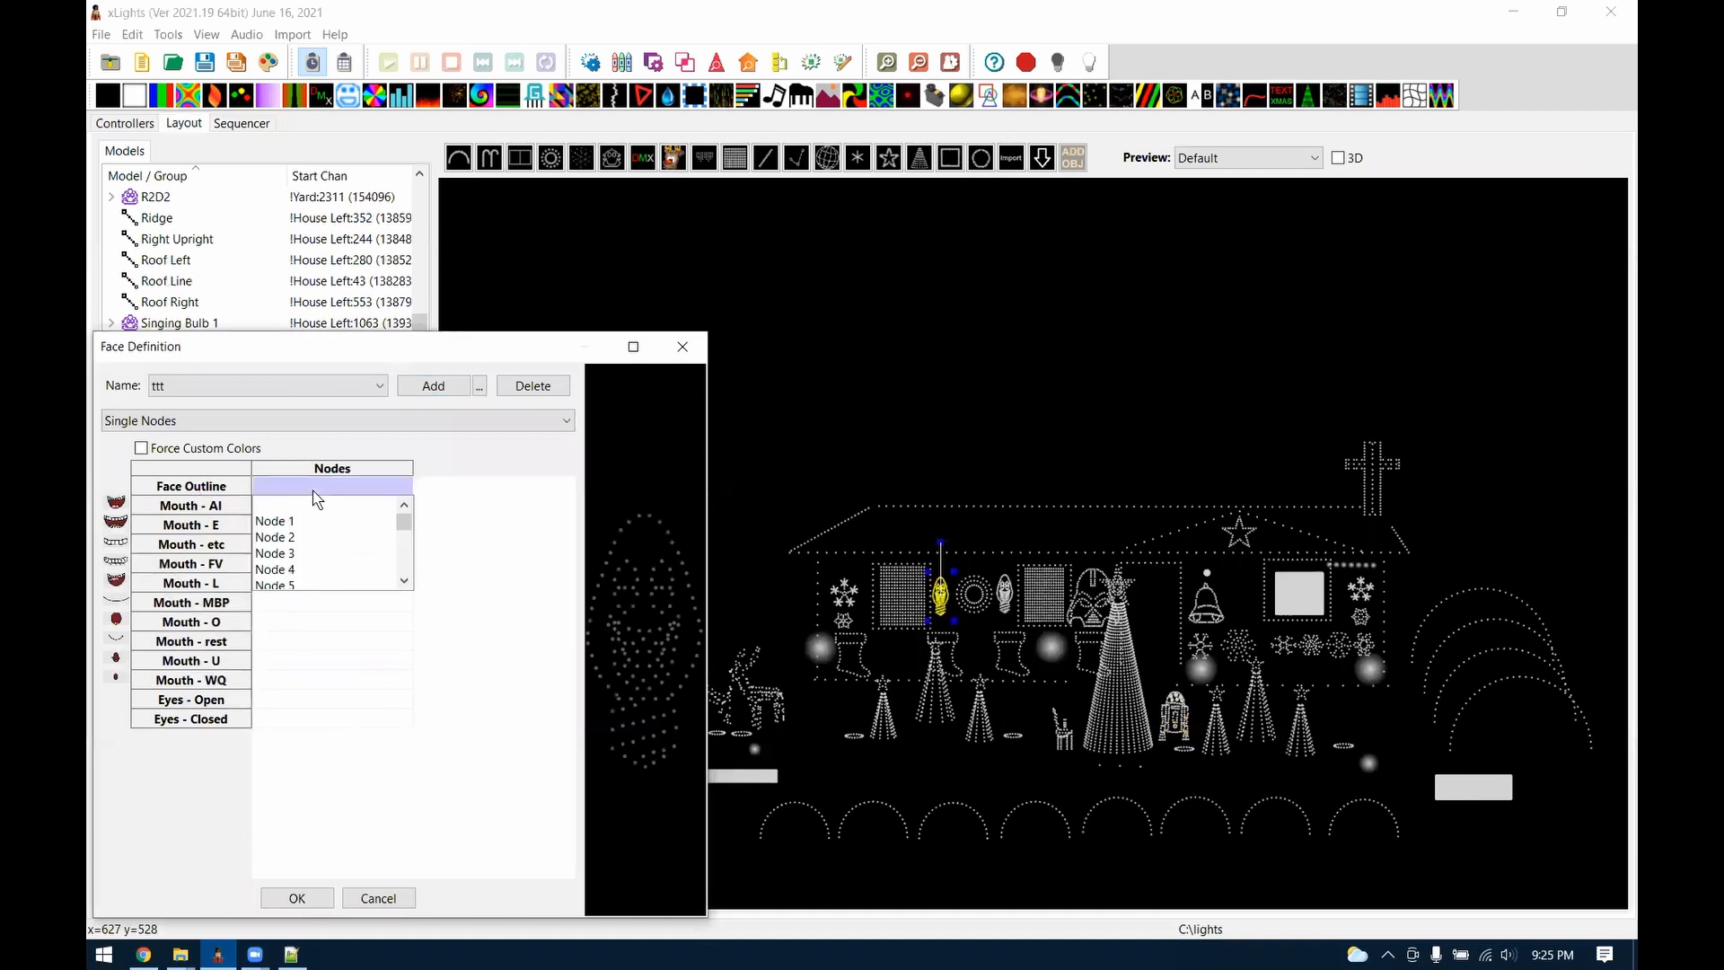
left_click(247, 420)
left_click(244, 458)
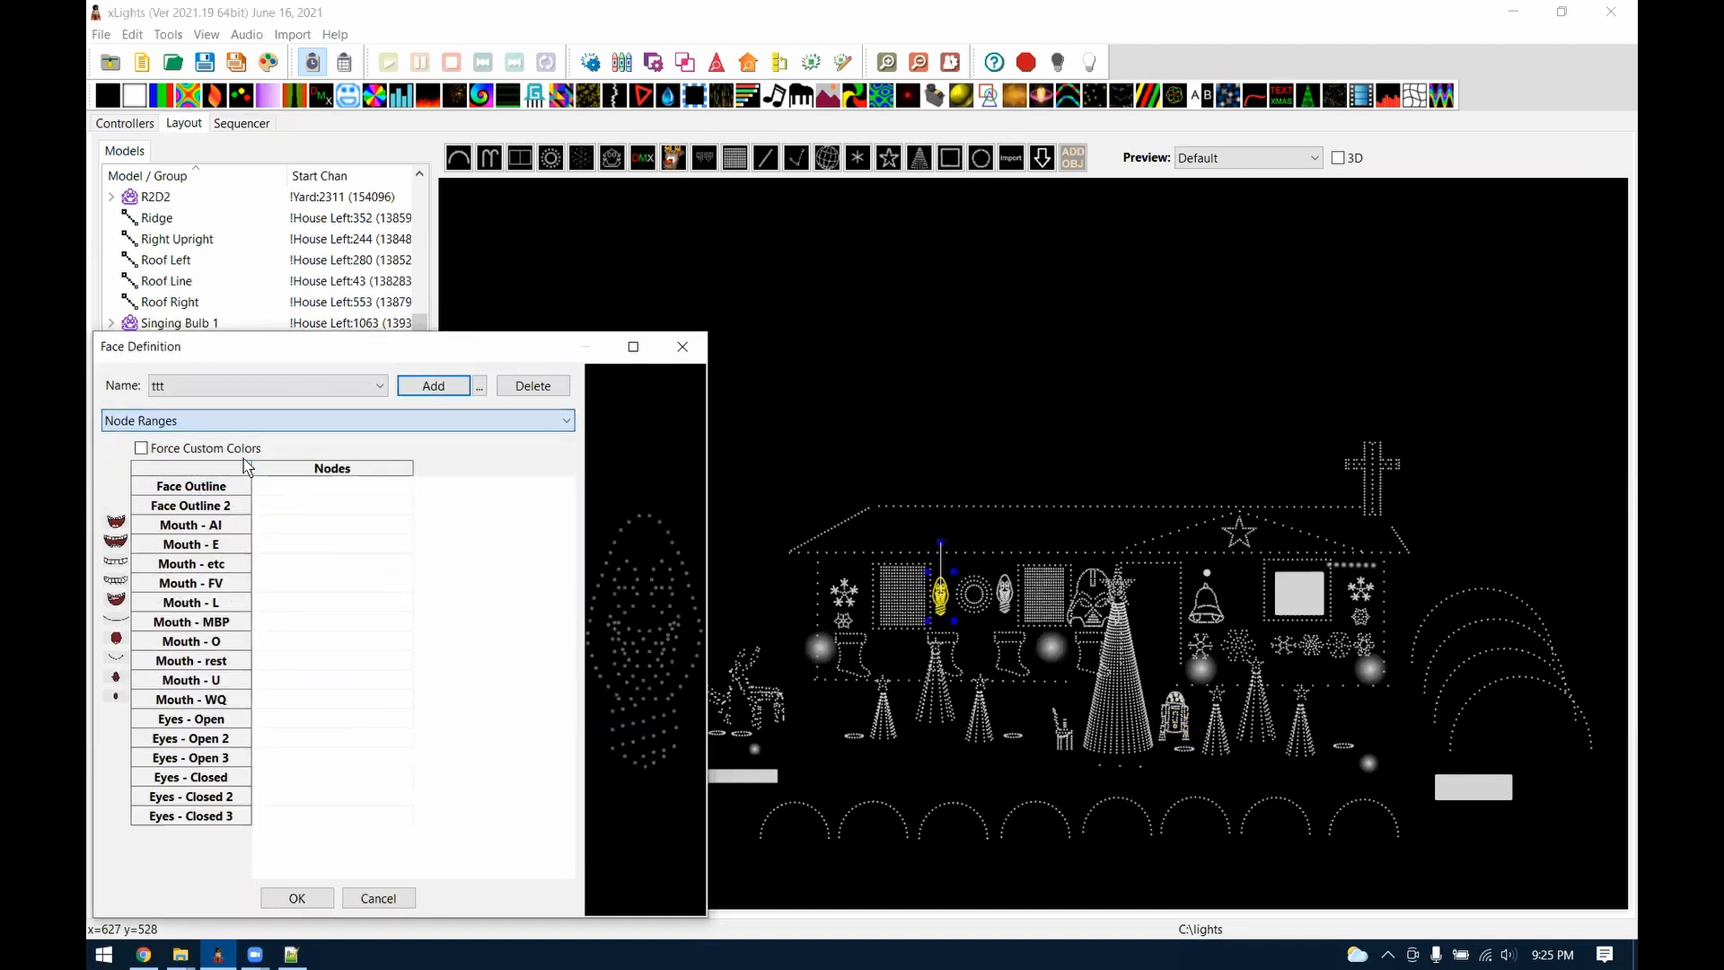
right_click(274, 491)
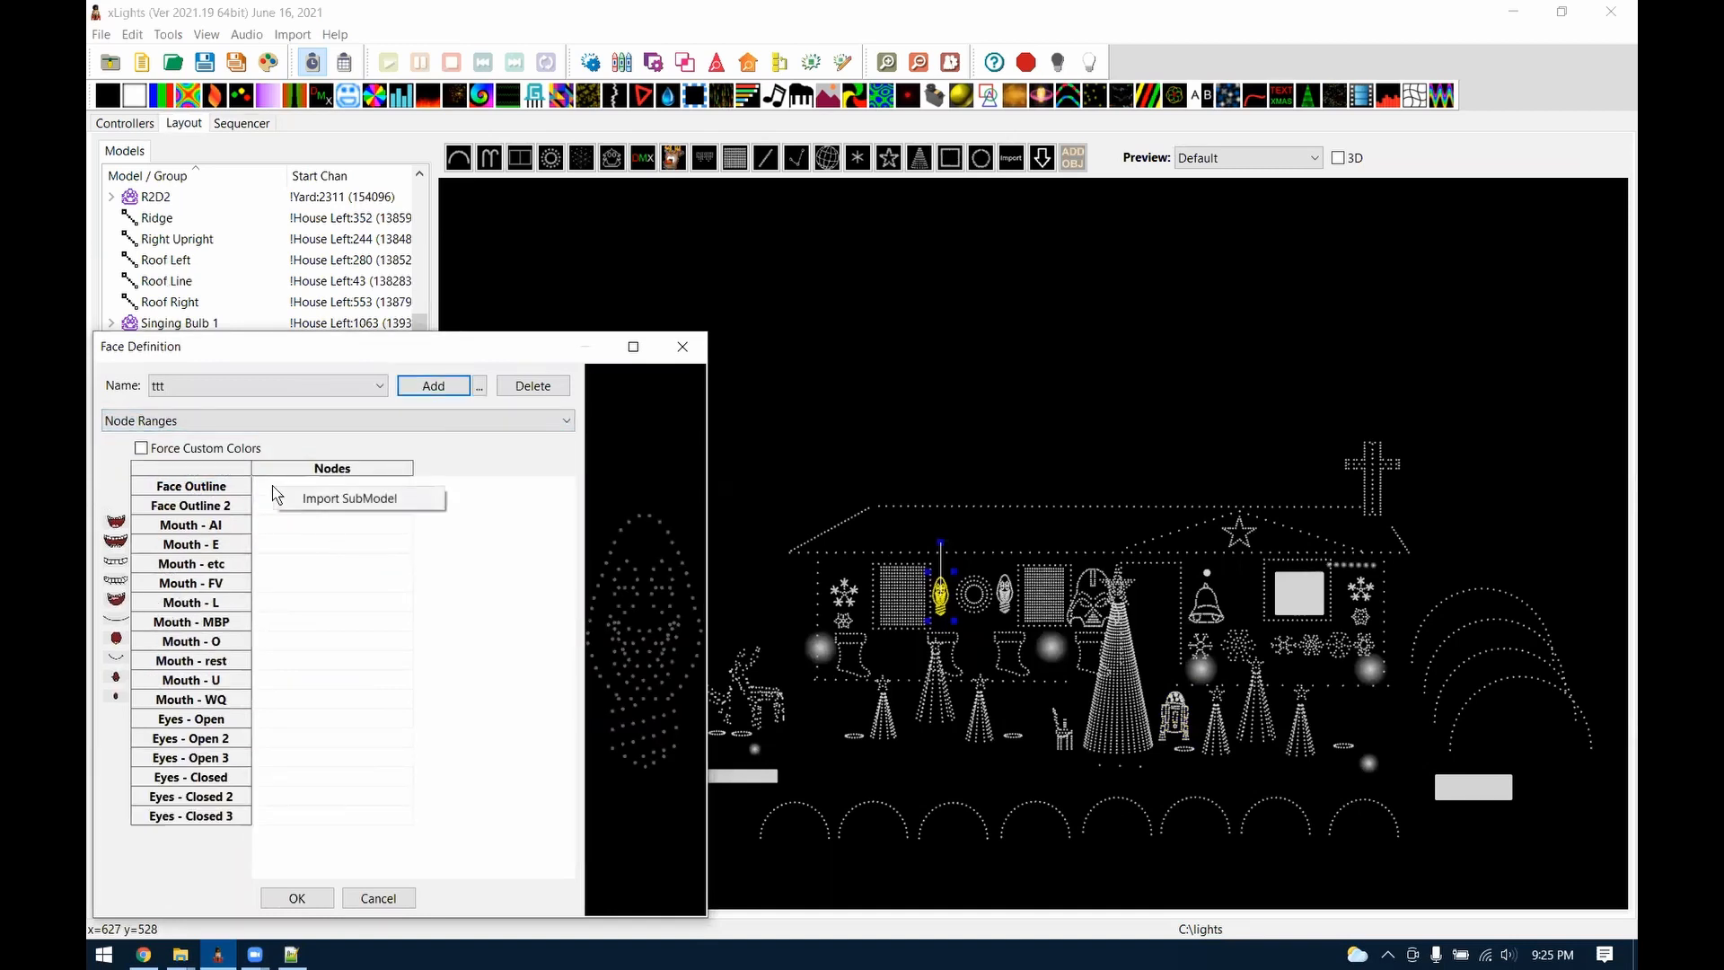
Import the Socket and Bulb Socket submodels as the Face Outline nodes of face ttt and close the face definition
left_click(371, 499)
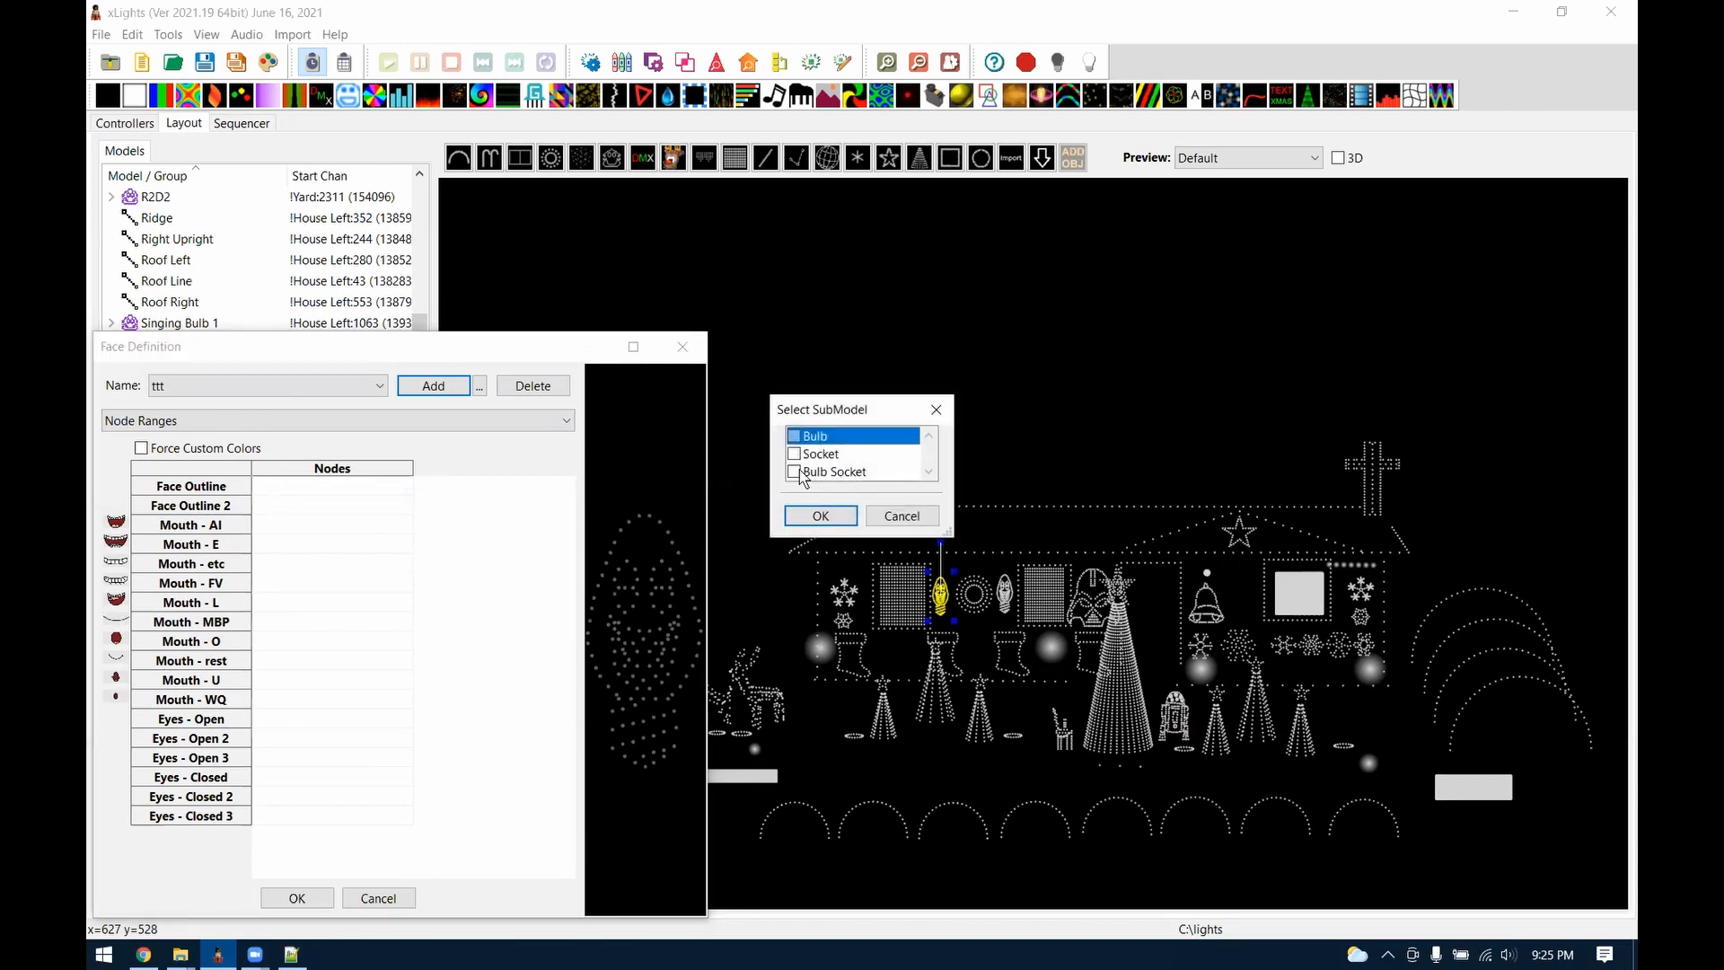
left_click(830, 454)
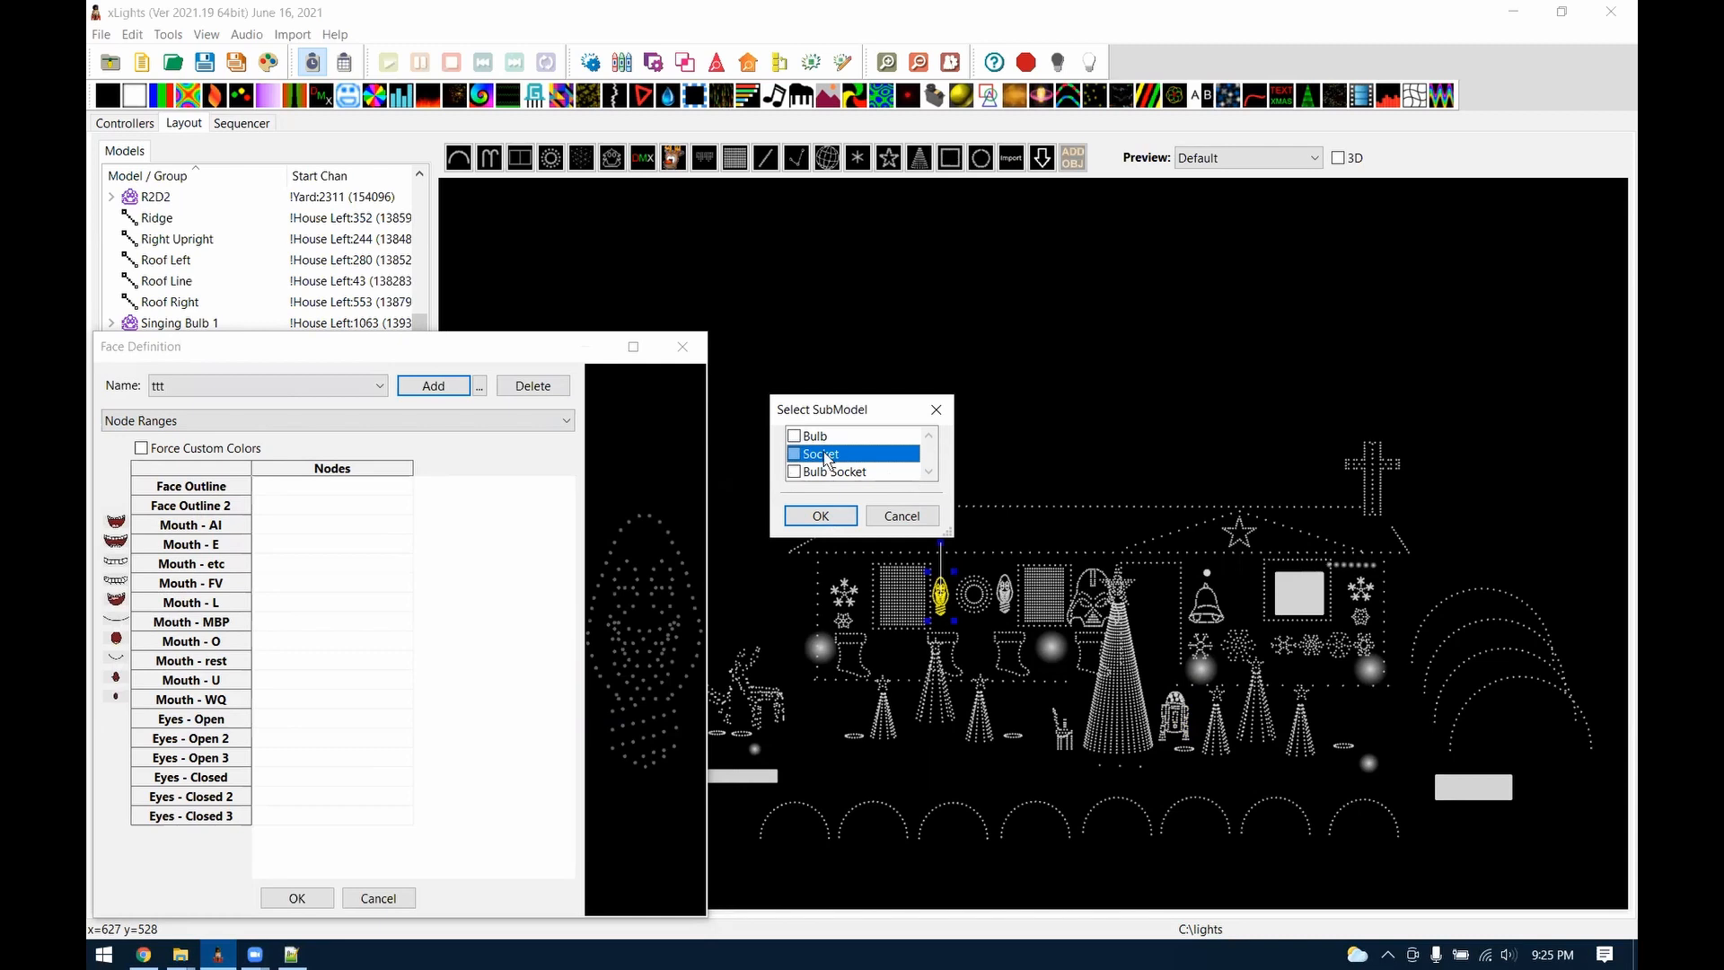
left_click(794, 454)
left_click(792, 469)
left_click(806, 515)
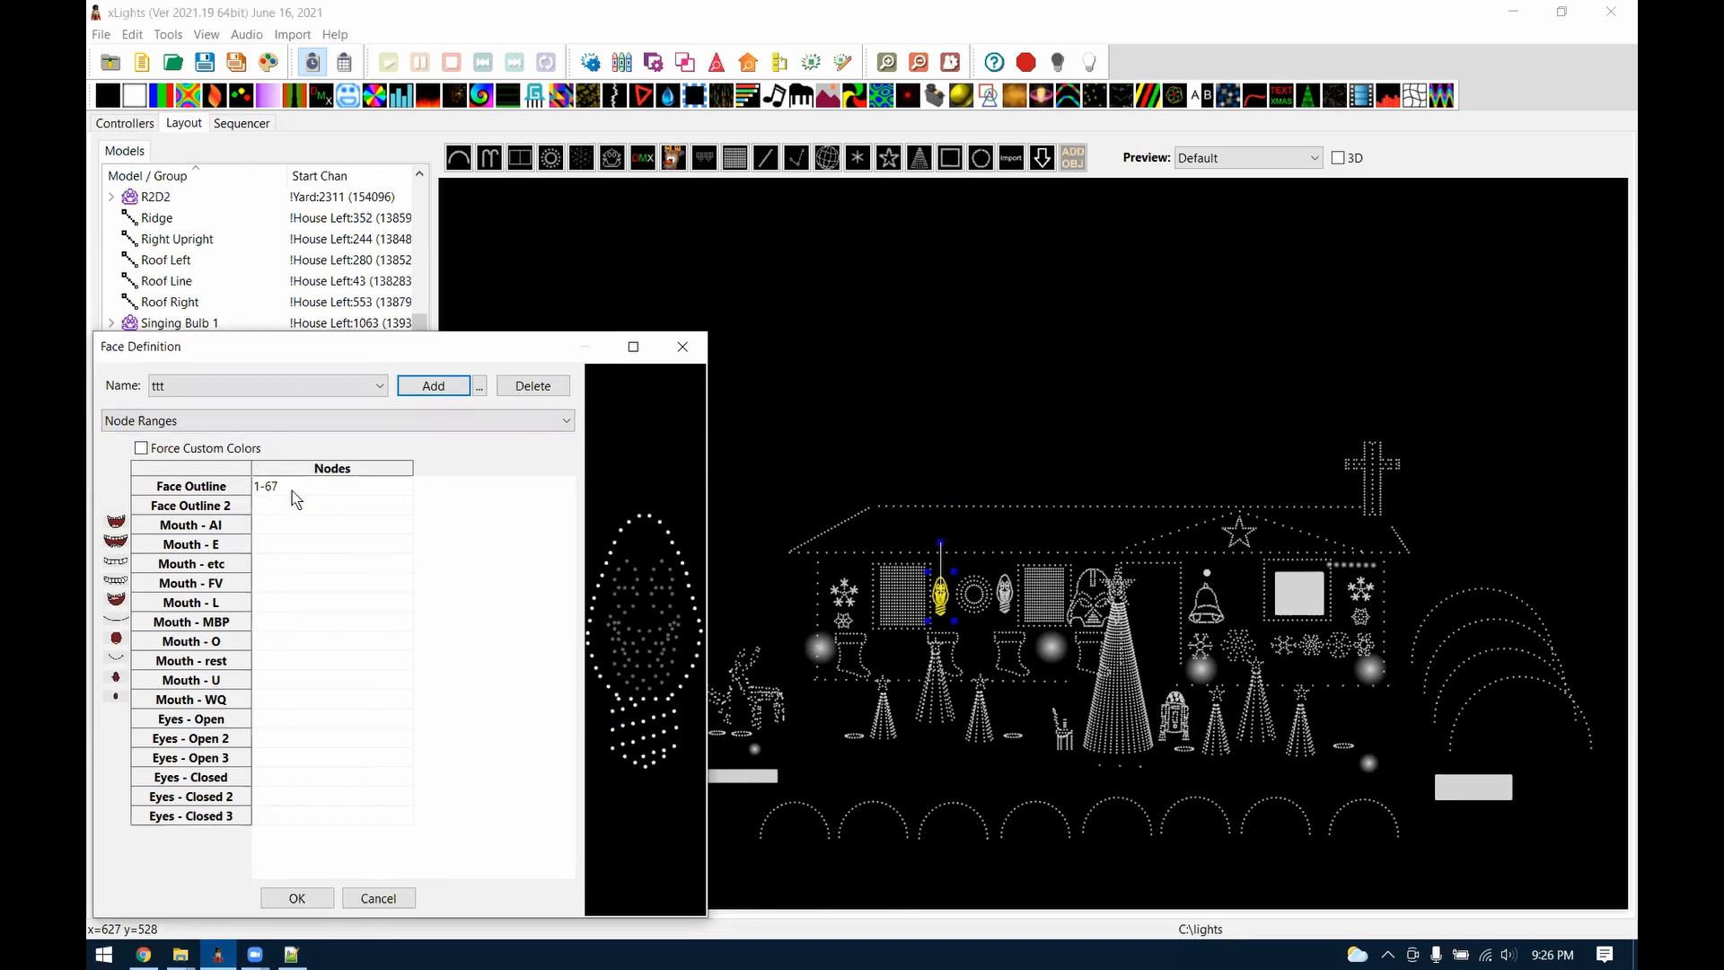
left_click(683, 346)
Switch to README_vid.txt in Notepad++ and read the 2021.06 entry on KiNet uploads to FPP output universes
left_click(291, 954)
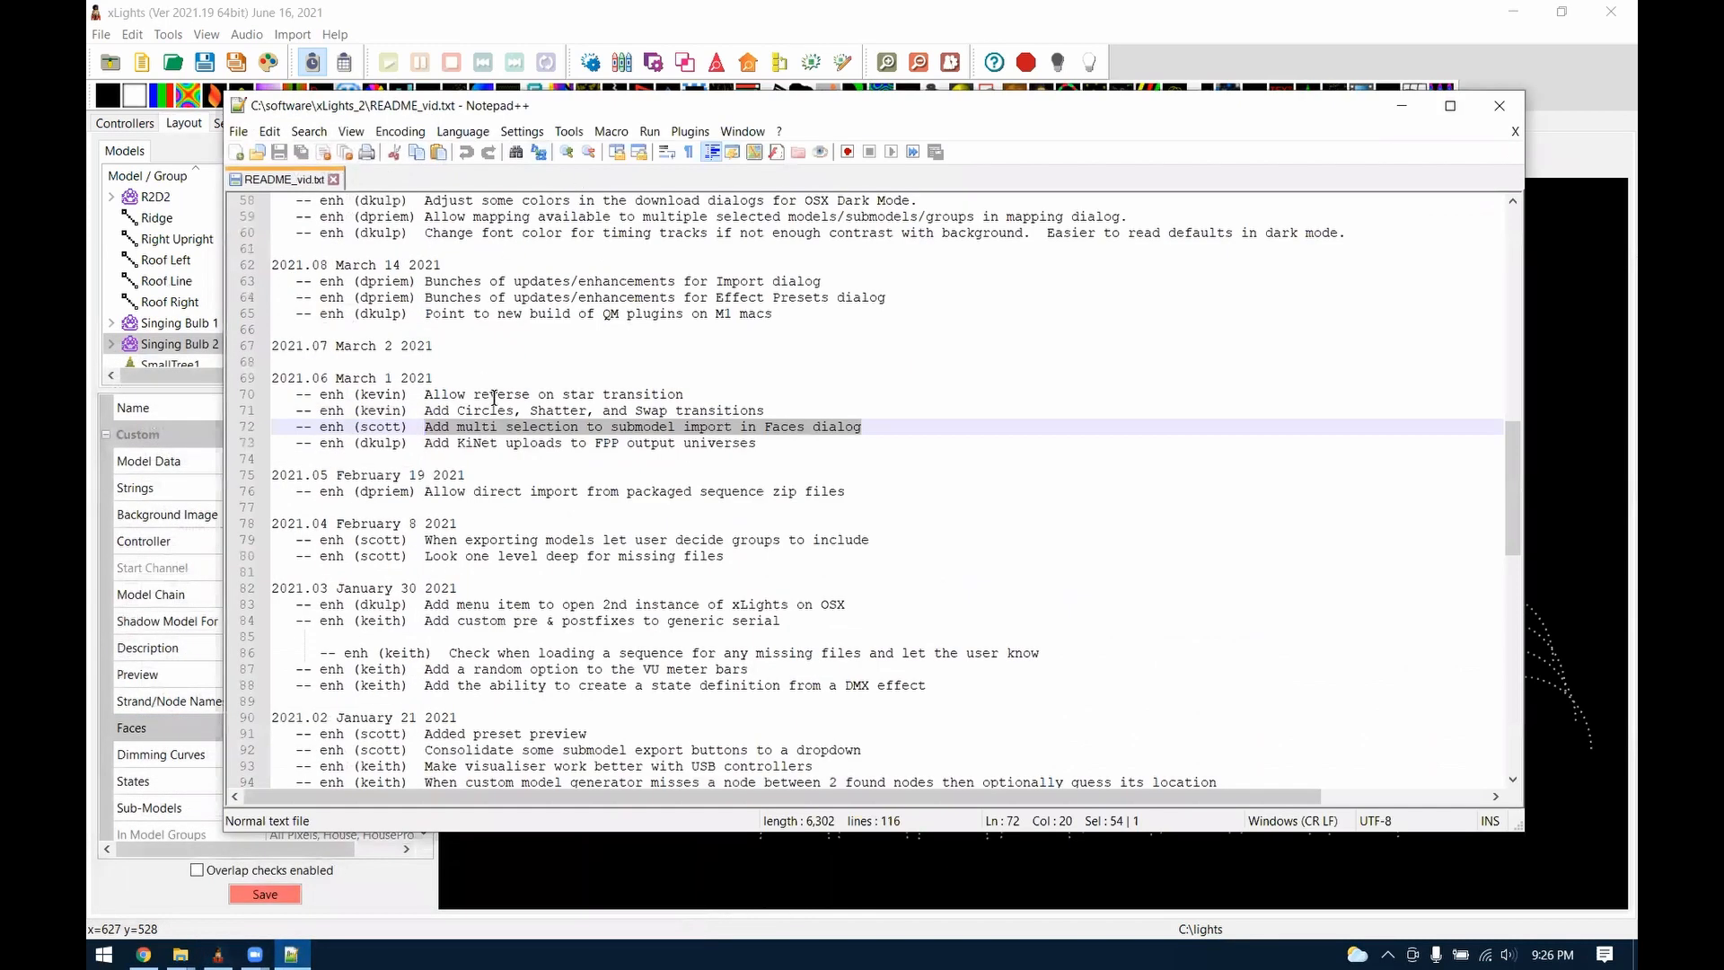
left_click(557, 453)
left_click_drag(424, 442, 785, 447)
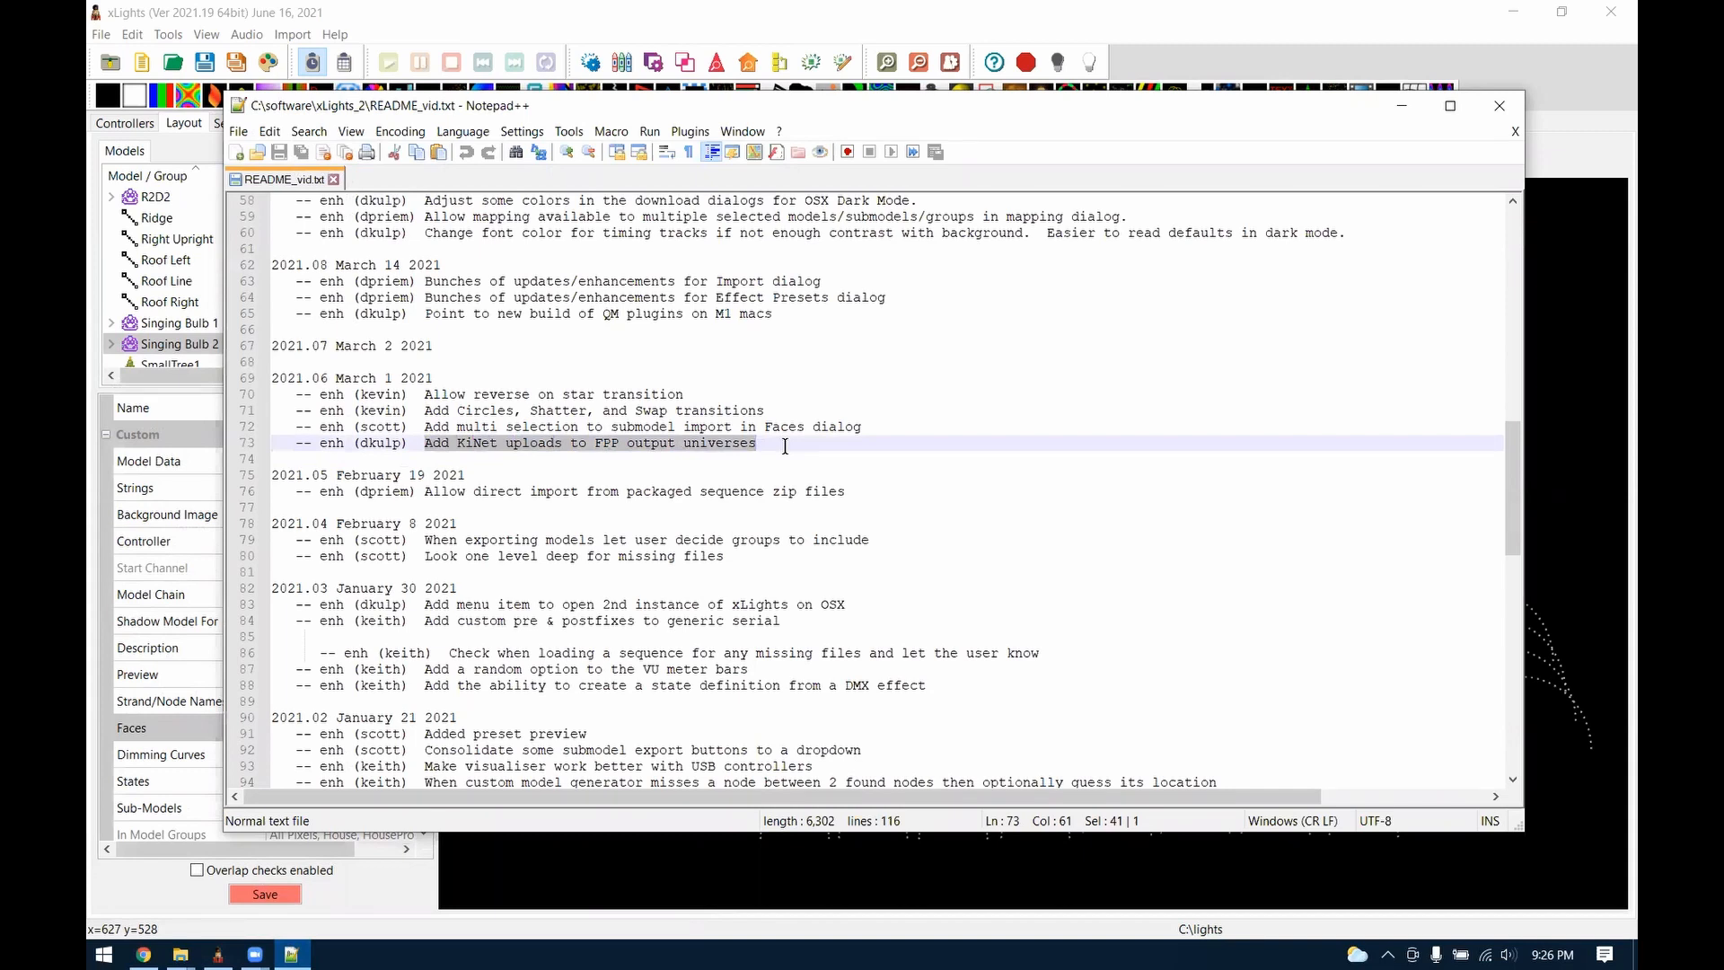
left_click(457, 444)
scroll(551, 447, "up", 2)
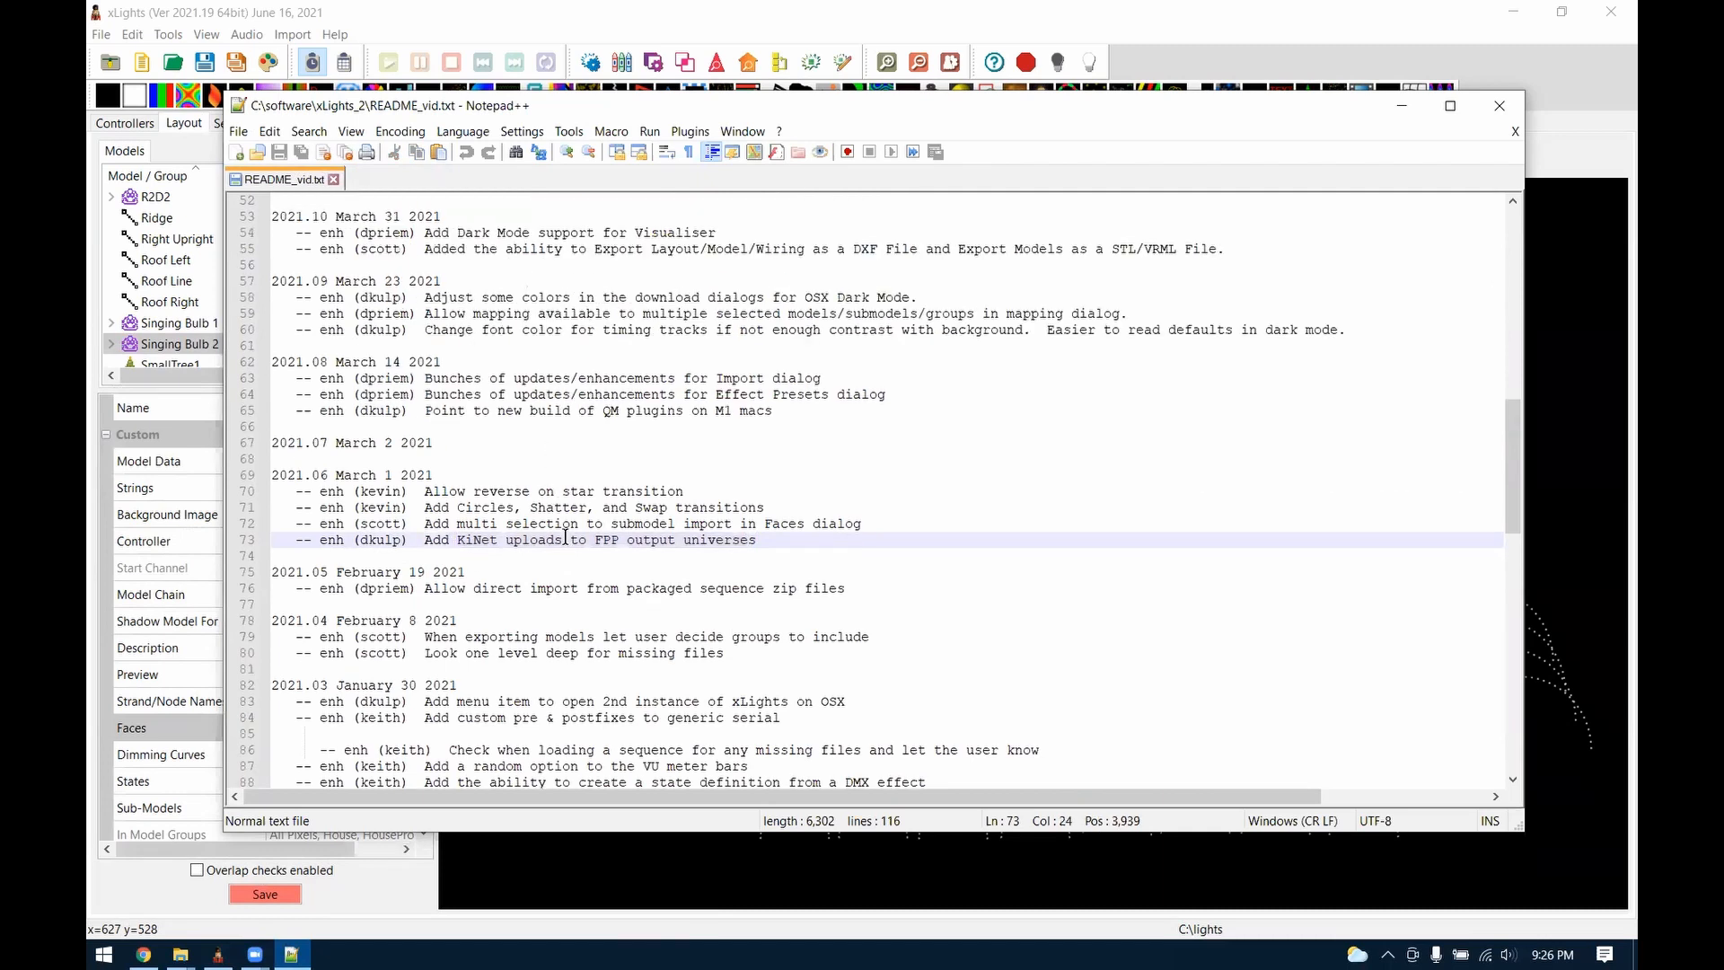
scroll(565, 536, "up", 2)
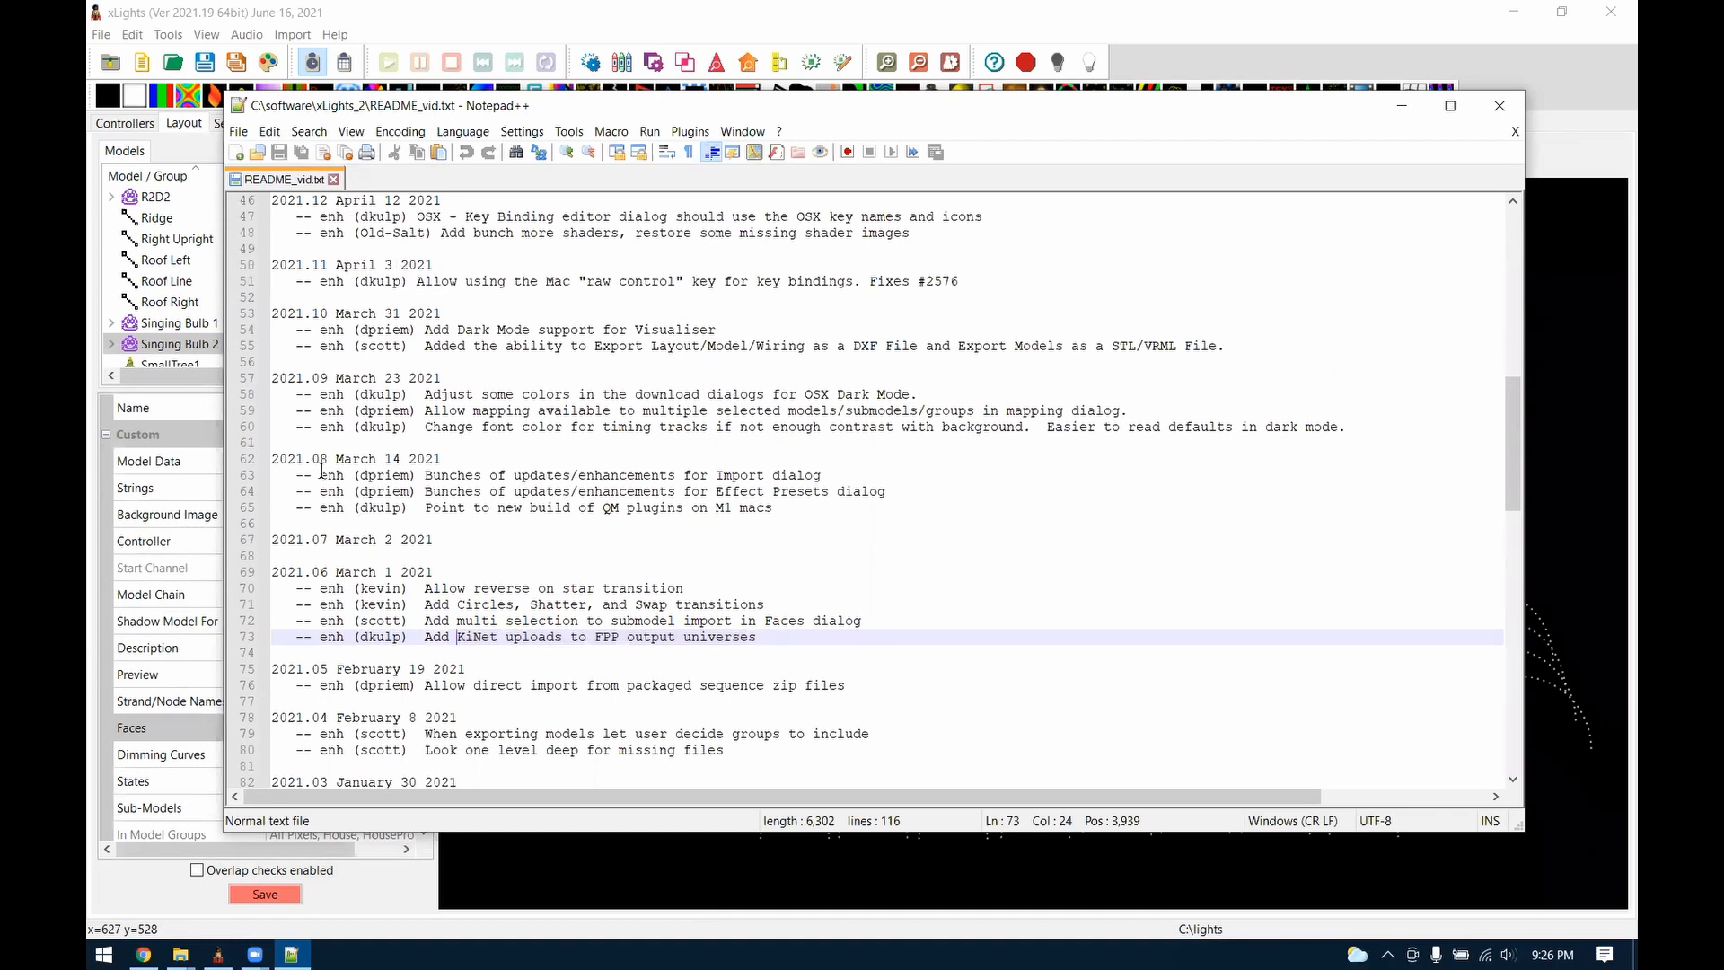
Examine the 2021.08 release notes on the Import dialog, the Effect Presets dialog and the QM plugins for M1 Macs
double_click(319, 460)
scroll(767, 512, "up", 1)
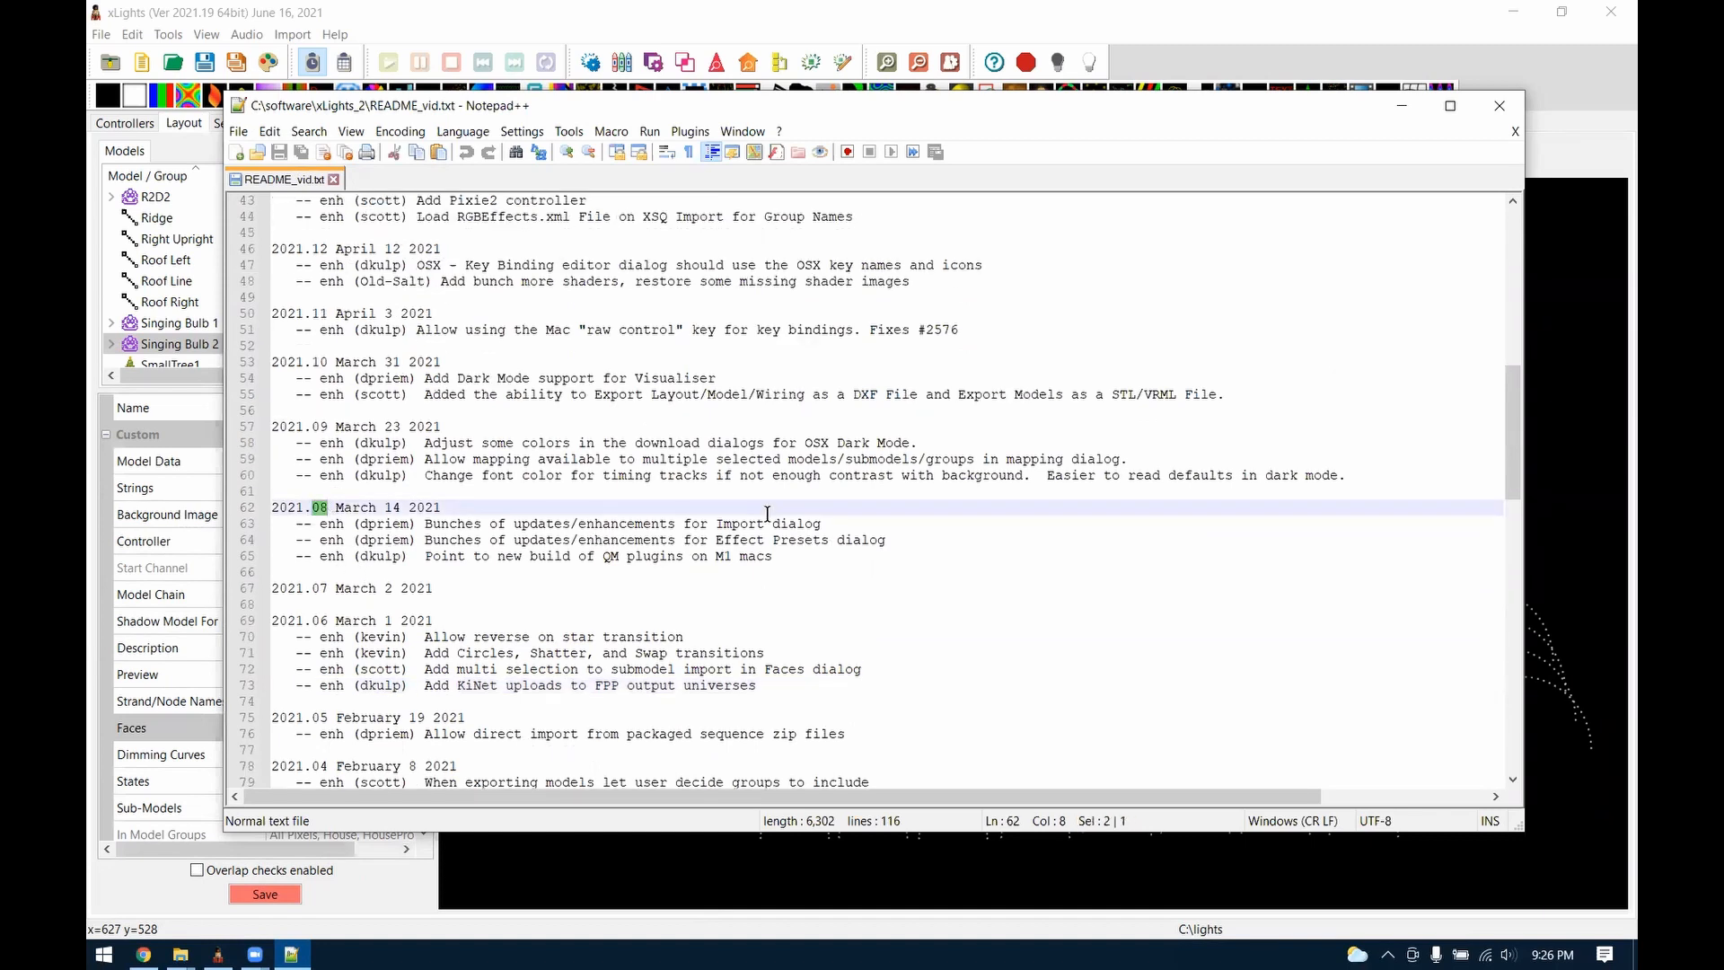
left_click_drag(827, 524, 415, 526)
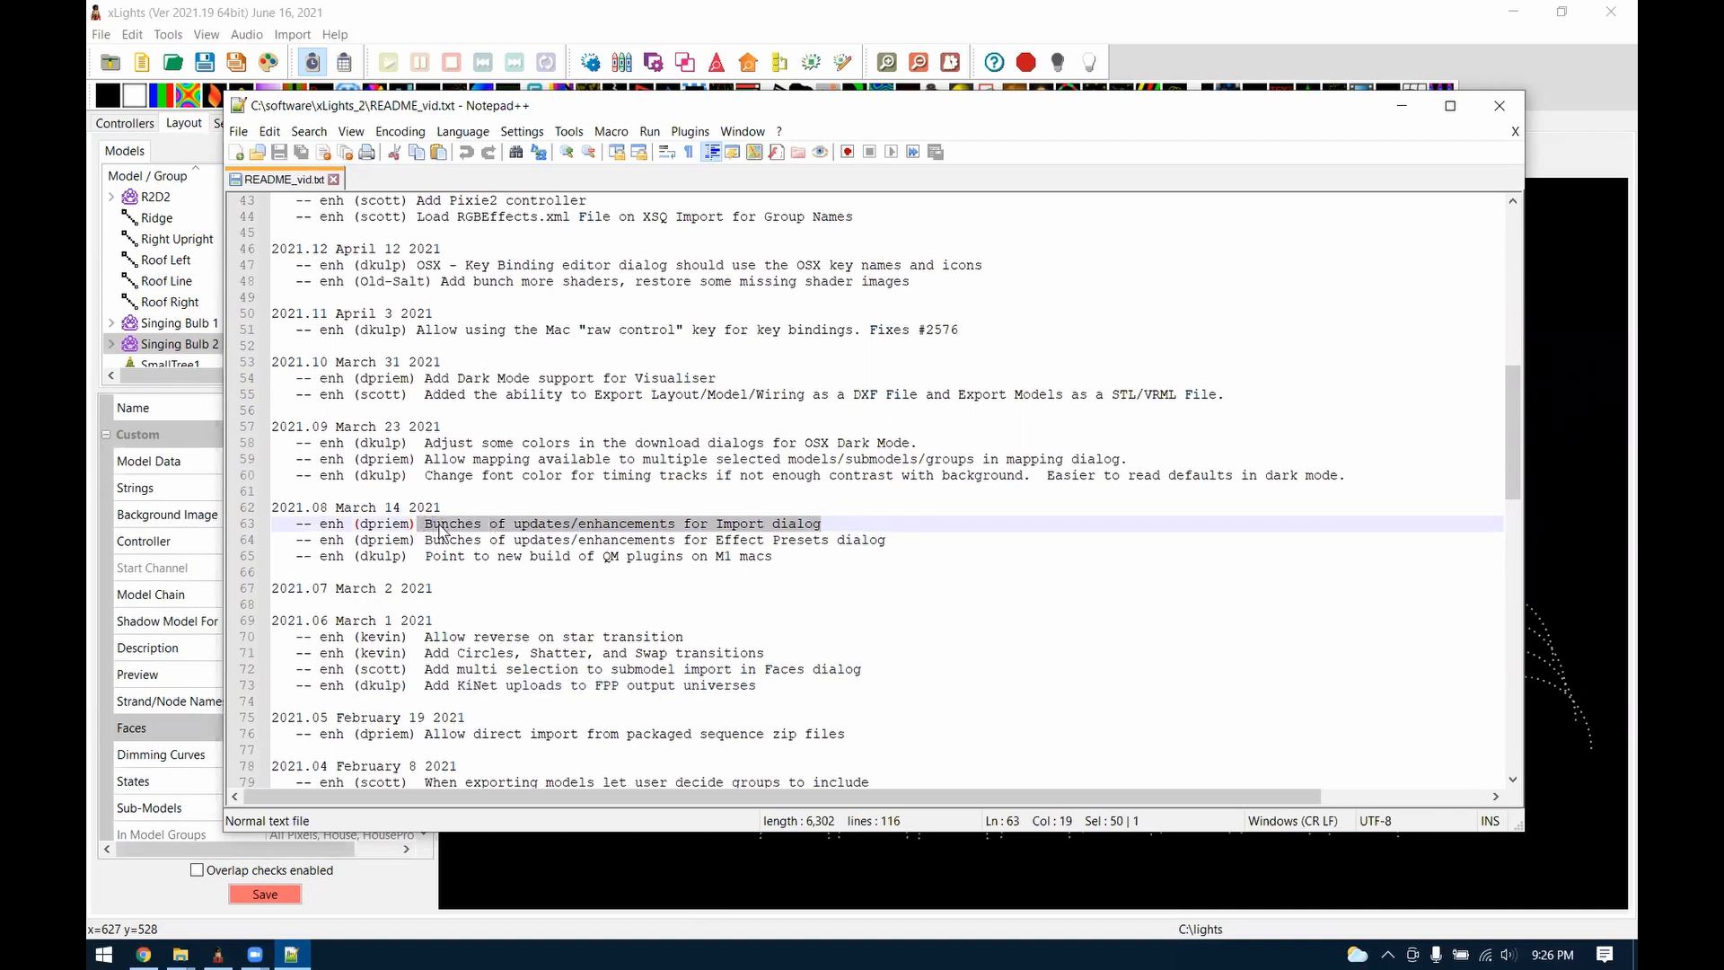
left_click(816, 524)
left_click_drag(823, 522, 709, 522)
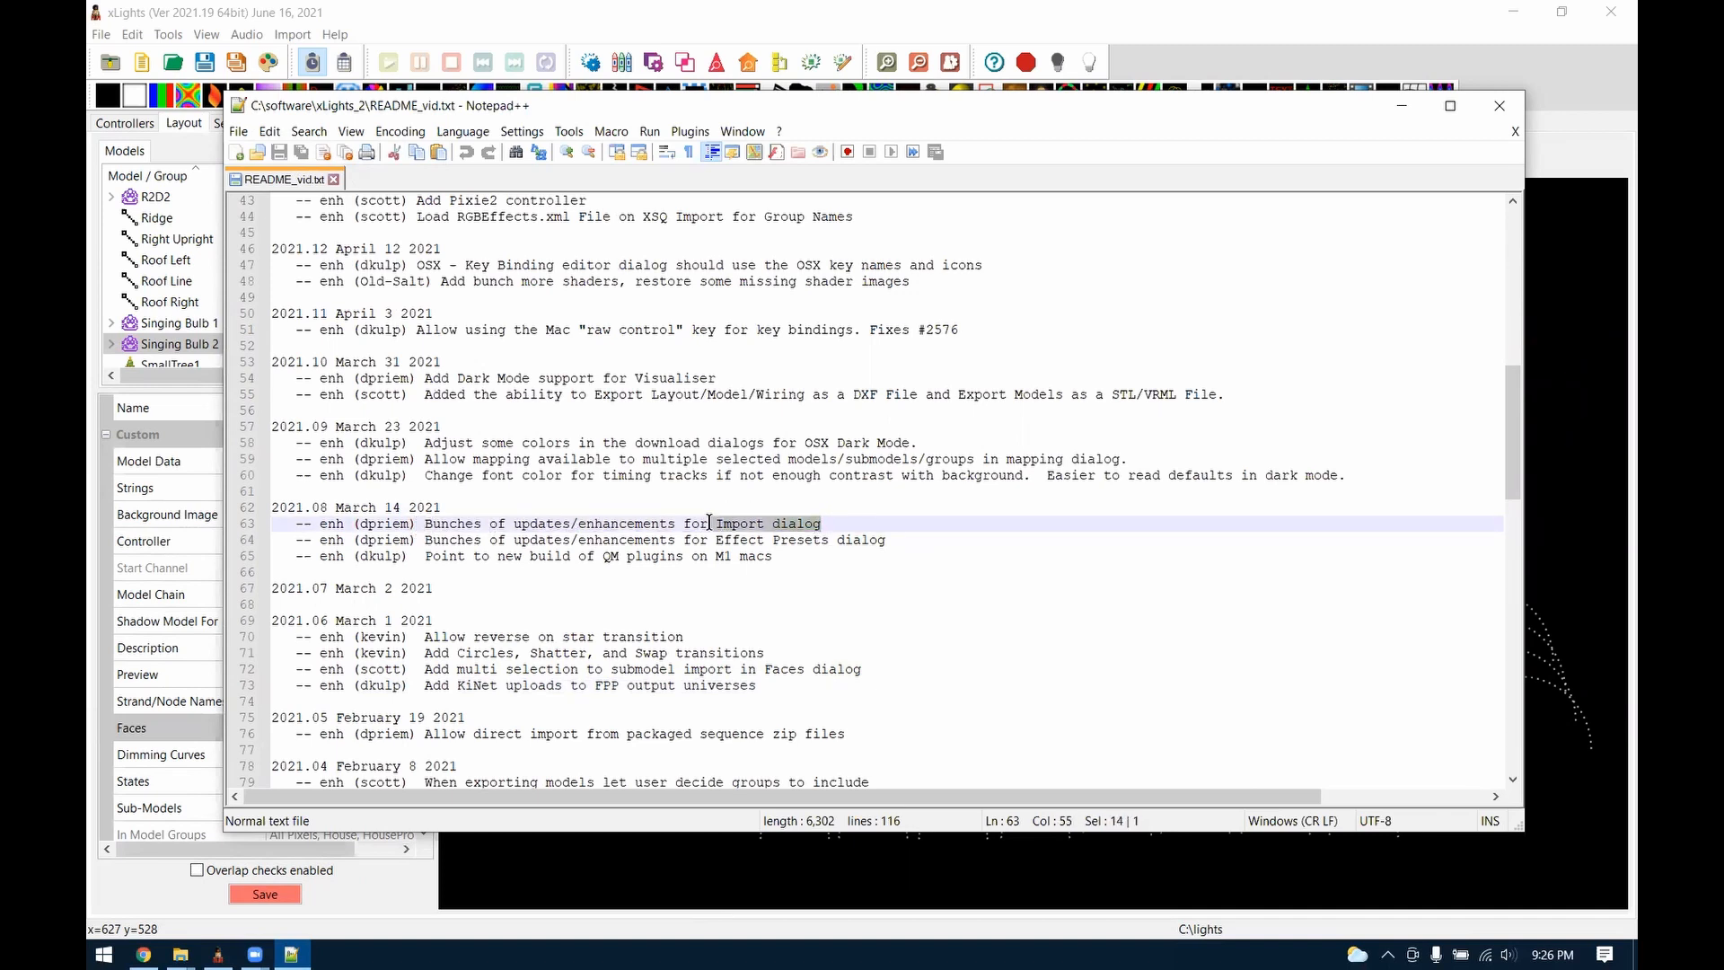
left_click(839, 522)
left_click_drag(837, 524, 719, 519)
left_click(889, 523)
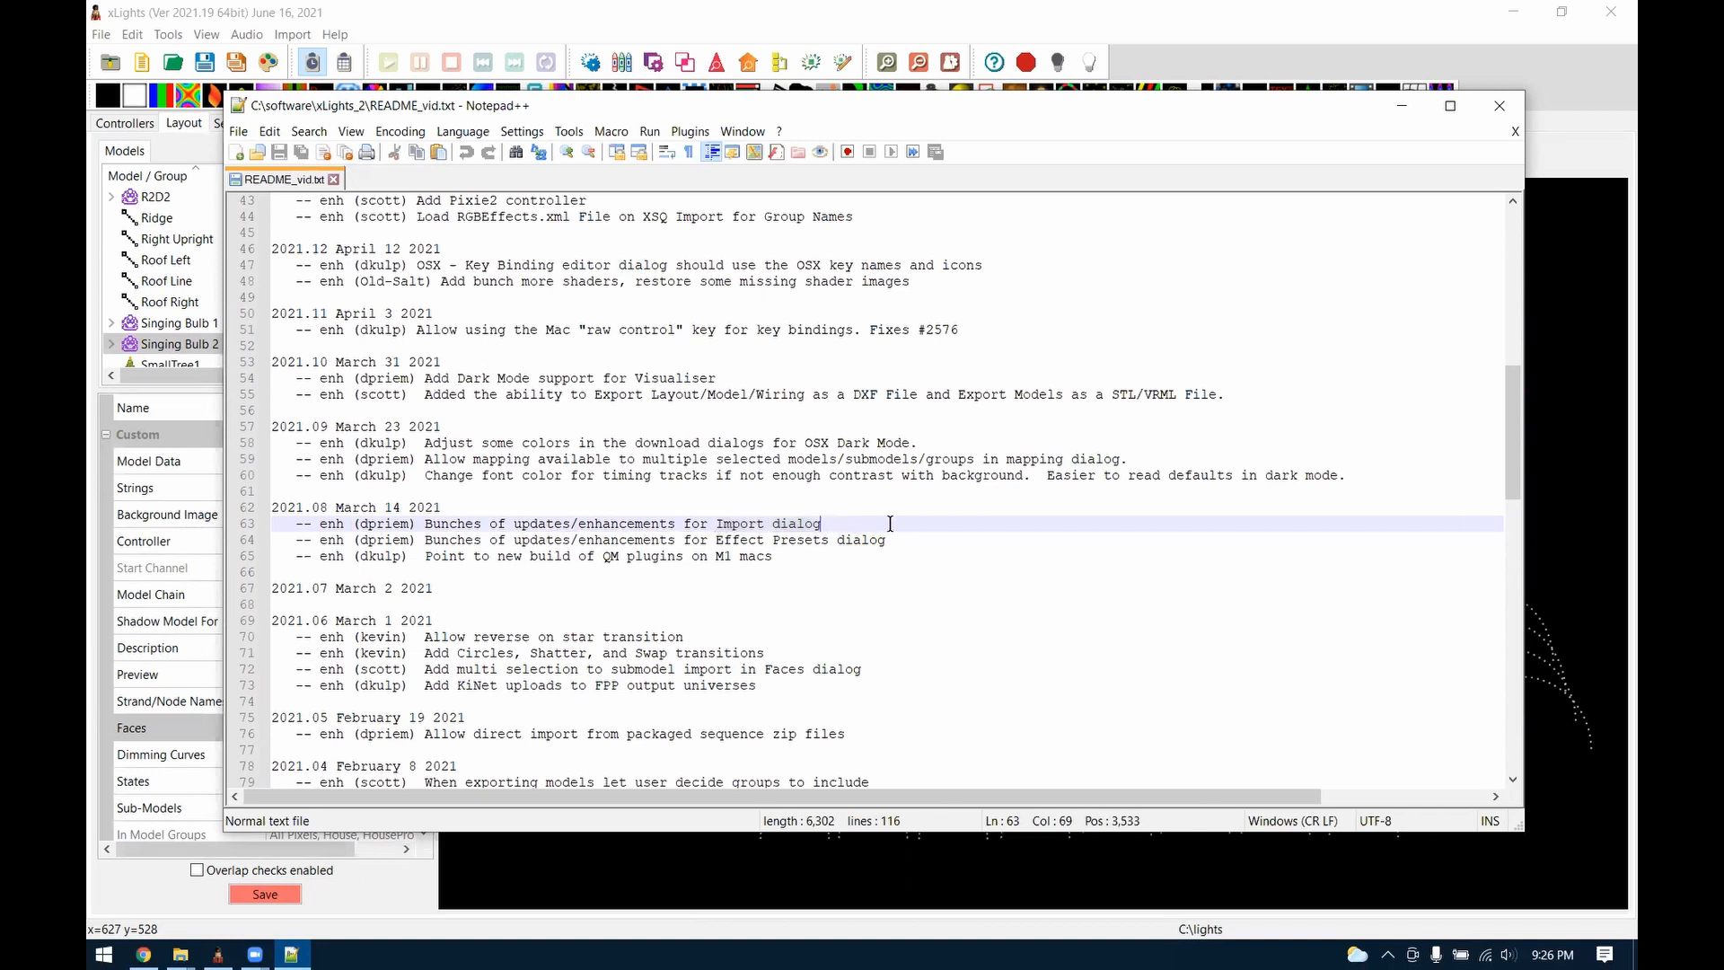
left_click_drag(896, 537, 710, 533)
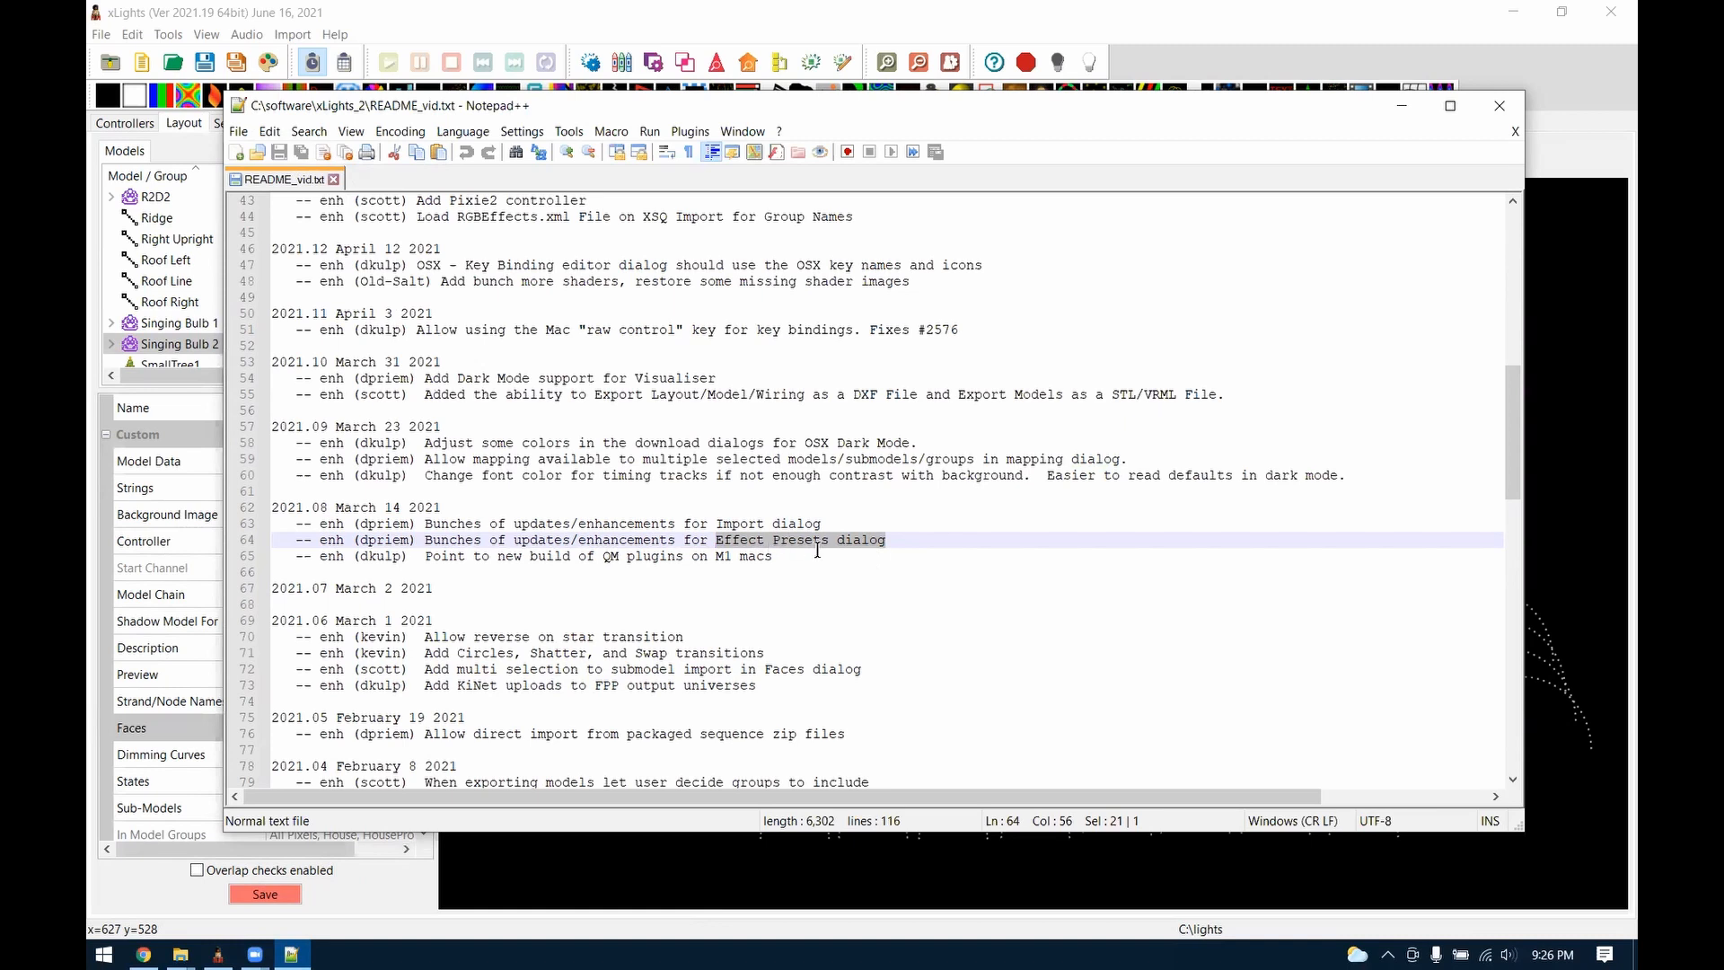
left_click(907, 541)
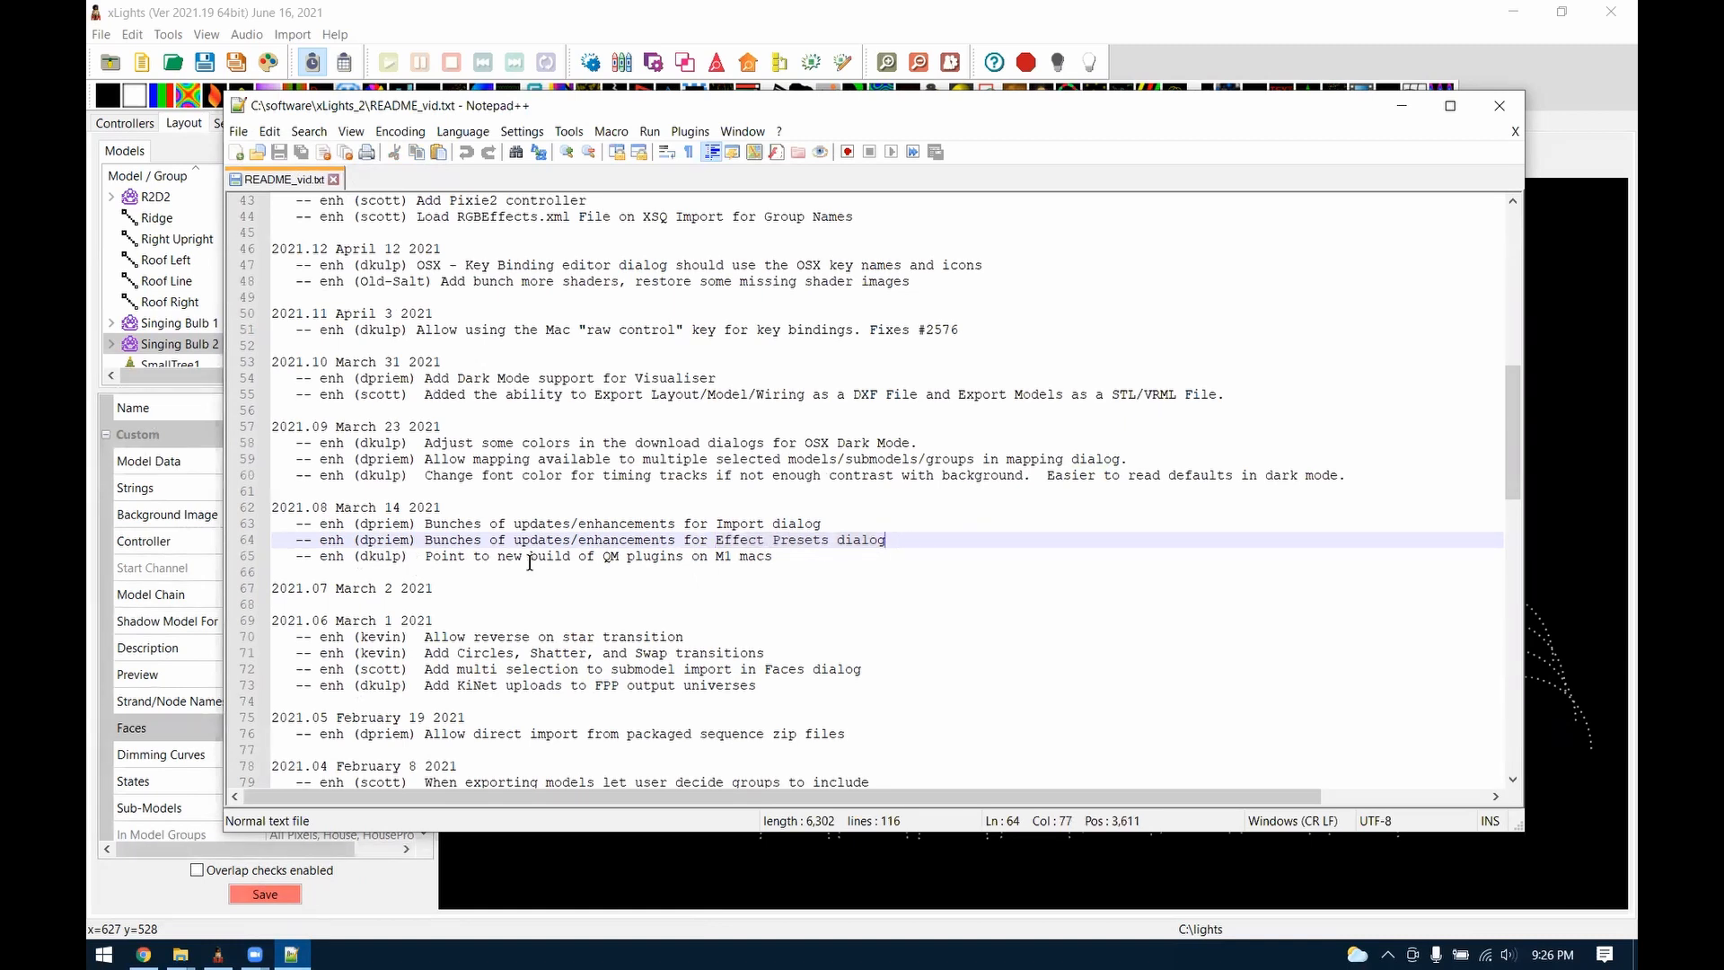
left_click_drag(774, 557, 703, 557)
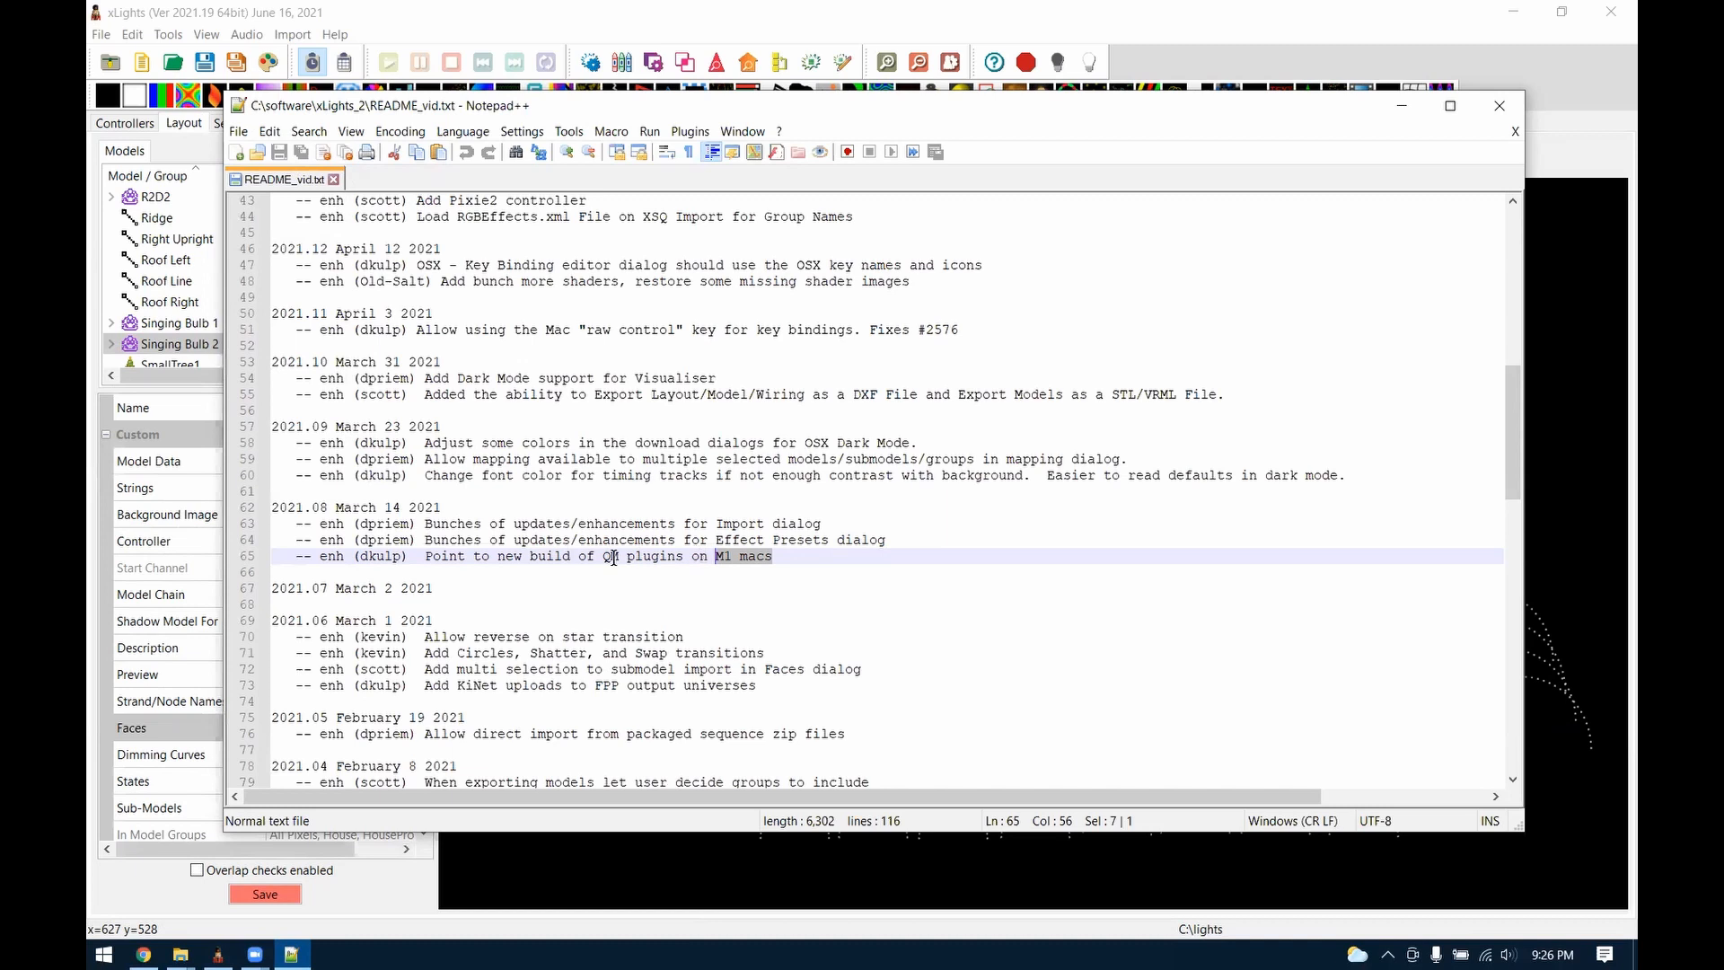
left_click_drag(602, 557, 656, 556)
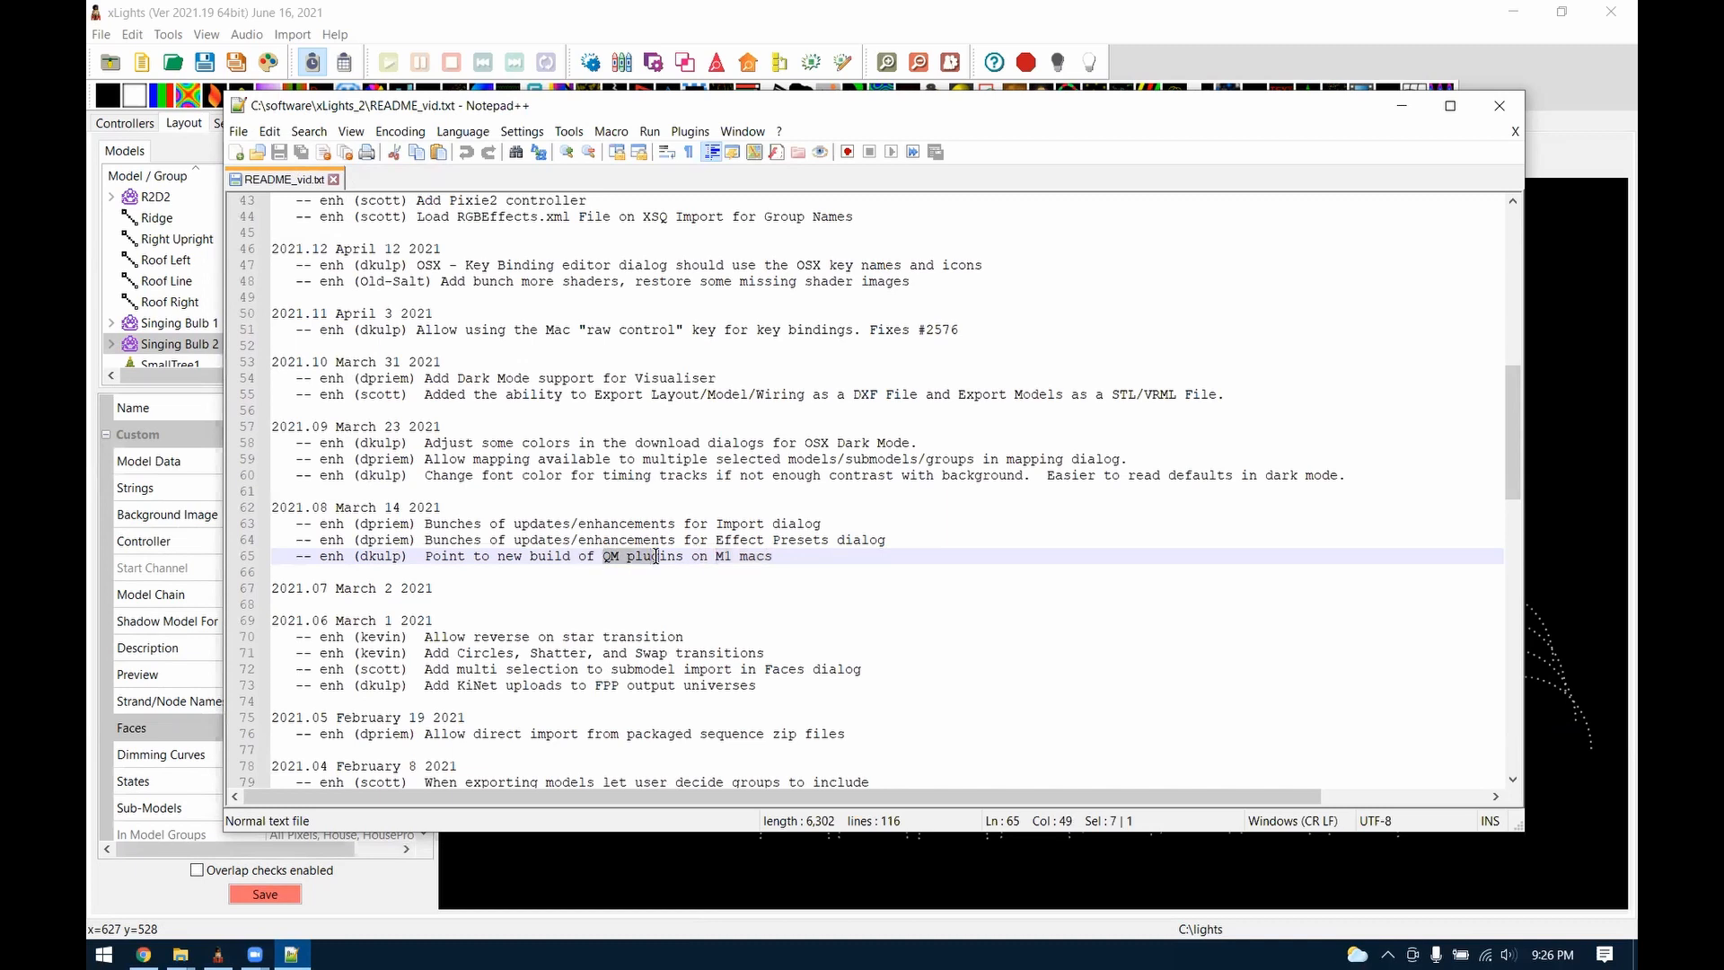
left_click_drag(801, 555, 649, 551)
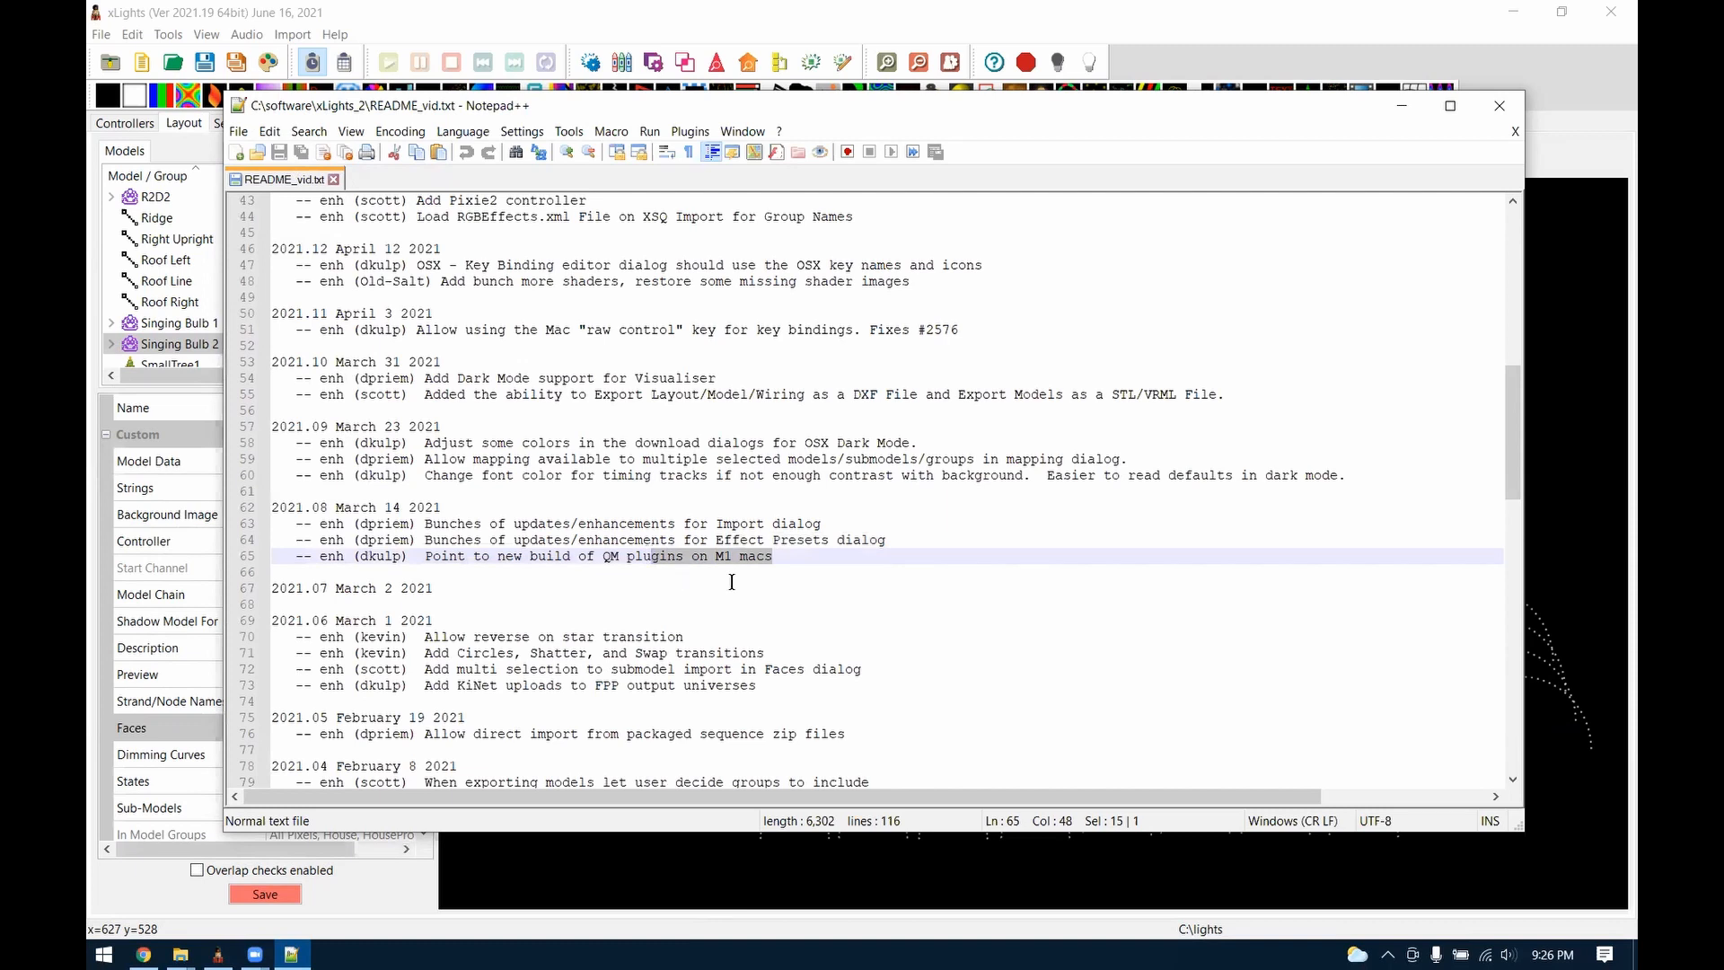
Examine the 2021.09 release notes on dark mode dialog colors, multiple-selection mapping and timing track font color
scroll(663, 577, "up", 1)
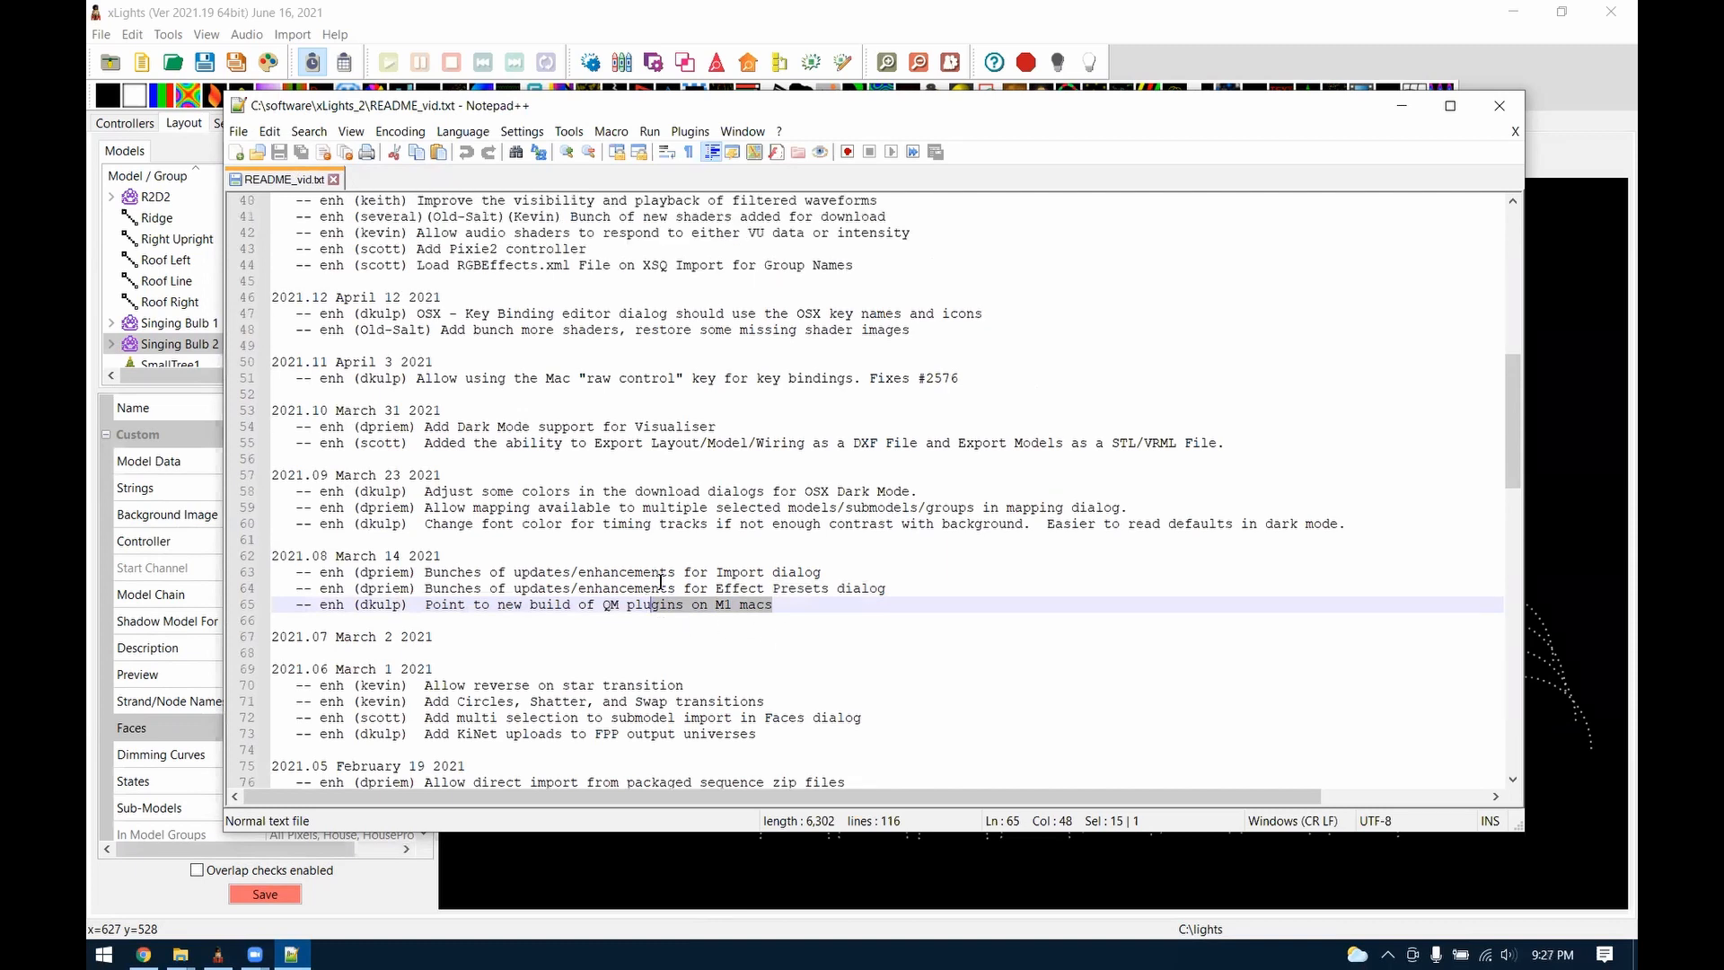
scroll(661, 581, "up", 1)
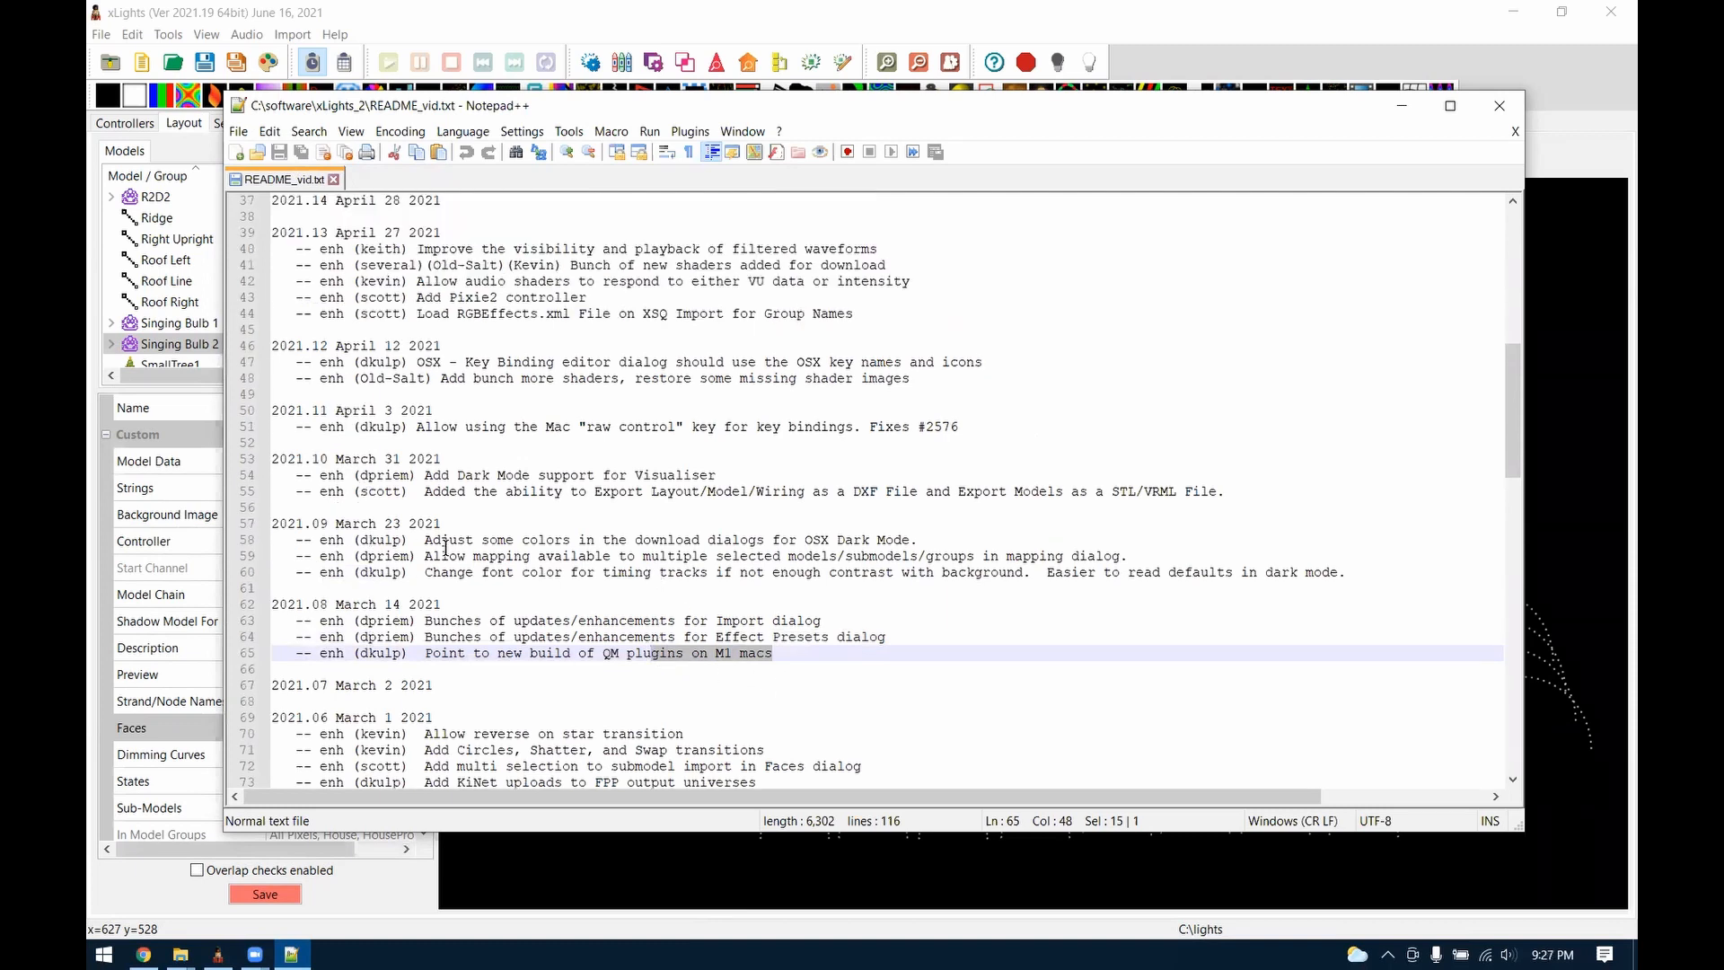
left_click_drag(422, 545, 505, 542)
left_click(851, 542)
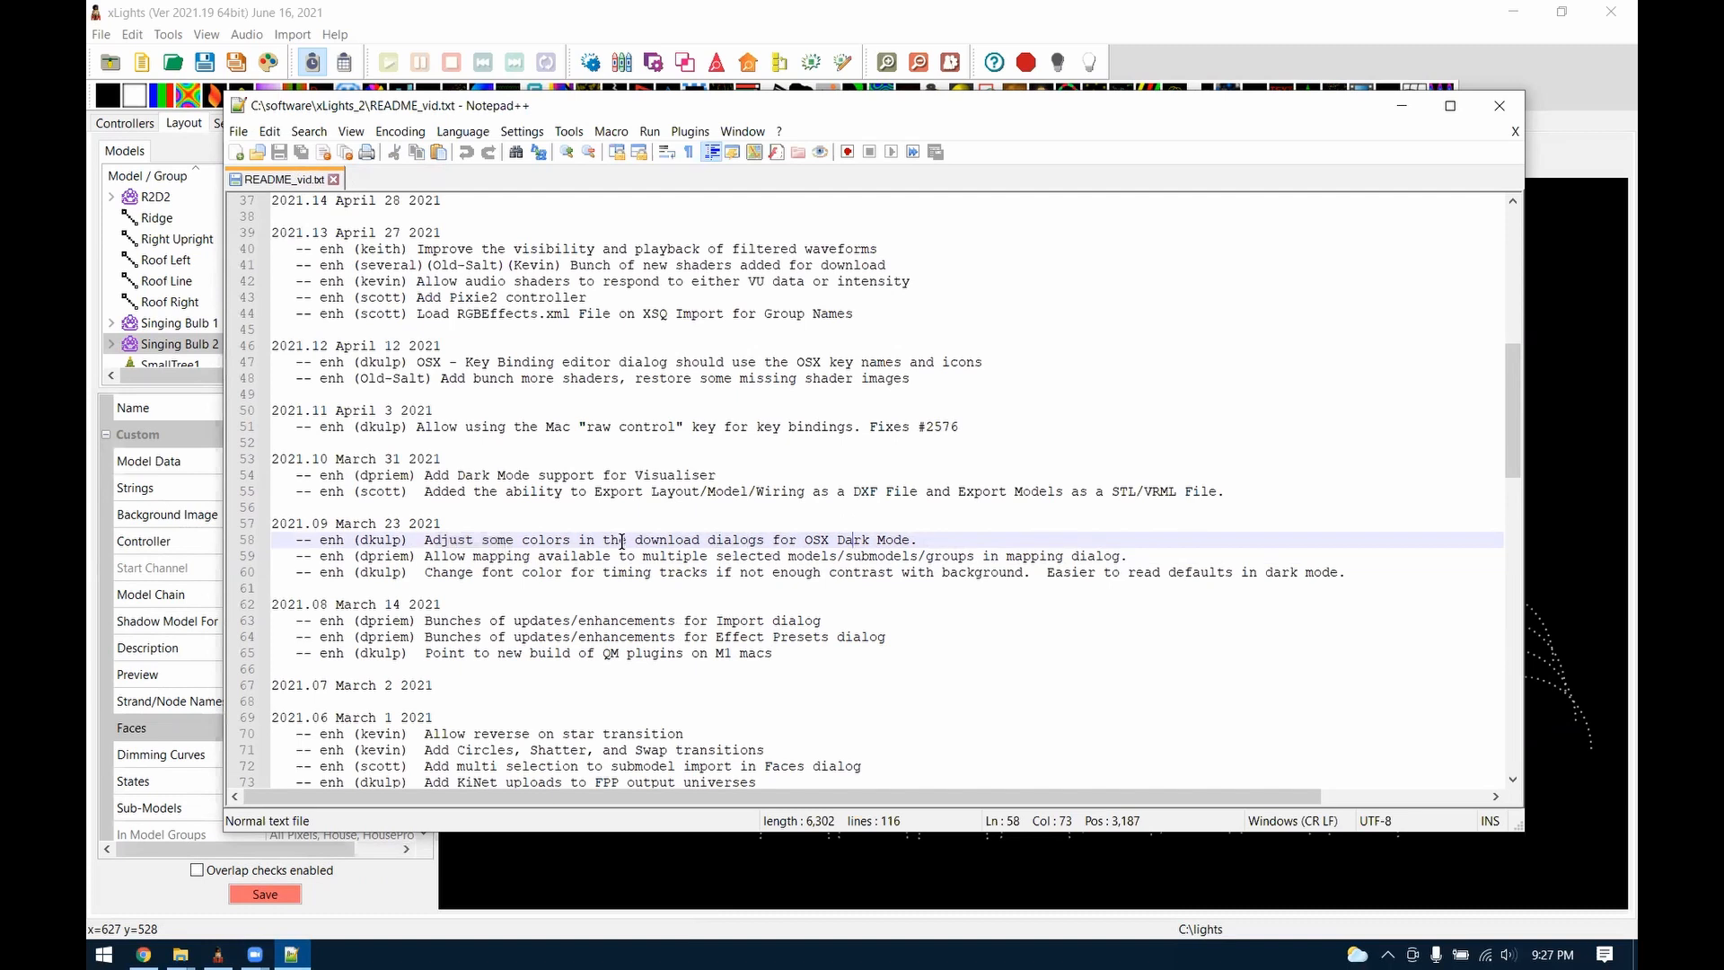
left_click_drag(423, 474, 716, 475)
left_click_drag(954, 545, 741, 537)
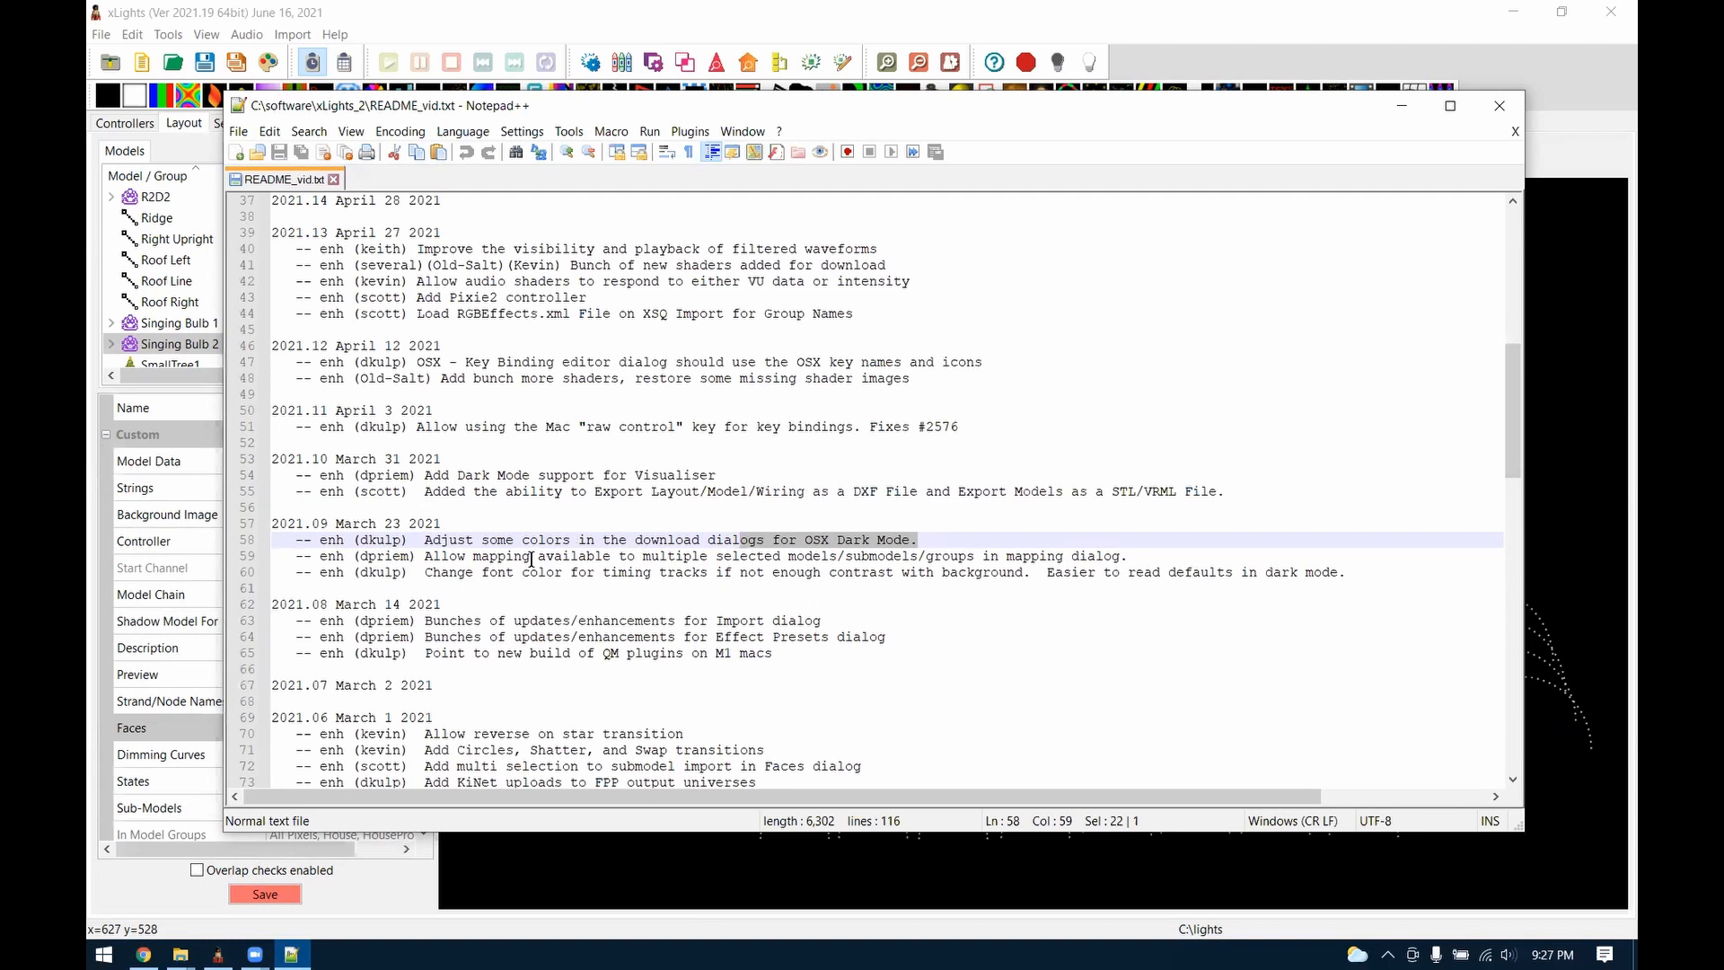
left_click_drag(423, 547, 1161, 559)
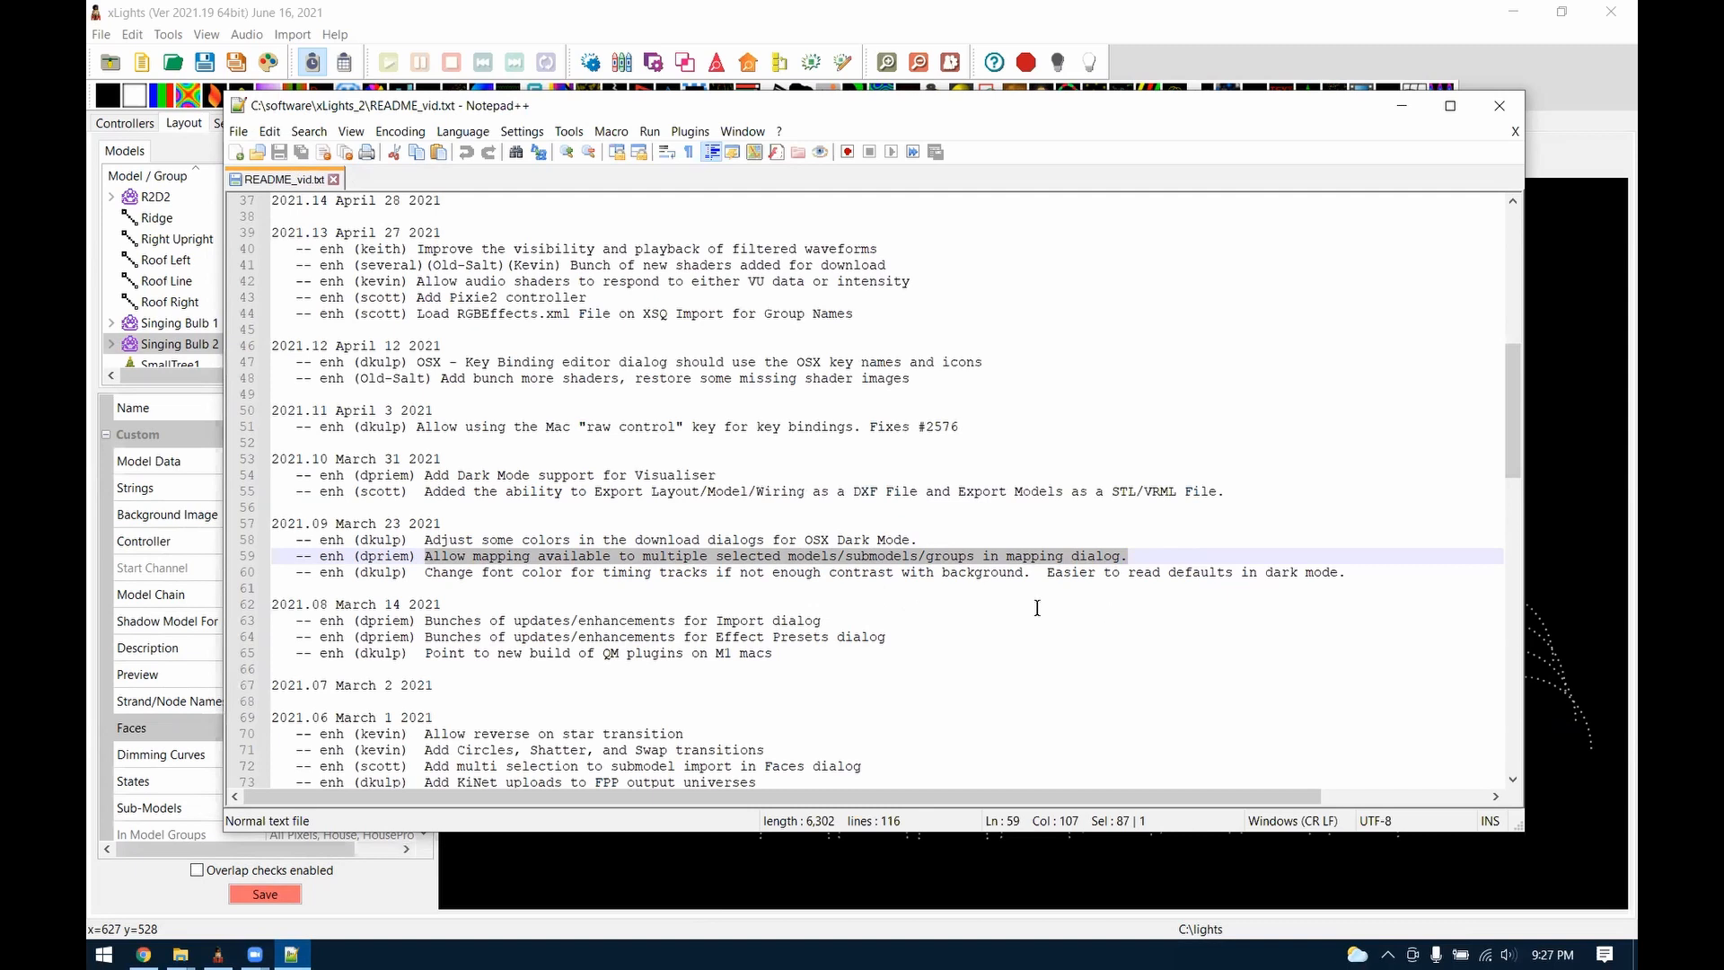
double_click(542, 573)
left_click(604, 579)
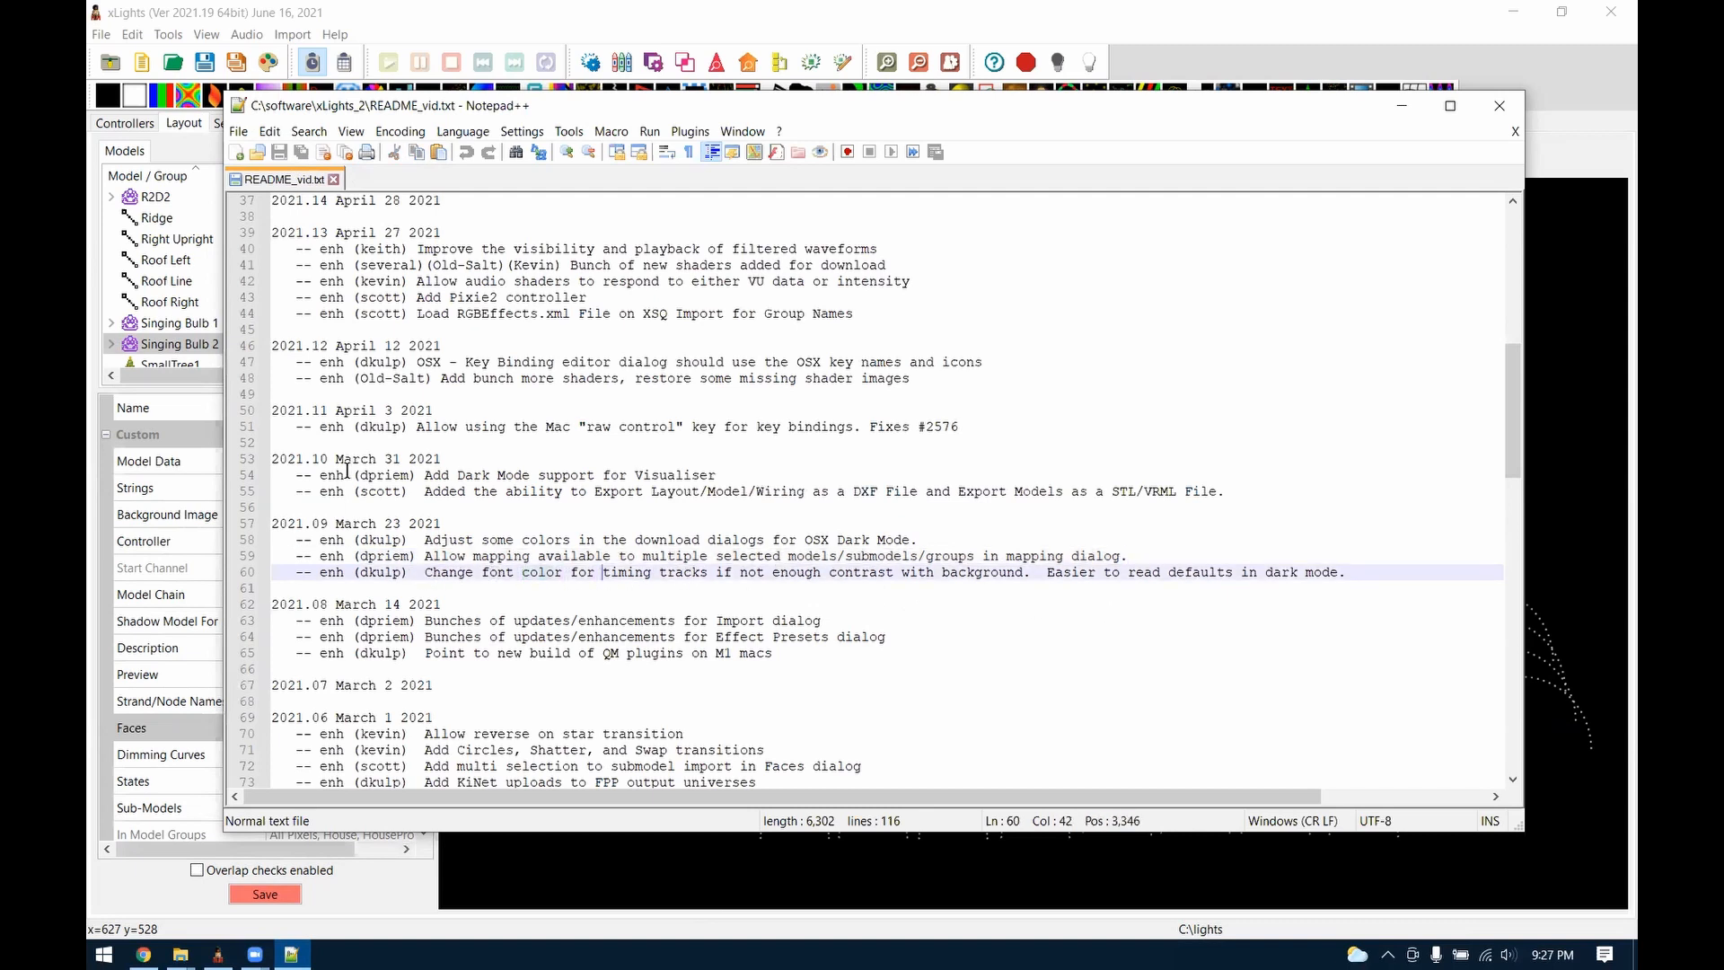
Look at the timing track in the xLights sequencer and read the README notes on background contrast and DXF and STL/VRML export
left_click(220, 126)
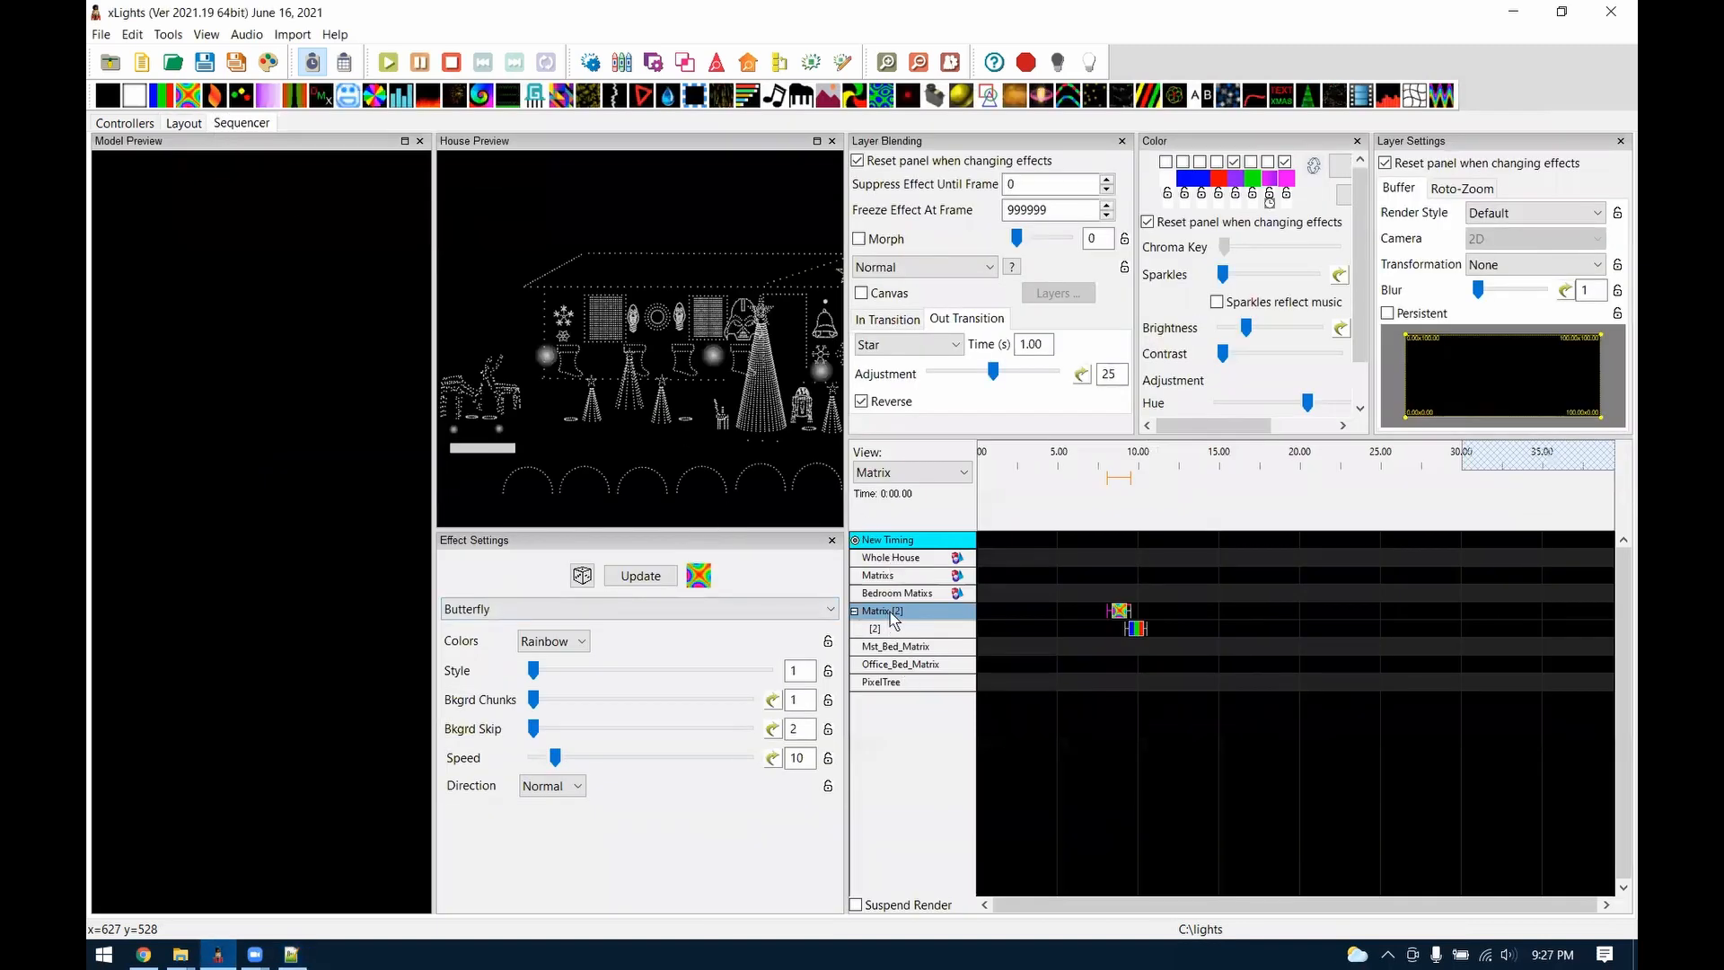
left_click(294, 954)
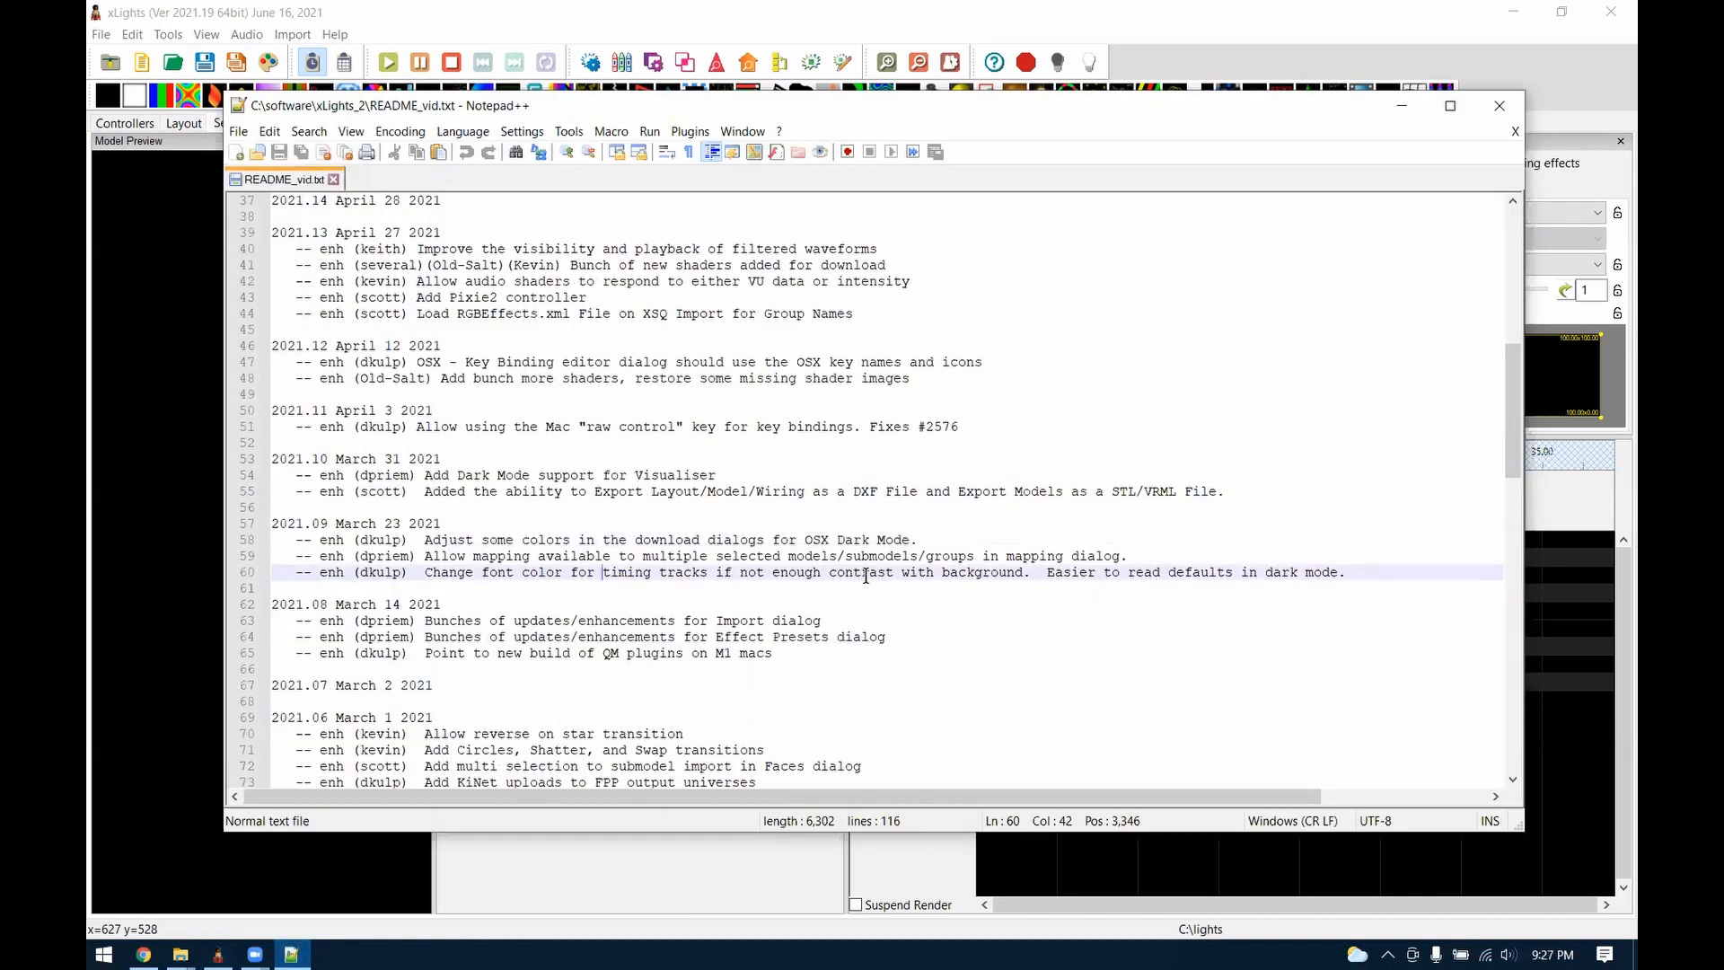
left_click_drag(830, 572, 1039, 572)
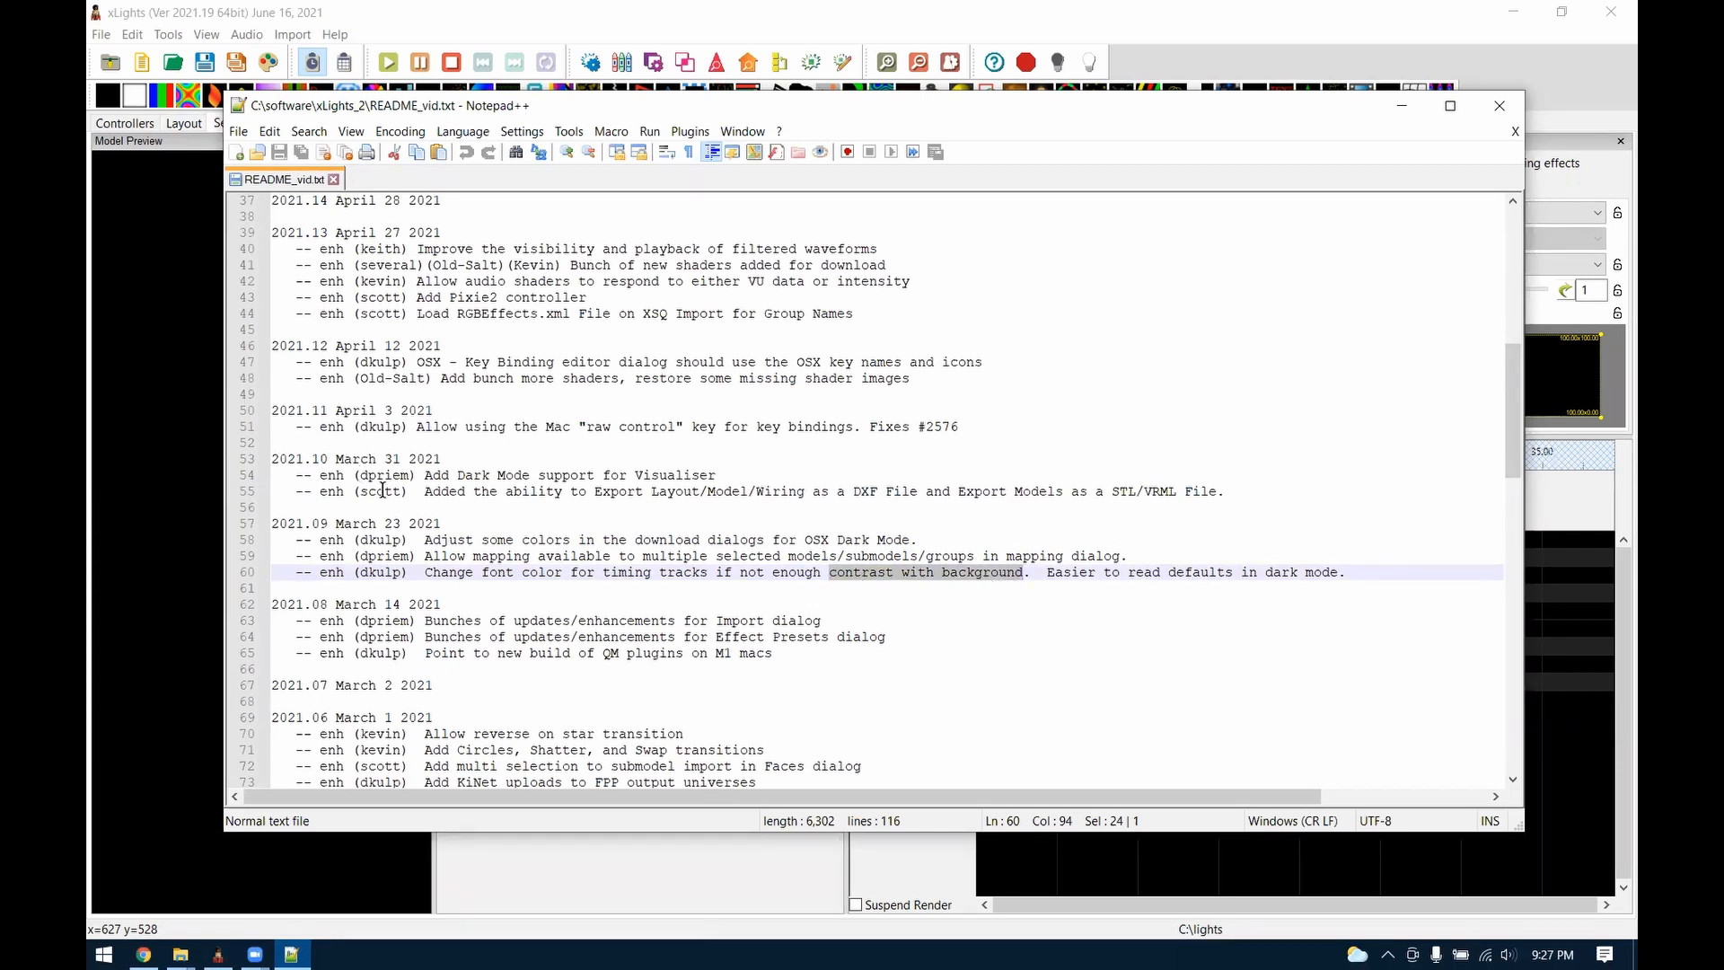
left_click_drag(416, 489, 921, 493)
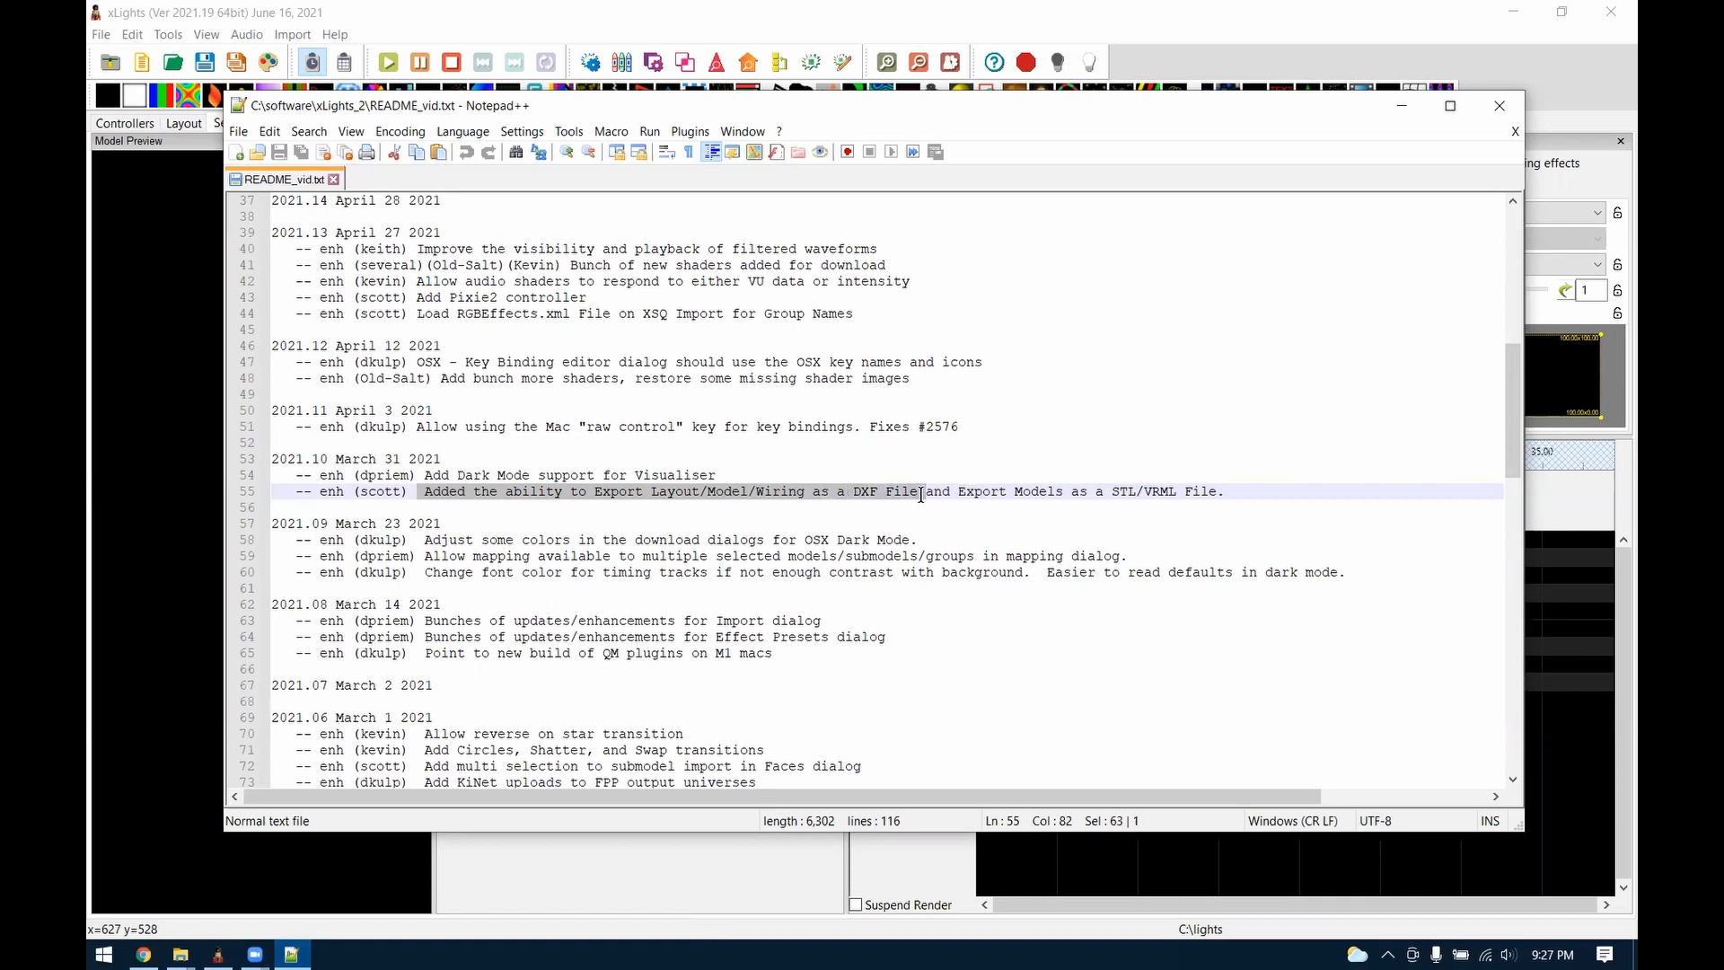
left_click_drag(1110, 492, 1141, 492)
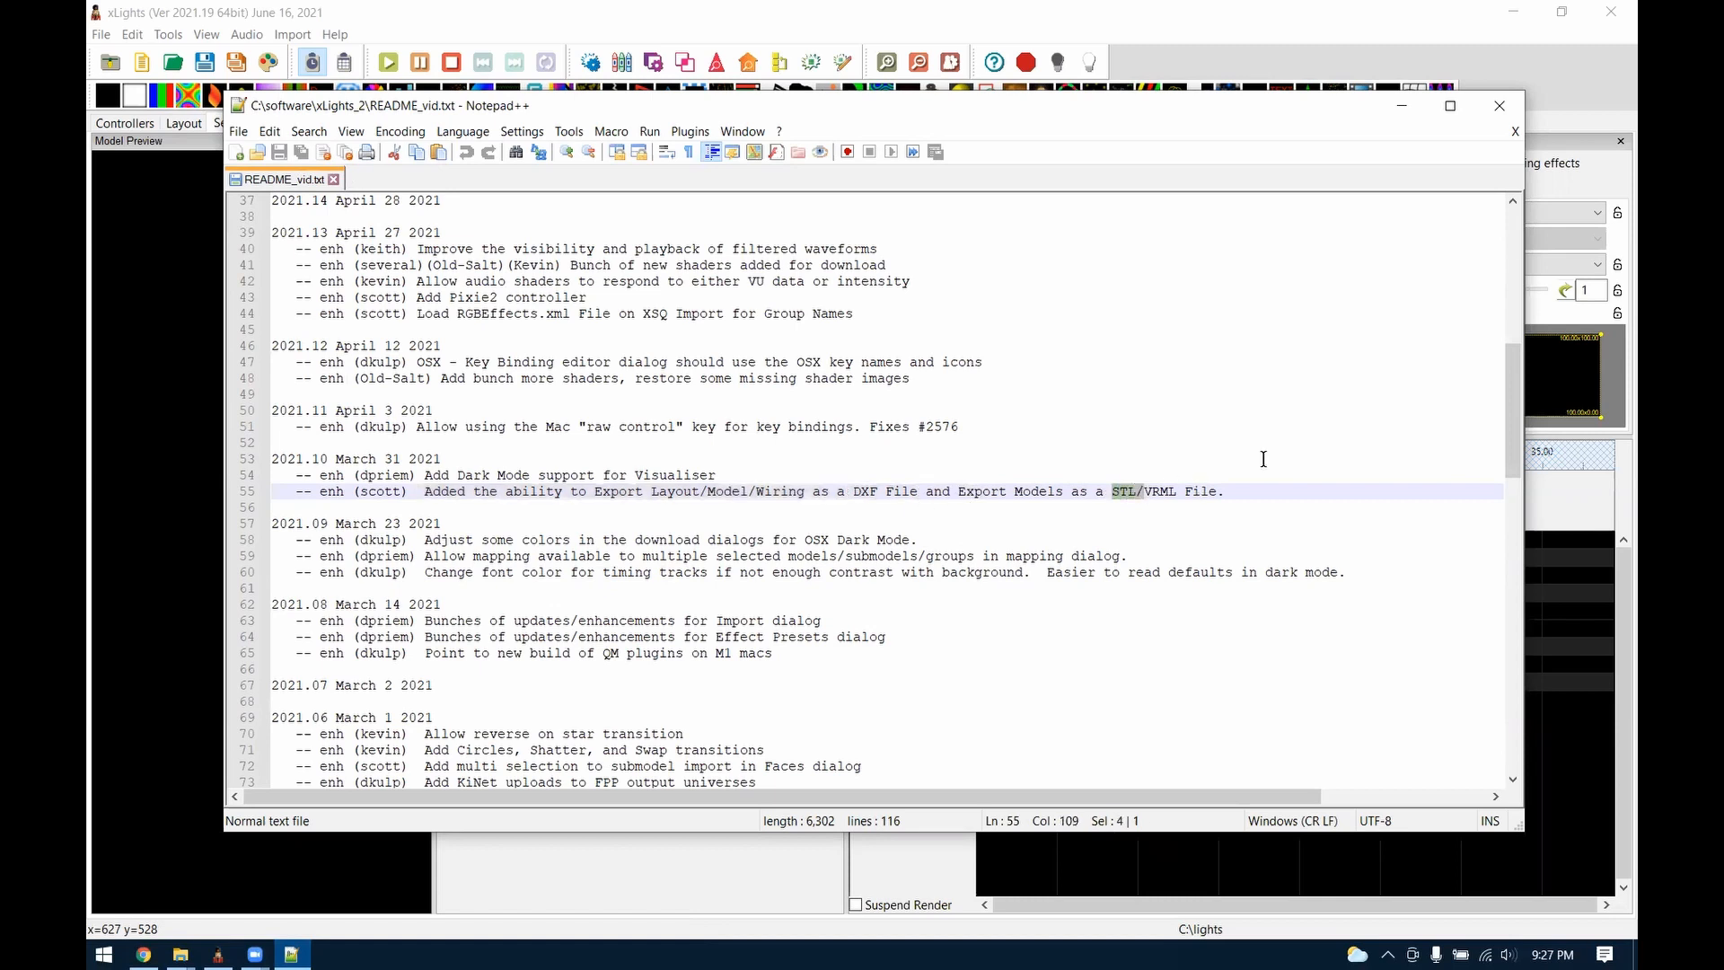
Return to the xLights layout and export the whole layout as Layout.dxf into the C:\lights folder
left_click(1402, 108)
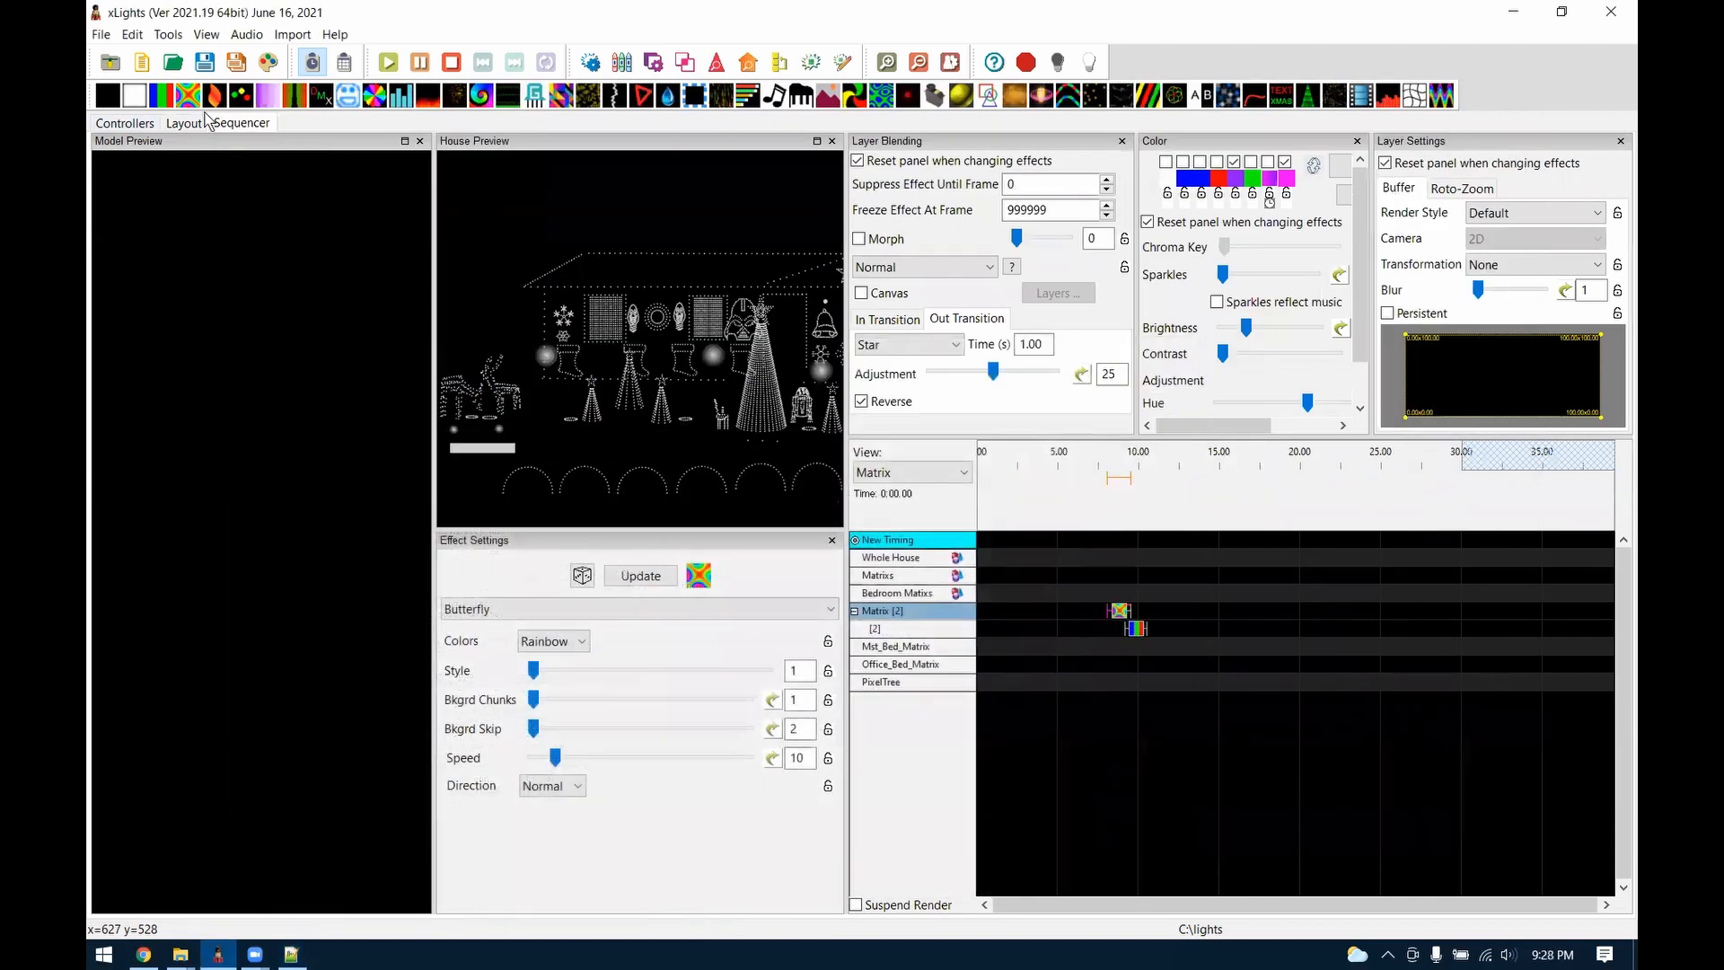
left_click(184, 123)
left_click(773, 590)
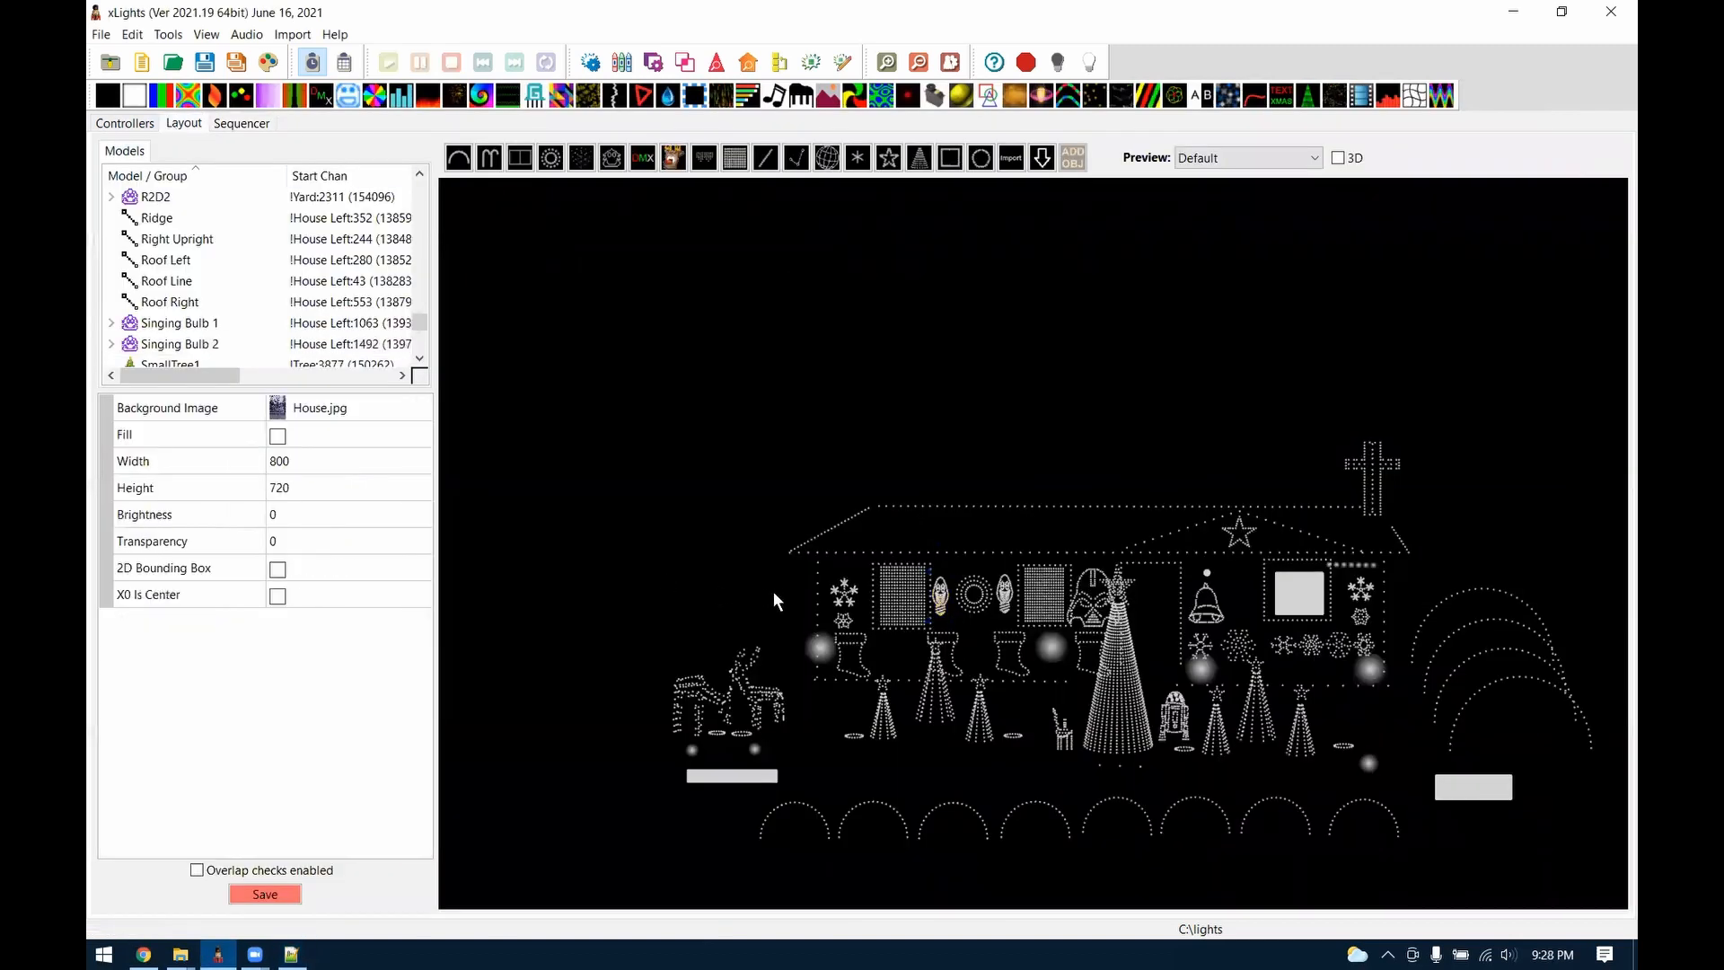
right_click(773, 591)
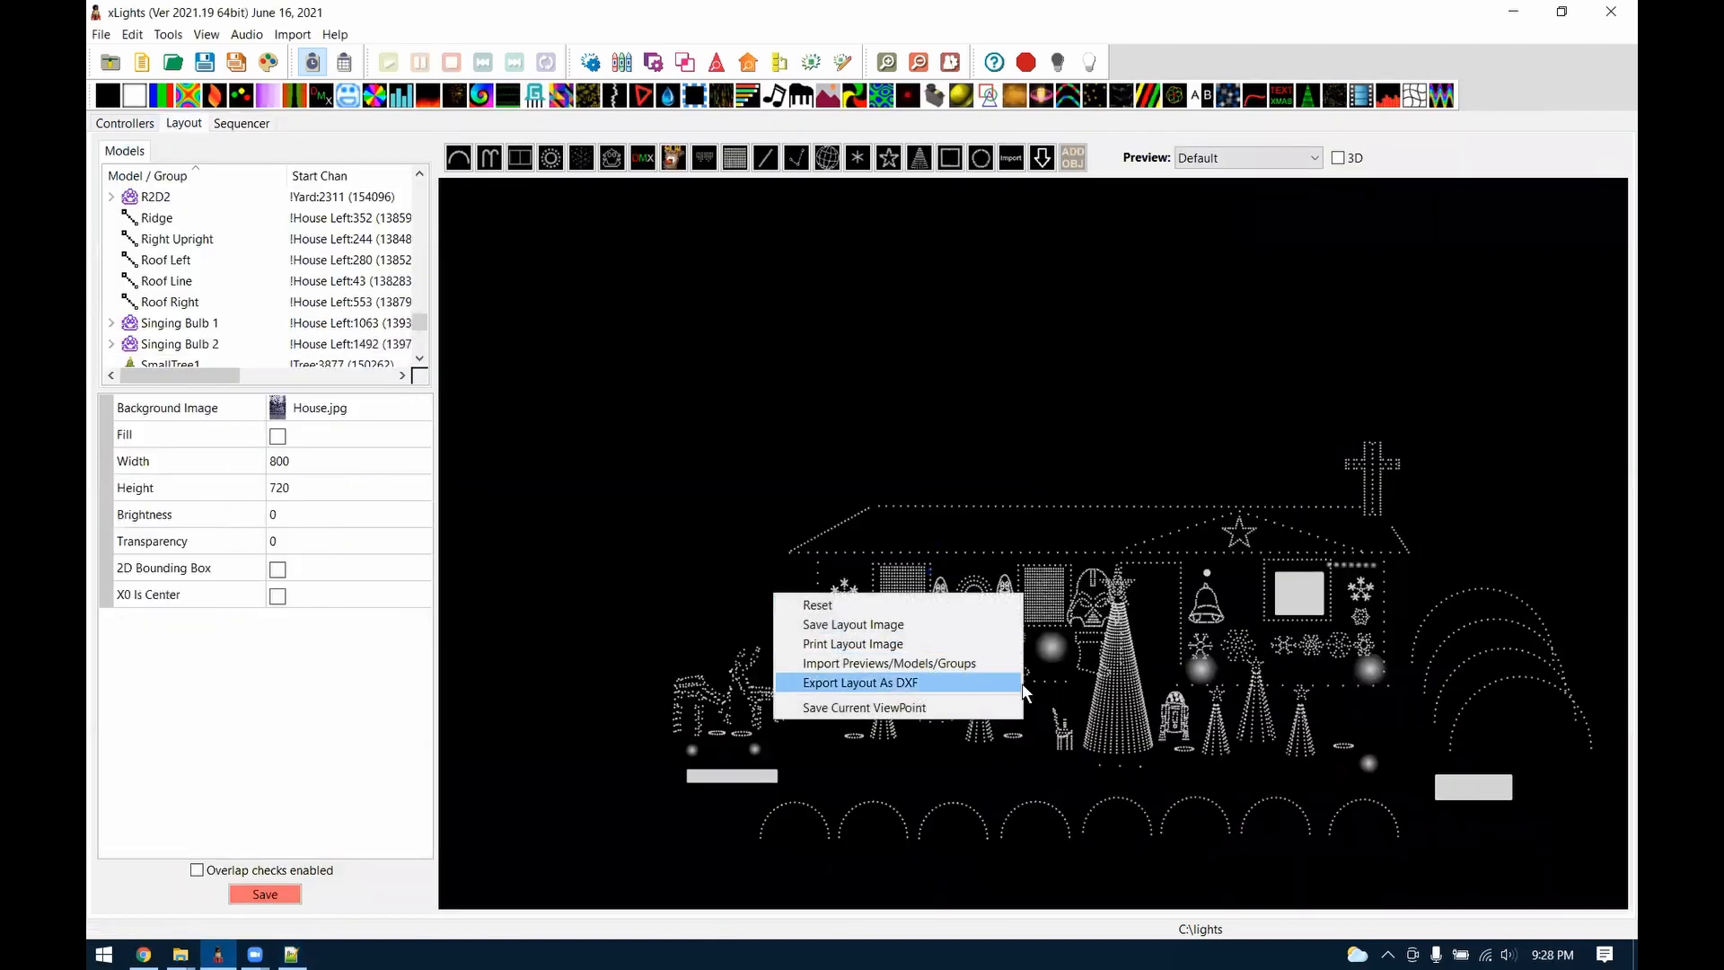
left_click(885, 683)
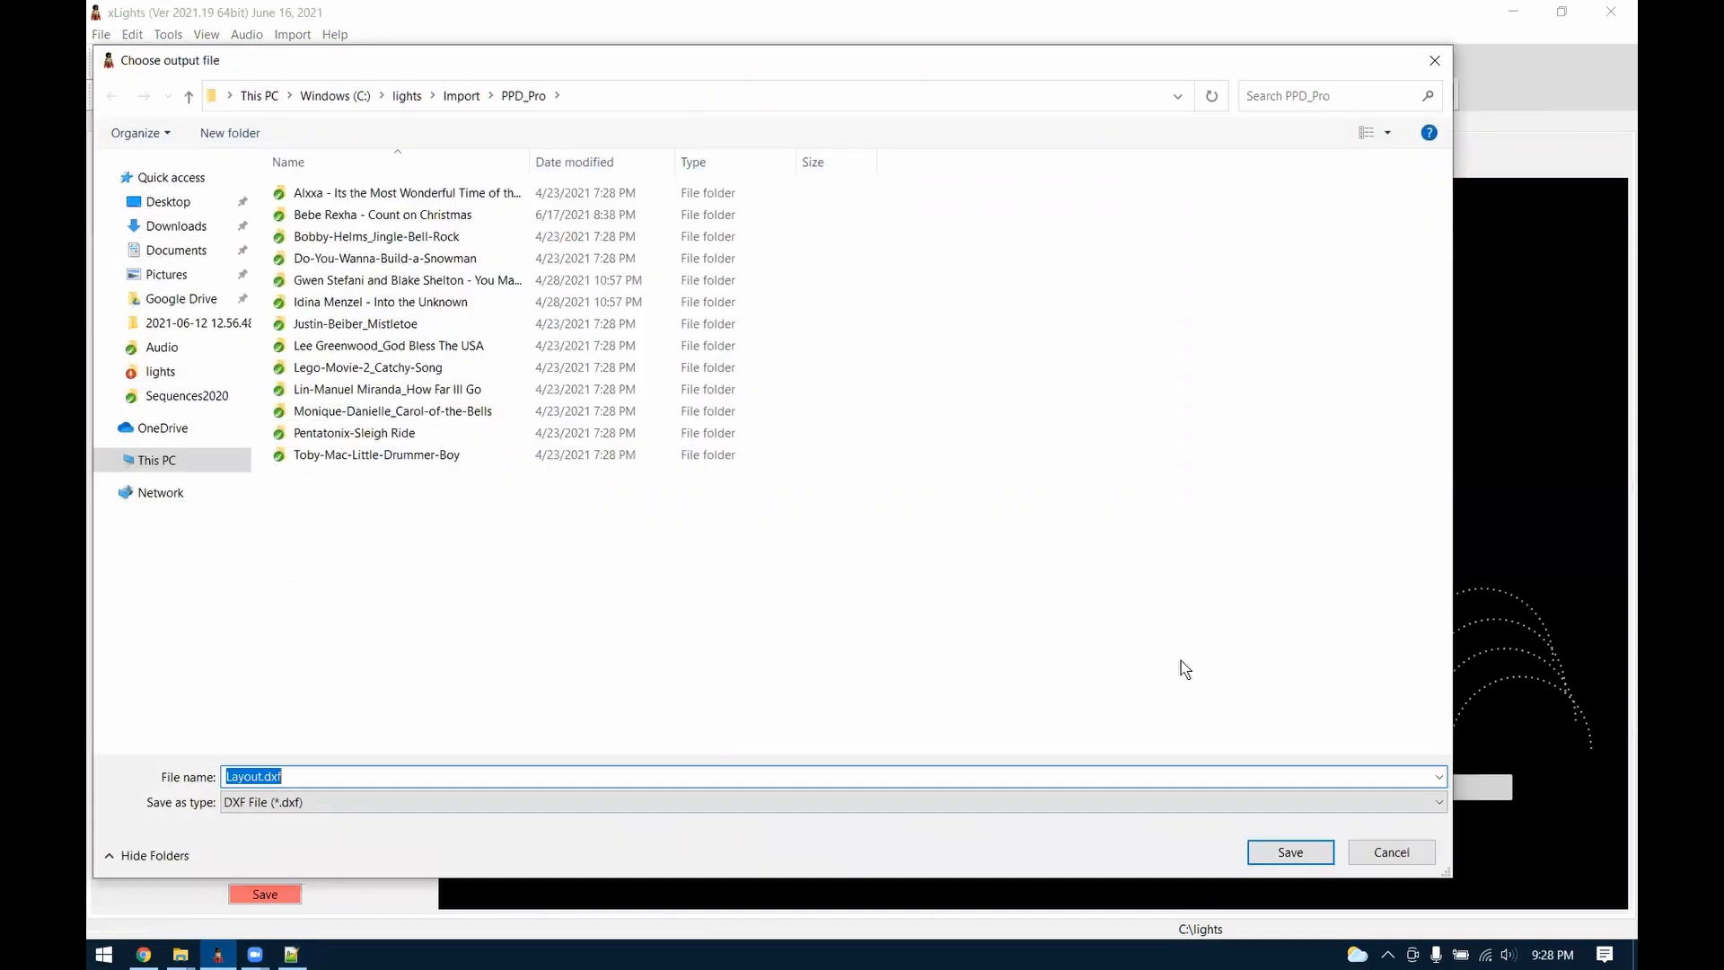
left_click(407, 95)
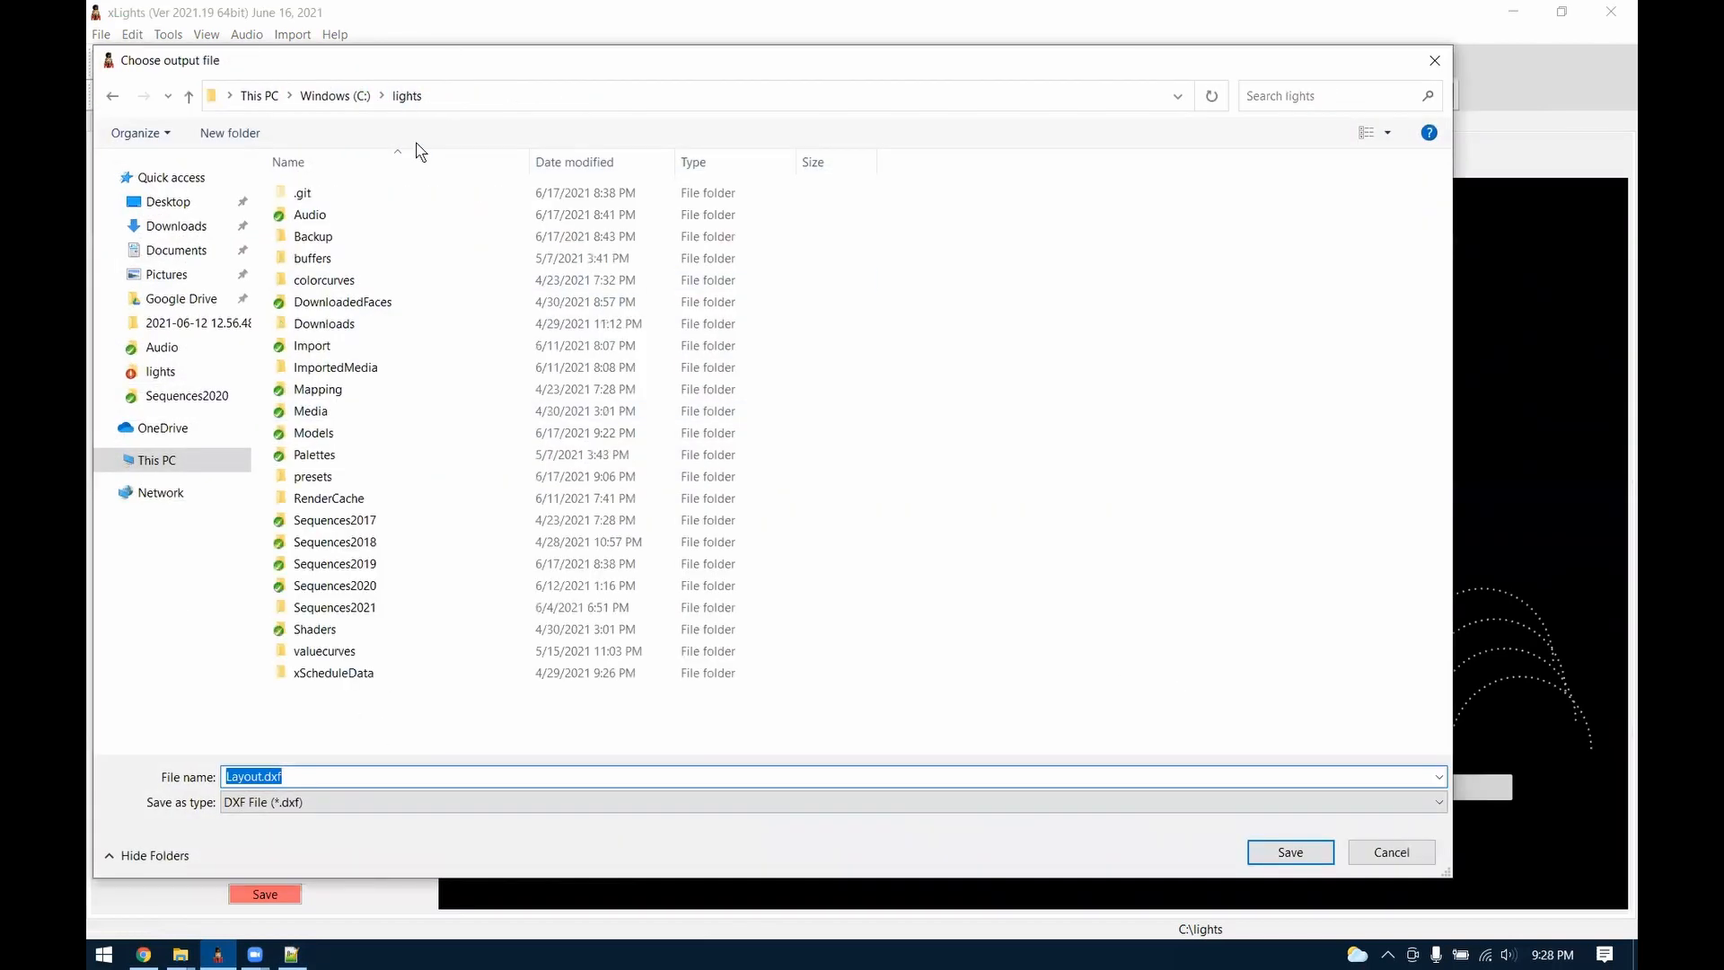
left_click(1293, 853)
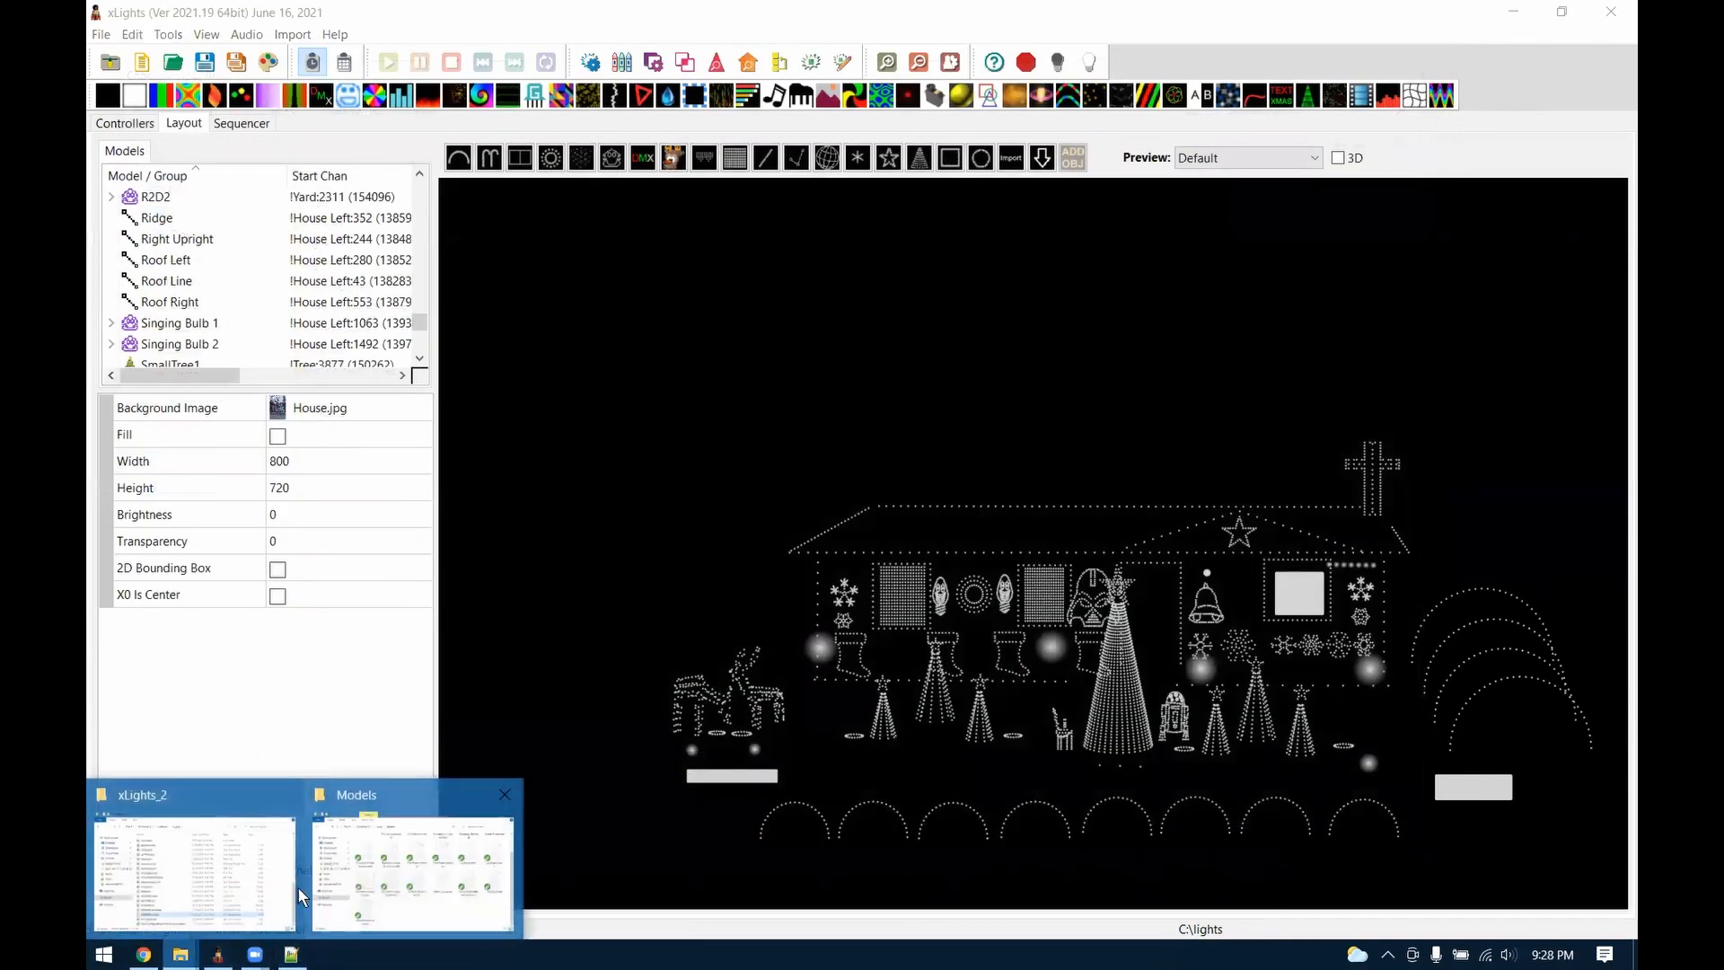
Switch to File Explorer and locate the exported Layout.dxf in the C:\lights folder
left_click(348, 923)
left_click(819, 334)
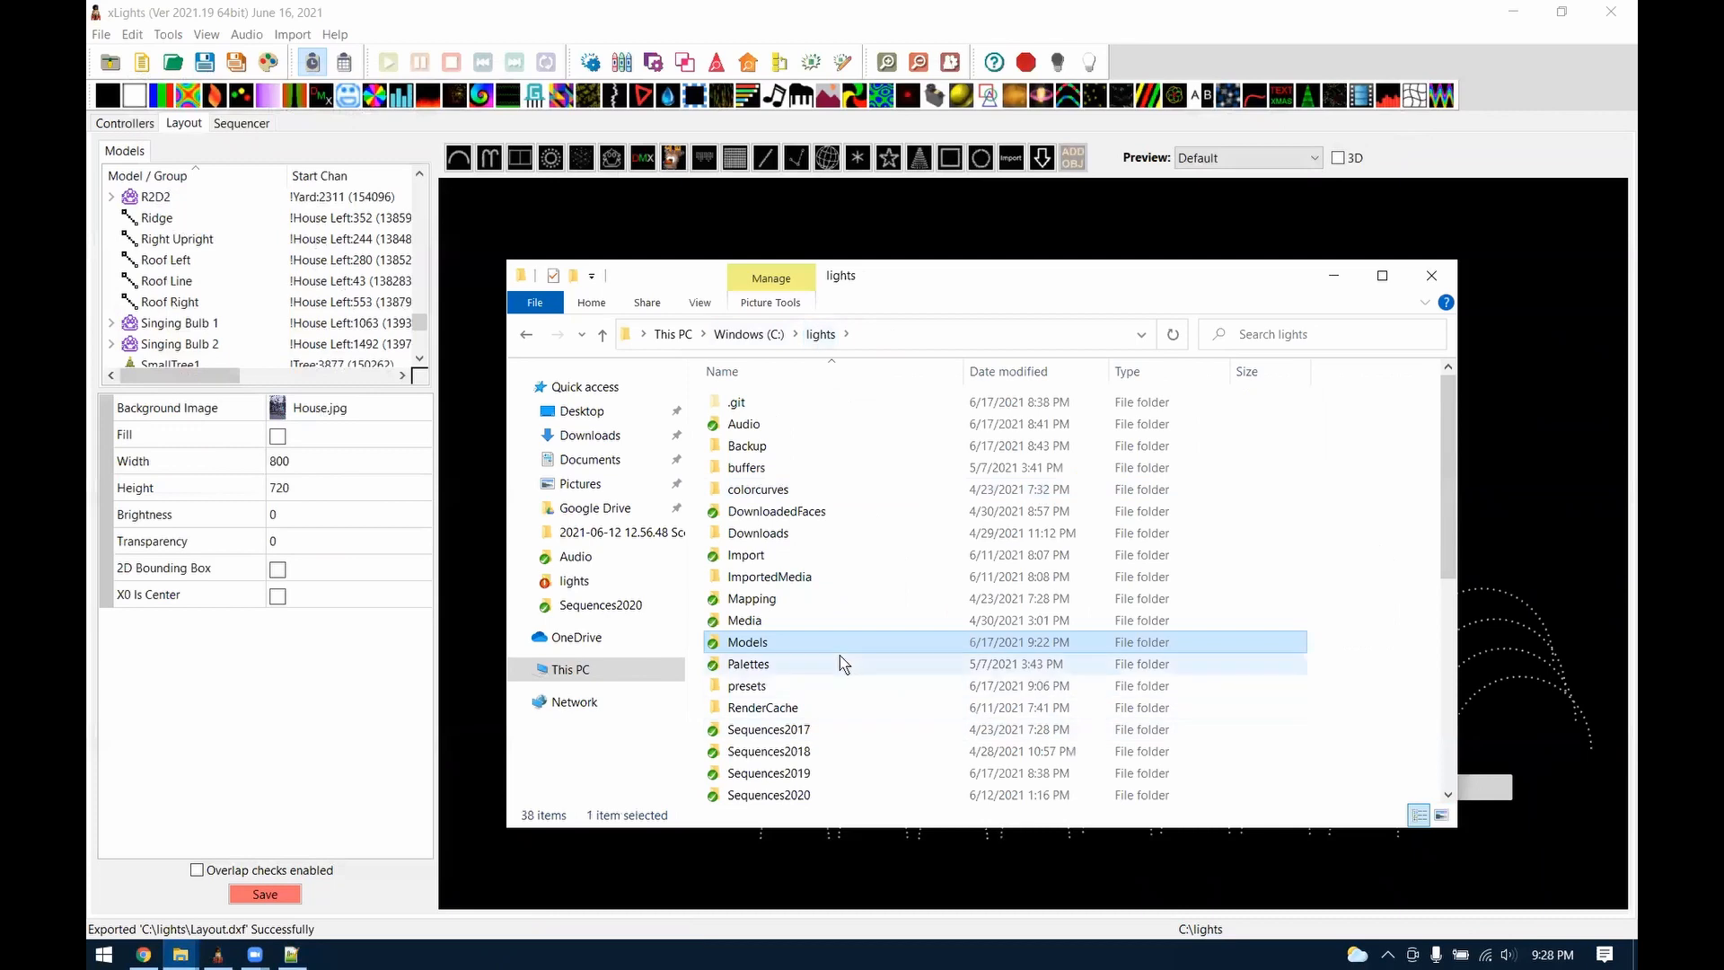
scroll(839, 662, "down", 6)
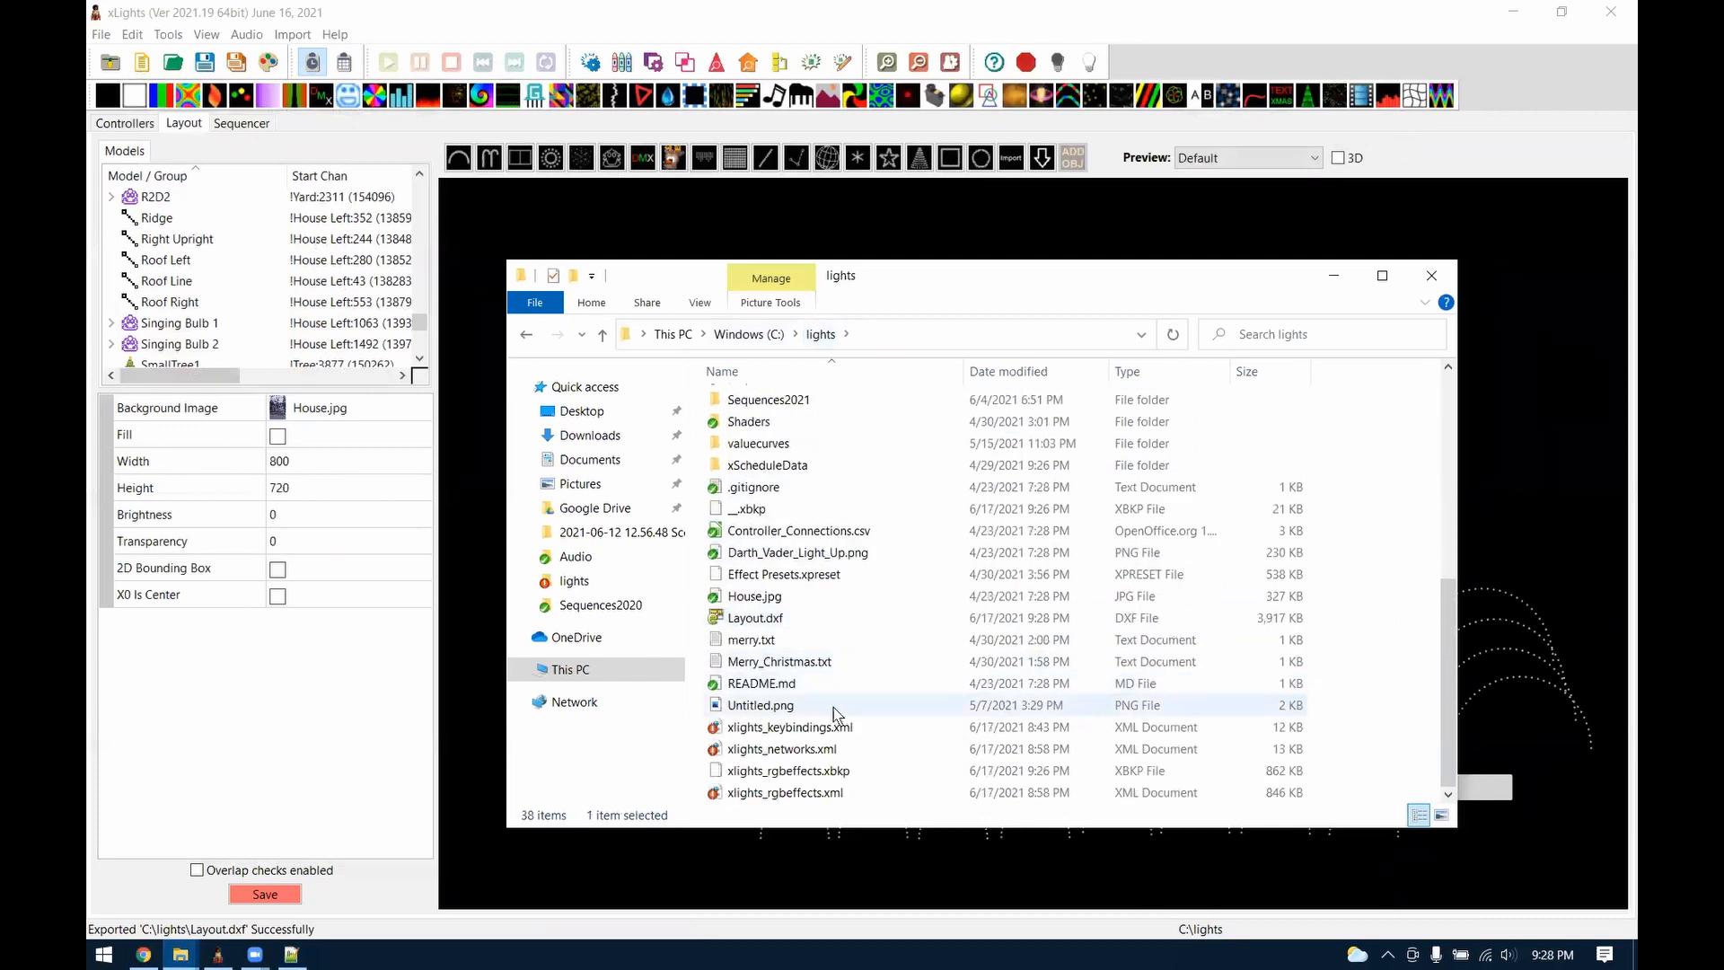
Open the exported Layout.dxf in eDrawings and examine the model names, controller and pixel port labels across the layout
left_click(790, 622)
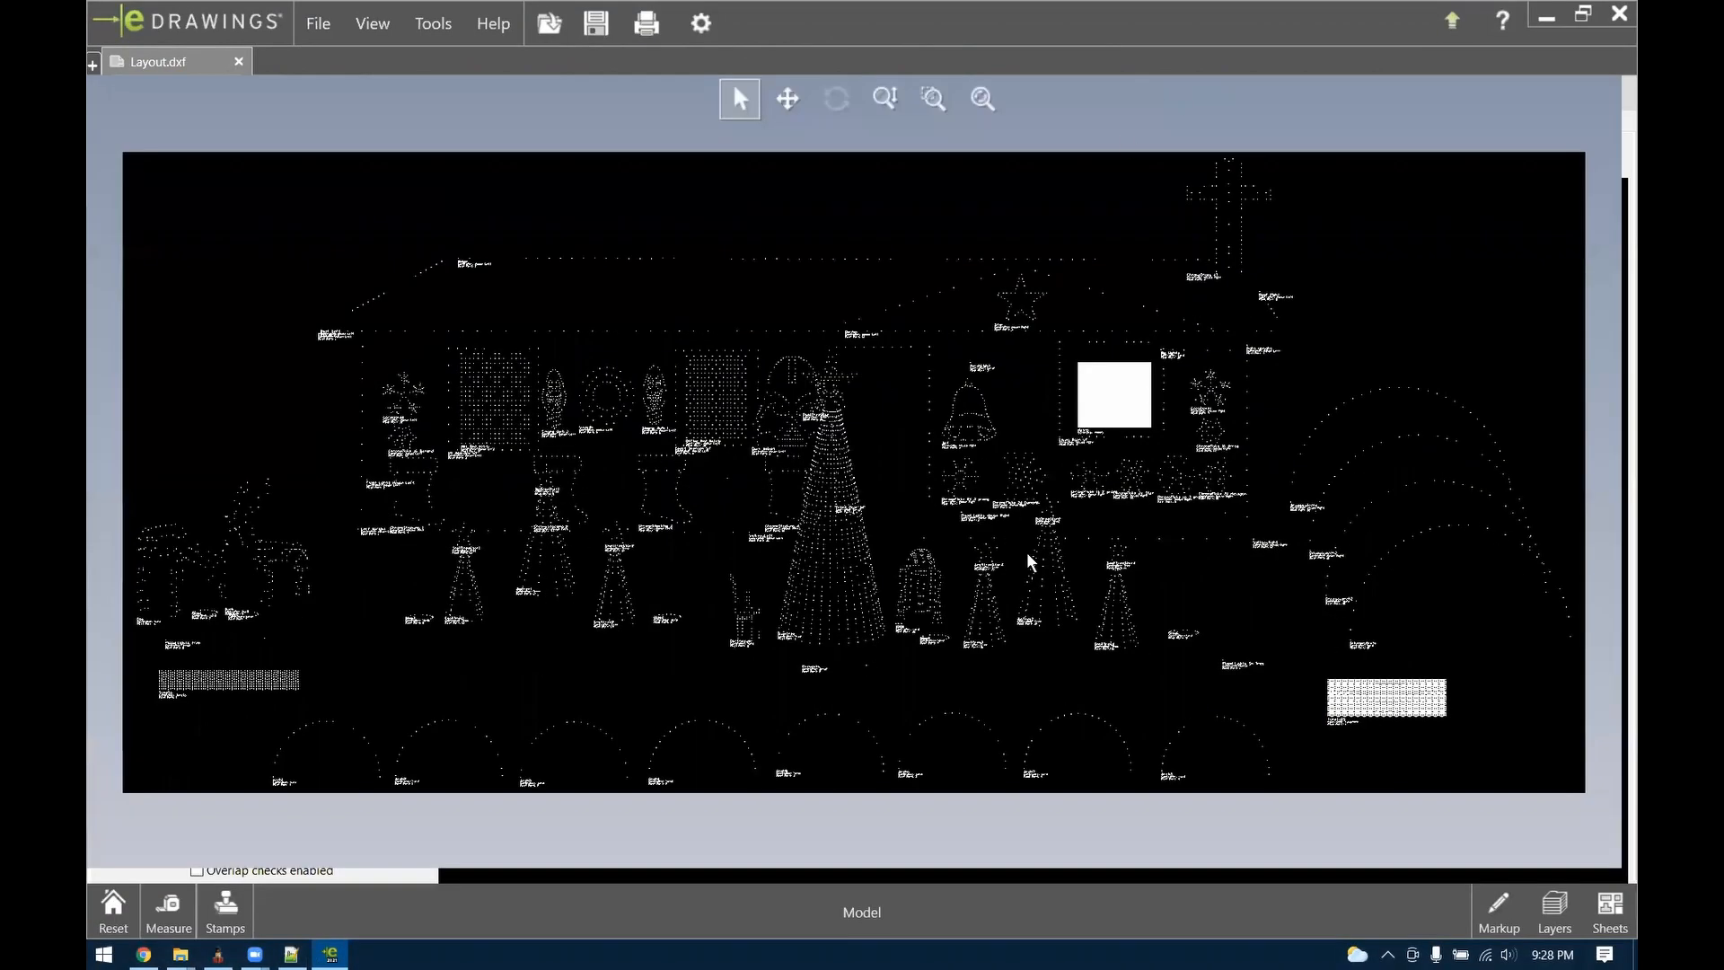
scroll(1095, 546, "down", 2)
scroll(1017, 519, "up", 6)
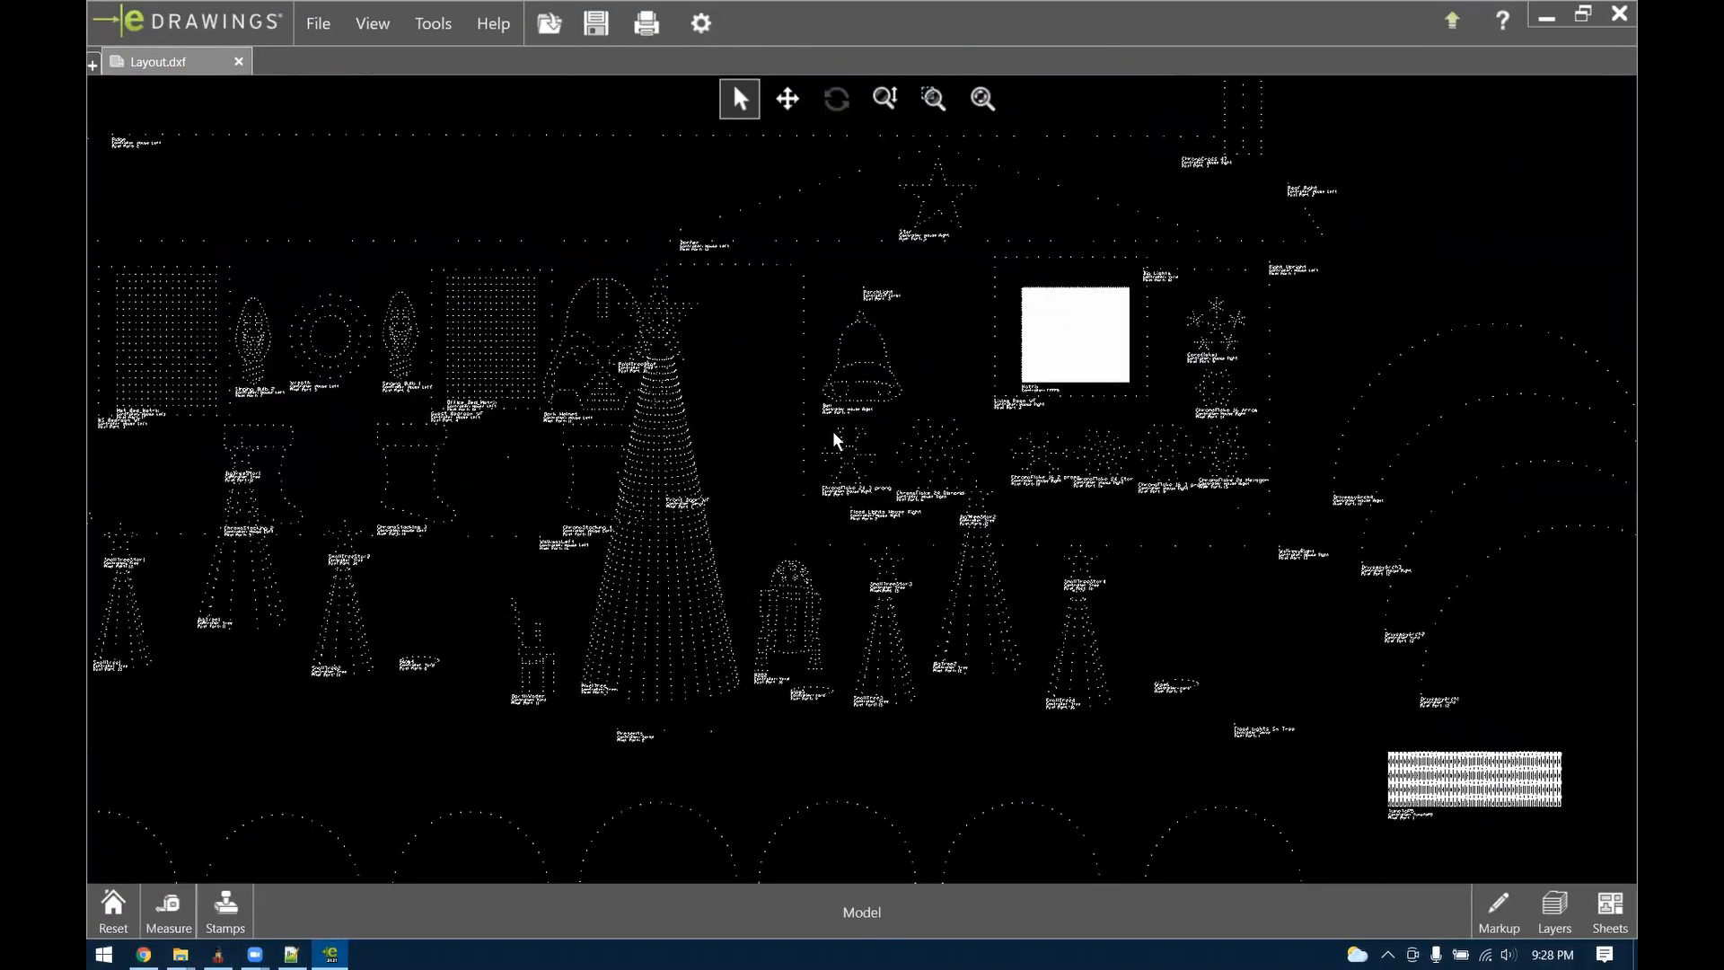
scroll(820, 467, "up", 3)
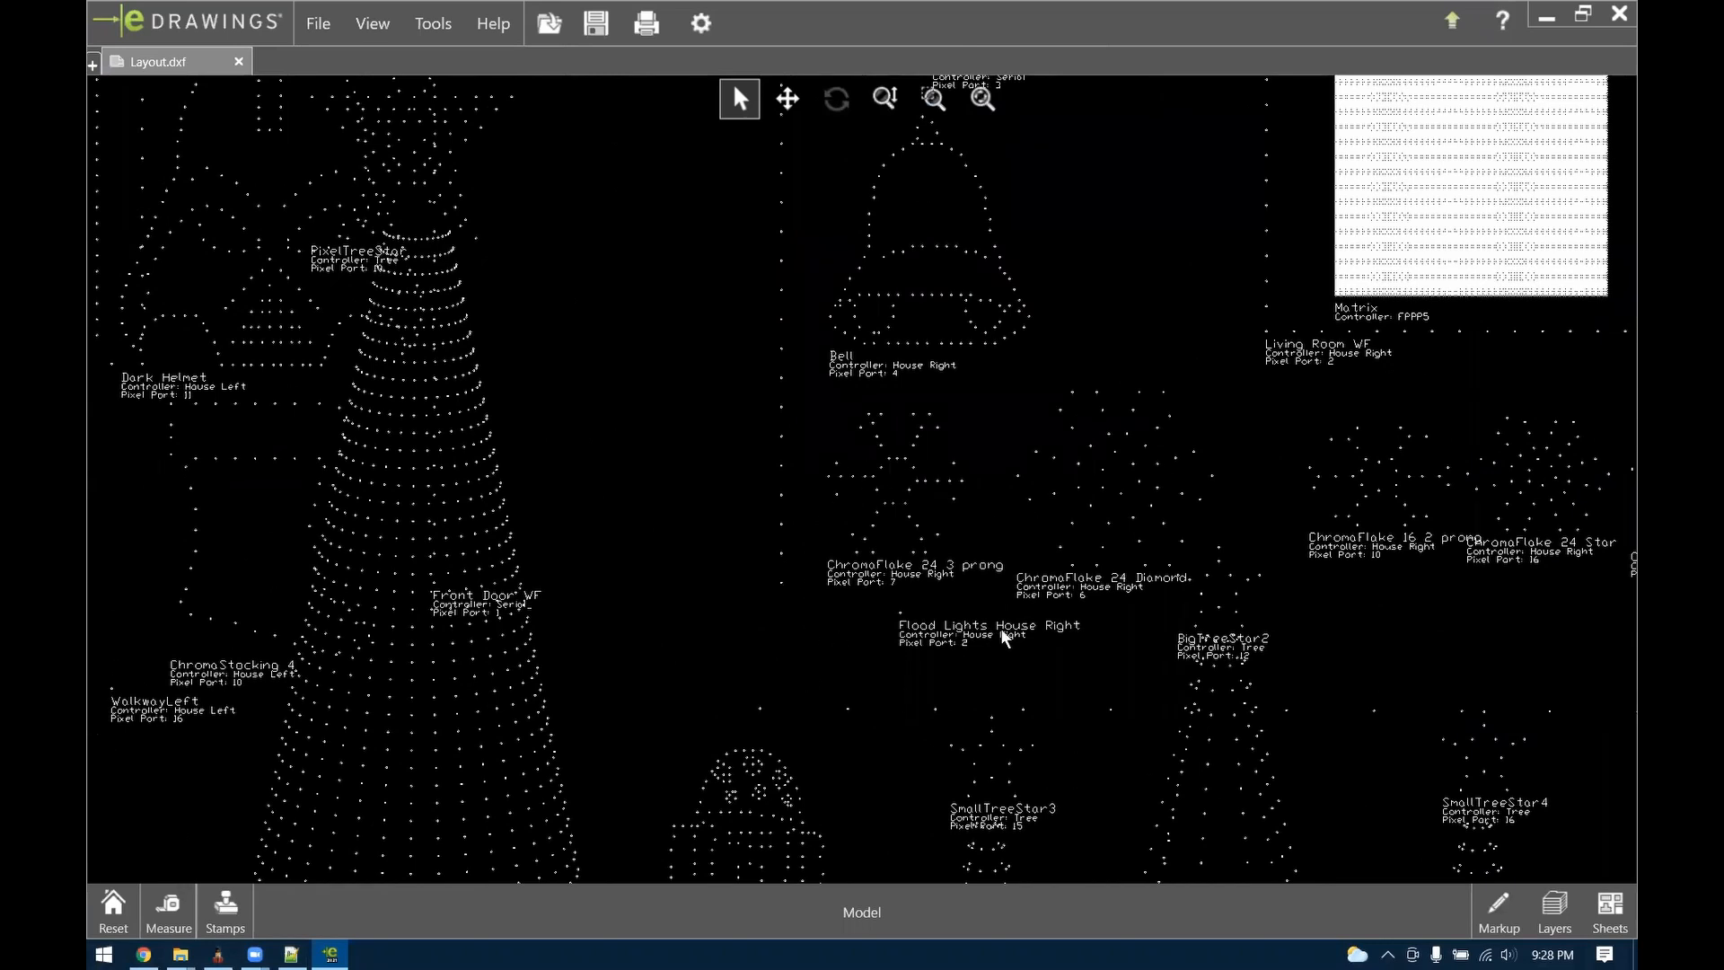
scroll(857, 592, "up", 2)
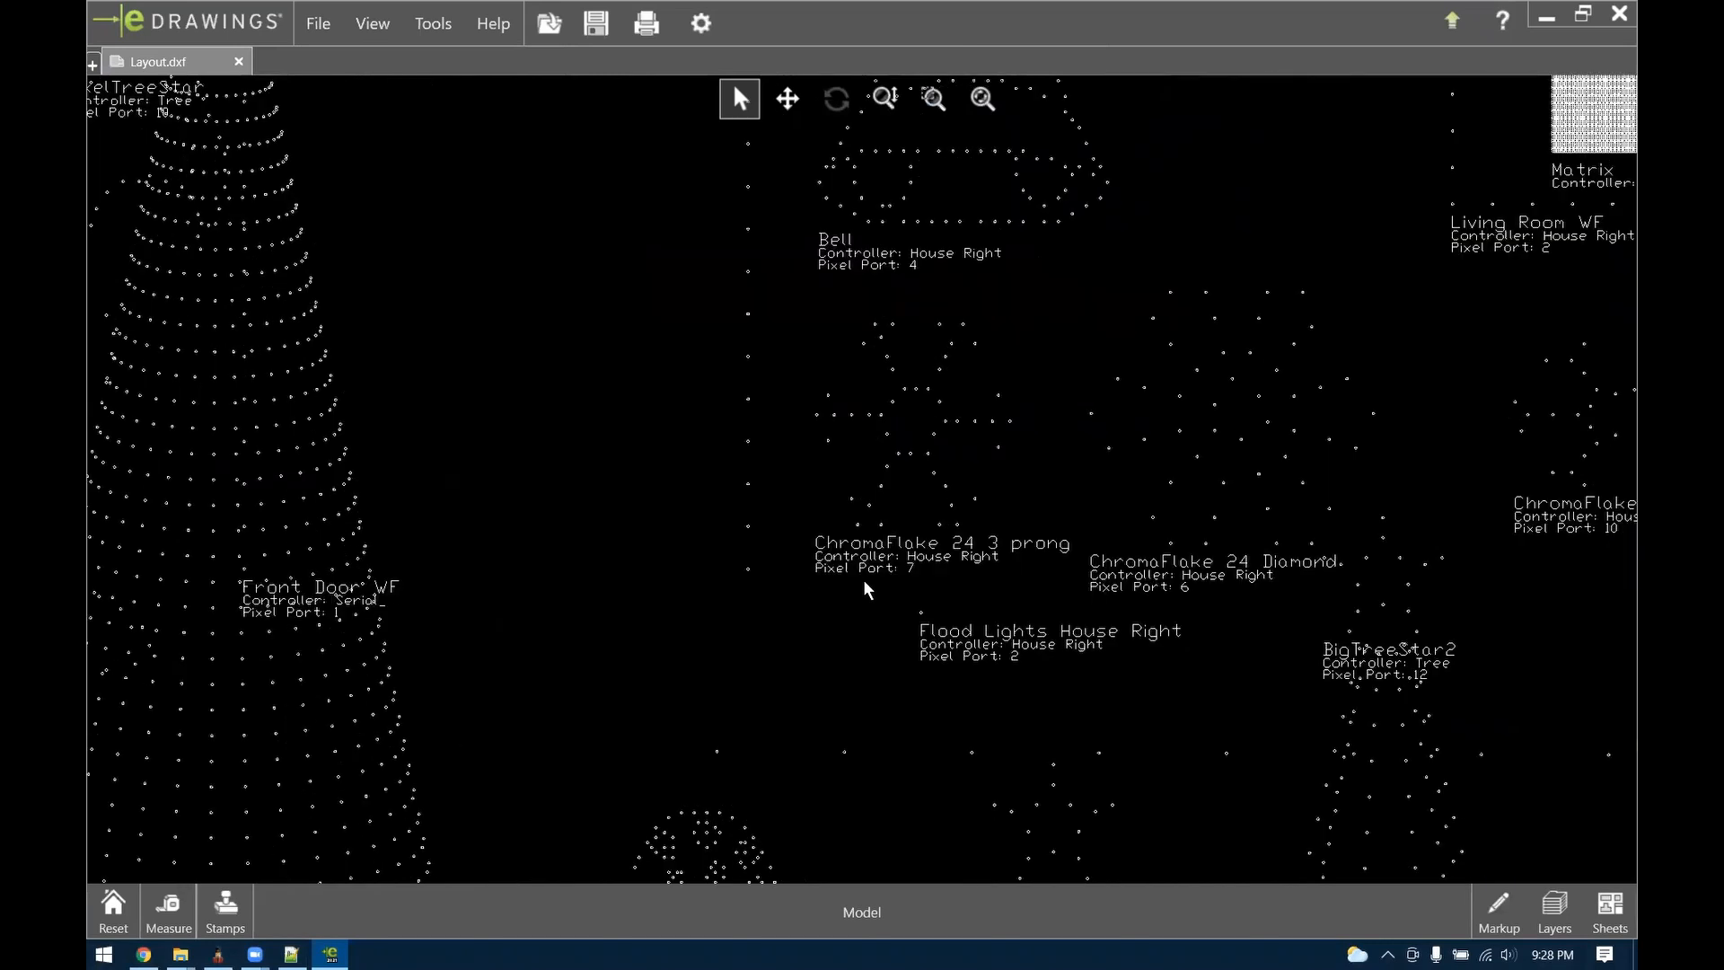
scroll(887, 579, "down", 5)
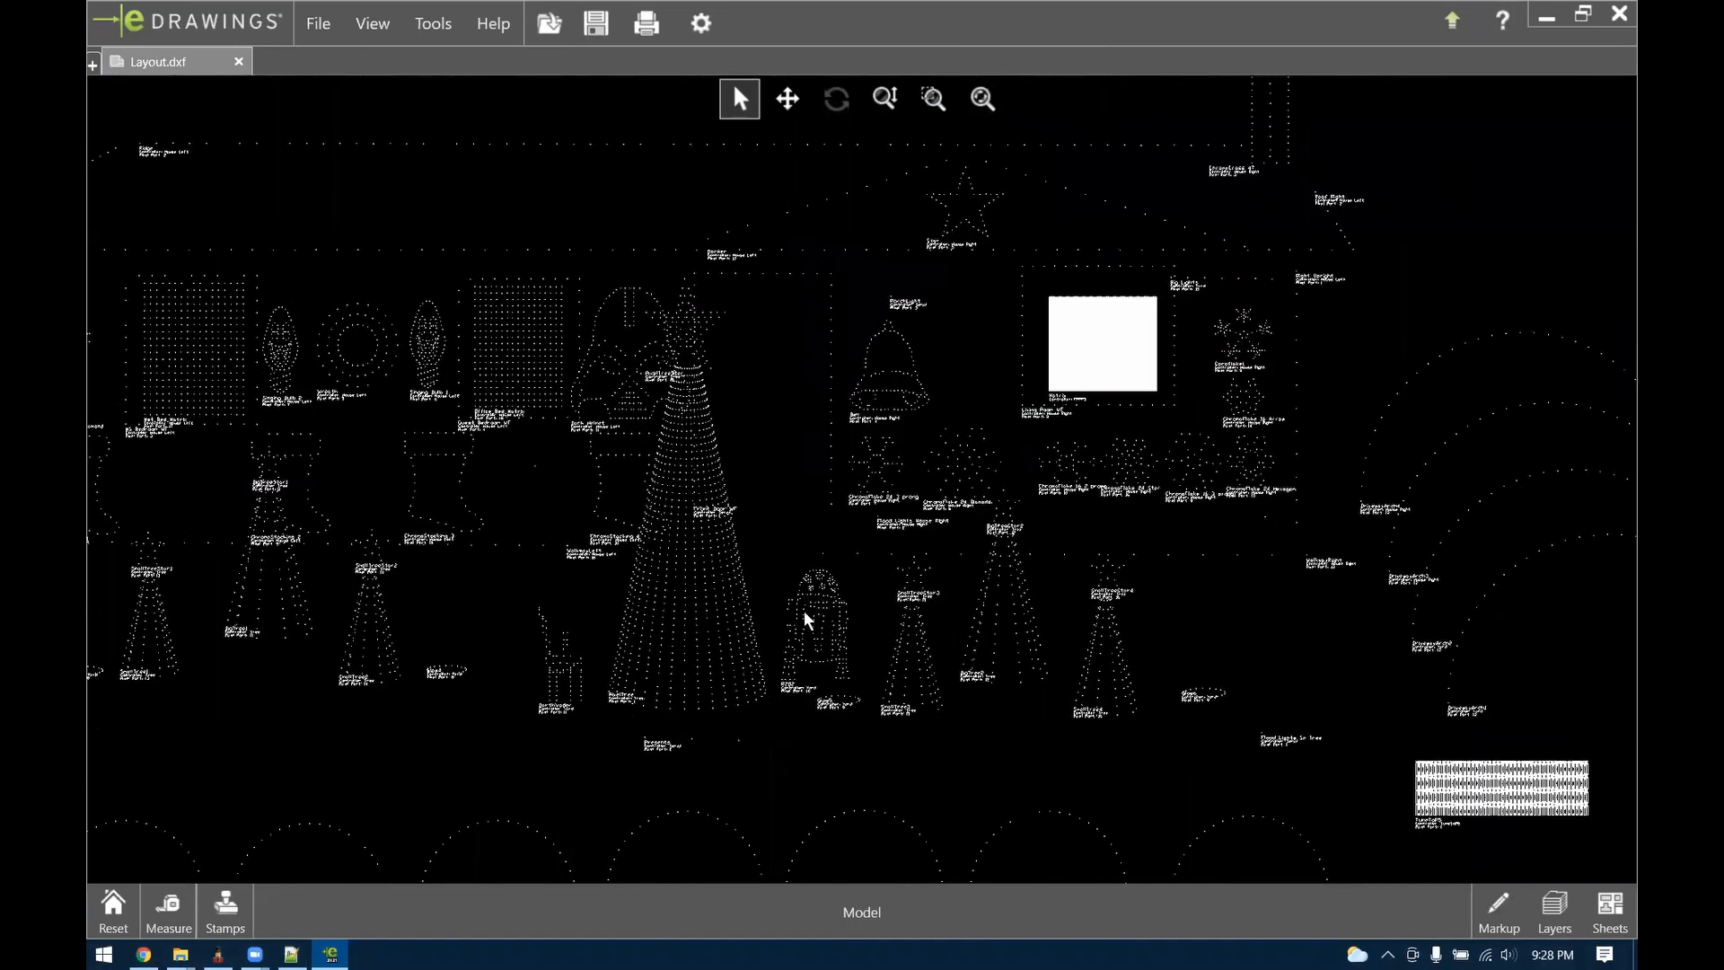
scroll(365, 246, "up", 2)
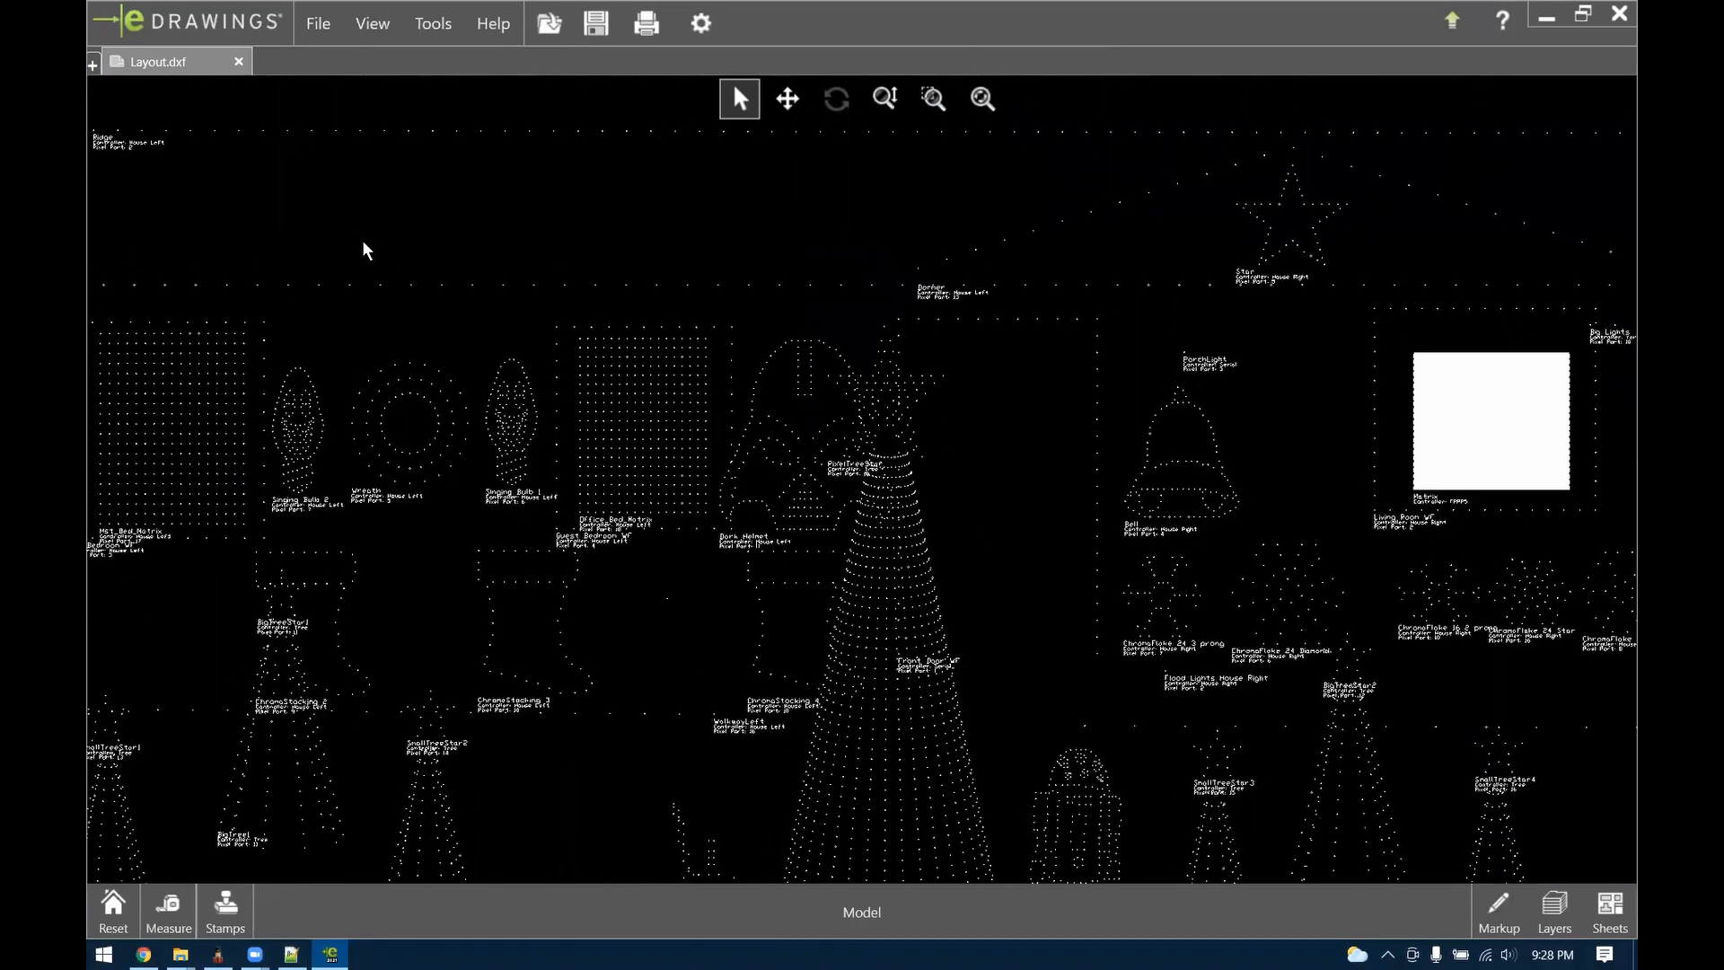
scroll(338, 354, "down", 3)
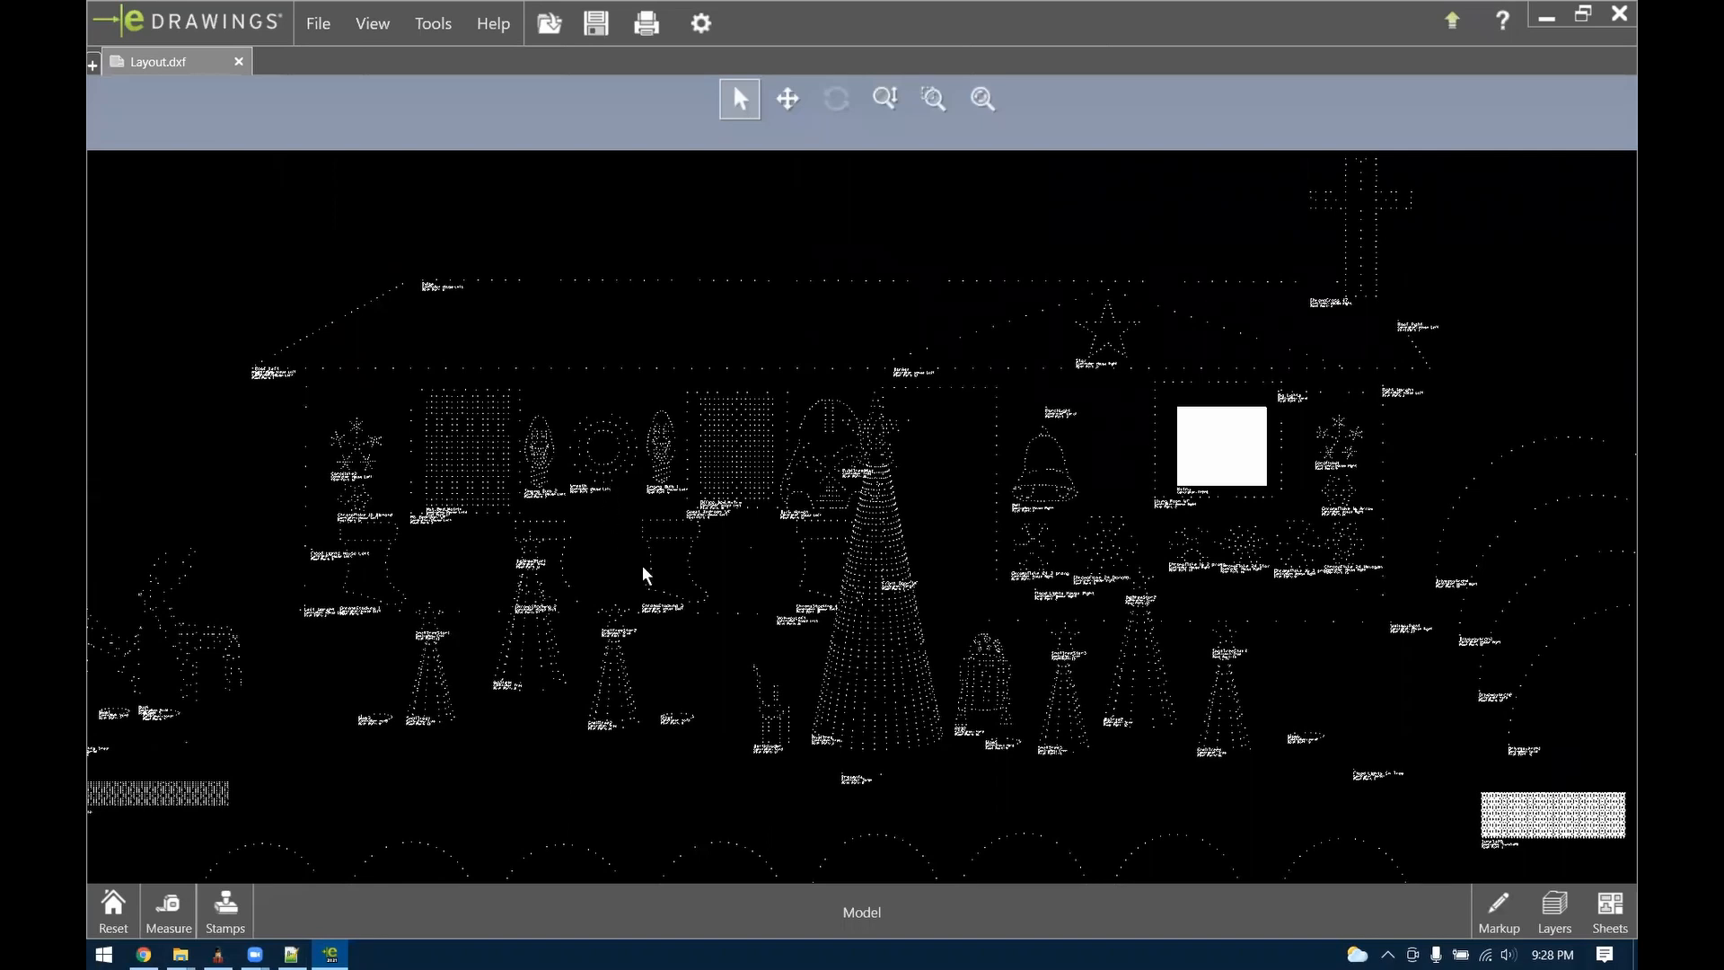
Toggle layer 1 and layer 0 of the layout drawing off and on again to compare their contents
left_click(1554, 907)
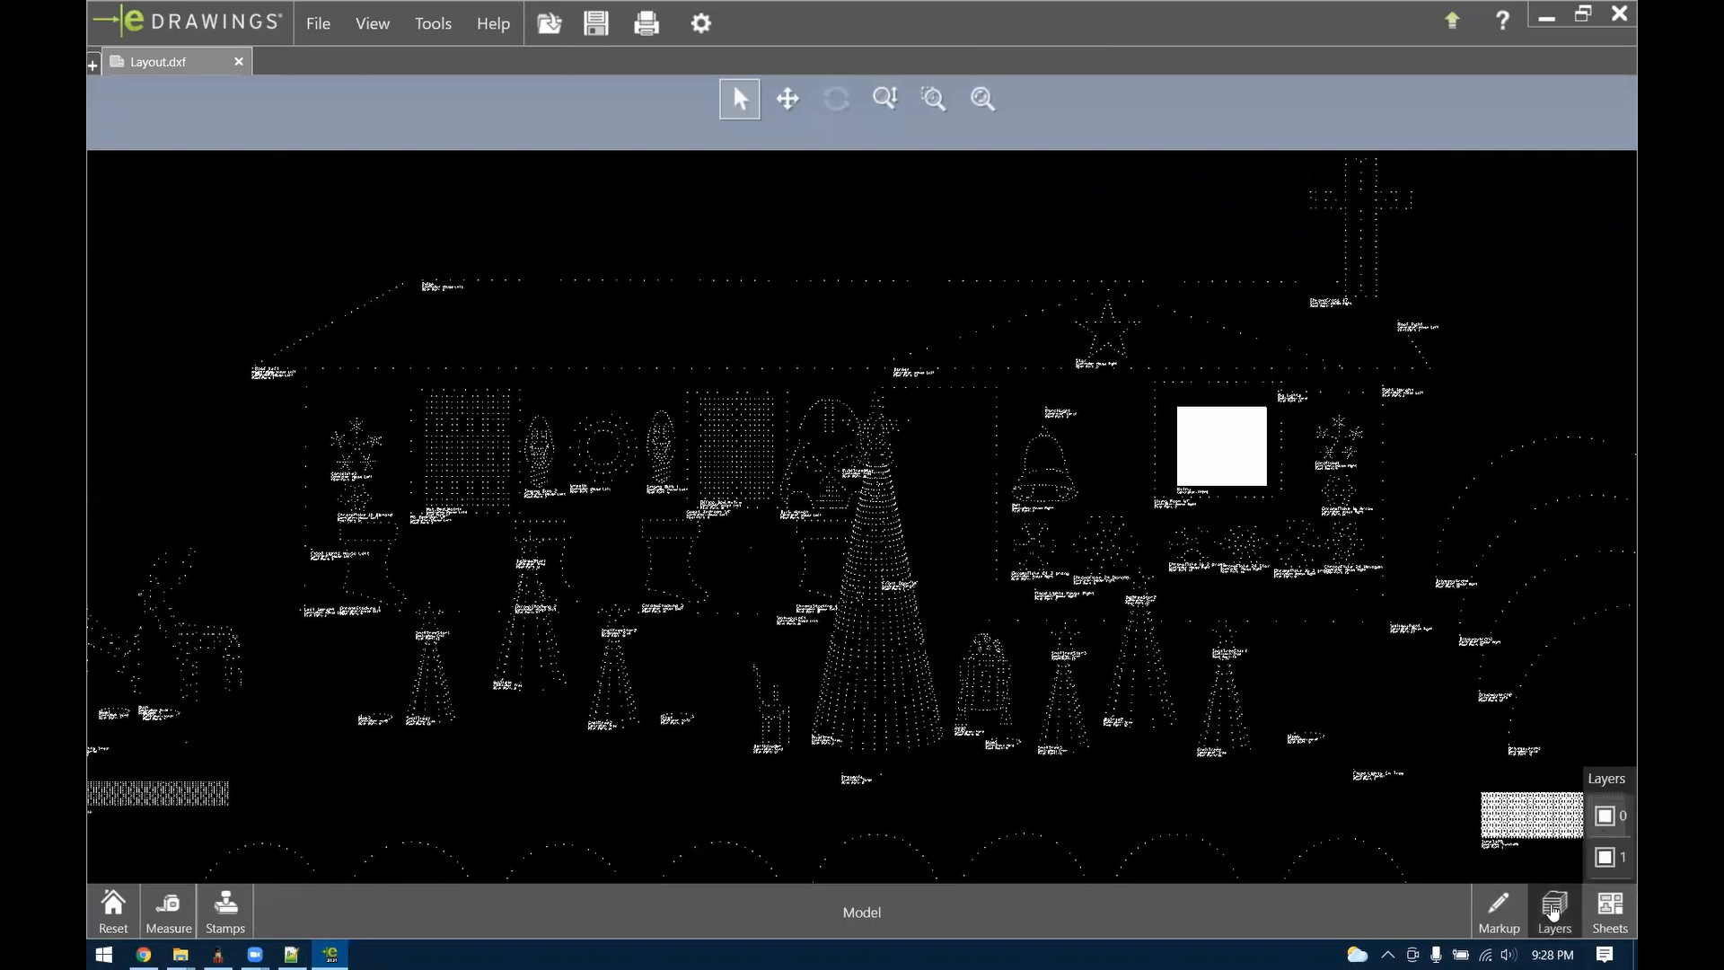
left_click(1607, 860)
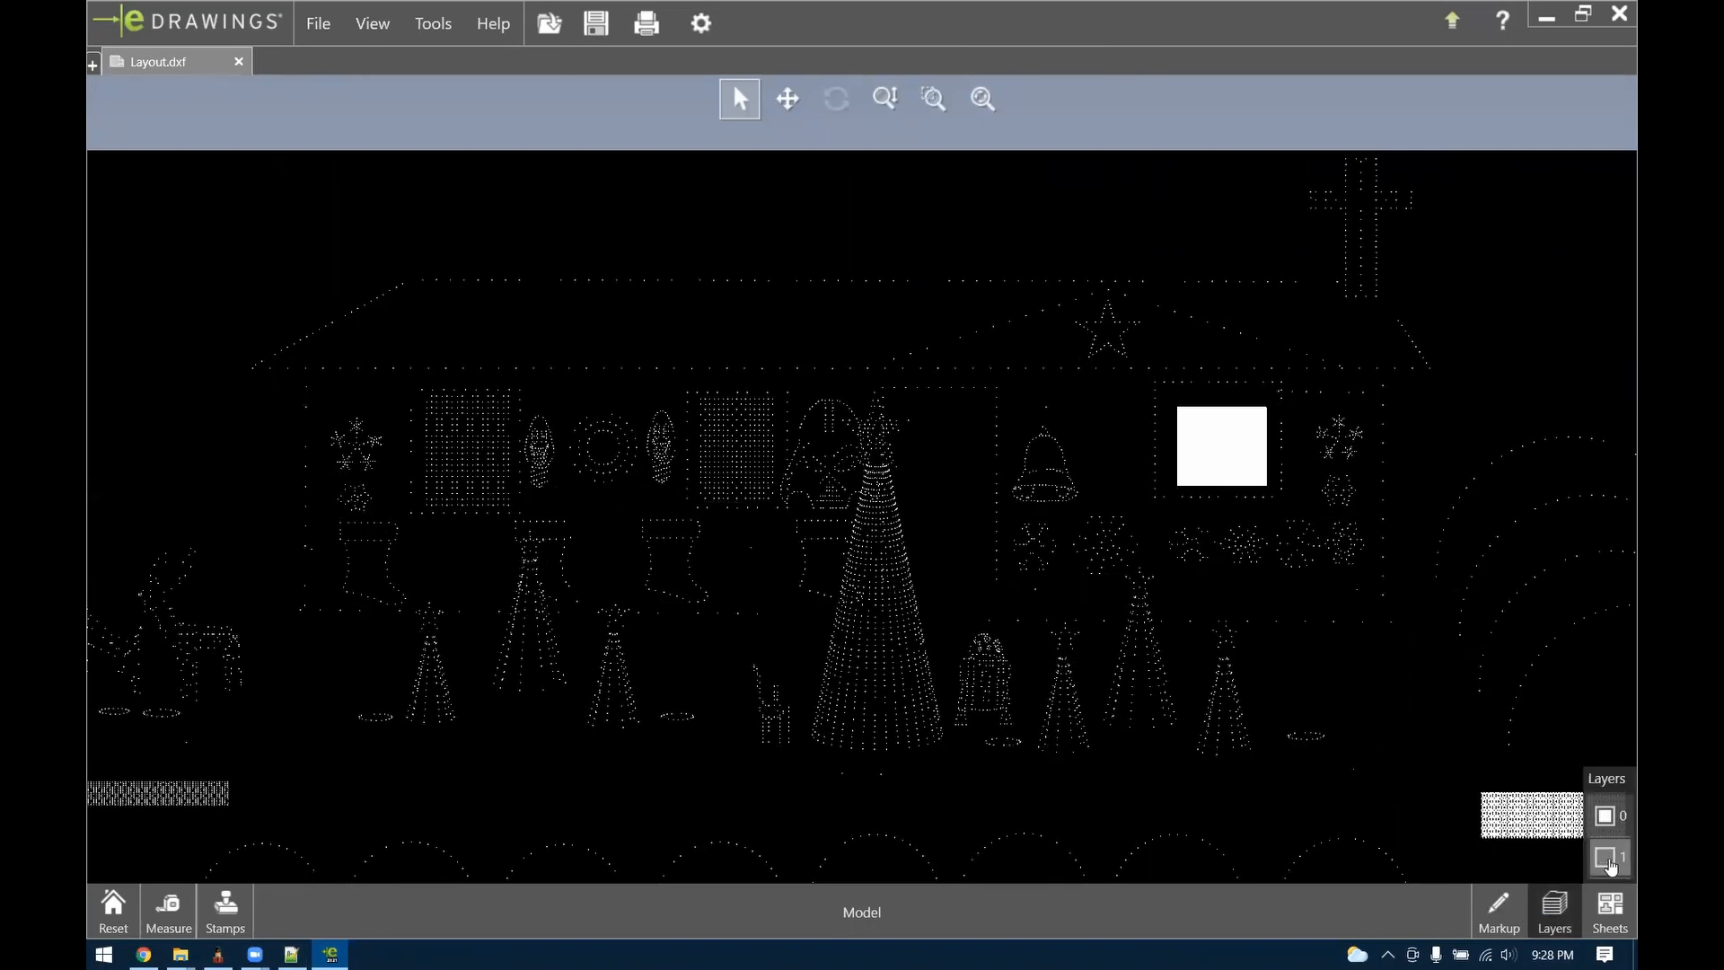
left_click(1607, 858)
left_click(1606, 816)
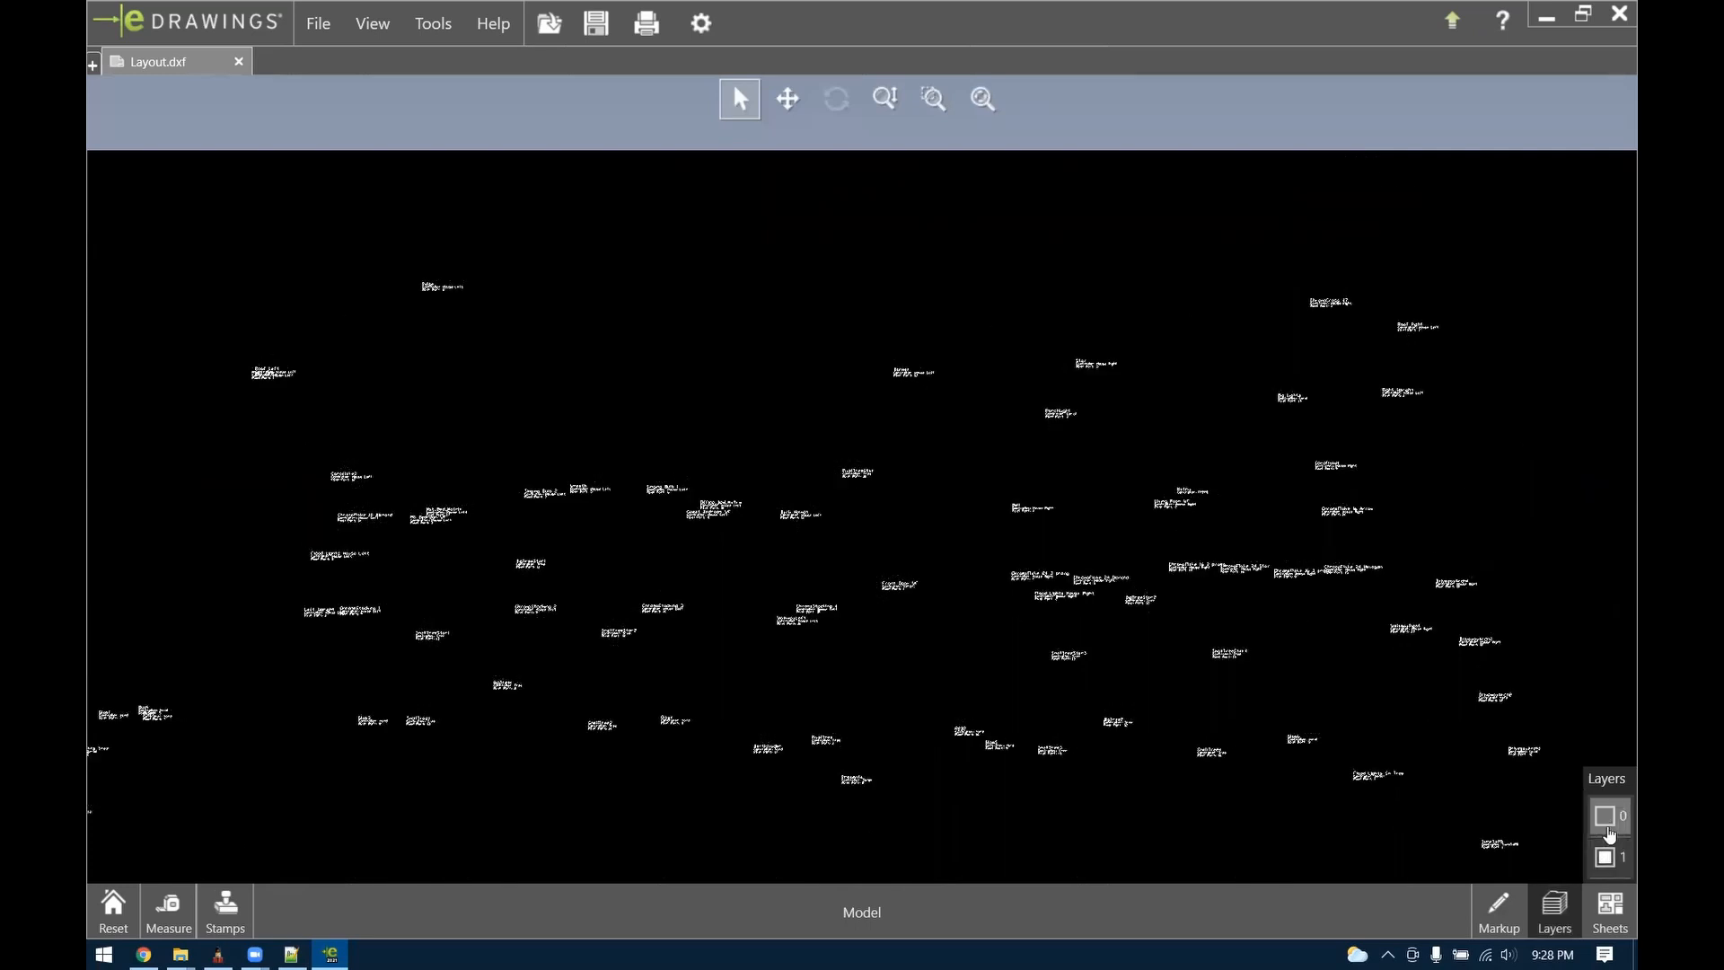
left_click(1606, 824)
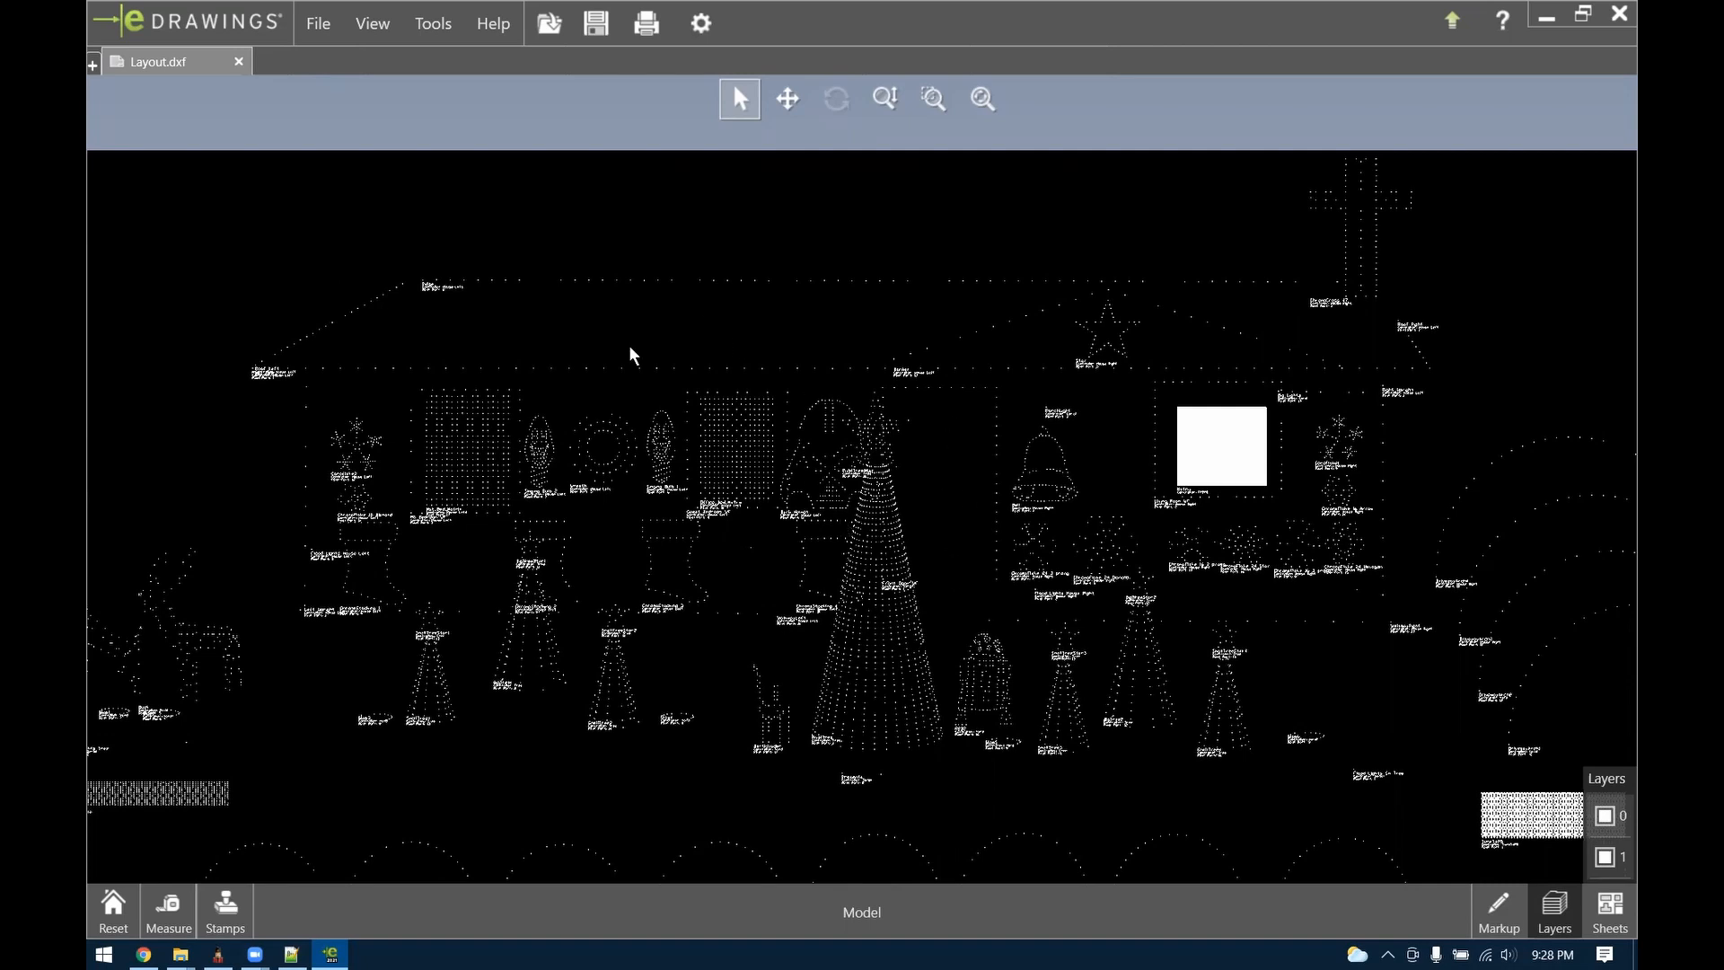
Return to the xLights layout, open the Buck model's wiring view and export it as Buck_wiring.dxf into C:\lights
left_click(1546, 18)
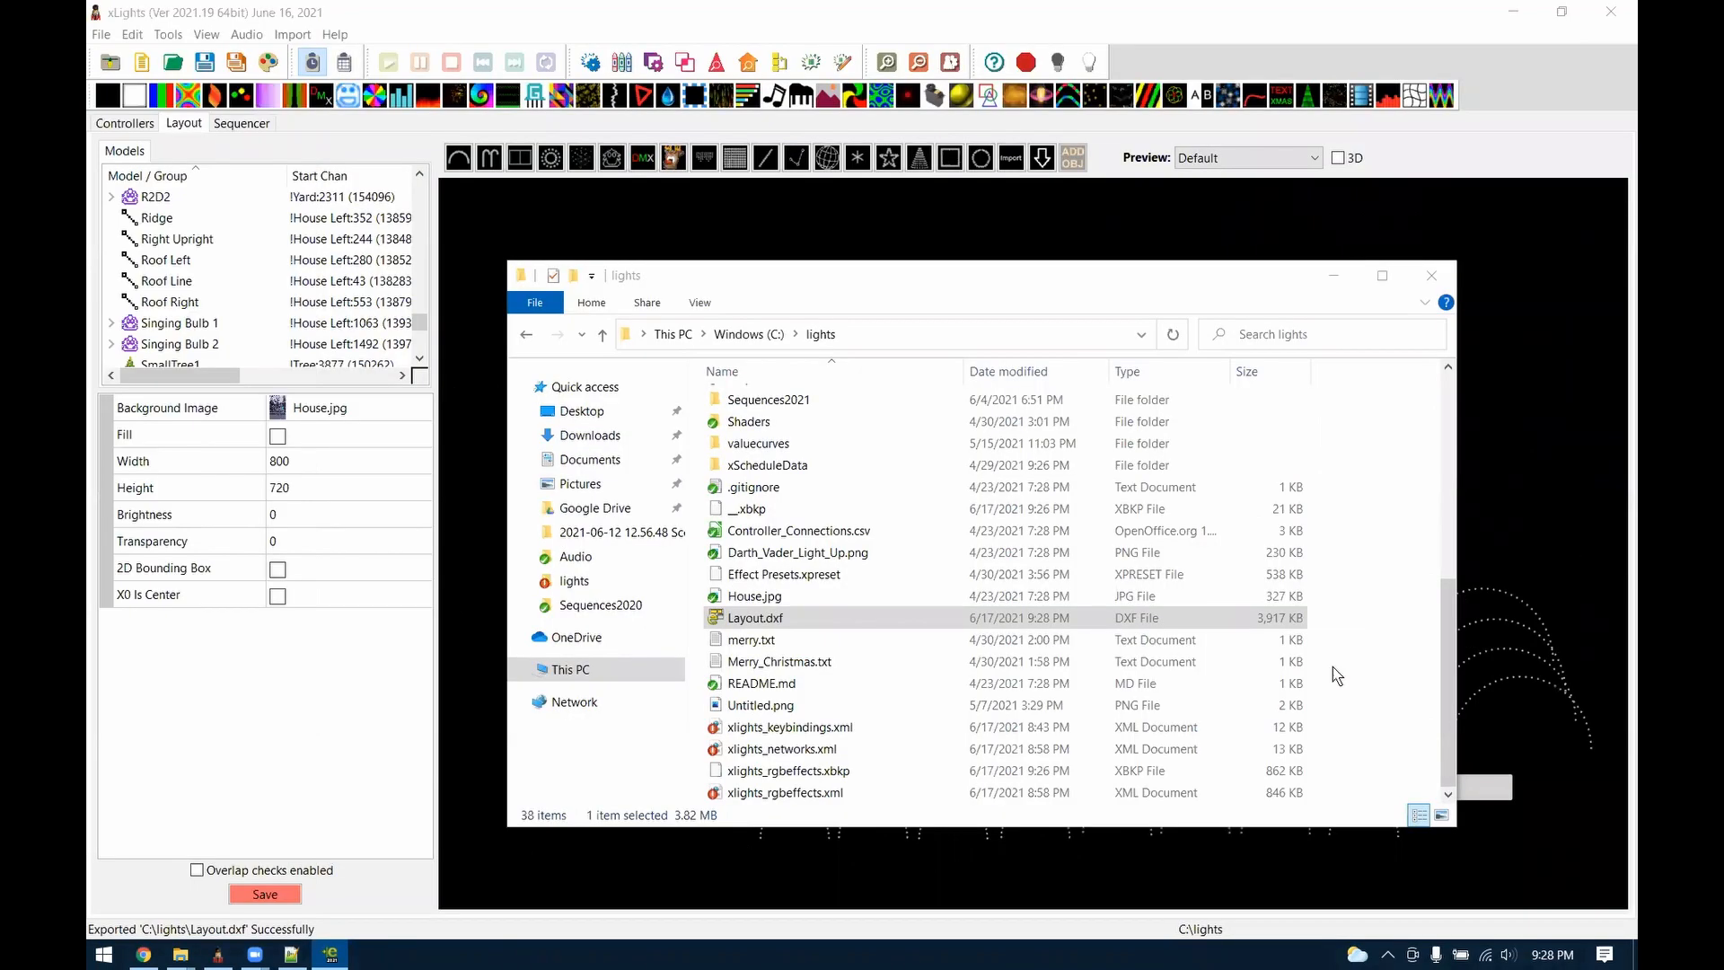
left_click(1335, 272)
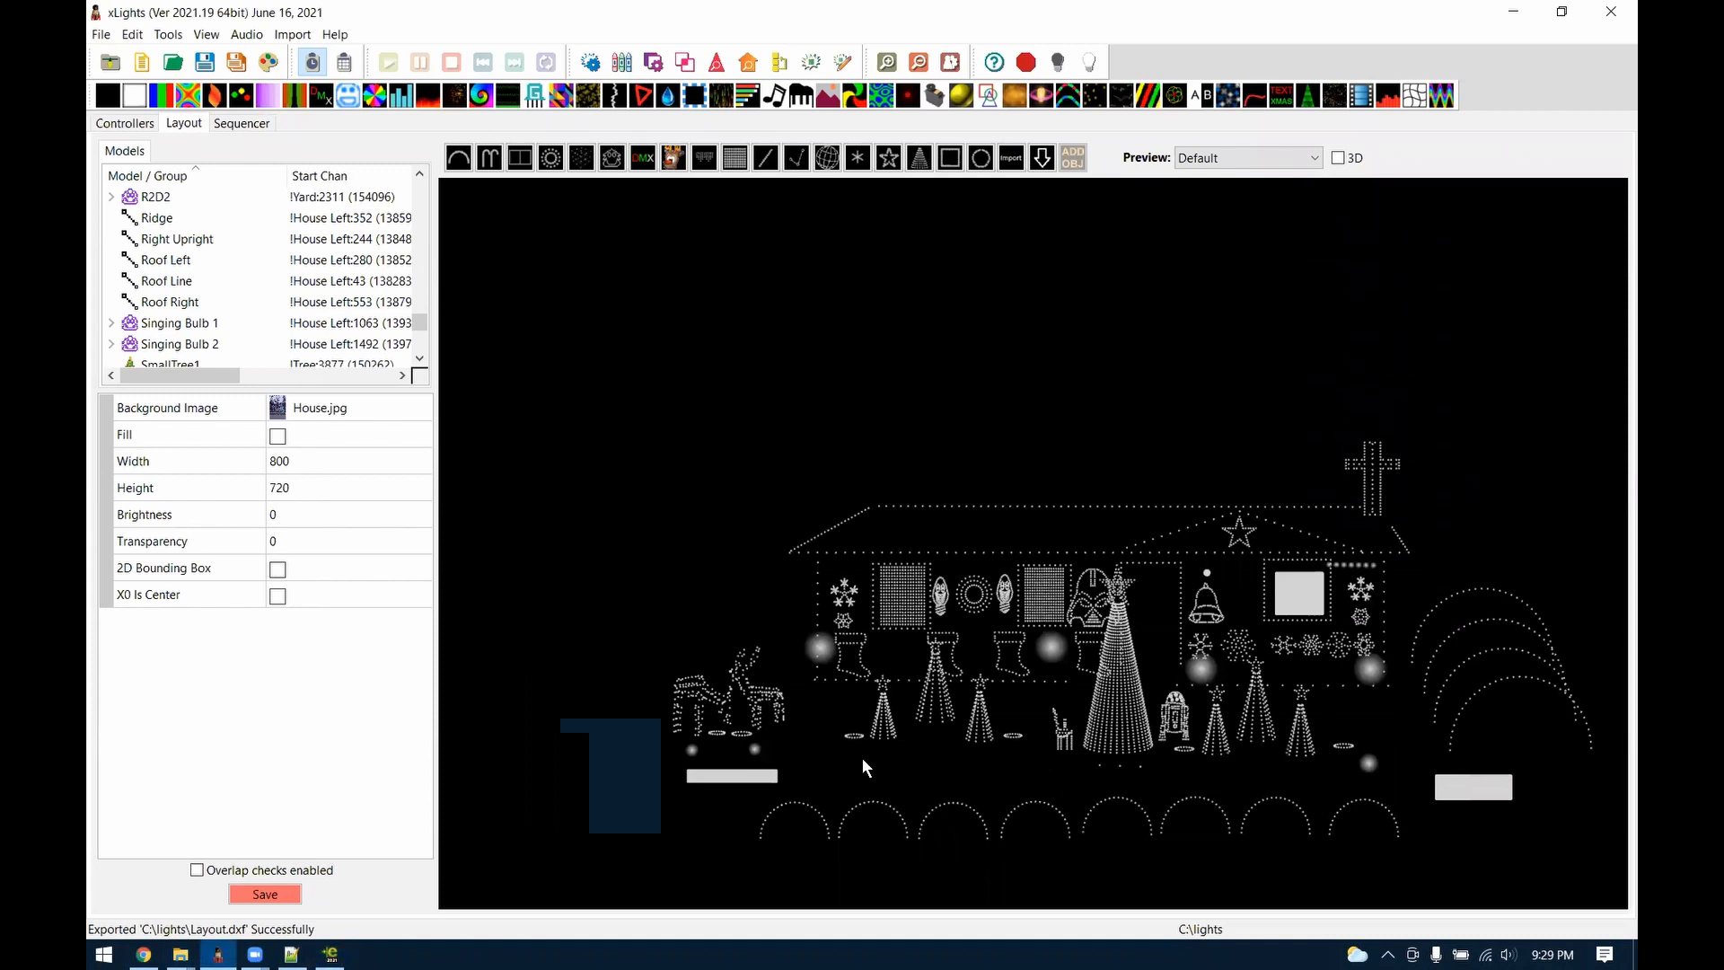
left_click(763, 701)
right_click(765, 702)
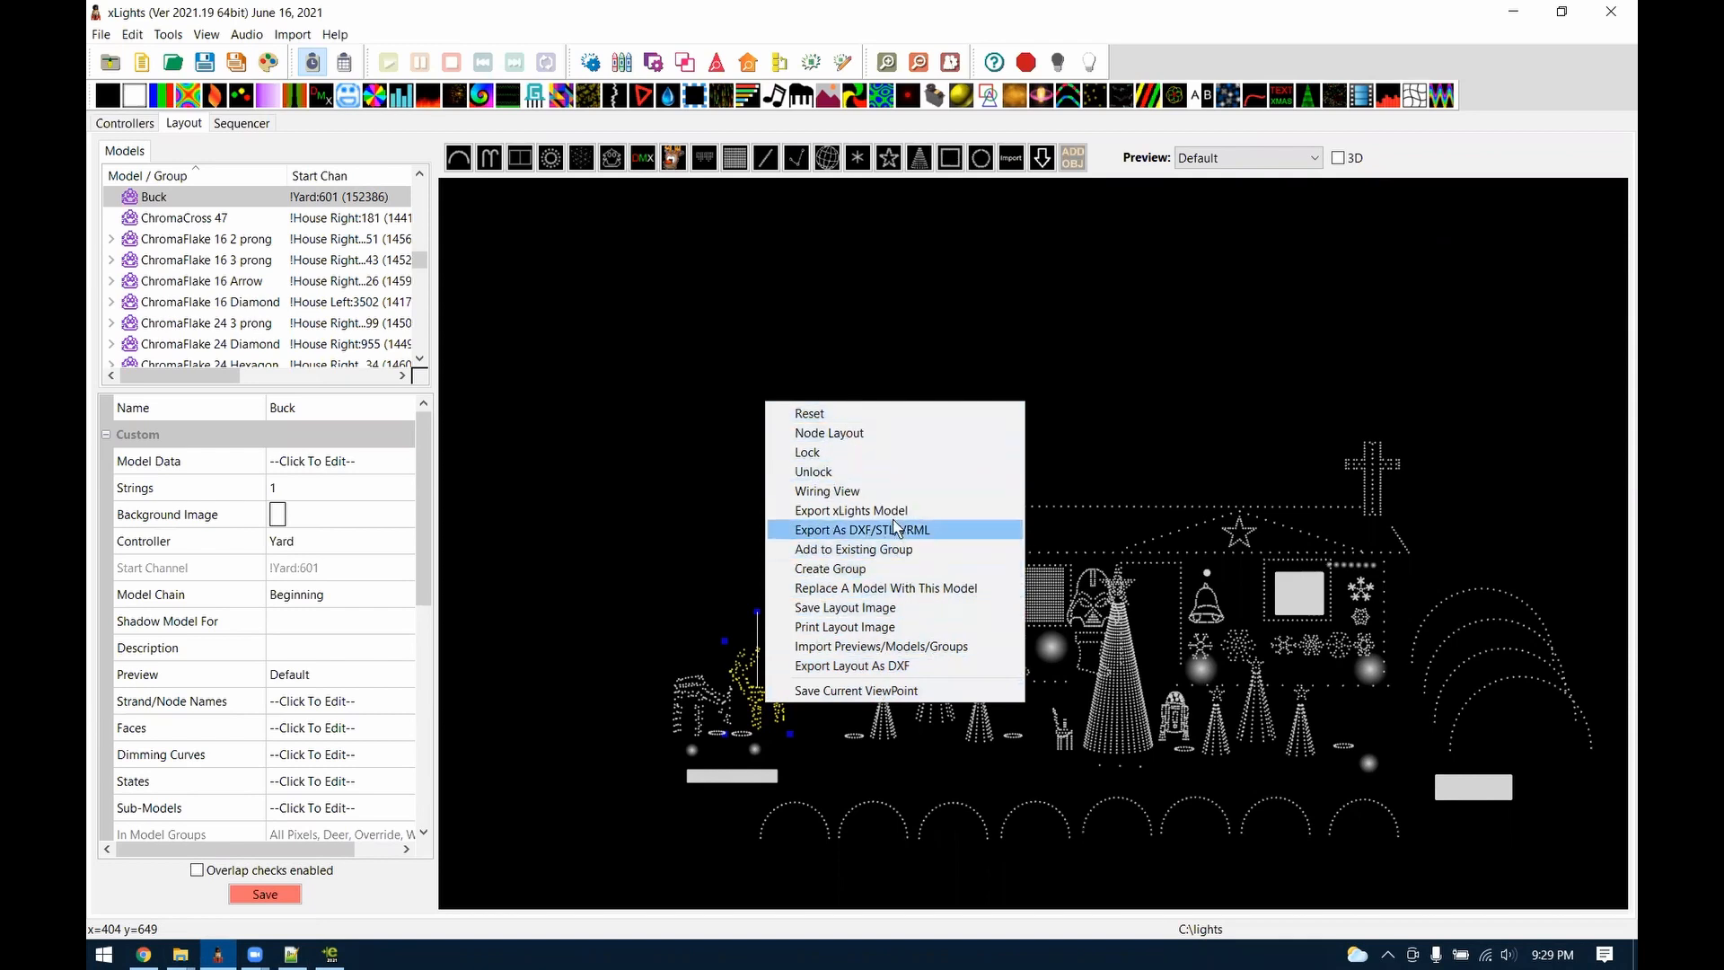
left_click(845, 494)
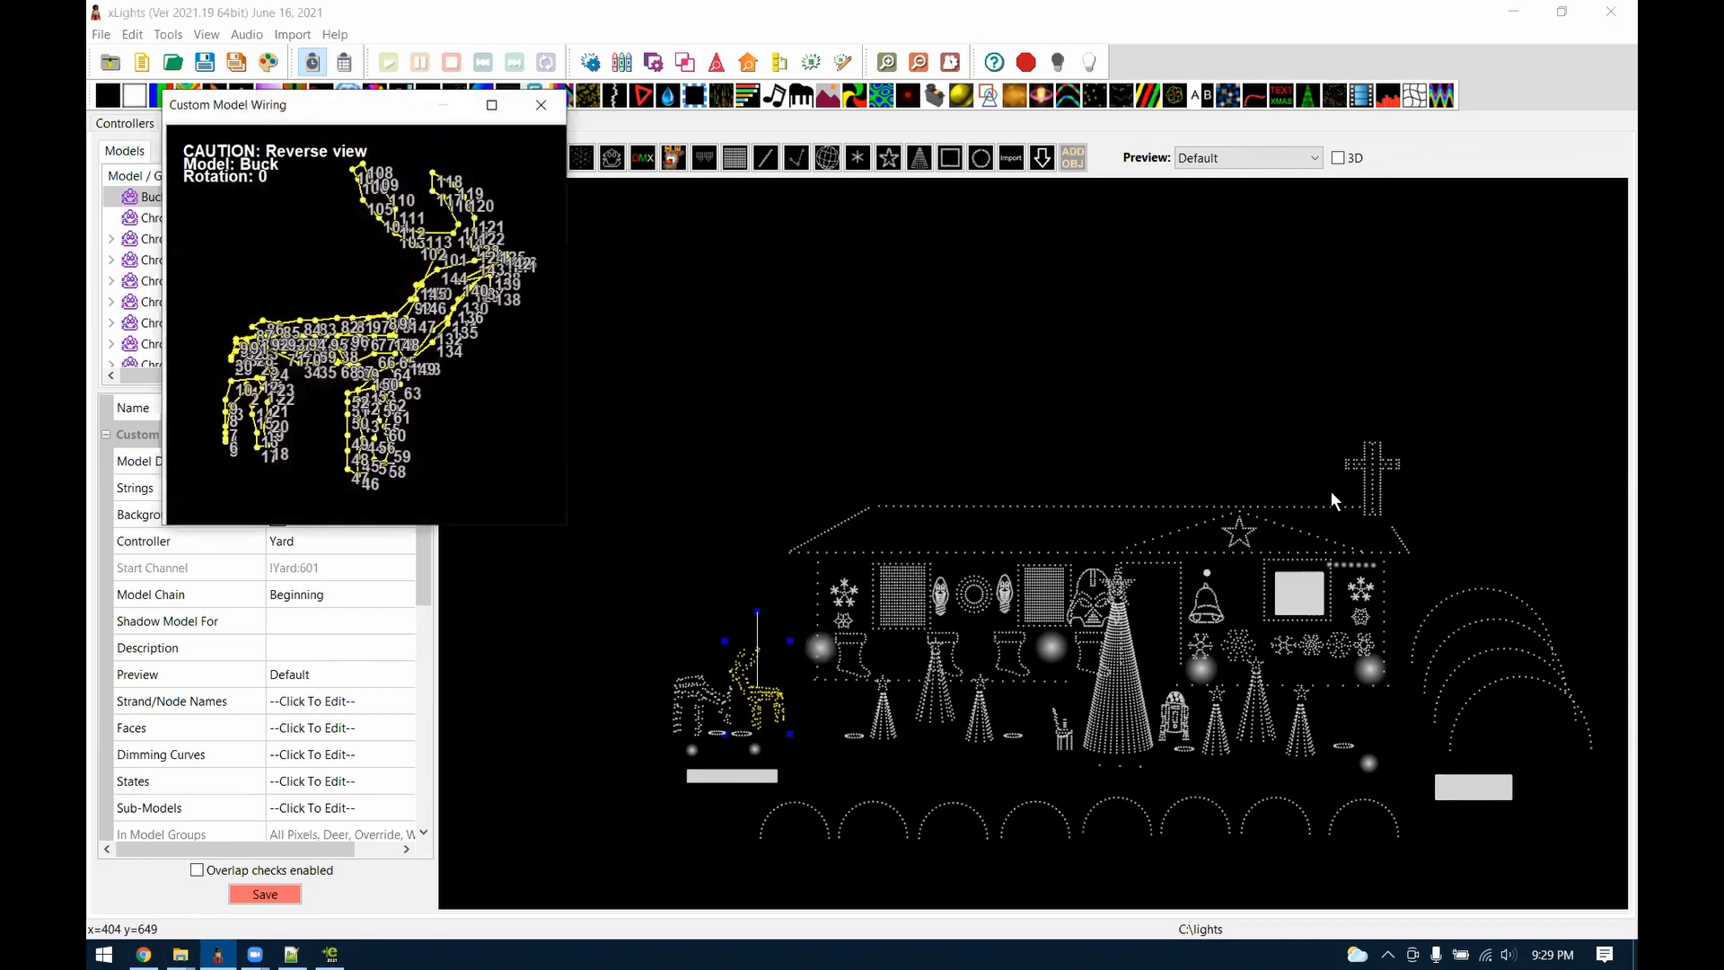
right_click(308, 283)
left_click(387, 357)
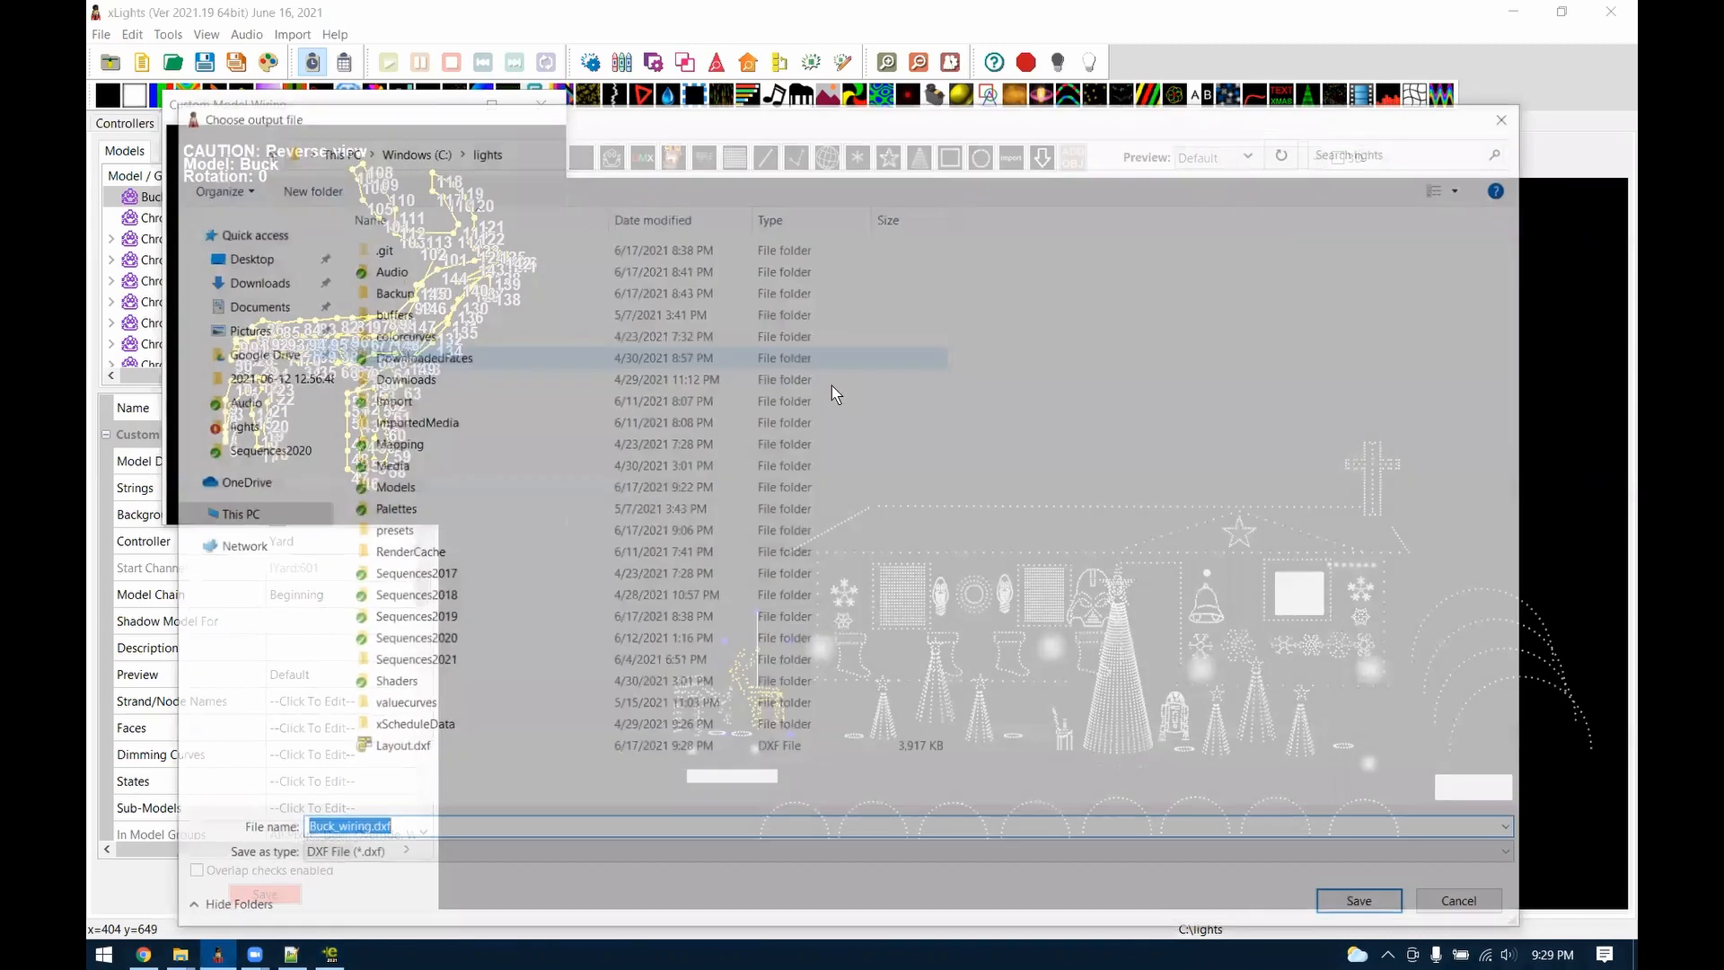
left_click(1365, 906)
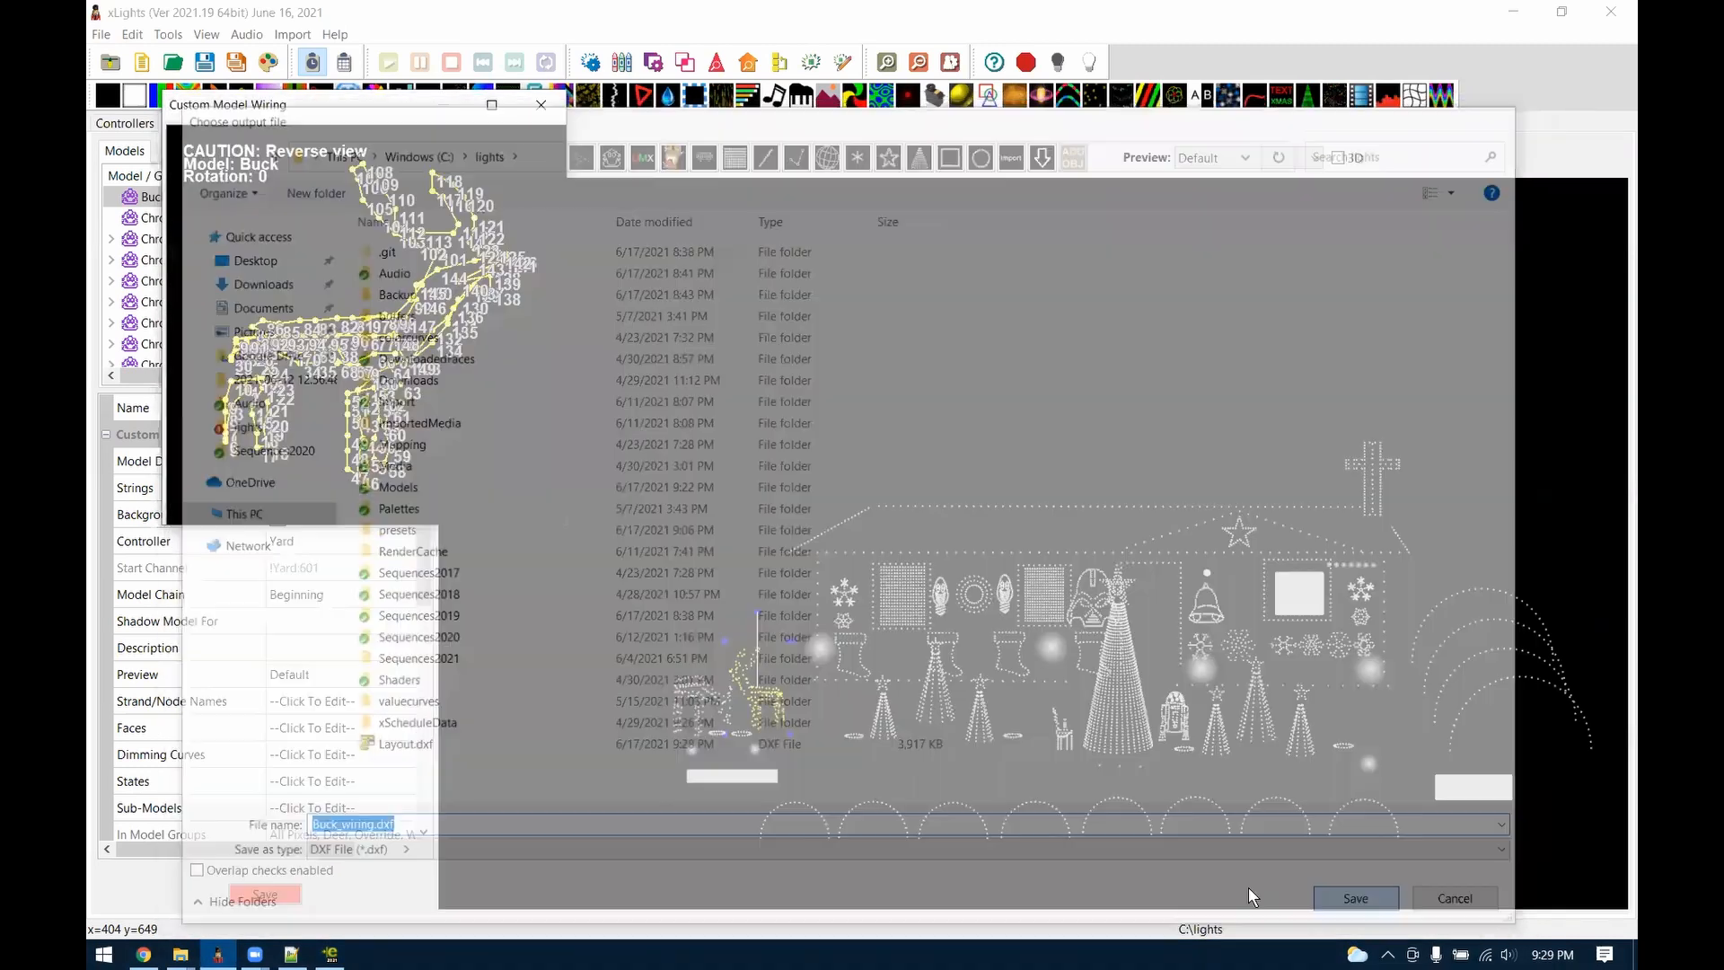
Open Buck_wiring.dxf from the lights folder in eDrawings and examine the heading, node numbers and wiring lines
mouse_move(193, 954)
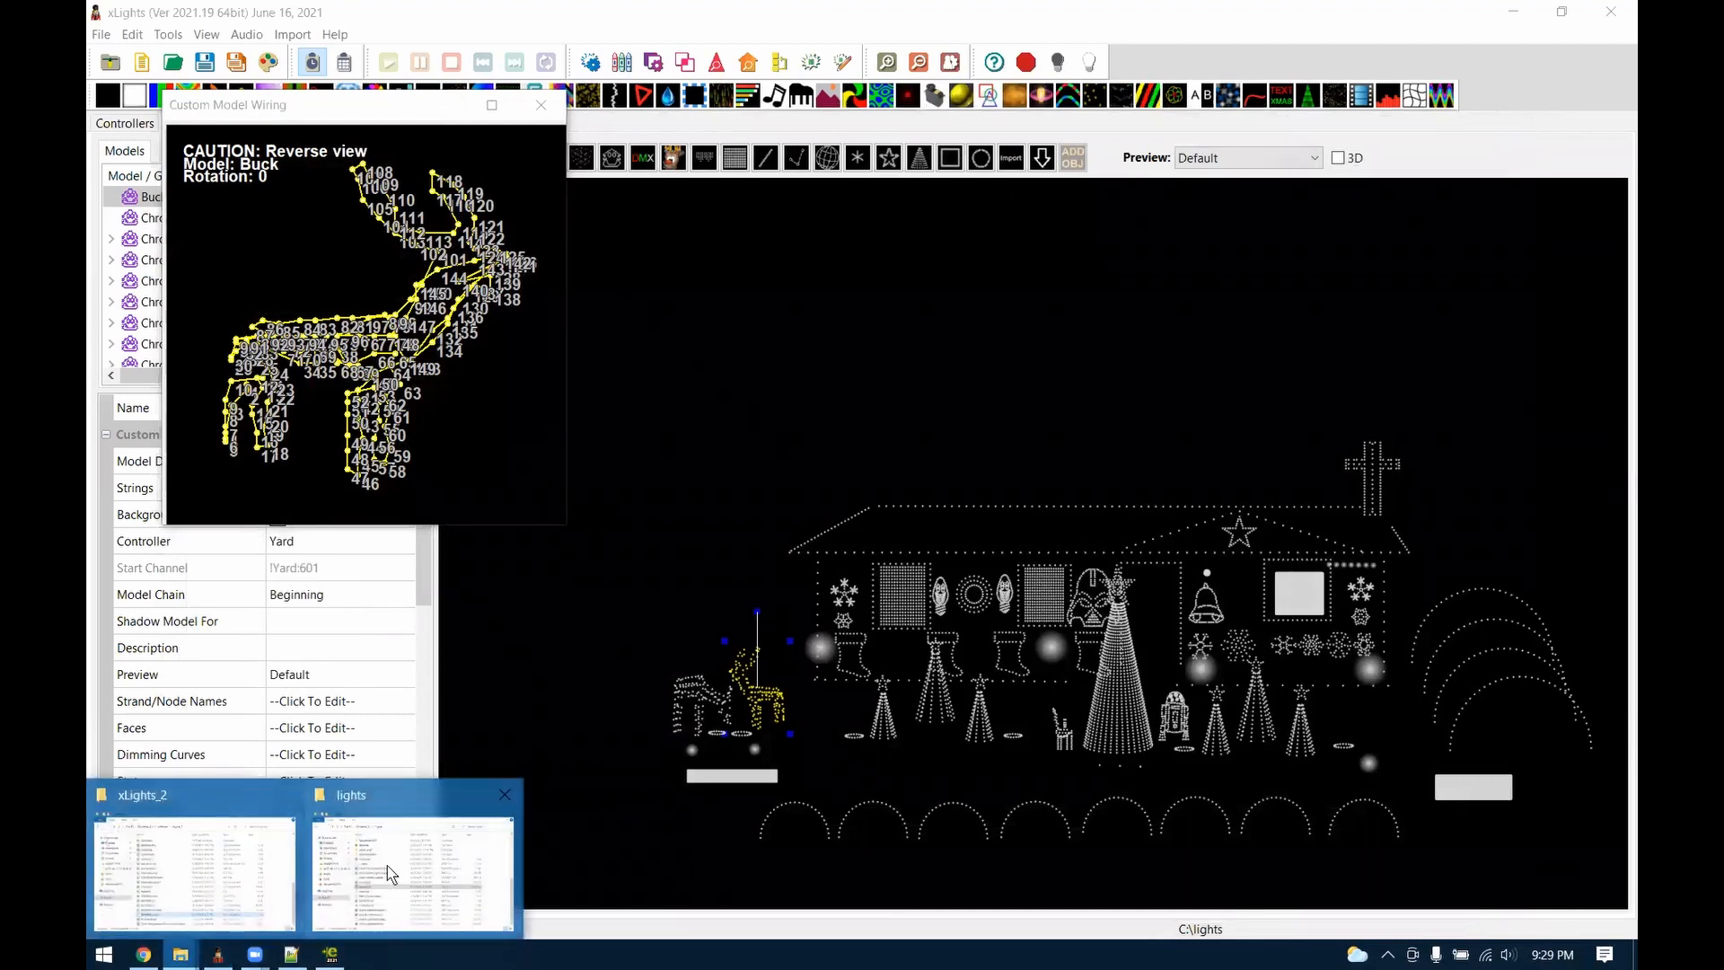
left_click(338, 877)
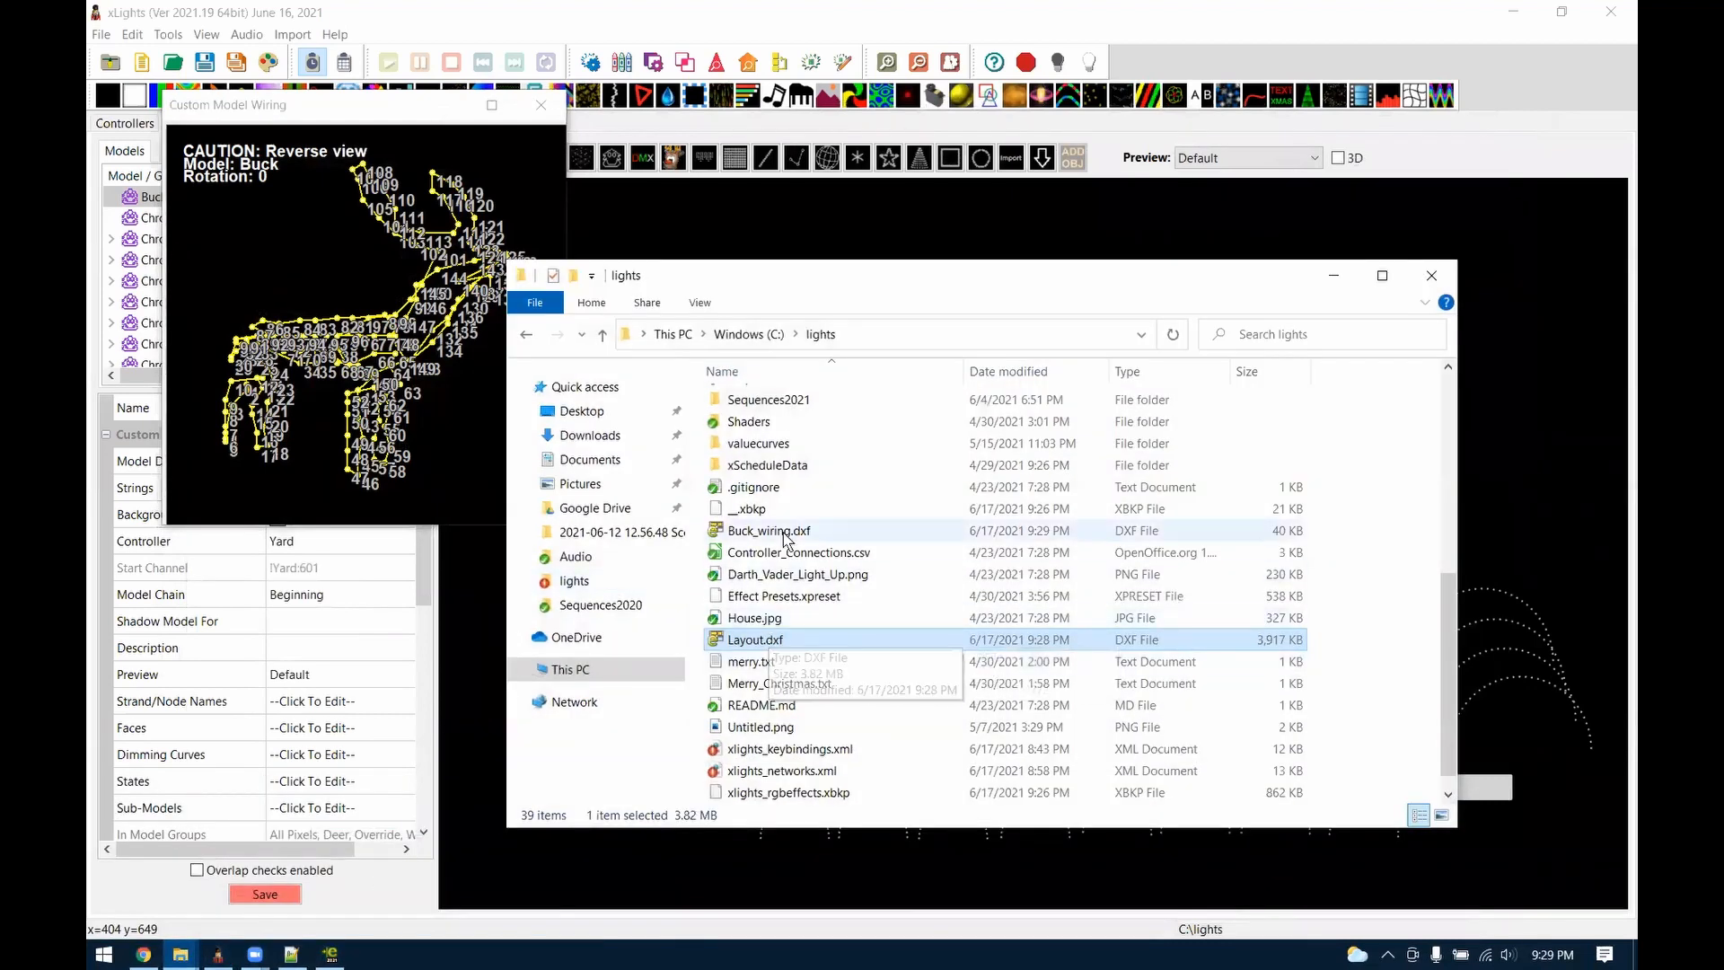
double_click(1217, 528)
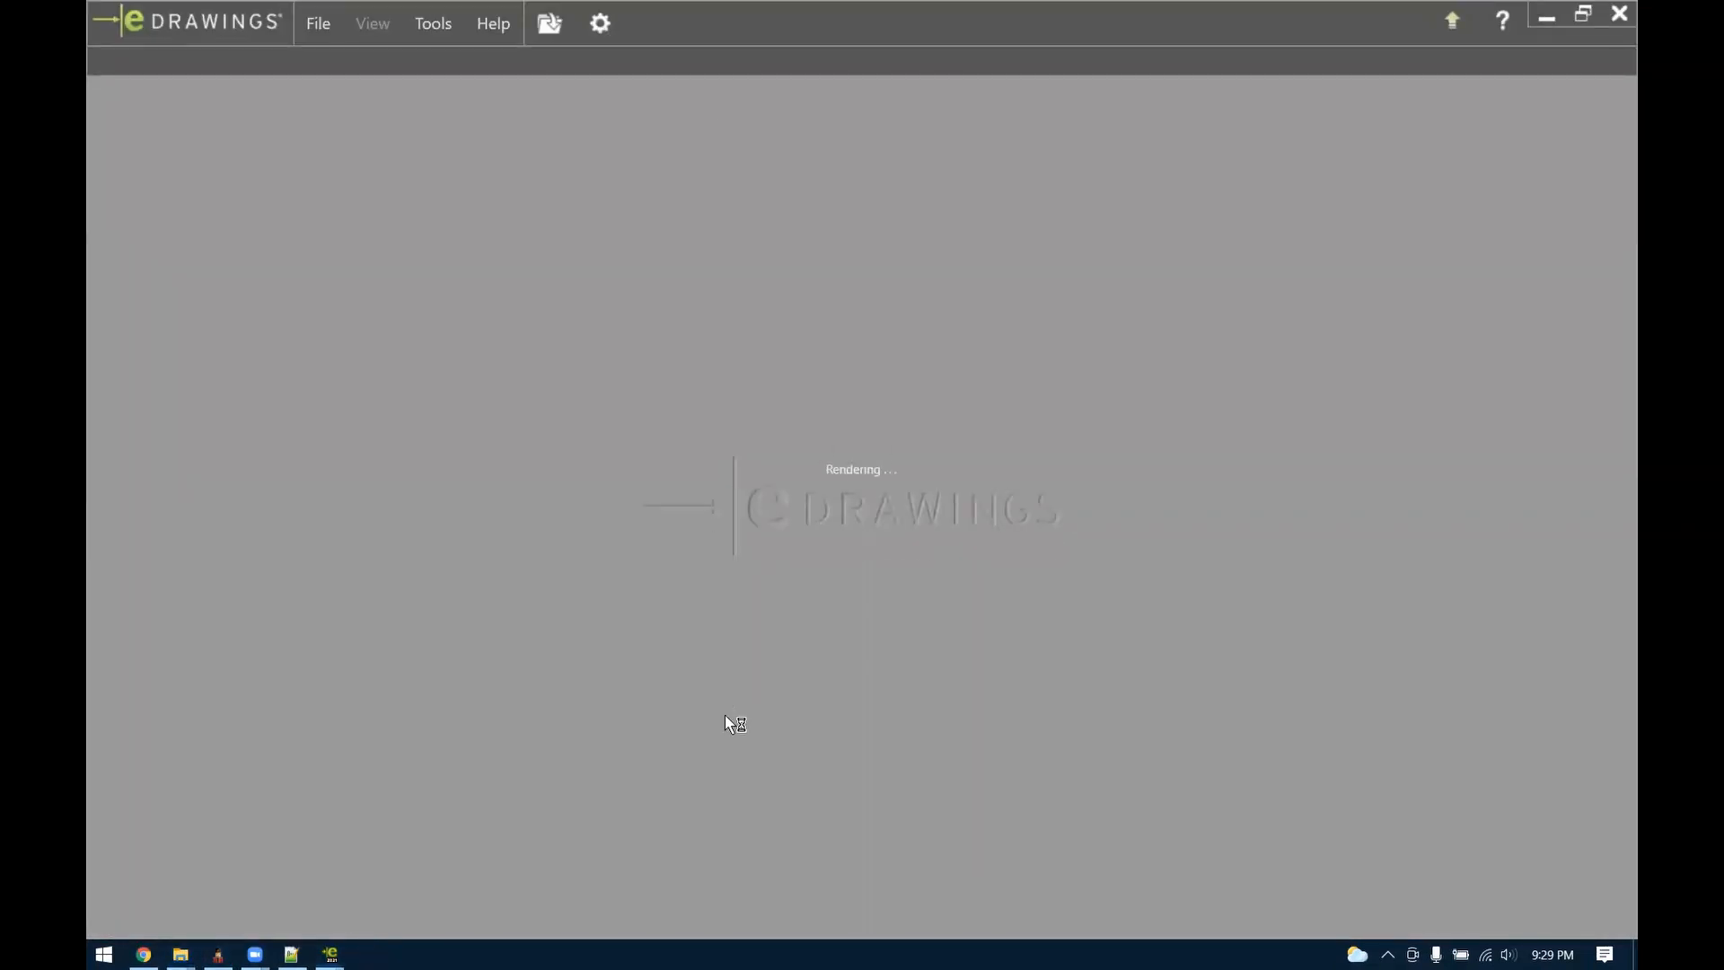
scroll(577, 343, "up", 5)
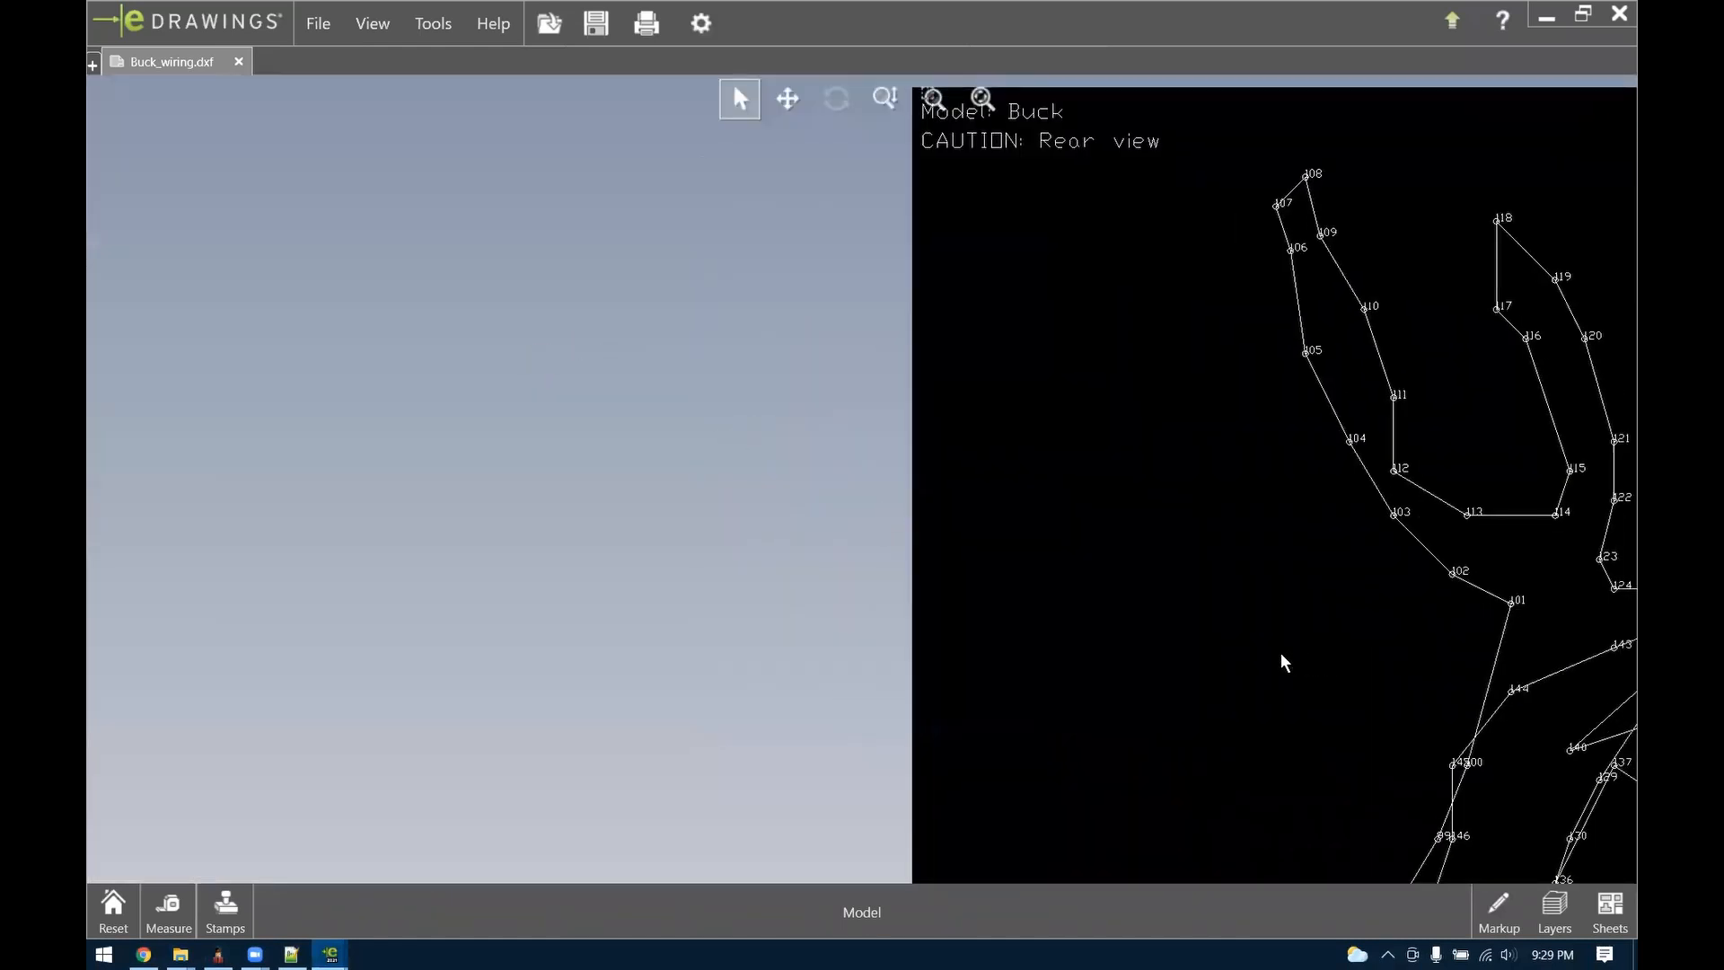
scroll(1248, 449, "up", 4)
scroll(1193, 460, "down", 6)
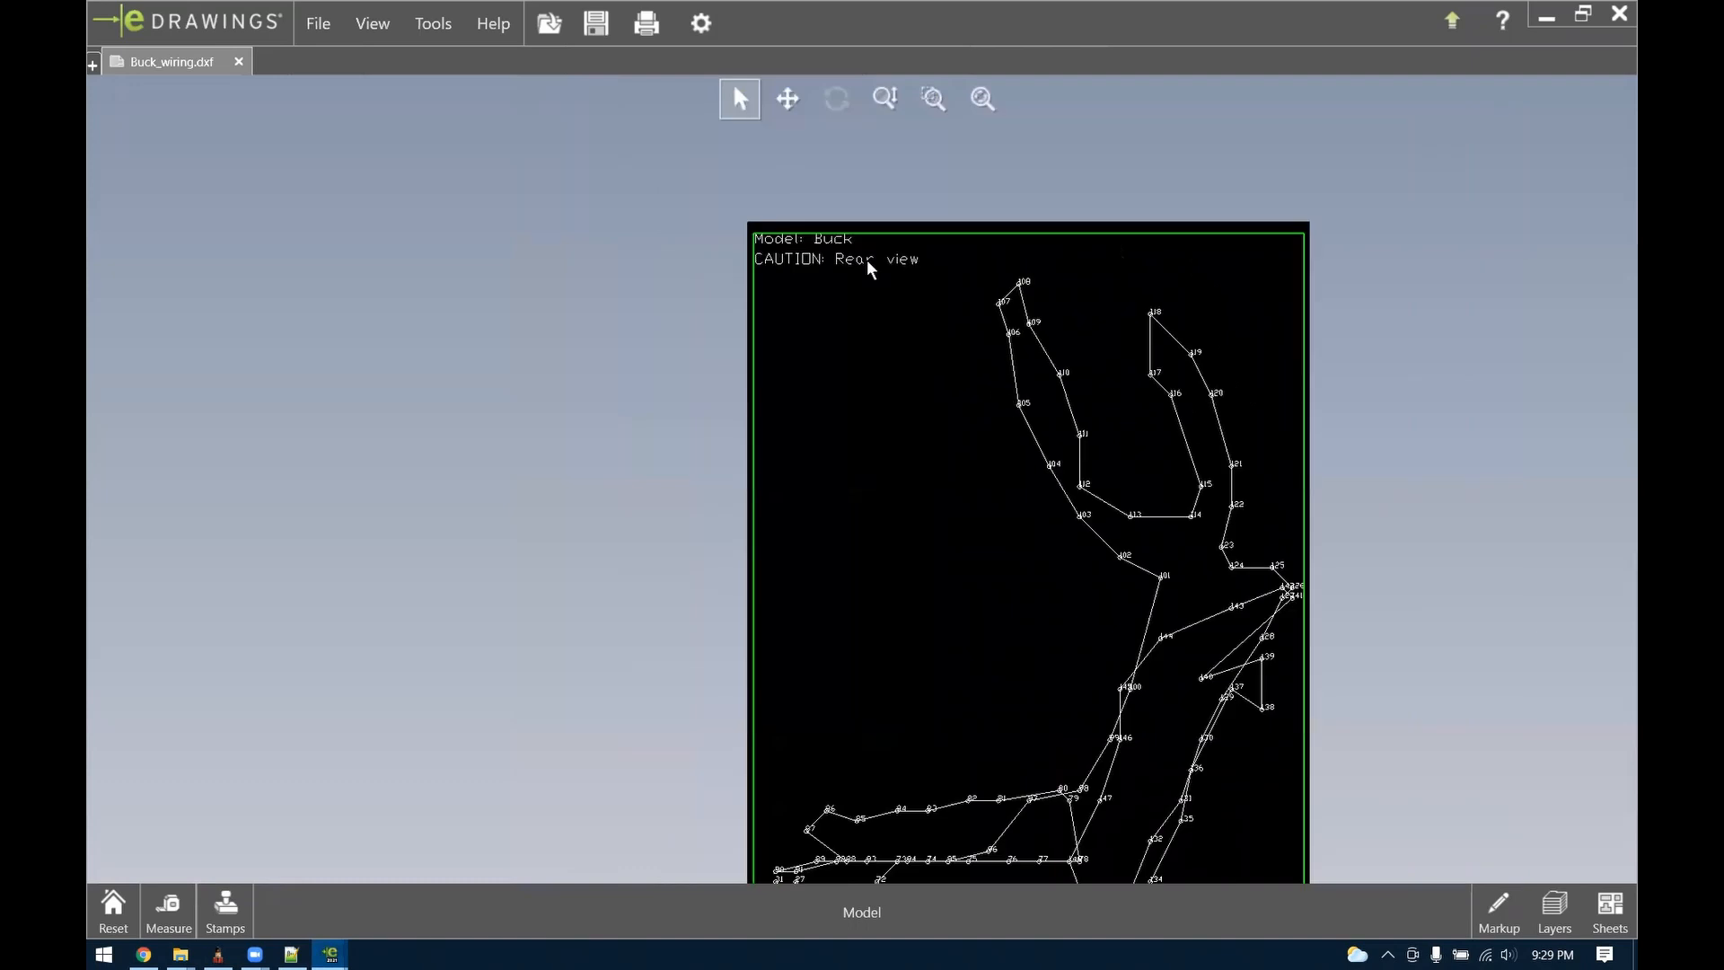
scroll(897, 292, "up", 3)
scroll(1167, 772, "down", 5)
scroll(1048, 833, "up", 6)
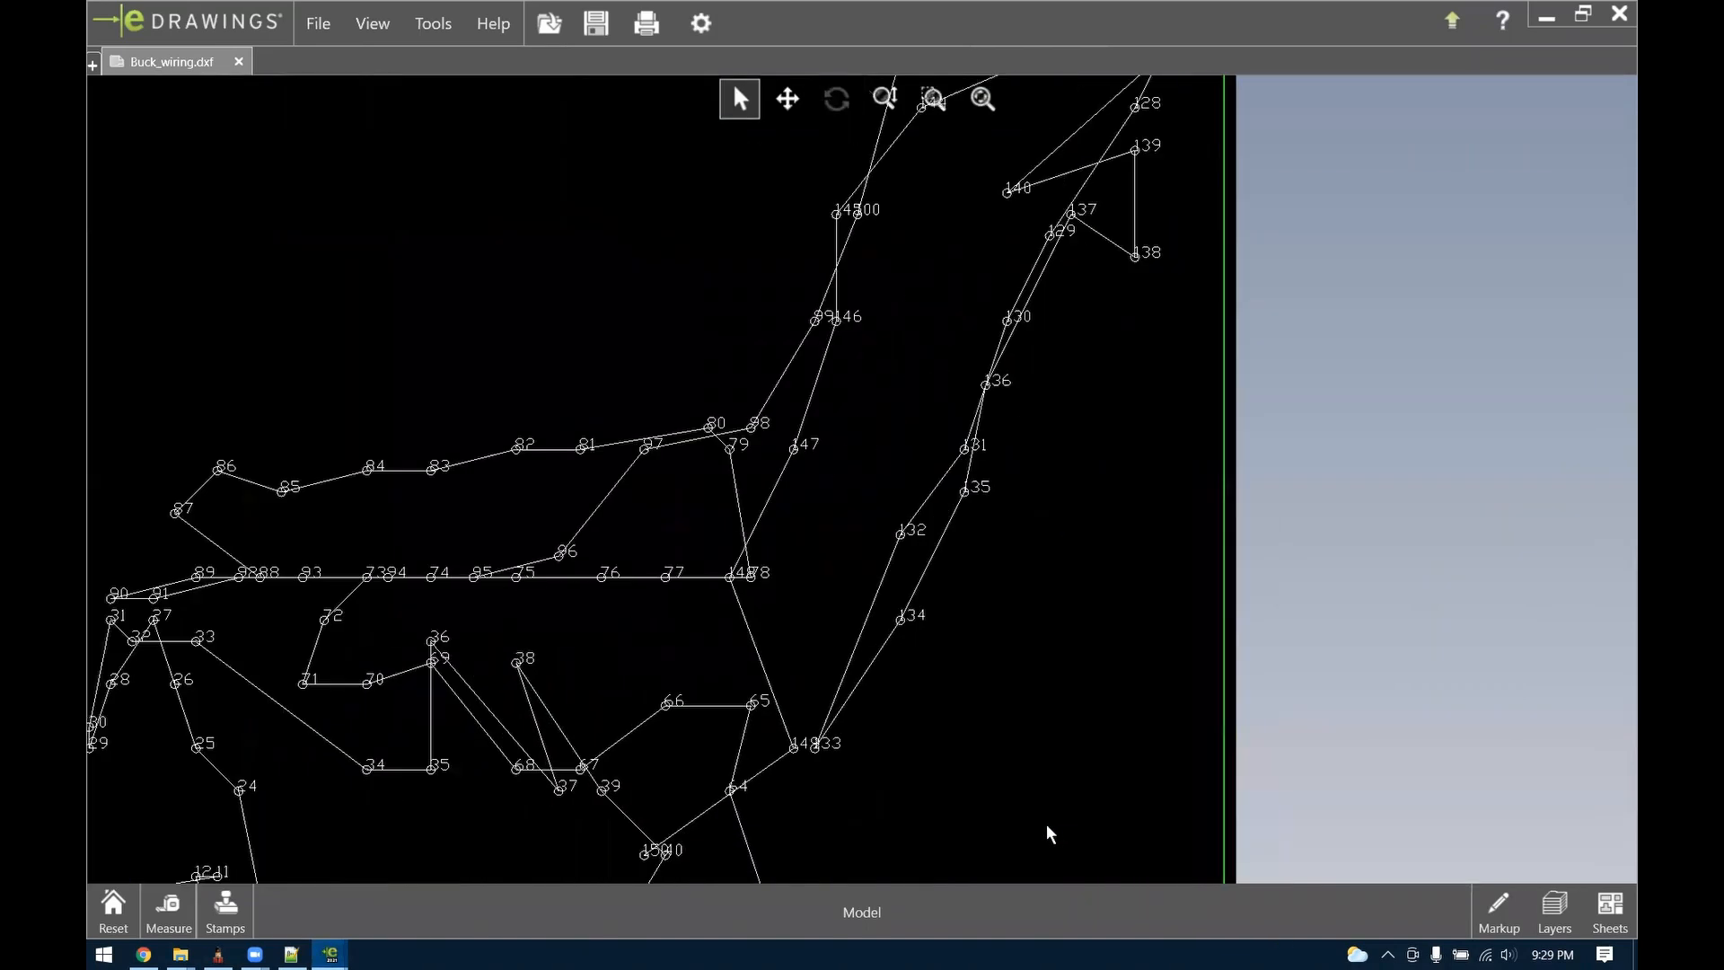
scroll(455, 550, "down", 5)
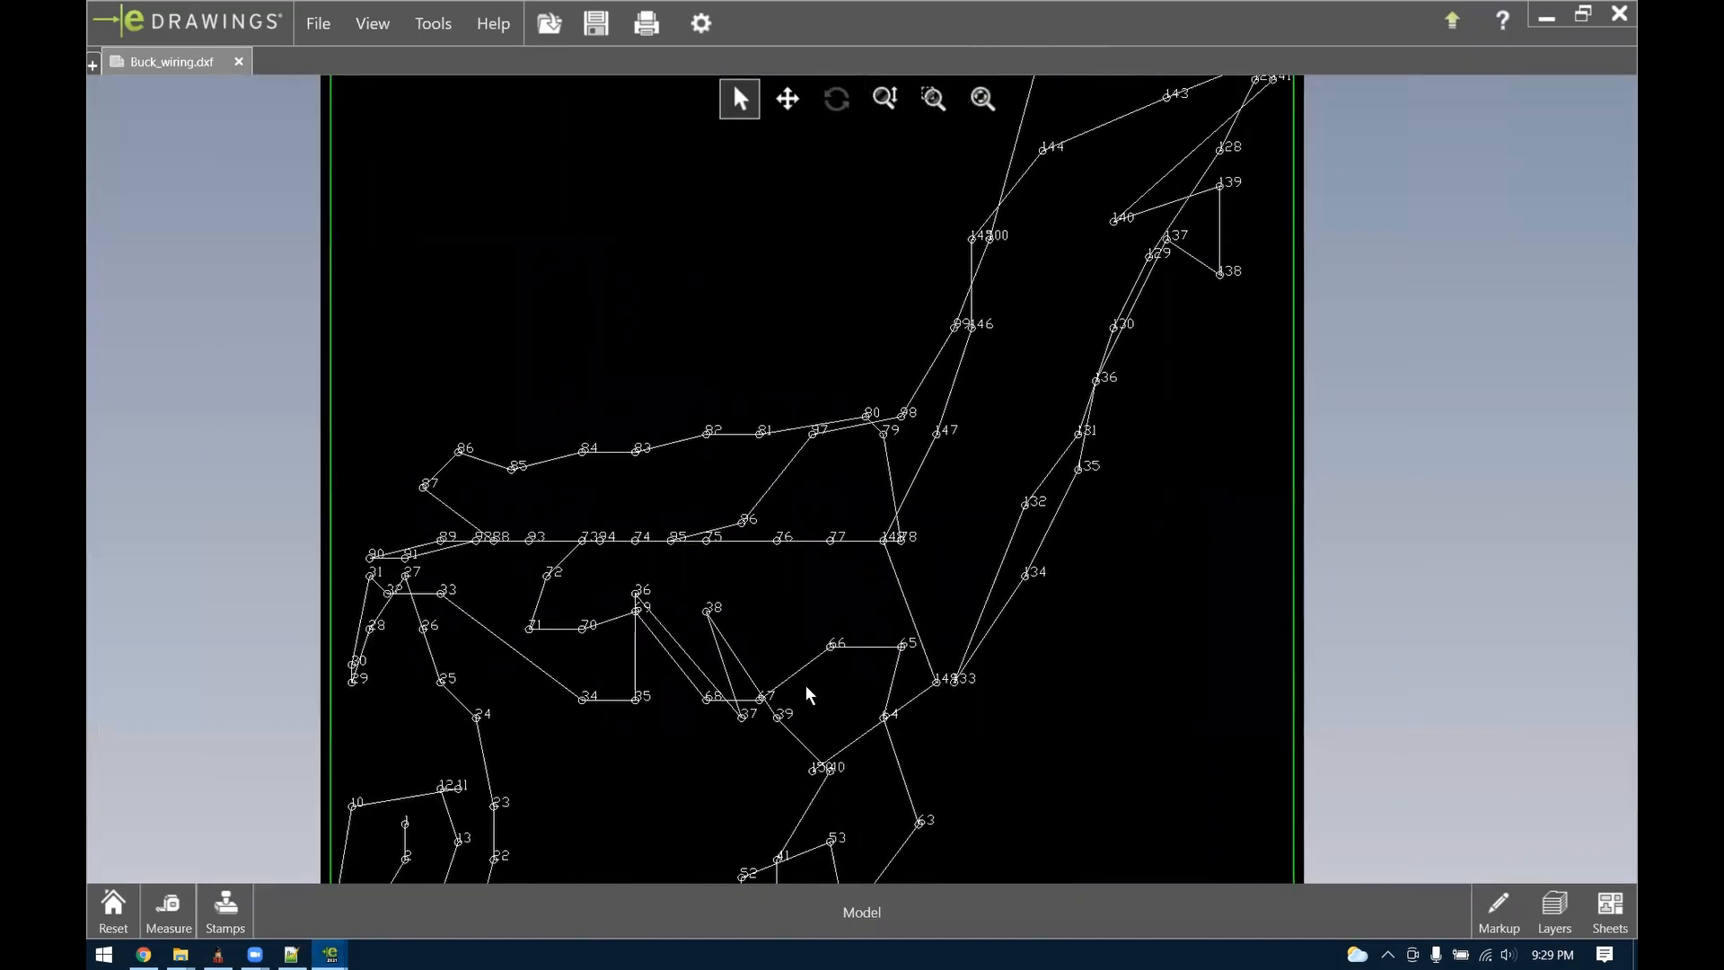
Toggle layers 2 and 1 of the wiring drawing off and on, and hide layer 0 to inspect the numbered wiring without it
left_click(1554, 908)
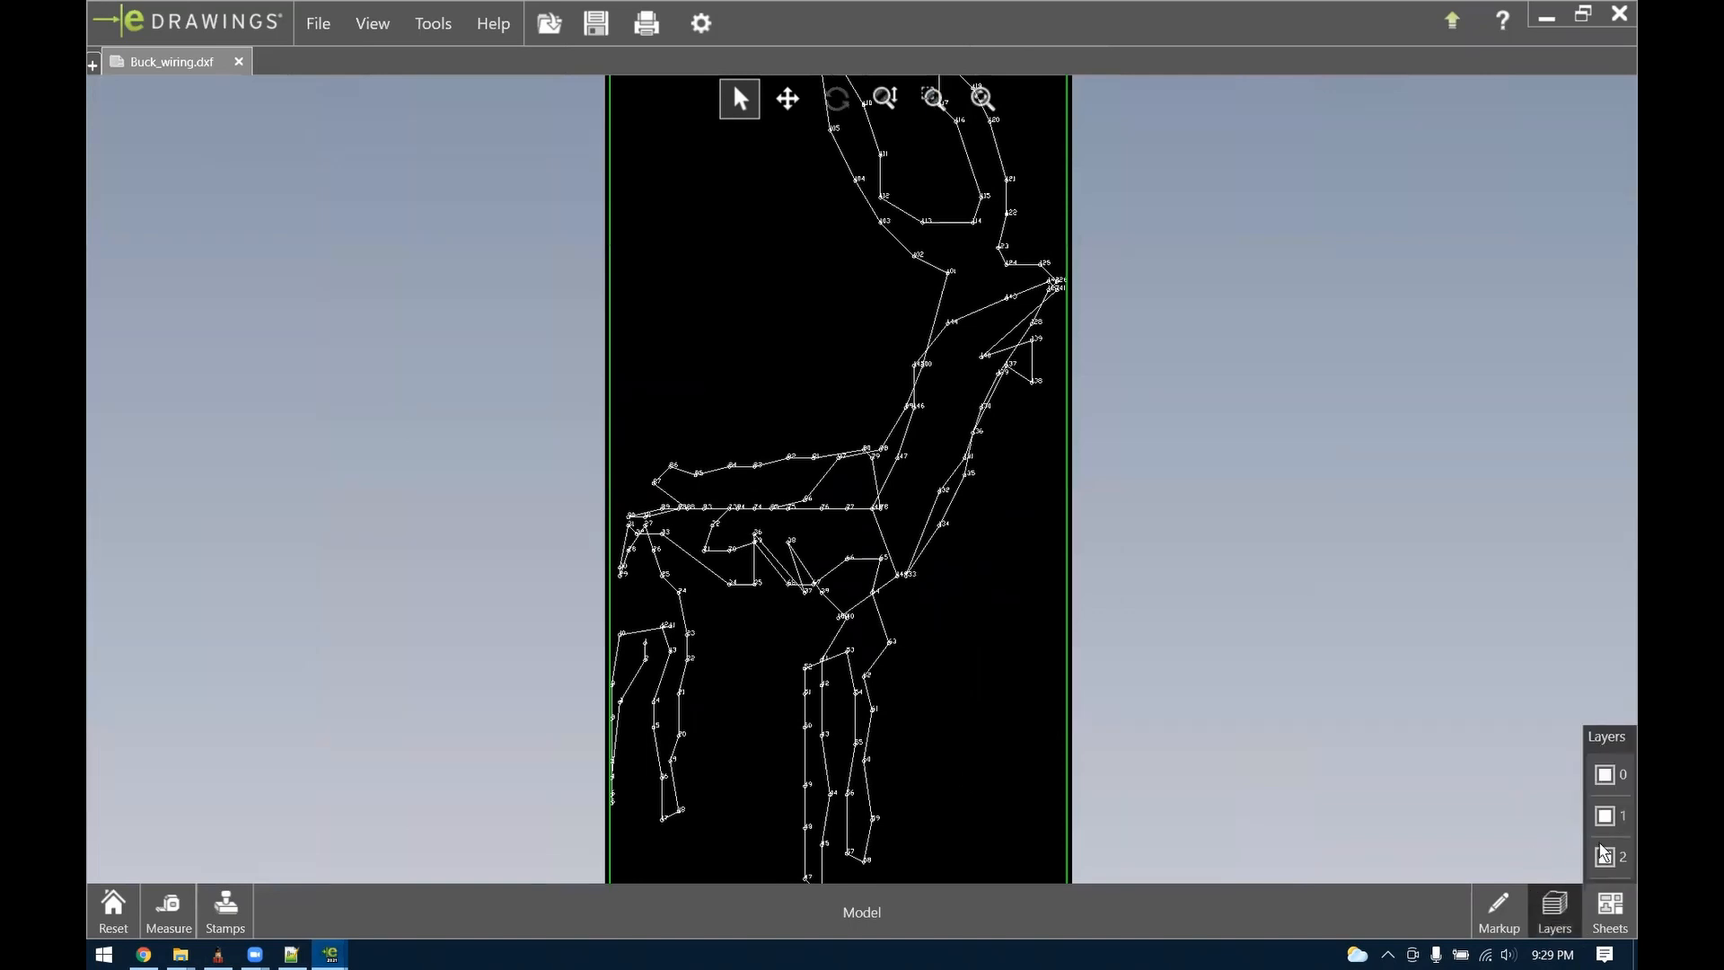
left_click(1606, 858)
left_click(1607, 860)
left_click(1606, 817)
left_click(1606, 817)
left_click(1606, 777)
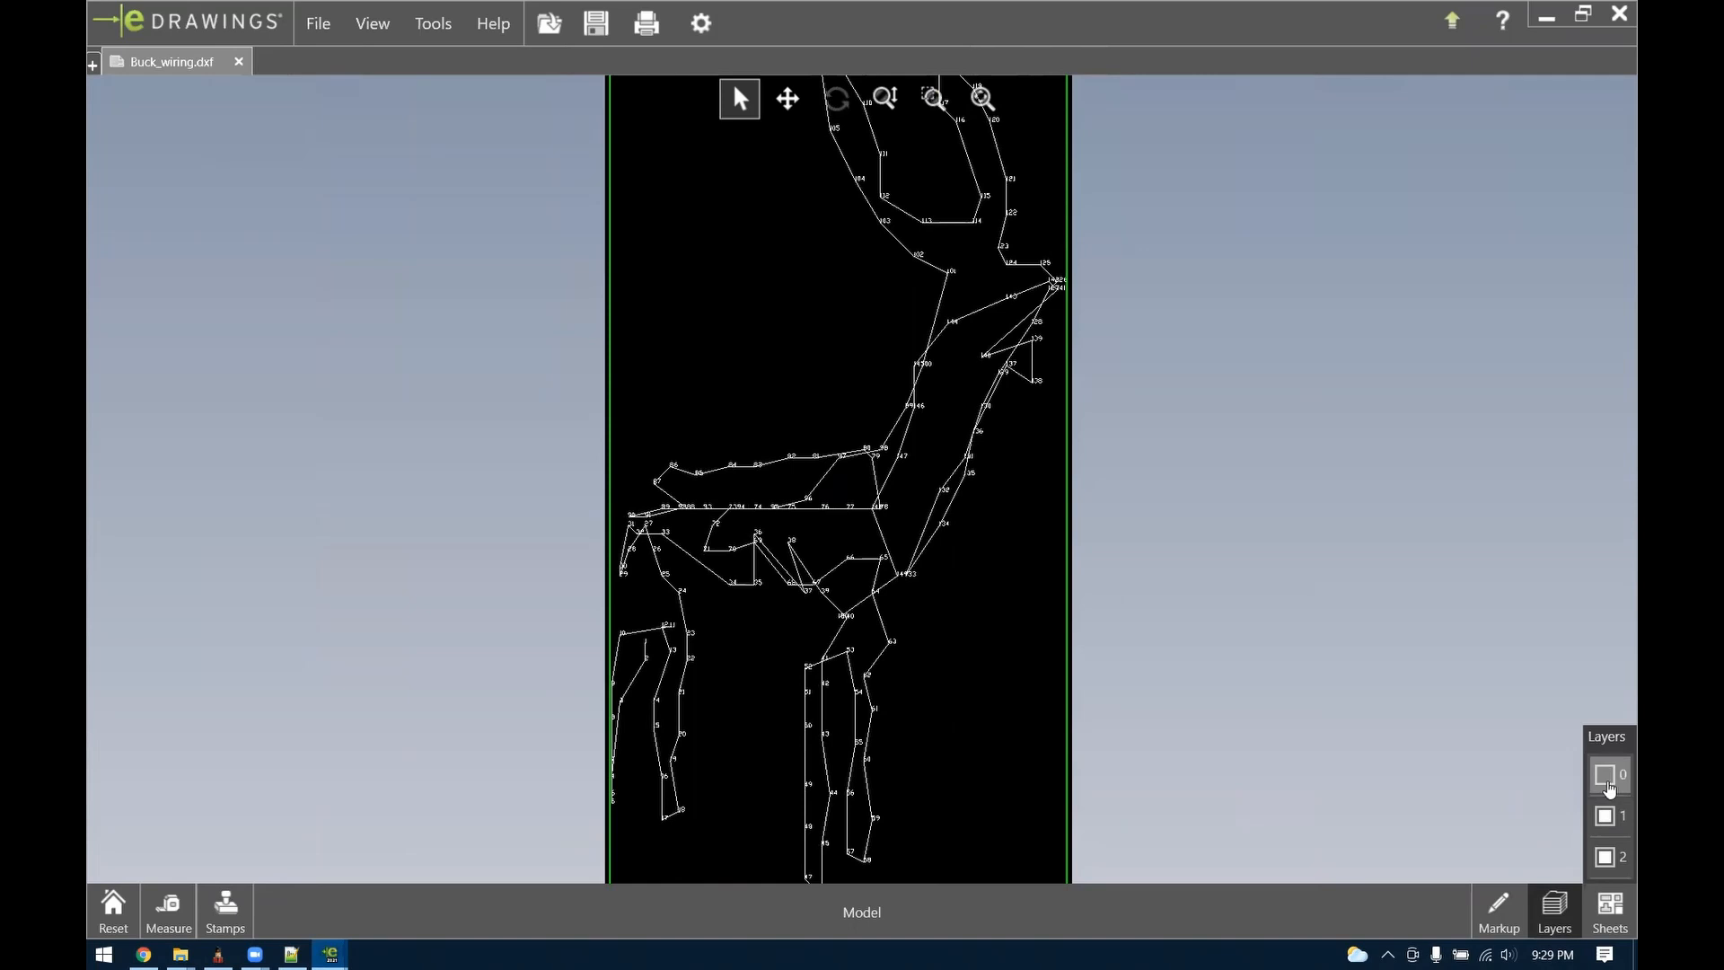
scroll(929, 588, "down", 3)
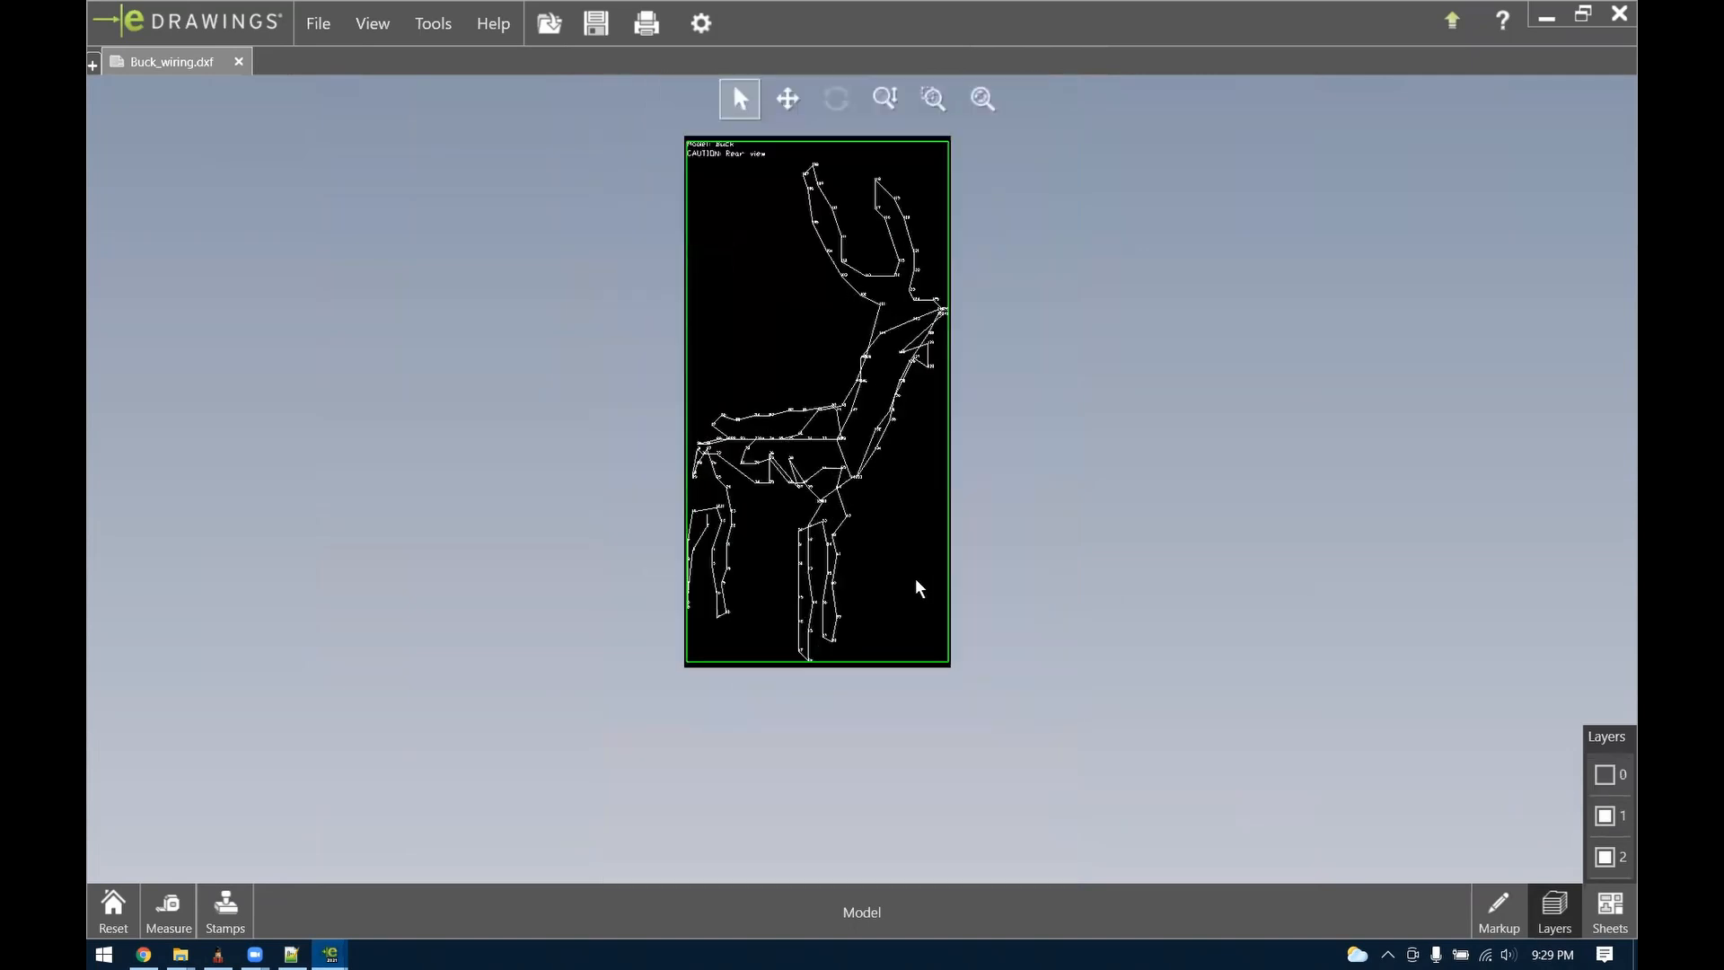
scroll(887, 588, "up", 5)
scroll(491, 417, "up", 2)
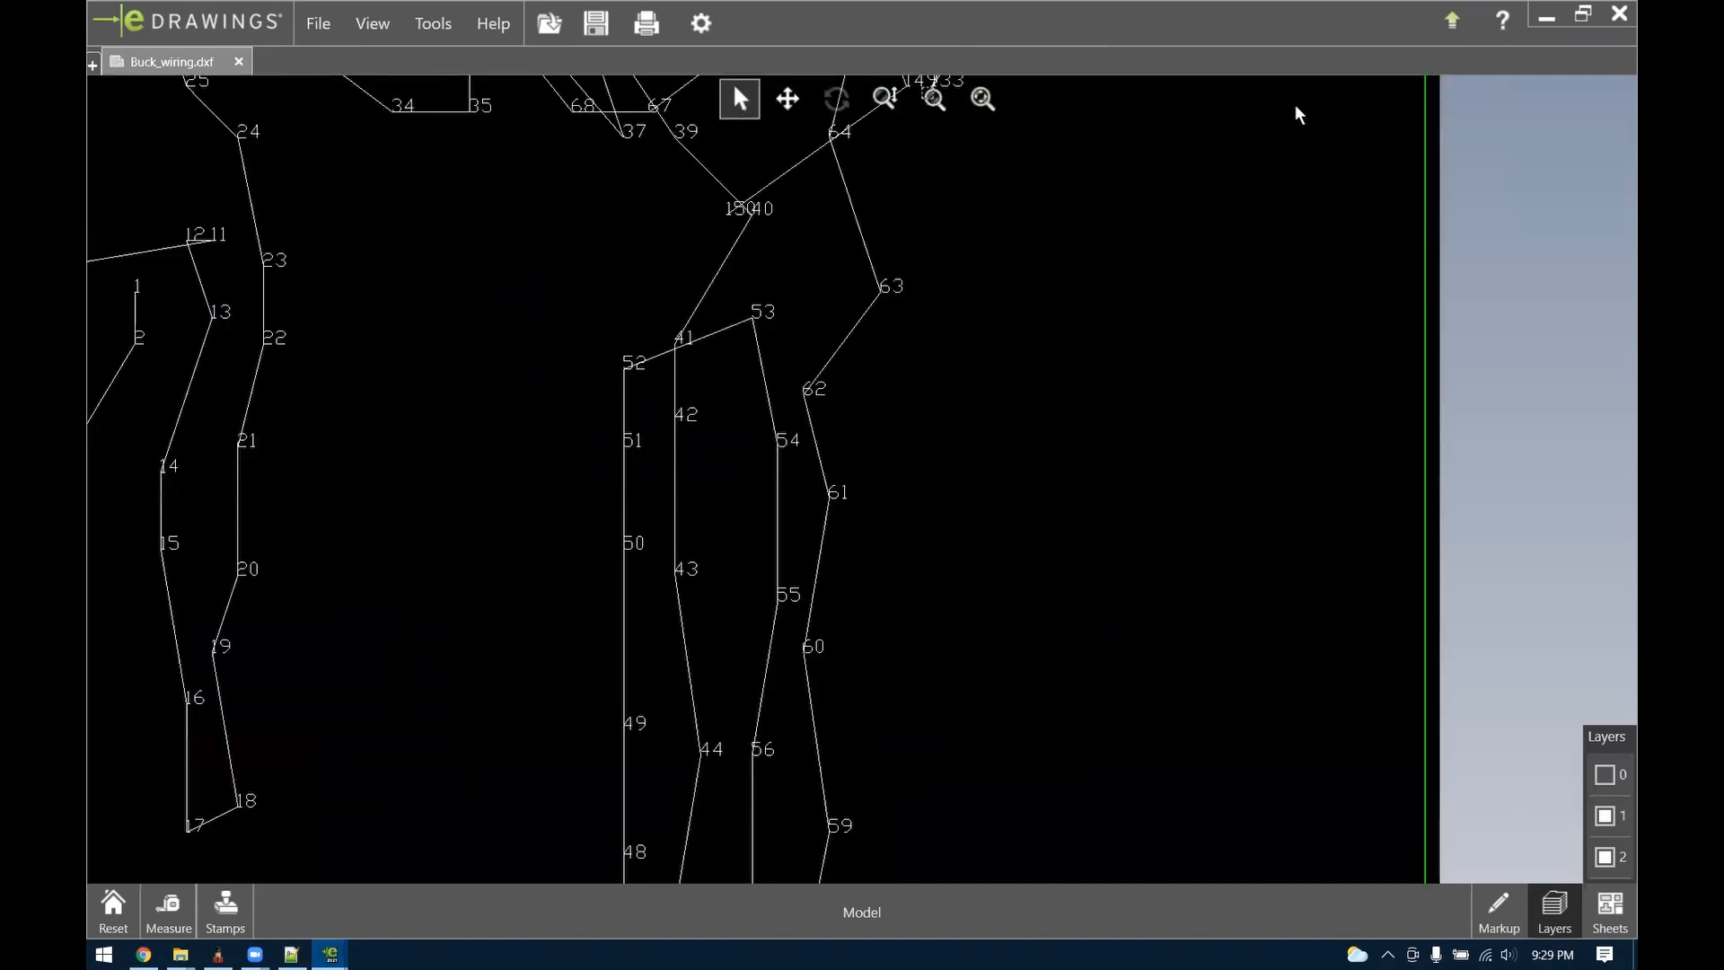
Return to xLights, close the Buck wiring view and reselect the Buck model in the layout
left_click(1546, 18)
left_click(500, 24)
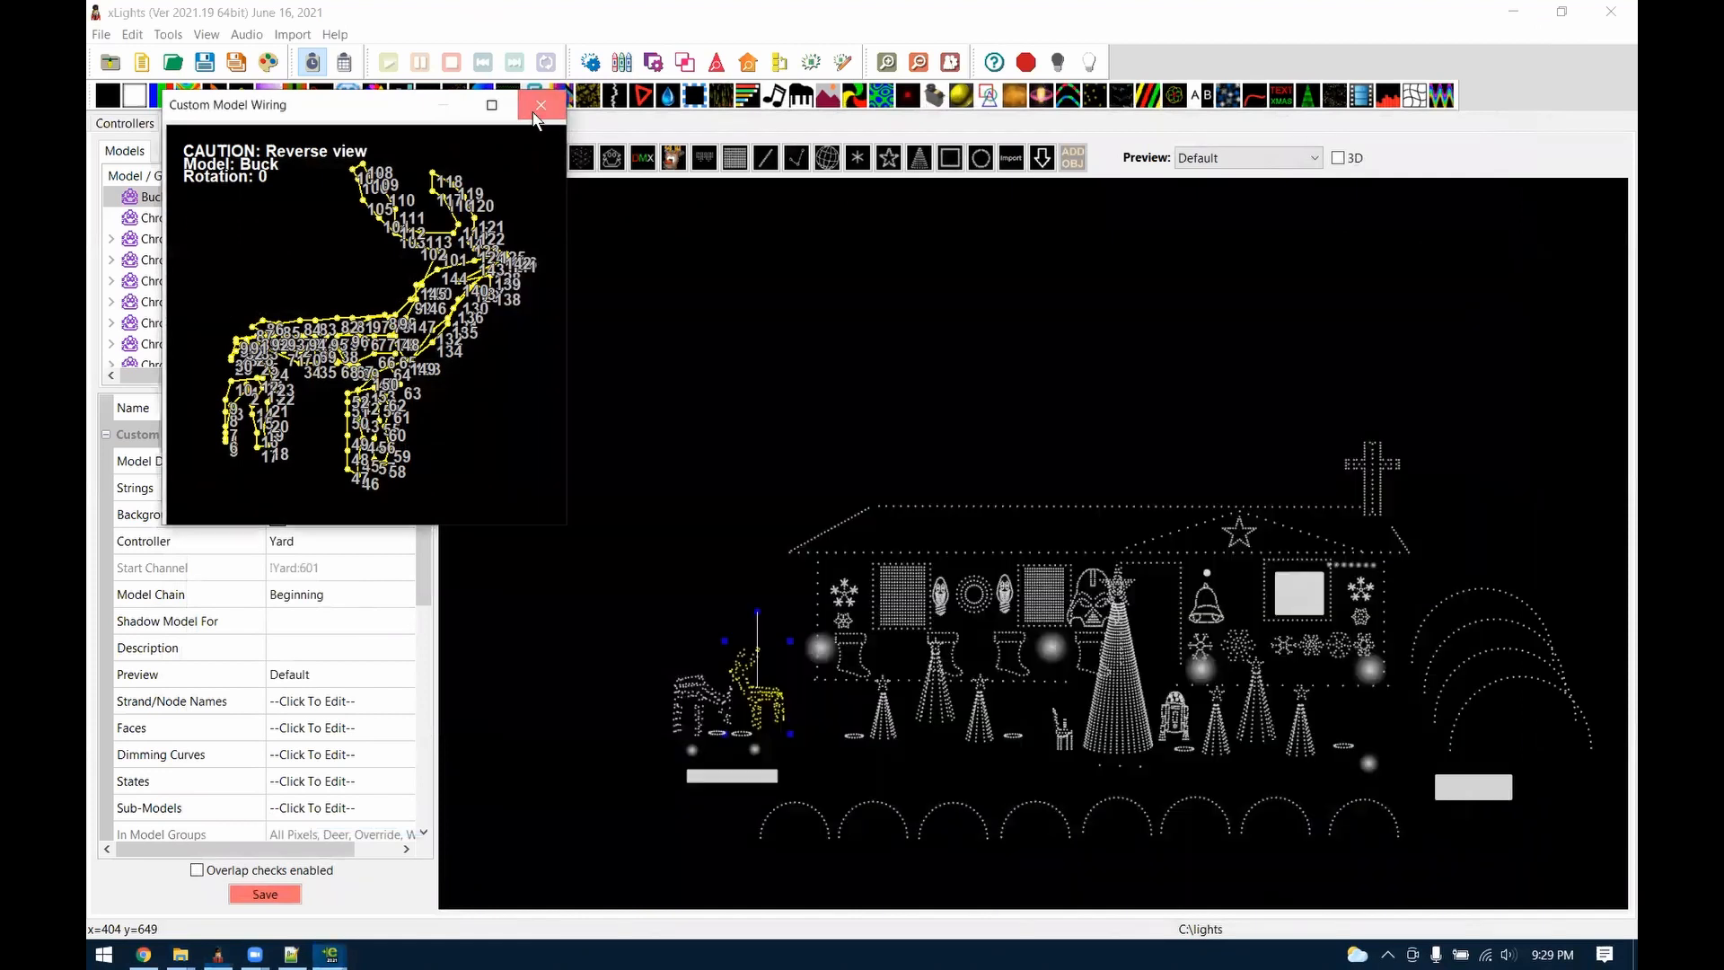
right_click(751, 706)
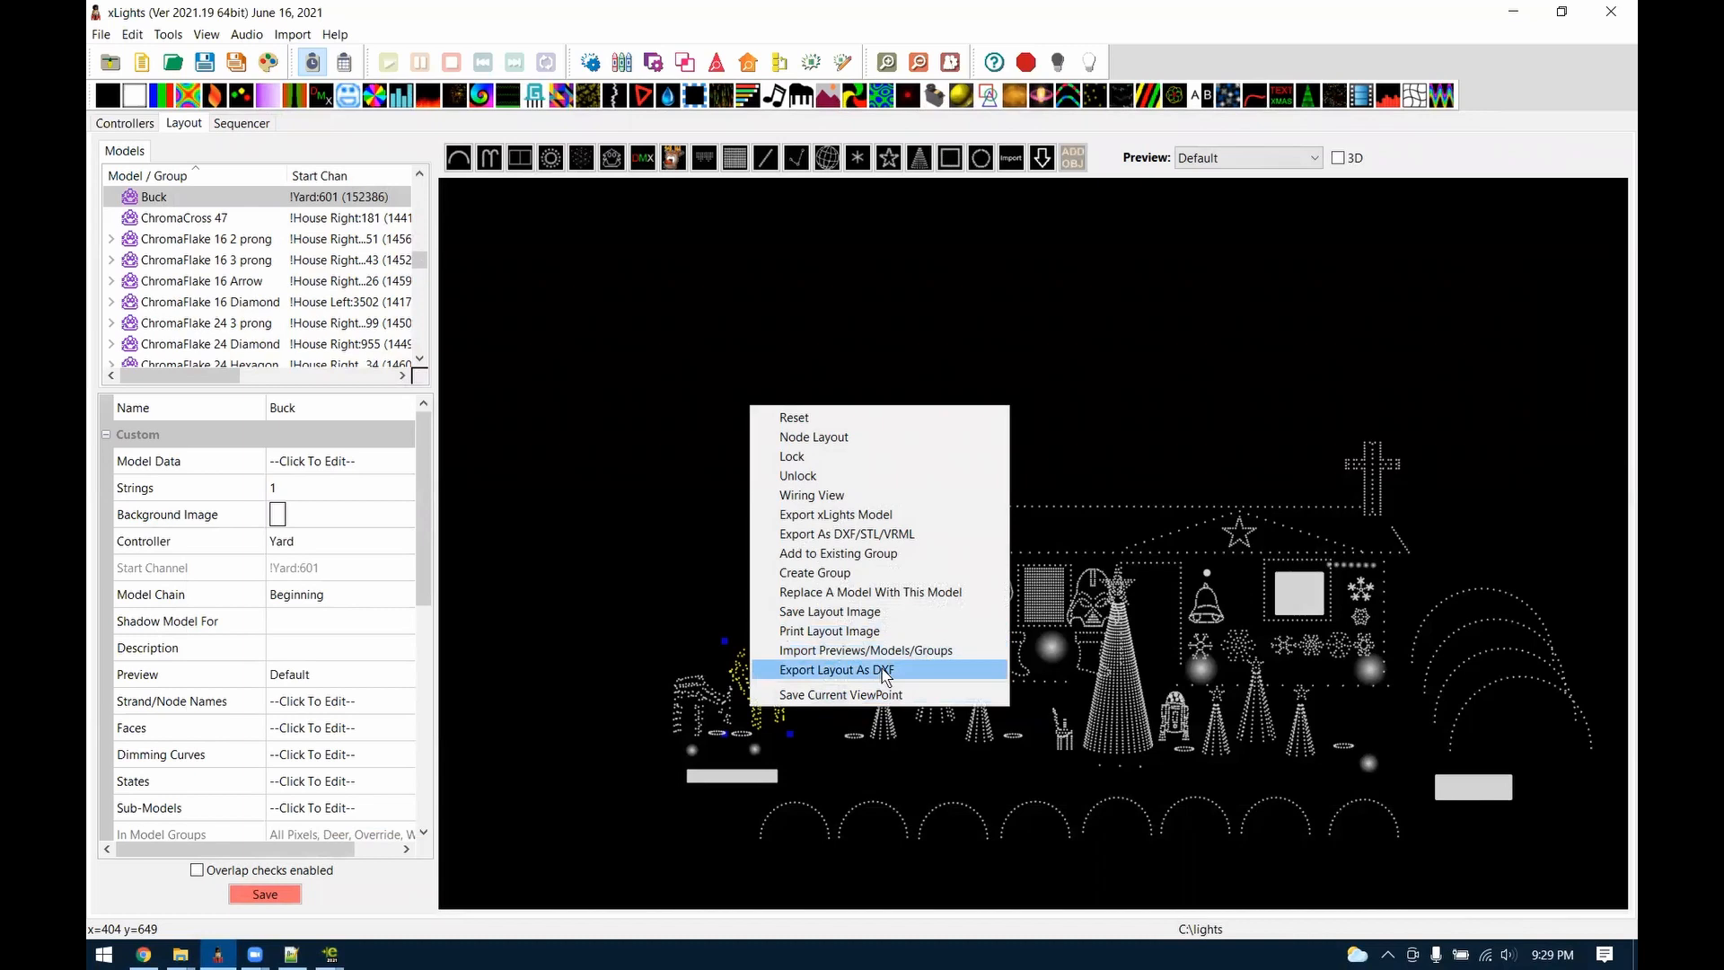
left_click(829, 760)
left_click(758, 709)
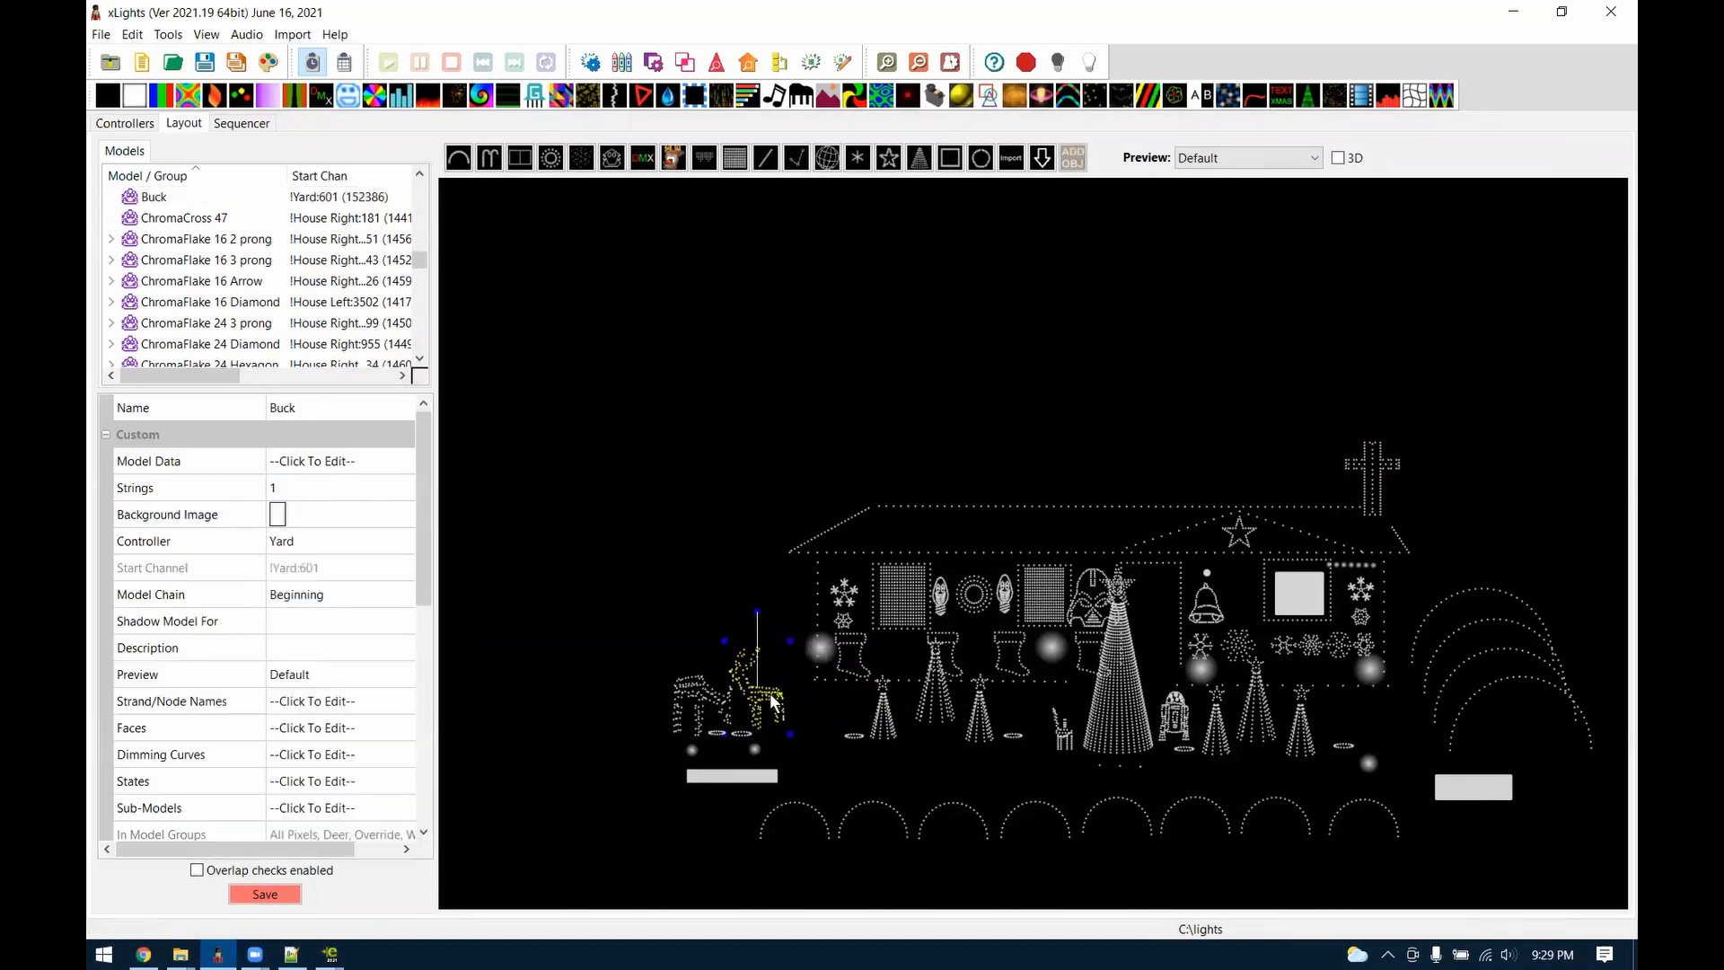
Export the Buck model in STL format as Buck.stl into the C:\lights folder
right_click(770, 692)
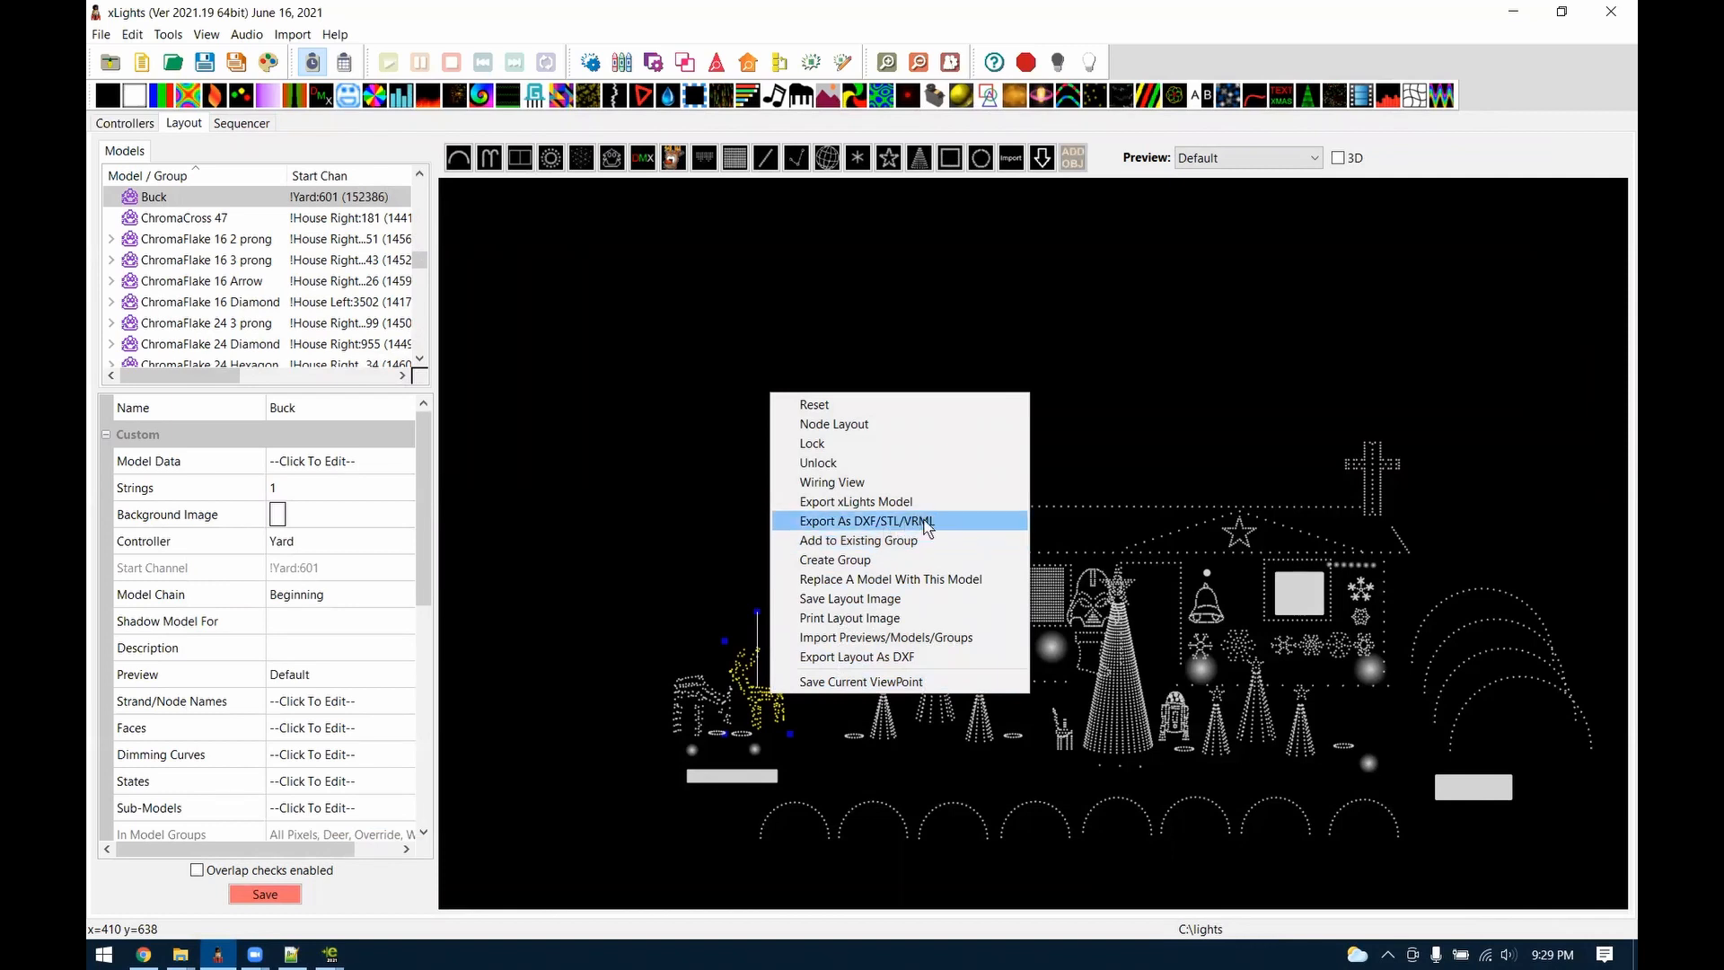
left_click(885, 520)
left_click(290, 802)
left_click(287, 839)
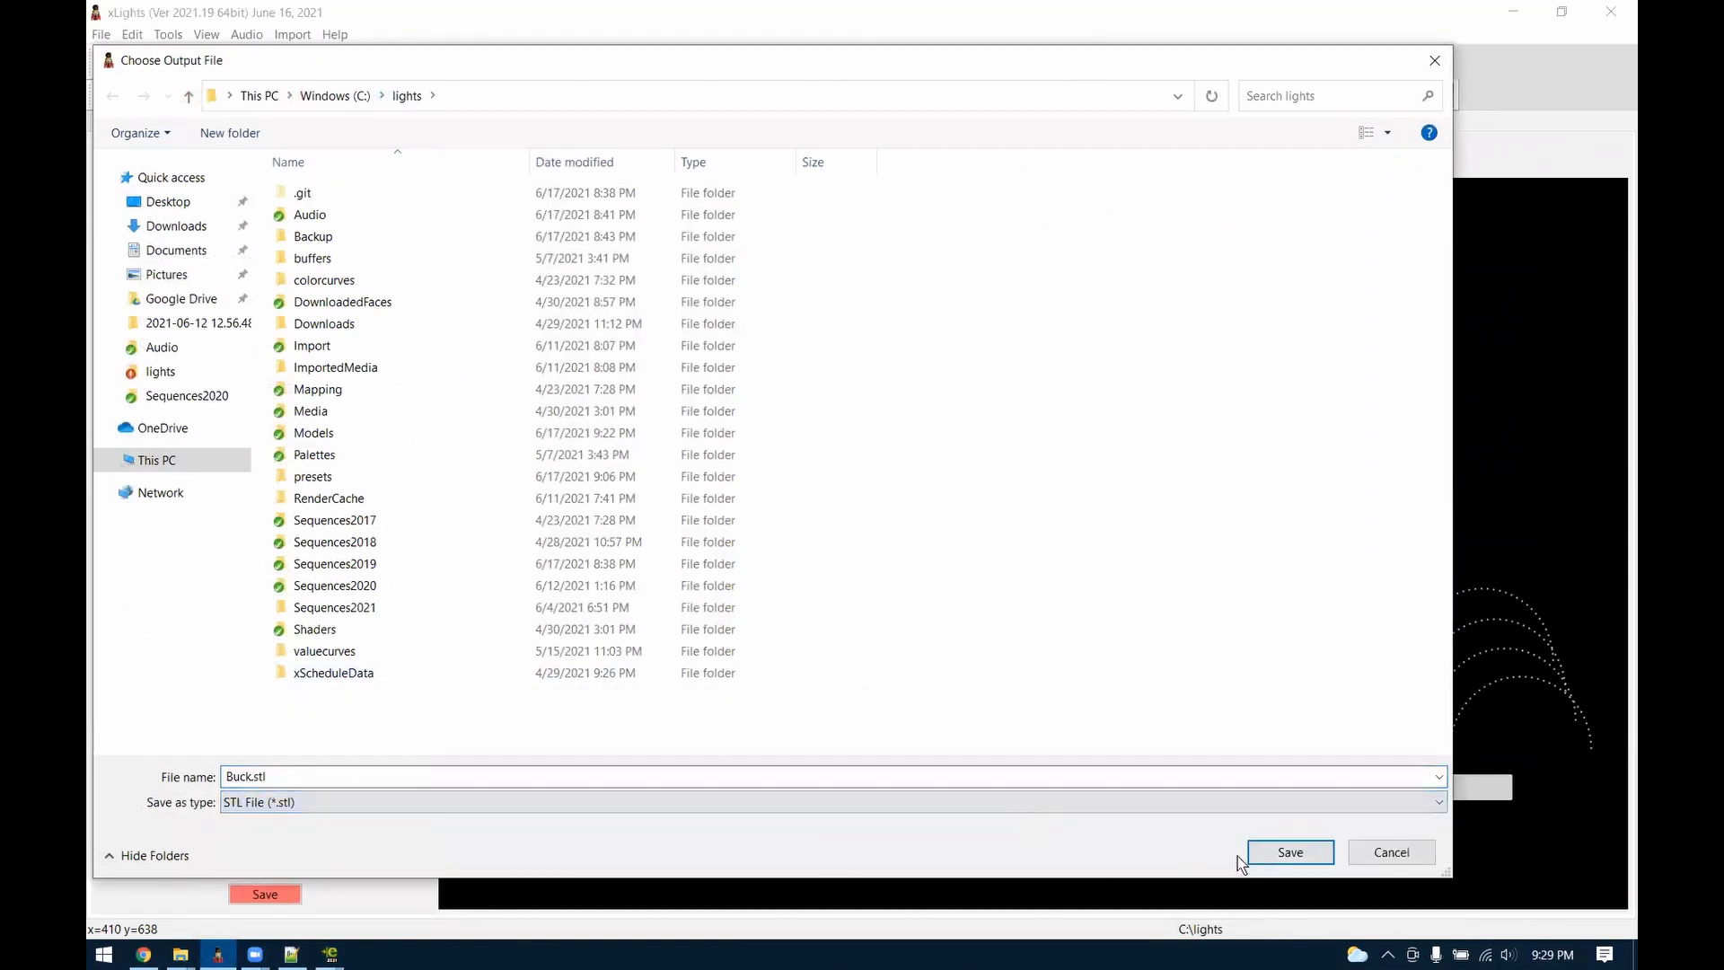
left_click(1310, 859)
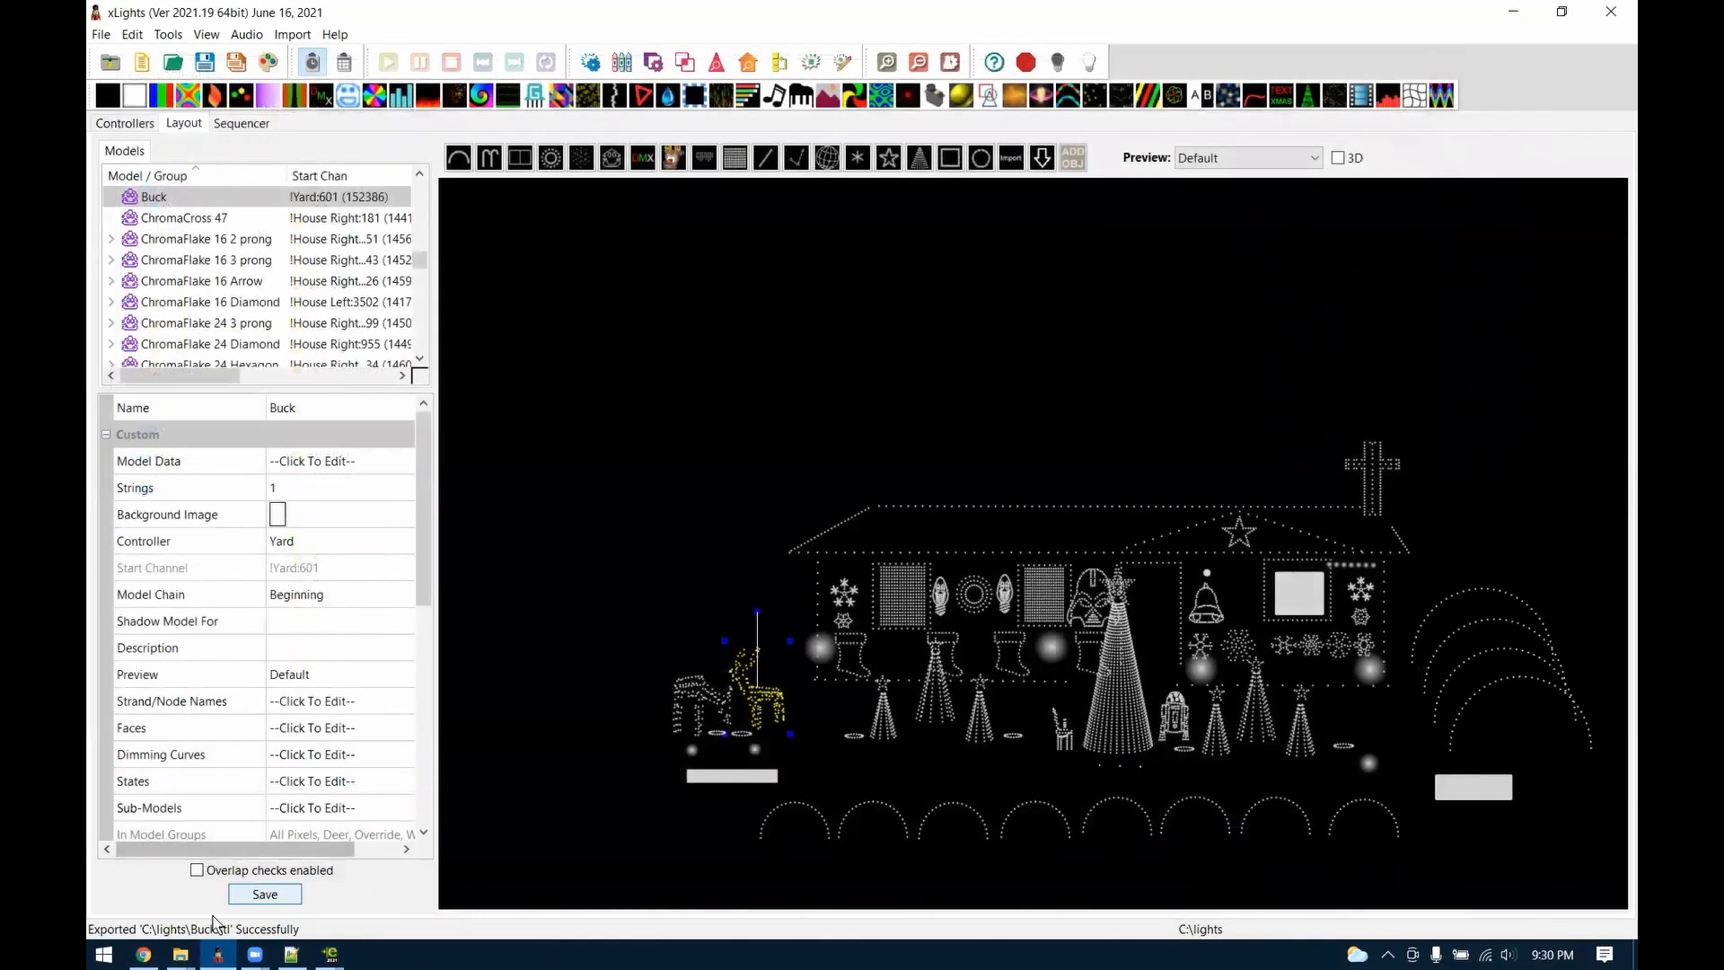
Open Buck.stl from the lights folder in 3D Builder to view the exported model, and minimise both windows again
mouse_move(180, 953)
left_click(346, 836)
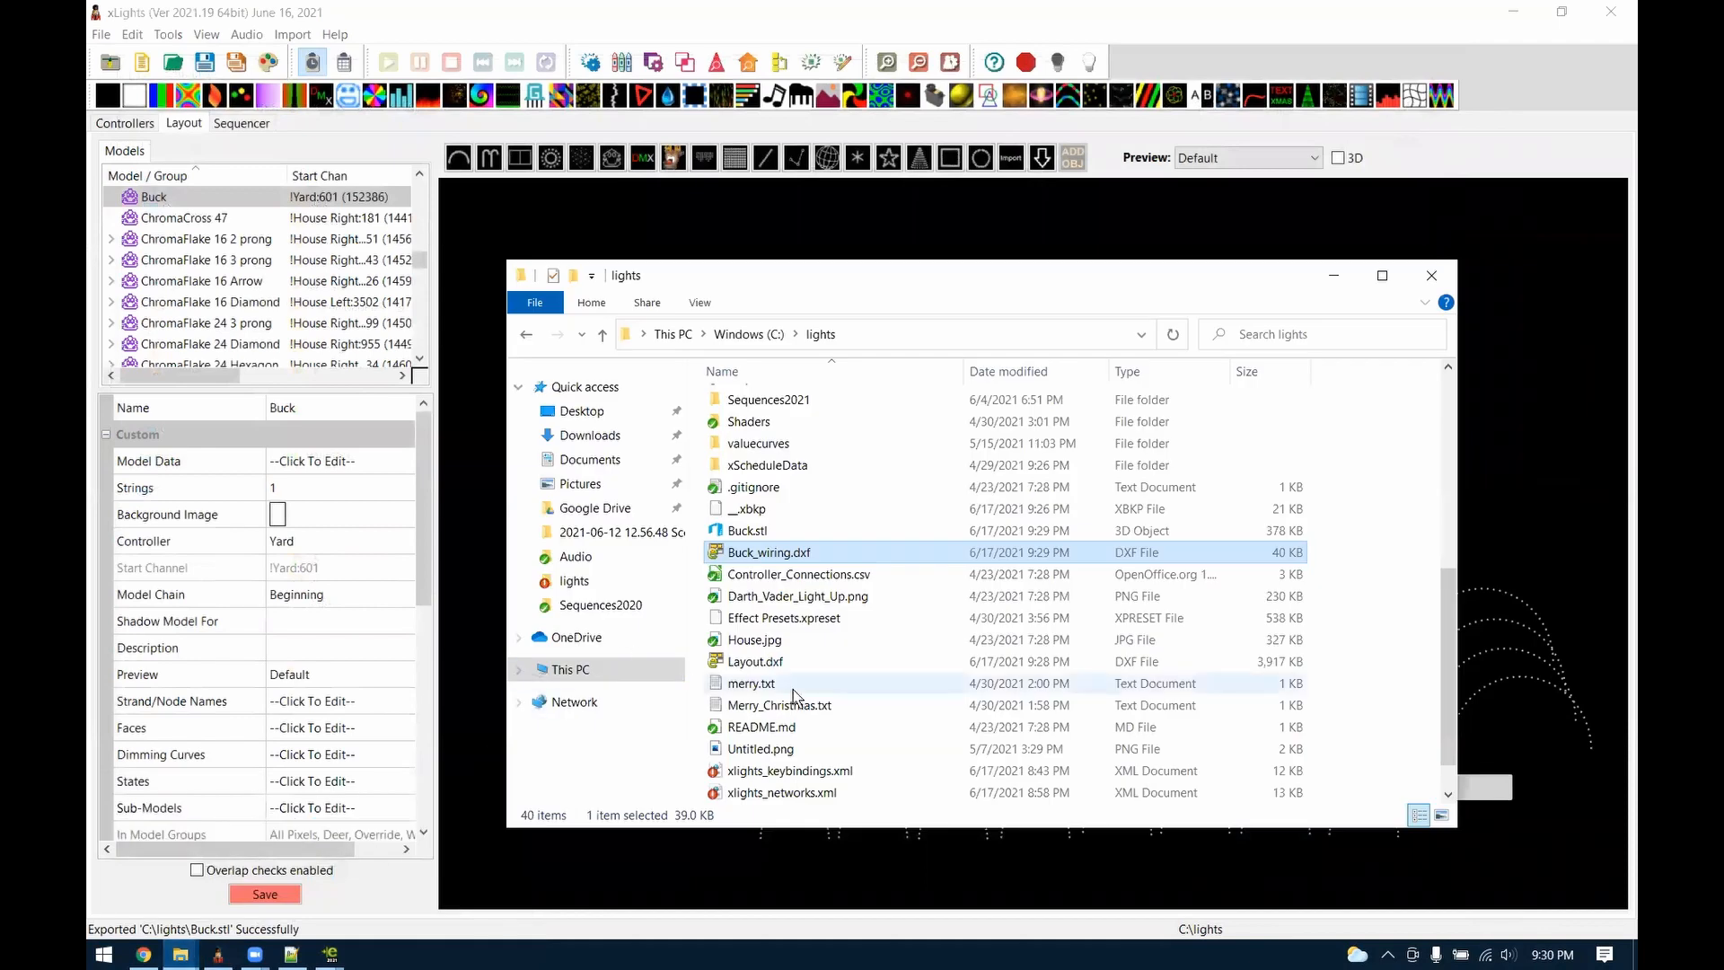
left_click(752, 533)
double_click(753, 533)
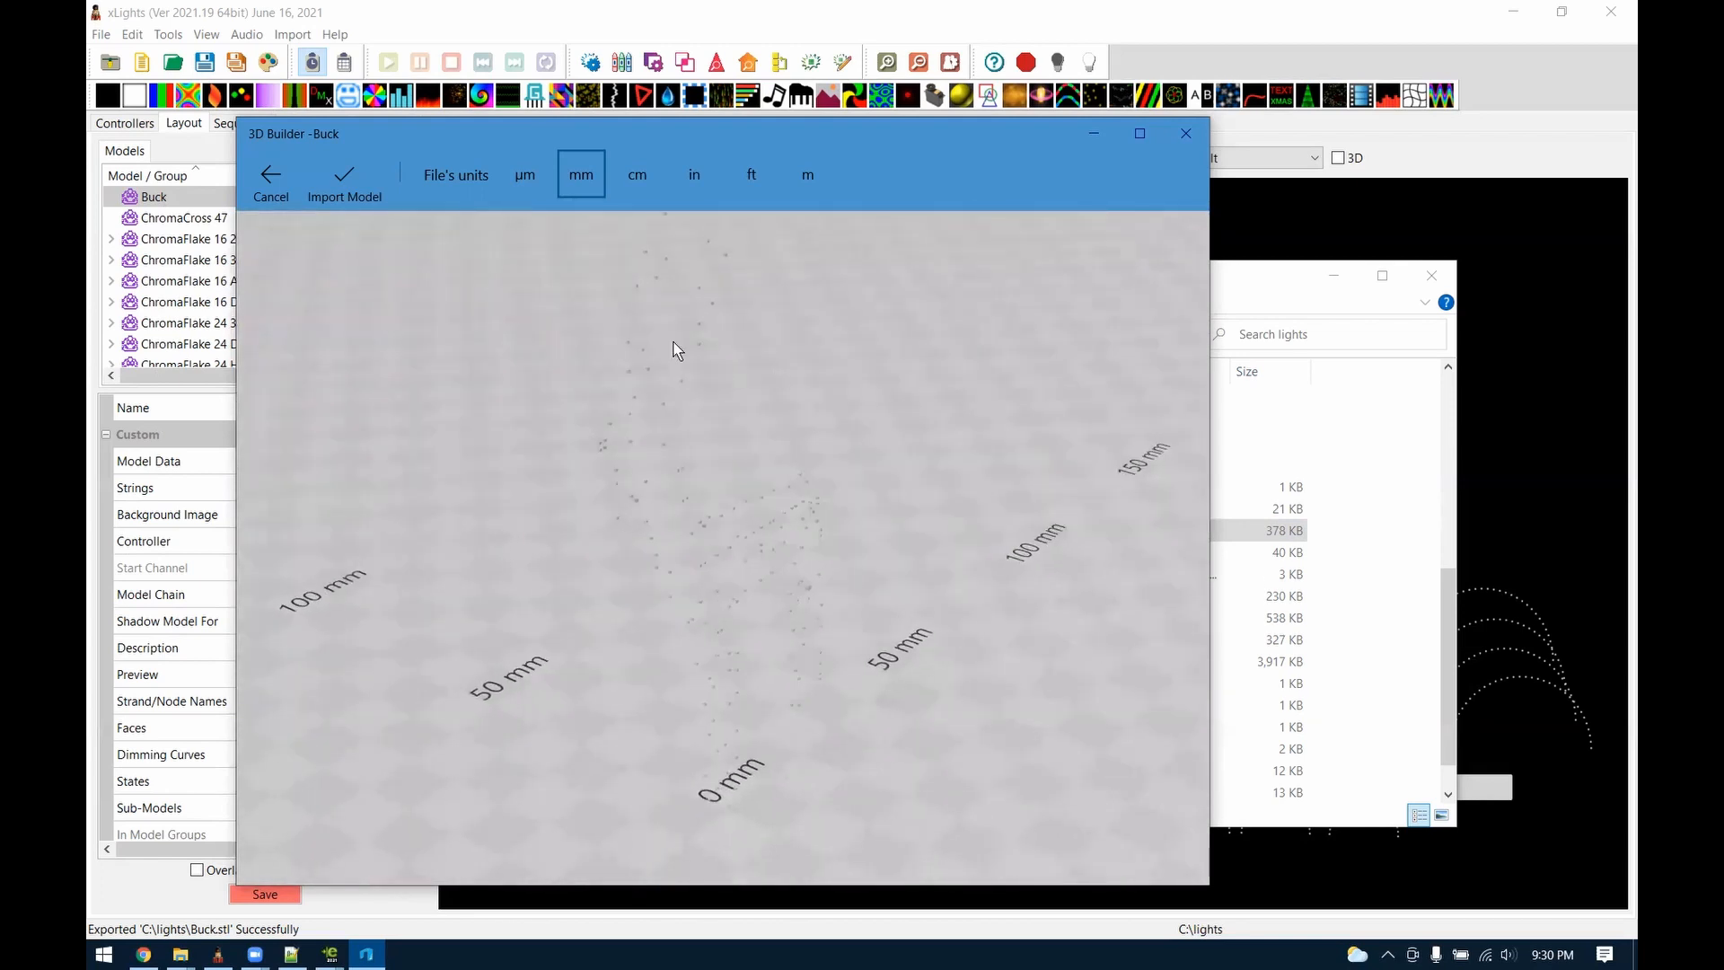
left_click(1093, 133)
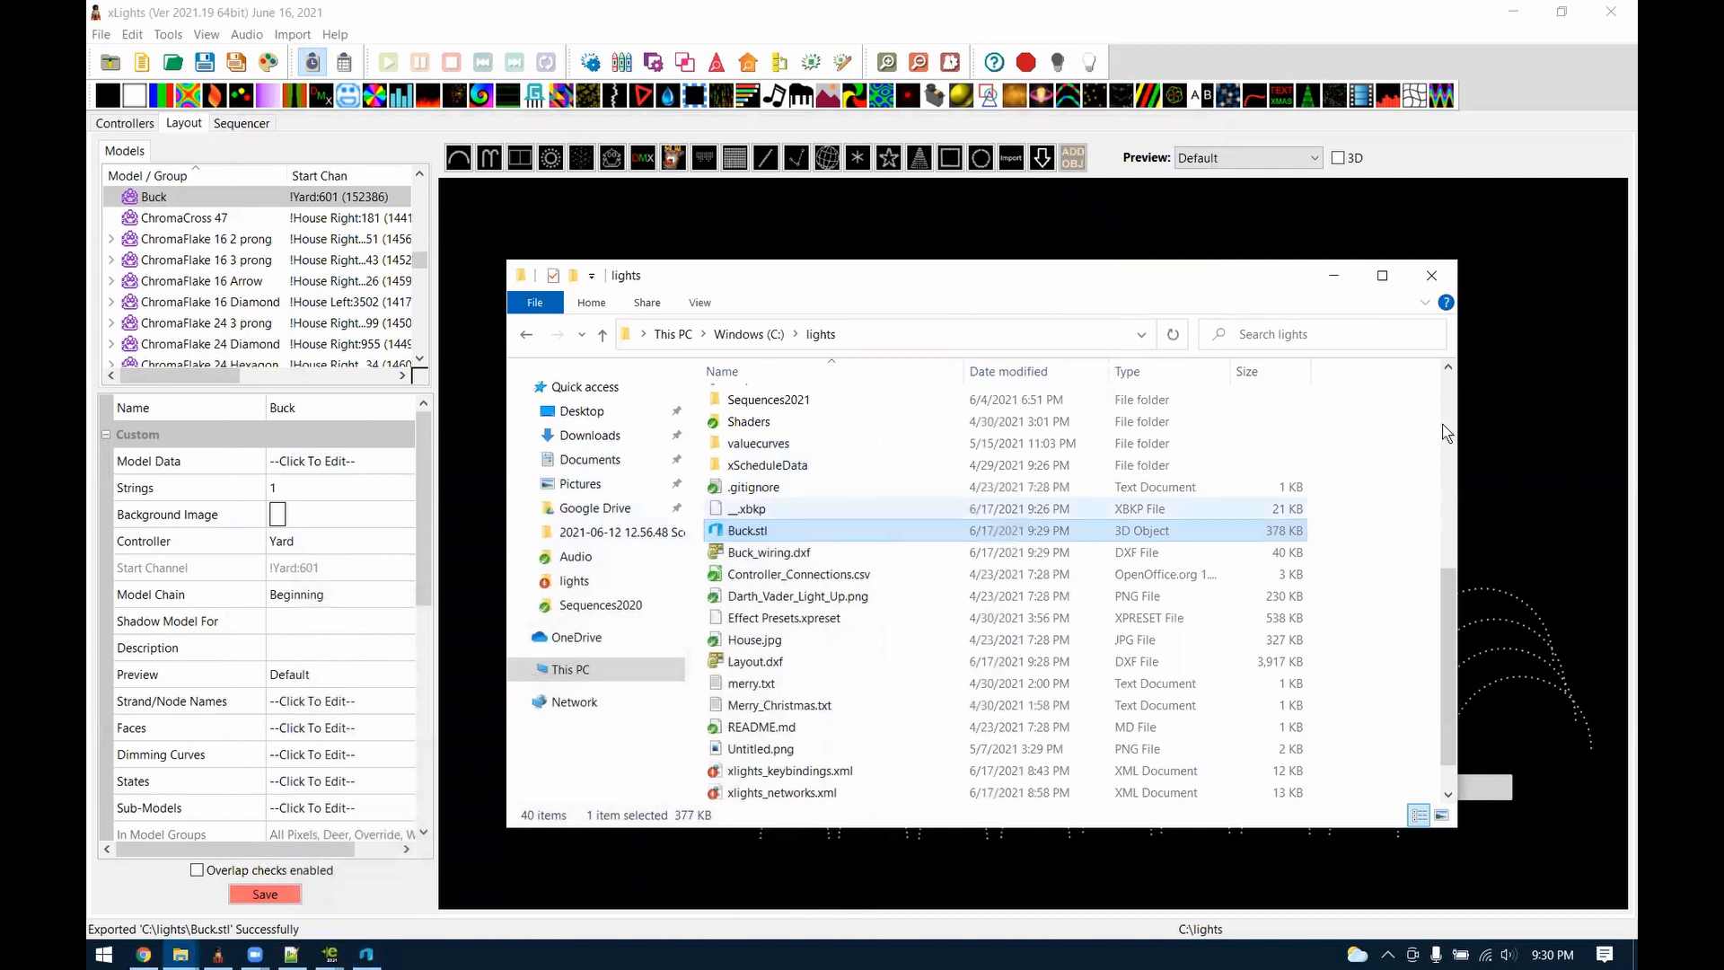
left_click(1333, 275)
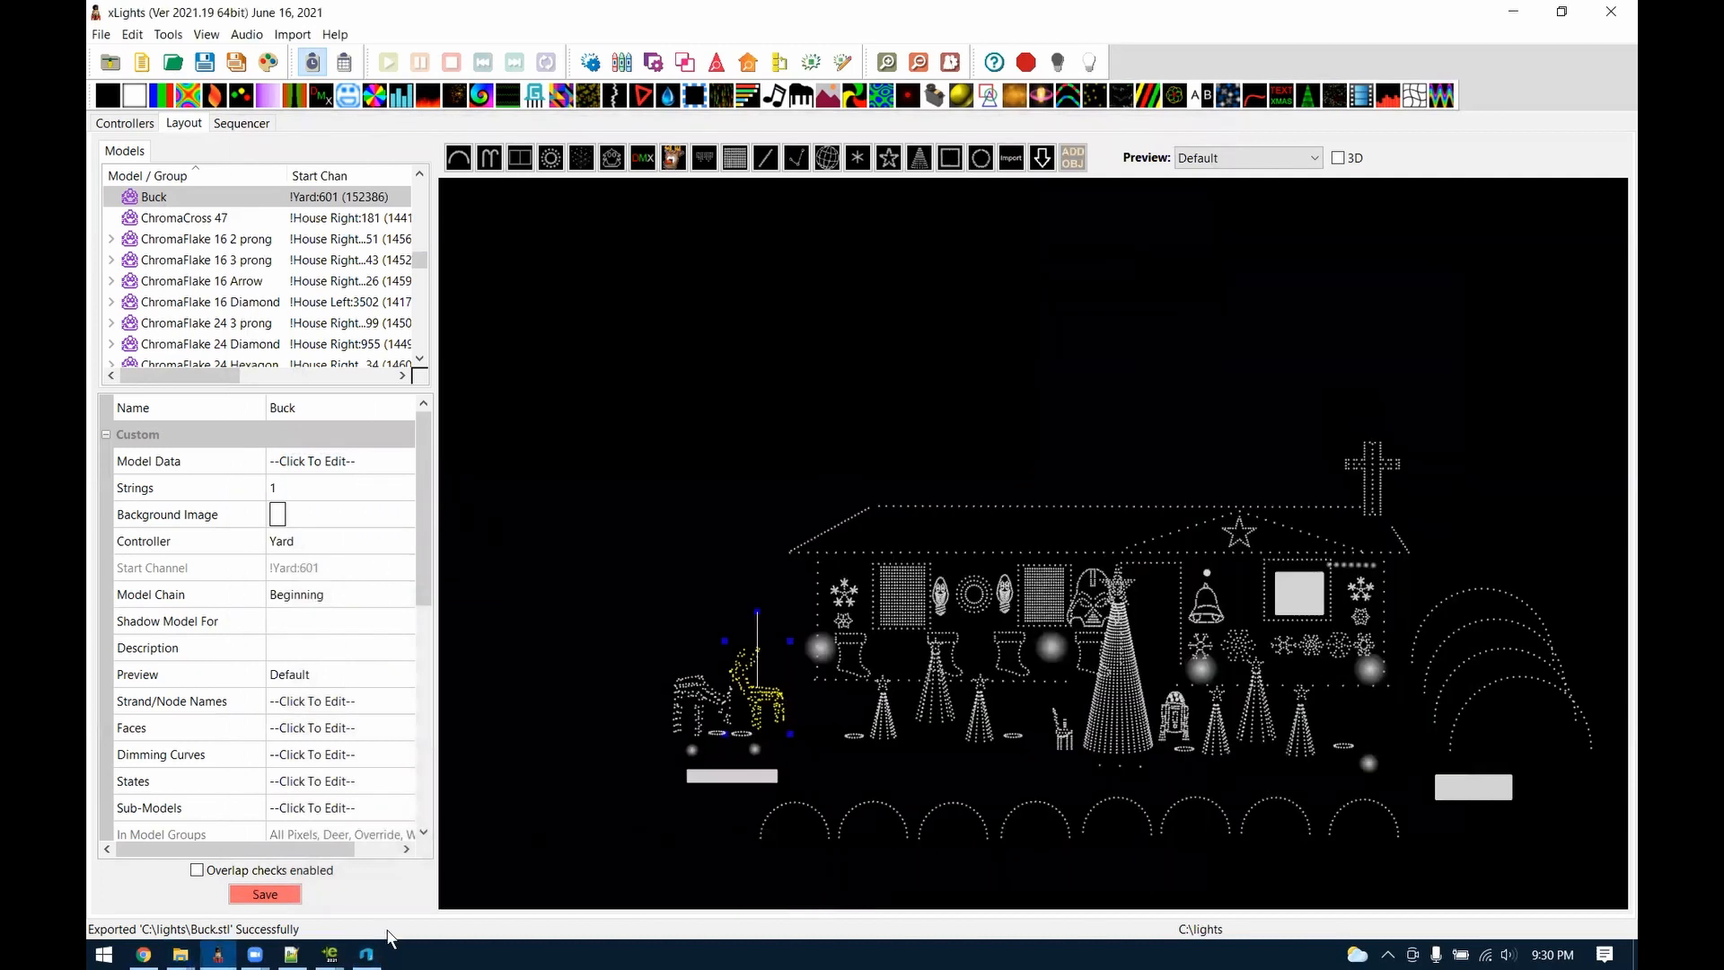
Switch to the release notes in Notepad++ and highlight the 2021.11 entry about the Mac "raw control" key for key bindings
left_click(291, 953)
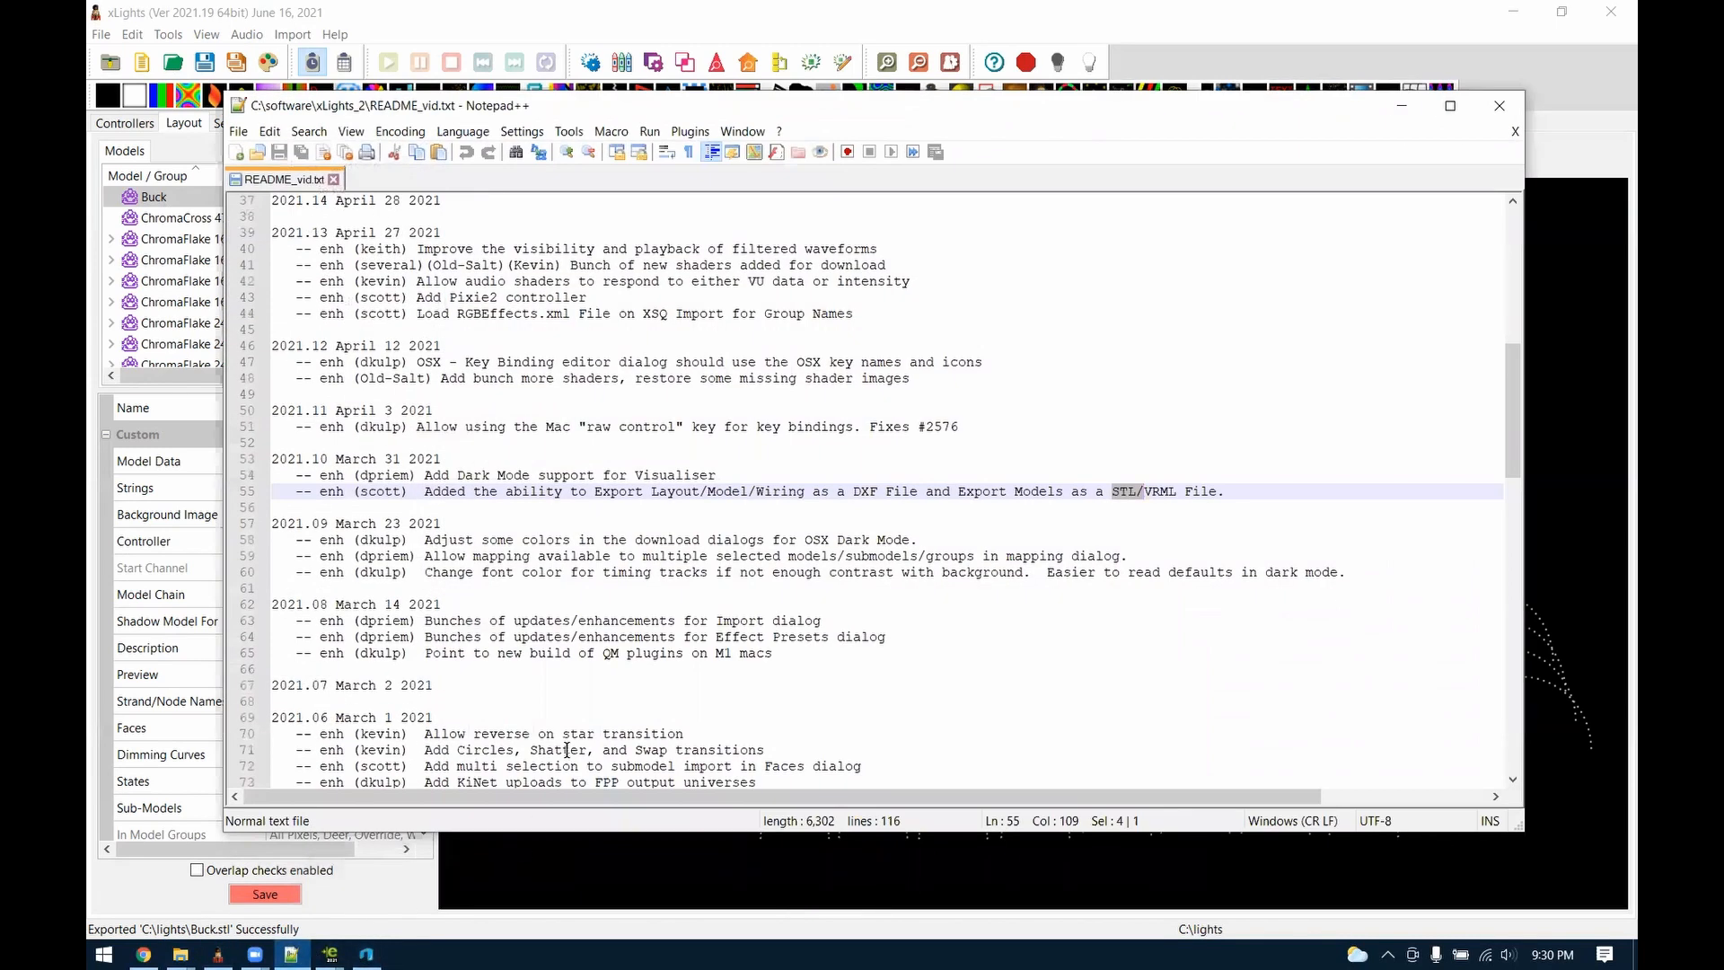
left_click(444, 425)
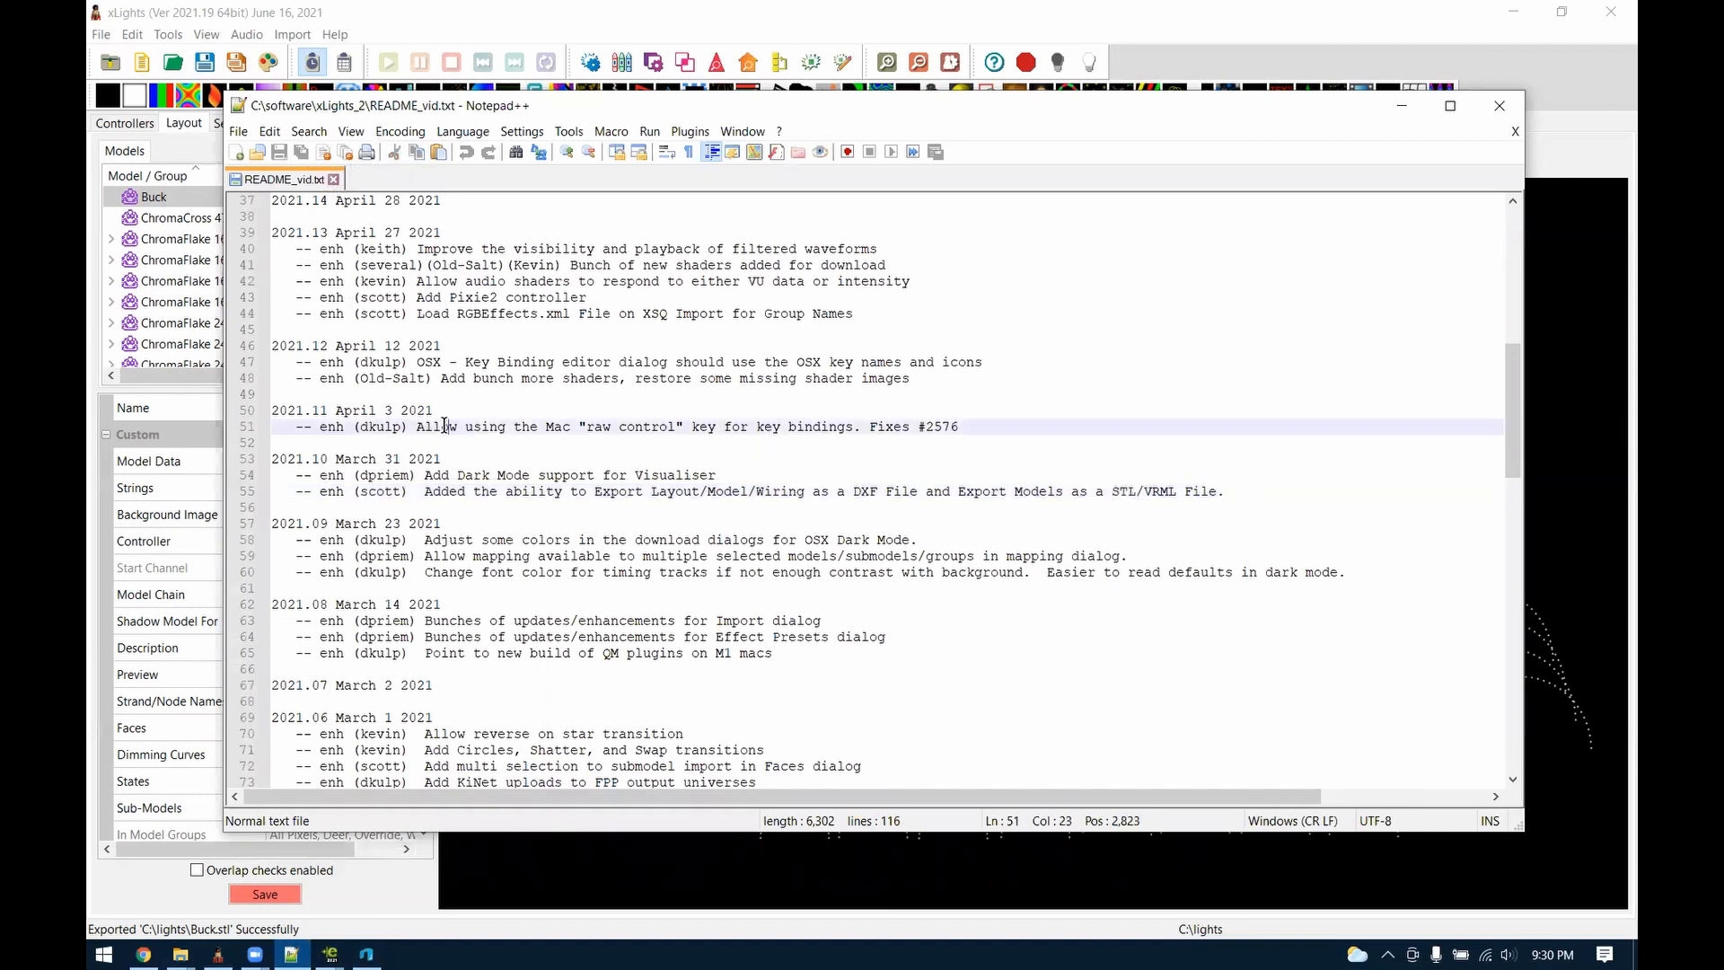
scroll(576, 407, "up", 2)
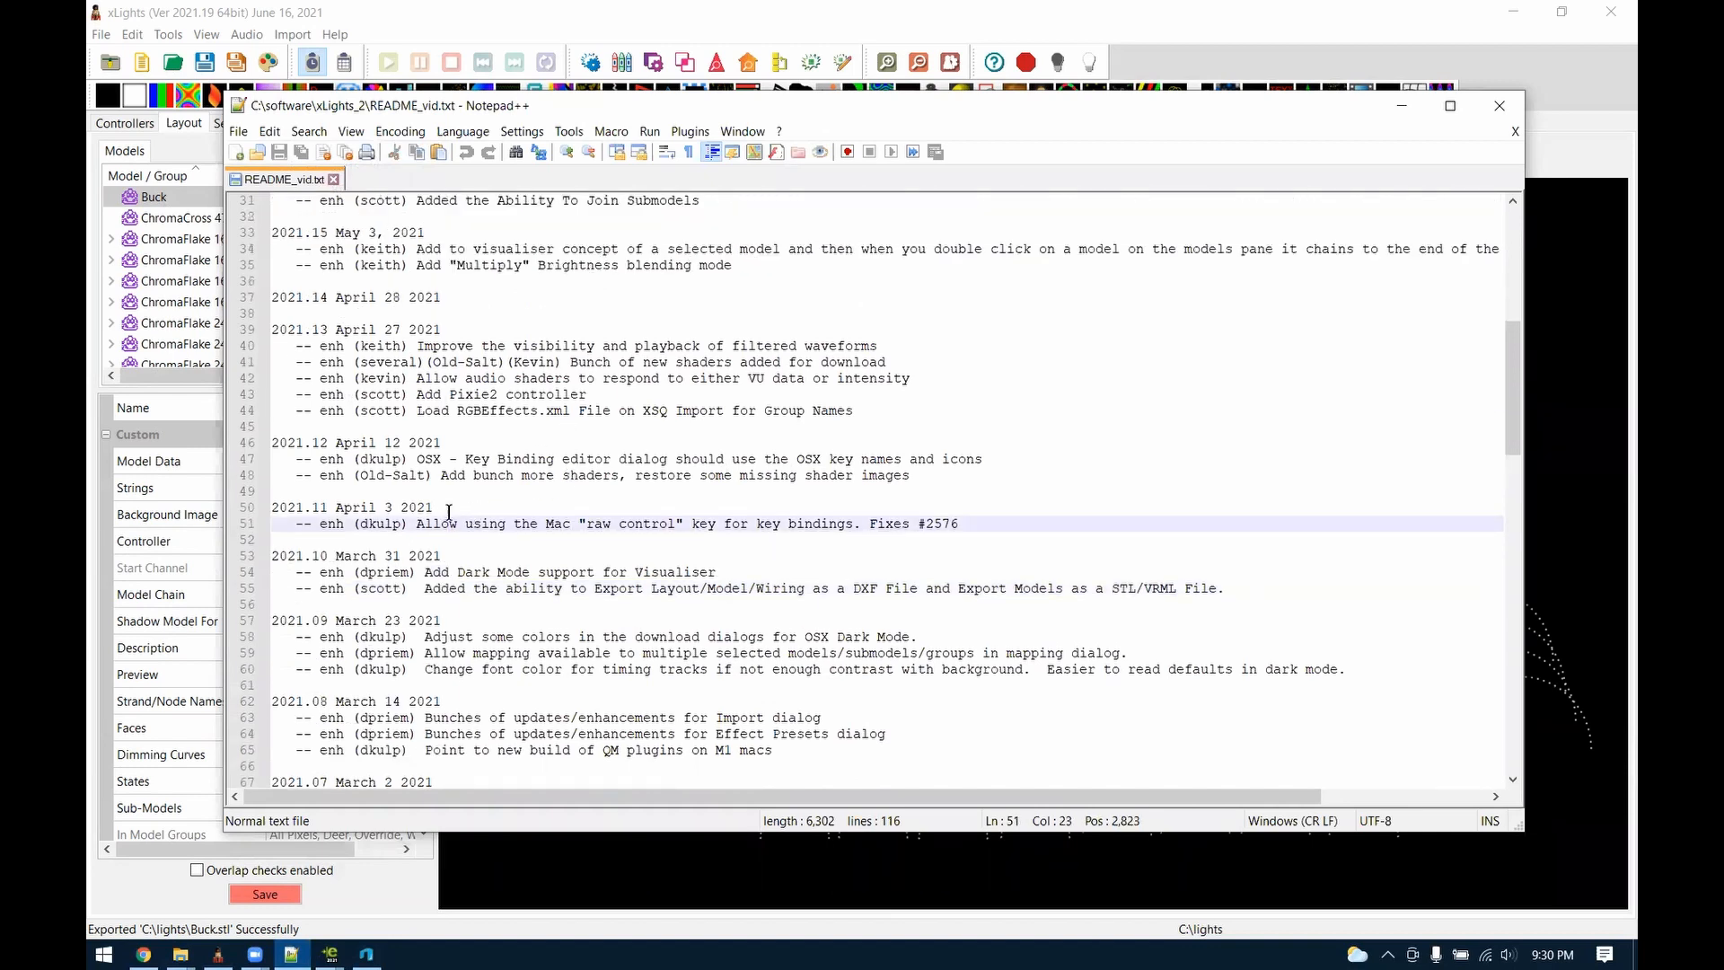
left_click_drag(959, 523, 312, 507)
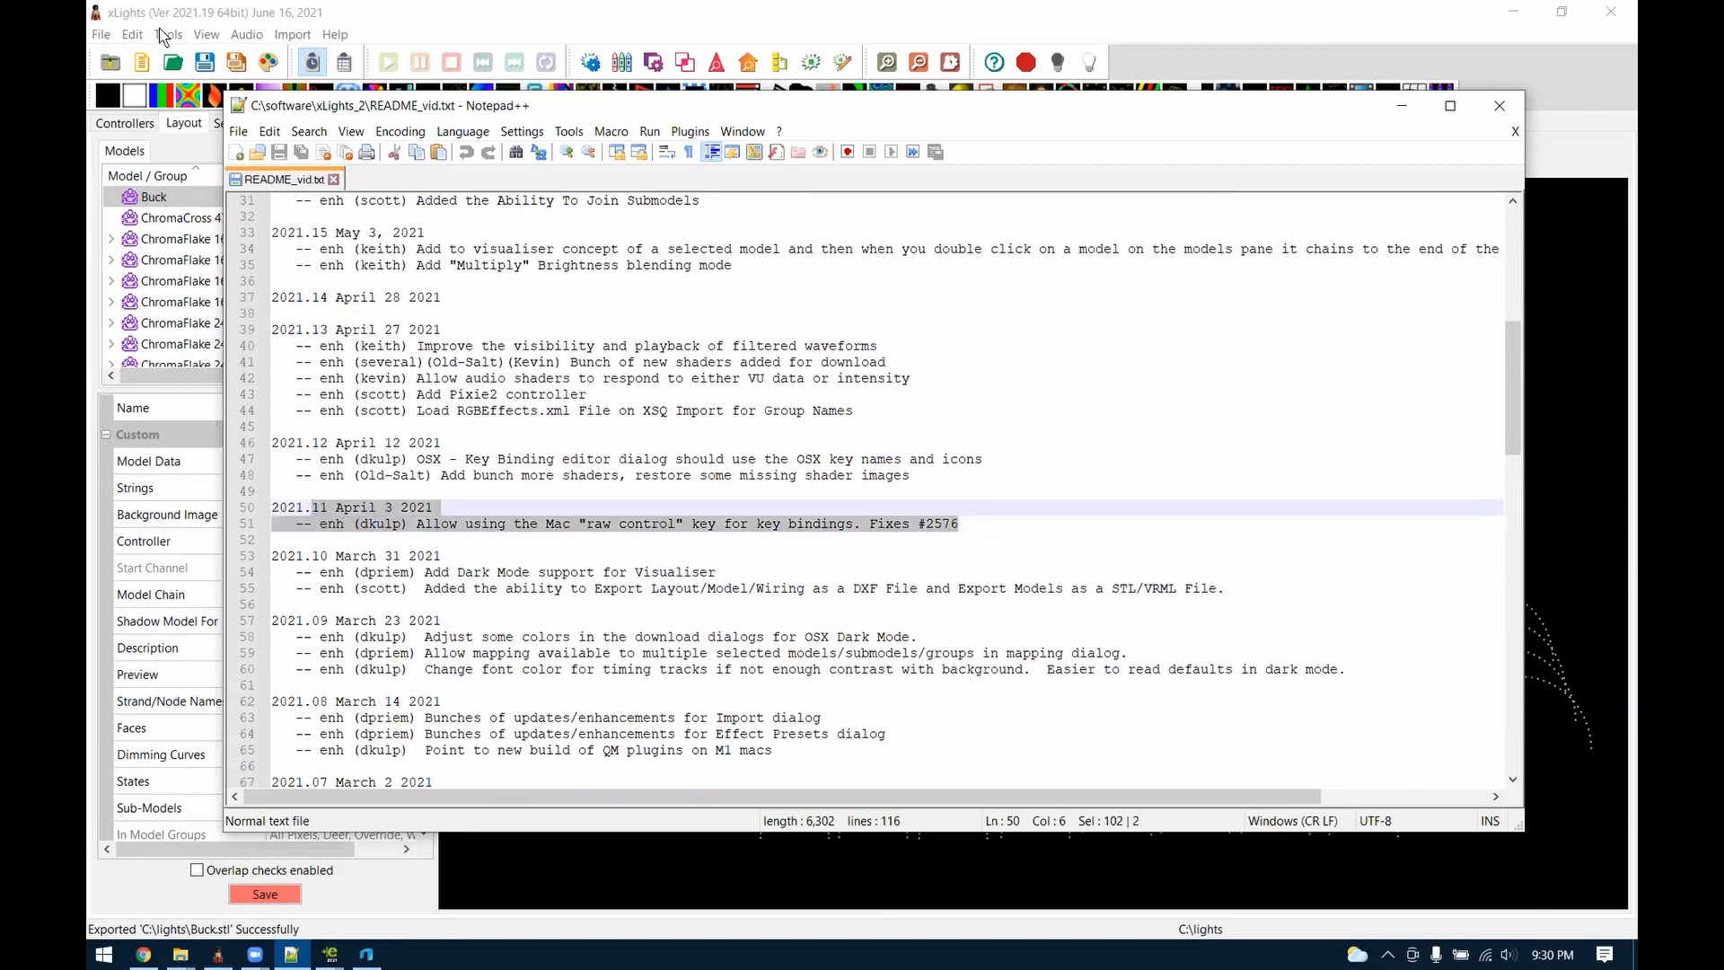
Inspect the macOS Ctrl column of the Sequencer key bindings in the xLights key bindings editor and close it
left_click(162, 37)
left_click(310, 254)
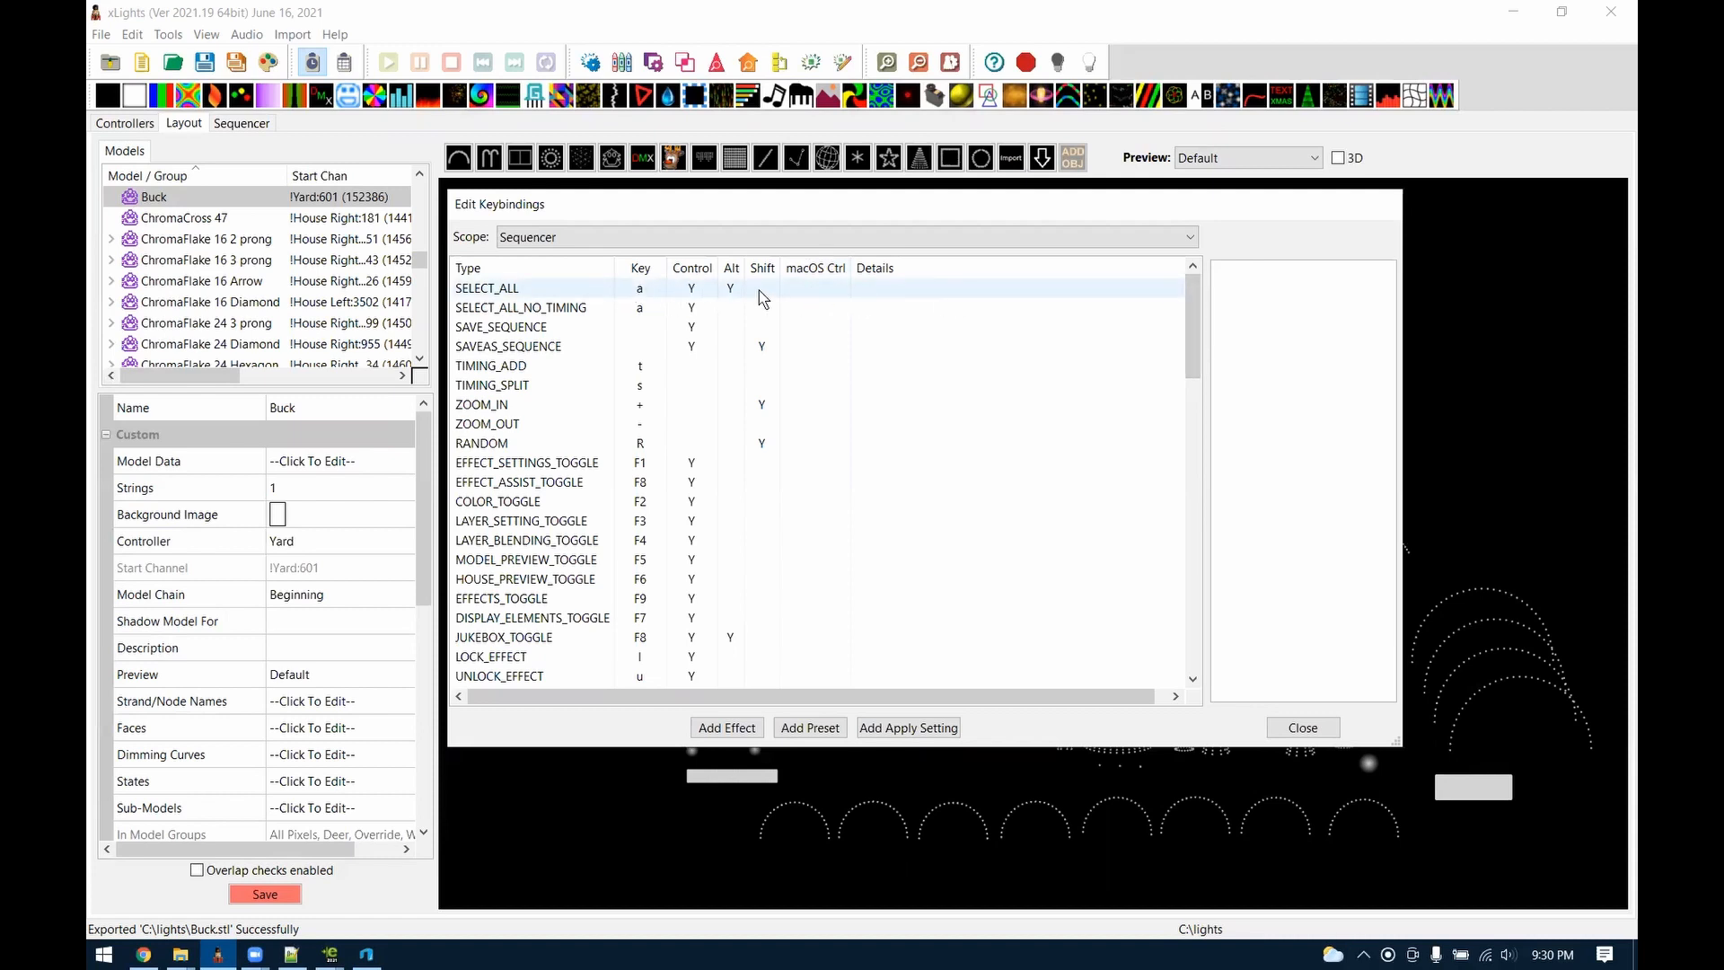
left_click_drag(1192, 325, 1170, 592)
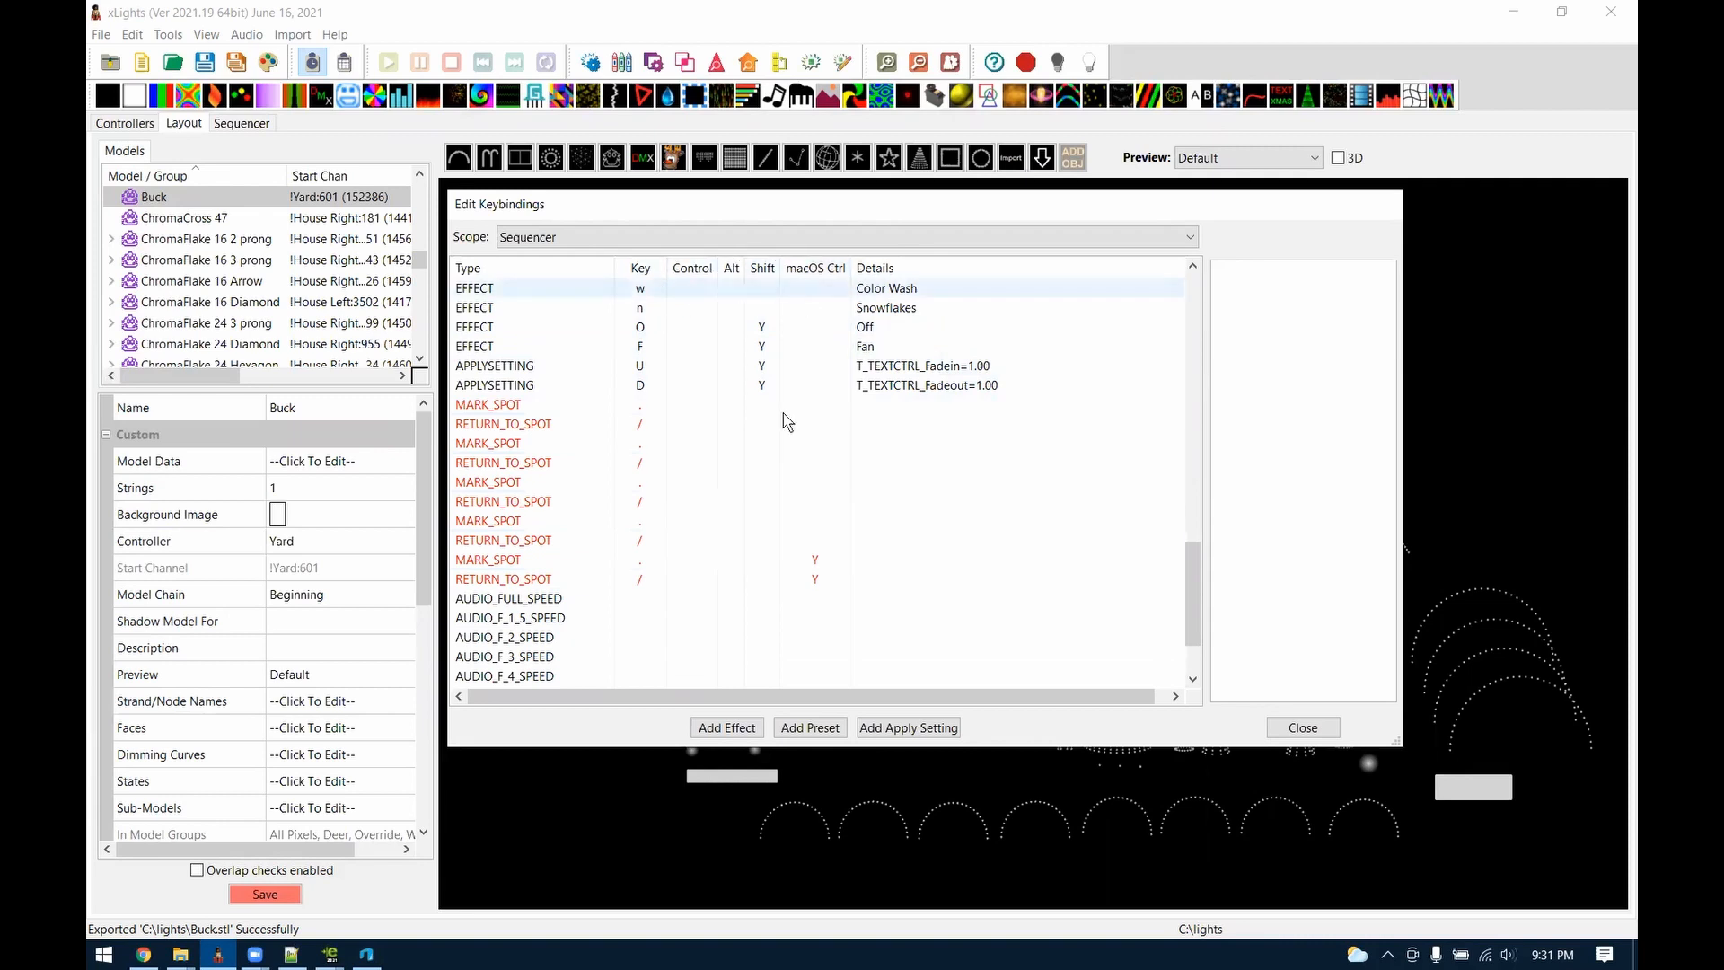
left_click(1303, 729)
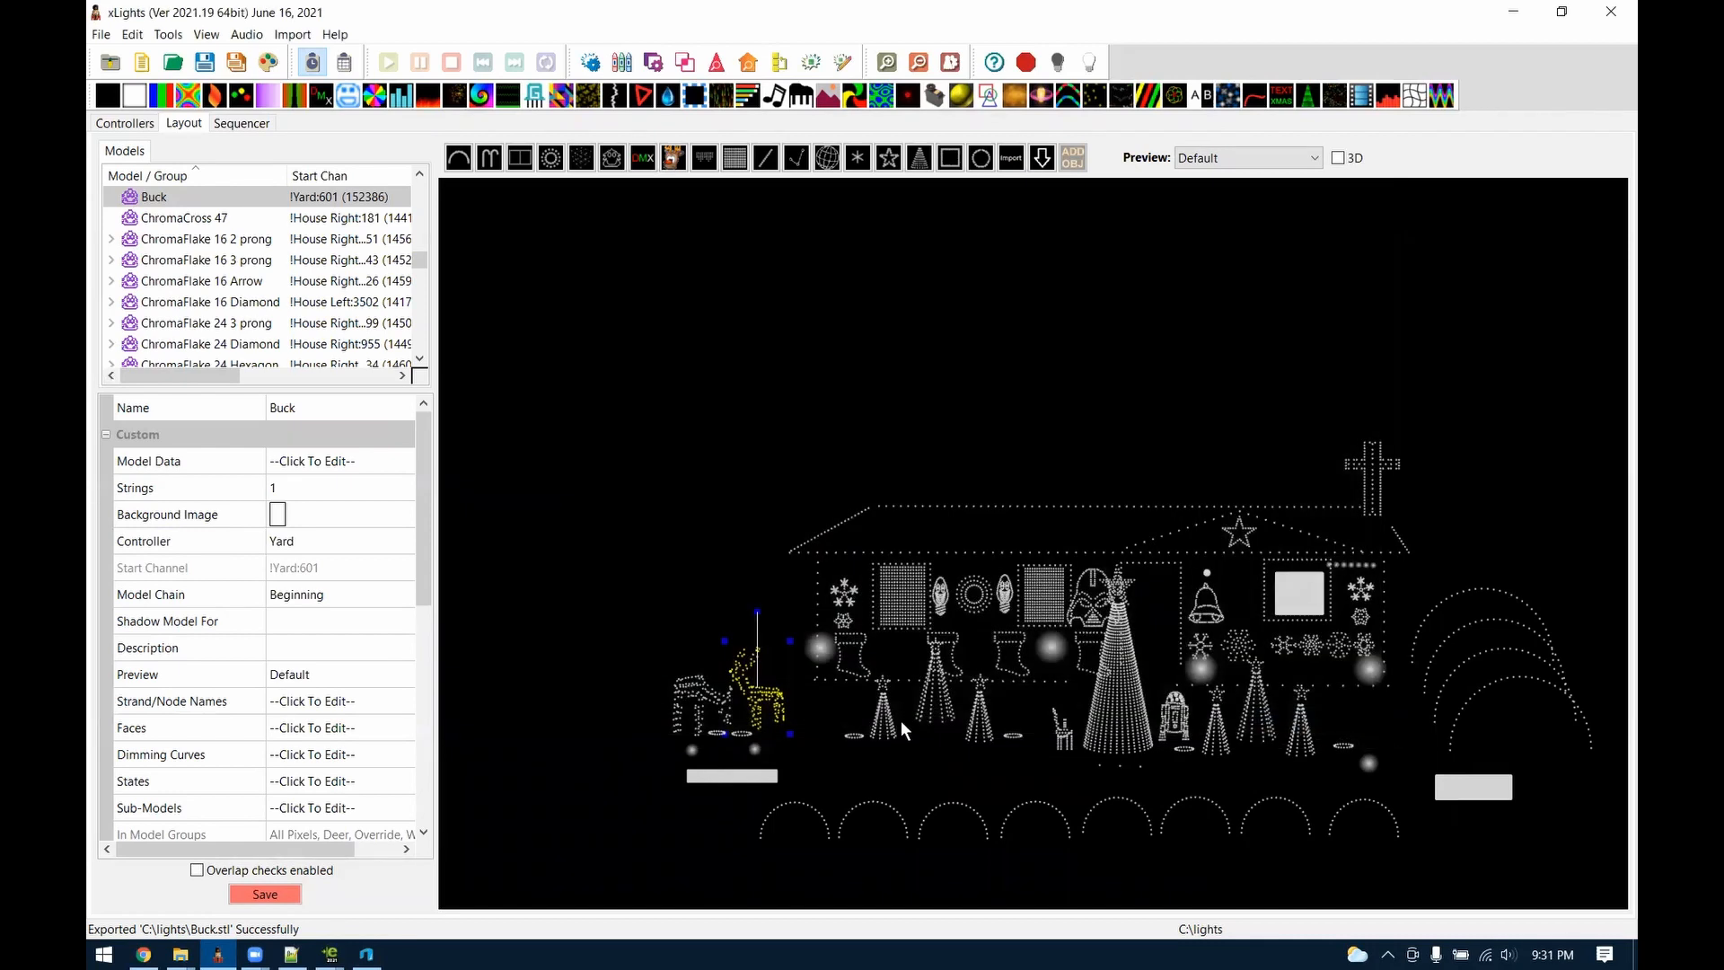
Return to the Notepad++ release notes and highlight the 2021.12 line about more shaders and restored shader images
left_click(290, 953)
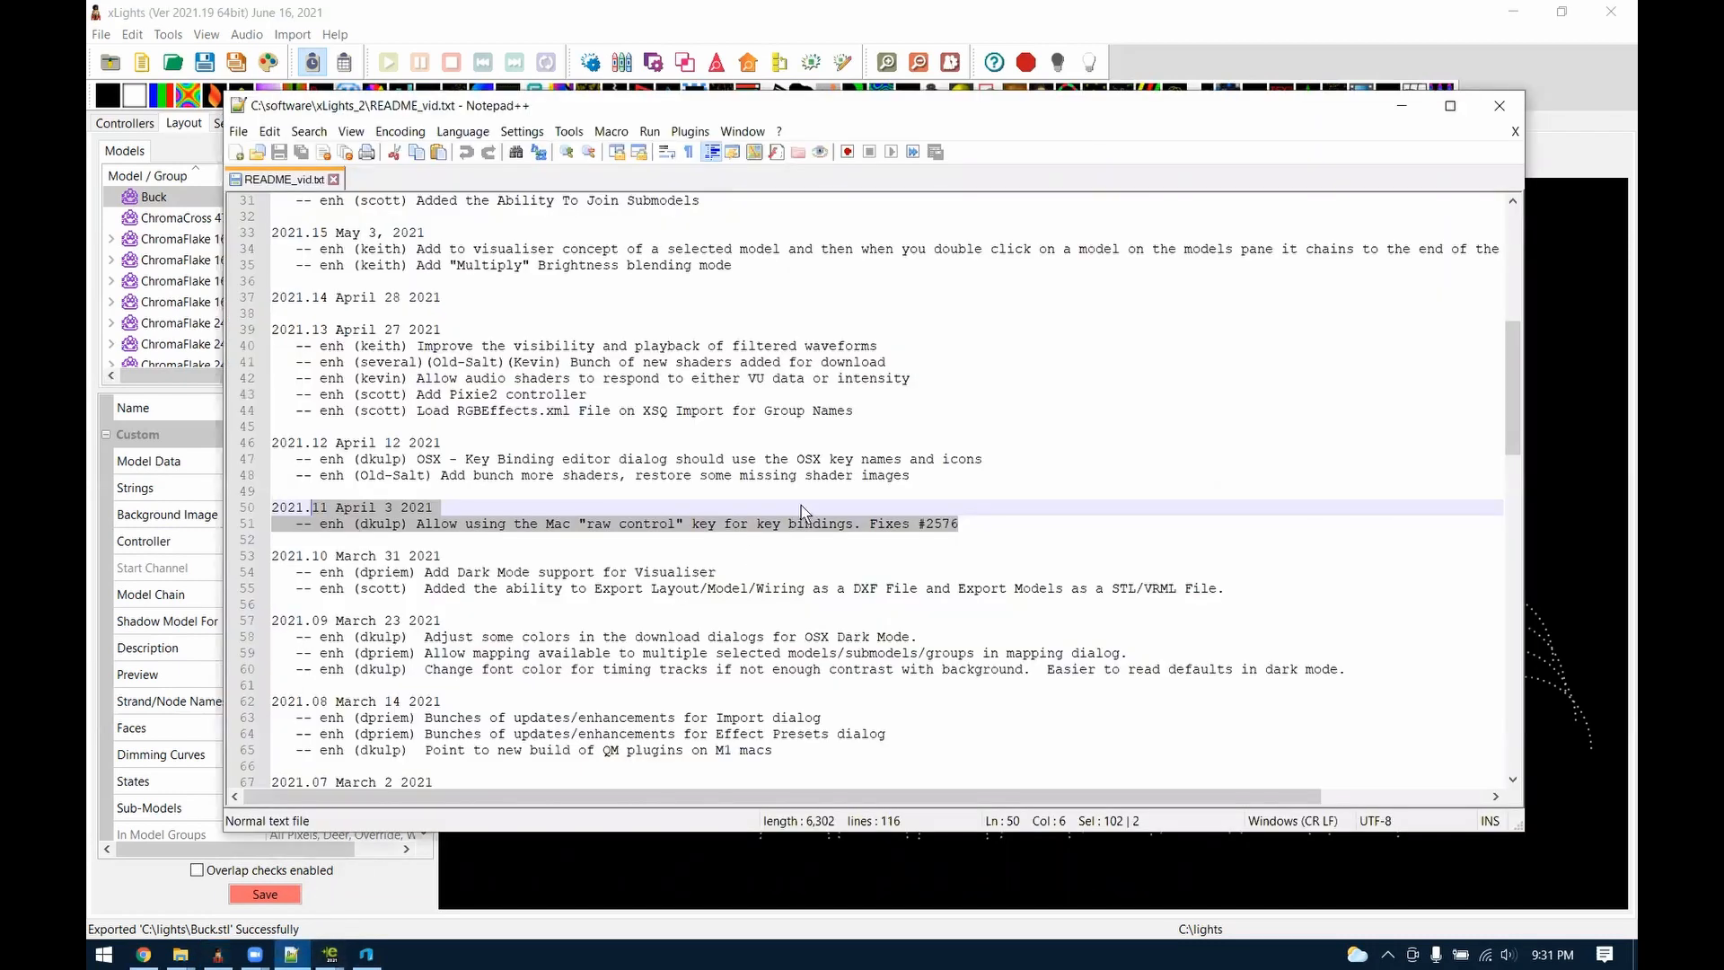
scroll(802, 511, "up", 1)
left_click(439, 525)
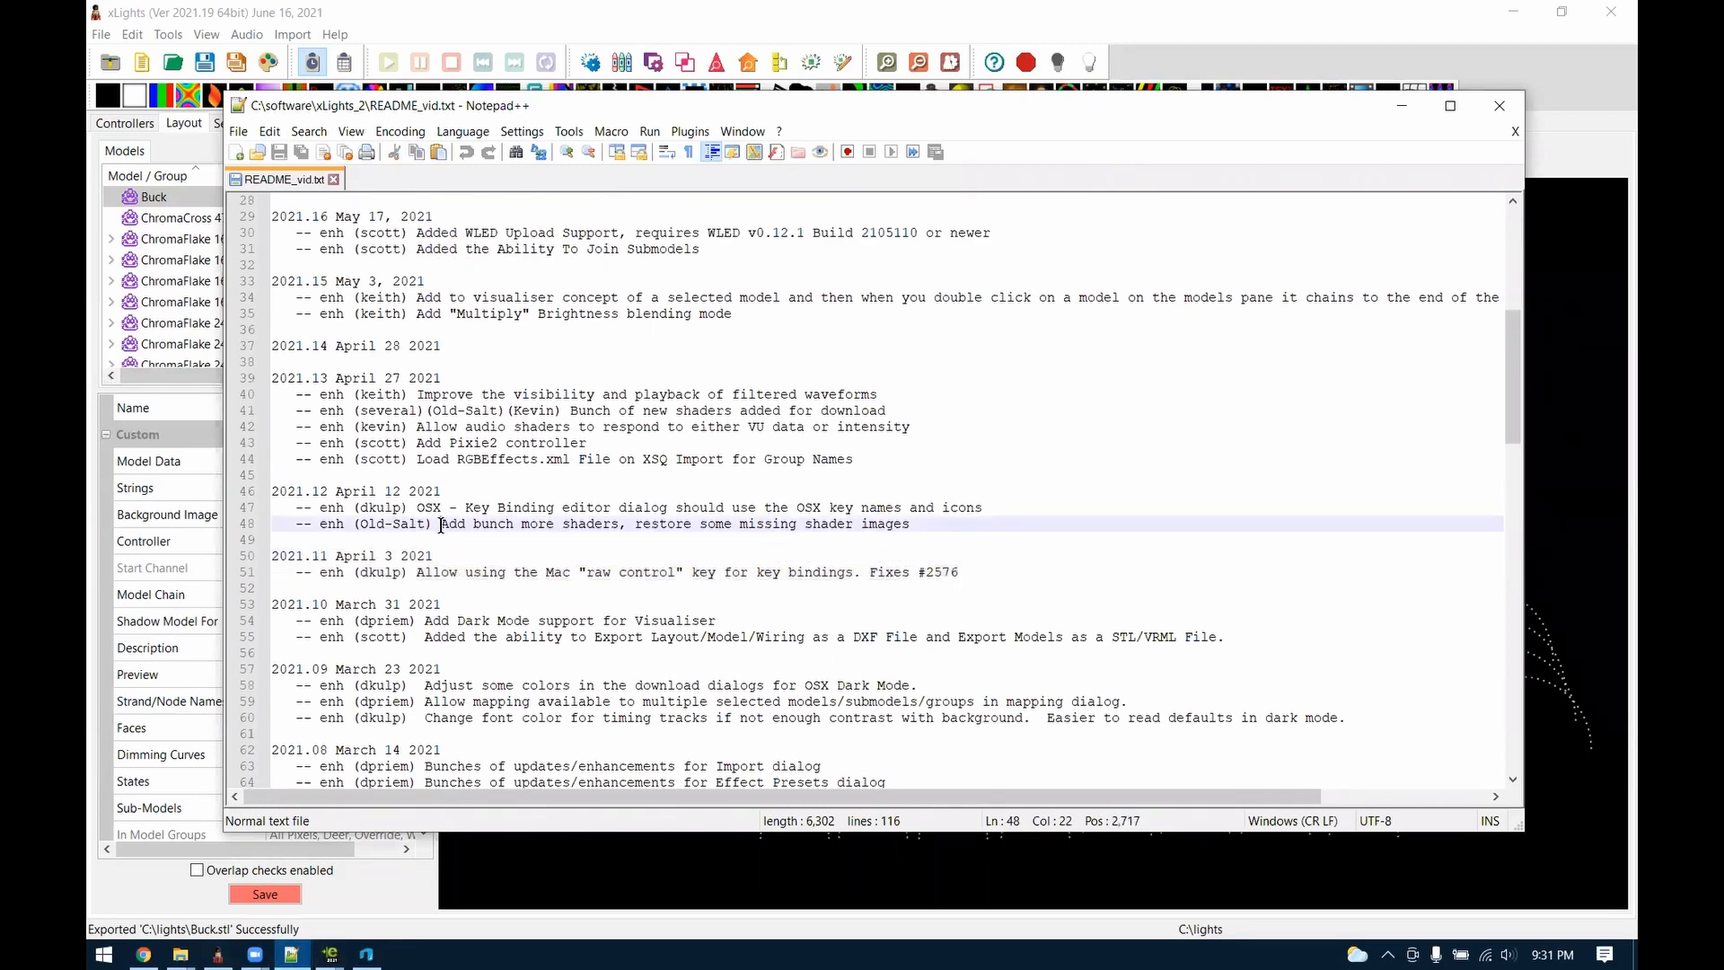
left_click_drag(930, 523, 431, 527)
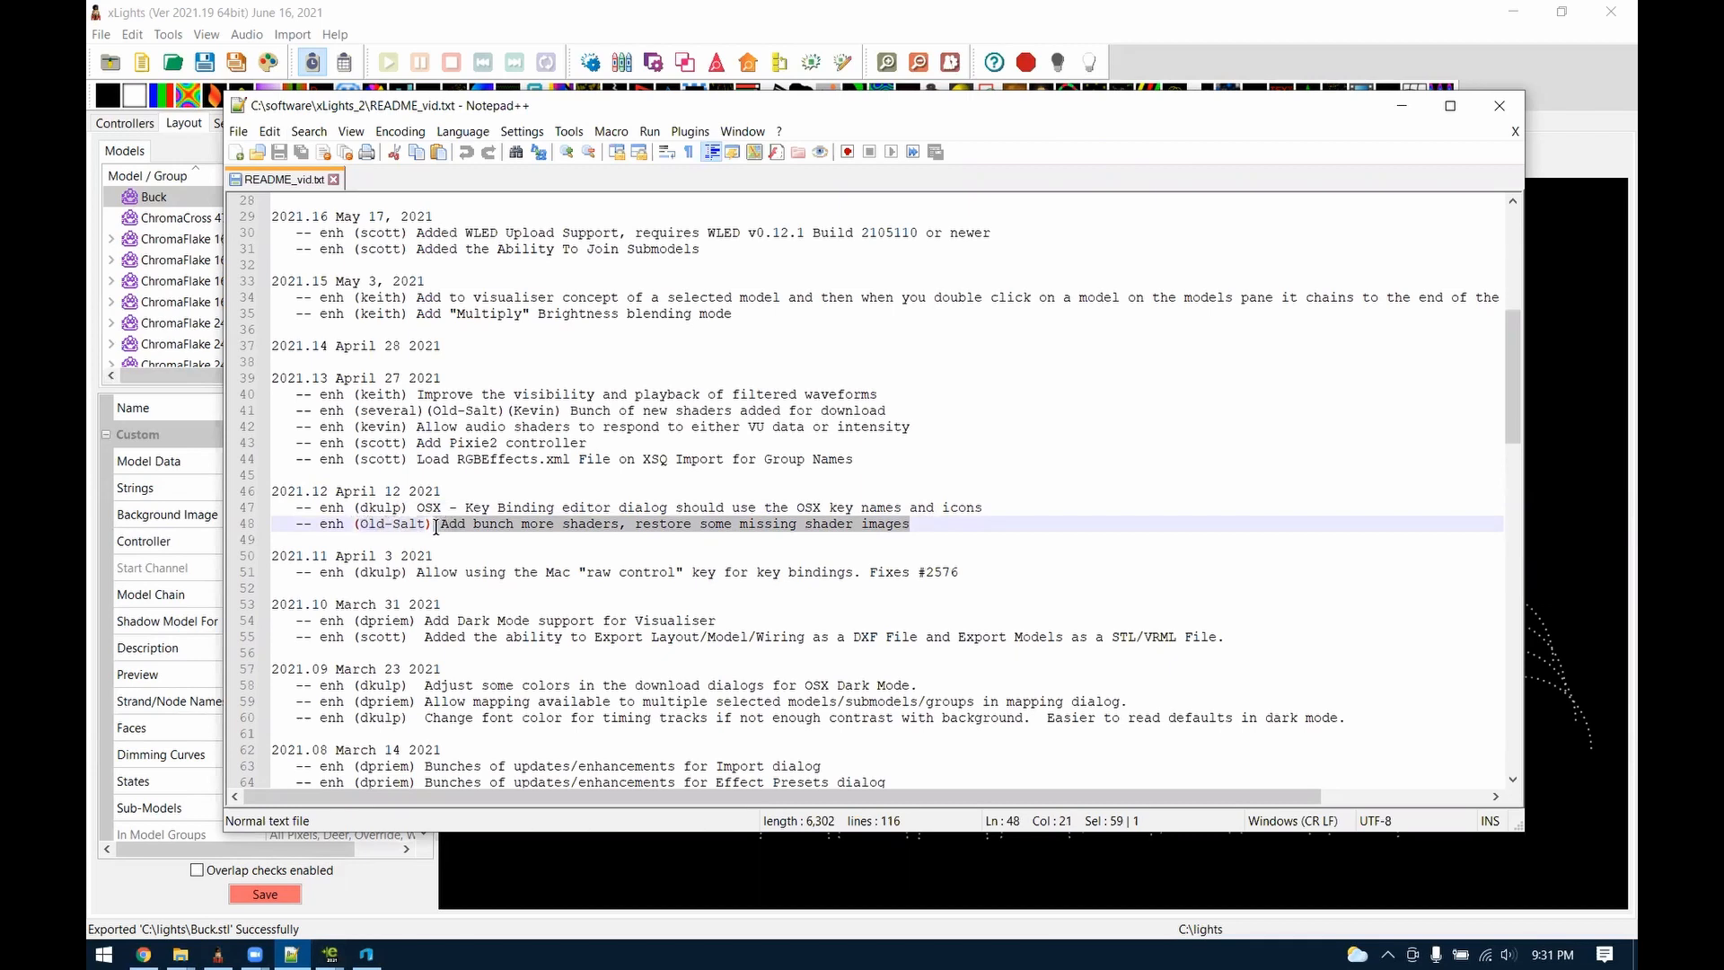
In the xLights sequencer, add a Shader effect on the Matrix row at about 15 to 20 seconds and open its shader download list
left_click(362, 12)
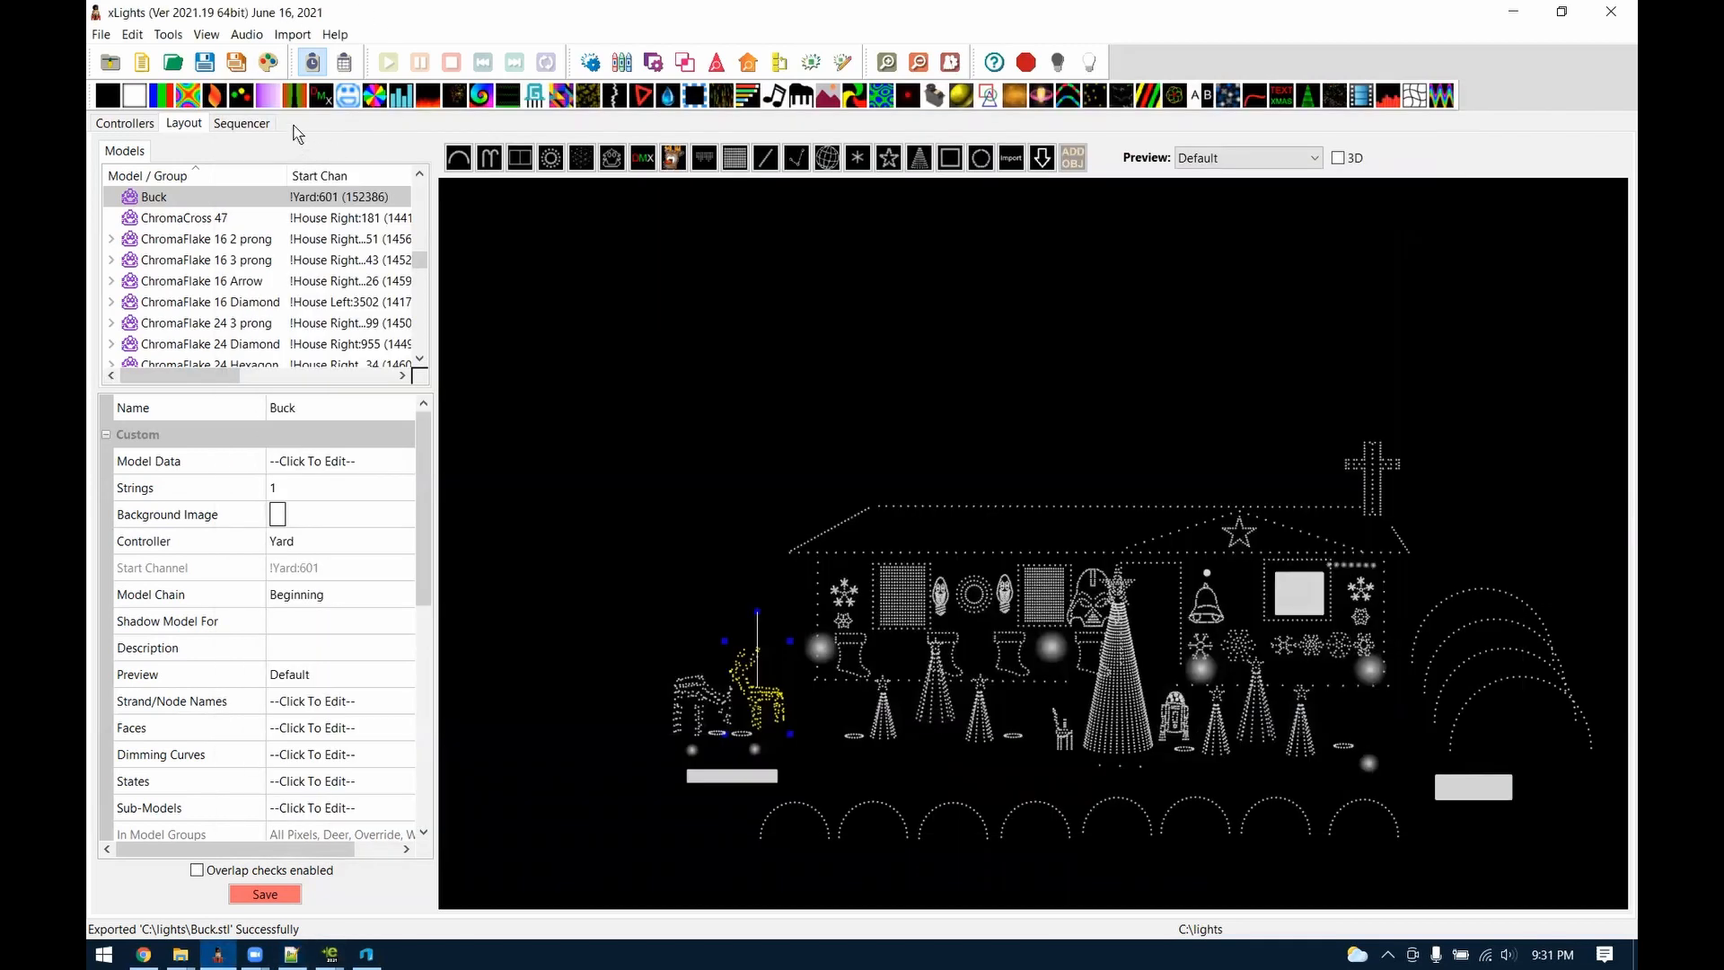
left_click(230, 125)
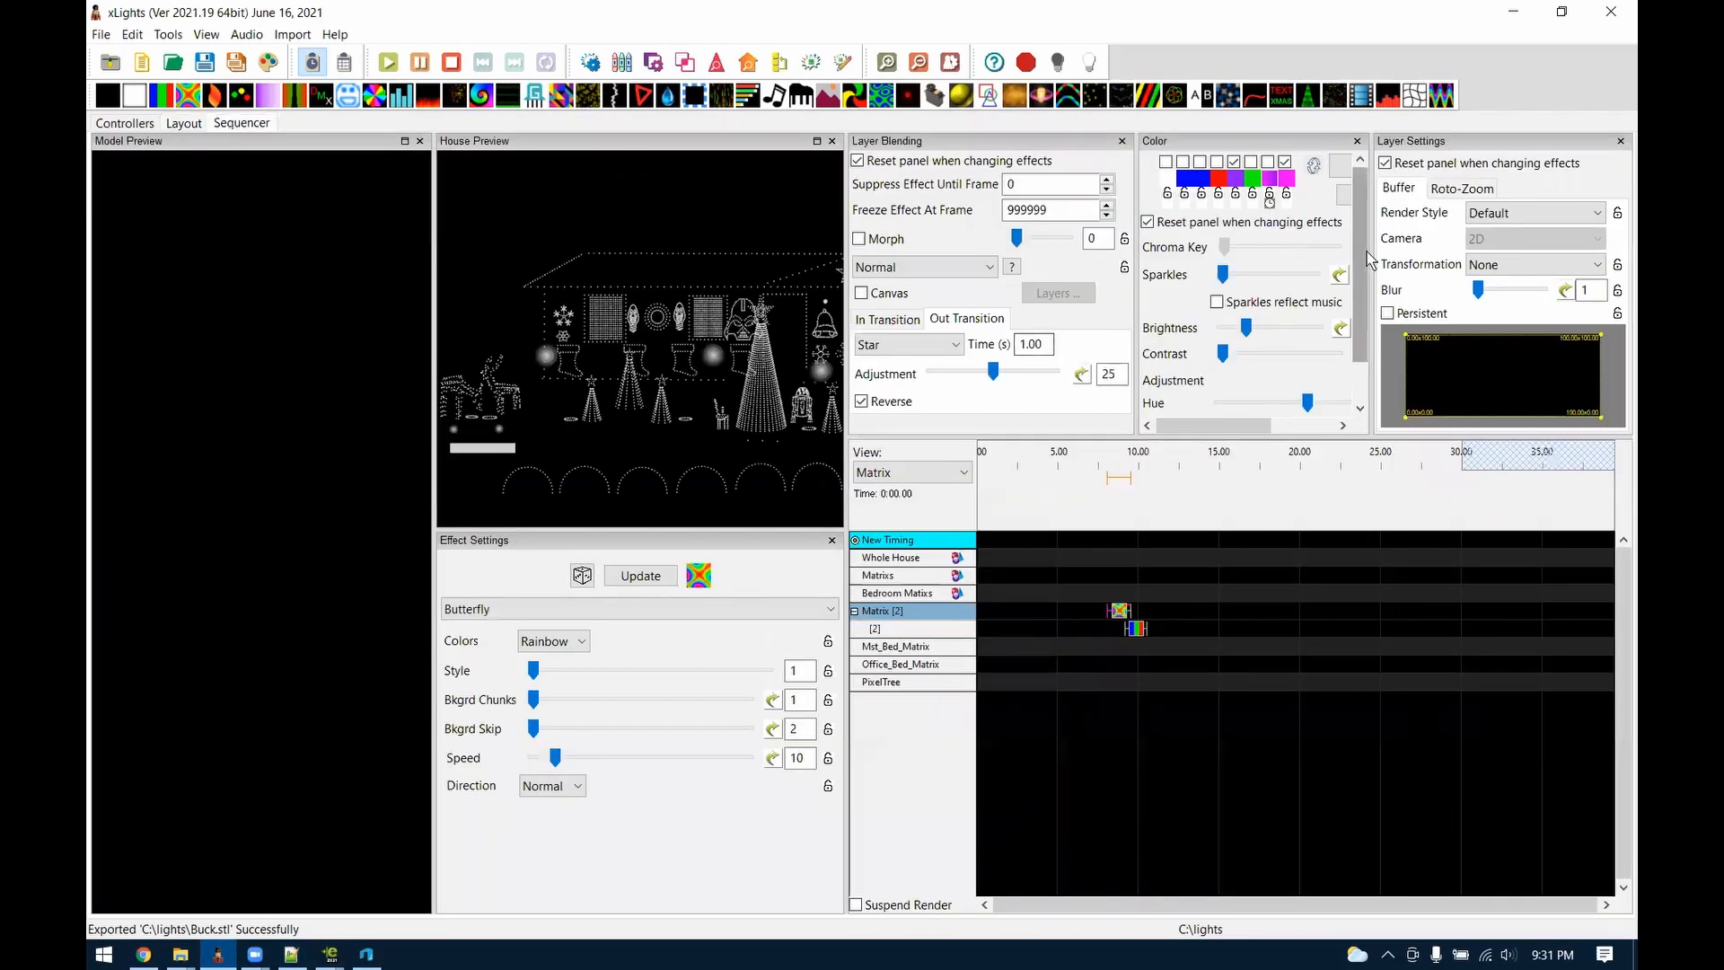
left_click_drag(959, 101, 1294, 611)
left_click(797, 640)
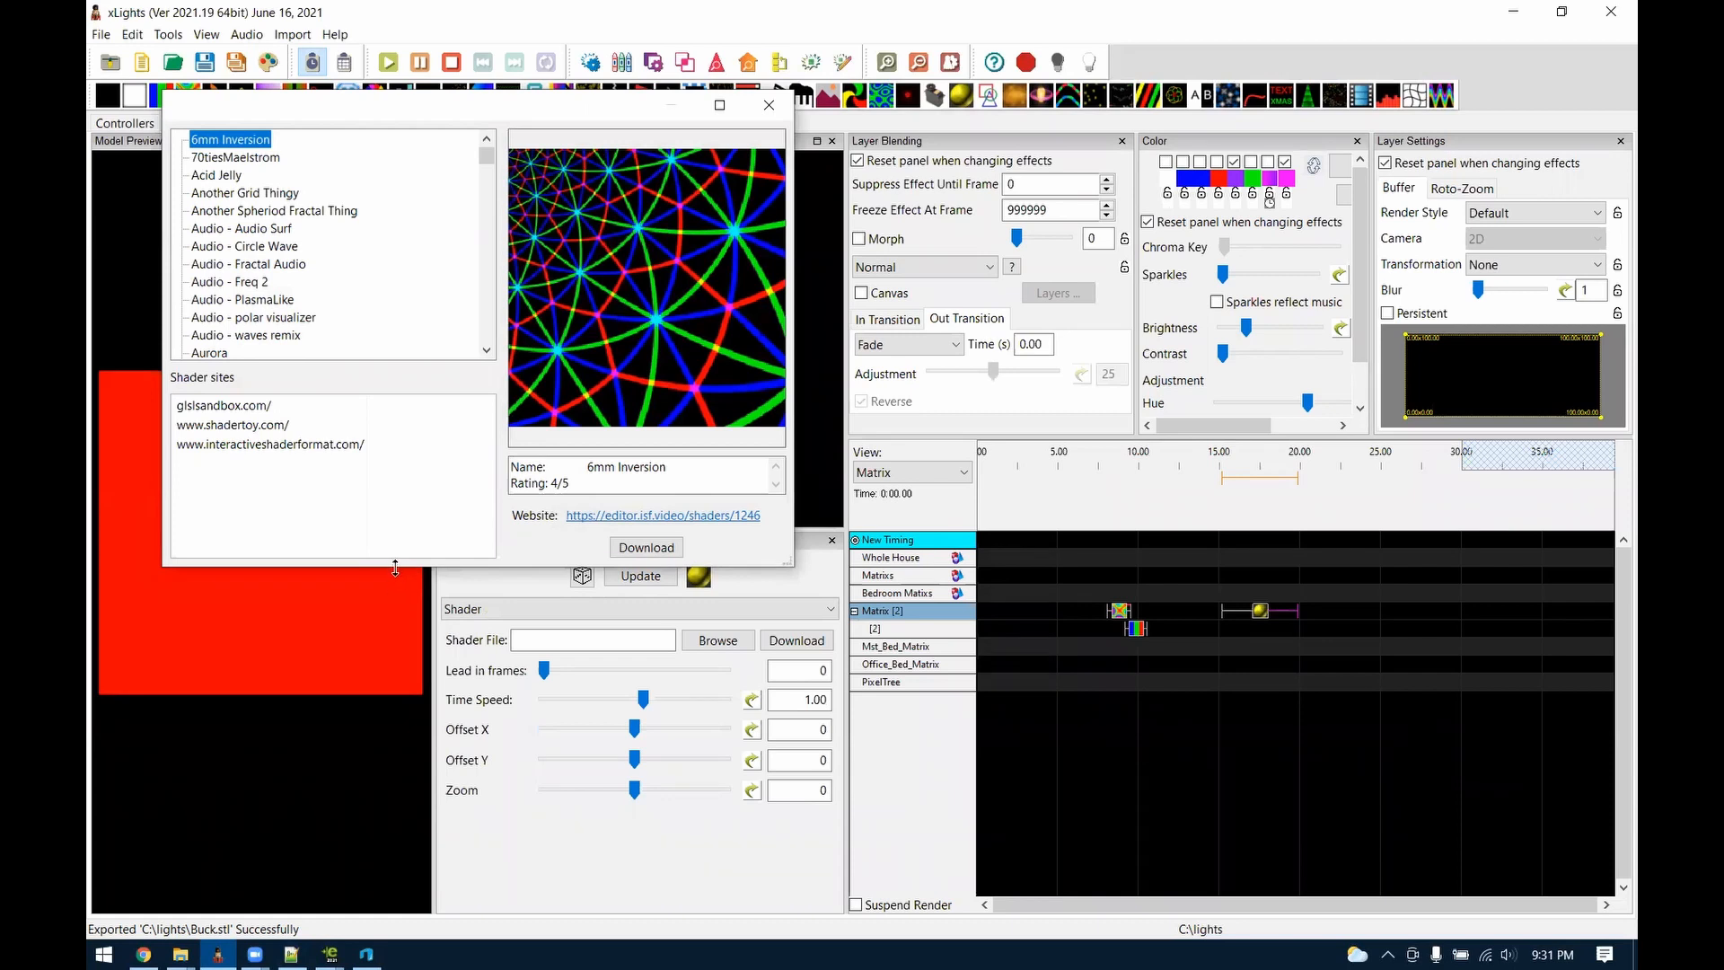
Enlarge the shader download window and preview Fly Through, Fractal Pyramid XL, Vortex V2 and Wispy Background_xL
left_click_drag(395, 568, 395, 835)
scroll(363, 473, "down", 15)
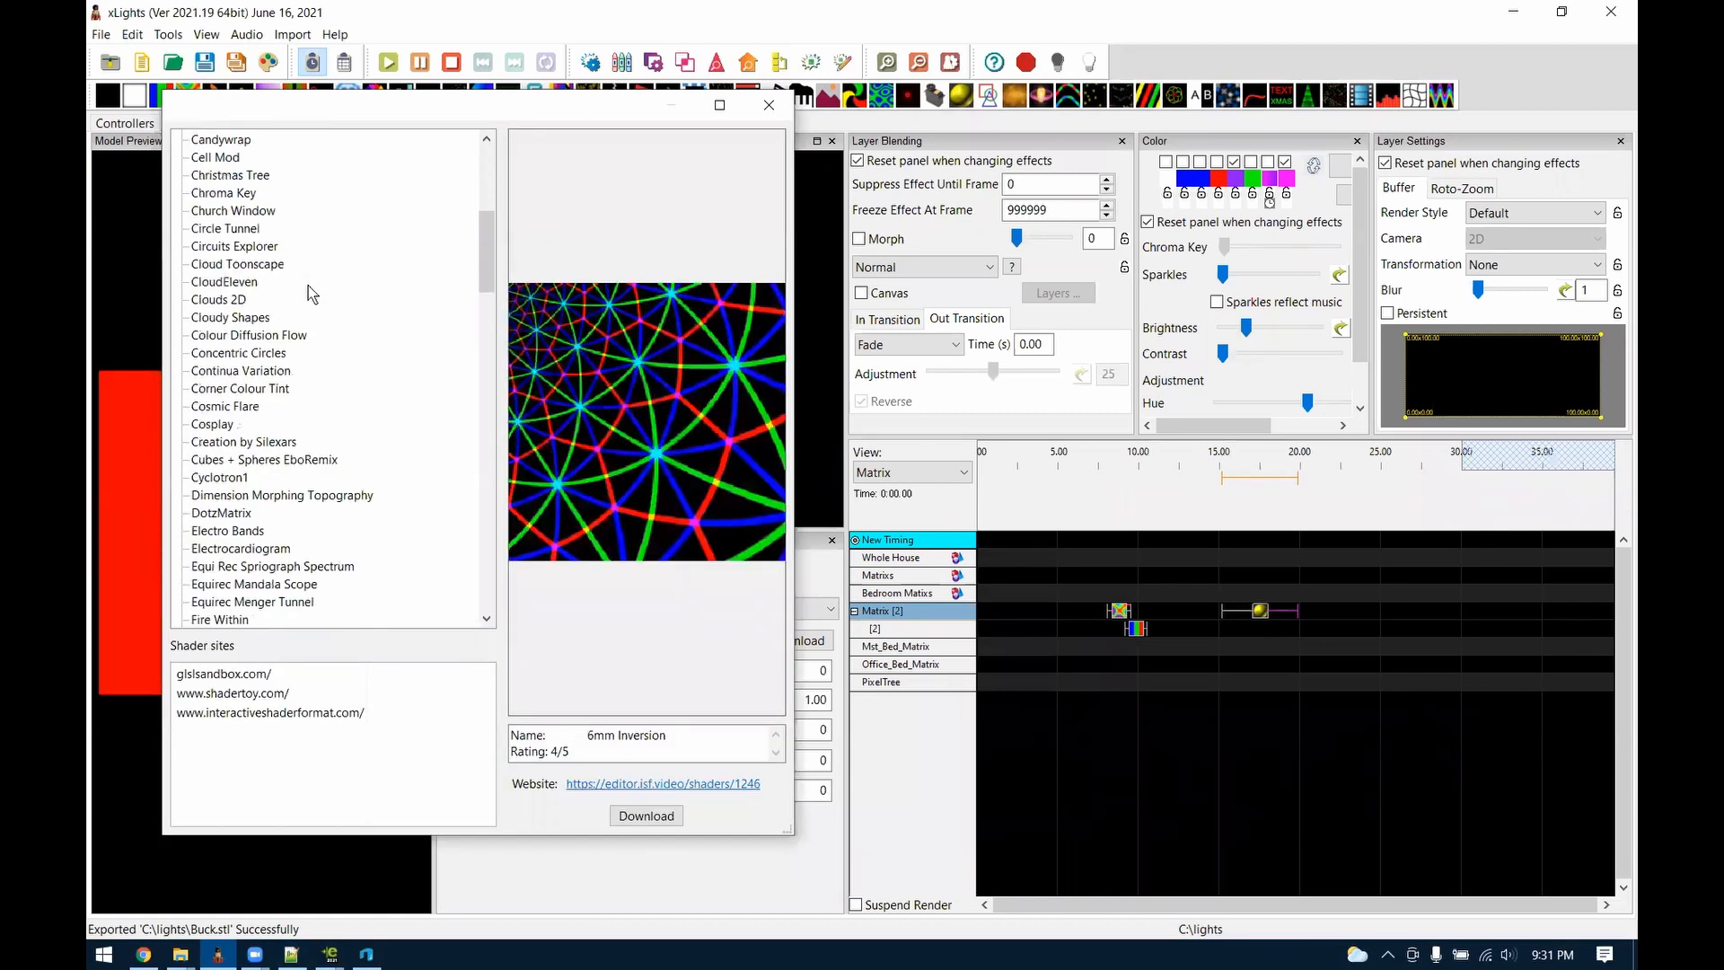
left_click(242, 422)
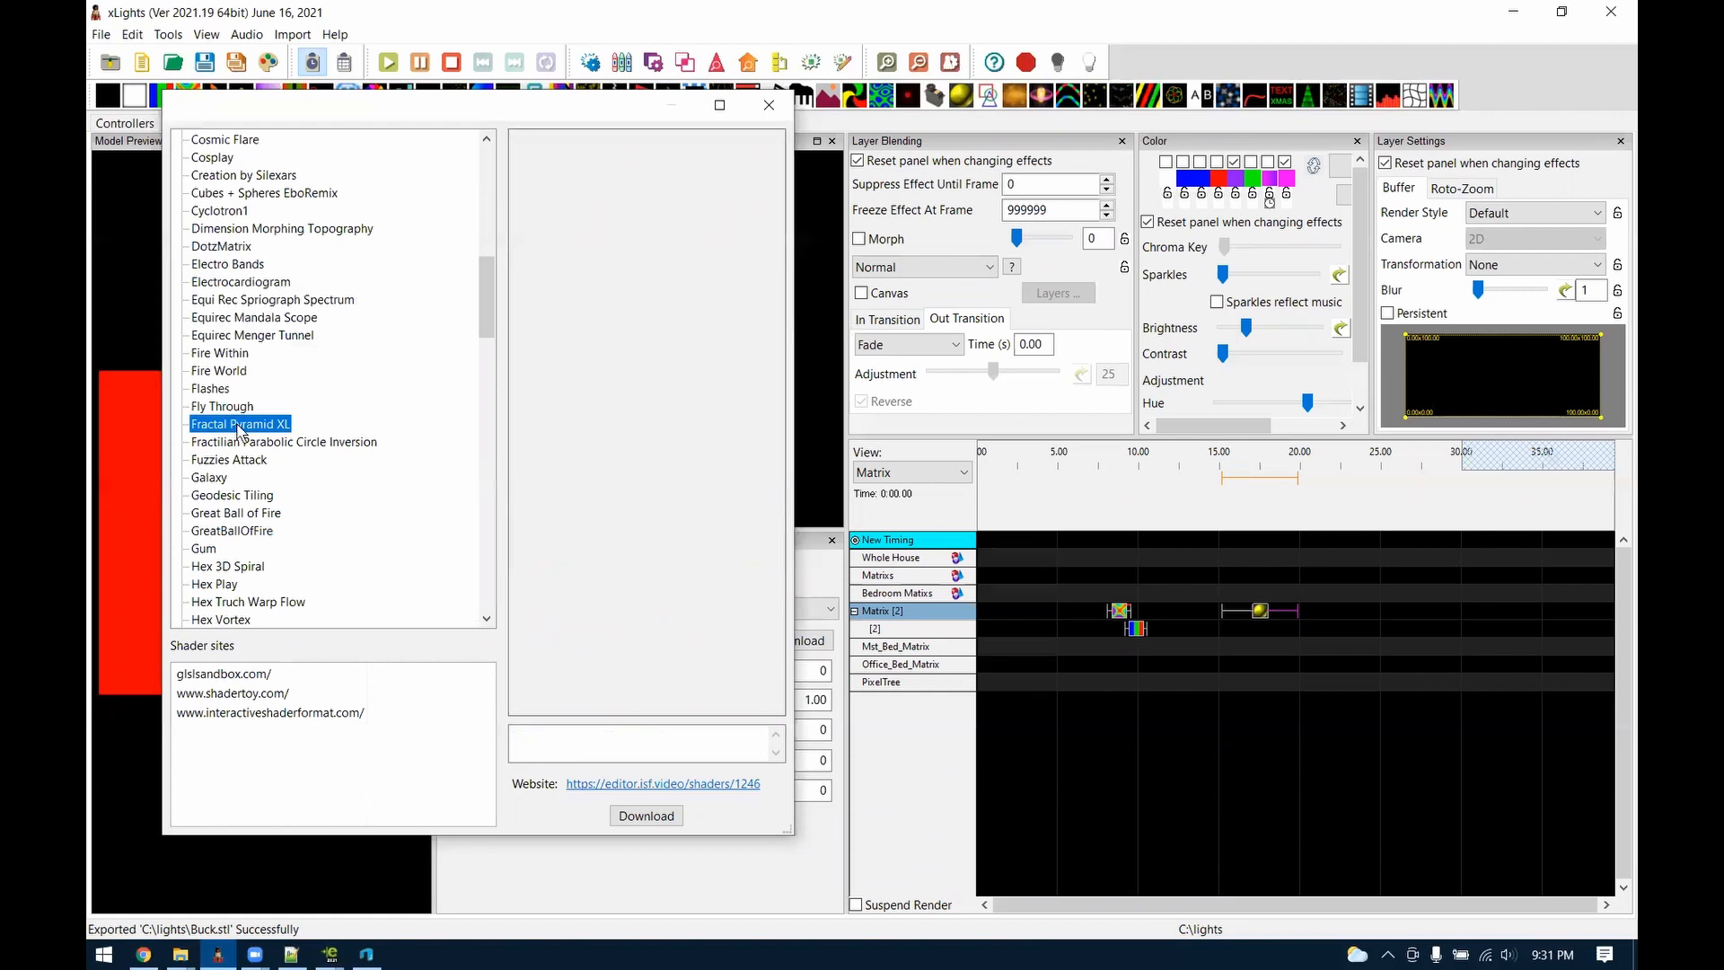
left_click(239, 409)
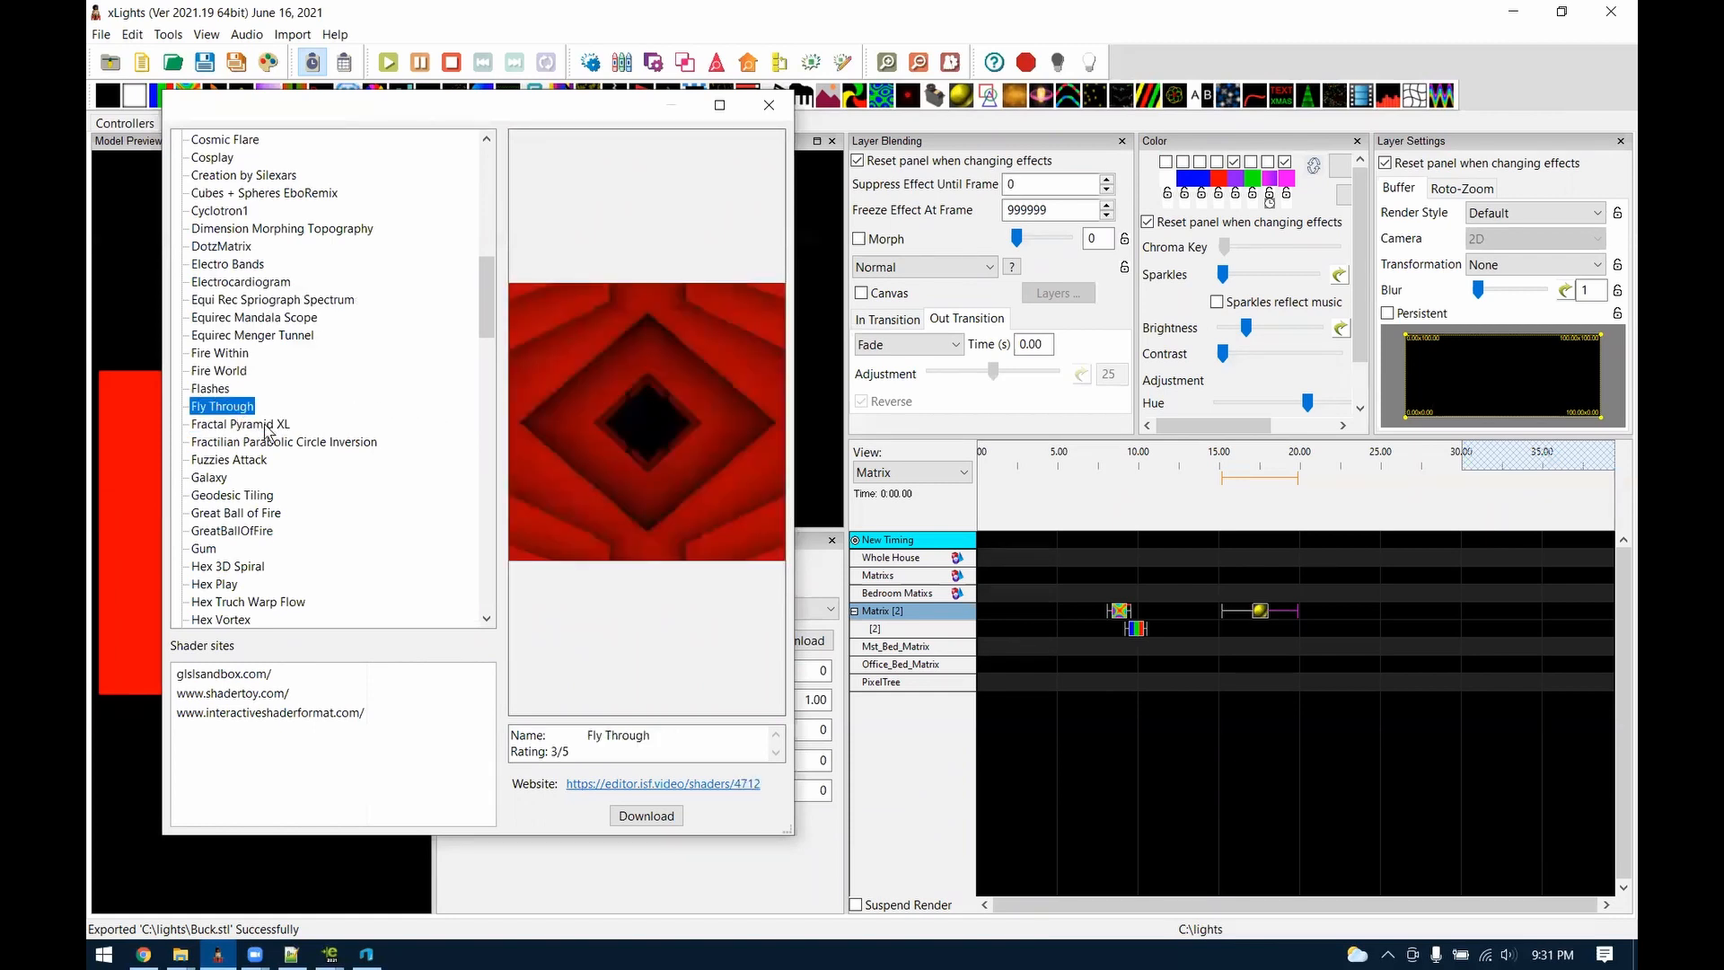
left_click(261, 426)
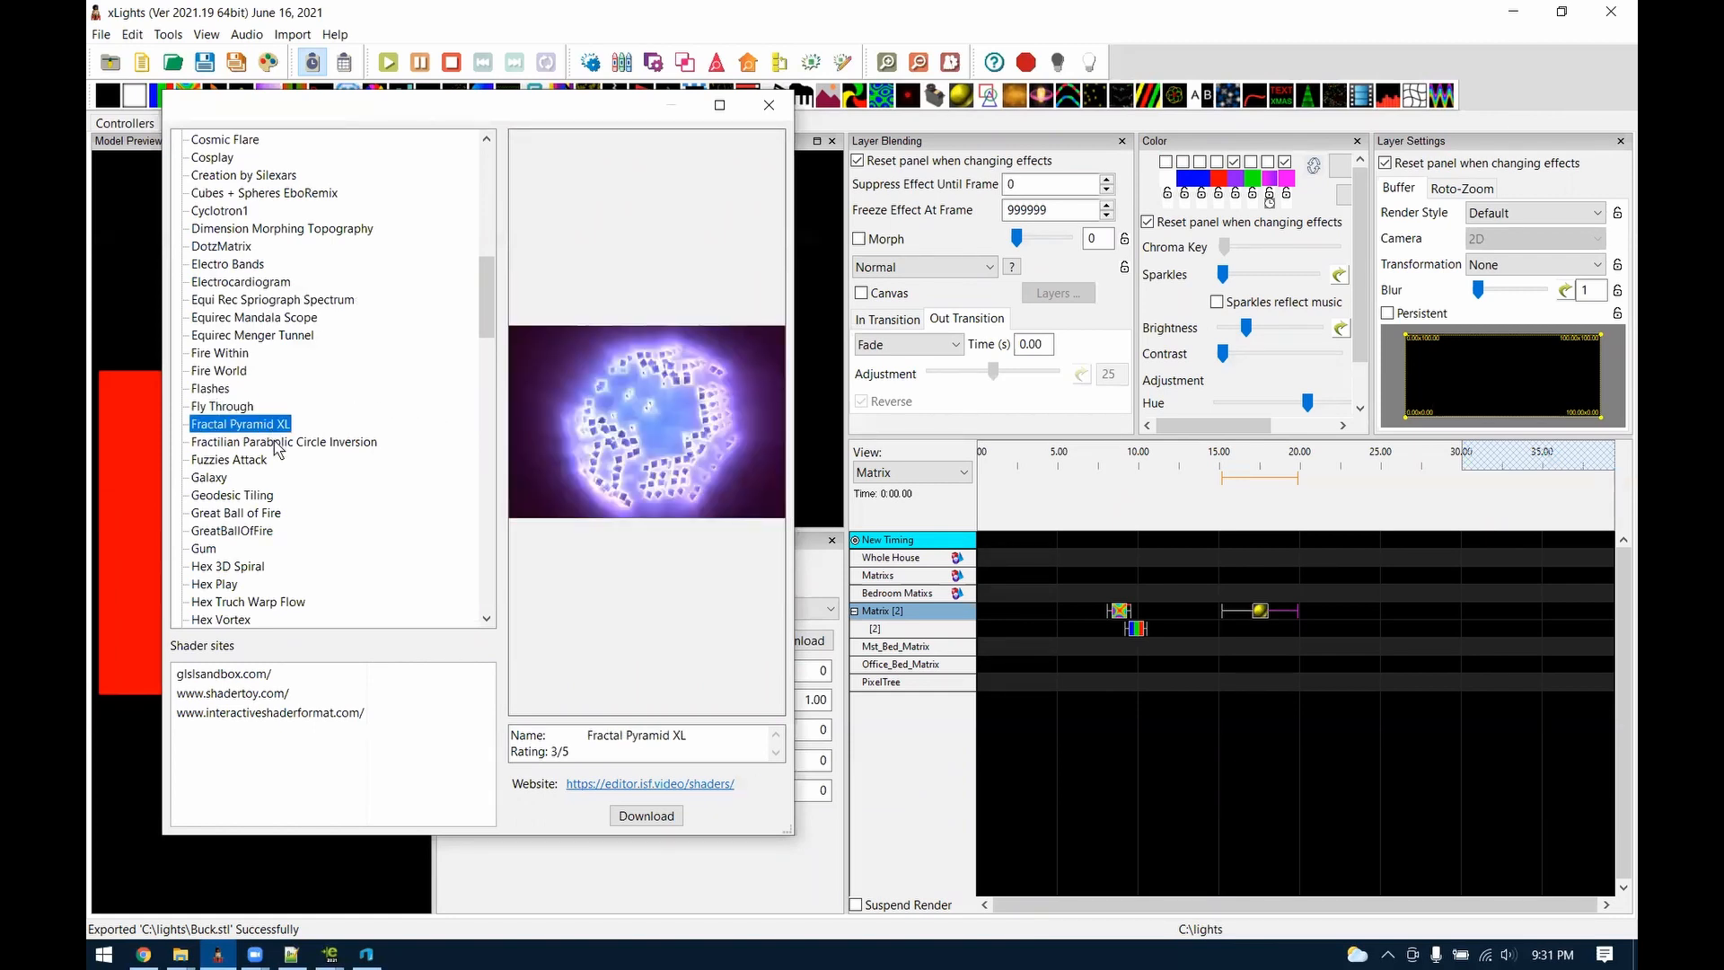
scroll(357, 395, "down", 8)
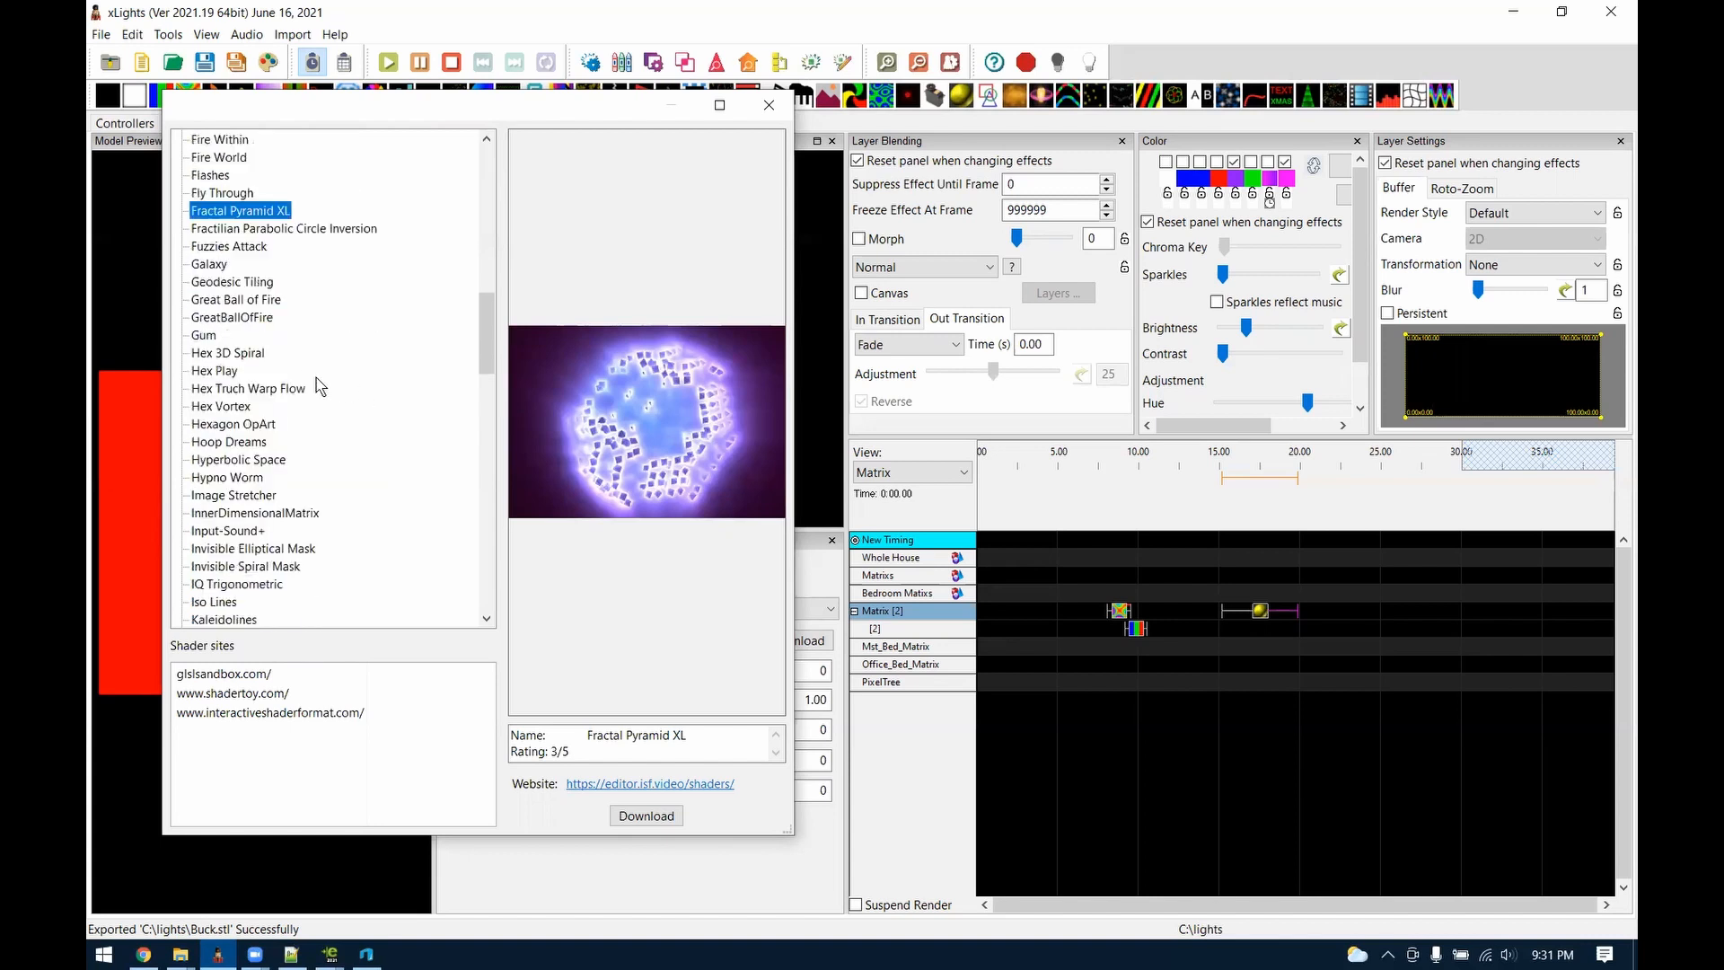
scroll(326, 404, "down", 10)
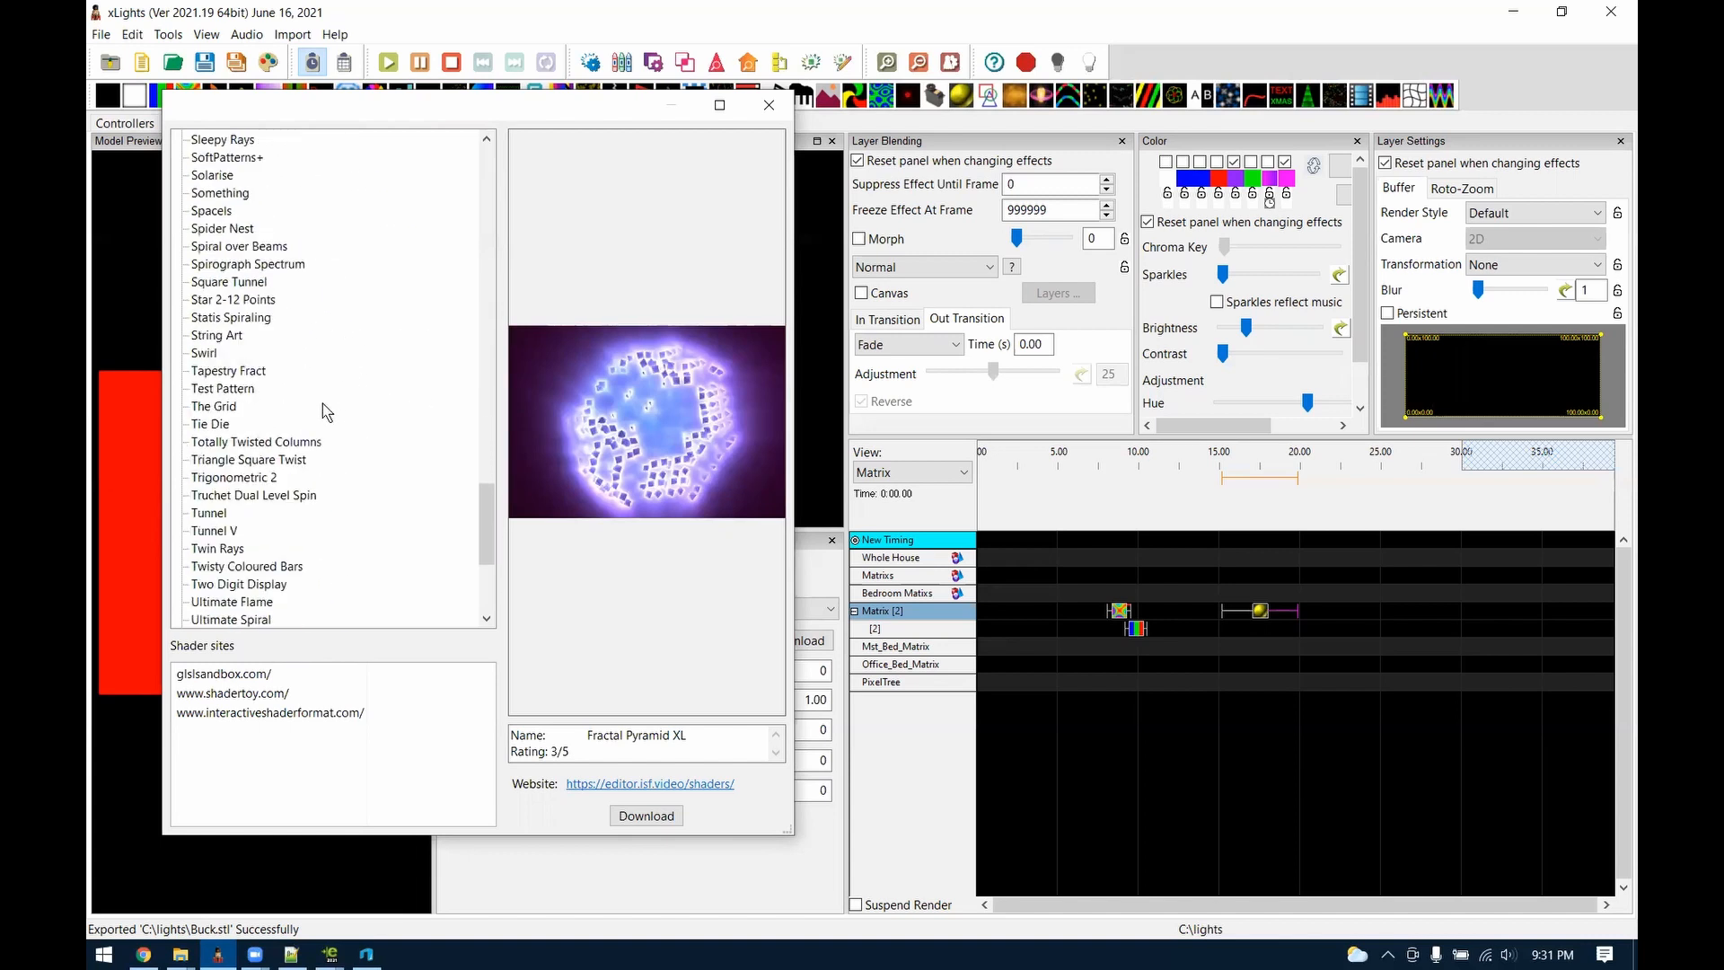
left_click(234, 550)
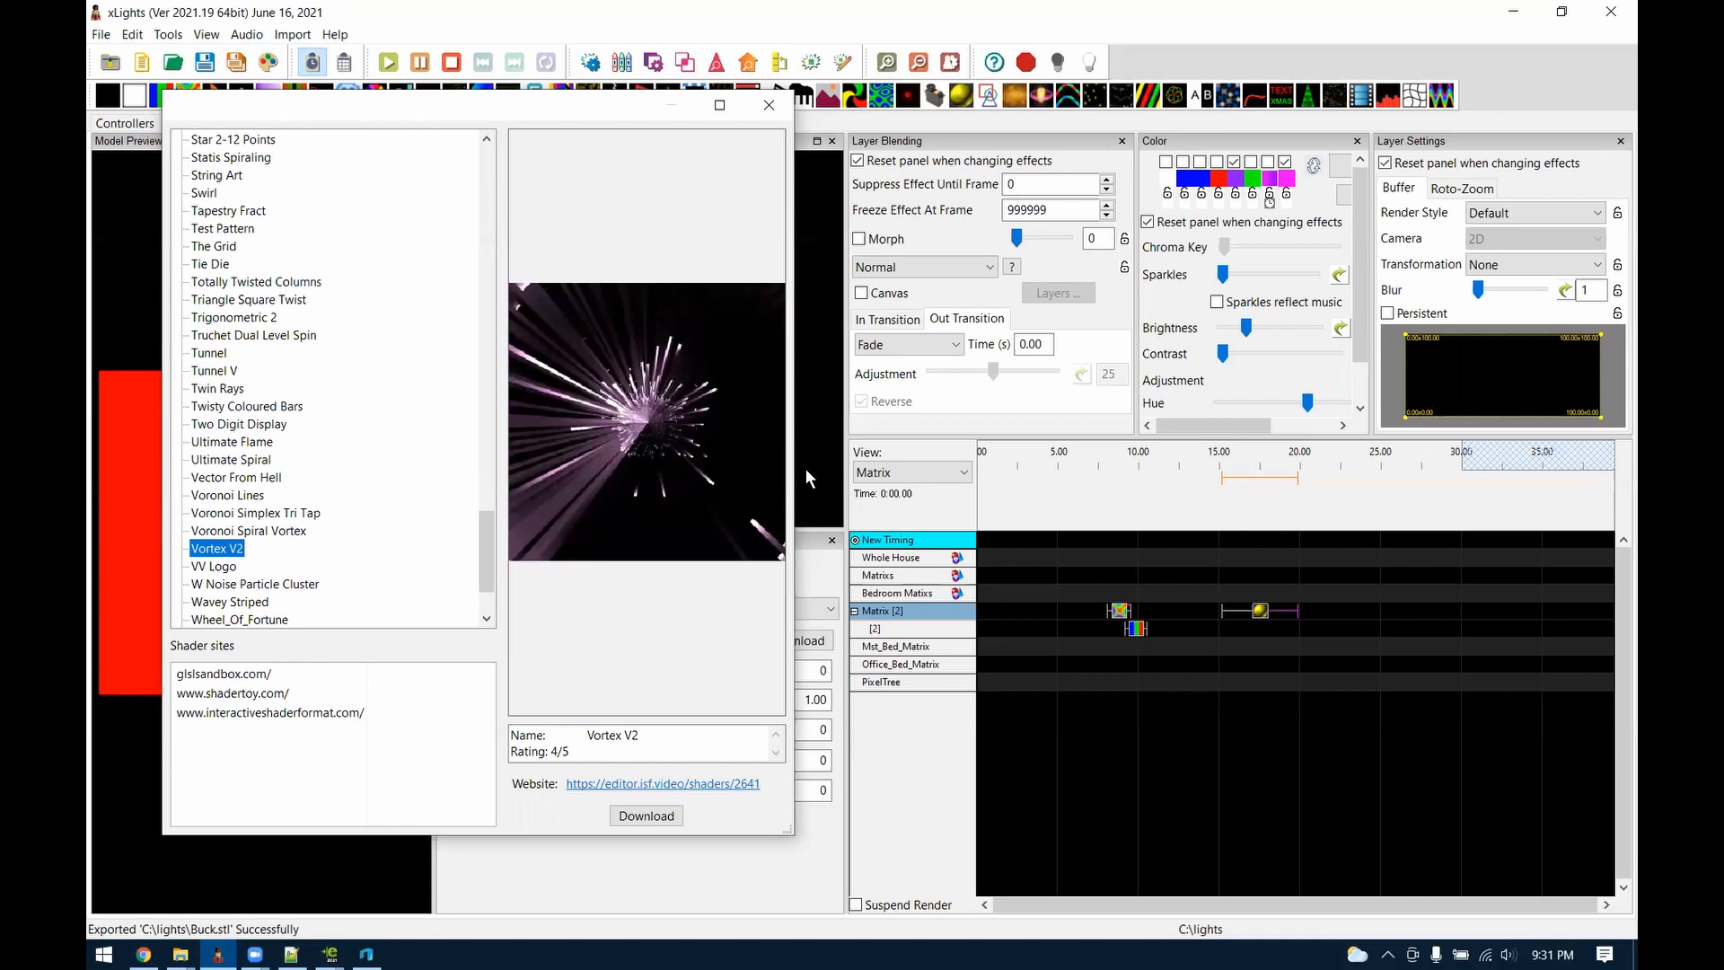
scroll(331, 543, "down", 2)
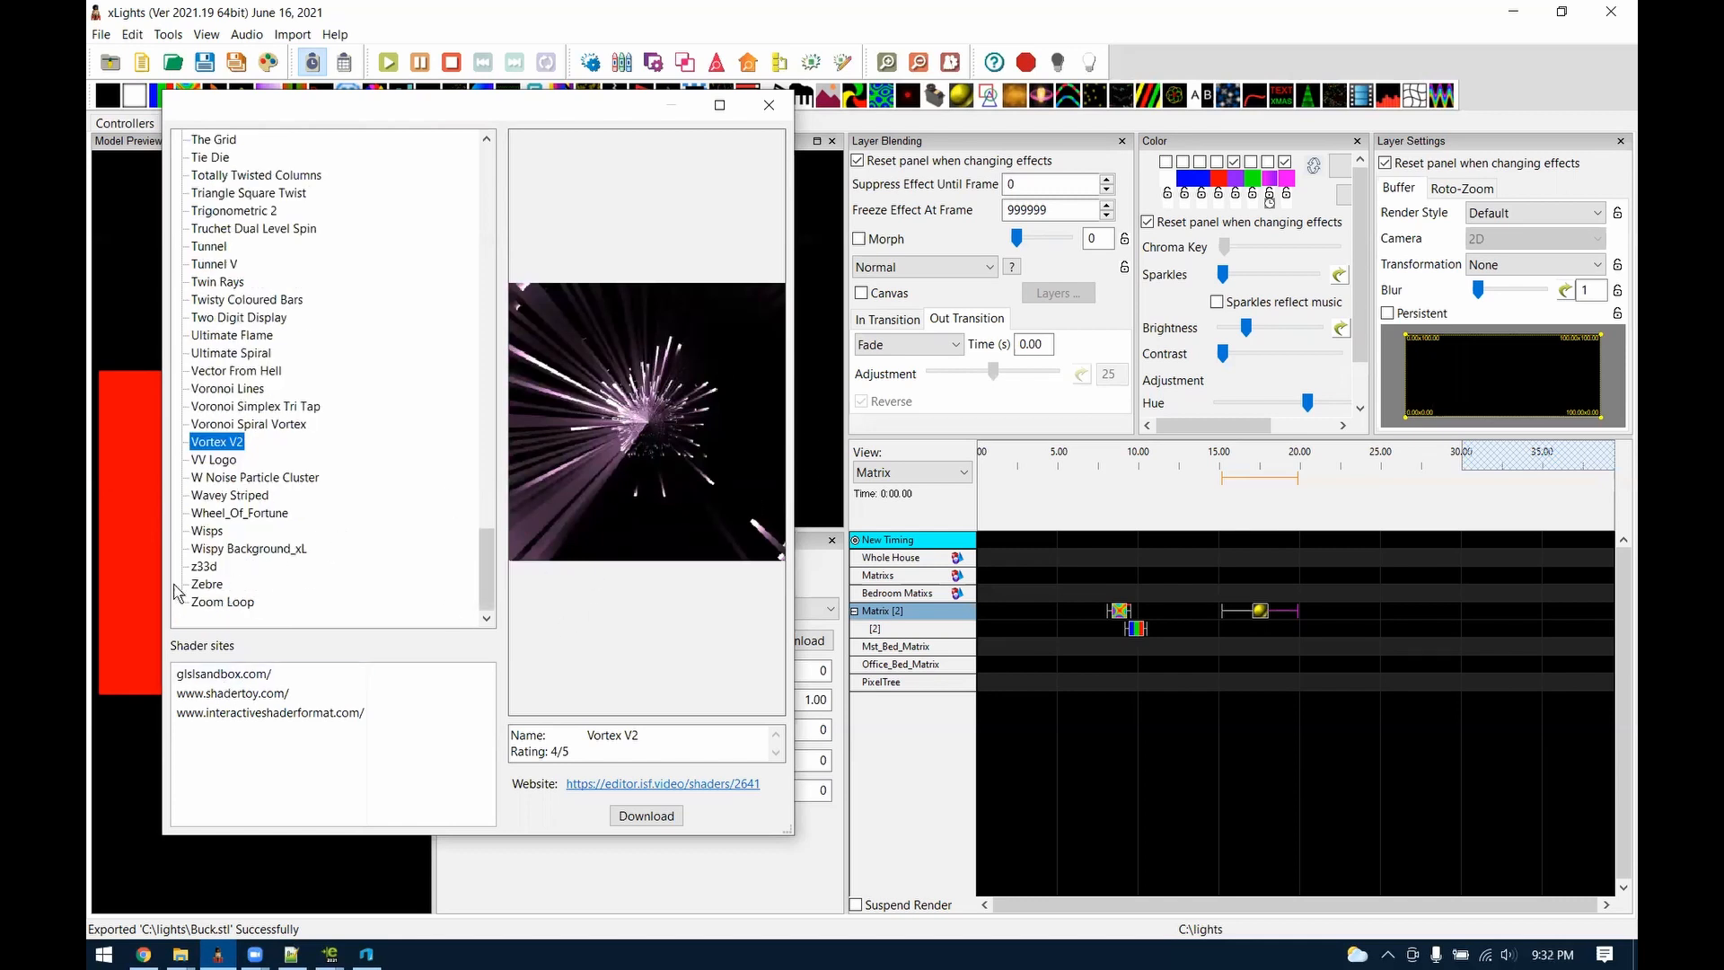
left_click(255, 550)
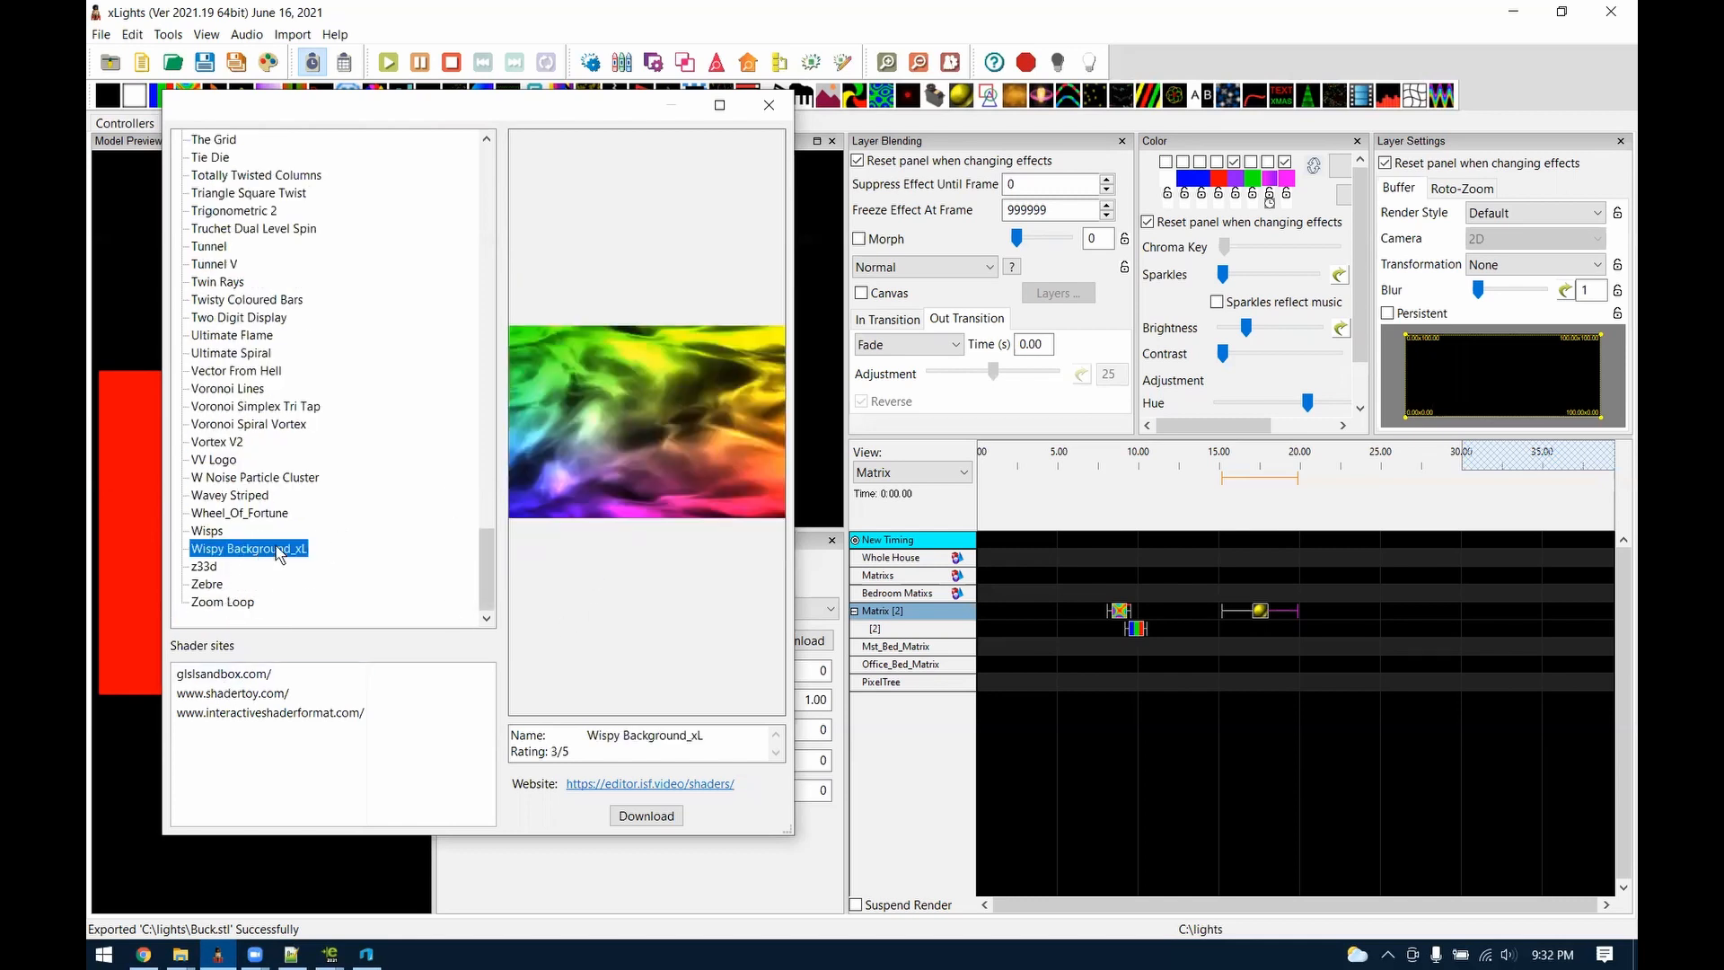
Highlight the 2021.13 release note about filtered waveforms in Notepad++, and close the shader download window in xLights
left_click(291, 953)
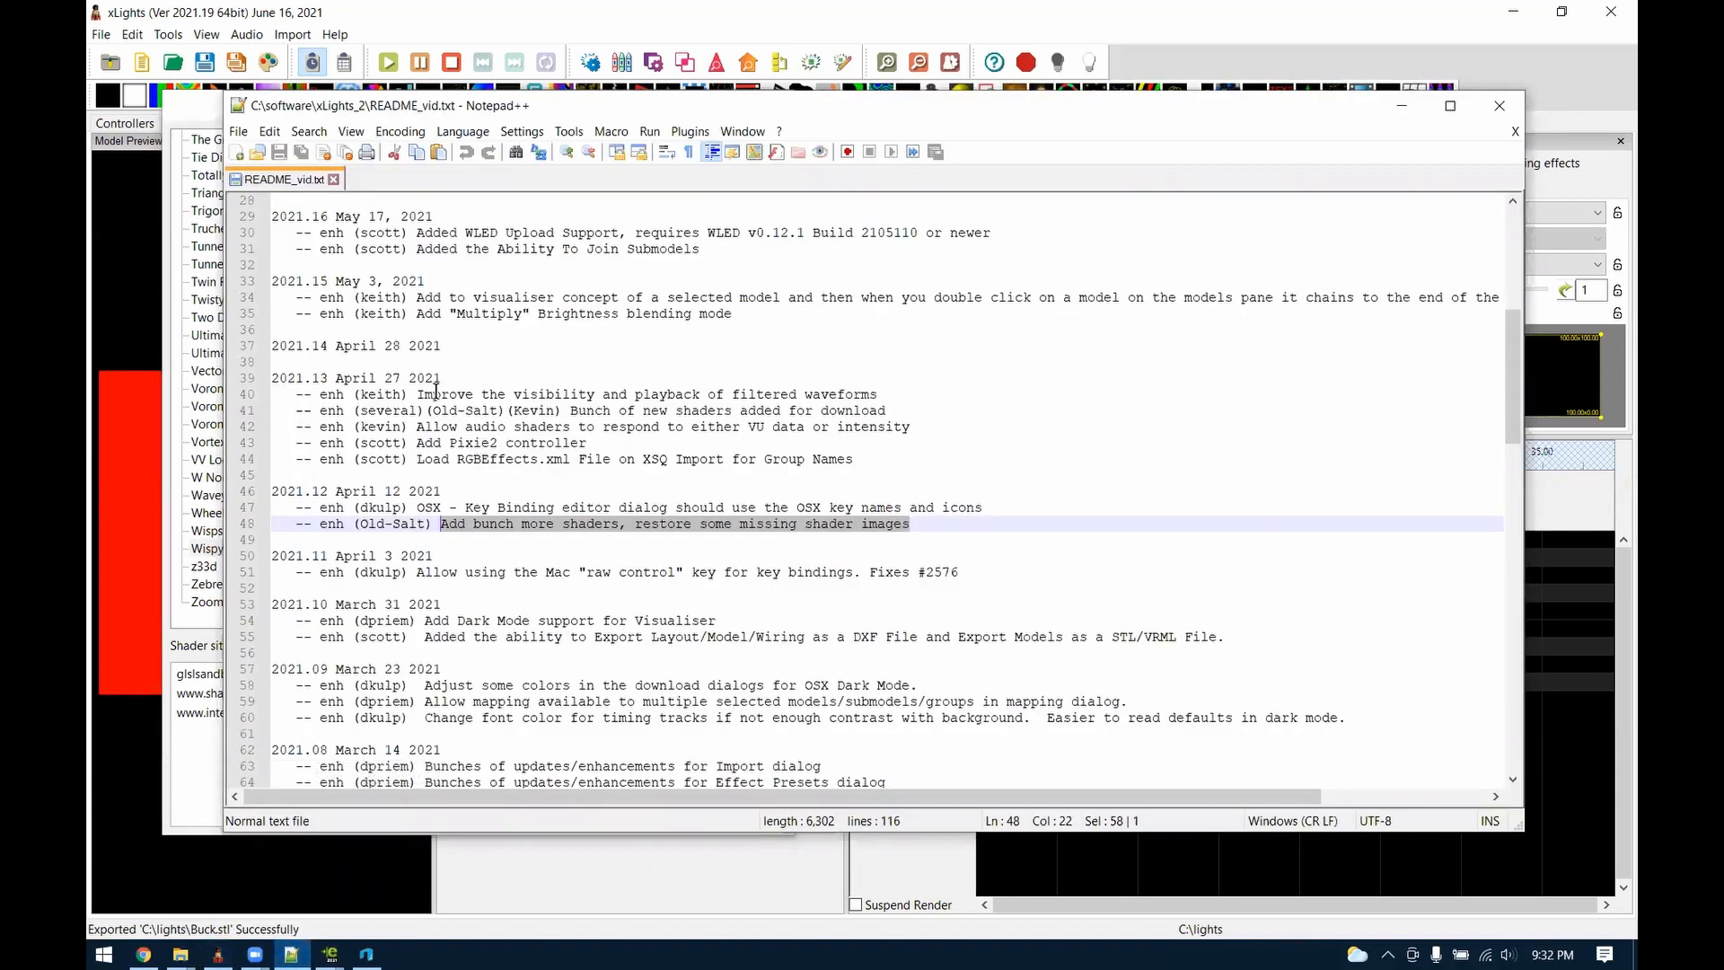
left_click_drag(419, 395, 890, 393)
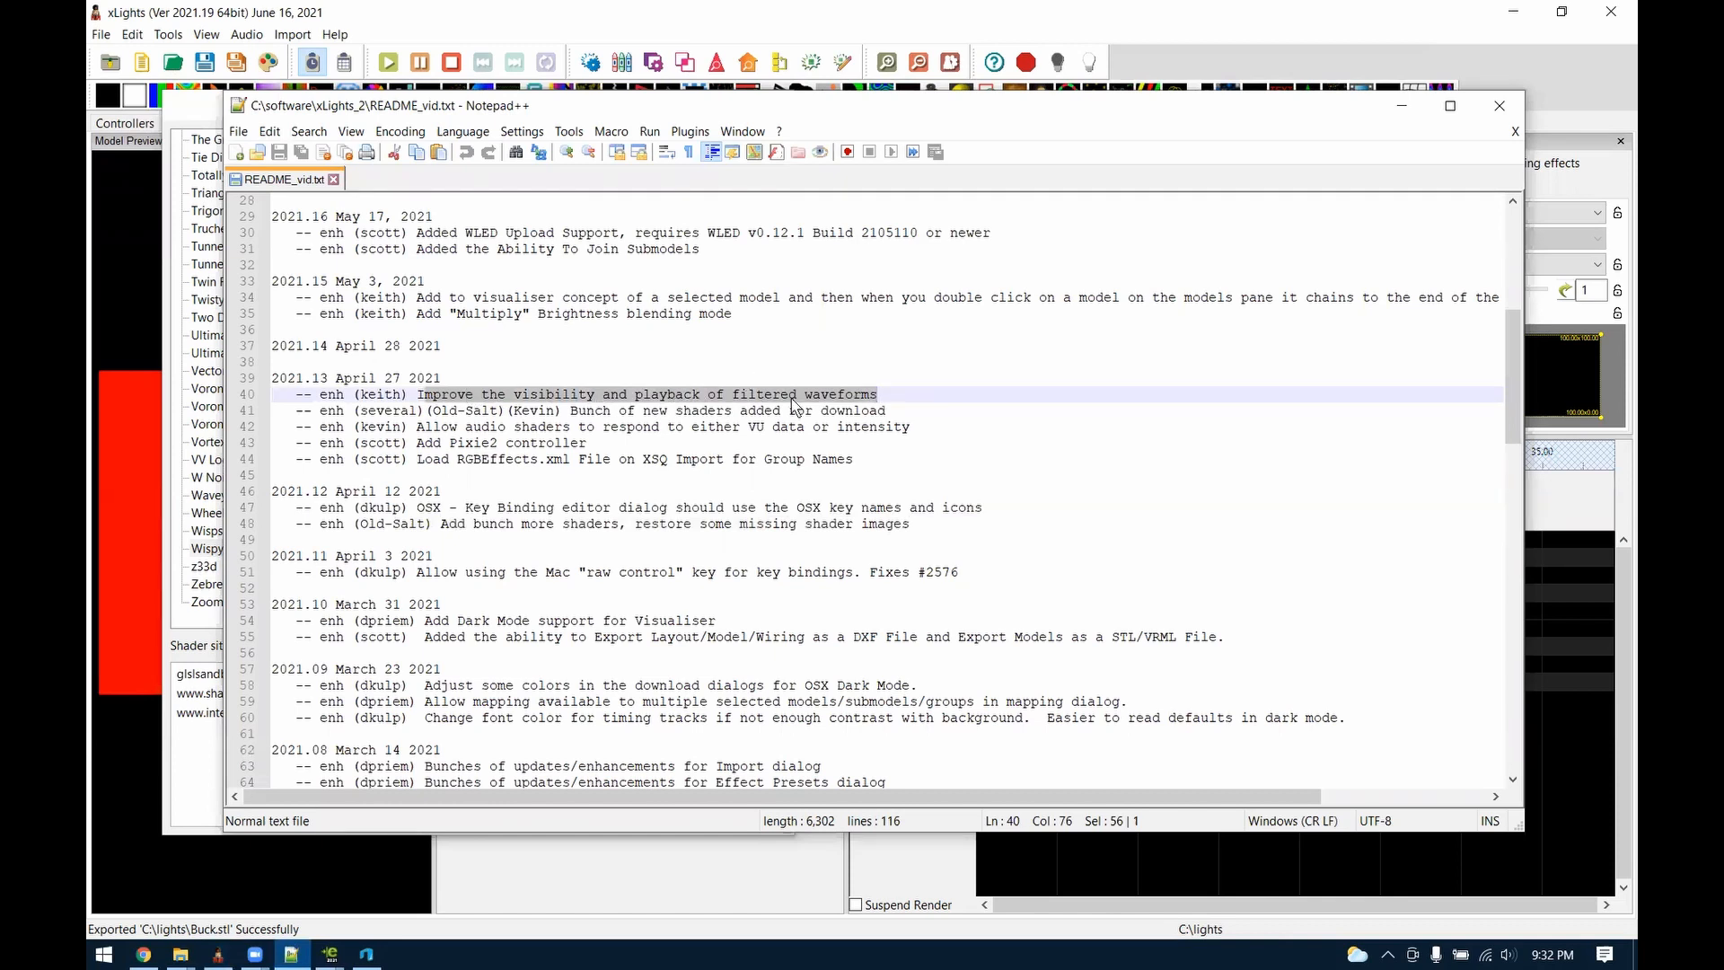
left_click(1400, 105)
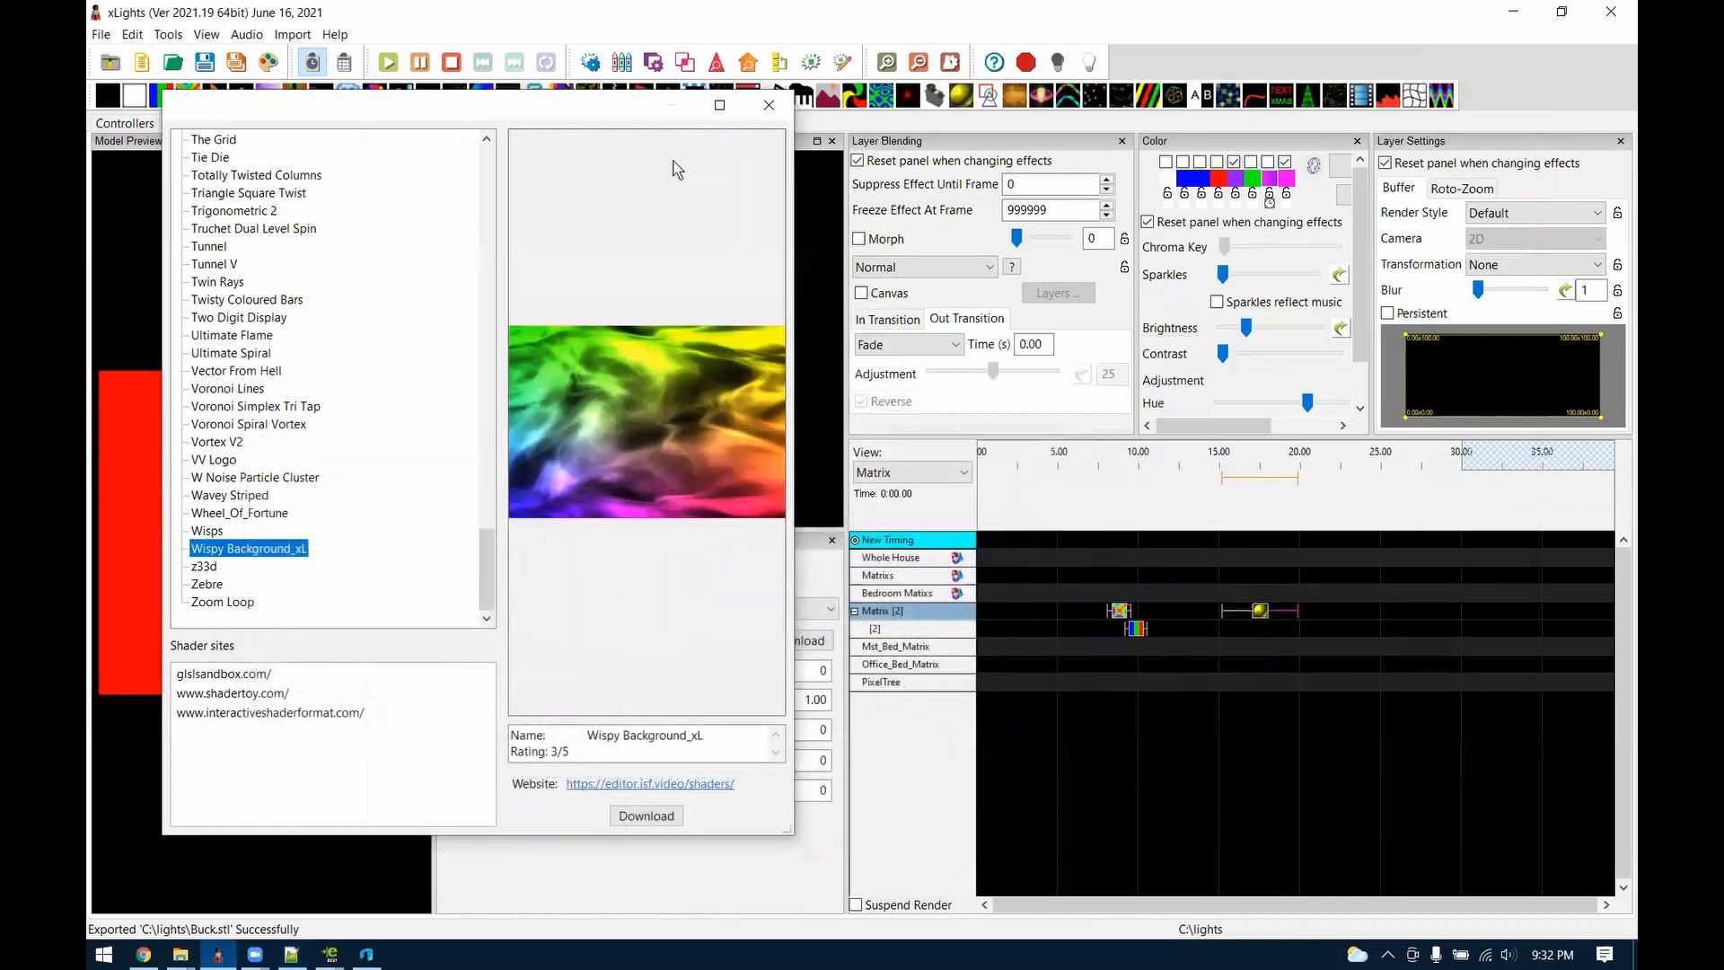
left_click(766, 103)
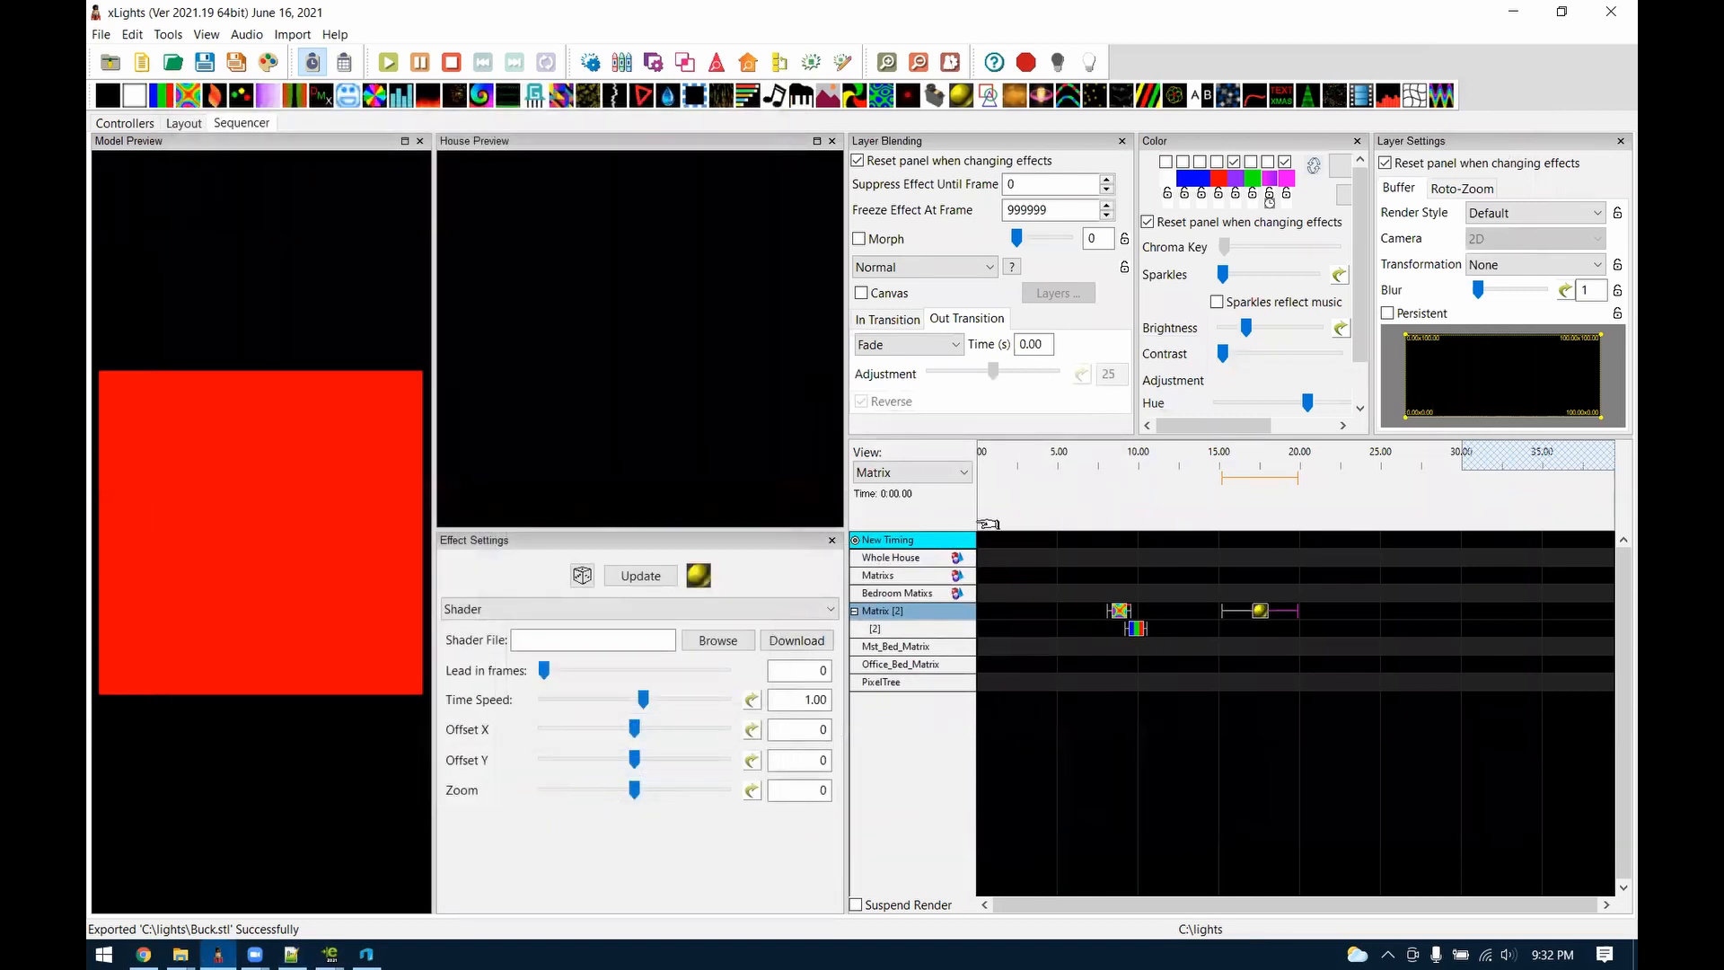
Create a new sequence from an audio file with 20fps (50ms) timing
left_click(101, 34)
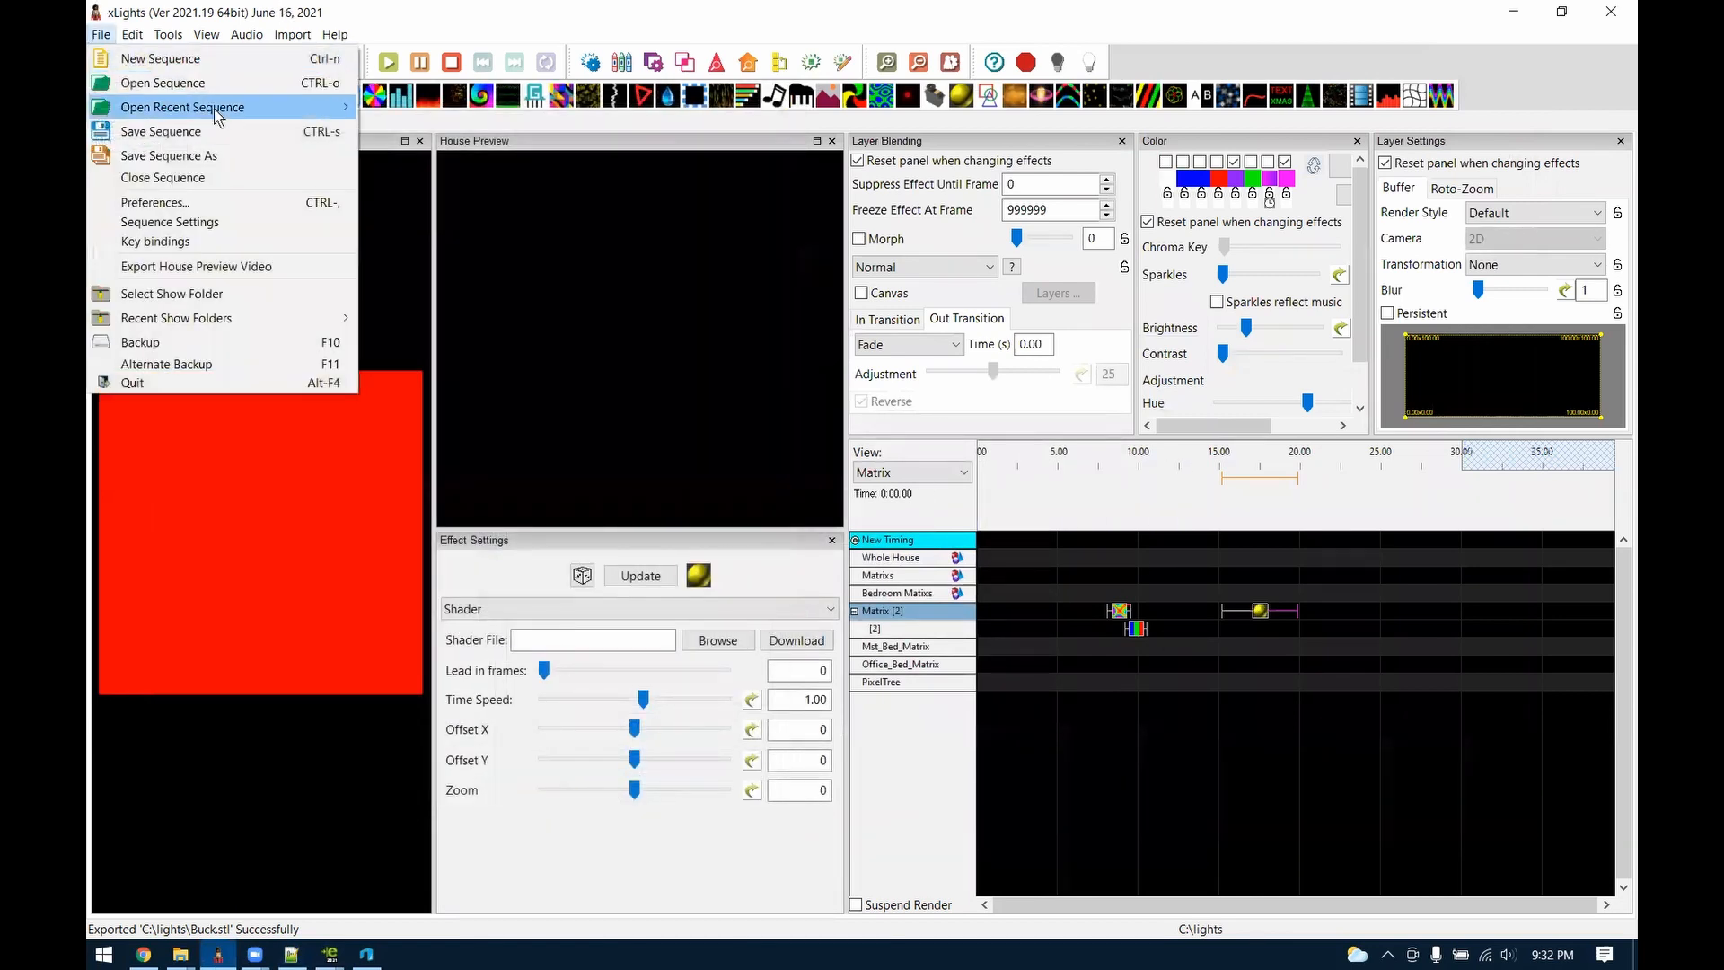
left_click(187, 60)
left_click(858, 519)
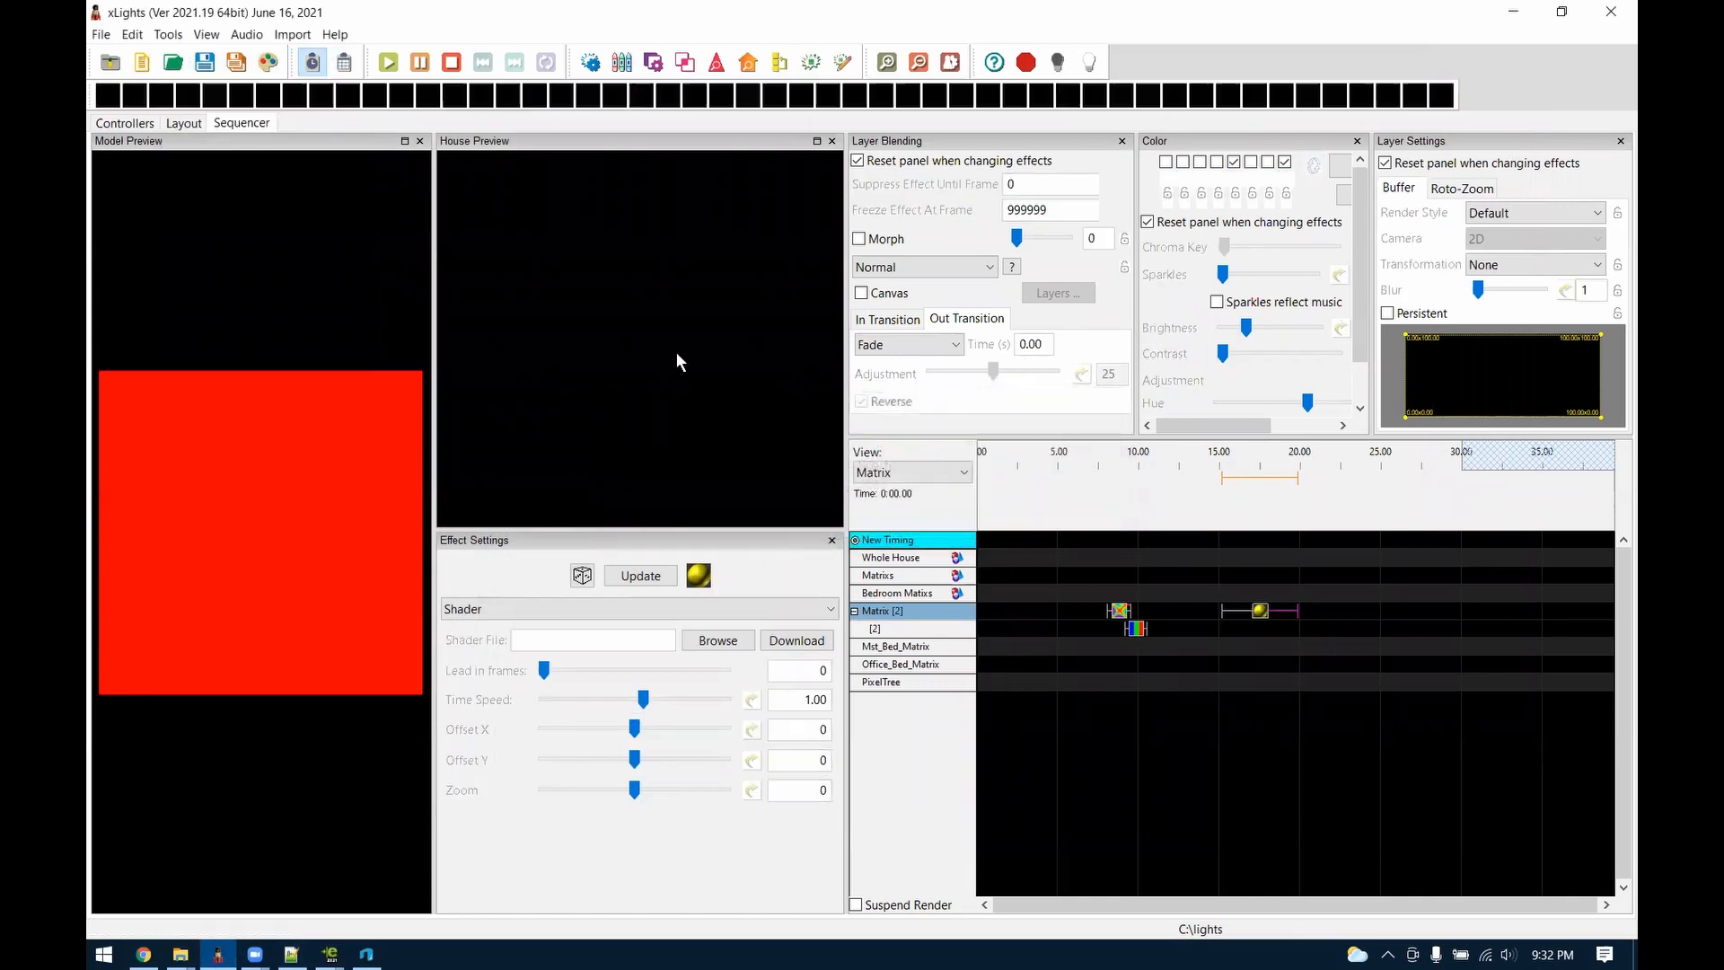
left_click(403, 235)
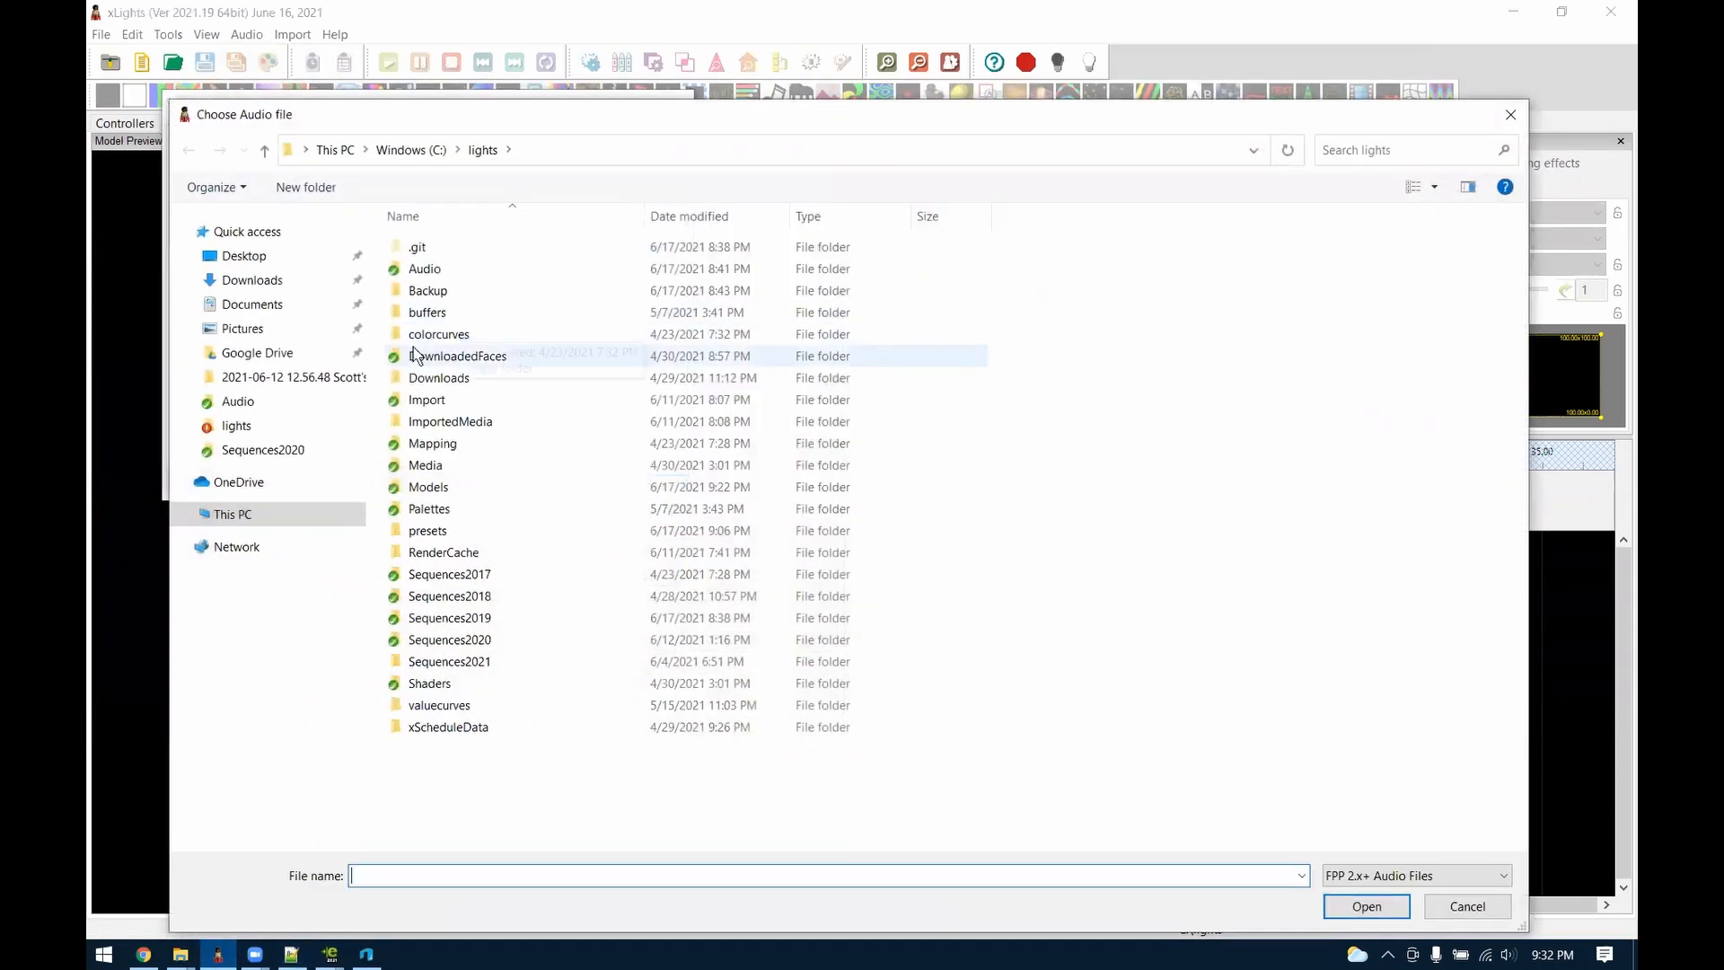
double_click(453, 252)
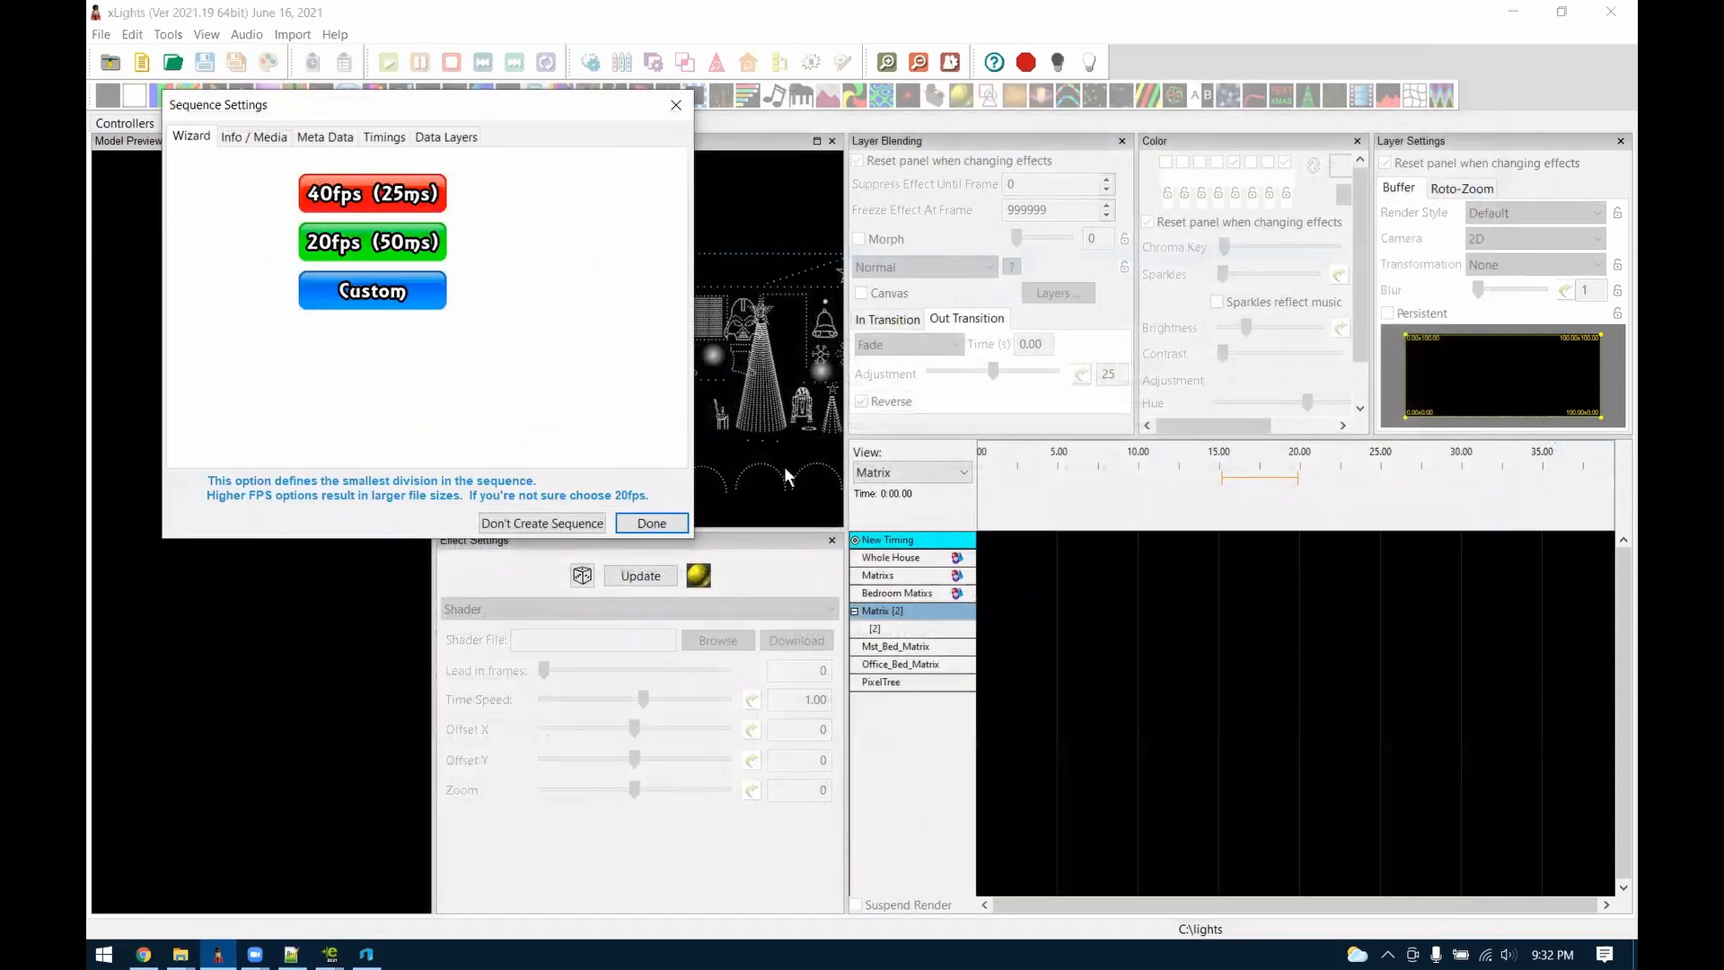
left_click(393, 256)
left_click(650, 522)
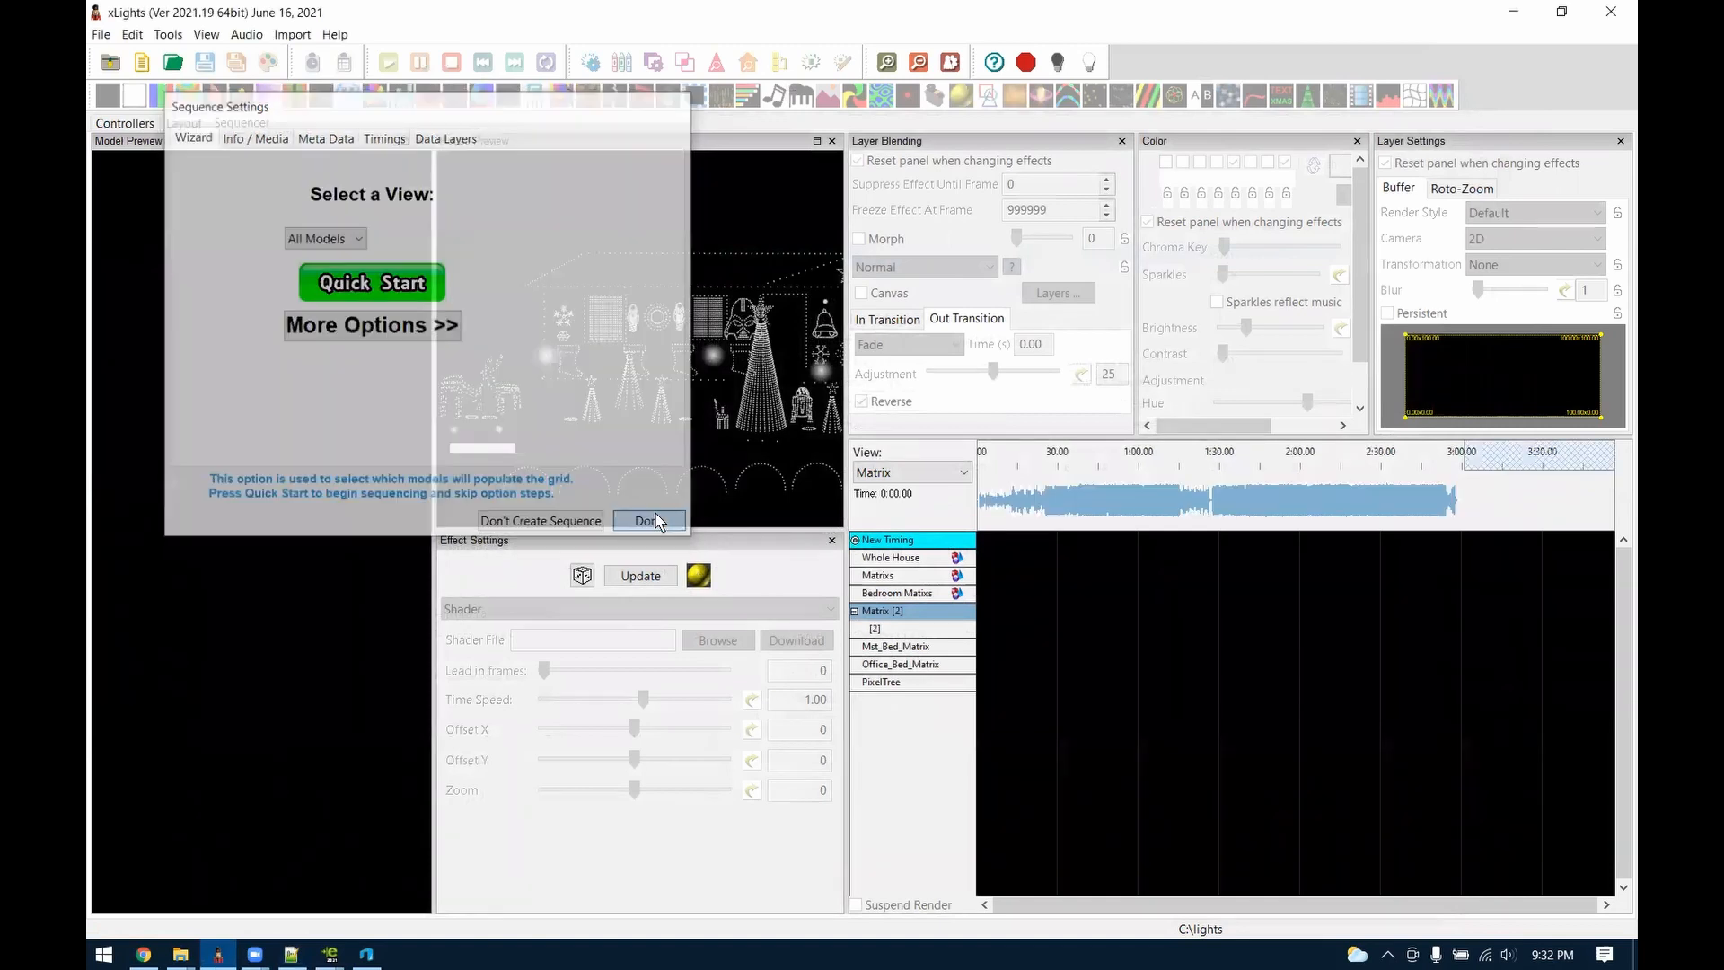
Display the audio track as a bass waveform and as a non-vocals waveform
right_click(1060, 513)
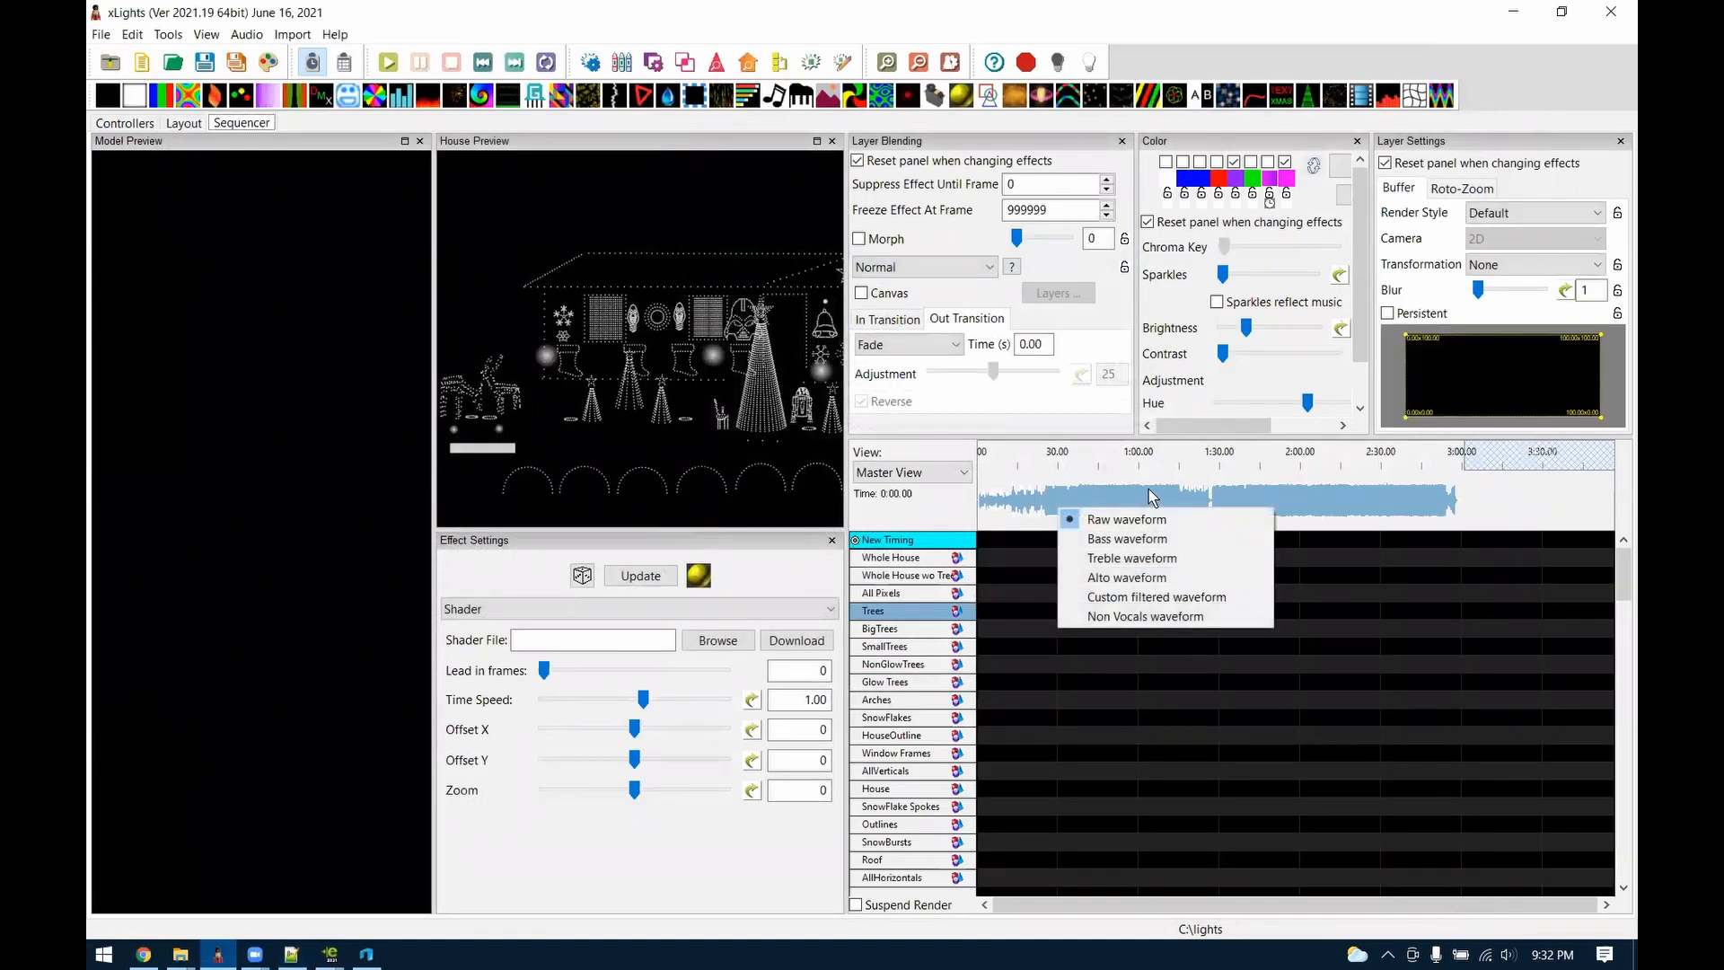
left_click(1160, 538)
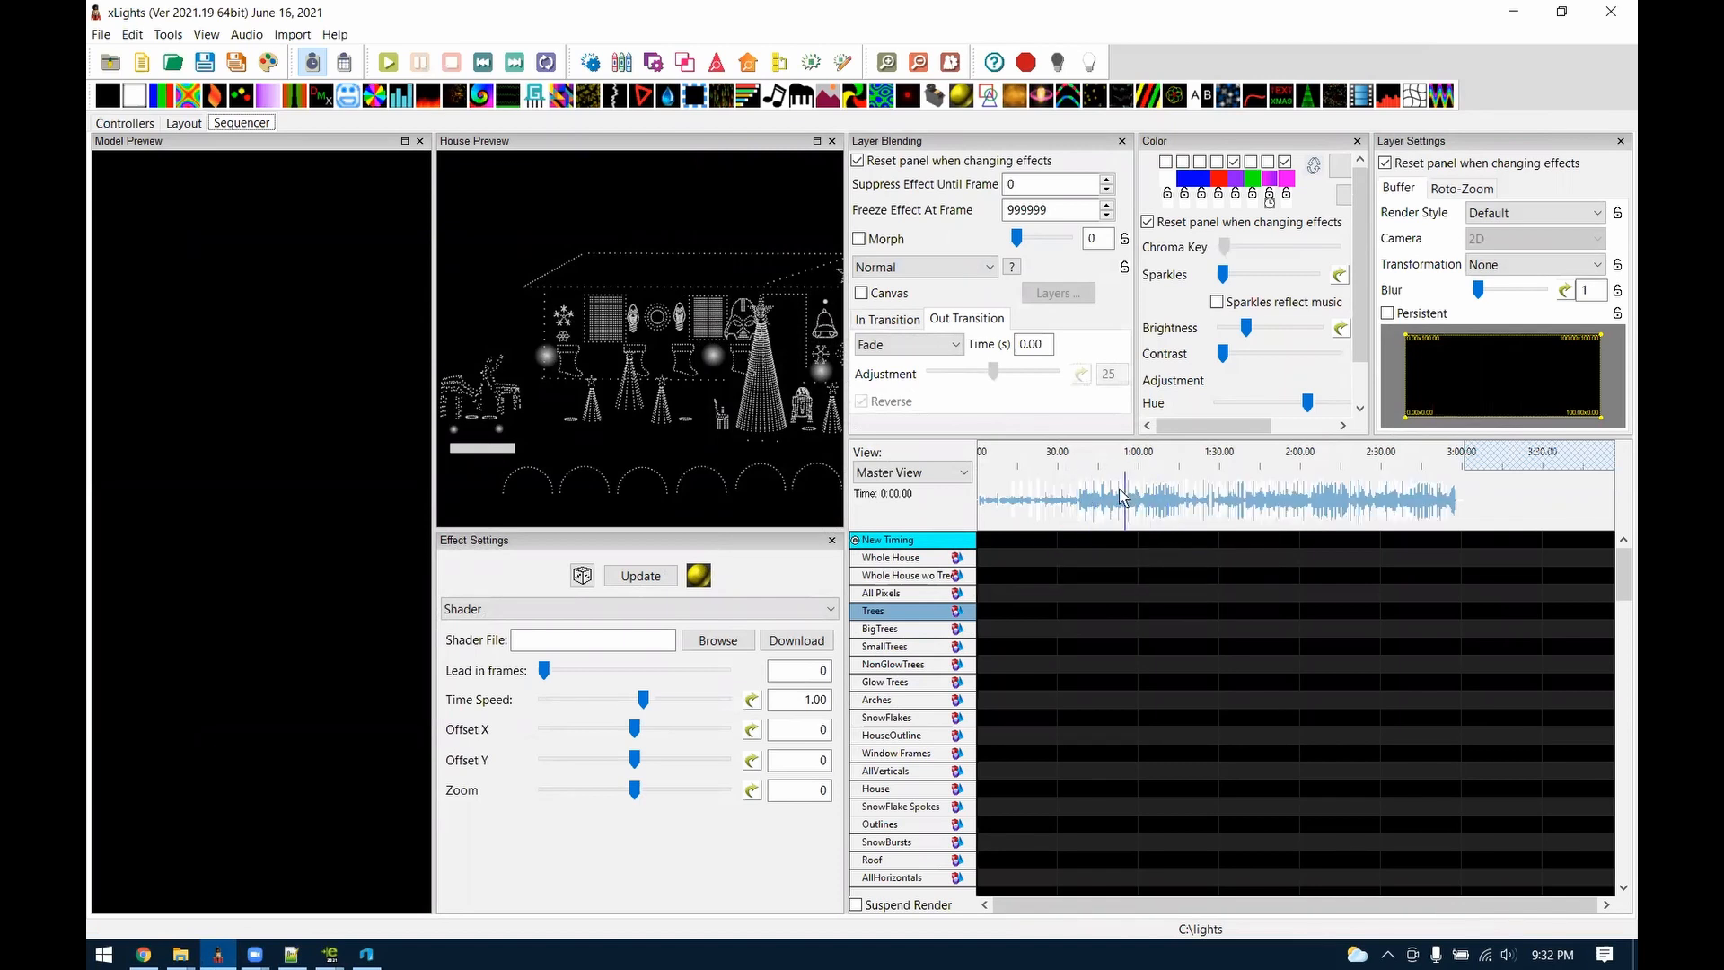
right_click(1115, 496)
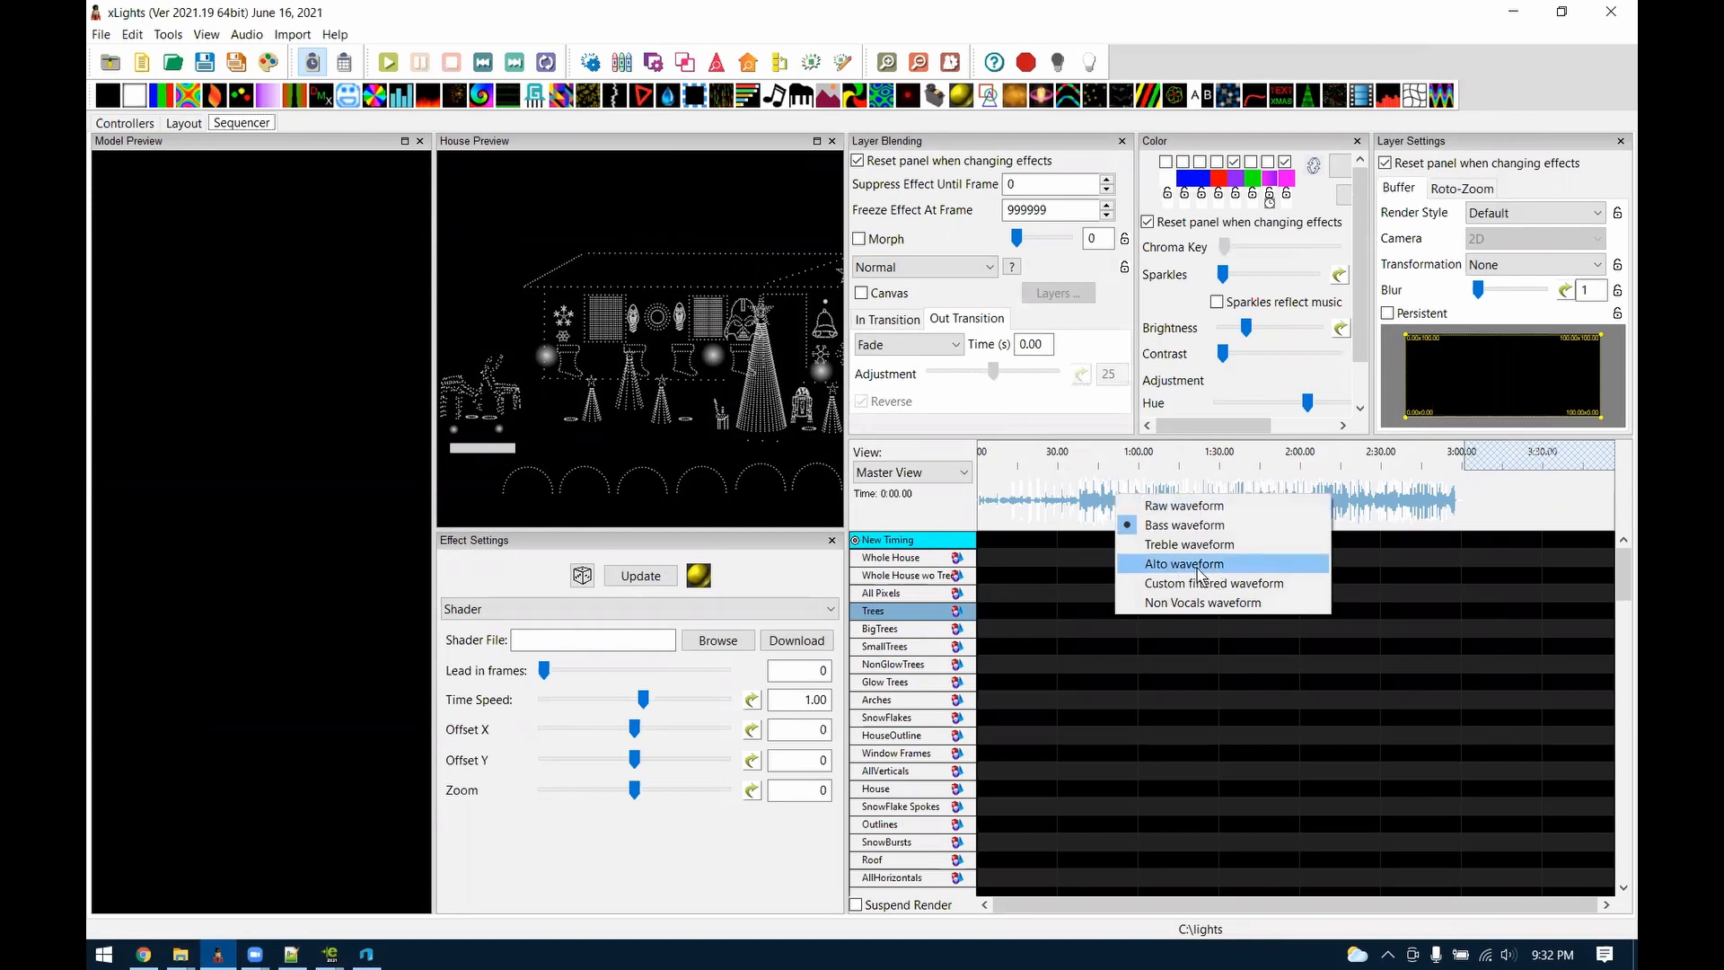
left_click(1194, 602)
Open the MIDI note range for a custom filtered waveform, cancel it, and switch the audio track back to the raw waveform
right_click(1114, 513)
left_click(1198, 599)
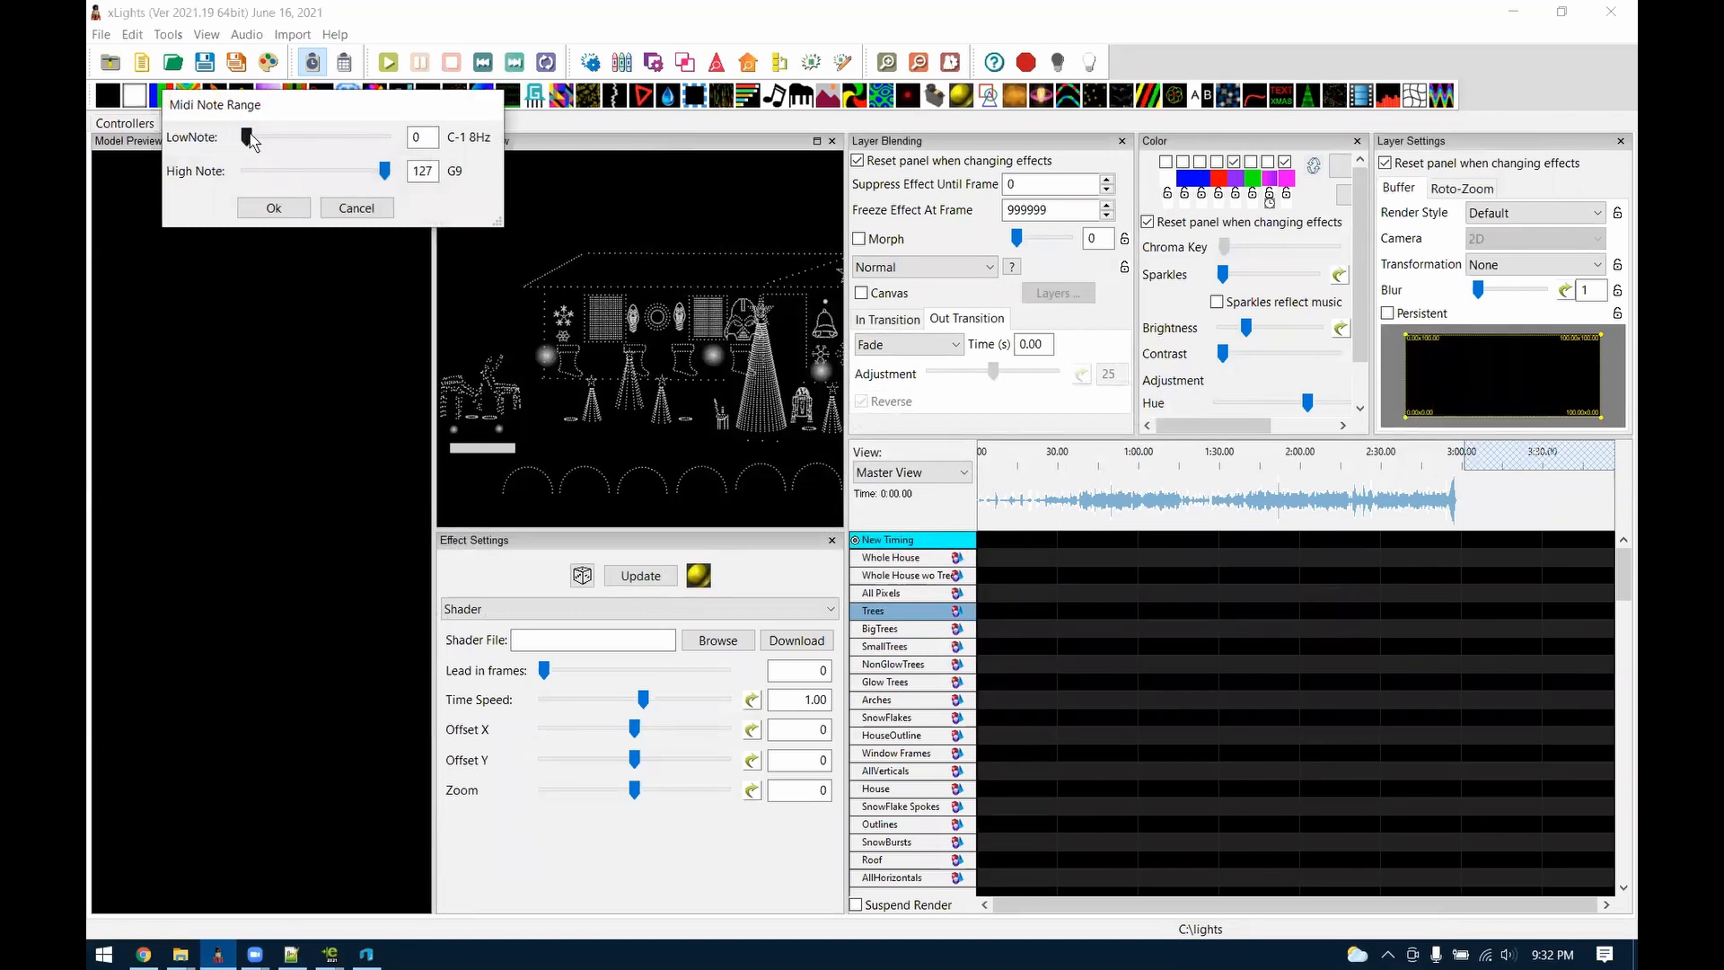
left_click(384, 209)
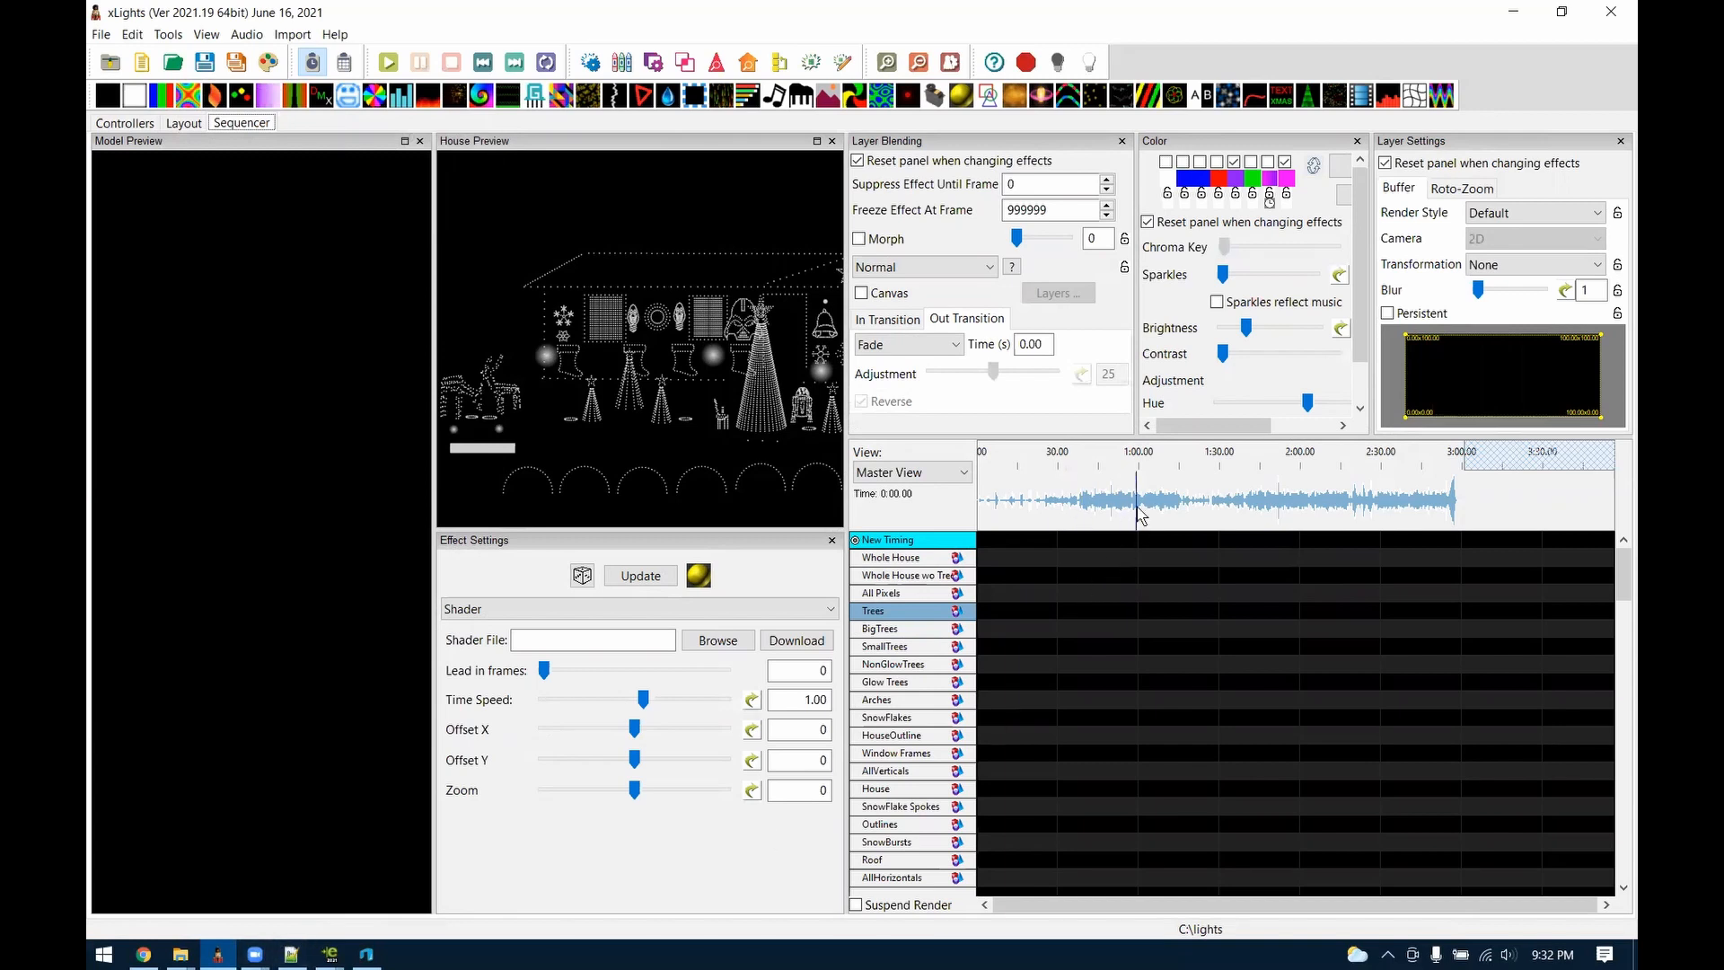
right_click(1179, 504)
left_click(1239, 658)
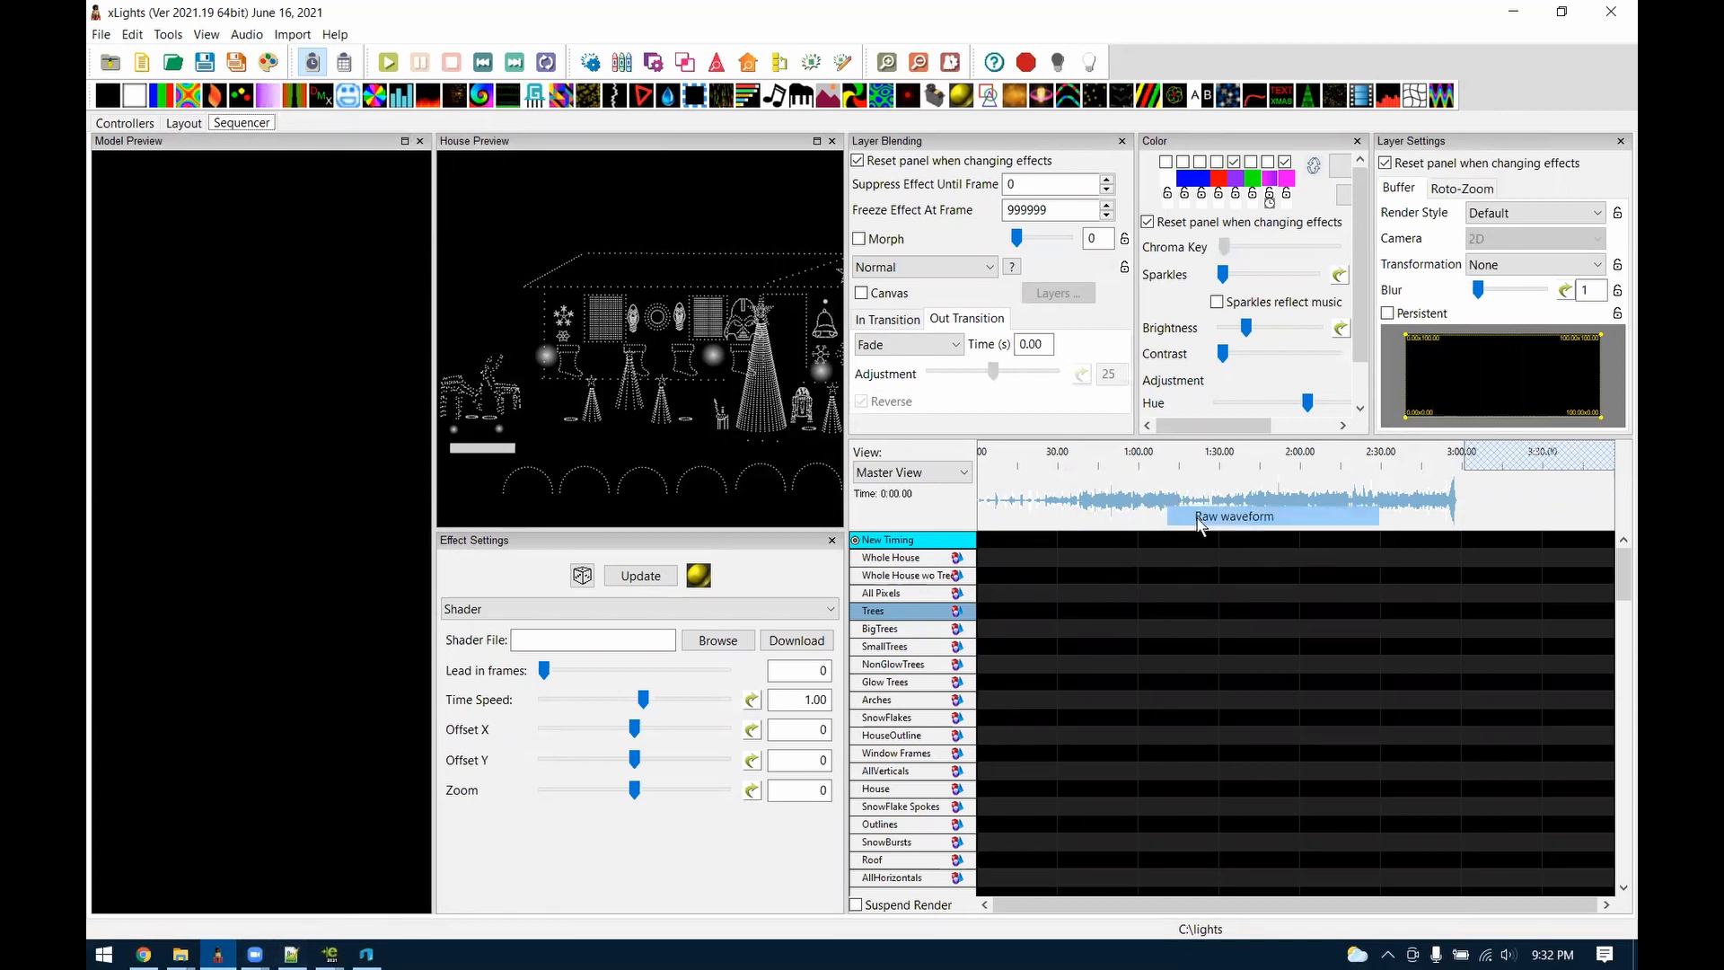
In Notepad++, highlight the 2021.13 release note about audio shaders responding to VU data or intensity
left_click(291, 954)
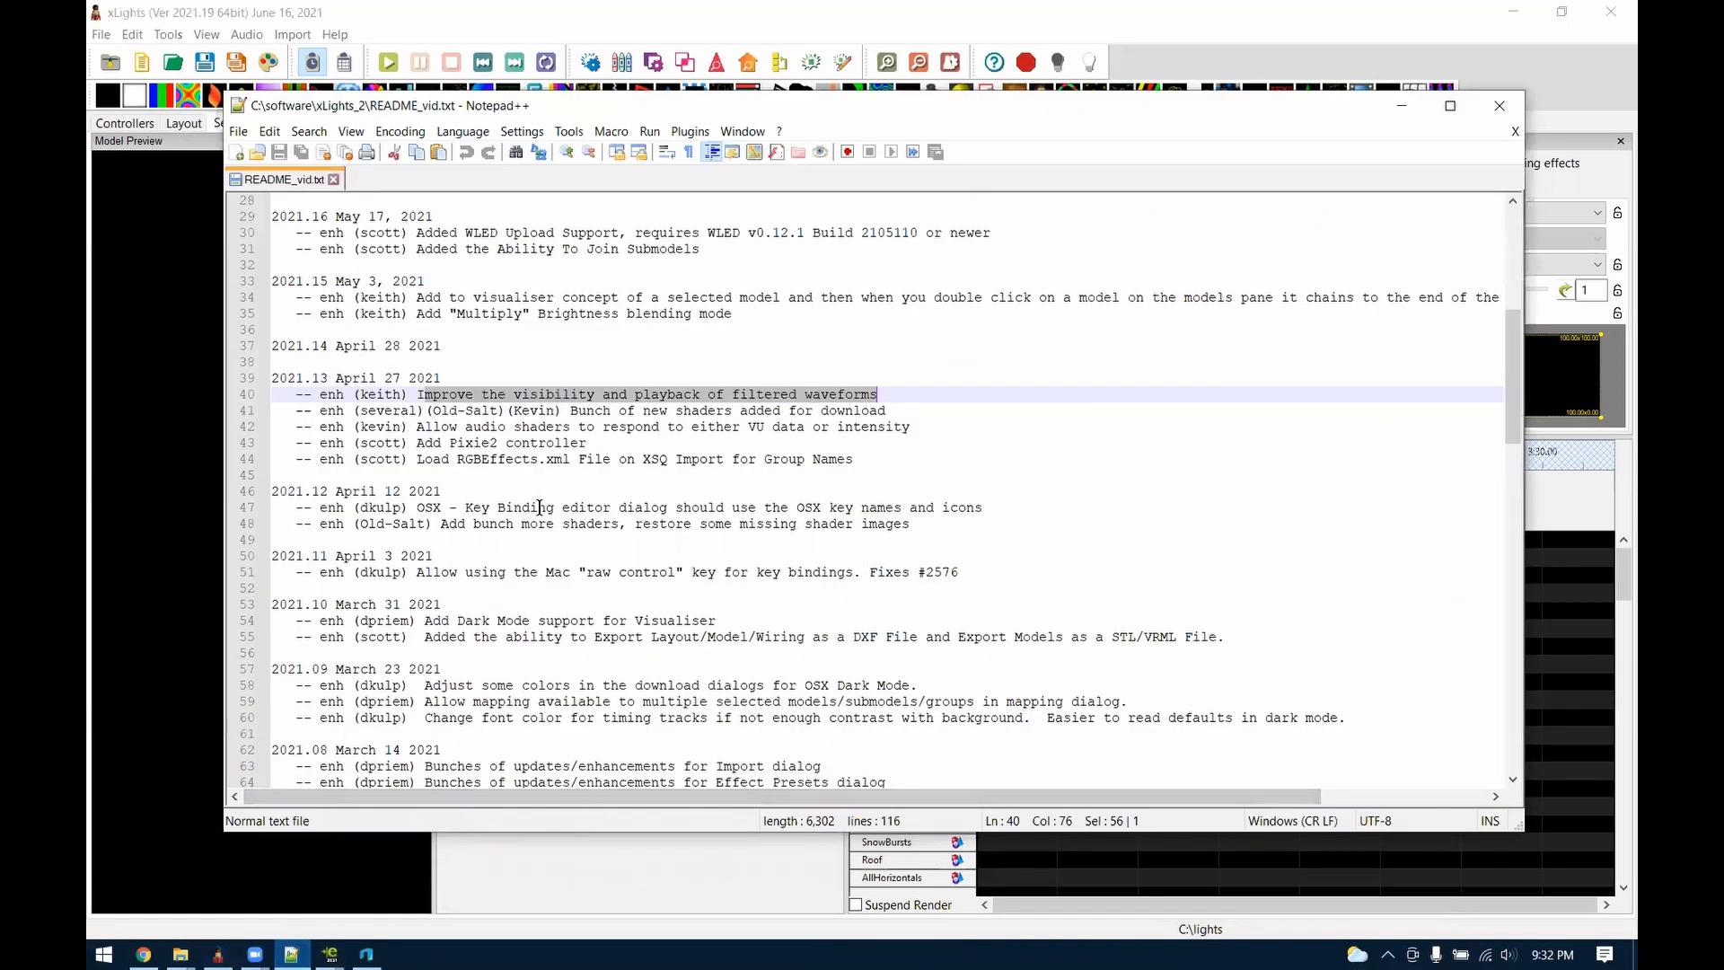
scroll(541, 512, "up", 1)
scroll(542, 513, "up", 2)
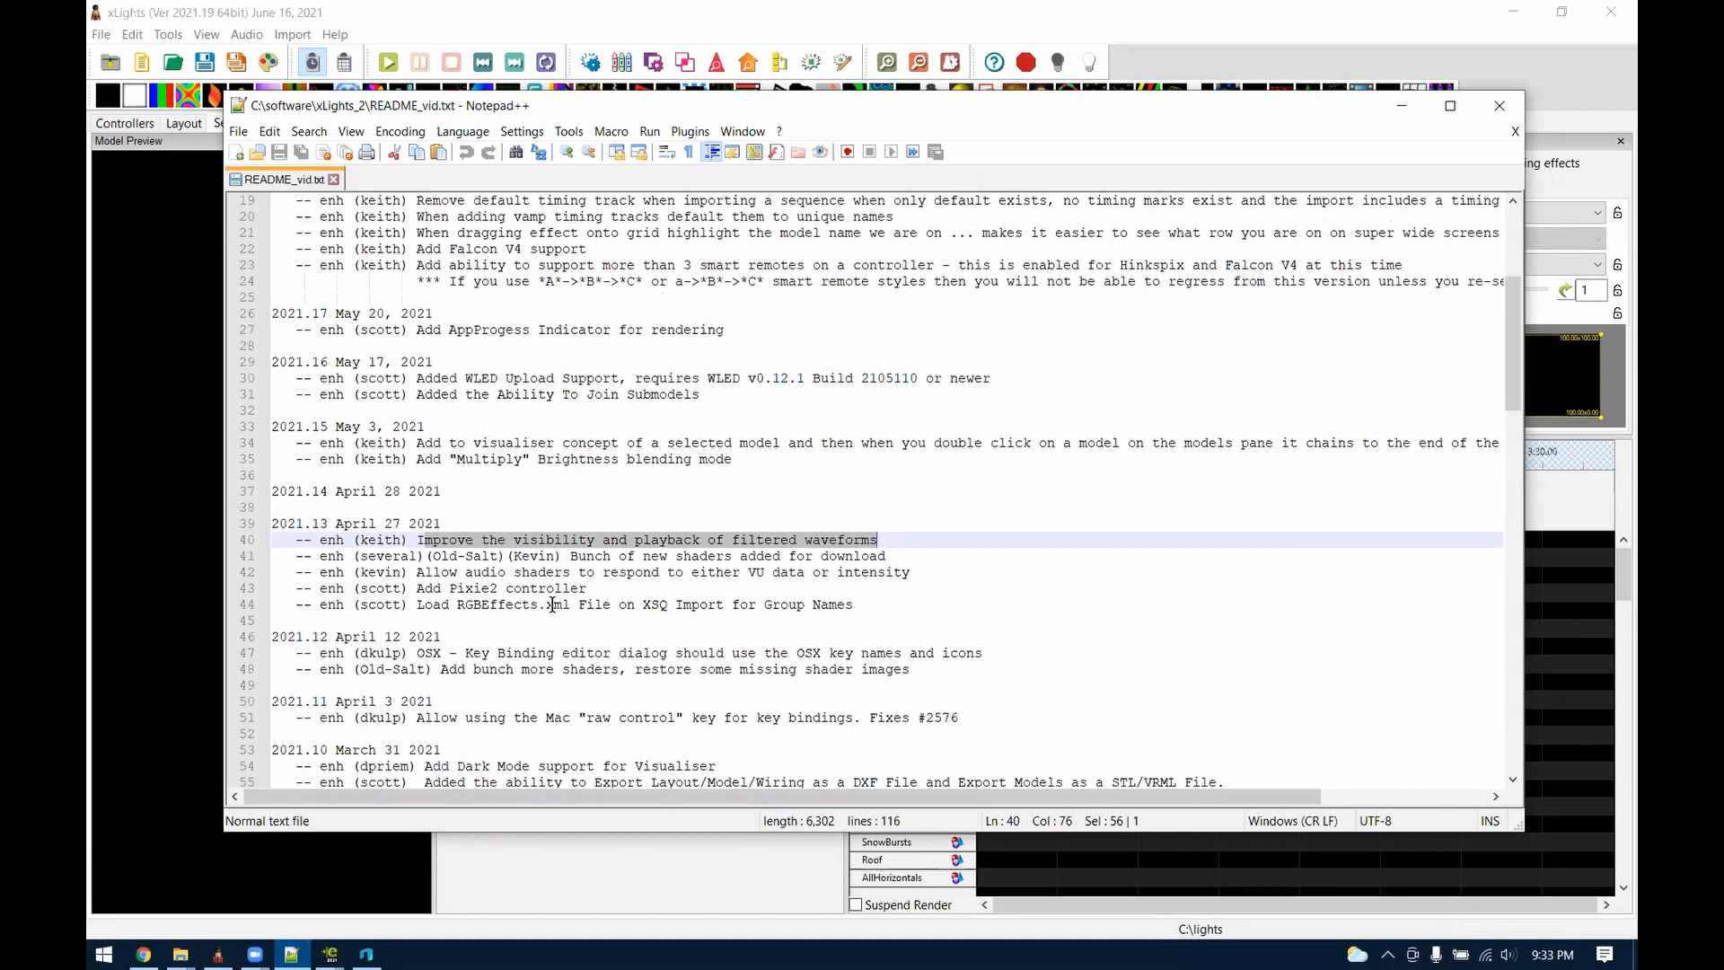
left_click_drag(563, 557, 403, 566)
left_click(954, 574)
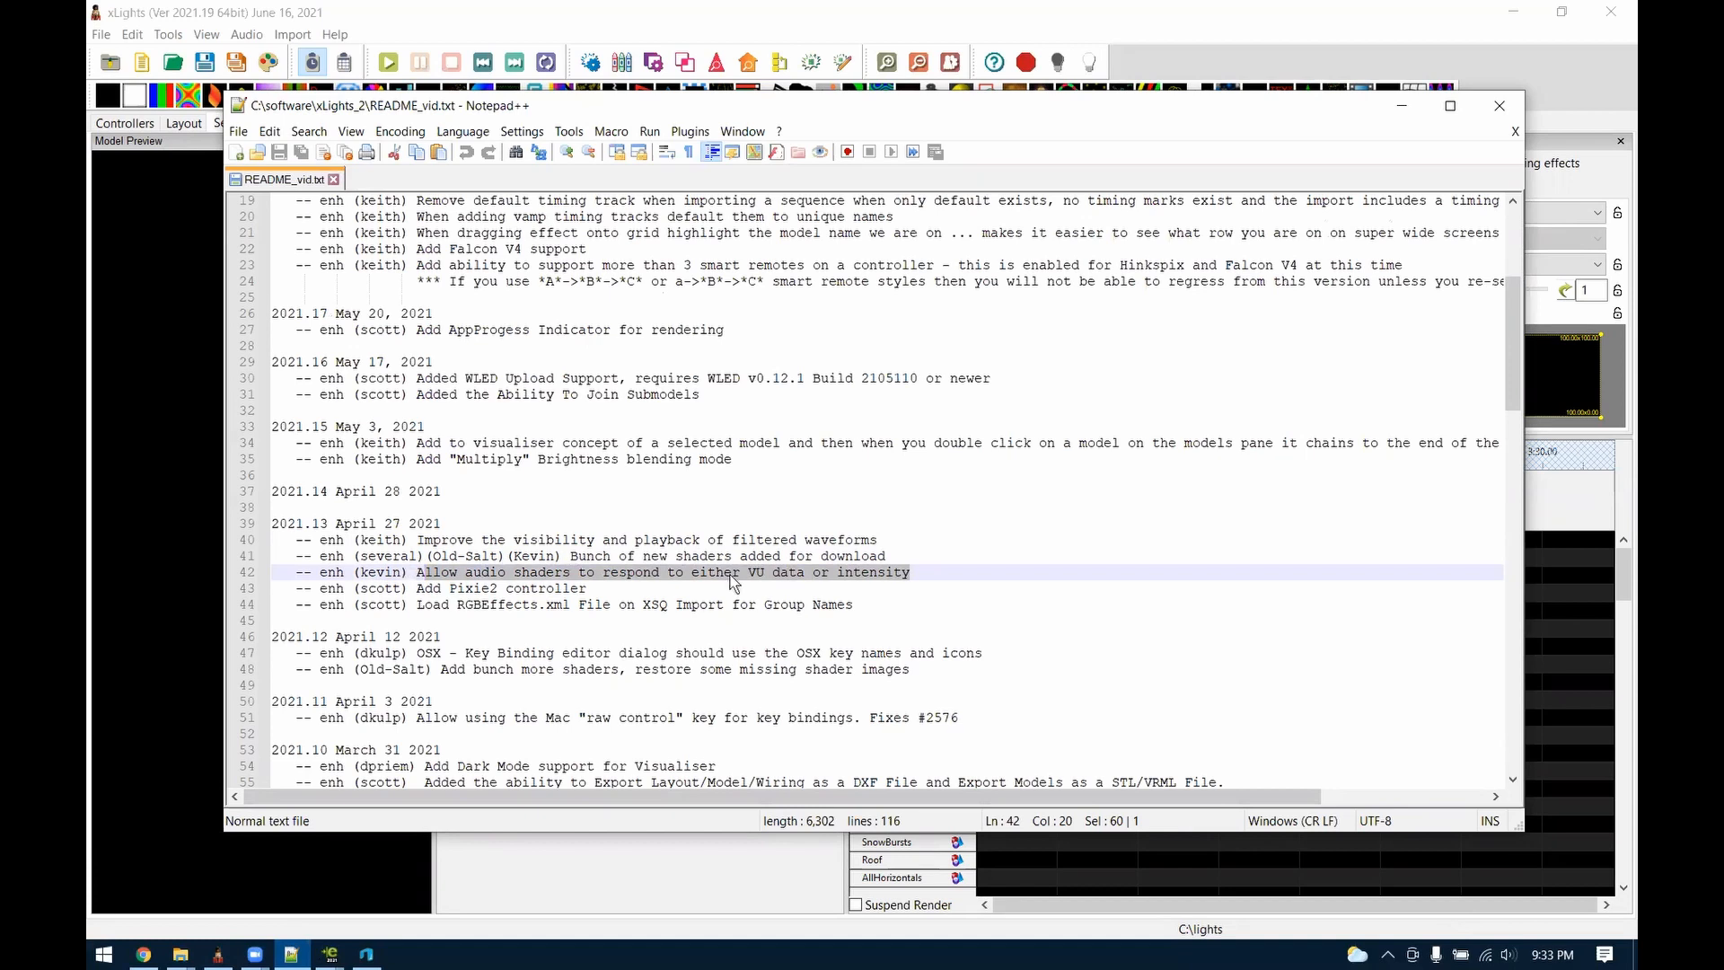
In xLights, add a Shader effect on the Trees row from about 13 to 41 seconds and download the Audio - Audio Surf shader for it
left_click(1541, 550)
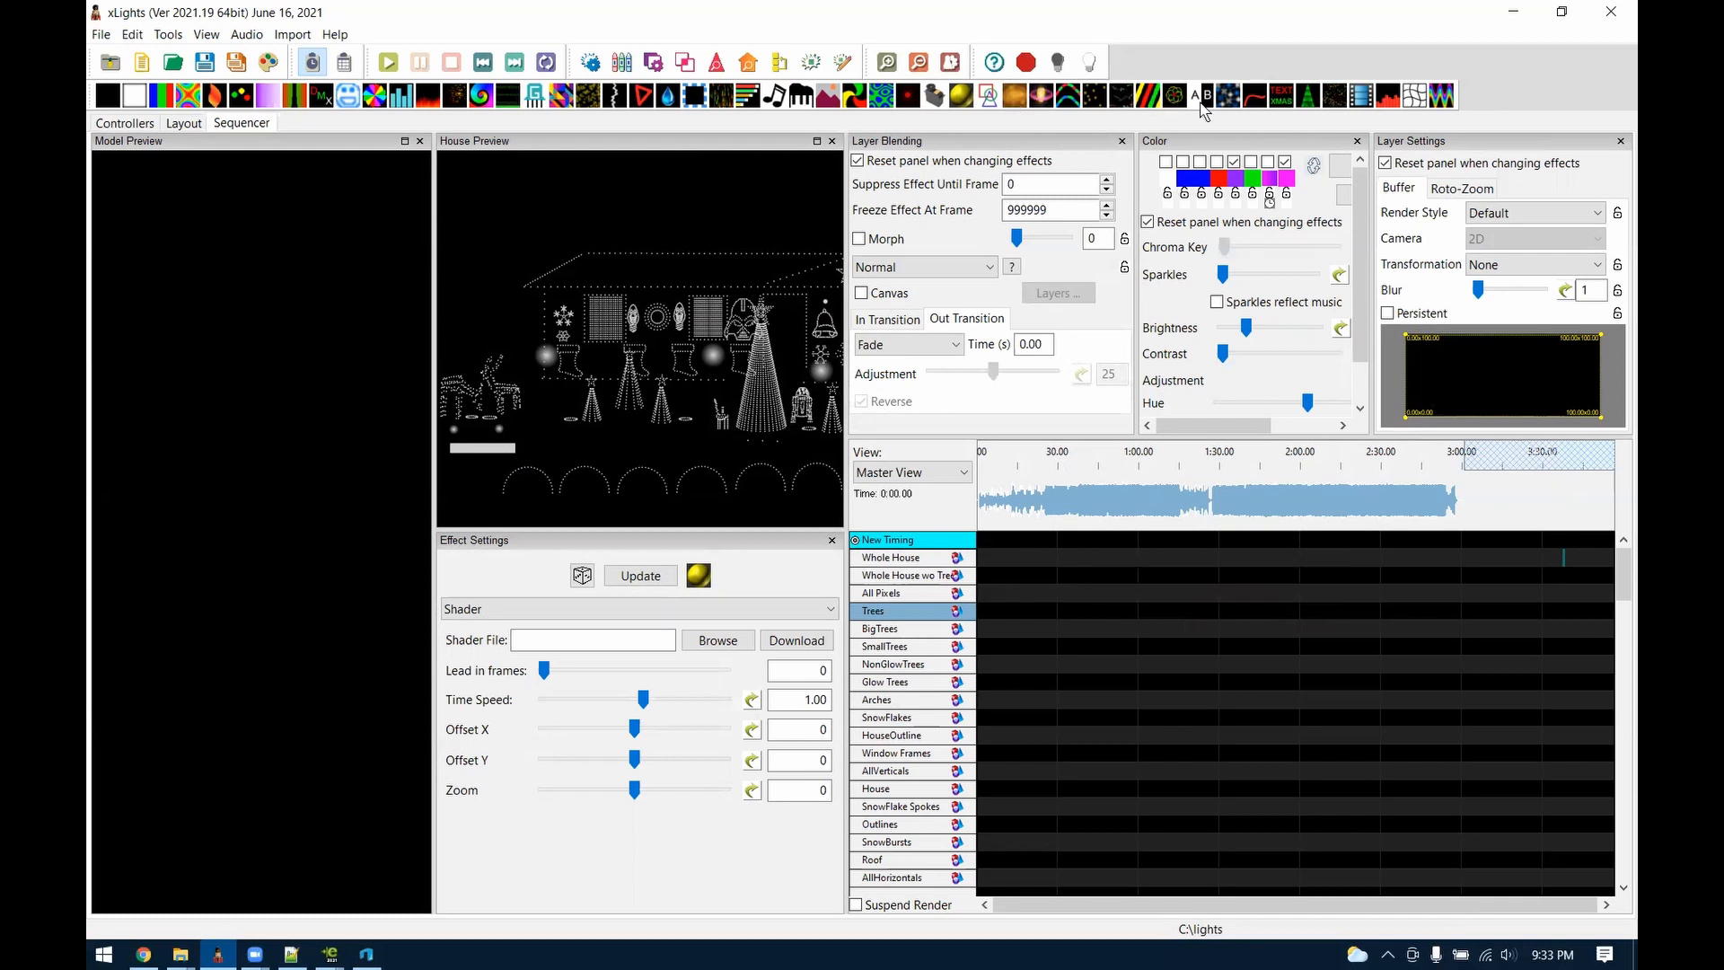
left_click_drag(960, 99, 1012, 610)
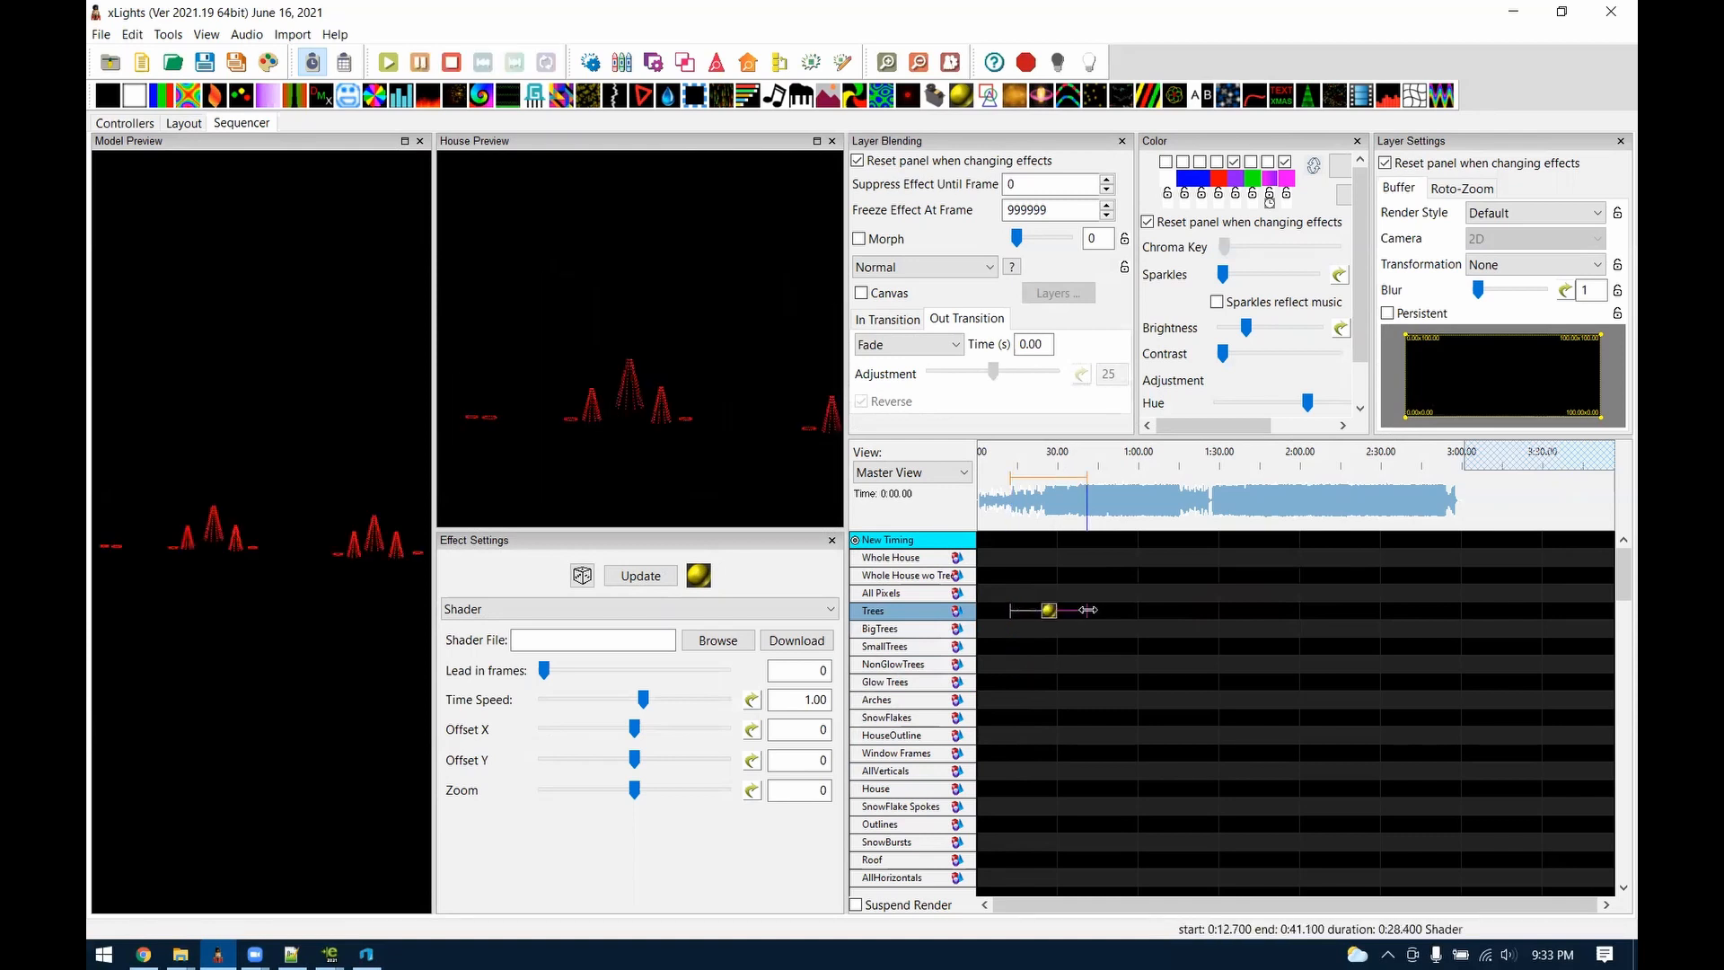
left_click(796, 640)
scroll(386, 336, "down", 3)
scroll(344, 312, "up", 2)
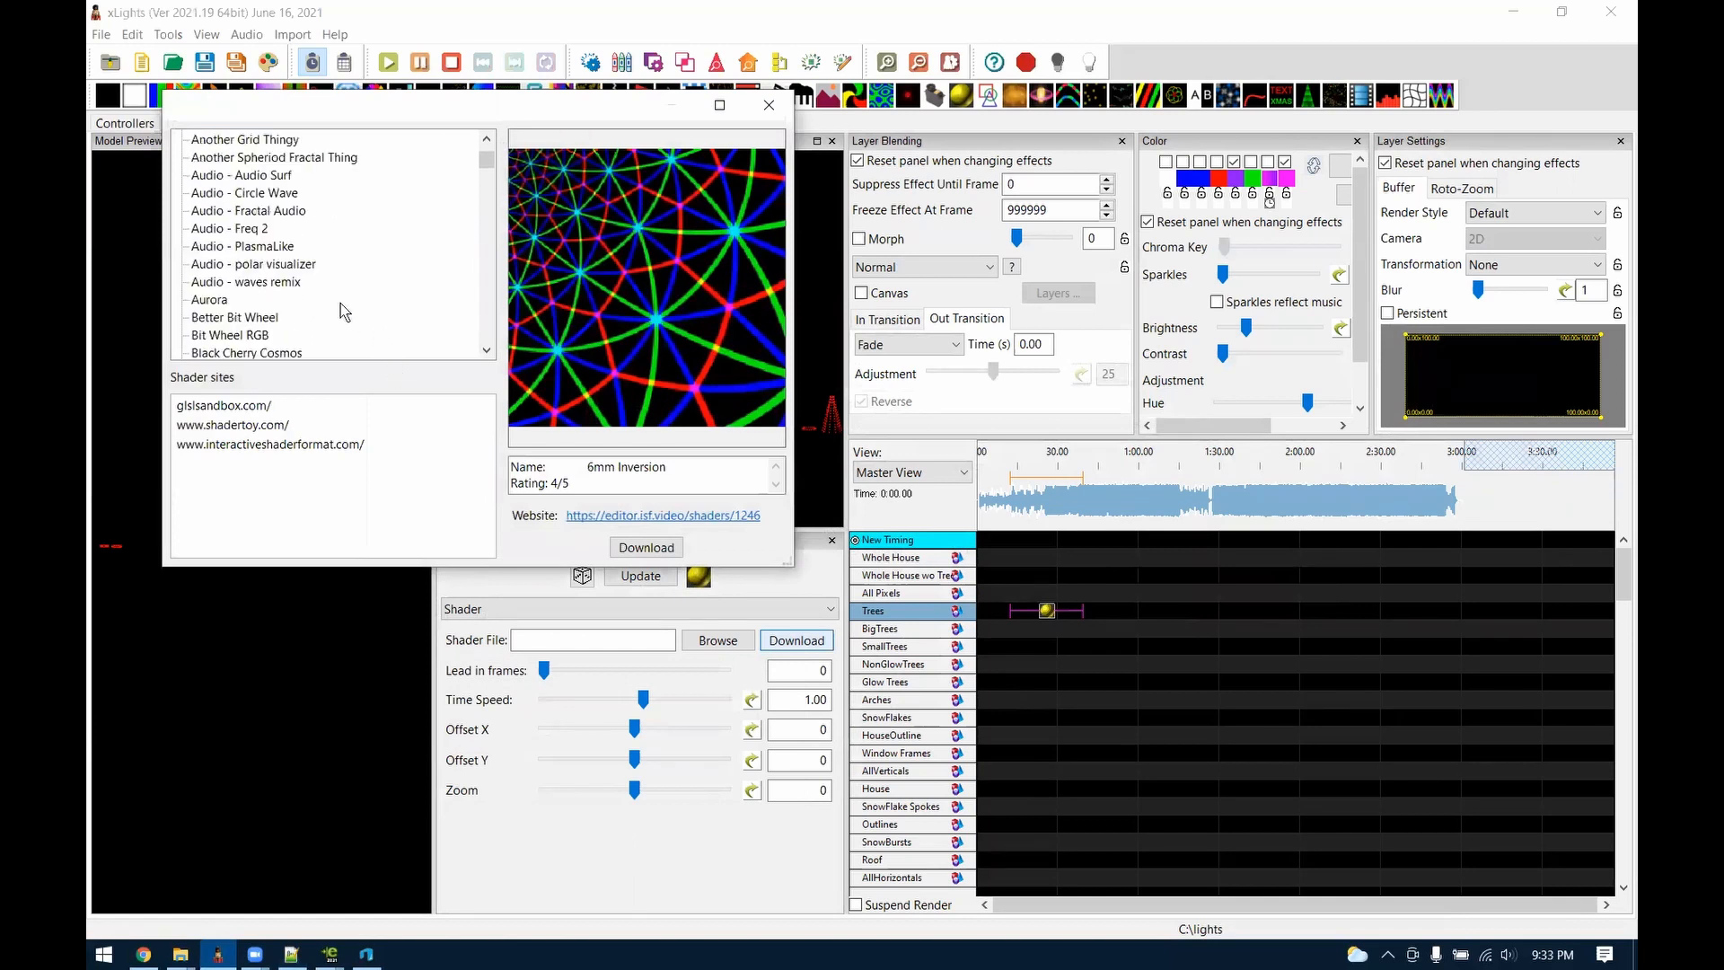
left_click(263, 283)
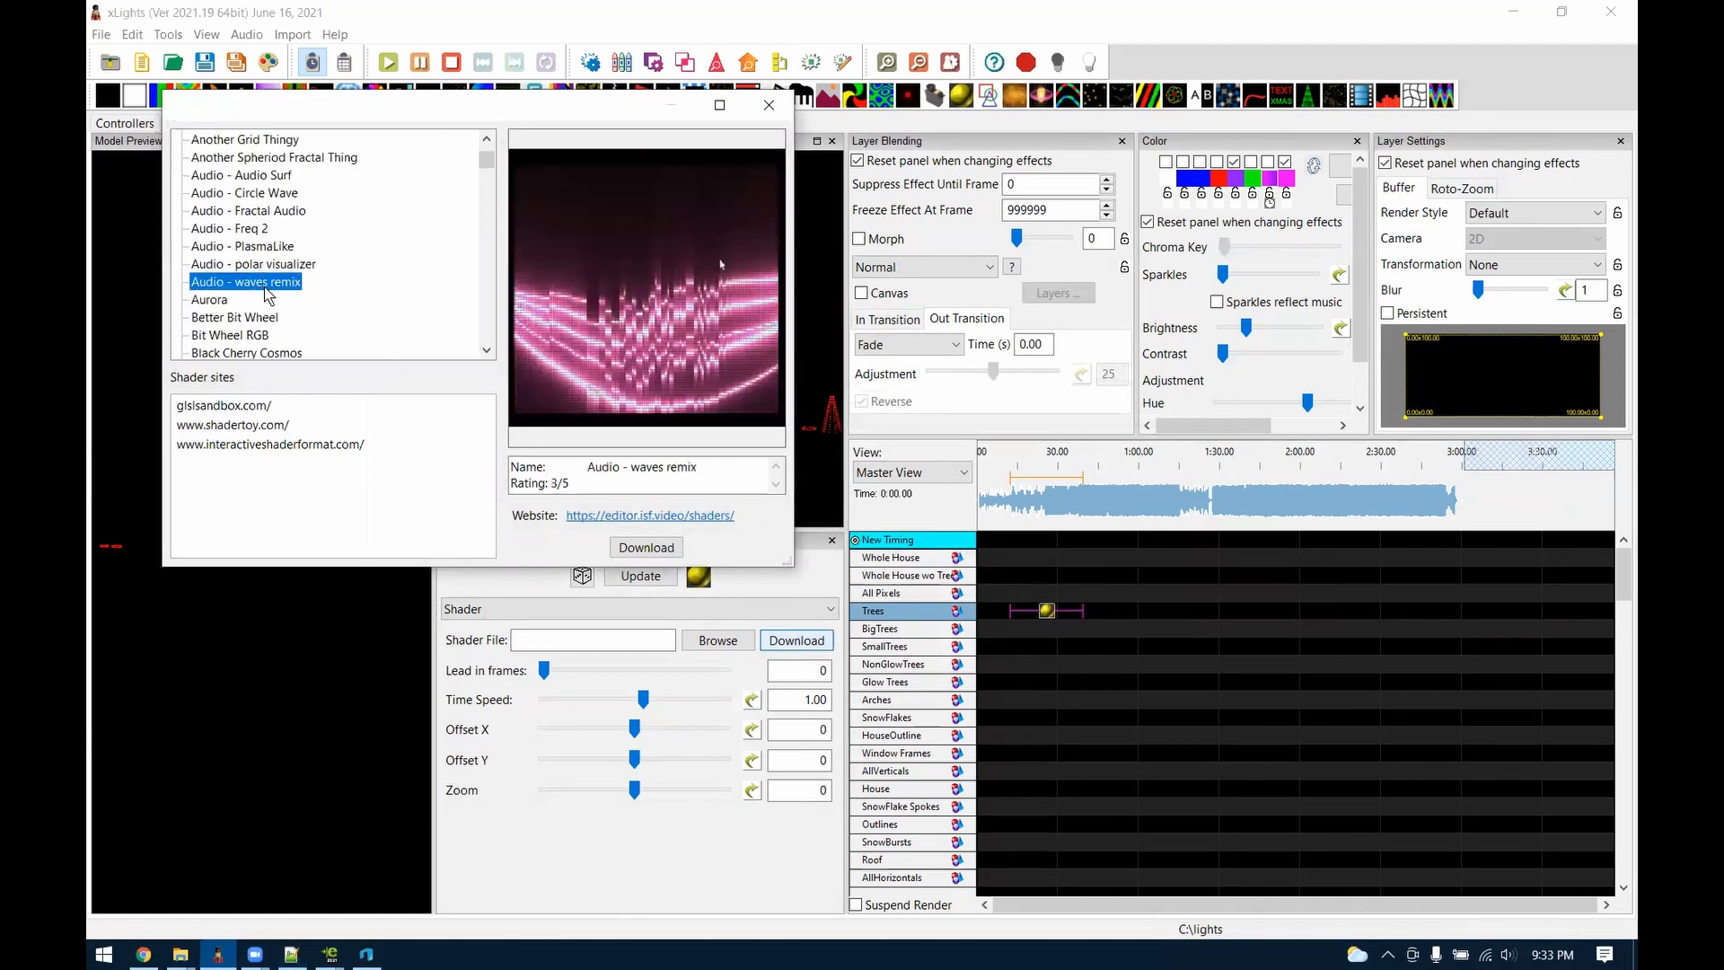
scroll(269, 252, "up", 1)
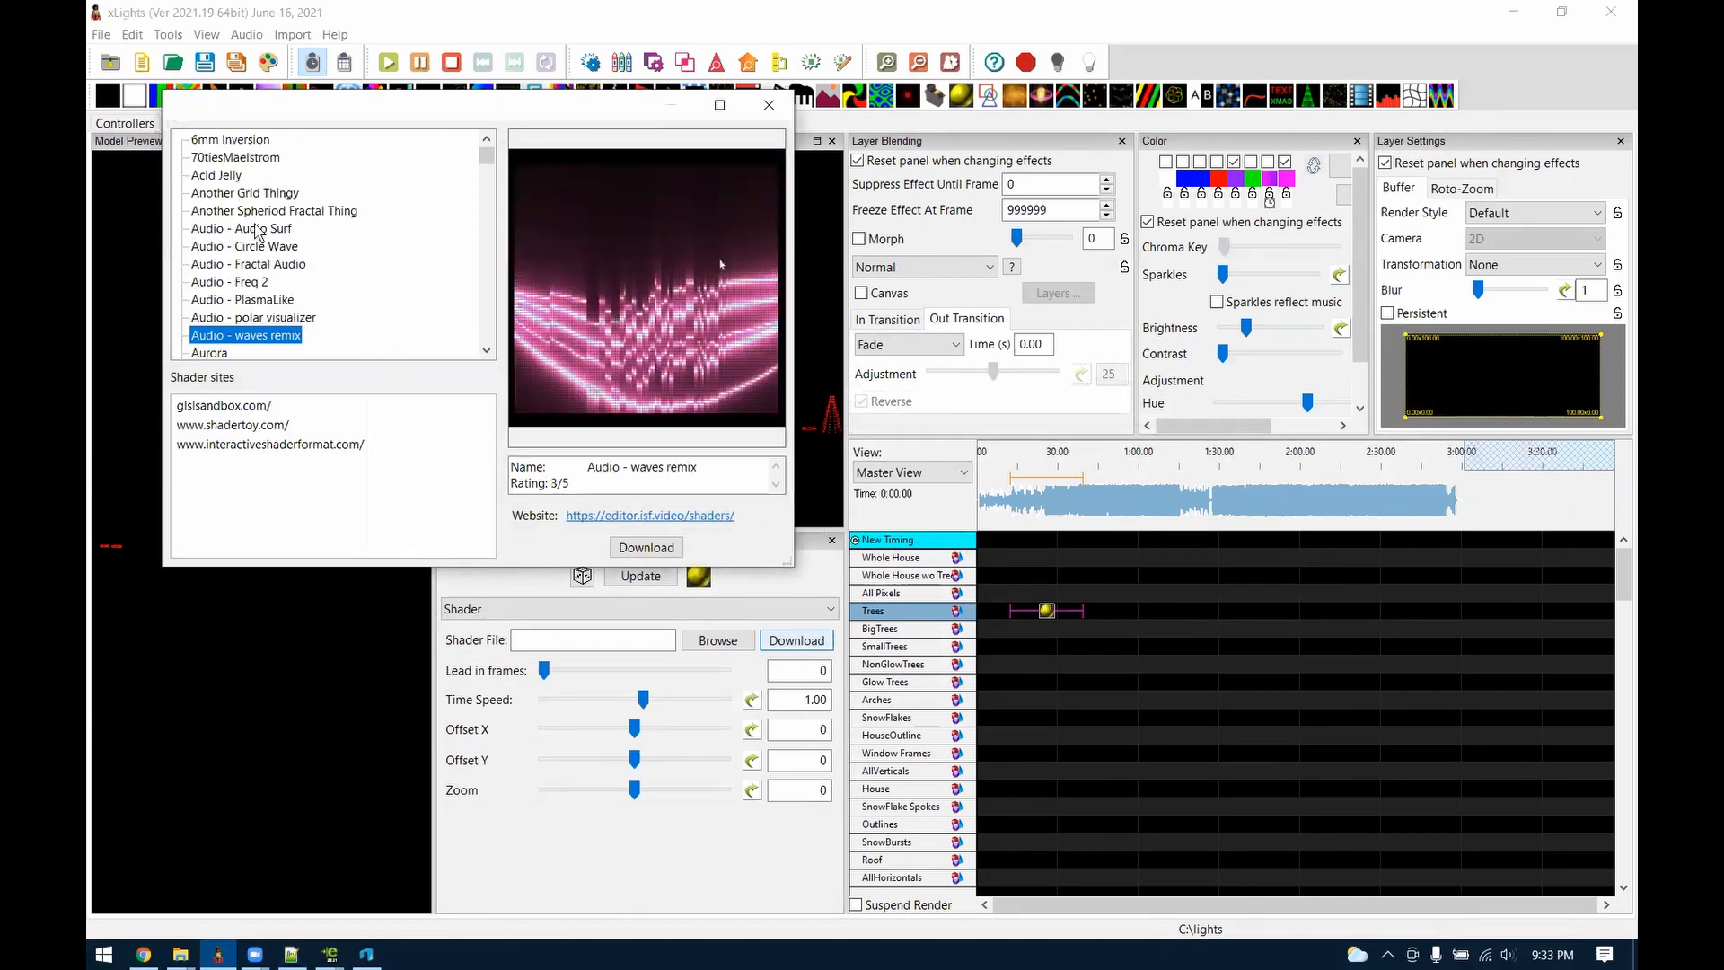
left_click(258, 229)
left_click(644, 548)
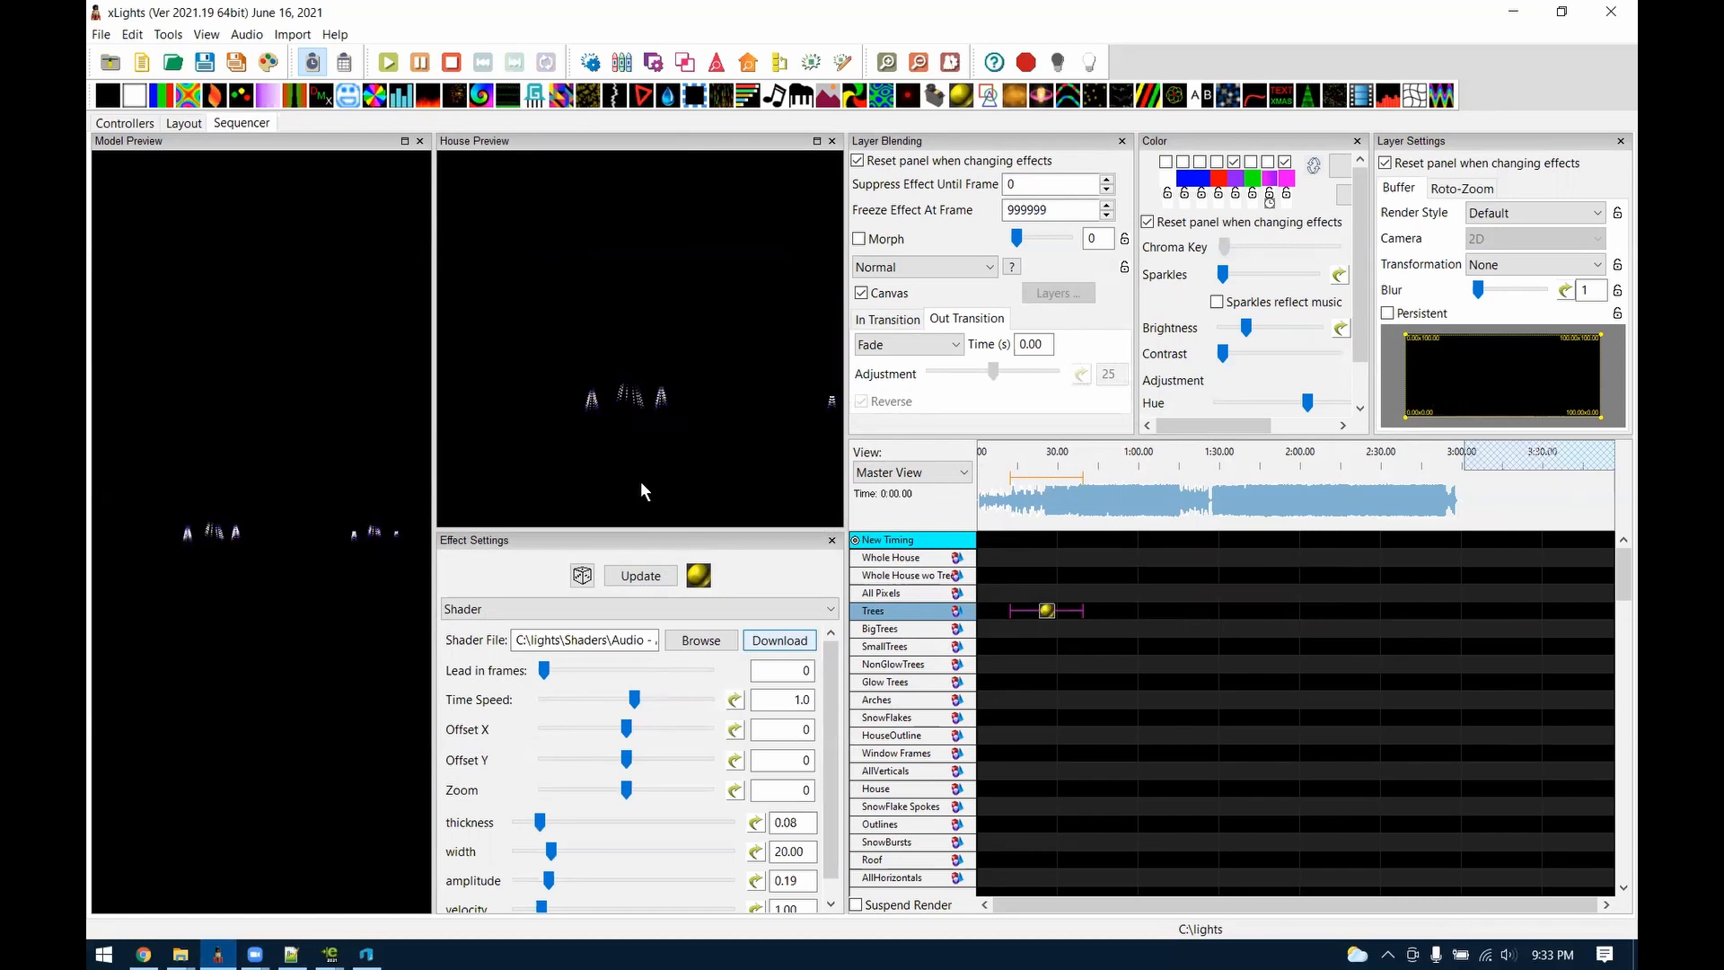
Adjust the Trees Shader effect to span about 22 to 58 seconds, with Offset Y at 8 and Zoom at 6
mouse_move(1083, 618)
left_mouse_down()
mouse_move(1107, 617)
mouse_move(1091, 620)
left_mouse_up()
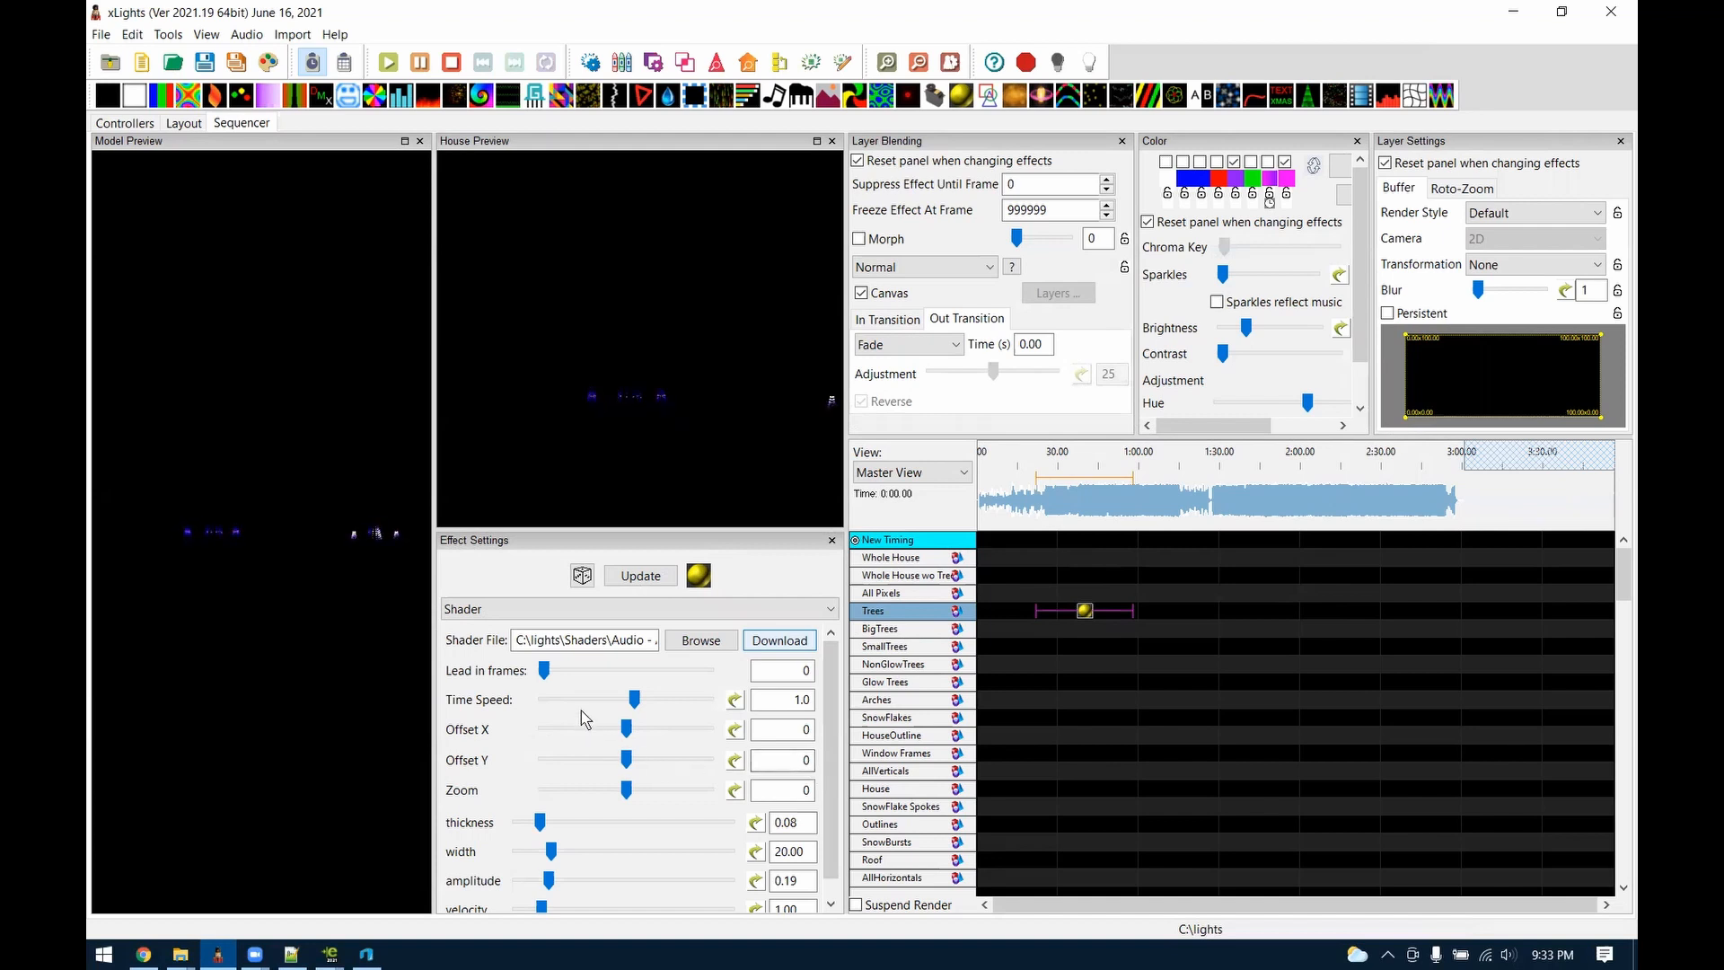
scroll(837, 725, "down", 1)
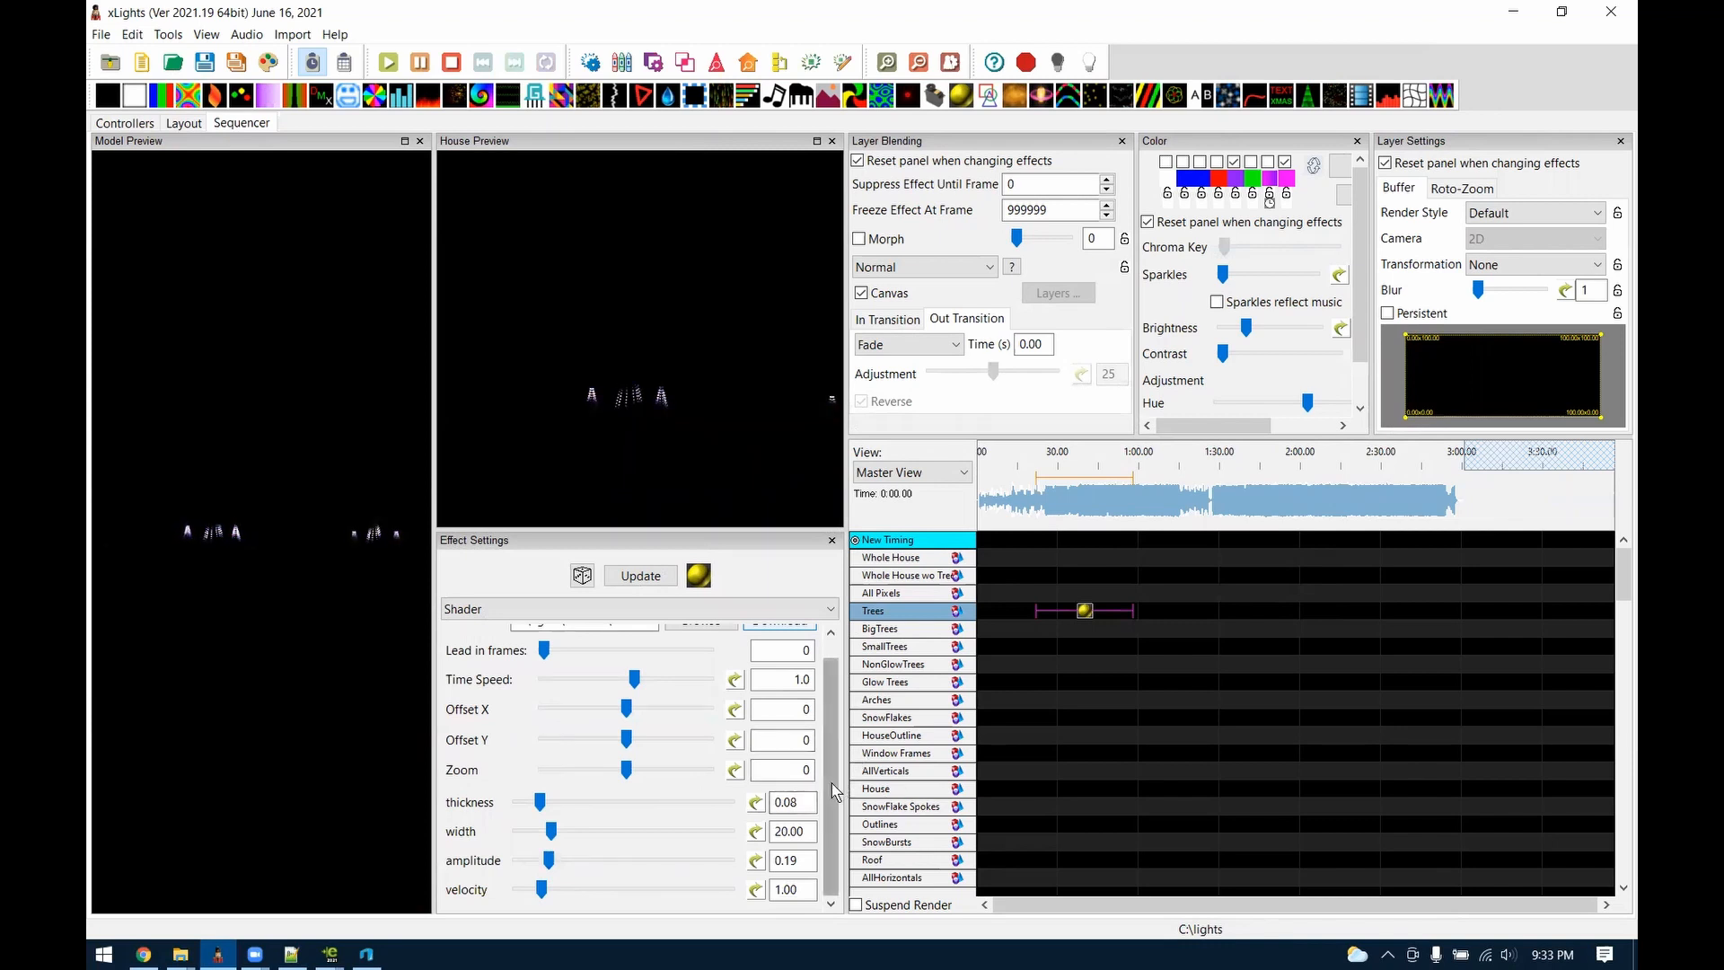
scroll(835, 731, "up", 1)
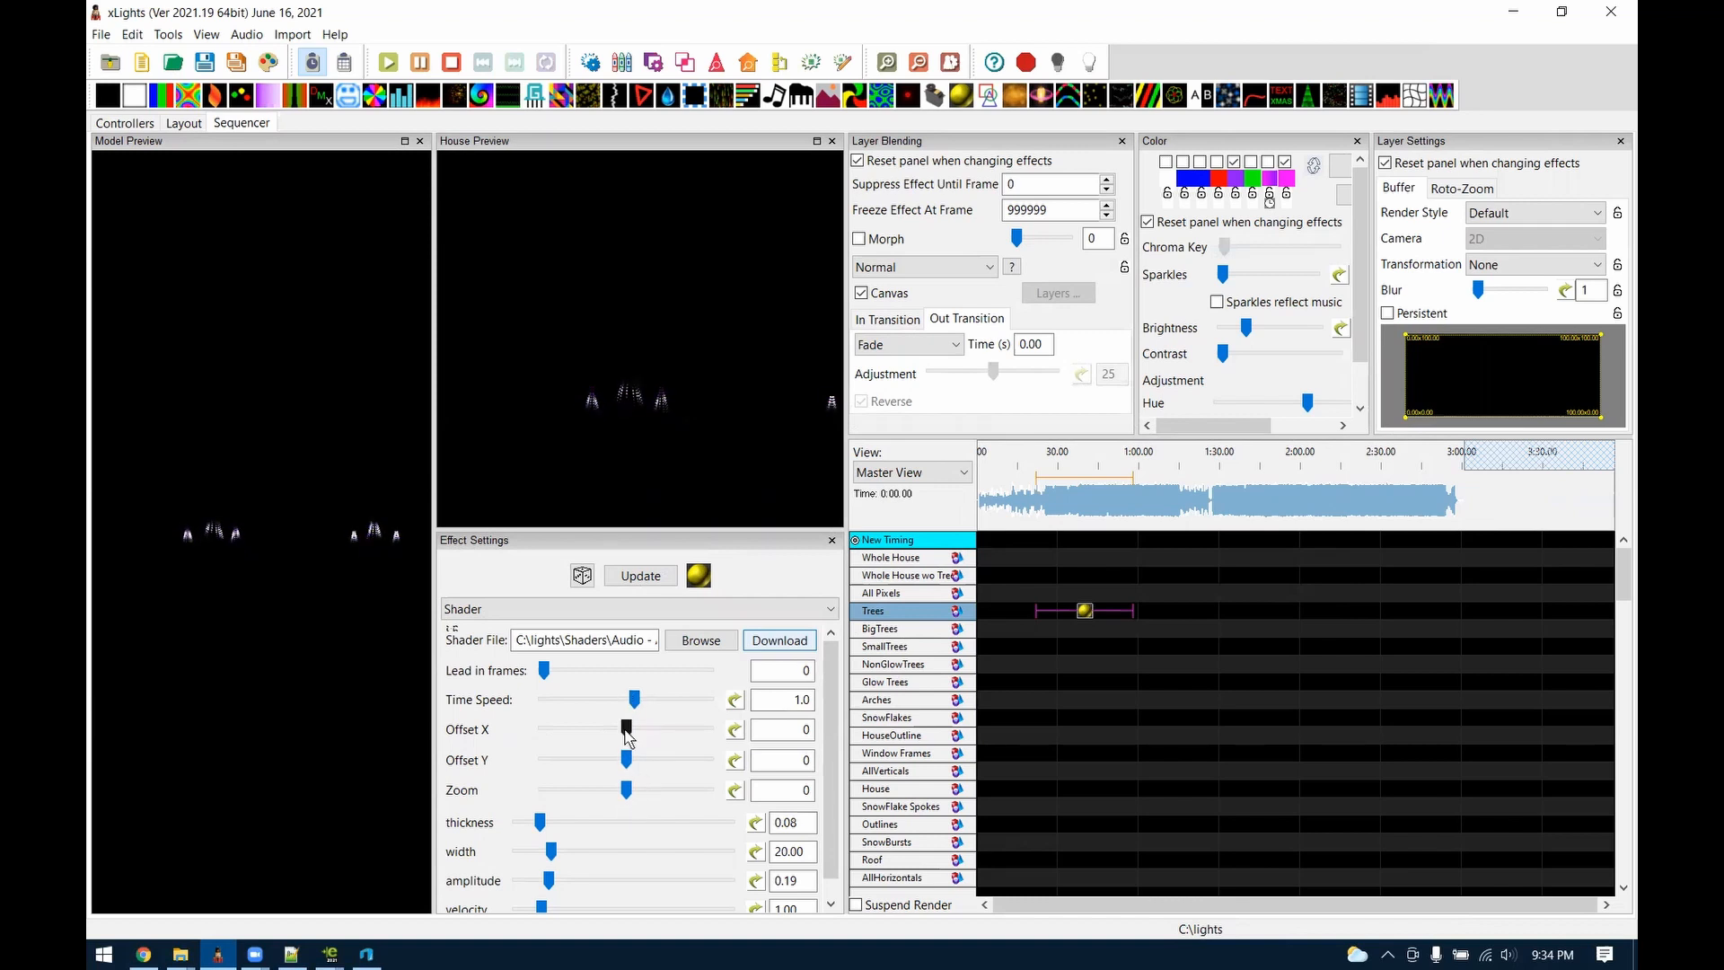
mouse_move(626, 759)
left_mouse_down()
mouse_move(601, 760)
mouse_move(670, 761)
mouse_move(620, 763)
mouse_move(665, 763)
mouse_move(623, 765)
mouse_move(661, 769)
mouse_move(614, 772)
mouse_move(653, 778)
mouse_move(628, 772)
mouse_move(626, 794)
mouse_move(656, 760)
mouse_move(619, 760)
mouse_move(632, 763)
left_mouse_up()
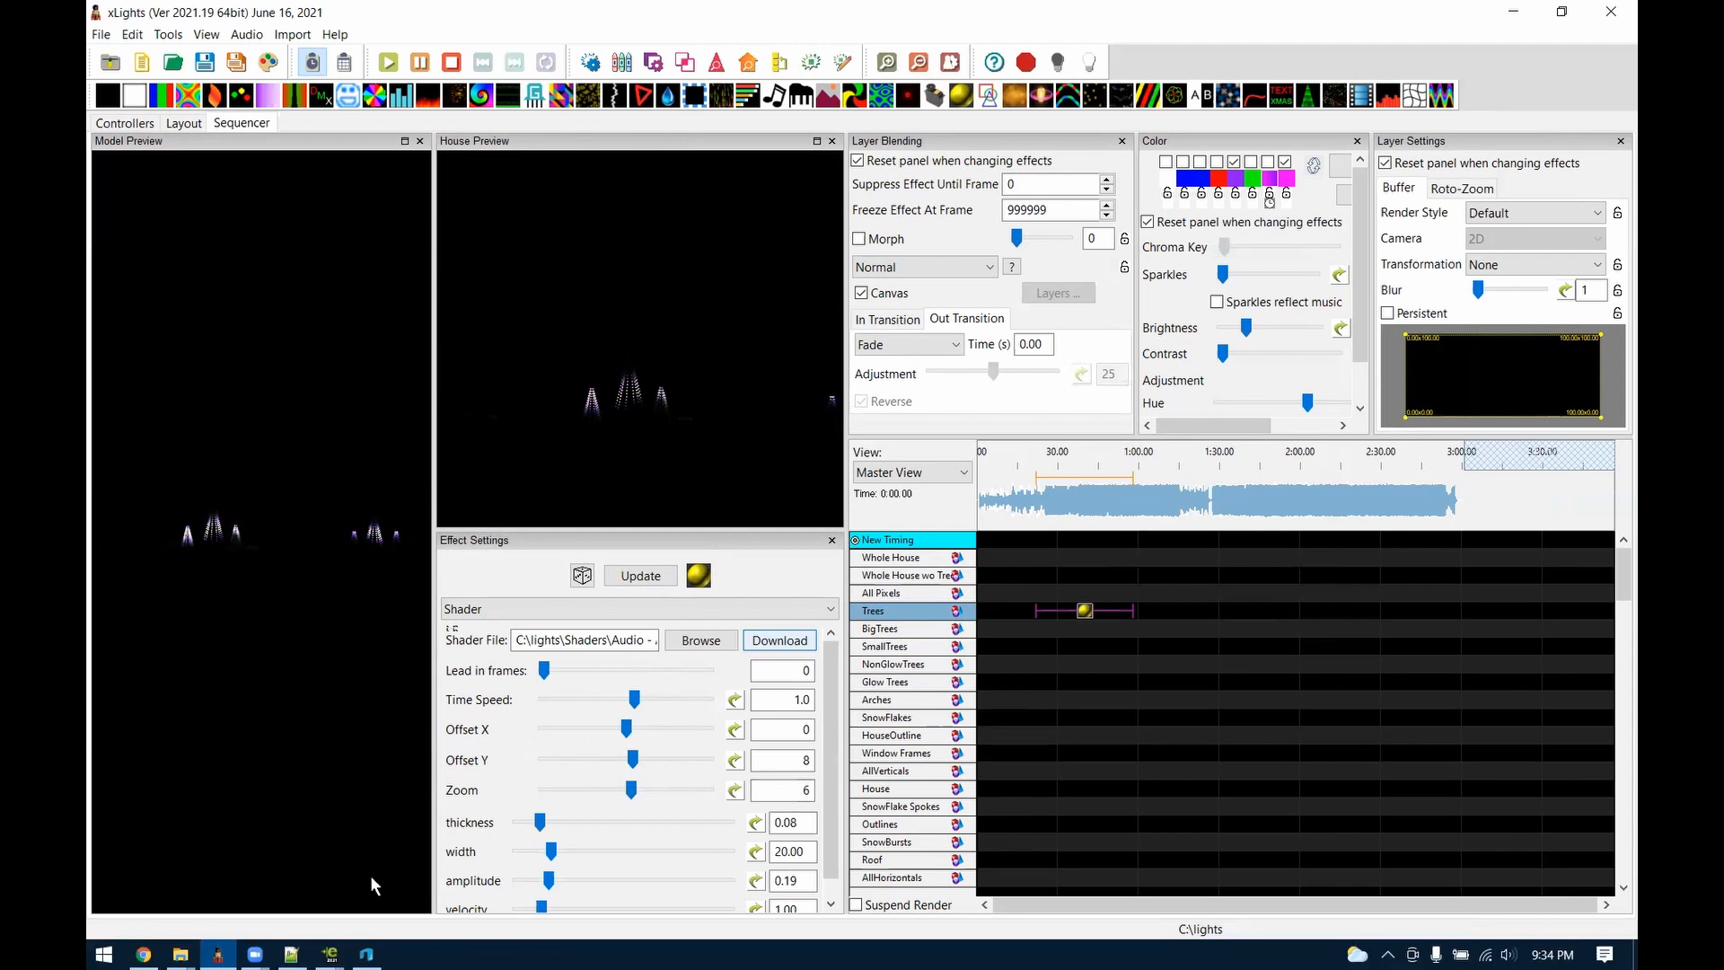
Switch to Notepad++ and highlight the 2021.13 release note about adding the Pixie2 controller
left_click(289, 955)
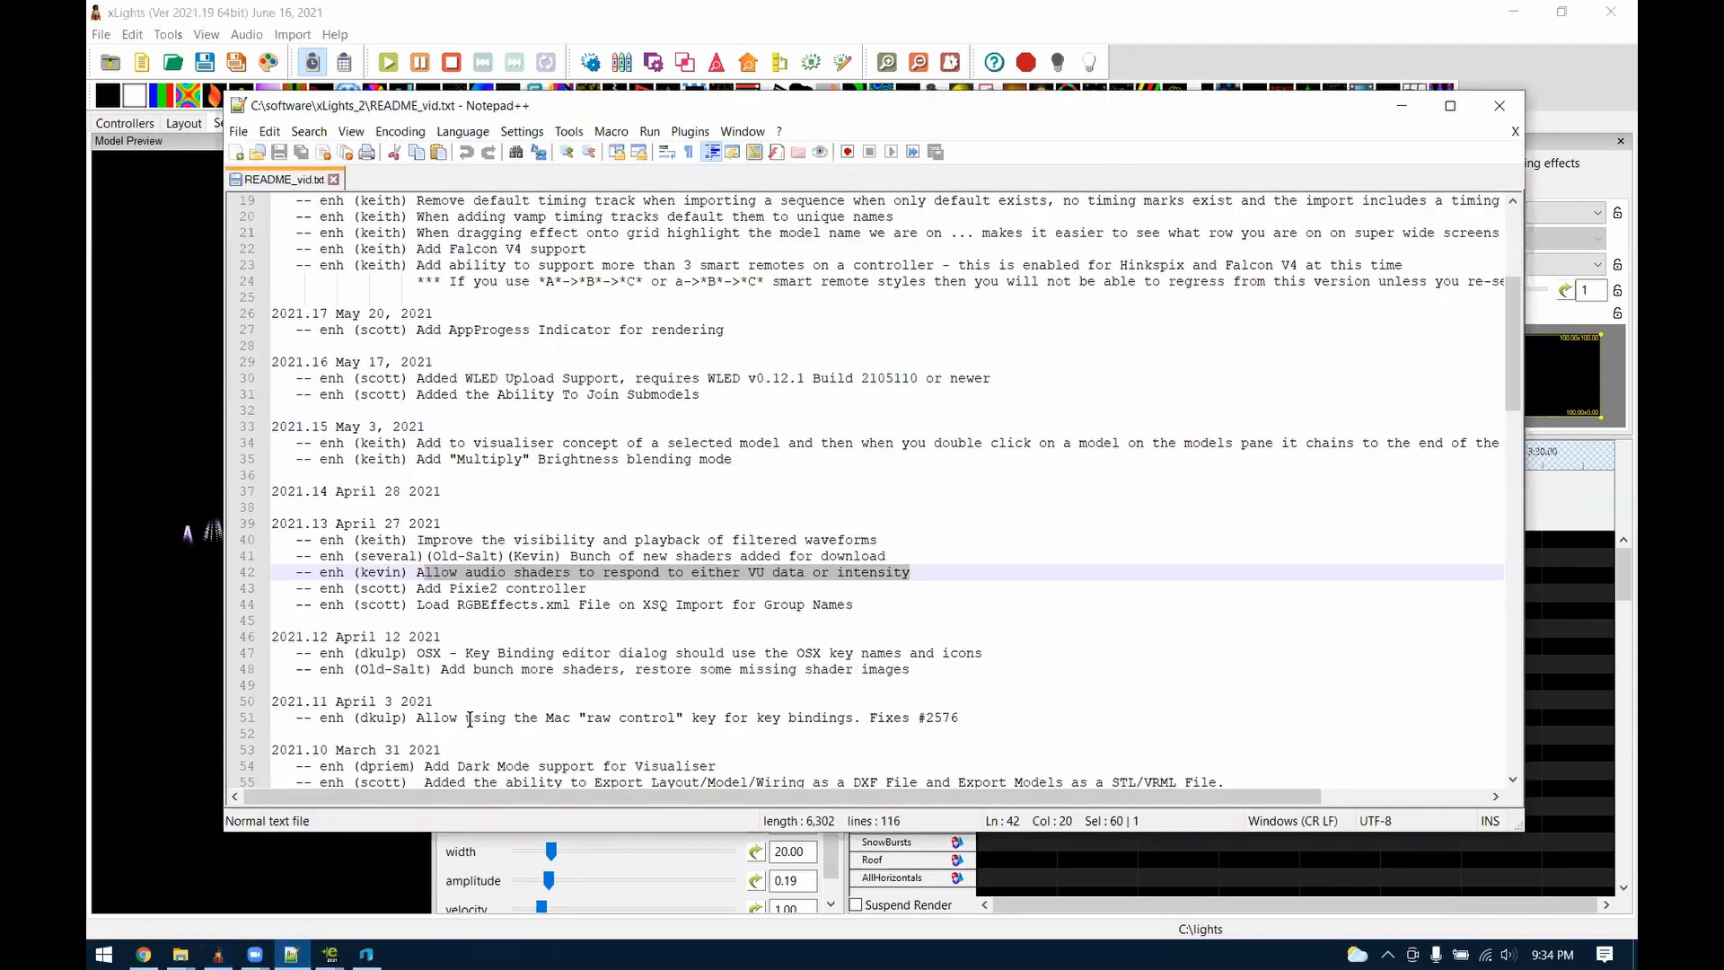
left_click_drag(416, 588, 618, 591)
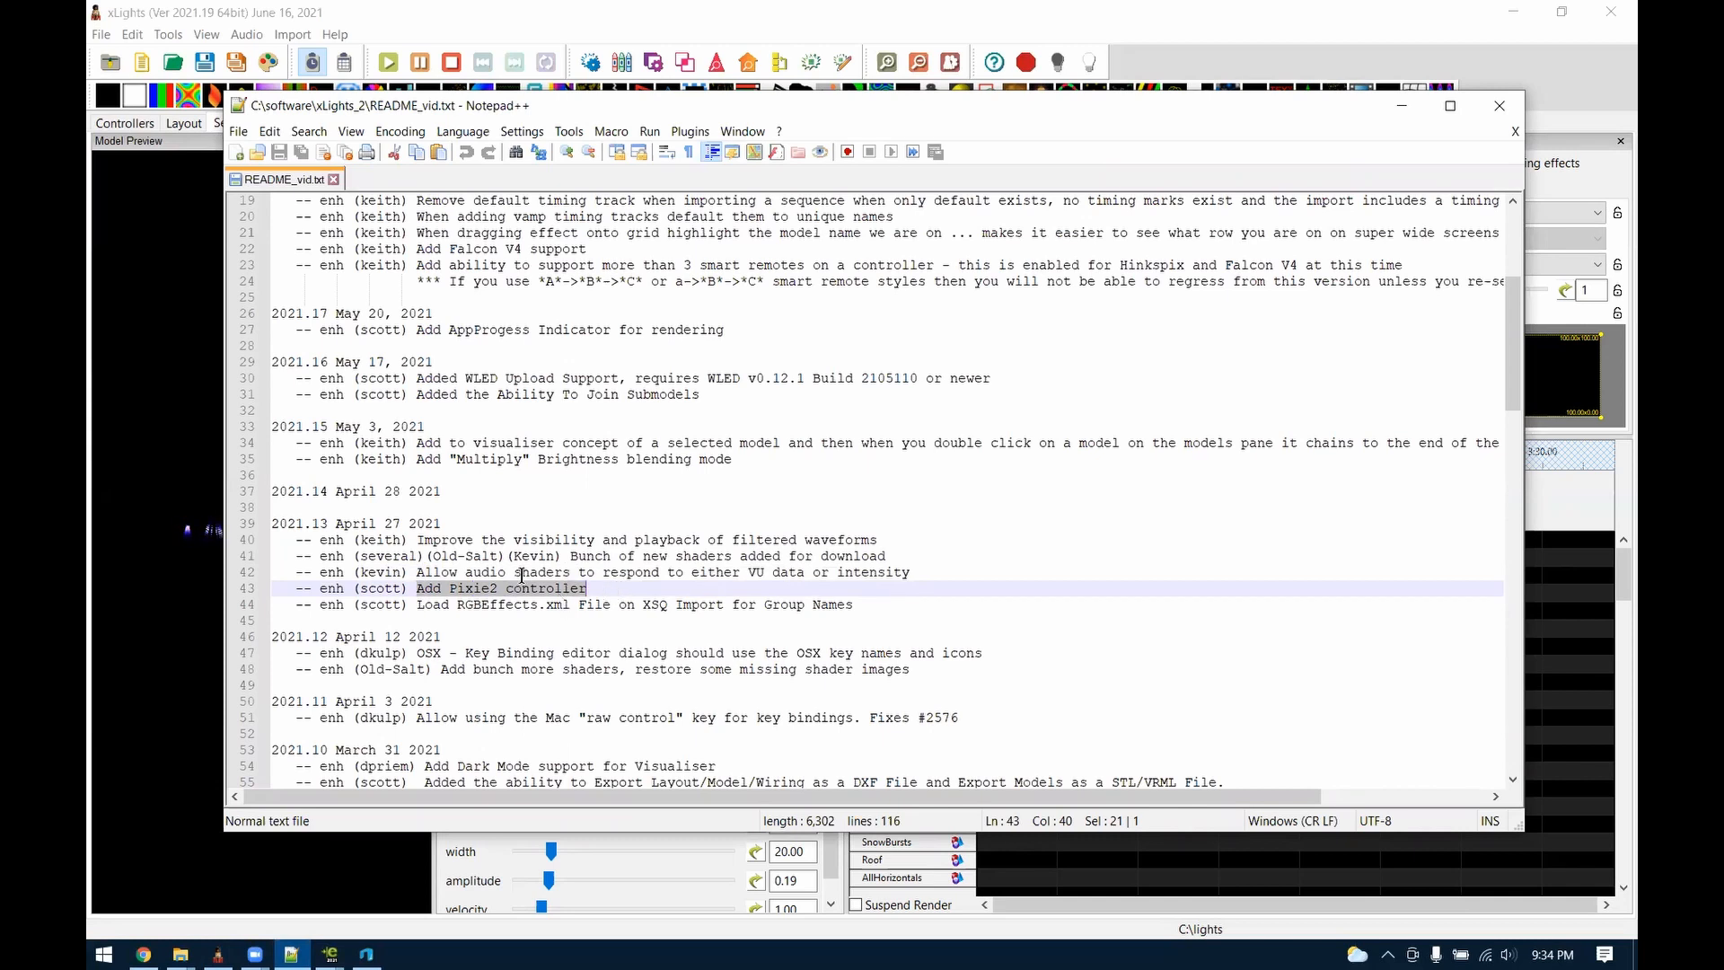
In the xLights controller setup, set the Serial_ controller's vendor to LOR and its model to Pixie 2
left_click(141, 123)
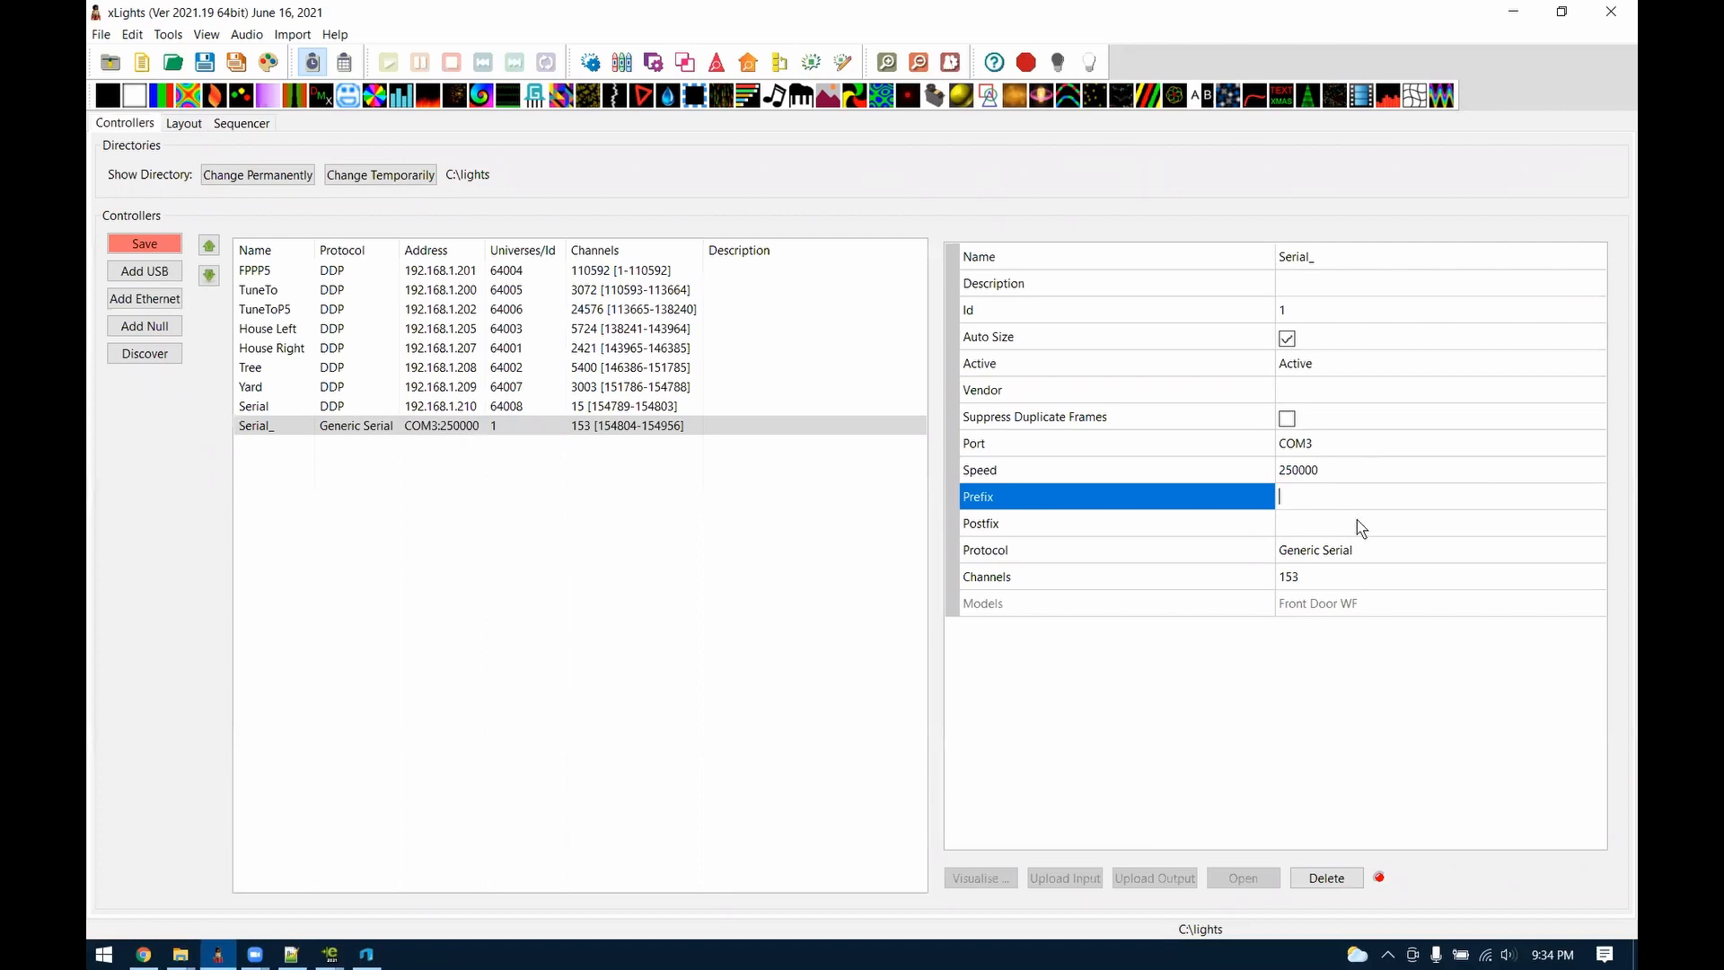
left_click(1307, 395)
left_click(1308, 396)
left_click(1310, 467)
left_click(1311, 420)
left_click(1310, 420)
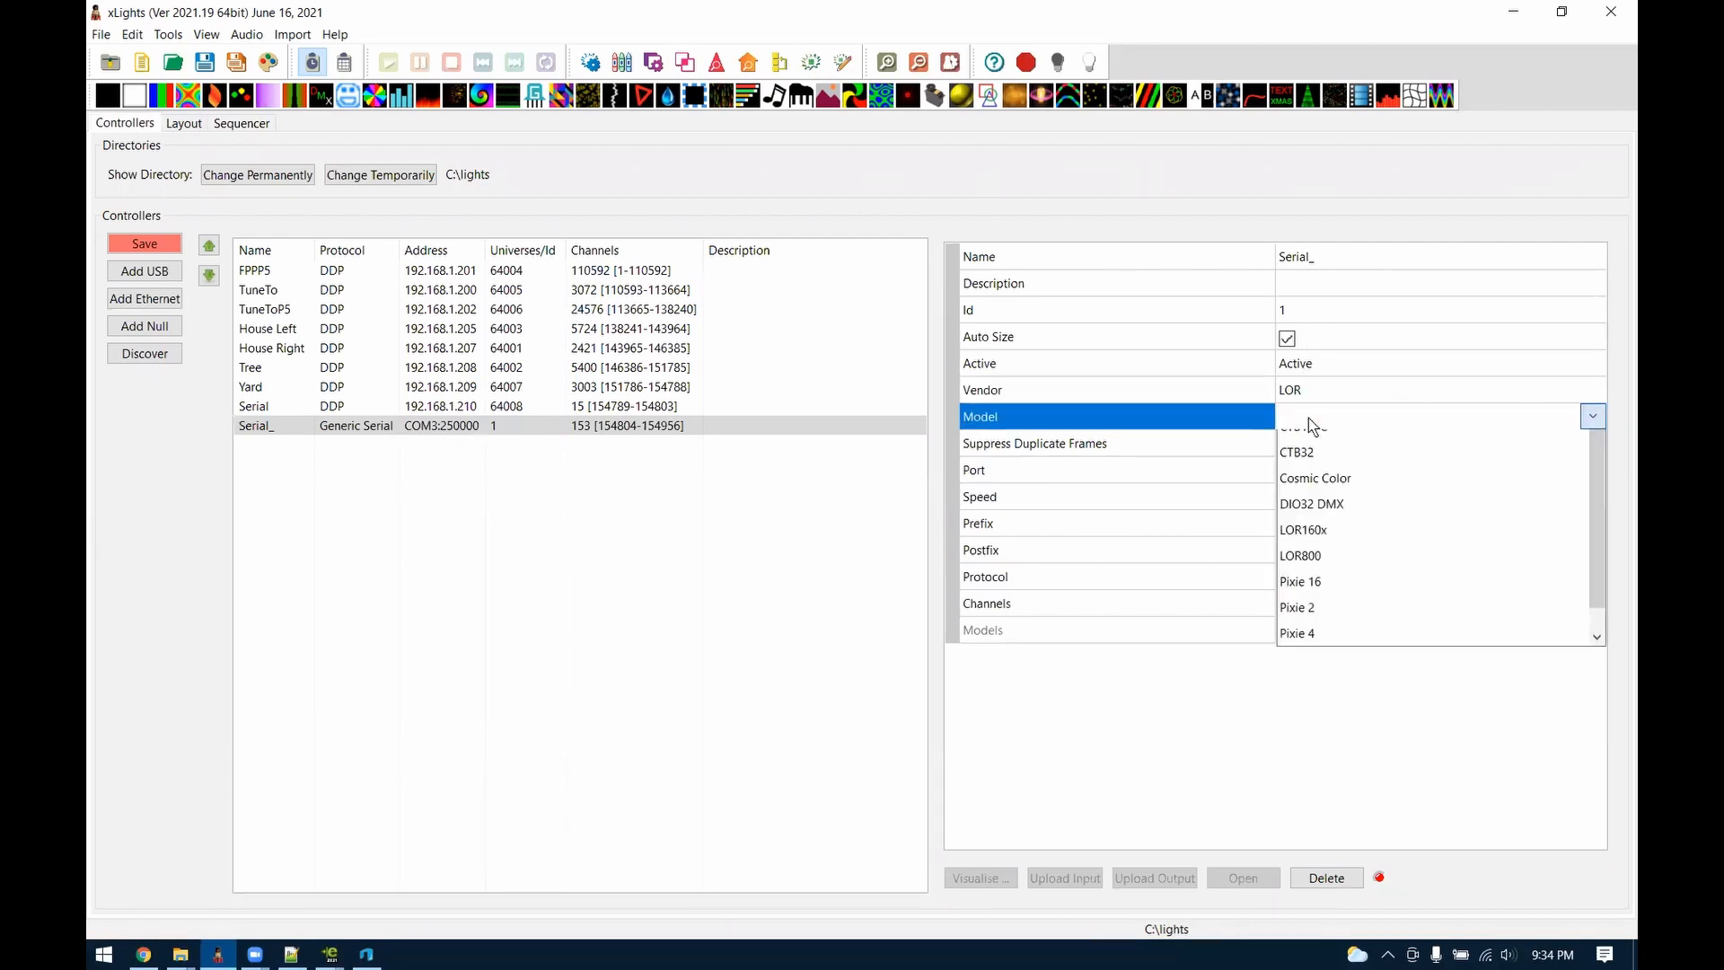
left_click(1320, 702)
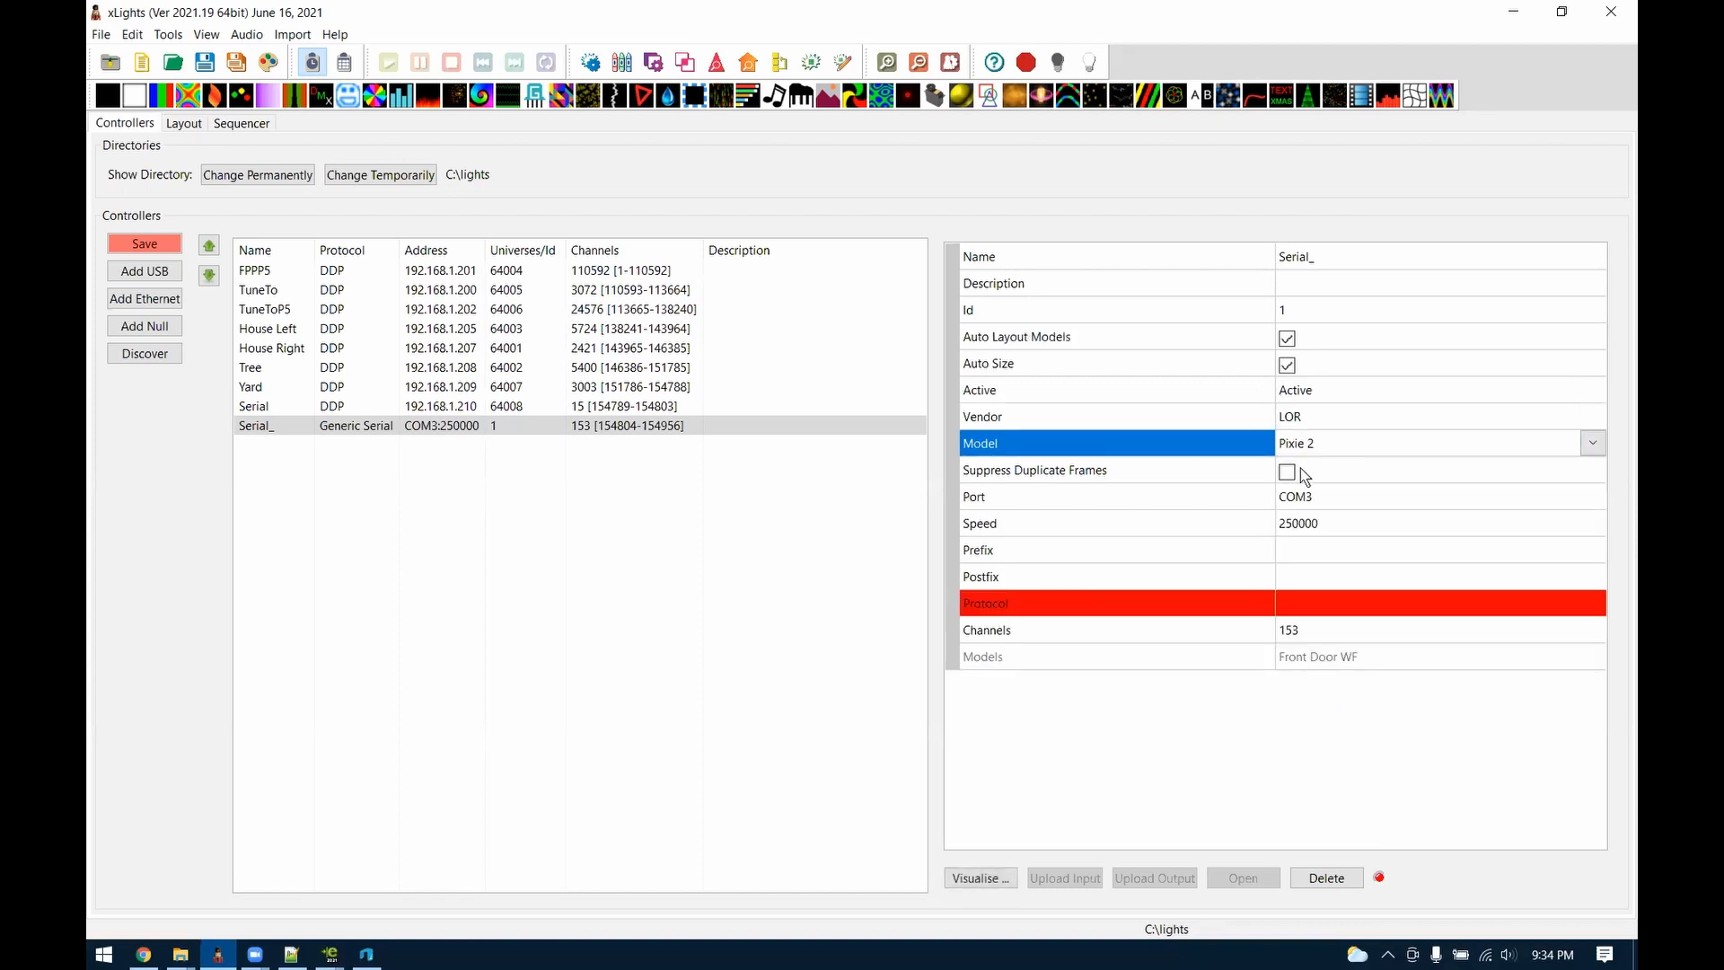
In Notepad++, highlight the note on loading RGBEffects.xml for XSQ import, marking XSQ, RGBEffects.xml and Group Names in turn
left_click(292, 953)
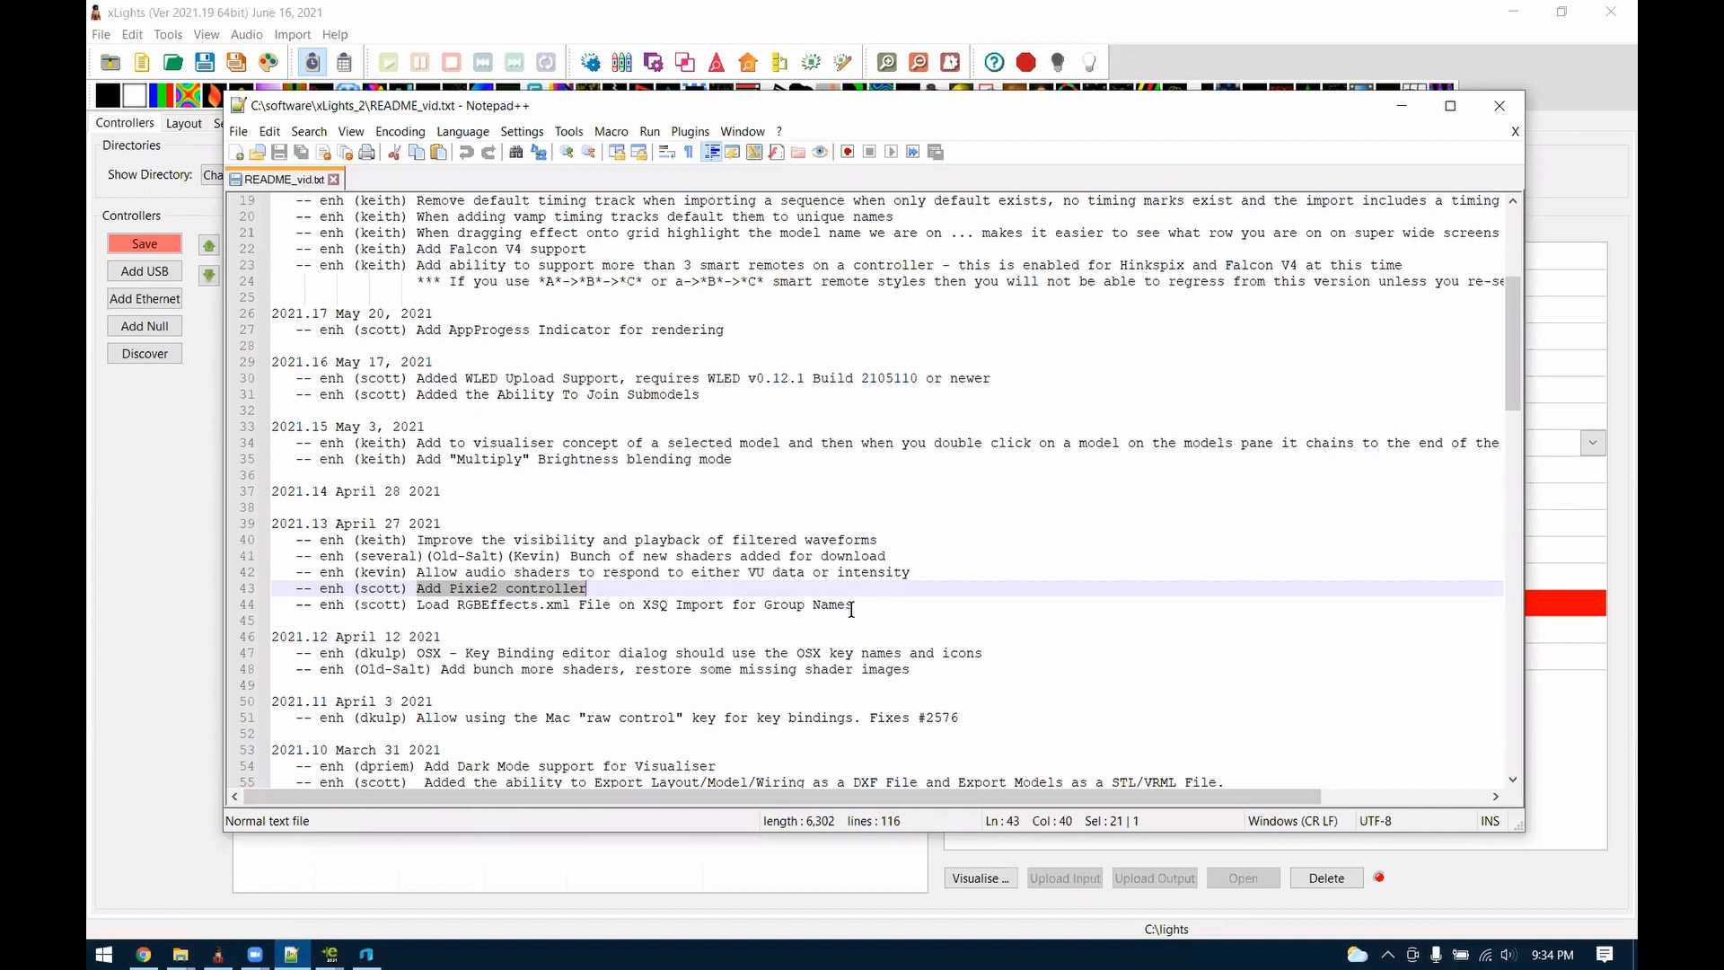
left_click_drag(860, 604, 410, 608)
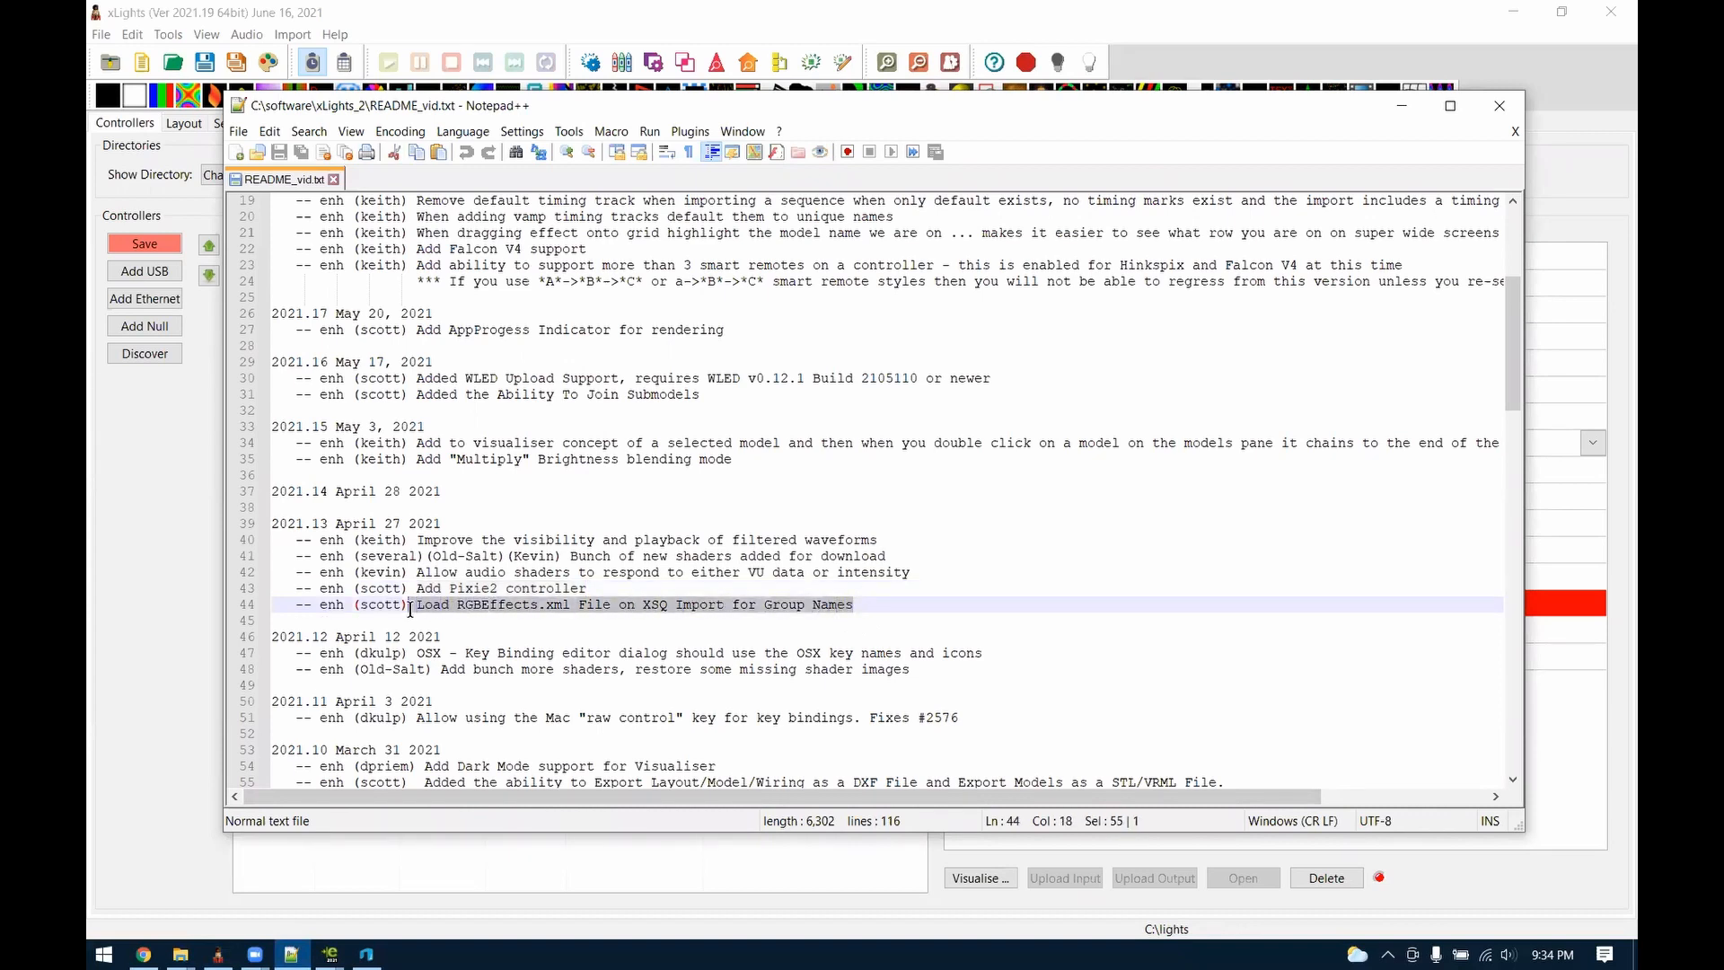
double_click(650, 607)
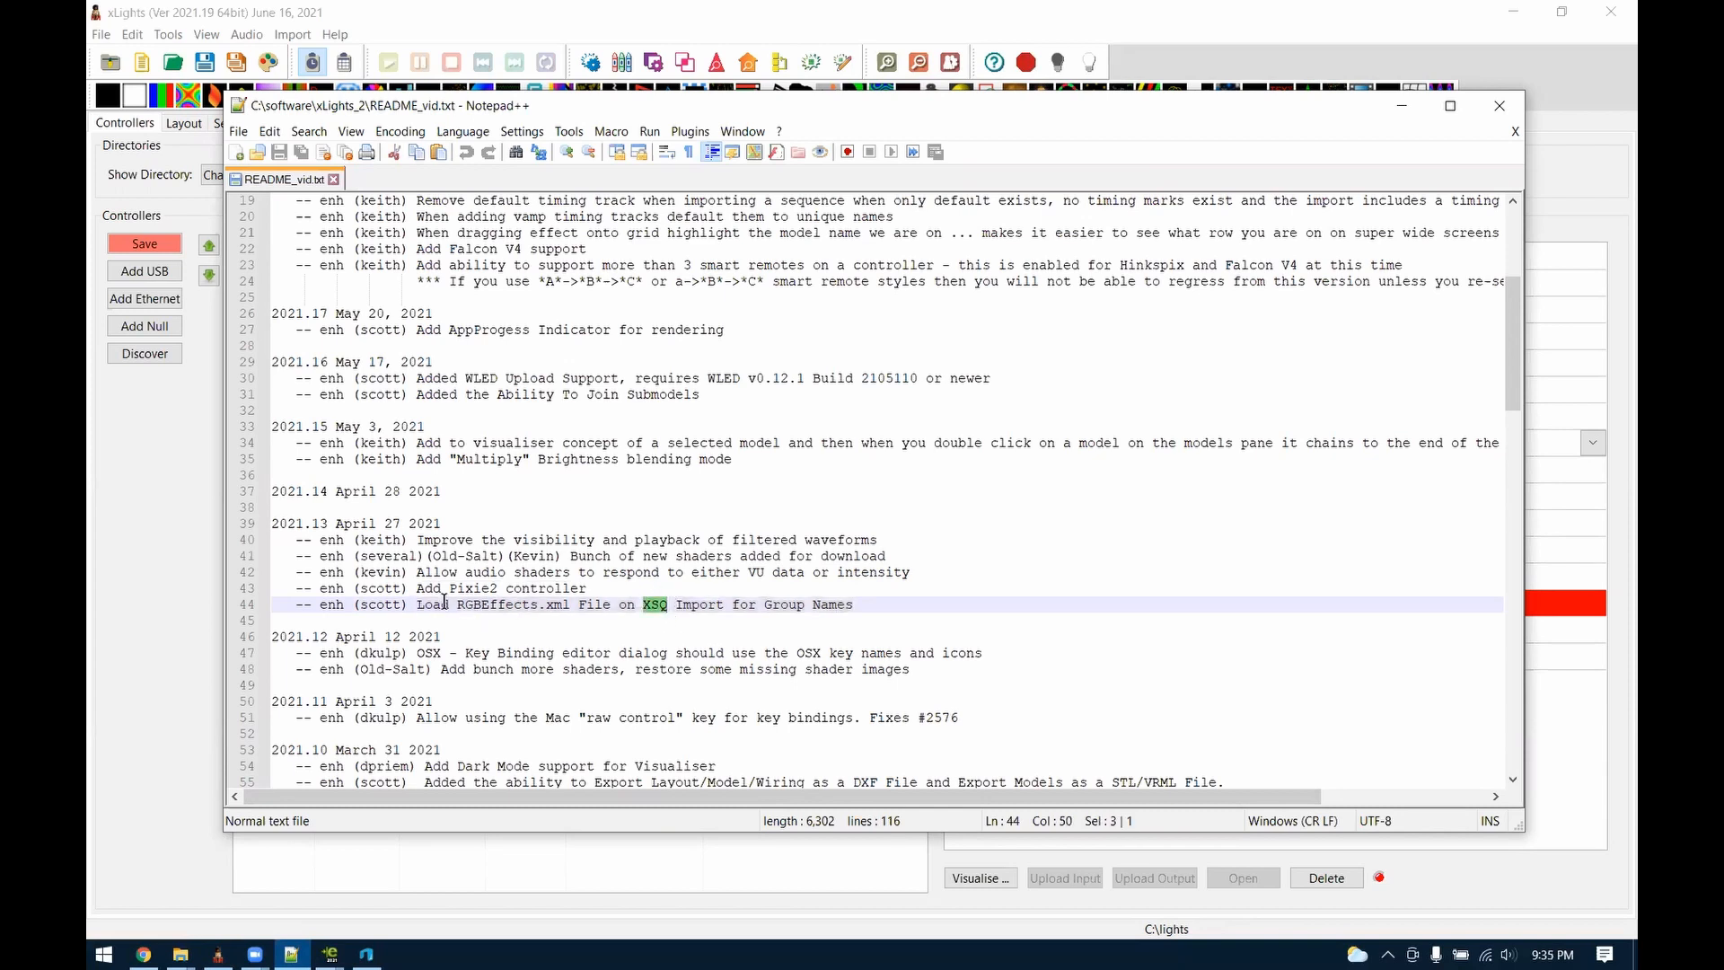
left_click_drag(457, 605, 550, 609)
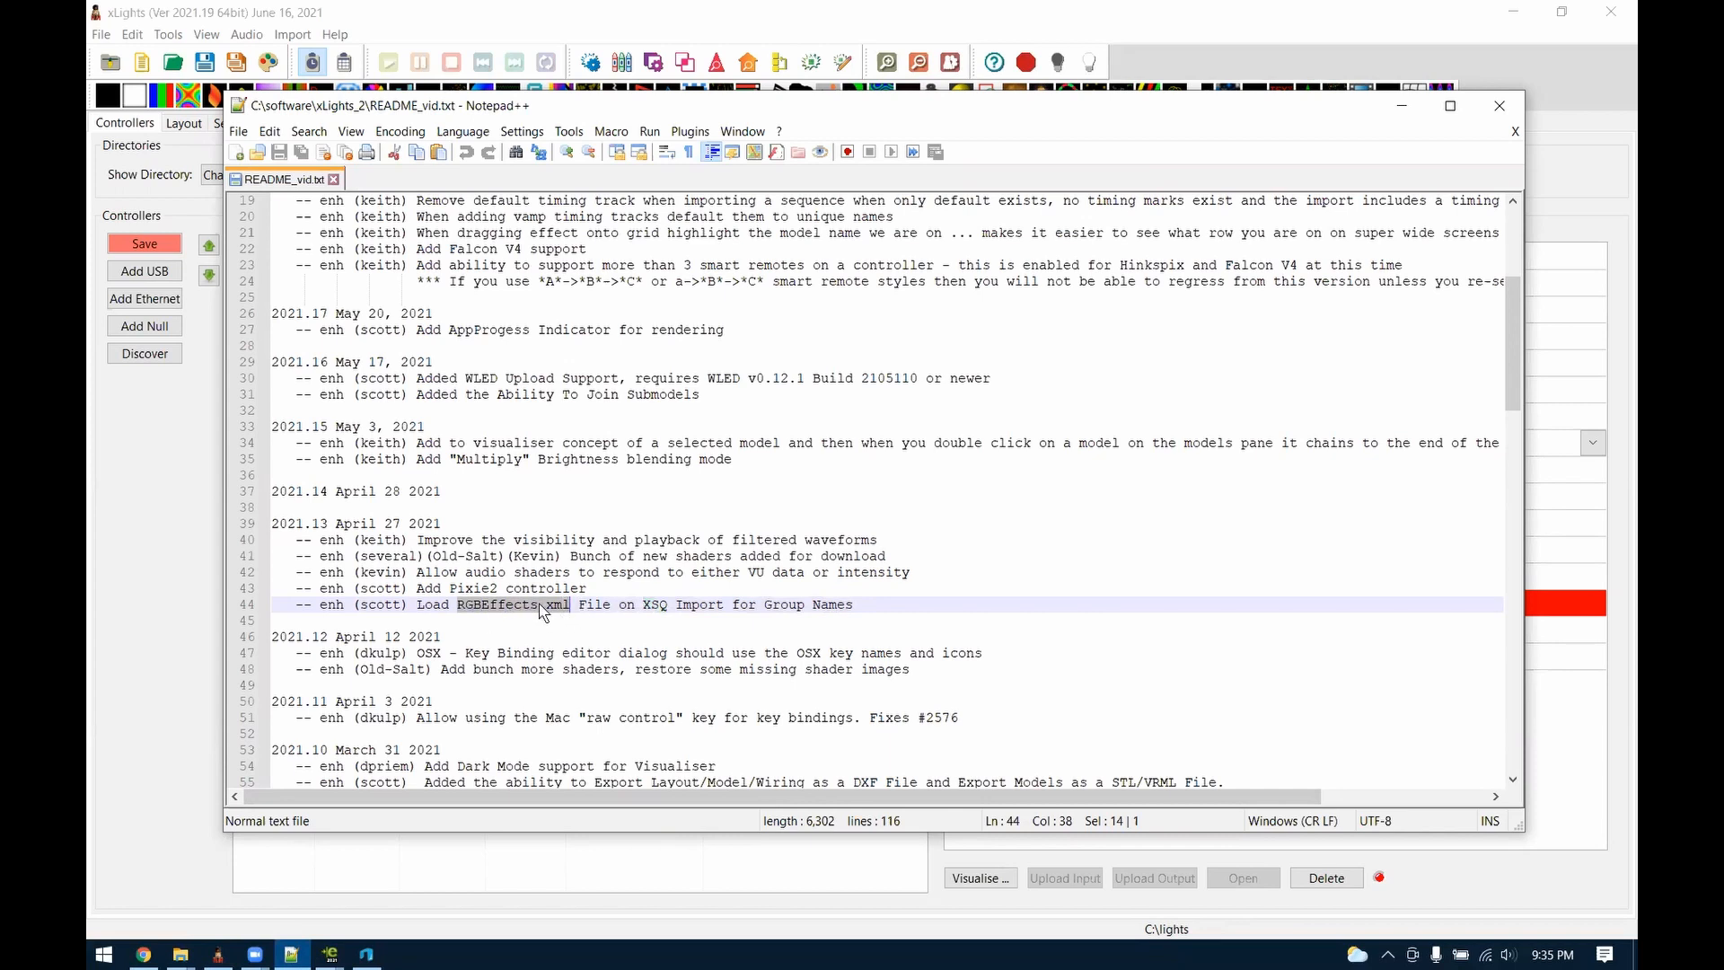
left_click_drag(865, 608, 774, 607)
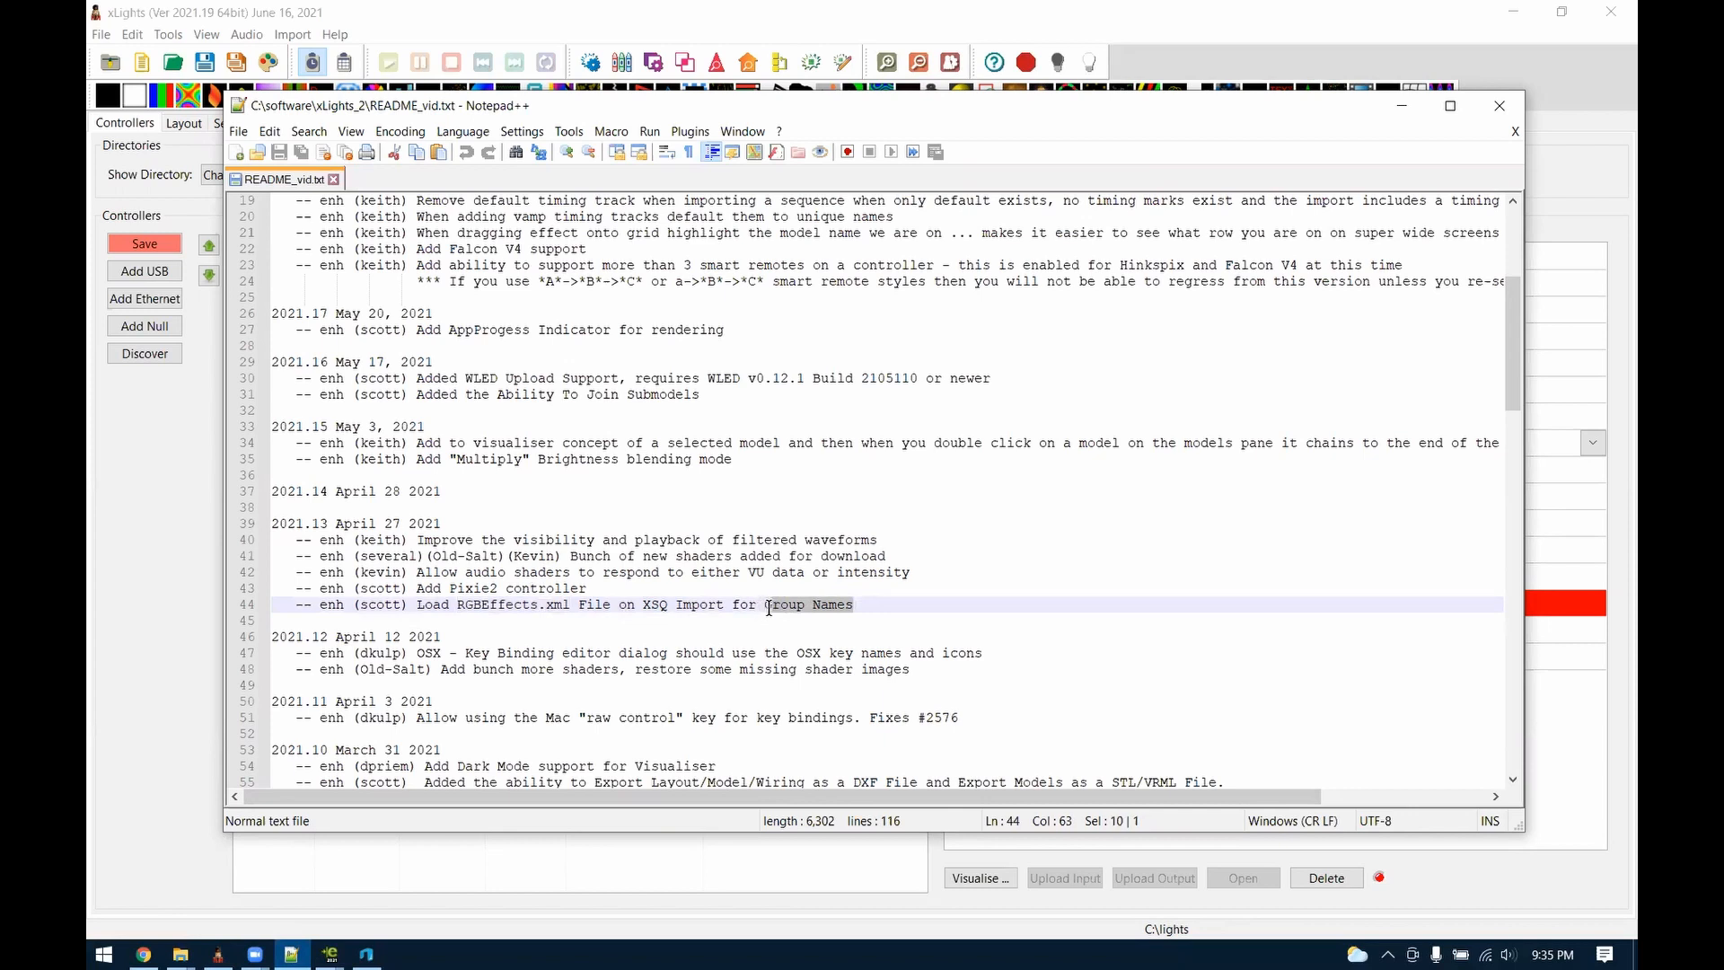
Highlight the 2021.15 release note about the "Multiply" Brightness blending mode
left_click(450, 590)
scroll(438, 502, "up", 2)
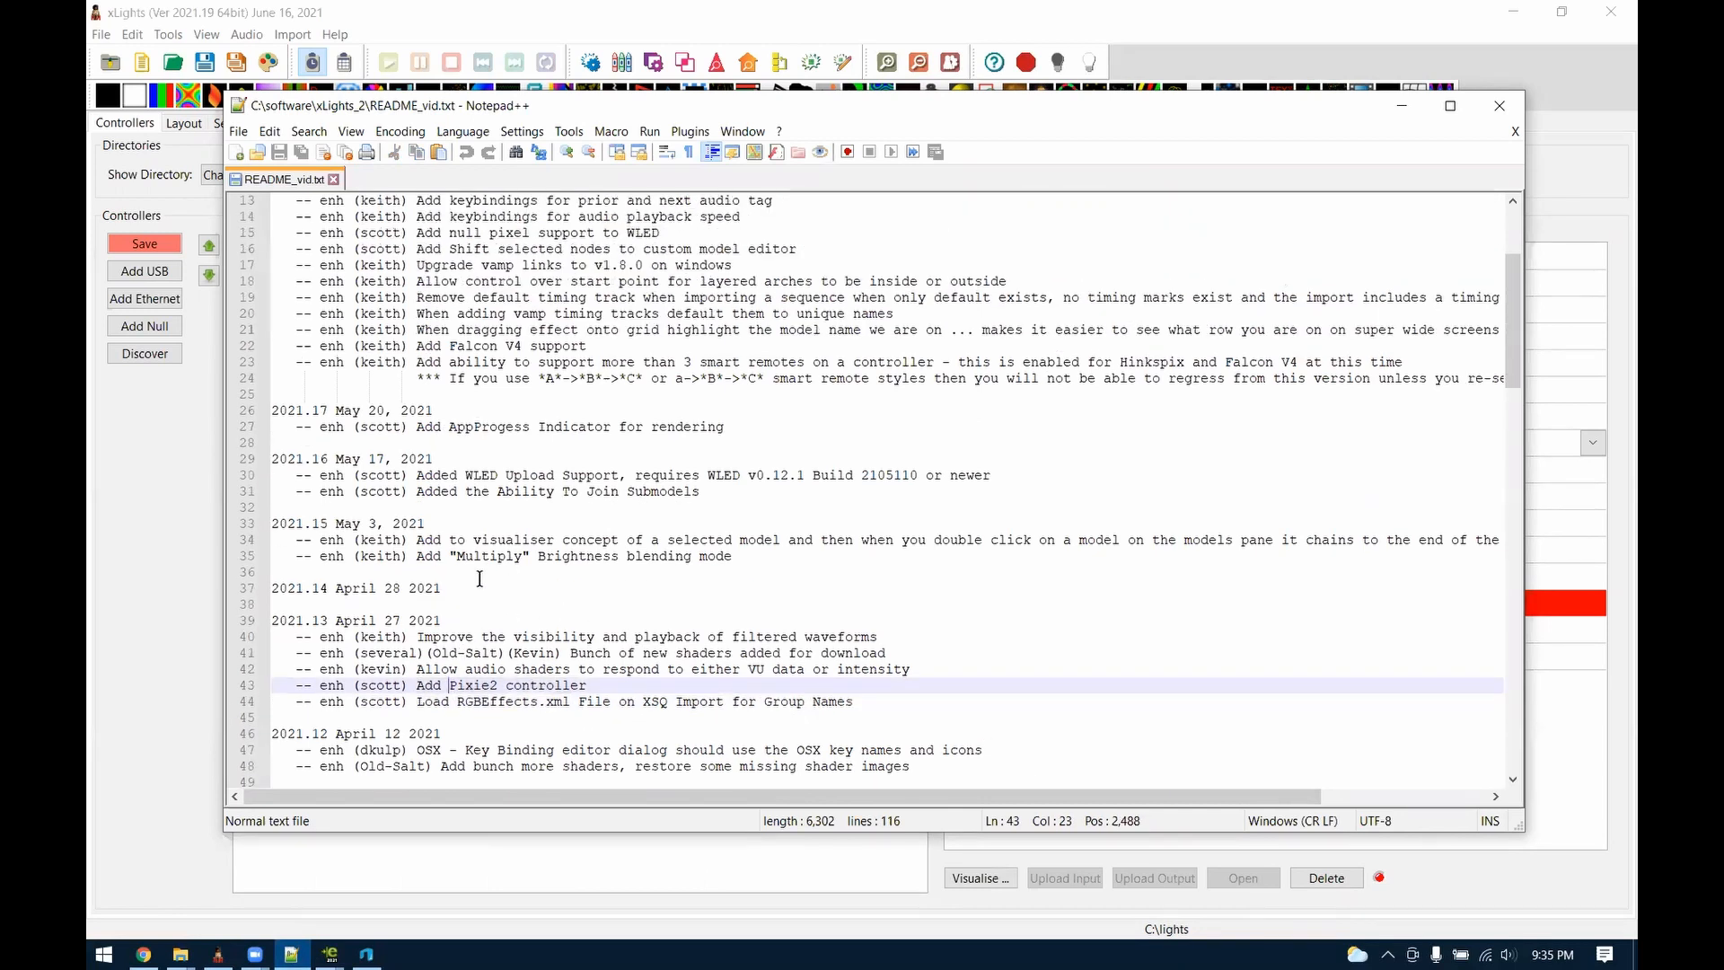
scroll(623, 597, "up", 1)
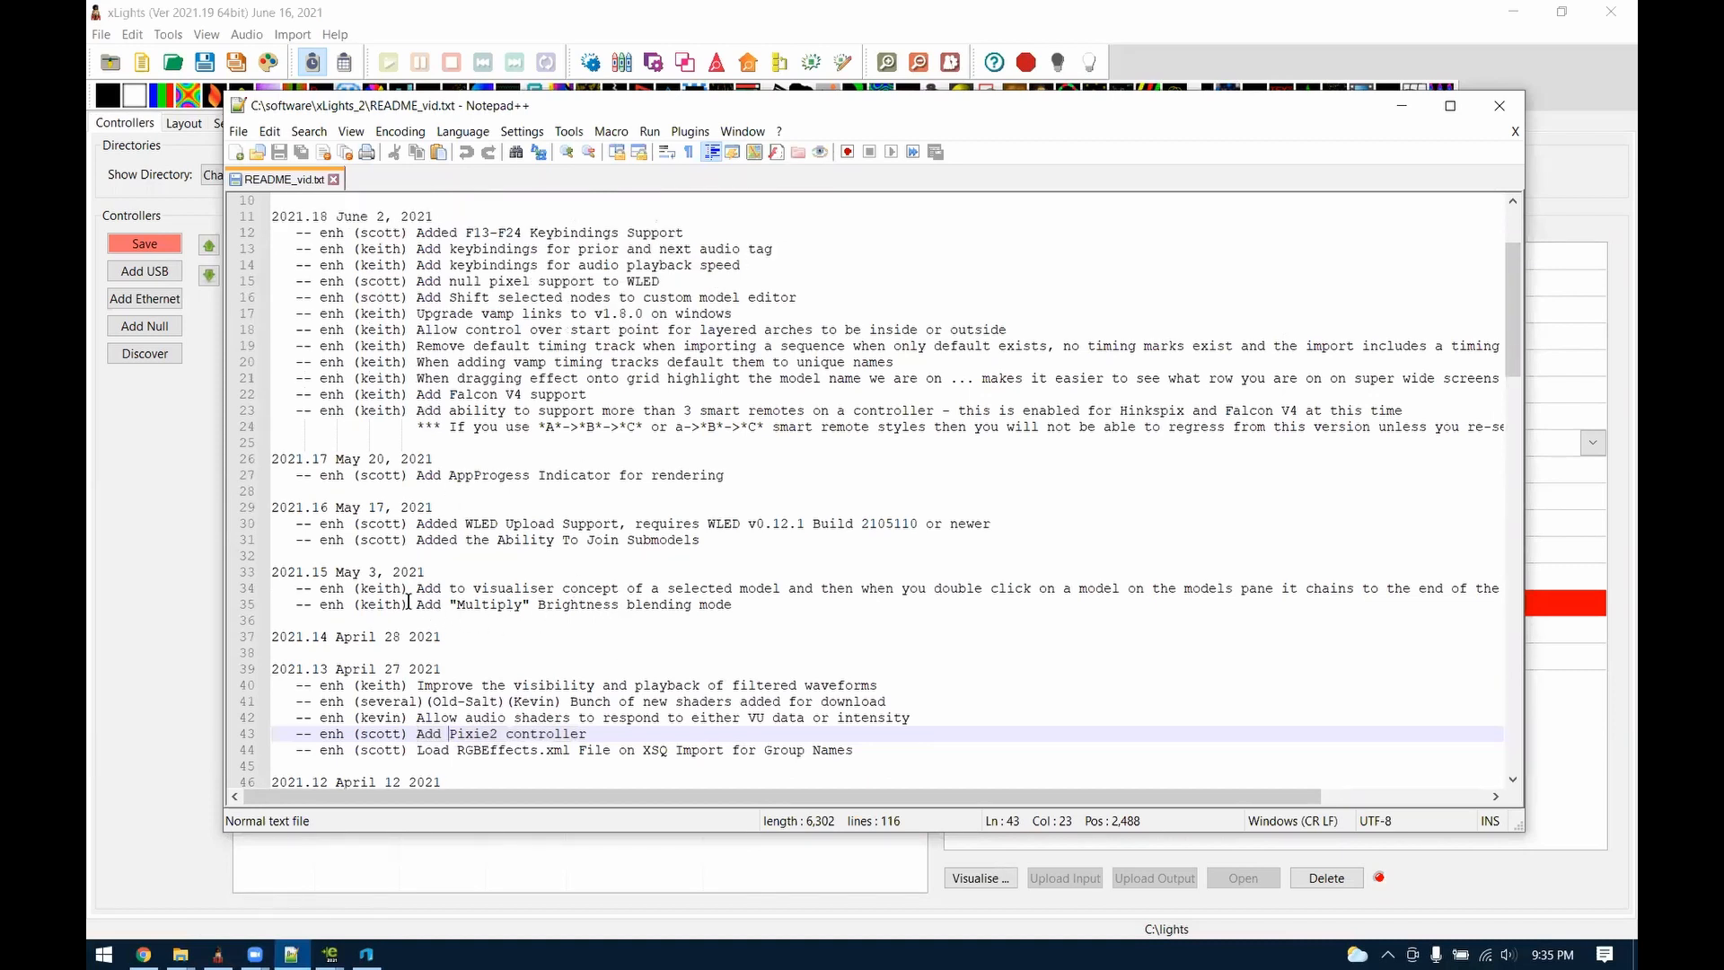
left_click_drag(419, 604, 769, 608)
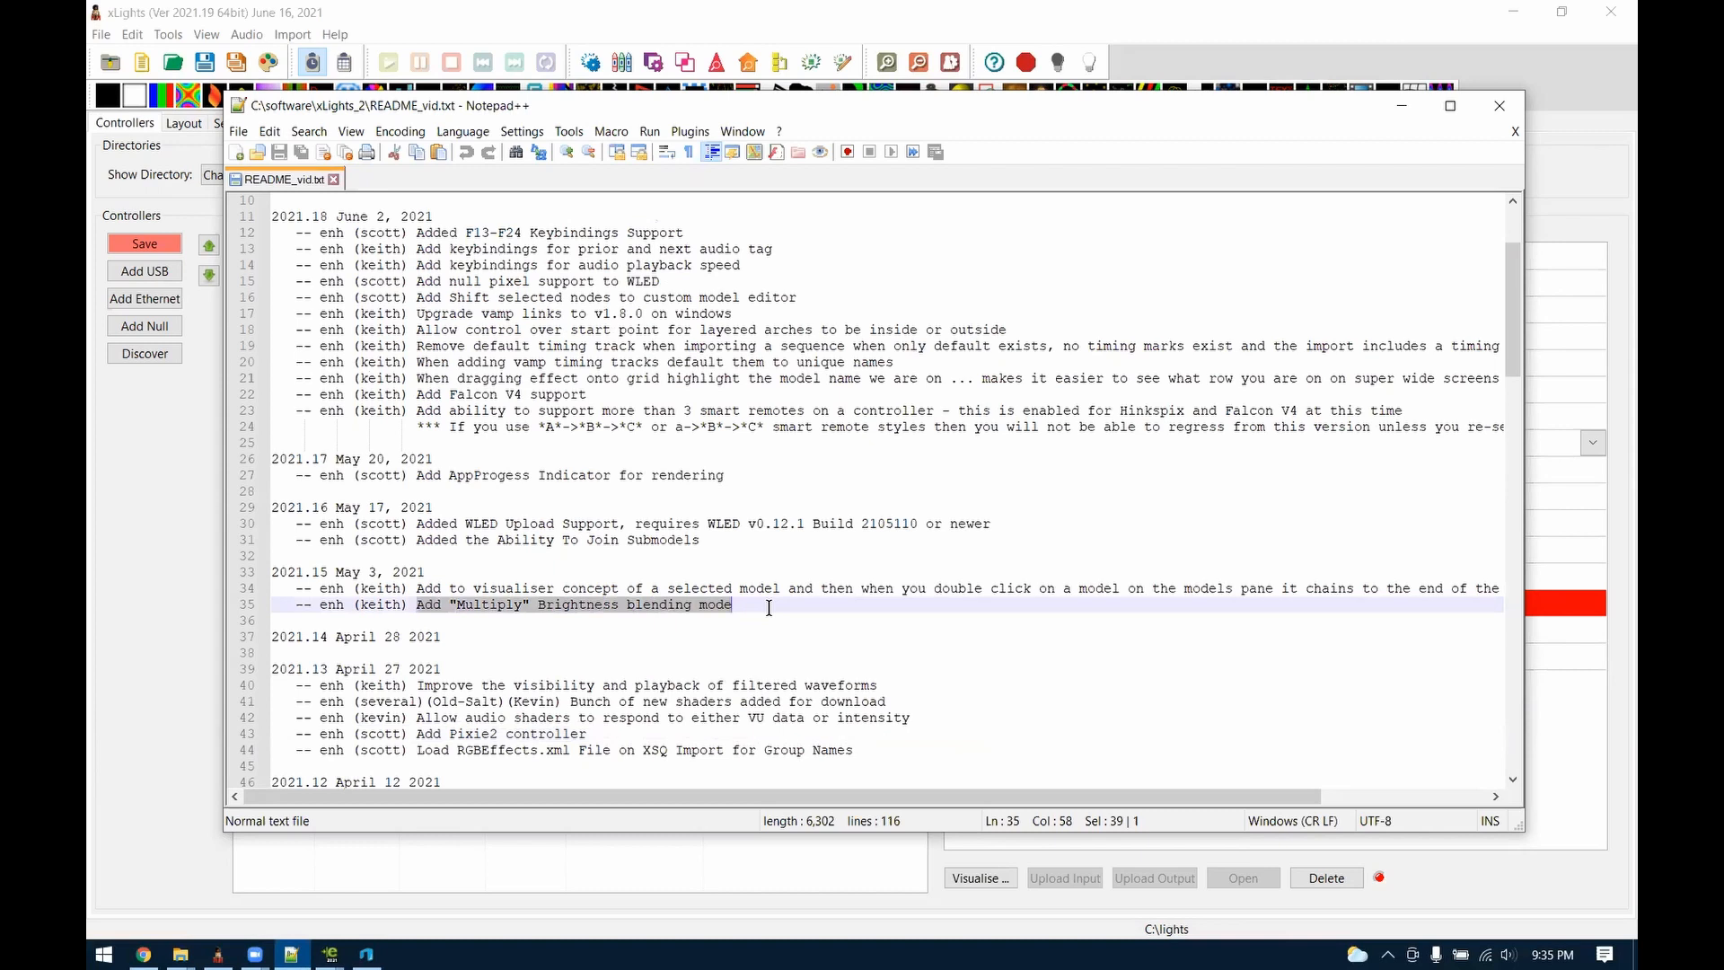
Minimize the release notes and delete the Shader effect from the Trees row in the xLights sequencer
left_click(1400, 105)
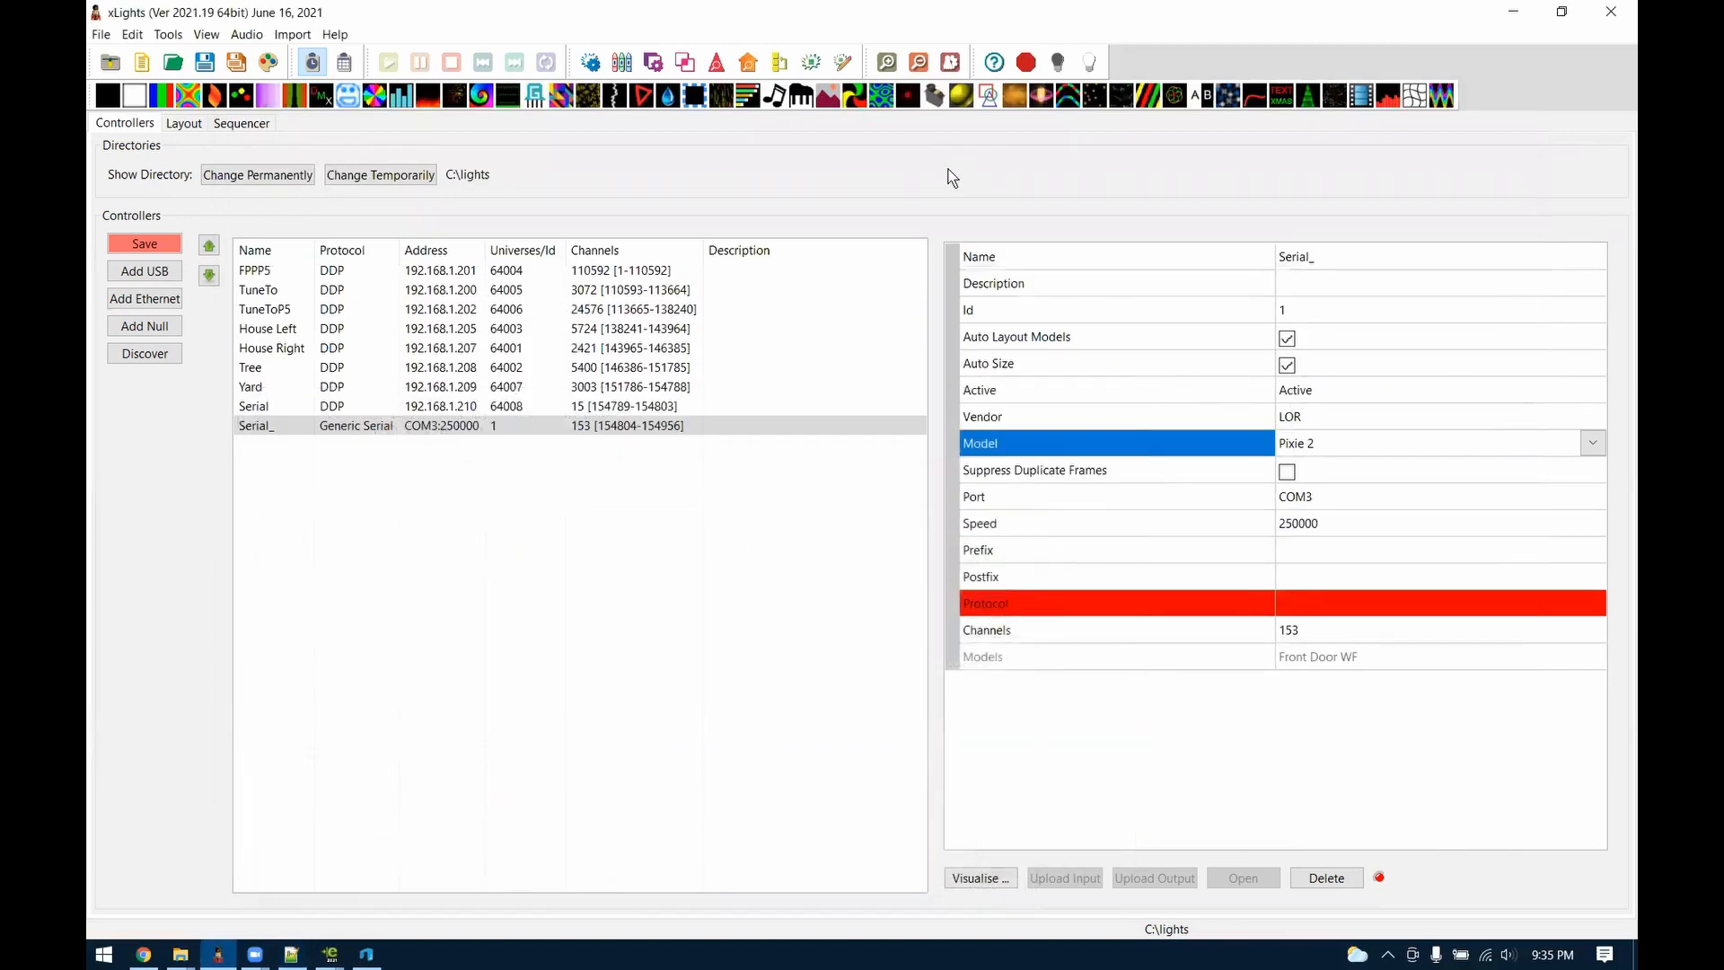
left_click(244, 125)
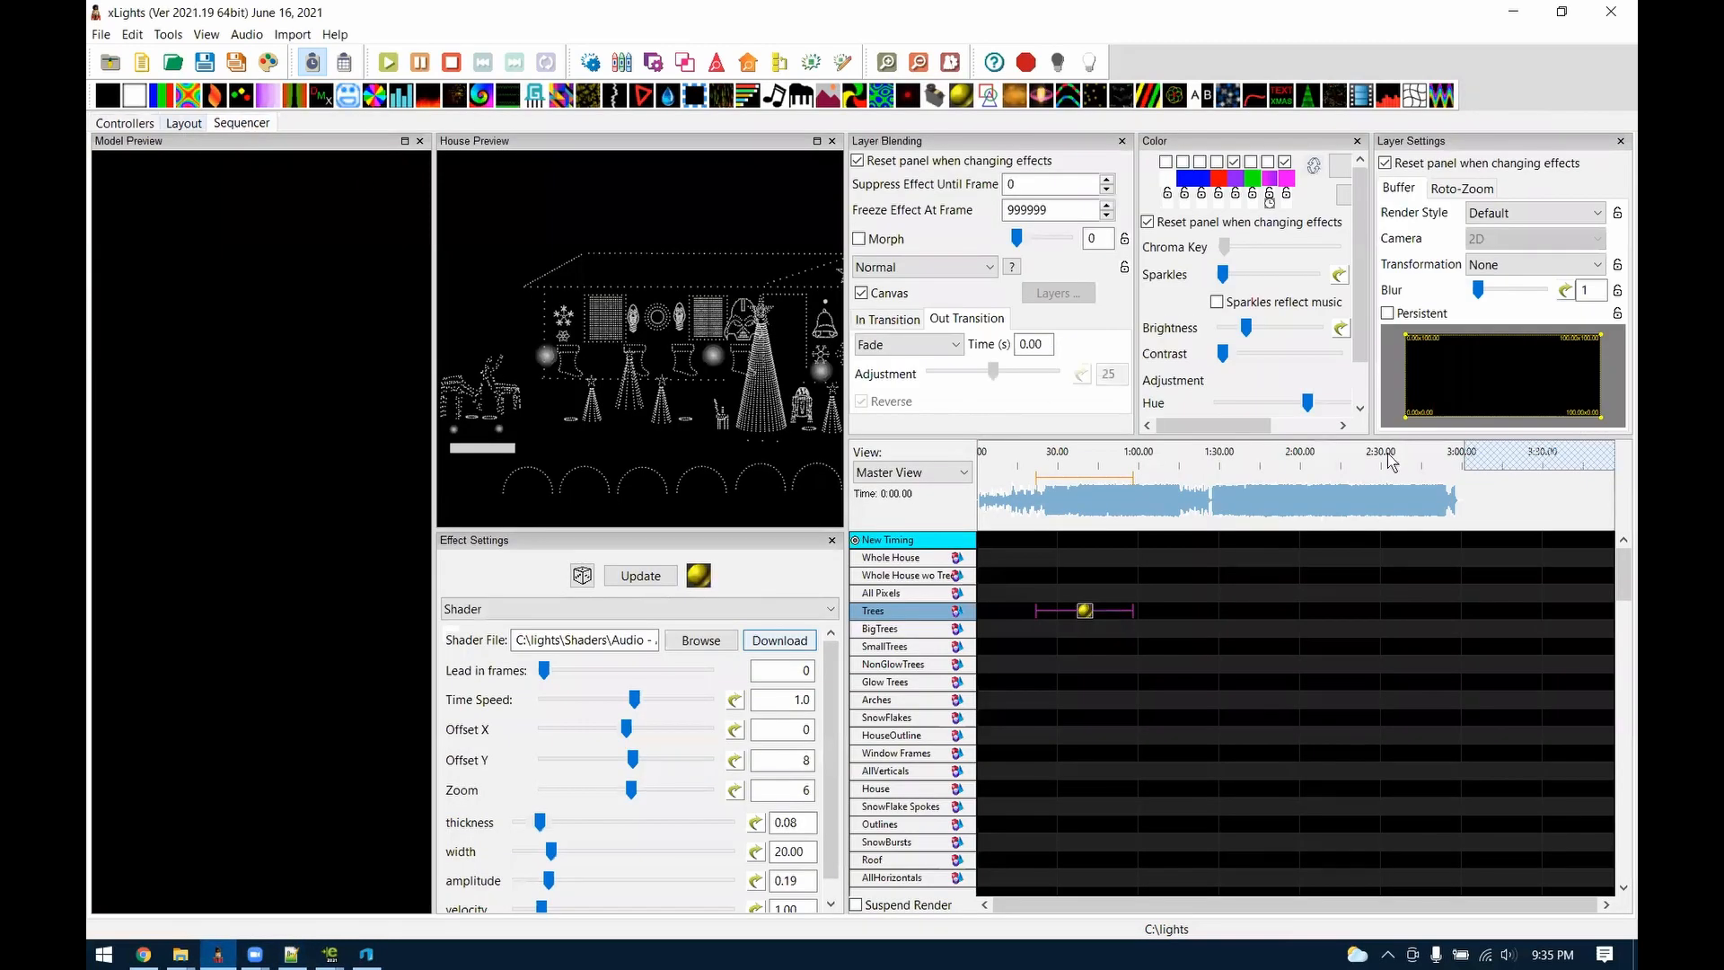
left_click(1082, 612)
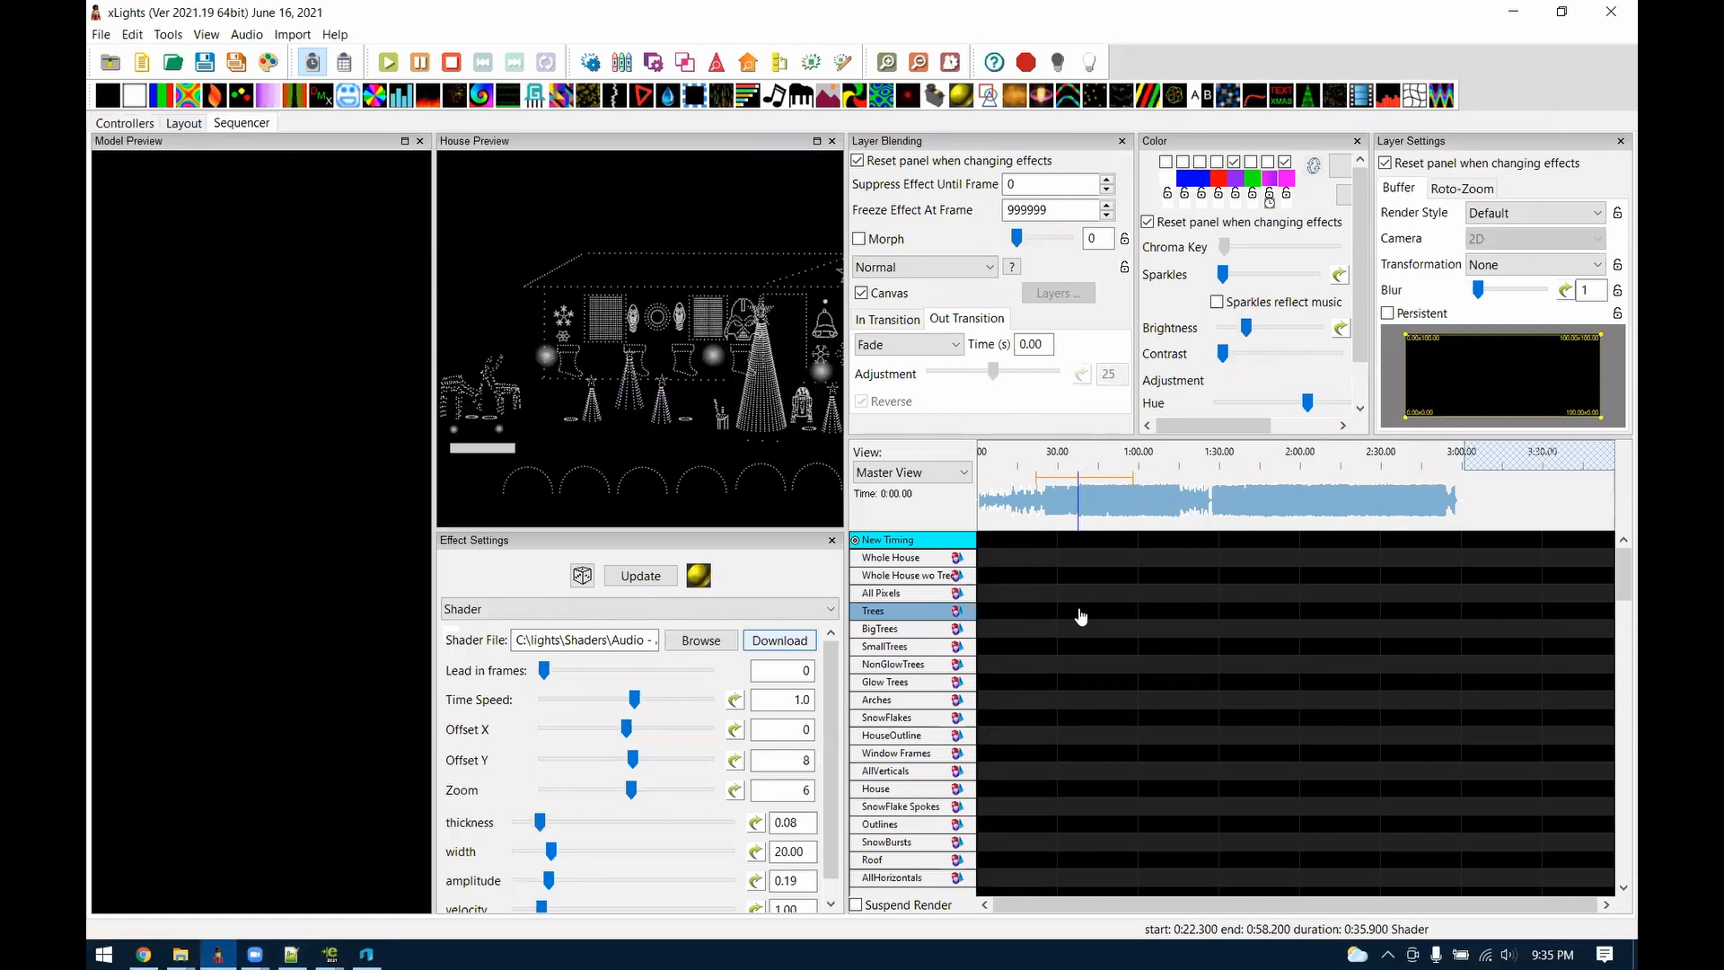
Switch the sequencer to the Matrix view and insert a layer below the Matrix row
scroll(1096, 655, "down", 2)
left_click(920, 473)
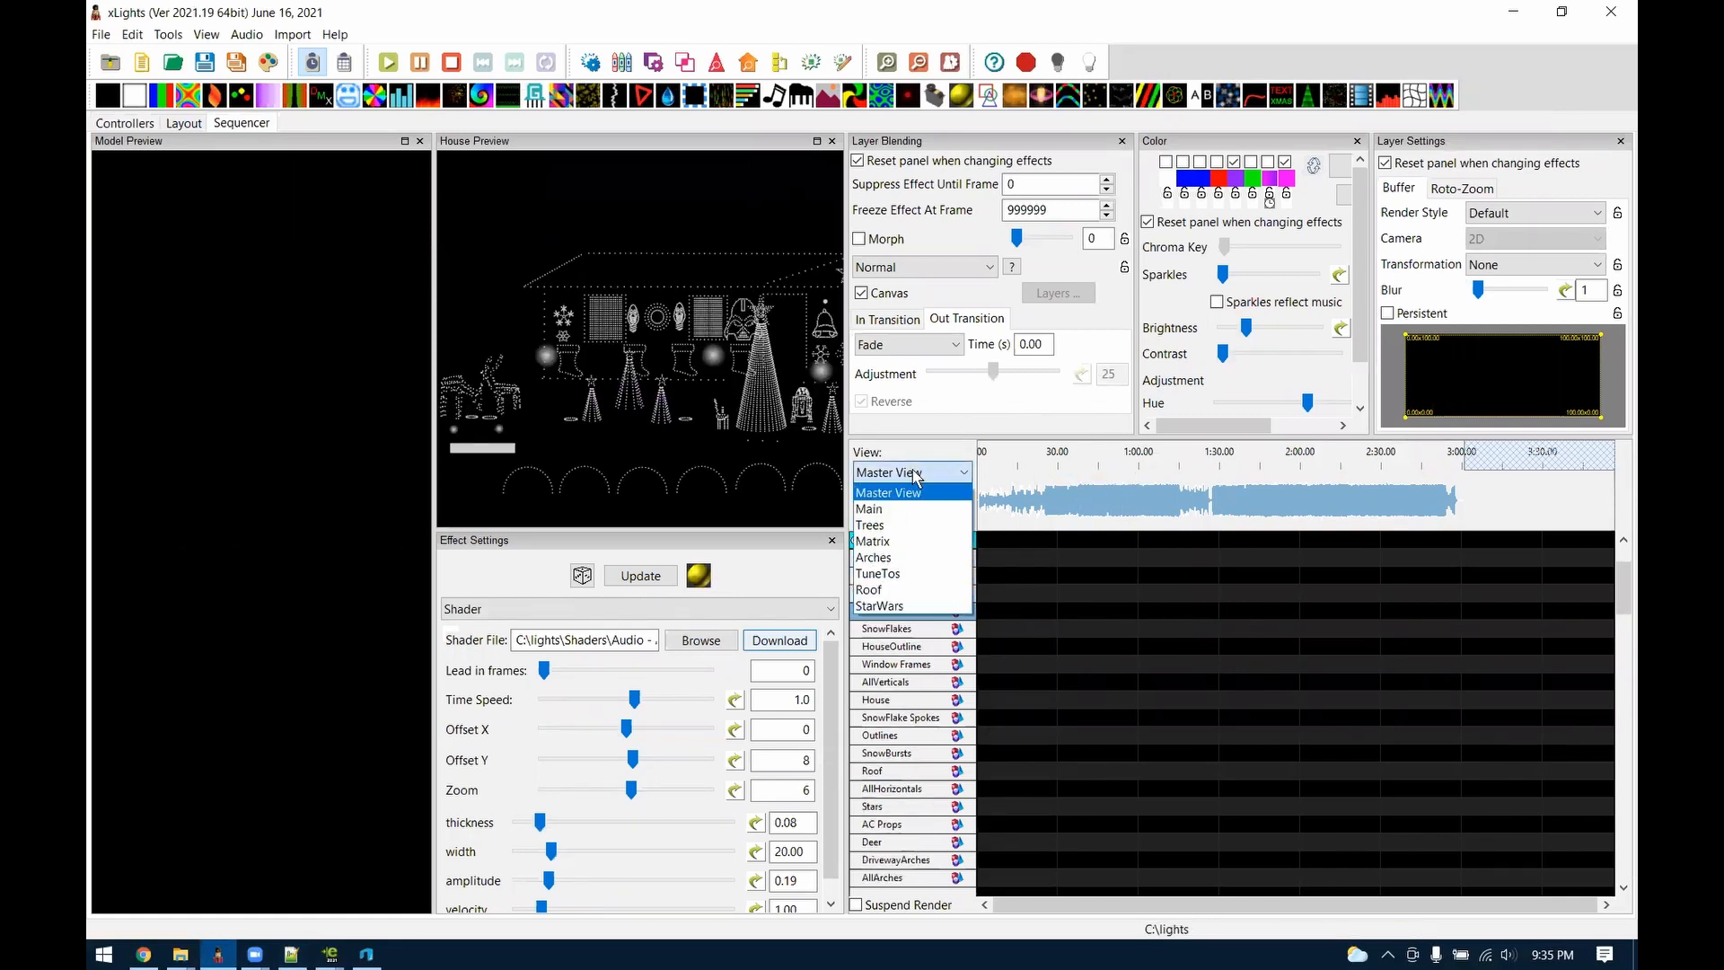
left_click(921, 542)
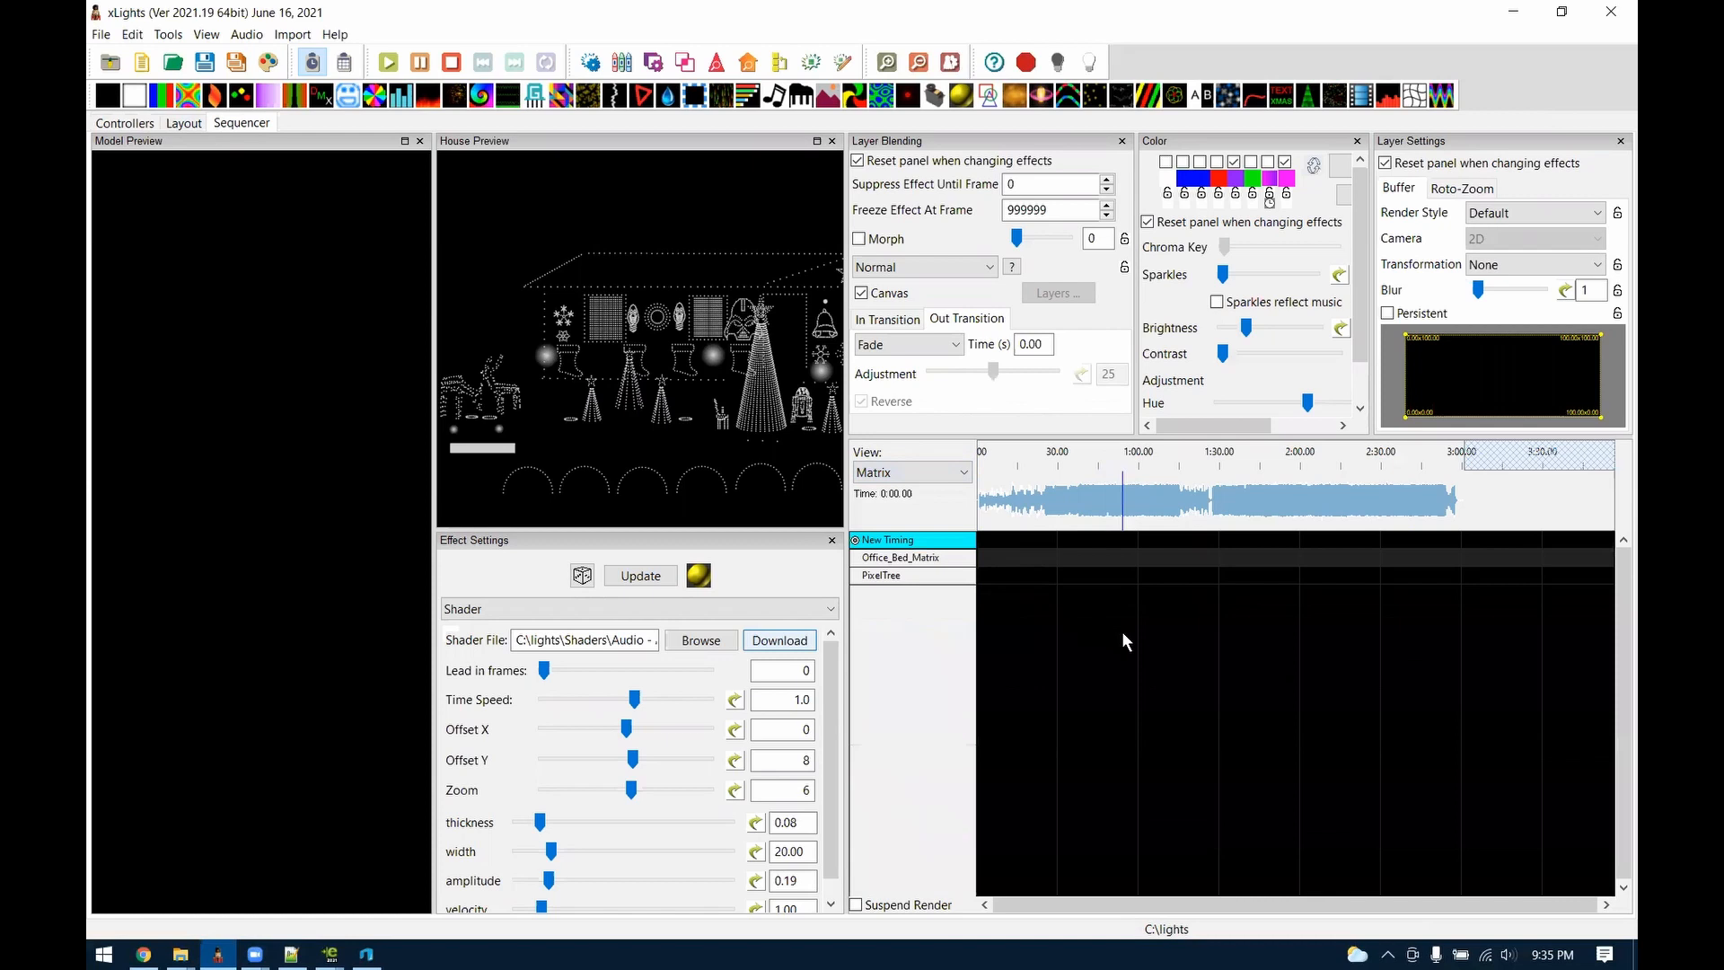
scroll(945, 561, "up", 2)
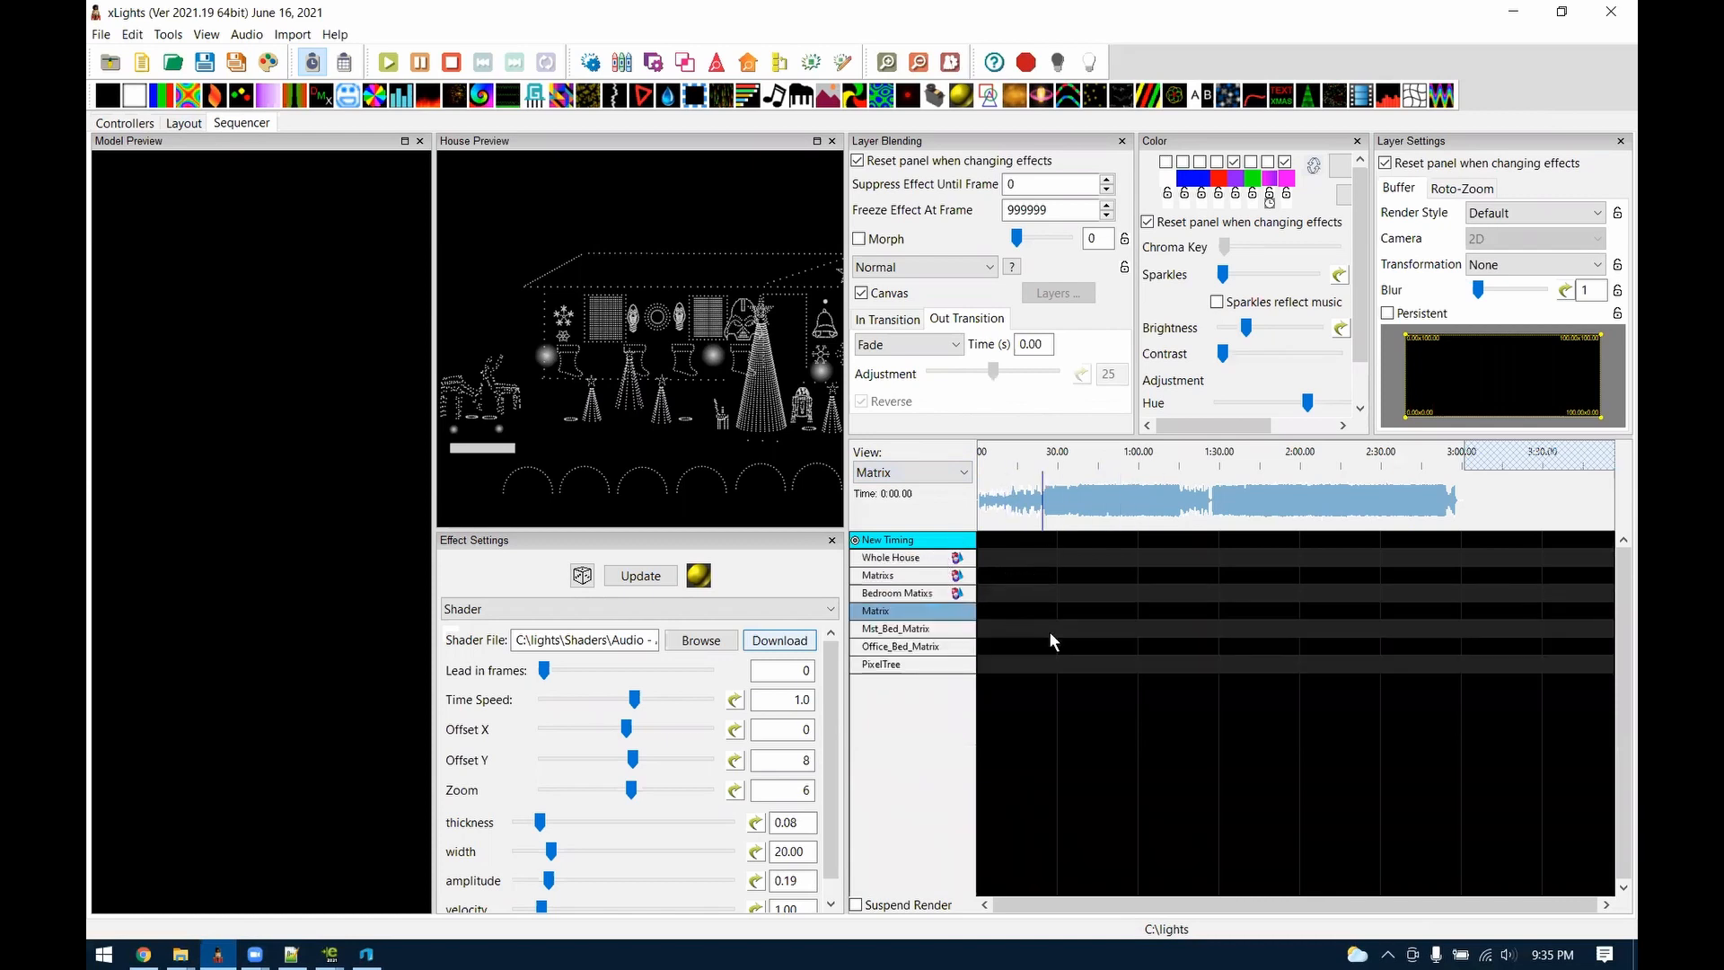
right_click(911, 613)
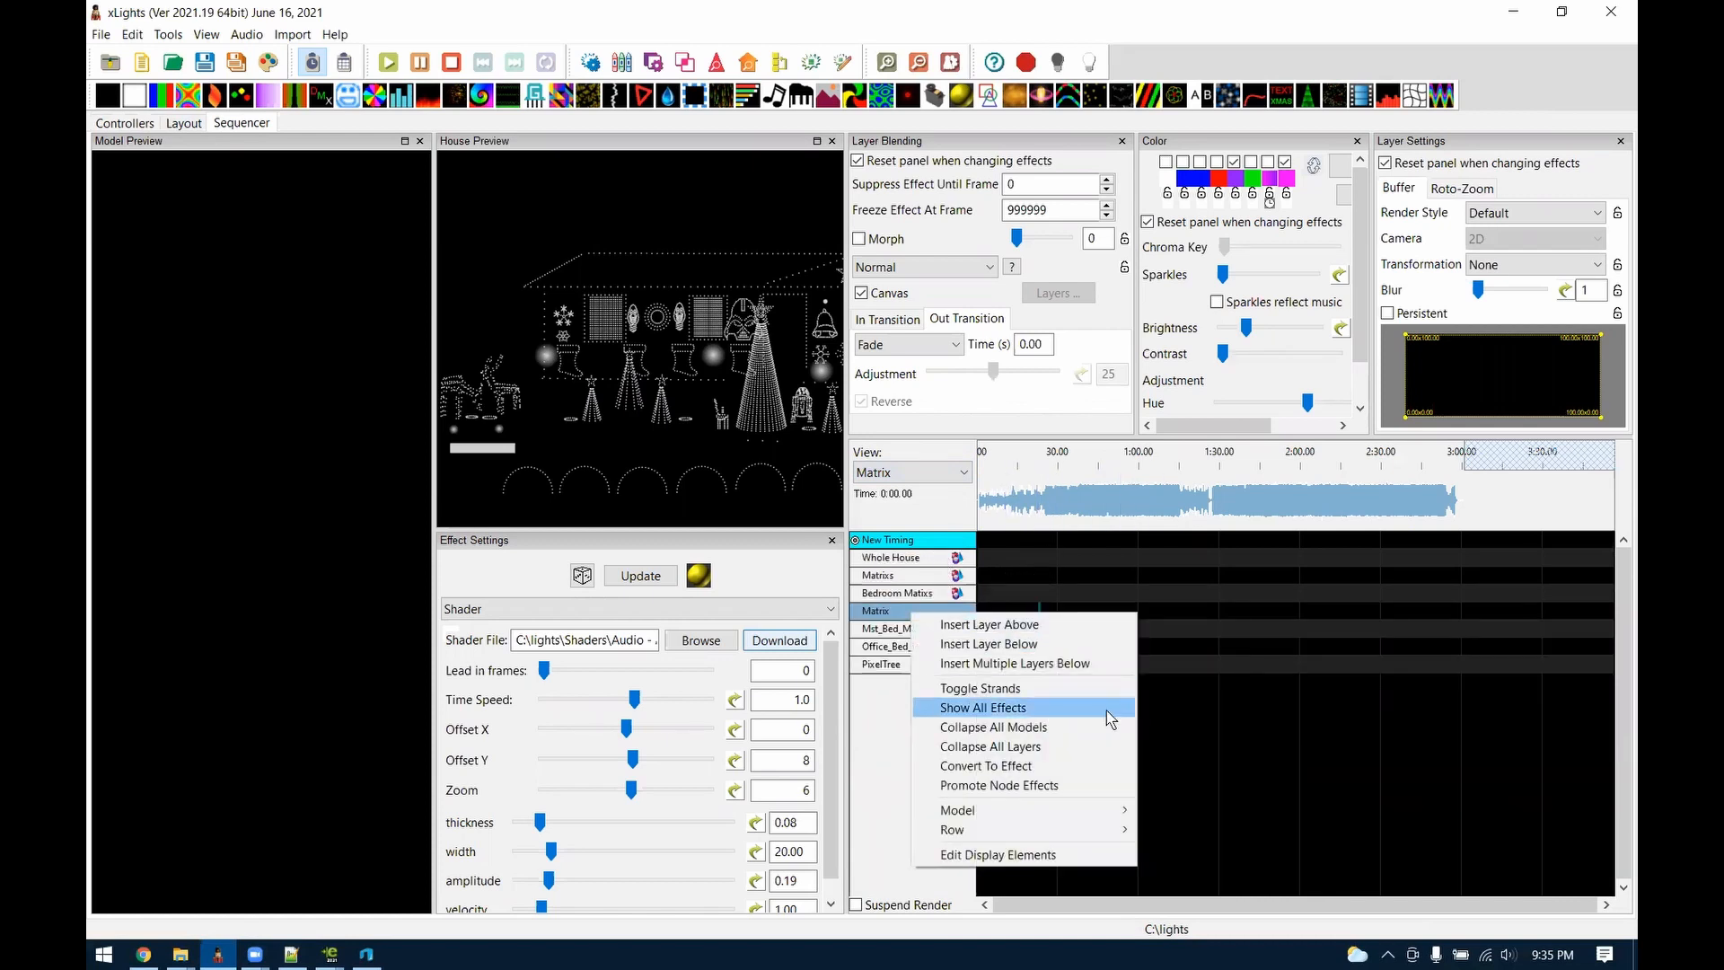
left_click(1073, 644)
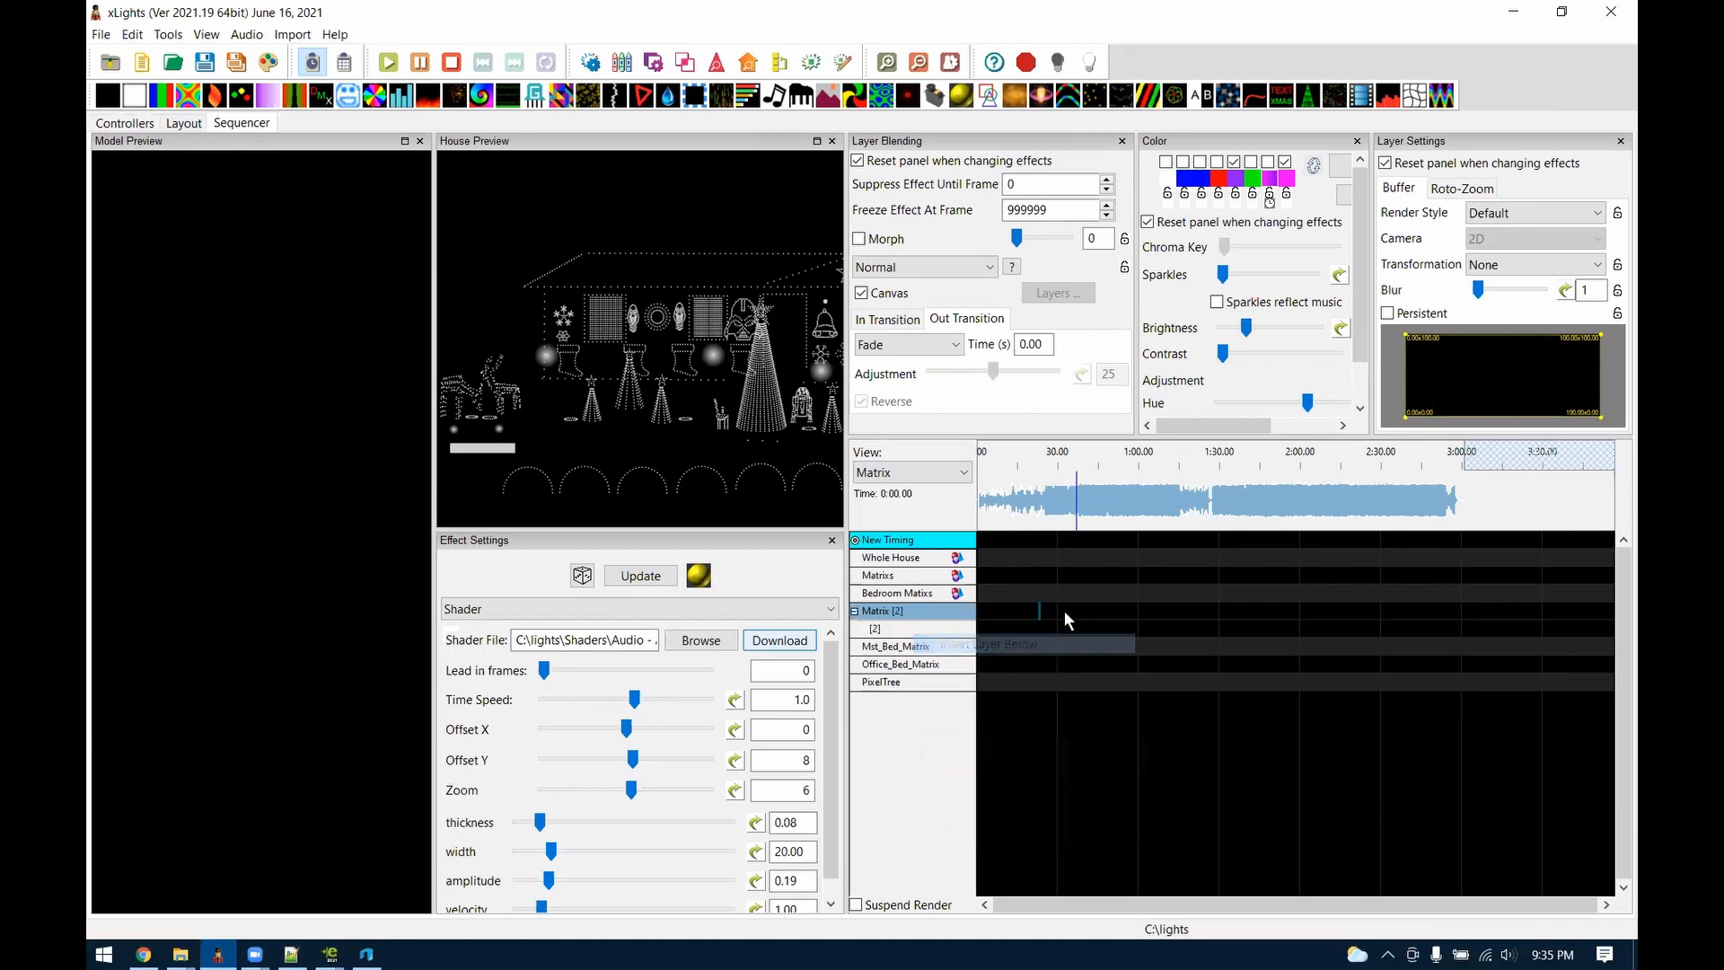
Place a Bars effect on the Matrix row's first layer and a Butterfly effect on its second layer around 30 seconds
left_click_drag(163, 95, 872, 518)
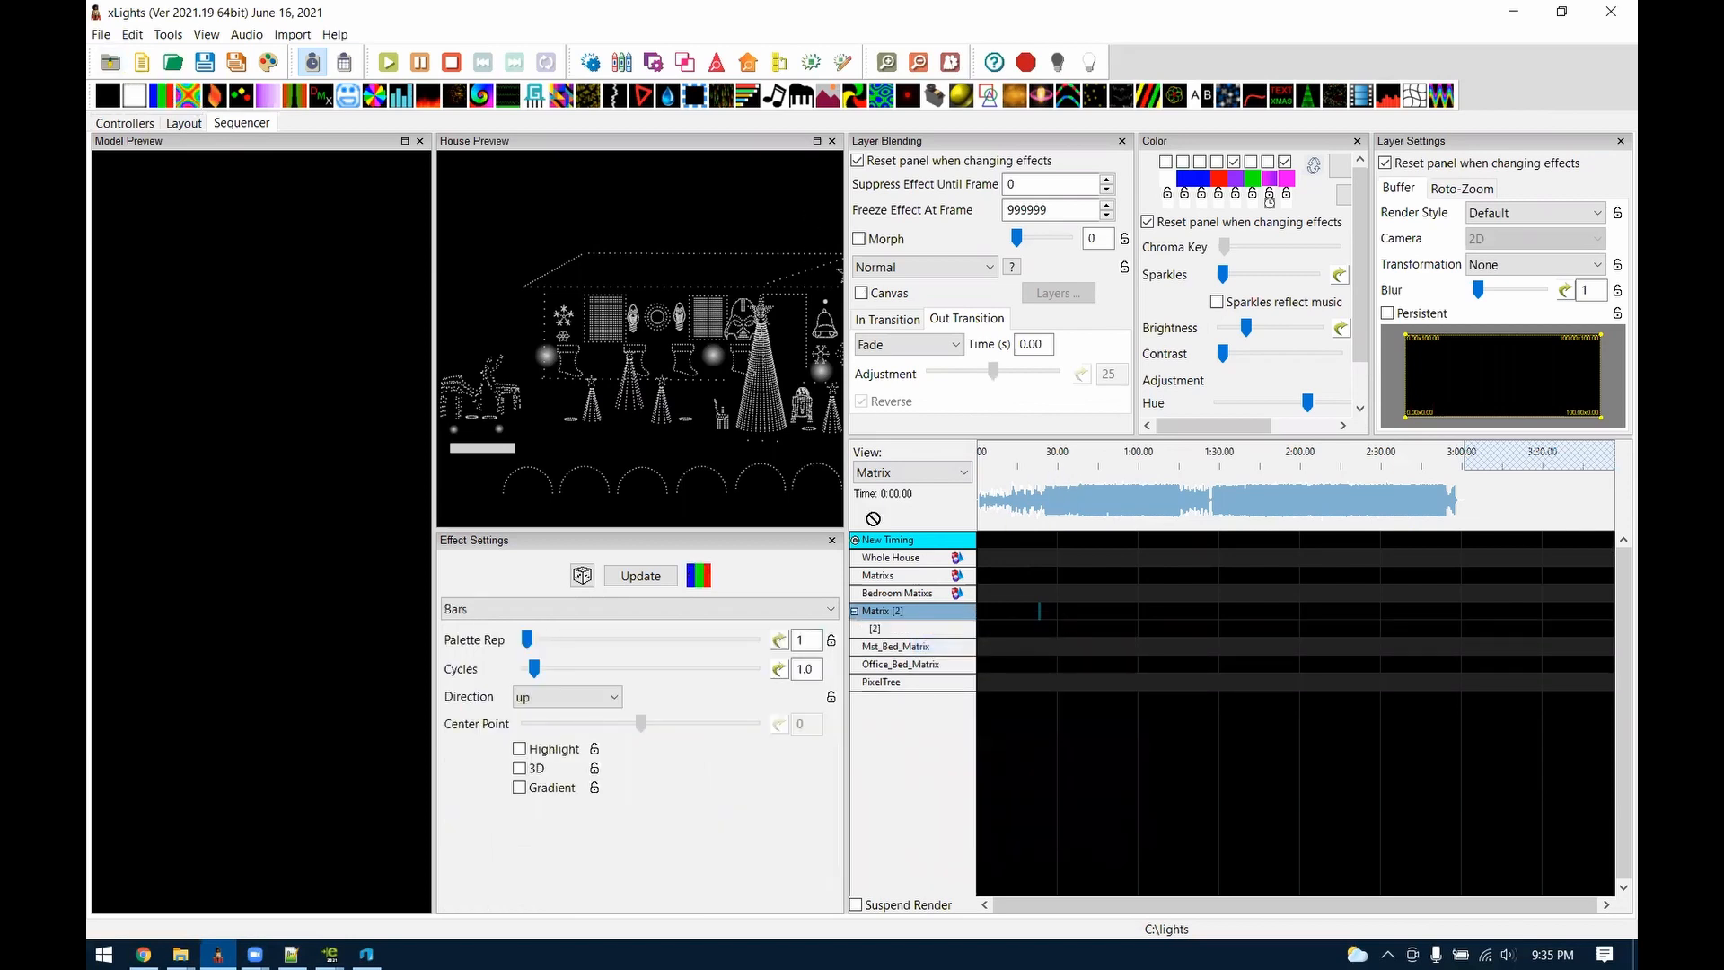
left_click_drag(1025, 608, 1074, 611)
left_click(1027, 611)
left_click_drag(187, 95, 1071, 627)
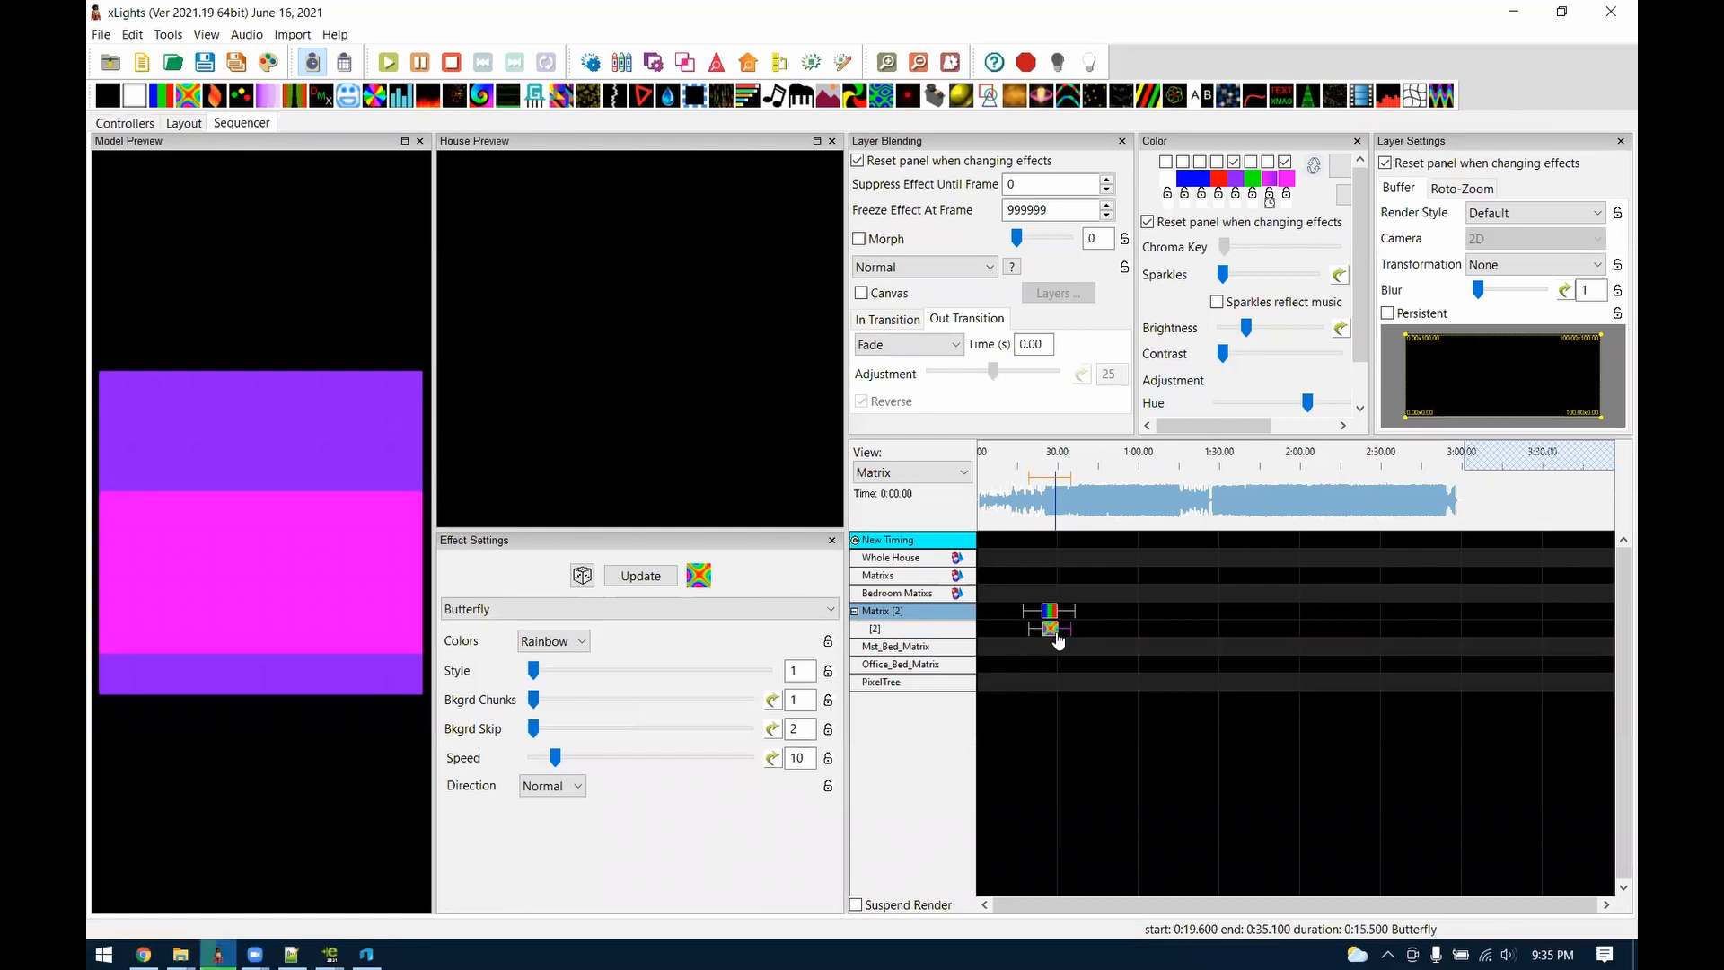
Set the Bars effect's layer blending mode to Brightness
left_click(1048, 611)
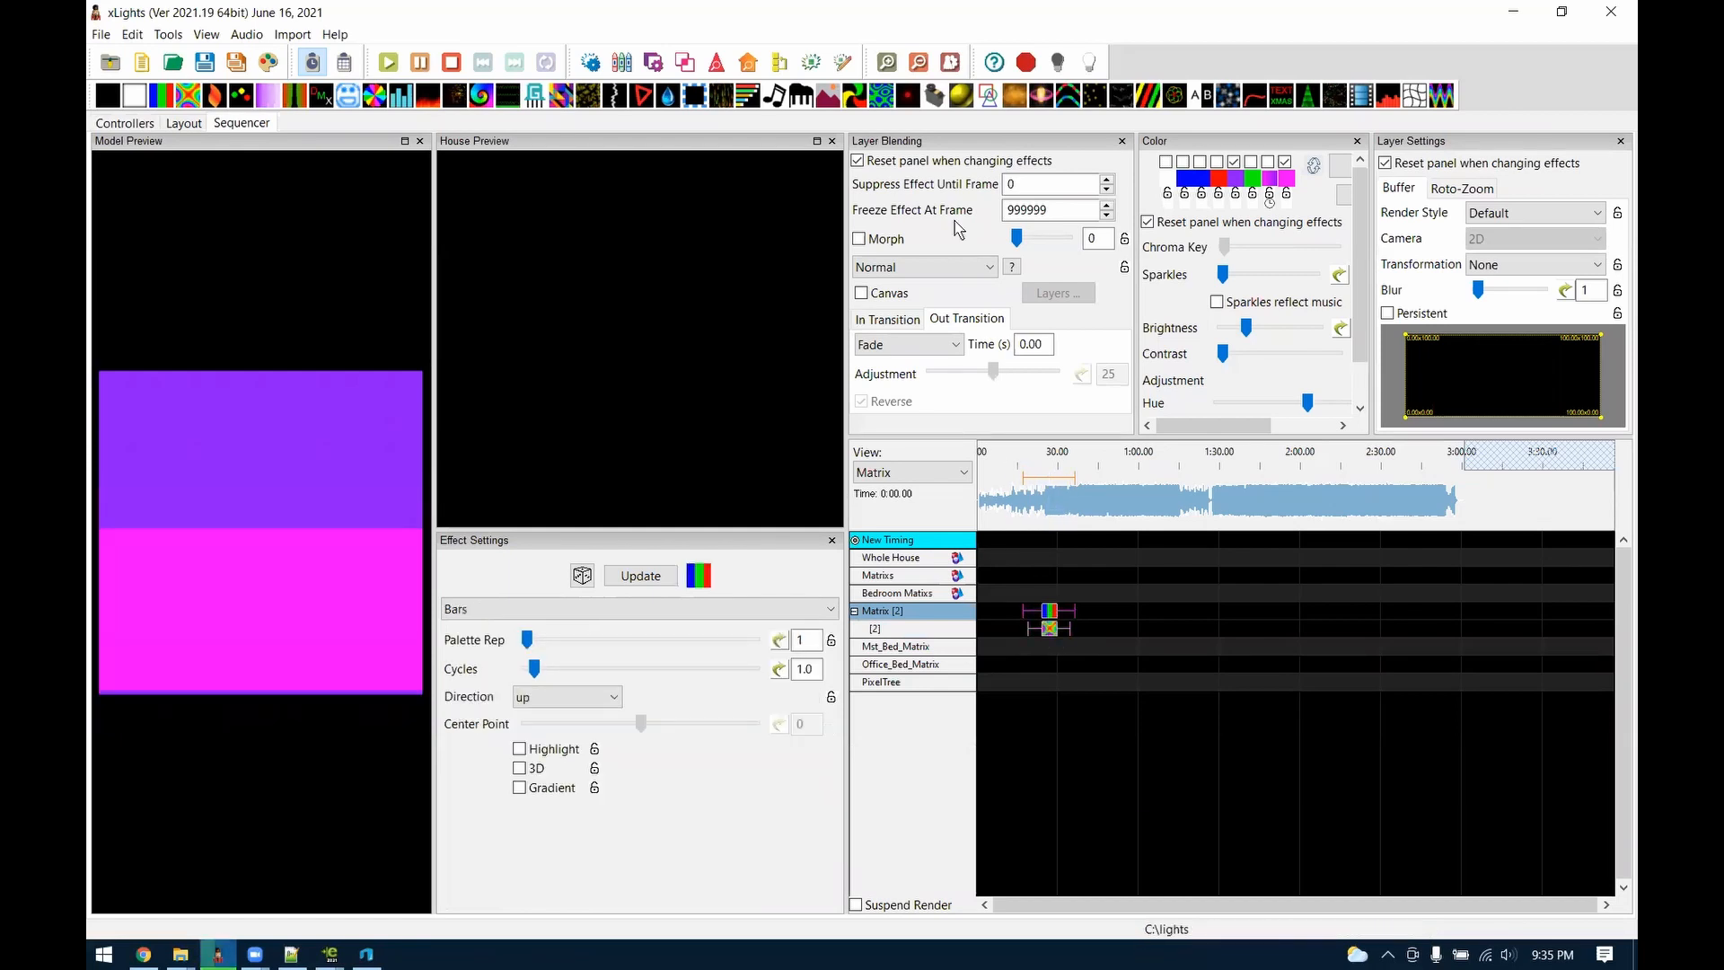
left_click(947, 265)
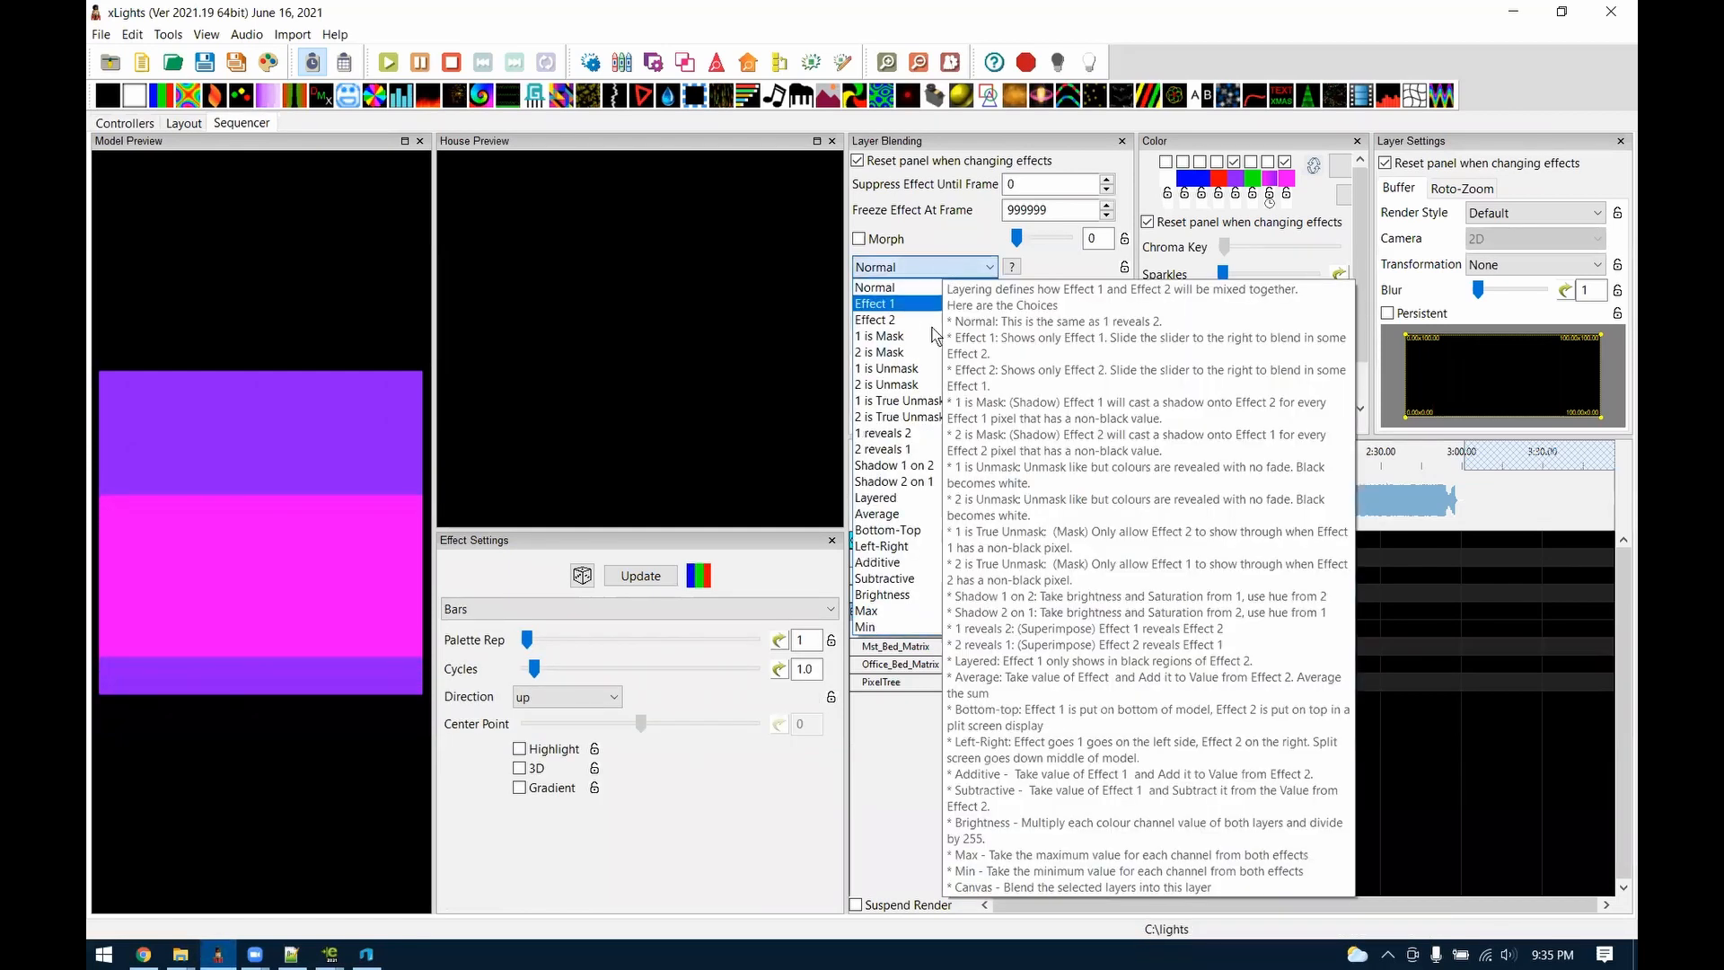
left_click(938, 595)
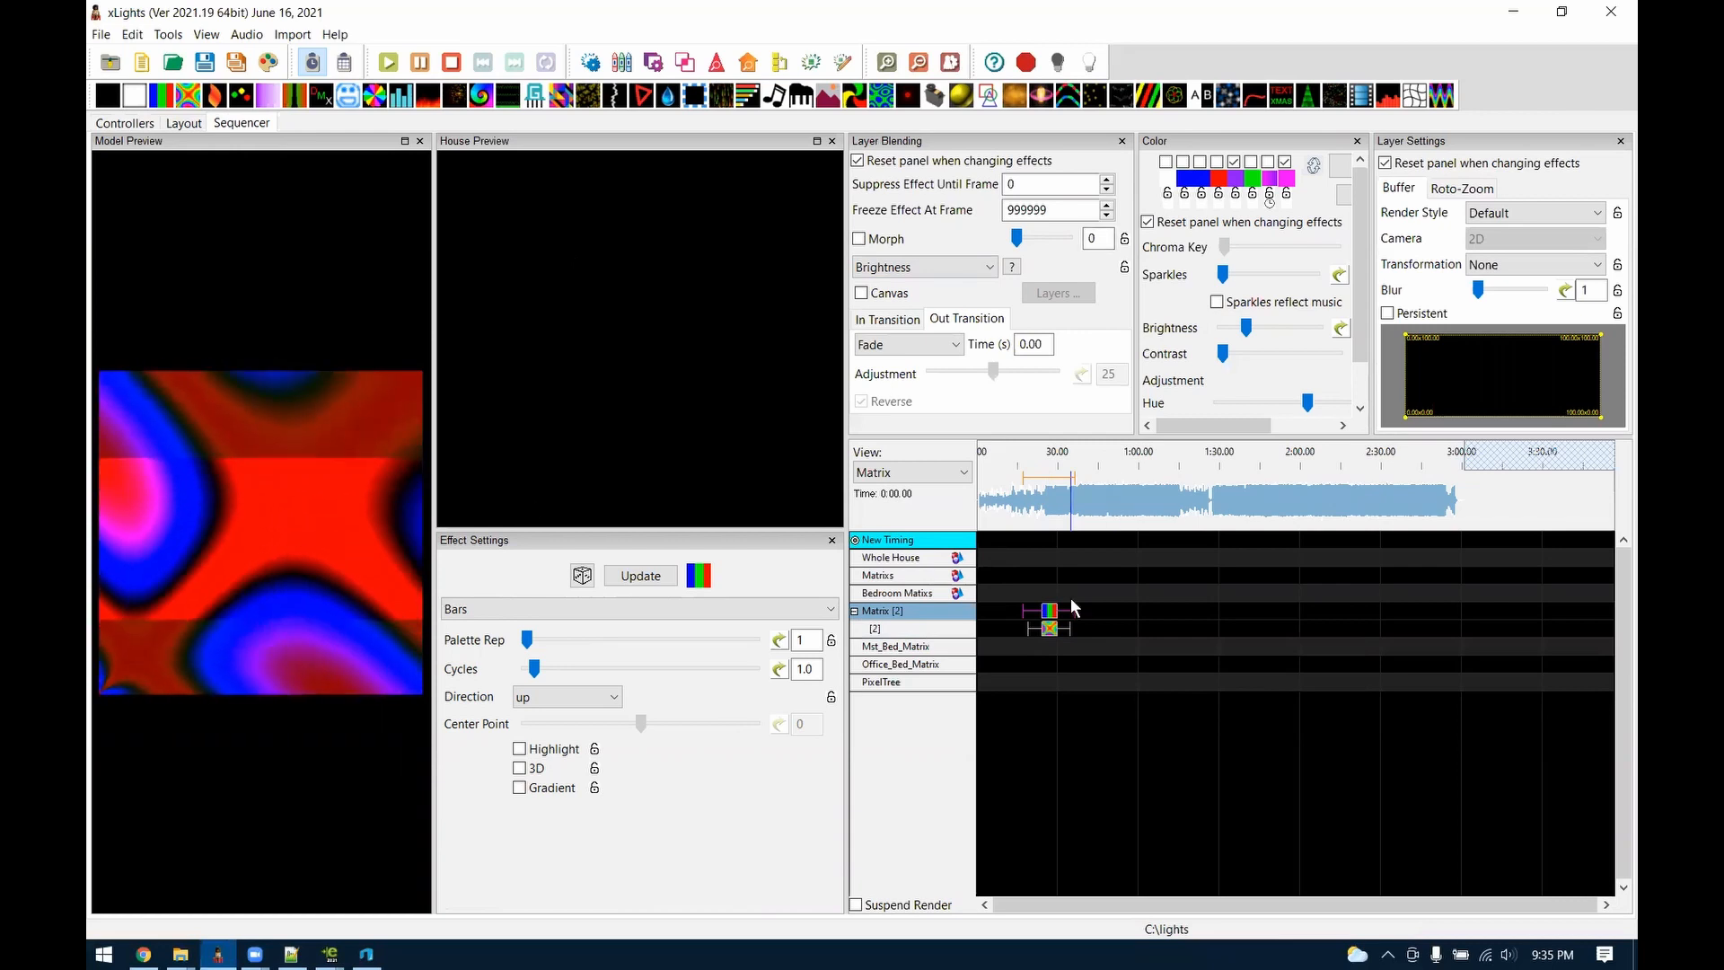
Stretch the Butterfly effect to span about 0:16.8 to 0:36.3 under the Bars effect, and select the Bars effect to preview the blend
left_click(1023, 629)
left_click_drag(1023, 630, 1021, 629)
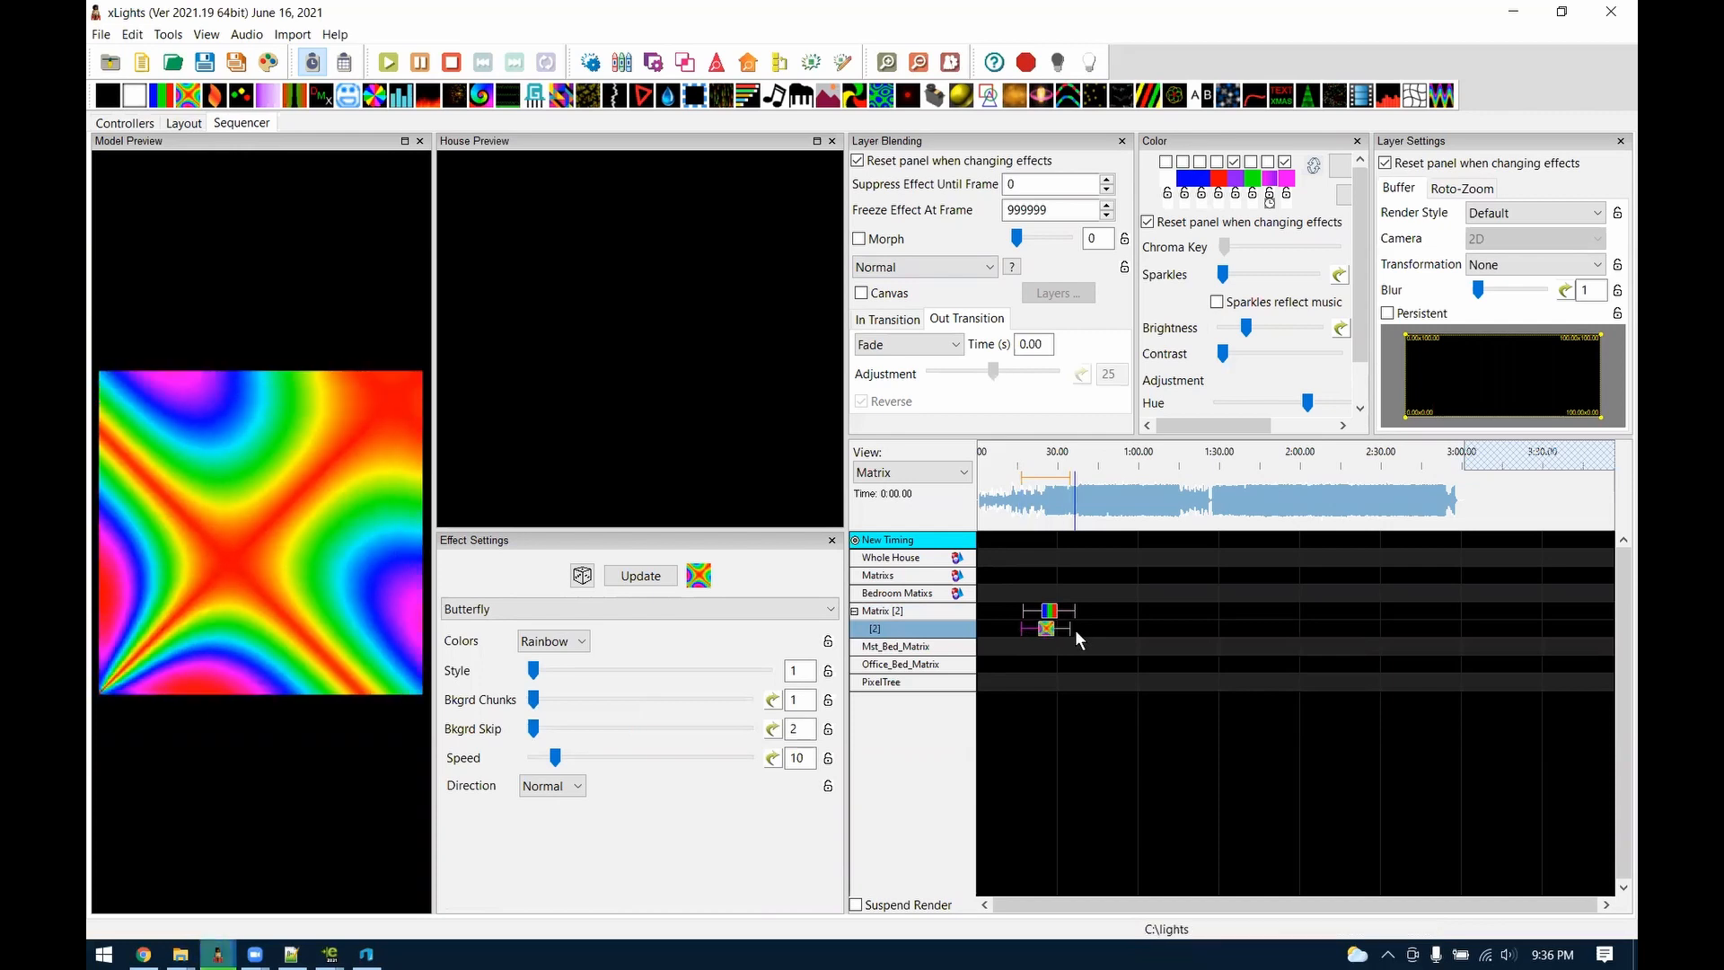
left_click_drag(1068, 629, 1075, 629)
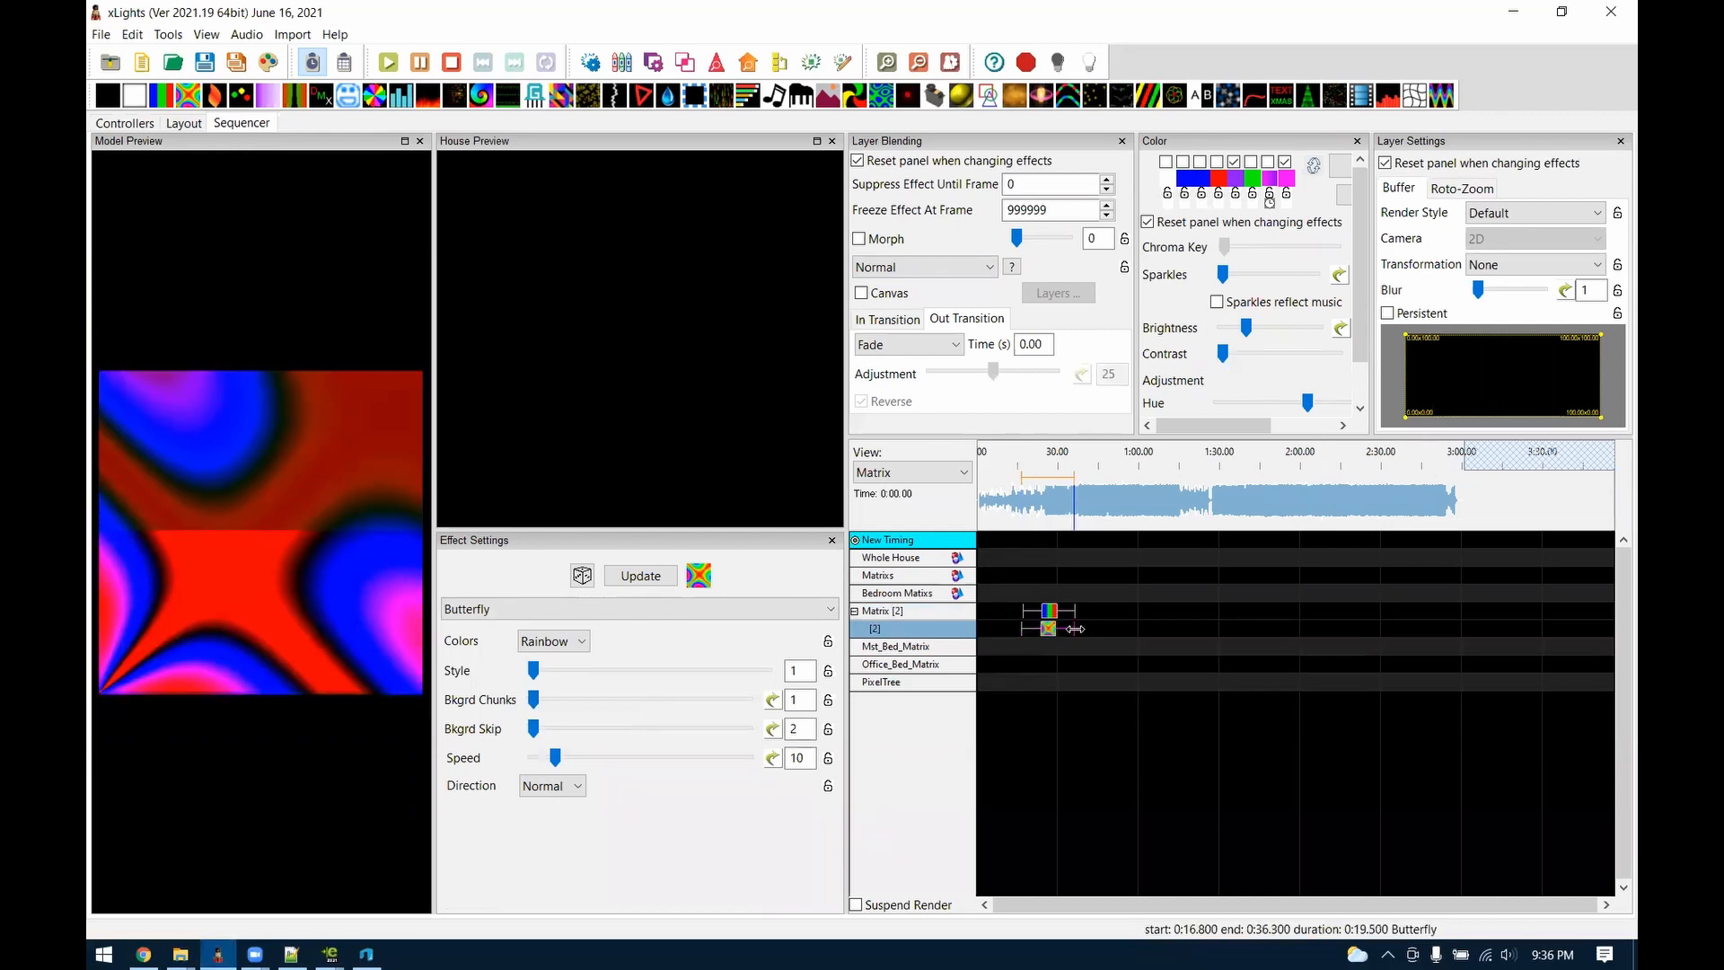
left_click(1050, 614)
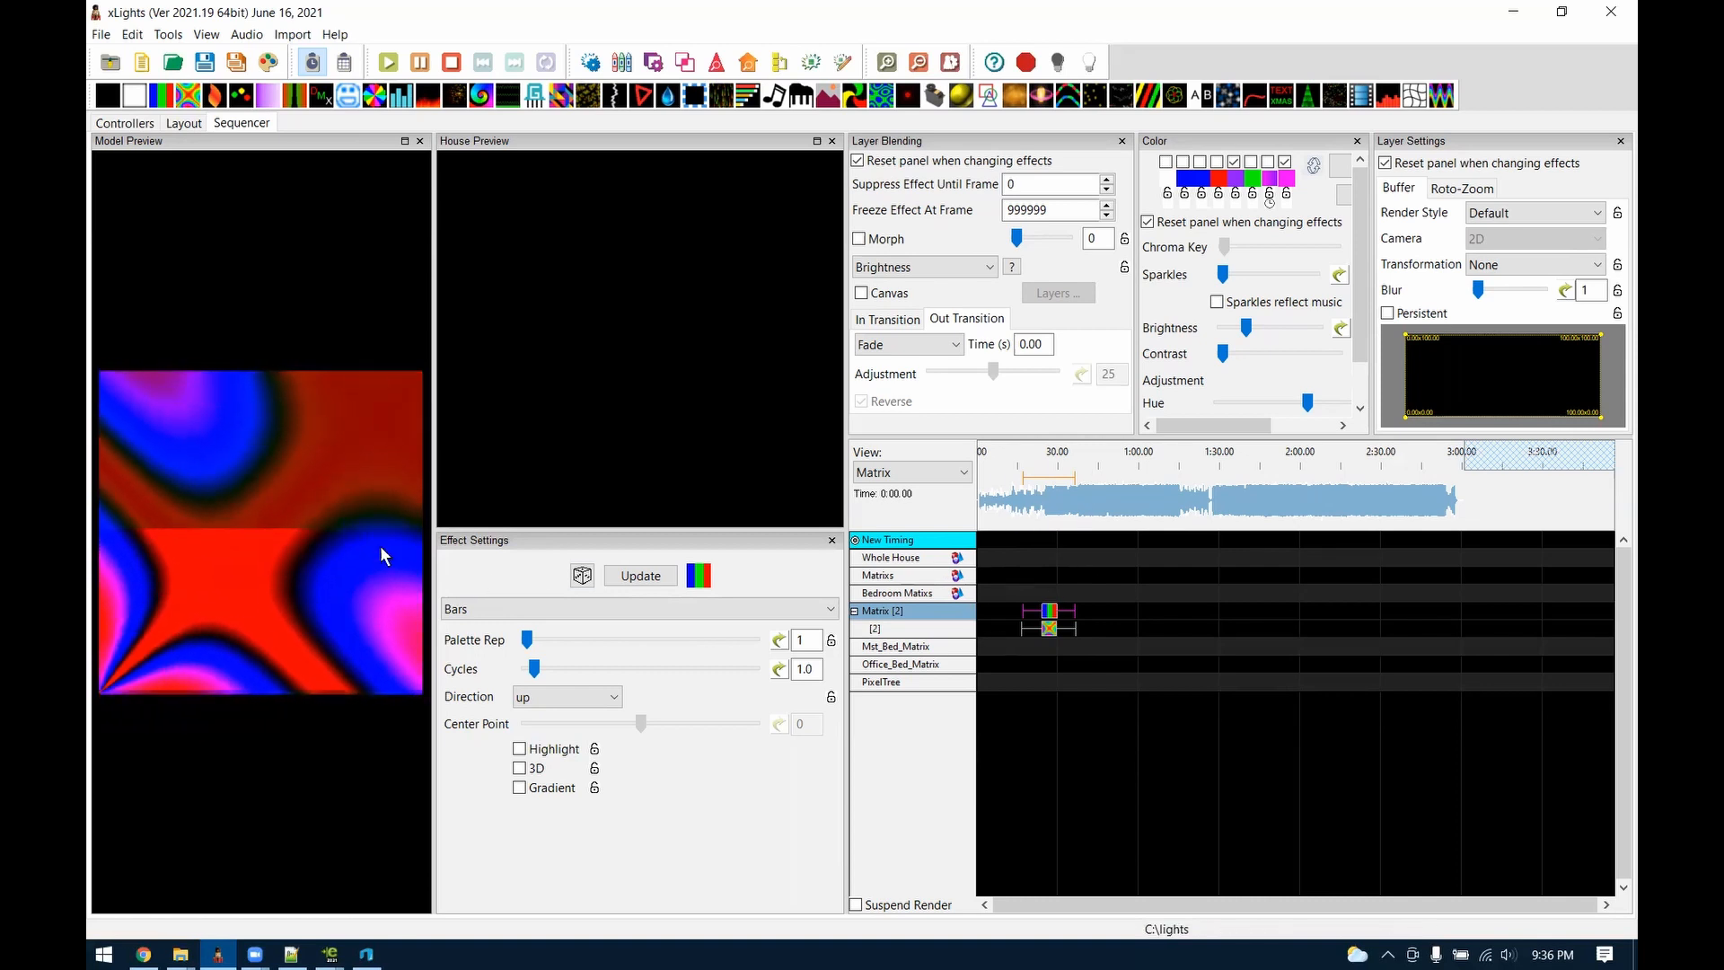
Switch to the release notes in Notepad++ and highlight the 2021.16 note on WLED upload support
left_click(291, 953)
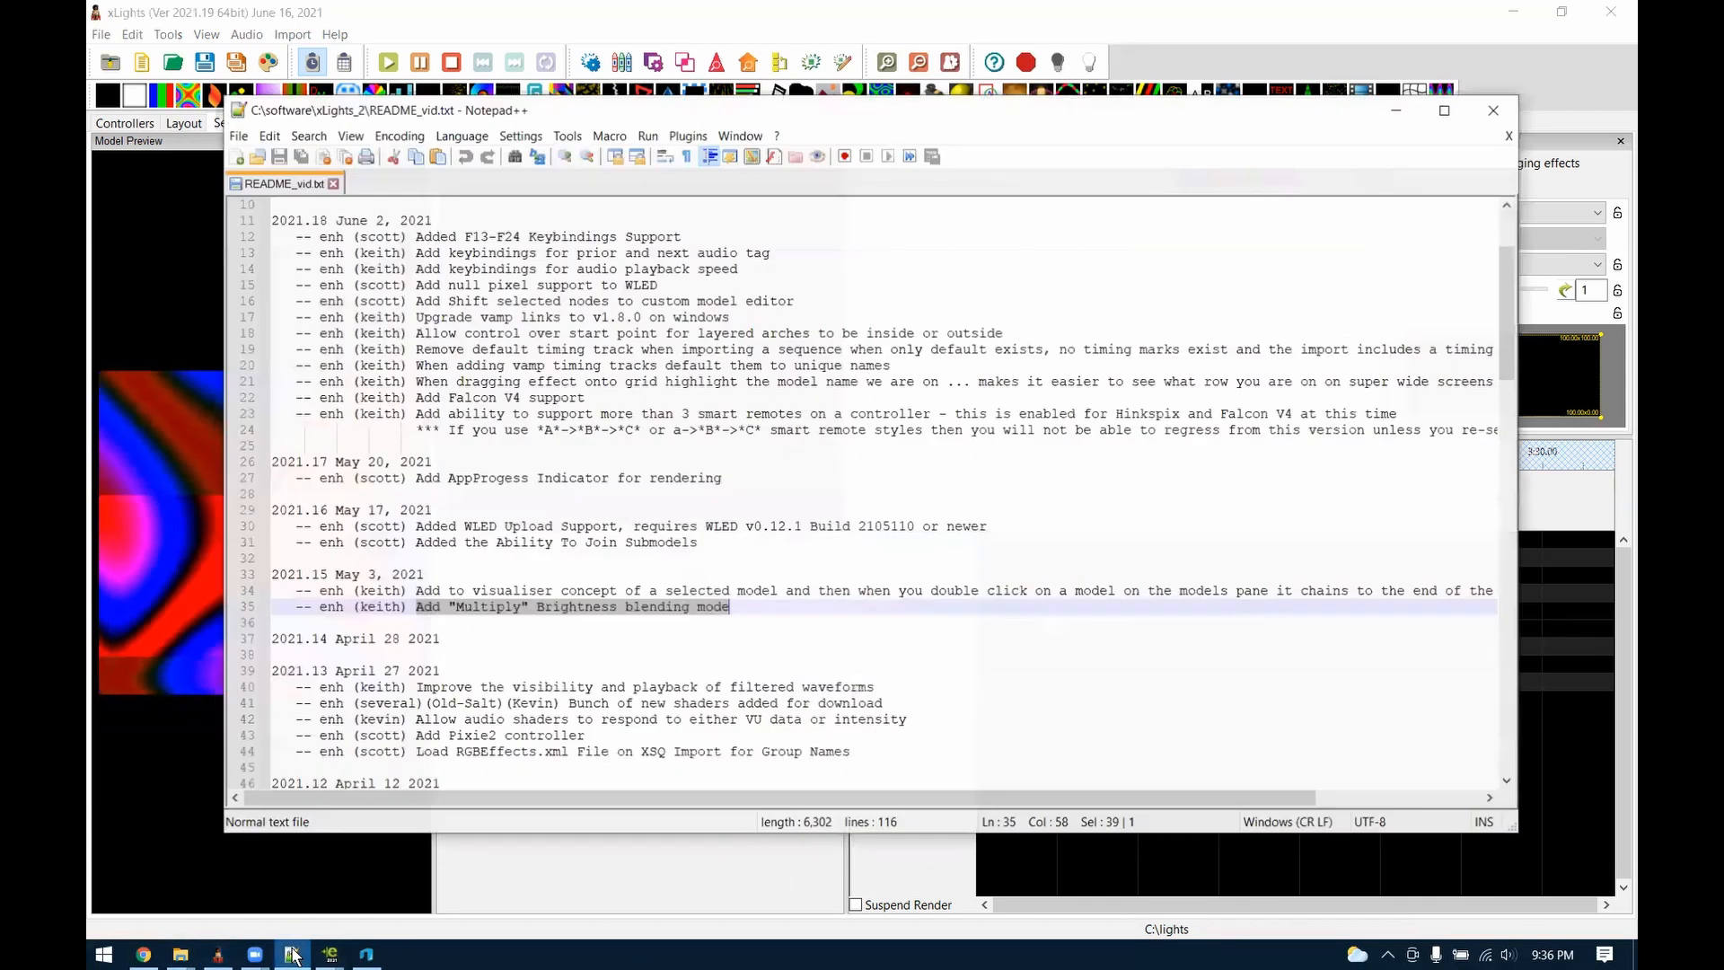
left_click(596, 616)
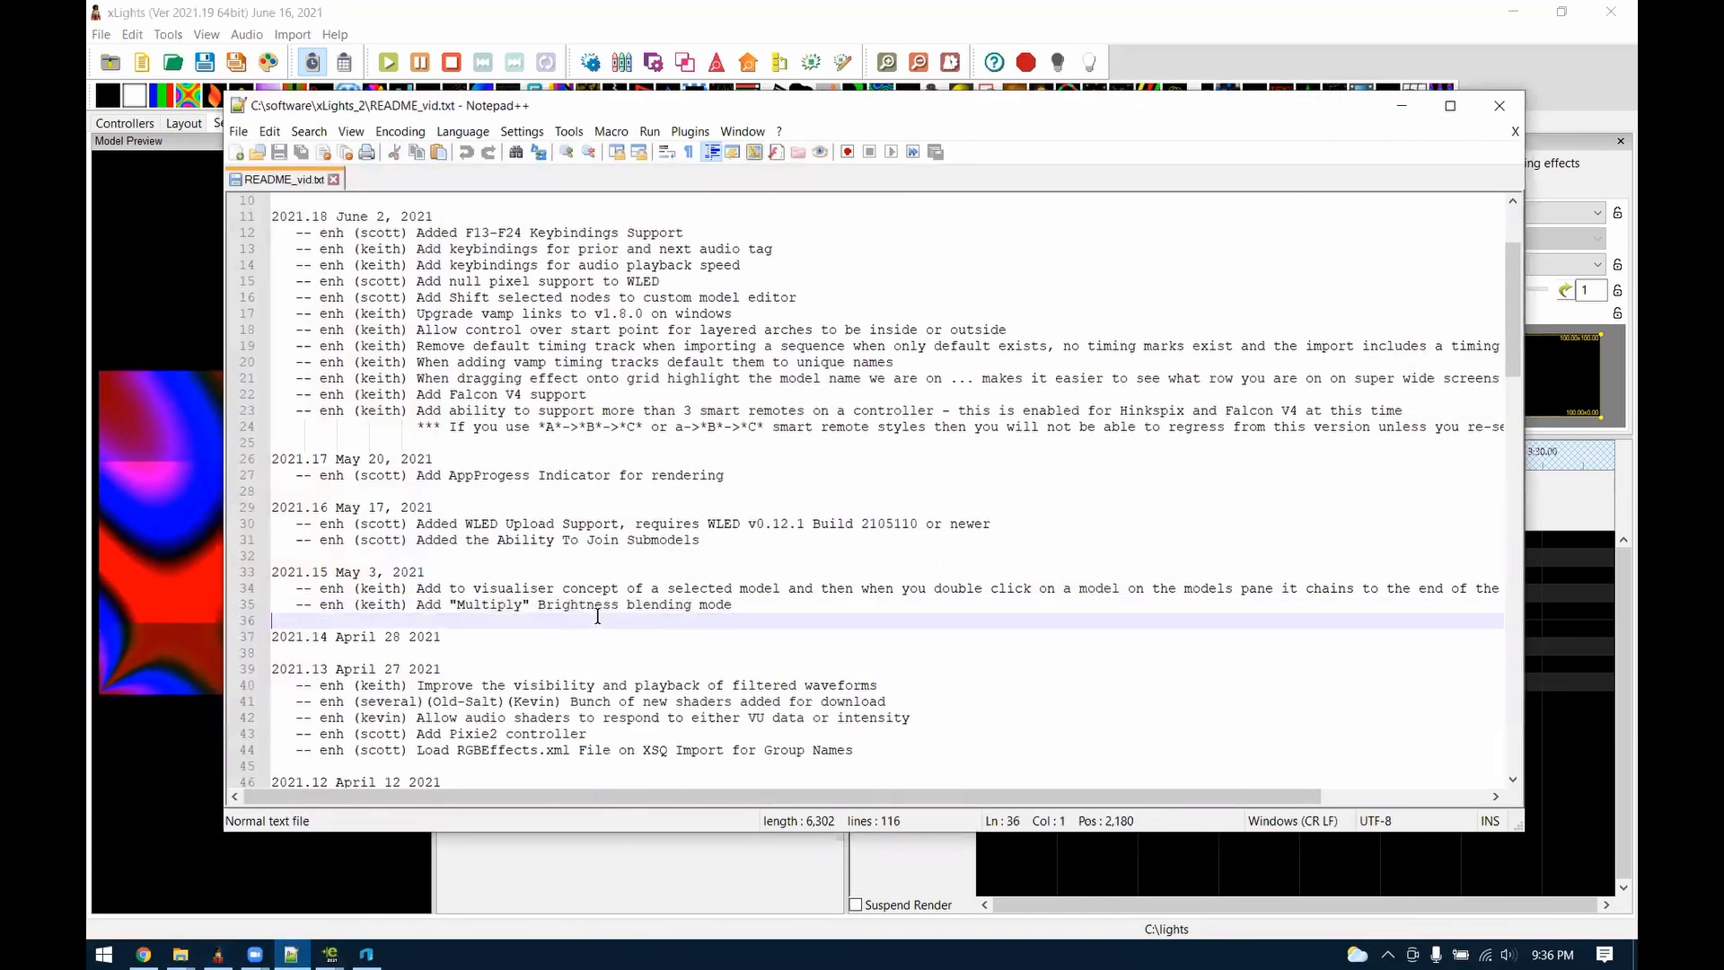
left_click_drag(776, 118, 774, 132)
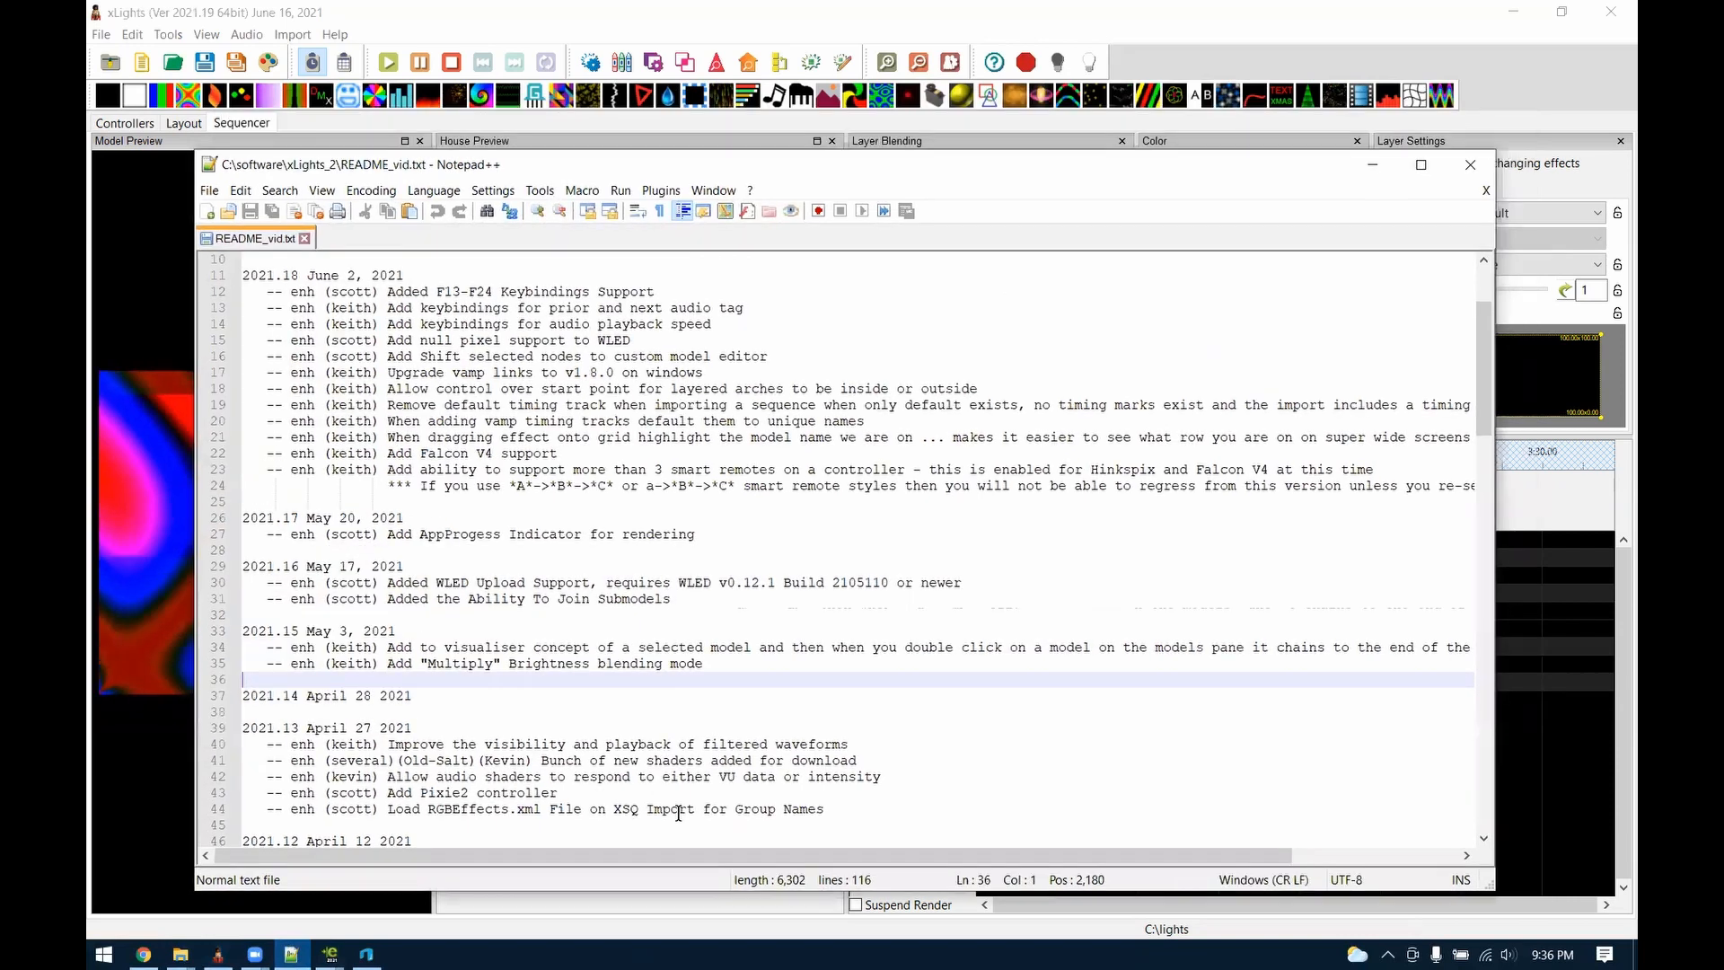
left_click(415, 641)
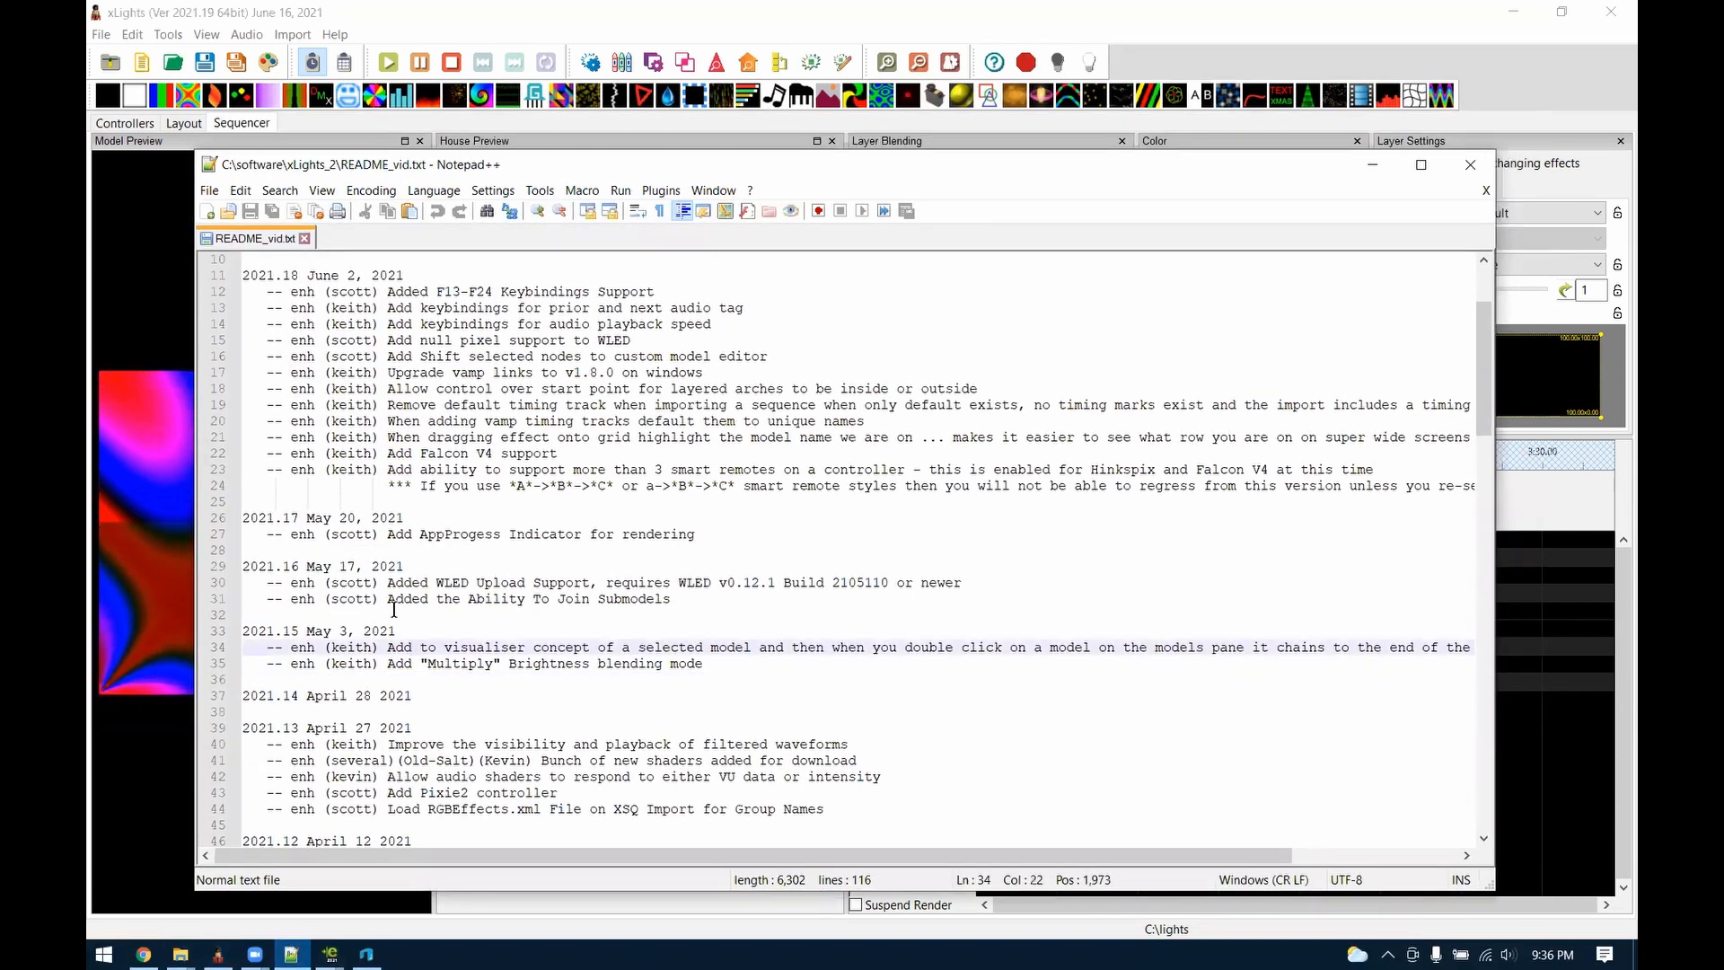
left_click(301, 568)
key("shift+Right")
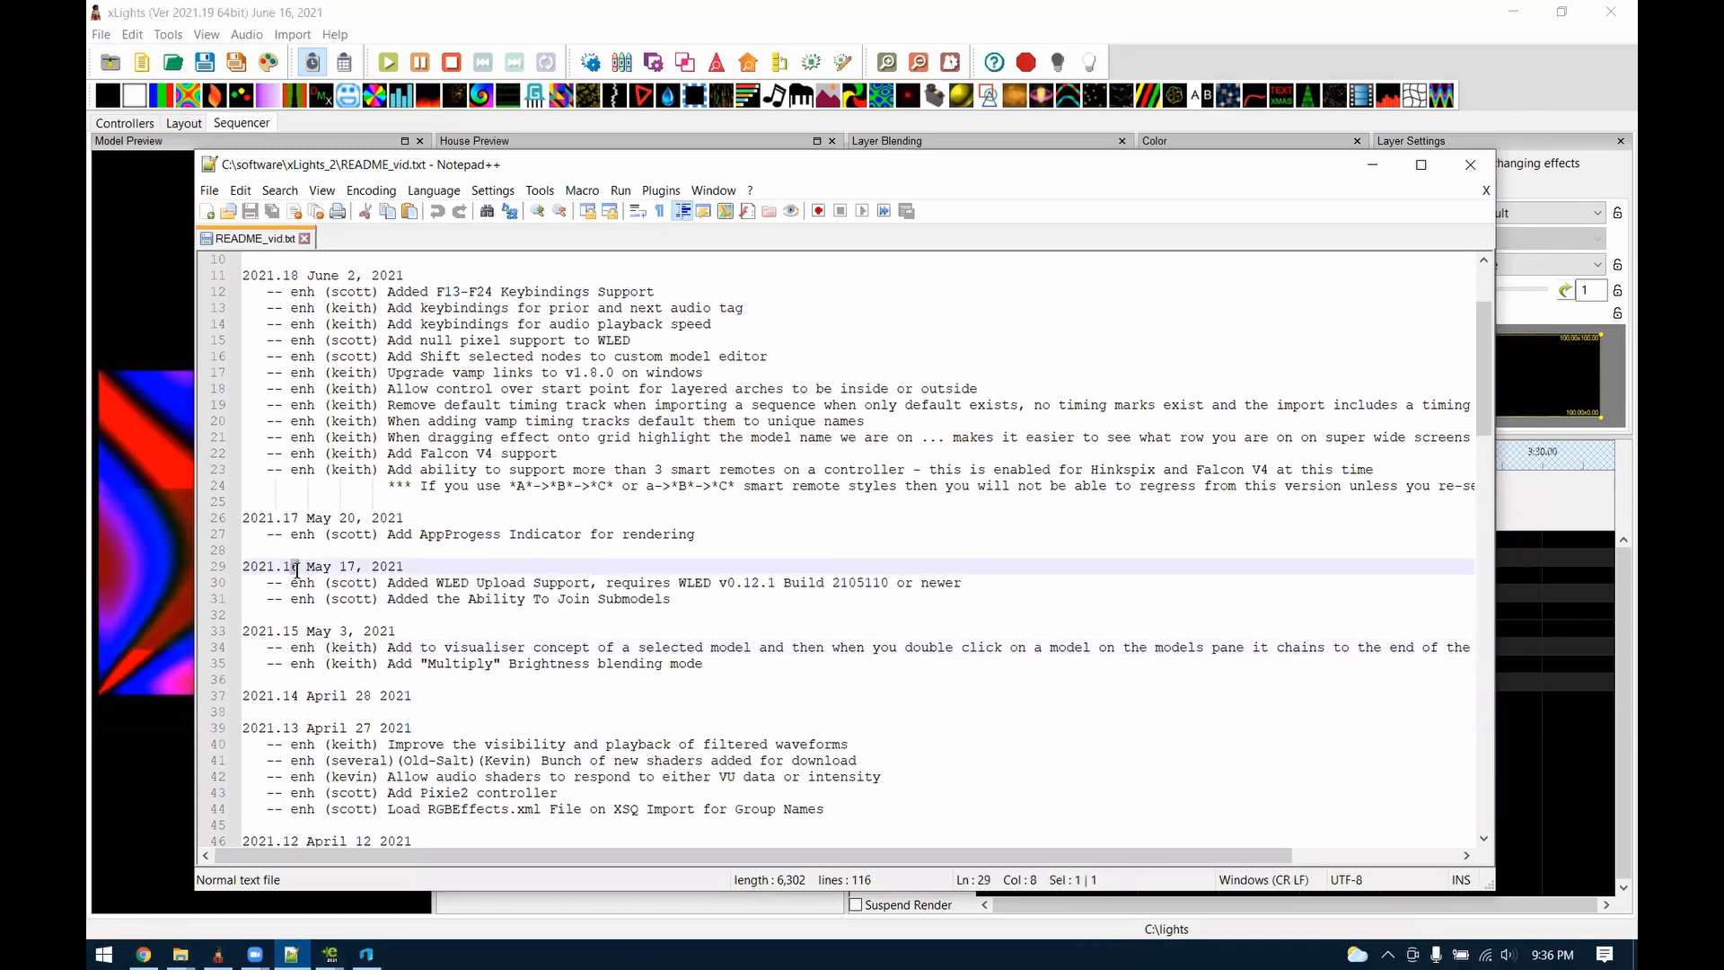
left_click_drag(386, 582, 704, 582)
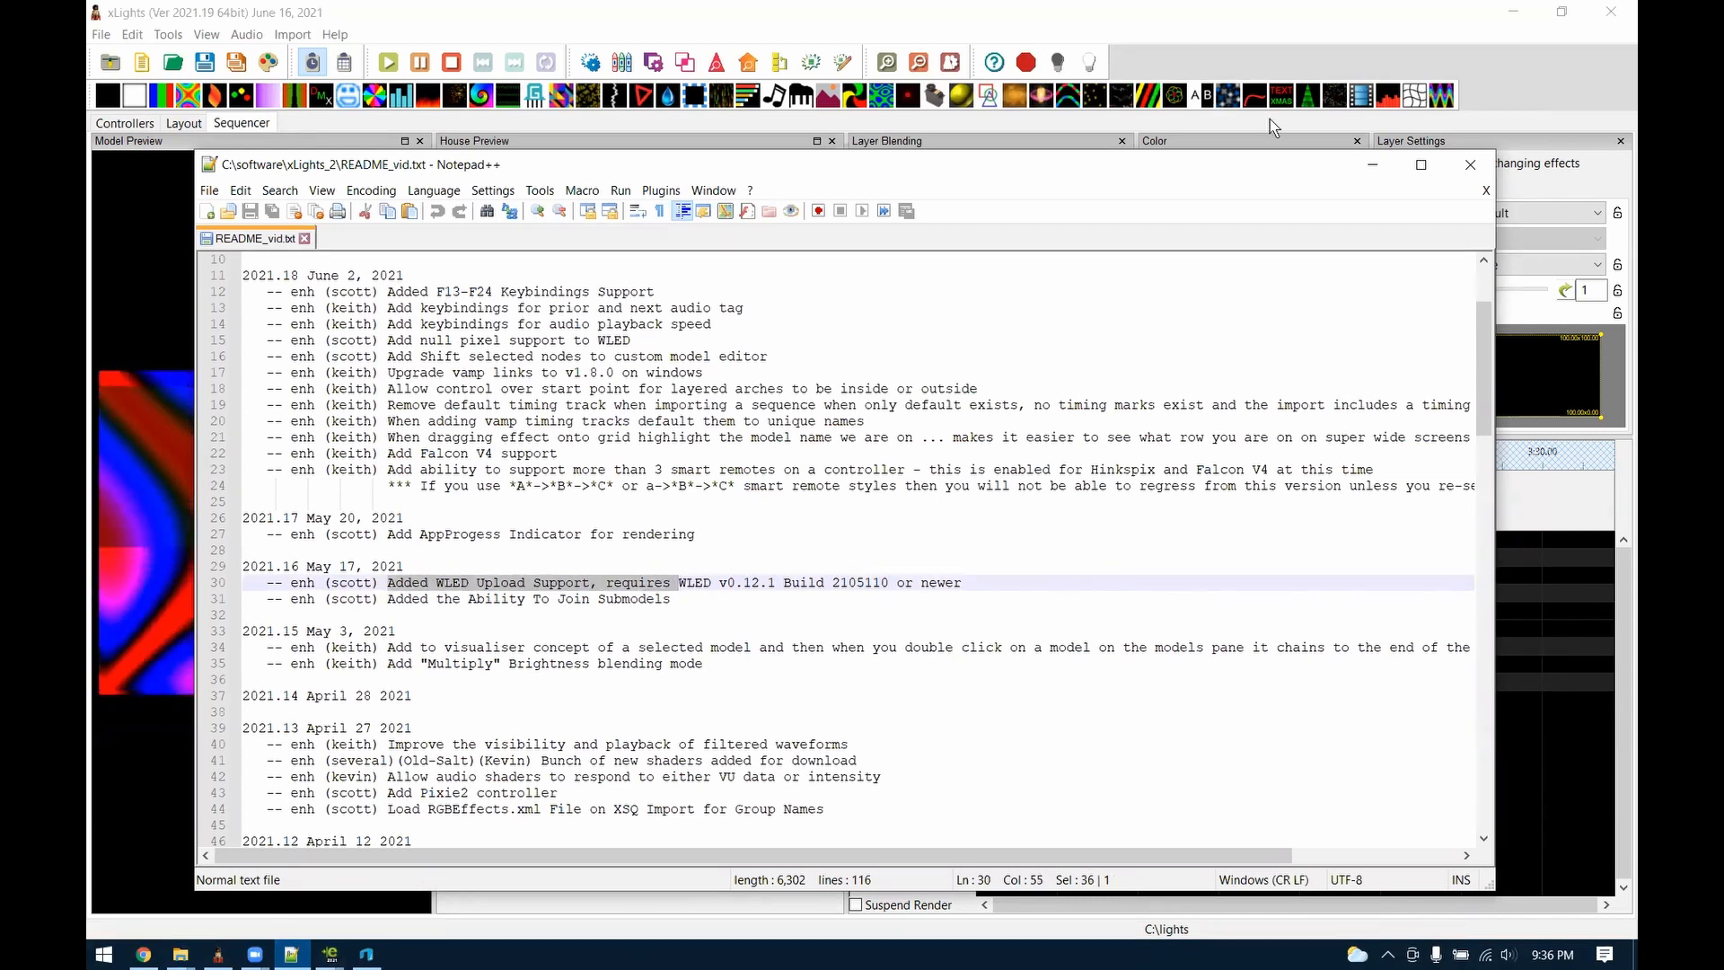
In the xLights controller setup, add an Ethernet controller and set its vendor to WLED
left_click(305, 135)
left_click(139, 127)
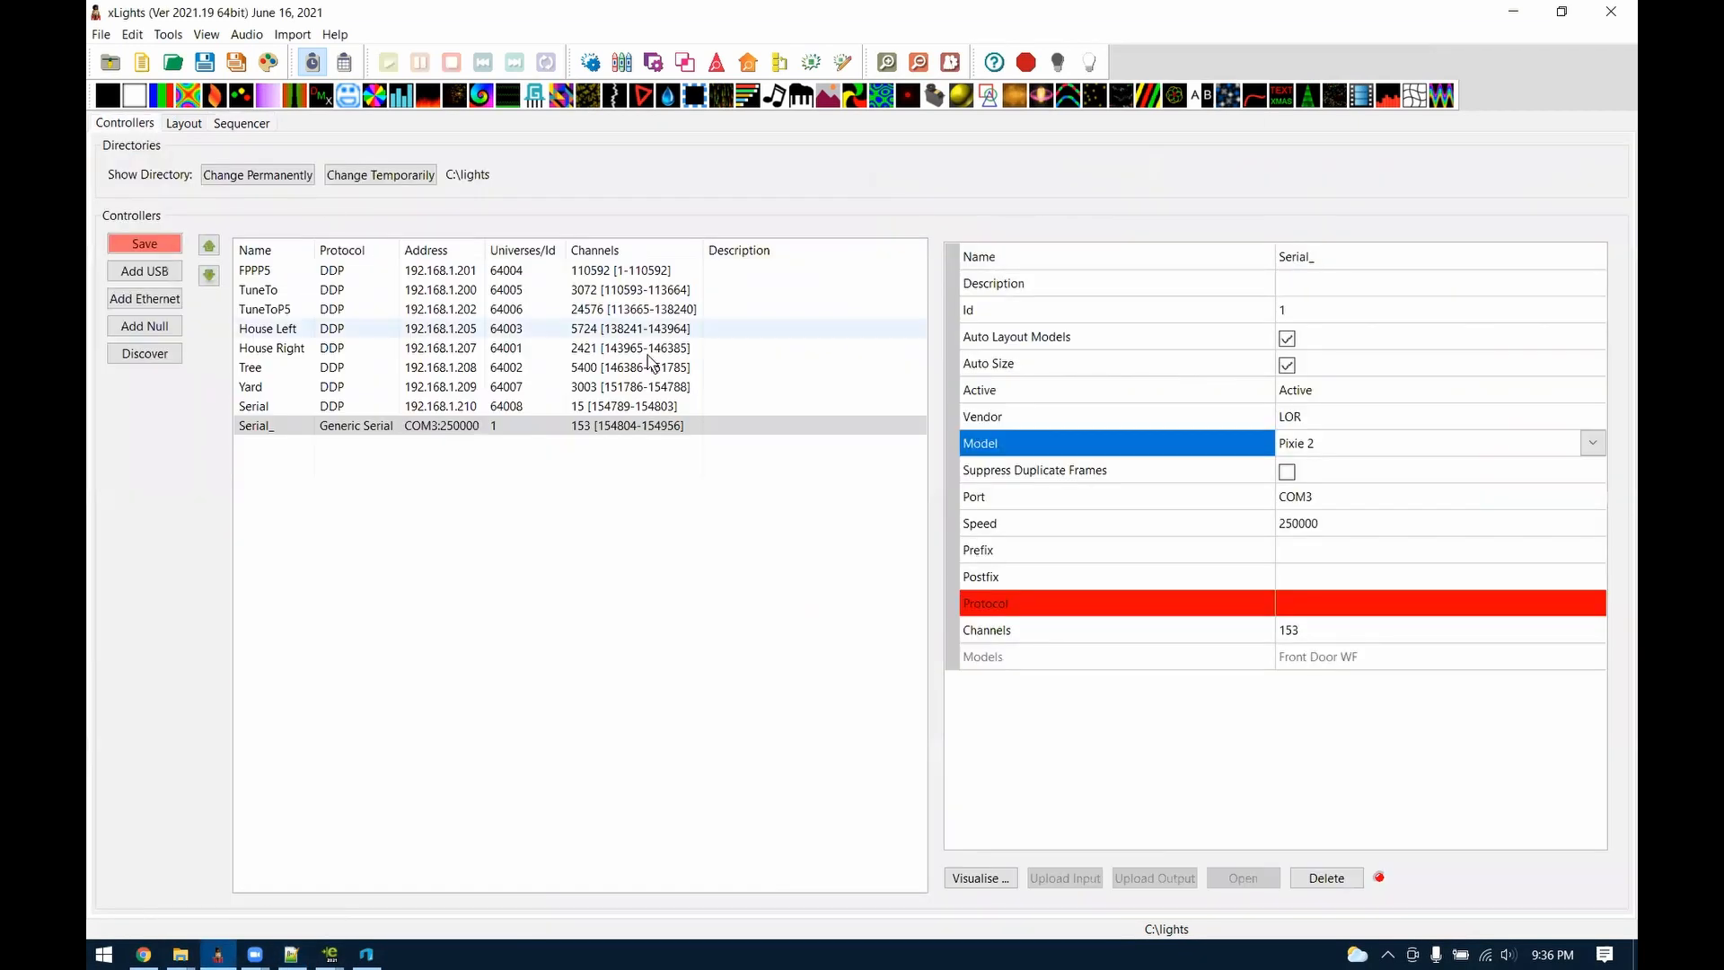
left_click(141, 300)
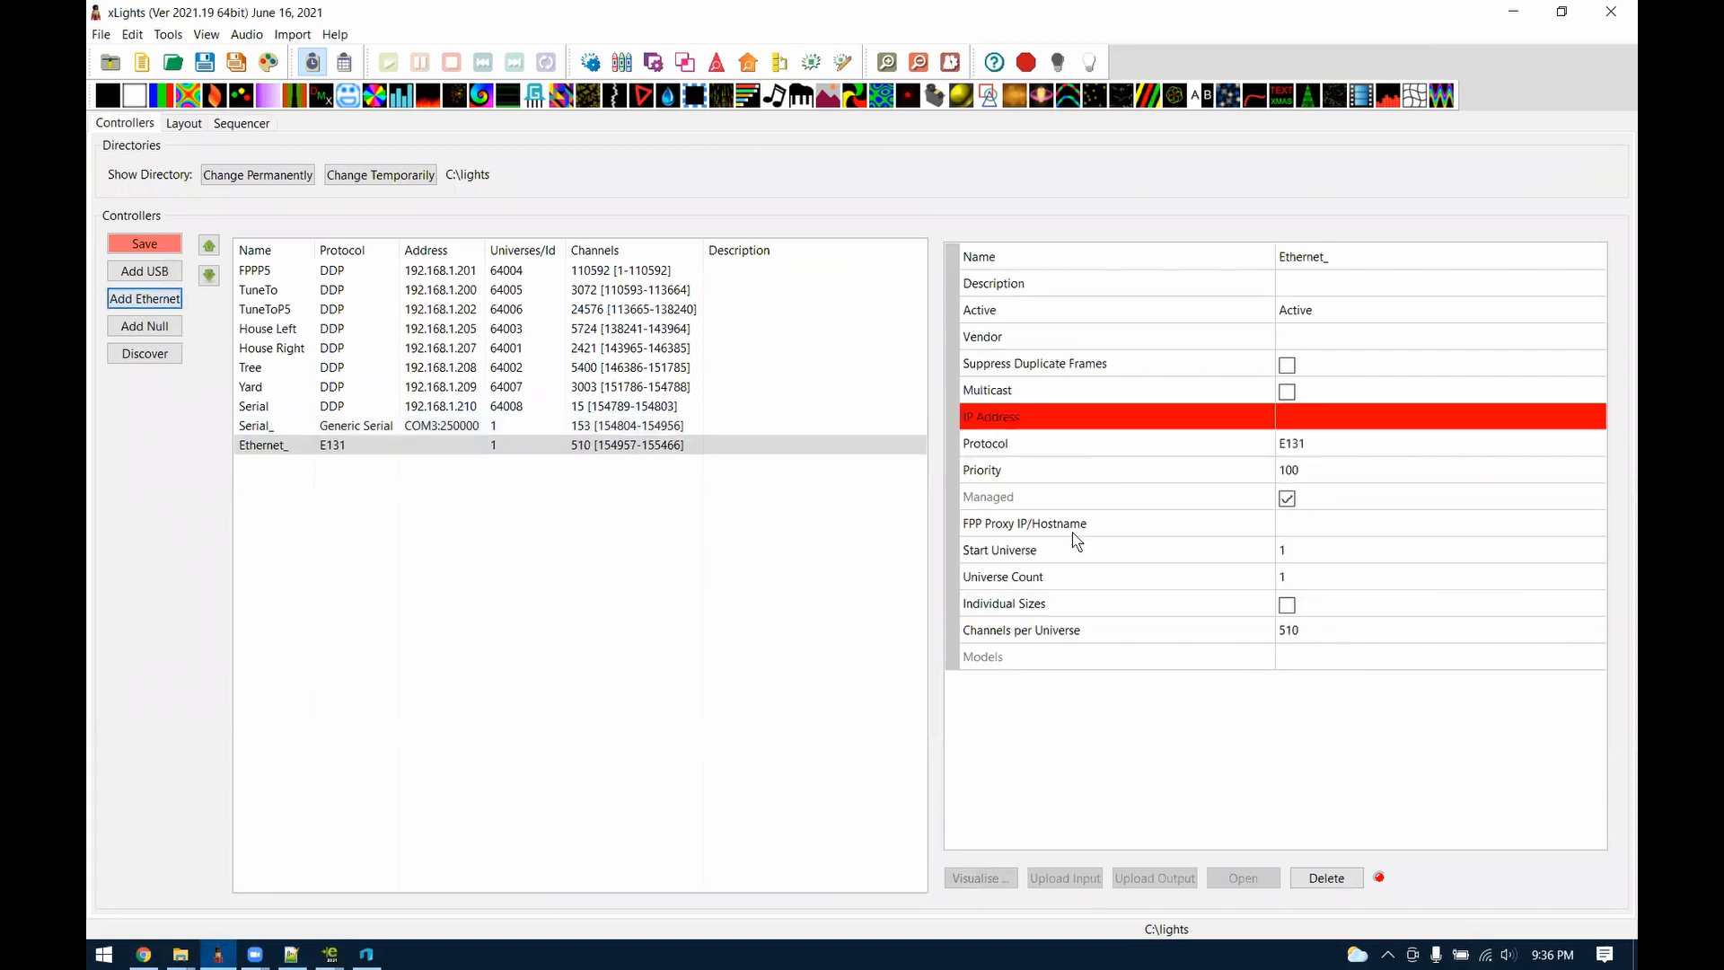
left_click(1302, 342)
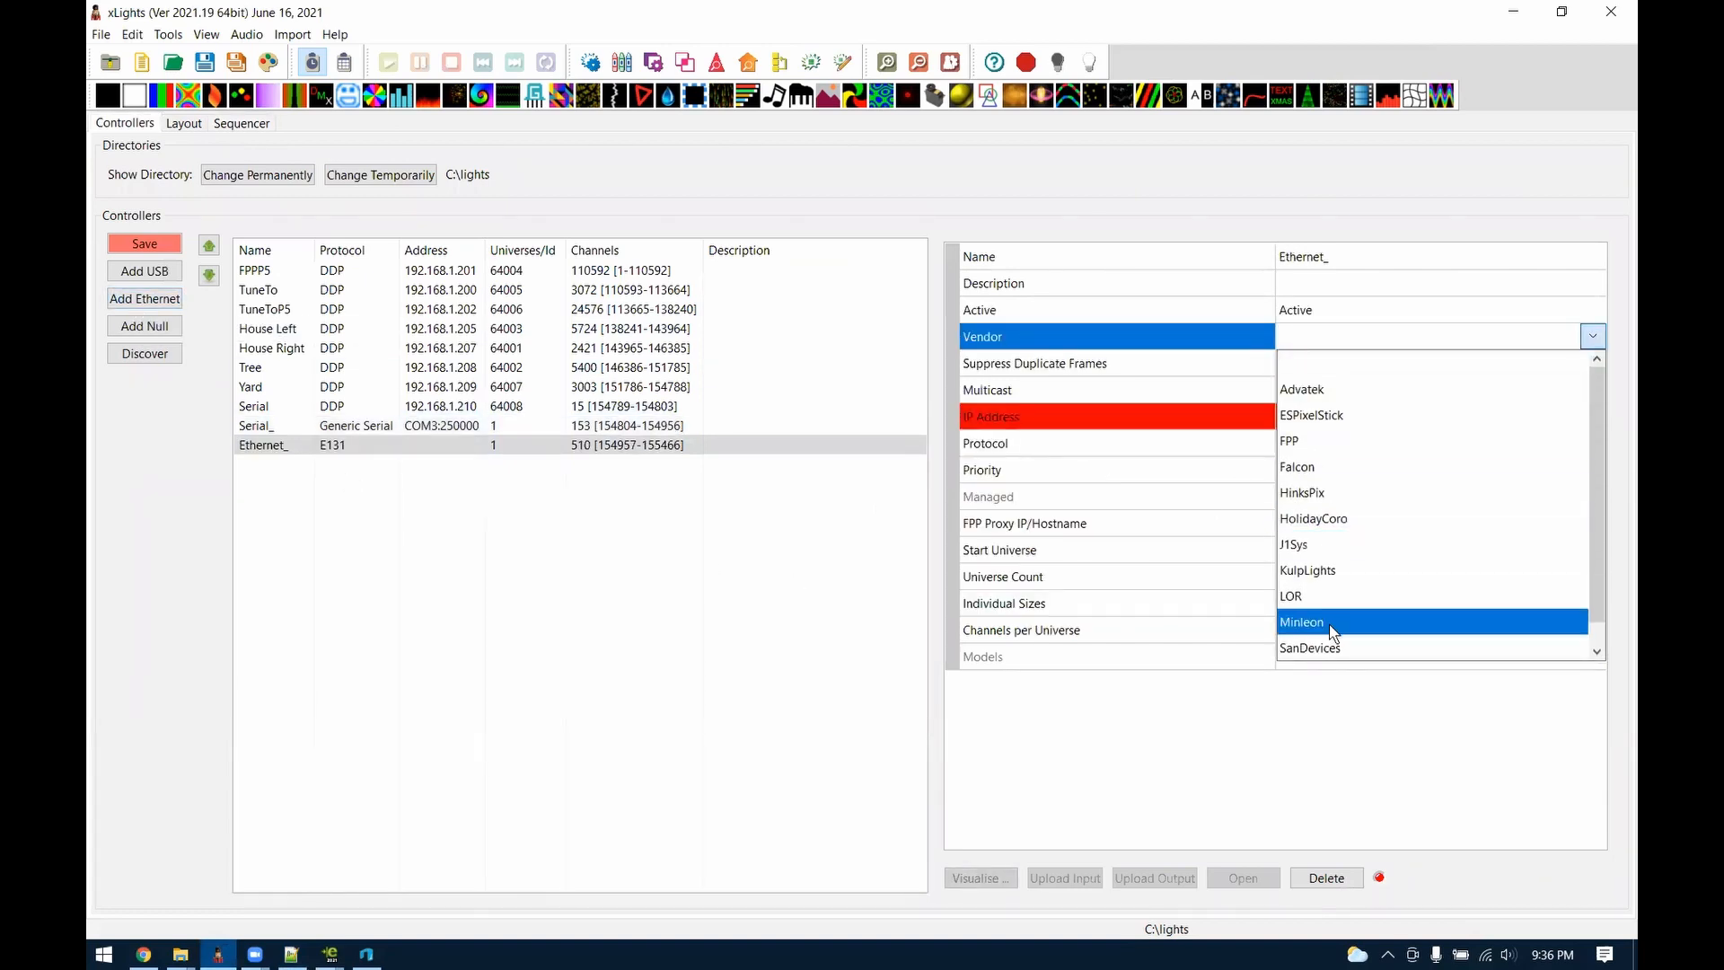
left_click(1302, 648)
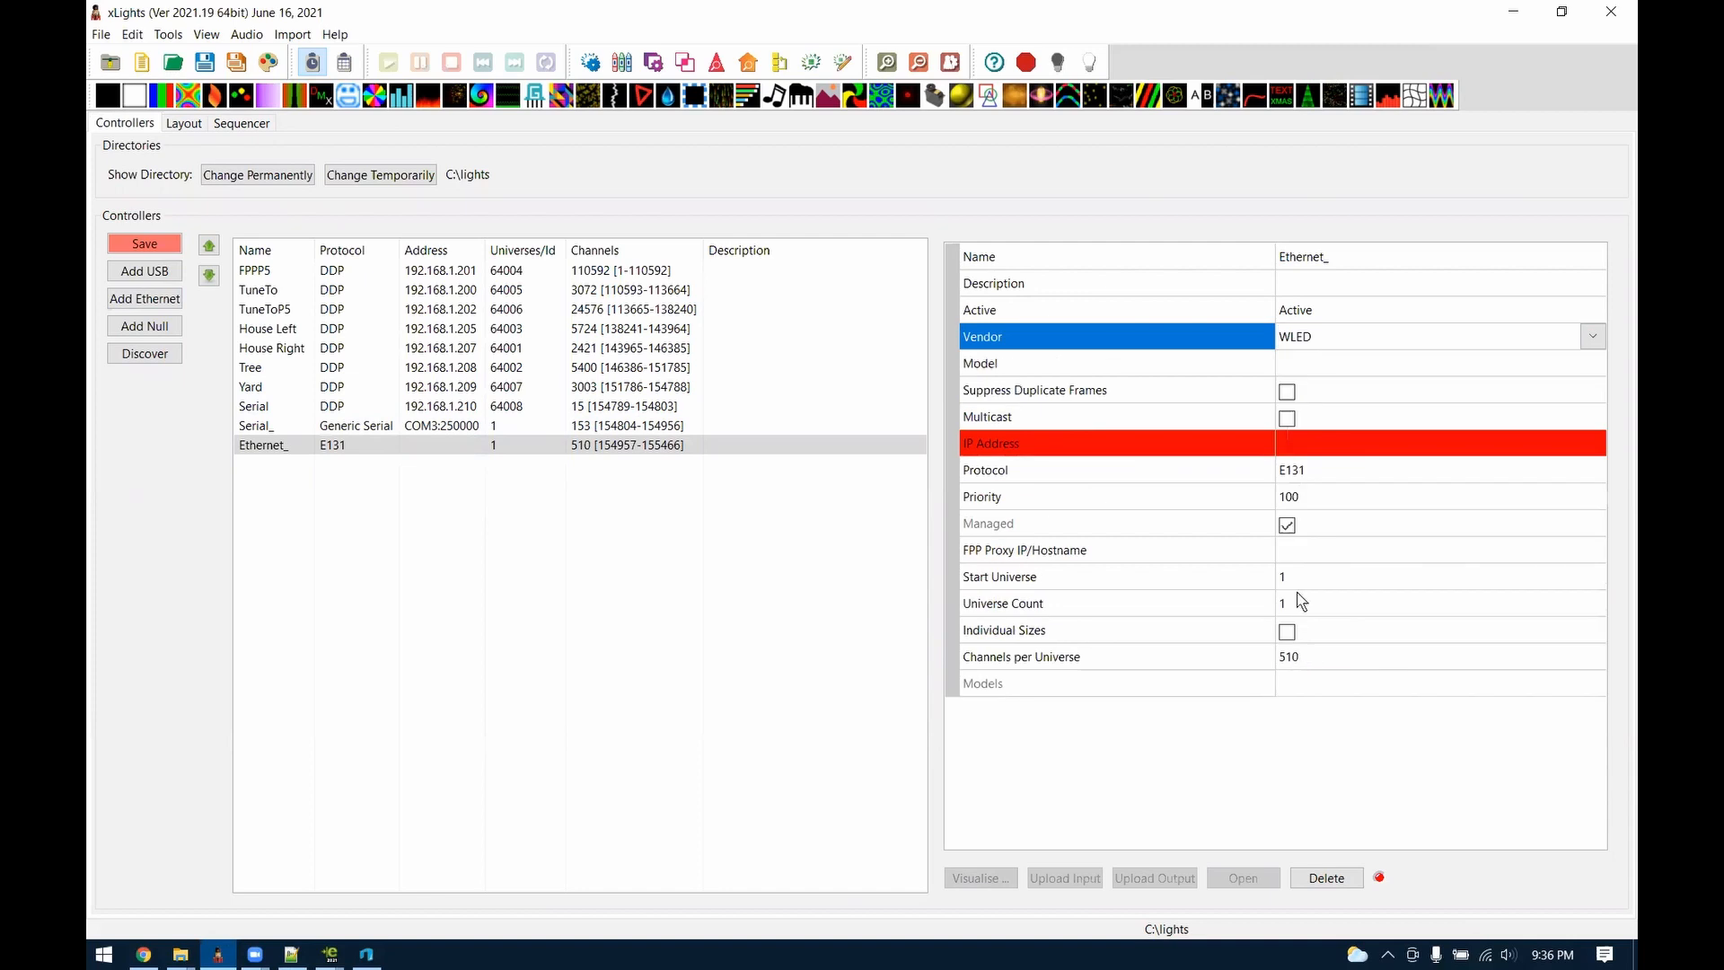
Set the Ethernet_ controller's model to WLED and check its variant options
left_click(1293, 364)
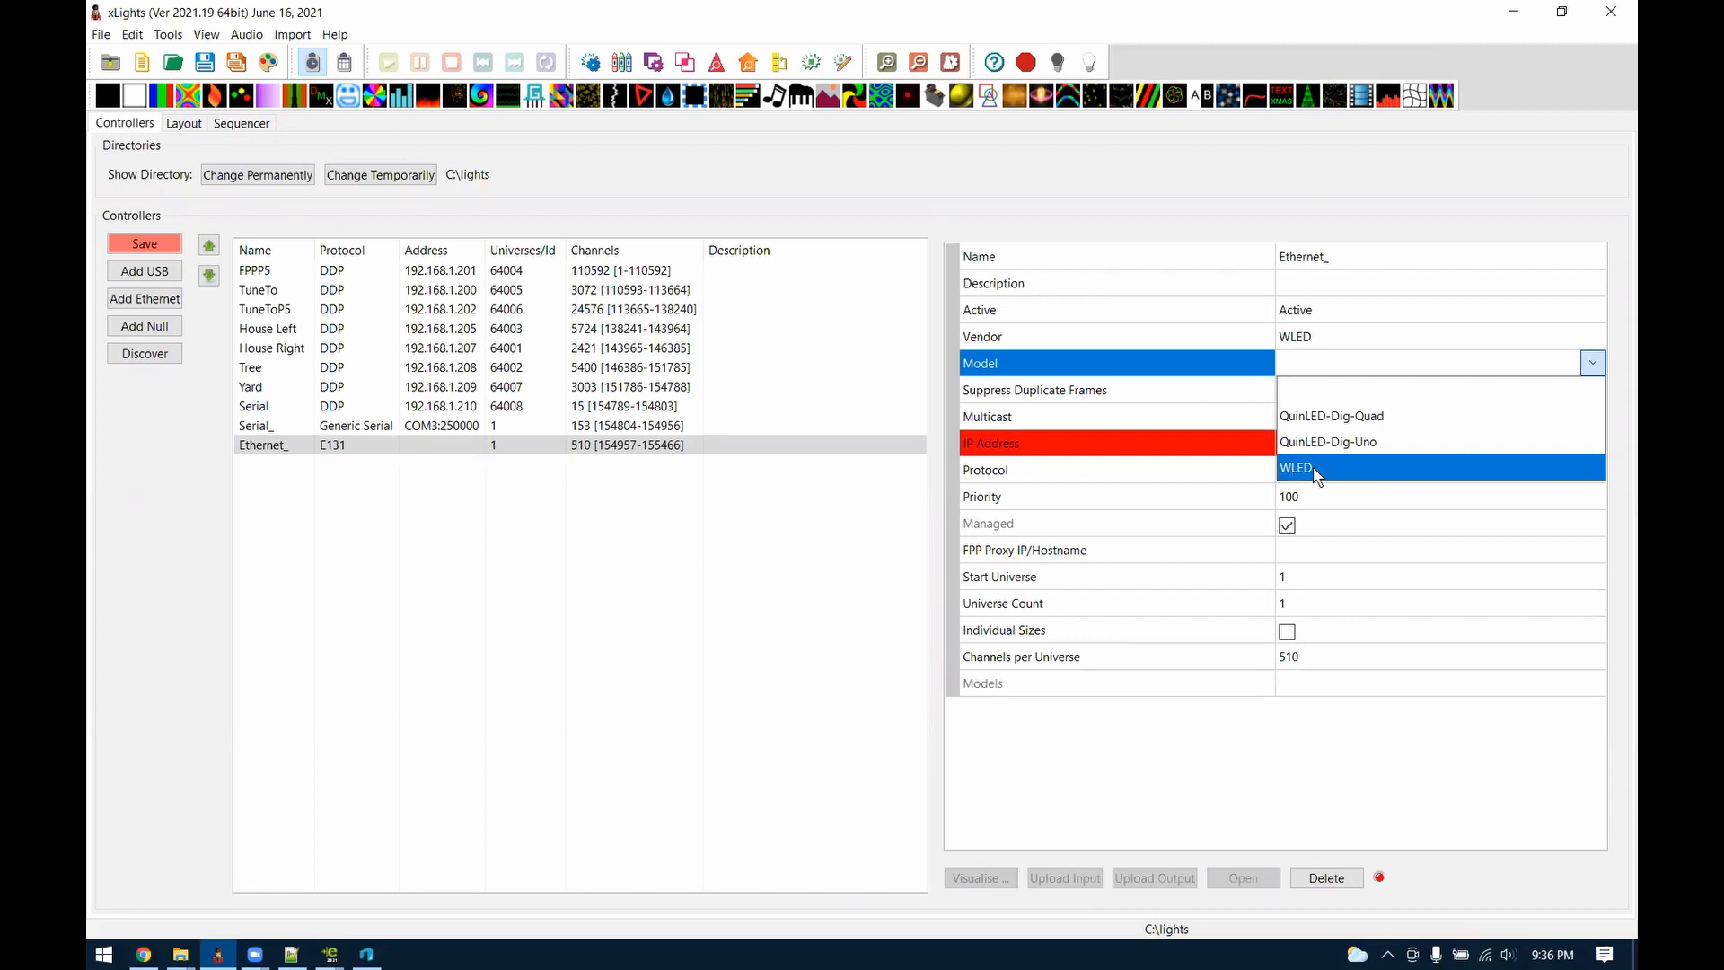
left_click(1316, 468)
left_click(1326, 416)
left_click(1327, 415)
left_click(1329, 413)
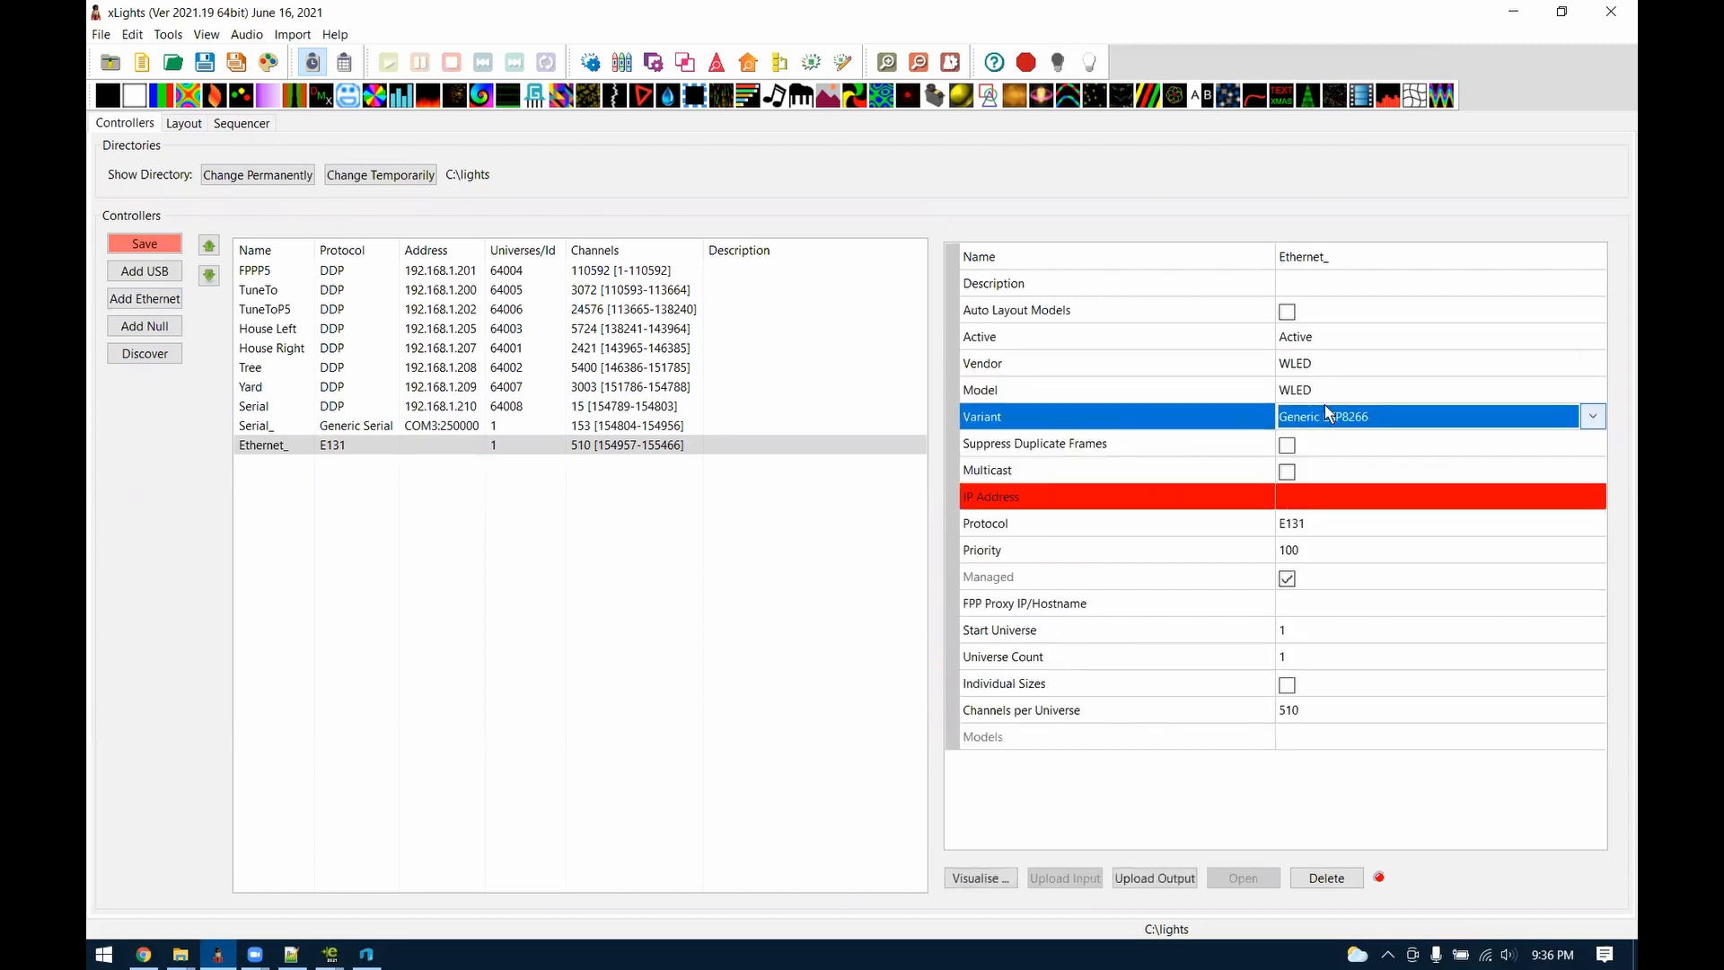
Set the Ethernet_ controller's model to QuinLED-Dig-Quad and check its variant options
left_click(1325, 390)
left_click(1325, 389)
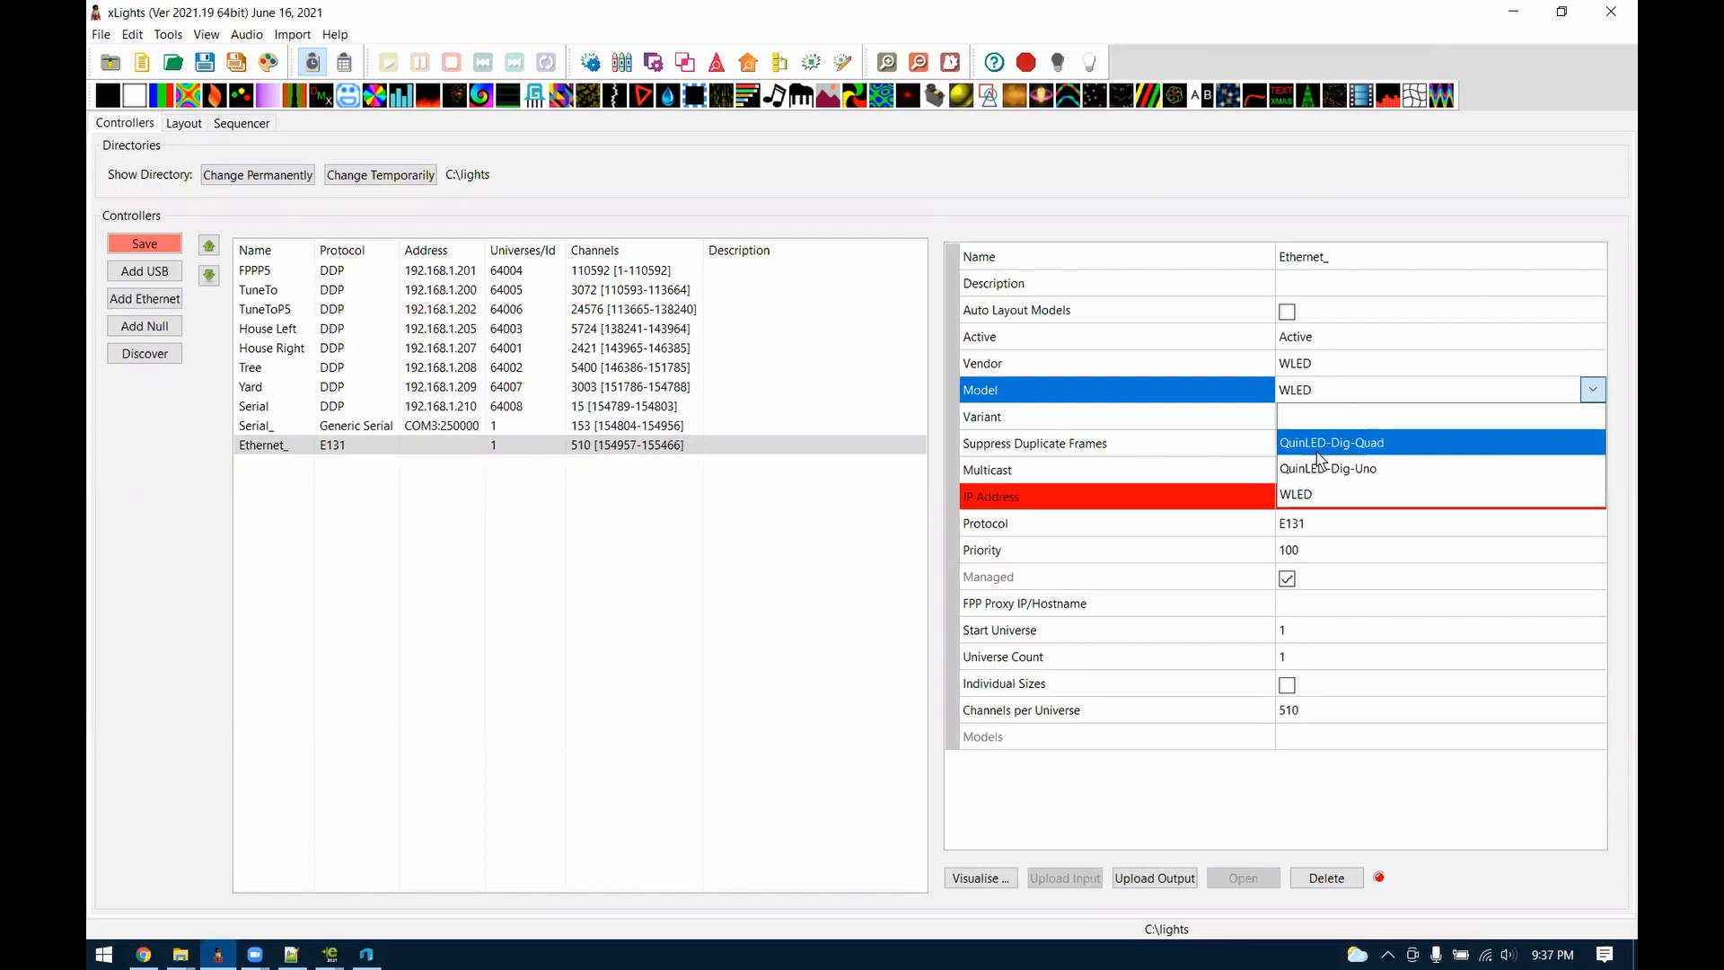
left_click(1365, 444)
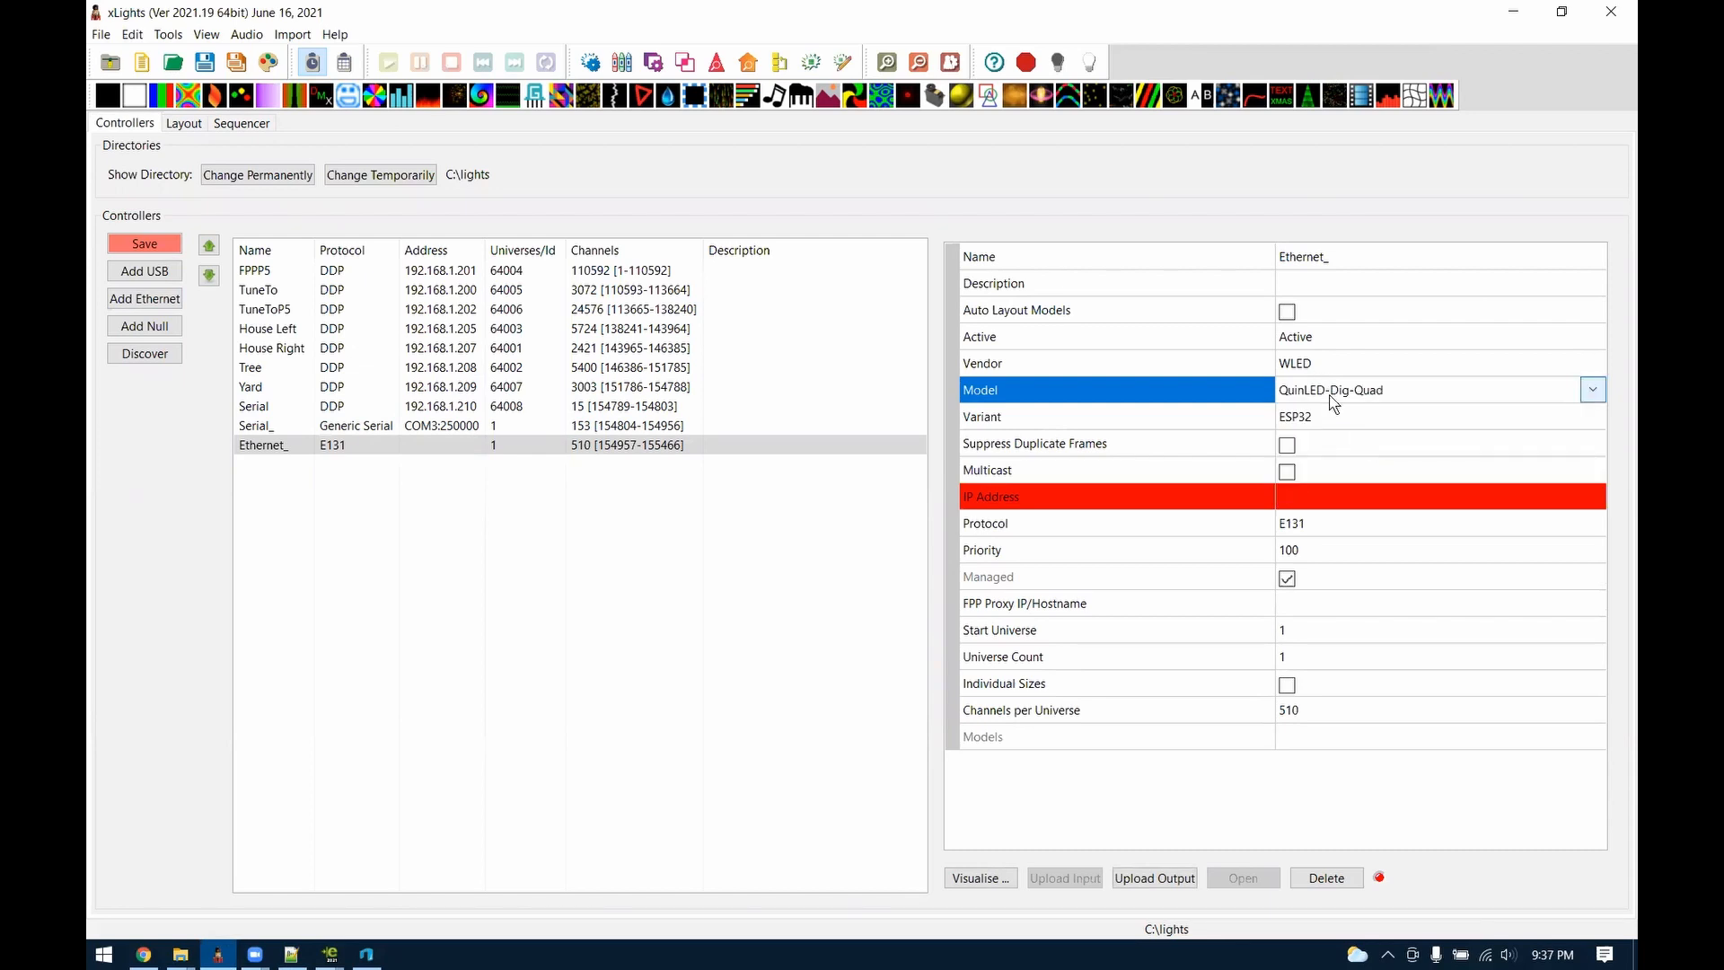
left_click(1301, 418)
left_click(1304, 422)
left_click(1303, 419)
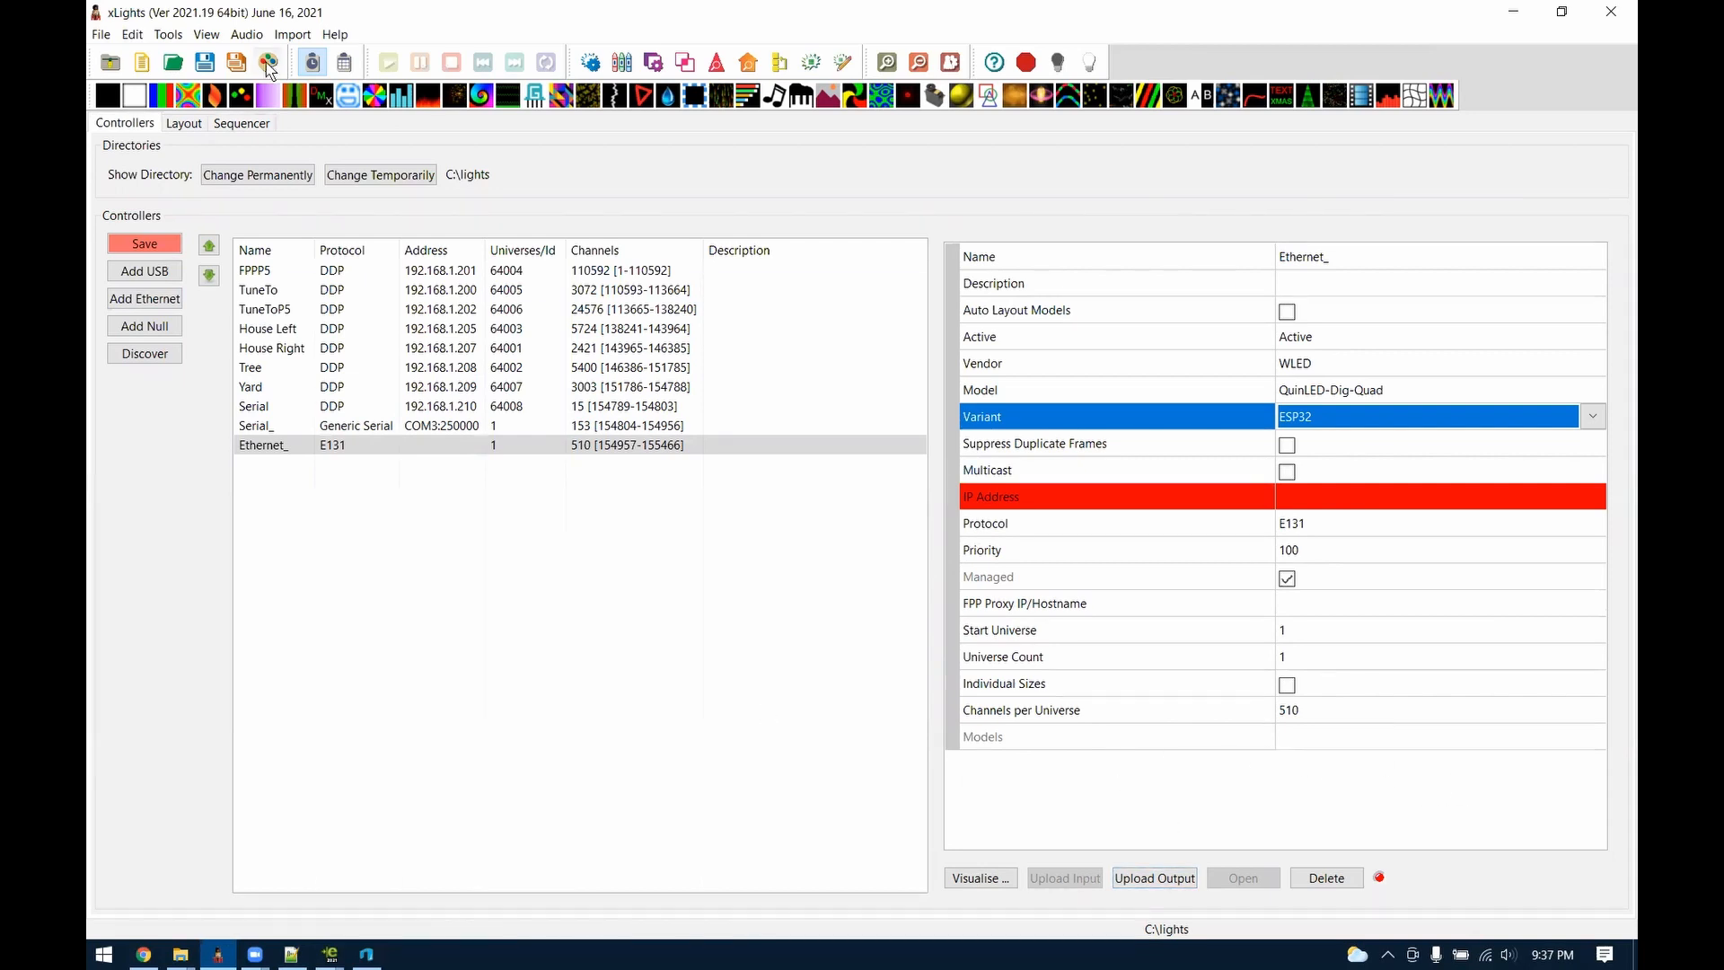
Examine the Doe model's controller connection settings in the layout, then return to the controller setup
left_click(185, 125)
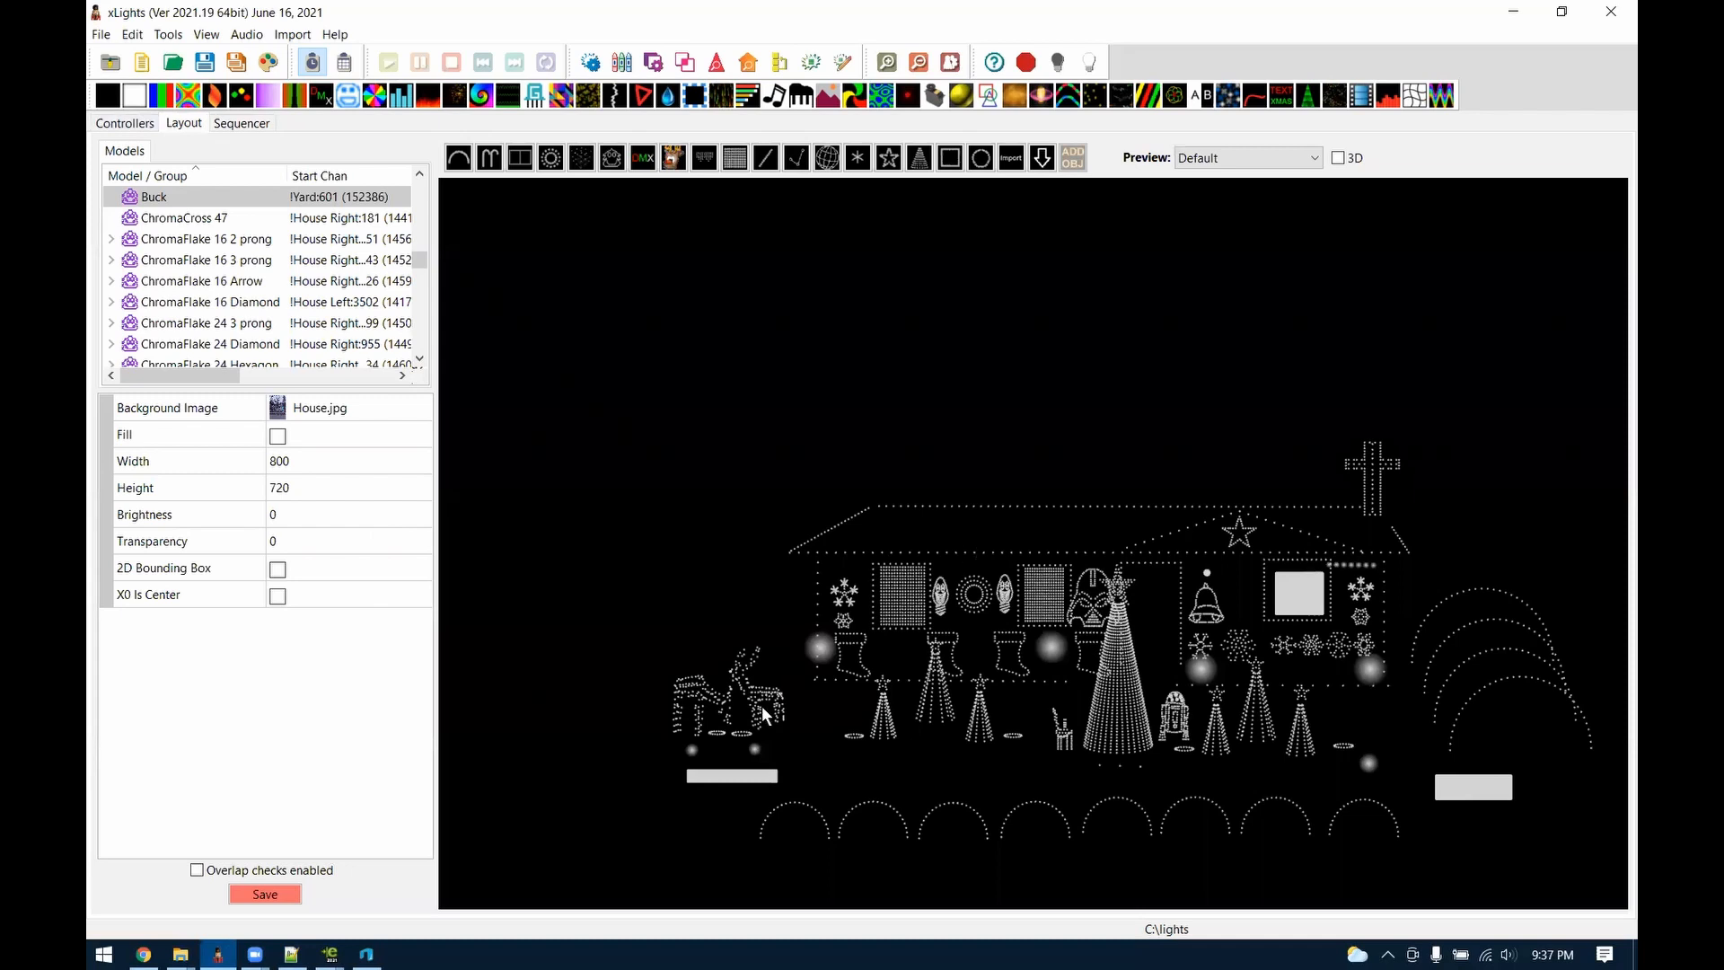
left_click(723, 698)
scroll(156, 597, "down", 5)
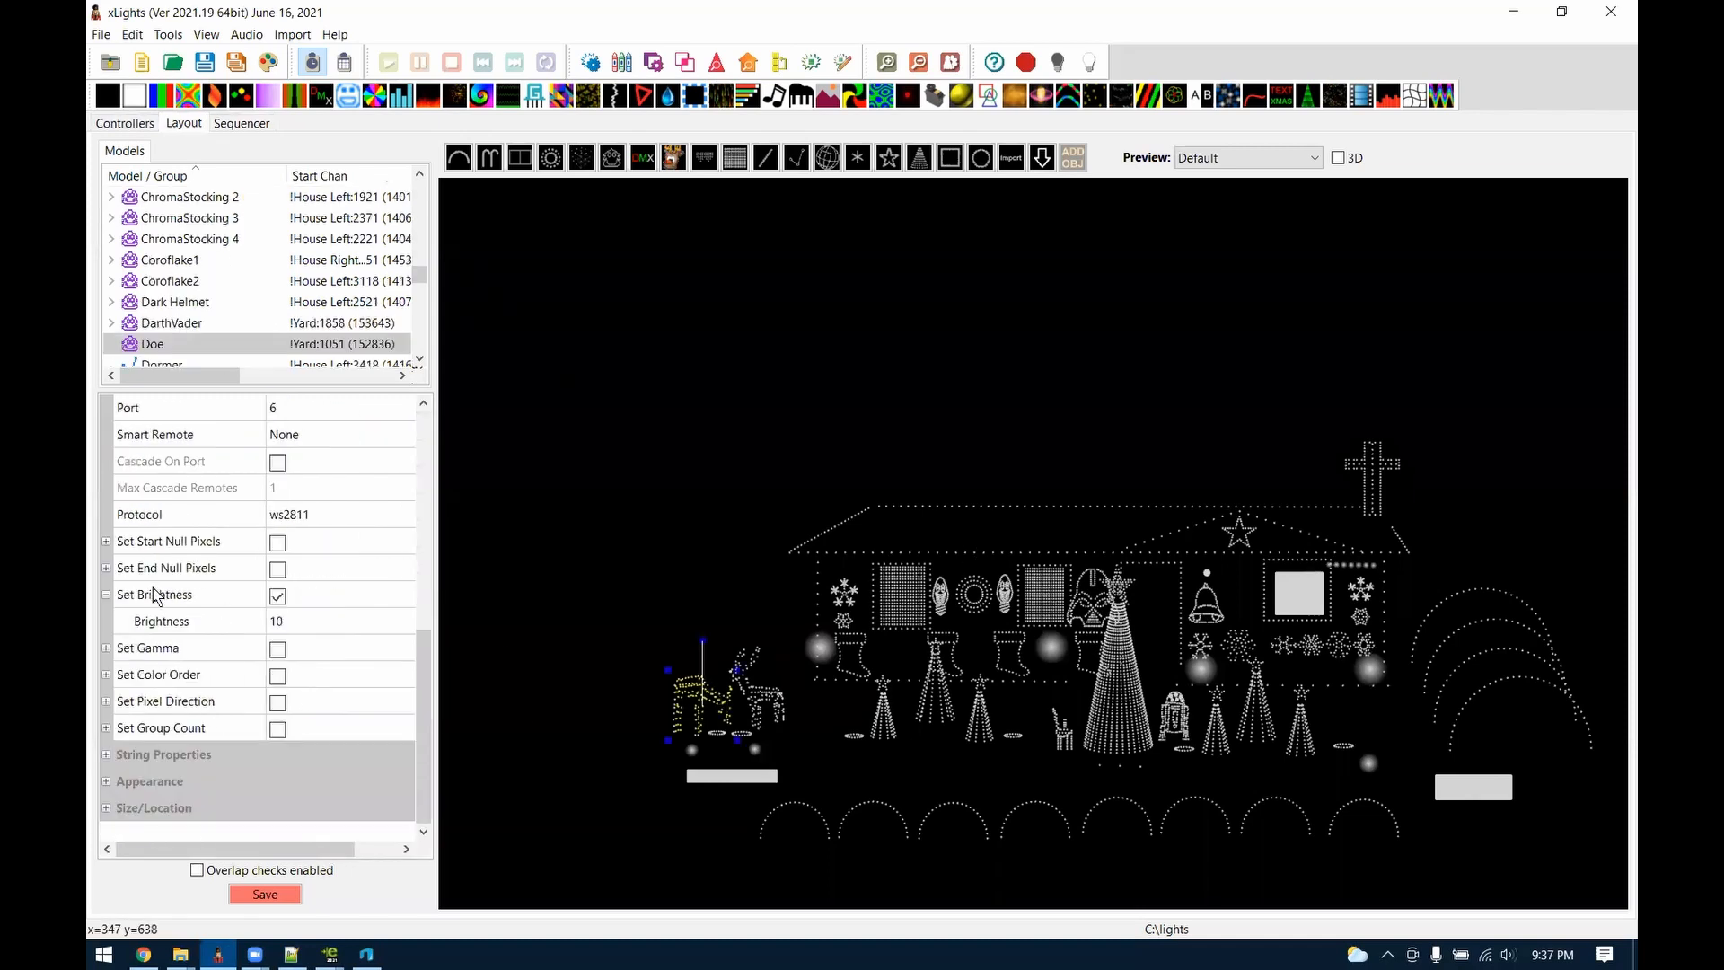
scroll(258, 669, "up", 2)
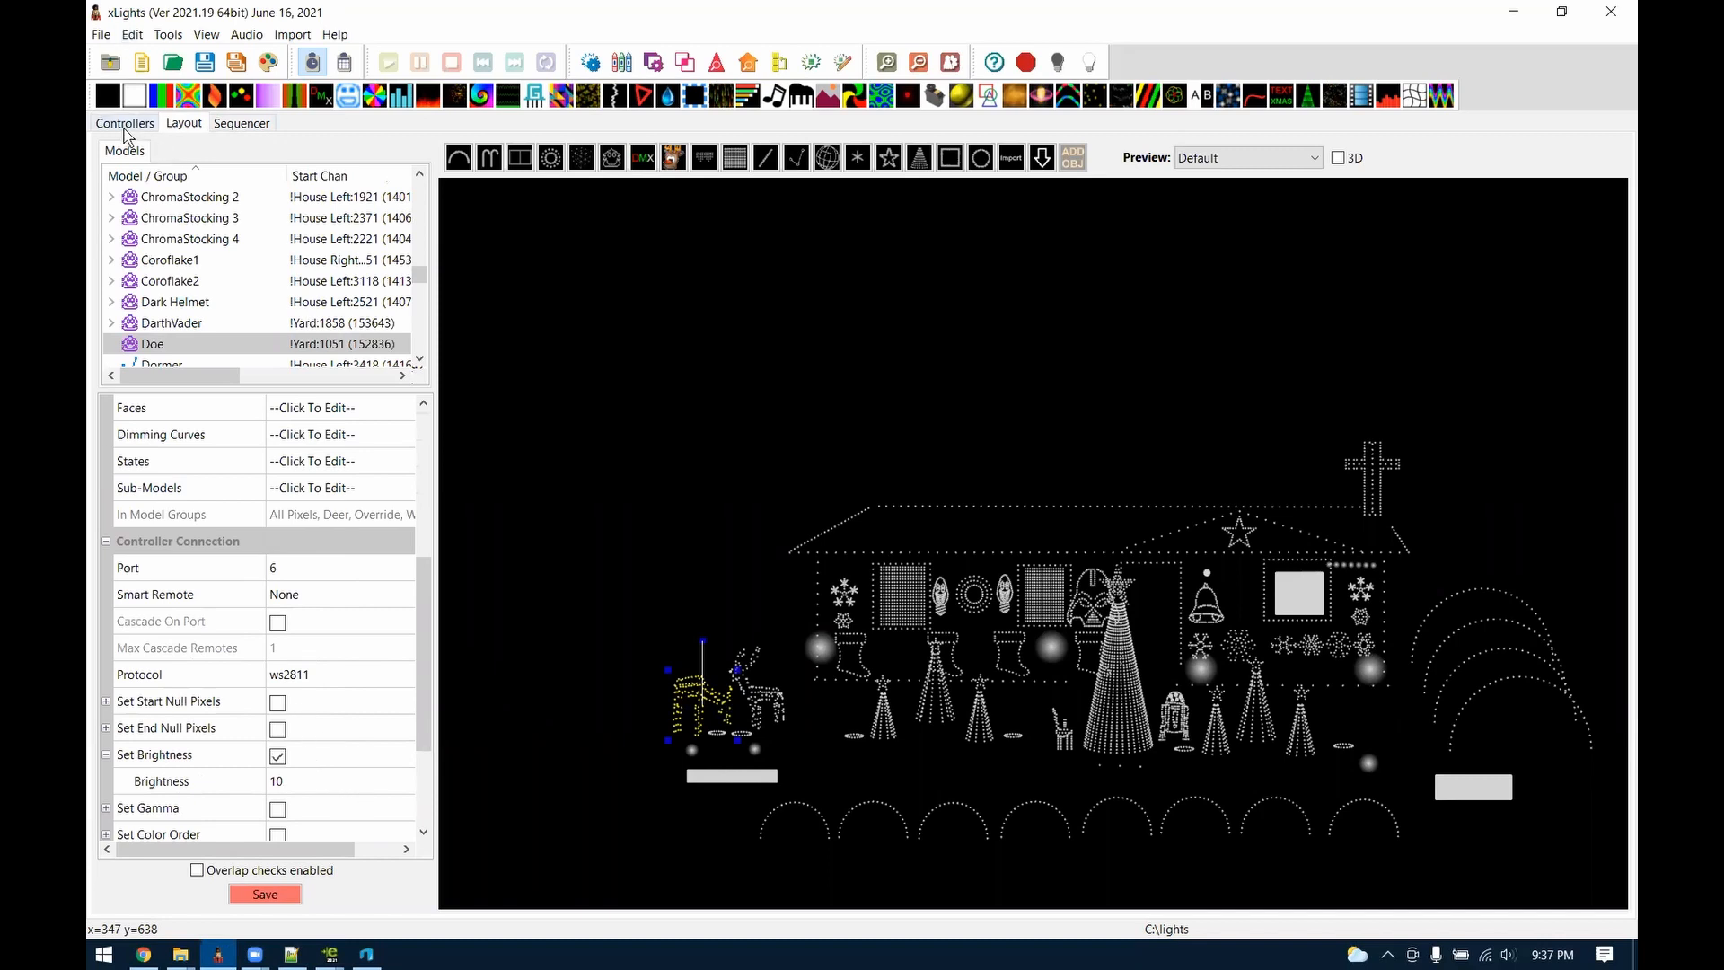
left_click(124, 125)
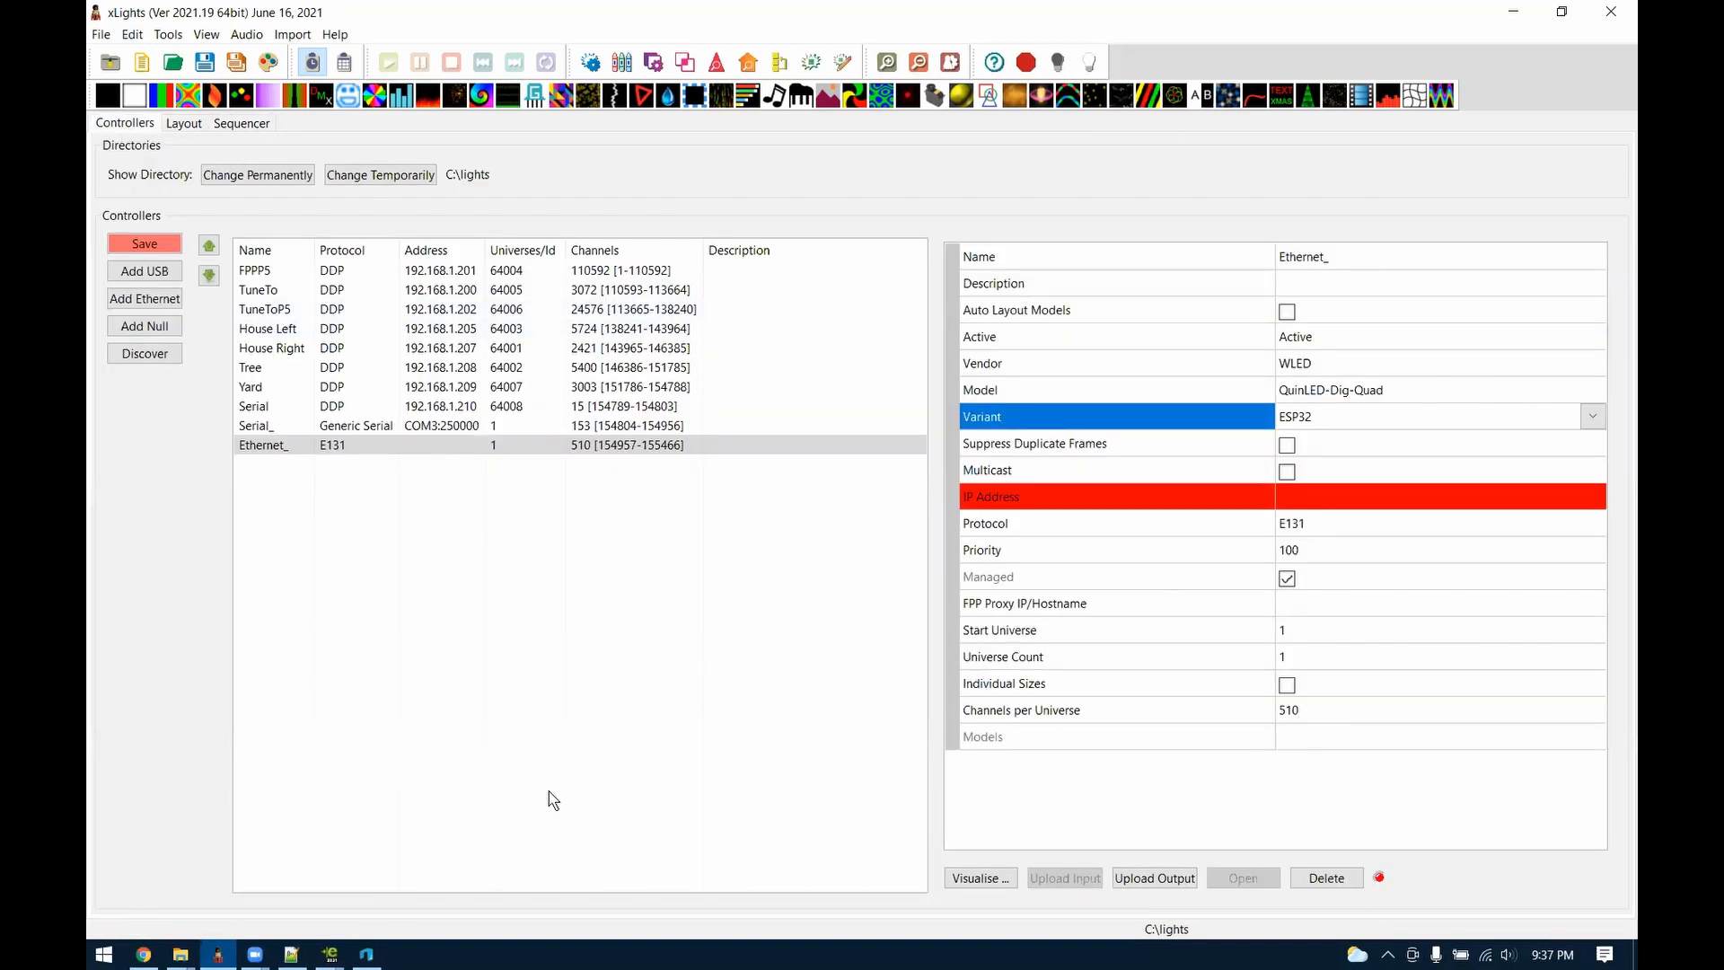
Switch to the release notes in Notepad++ and highlight the 2021.16 note on joining submodels
left_click(291, 954)
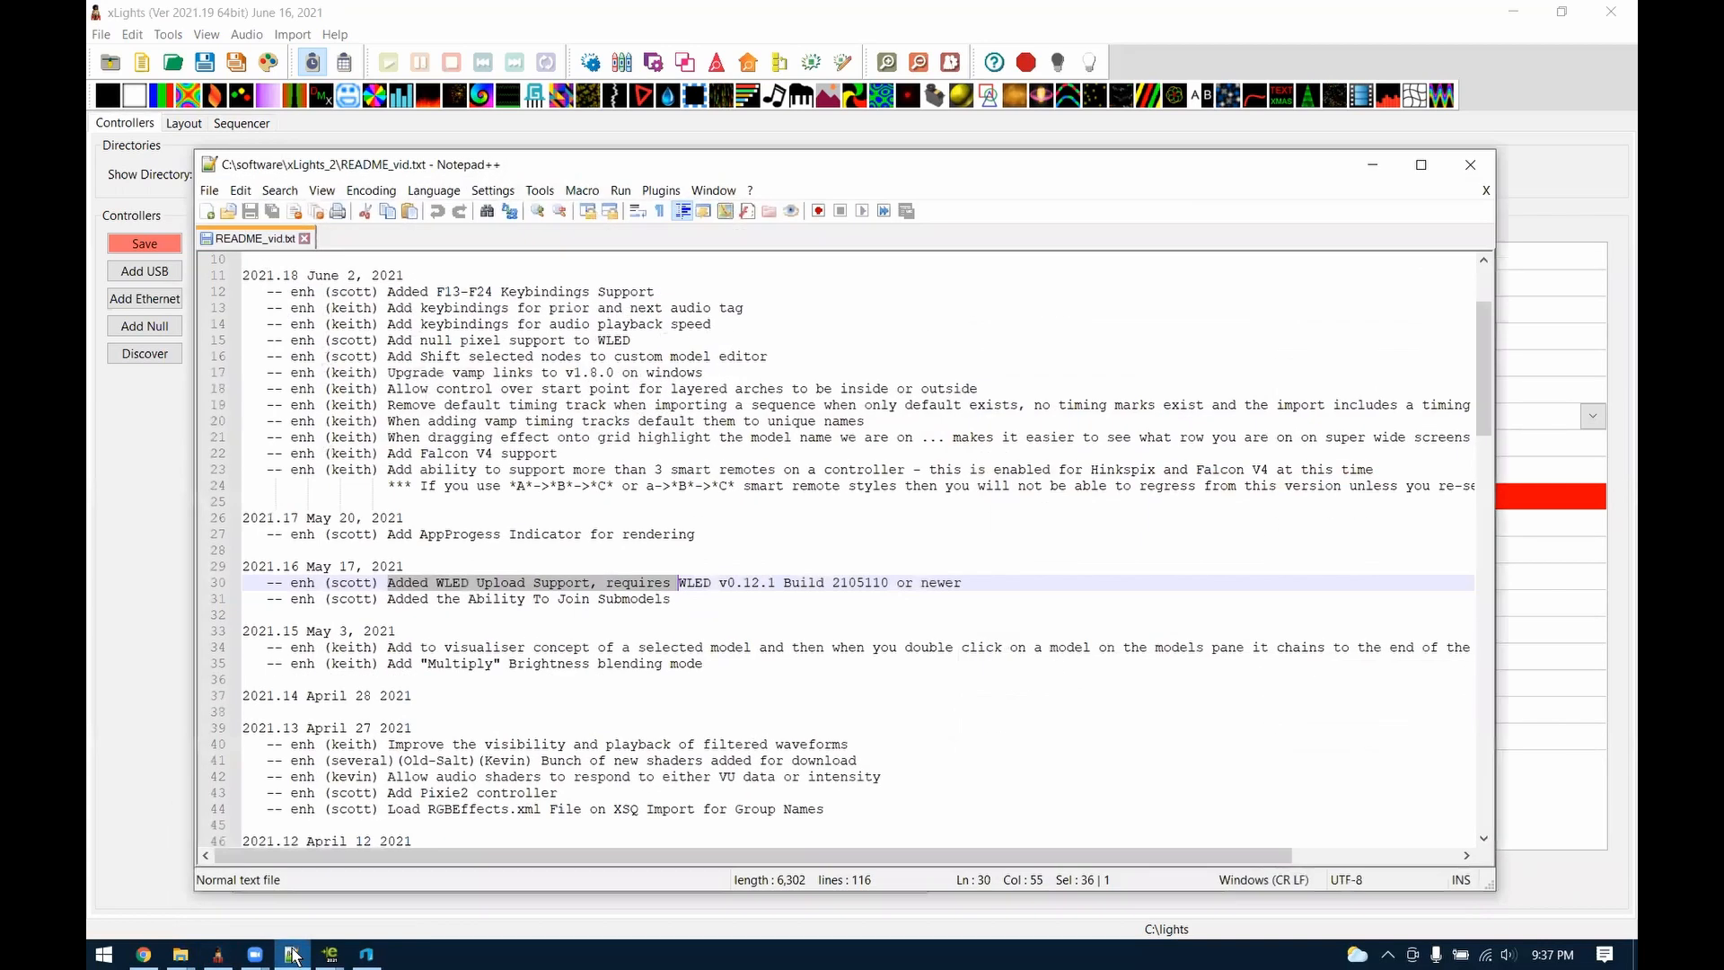
left_click_drag(672, 603, 397, 600)
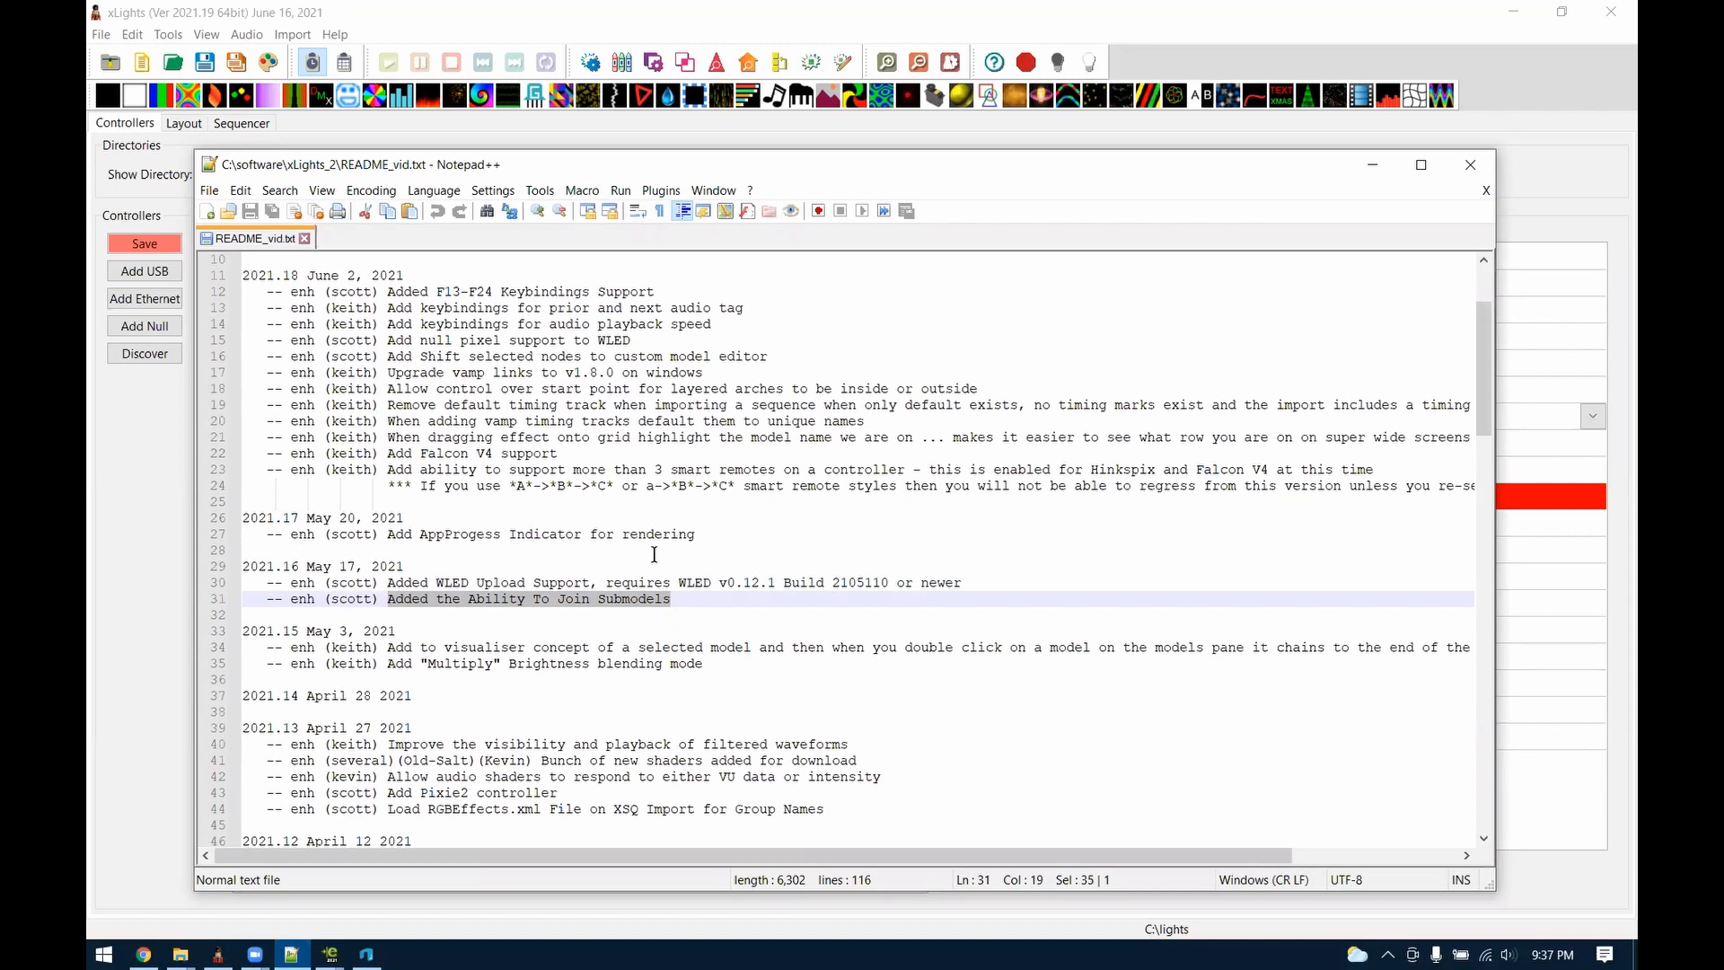
scroll(653, 554, "up", 2)
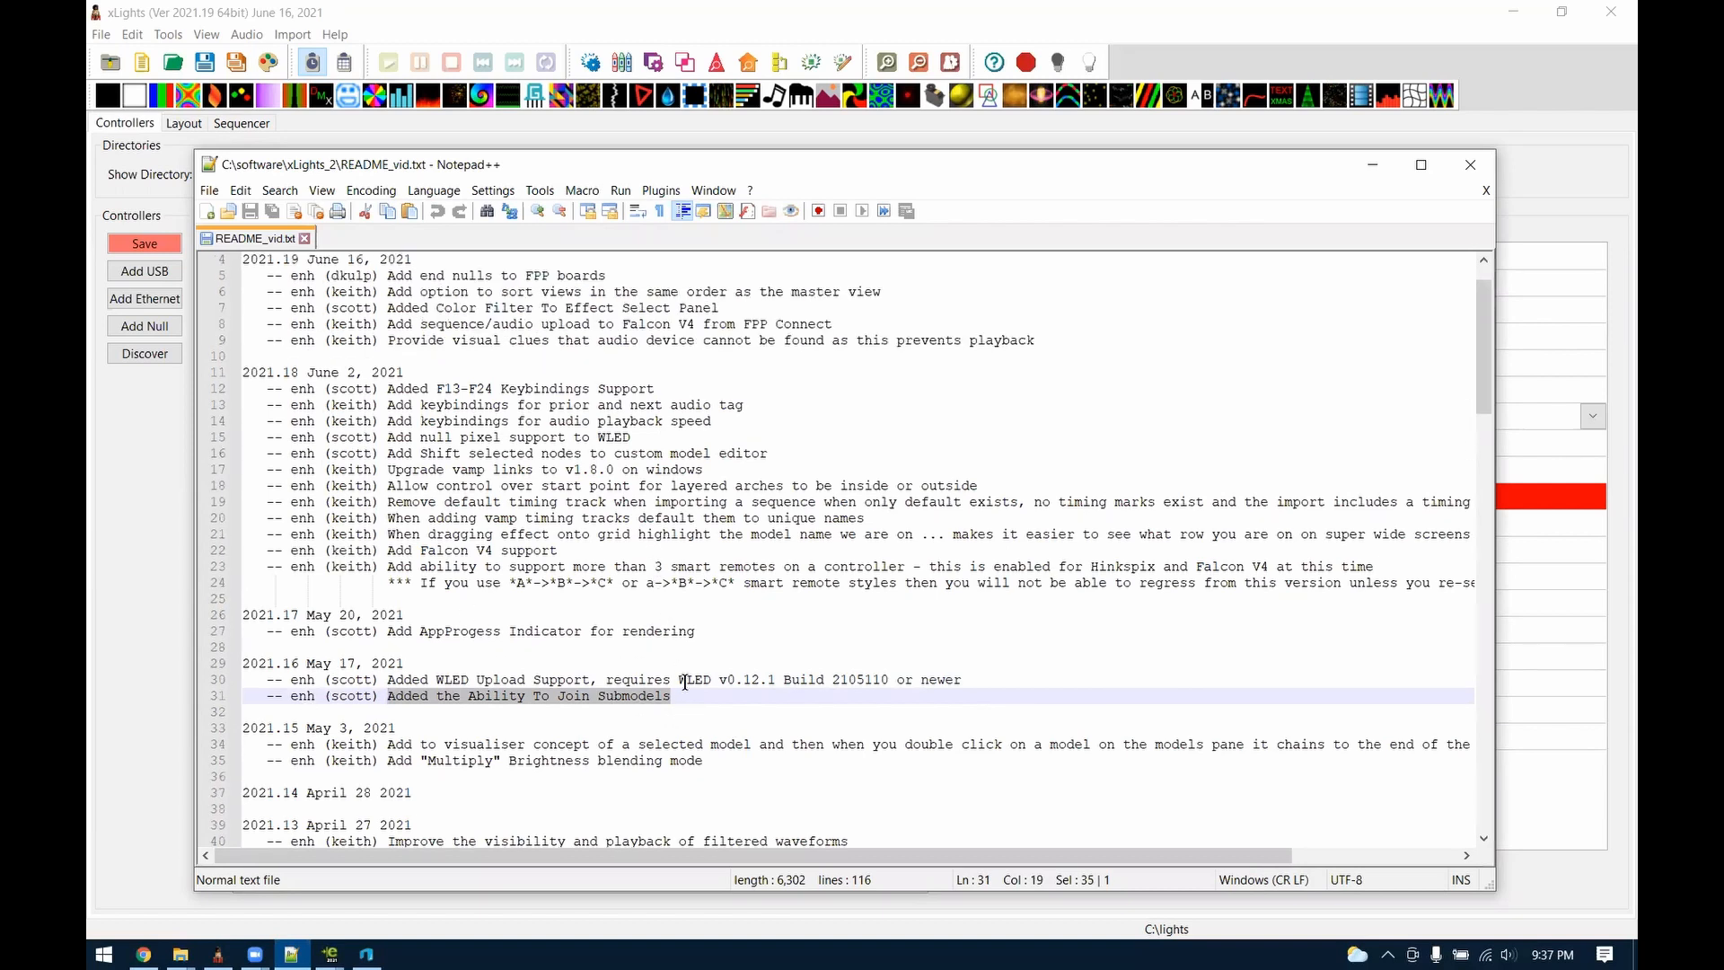
Highlight the 2021.17 note on the rendering progress indicator and render the whole sequence twice in the xLights sequencer
left_click_drag(728, 632, 389, 631)
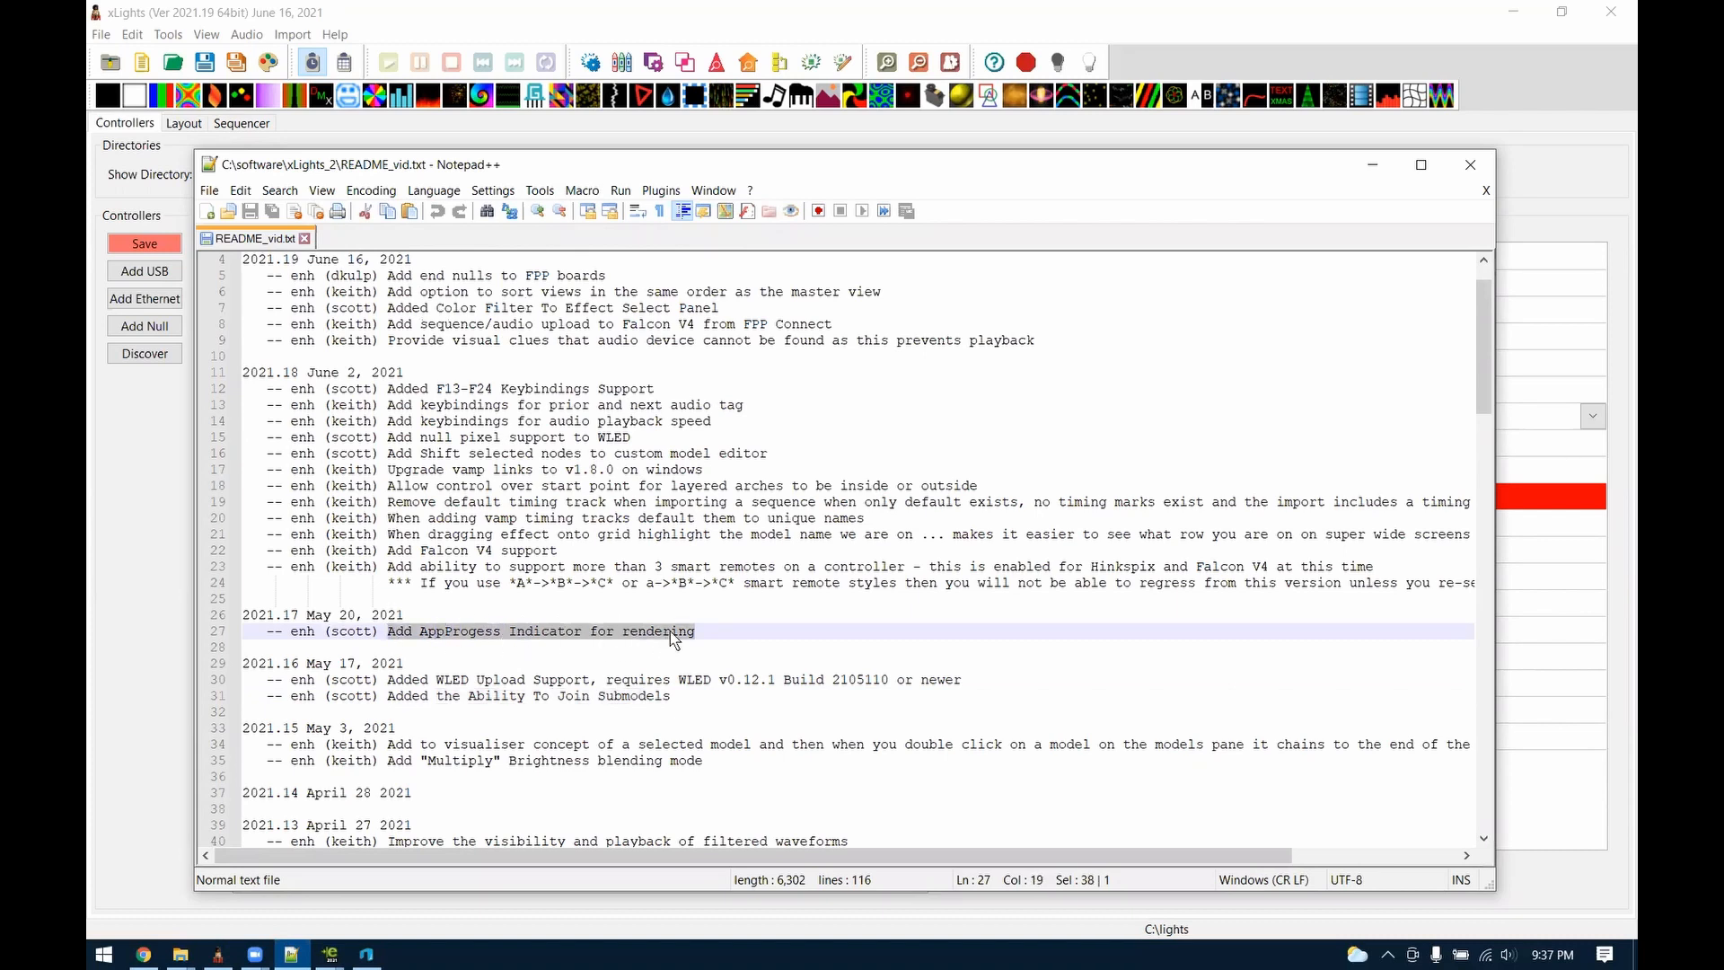
left_click(1371, 165)
left_click(240, 123)
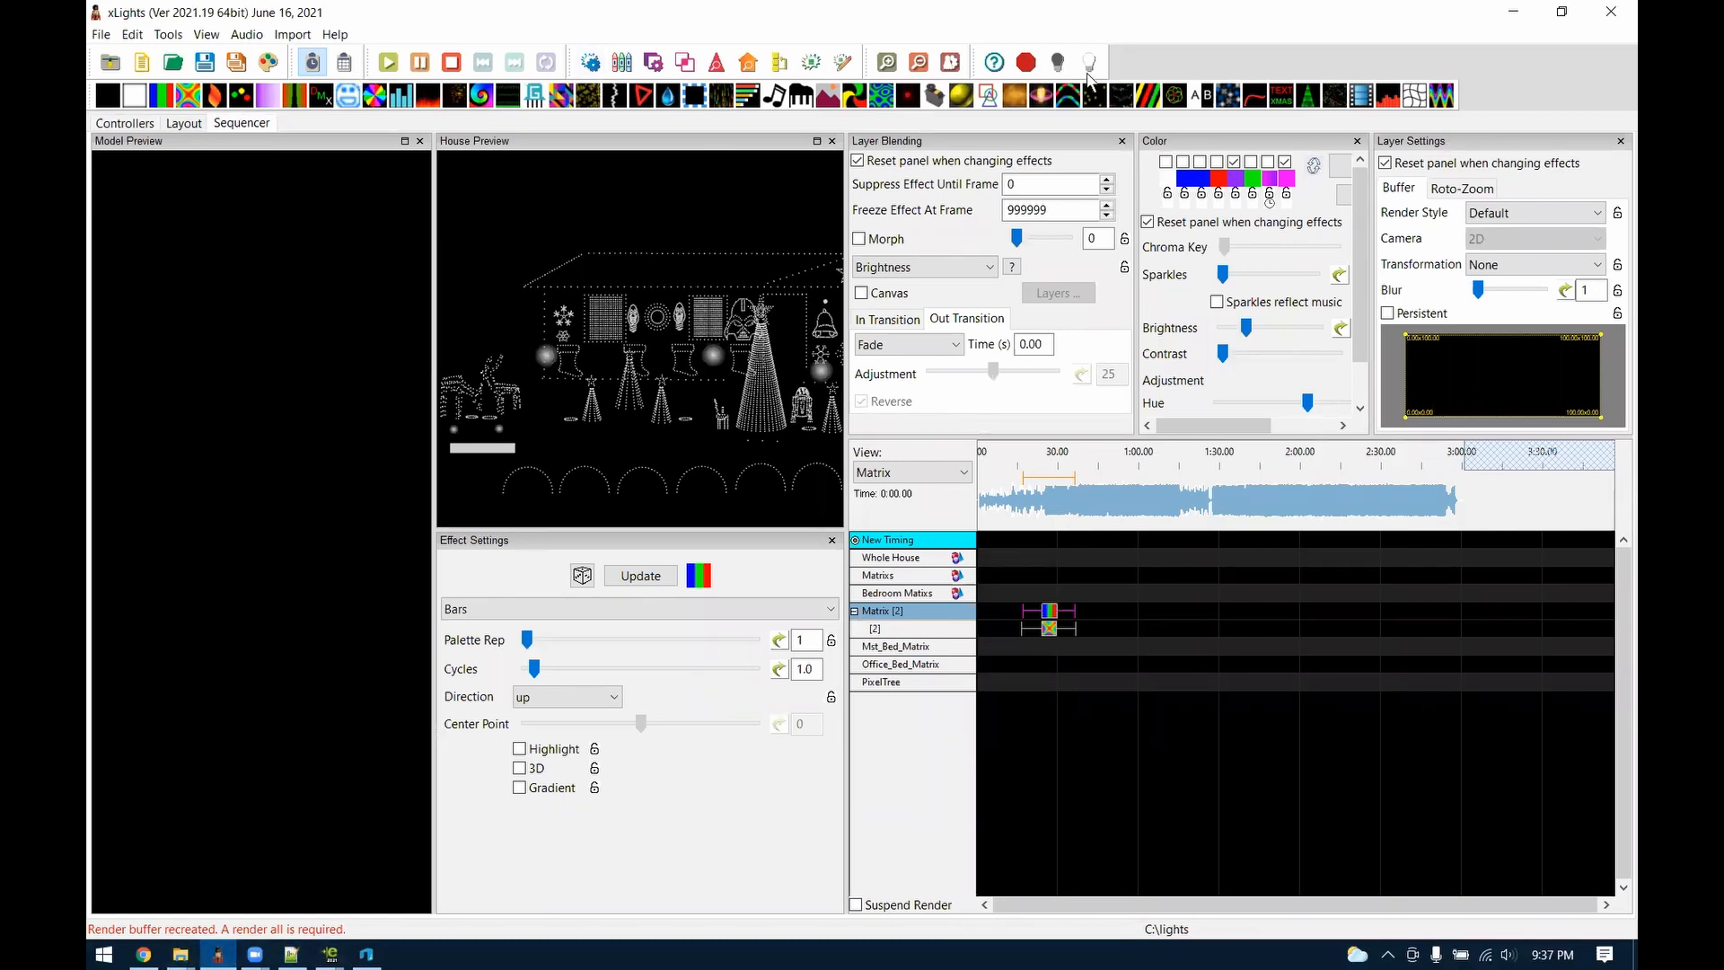
left_click(268, 68)
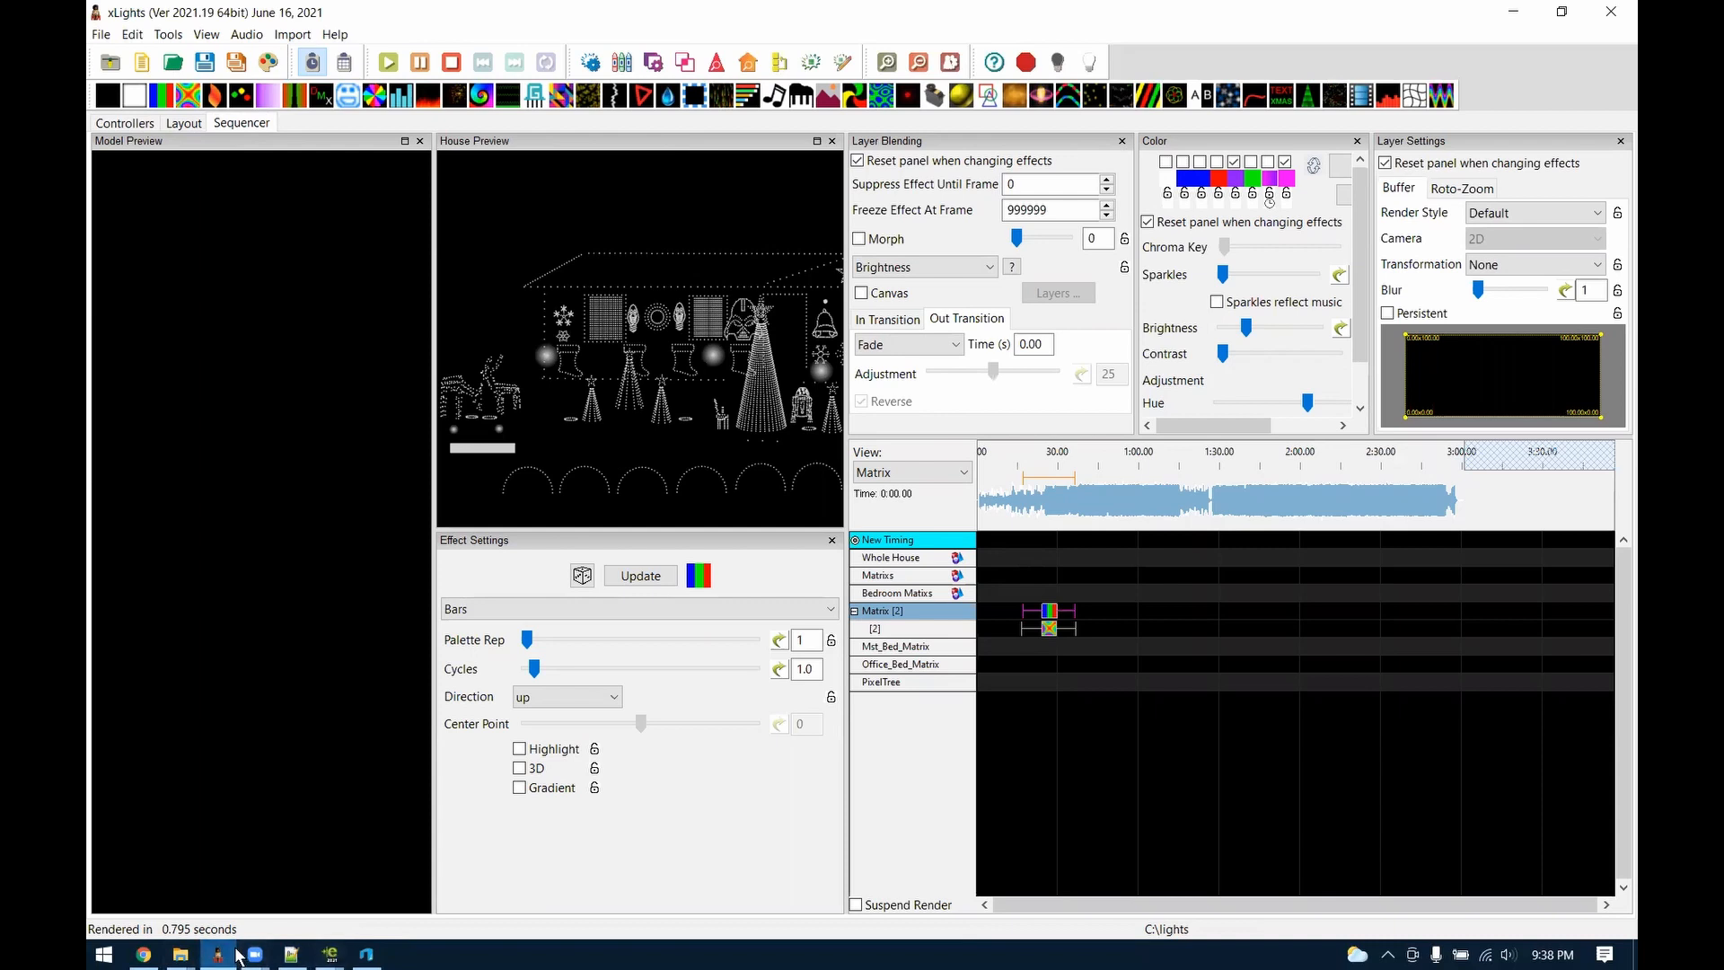
mouse_move(215, 955)
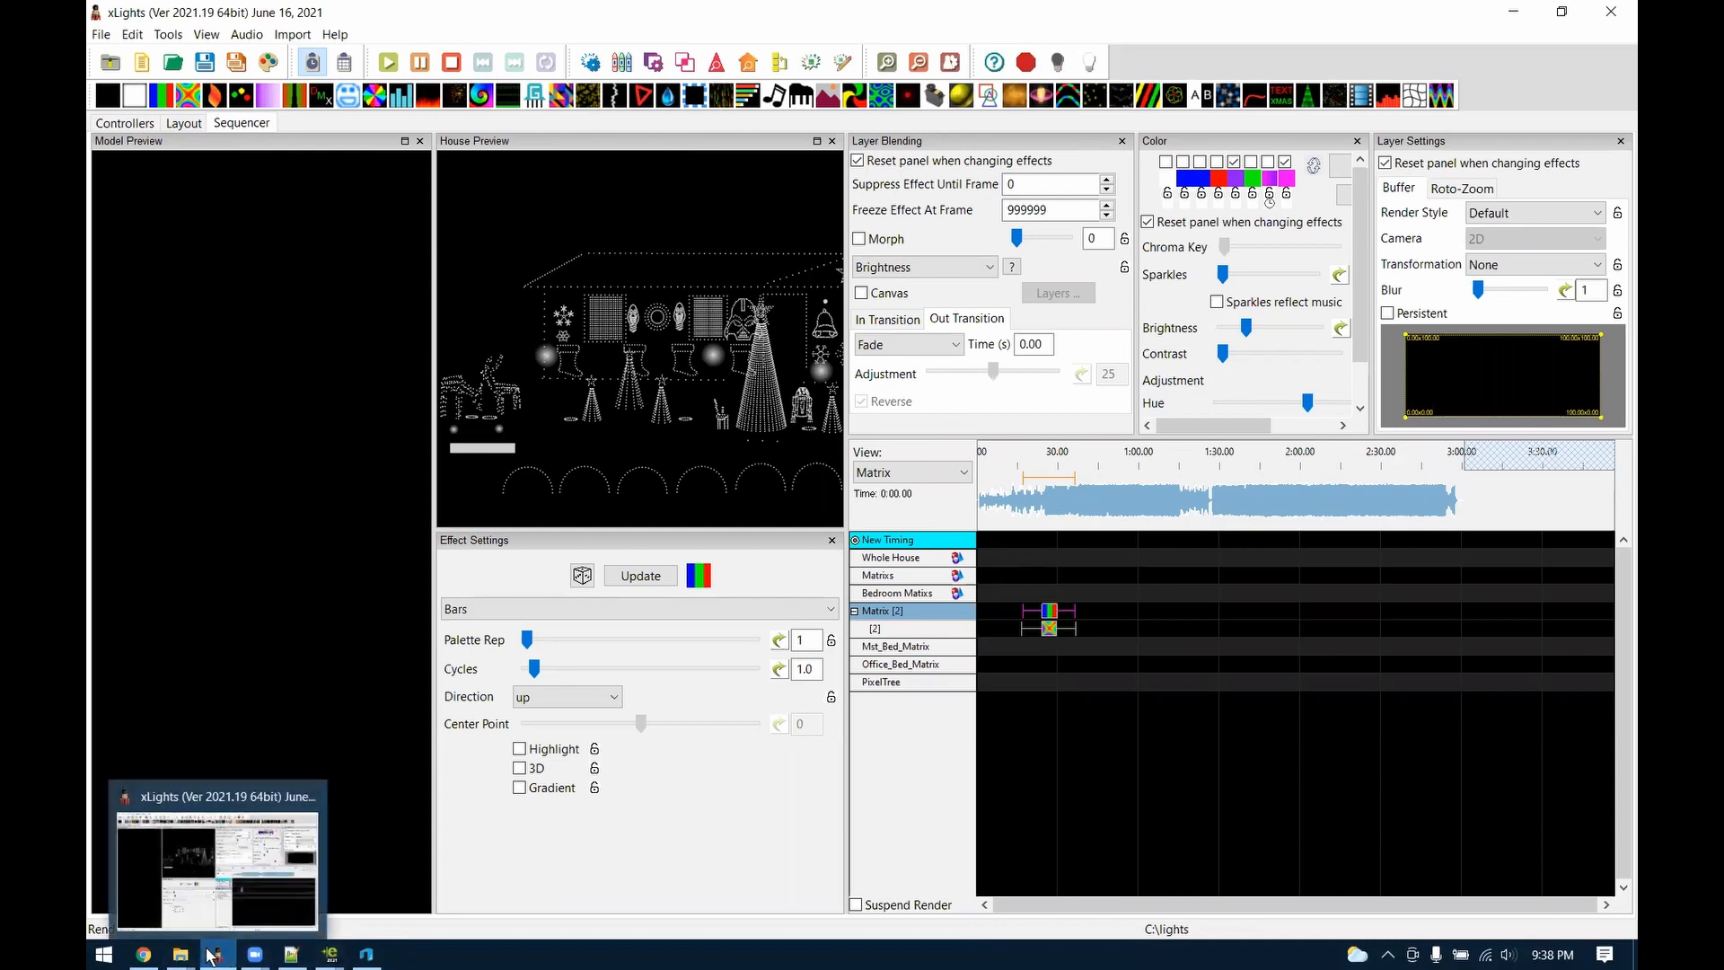
left_click(268, 65)
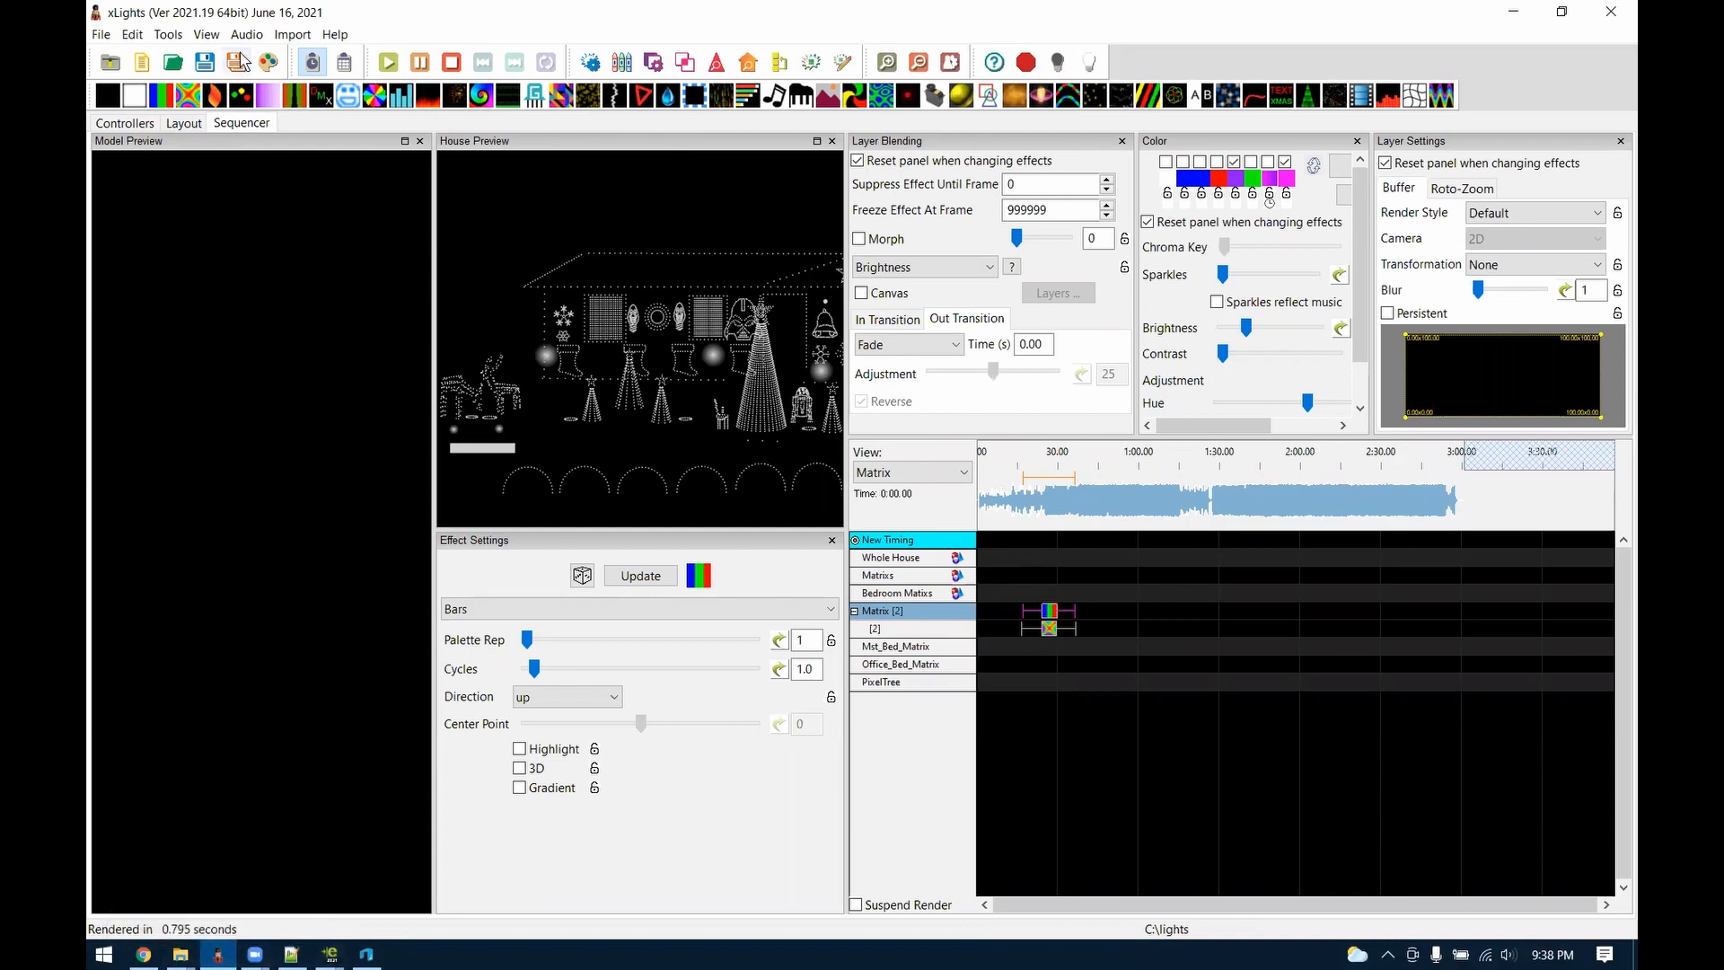
left_click(267, 65)
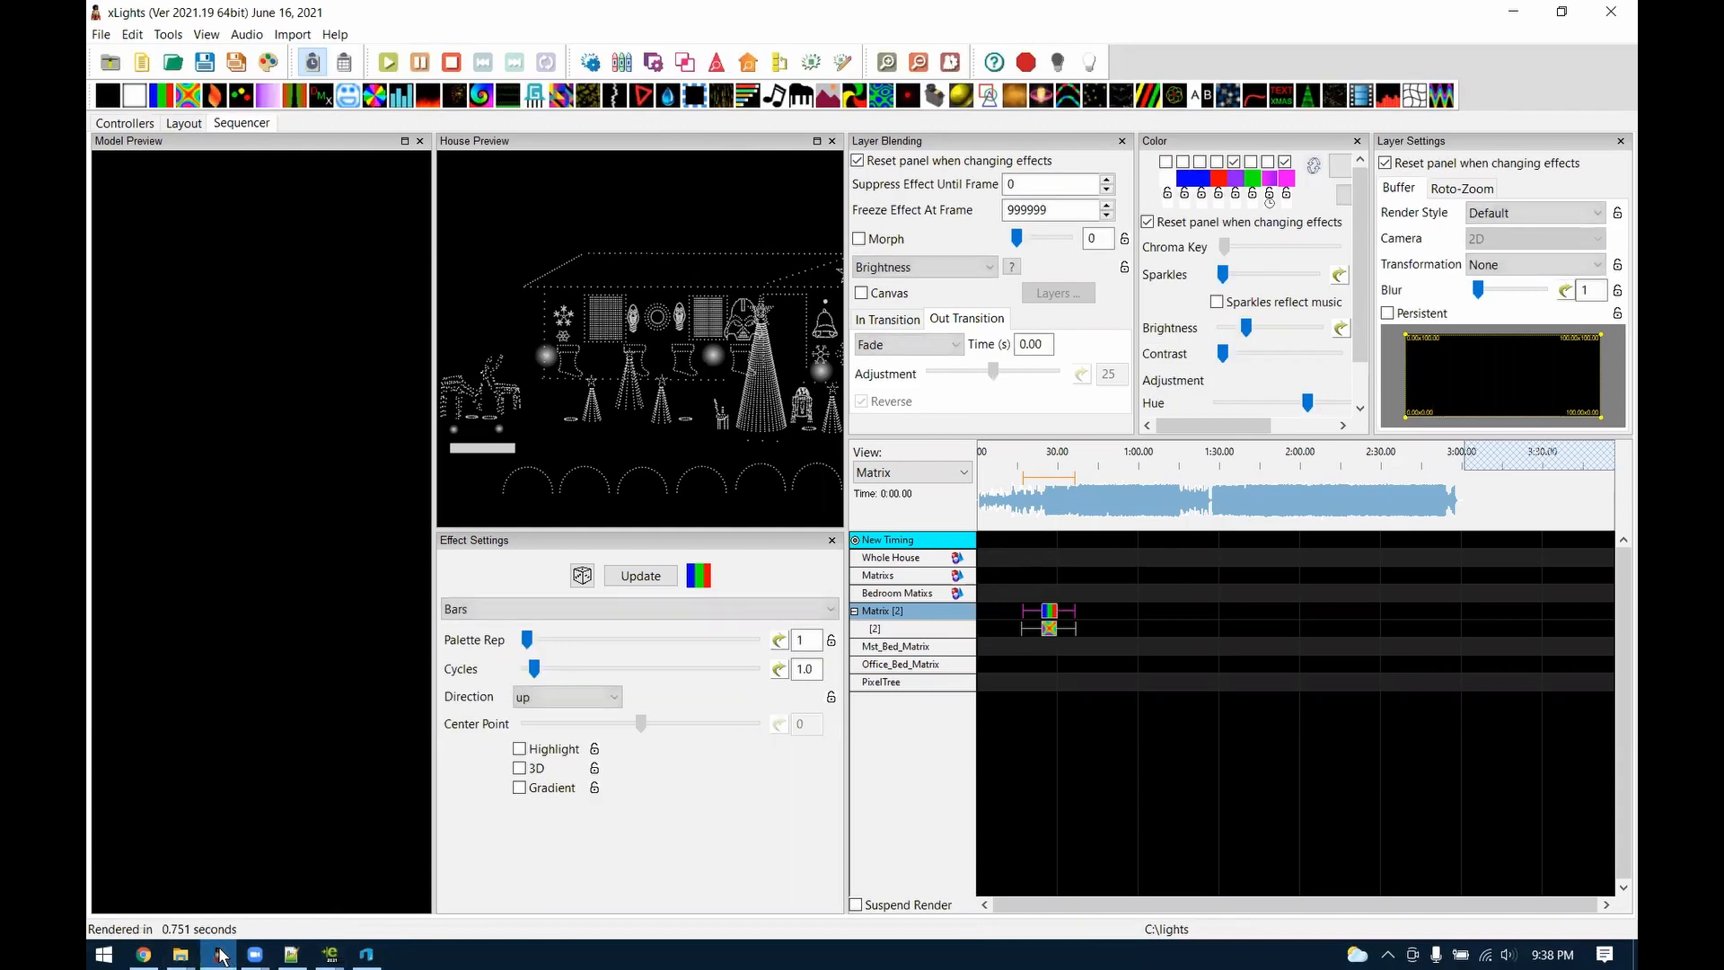
Switch to the release notes in Notepad++ and highlight the 2021.18 heading and its first keybinding notes
left_click(291, 954)
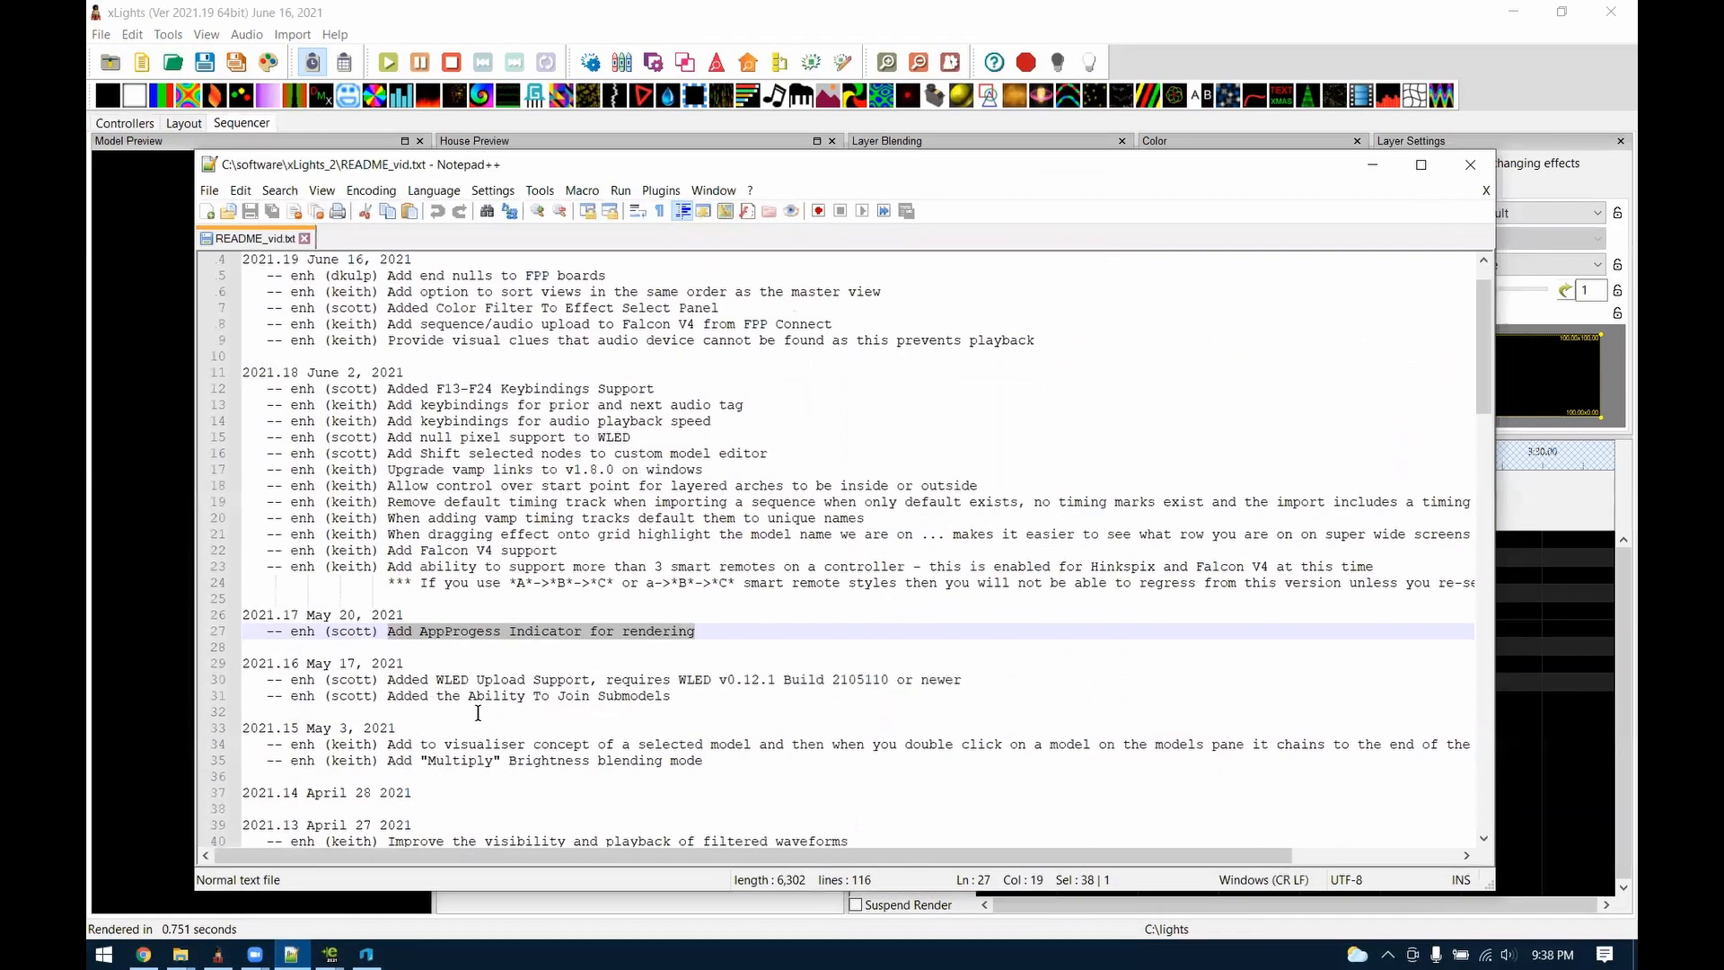
scroll(554, 727, "up", 1)
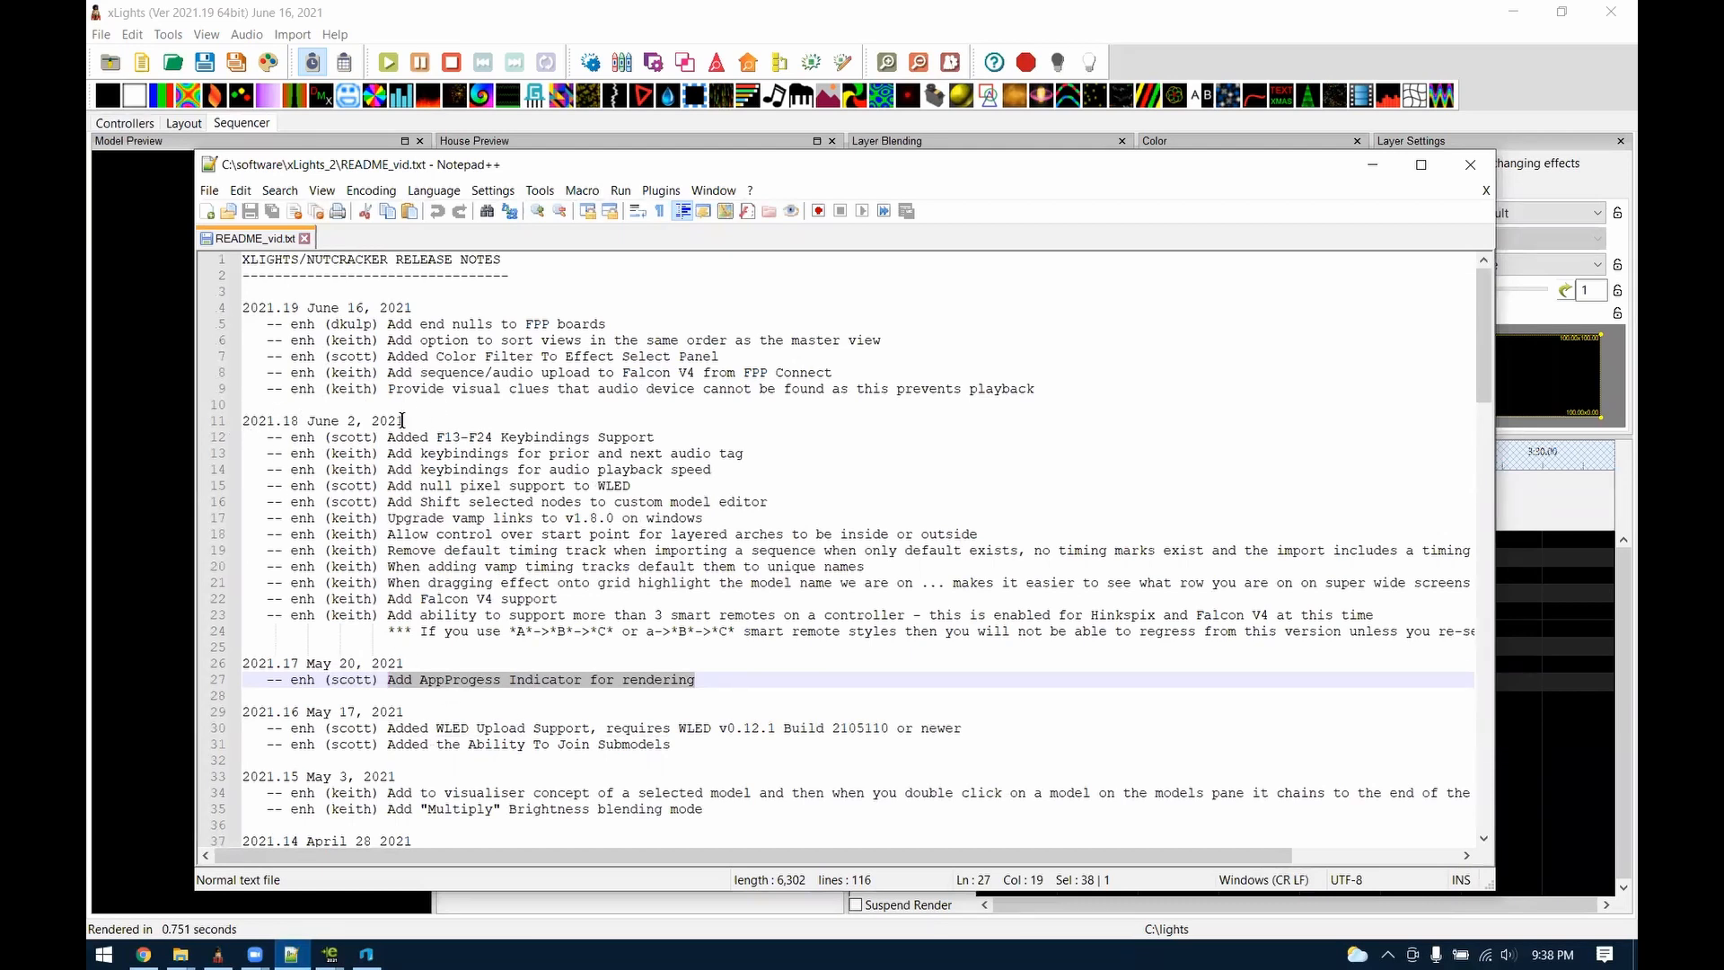
left_click_drag(407, 418, 213, 420)
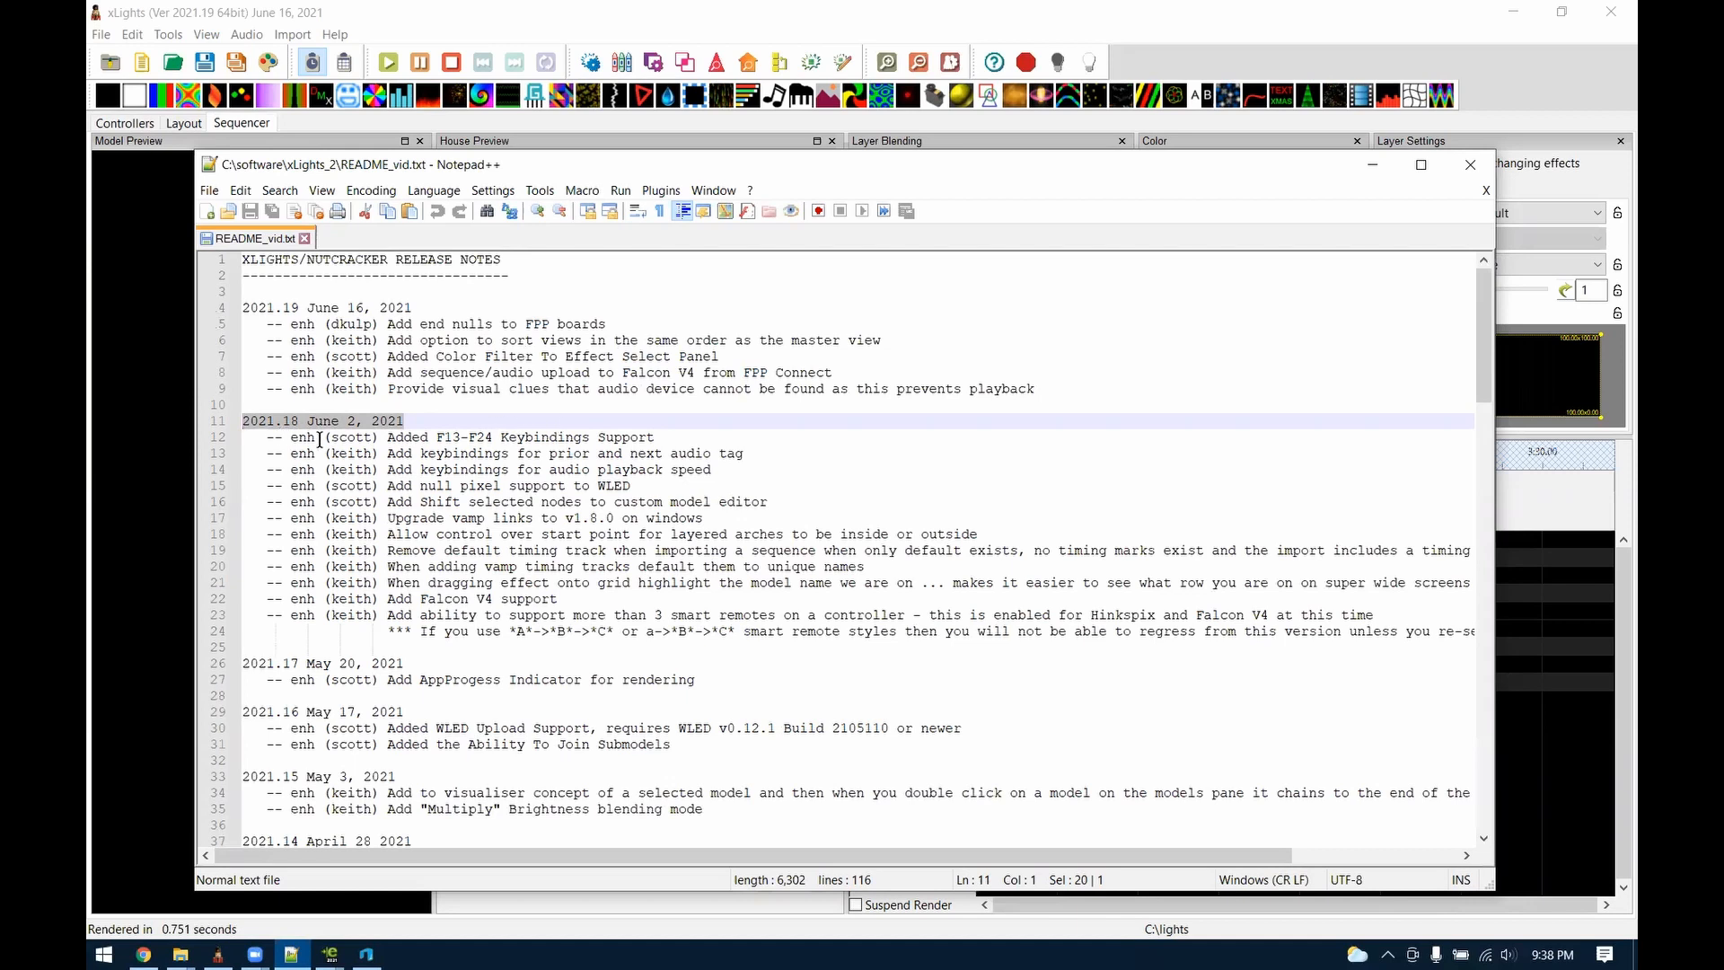
left_click_drag(321, 442, 752, 459)
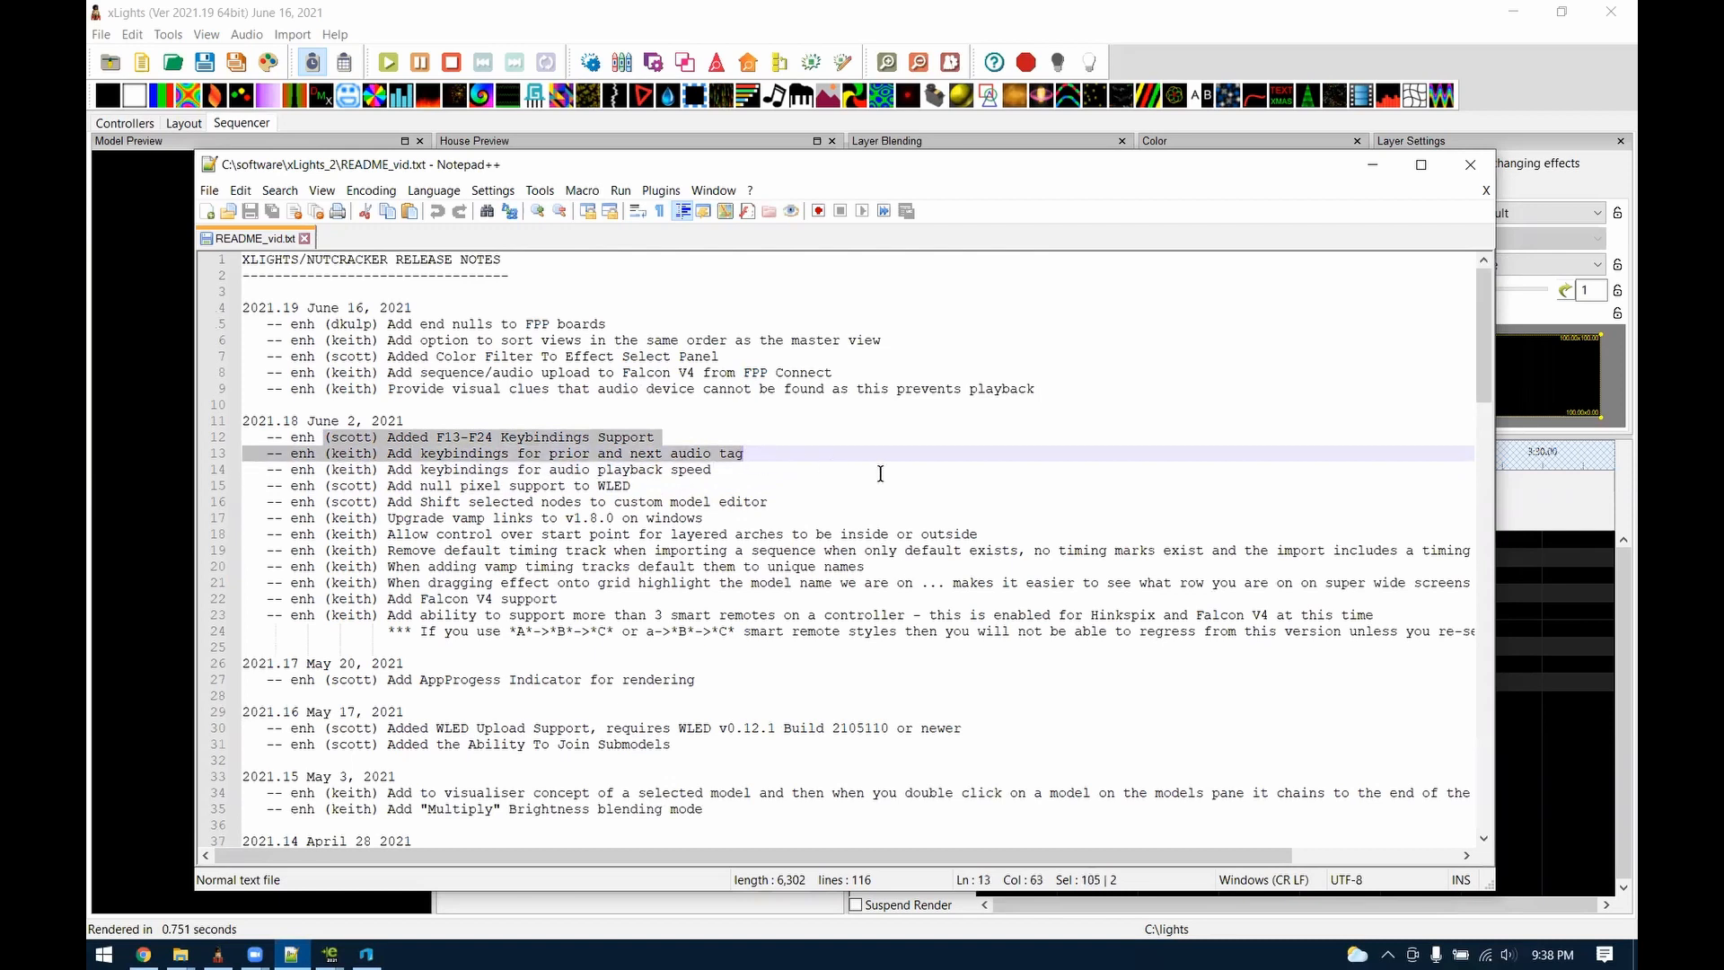
left_click(742, 470)
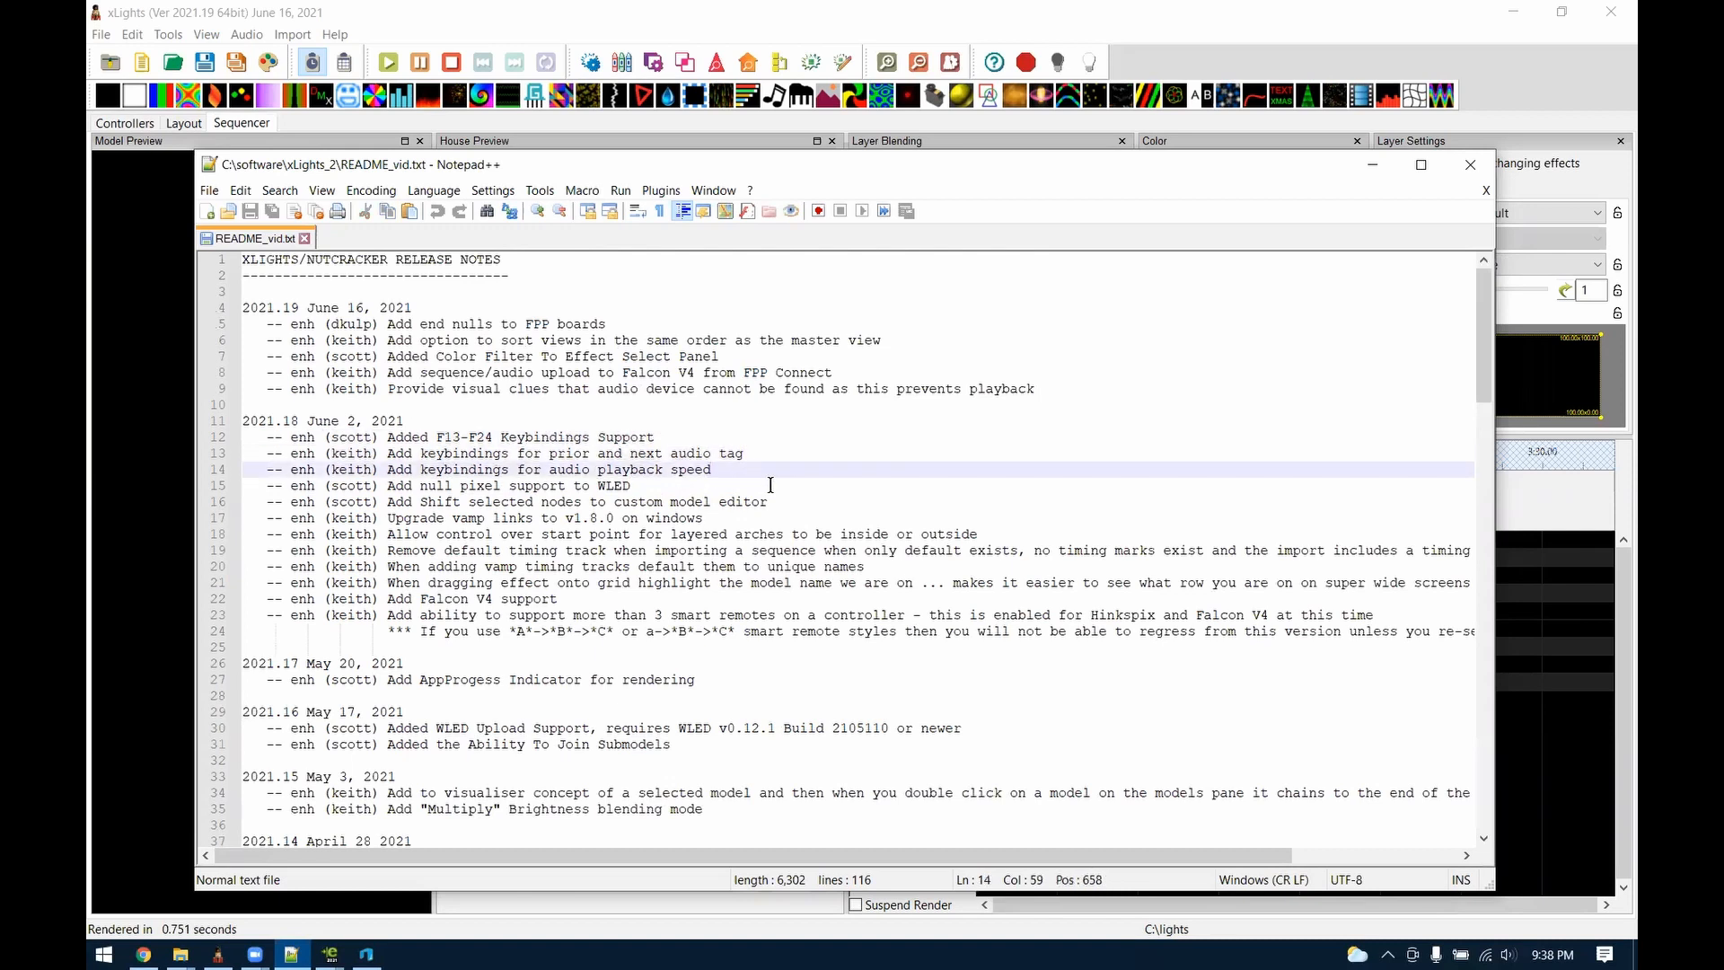
Highlight the 2021.18 notes on Falcon V4 support and more than 3 smart remotes on a controller
left_click(387, 599)
left_click_drag(388, 600, 1383, 660)
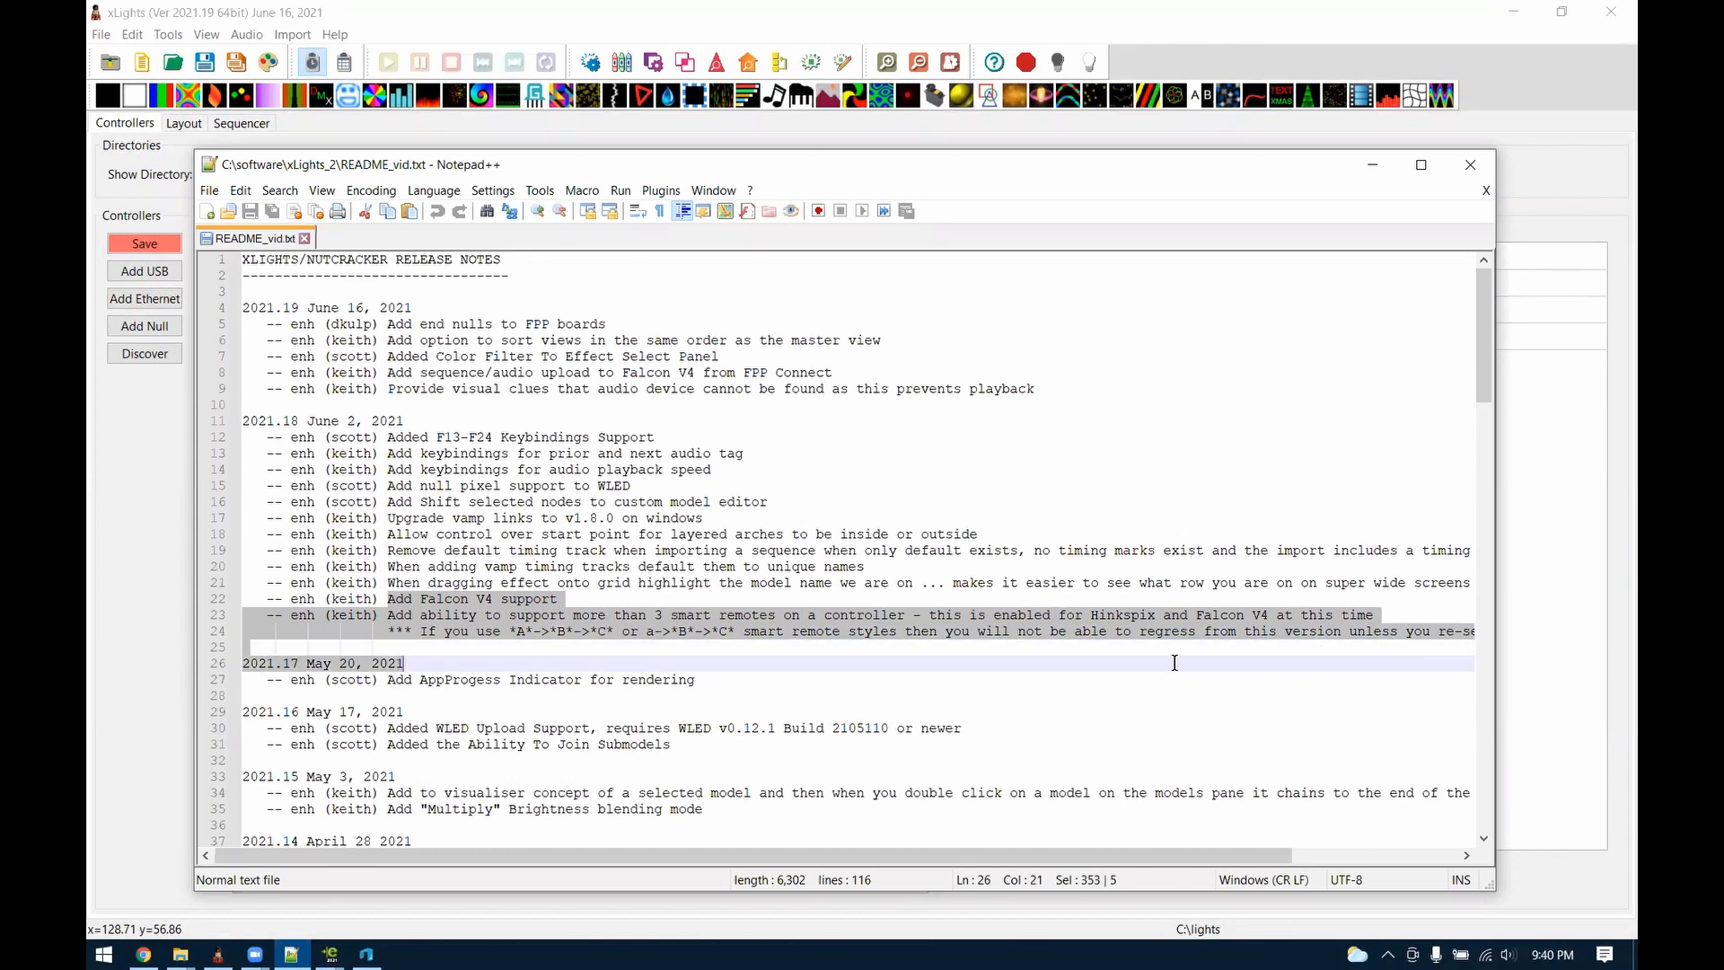
left_click(550, 646)
left_click_drag(387, 599, 759, 640)
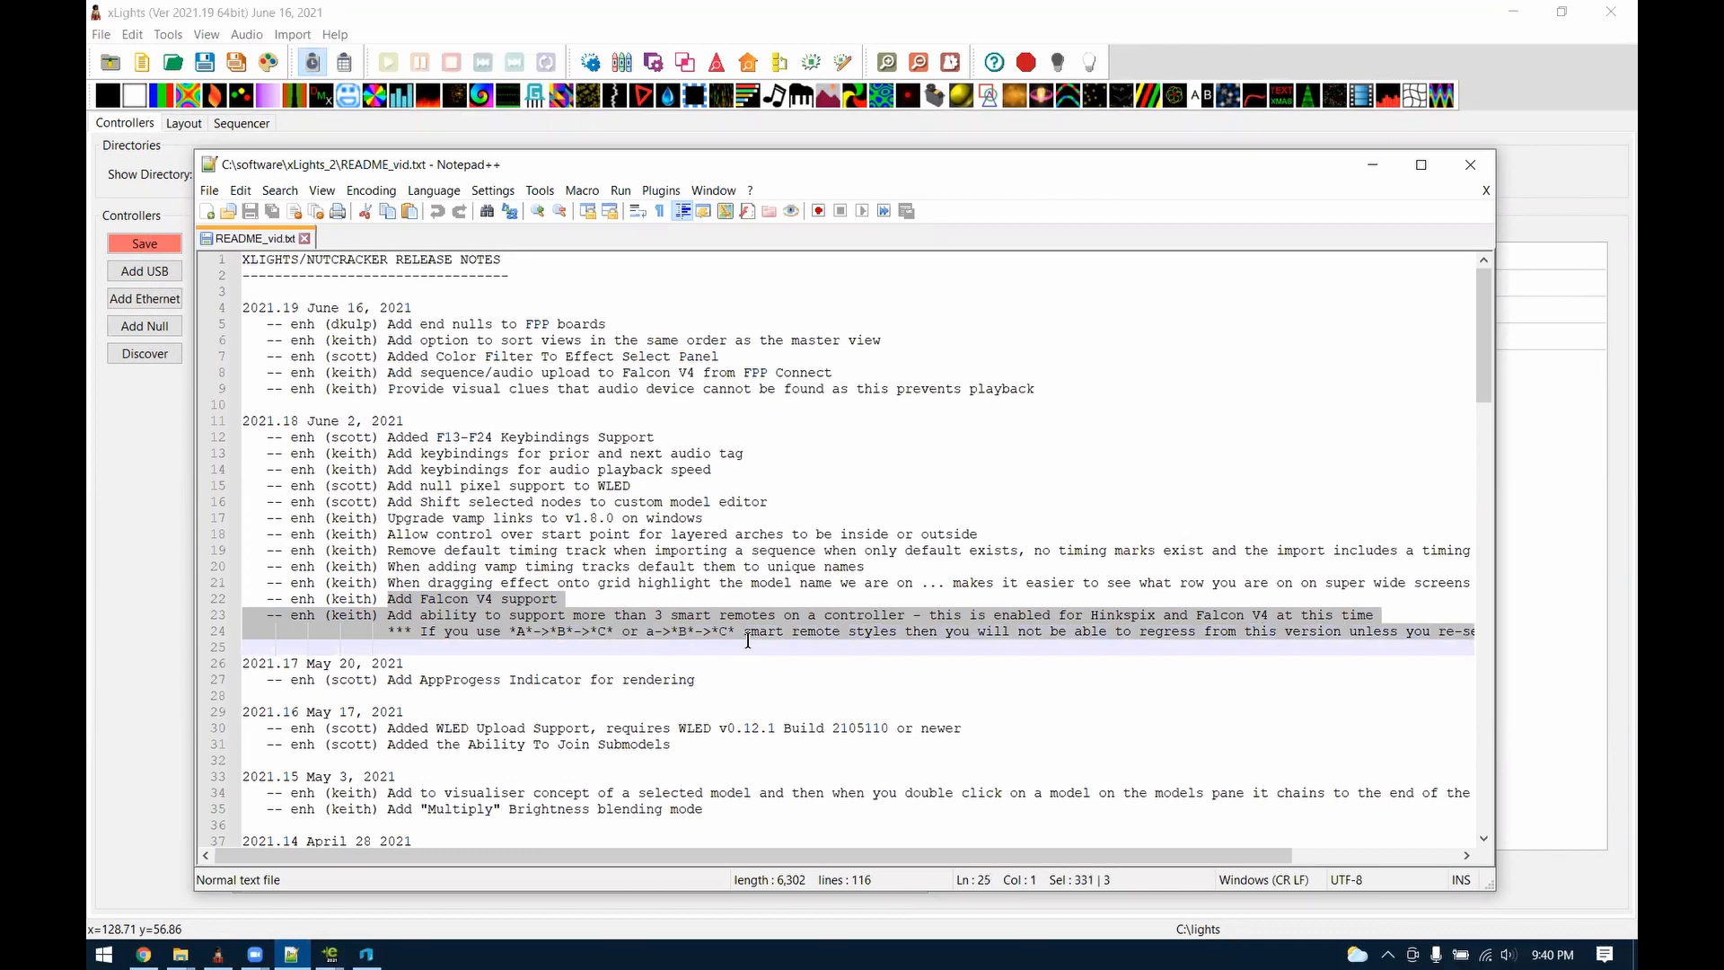
left_click(573, 585)
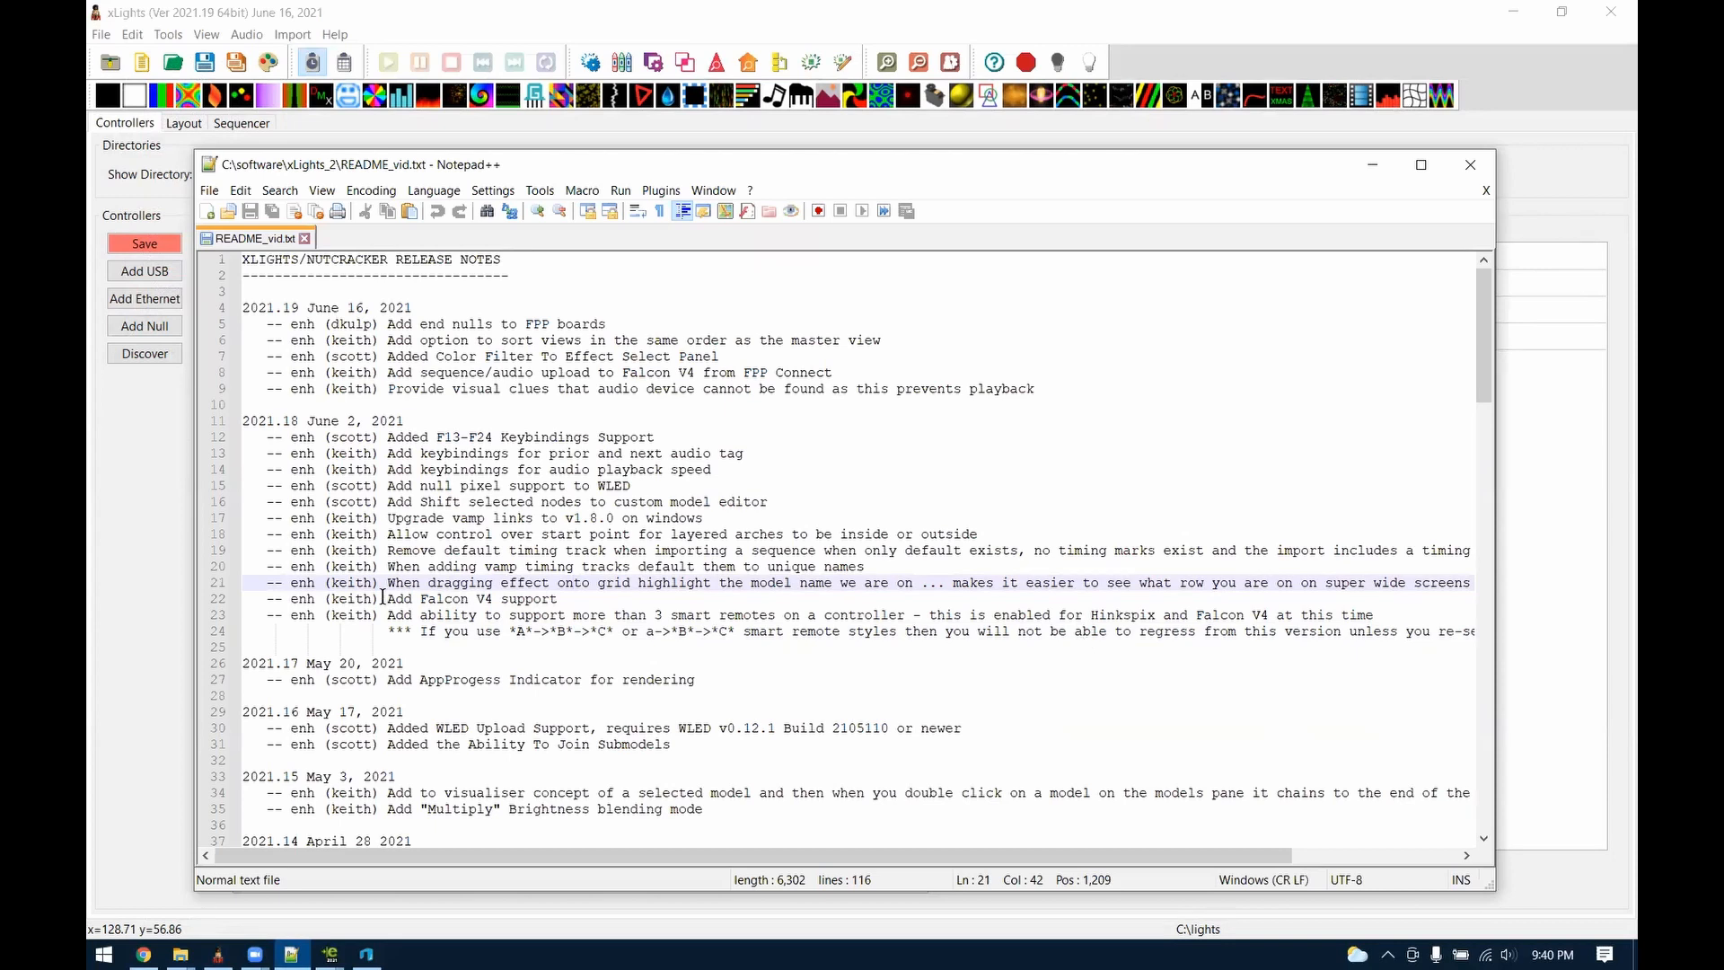
left_click_drag(386, 597, 550, 633)
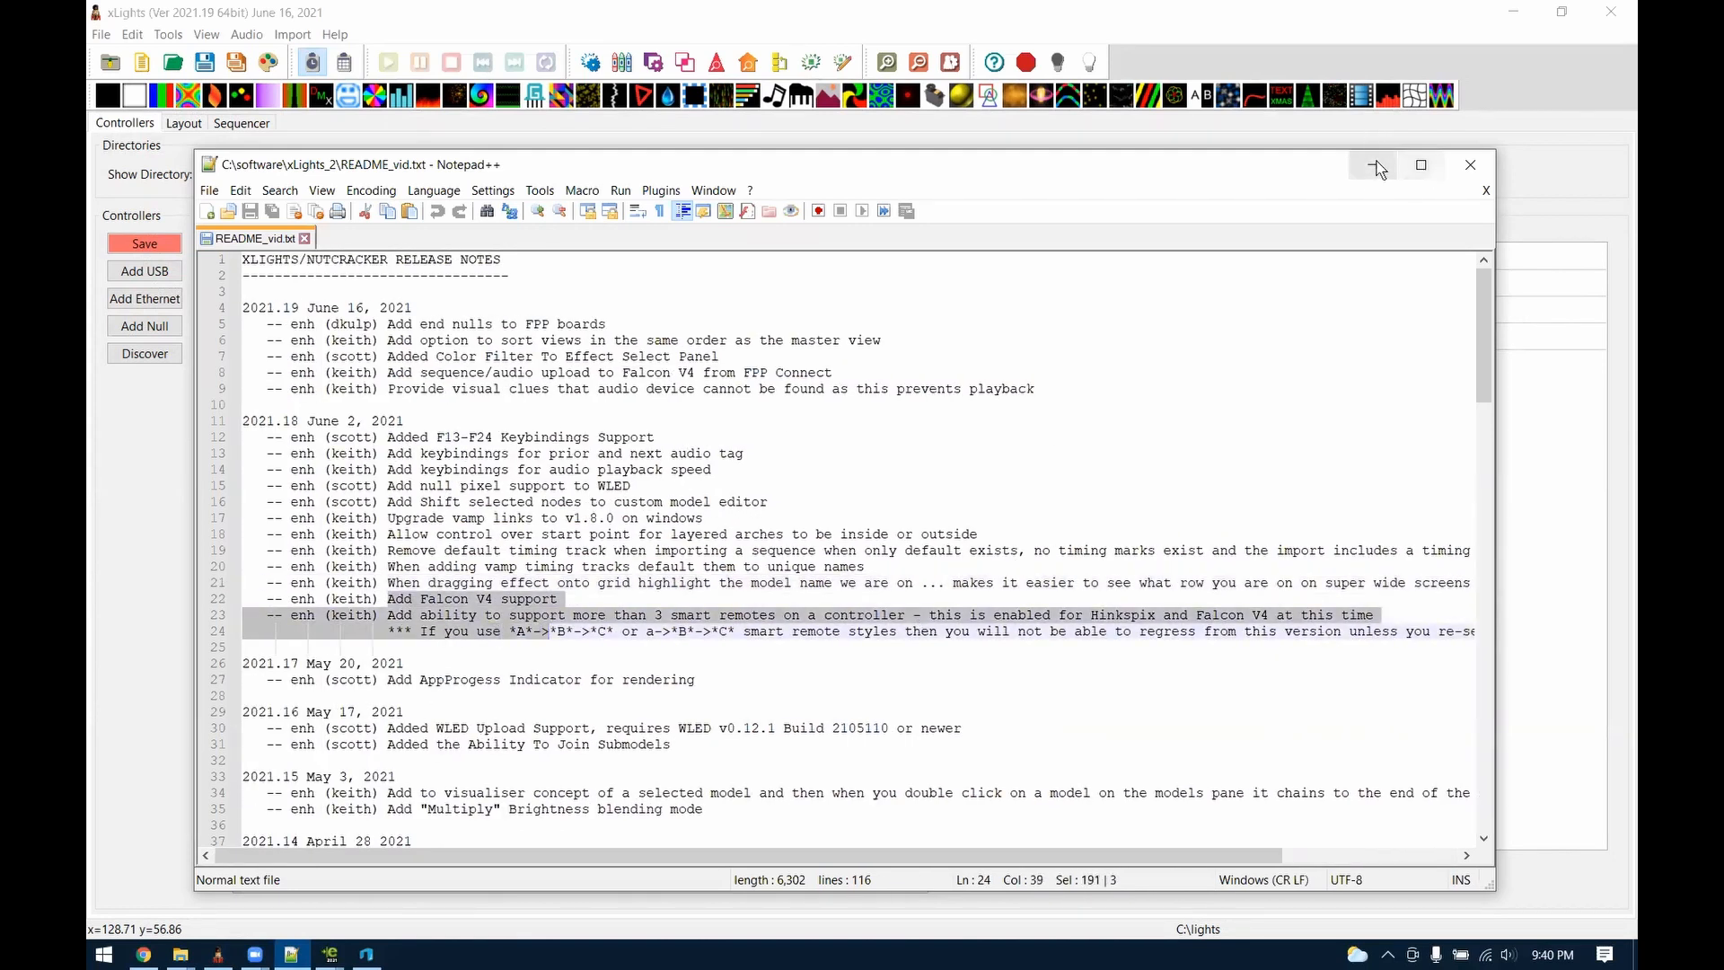
Return to the xLights controller setup and add an Ethernet controller with vendor Falcon and model F16V4
left_click(1371, 165)
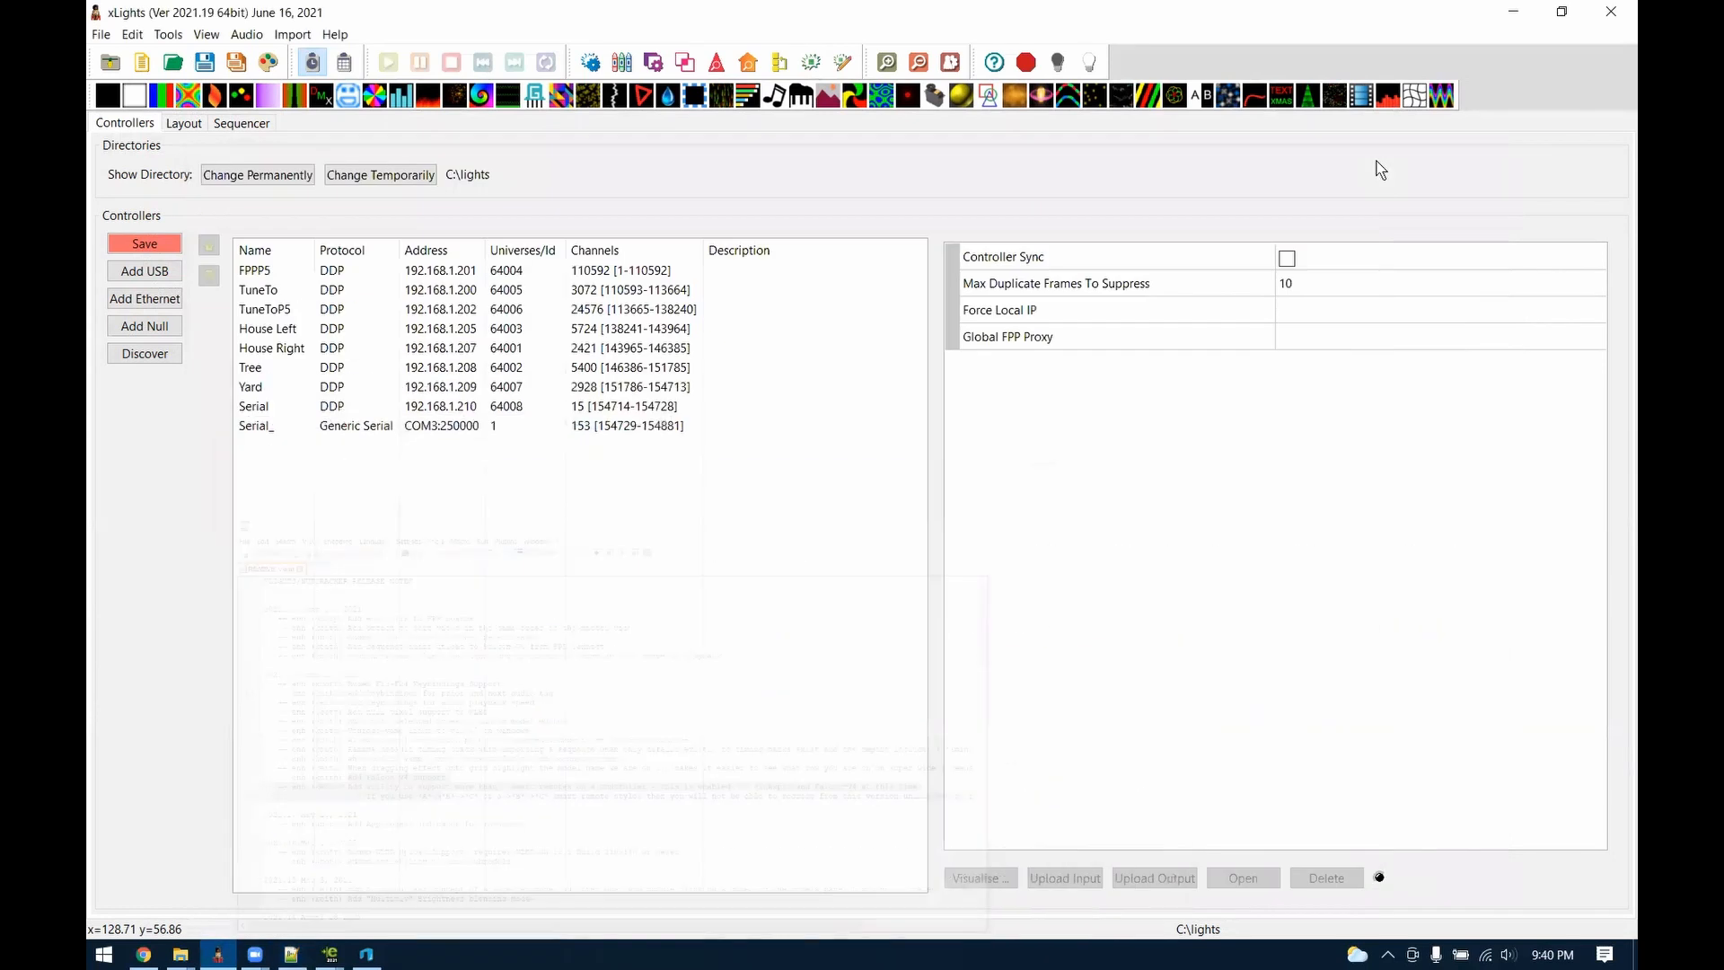
left_click(171, 300)
left_click(1327, 338)
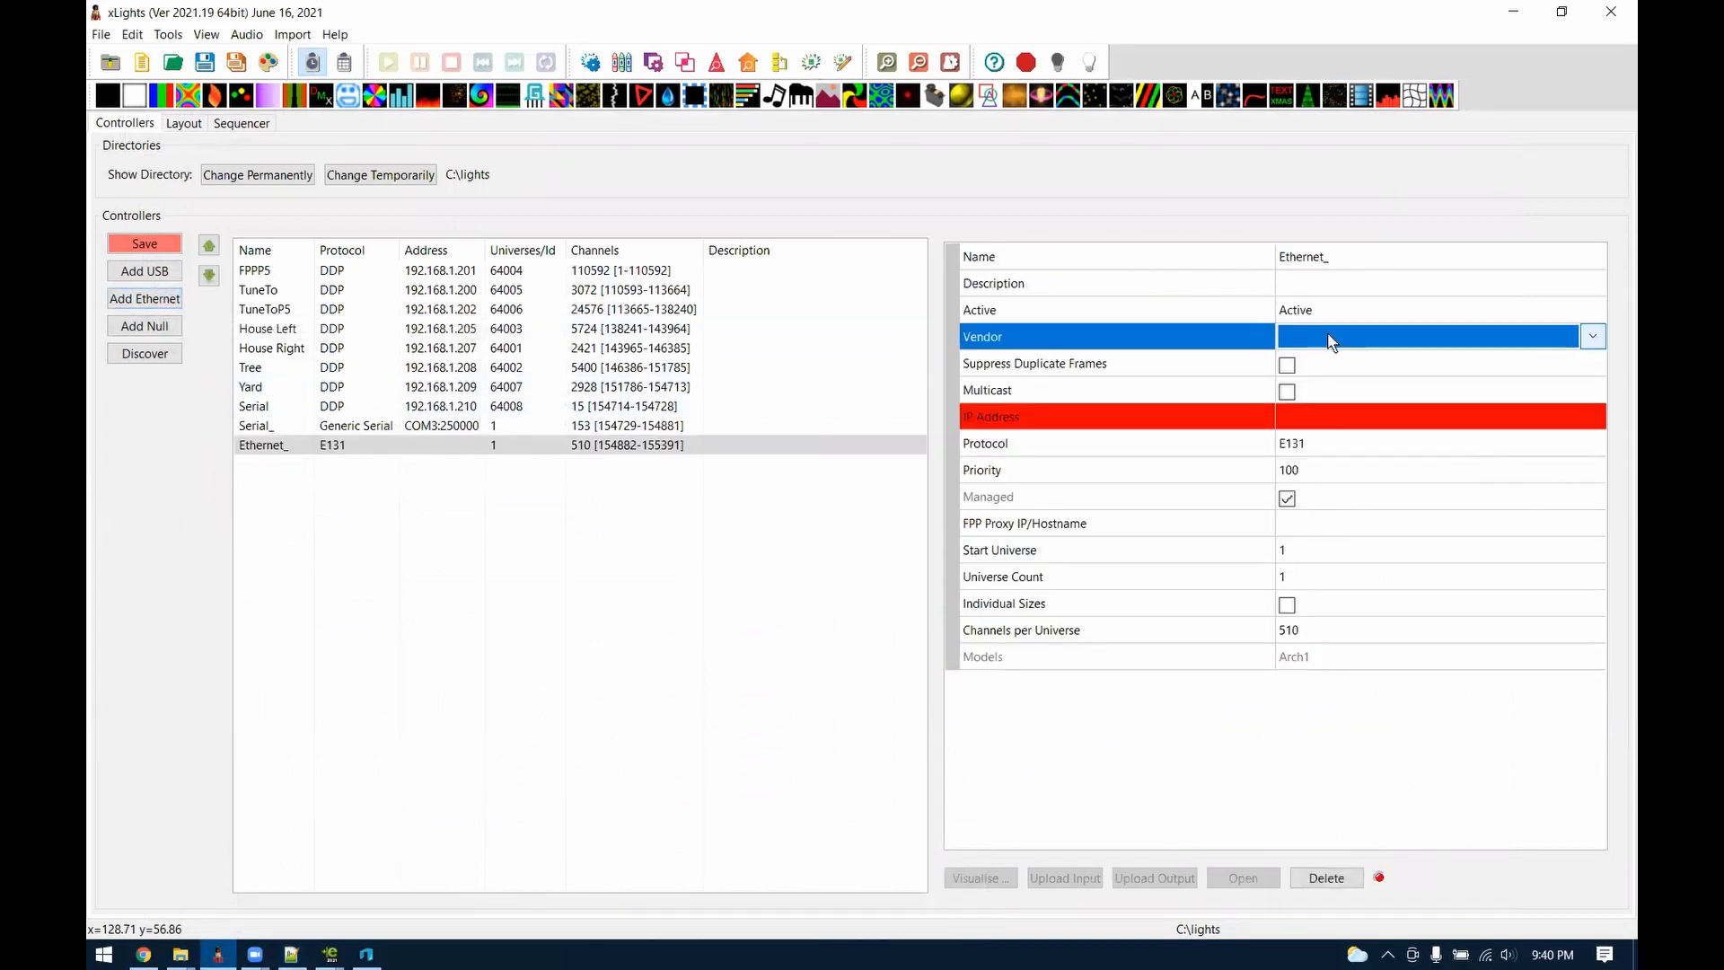
left_click(1327, 337)
left_click(1316, 462)
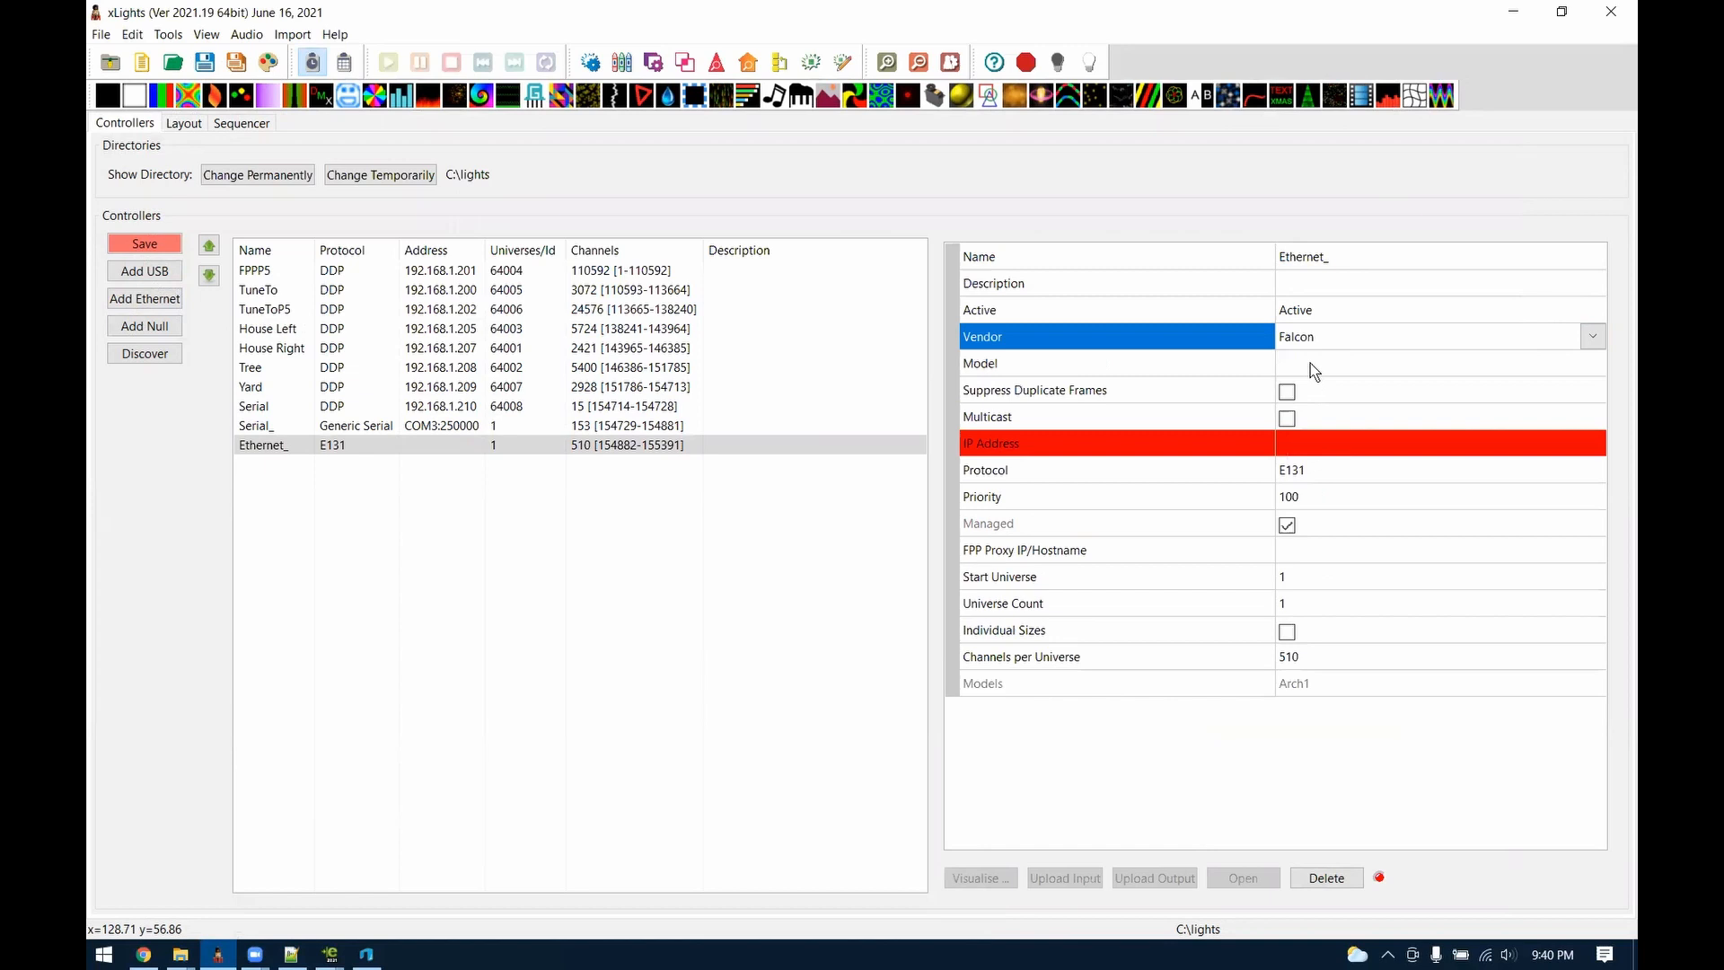
left_click(1312, 367)
left_click(1313, 366)
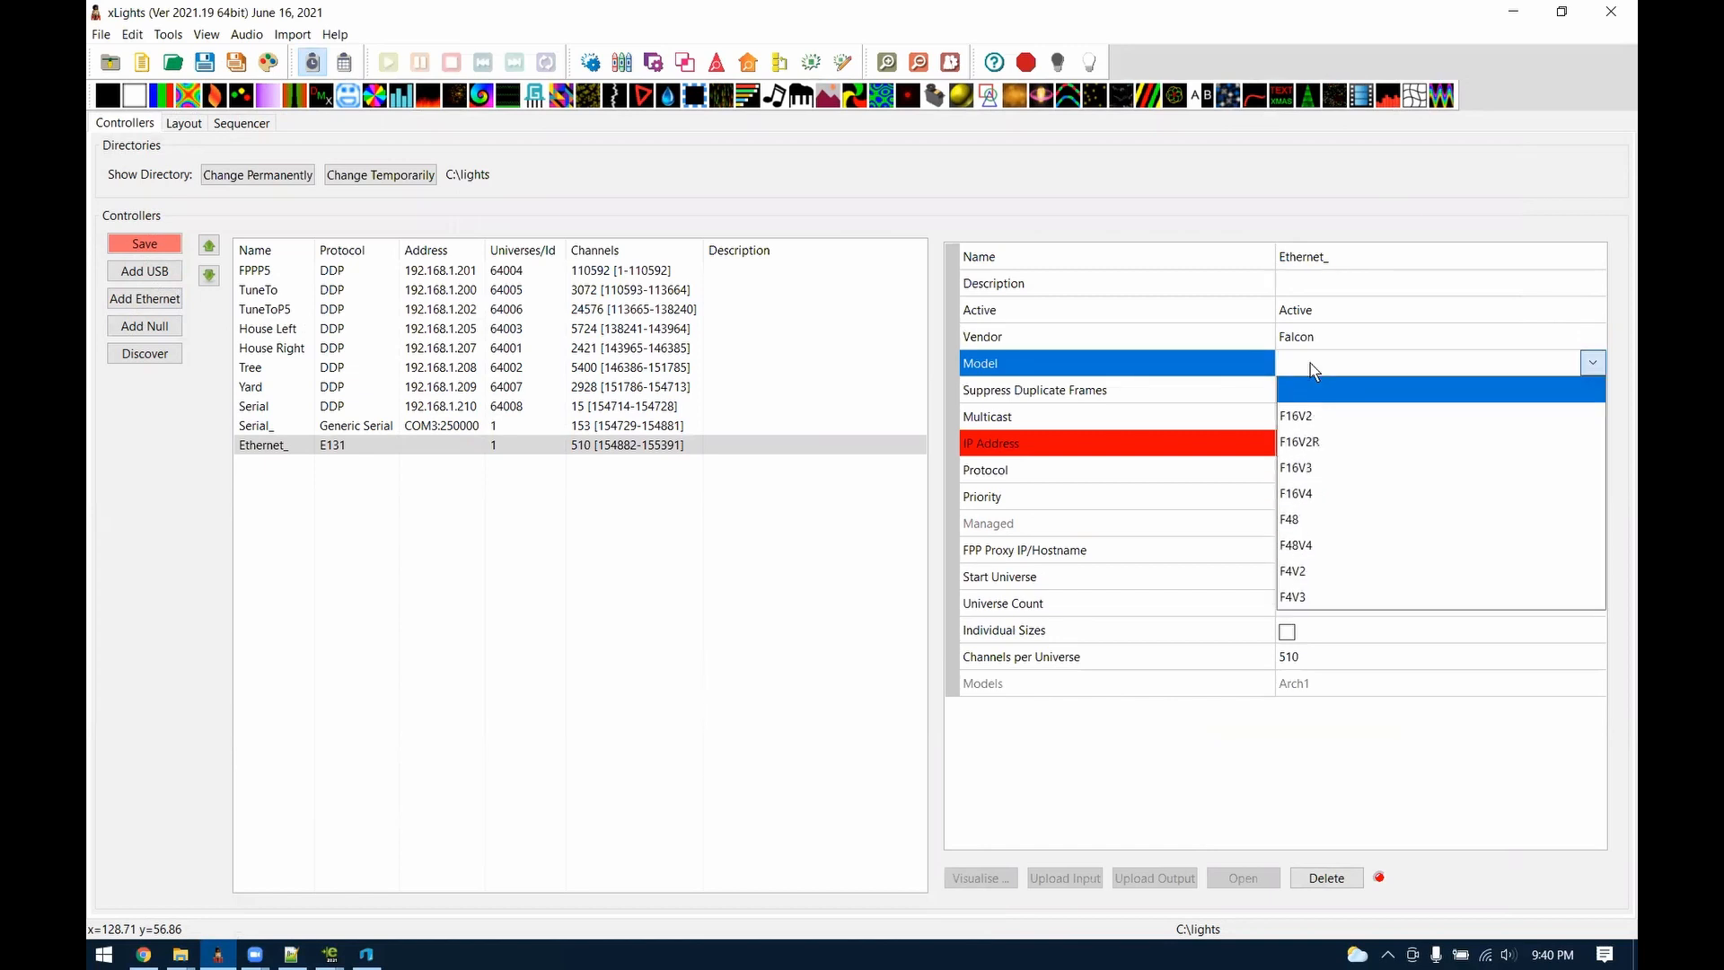
left_click(1354, 493)
Set the new controller's variant to 16 Local Ports + 4 Smart Receiver Chains and enable Auto Layout Models and Auto Size
left_click(1344, 420)
left_click(1347, 446)
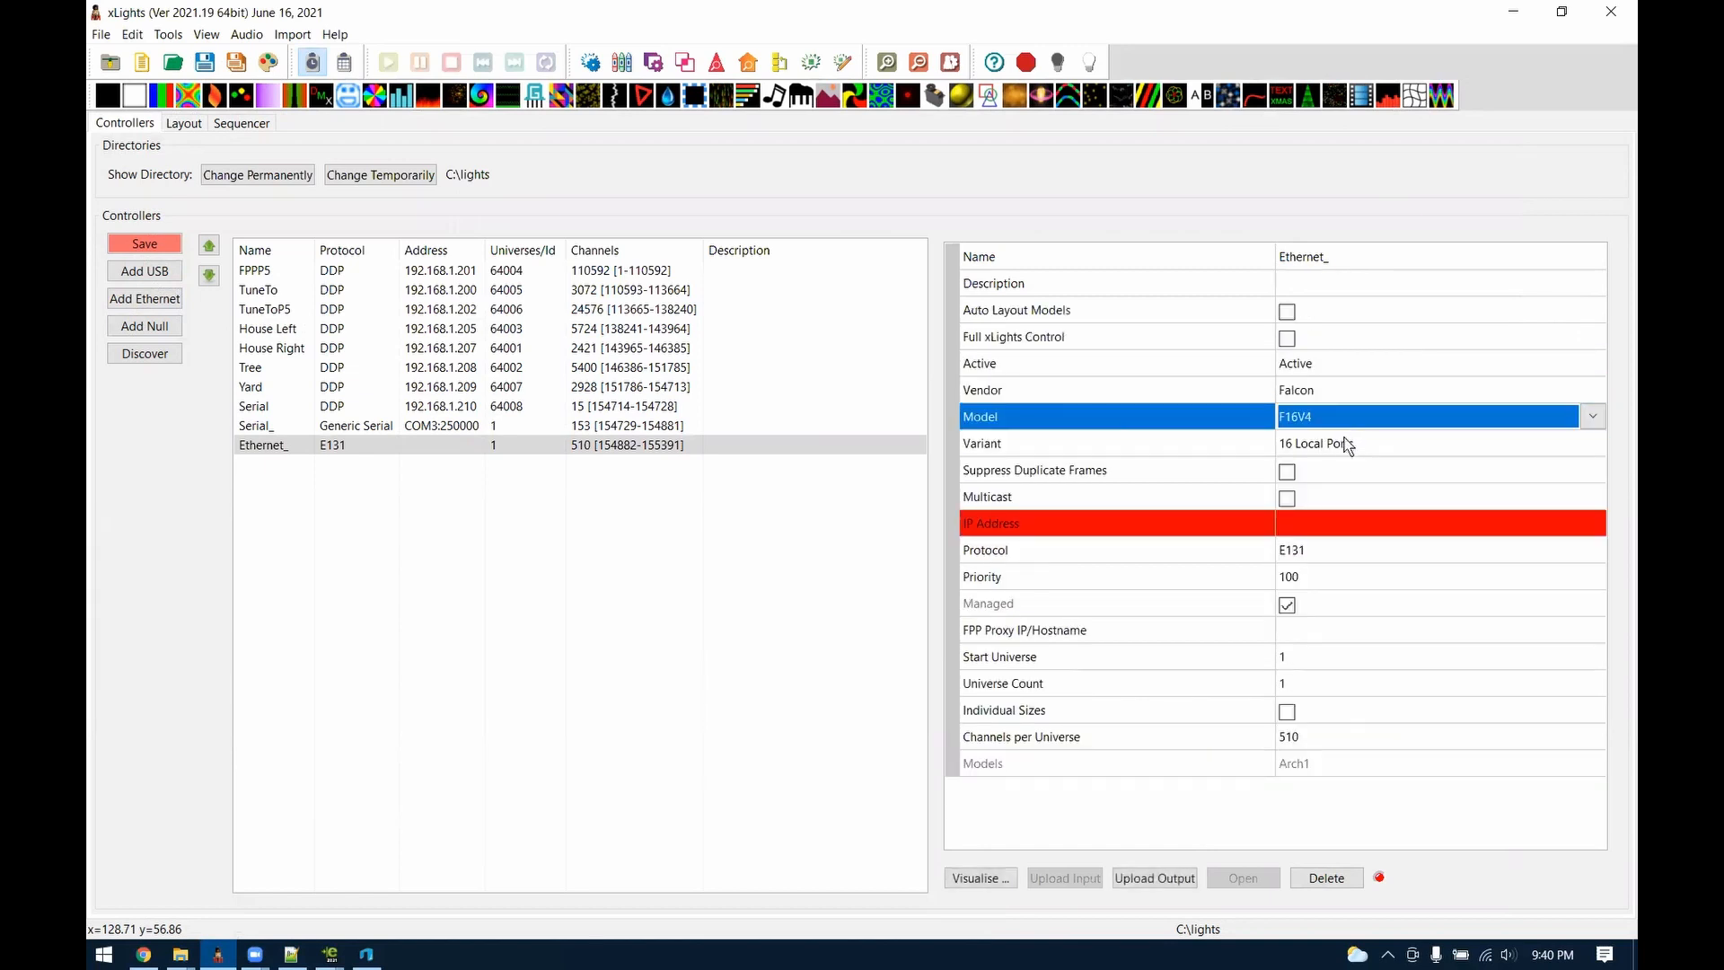
left_click(1339, 446)
left_click(1338, 446)
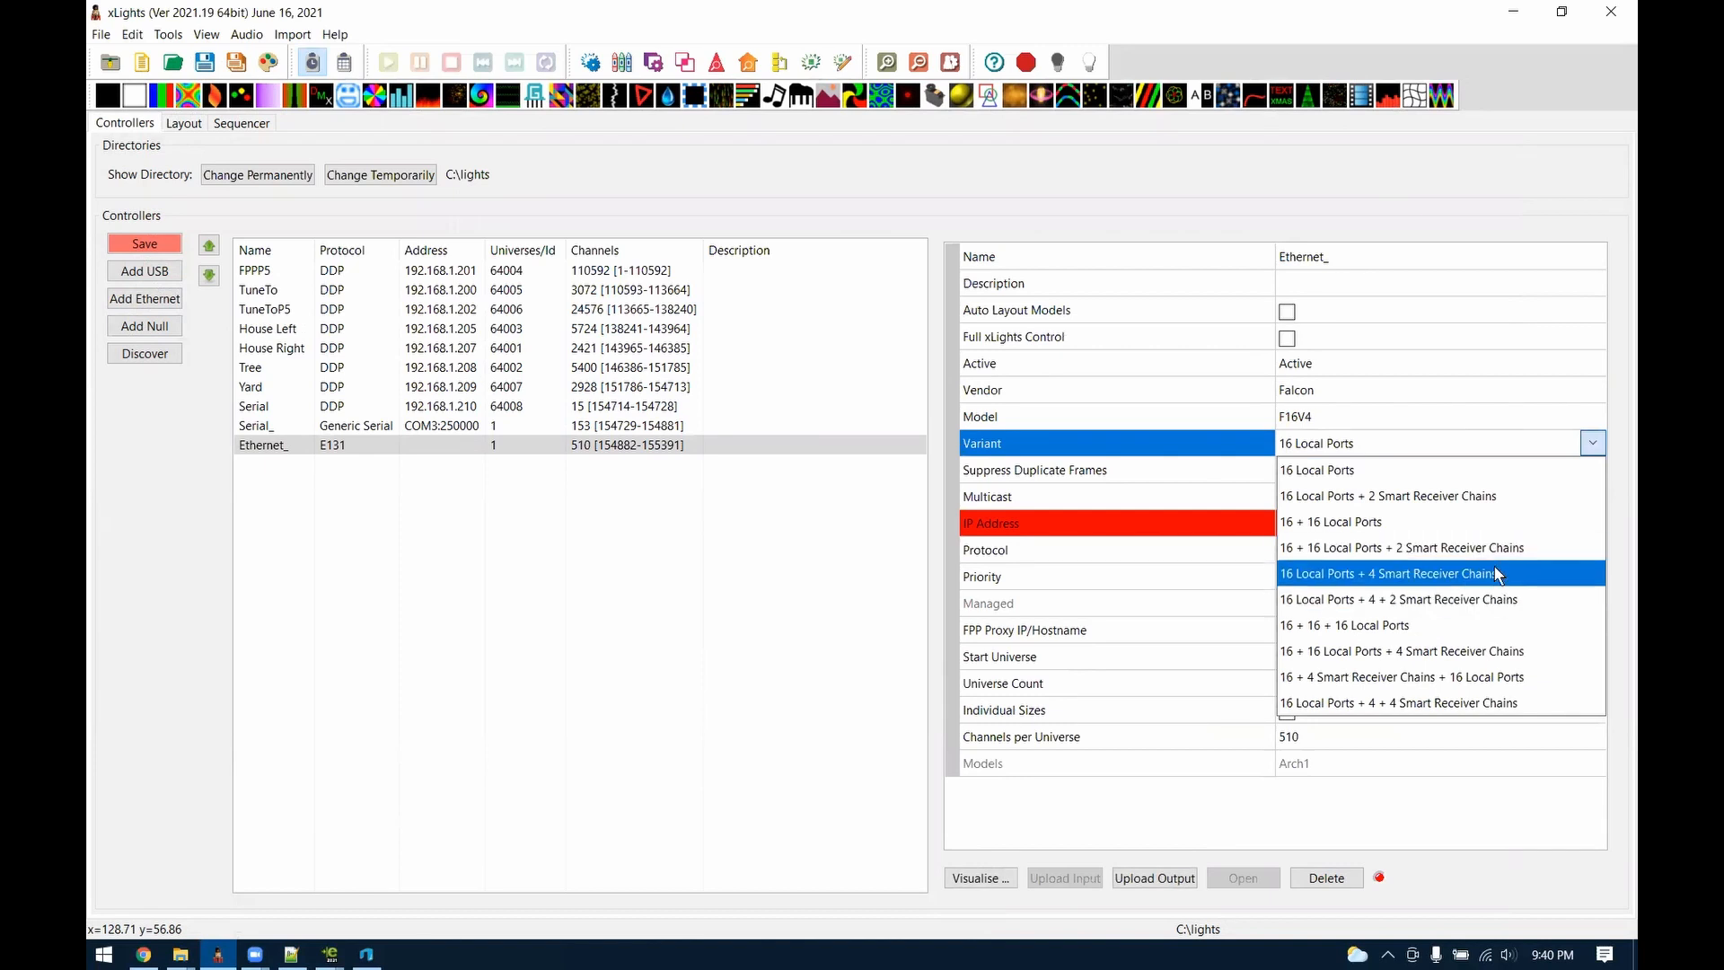
left_click(1447, 576)
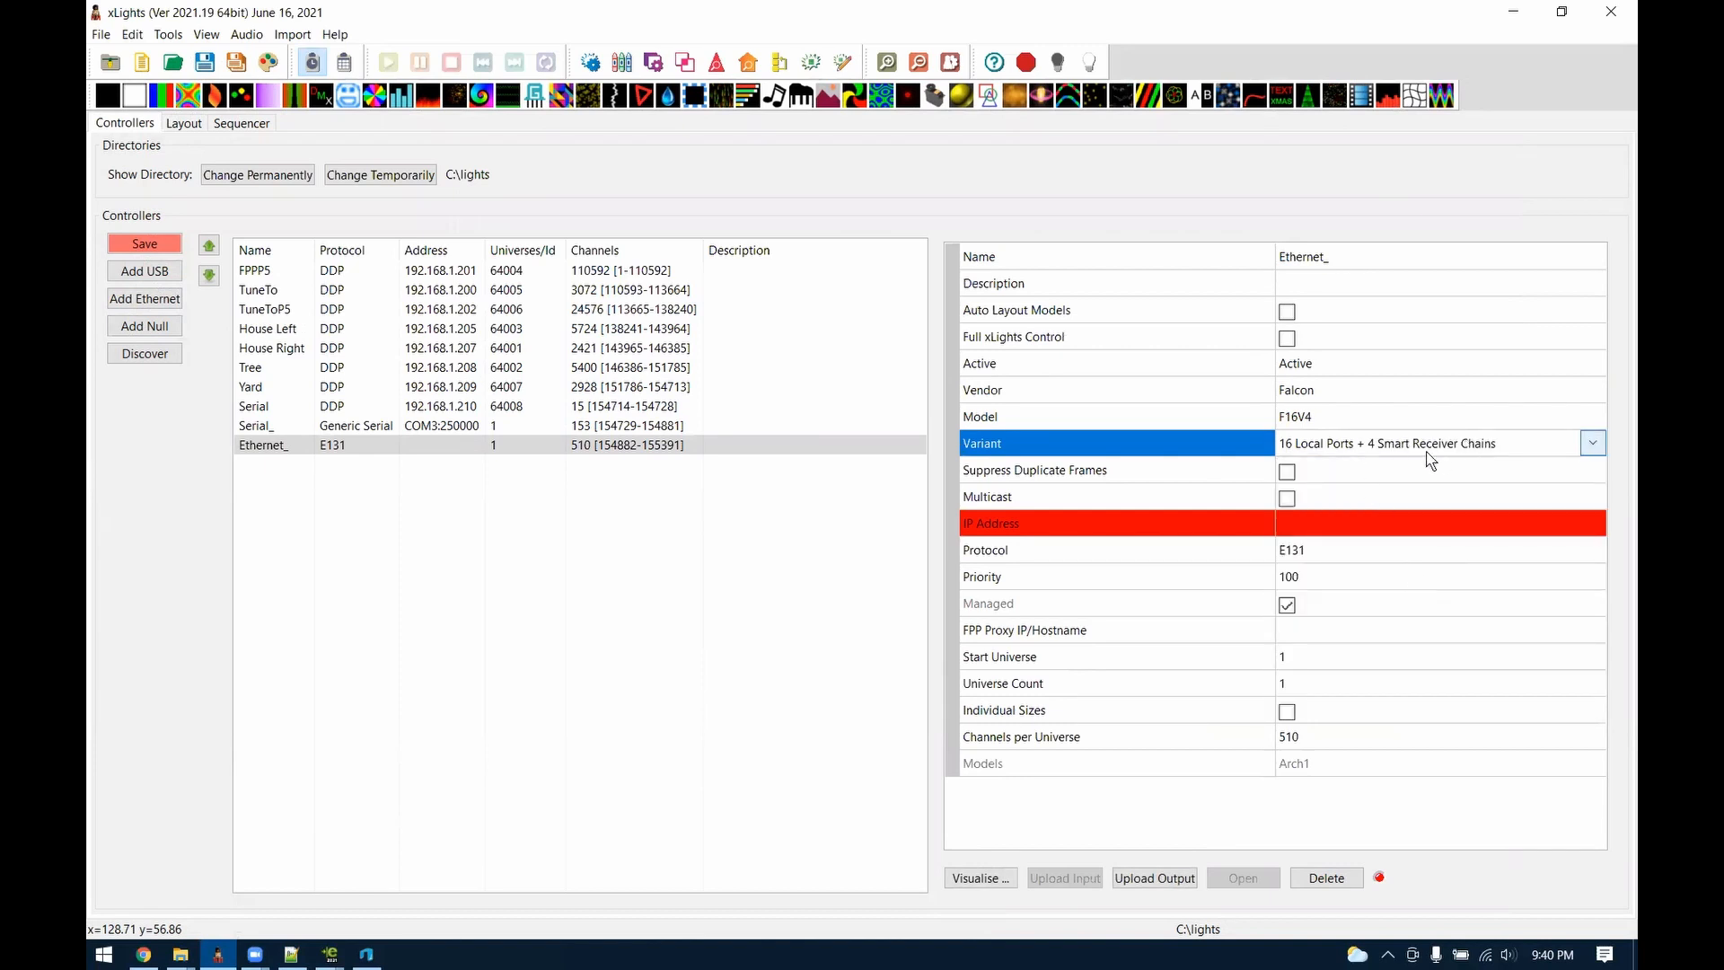
left_click(1286, 313)
left_click(1286, 338)
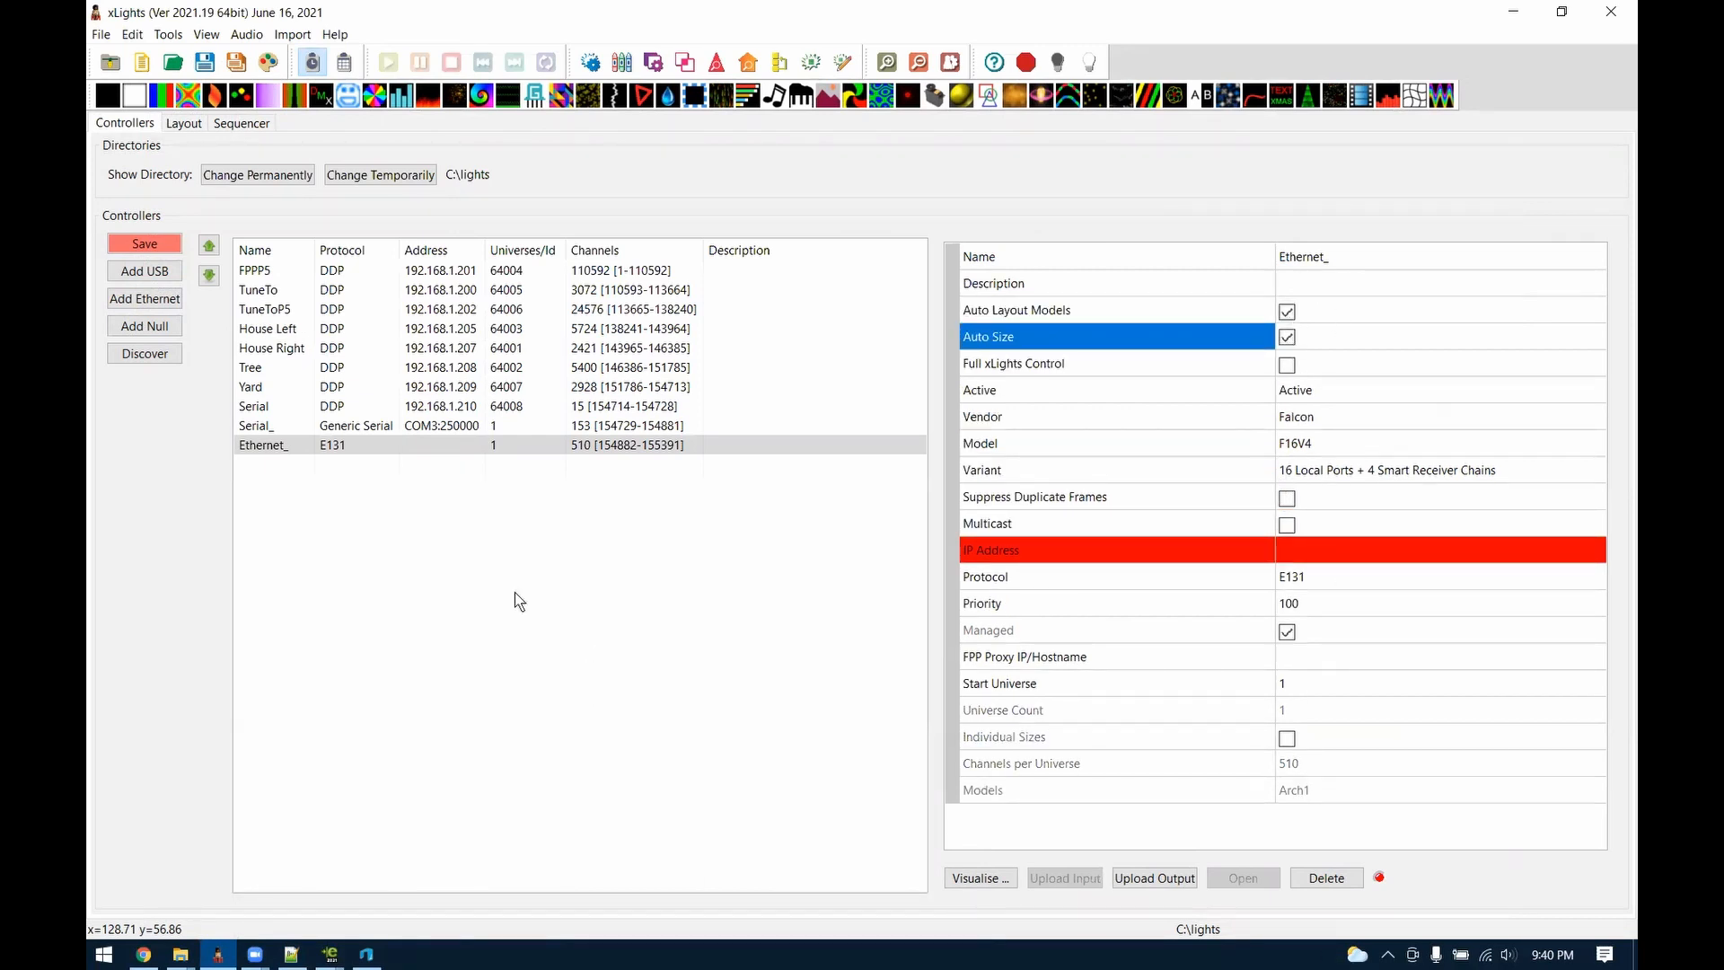
Open the controller's visualiser and move Arch1 to Pixel Port 17
left_click(979, 878)
scroll(467, 443, "down", 5)
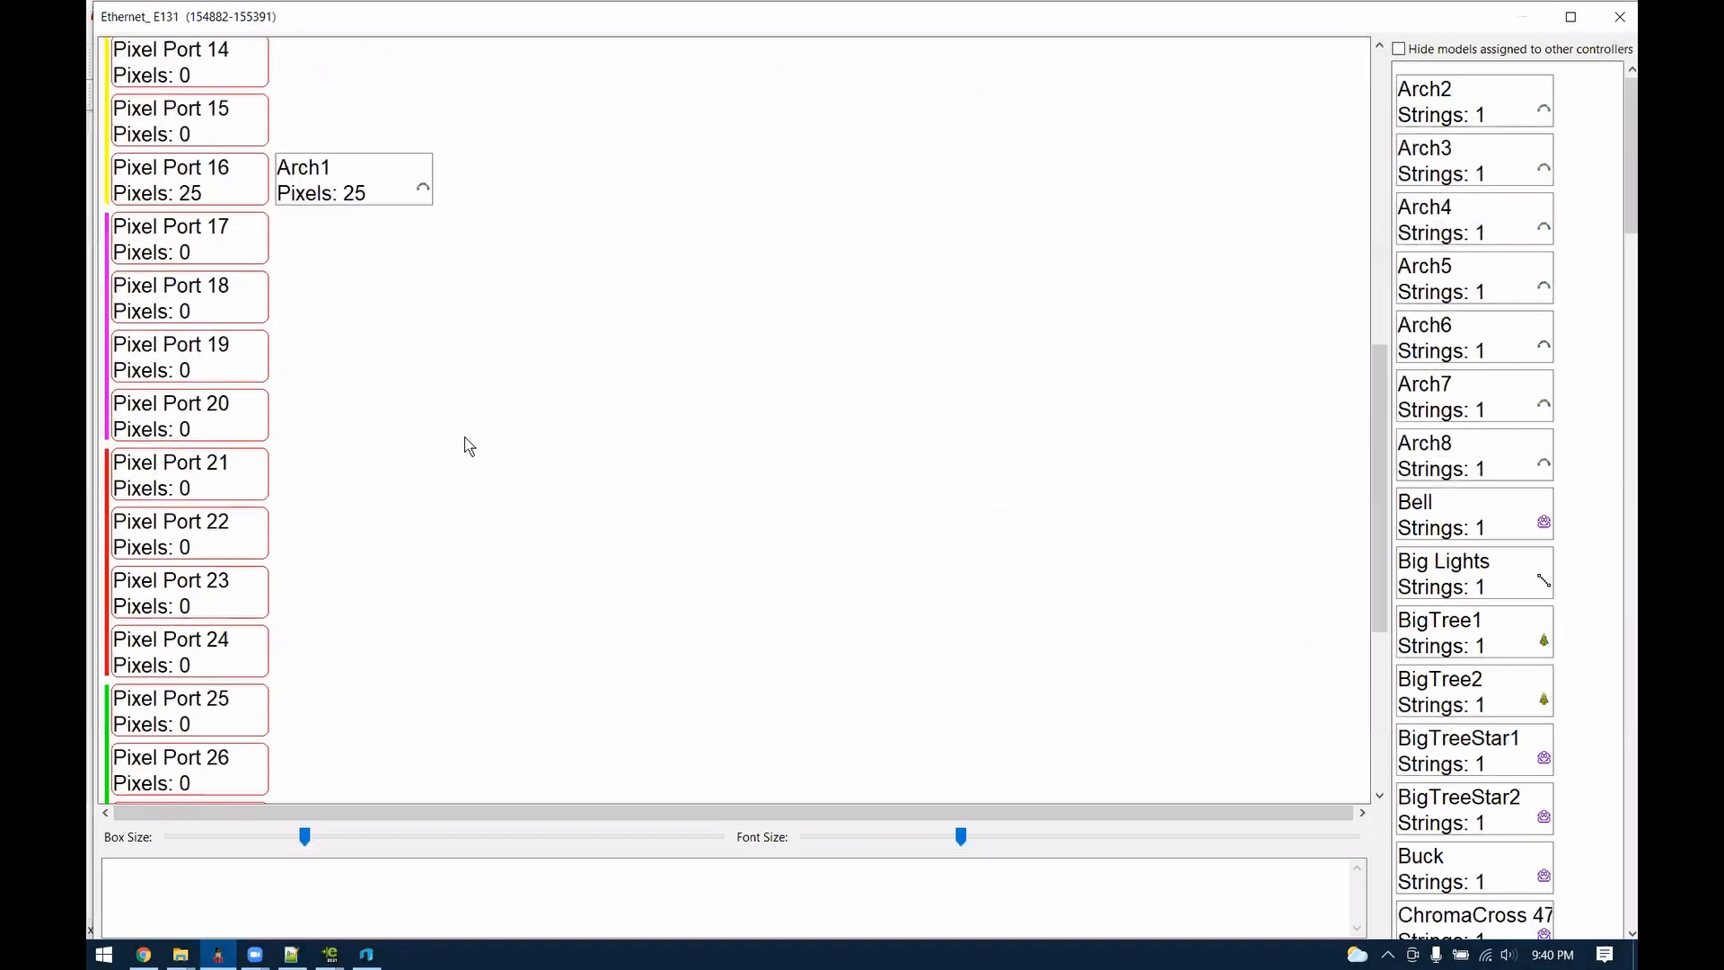
scroll(416, 497, "up", 1)
left_click_drag(388, 289, 263, 339)
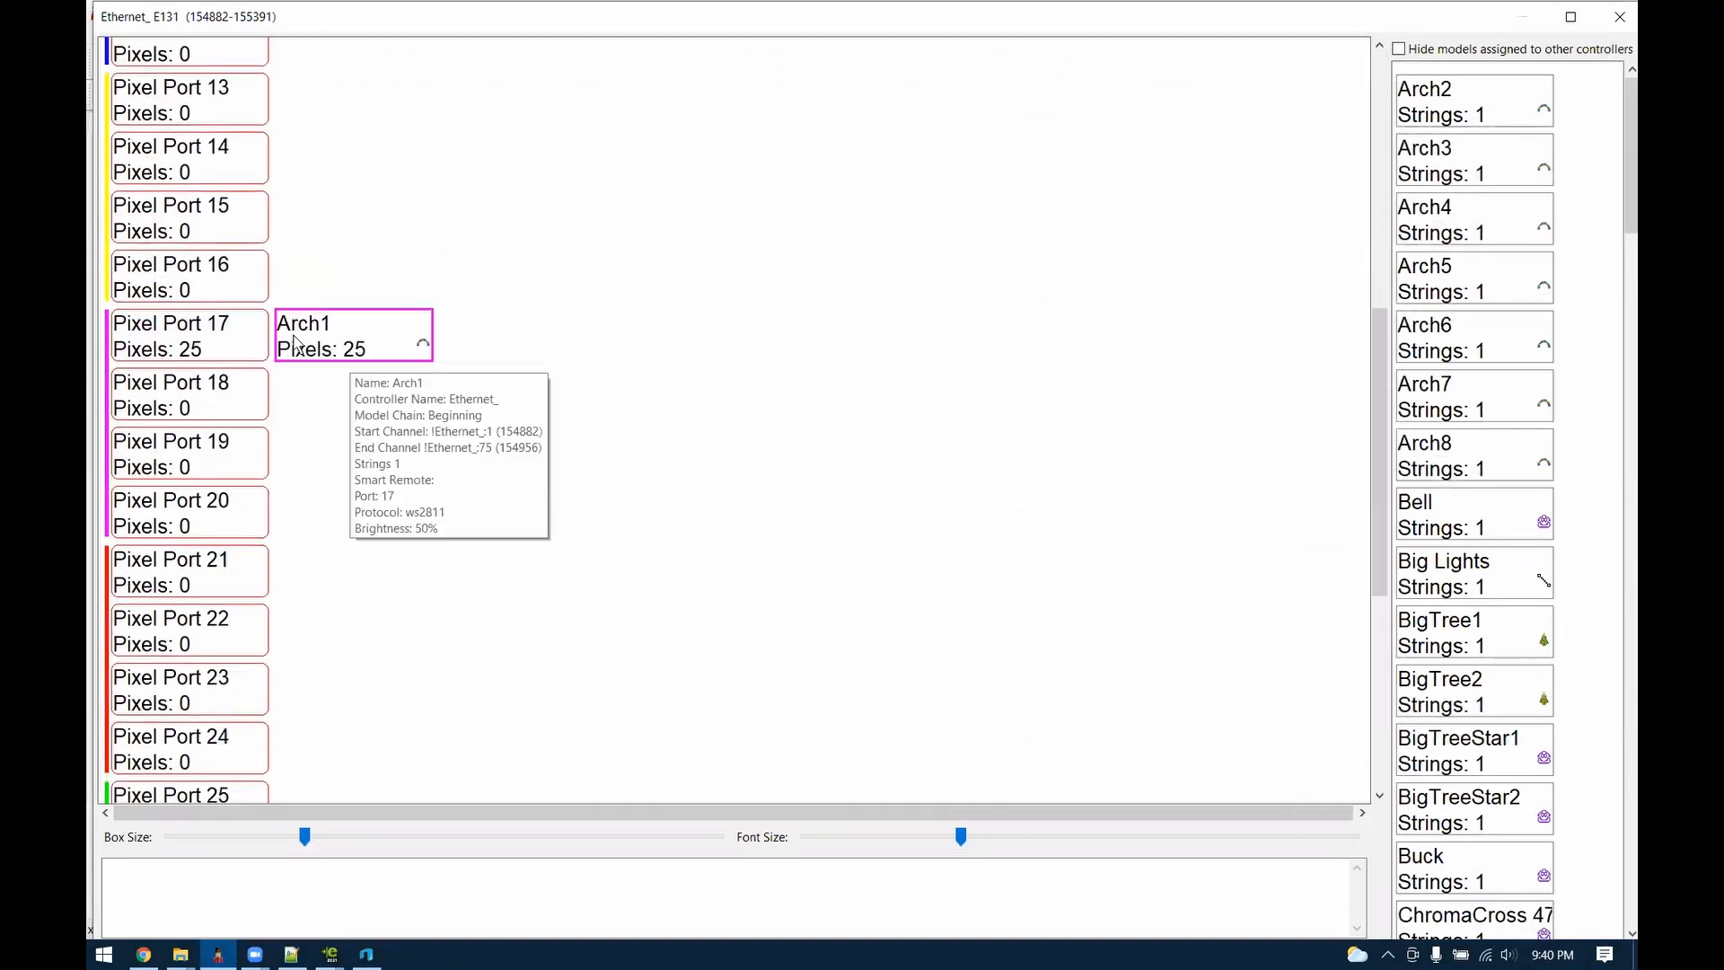
Assign smart remote A to Arch1 on Pixel Port 17
right_click(222, 335)
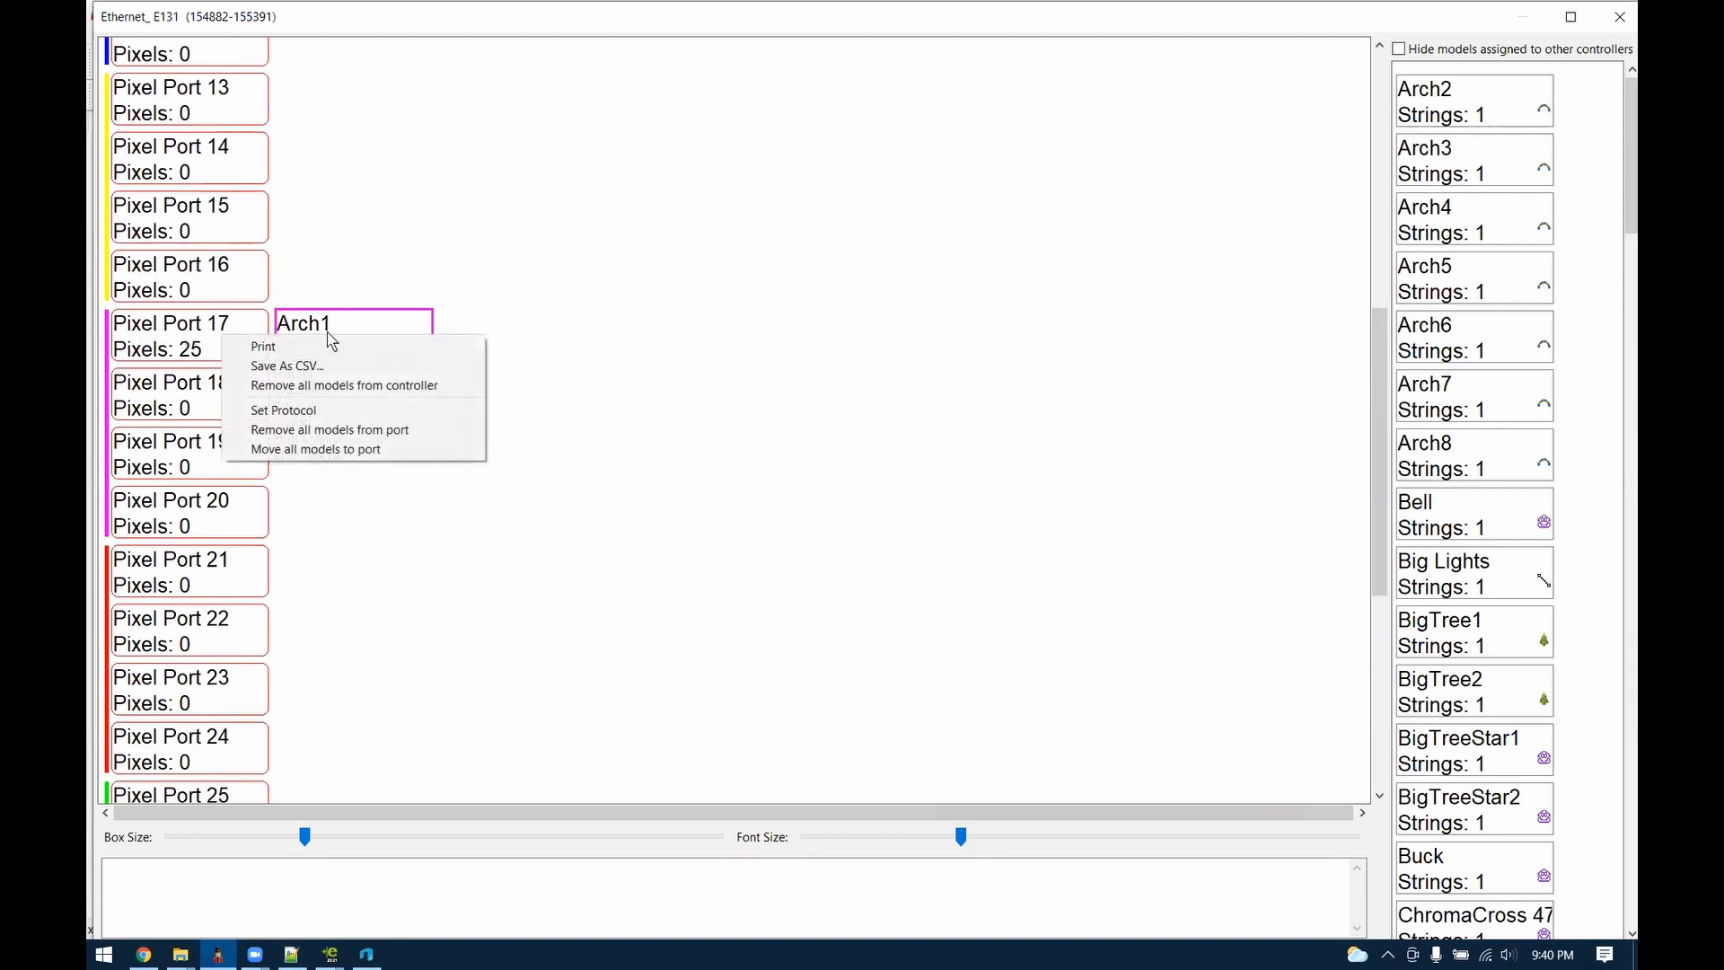
left_click(378, 328)
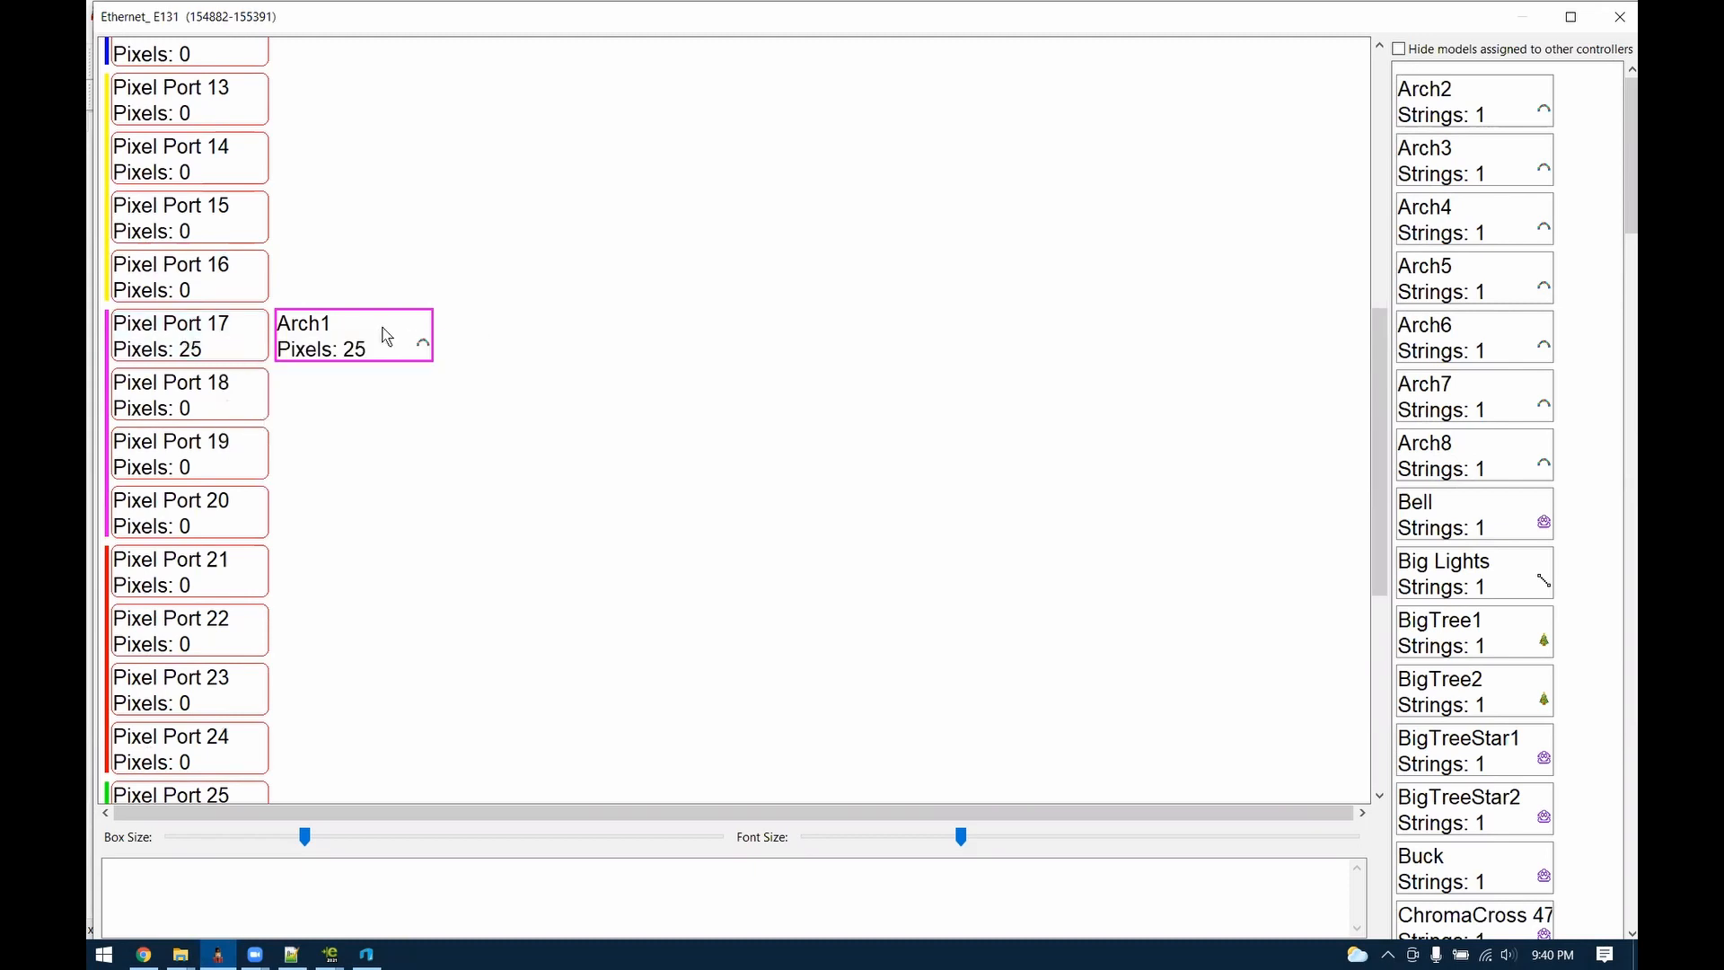
right_click(331, 334)
mouse_move(536, 403)
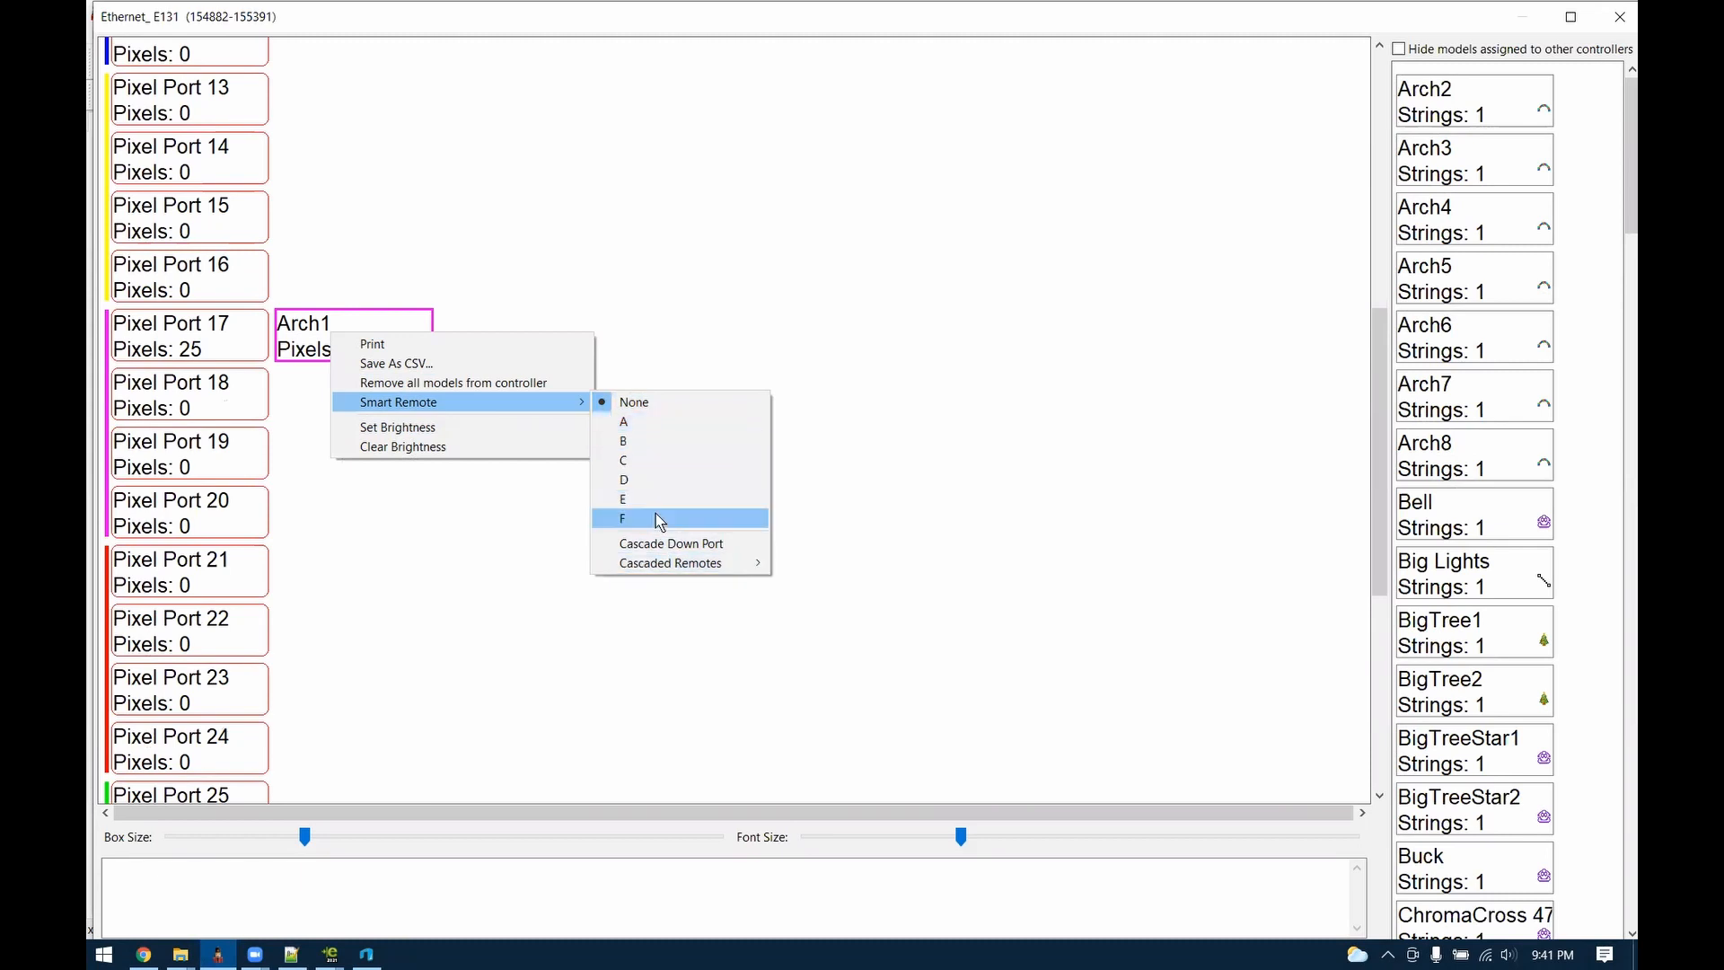
mouse_move(722, 572)
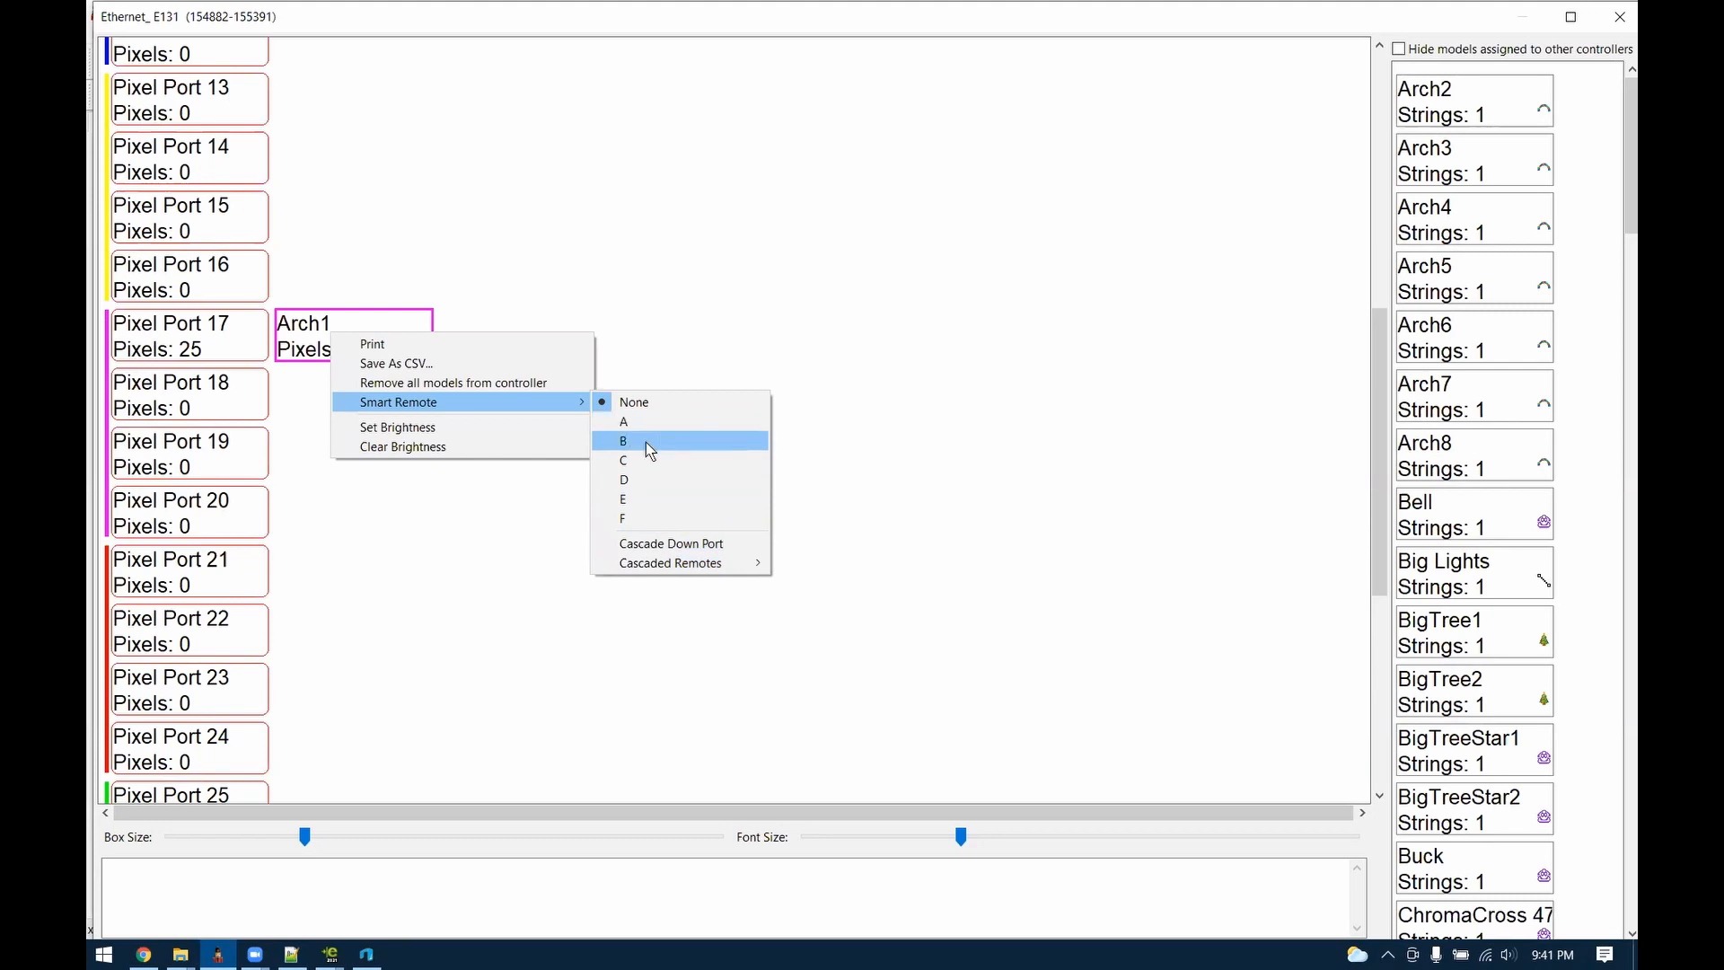
left_click(676, 422)
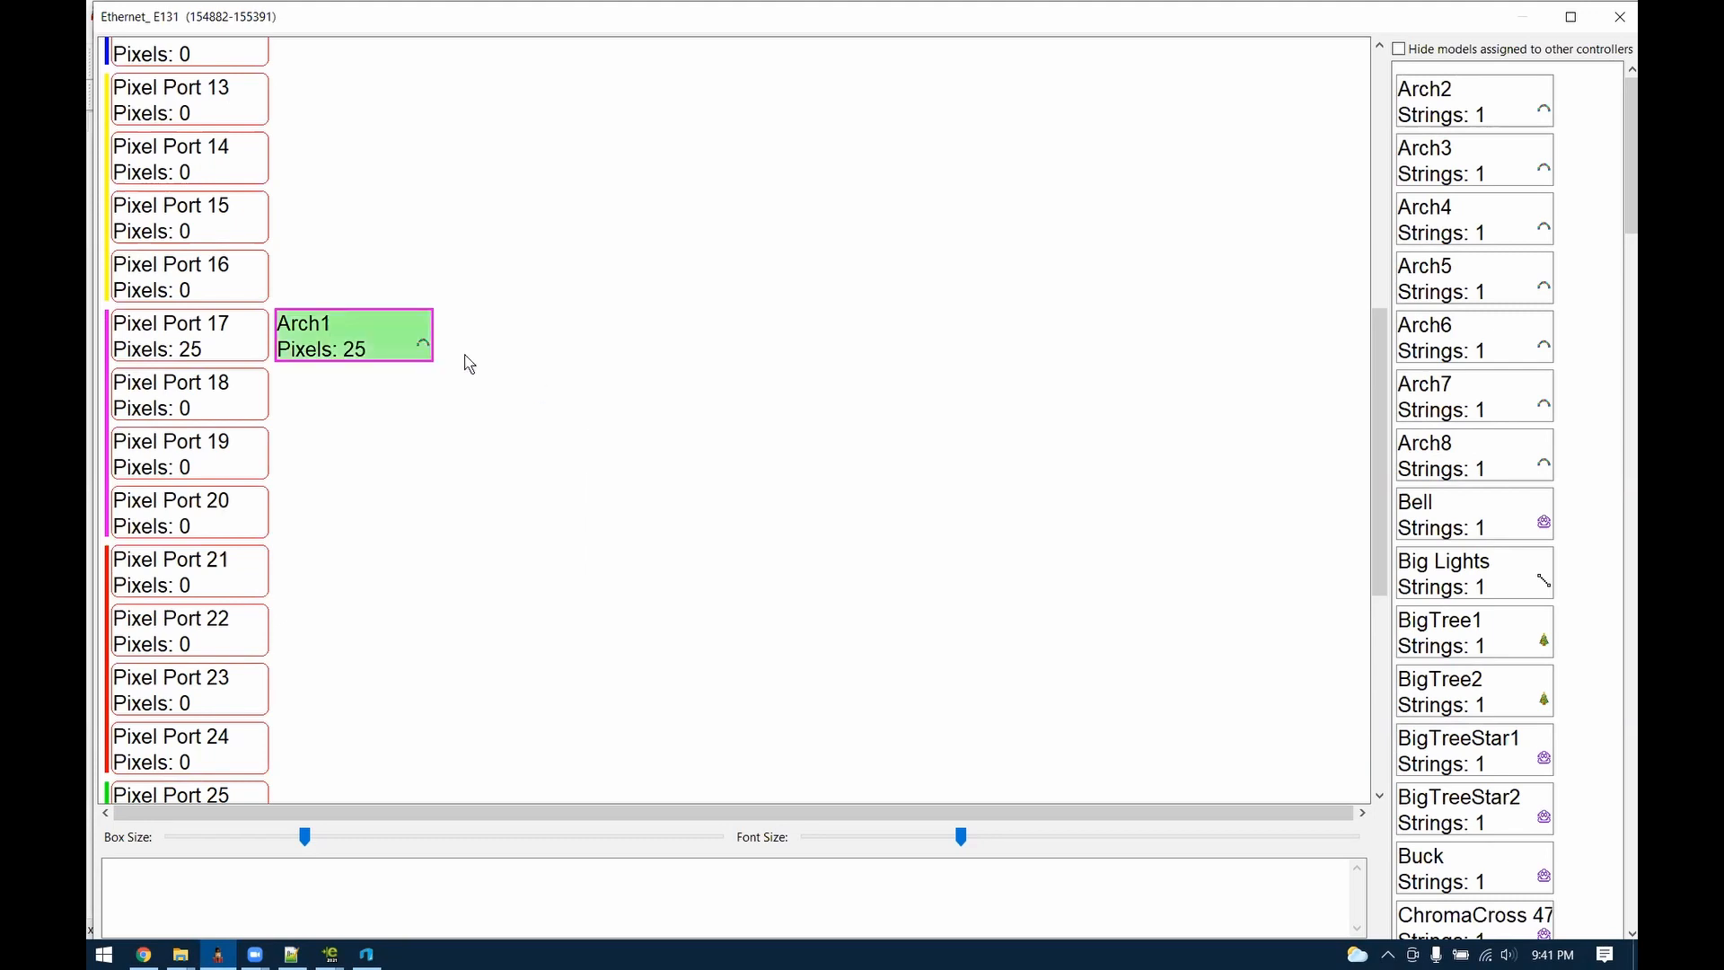
Check the cascaded remotes options available for Arch1's smart remote
right_click(316, 330)
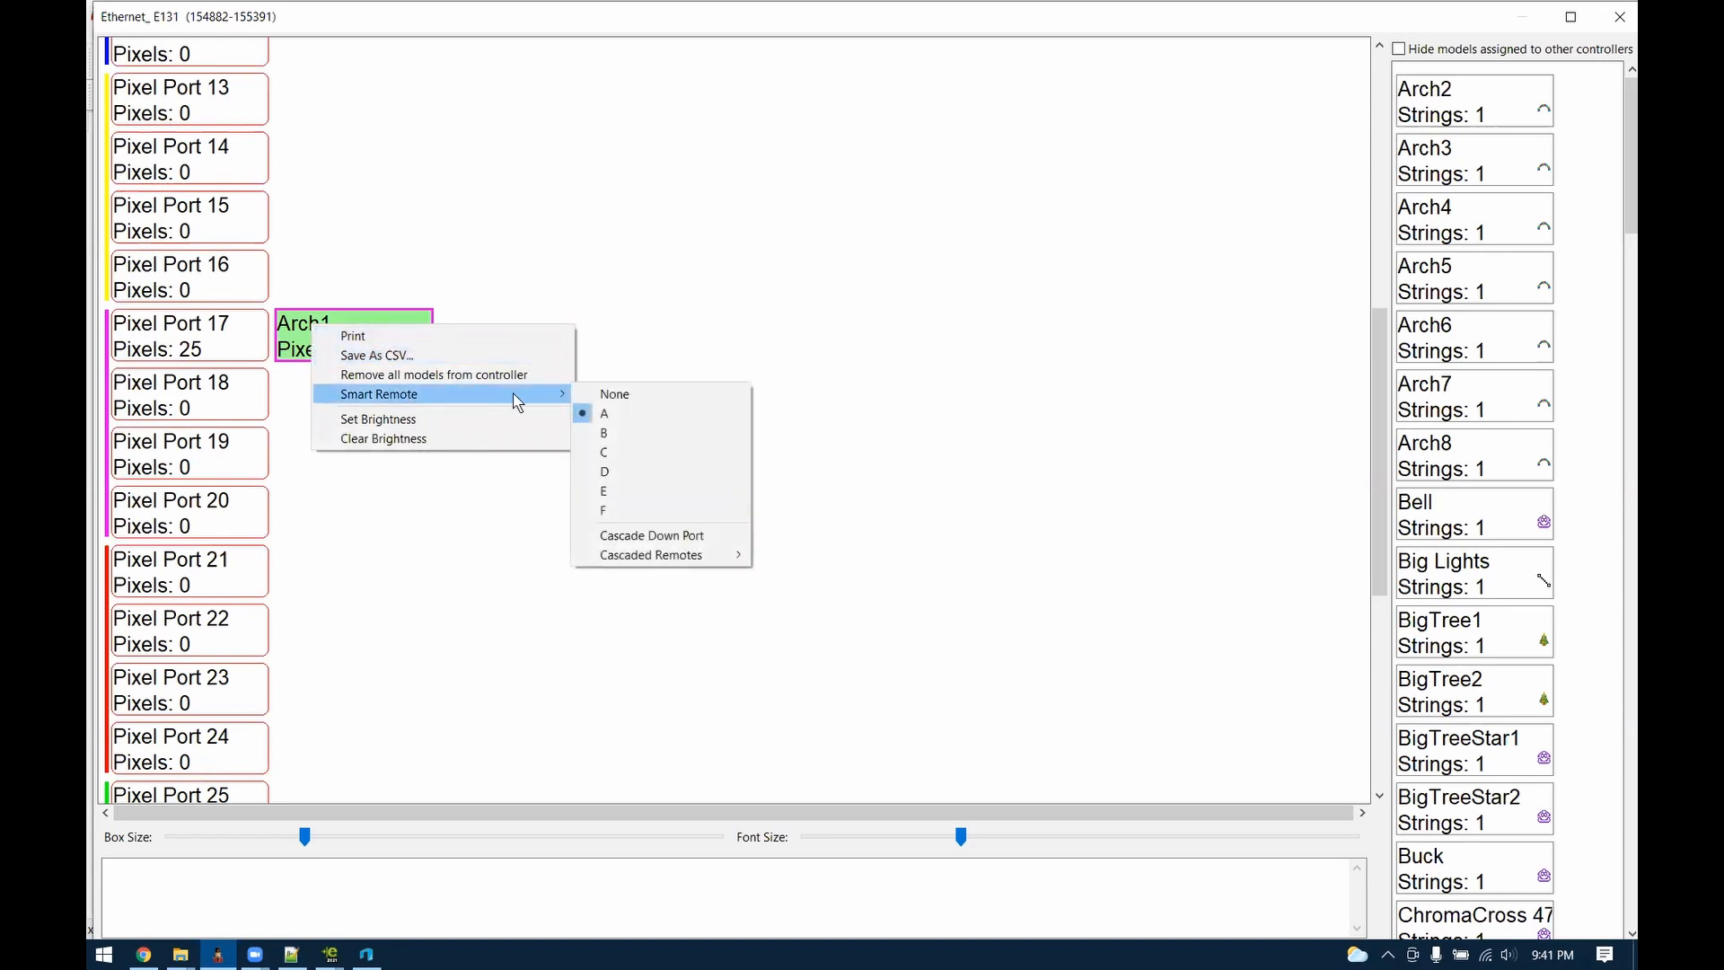
mouse_move(644, 559)
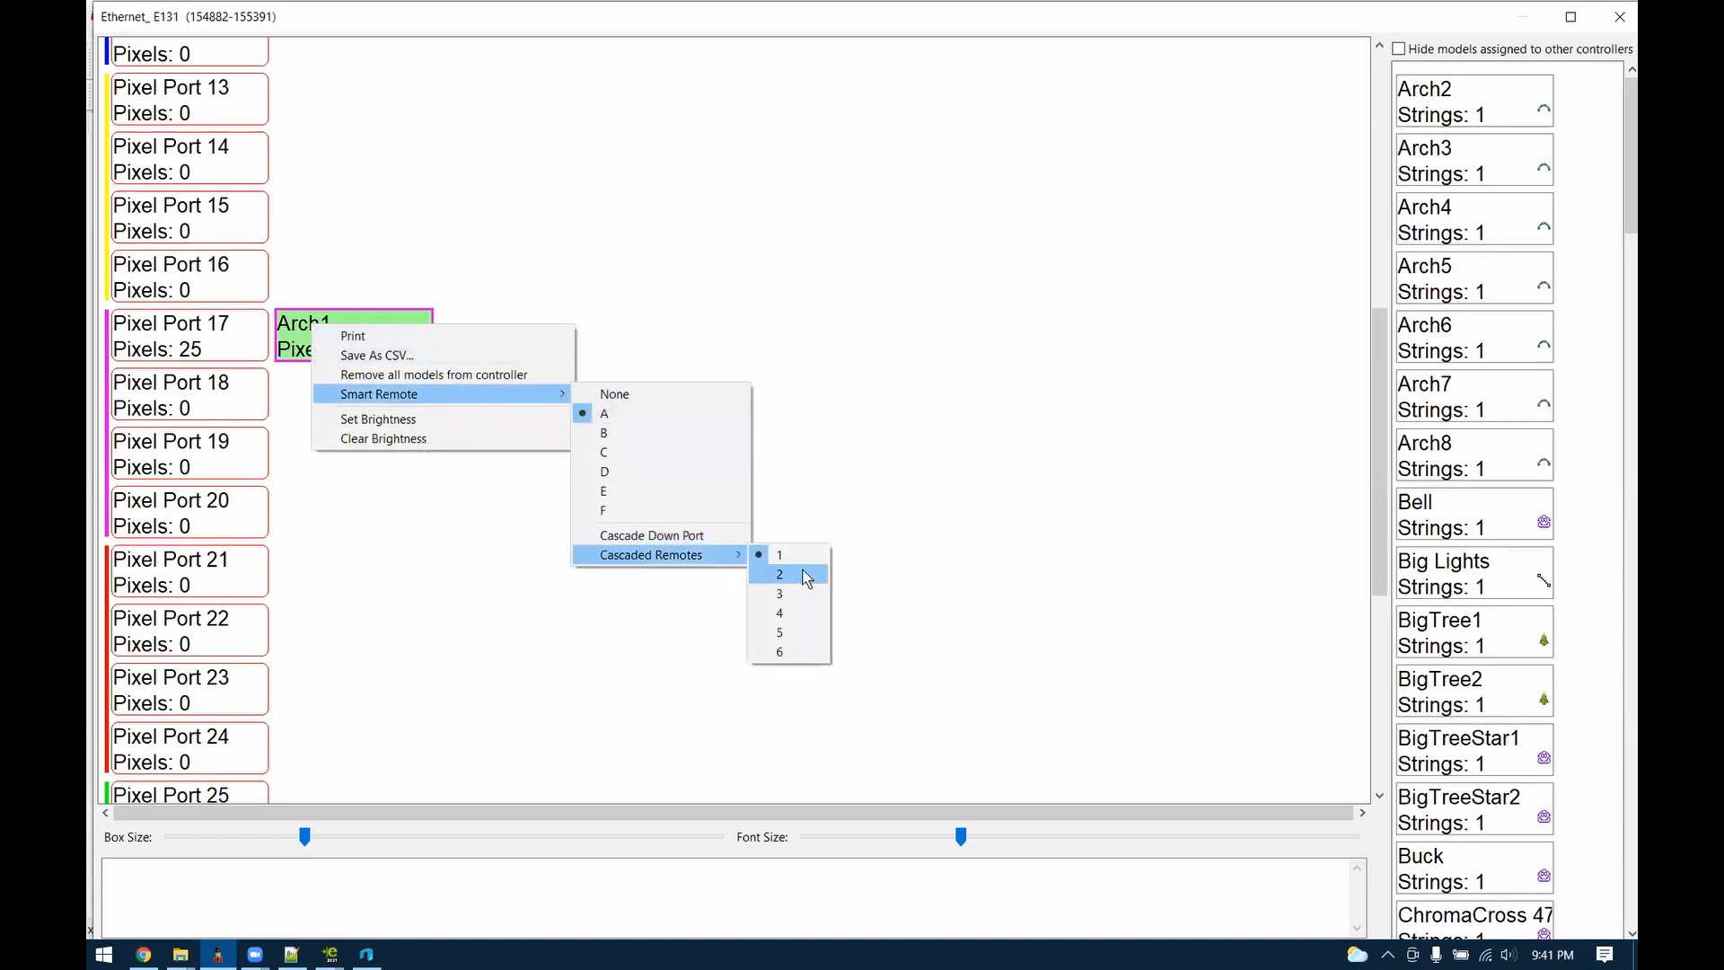
left_click(779, 614)
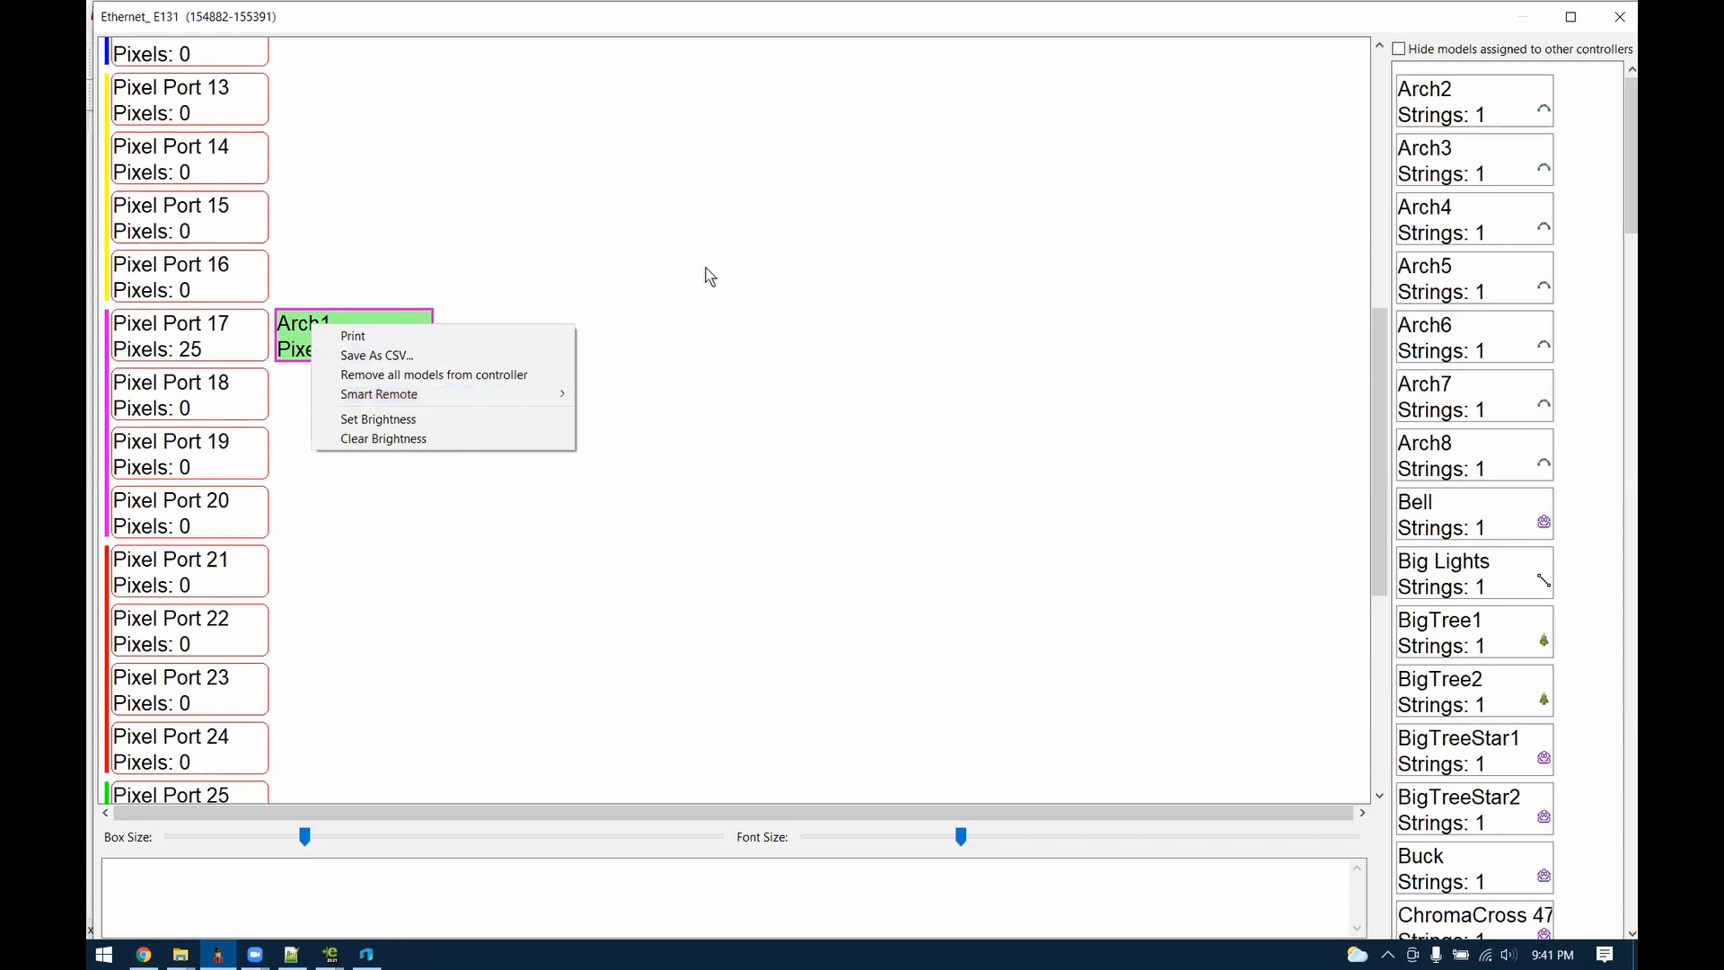
Add the PixelTree model to Pixel Port 17 and remove Arch1 from the controller
scroll(1486, 653, "down", 6)
scroll(1486, 653, "down", 10)
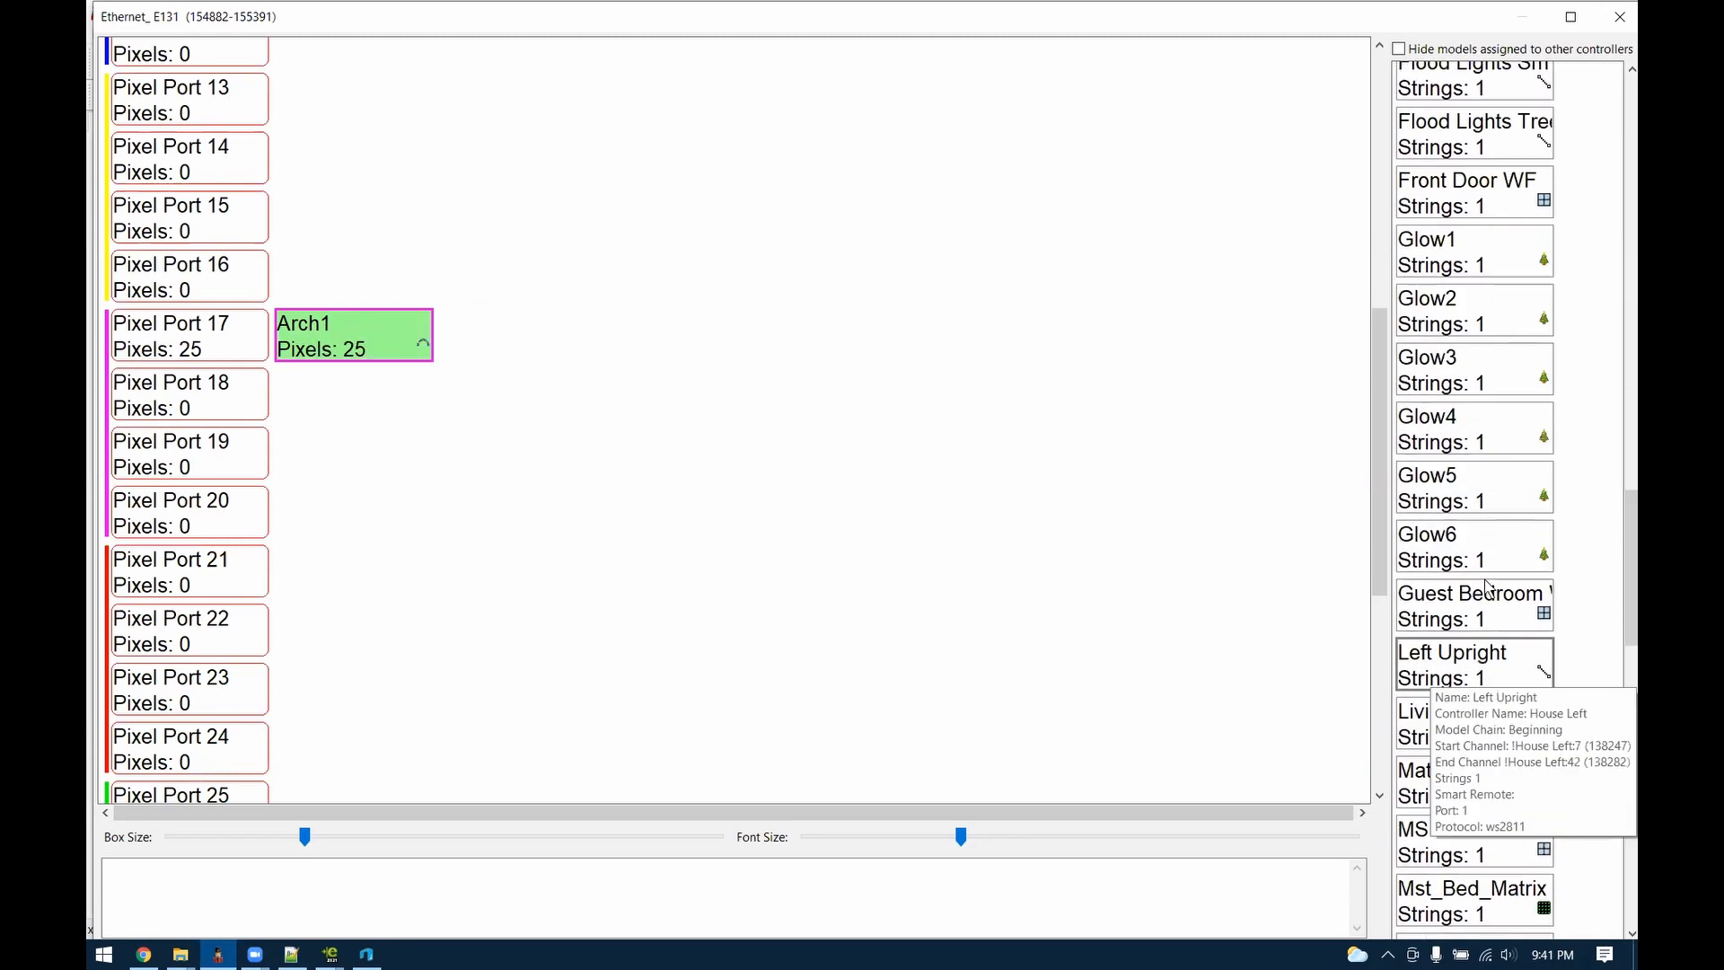
scroll(1572, 628, "up", 2)
scroll(1569, 628, "up", 3)
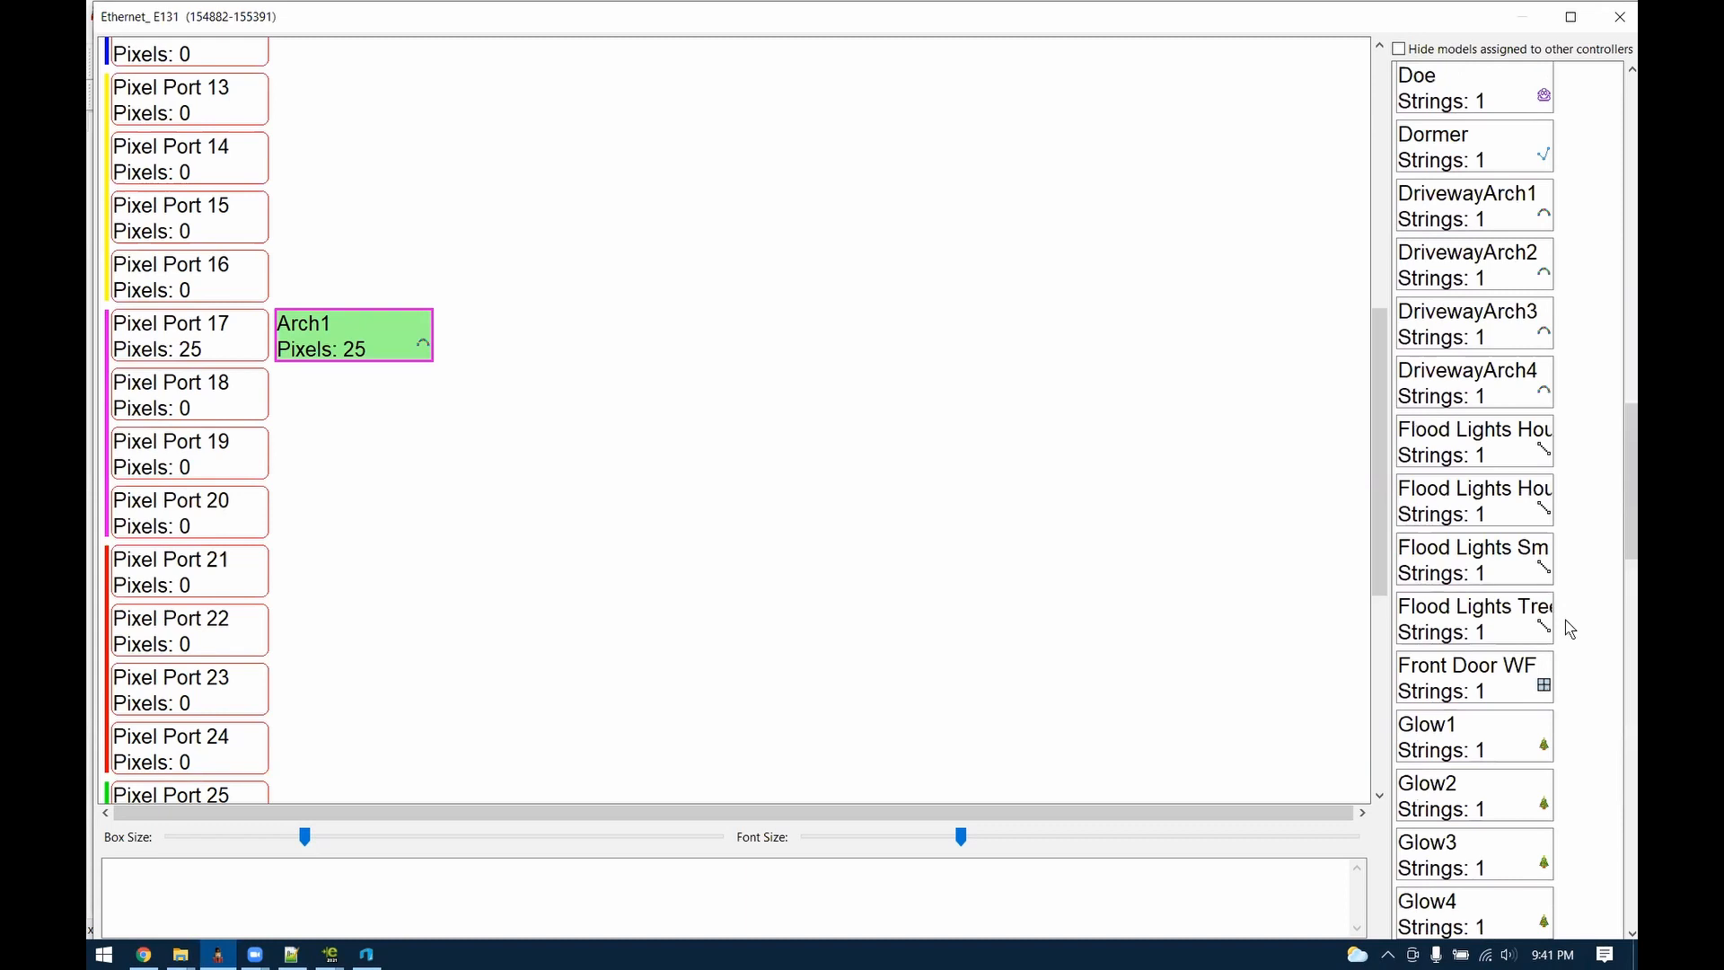
scroll(1569, 628, "down", 6)
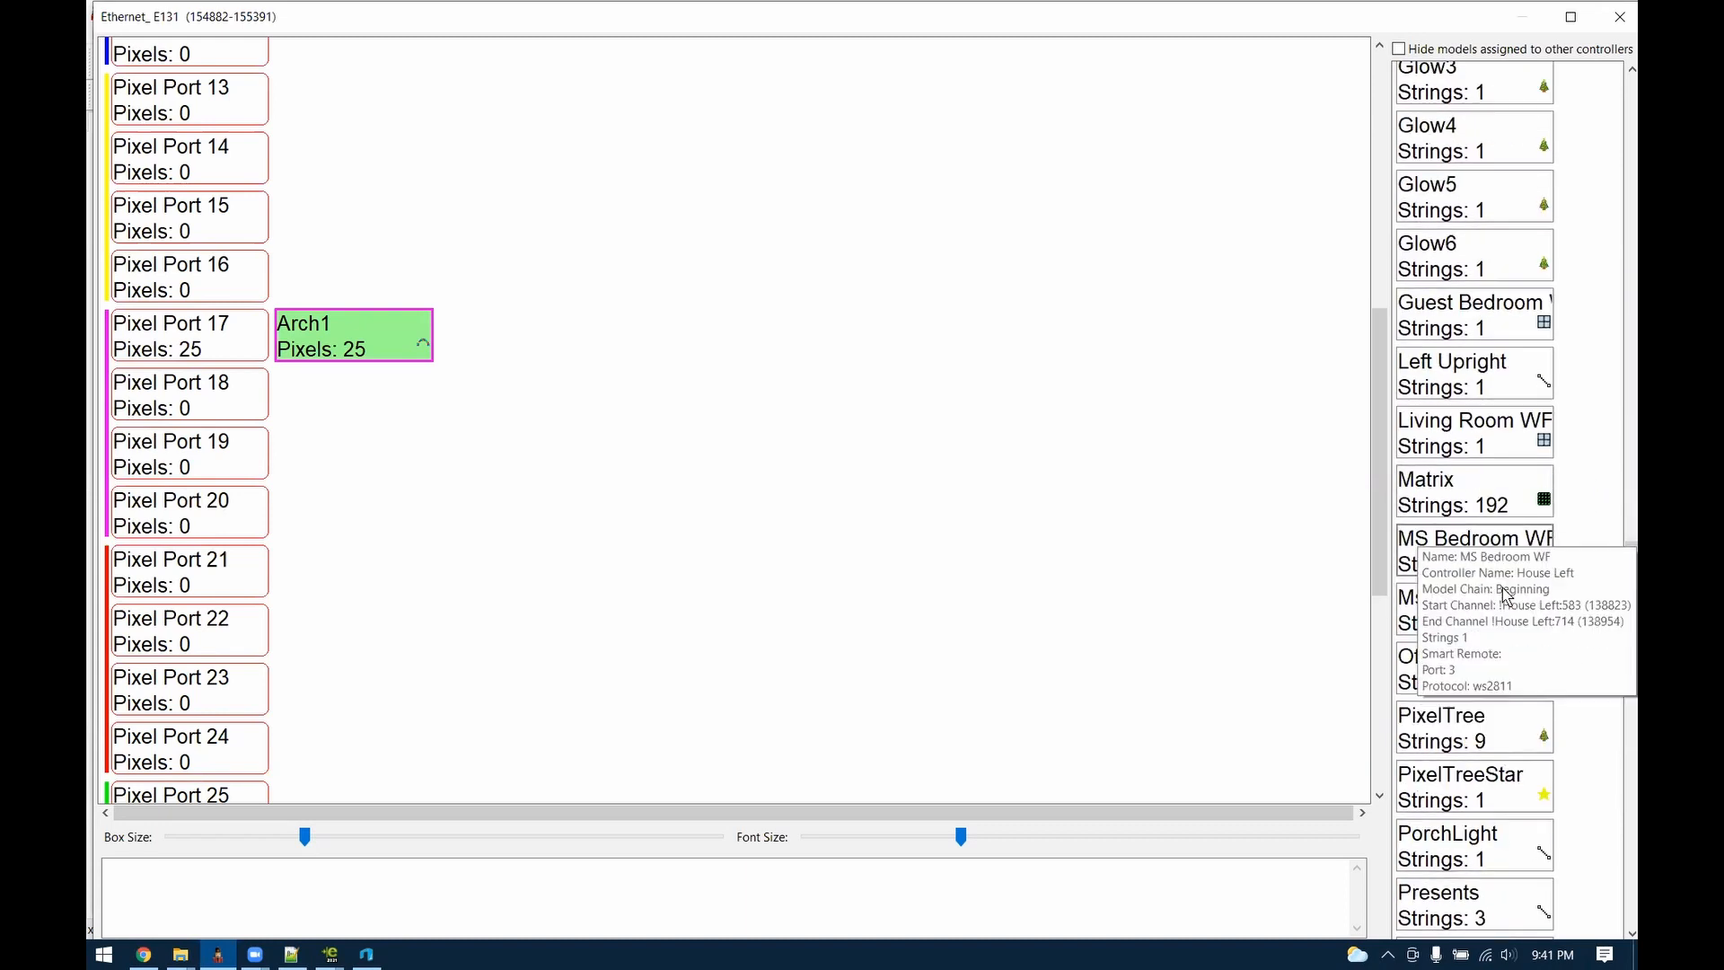
left_click_drag(1445, 729, 341, 350)
left_click(341, 350)
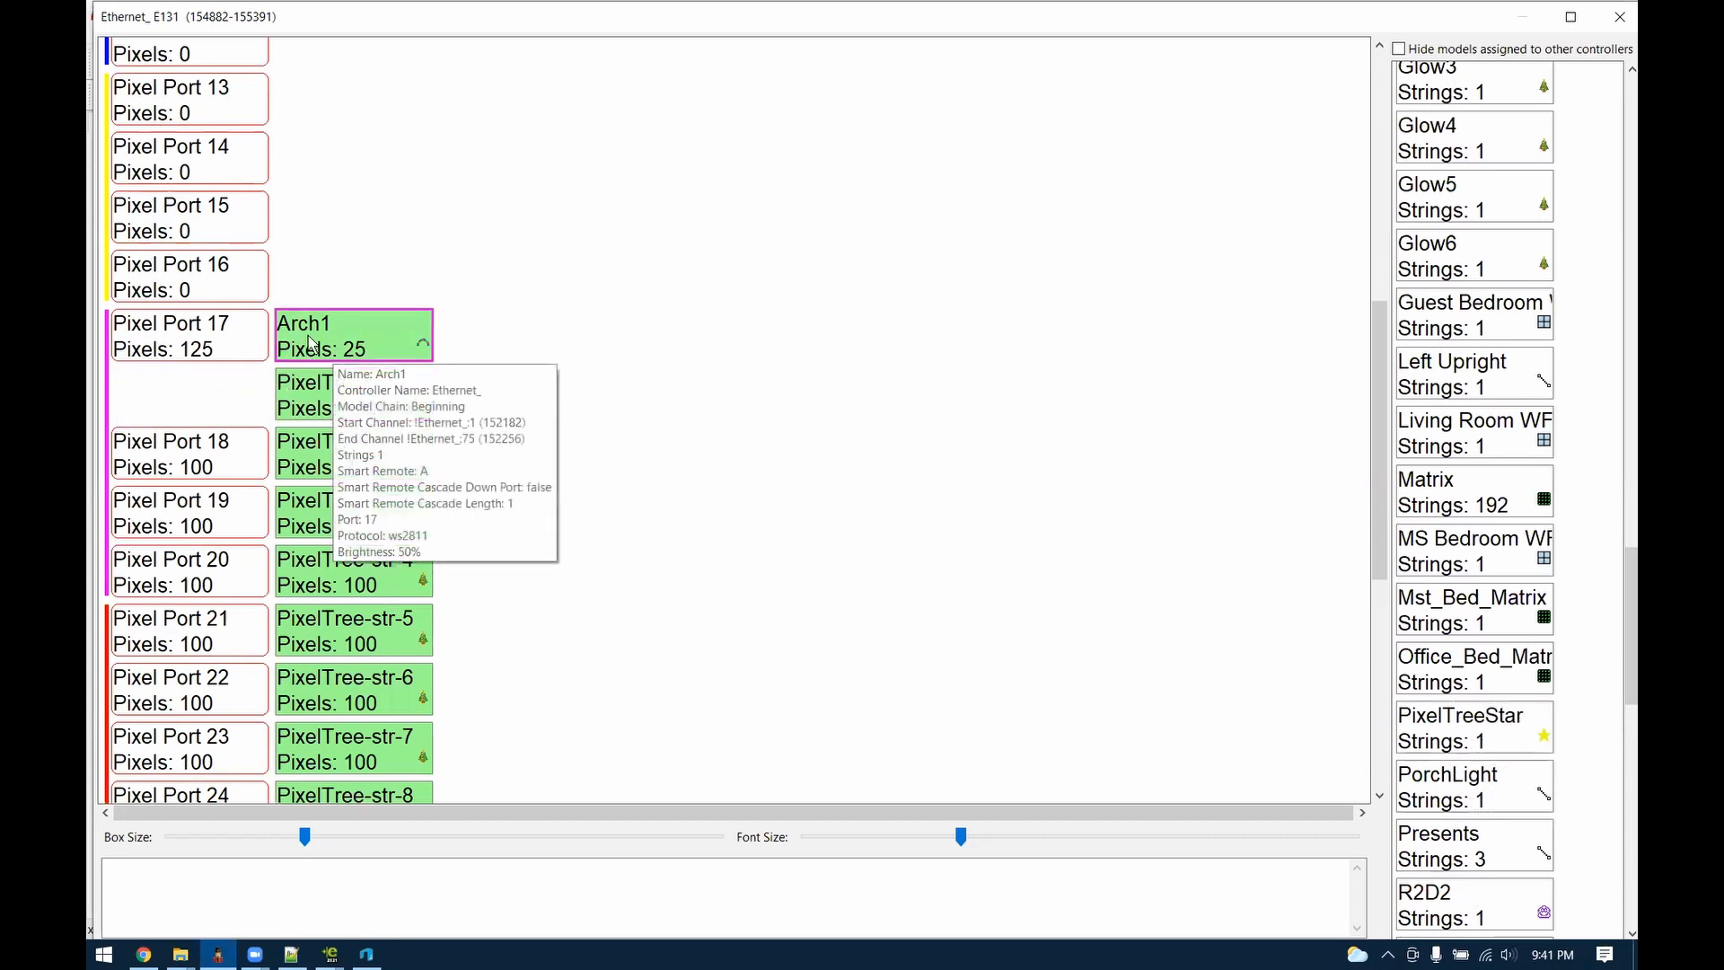
left_click_drag(335, 316, 1301, 330)
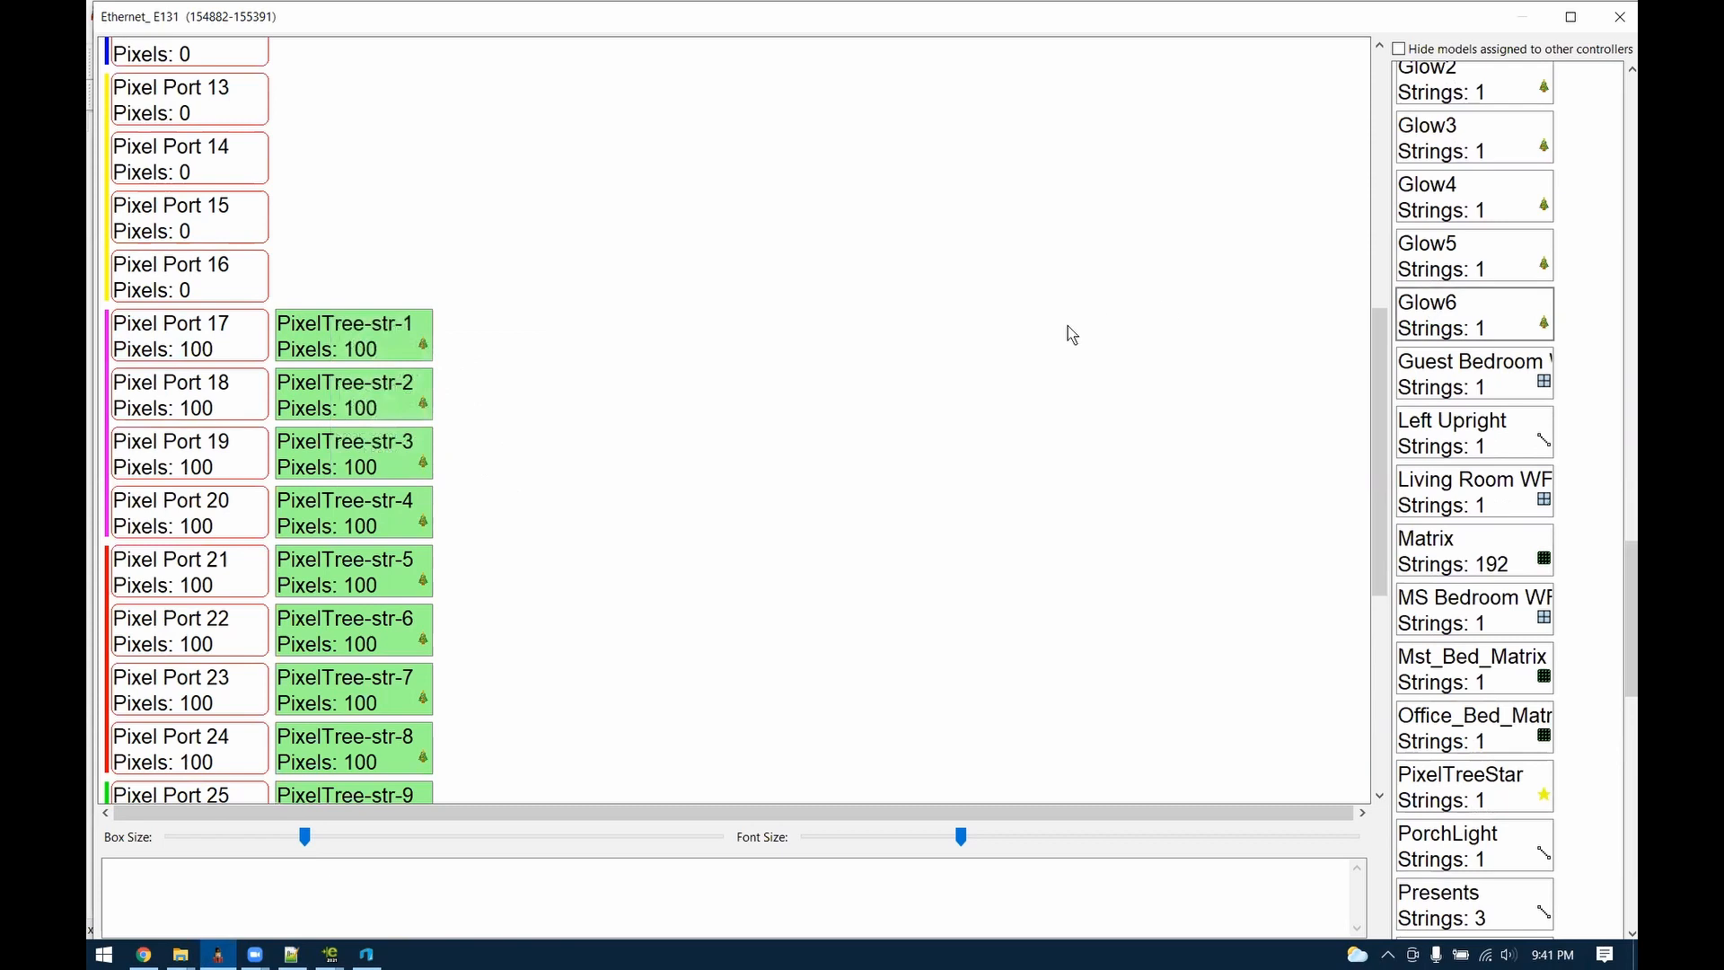
Set the number of cascaded remotes for PixelTree's smart remote A to 4
right_click(363, 322)
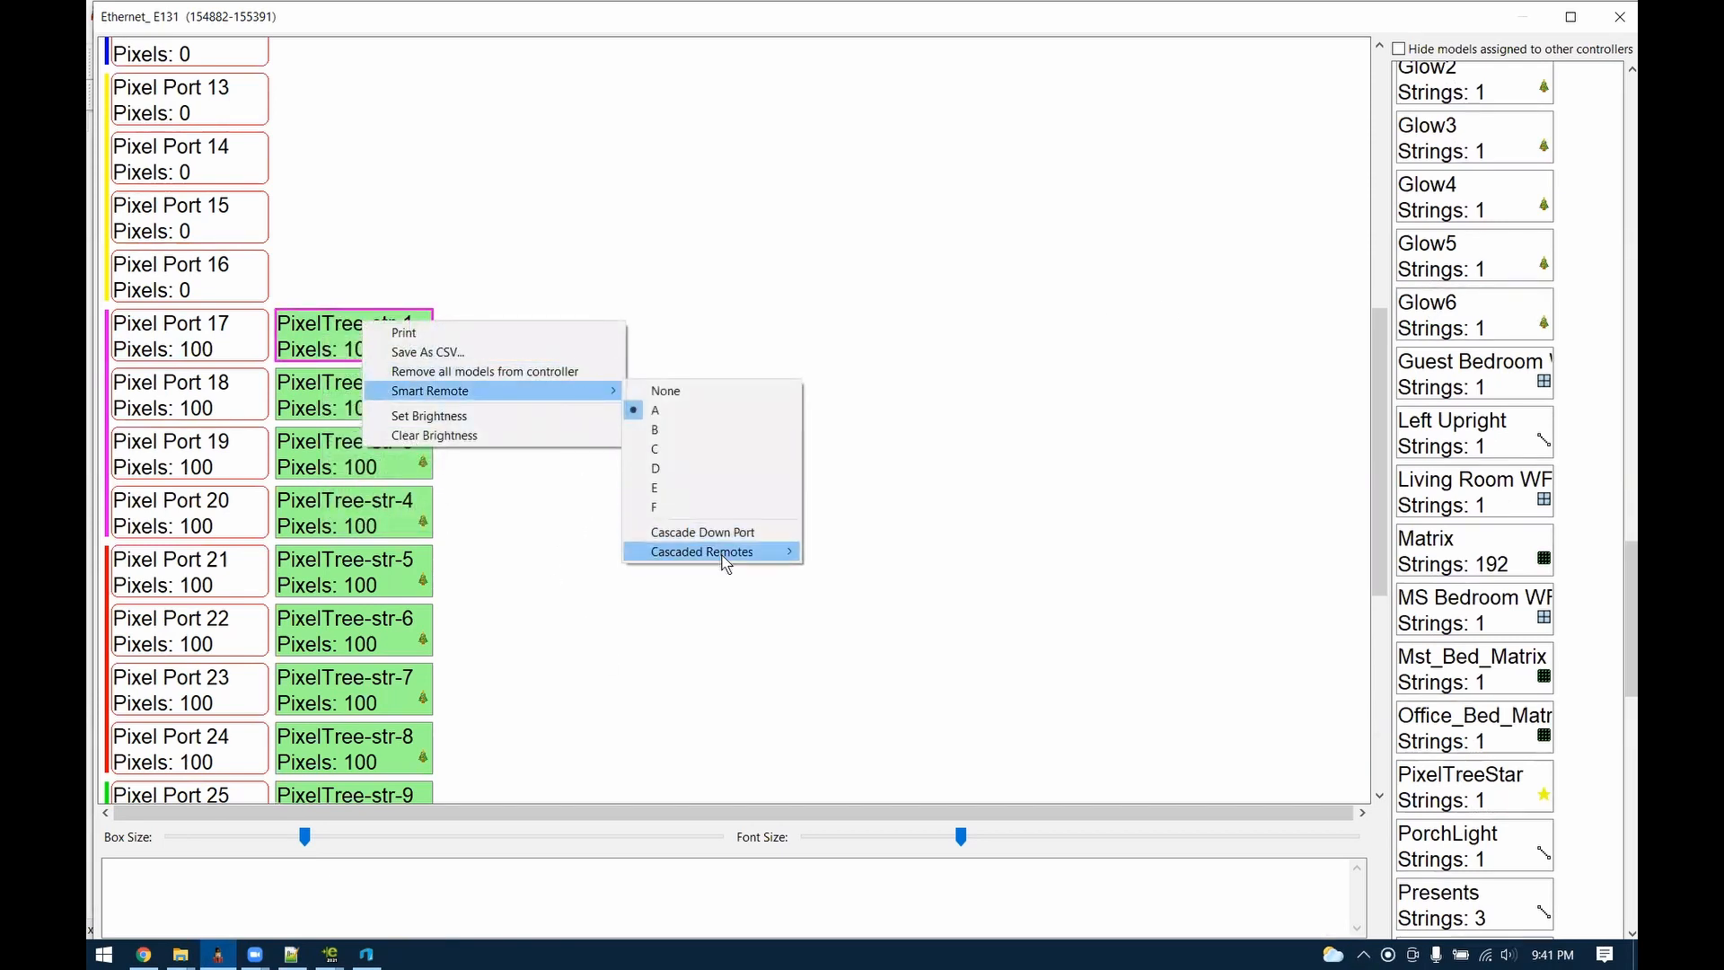
left_click(831, 610)
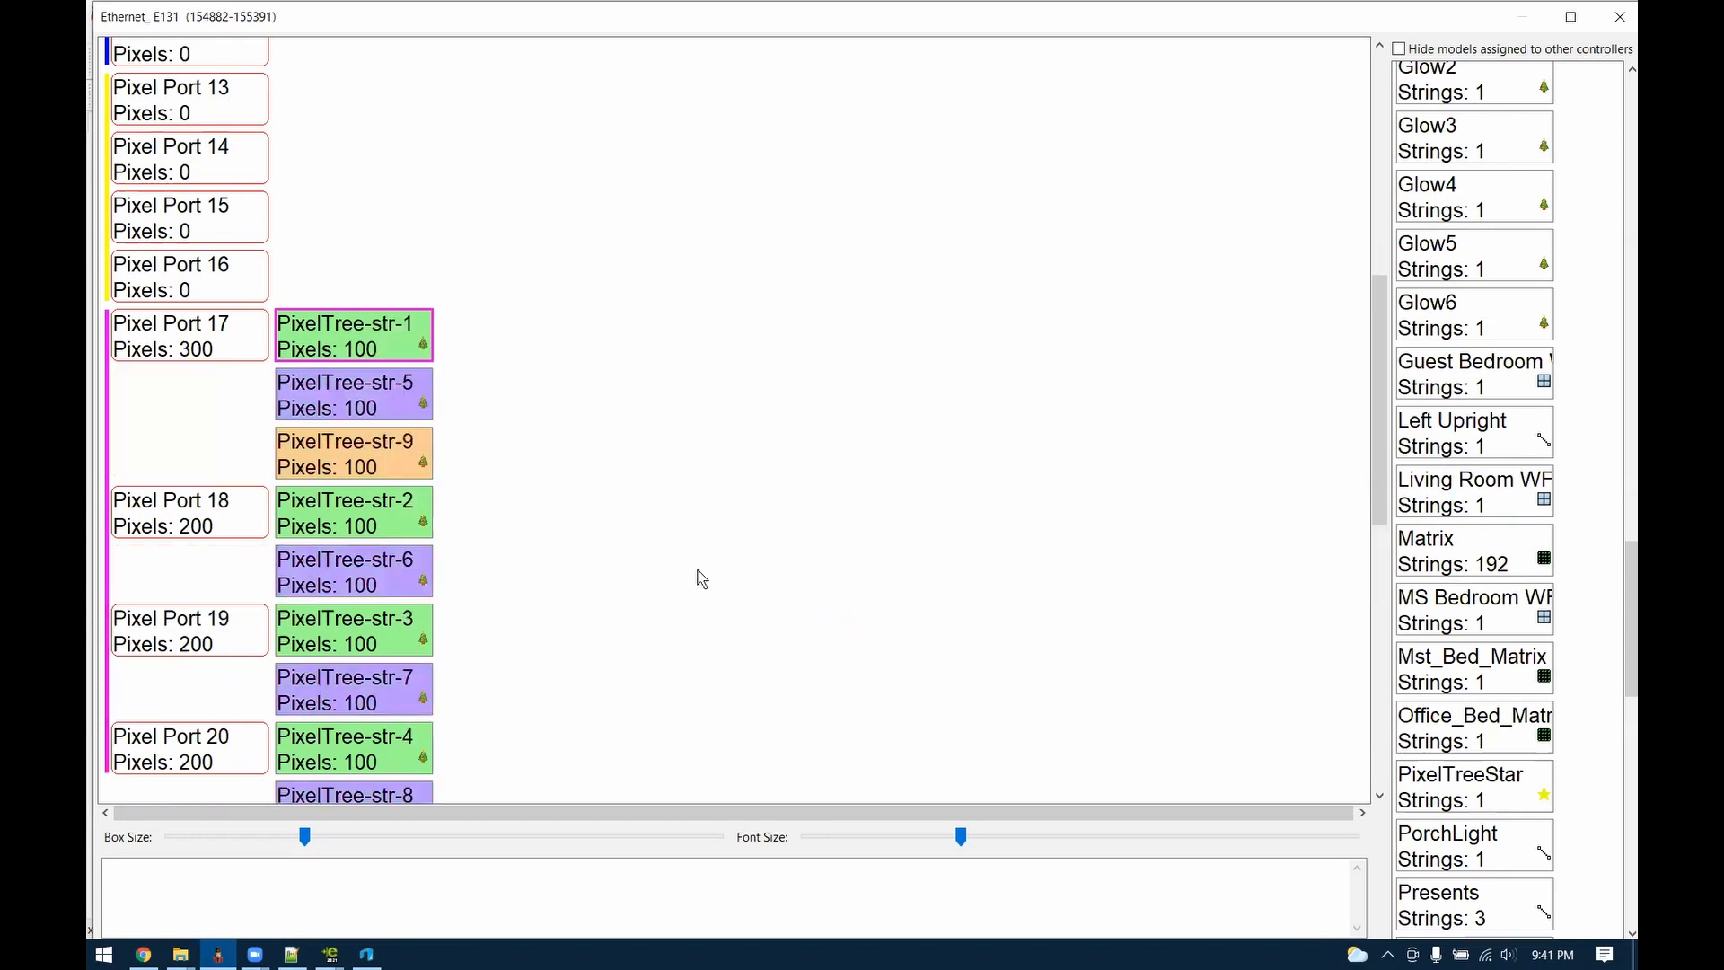
scroll(458, 530, "down", 2)
scroll(431, 377, "up", 1)
Set the cascaded remotes for PixelTree-str-1's smart remote to 3
right_click(345, 231)
mouse_move(485, 297)
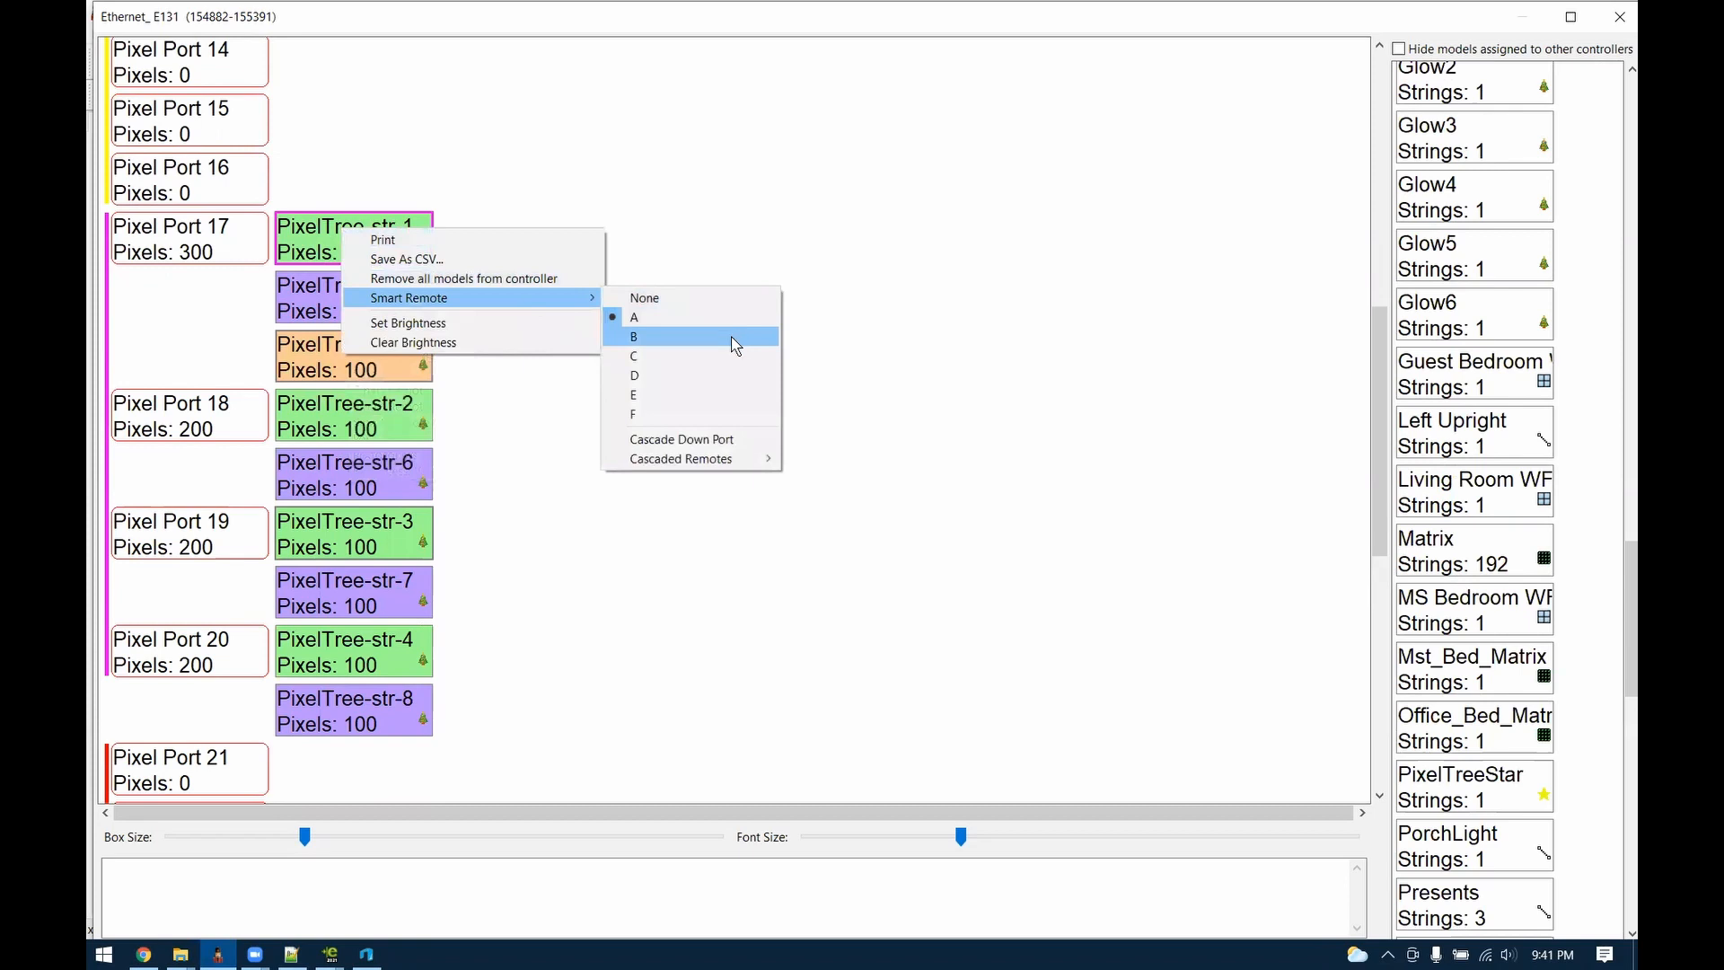
mouse_move(738, 463)
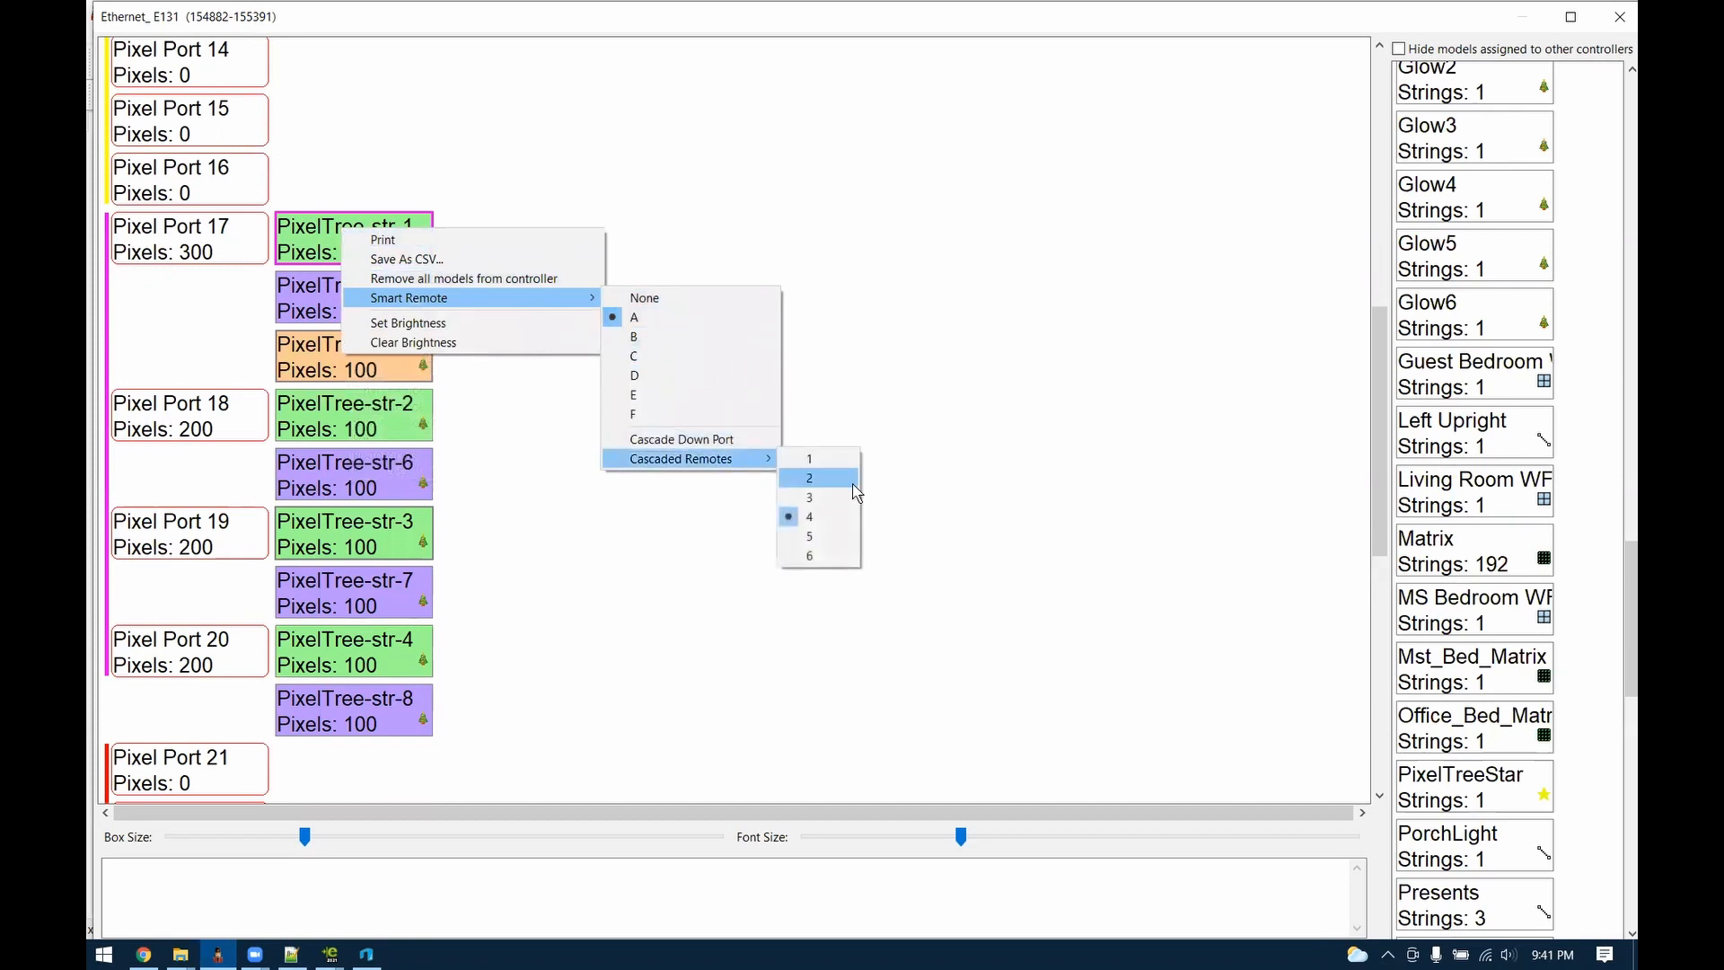
left_click(840, 498)
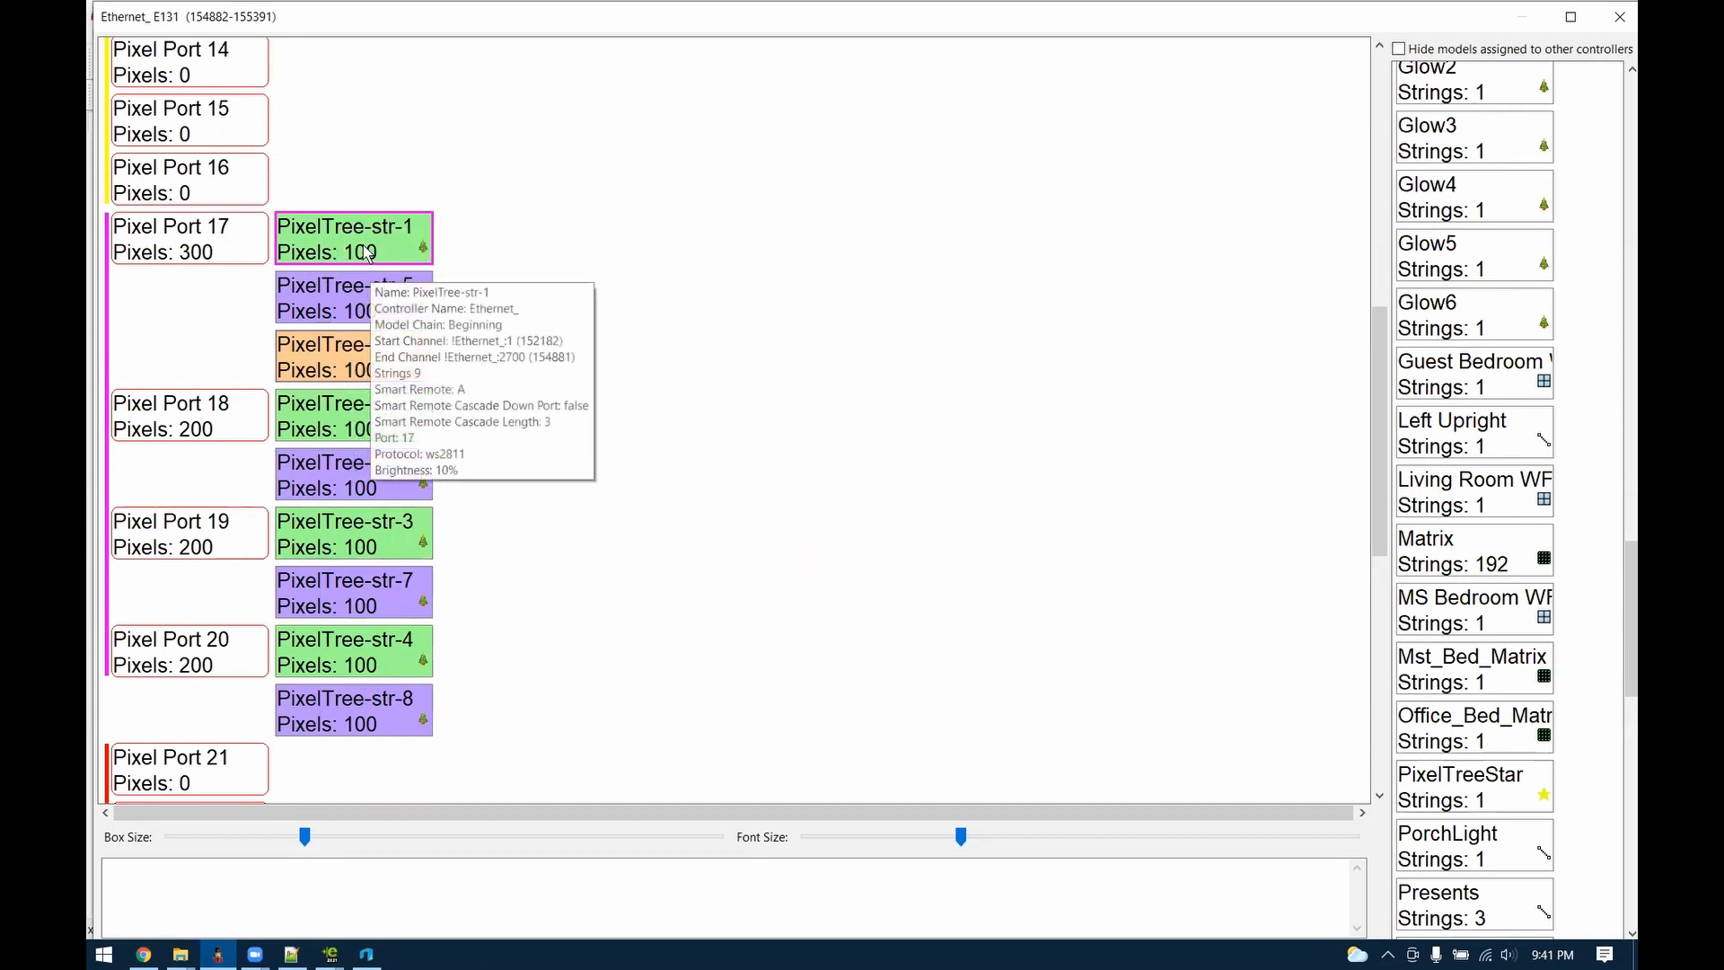
Enable Cascade Down Port for the PixelTree smart remote on Pixel Port 17
mouse_move(402, 232)
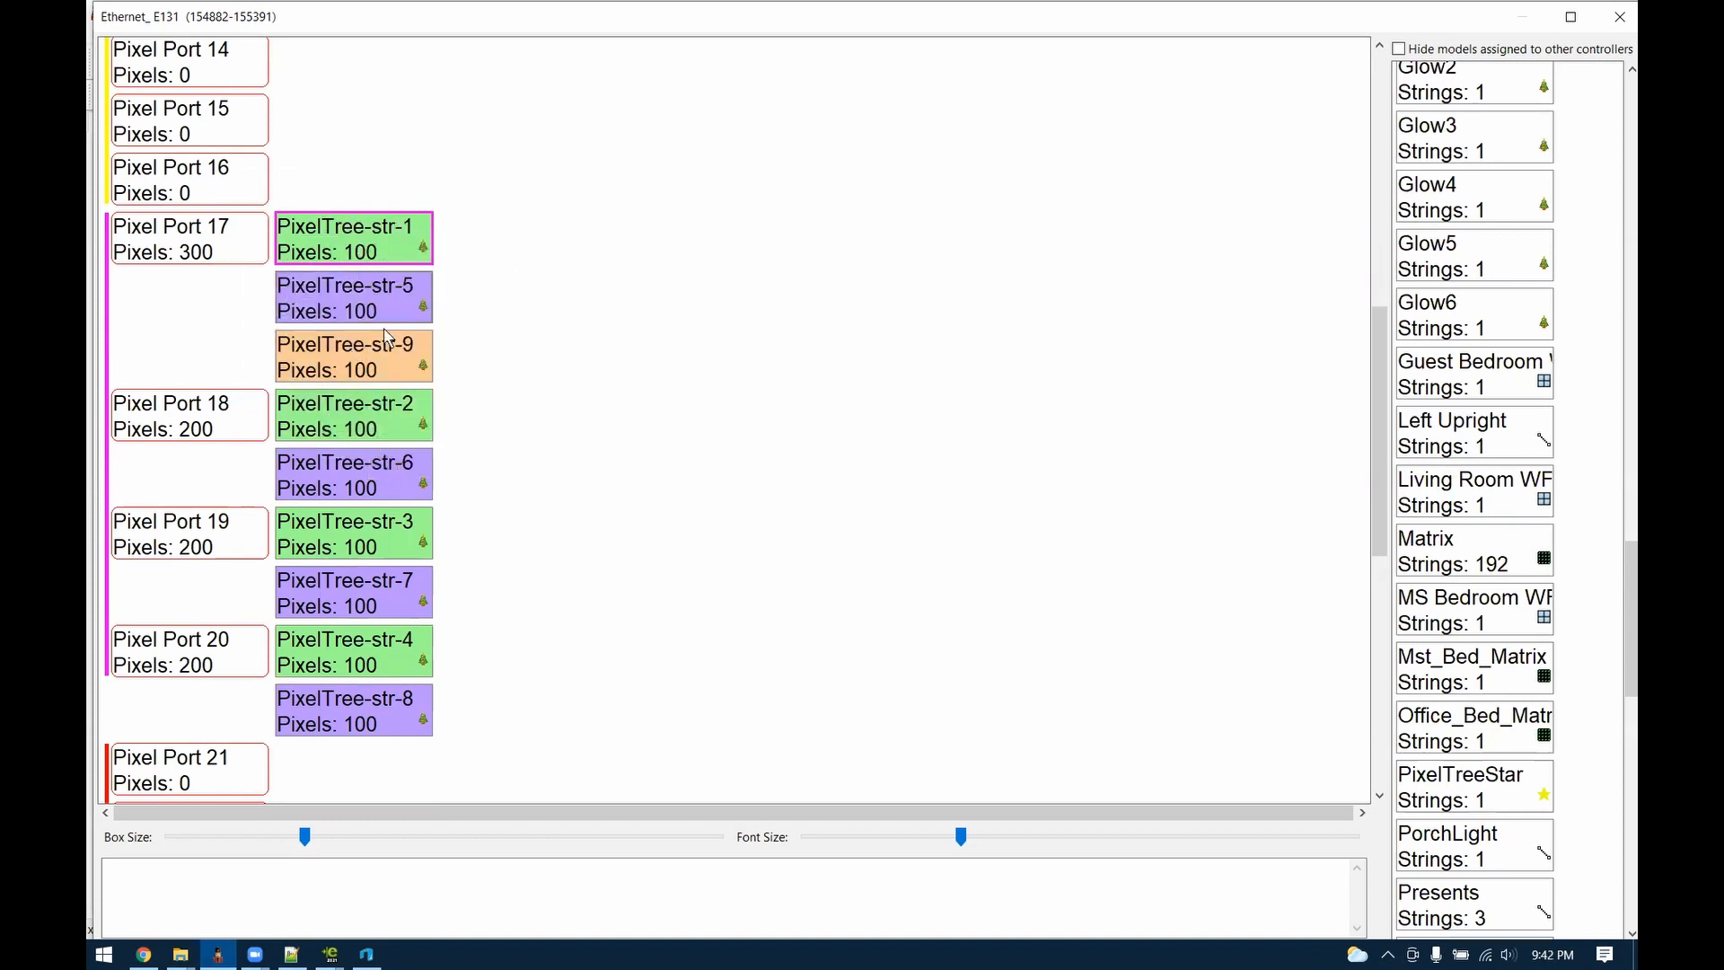
mouse_move(319, 252)
right_click(326, 221)
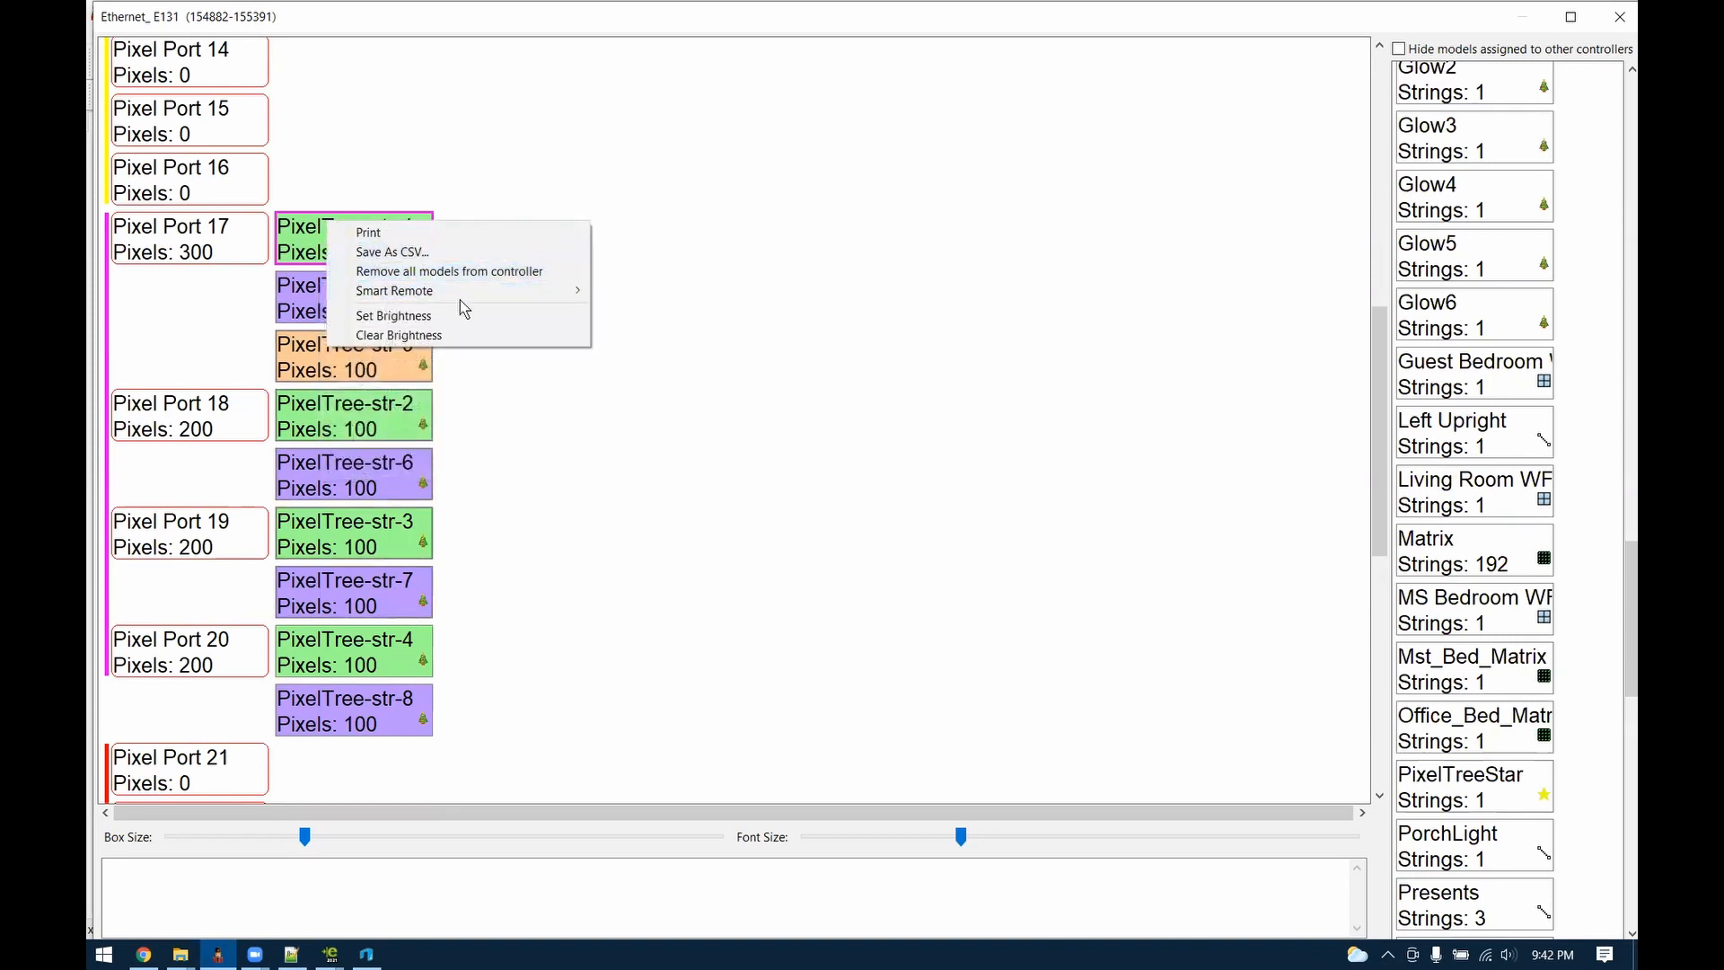
mouse_move(547, 291)
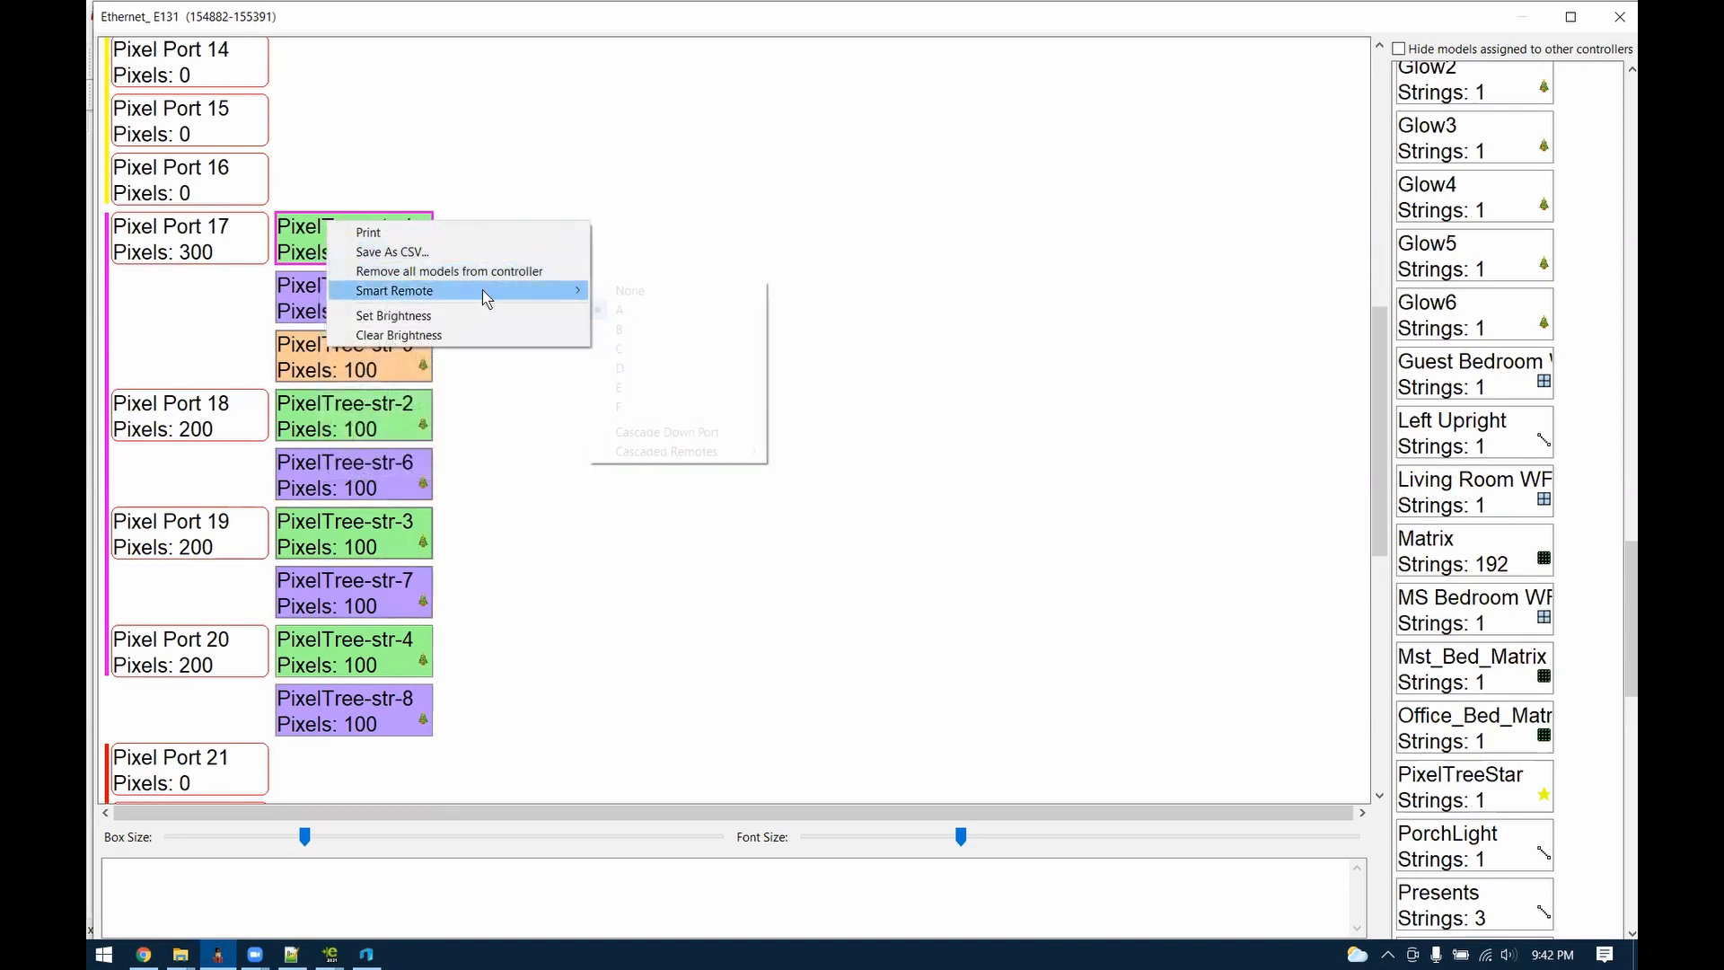
left_click(693, 432)
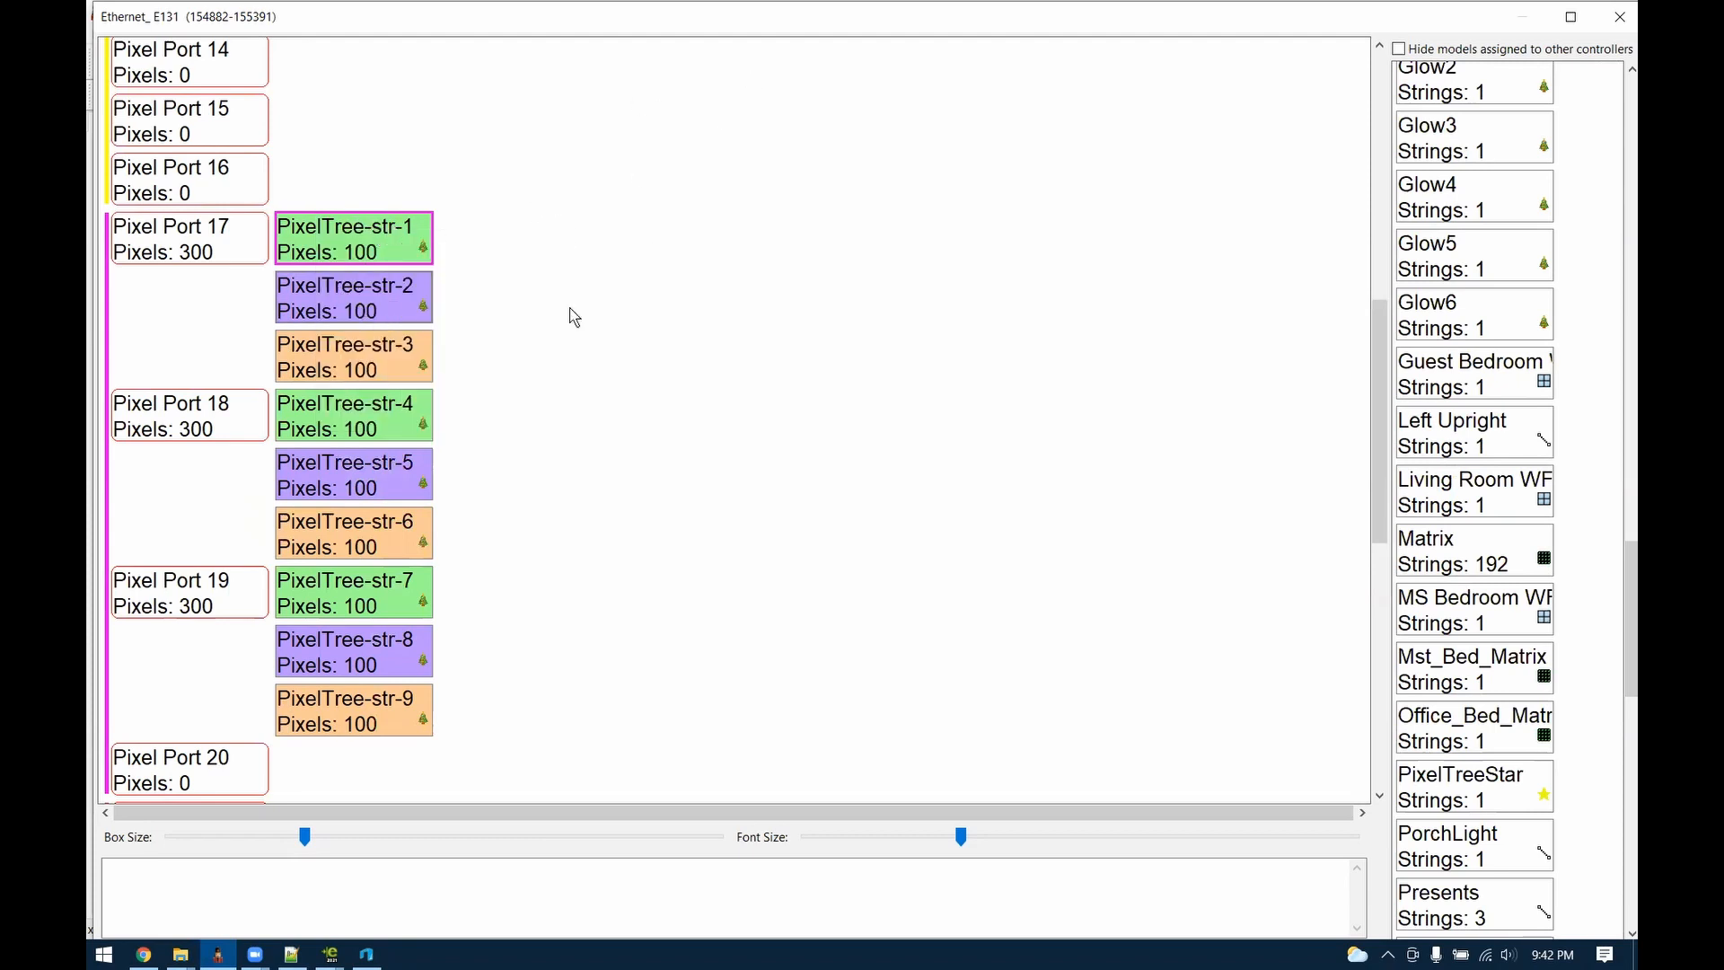
Disable Cascade Down Port for PixelTree's smart remote on Pixel Port 17
right_click(406, 356)
right_click(352, 232)
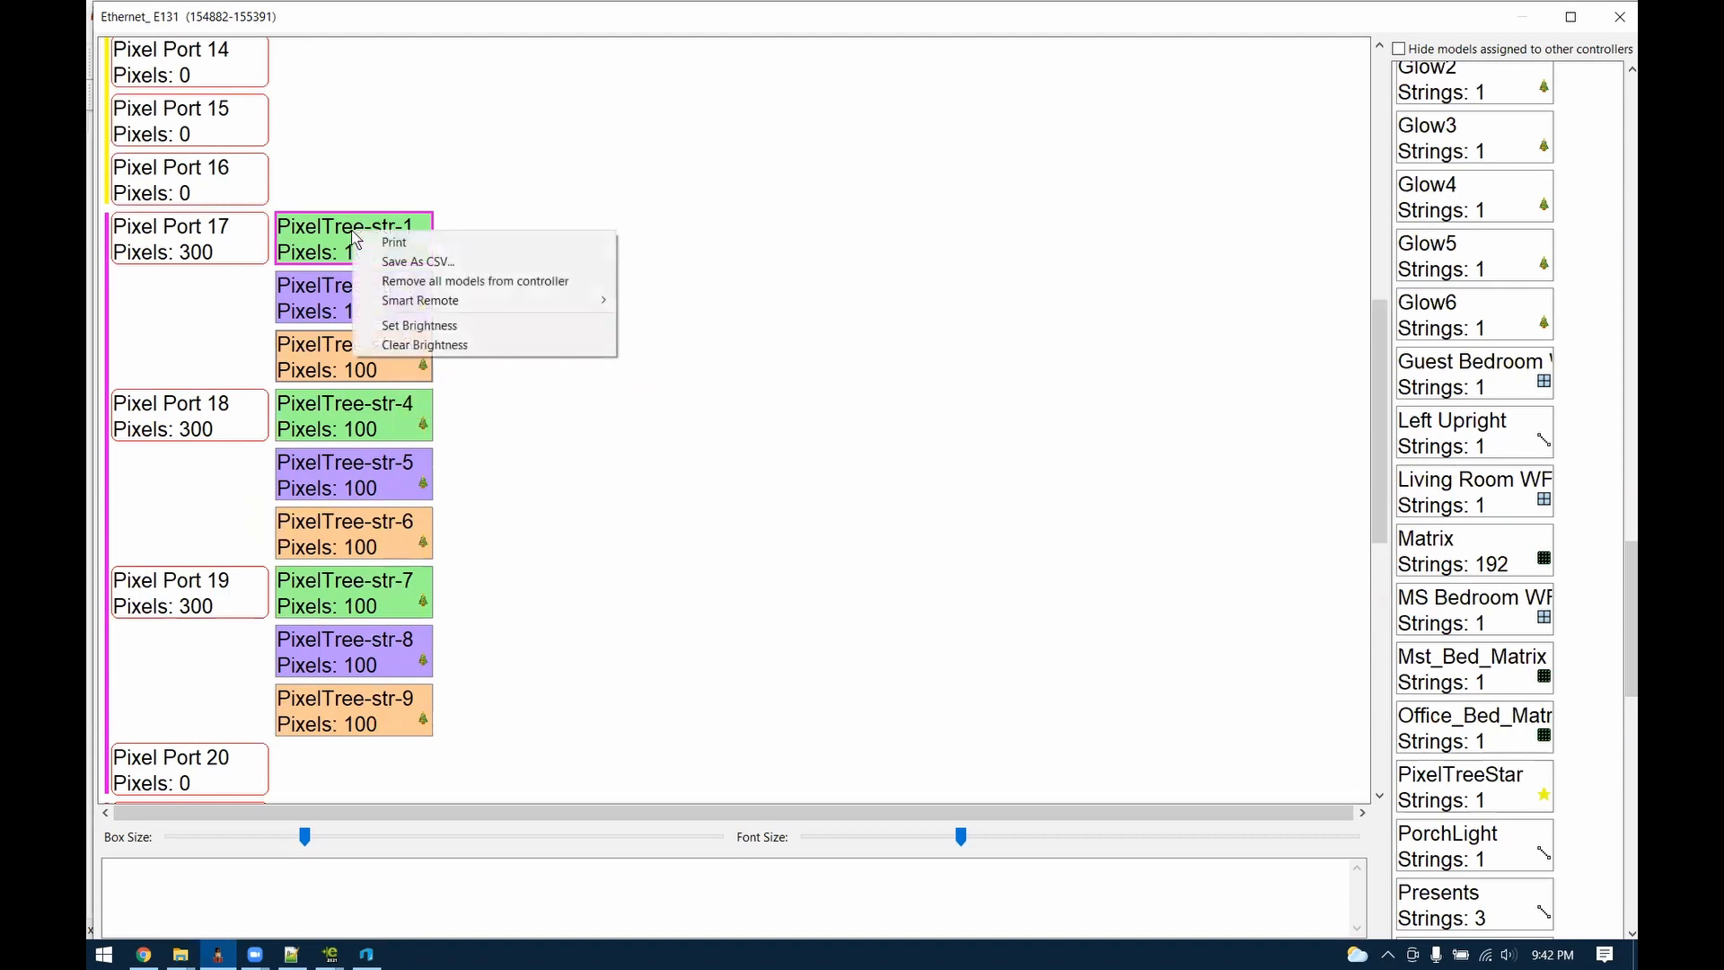
mouse_move(506, 302)
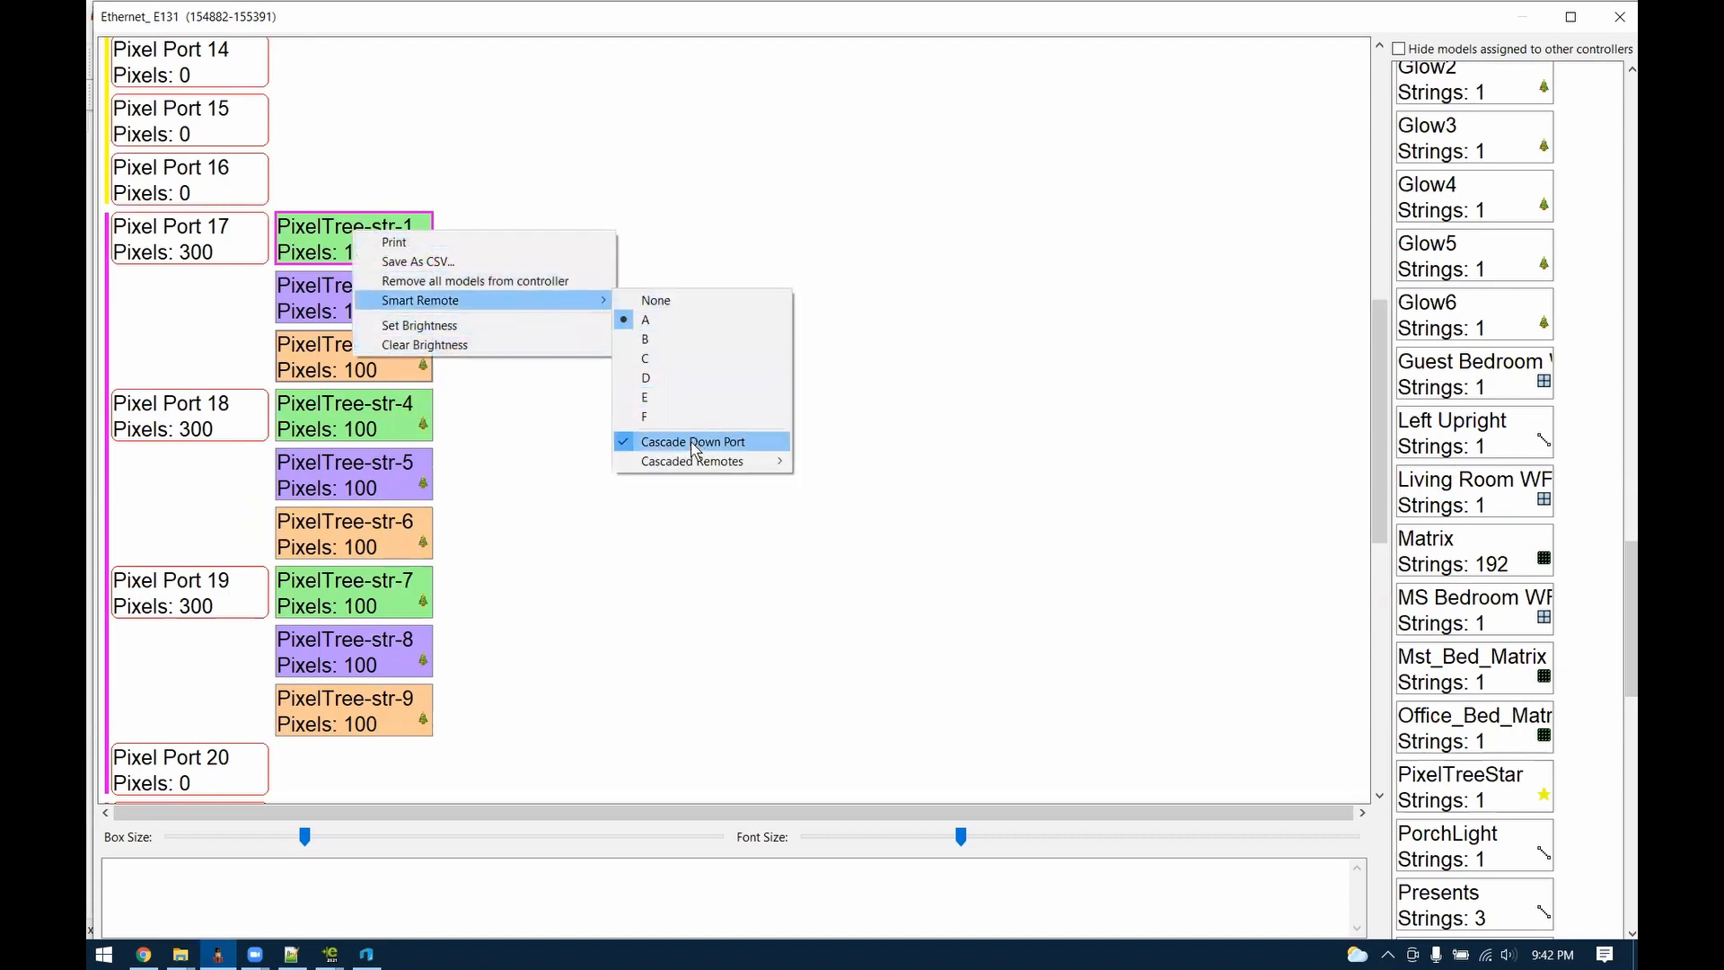
left_click(633, 441)
mouse_move(377, 245)
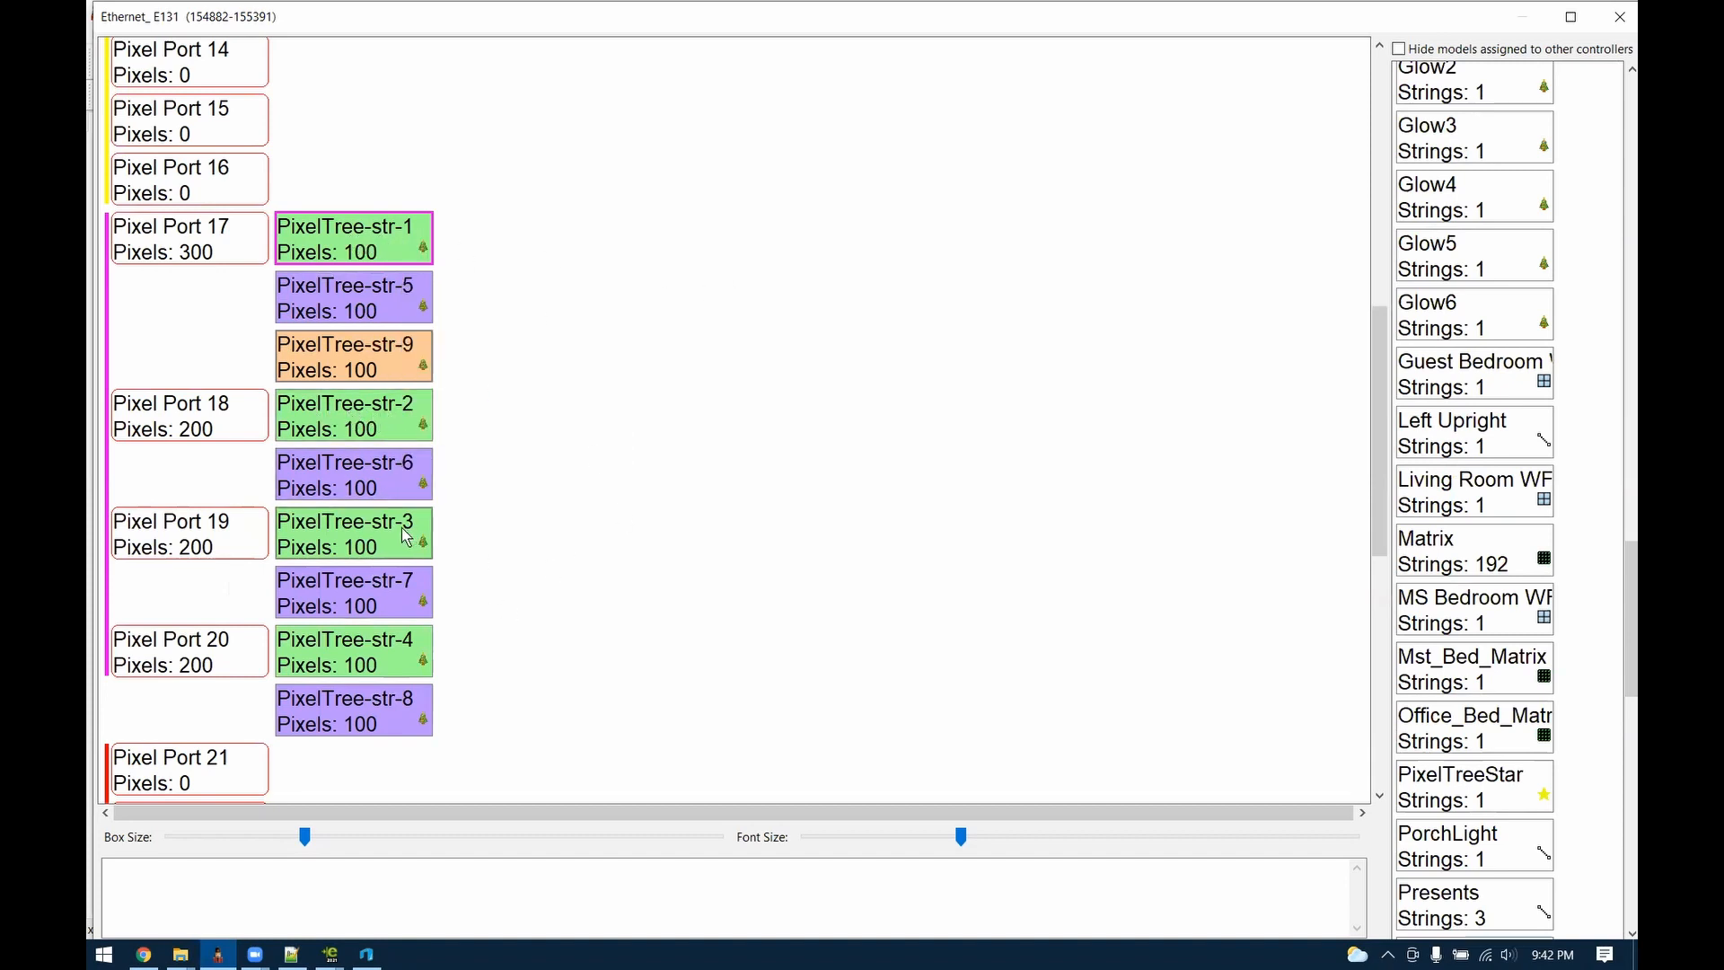
Look over the smart remote options of PixelTree-str-1 and close them unchanged
right_click(349, 239)
mouse_move(596, 313)
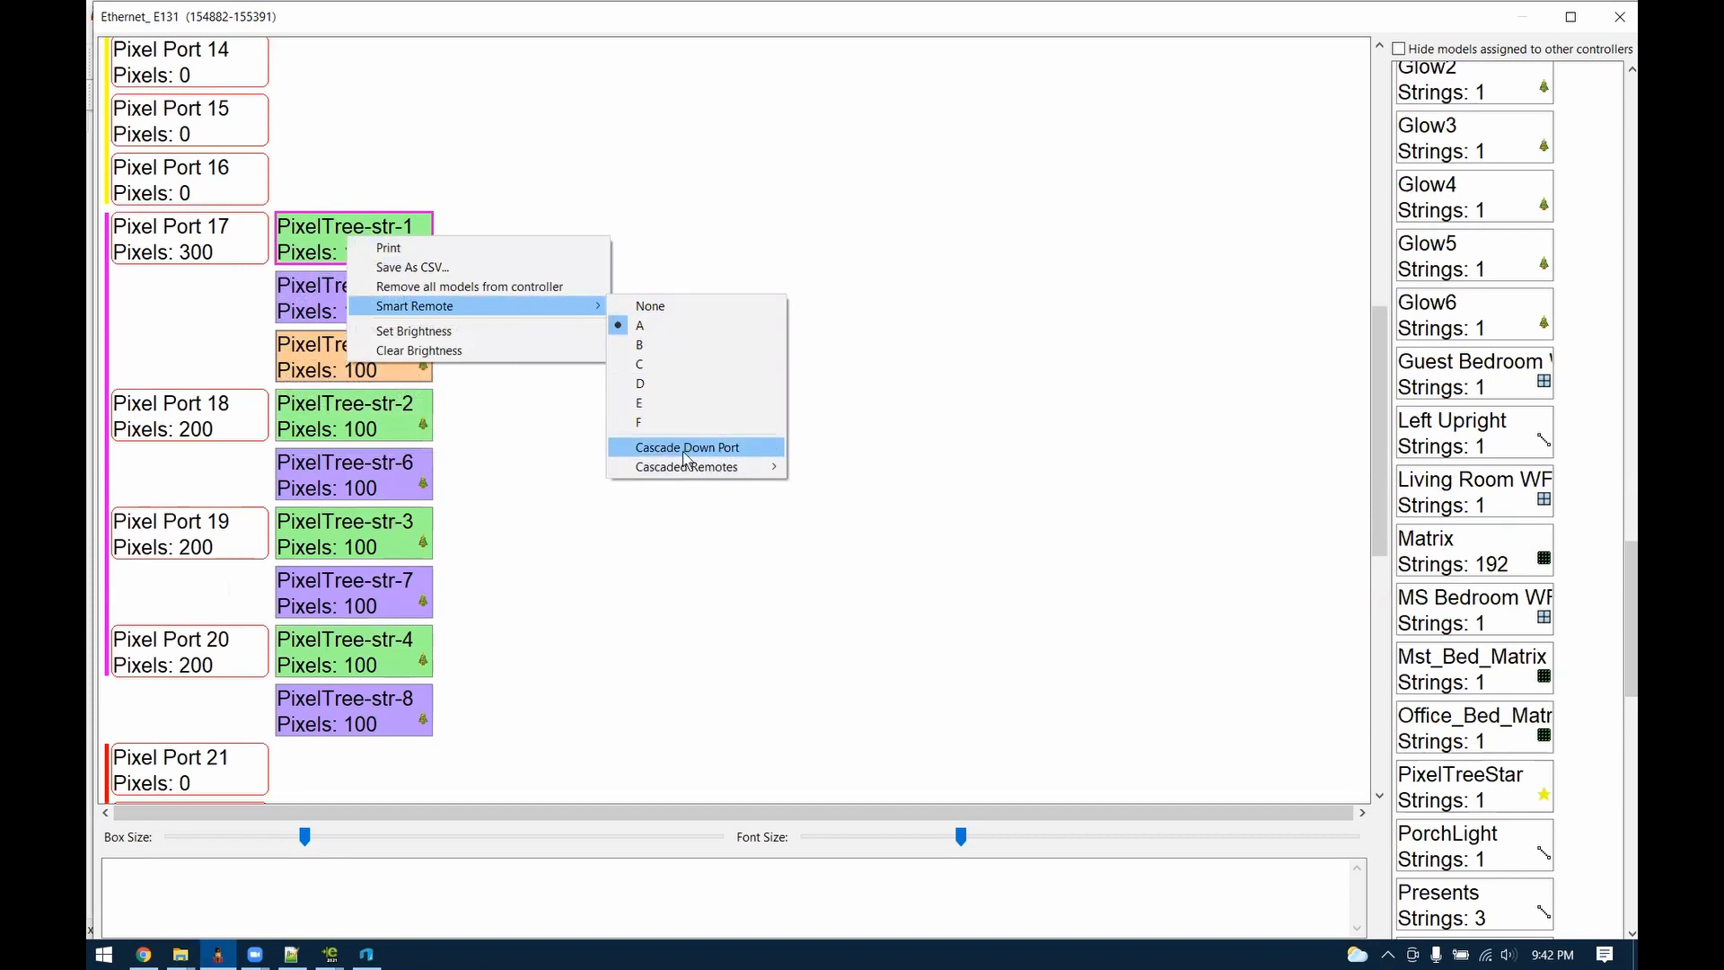
left_click(764, 224)
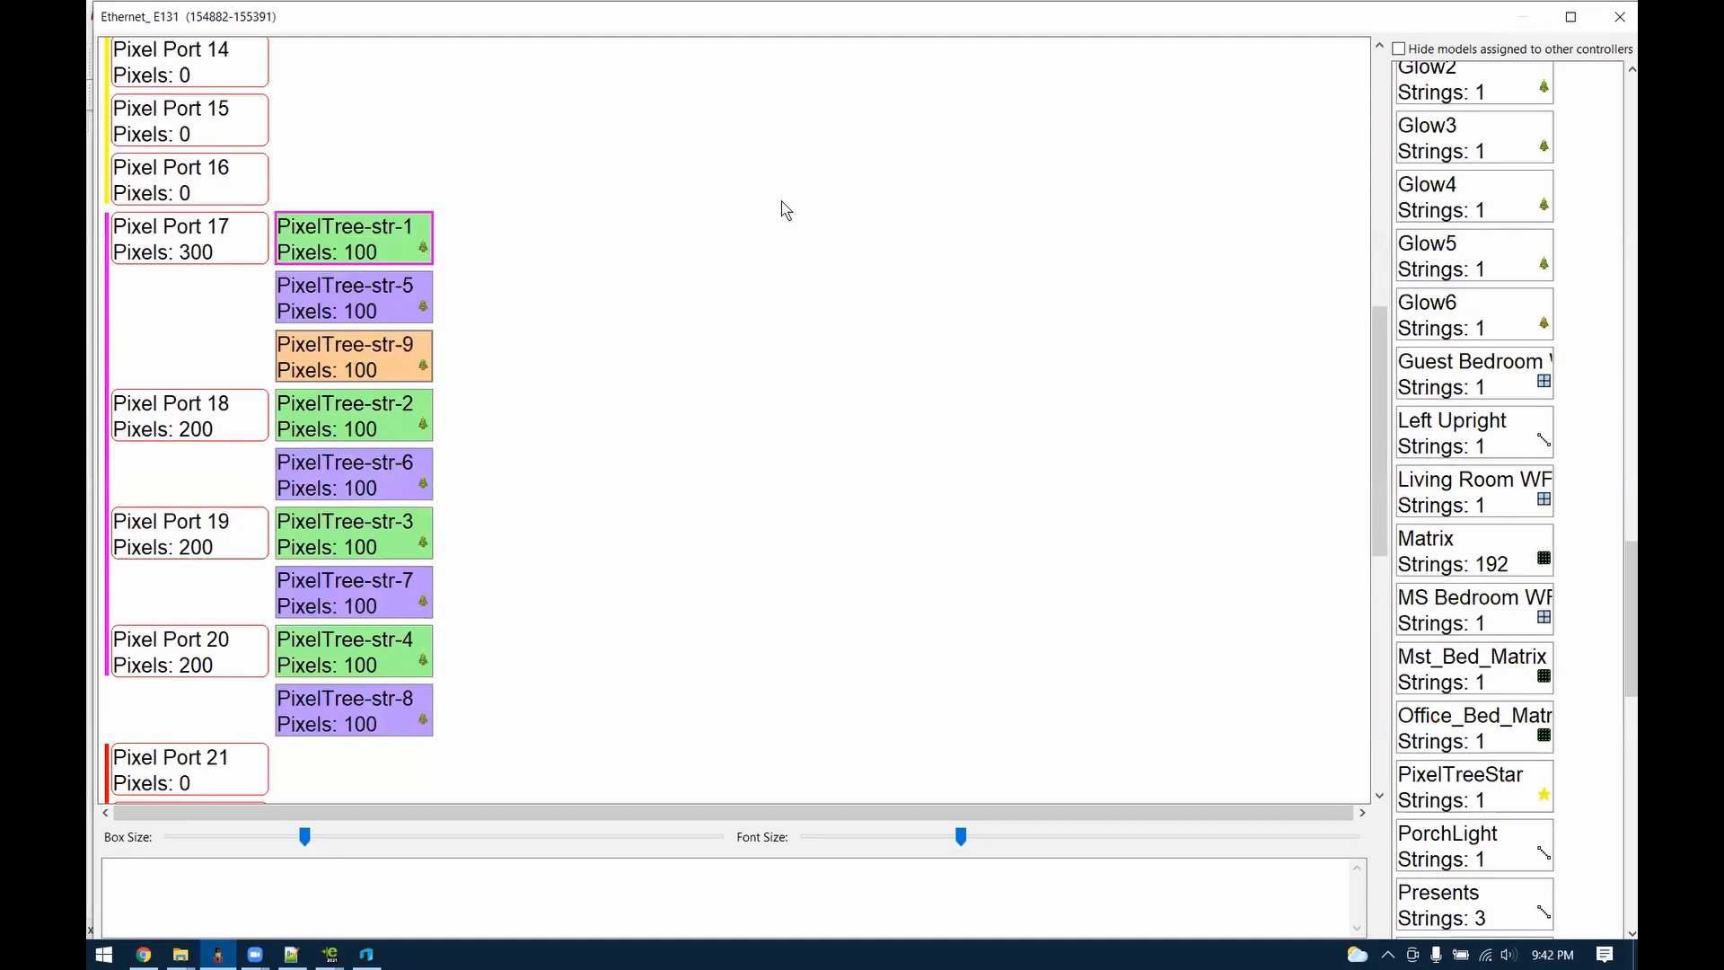
Switch to the release notes in Notepad++ and review the 2021.18 note about smart remote styles
right_click(287, 280)
left_click(293, 954)
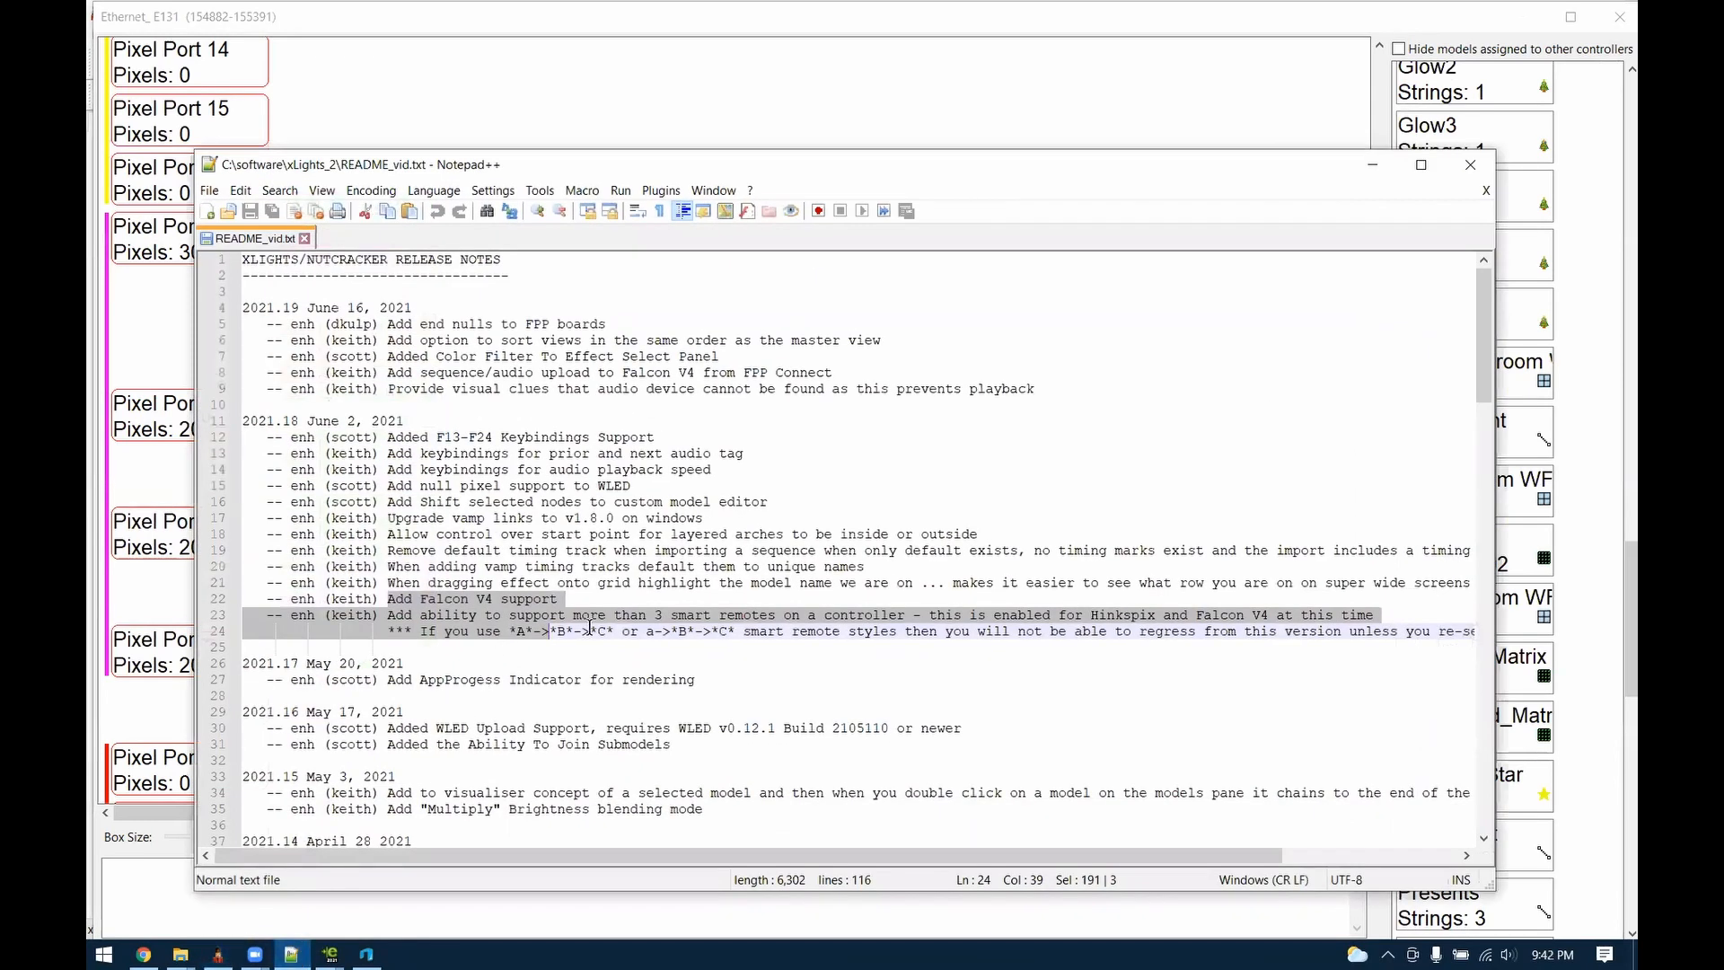
left_click(620, 626)
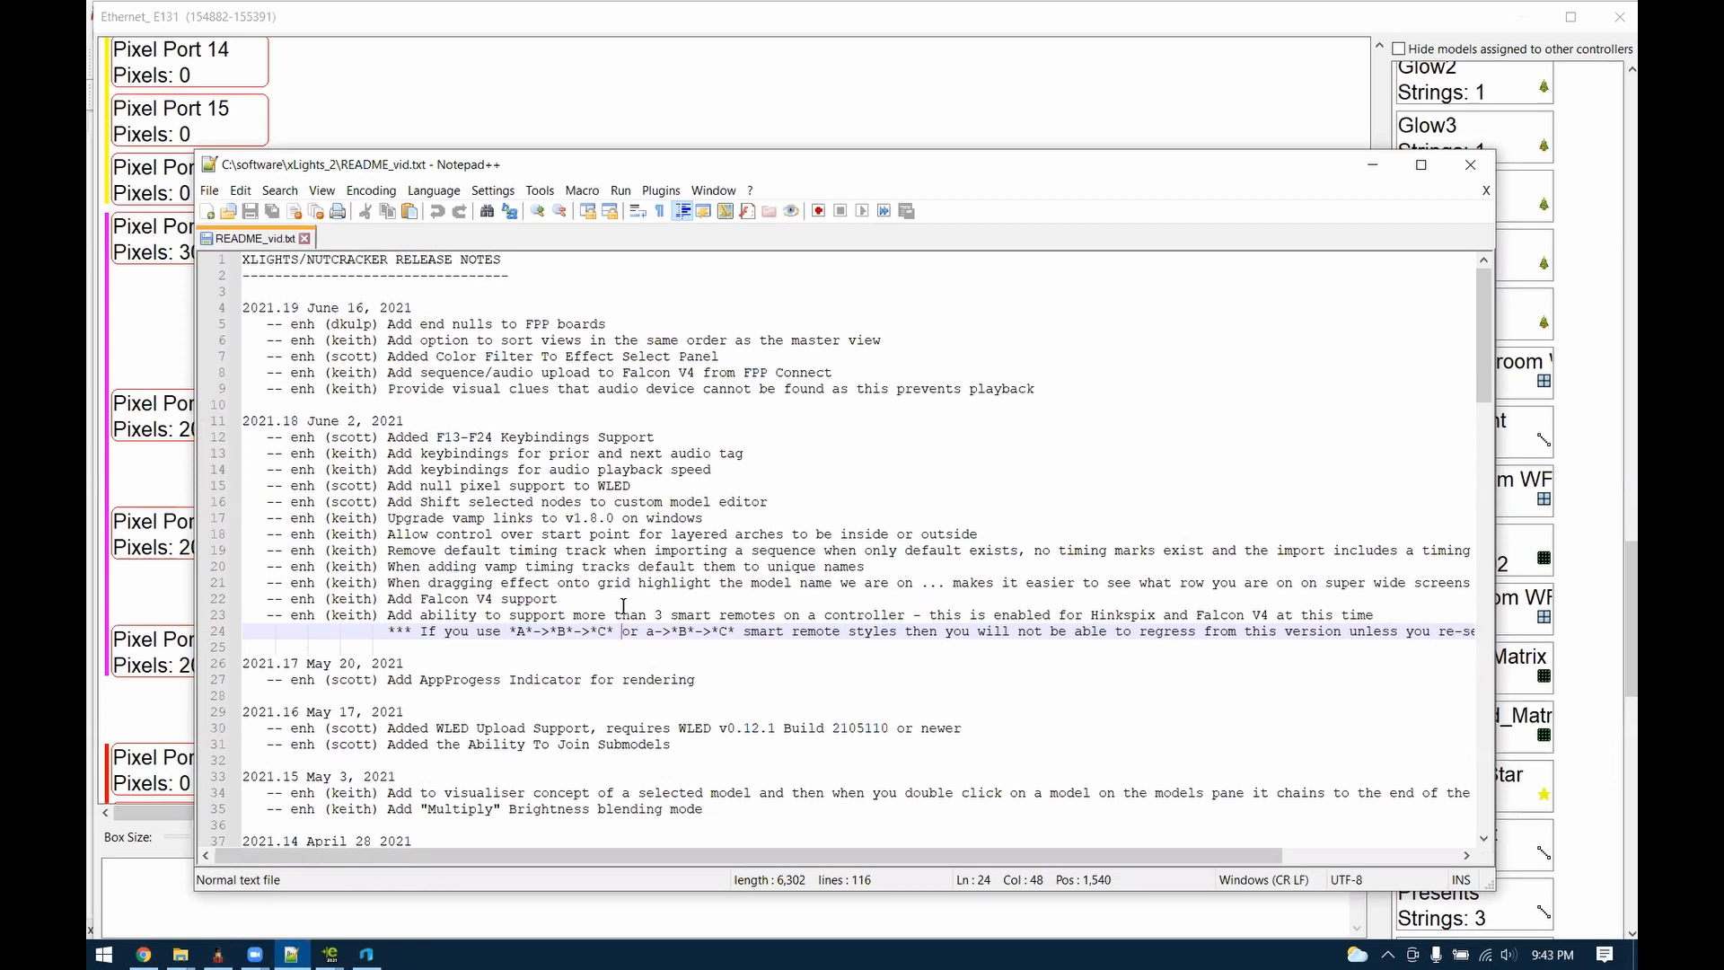
Return to the controller visualiser and remove PixelTree from Pixel Port 17
left_click(456, 121)
mouse_move(382, 237)
left_click_drag(328, 244, 1491, 309)
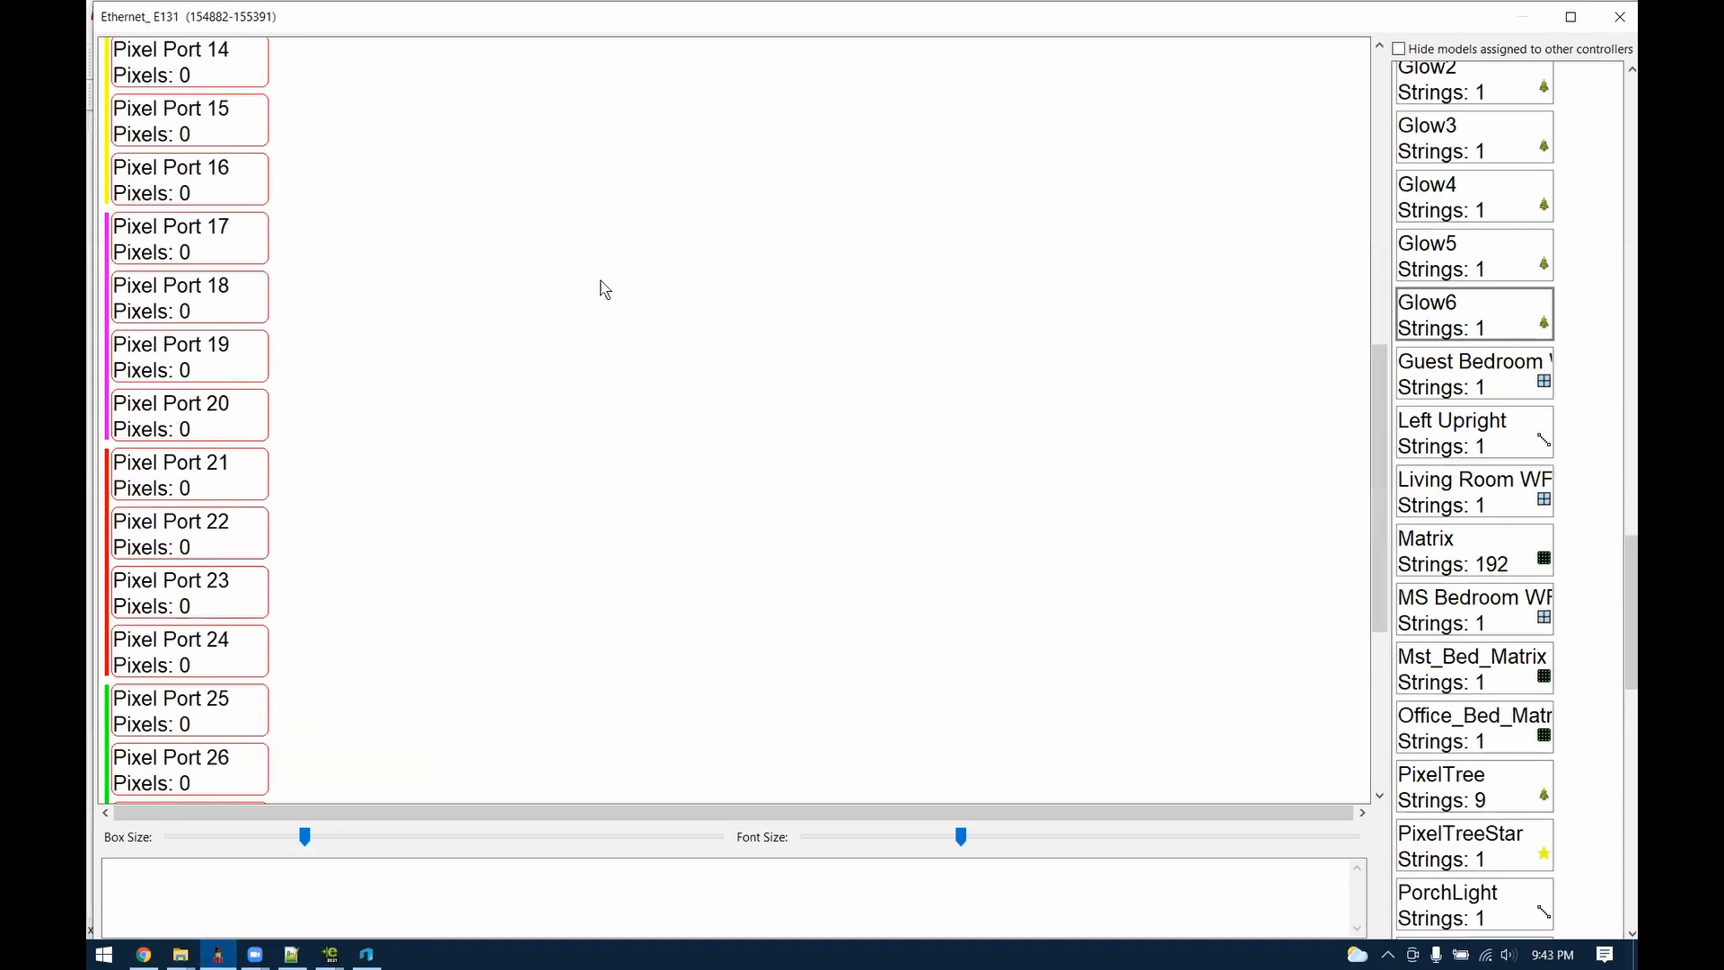
Add Glow4, Glow6, Glow5, Glow3 and Left Upright, in that order, to Pixel Port 17
left_click_drag(1463, 216, 238, 241)
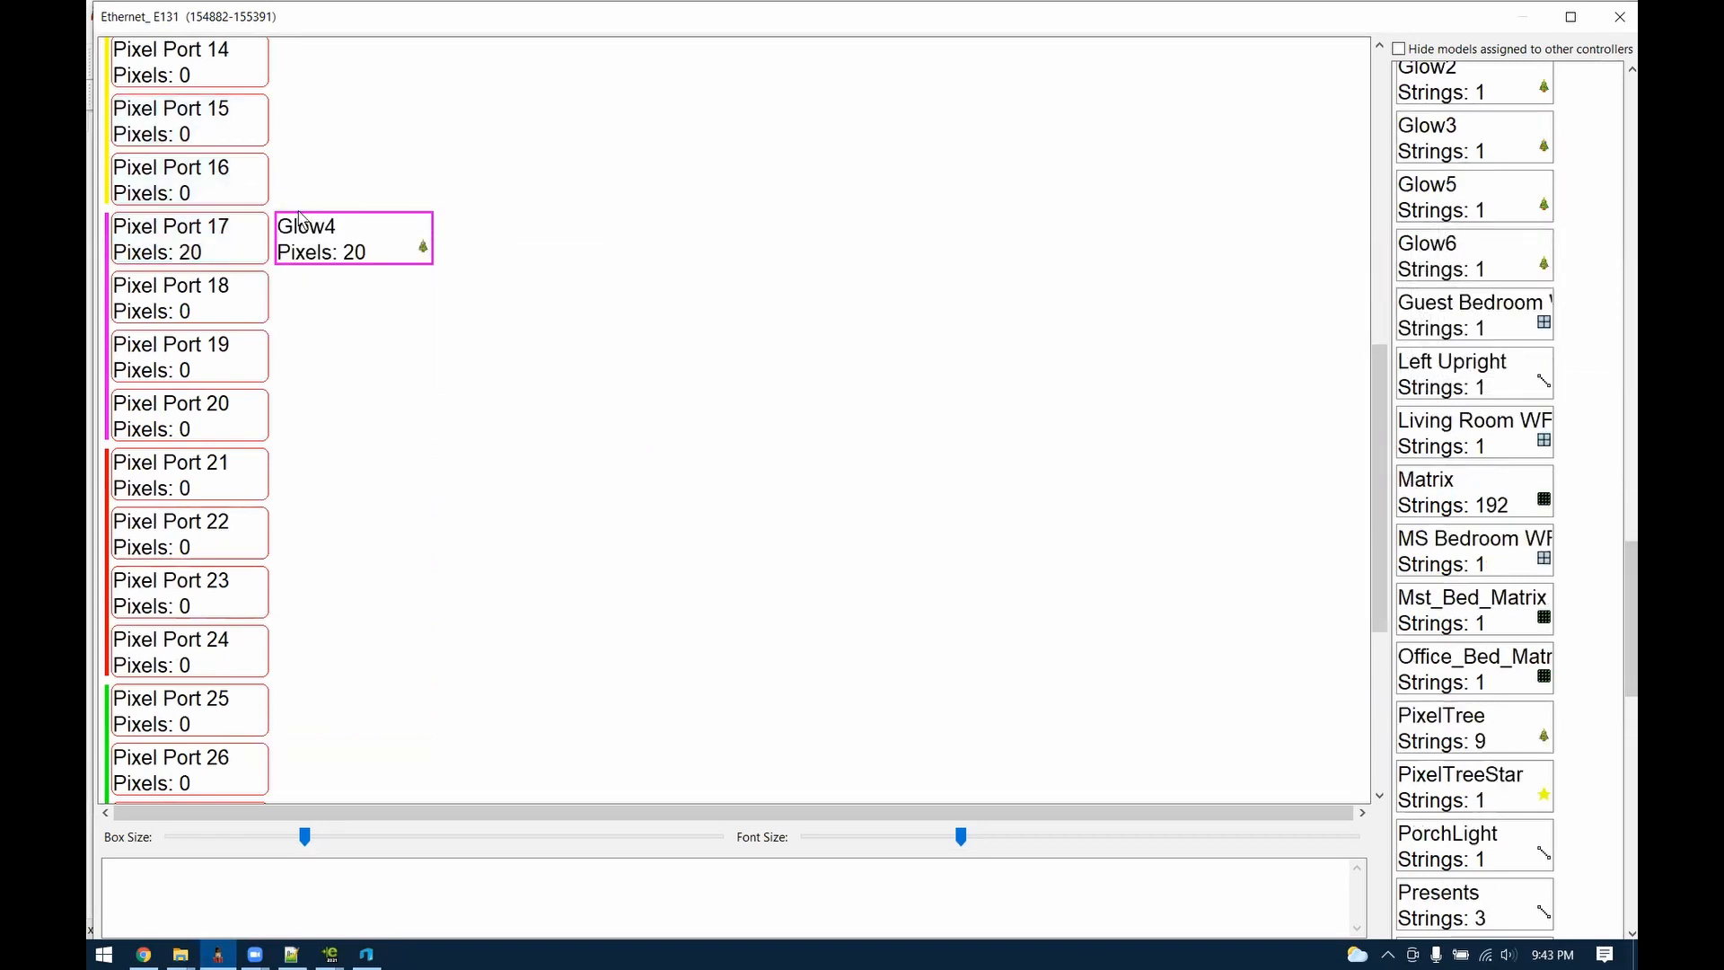
mouse_move(330, 238)
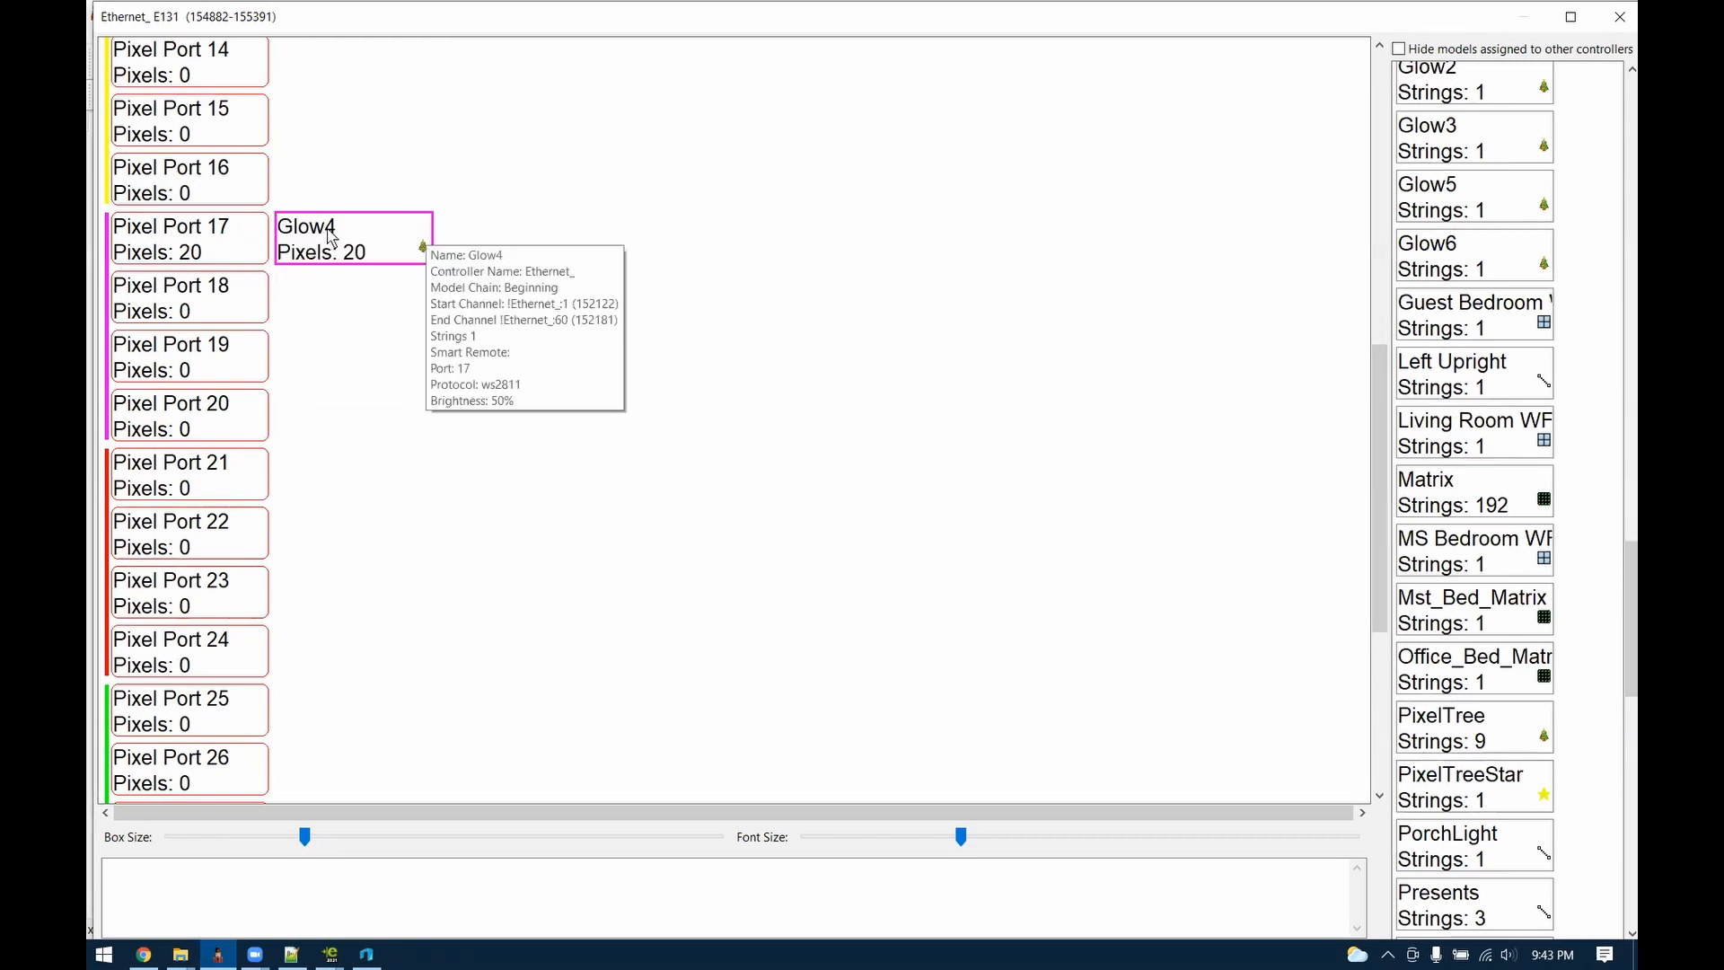
mouse_move(1450, 262)
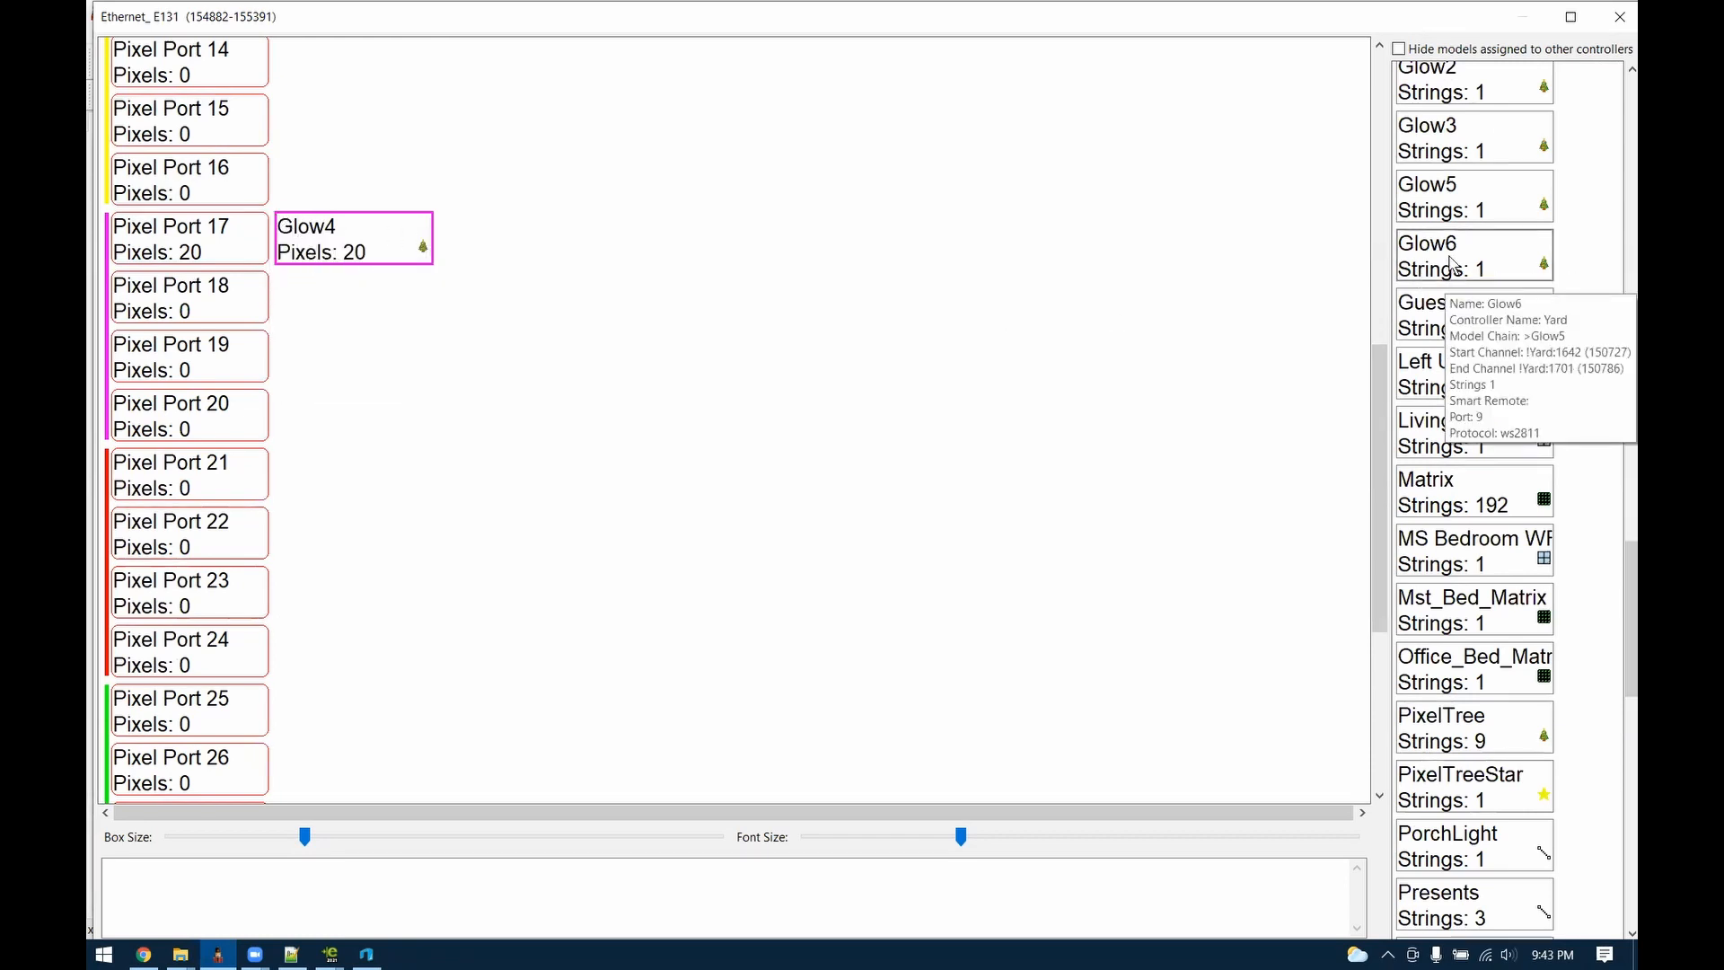
left_click_drag(1450, 262, 238, 241)
left_click_drag(1450, 197, 238, 241)
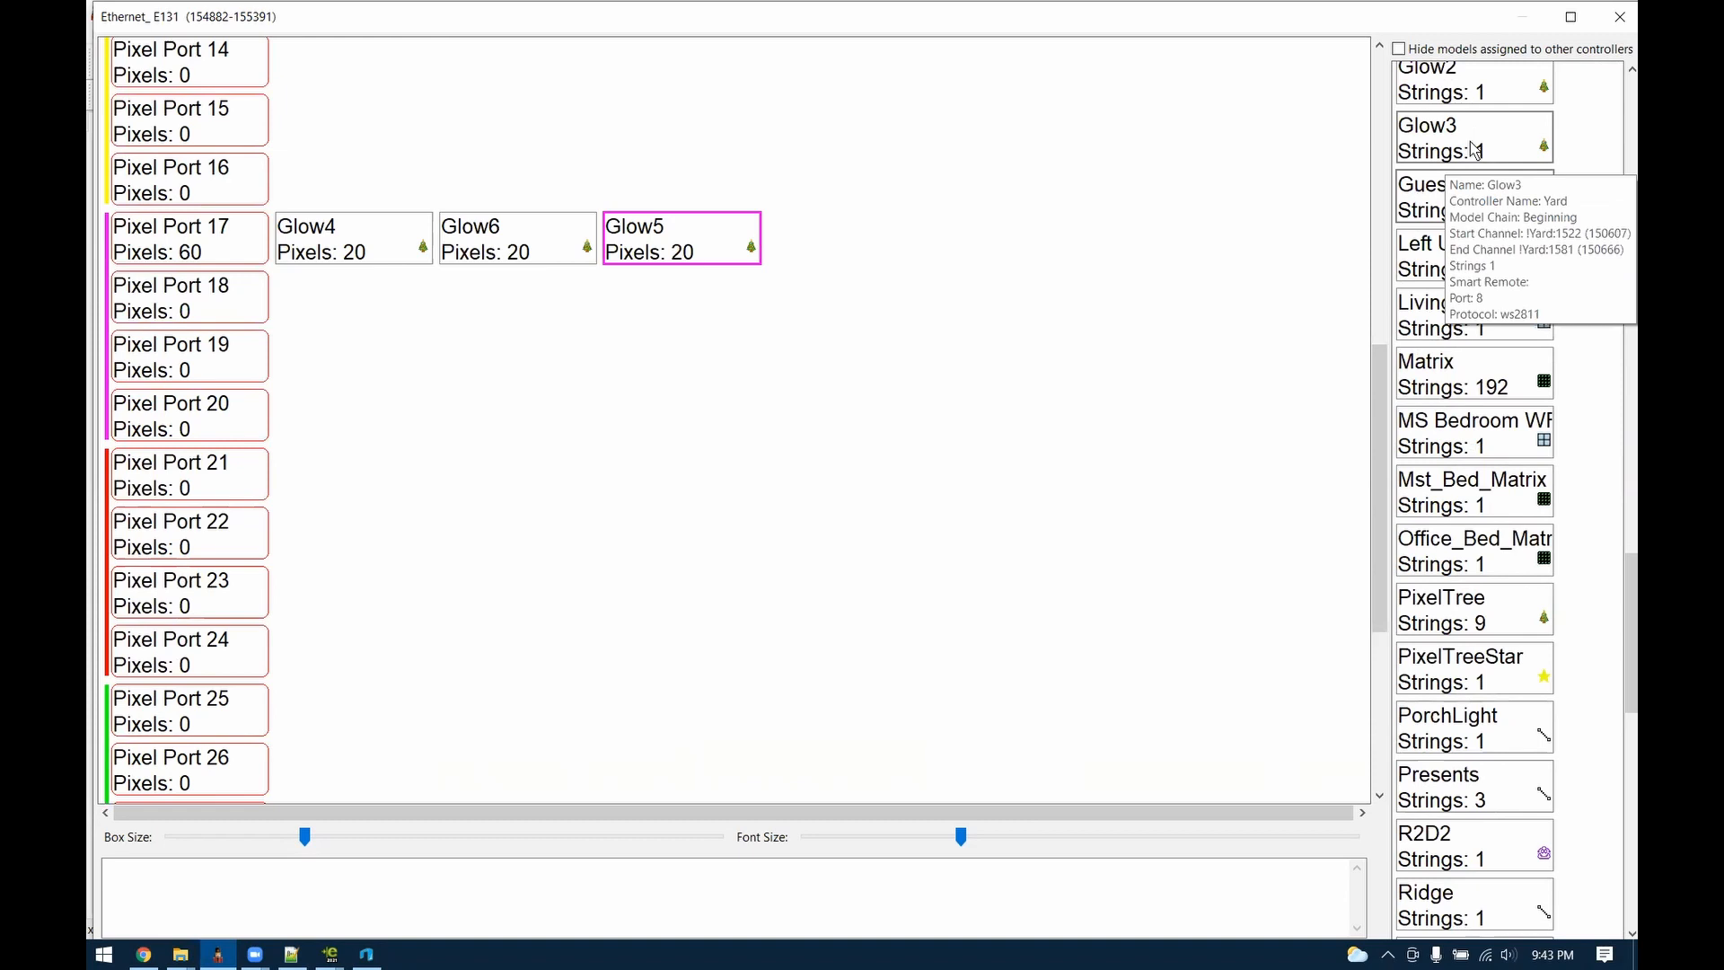
left_click_drag(1475, 148, 804, 306)
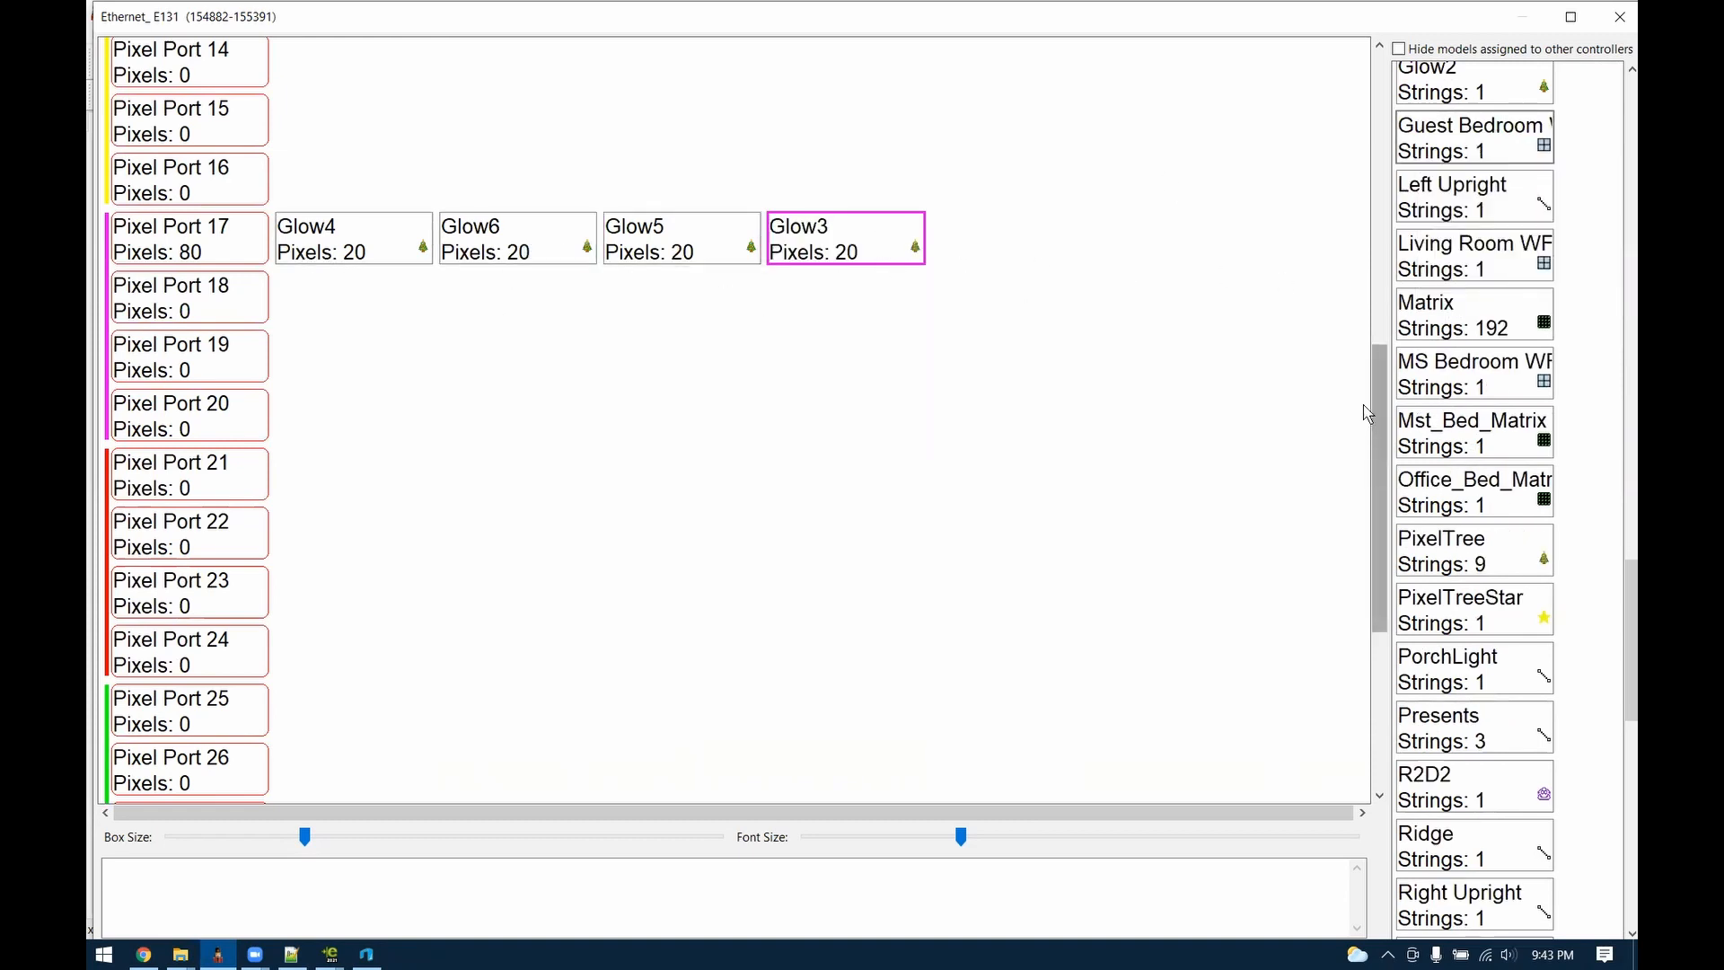
mouse_move(1490, 189)
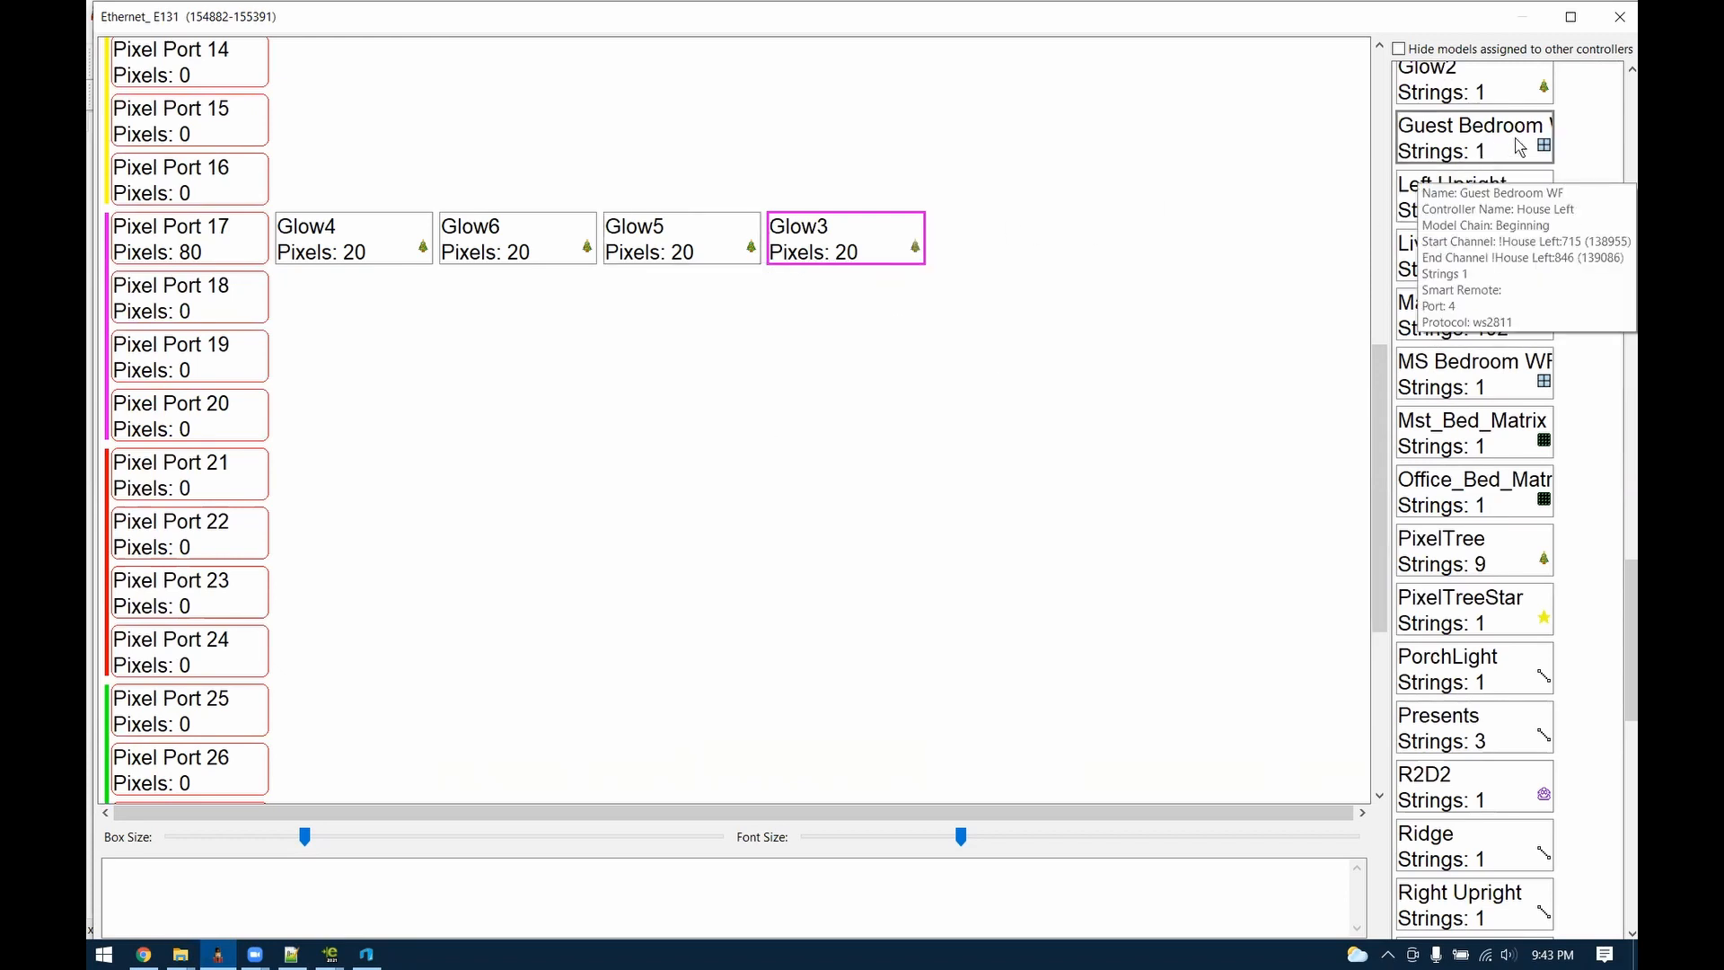
left_click_drag(1428, 188, 1069, 247)
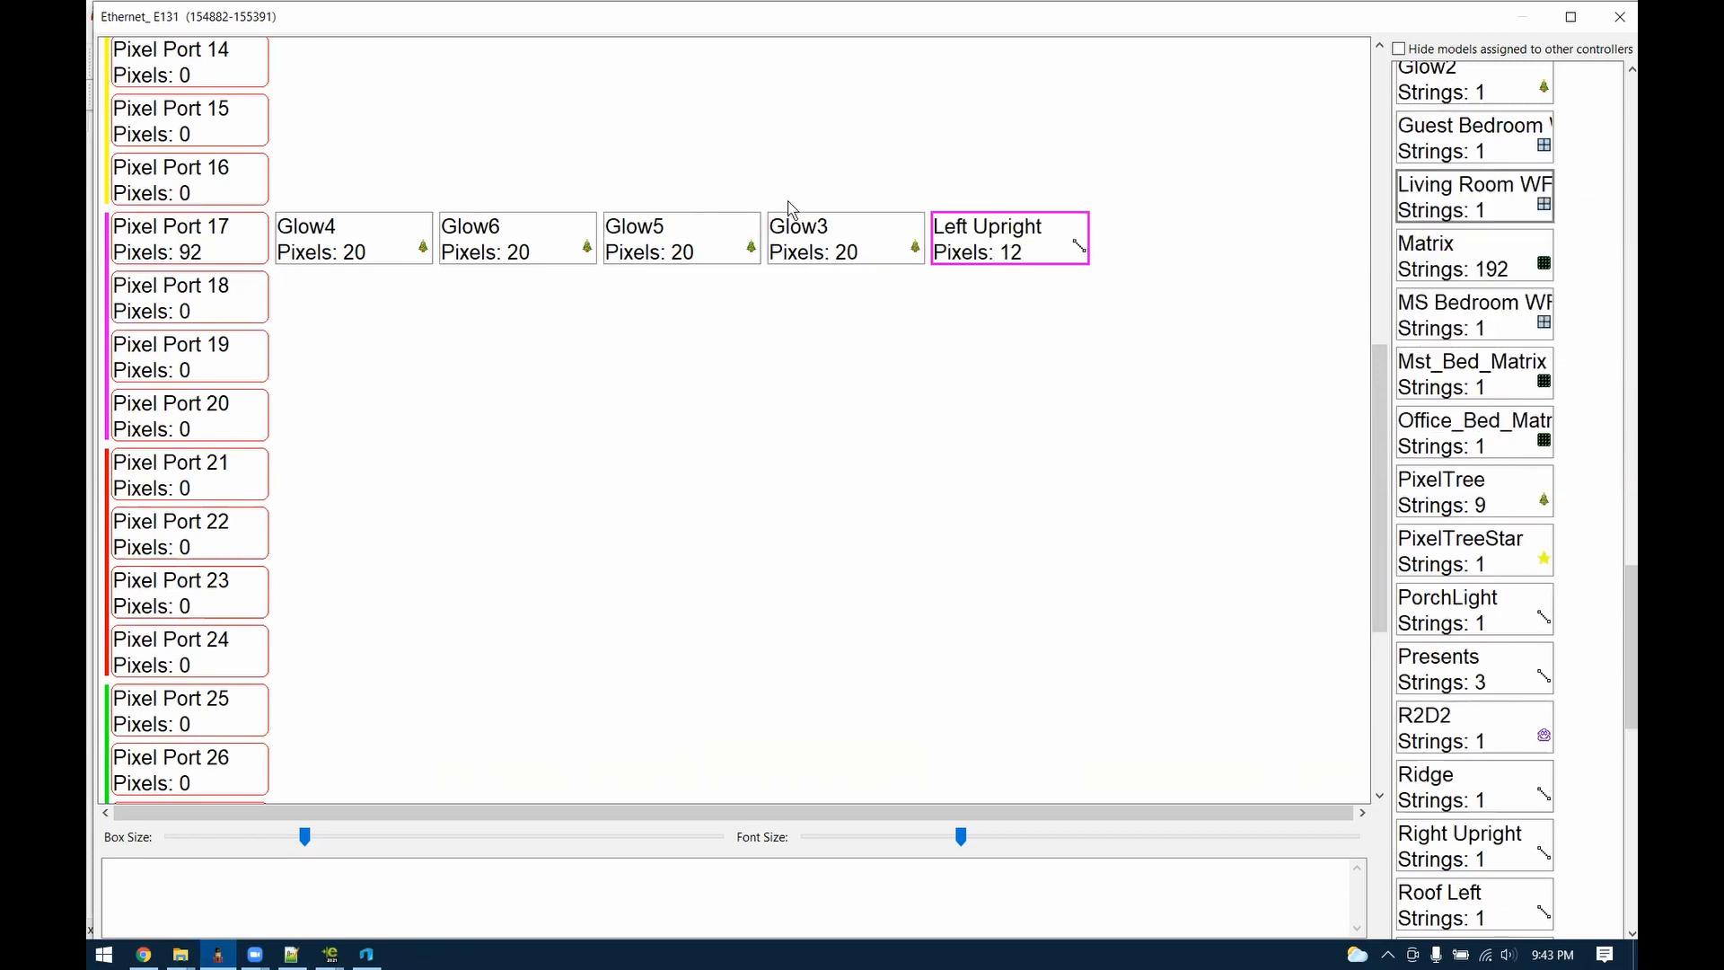
Switch to the release notes in Notepad++ and highlight the 2021.18 entries on F13-F24 keybindings and audio tag keybindings
left_click(296, 956)
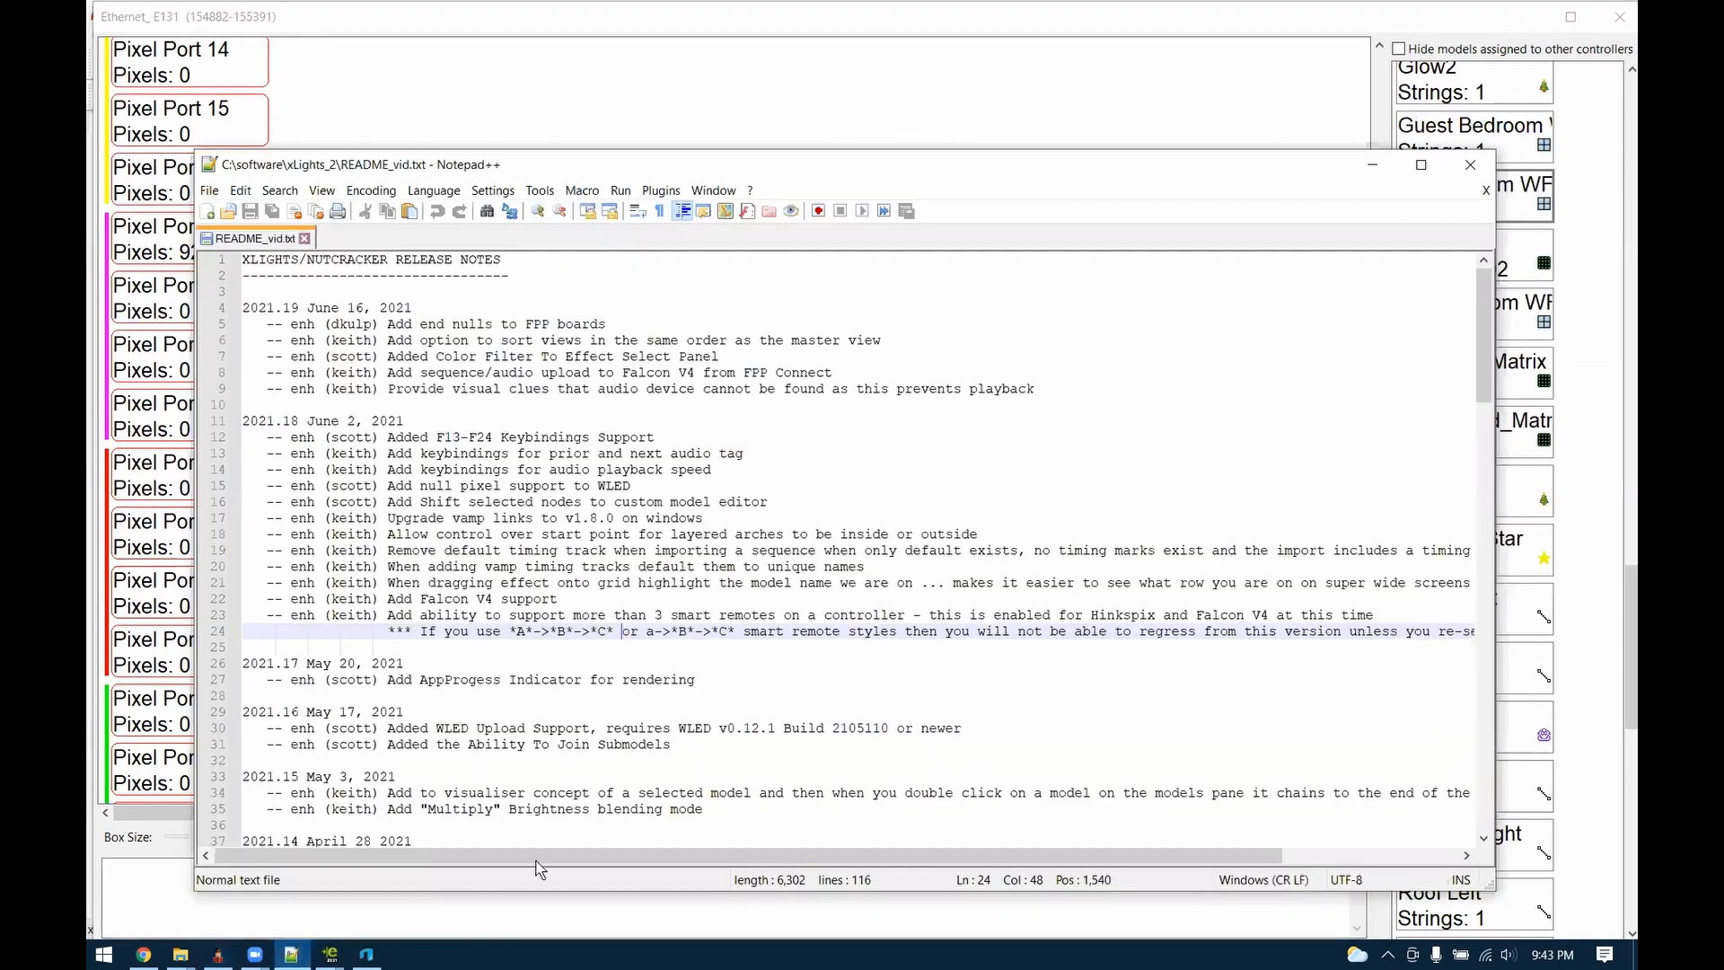
double_click(403, 566)
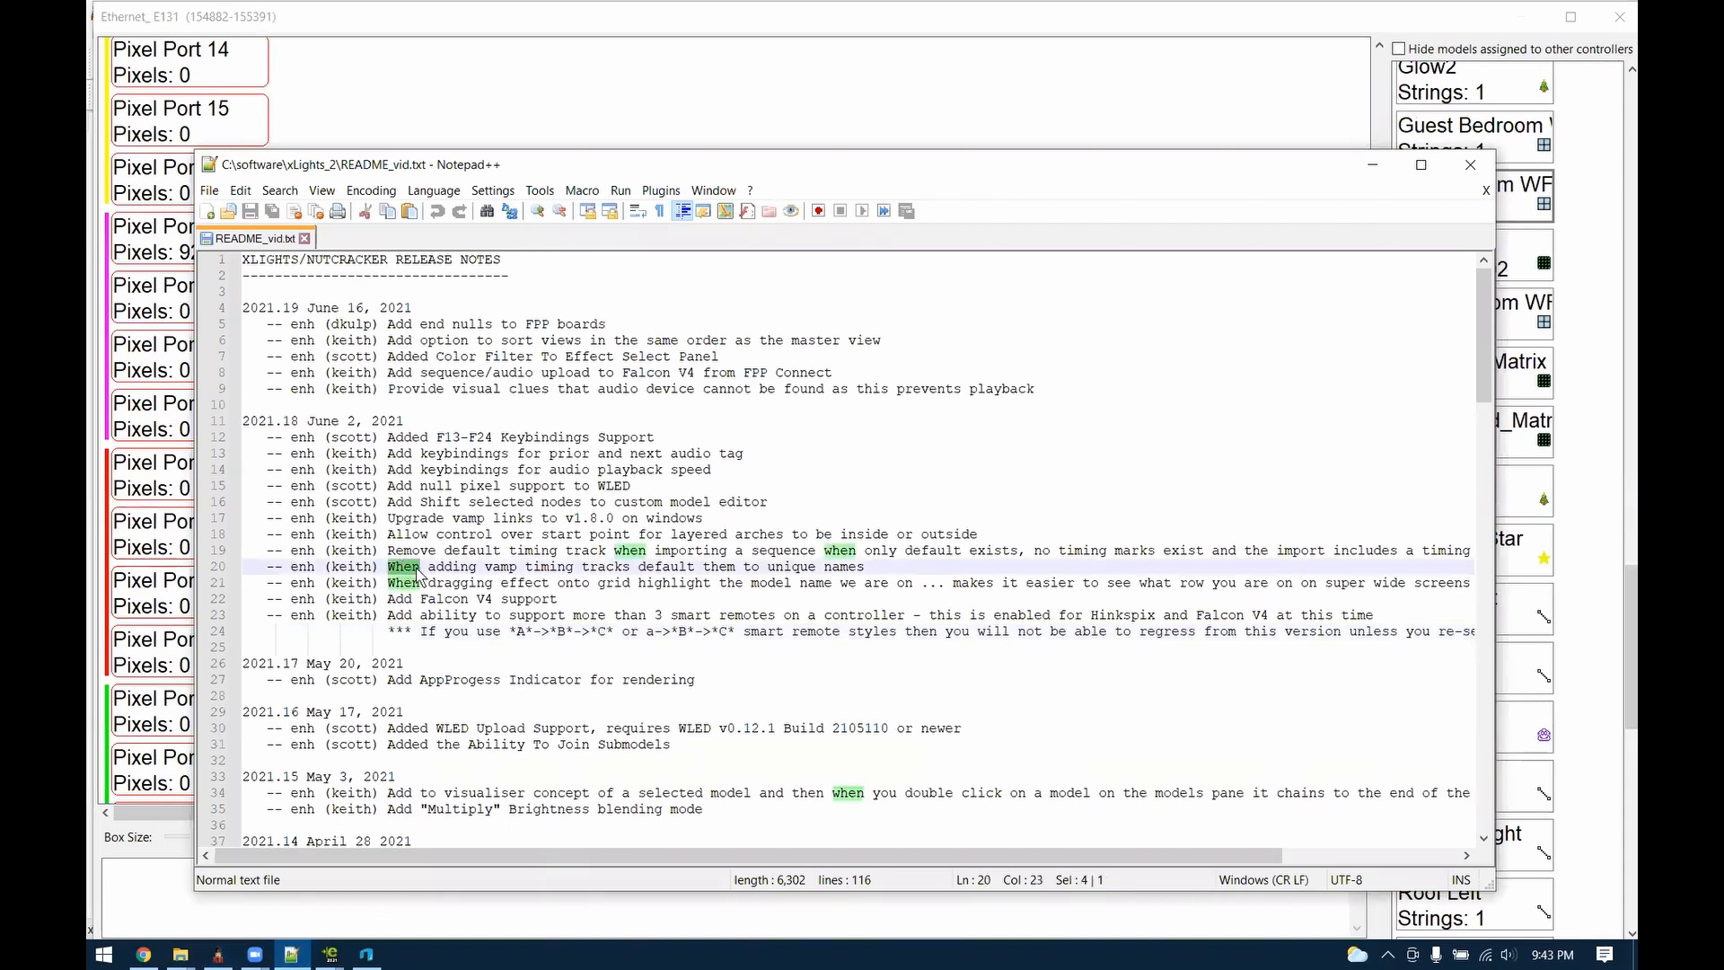
left_click_drag(386, 438, 703, 441)
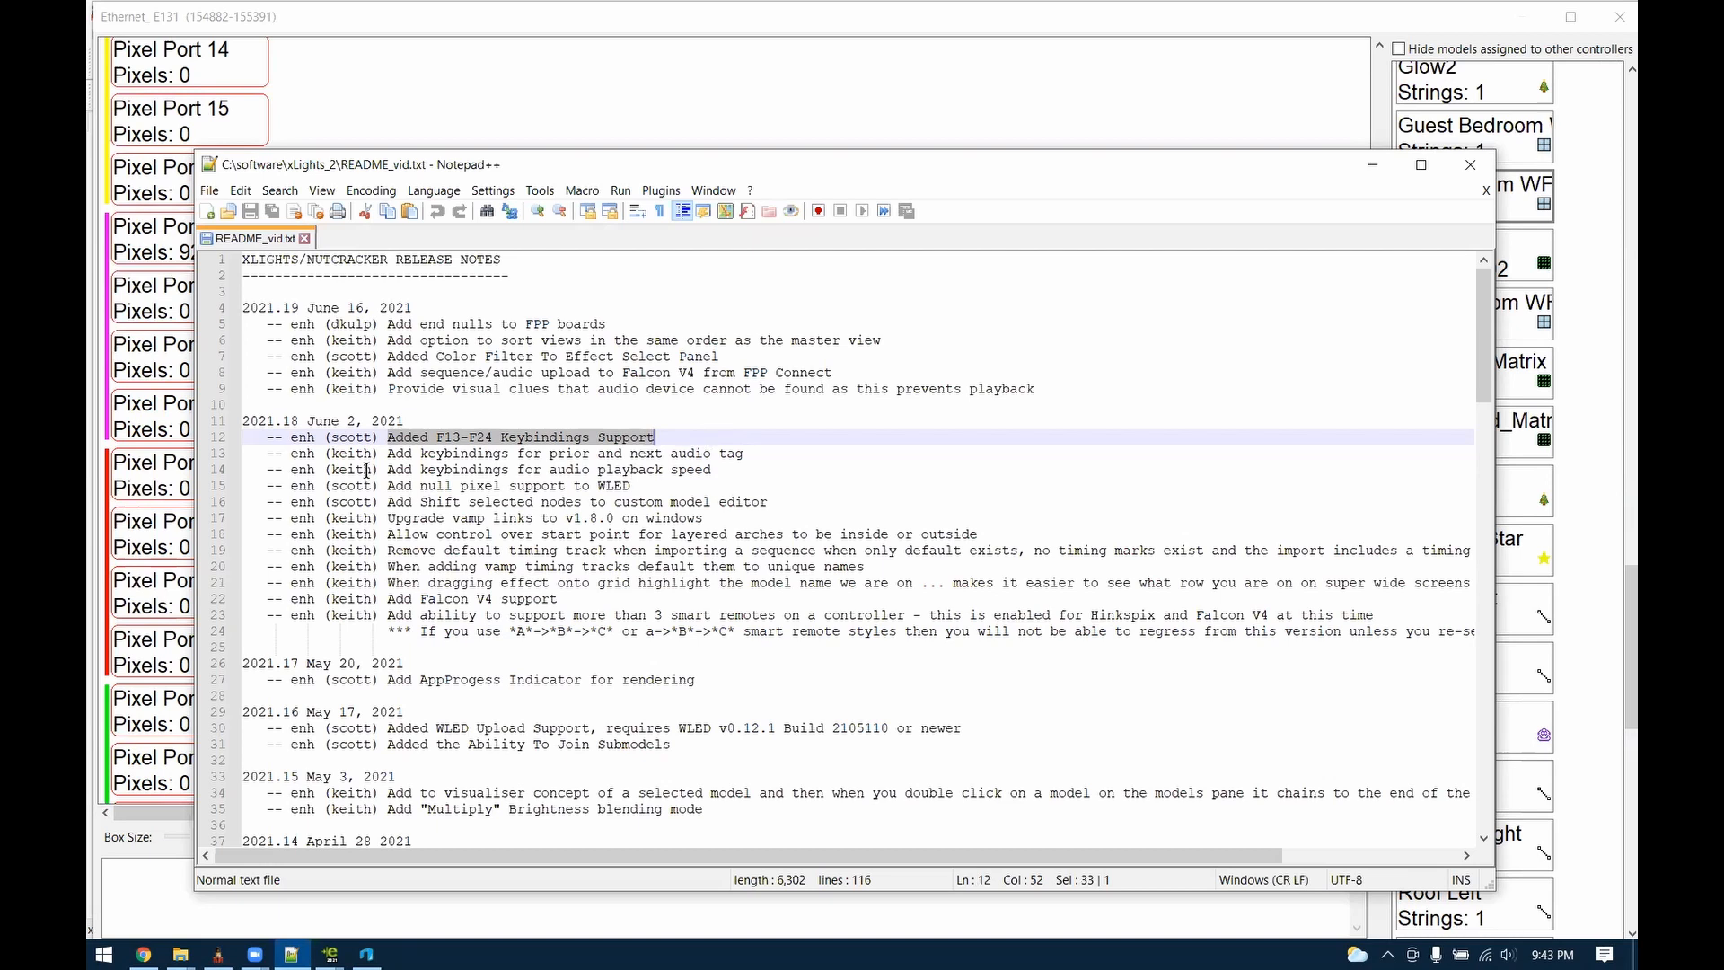
left_click_drag(387, 453, 795, 447)
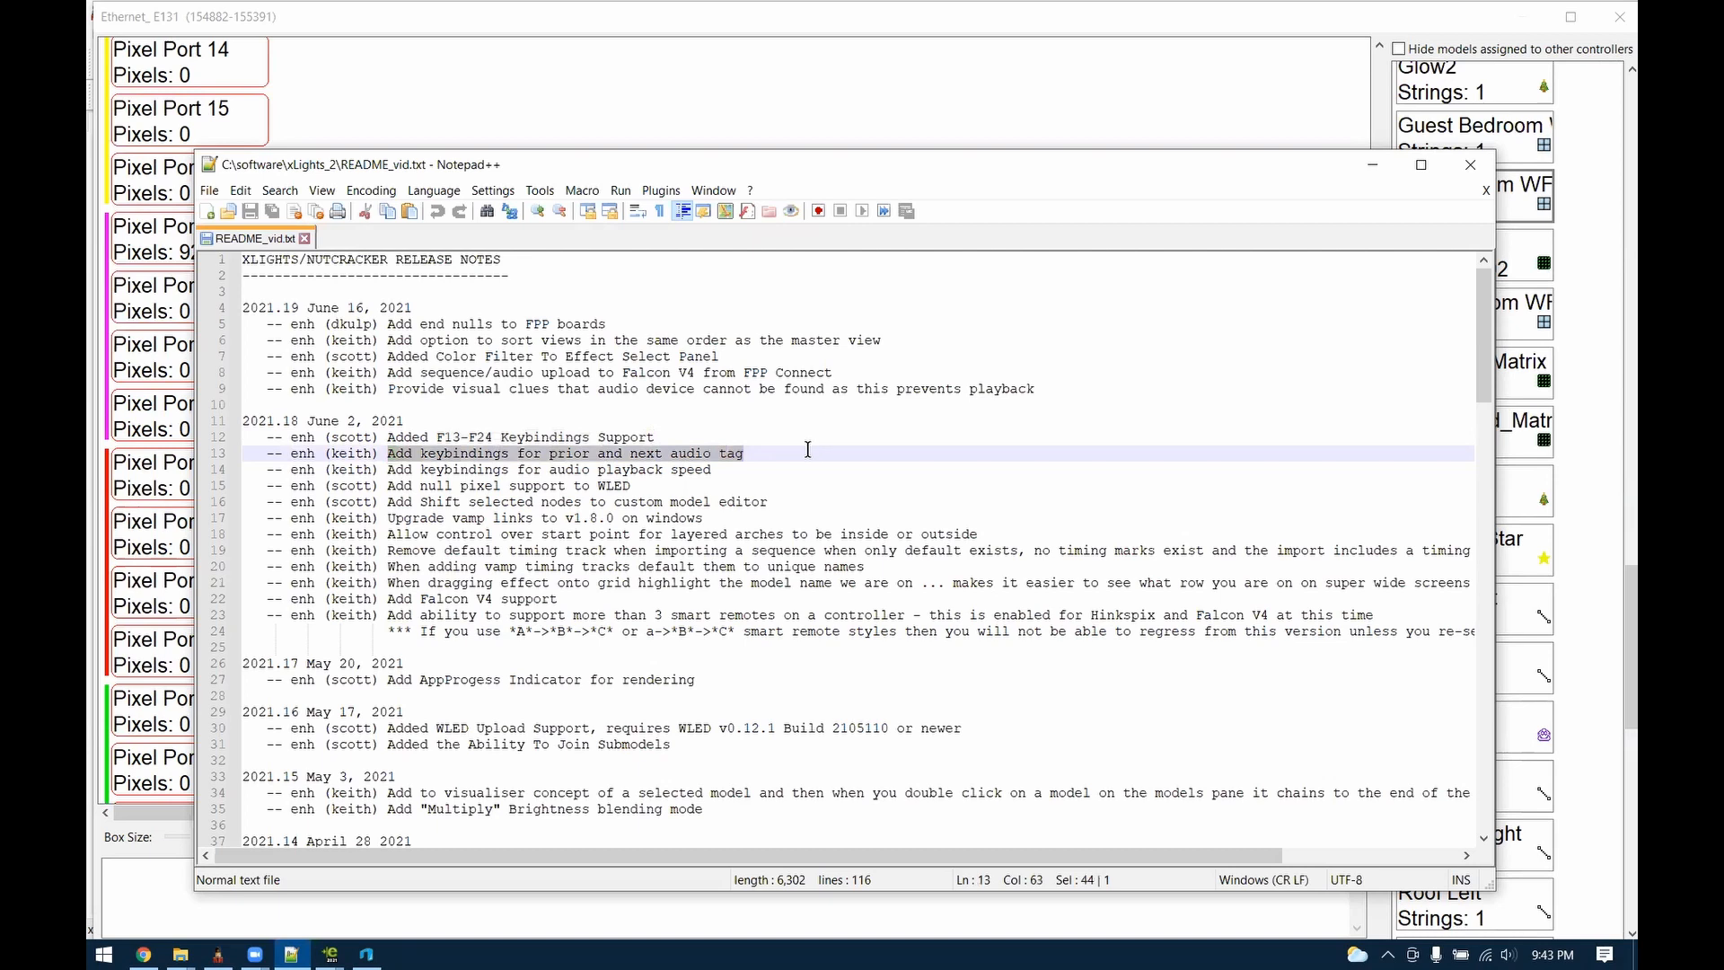
Close the controller visualiser and, in the sequencer, place audio tag 0 near 0:18 and tag 1 near 0:57 on the timeline
left_click(1615, 18)
left_click(243, 123)
left_click(1078, 500)
right_click(1078, 496)
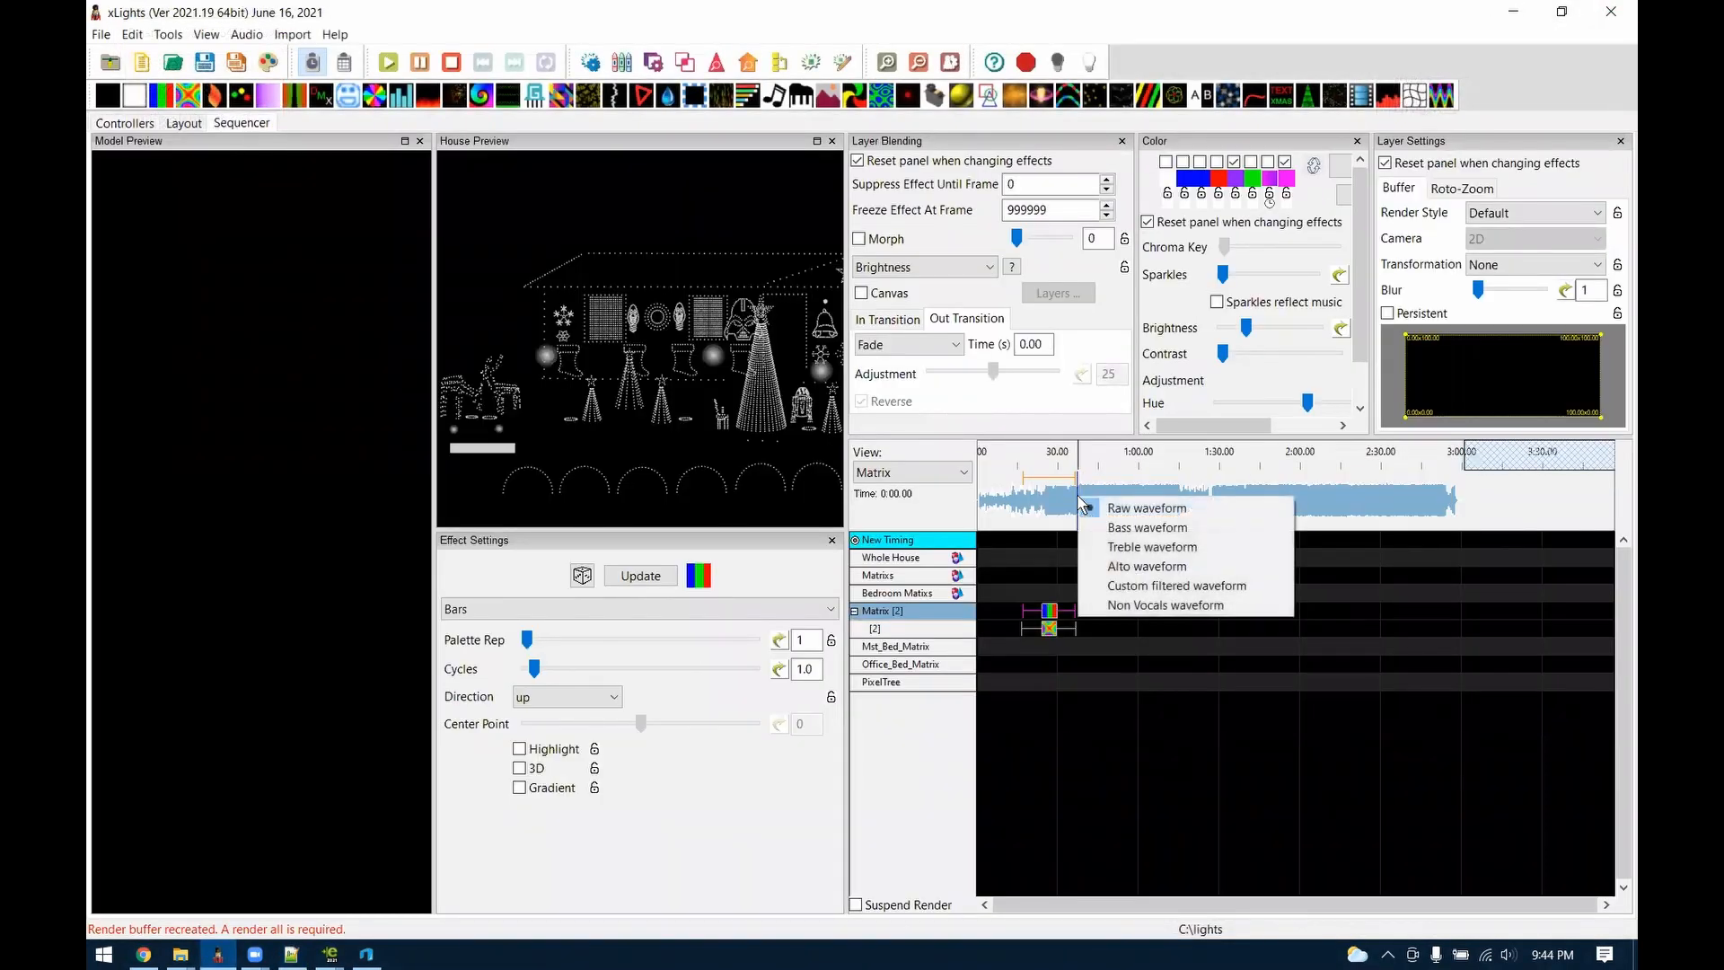
right_click(1015, 514)
right_click(1025, 454)
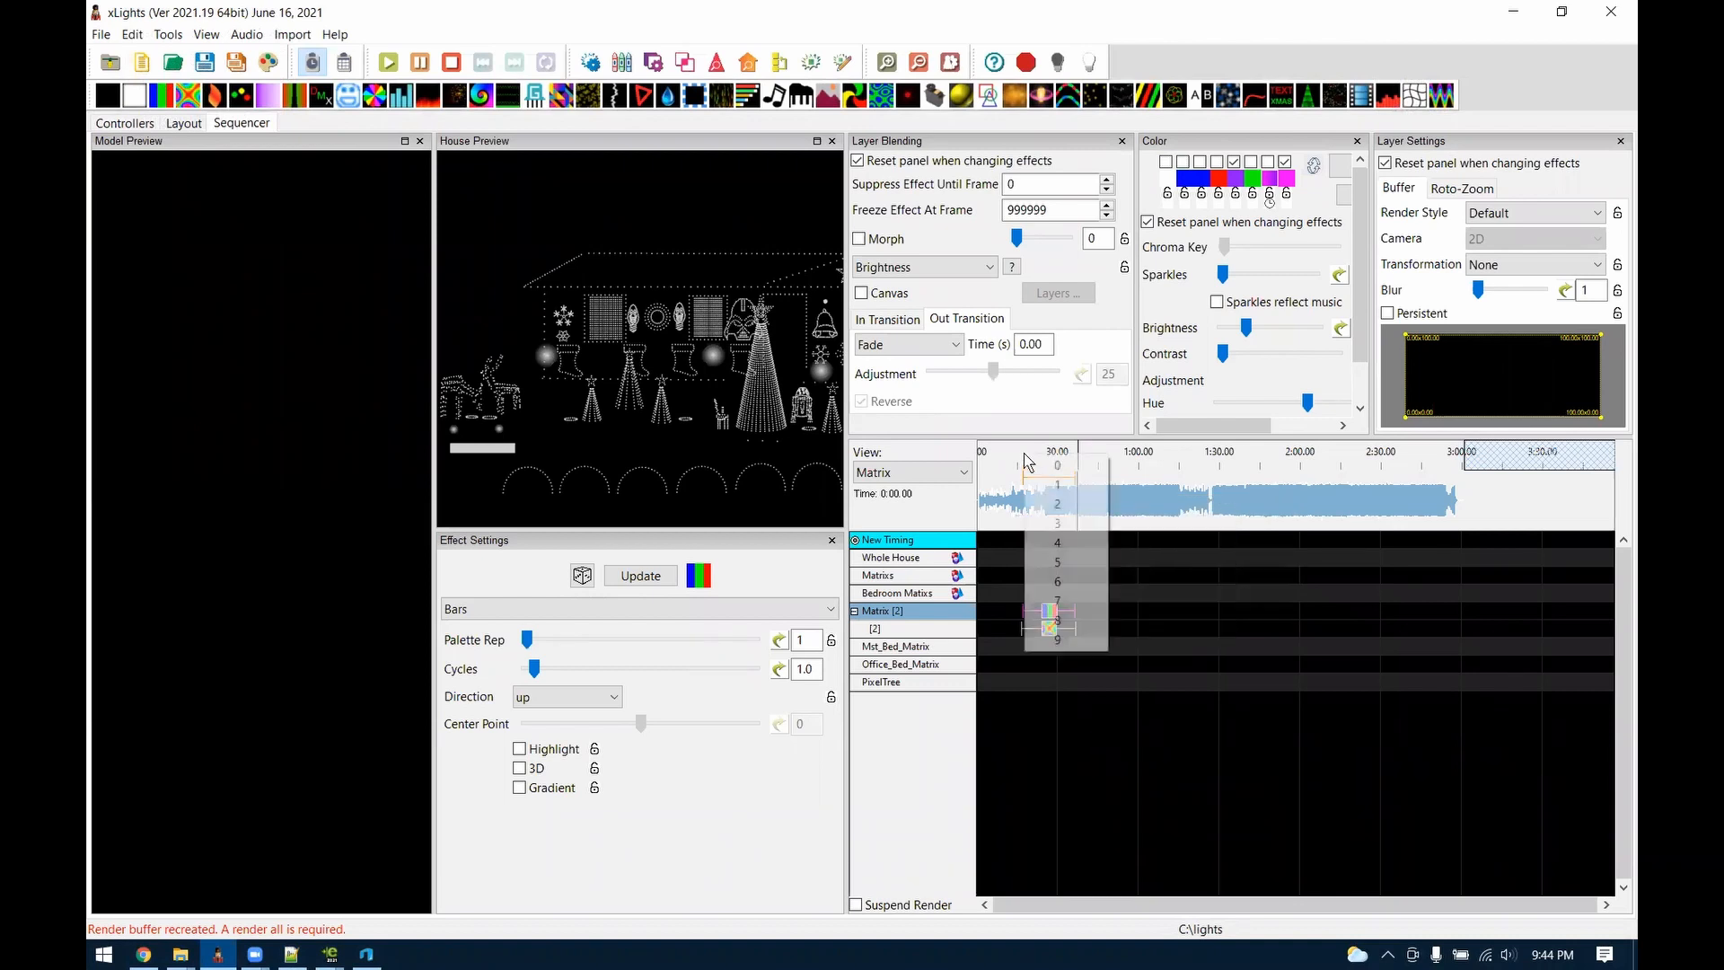
left_click(1069, 468)
right_click(1130, 454)
left_click(1167, 485)
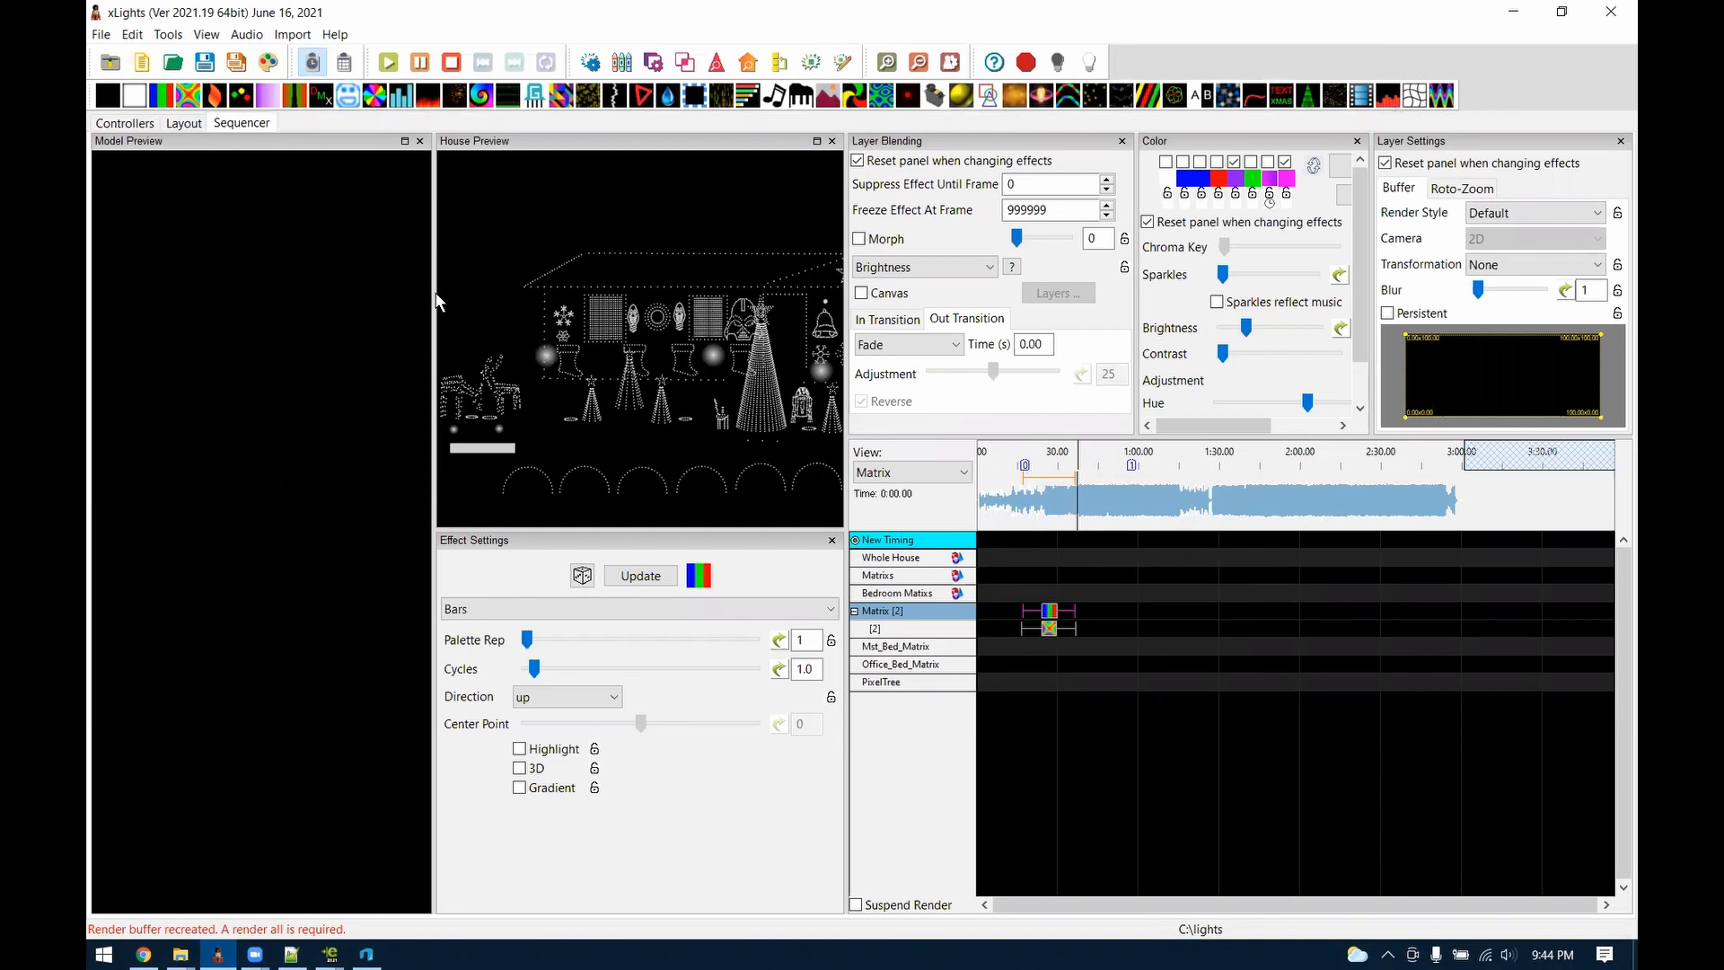
Review the PRIOR_TAG, NEXT_TAG and AUDIO_FULL_SPEED keybindings, and look over the available audio playback speeds
left_click(100, 34)
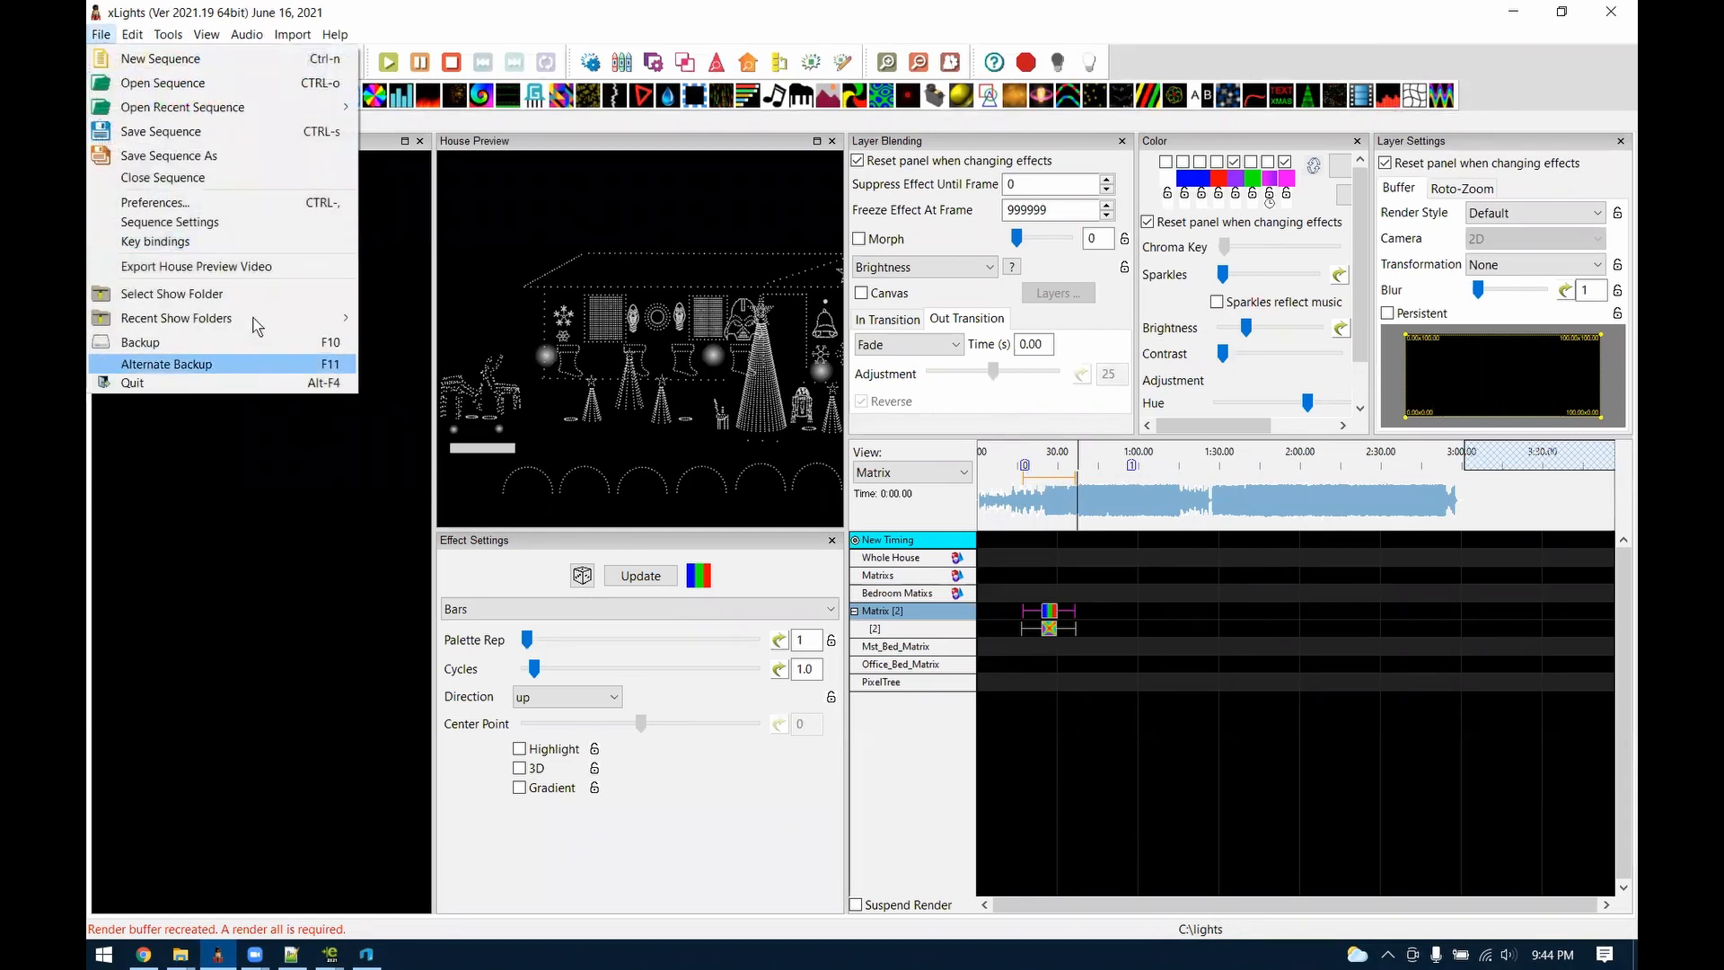
left_click(225, 241)
scroll(455, 416, "down", 20)
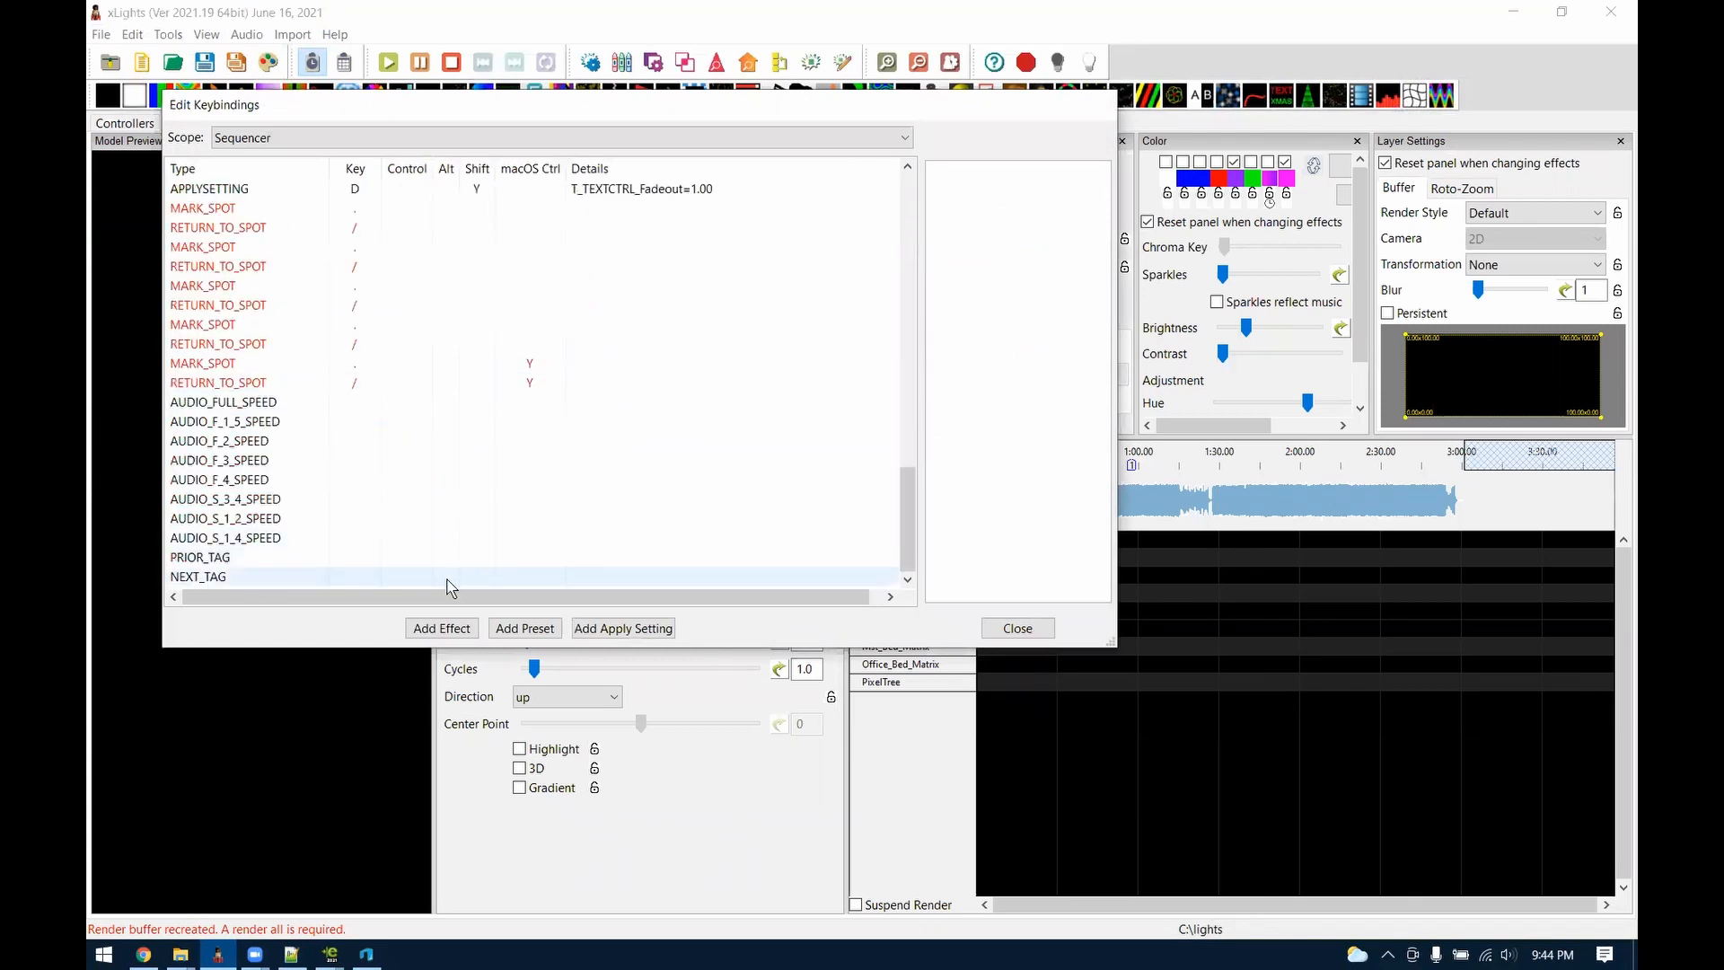
left_click(288, 558)
left_click(208, 576)
left_click(215, 560)
left_click(219, 576)
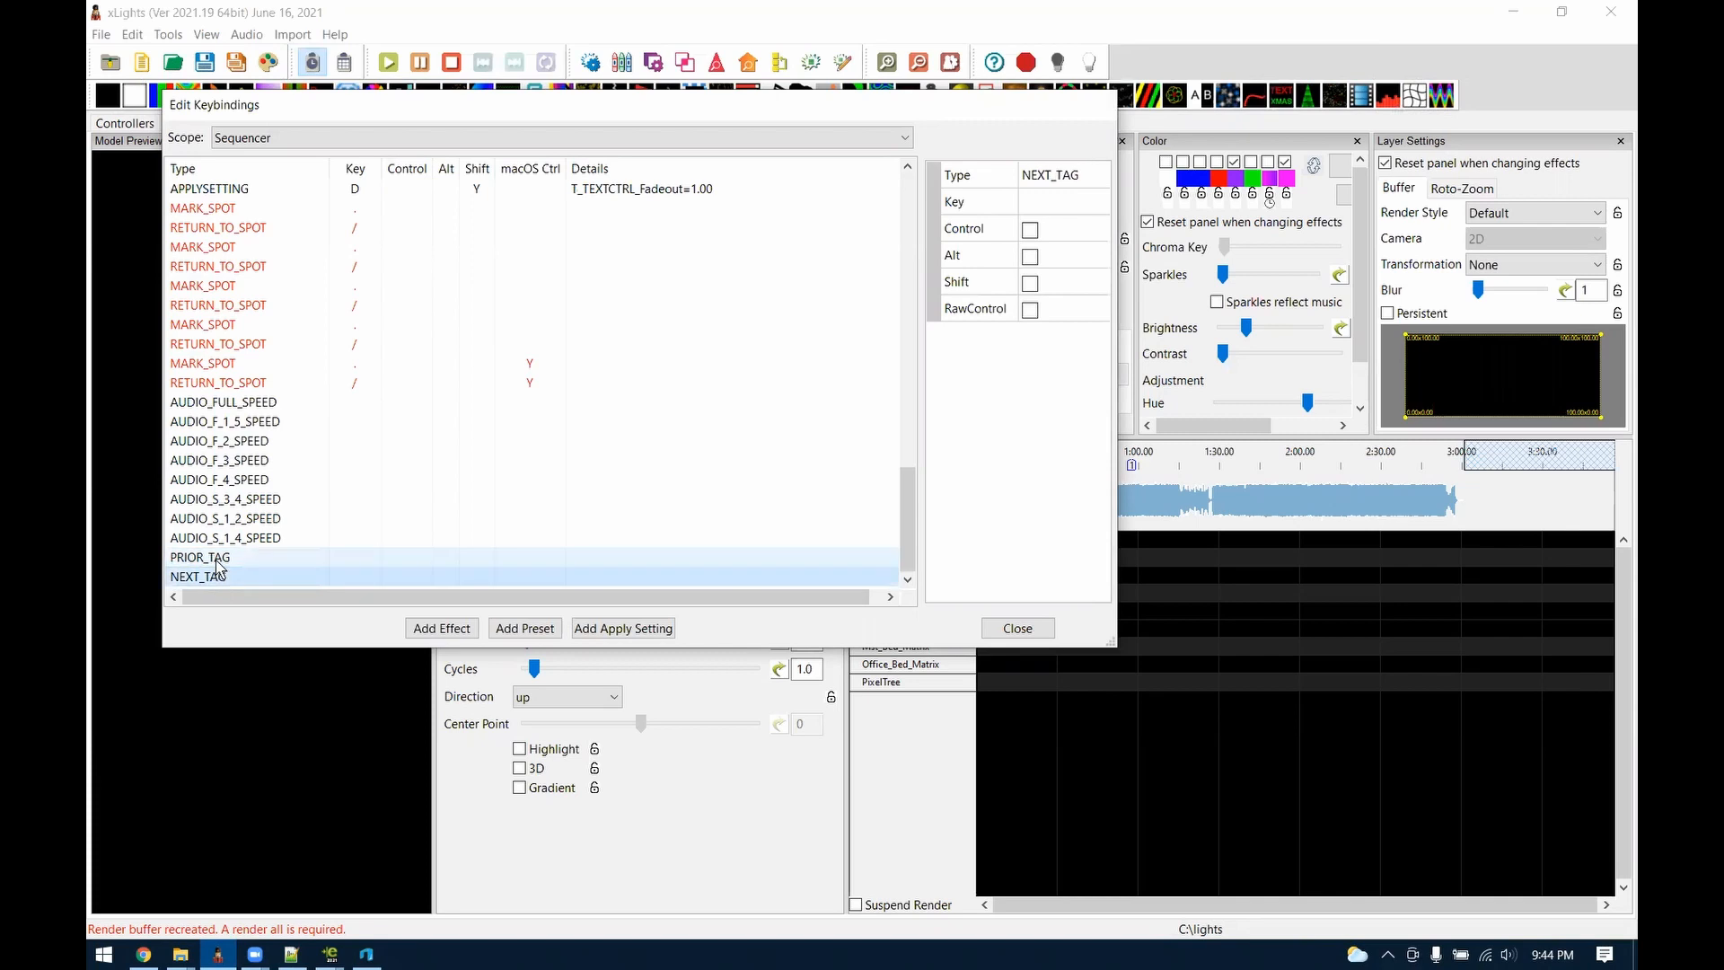
left_click(217, 562)
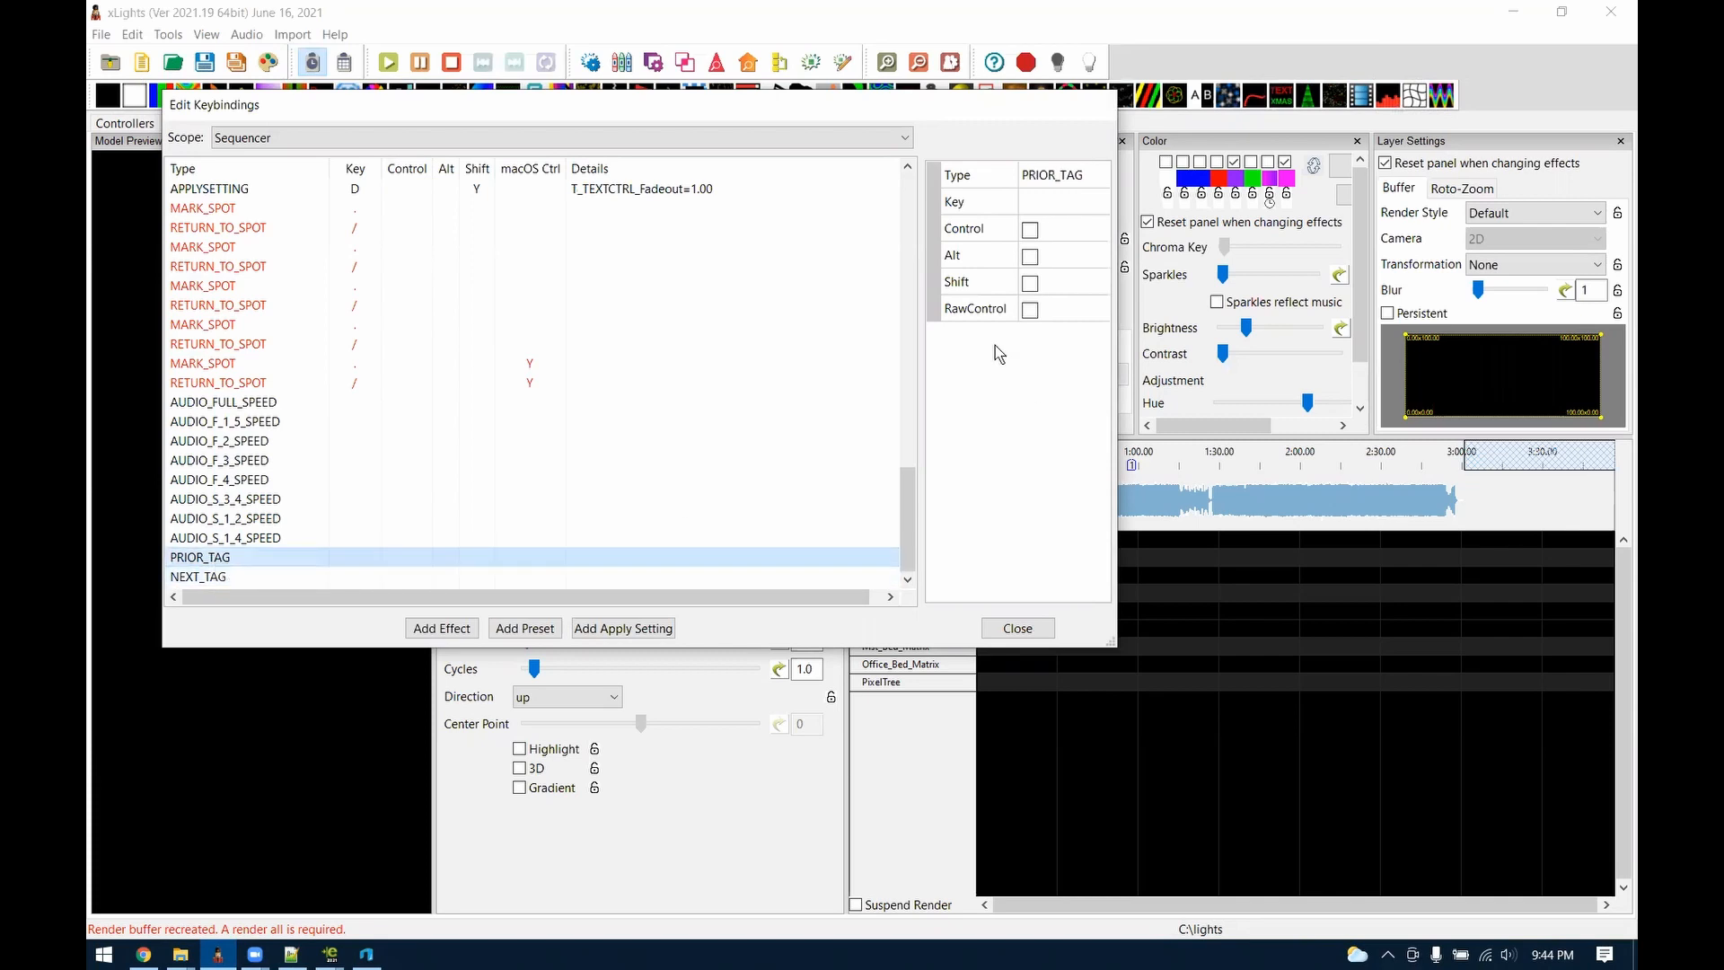
left_click(241, 406)
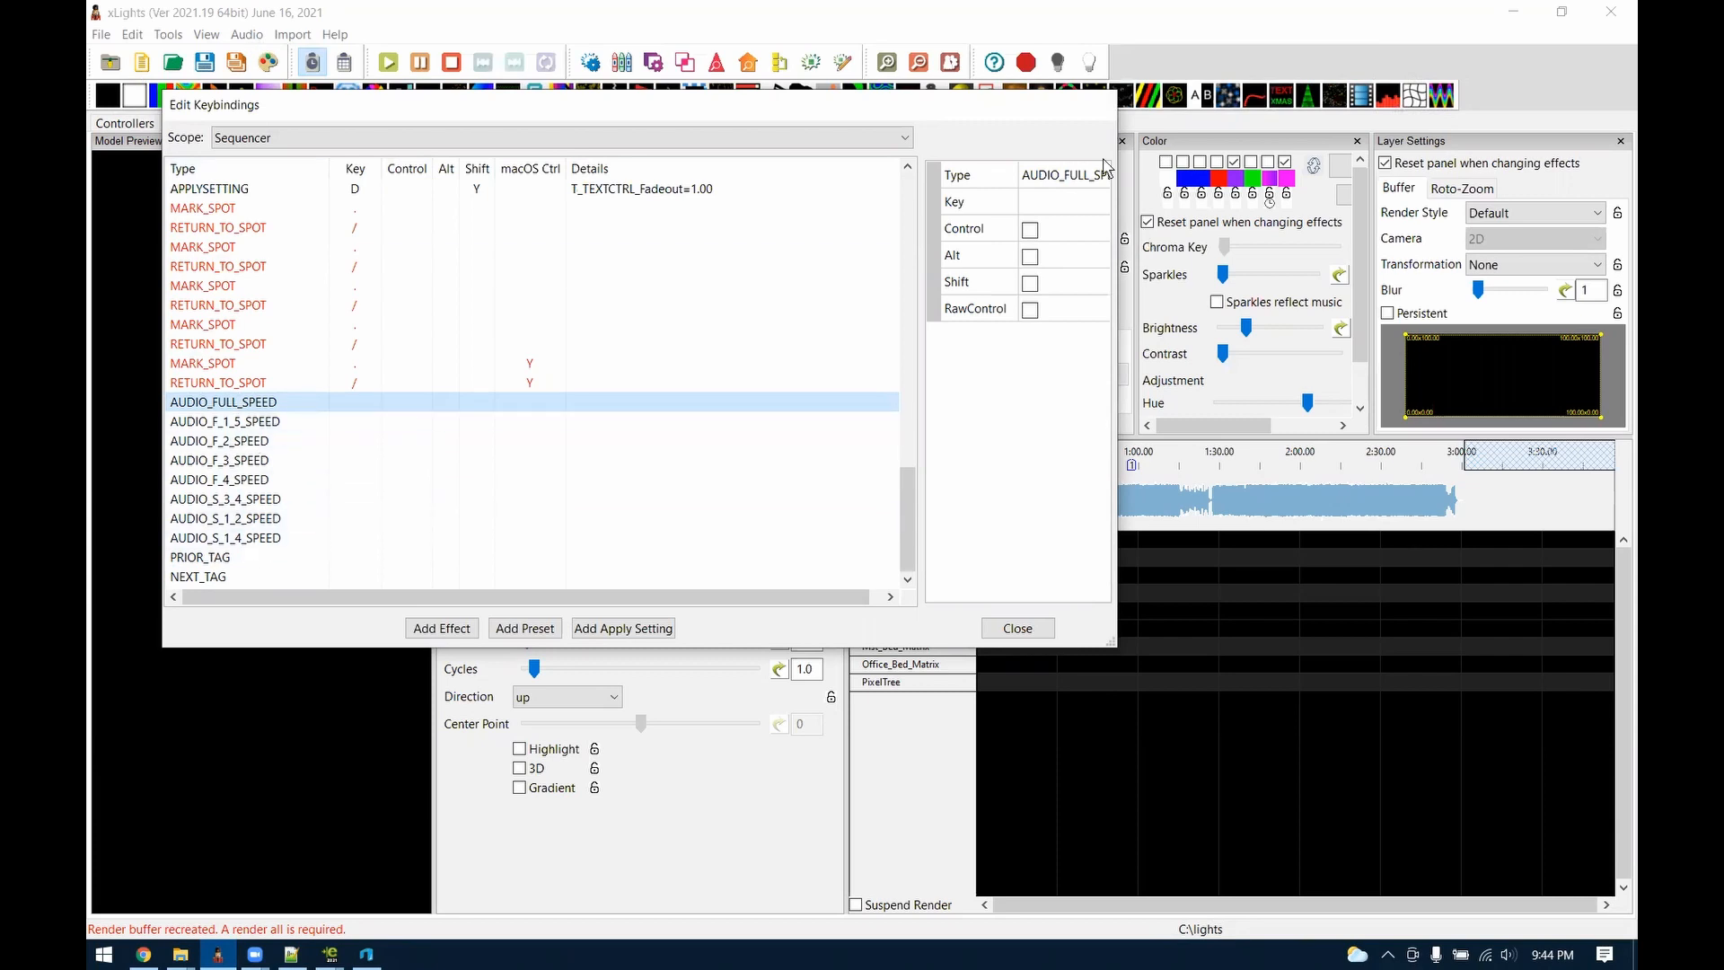
left_click(1017, 627)
left_click(246, 34)
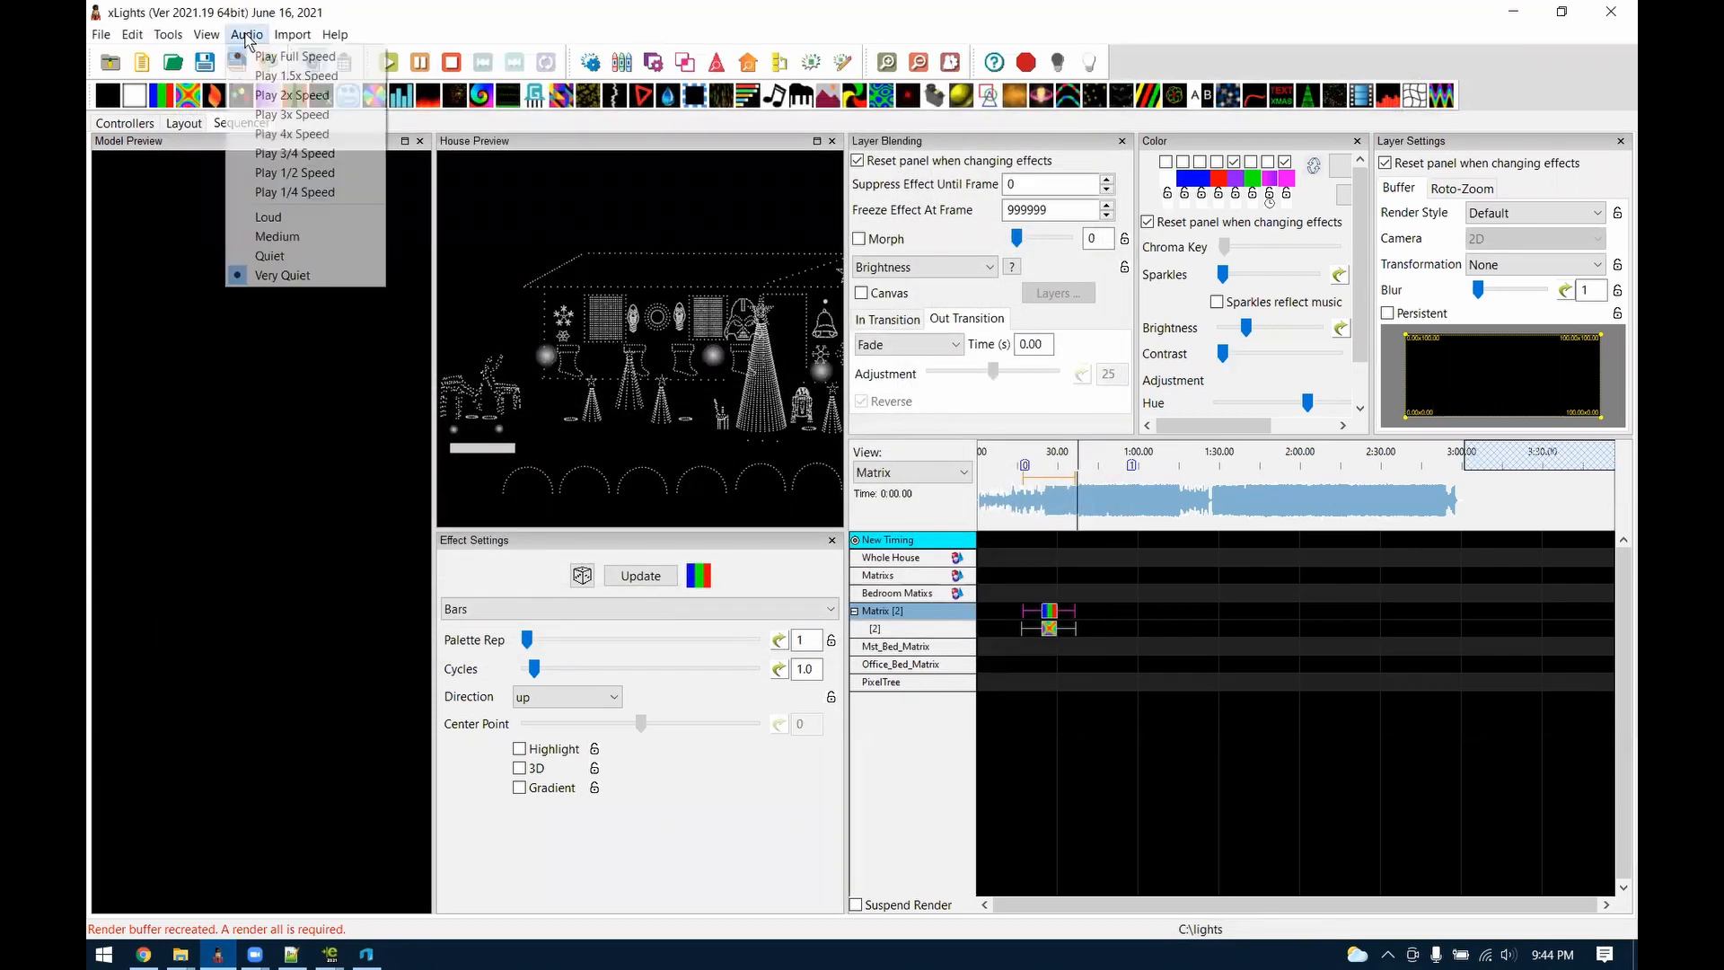
left_click(292, 153)
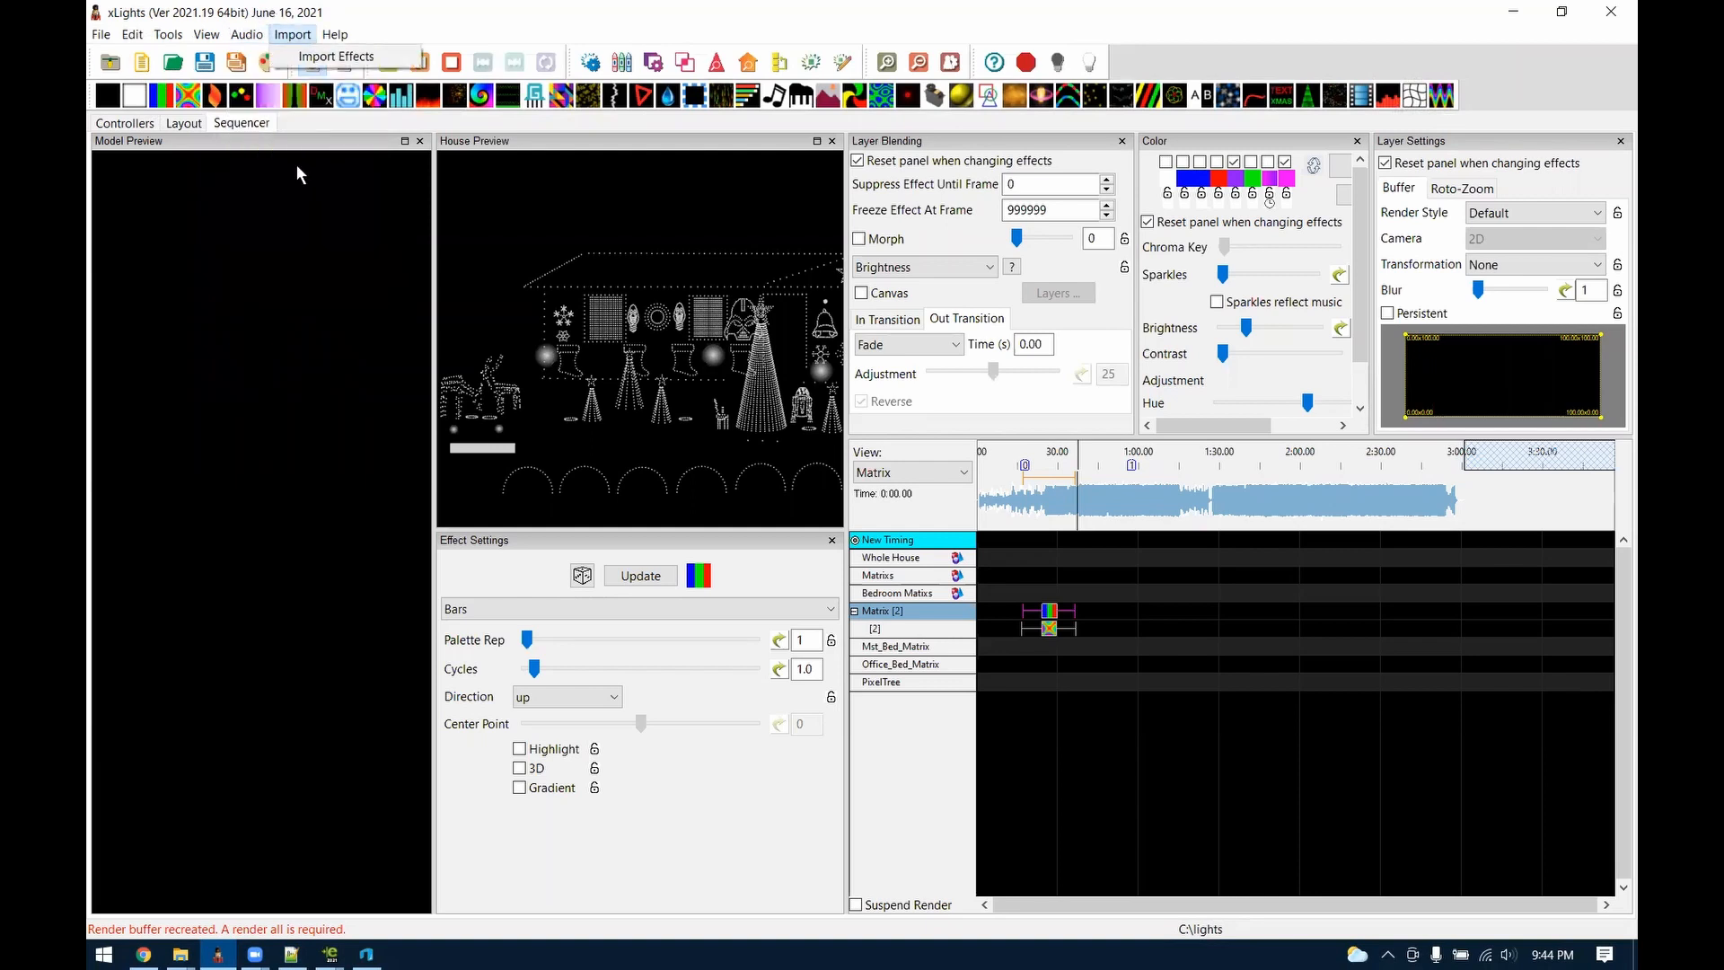
Switch to the release notes in Notepad++ and highlight the 2021.18 entries on WLED null pixels and shifting selected custom model nodes
left_click(292, 954)
left_click_drag(642, 486, 385, 488)
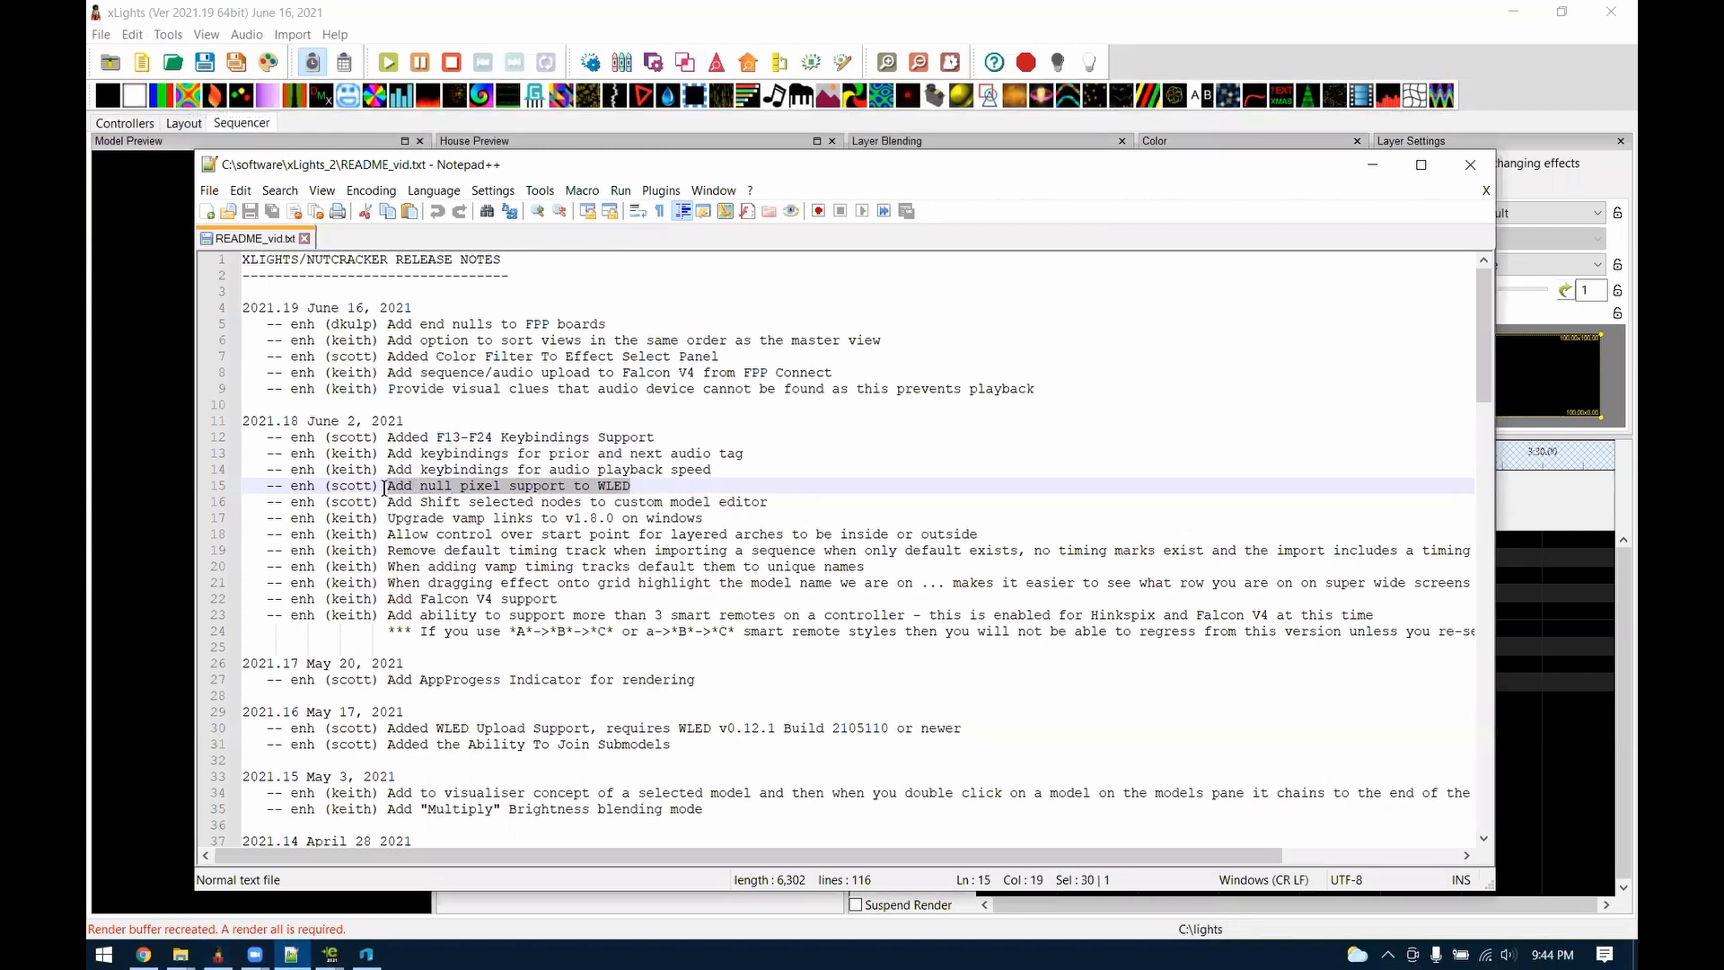
left_click(659, 491)
left_click_drag(578, 482, 534, 484)
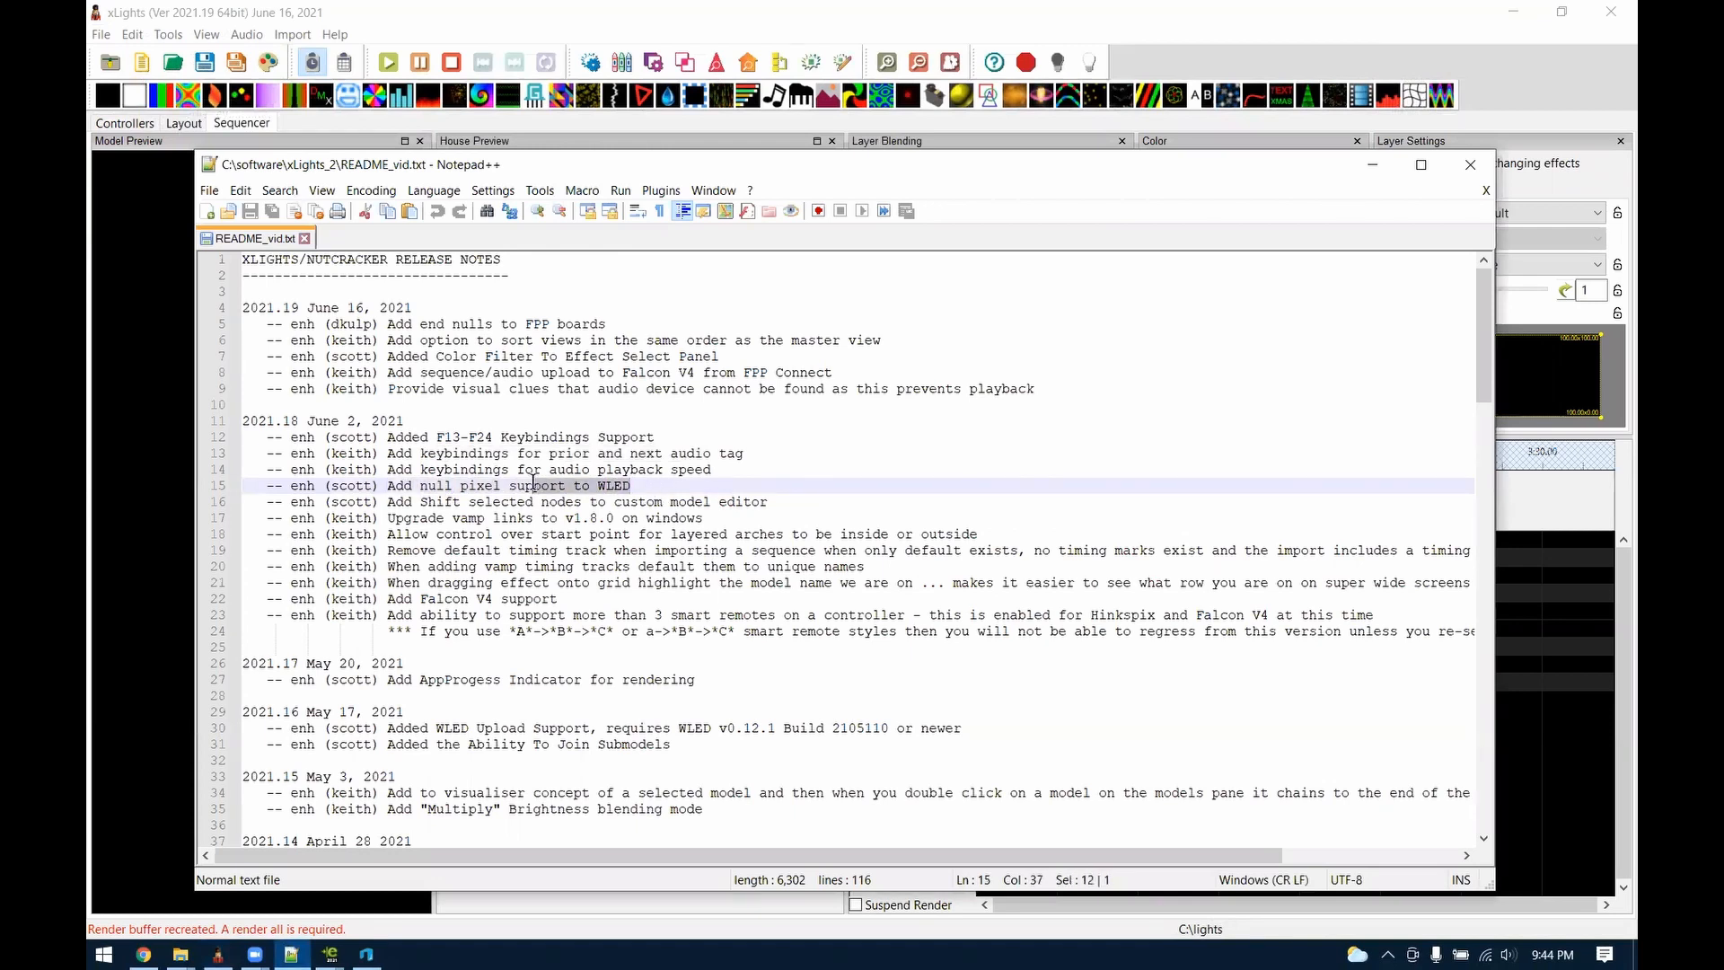
left_click_drag(777, 503, 391, 504)
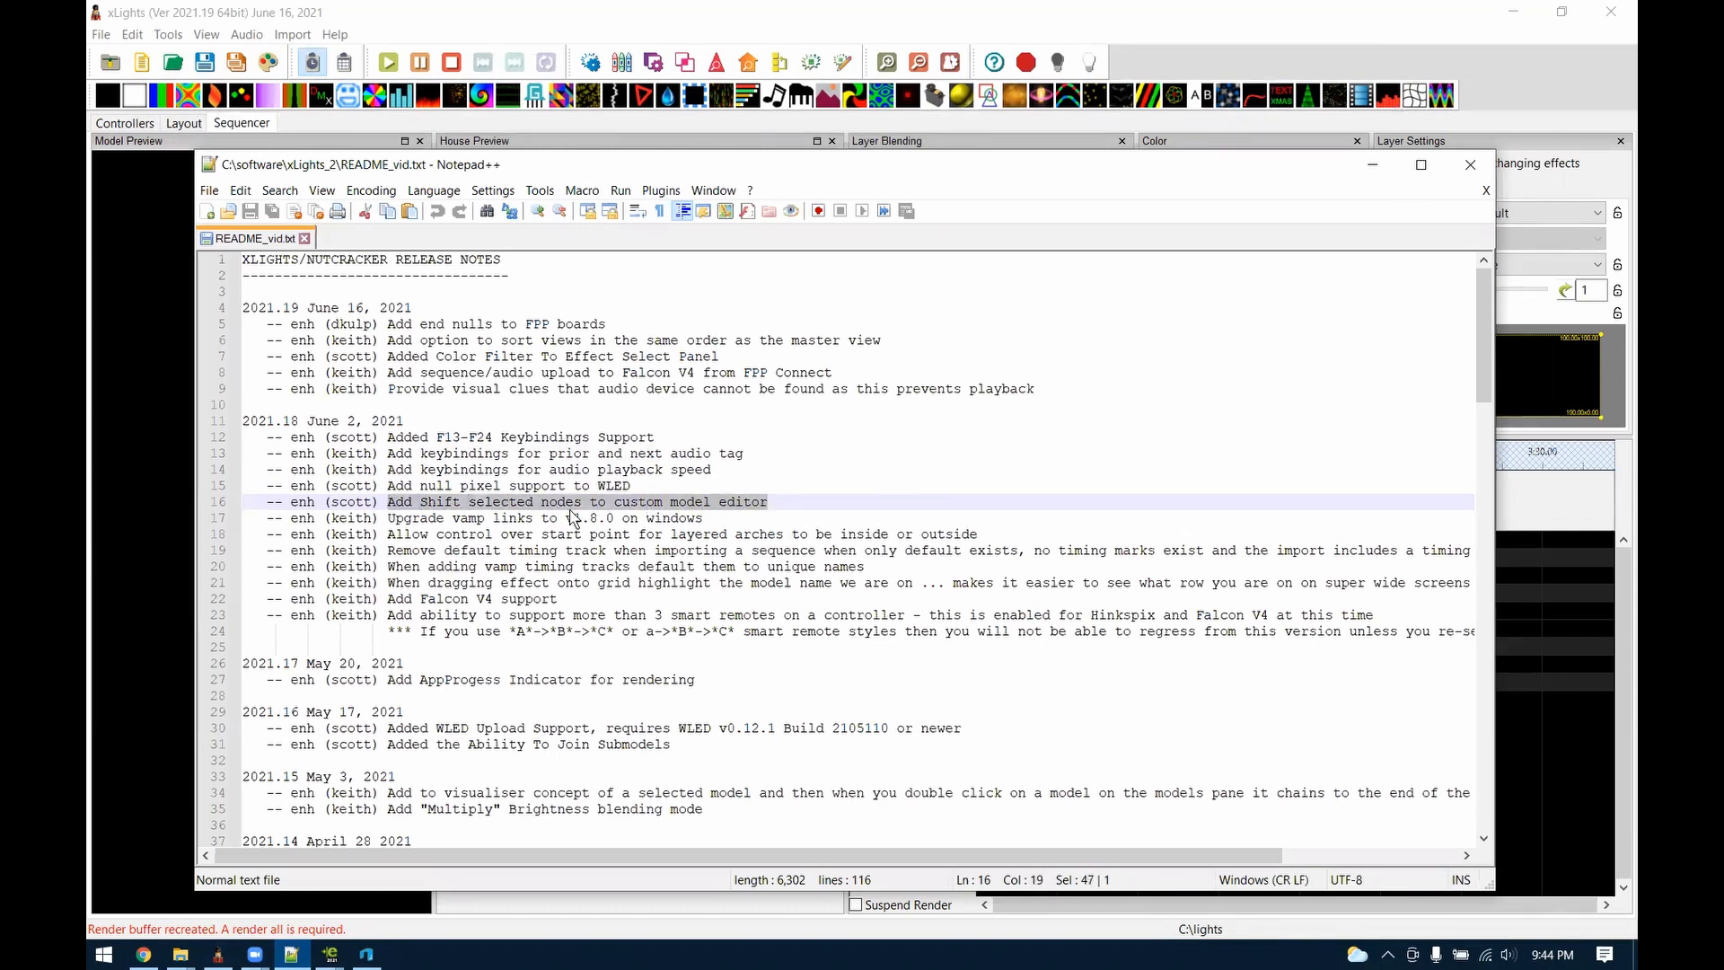
Return to the xLights layout and open the R2D2 model's data in a maximised custom model editor
left_click(272, 9)
left_click(196, 123)
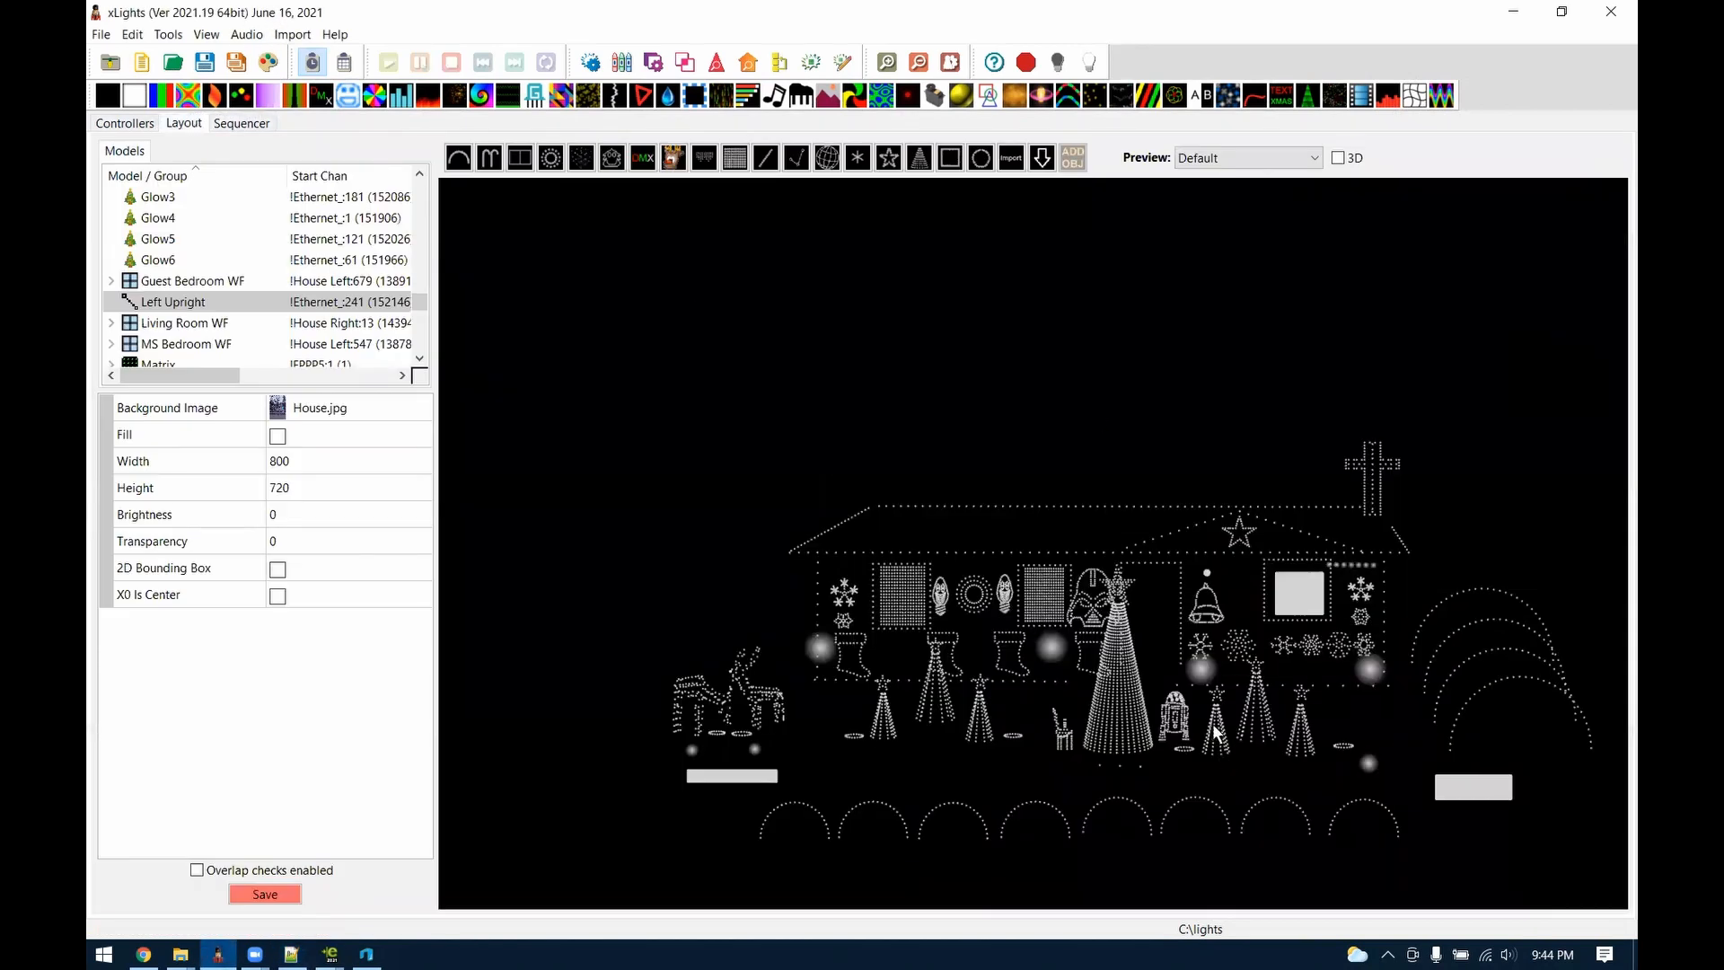
left_click(1177, 713)
right_click(1182, 710)
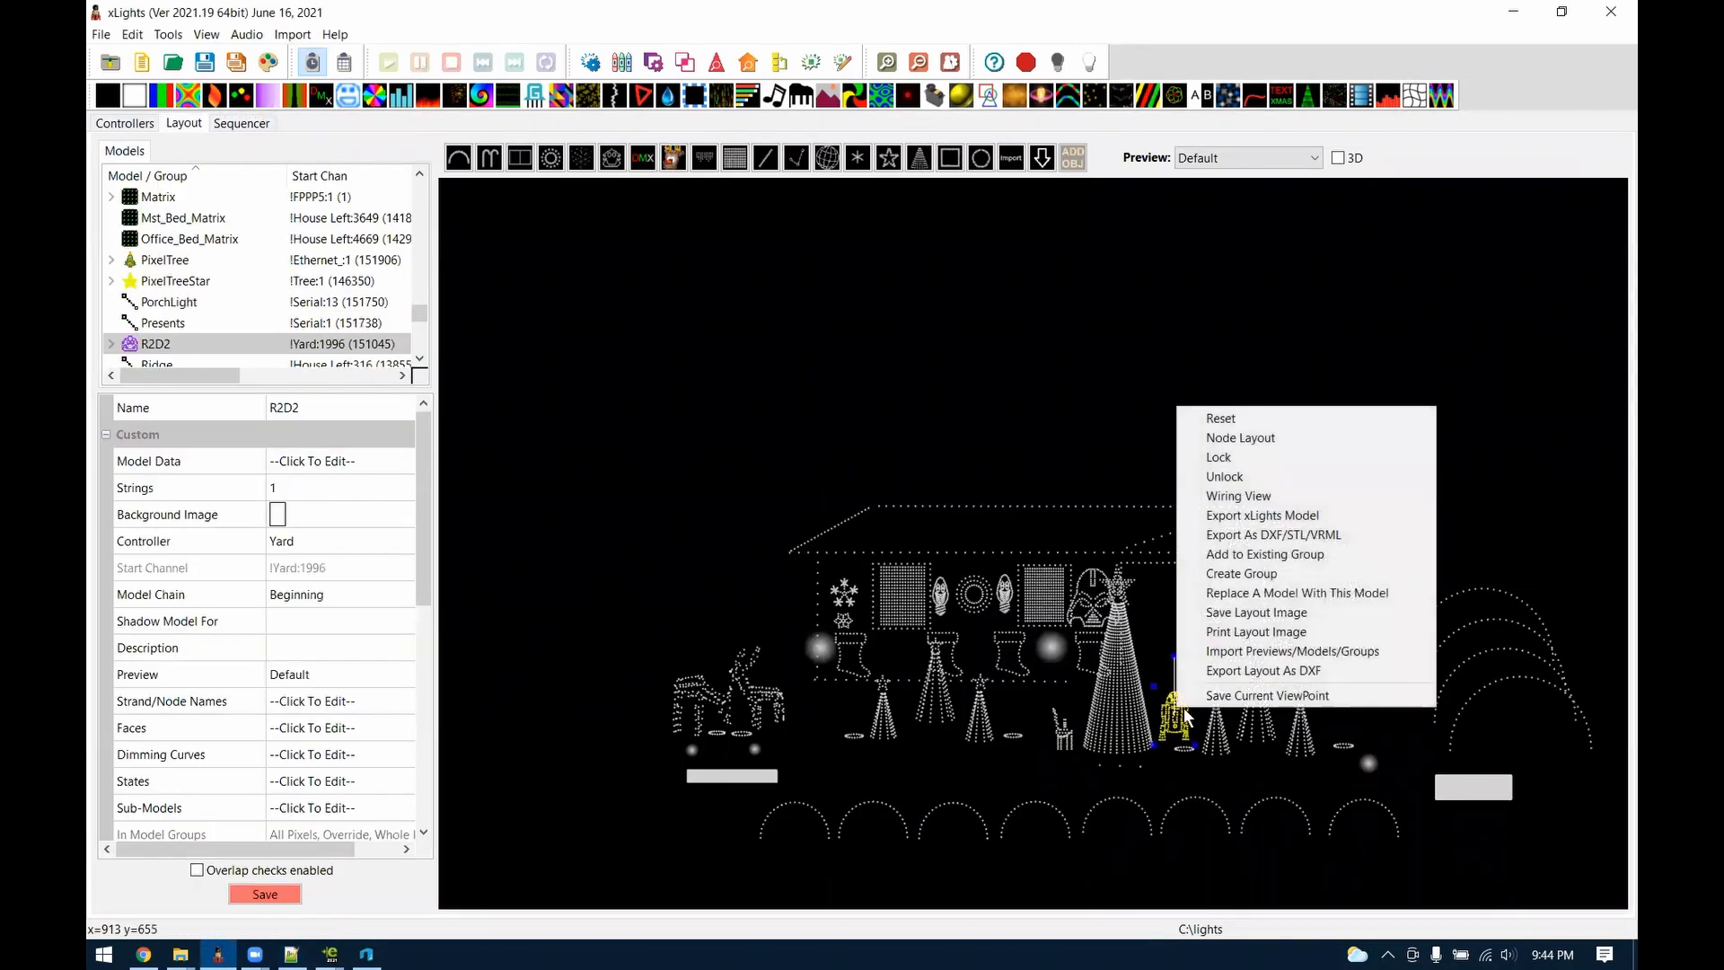
left_click(370, 462)
left_click(402, 460)
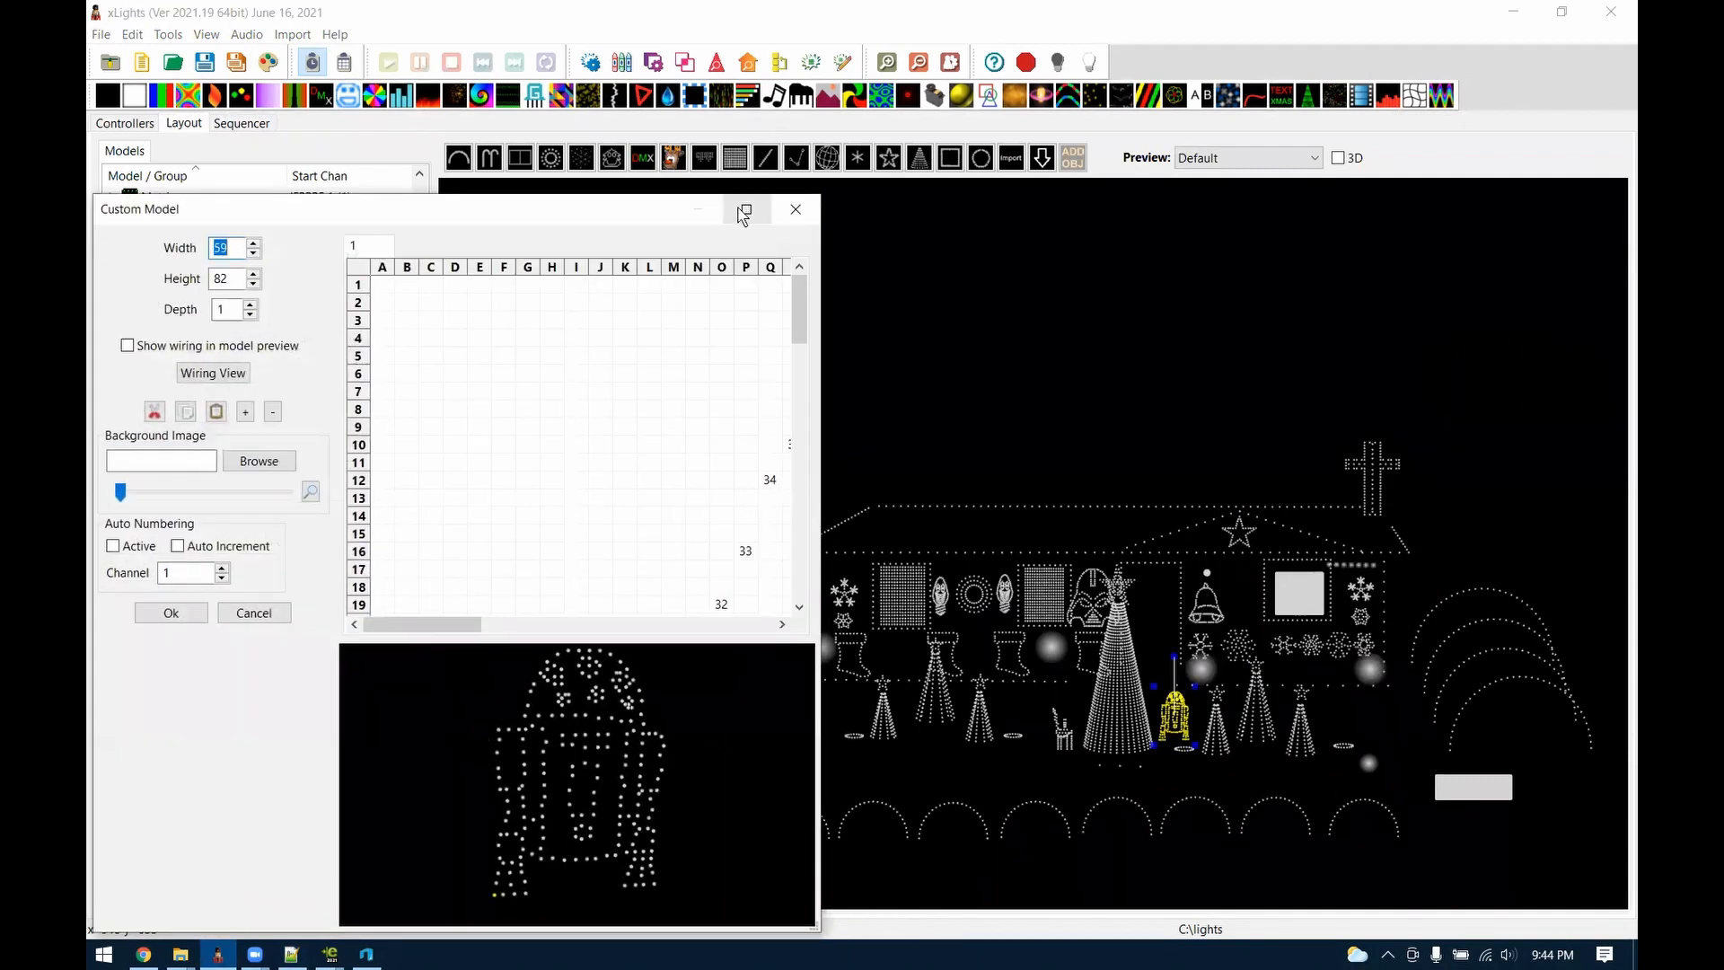
left_click(746, 209)
Examine the lower rows of R2D2's node grid and the Shift operation available for the whole model
scroll(1234, 381, "down", 5)
scroll(1158, 404, "down", 12)
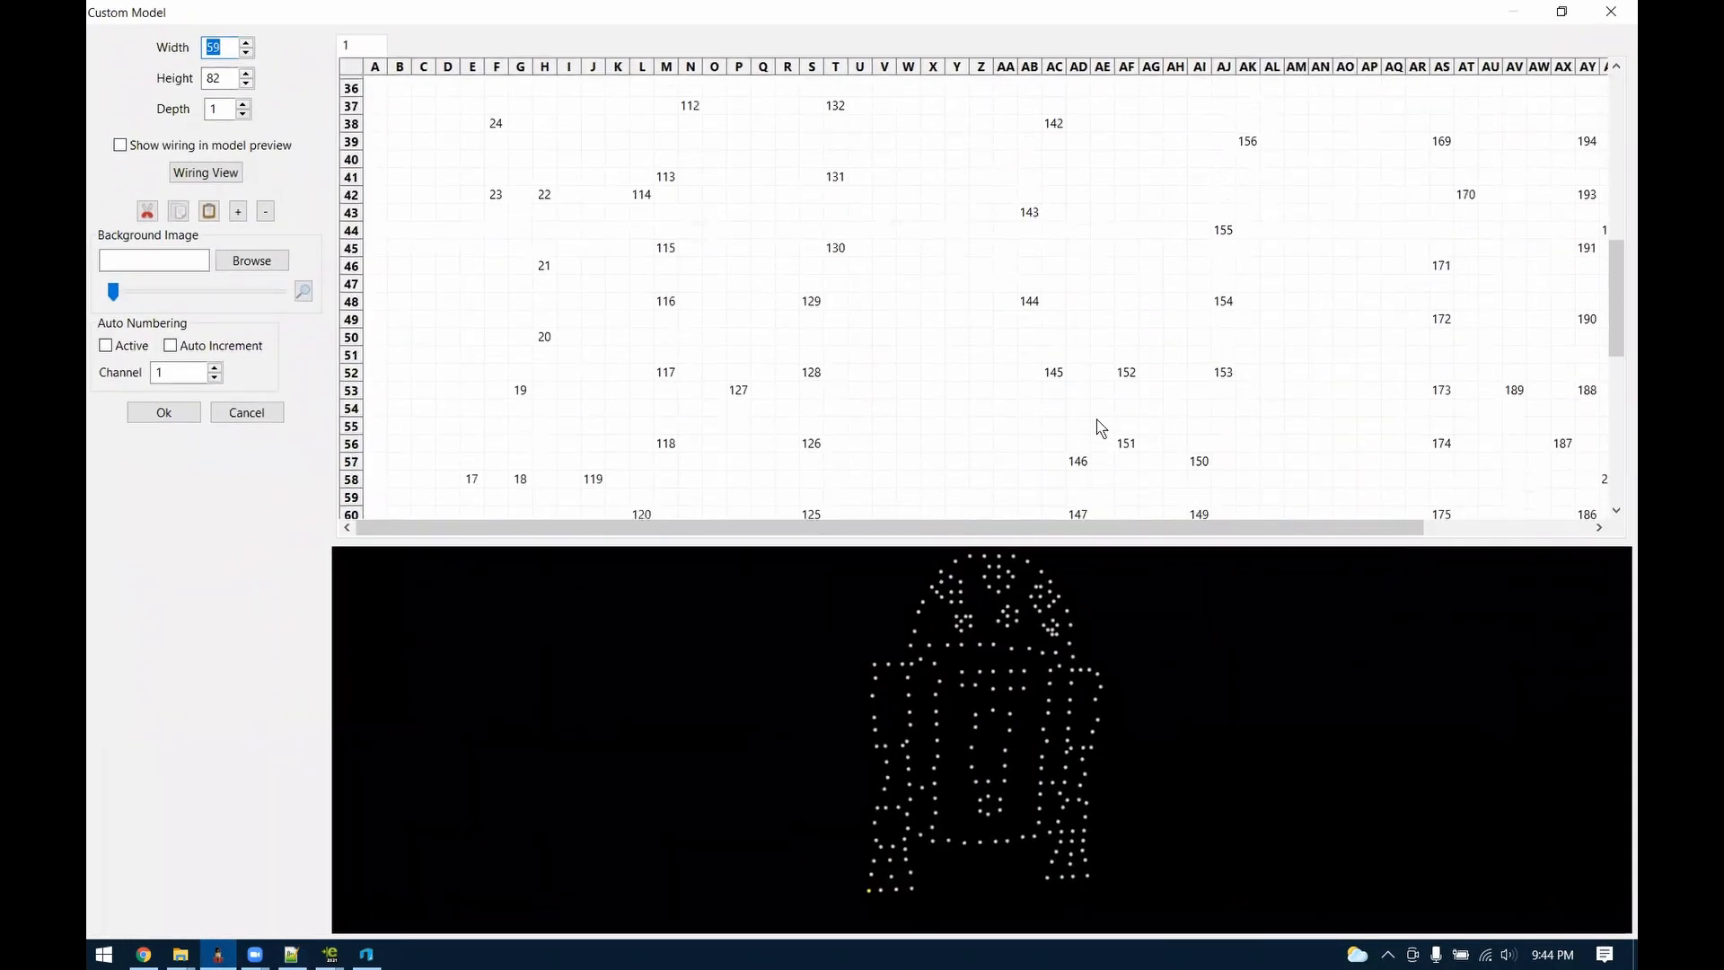
right_click(1057, 260)
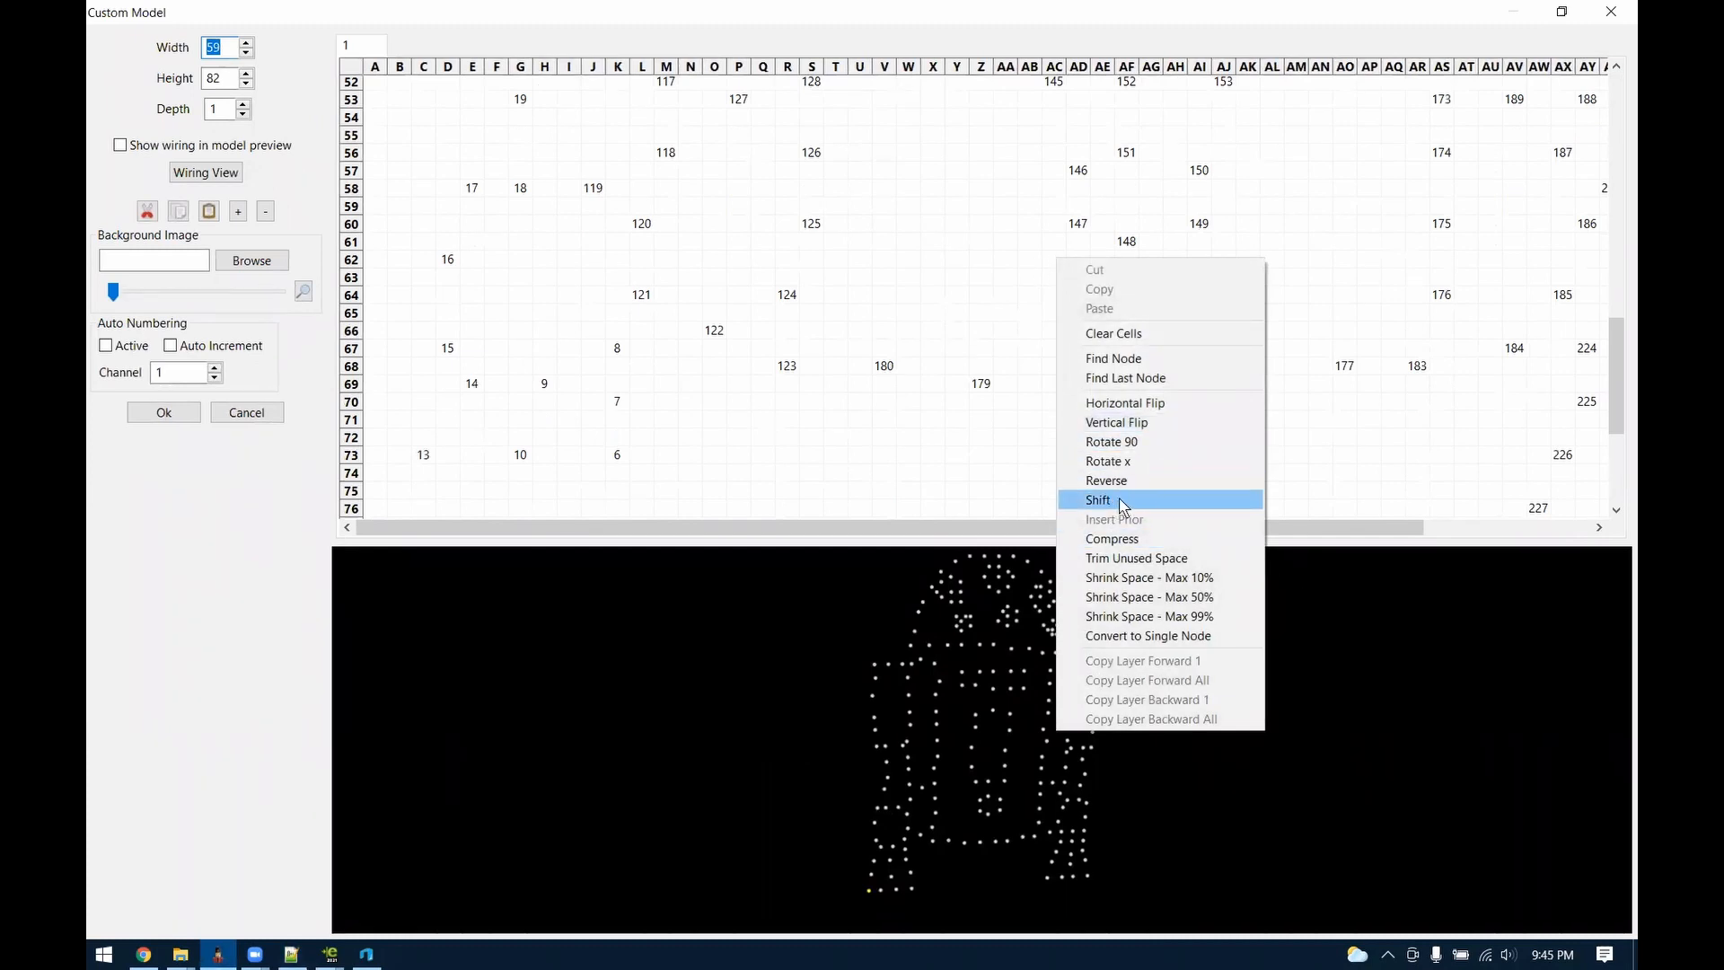
left_click(1317, 477)
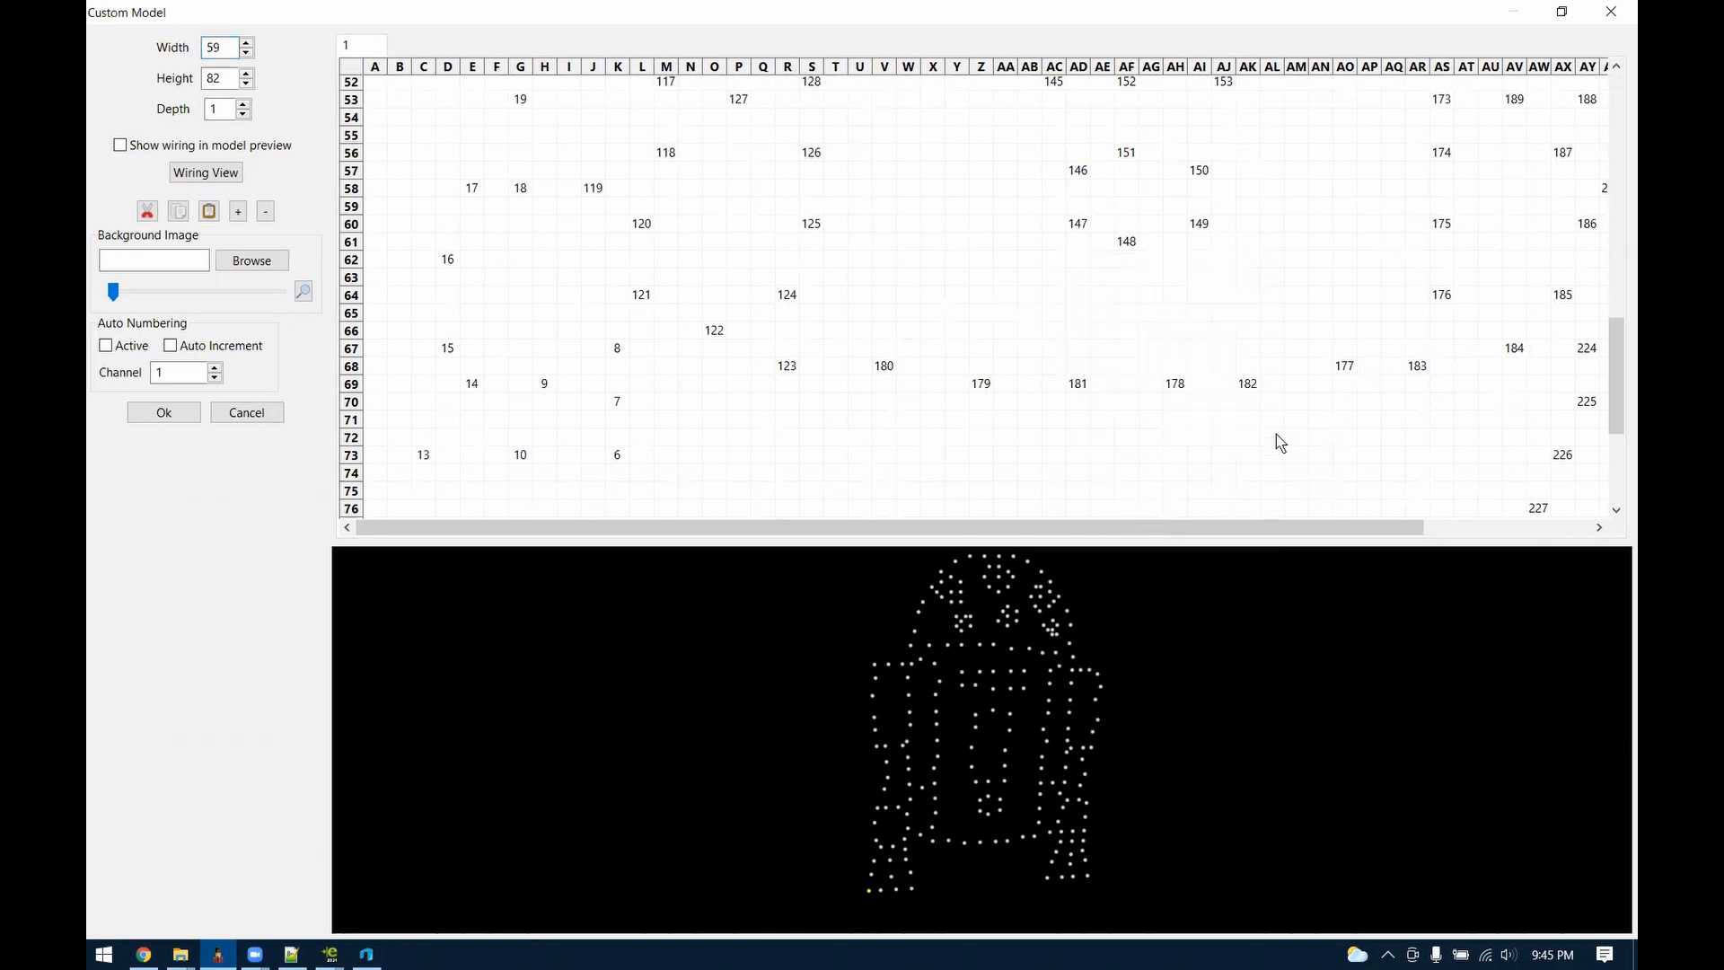
Select cells AY57 to BG82 in the node grid, look at the Shift Selected operation, and close the editor
scroll(1266, 443, "down", 5)
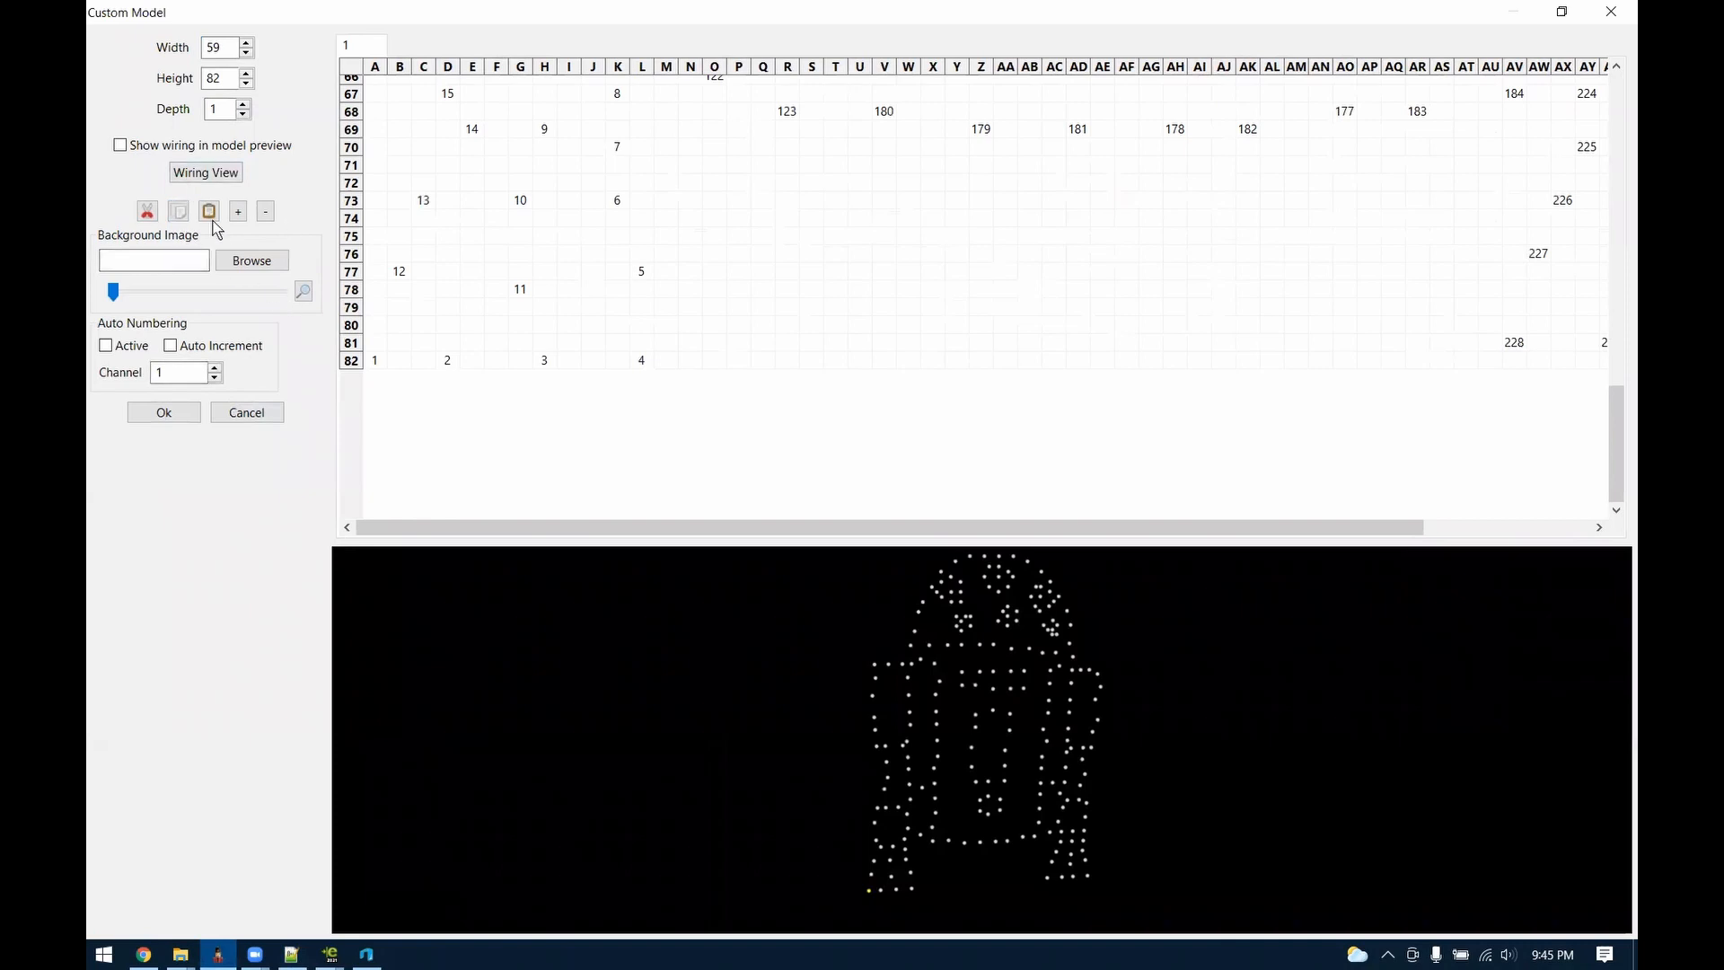
left_click(264, 212)
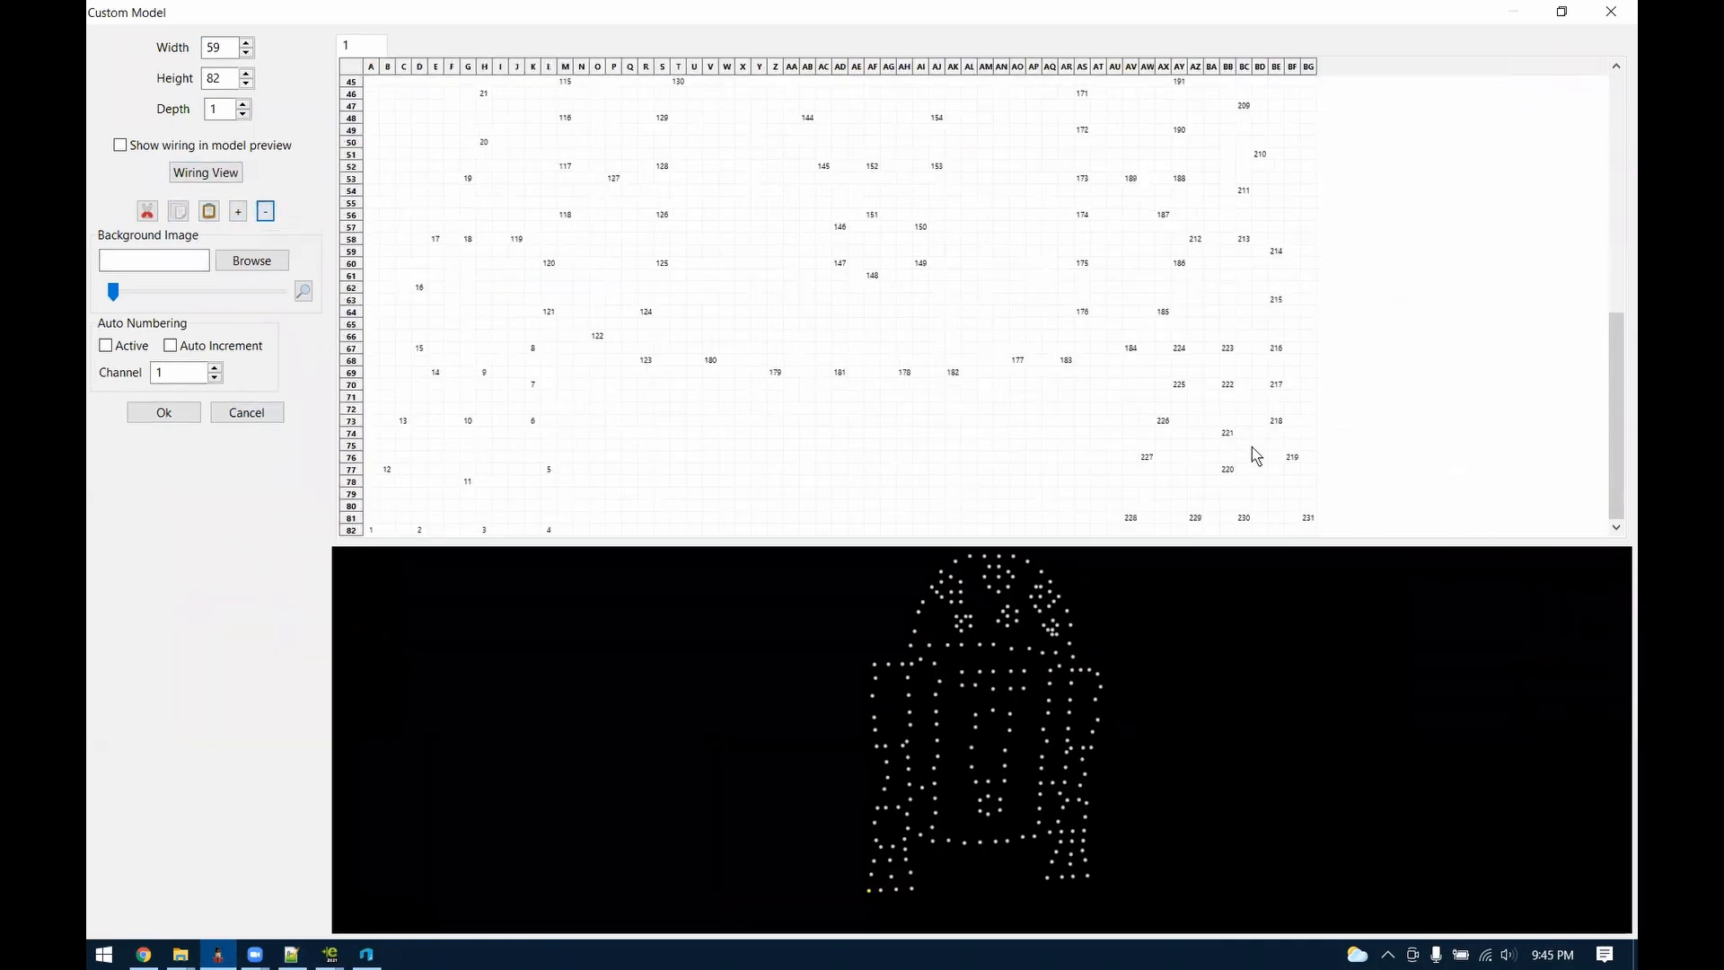
left_click(1015, 357)
left_click_drag(1176, 227, 1317, 532)
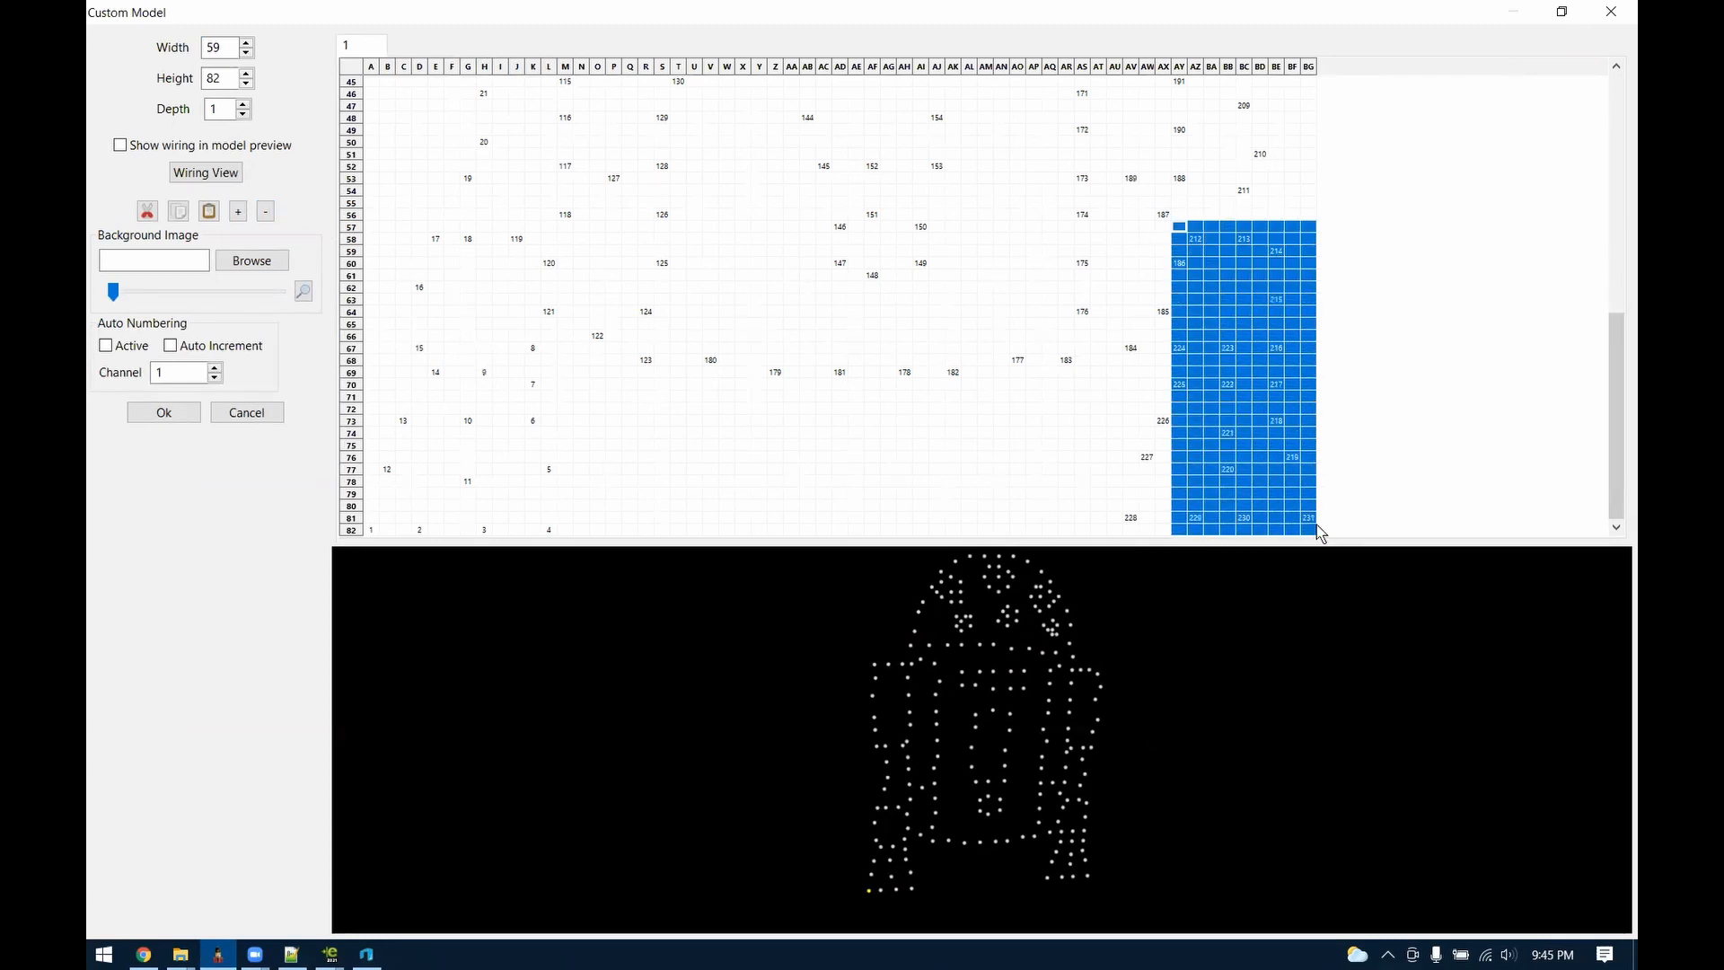
right_click(1223, 396)
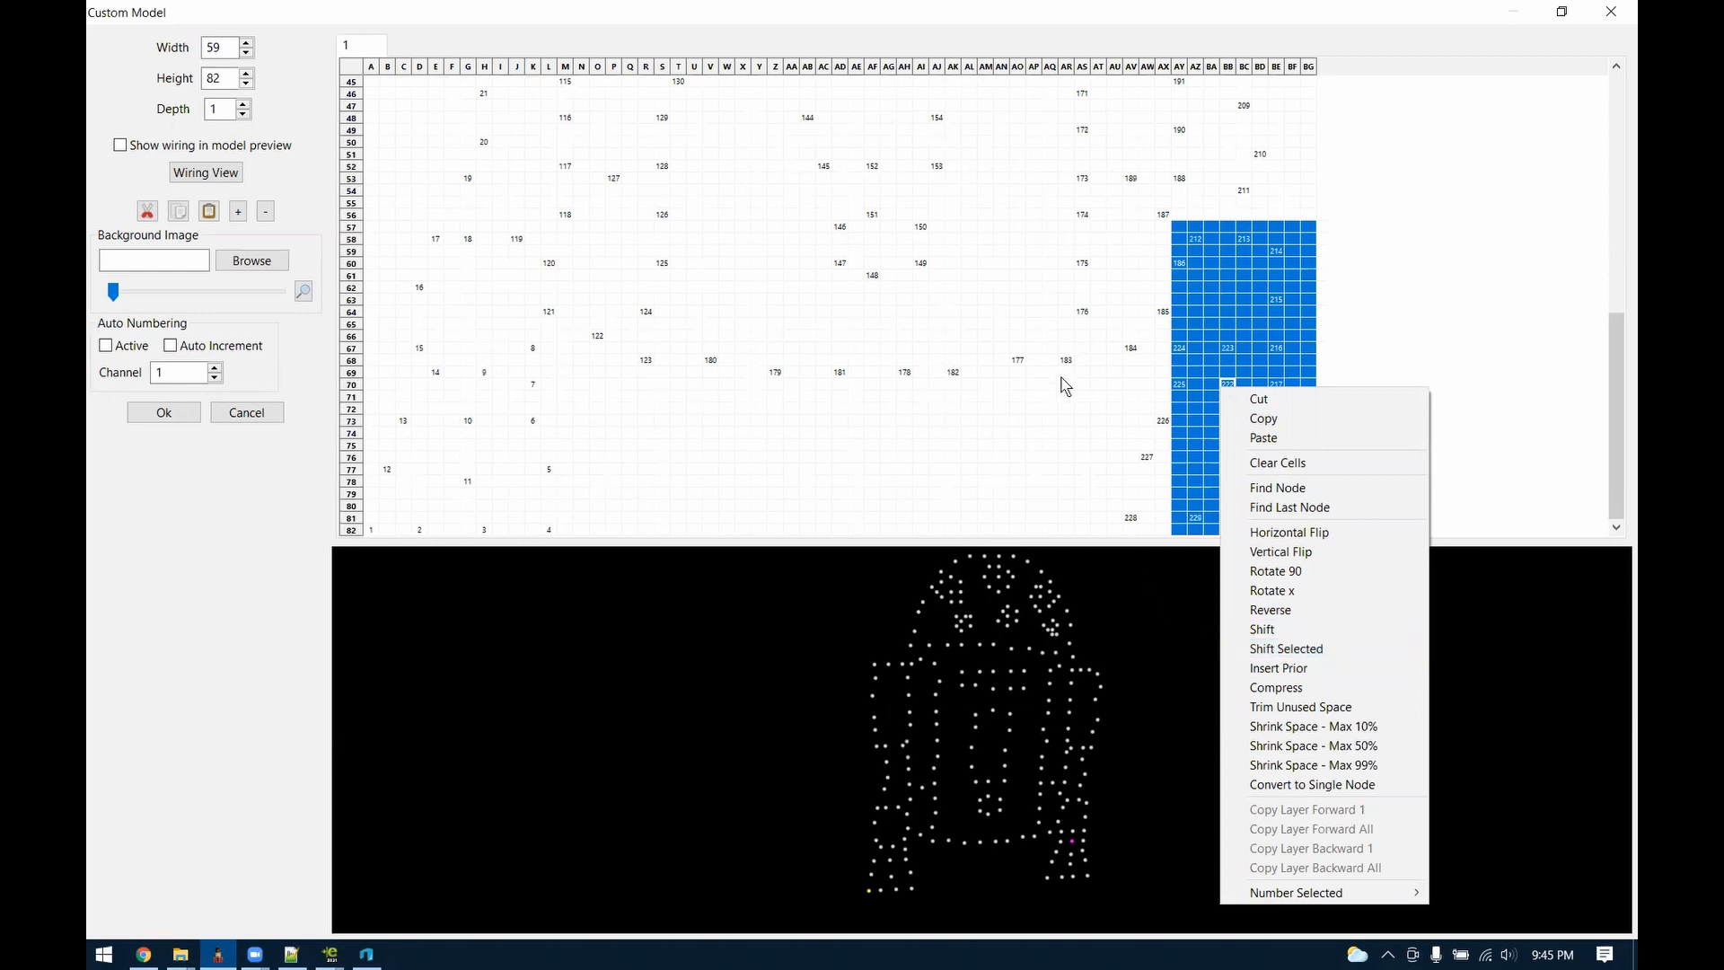
left_click(1508, 204)
left_click(1613, 12)
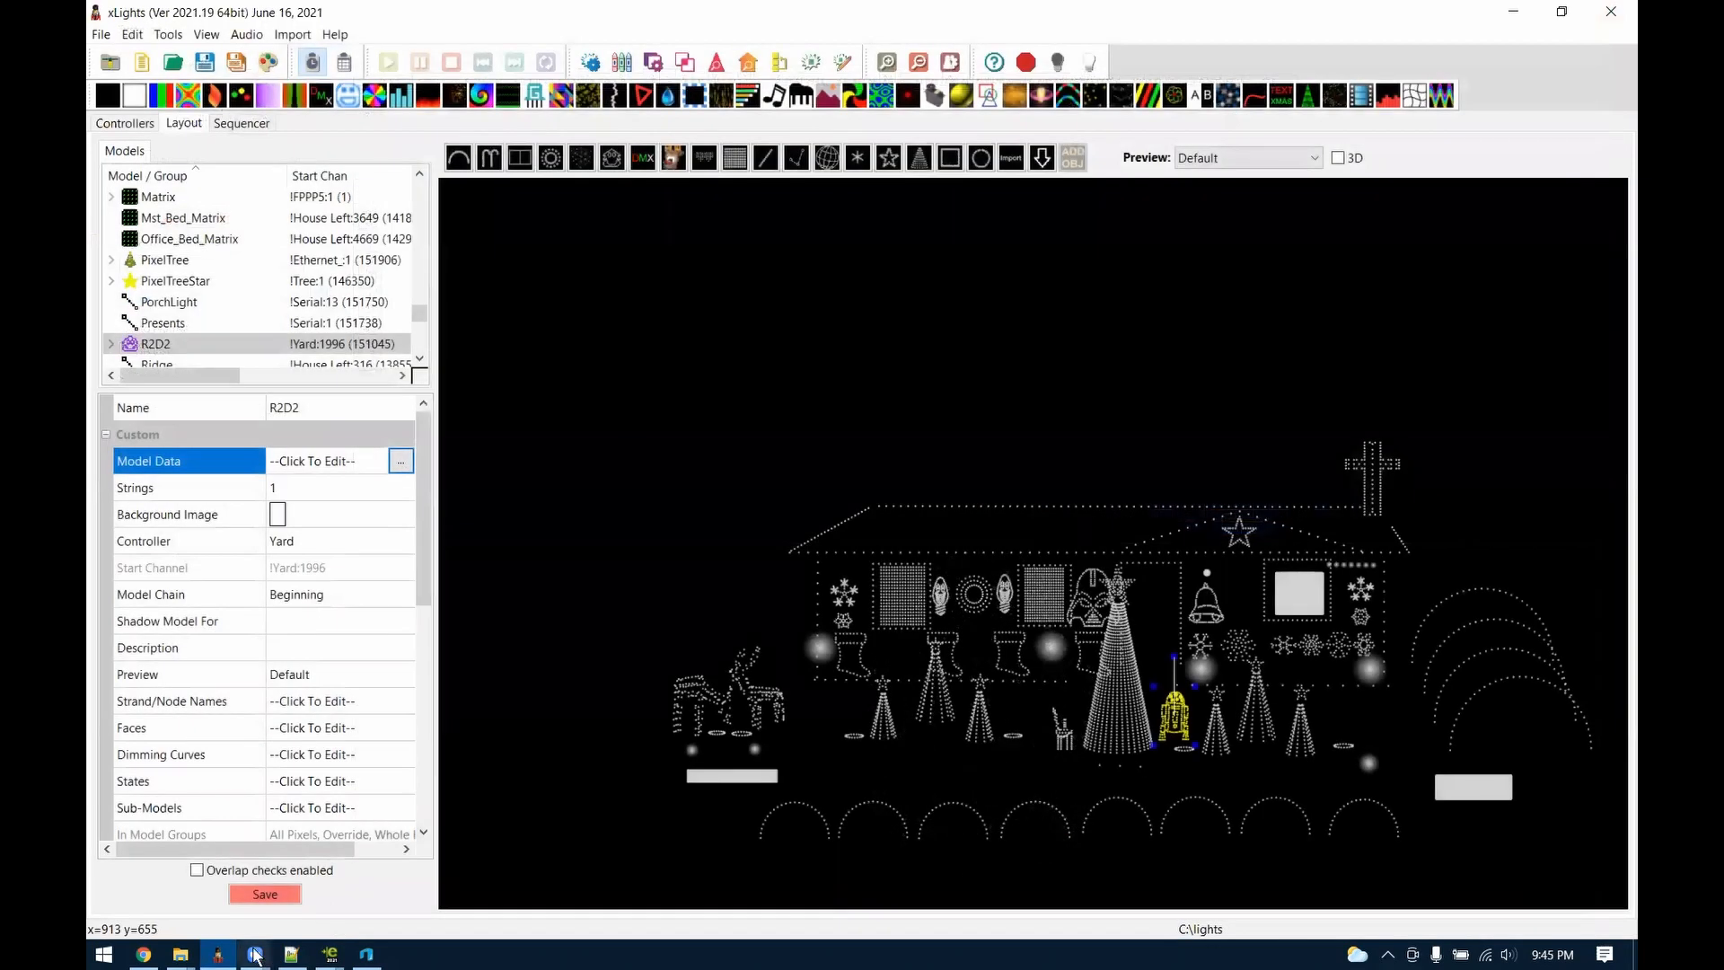
Switch to the release notes in Notepad++ and highlight the 2021.18 entries on Vamp v1.8.0 and layered arch start points
left_click(291, 954)
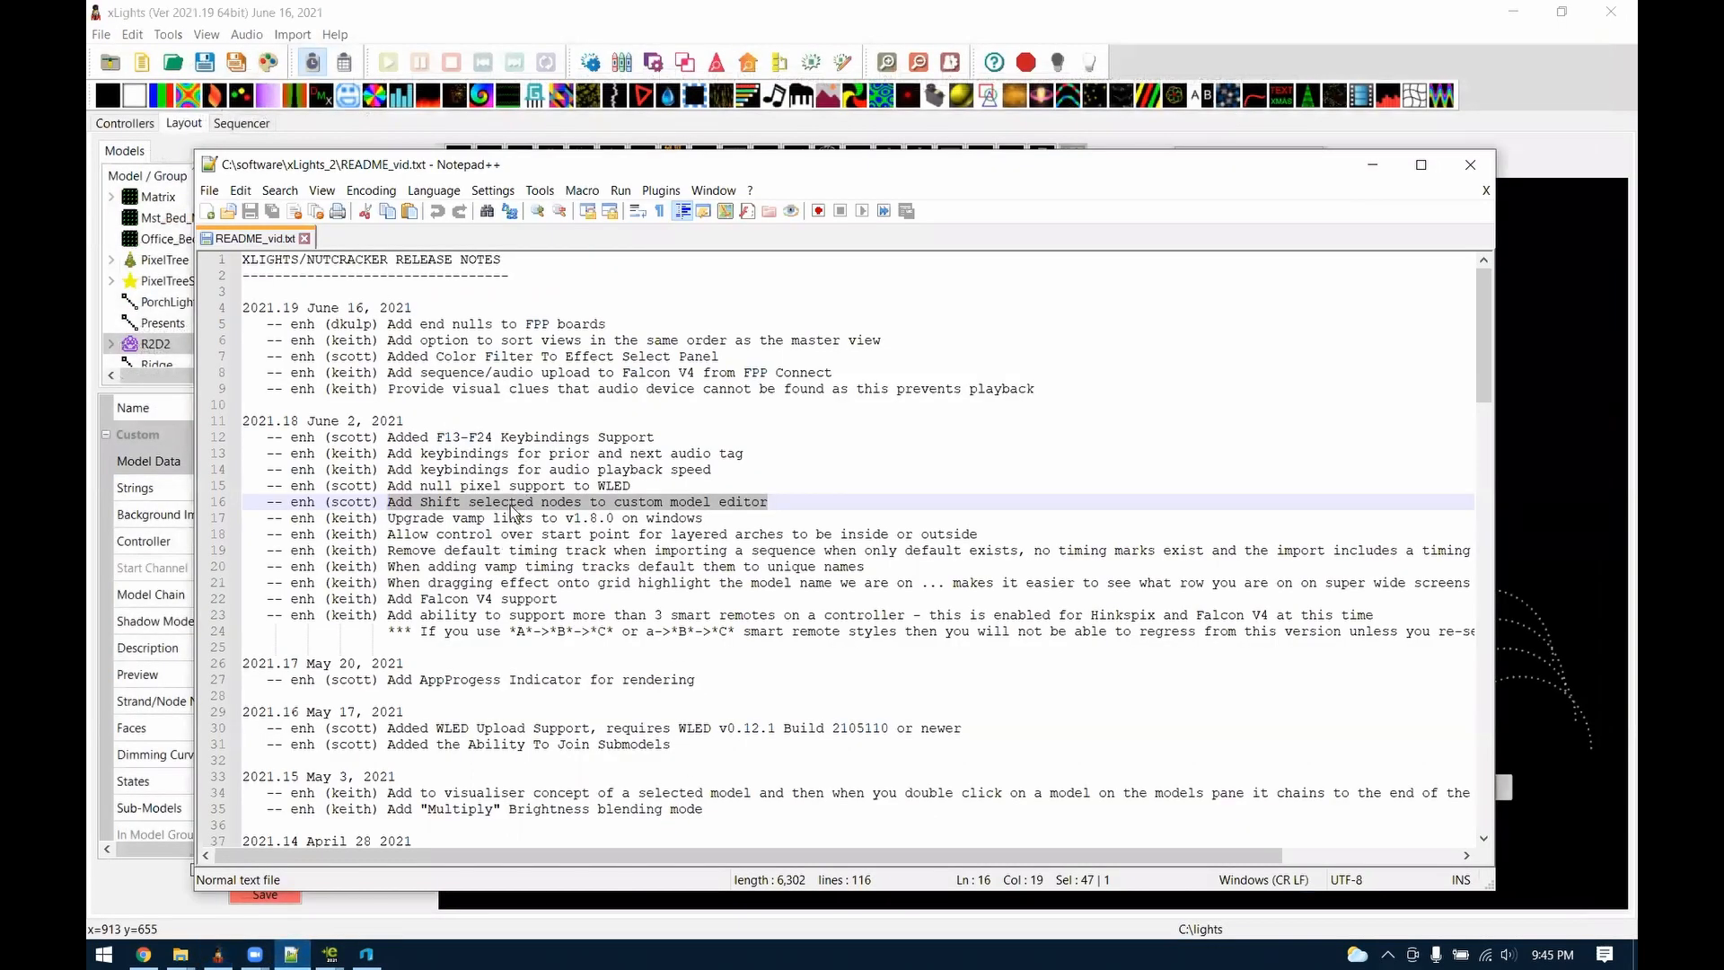
left_click_drag(703, 518, 388, 521)
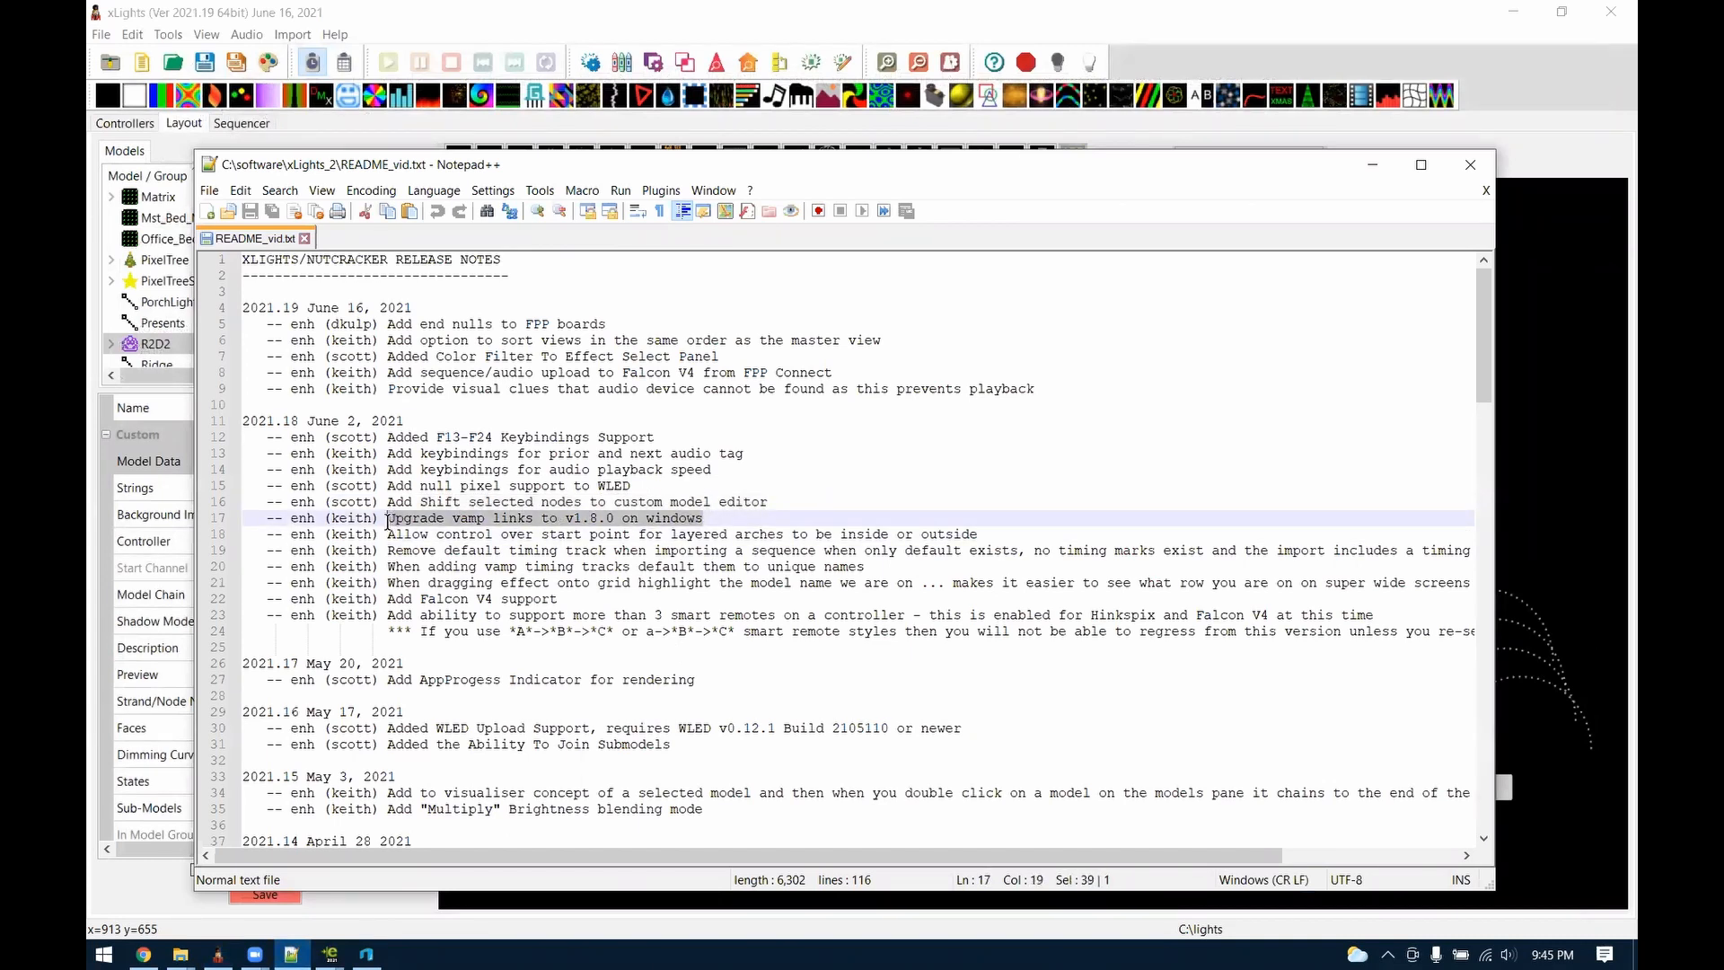
left_click(579, 520)
left_click_drag(586, 518, 602, 517)
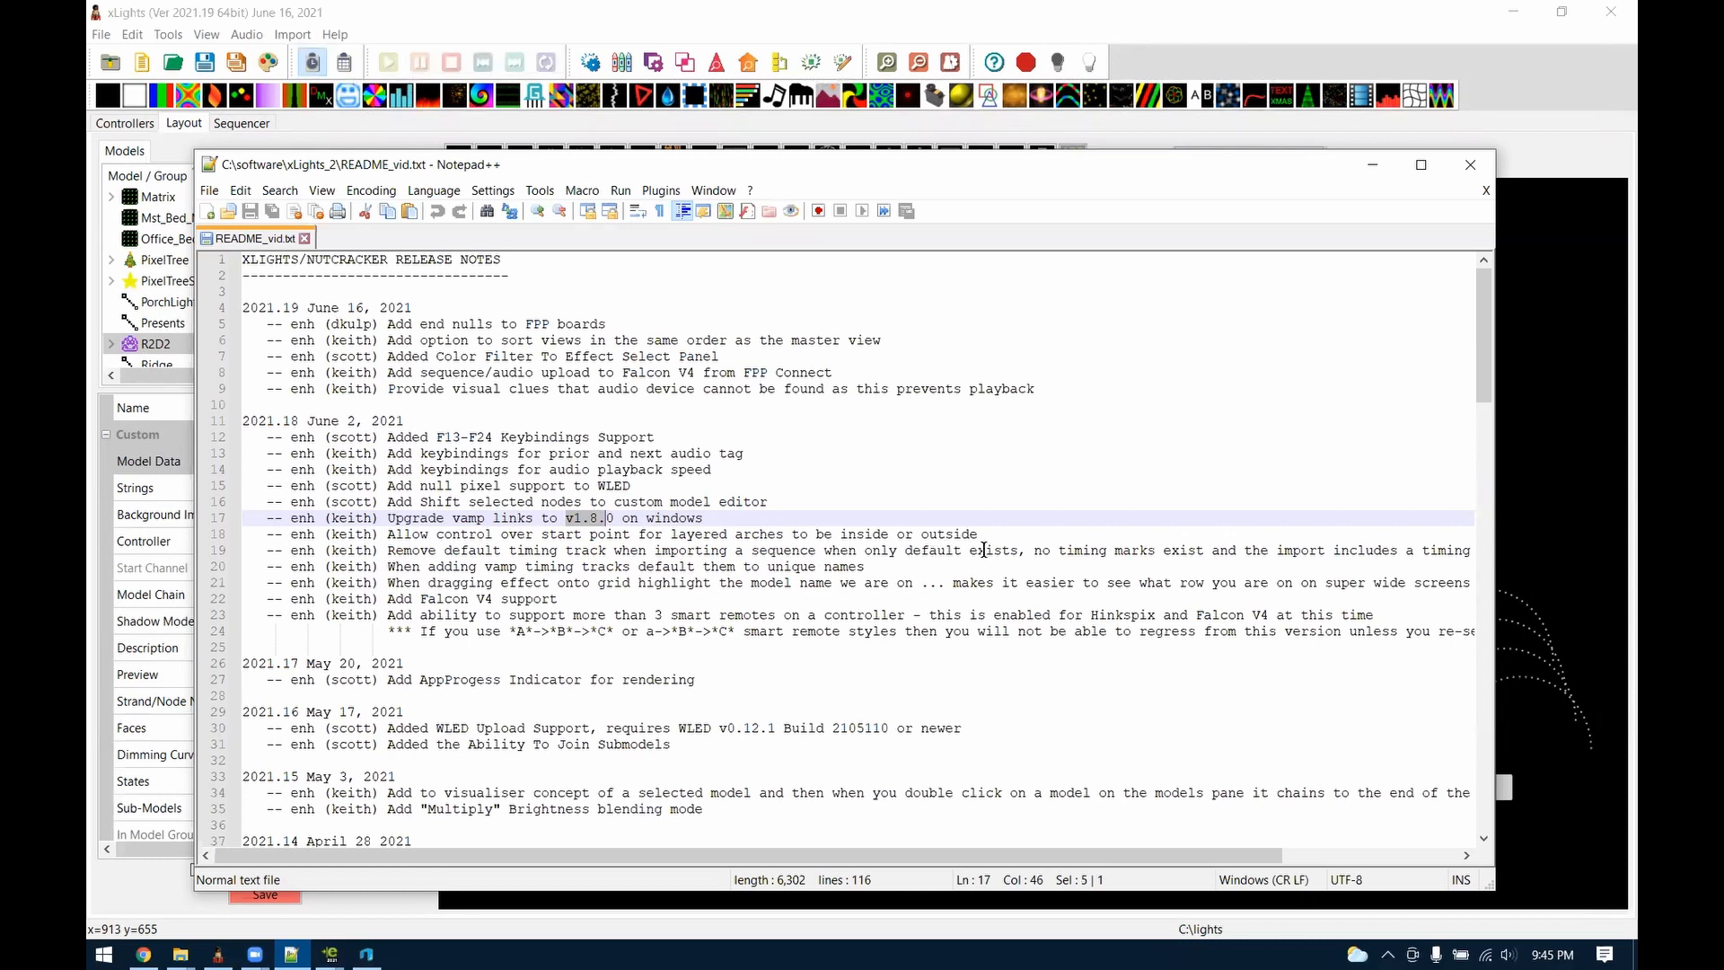
left_click_drag(998, 536, 388, 533)
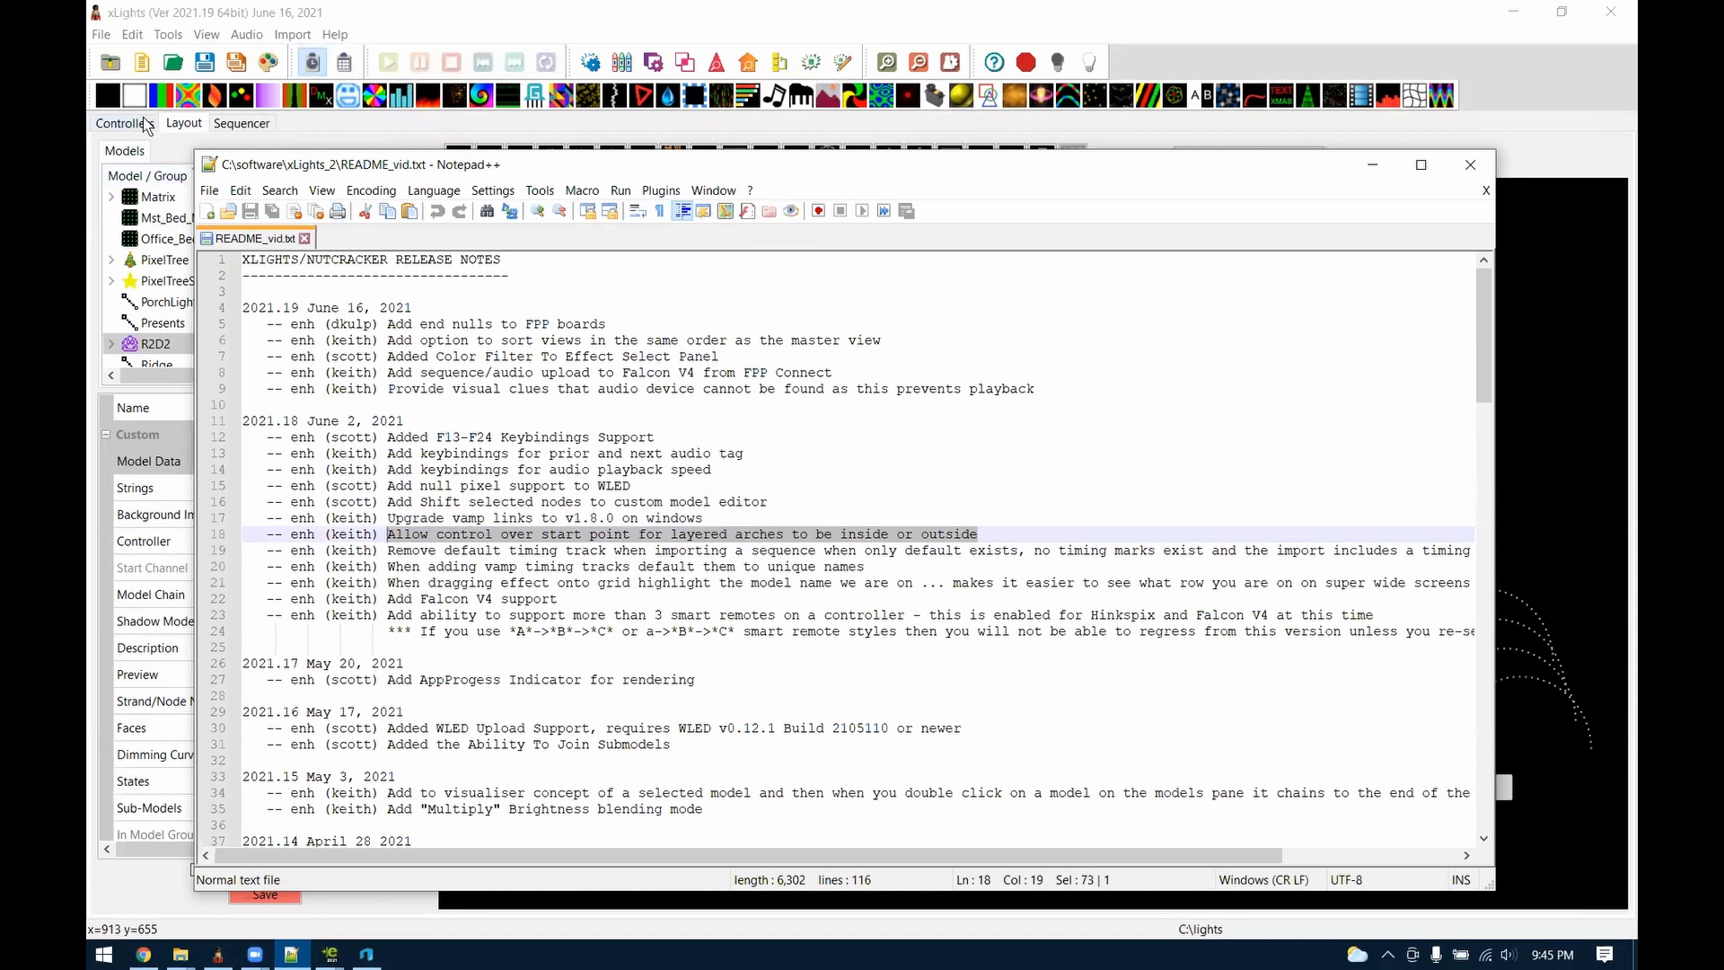
Return to the xLights layout and draw a new arch model in the empty area above the house
left_click(182, 124)
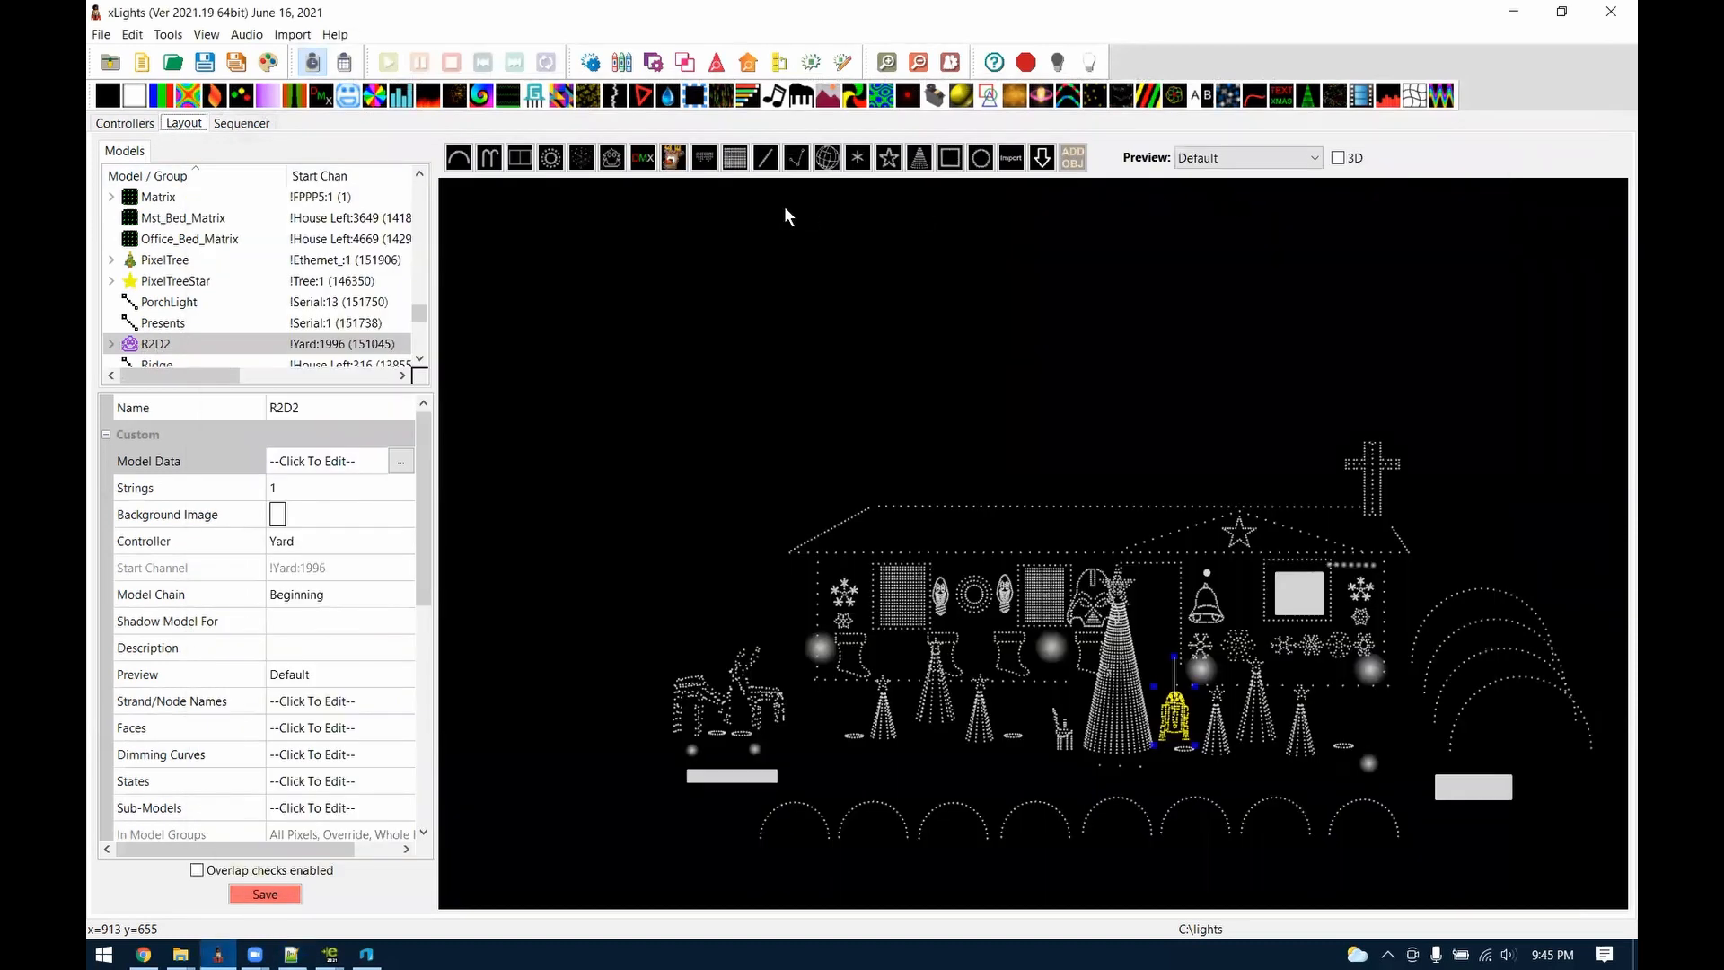
left_click(637, 397)
left_click_drag(585, 368, 868, 375)
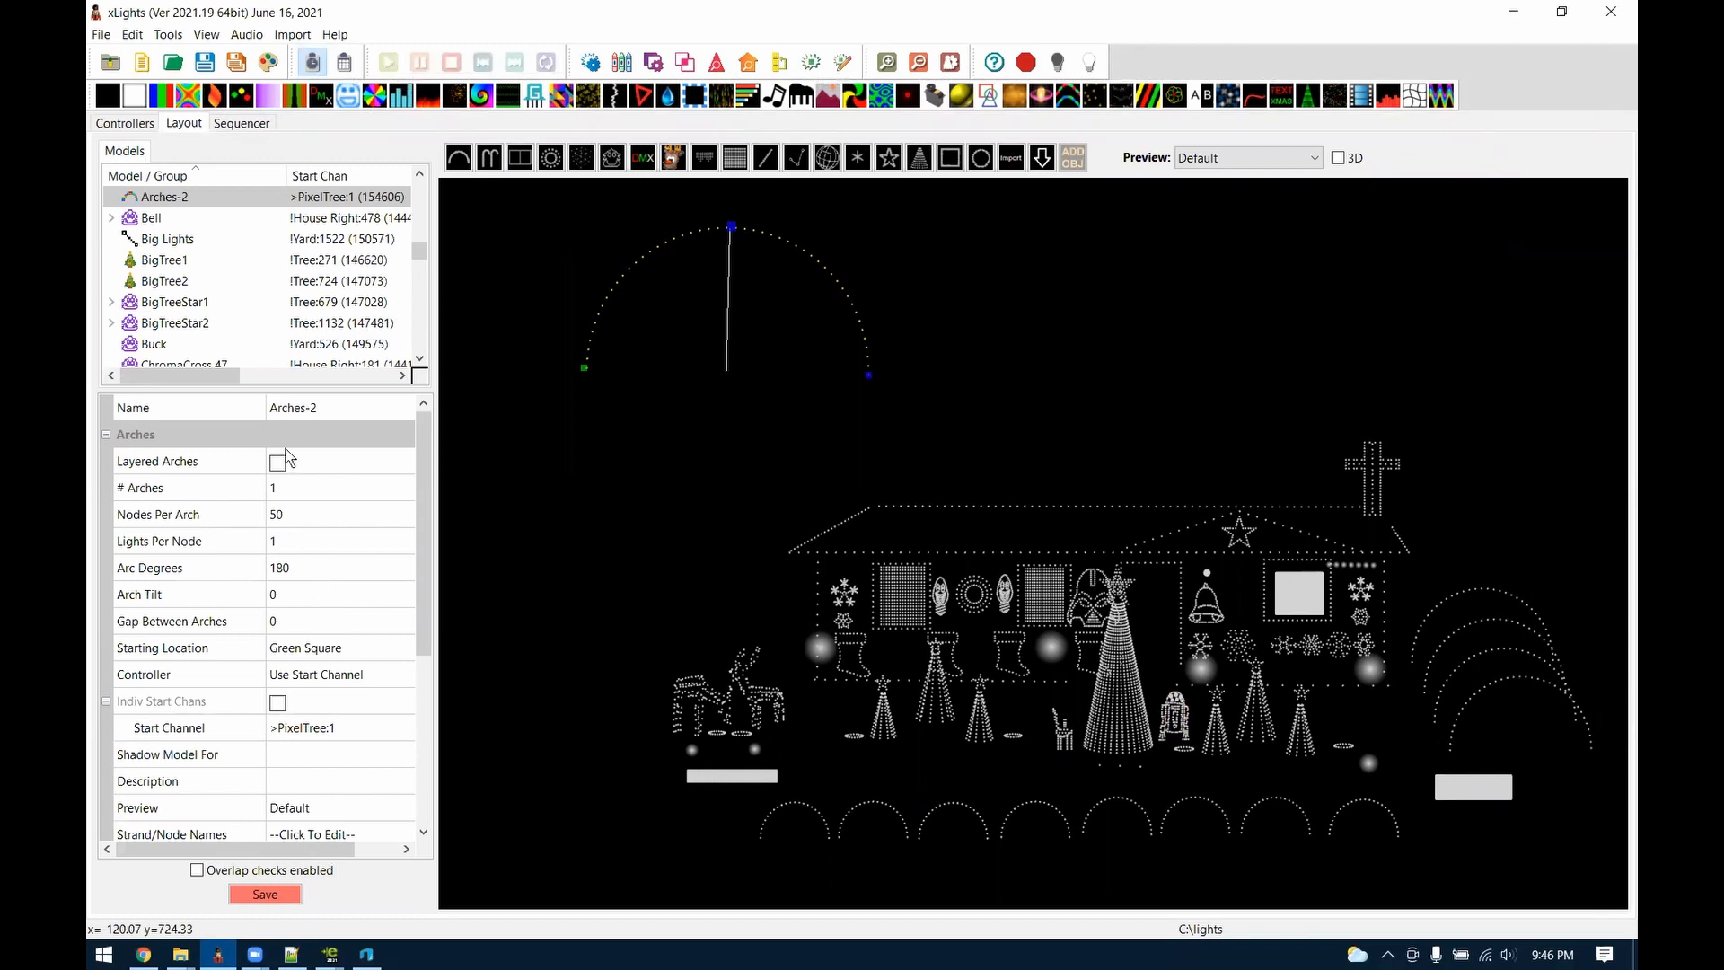
Enable Layered Arches on the new arch and set its number of layers to 2
left_click(278, 463)
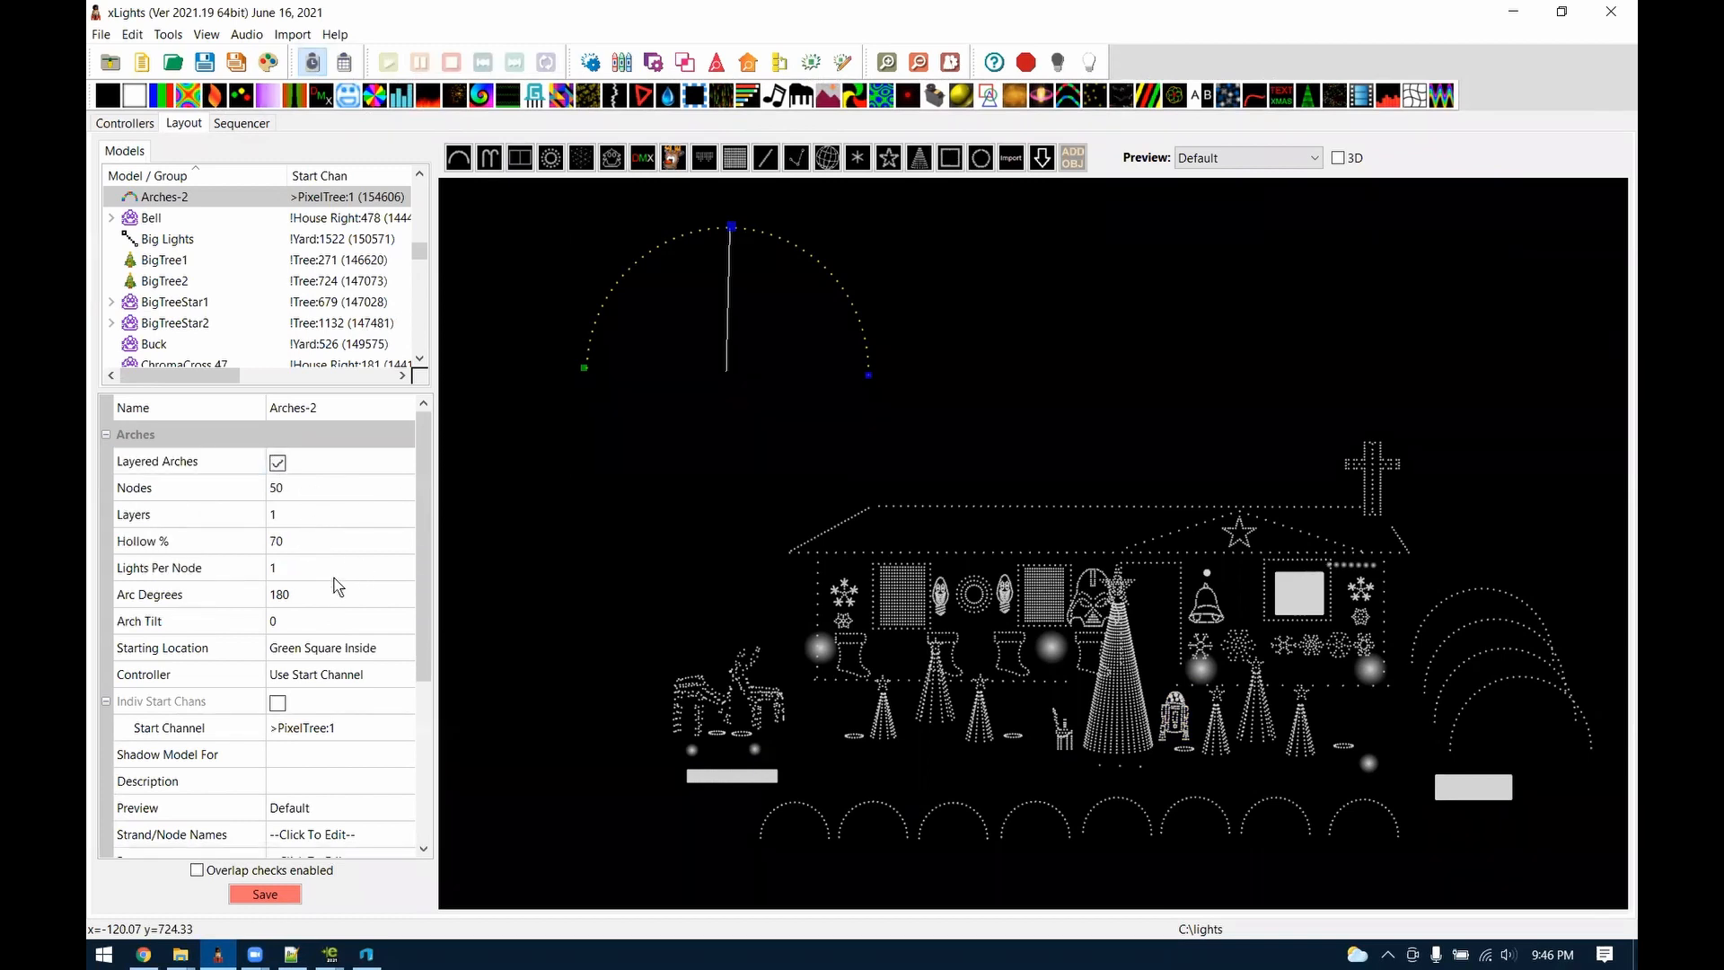
left_click(415, 515)
left_click(421, 509)
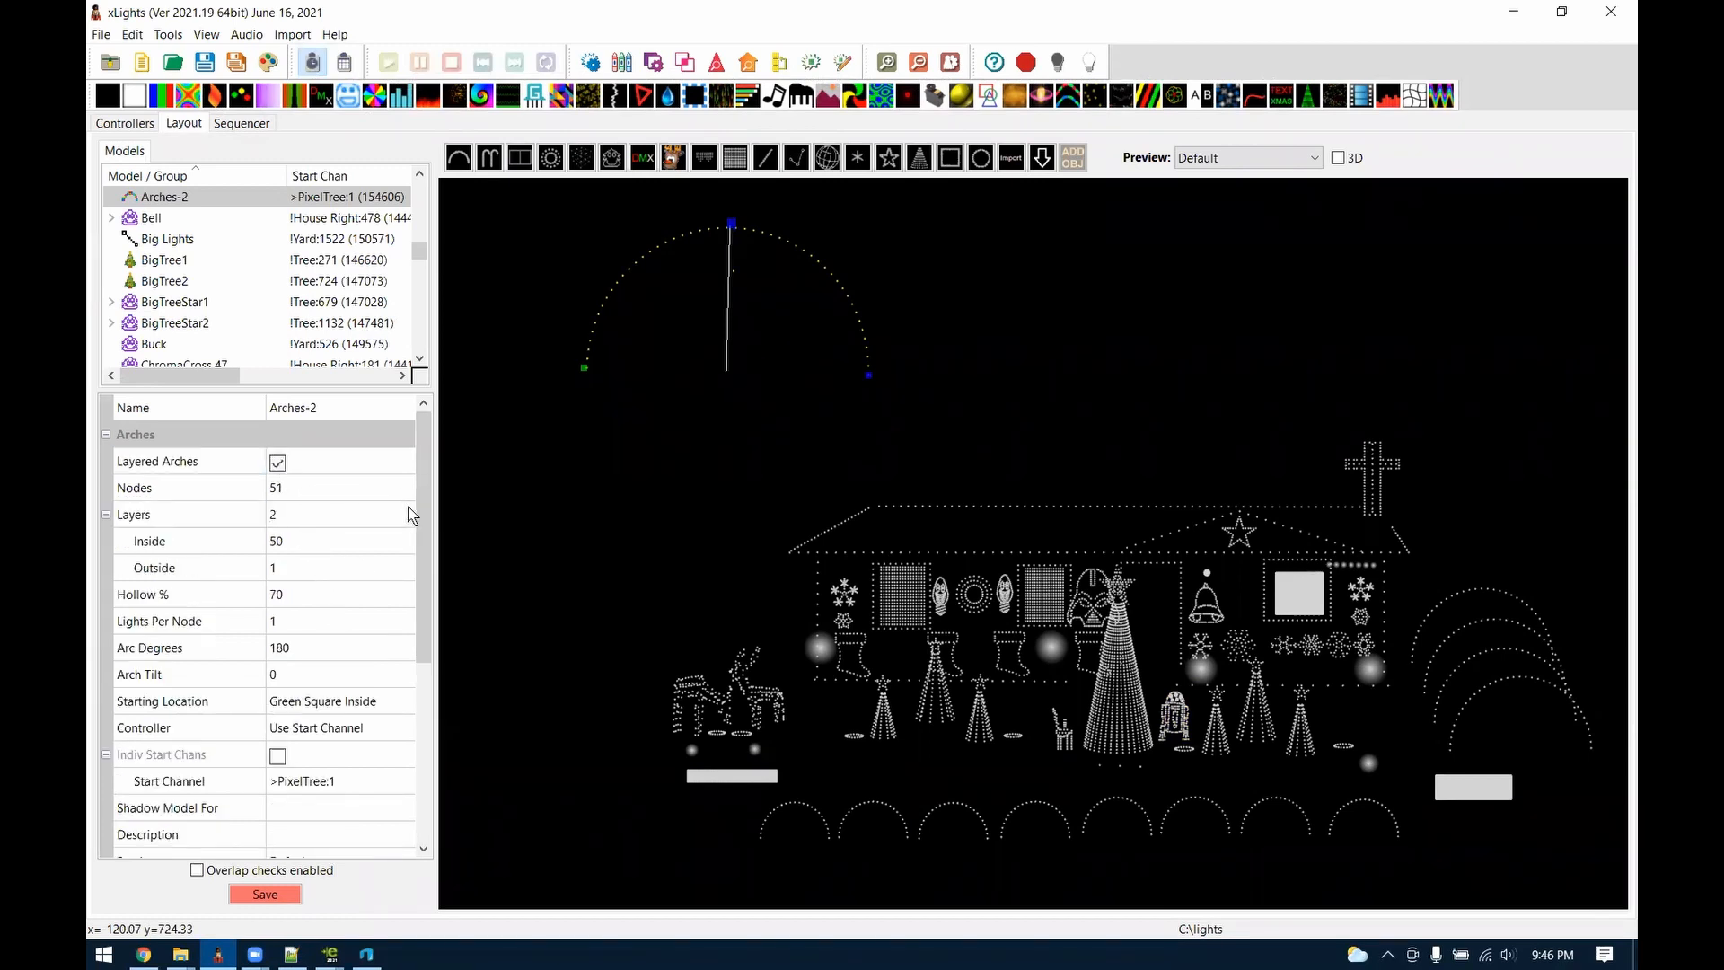
Review the layered arch's Starting Location options for inside and outside, keeping Green Square Inside and the arch selected
left_click(362, 701)
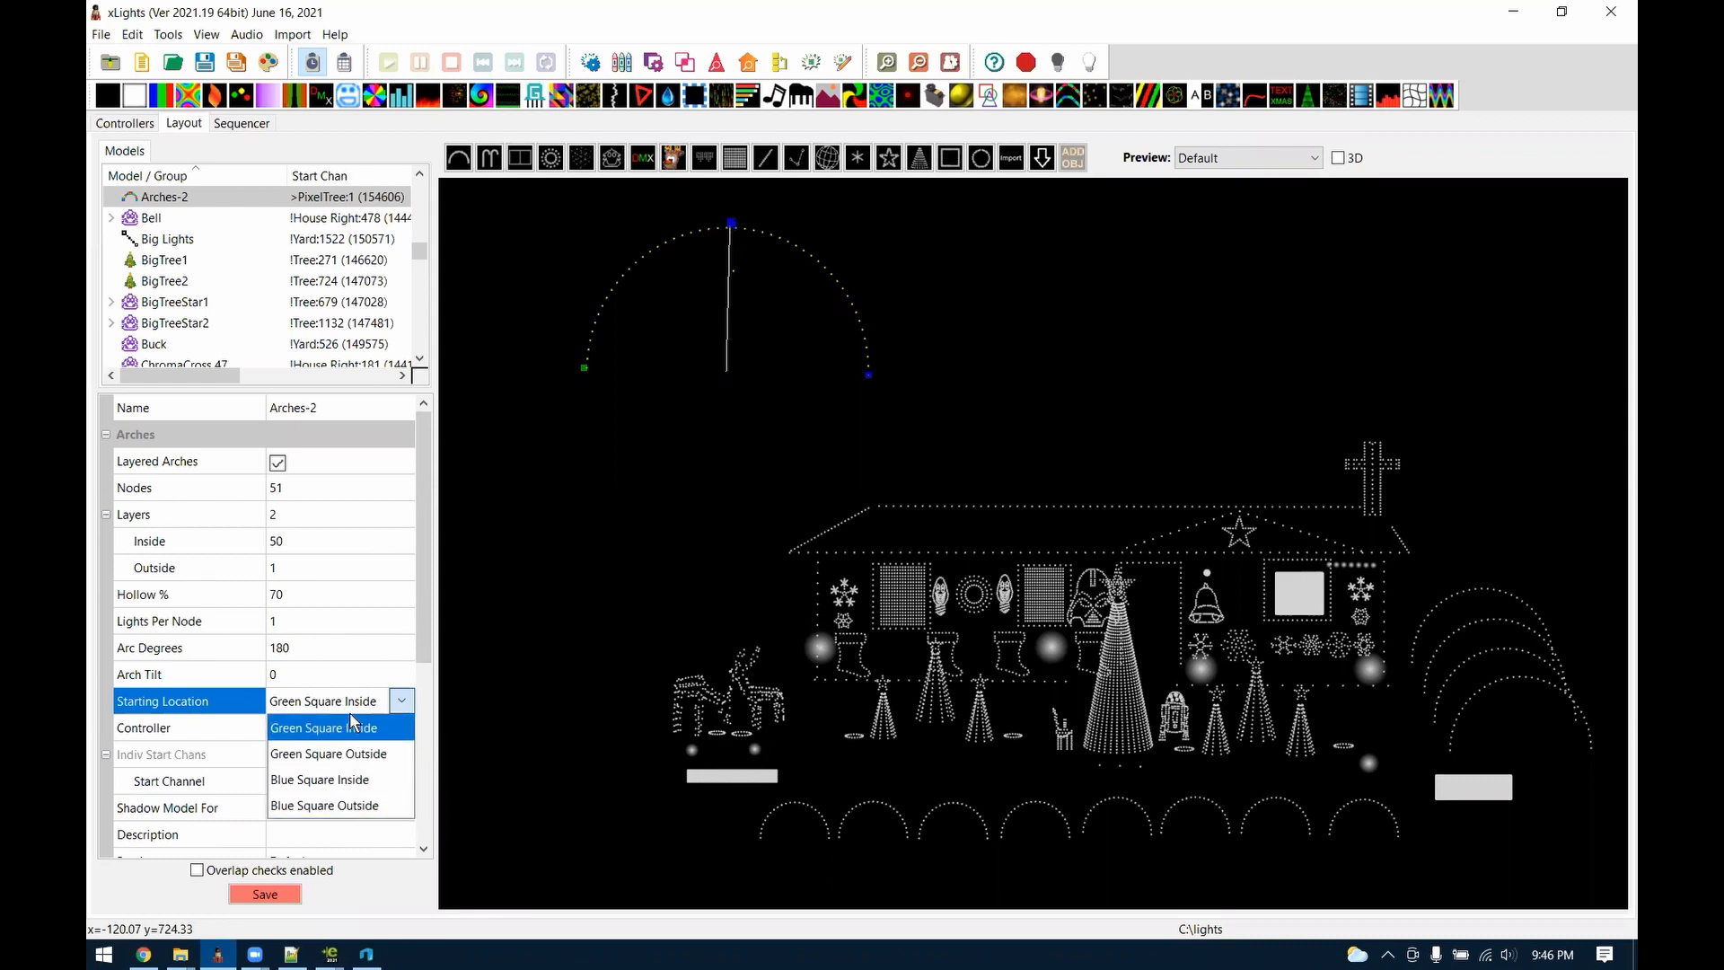
left_click(644, 483)
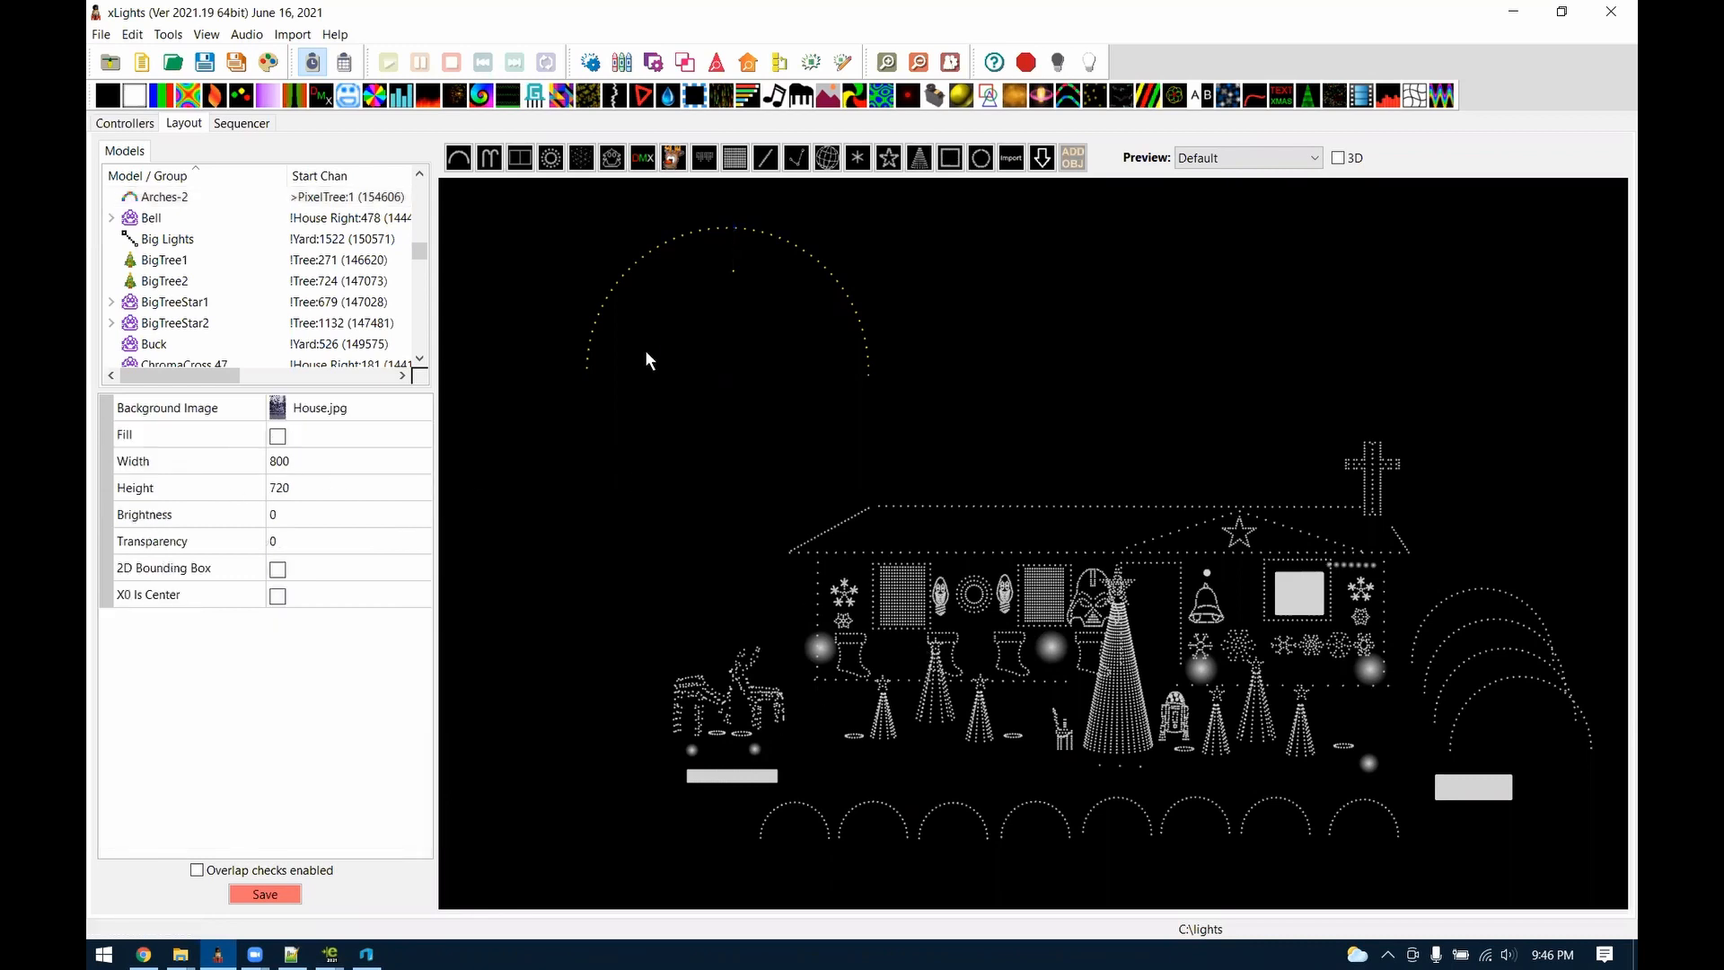
left_click(615, 348)
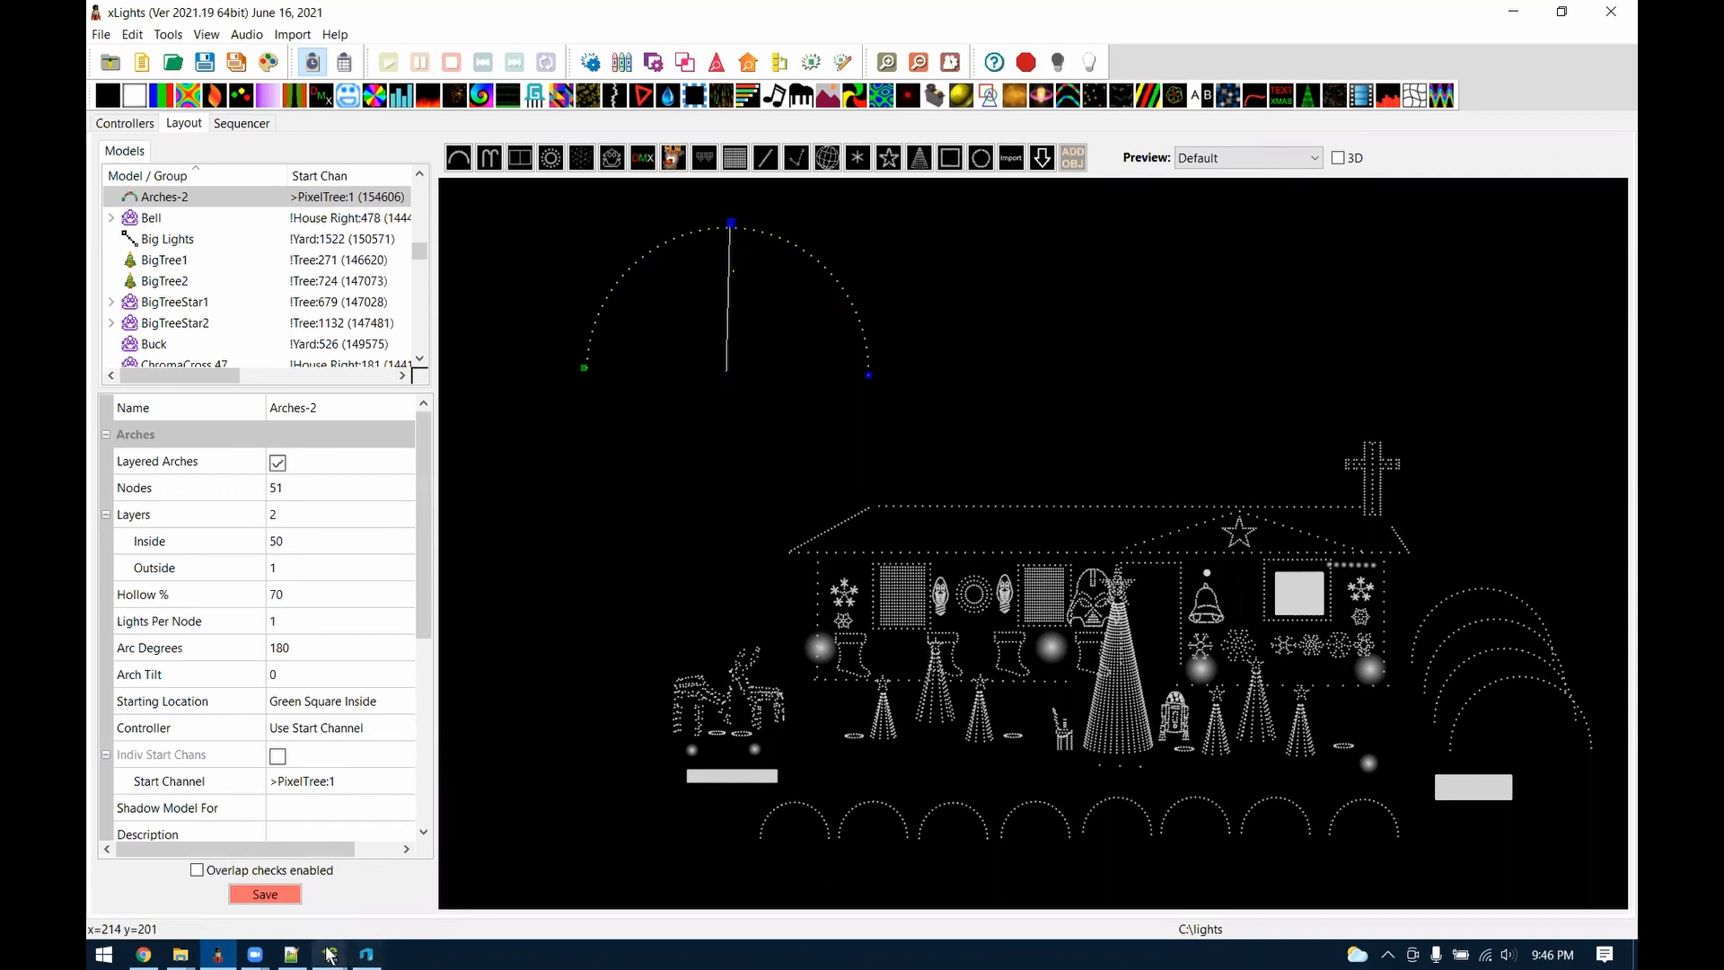
Switch to the release notes in Notepad++ and highlight the 2021.18 entry on highlighting the model name when dragging an effect
left_click(291, 953)
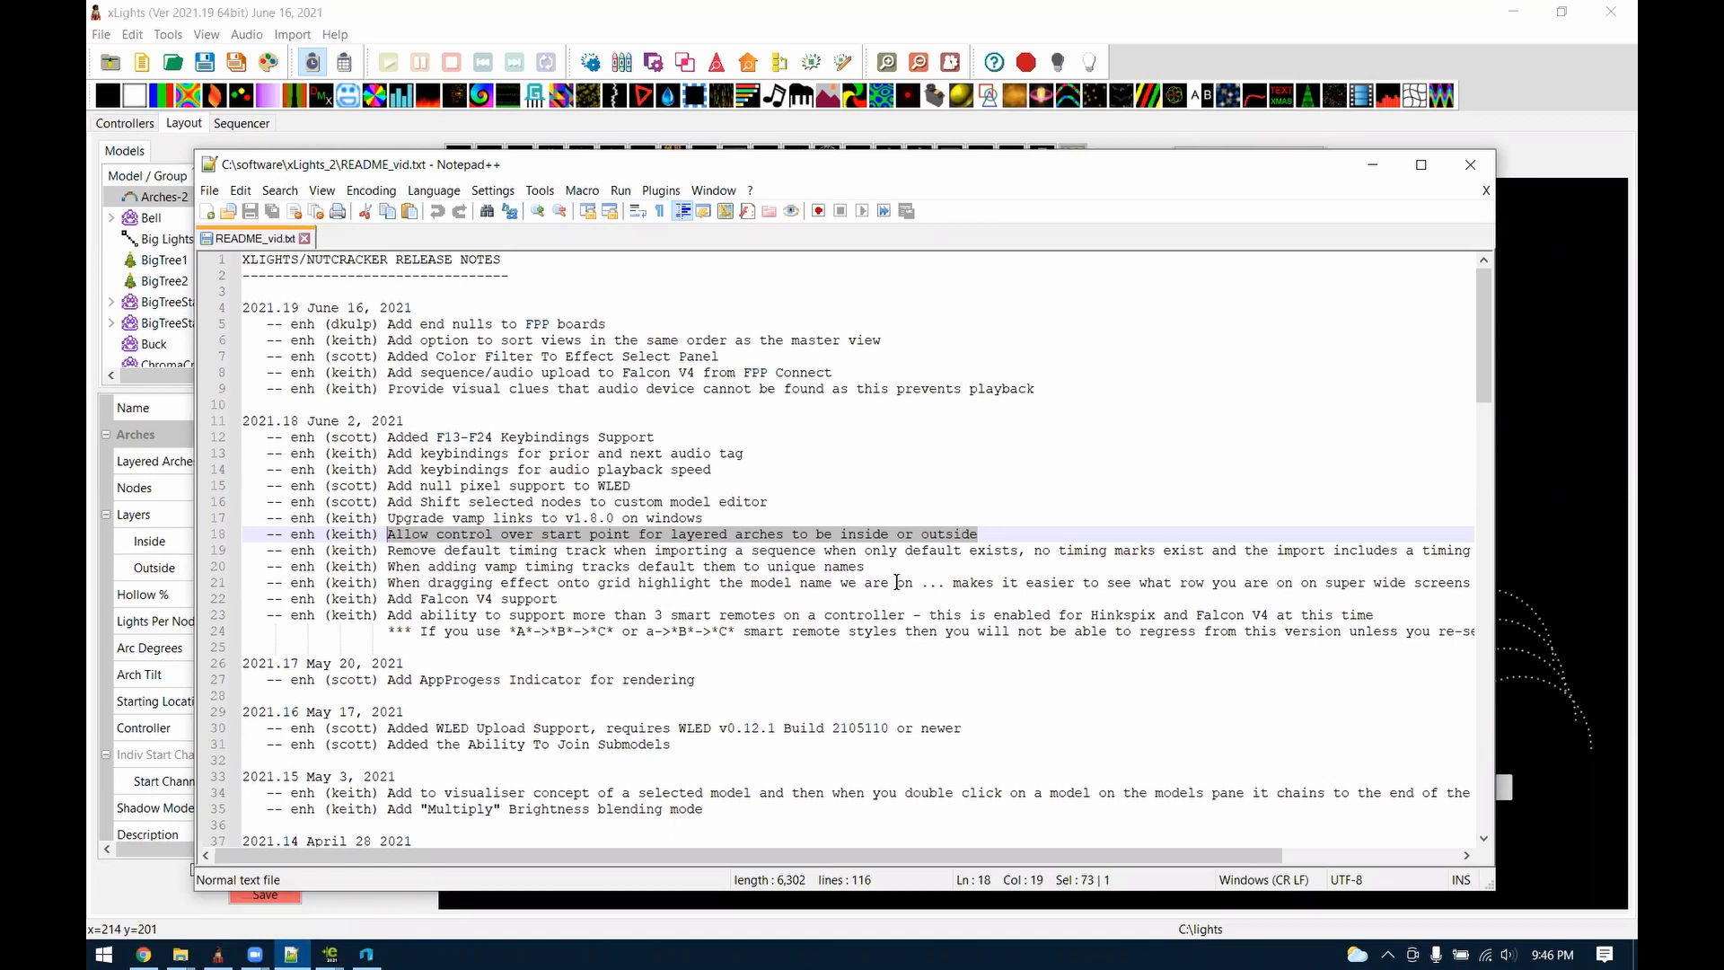
left_click_drag(393, 583, 958, 586)
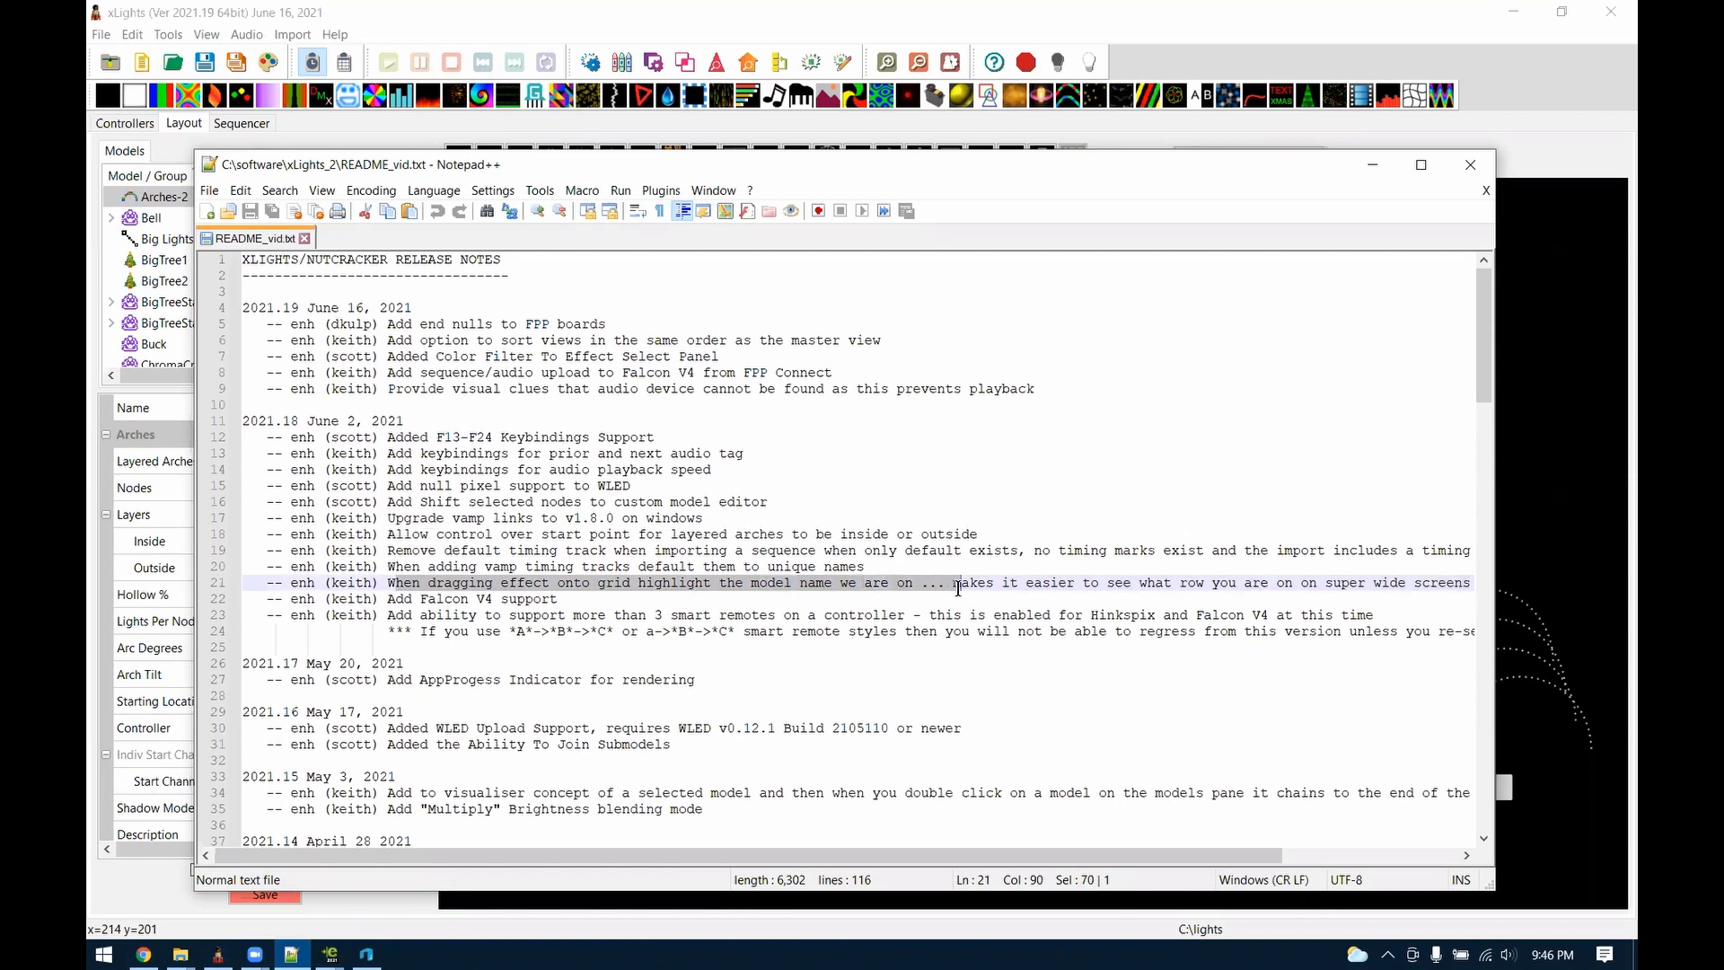
Return to the xLights sequencer and place a Butterfly effect on the Office_Bed_Matrix row shortly after the 1:00 mark
left_click(239, 123)
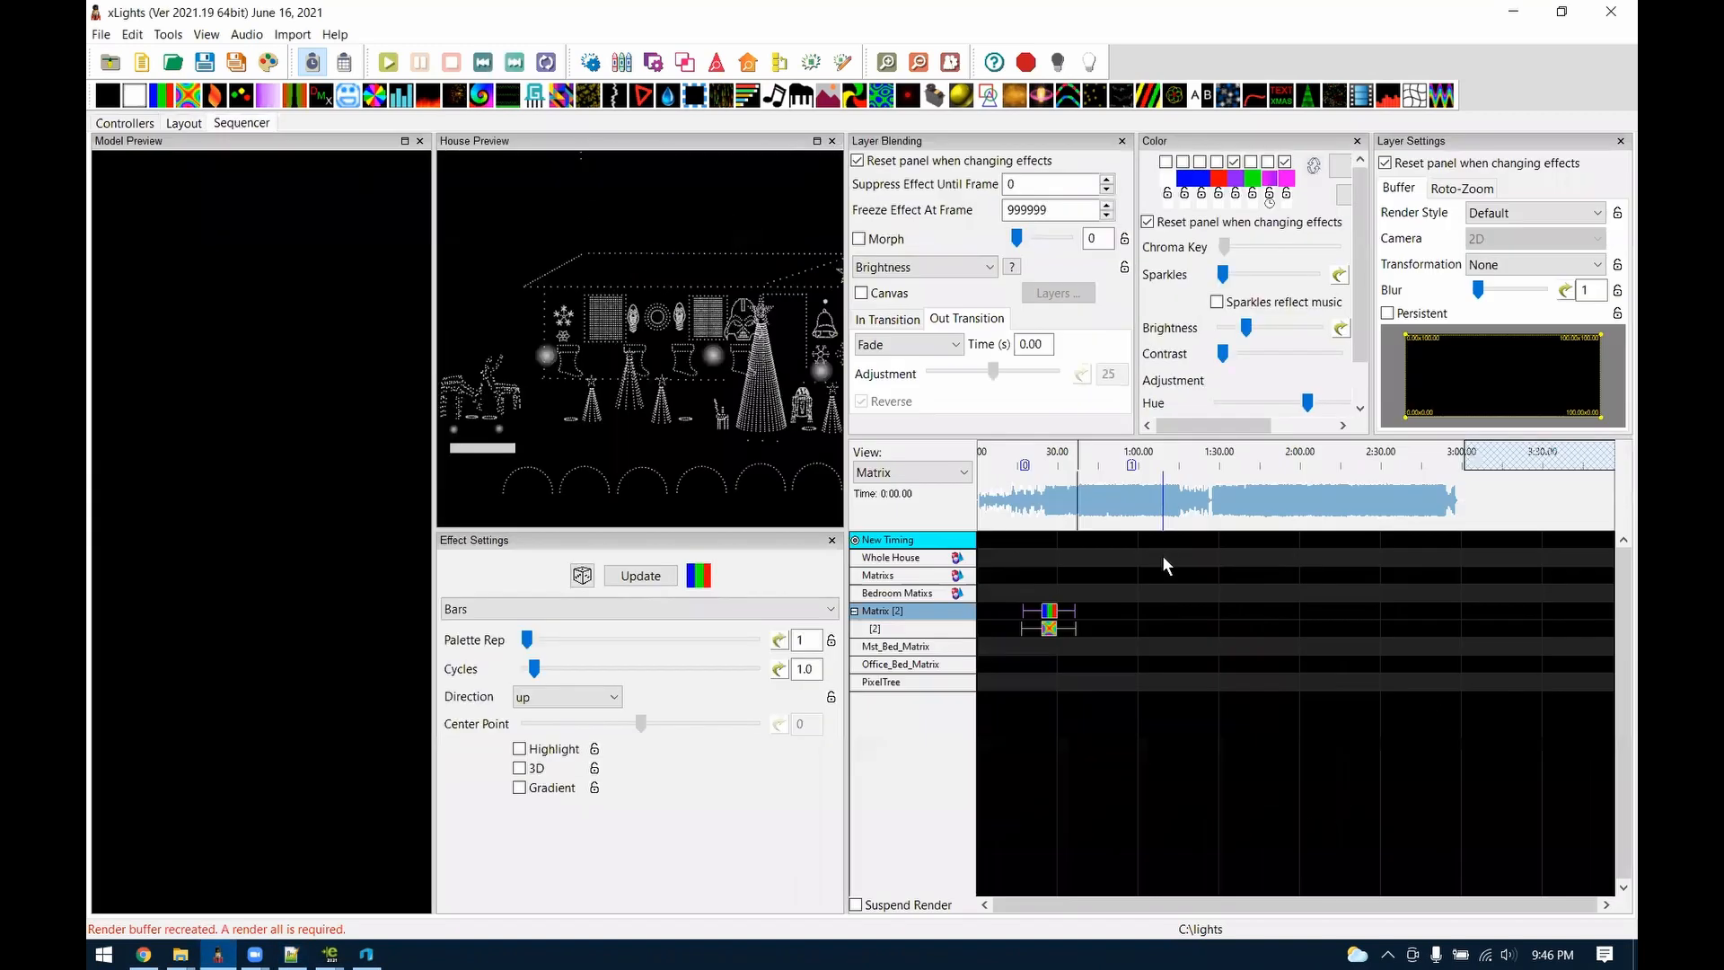
left_click(1190, 621)
mouse_move(193, 98)
left_mouse_down()
mouse_move(1193, 663)
mouse_move(1192, 639)
mouse_move(1188, 677)
mouse_move(1103, 674)
left_mouse_up()
left_click_drag(935, 665, 1349, 662)
left_click_drag(1225, 672, 1157, 666)
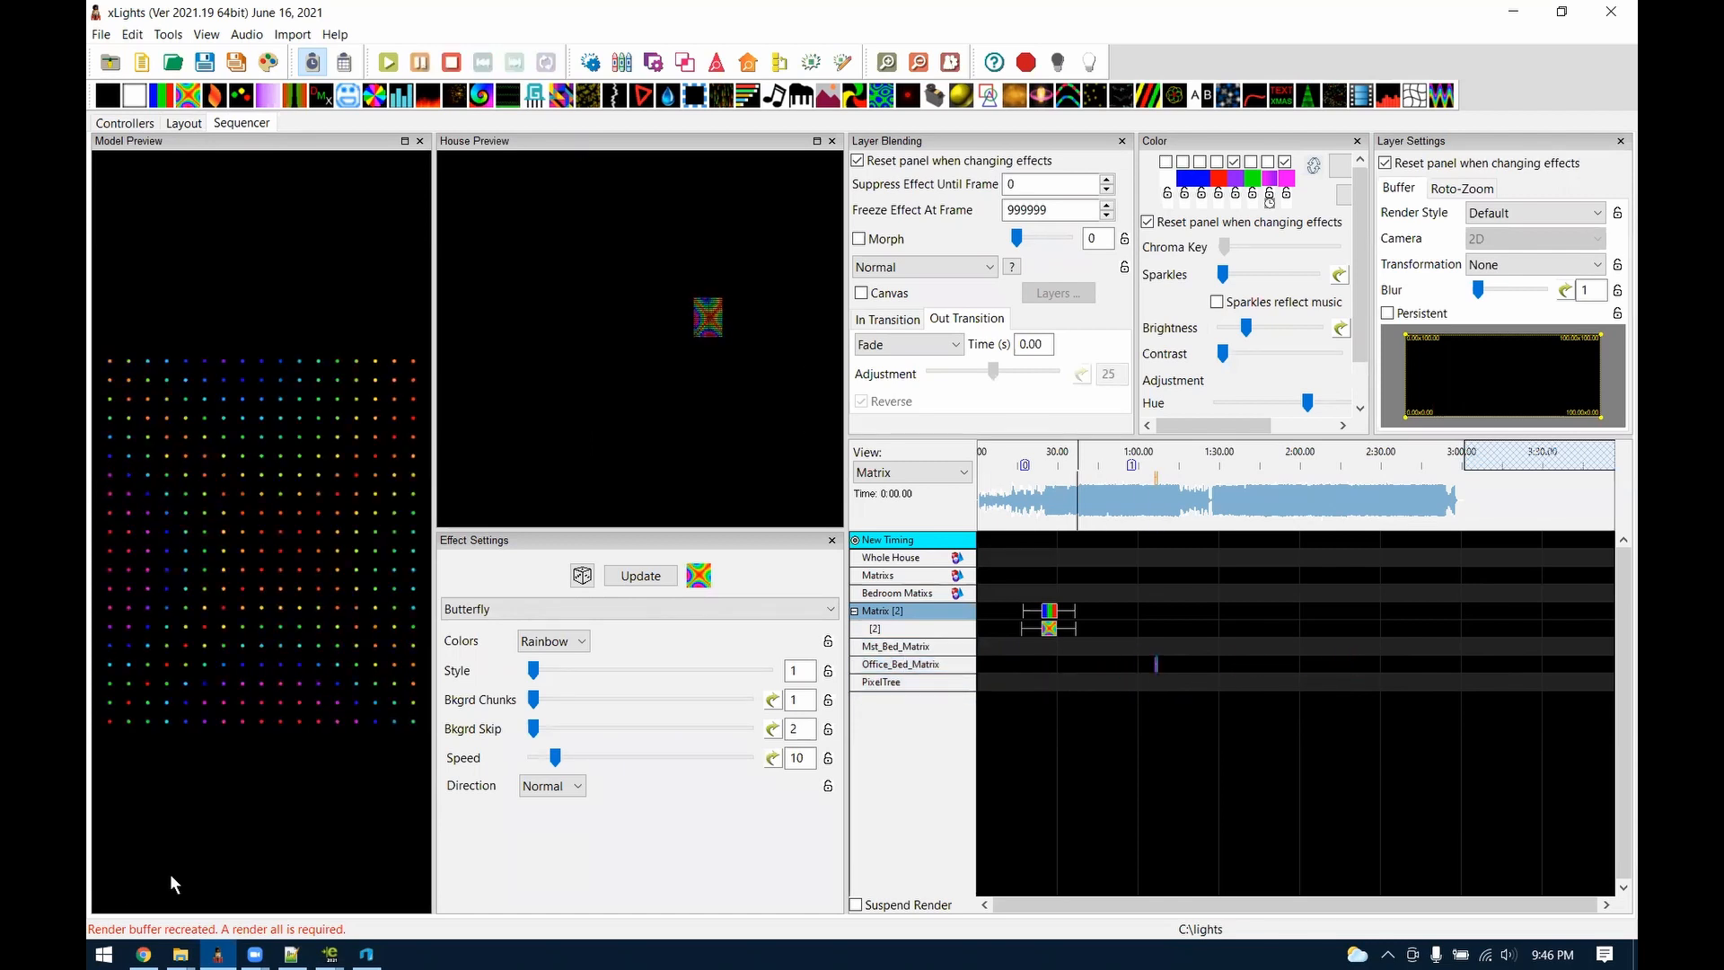
Switch to the Notepad++ release notes and highlight the Falcon V4 and smart remote entries, the 2021.19 heading and its FPP end nulls entry
left_click(291, 954)
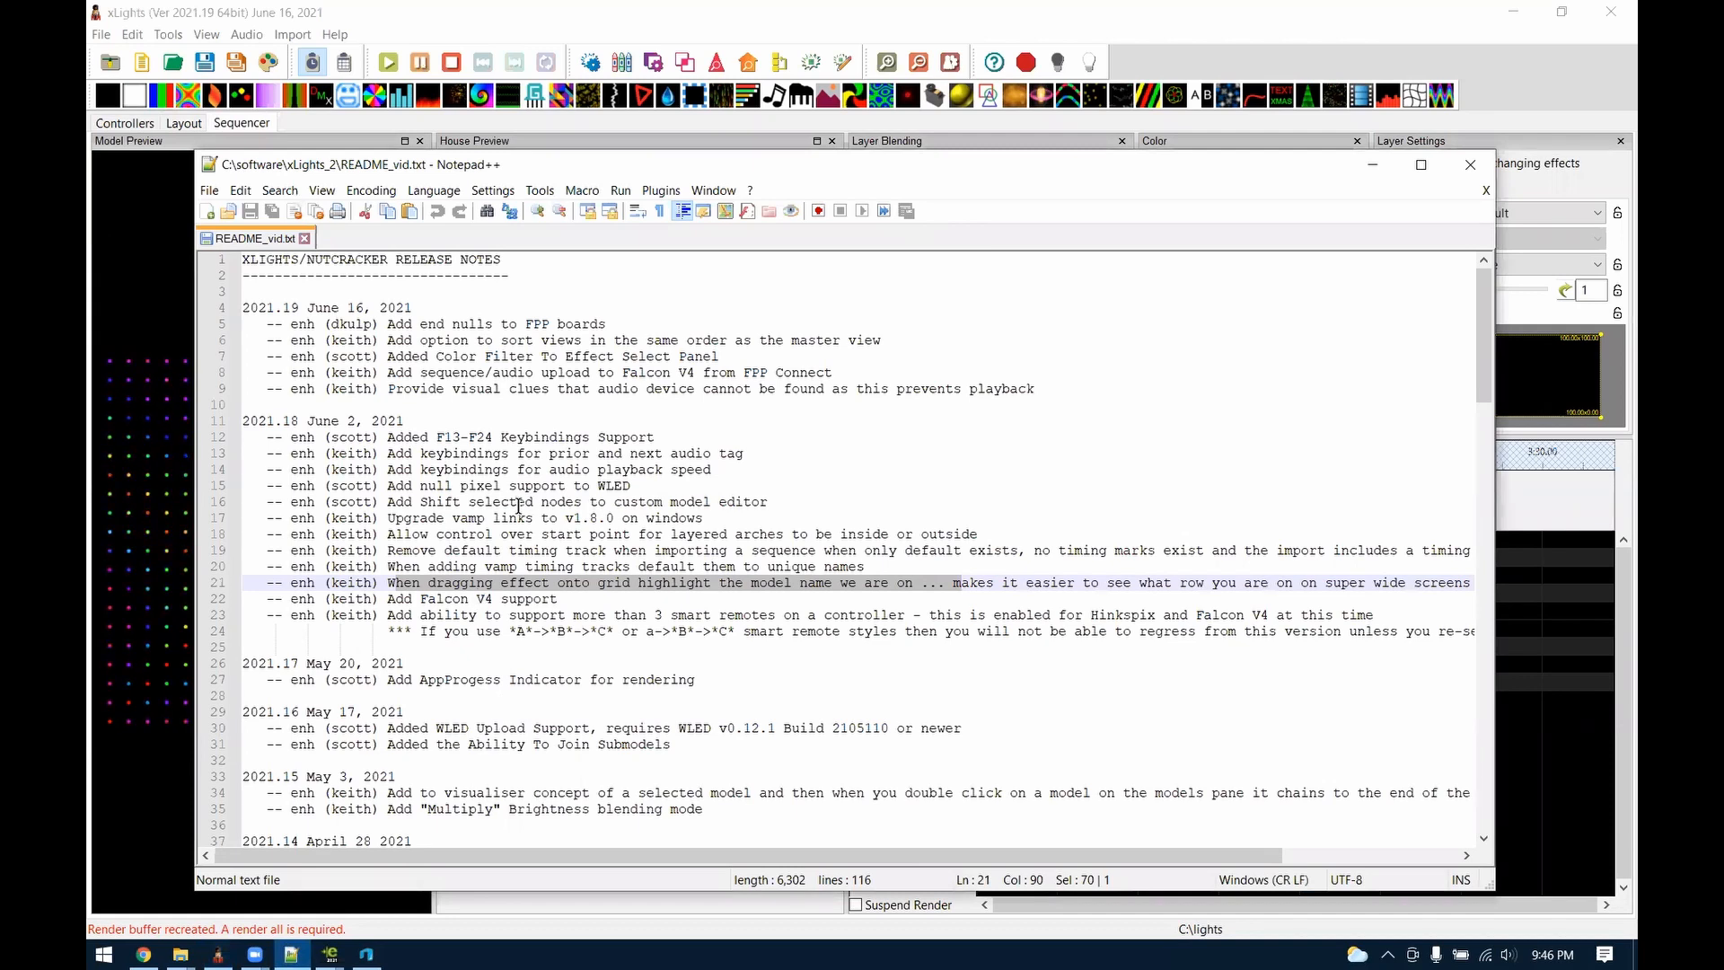
left_click_drag(387, 599, 696, 631)
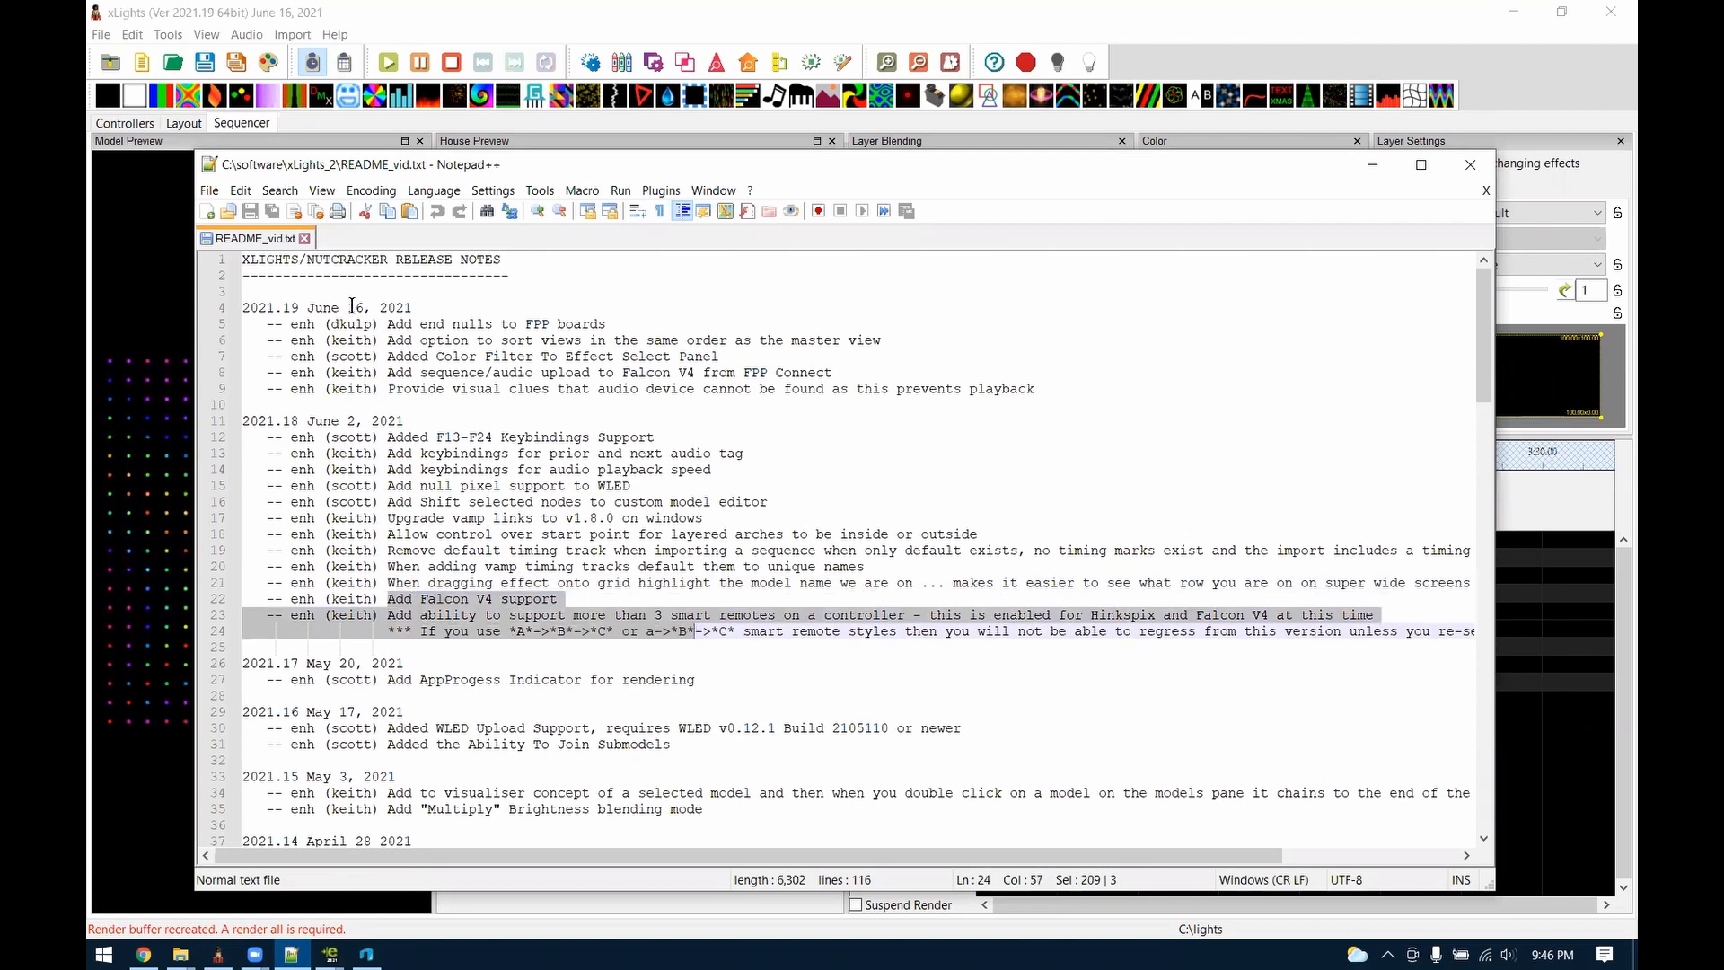
left_click(274, 310)
left_click_drag(412, 308, 286, 306)
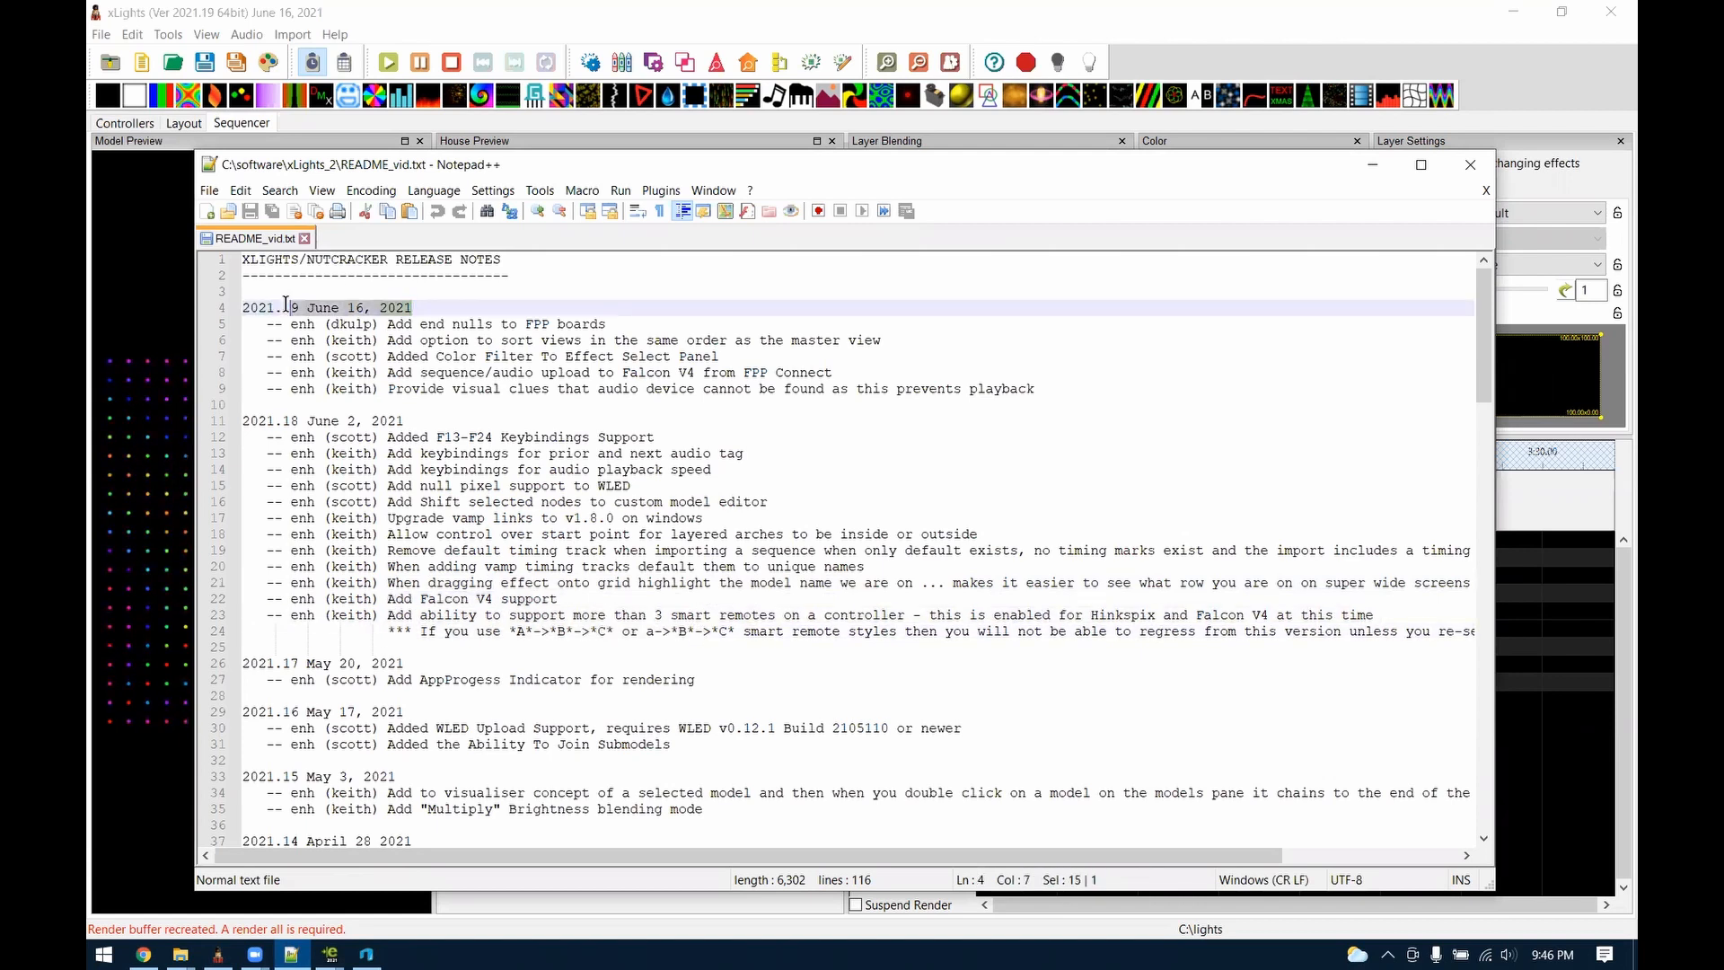
left_click_drag(627, 328, 388, 322)
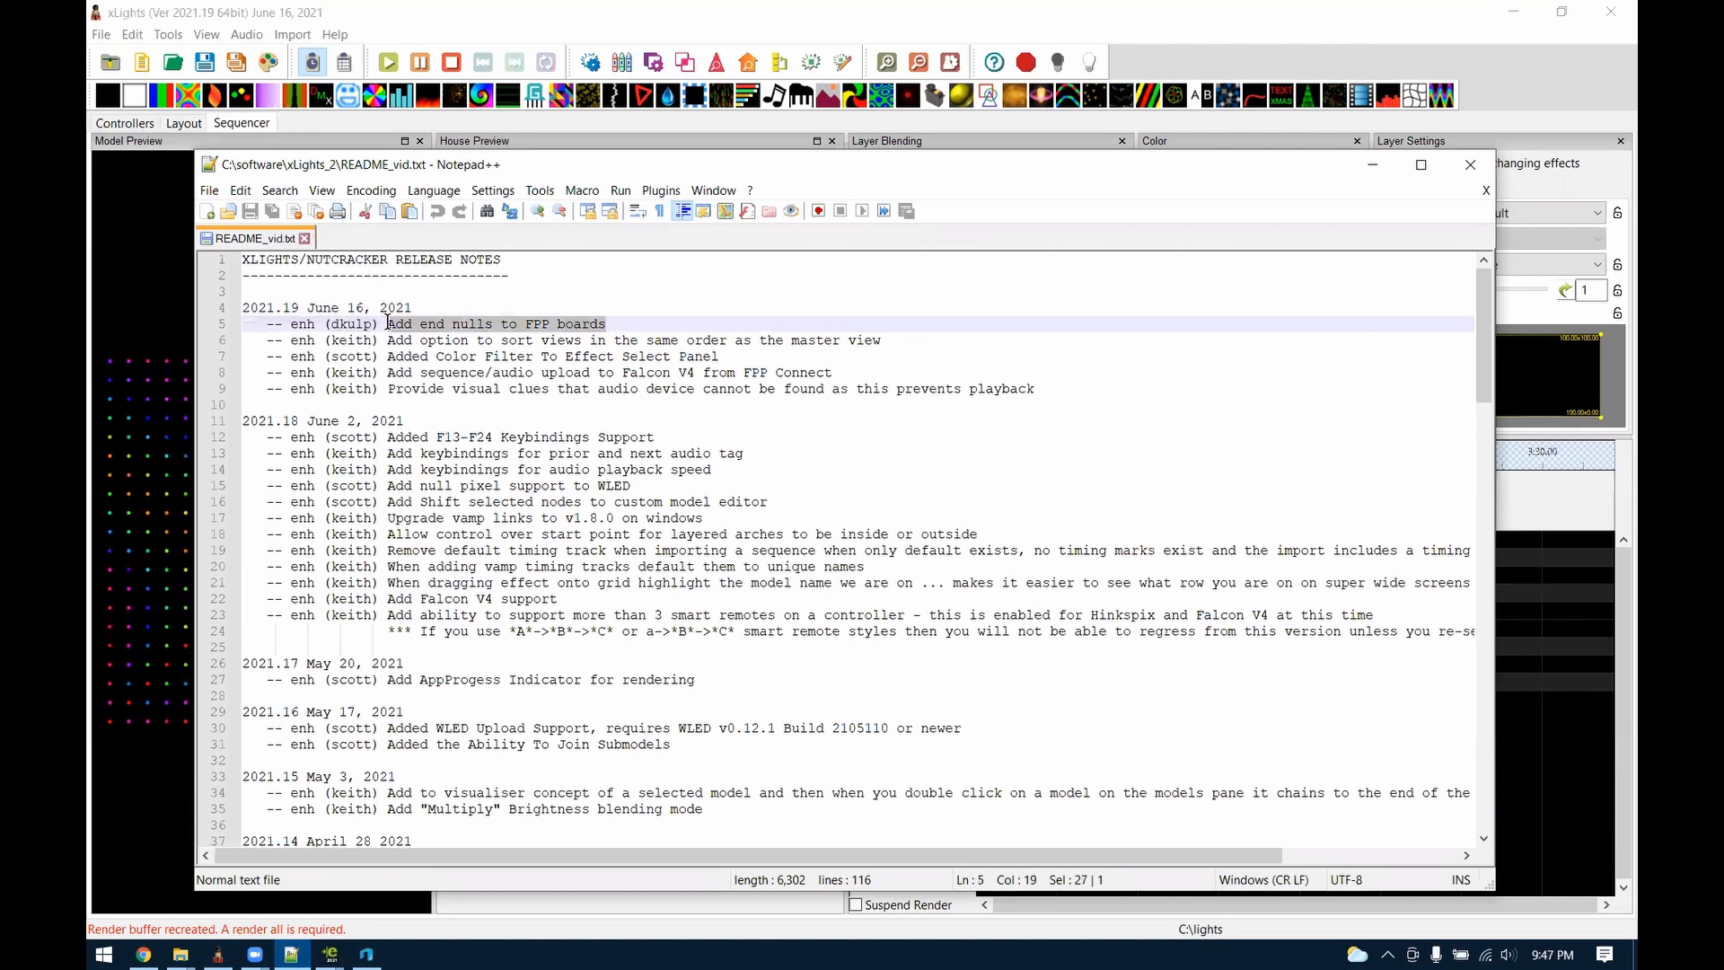
left_click(582, 312)
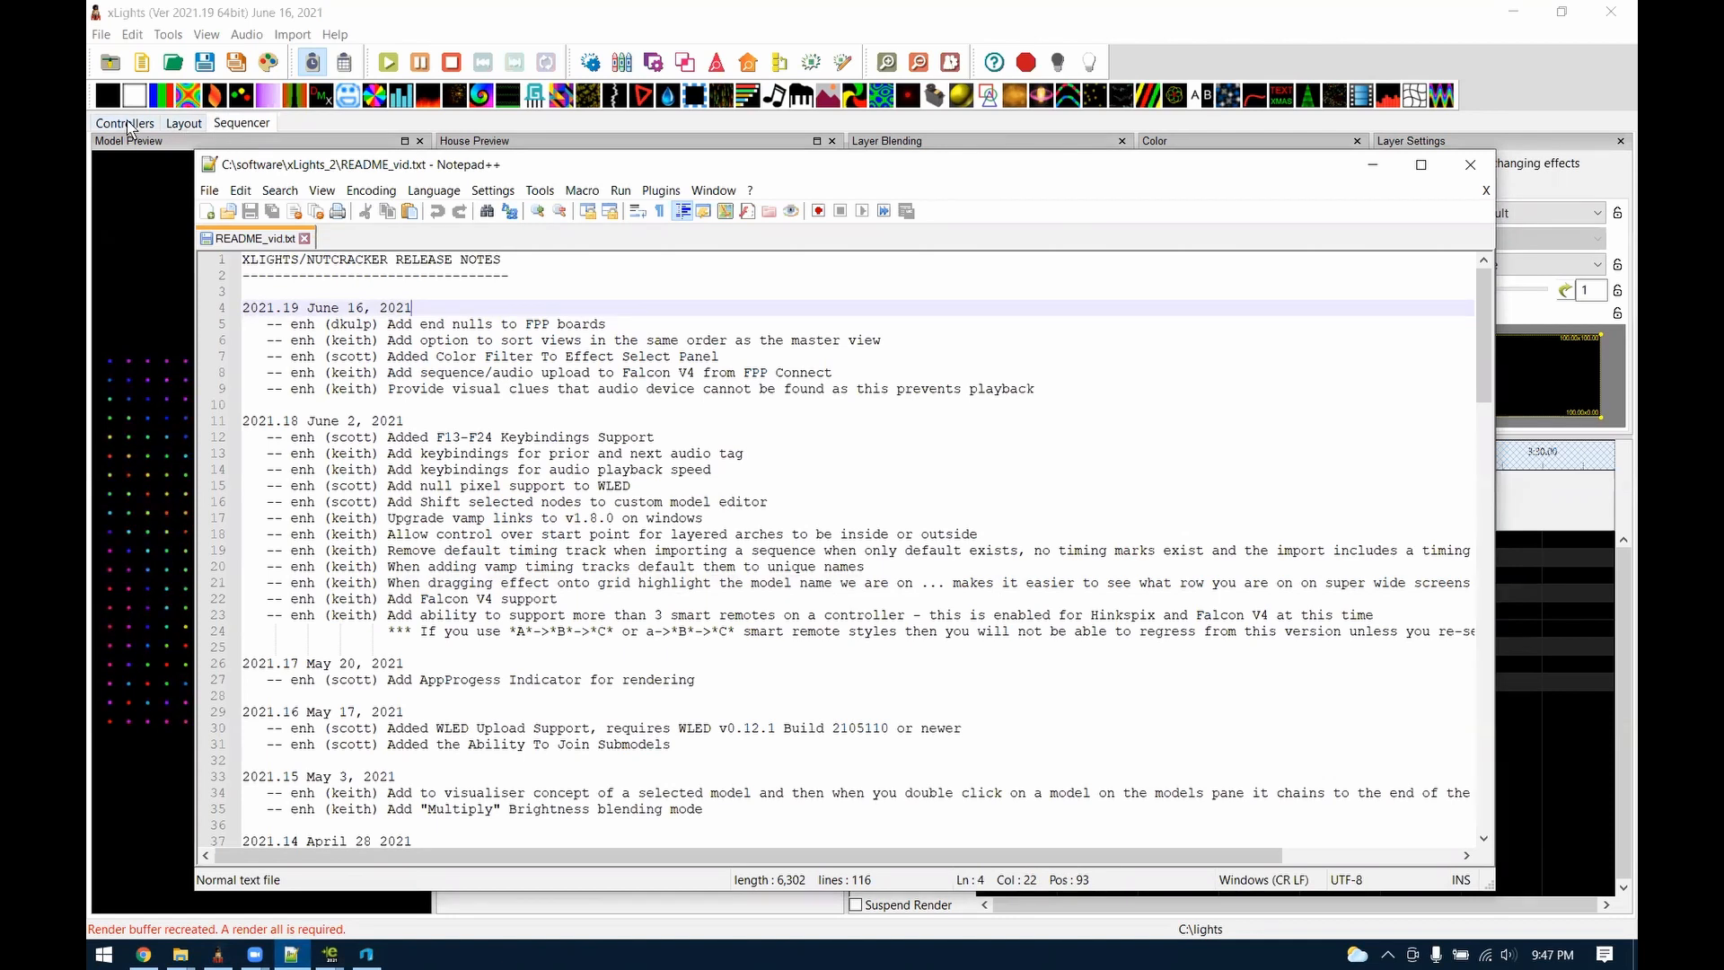
In the xLights layout, select the Doe model and turn its Set End Null Pixels option on and back off
left_click(184, 126)
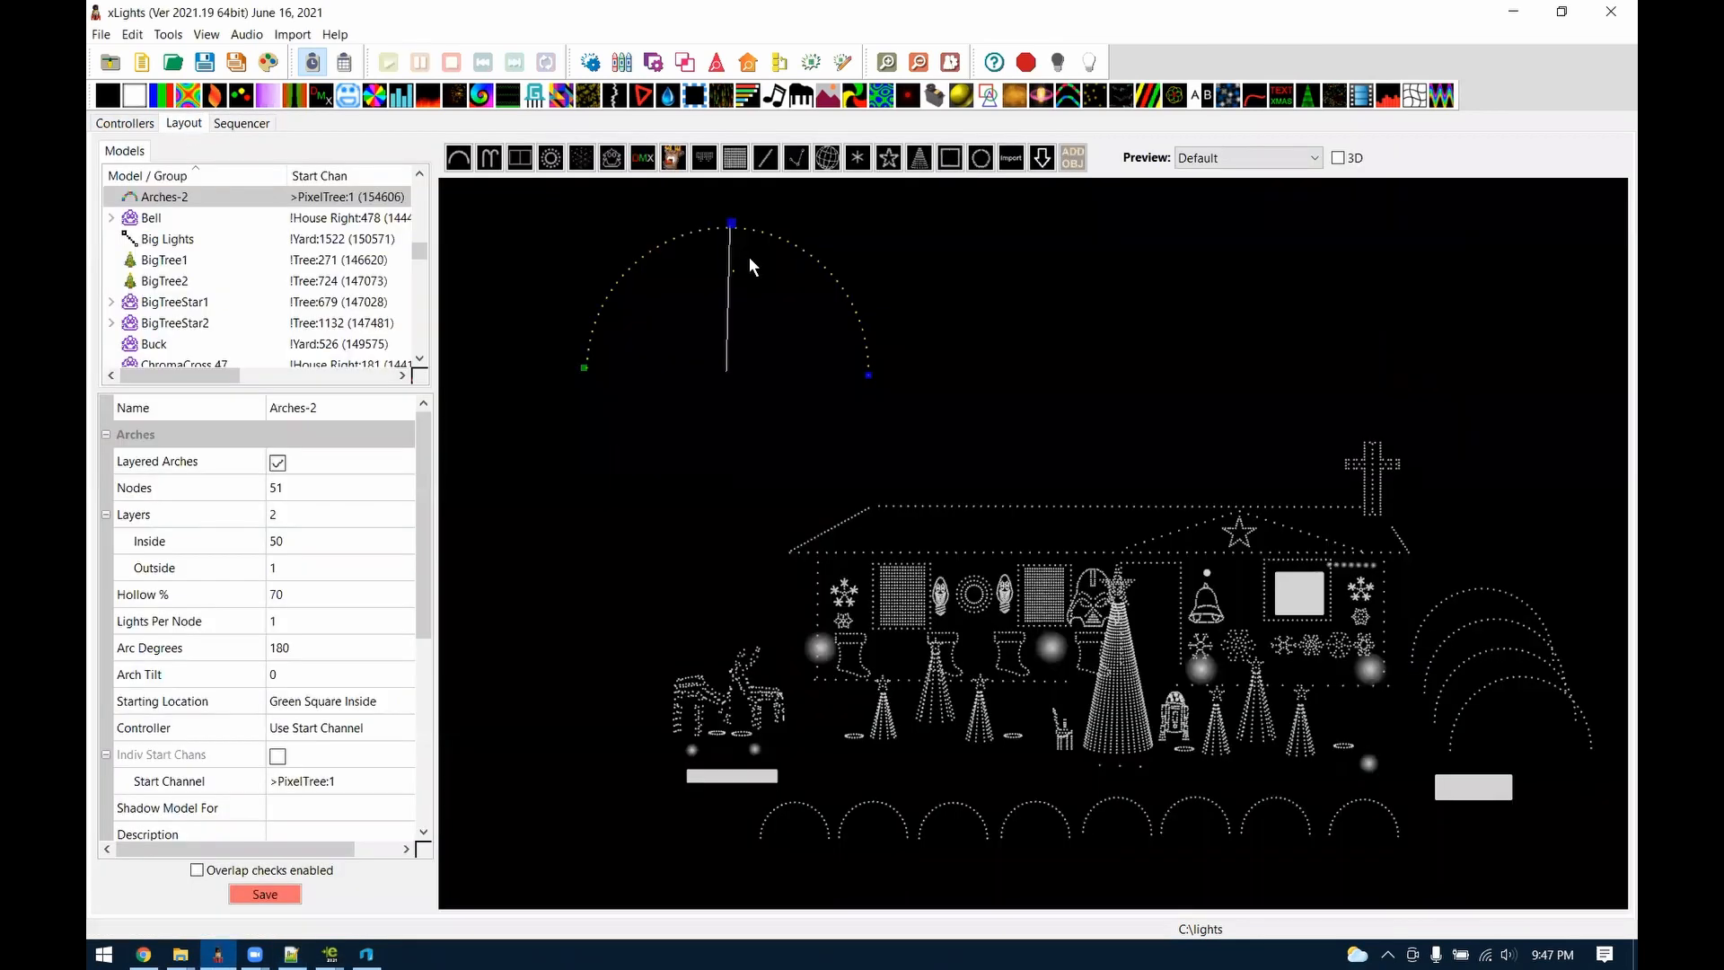
left_click(707, 699)
scroll(162, 653, "down", 5)
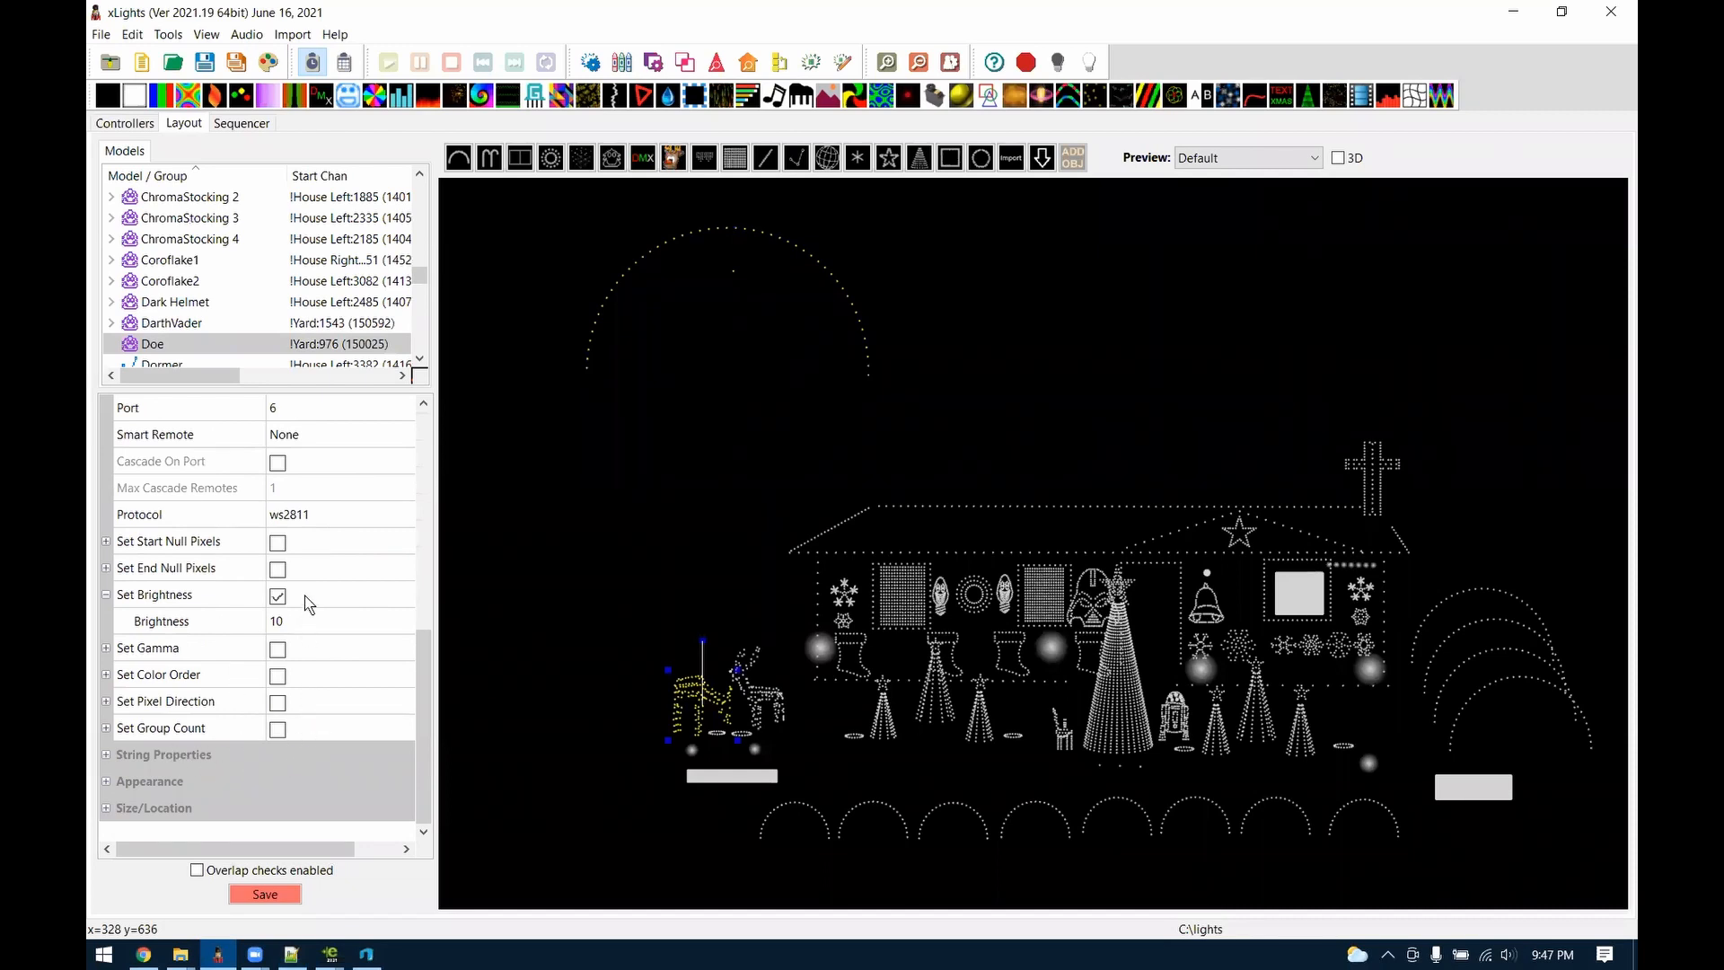
left_click(278, 569)
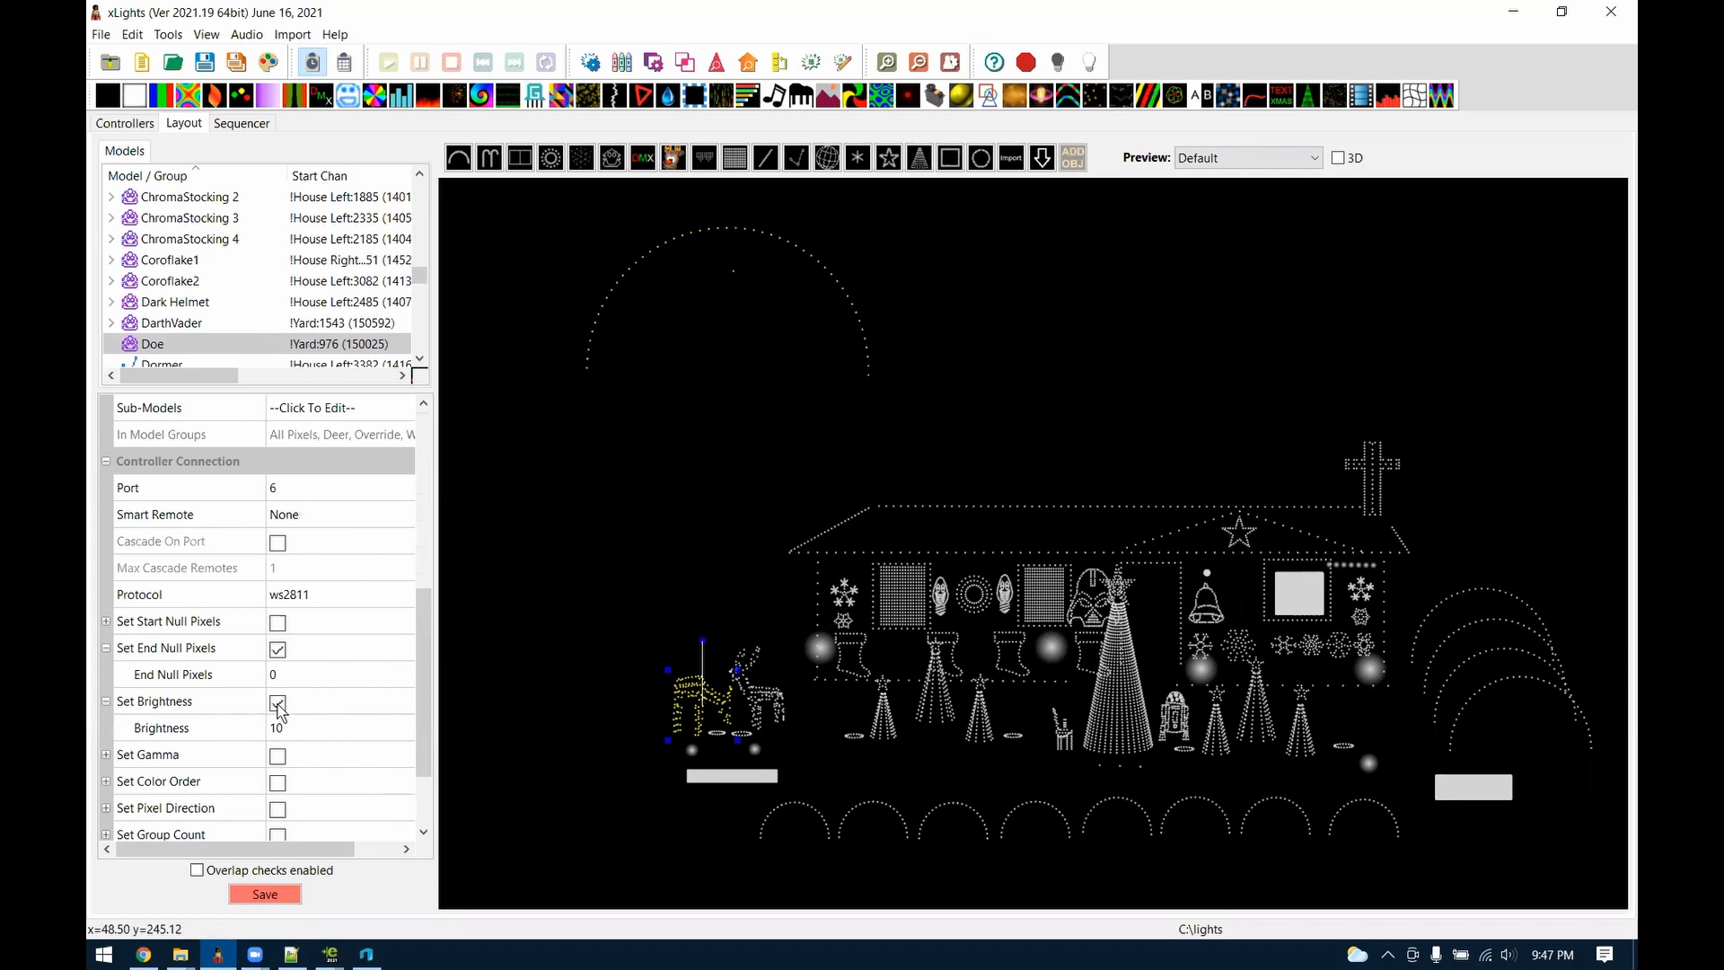
left_click(278, 649)
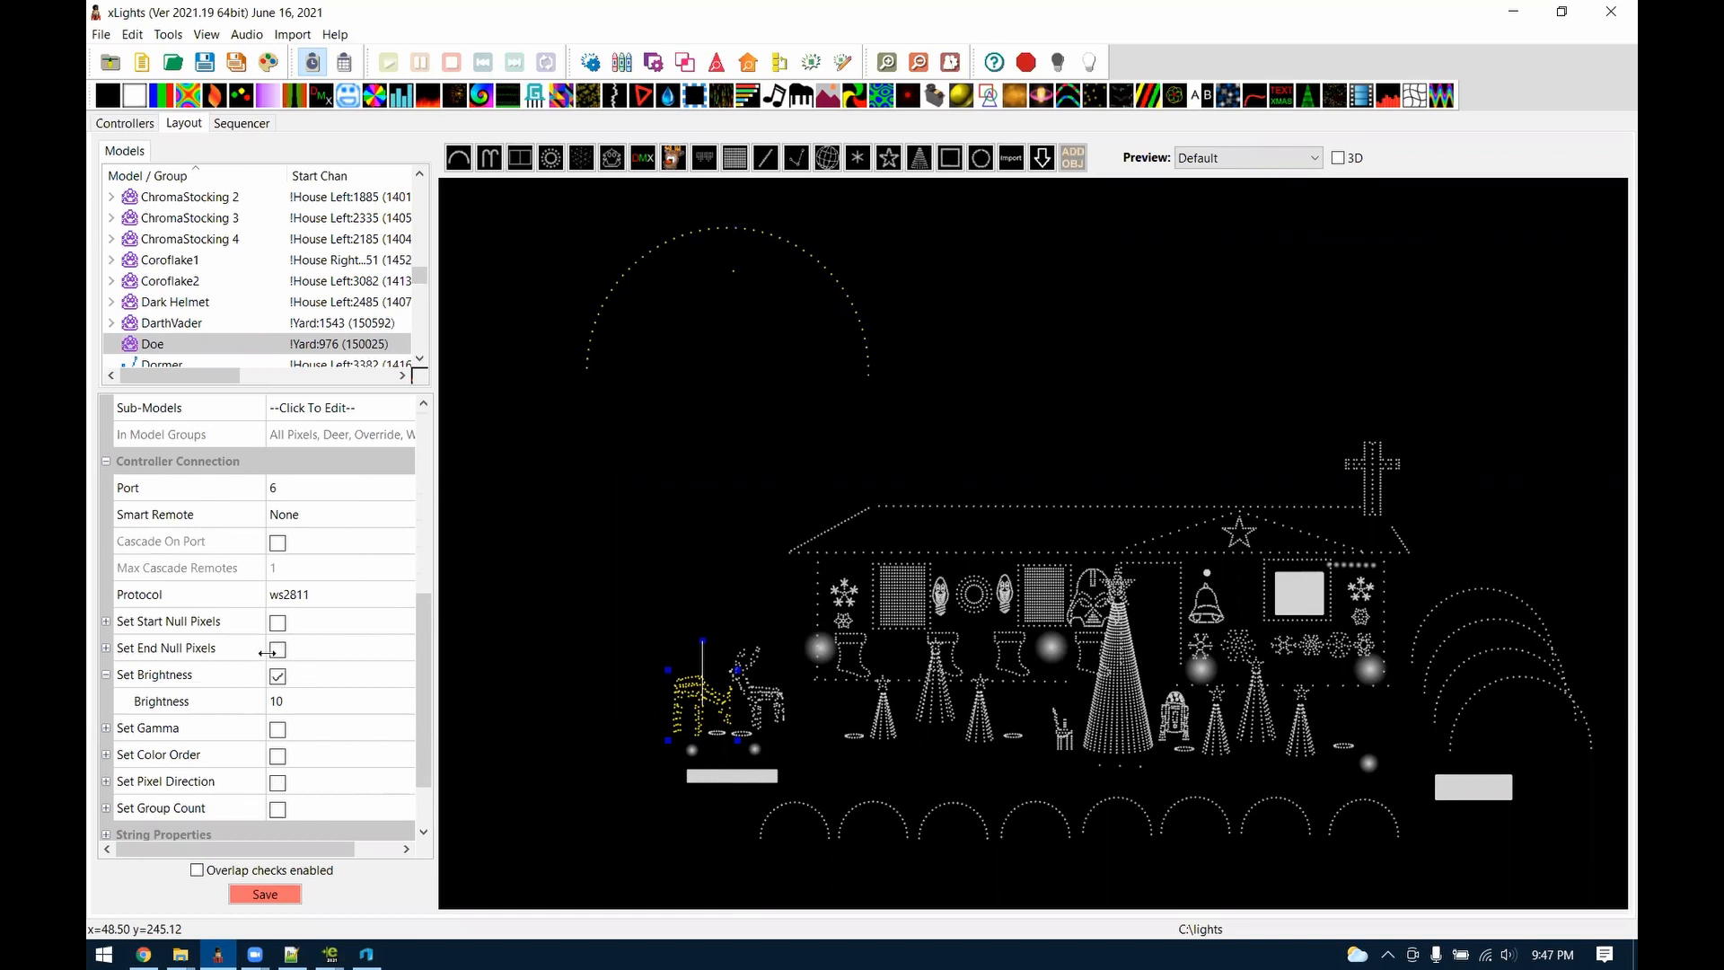
Switch to the Notepad++ release notes and highlight the 2021.19 entries on sorting views like the master view and the effect color filter
left_click(292, 954)
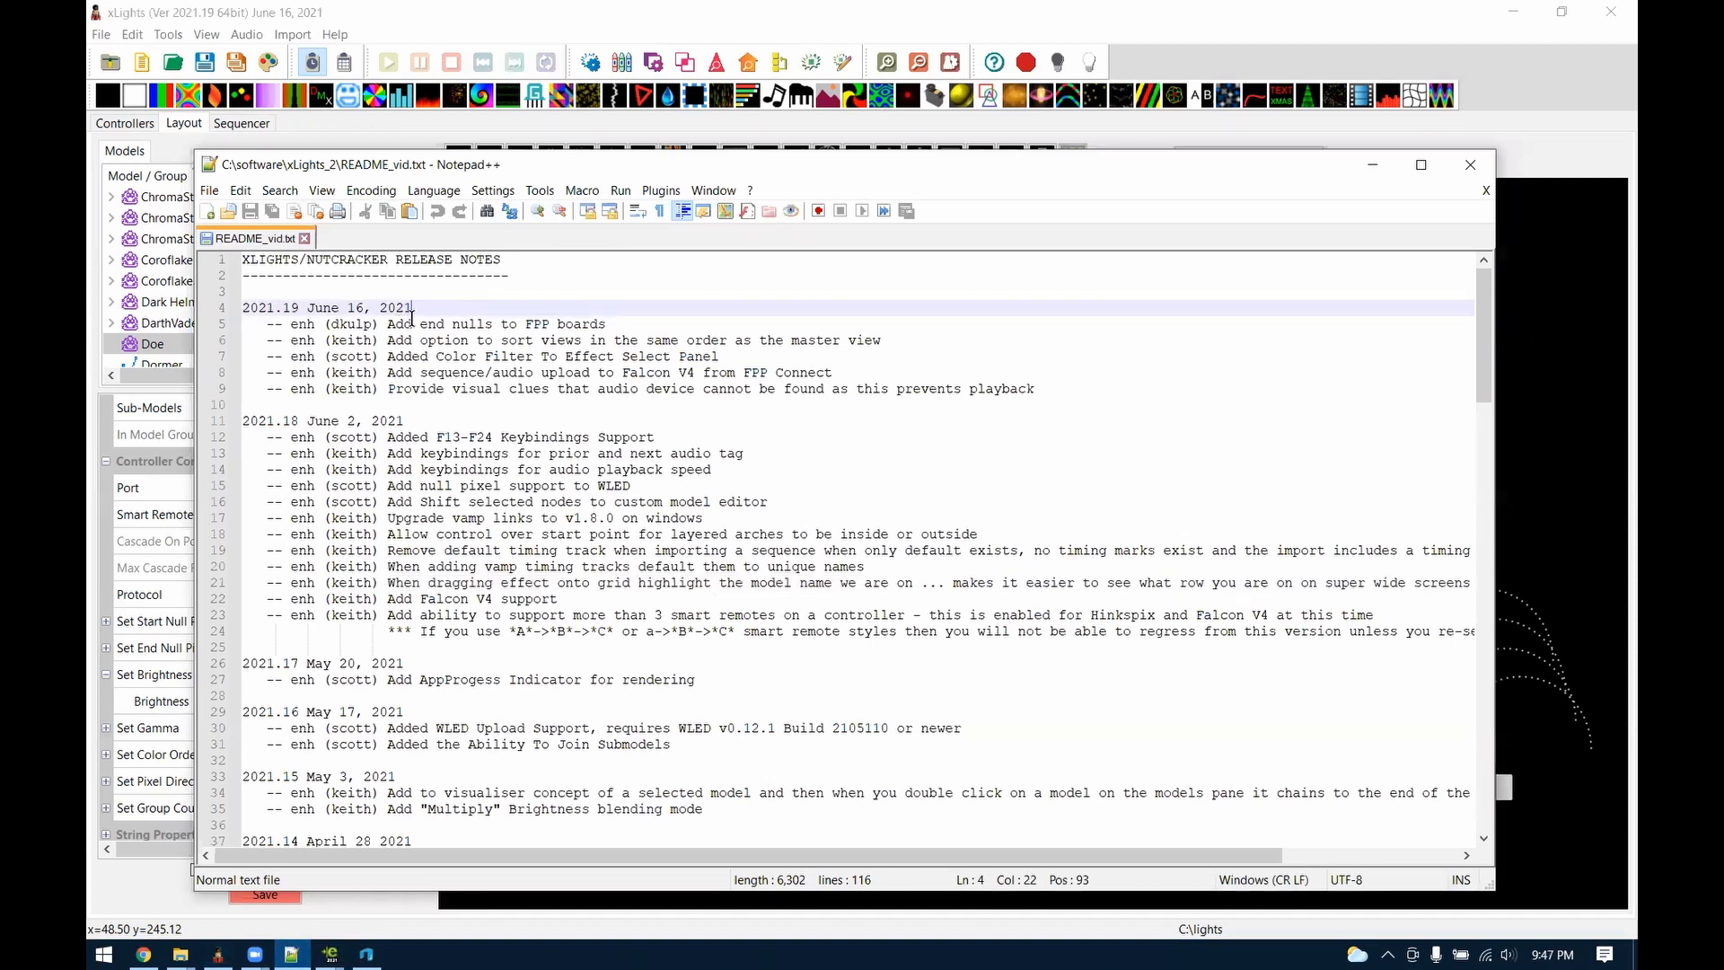
left_click_drag(389, 339, 752, 344)
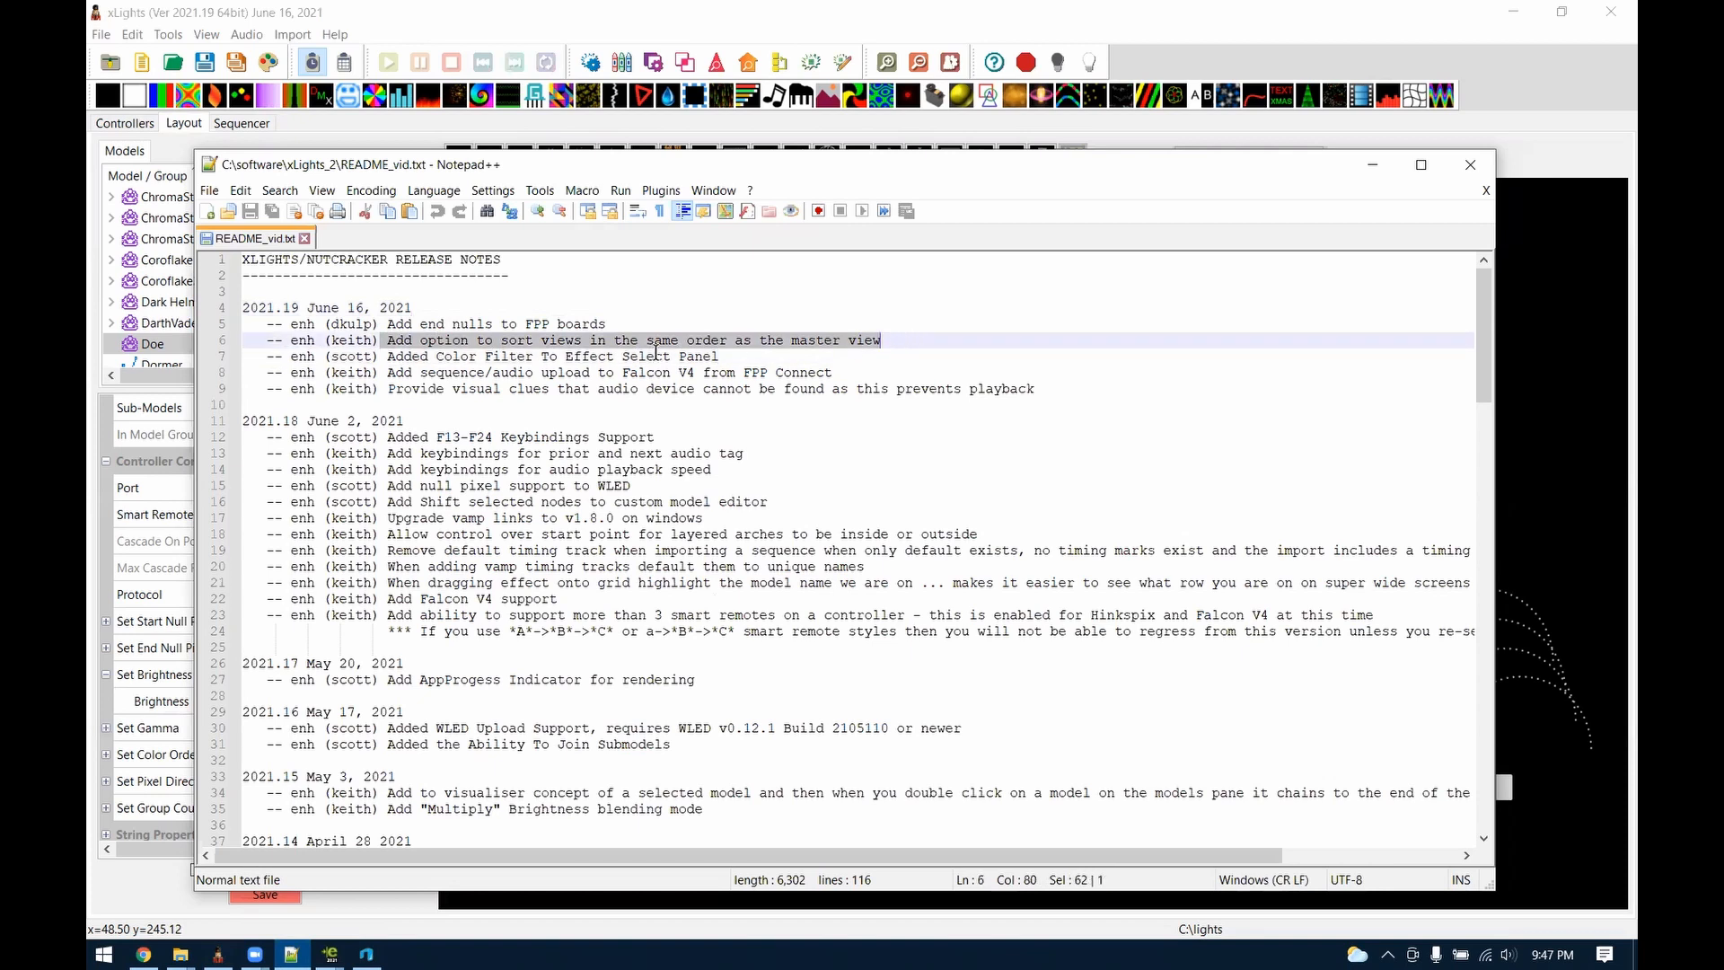
left_click(412, 341)
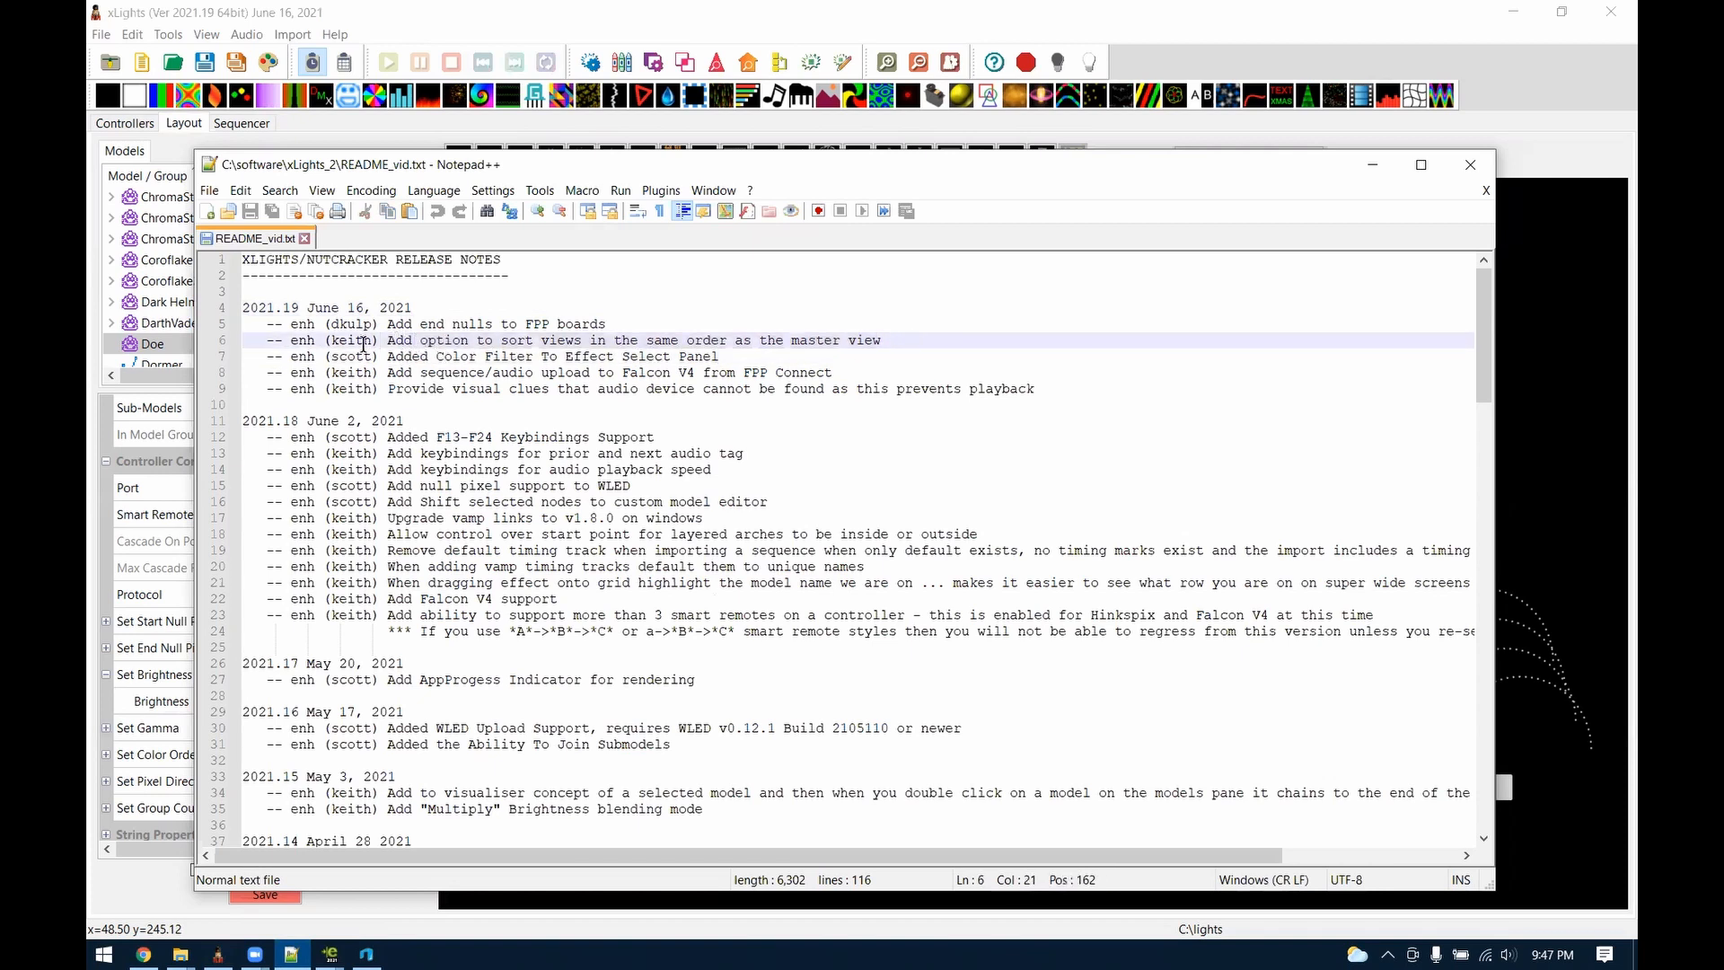
left_click_drag(388, 341, 891, 346)
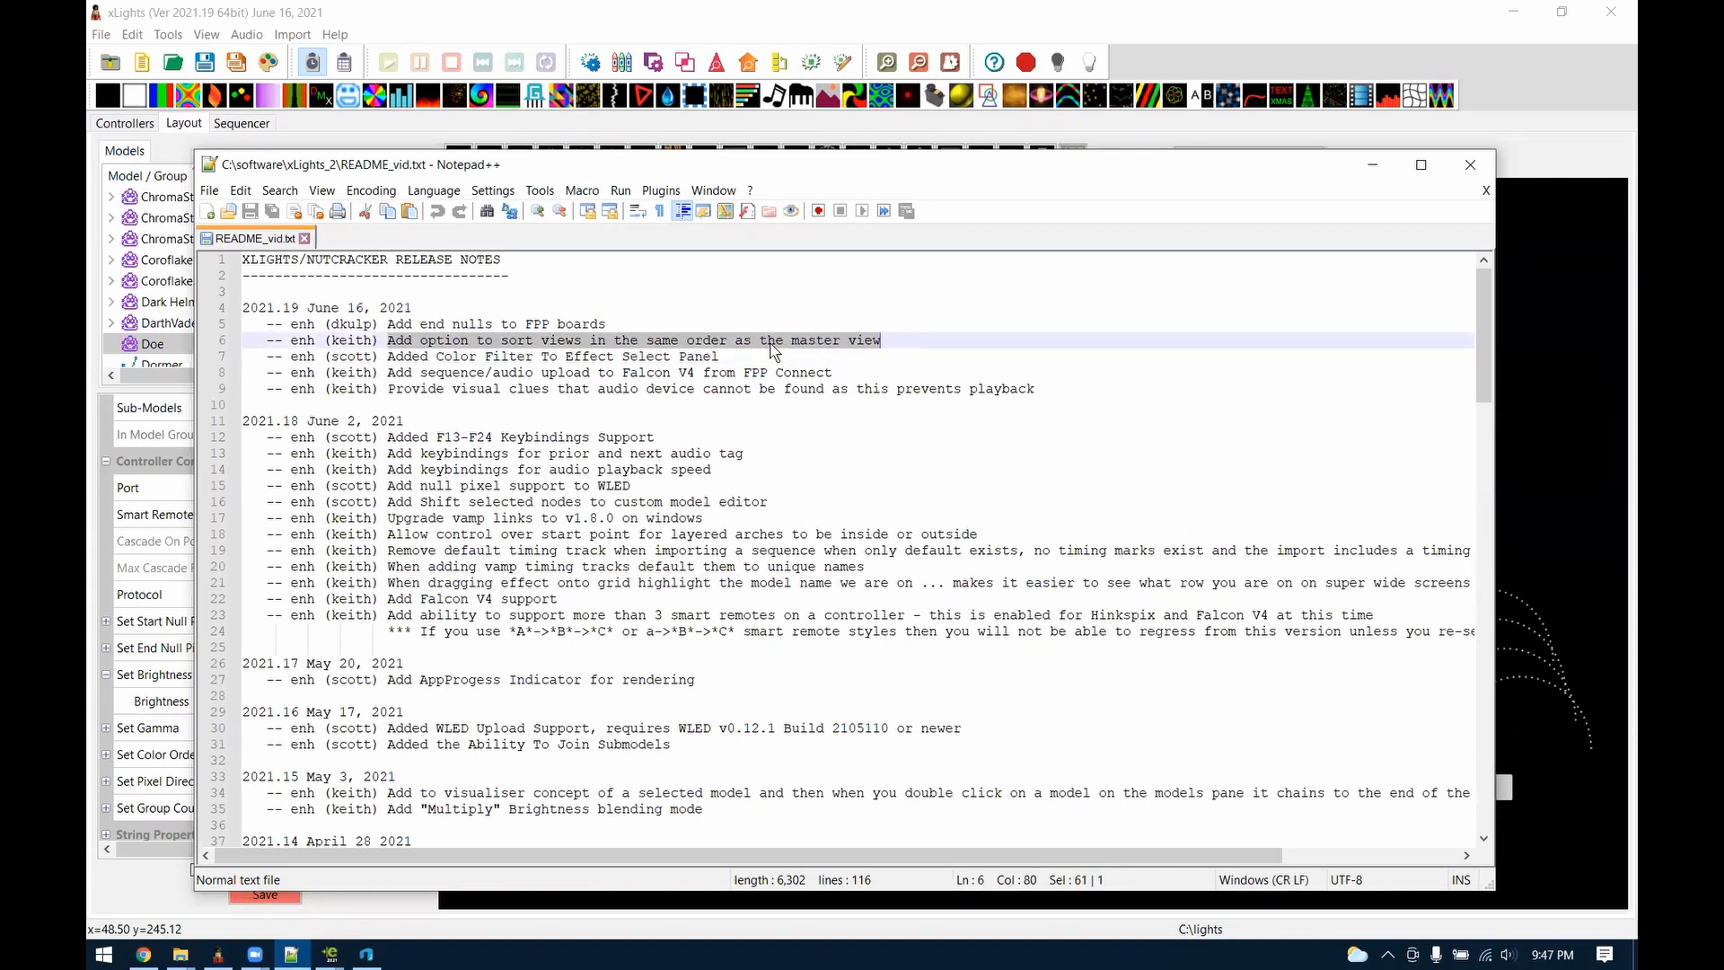
left_click(732, 362)
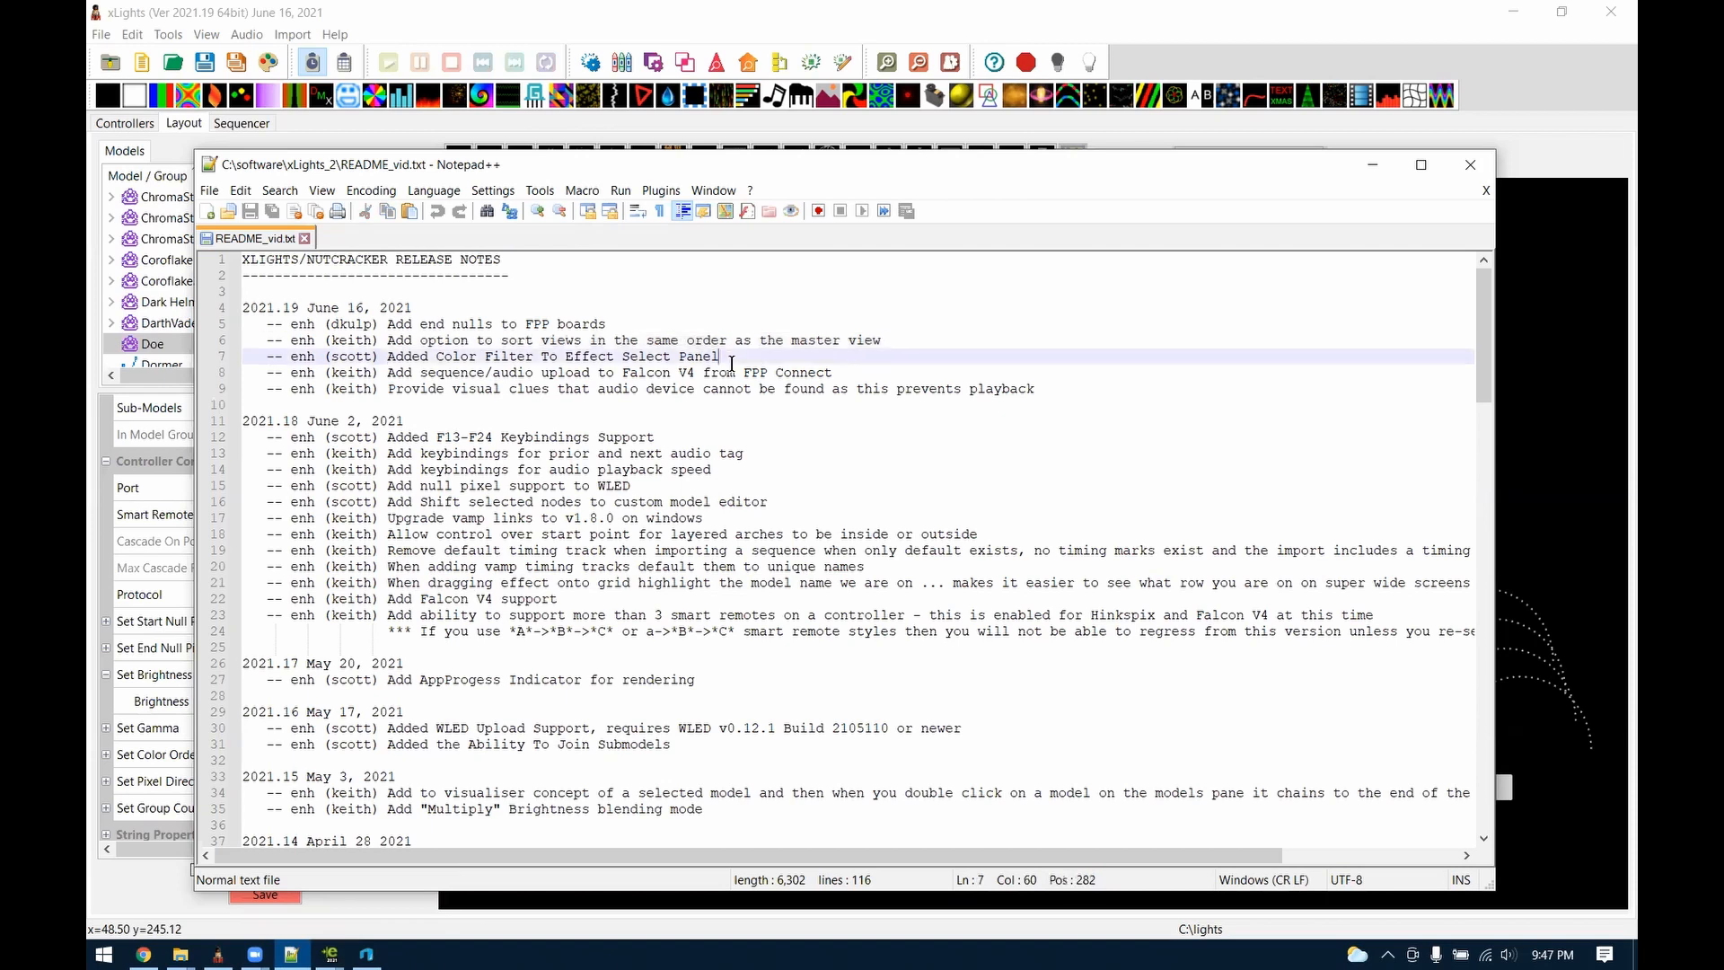
left_click_drag(387, 356, 723, 353)
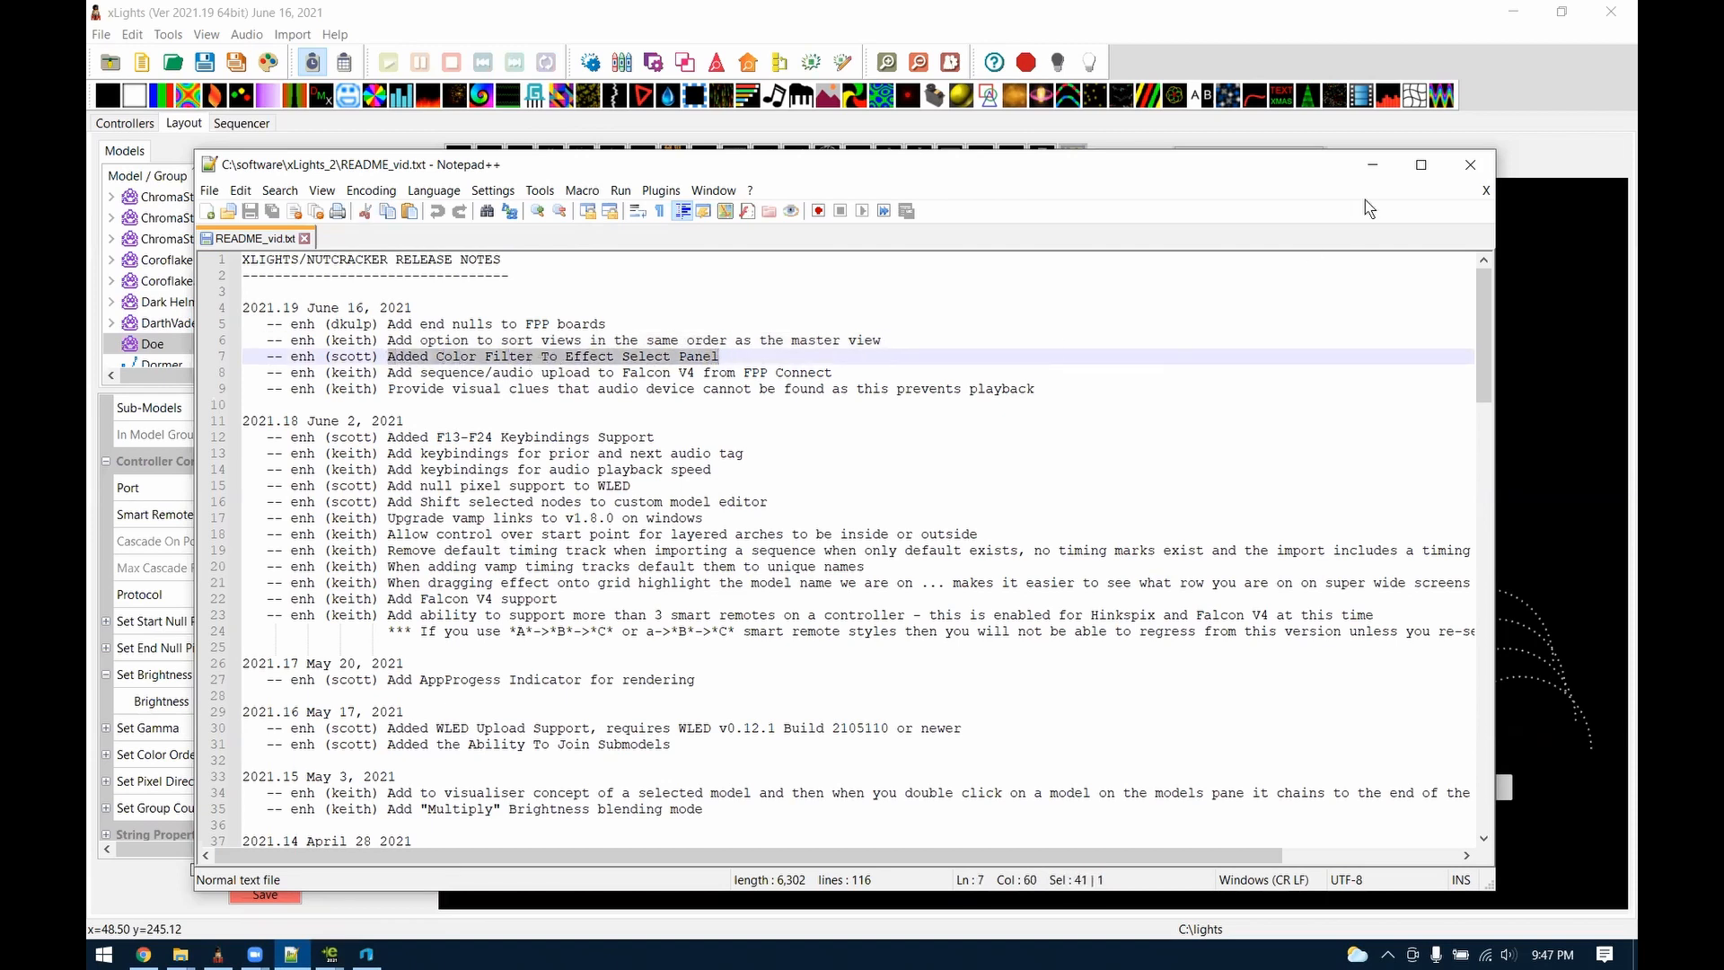
Return to the xLights sequencer, select the Bars effect on the Matrix row and open the Select Effects window
left_click(1372, 164)
left_click(243, 125)
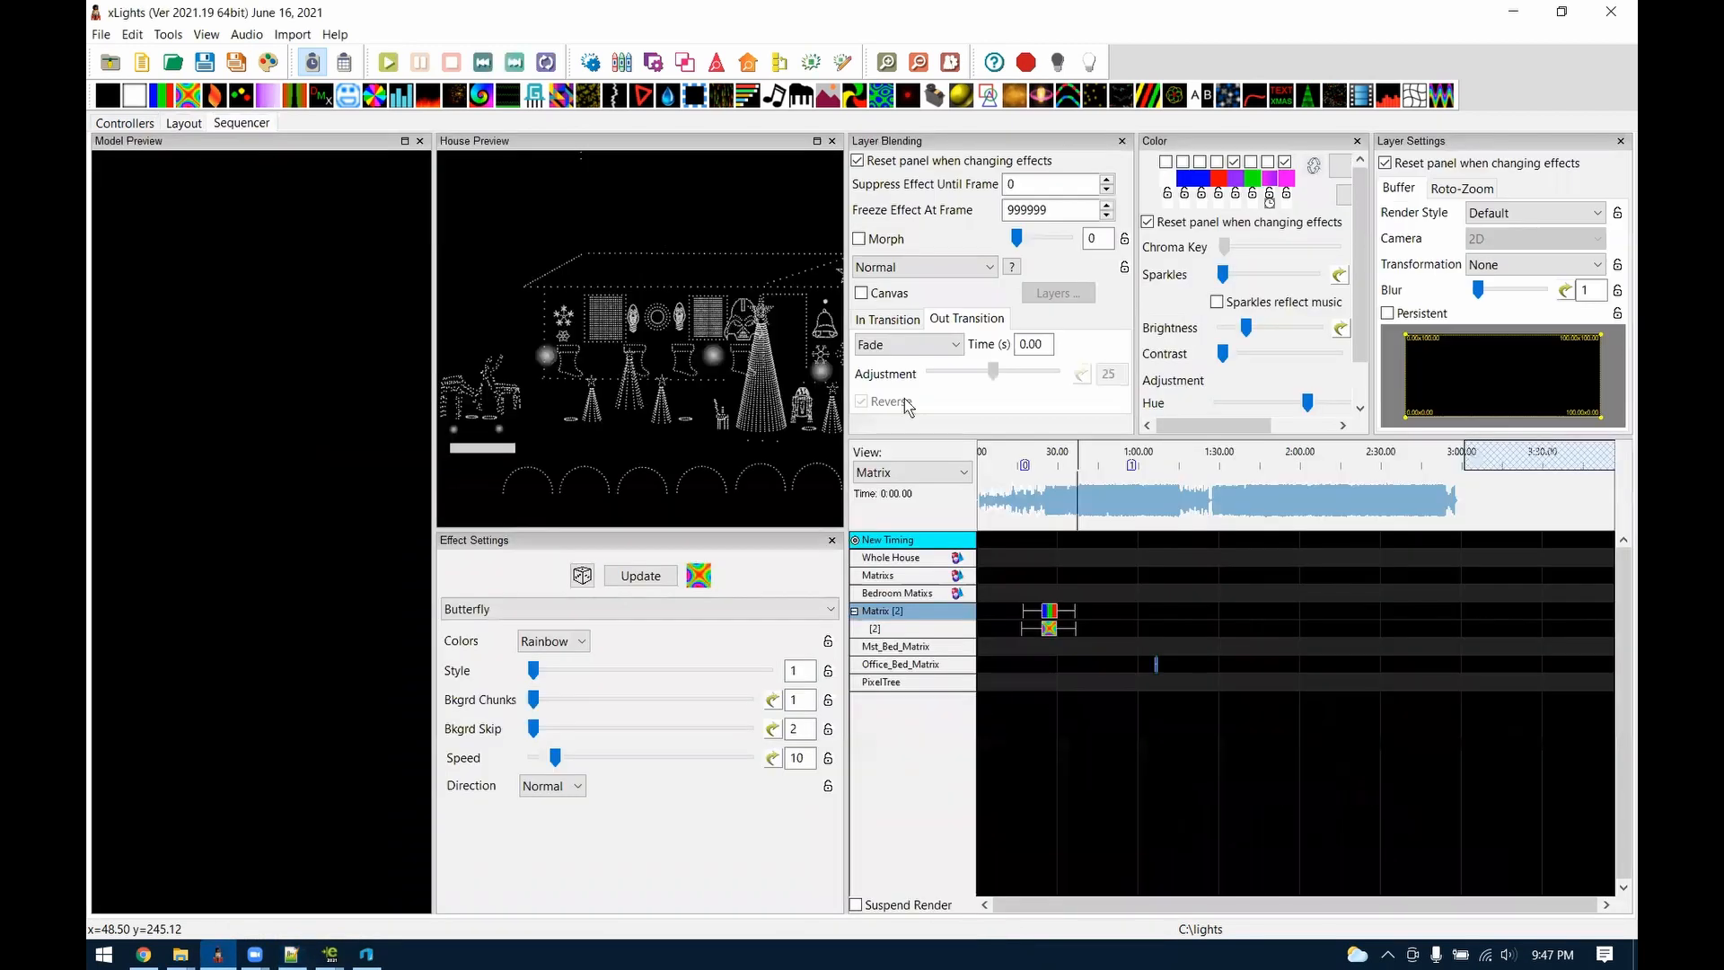
left_click(1048, 611)
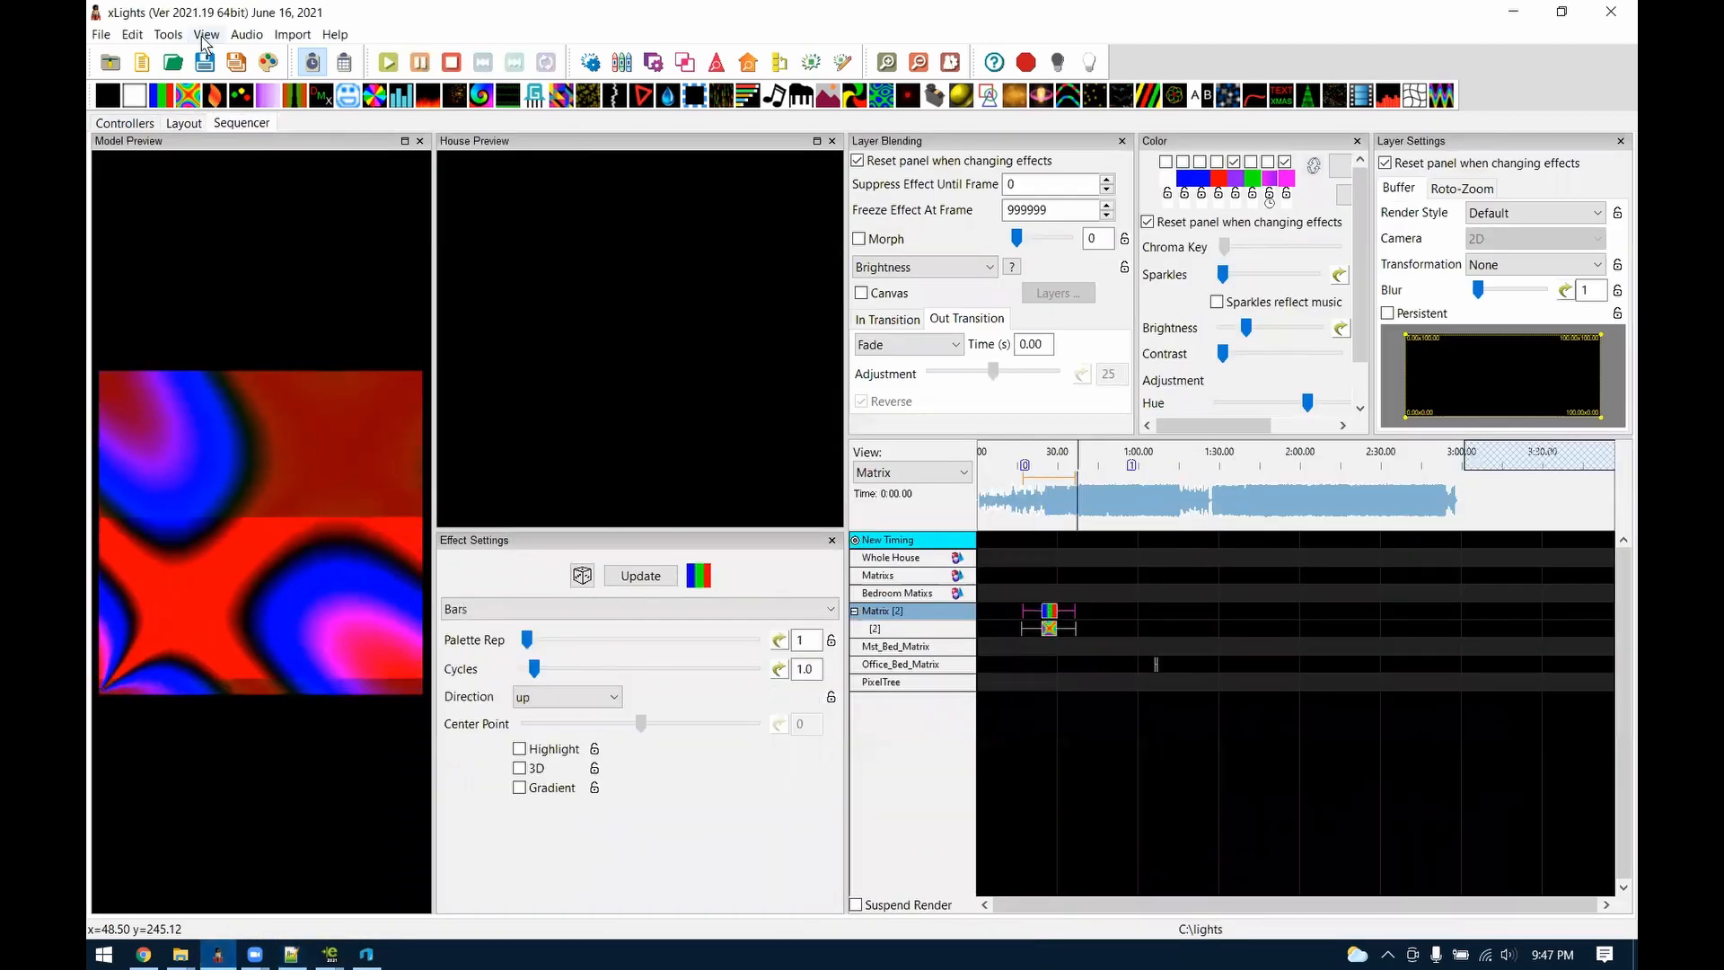
left_click(168, 34)
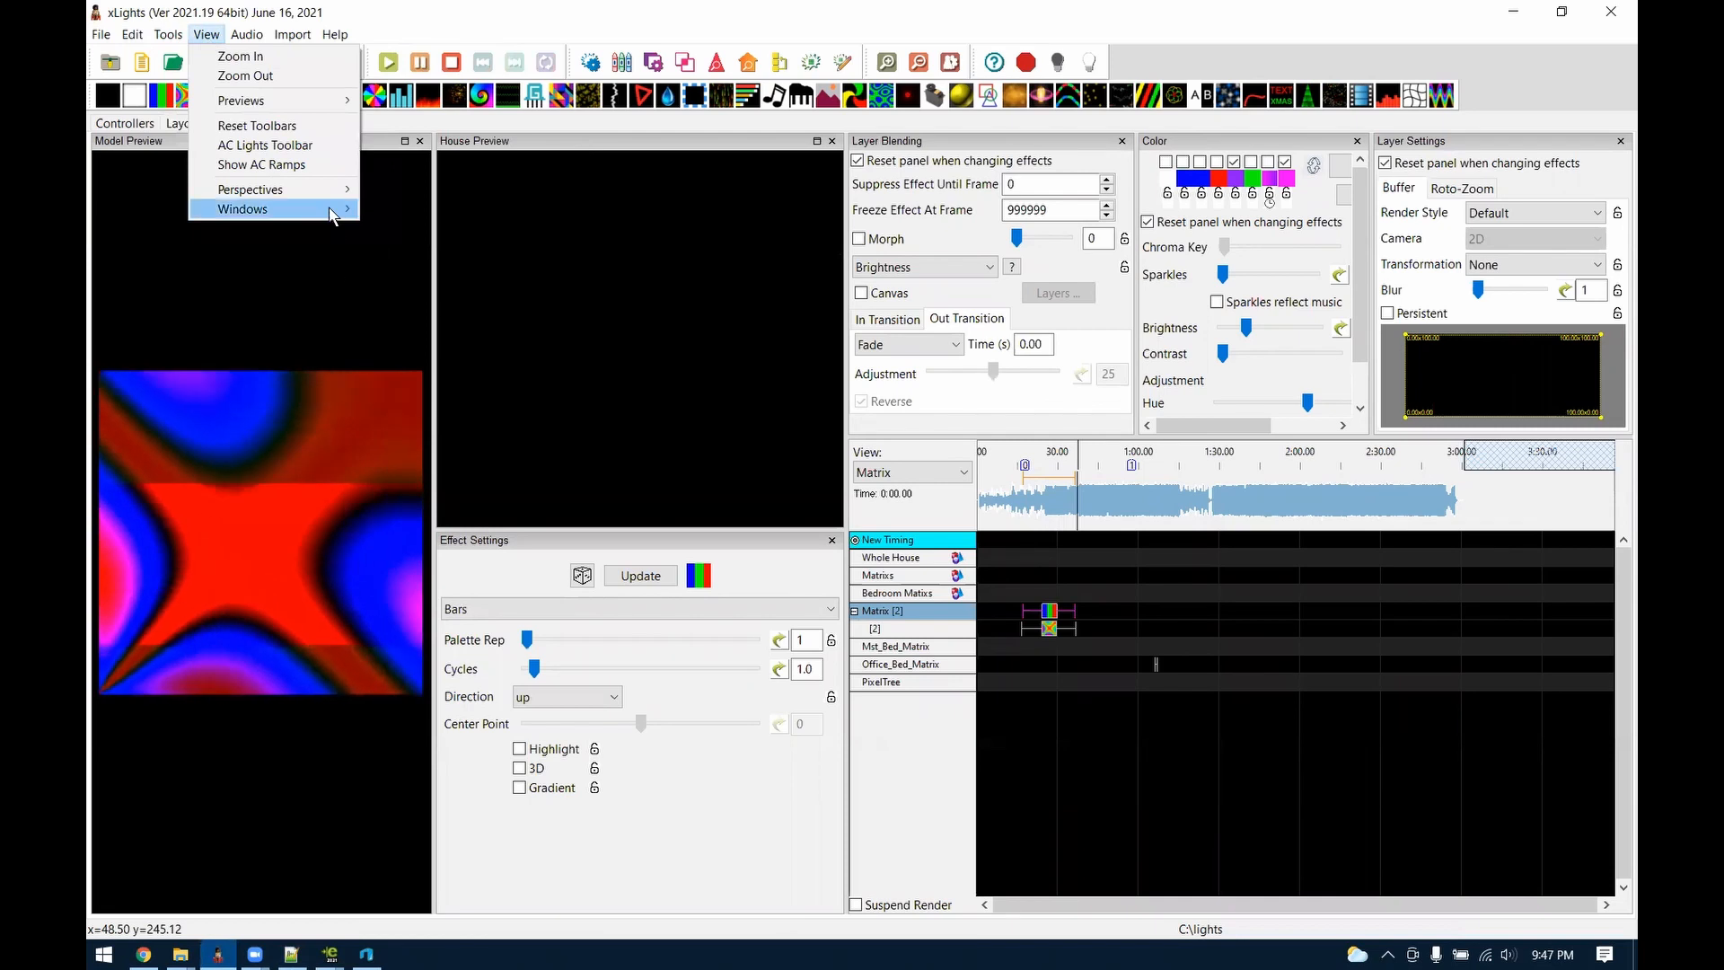
mouse_move(330, 216)
left_click(570, 454)
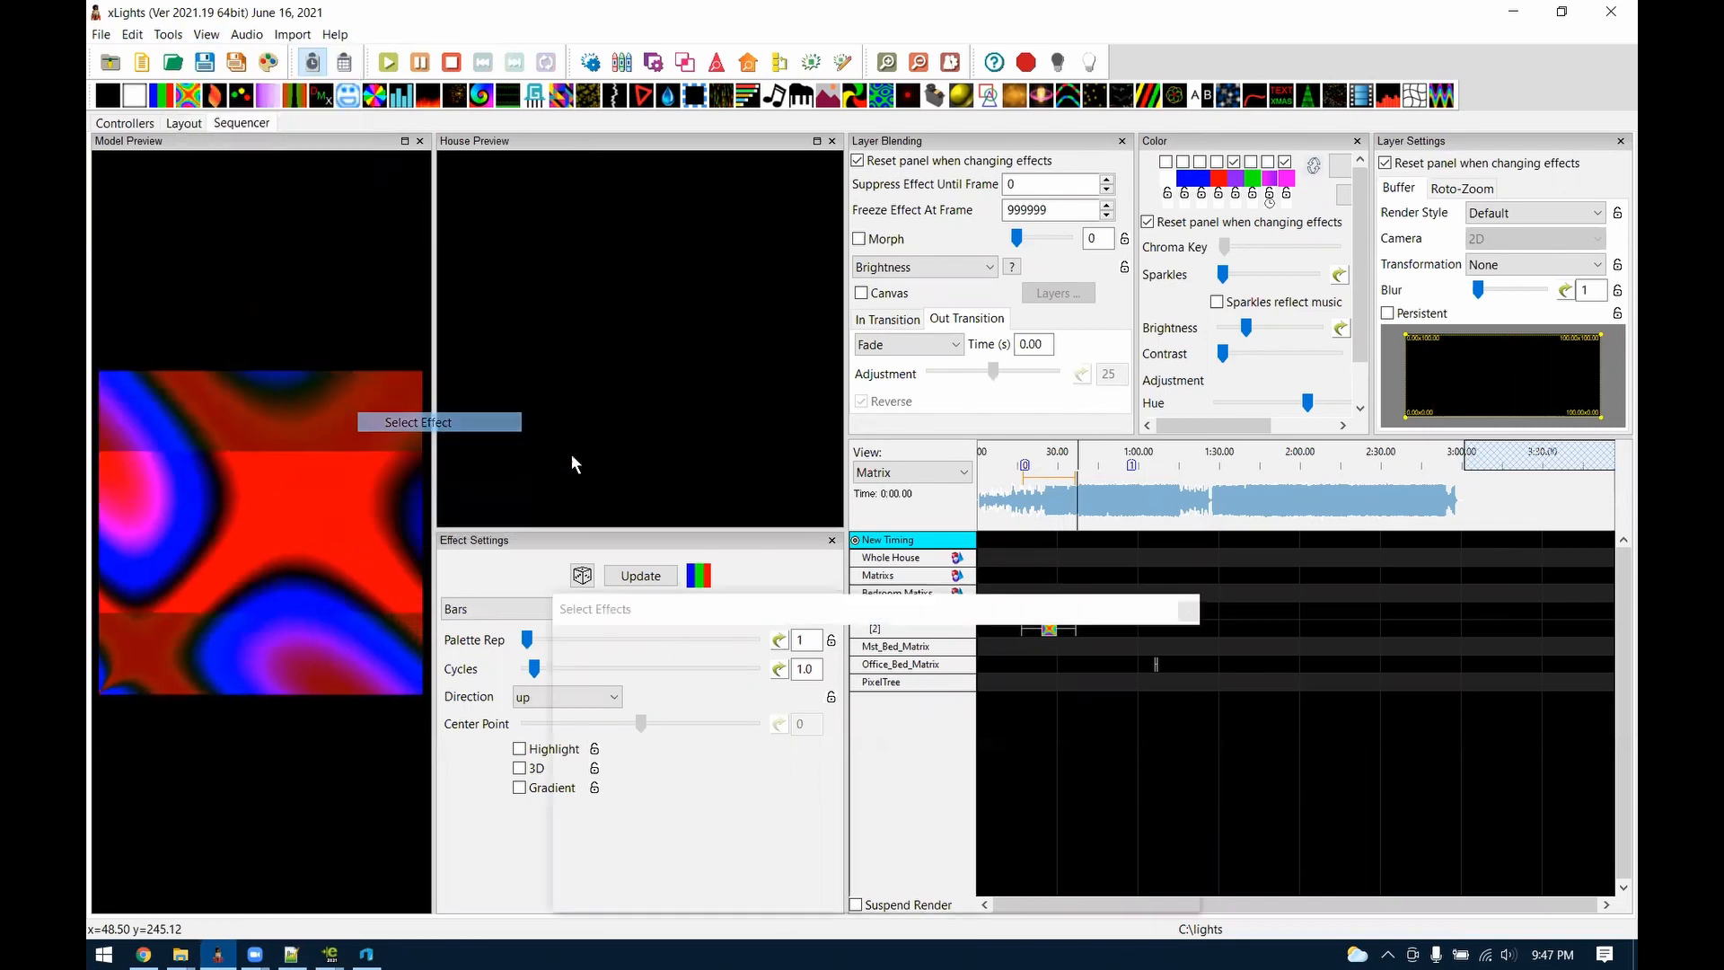
left_click(731, 641)
left_click(731, 643)
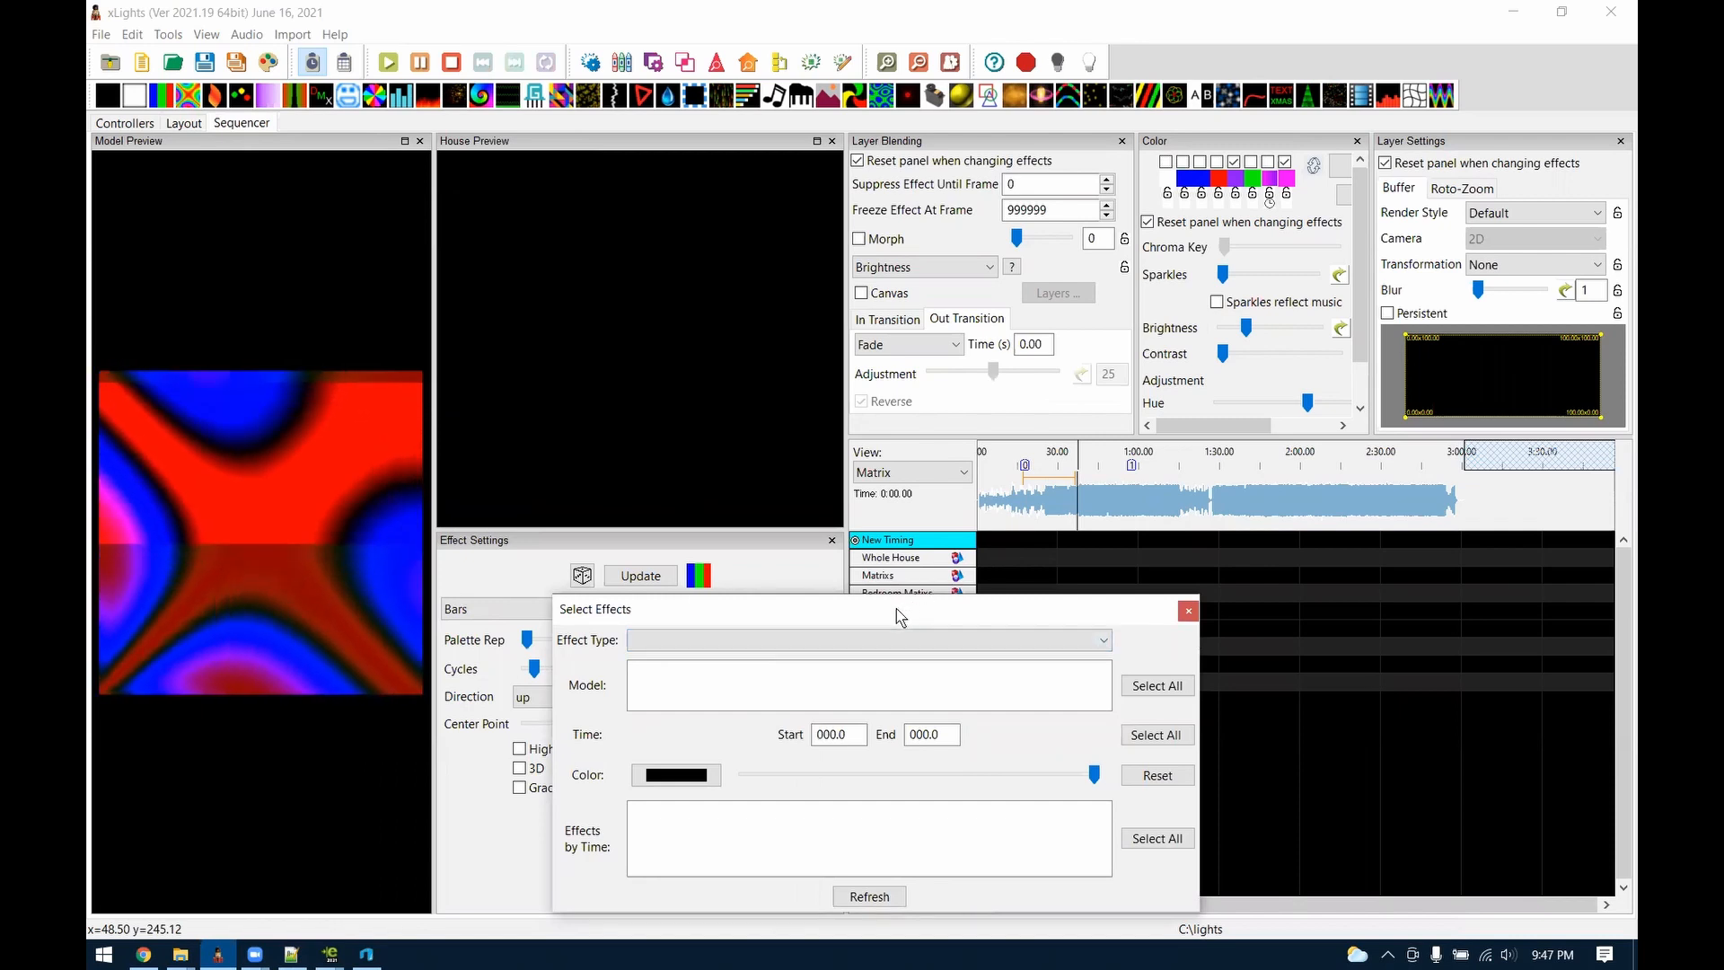
Move the Select Effects window clear of the timeline, filter it to Bars effects and set the color filter to red
left_click_drag(901, 616, 558, 515)
left_click(404, 540)
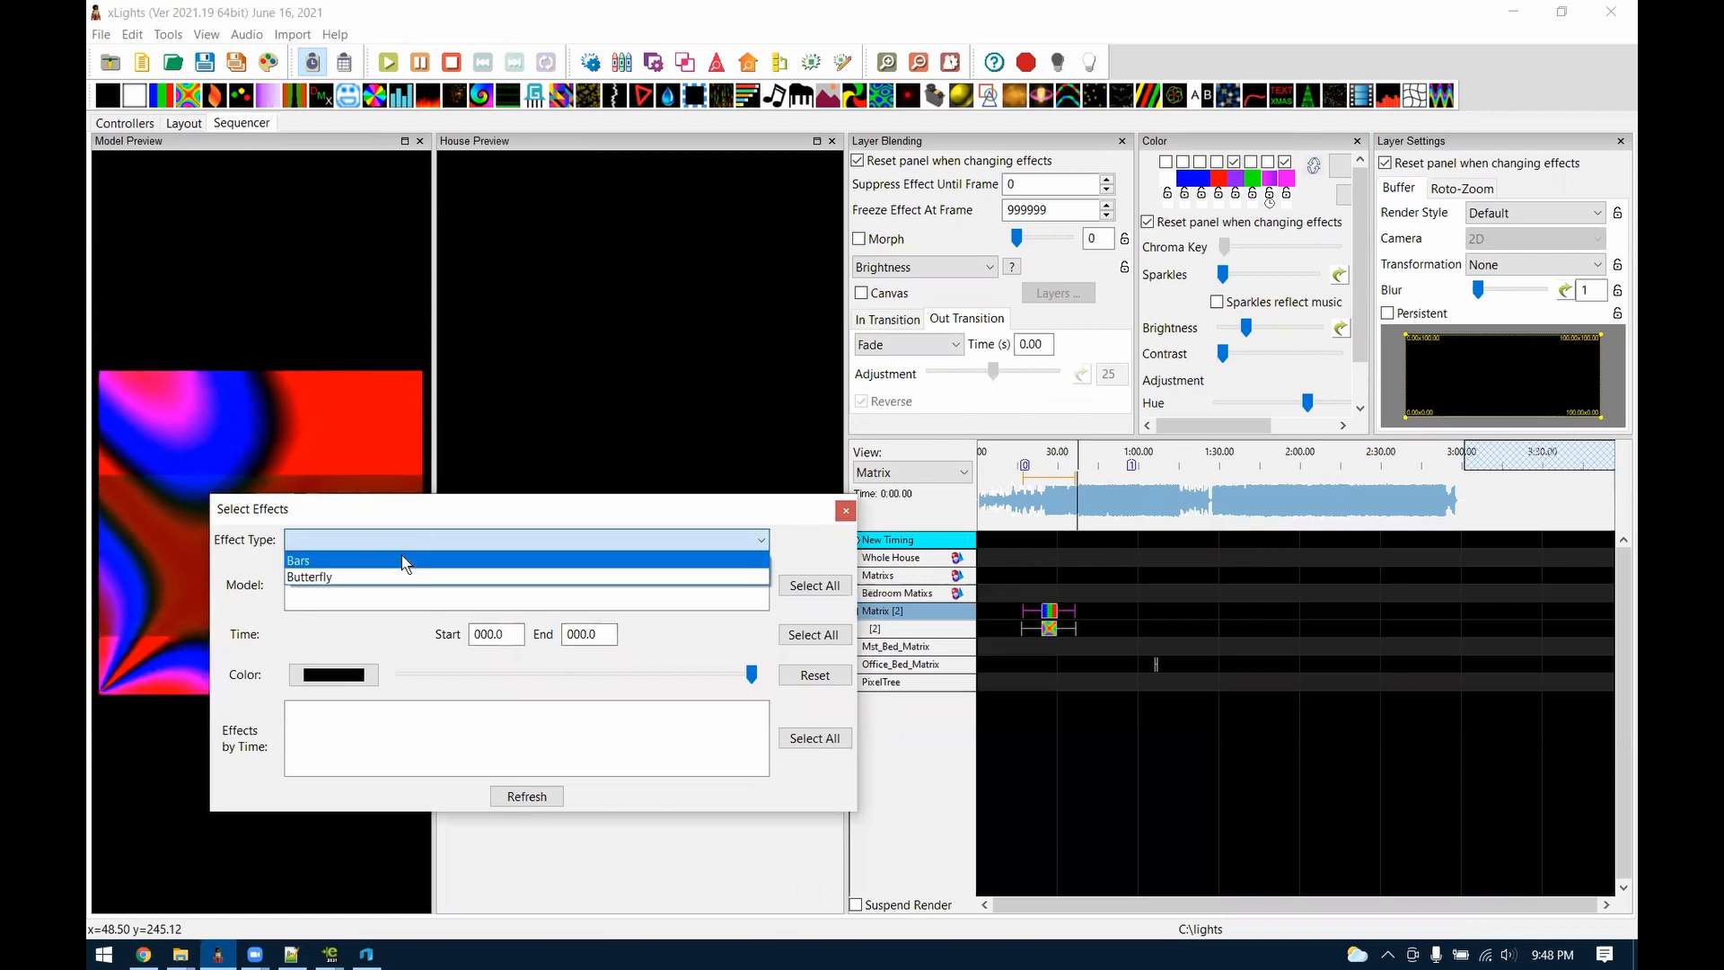
left_click(404, 561)
left_click(1050, 624)
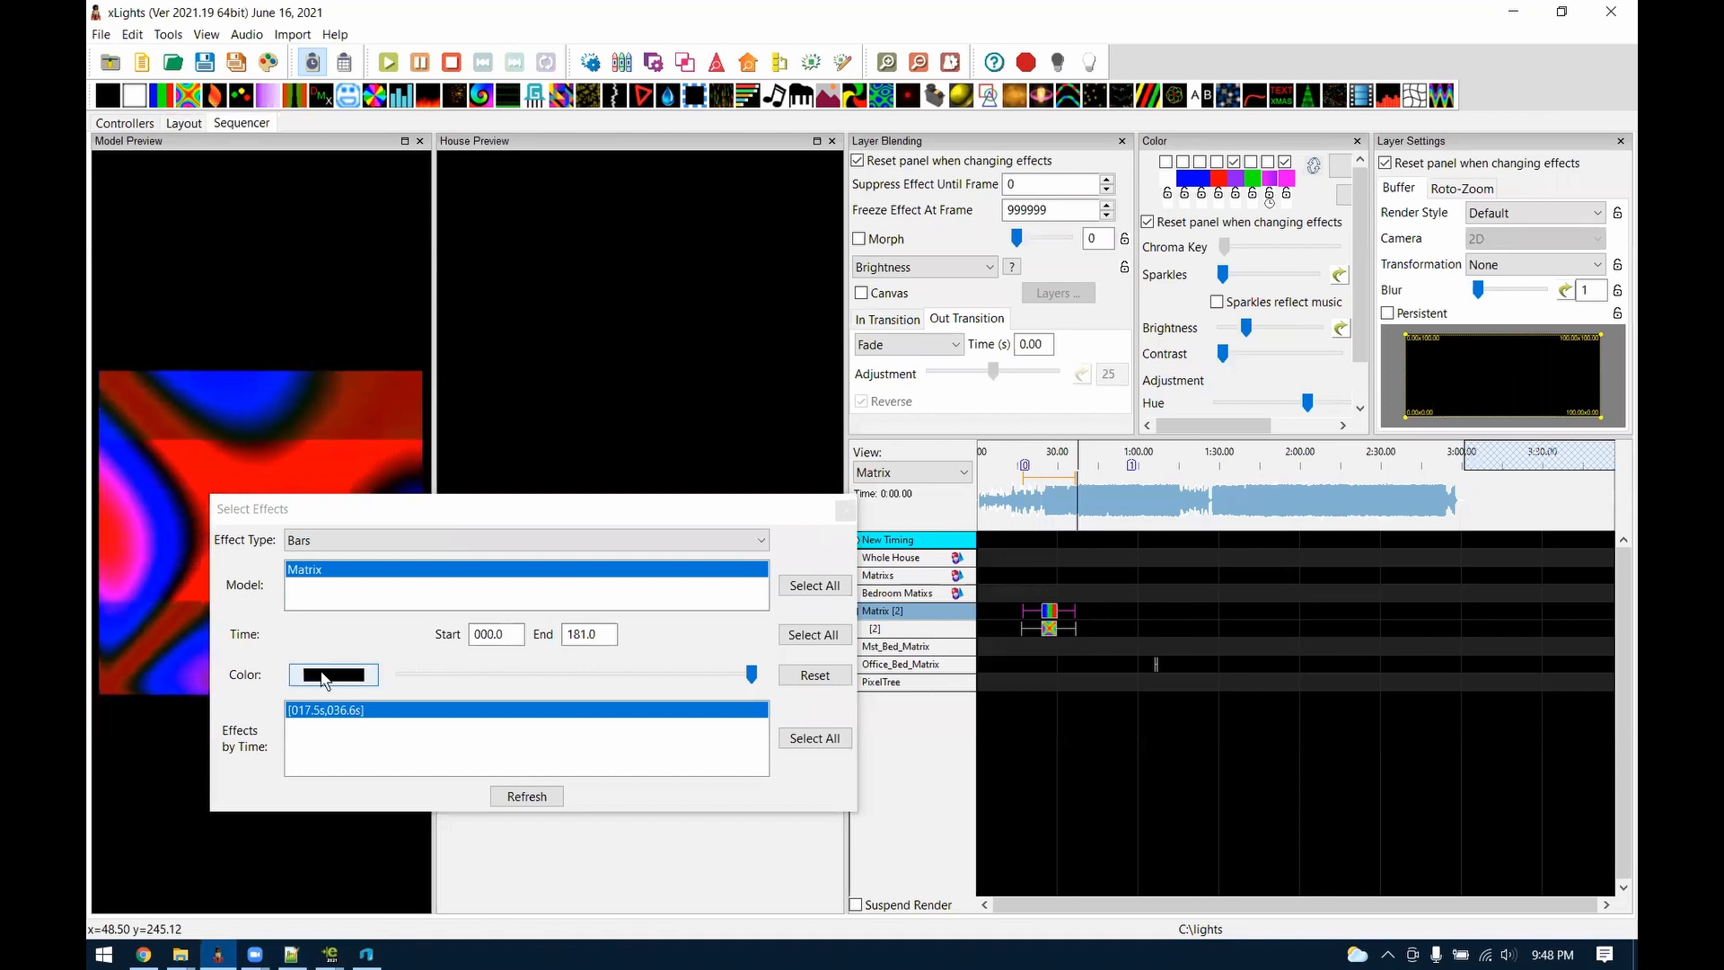
left_click(375, 682)
left_click(239, 617)
left_click(259, 842)
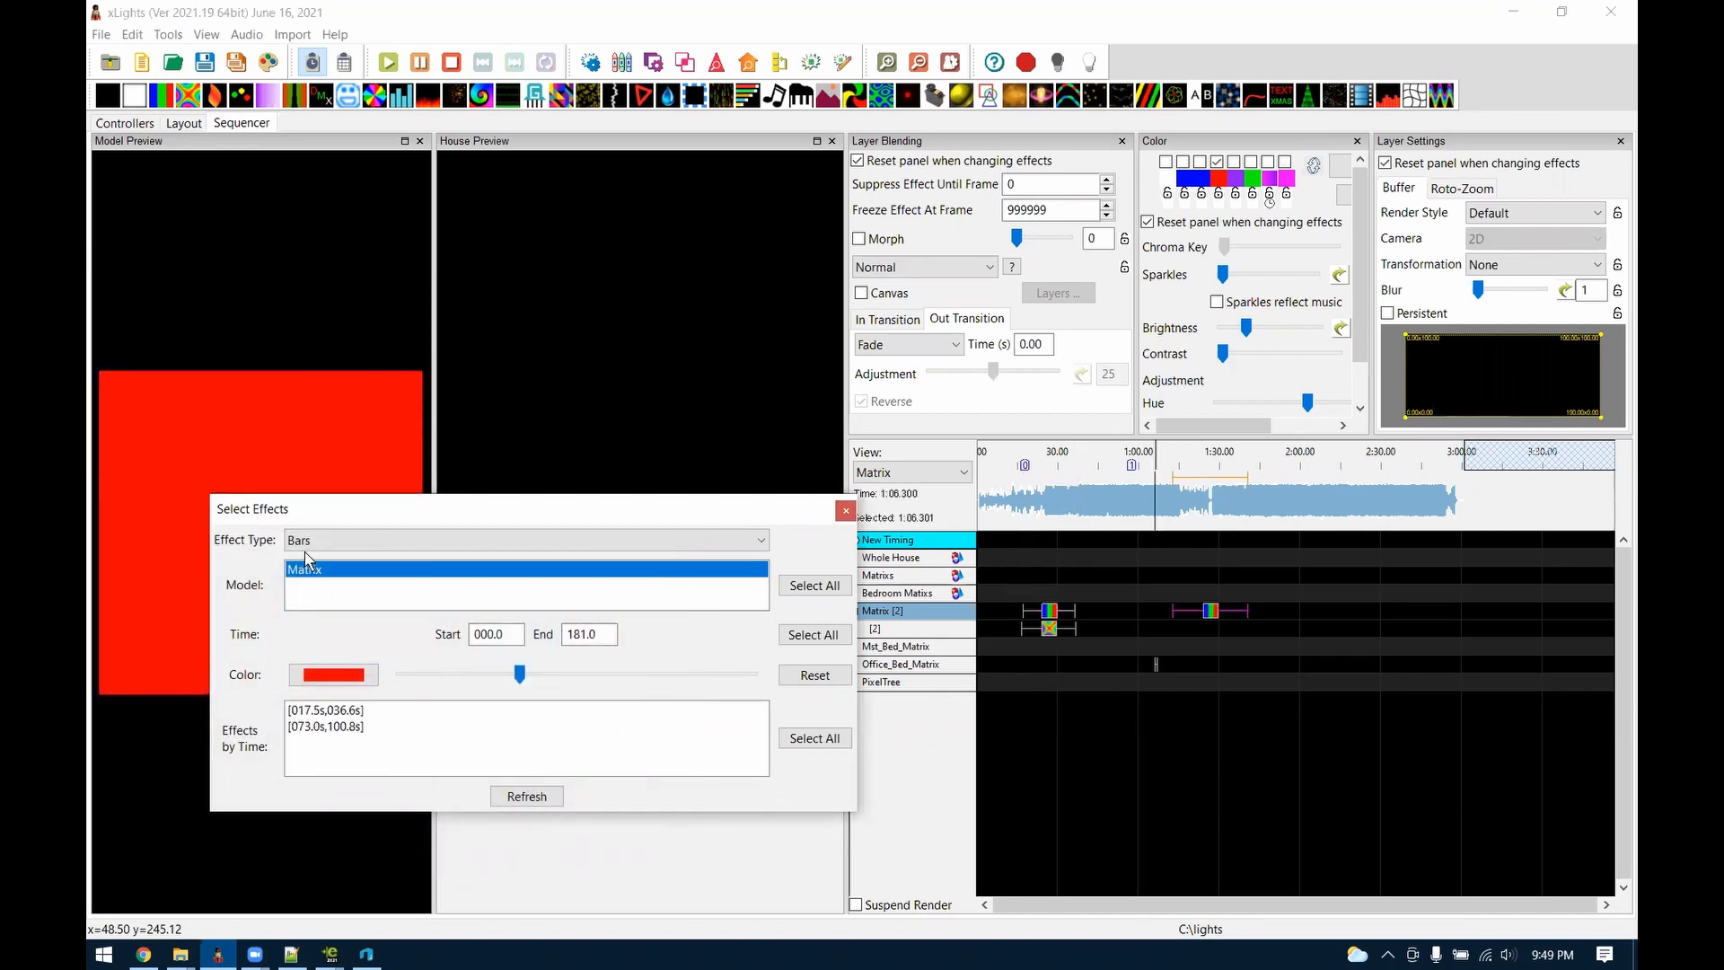
Keep the Bars effect type, check each listed Matrix effect individually, and select both 017.5s–036.6s and 073.0s–100.8s together
left_click(346, 542)
left_click(320, 559)
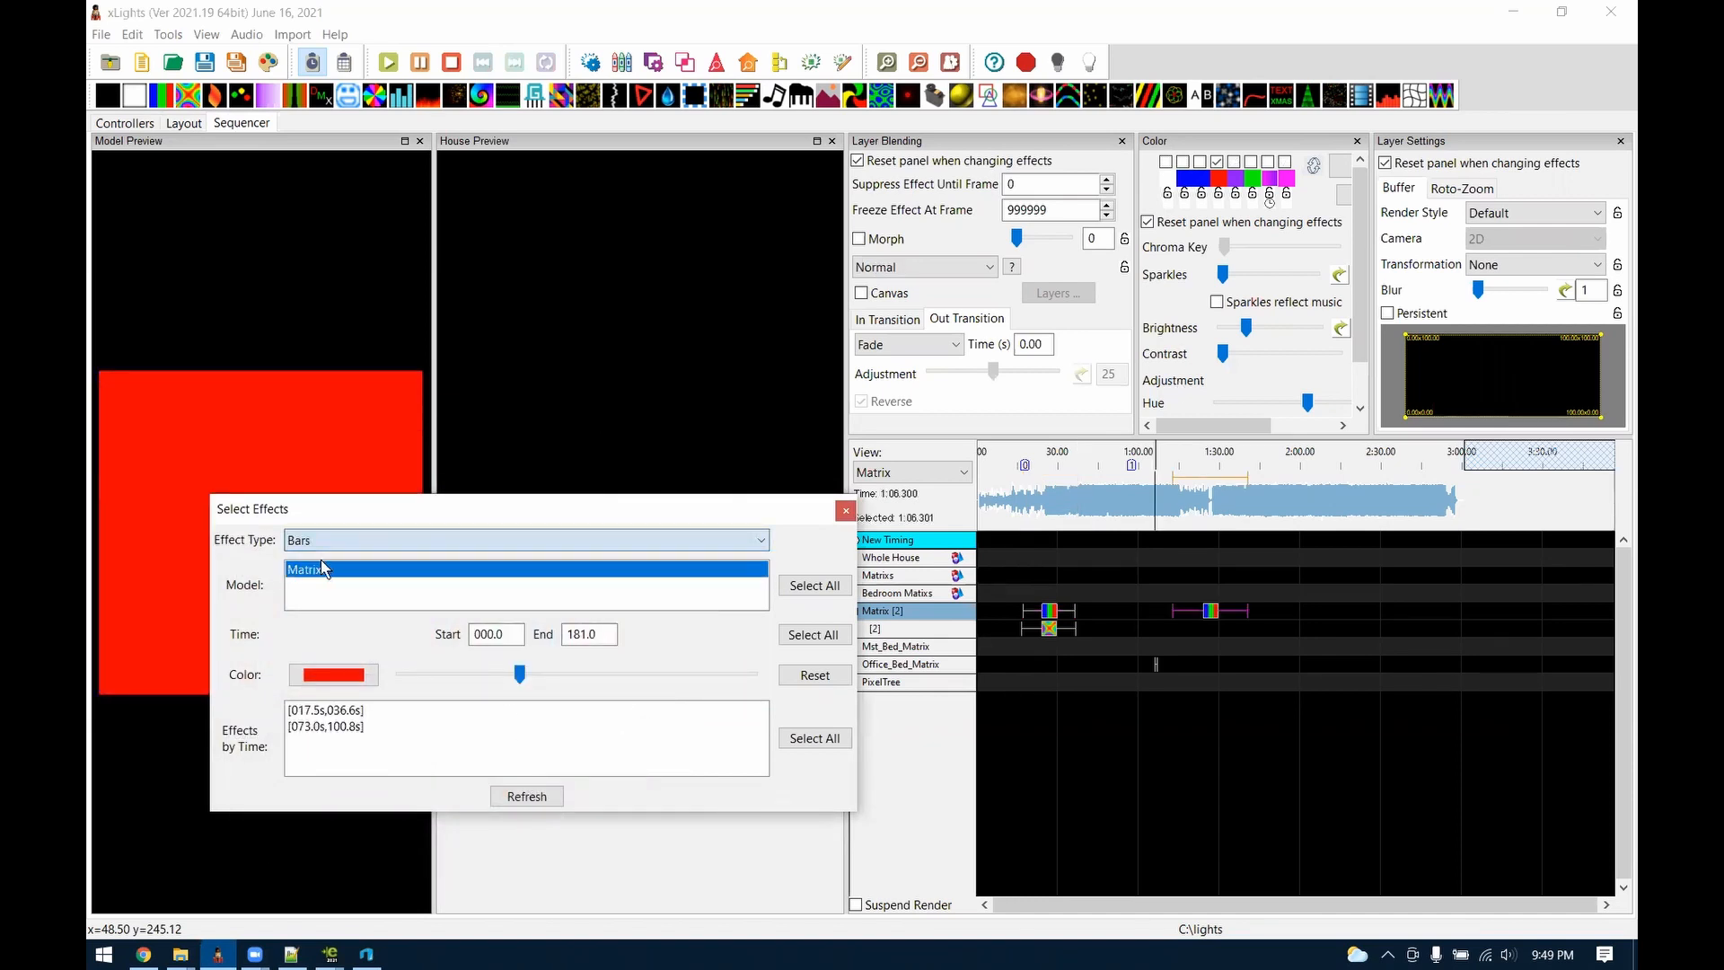
left_click(326, 714)
left_click(328, 726)
left_click(327, 714)
left_click(328, 728)
left_click(340, 710)
left_click(341, 725, "shift")
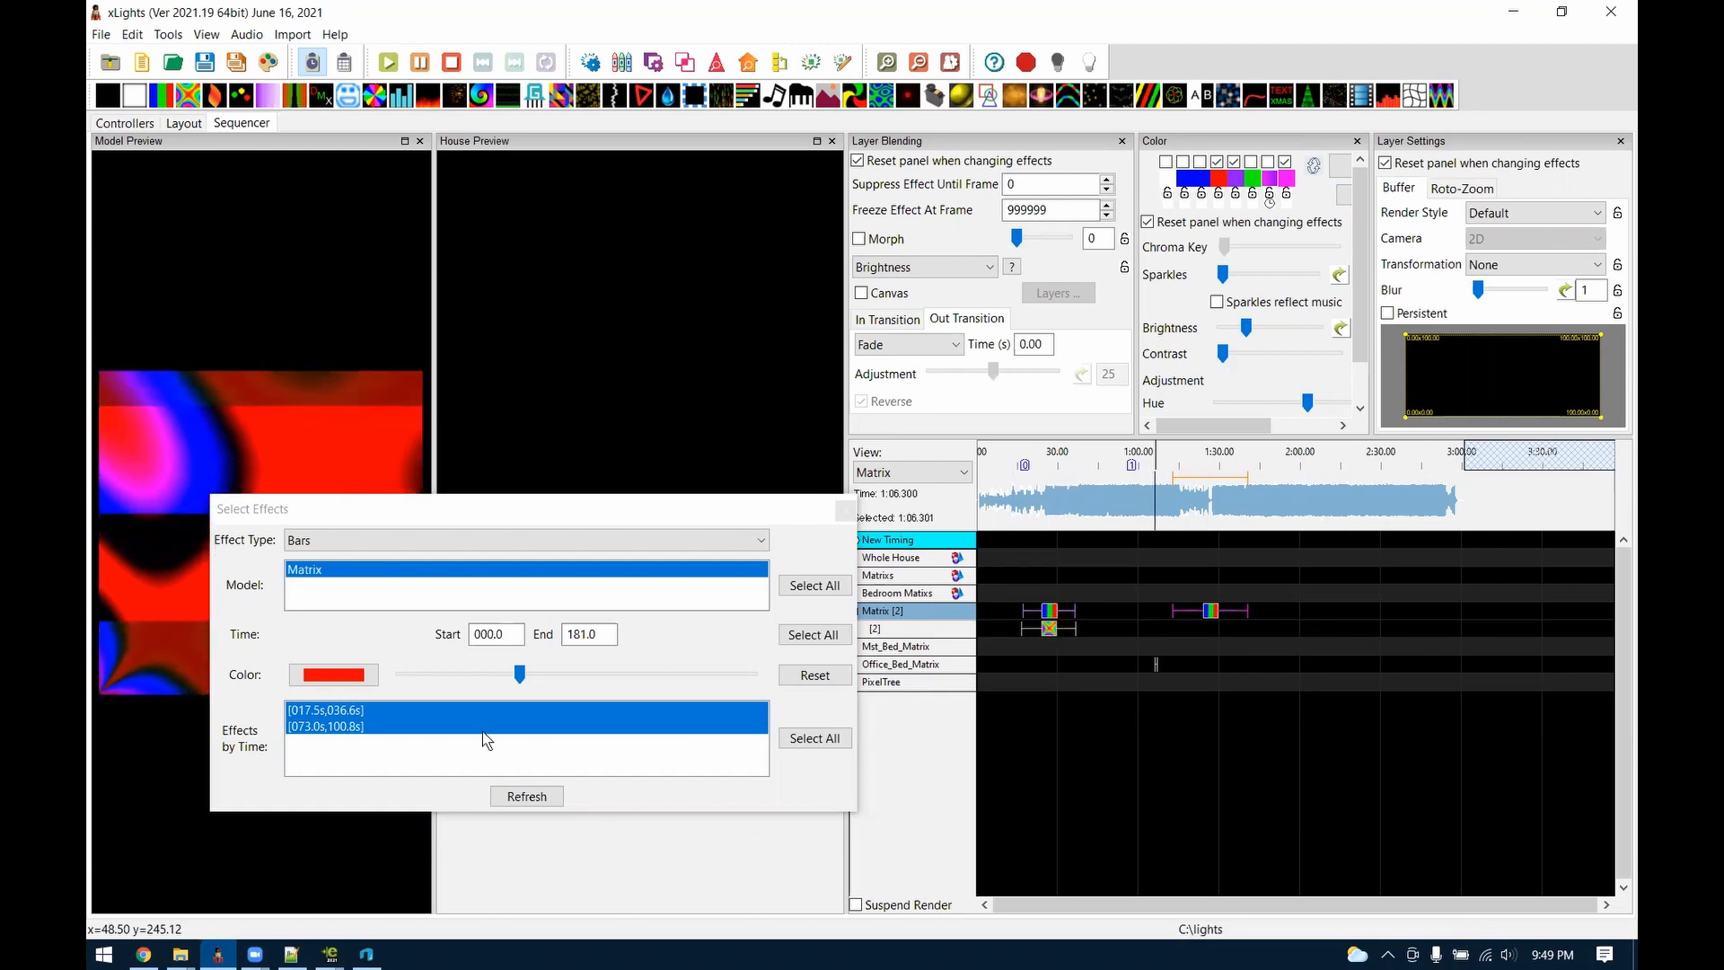
Raise the color filter's tolerance to maximum, reset the color filter, and select the Bars effect at 017.5s–036.6s
left_click_drag(519, 675, 752, 684)
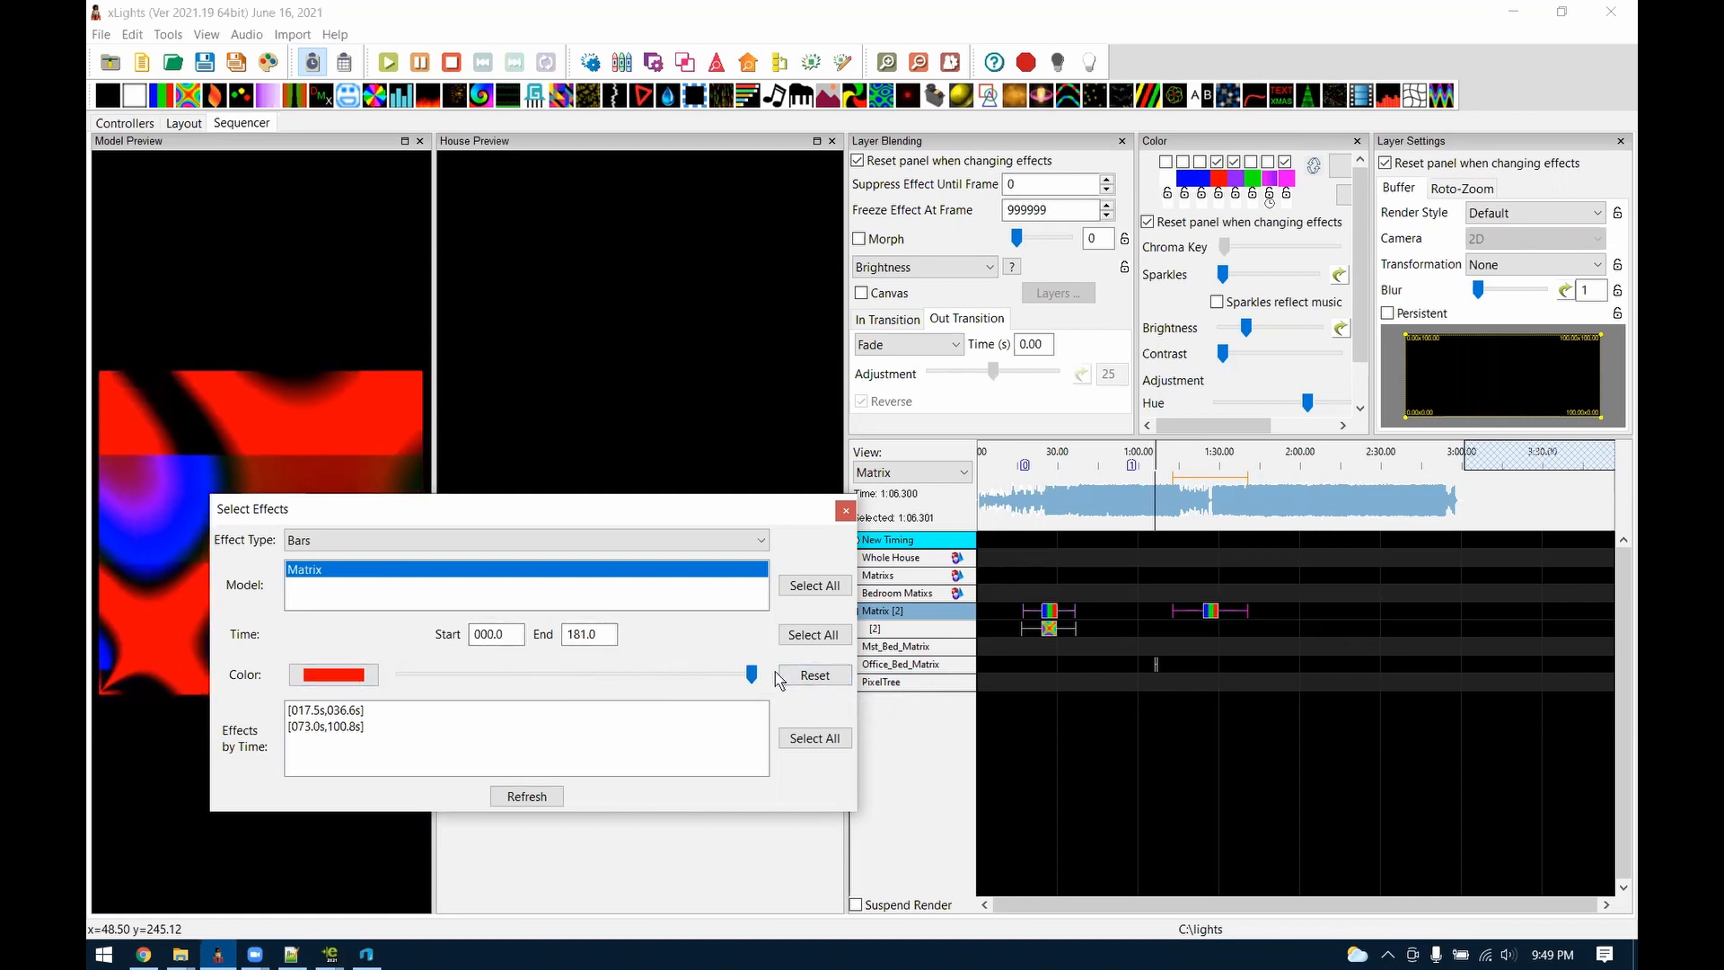
left_click(812, 676)
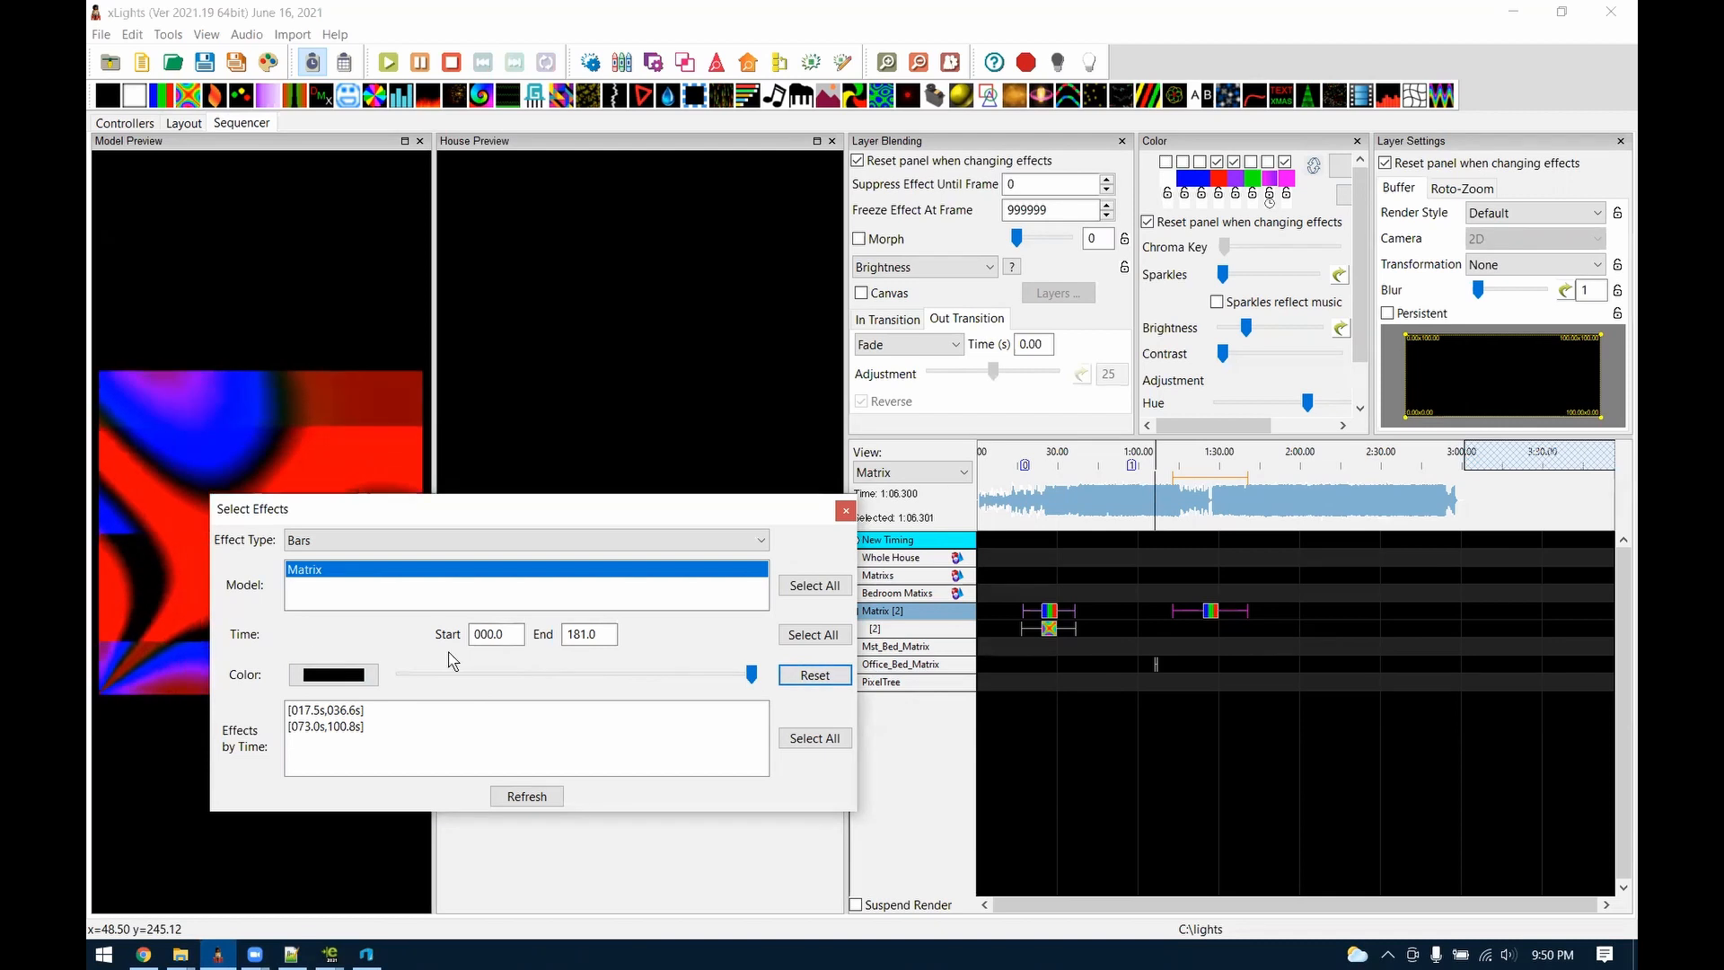
left_click(557, 709)
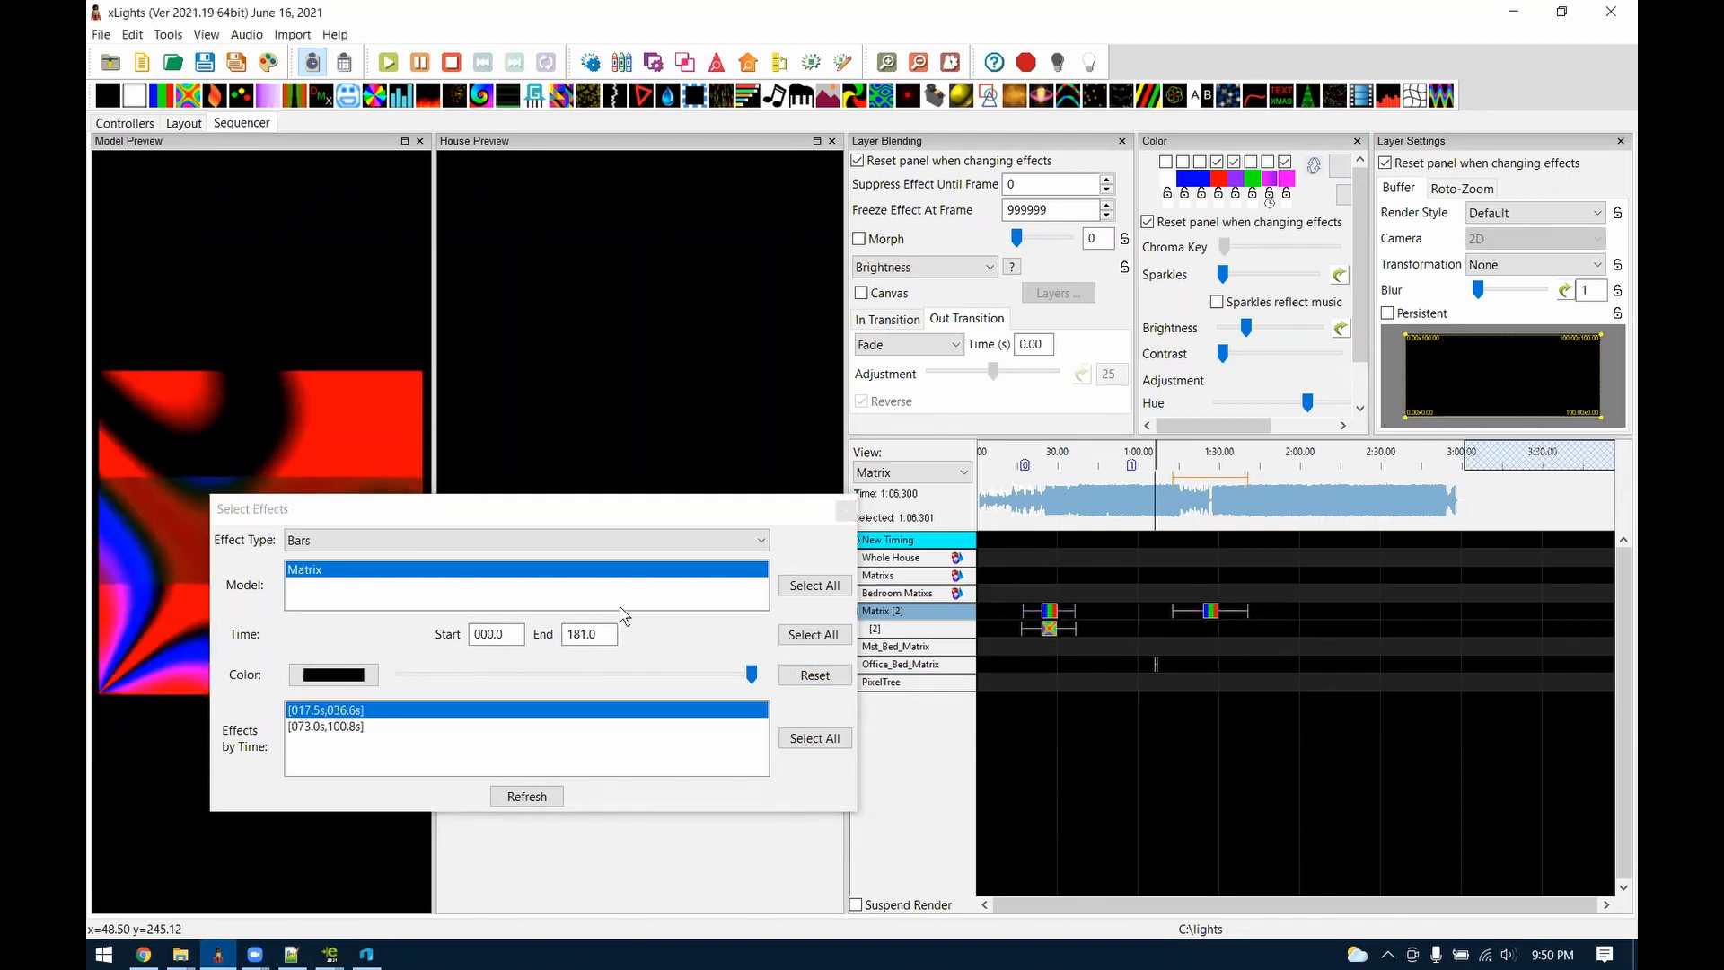
Switch to the Notepad++ release notes and highlight the 2021.19 entry on sequence/audio upload to Falcon V4 from FPP Connect
left_click(291, 953)
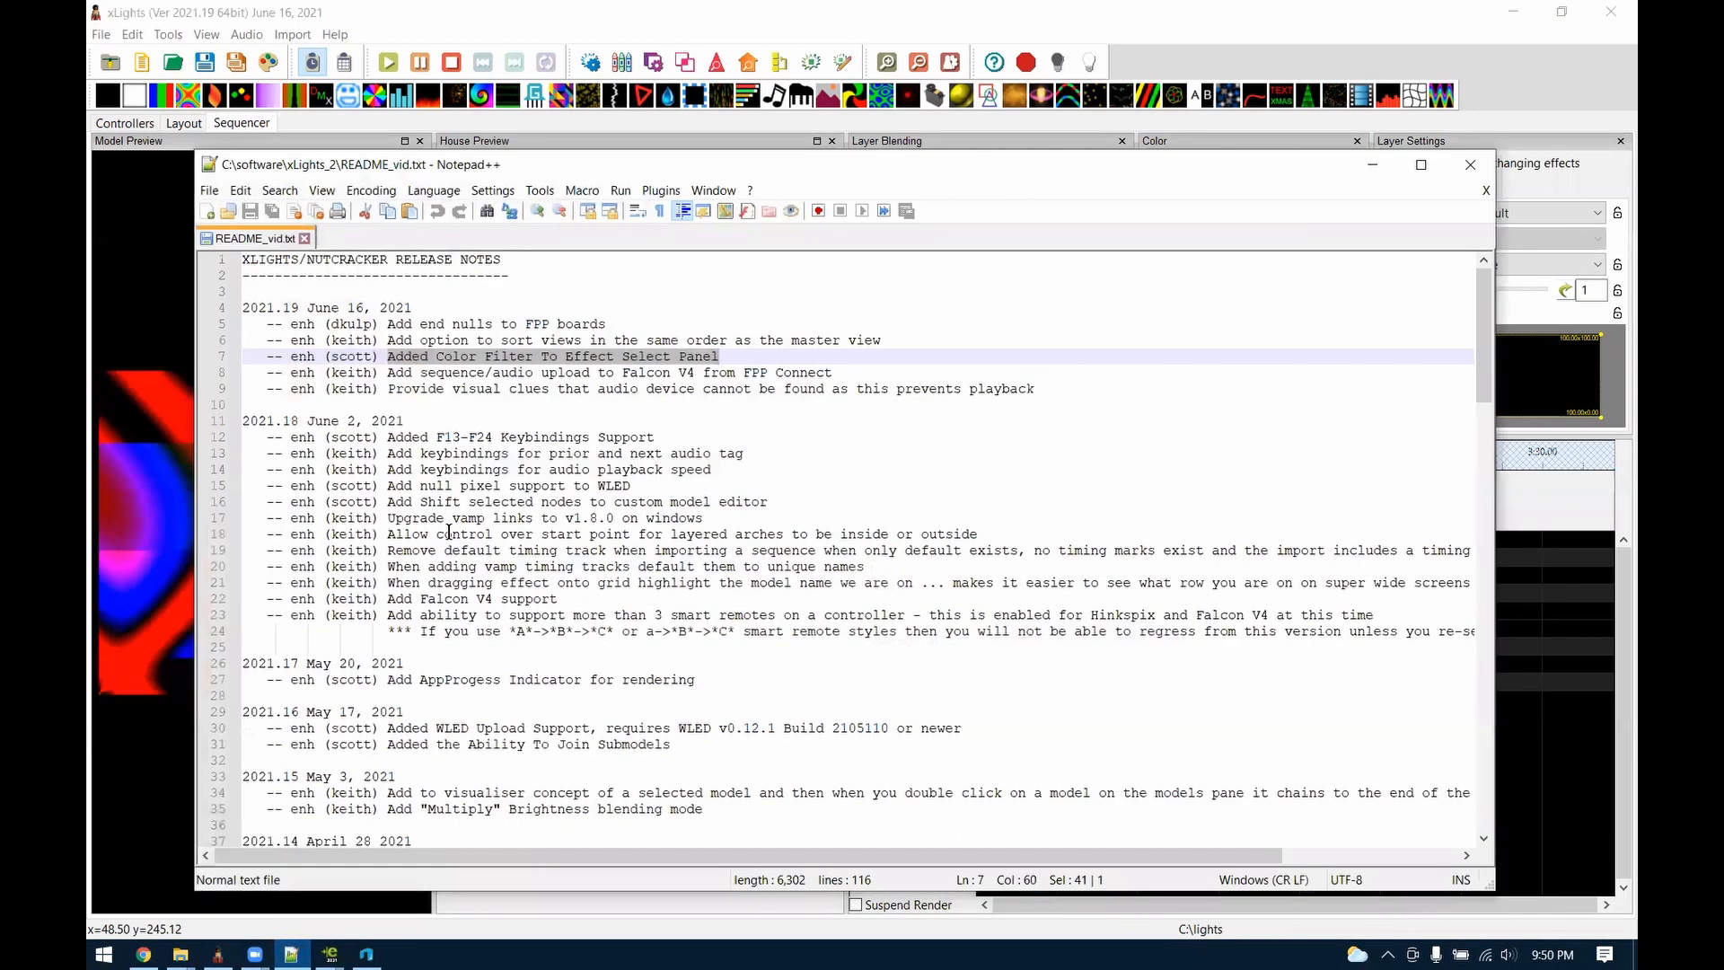
left_click(841, 373)
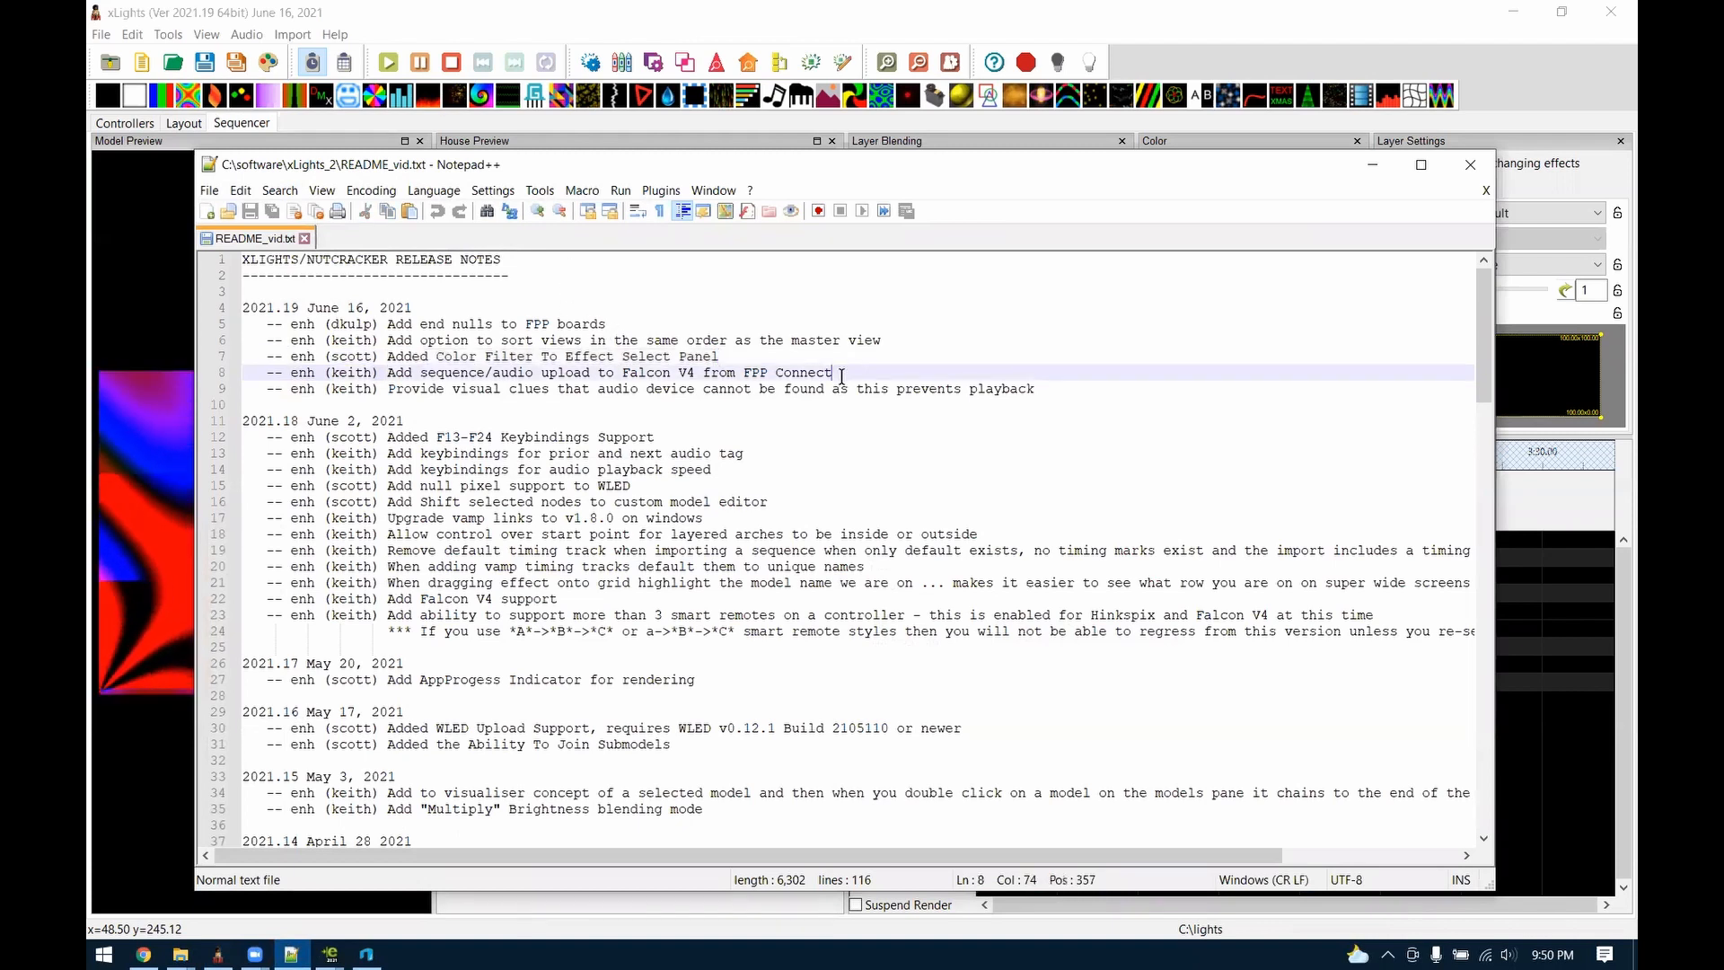
left_click_drag(841, 373, 388, 373)
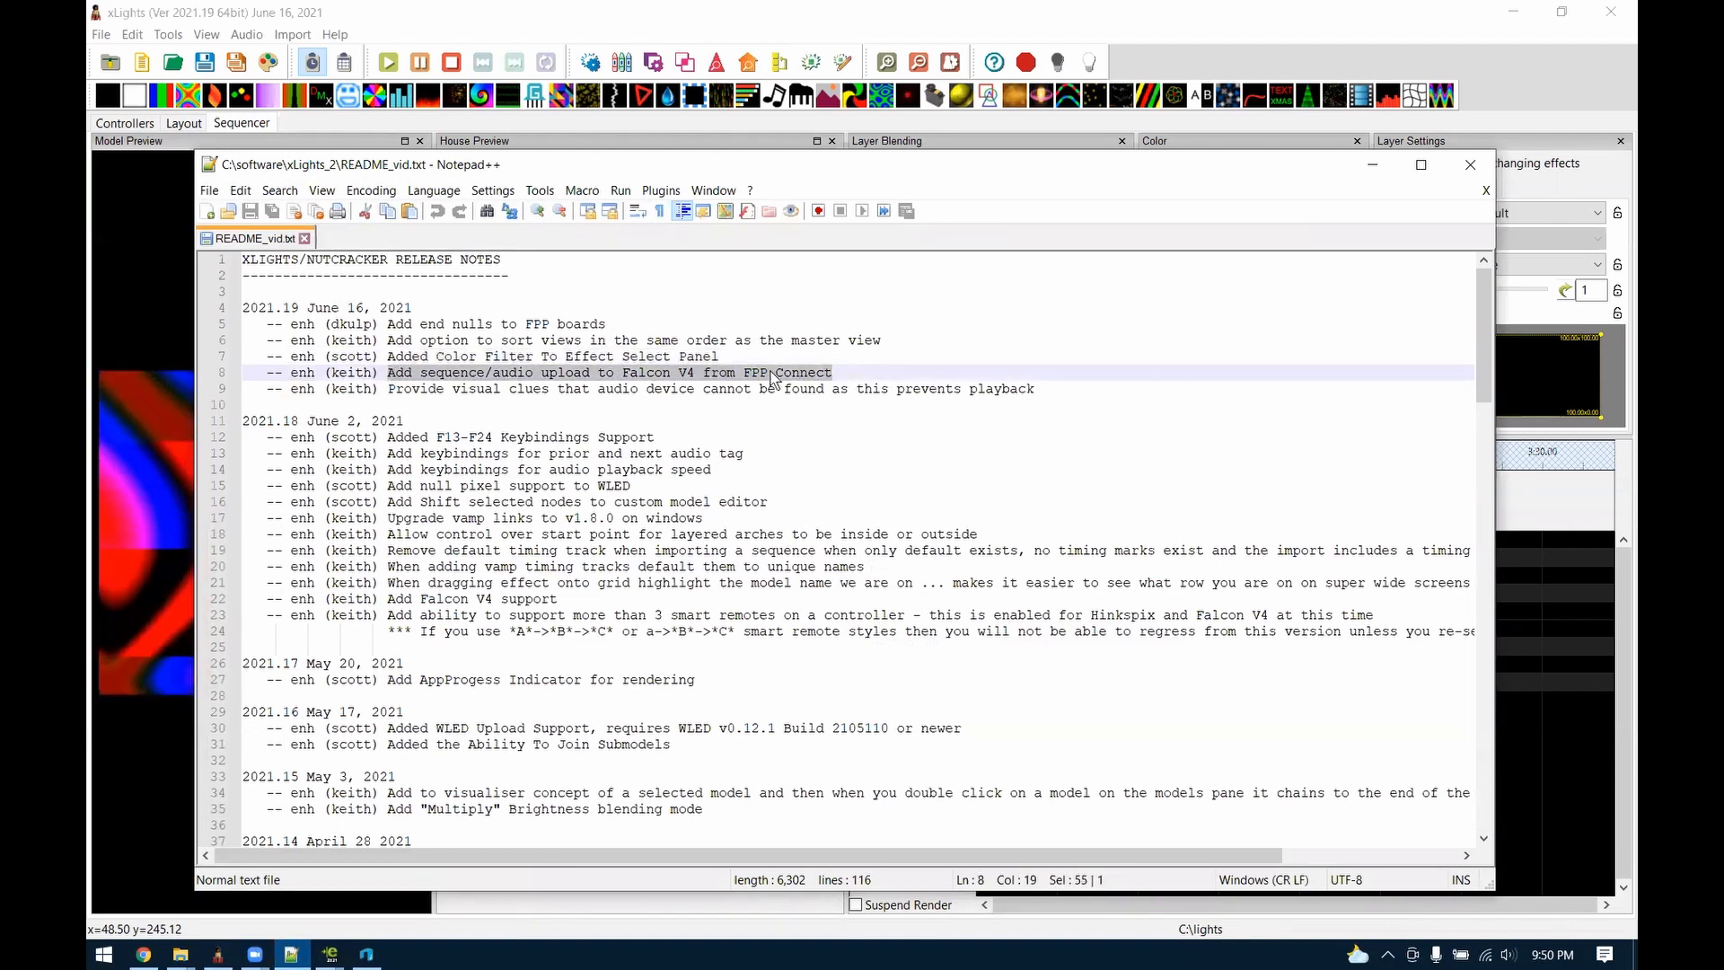
Highlight "Falcon V4 from FPP Connect" and the 2021.19 entry on visual clues for a missing audio device, and return to the xLights sequencer
left_click_drag(875, 372, 613, 373)
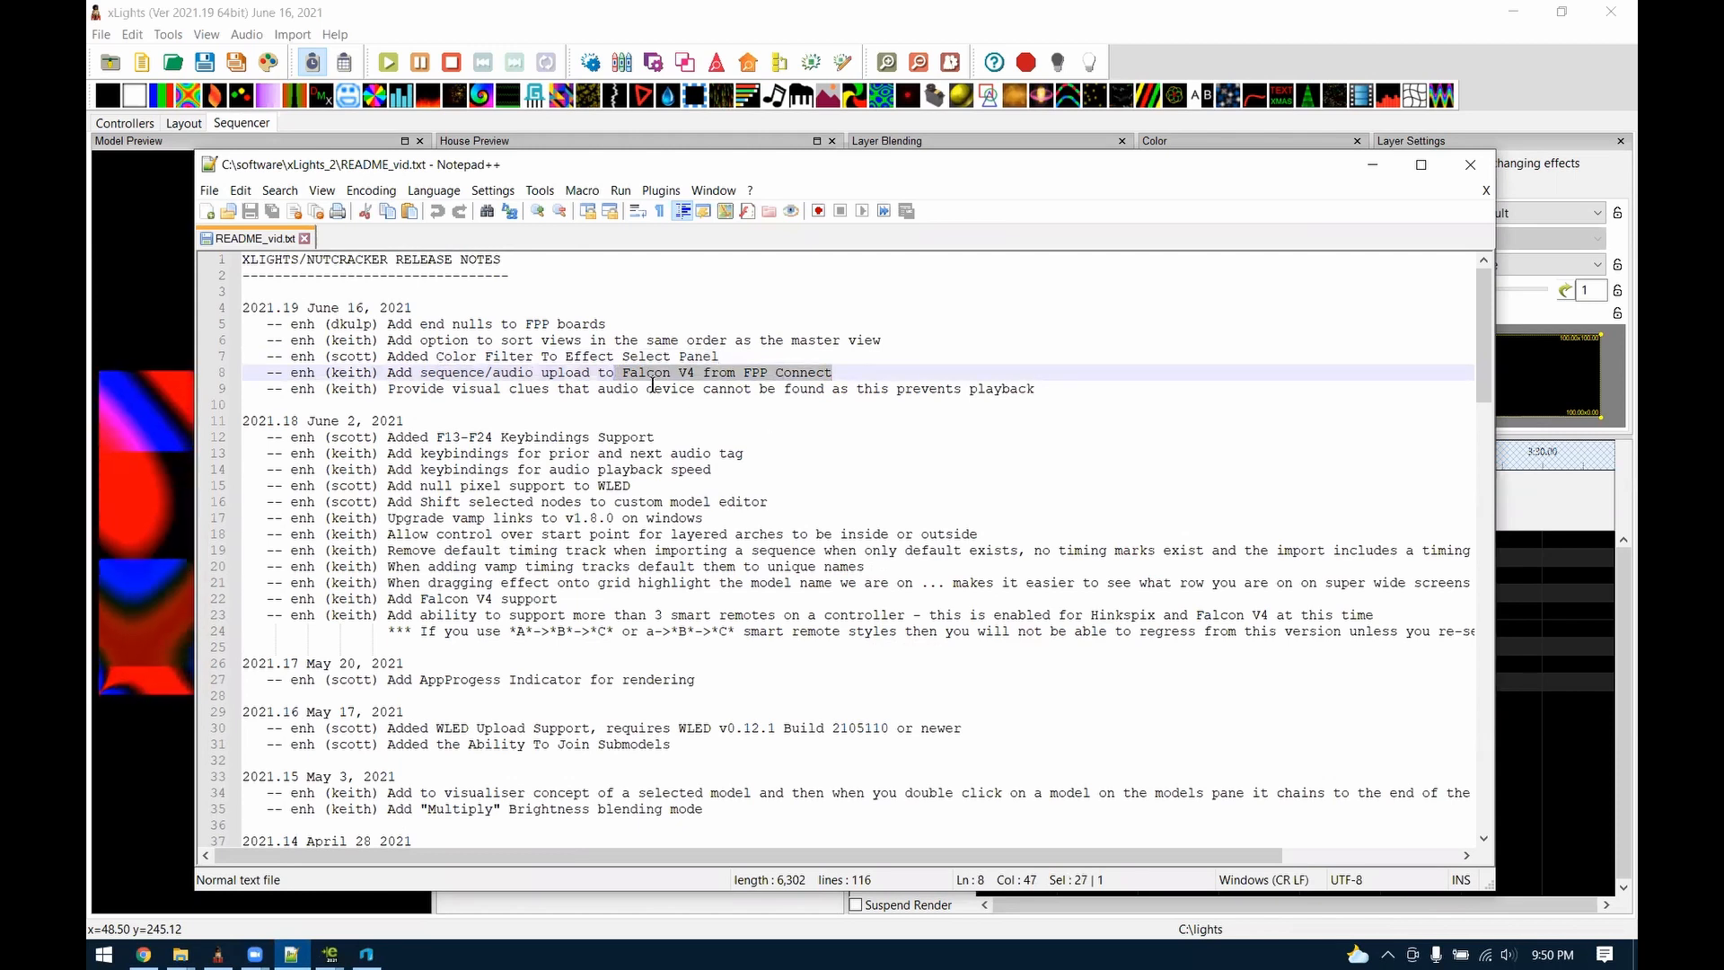
left_click(652, 380)
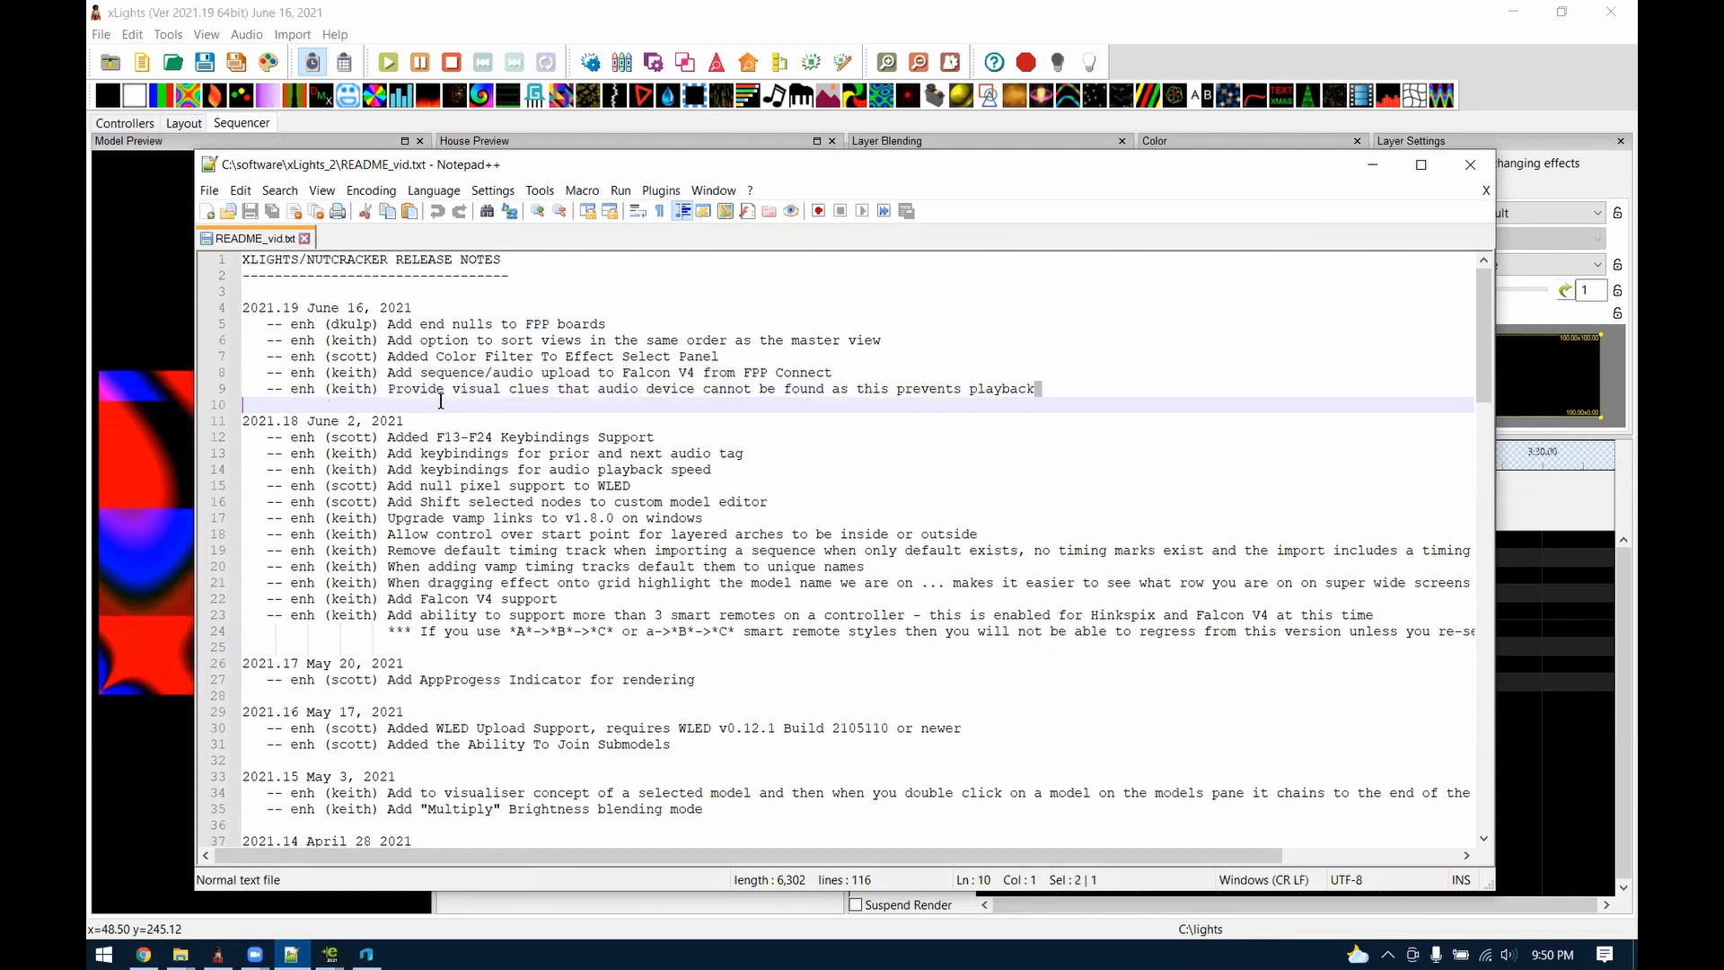
left_click_drag(388, 387, 1042, 396)
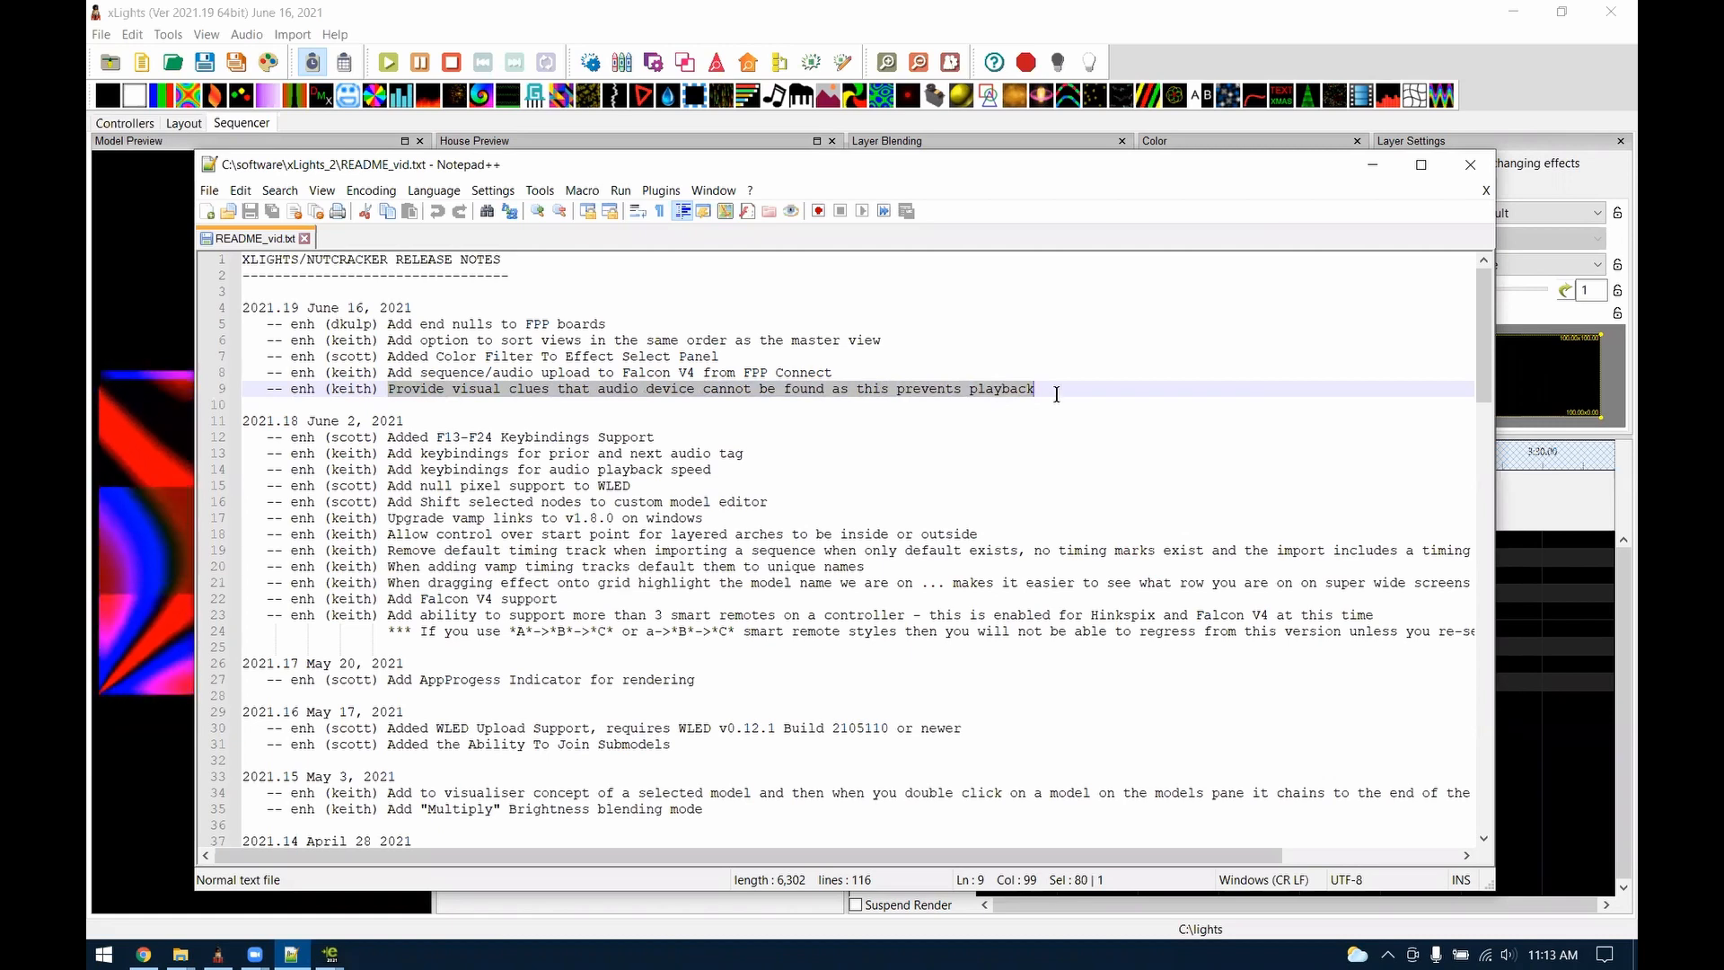
left_click(1371, 165)
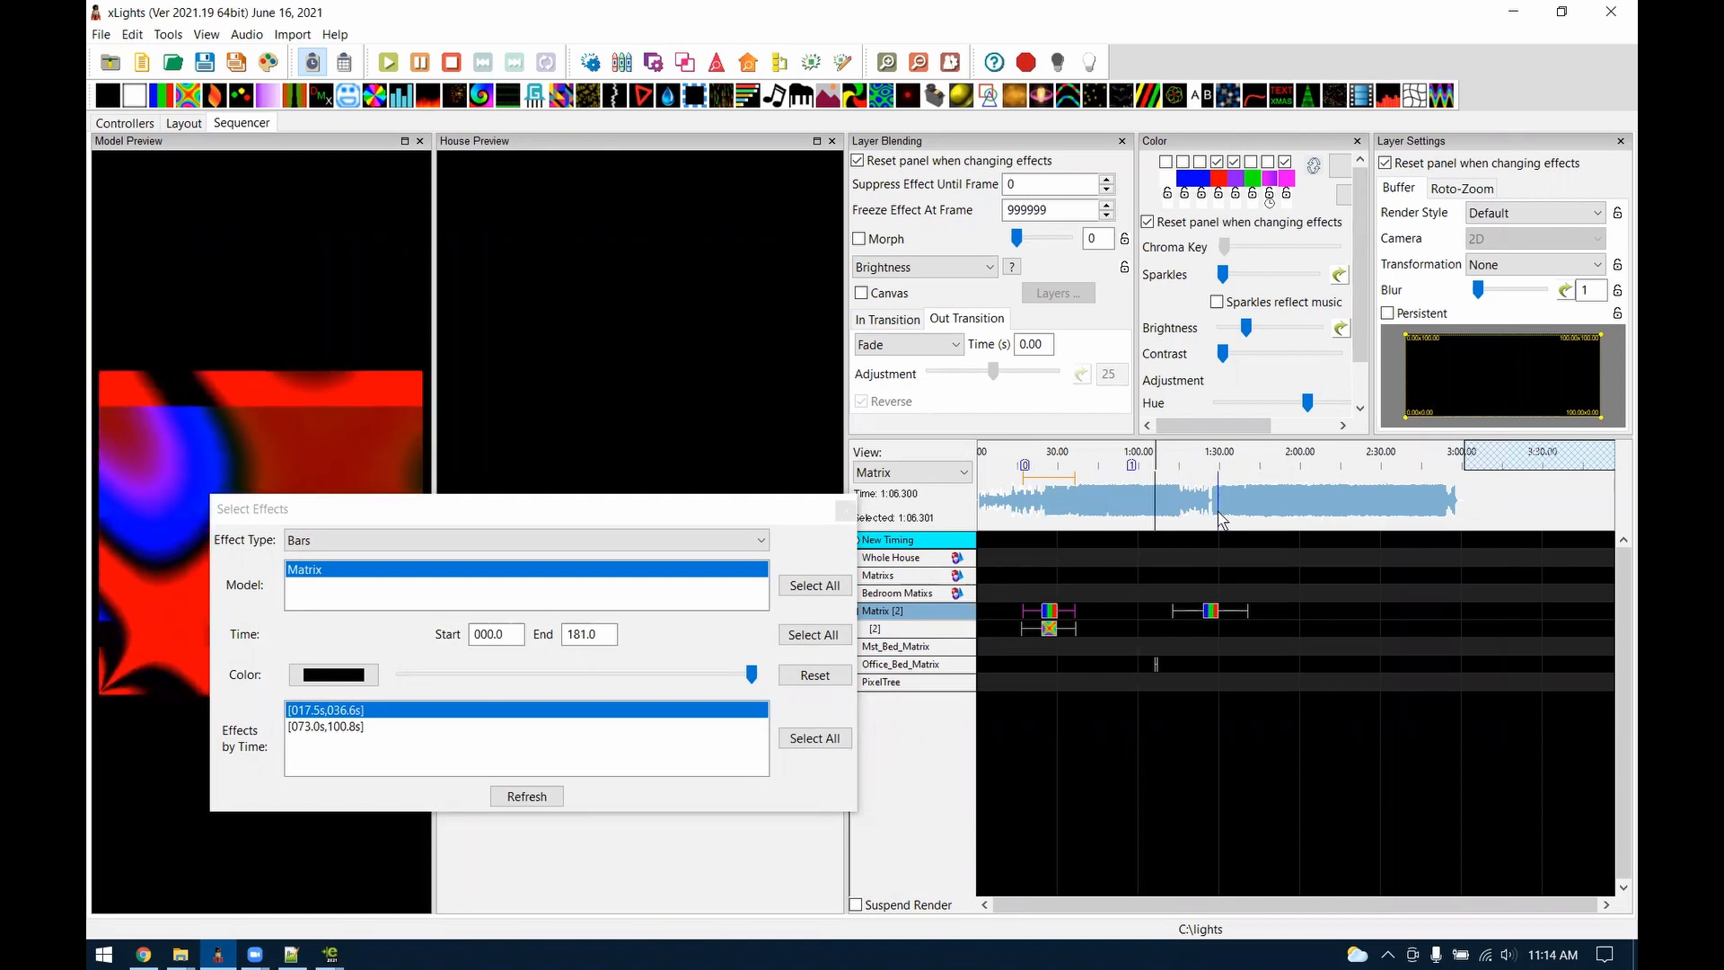
Switch to the Notepad++ release notes, highlight the 2021.19 June 16, 2021 heading, and skim the entries of the earlier versions
left_click(291, 953)
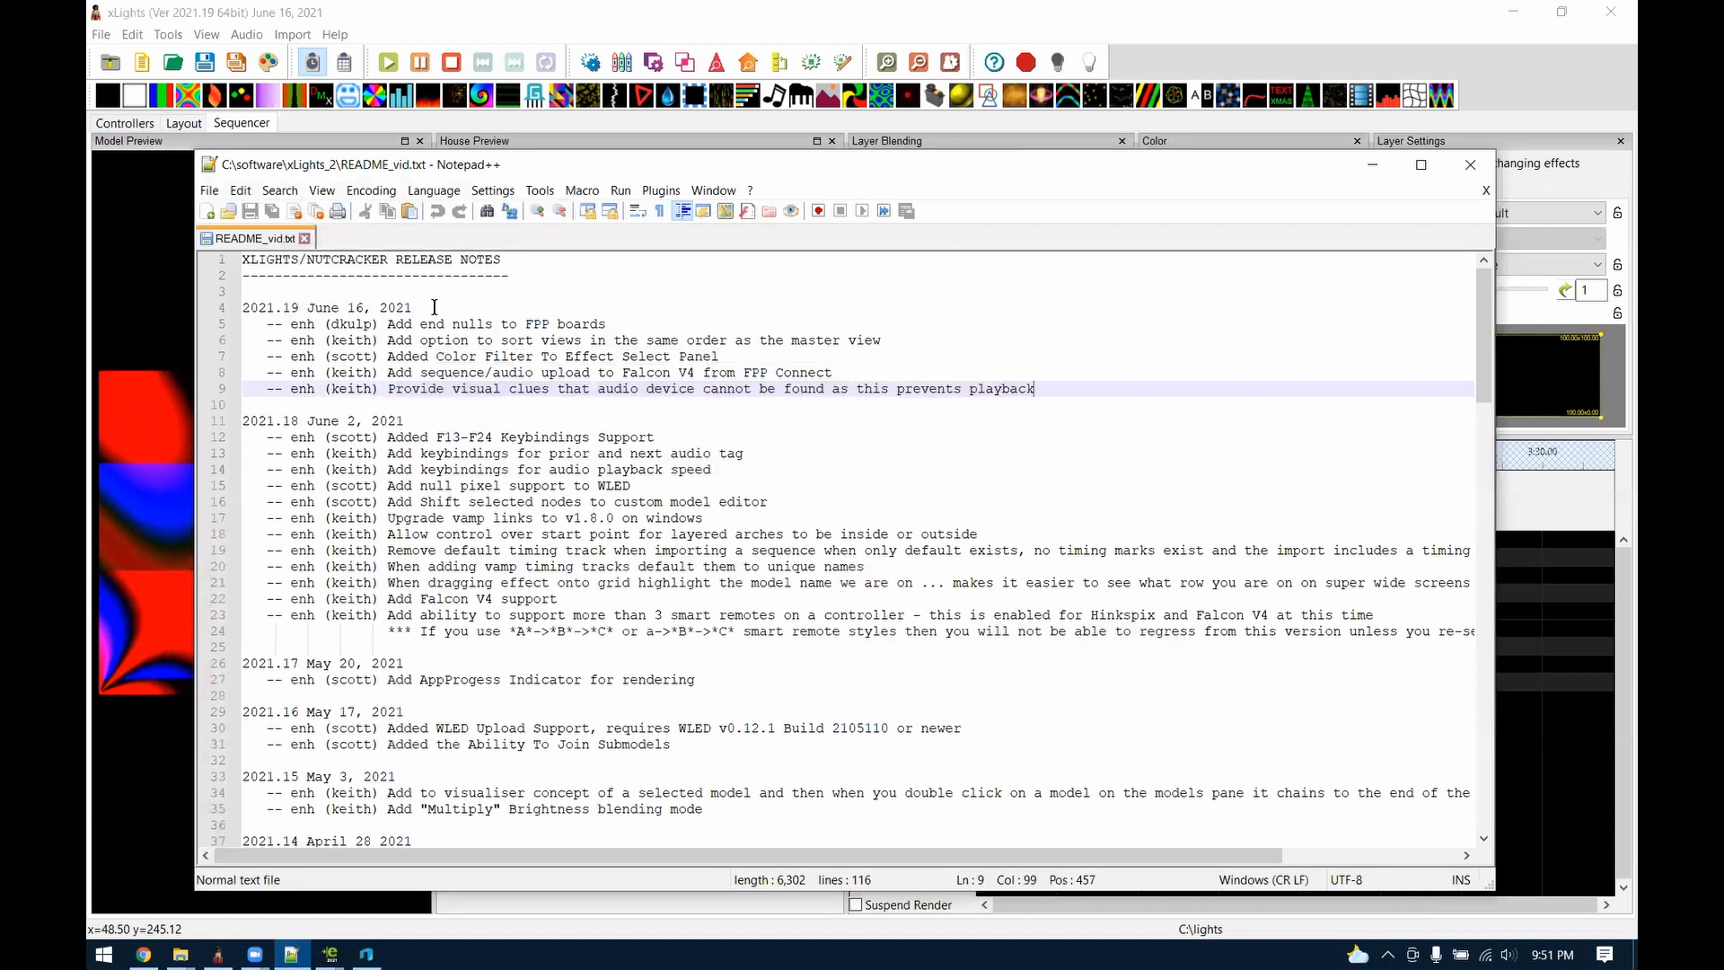
left_click_drag(434, 307, 212, 306)
scroll(582, 402, "down", 2)
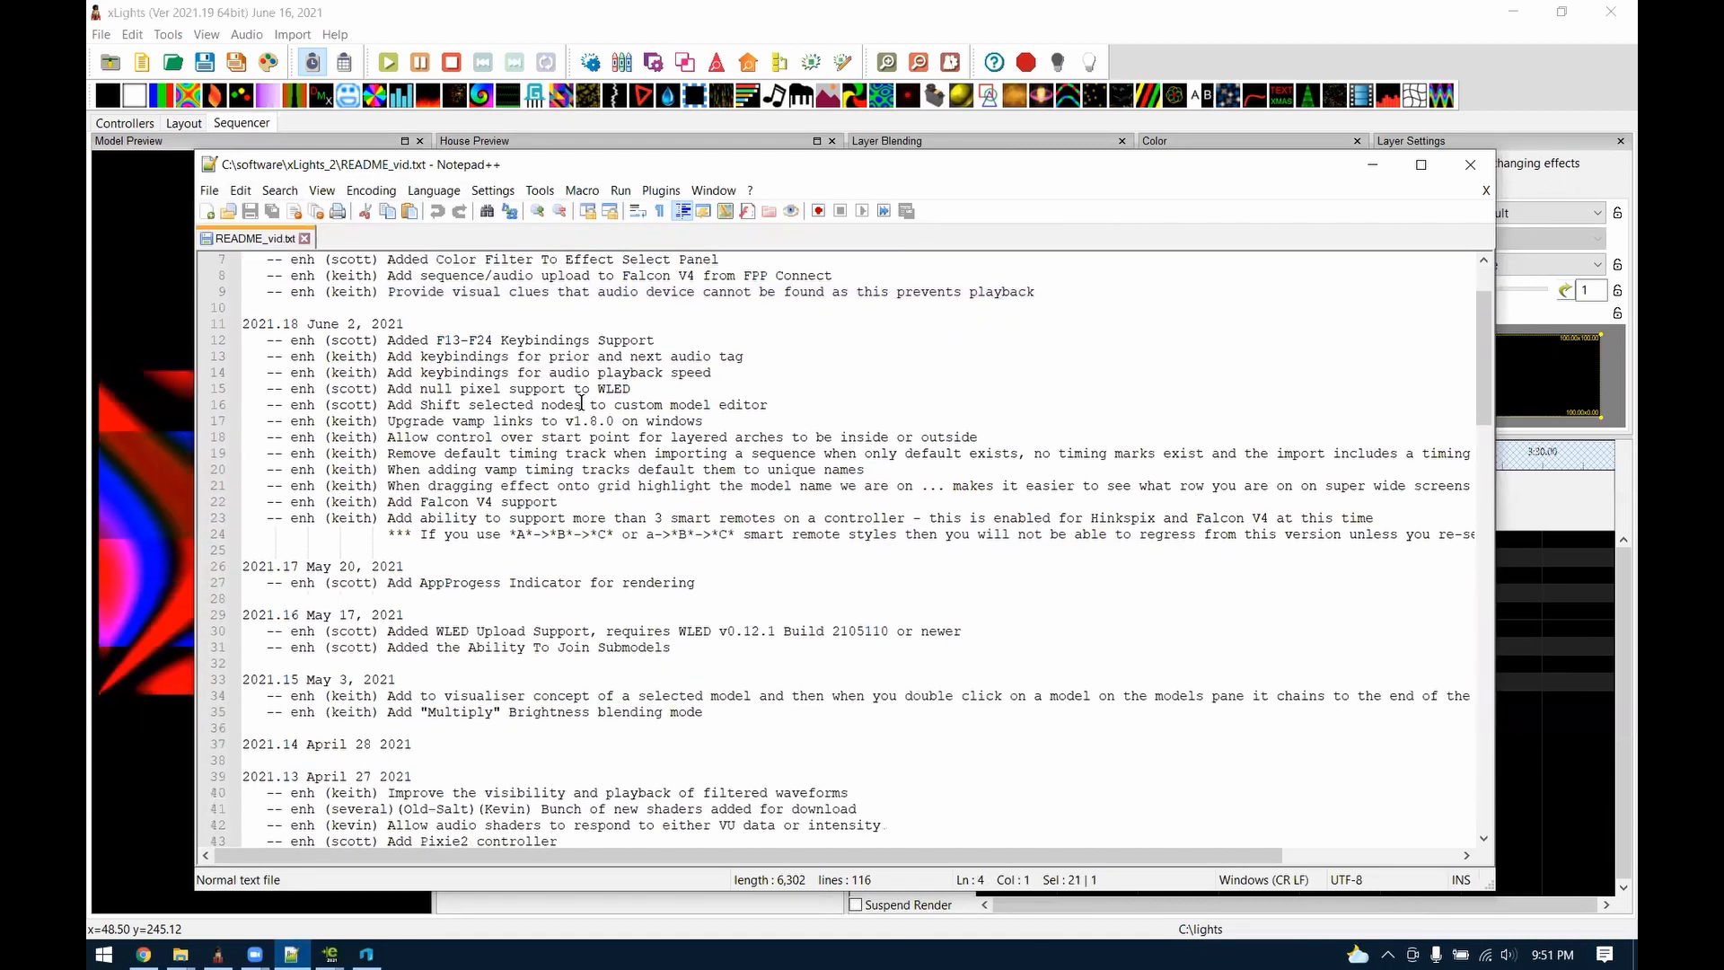
scroll(582, 402, "up", 2)
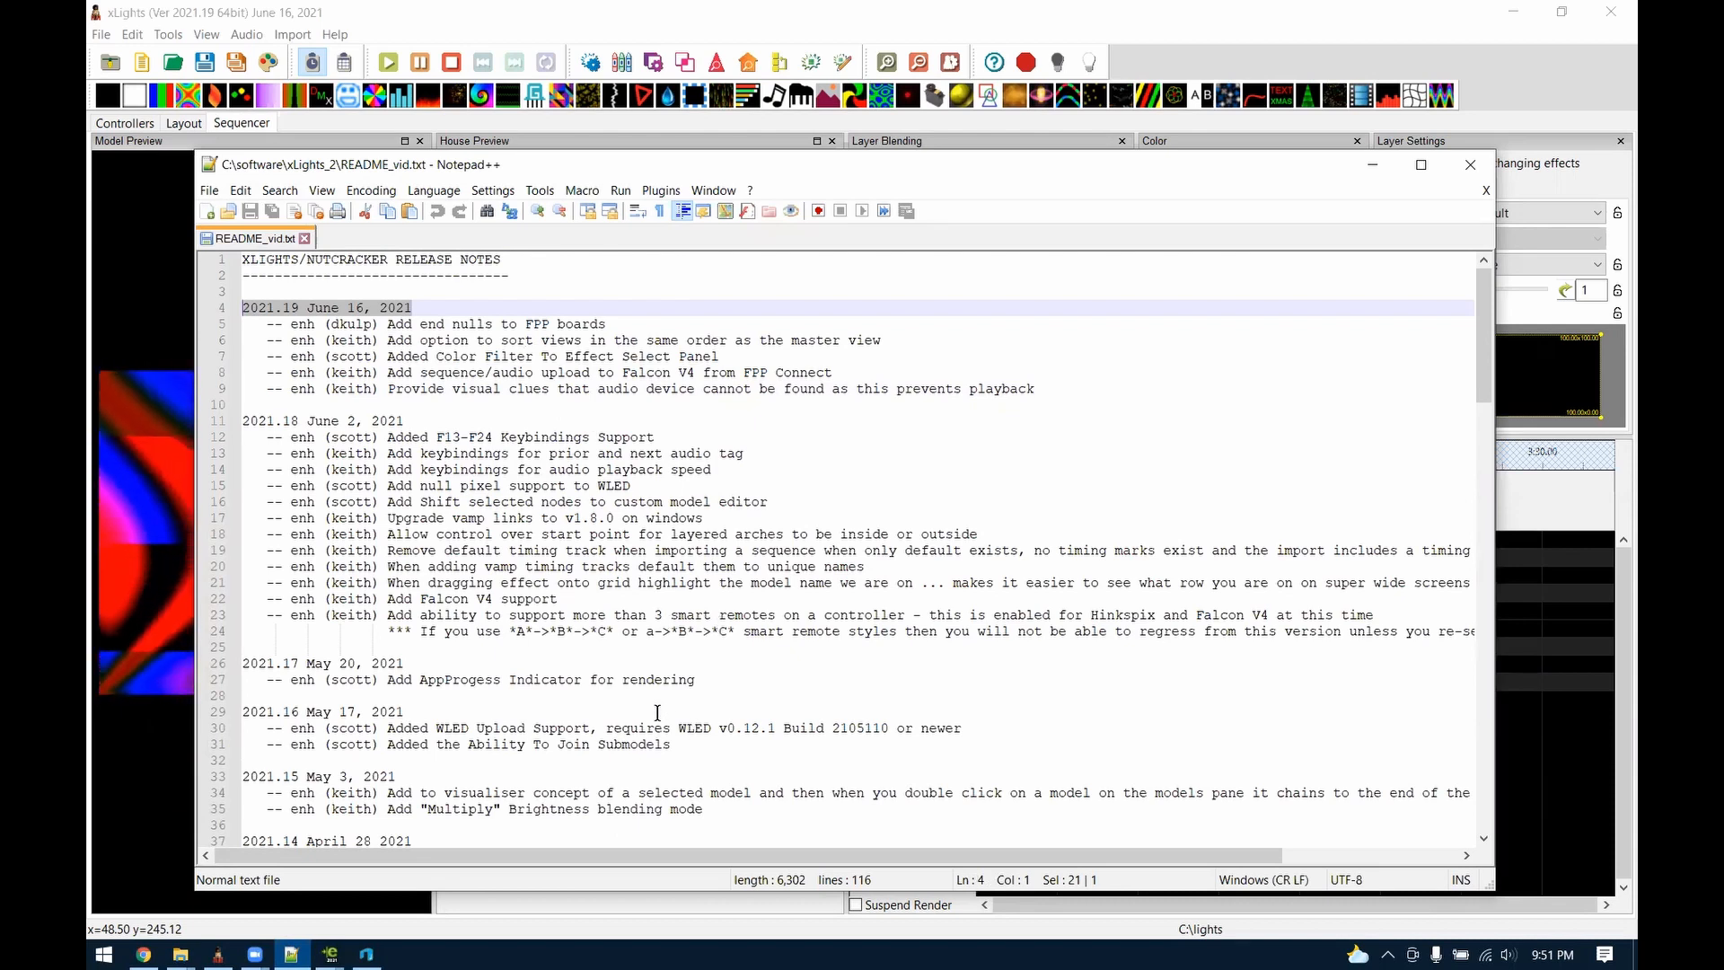
scroll(658, 712, "down", 8)
scroll(658, 712, "up", 6)
scroll(658, 712, "up", 2)
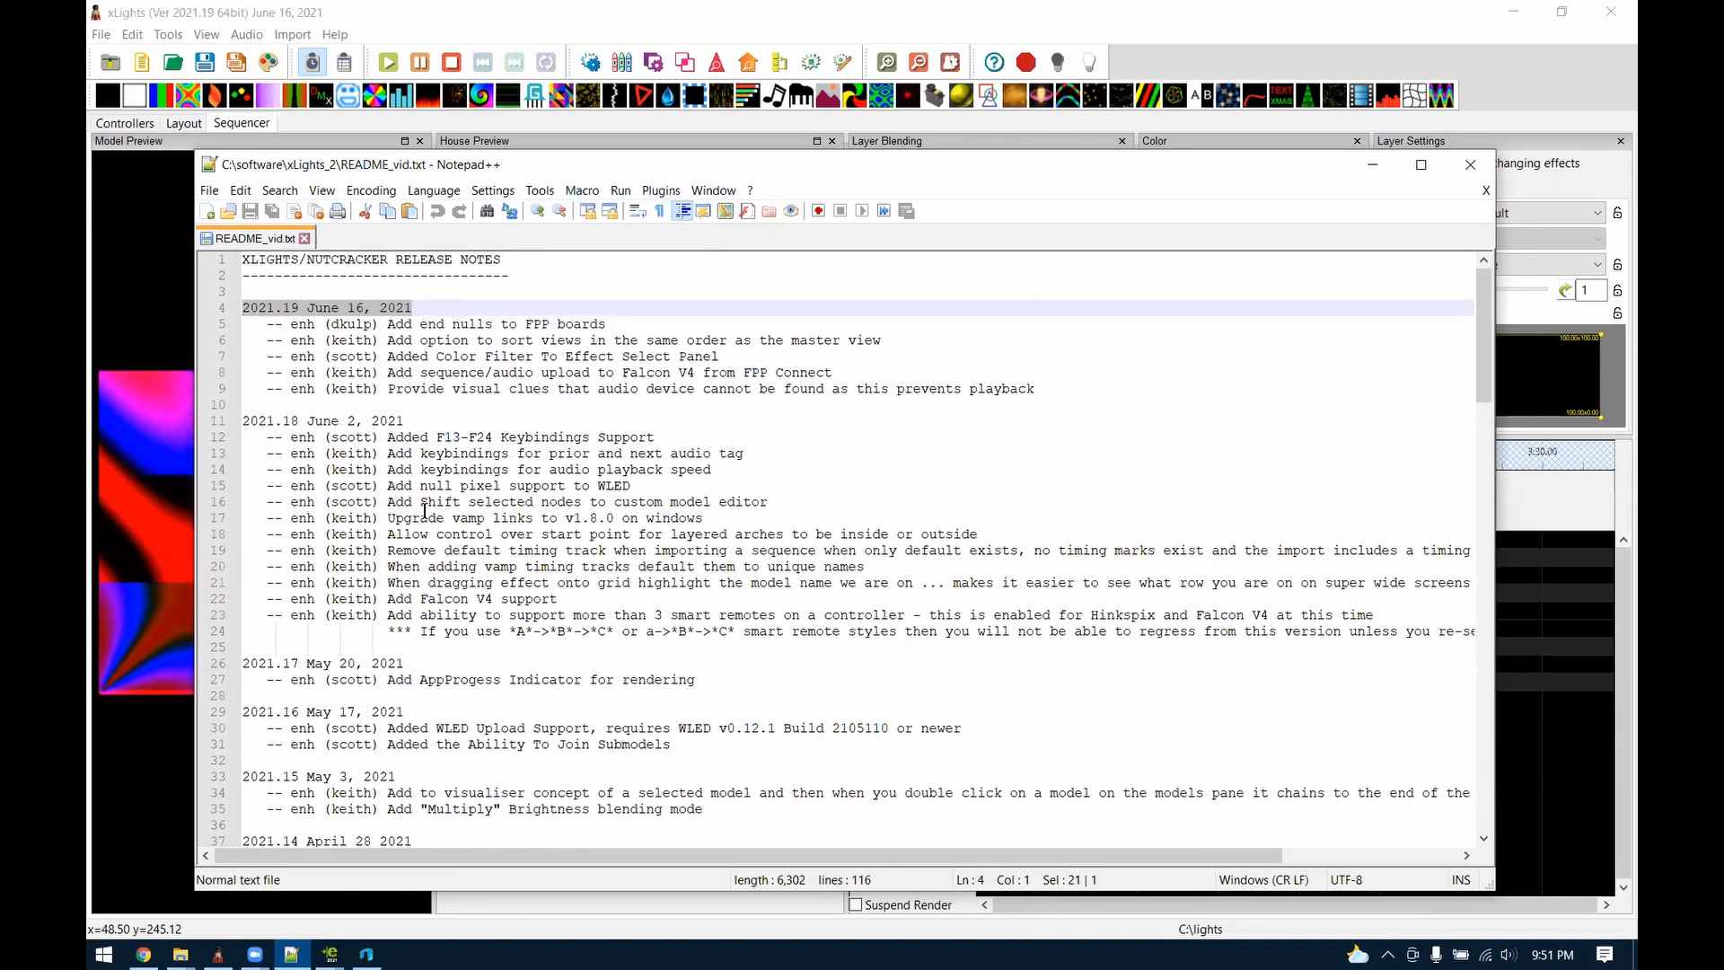
scroll(424, 509, "down", 2)
scroll(426, 579, "up", 2)
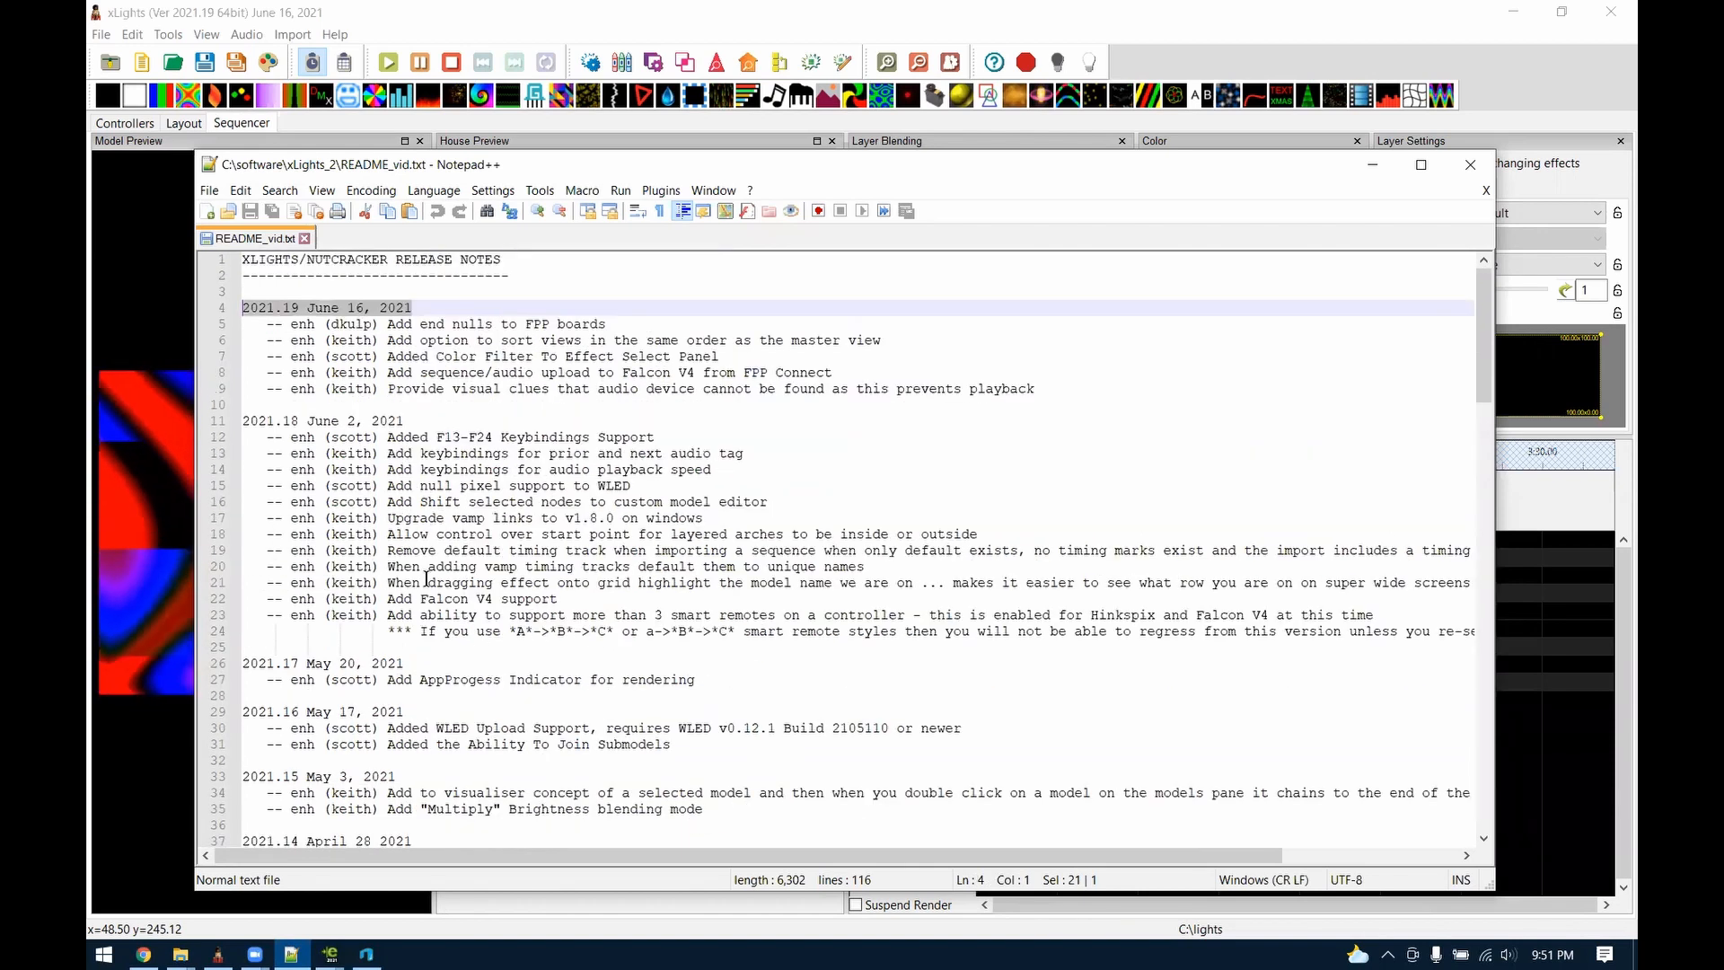
Highlight all occurrences of one contributor's name on the Color Filter entry, and those of the audio playback speed entry's contributor
double_click(346, 356)
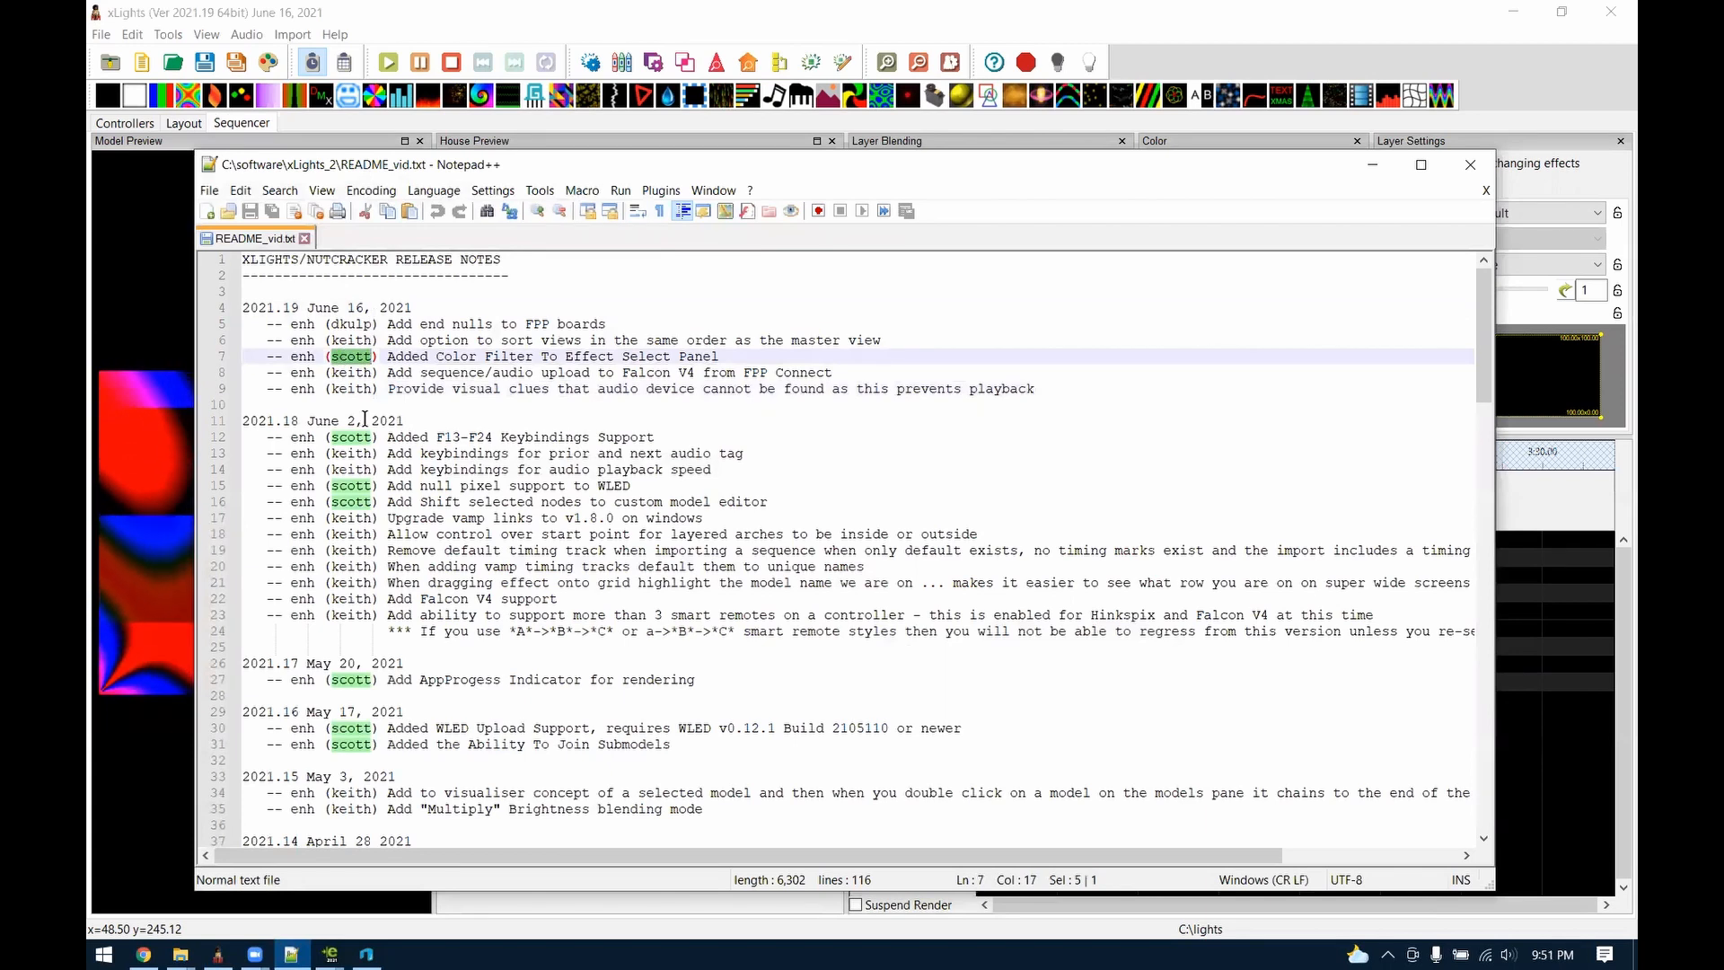
scroll(373, 615, "down", 1)
scroll(373, 620, "up", 1)
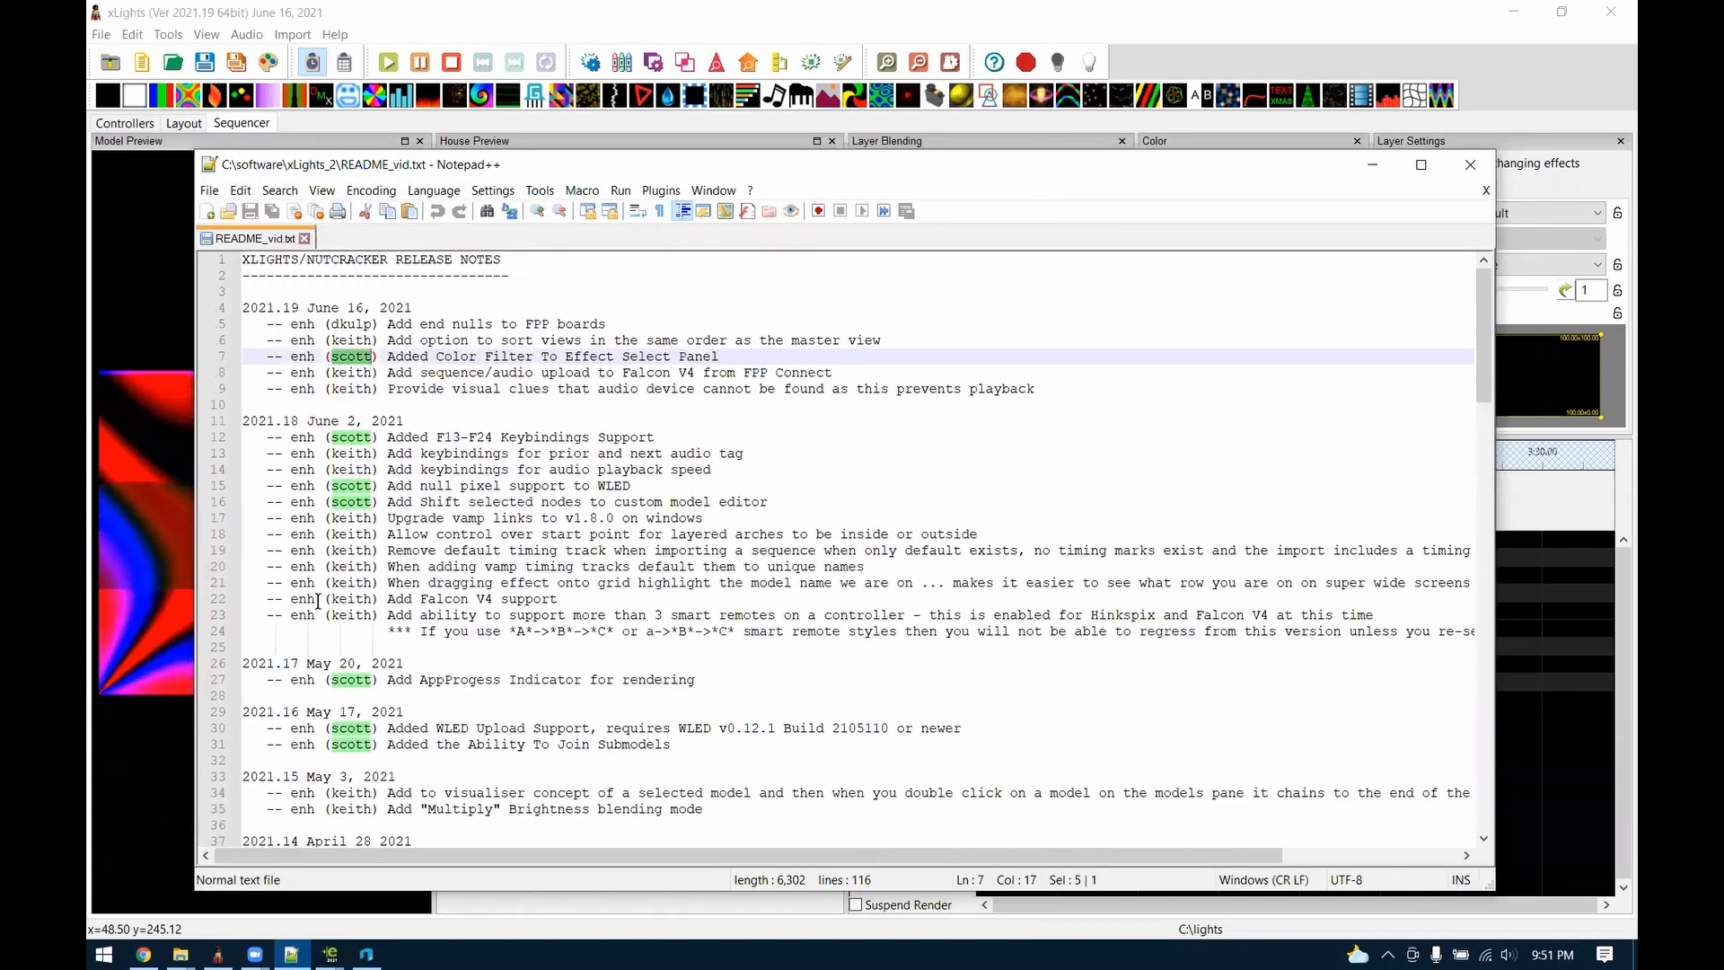
double_click(353, 469)
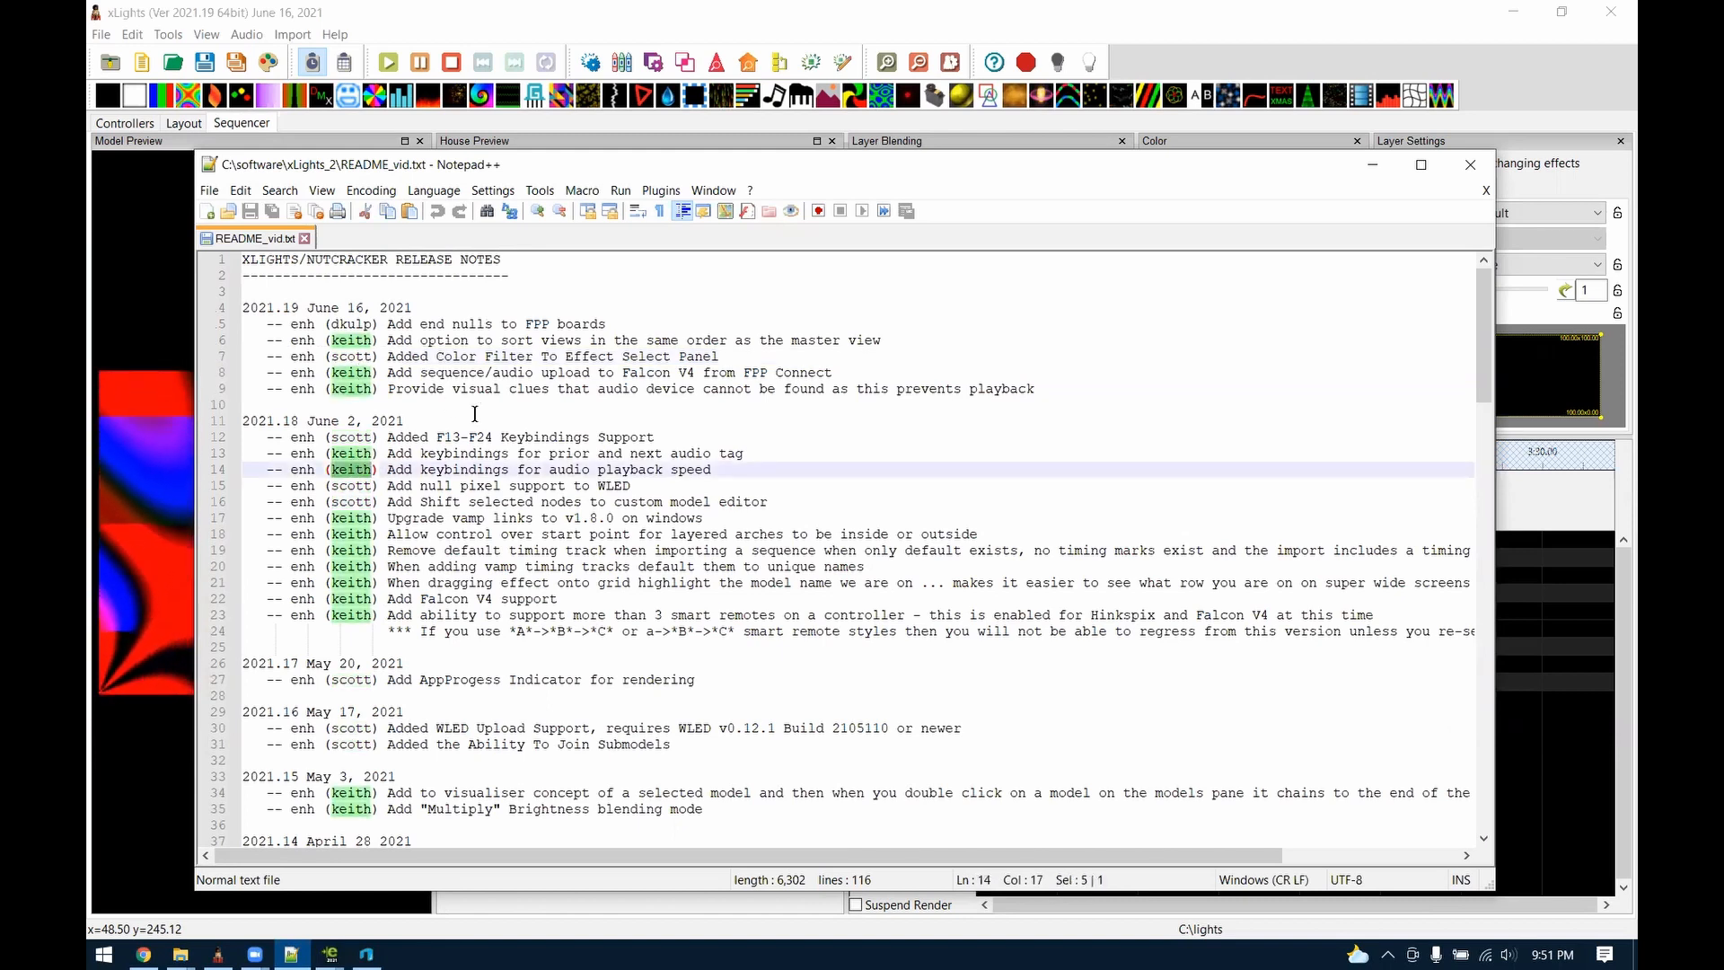